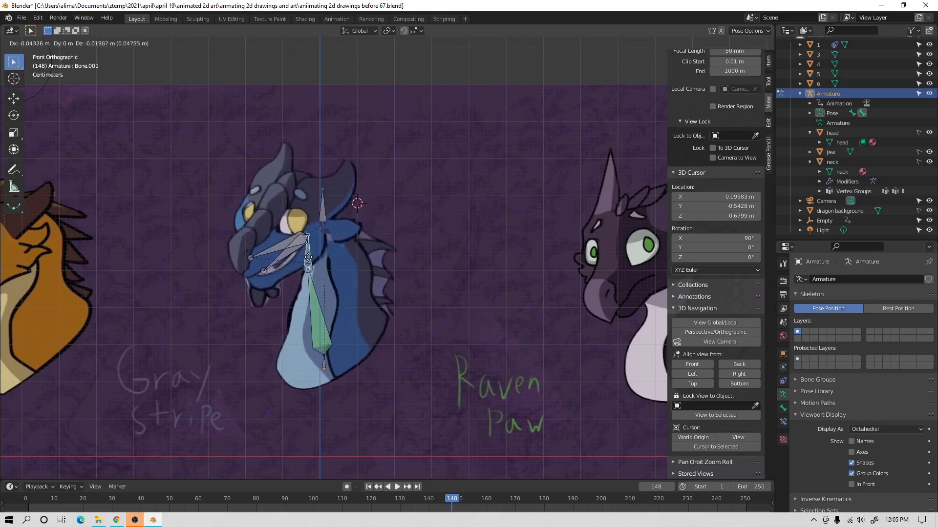
# Reposition and rotate the blue dragon's upper neck bone, and rotate its head bone to raise the snout.
pyautogui.click(321, 243)
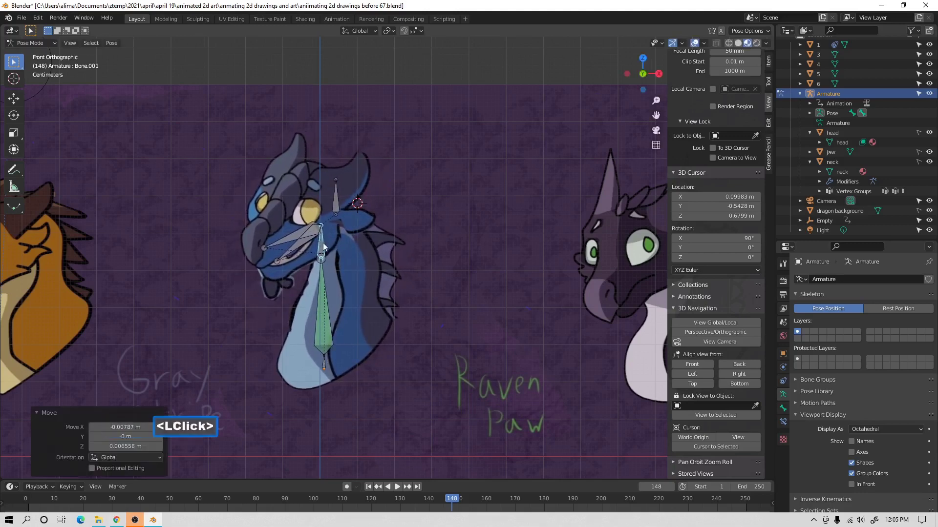
pyautogui.press('r')
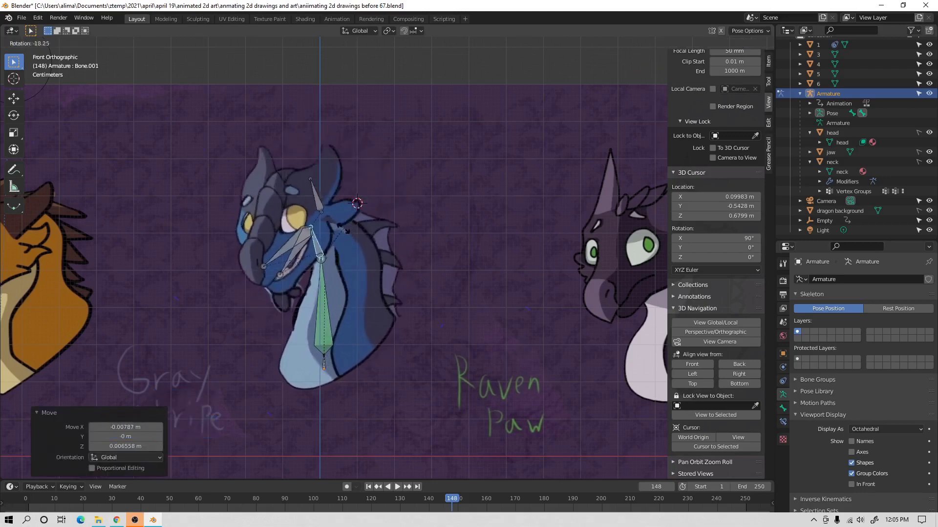
pyautogui.click(307, 227)
pyautogui.click(308, 227)
pyautogui.press('r')
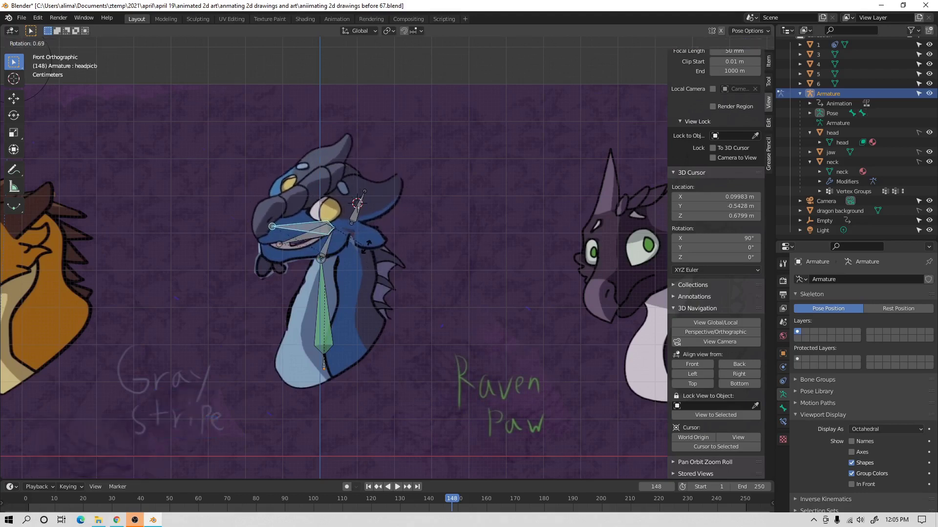
pyautogui.click(303, 236)
# Try rotating the blue dragon's jaw bone to open its mouth wider.
pyautogui.click(304, 236)
pyautogui.press('r')
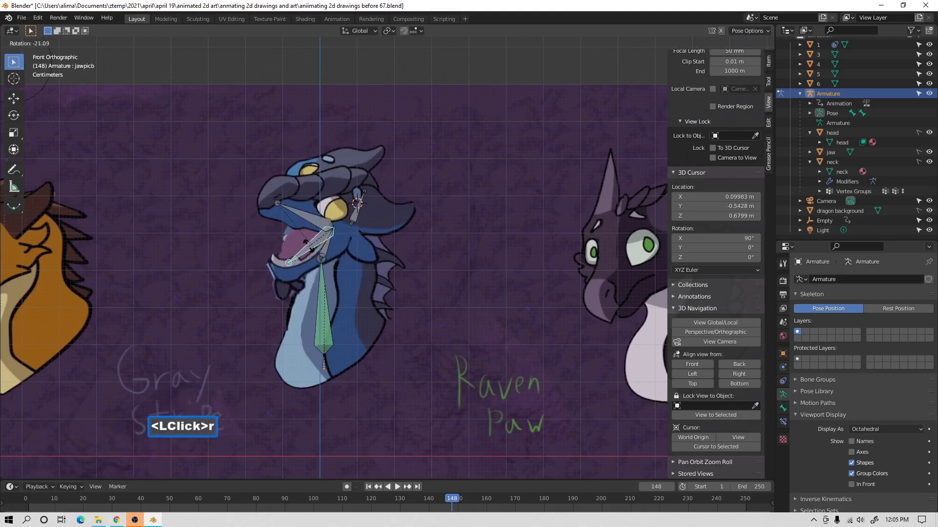
pyautogui.rightClick(306, 237)
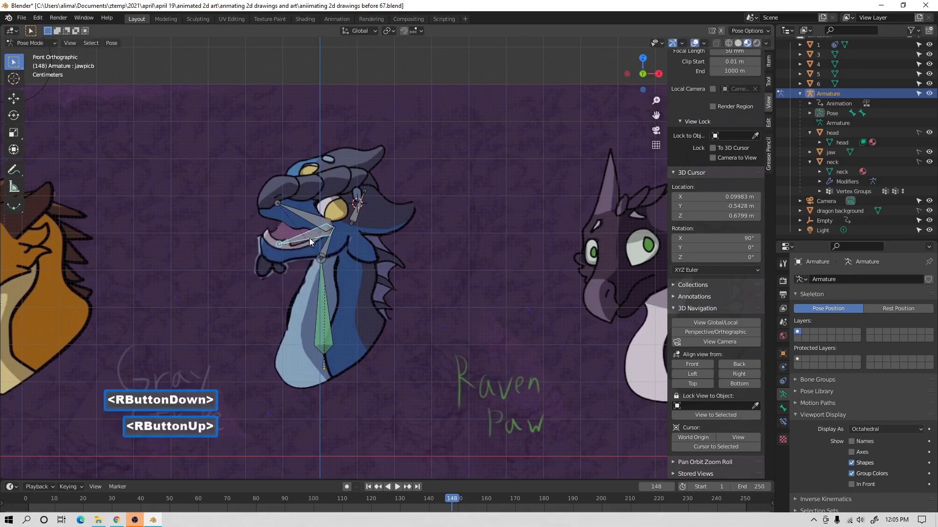
# Rotate the upper neck bone by -38.6° to tilt the head, and clear that bone's rotation.
pyautogui.click(329, 241)
pyautogui.press('r')
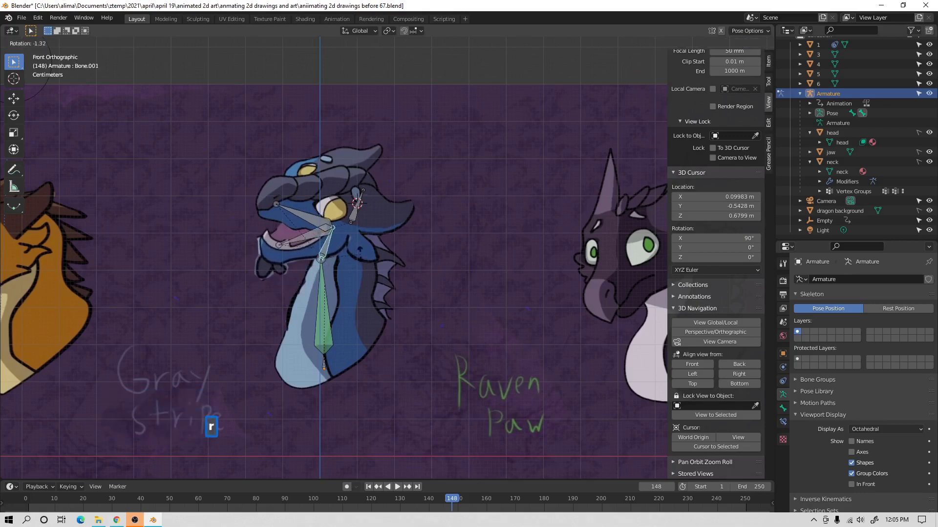
pyautogui.click(339, 224)
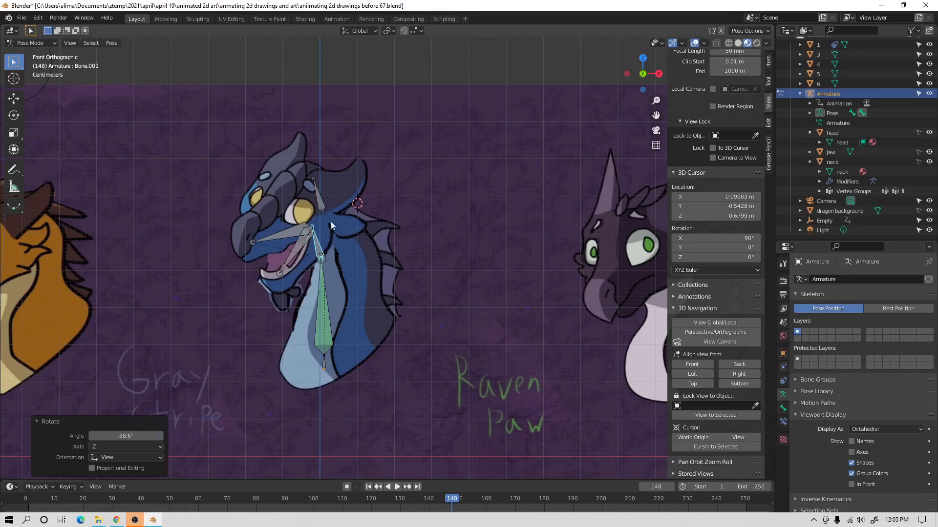
pyautogui.hotkey('alt', 'r')
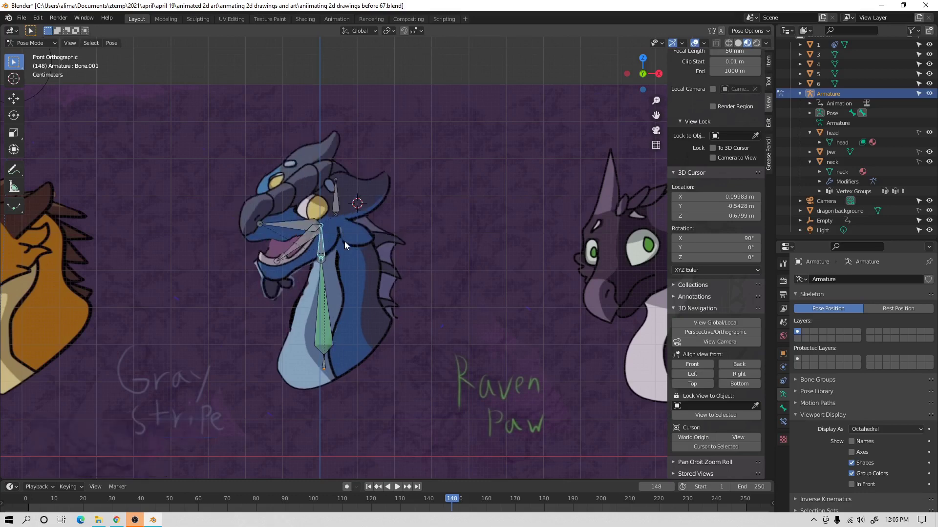
# Try moving the blink bone beside the blue dragon's eye.
pyautogui.click(336, 203)
pyautogui.press('g')
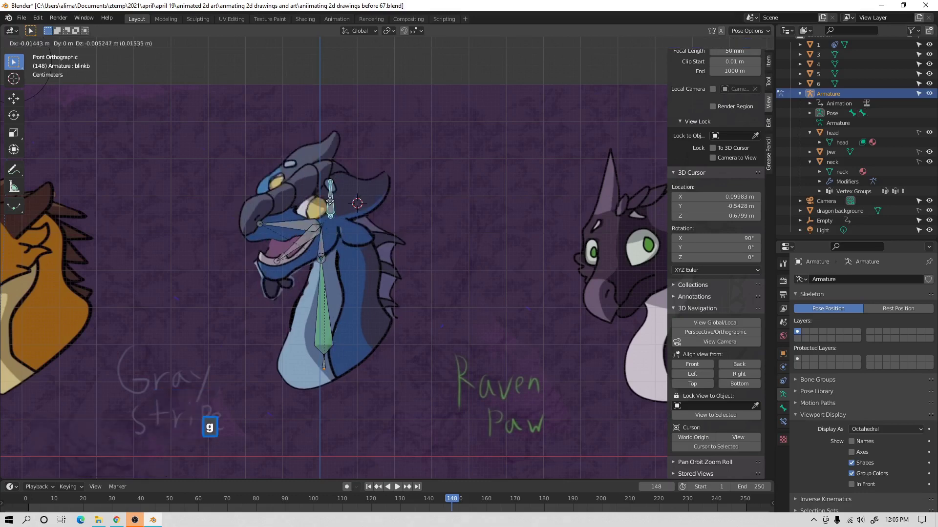
pyautogui.rightClick(371, 207)
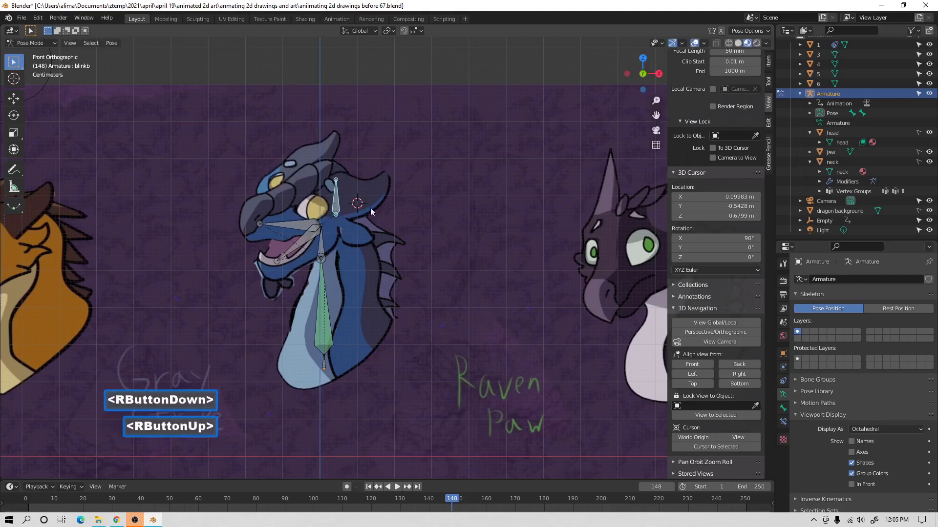
# Return the armature to Object Mode and hide the viewport overlays.
pyautogui.scroll(-4, 434, 219)
pyautogui.keyDown('shift'); pyautogui.moveTo(434, 236); pyautogui.dragTo(438, 163, button='middle'); pyautogui.keyUp('shift')
pyautogui.click(41, 42)
pyautogui.click(43, 55)
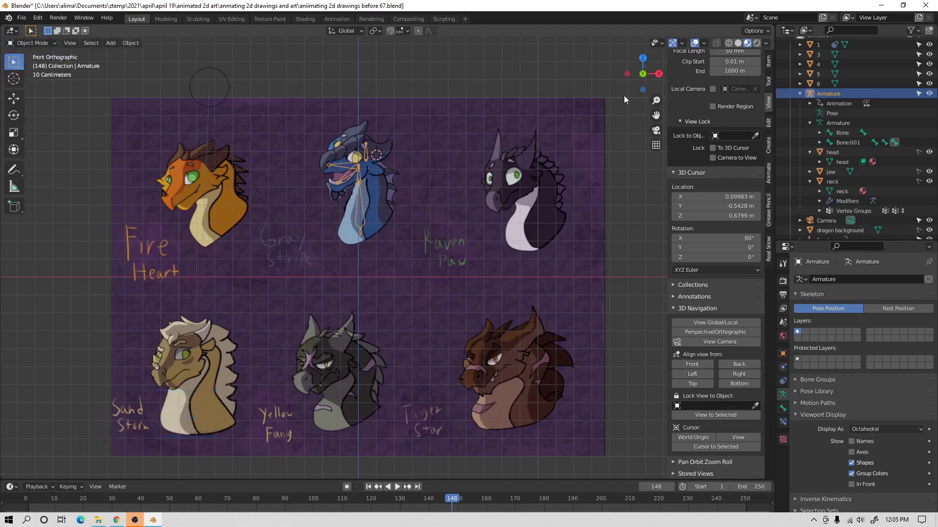
pyautogui.click(696, 43)
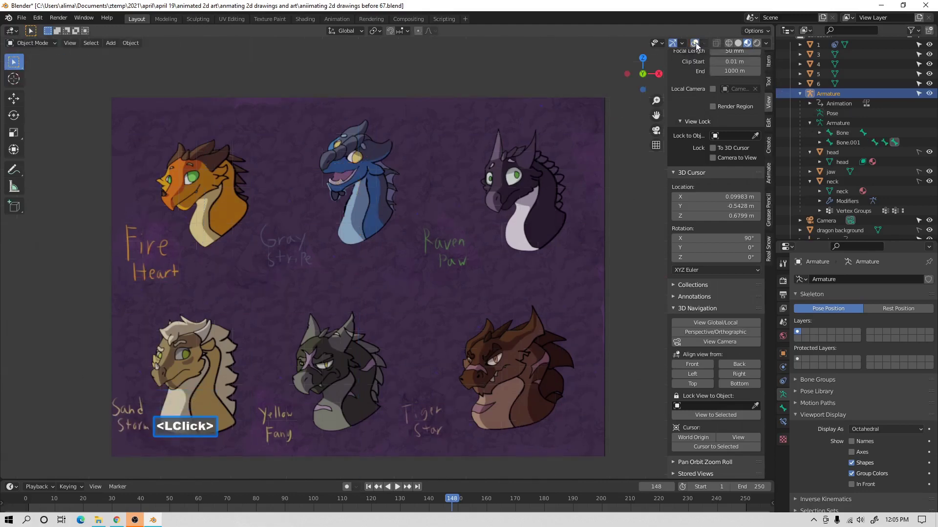
# Align the view to the front and play the blue dragon's animation from frame 1.
pyautogui.moveTo(497, 203)
pyautogui.mouseDown(button='middle')
pyautogui.moveTo(506, 207)
pyautogui.moveTo(453, 198)
pyautogui.moveTo(446, 186)
pyautogui.moveTo(468, 219)
pyautogui.mouseUp(button='middle')
pyautogui.click(688, 363)
pyautogui.moveTo(480, 258)
pyautogui.keyDown('shift'); pyautogui.mouseDown(button='middle')
pyautogui.moveTo(513, 328)
pyautogui.moveTo(508, 292)
pyautogui.moveTo(540, 305)
pyautogui.mouseUp(button='middle'); pyautogui.keyUp('shift')
pyautogui.keyDown('shift'); pyautogui.moveTo(540, 305); pyautogui.dragTo(549, 303, button='middle'); pyautogui.keyUp('shift')
pyautogui.press('Pause')
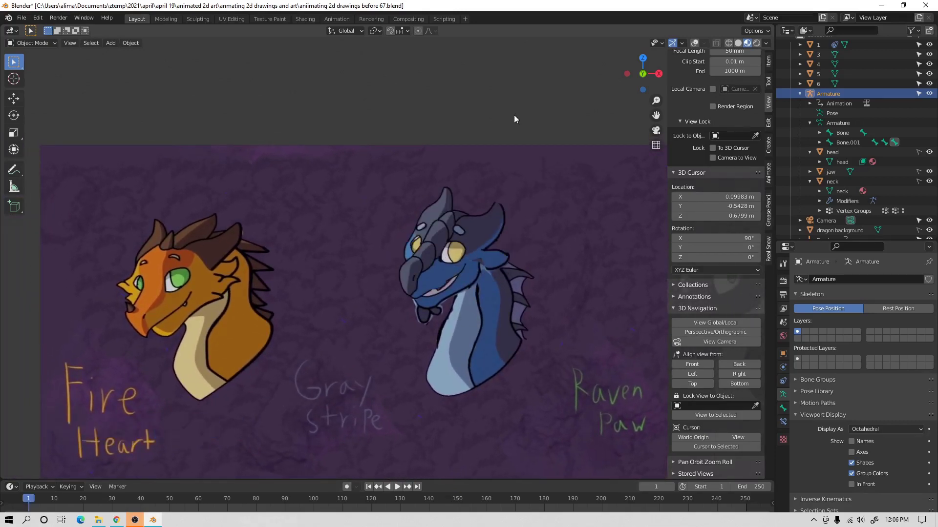
pyautogui.click(398, 487)
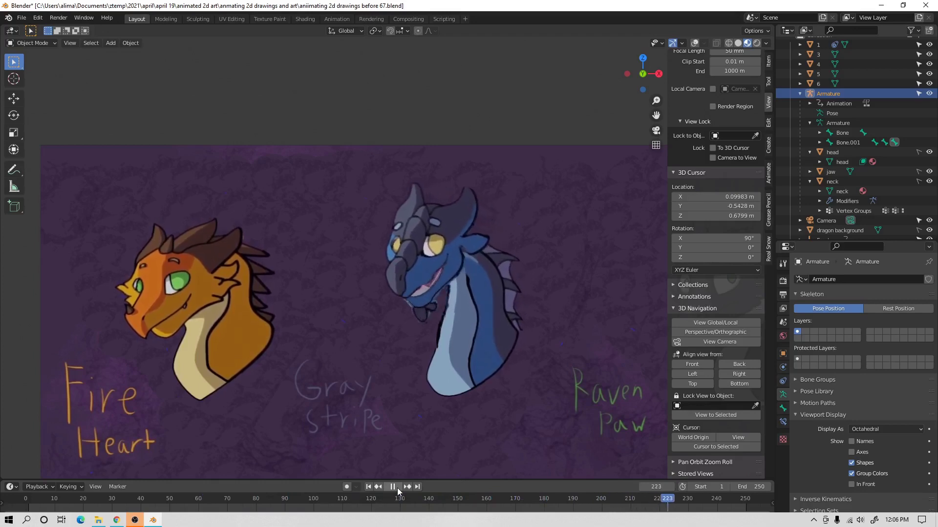
pyautogui.click(397, 487)
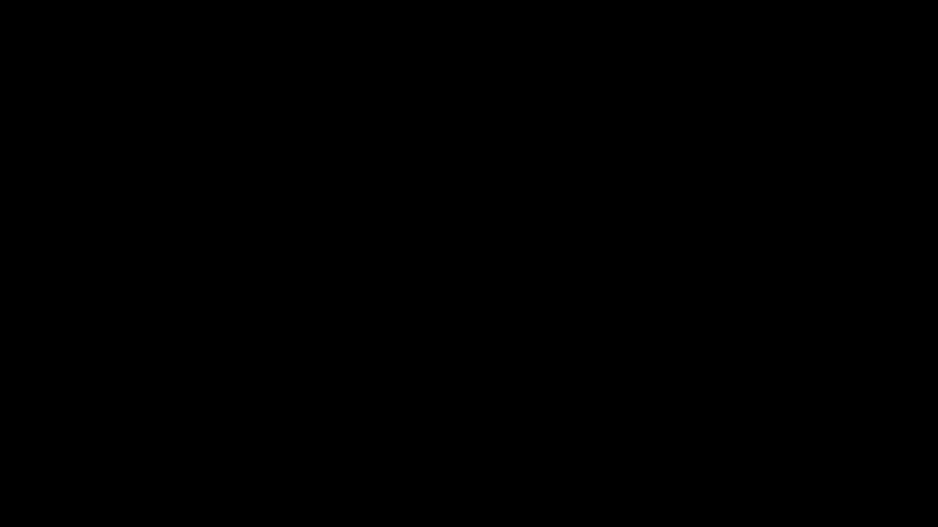
pyautogui.press('Pause')
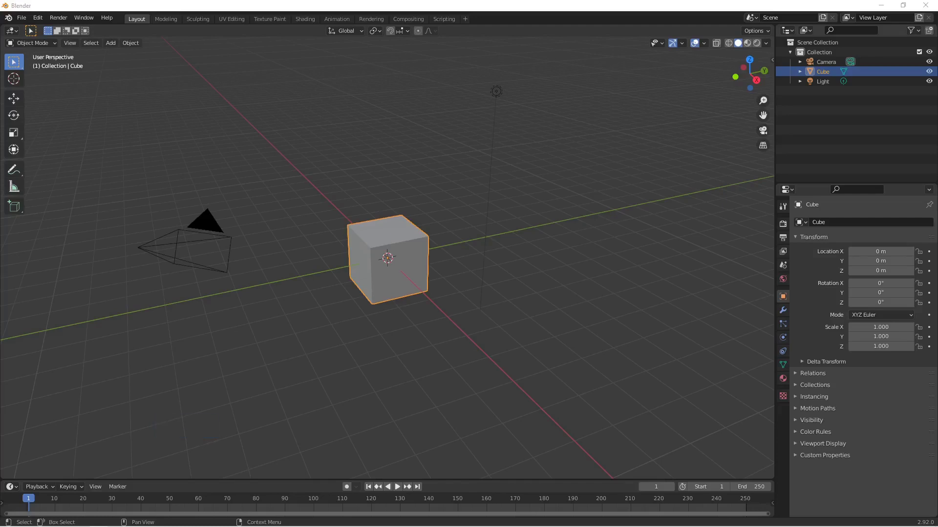
pyautogui.moveTo(752, 526); pyautogui.dragTo(480, 94)
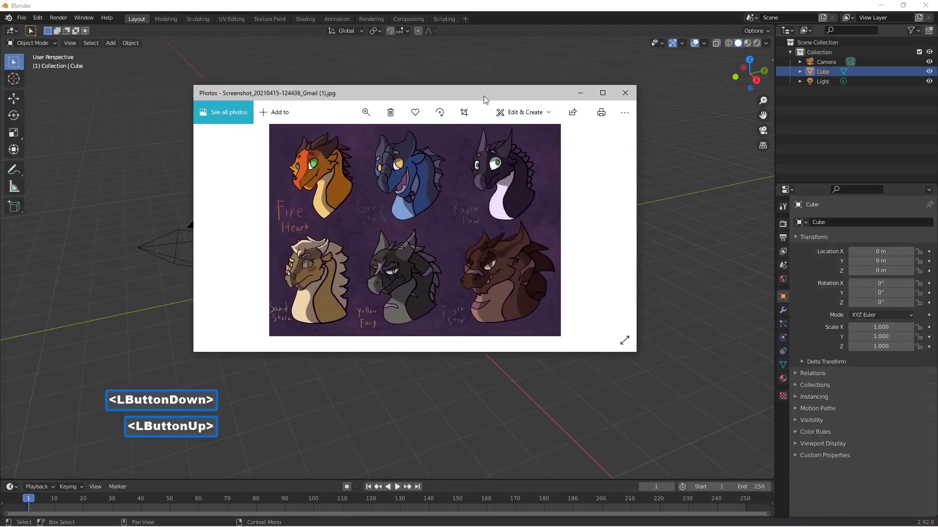
pyautogui.click(603, 93)
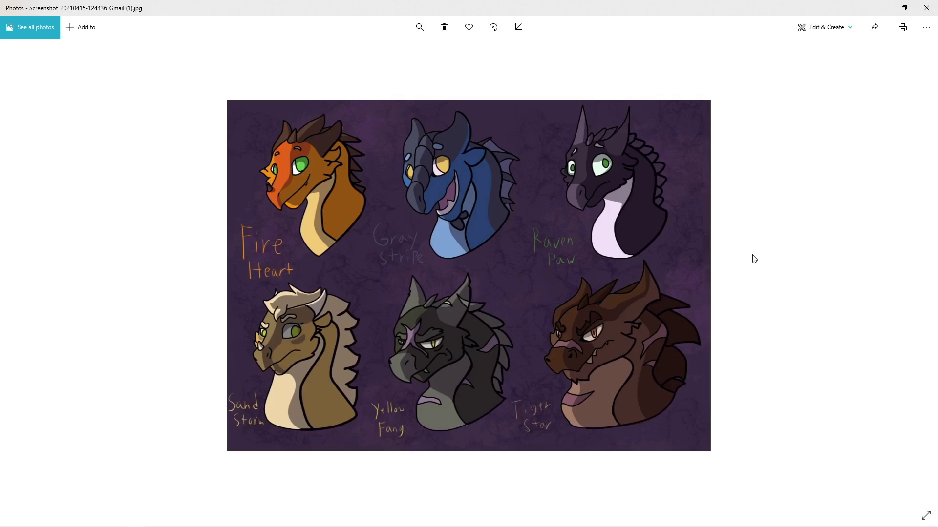
pyautogui.click(881, 8)
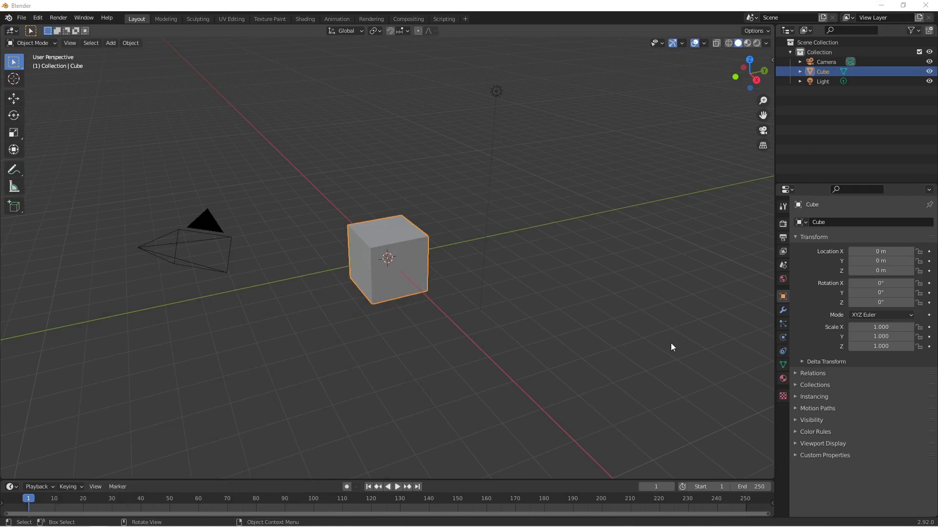
# Delete the default cube from the new Blender scene.
pyautogui.press('Pause')
pyautogui.press('x')
pyautogui.click(403, 257)
pyautogui.press('x')
pyautogui.click(404, 256)
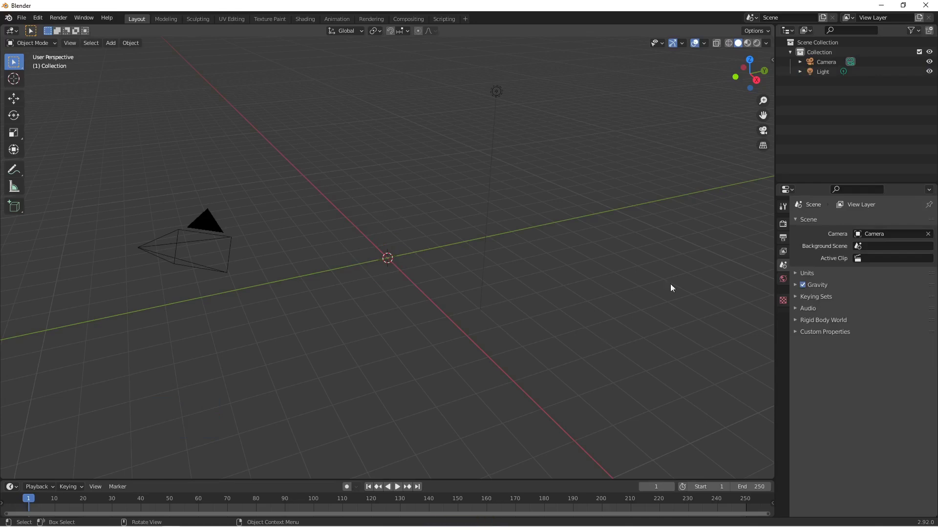
# Show the viewport sidebar's View settings and expand the 3D Navigation controls.
pyautogui.press('n')
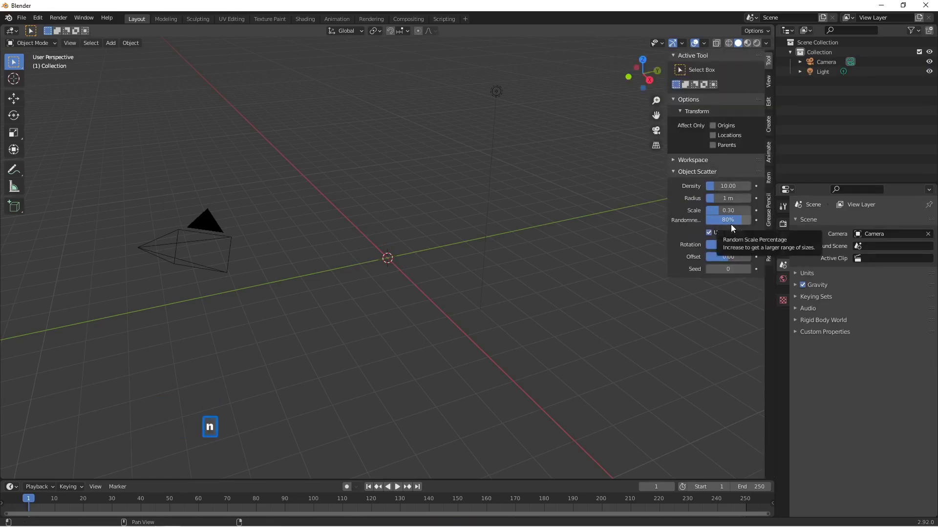
pyautogui.click(769, 87)
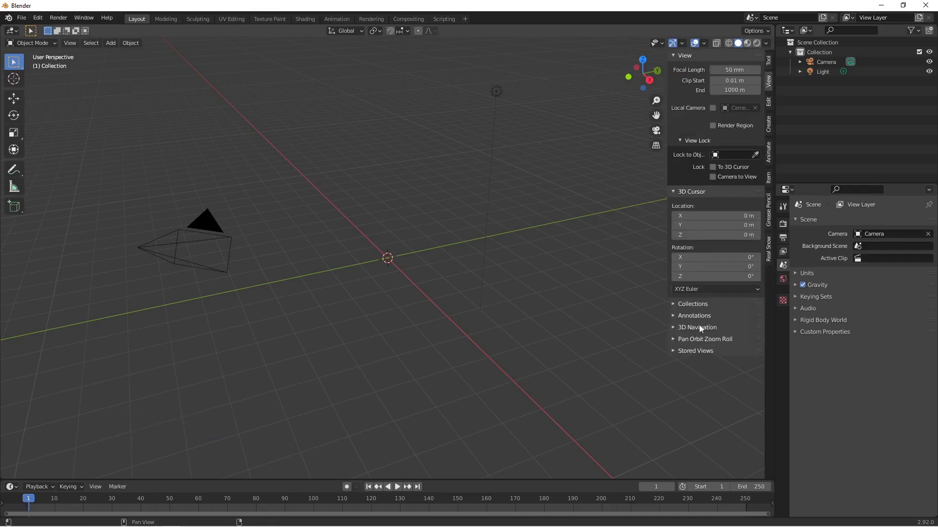
pyautogui.click(673, 327)
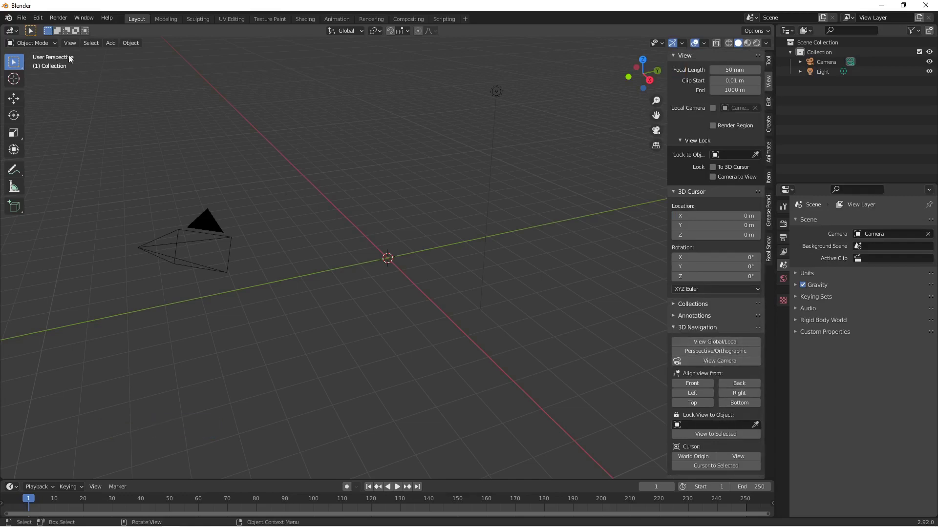
# Check the 3D View: 3D Navigation entry in the add-on preferences and close the preferences.
pyautogui.click(39, 18)
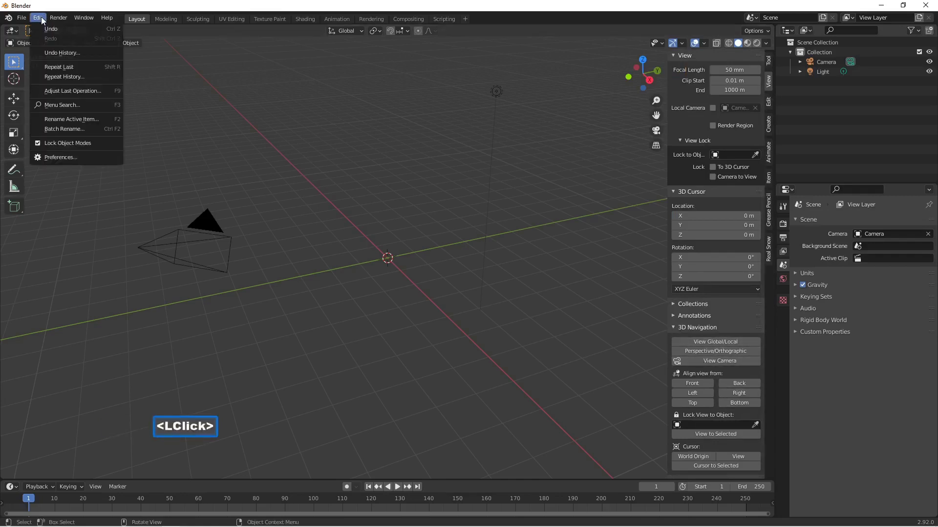
pyautogui.click(89, 156)
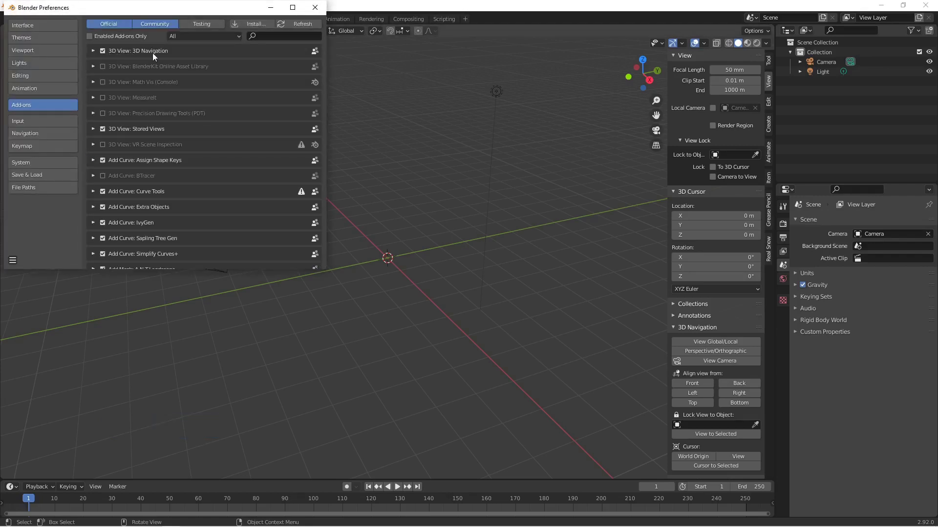
pyautogui.click(315, 7)
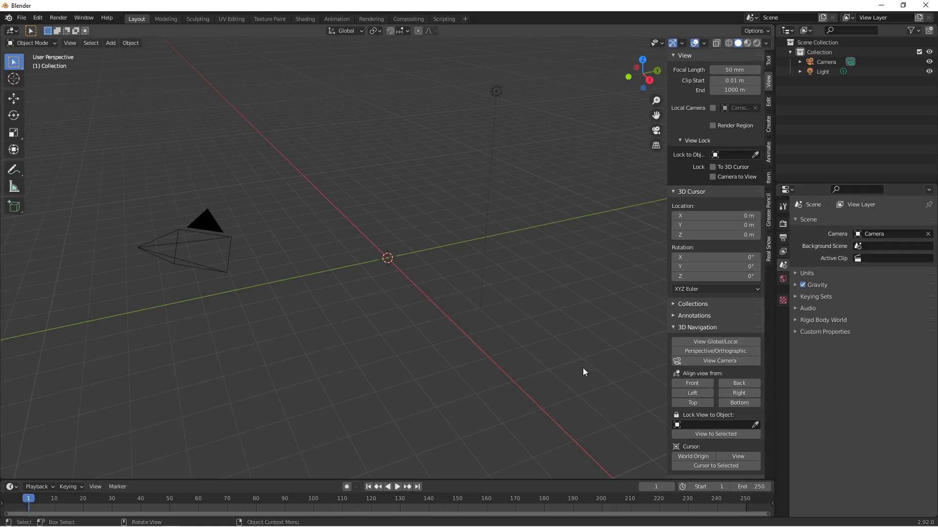
pyautogui.press('Pause')
pyautogui.press('Pause')
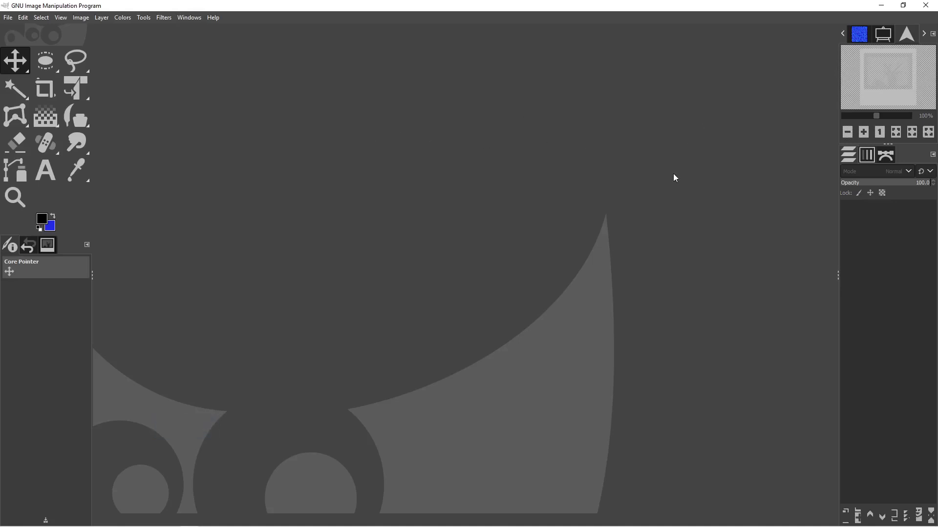
# In GIMP, start opening an image and browse to the ztemp folder inside Documents.
pyautogui.click(8, 18)
pyautogui.click(42, 52)
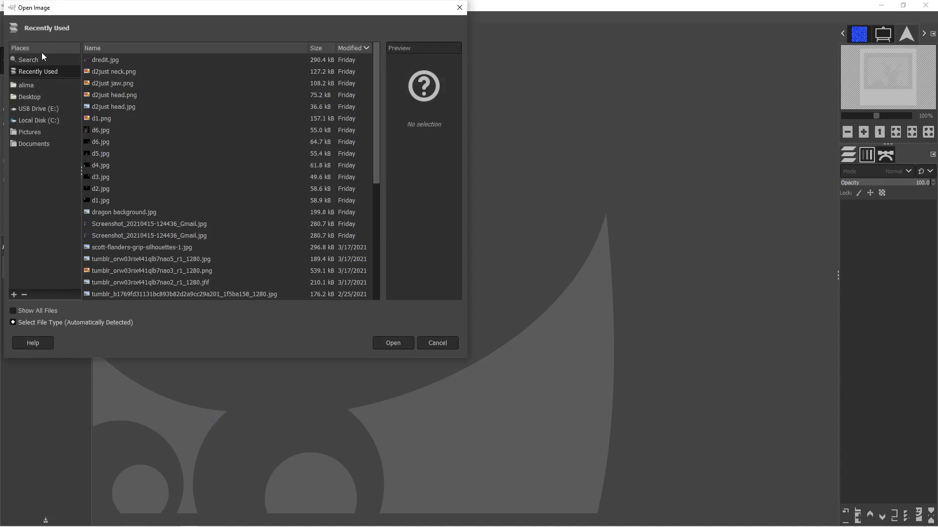
pyautogui.click(35, 87)
pyautogui.doubleClick(128, 150)
pyautogui.scroll(-10, 210, 188)
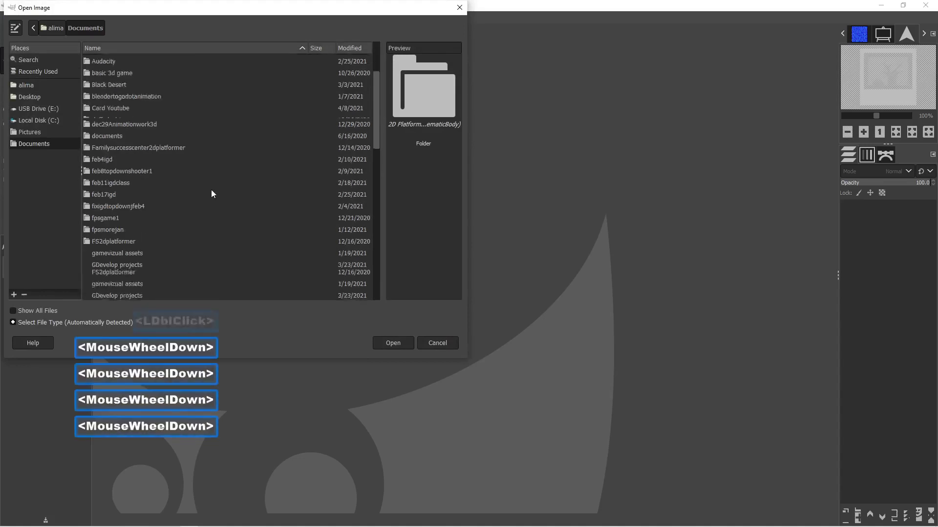
pyautogui.scroll(-7, 217, 208)
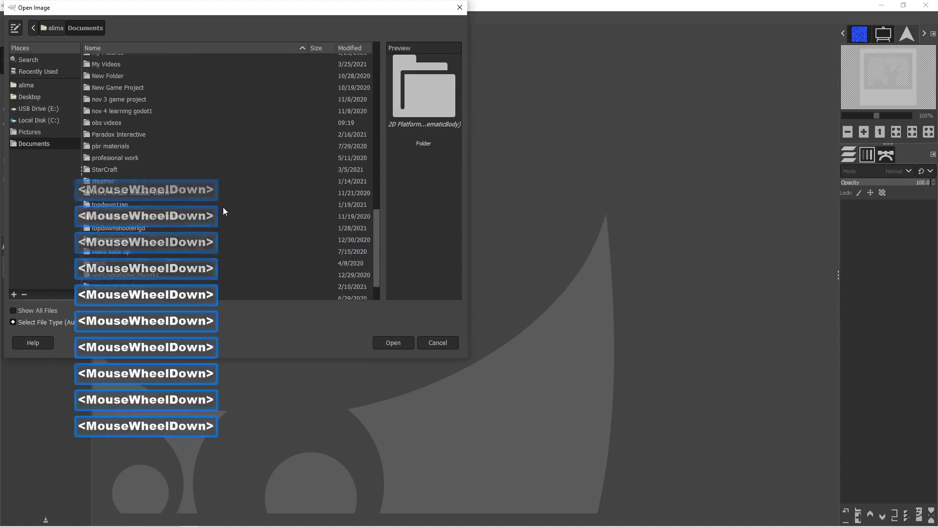
pyautogui.scroll(-1, 227, 211)
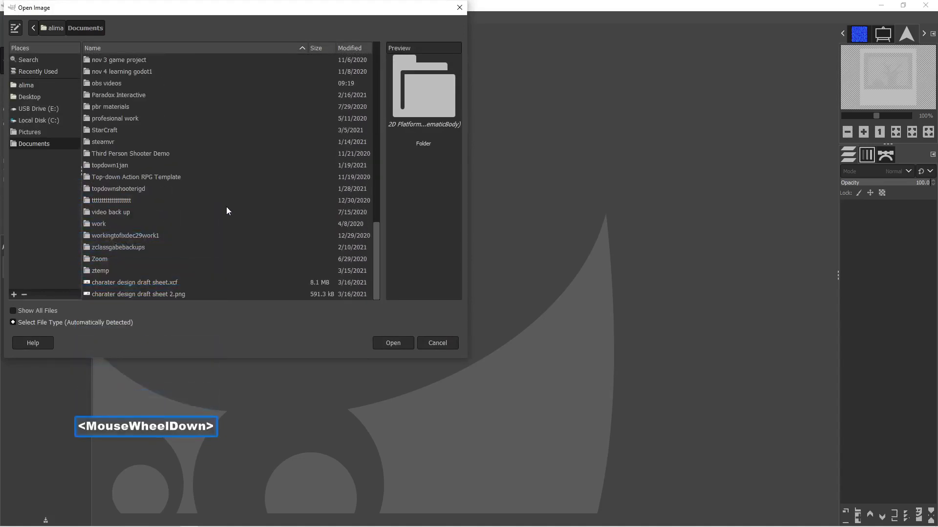
pyautogui.doubleClick(147, 272)
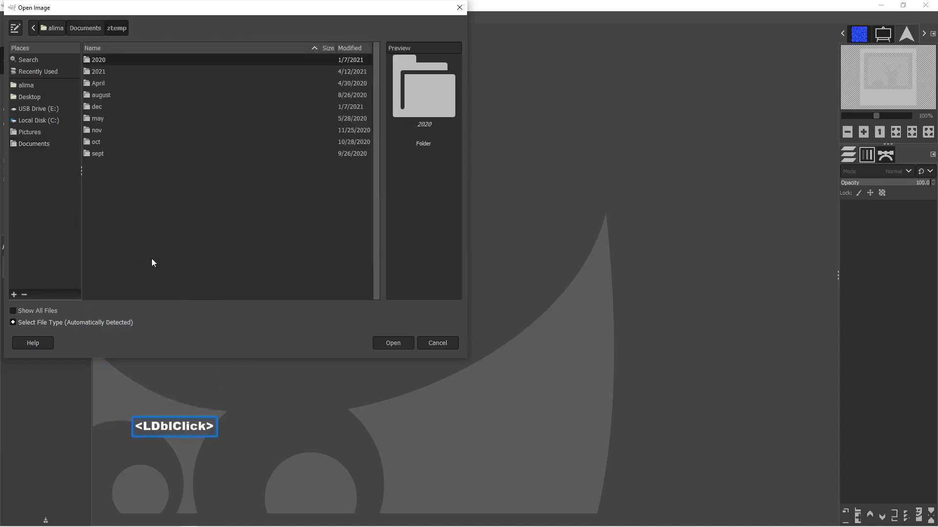
pyautogui.doubleClick(107, 72)
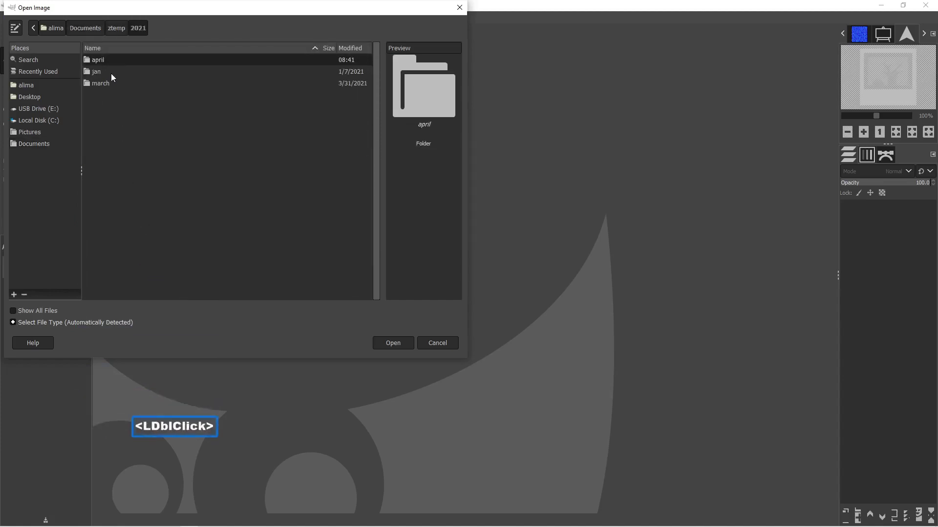
pyautogui.doubleClick(118, 60)
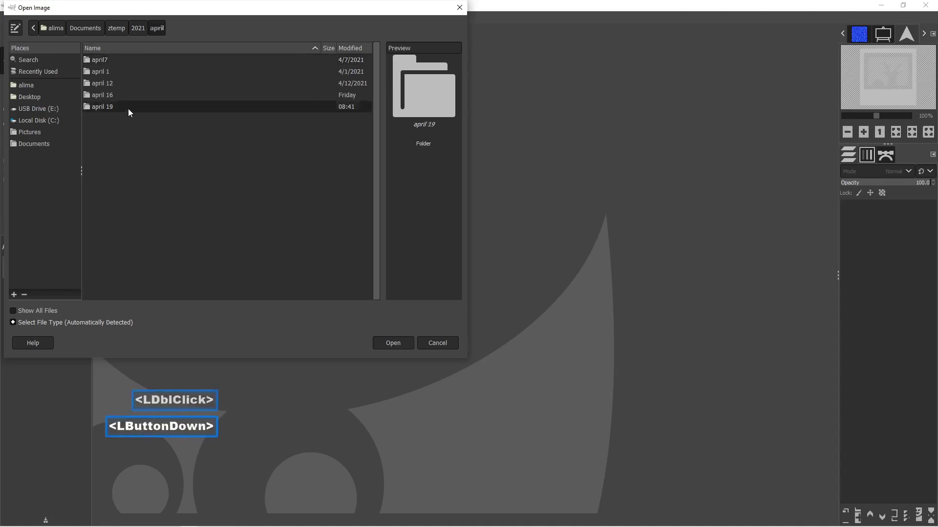
pyautogui.doubleClick(128, 109)
pyautogui.click(140, 61)
pyautogui.doubleClick(142, 60)
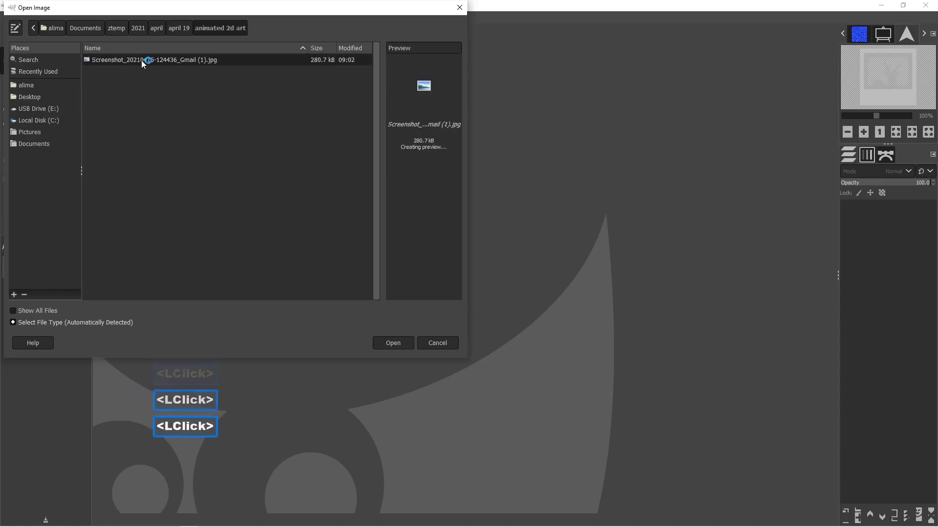
pyautogui.click(404, 341)
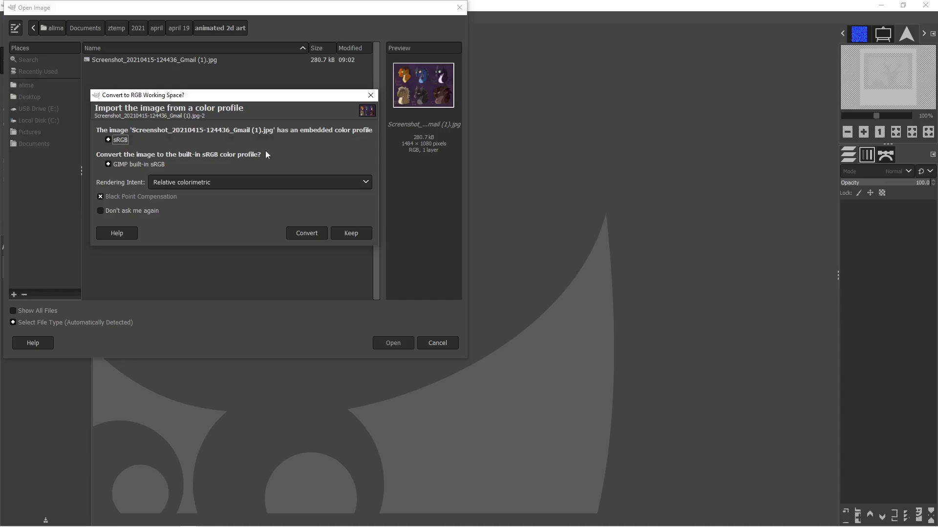
pyautogui.click(320, 230)
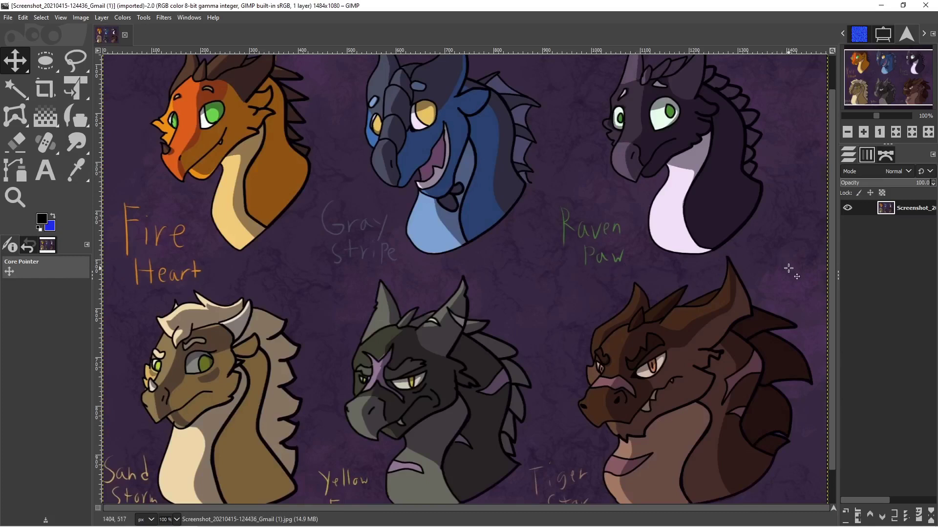
# Duplicate the imported image layer and hide the original layer.
pyautogui.press('Pause')
pyautogui.keyDown('ctrl'); pyautogui.scroll(-1, 759, 254); pyautogui.keyUp('ctrl')
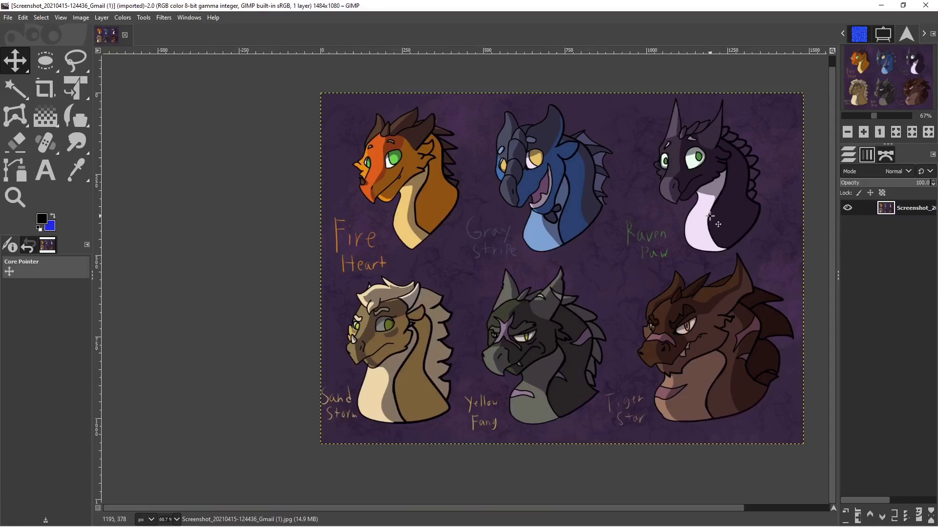
pyautogui.moveTo(742, 215); pyautogui.dragTo(679, 223, button='middle')
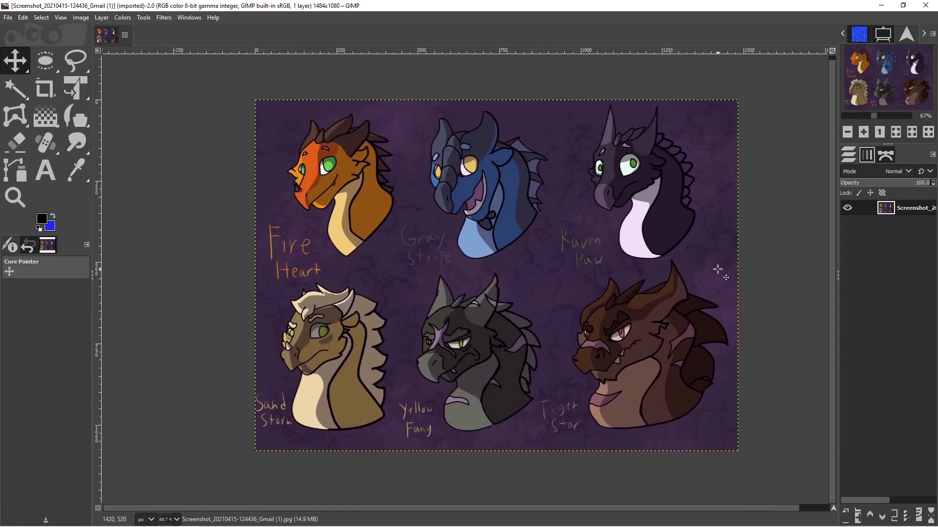
pyautogui.press('Pause')
pyautogui.rightClick(909, 209)
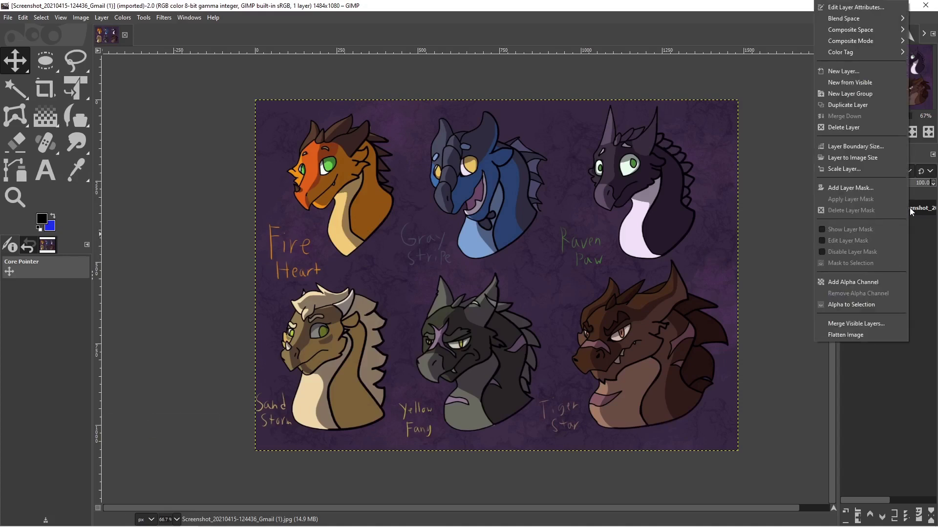
pyautogui.click(880, 104)
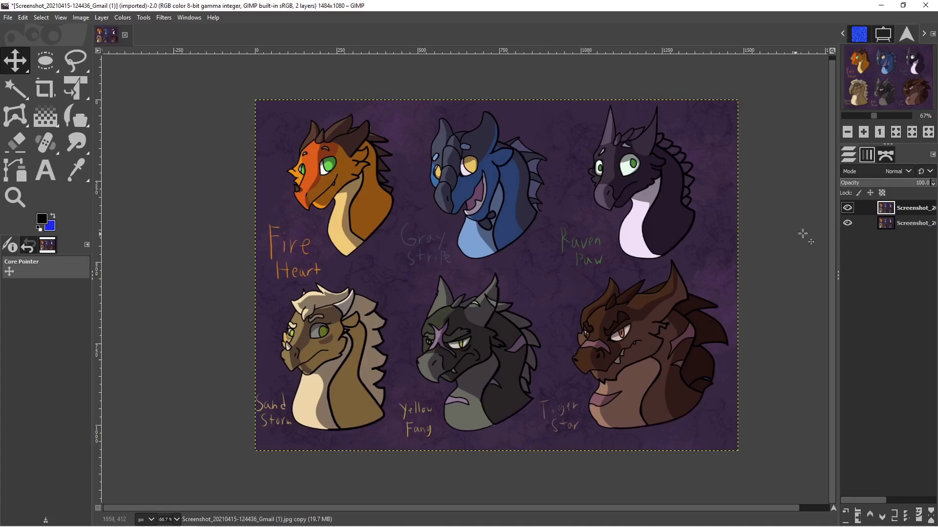
pyautogui.click(848, 223)
# Outline the orange Fire Heart dragon with a closed polygonal Free Select selection, leaving a loose margin around the head and neck.
pyautogui.click(75, 60)
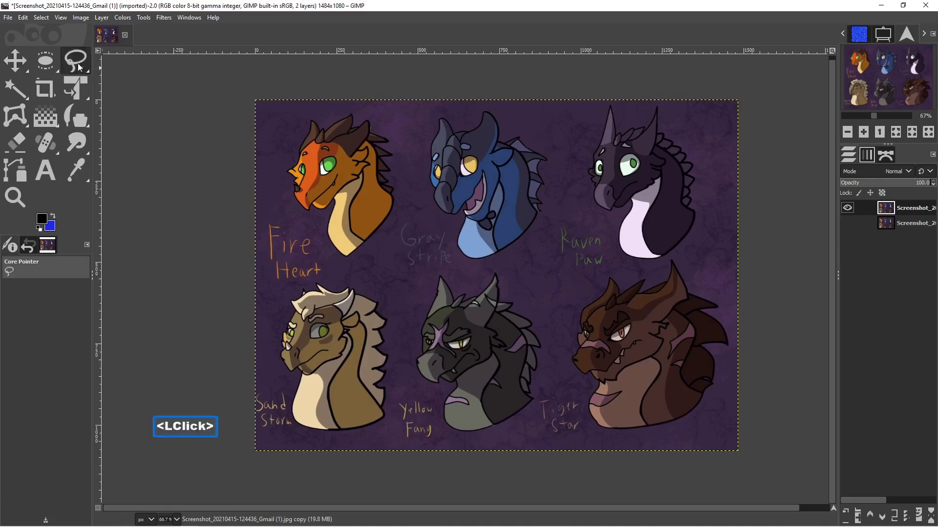
pyautogui.click(302, 113)
pyautogui.click(274, 168)
pyautogui.click(296, 214)
pyautogui.click(317, 220)
pyautogui.click(335, 262)
pyautogui.click(361, 262)
pyautogui.click(407, 200)
pyautogui.click(397, 119)
pyautogui.click(363, 108)
pyautogui.click(303, 113)
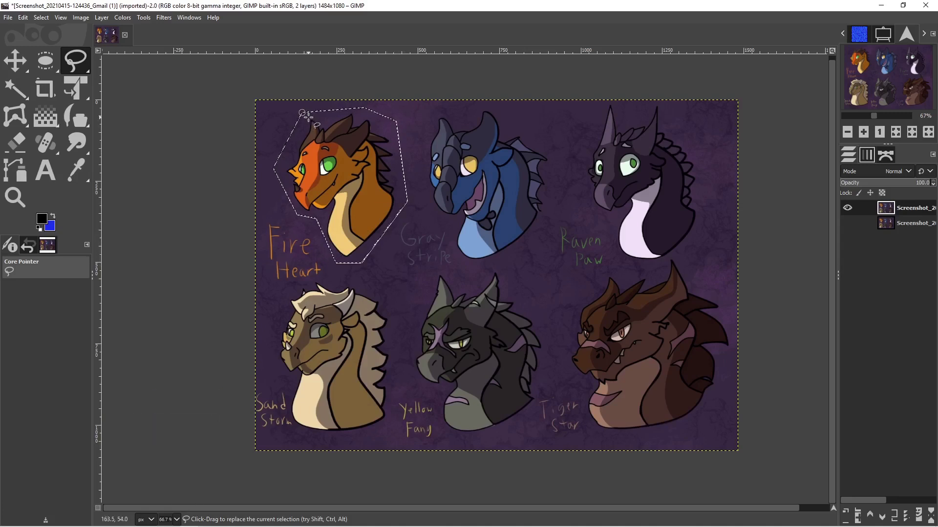
pyautogui.press('Return')
# Cut the selected Fire Heart dragon, paste it in place as a new layer, and hide that layer.
pyautogui.hotkey('ctrl', 'x')
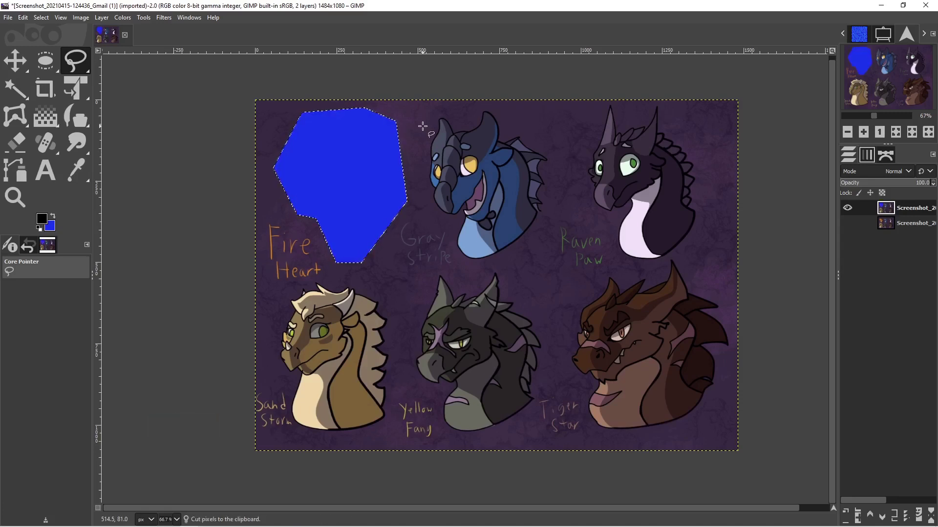
pyautogui.press('ctrl')
pyautogui.hotkey('ctrl', 'alt')
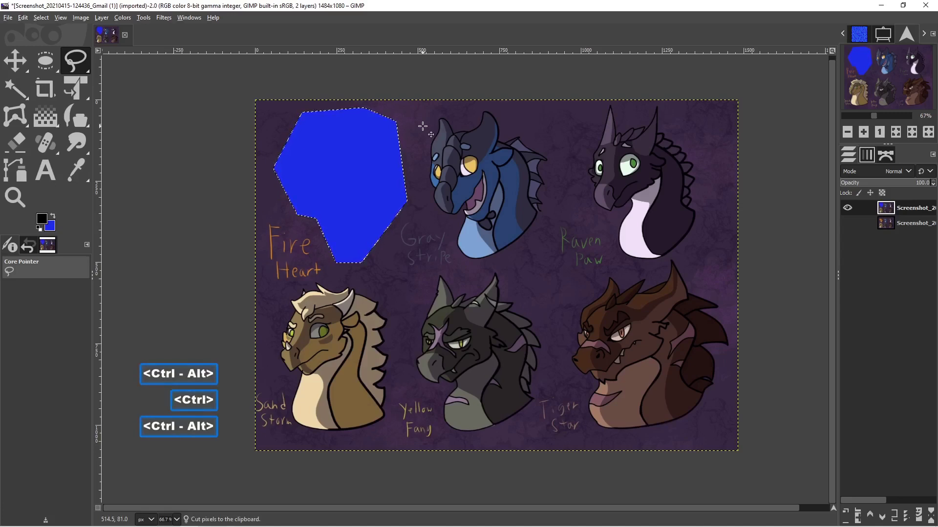
pyautogui.hotkey('ctrl', 'alt', 'v')
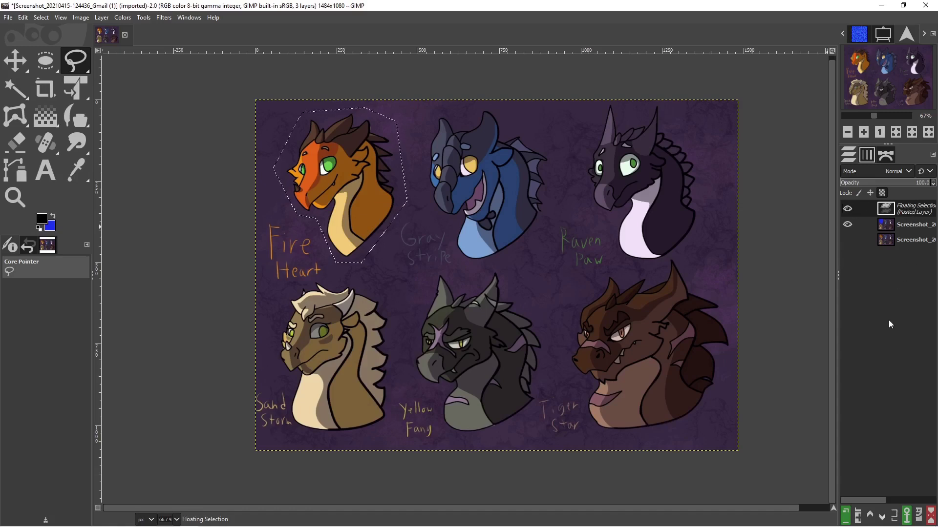
pyautogui.click(848, 512)
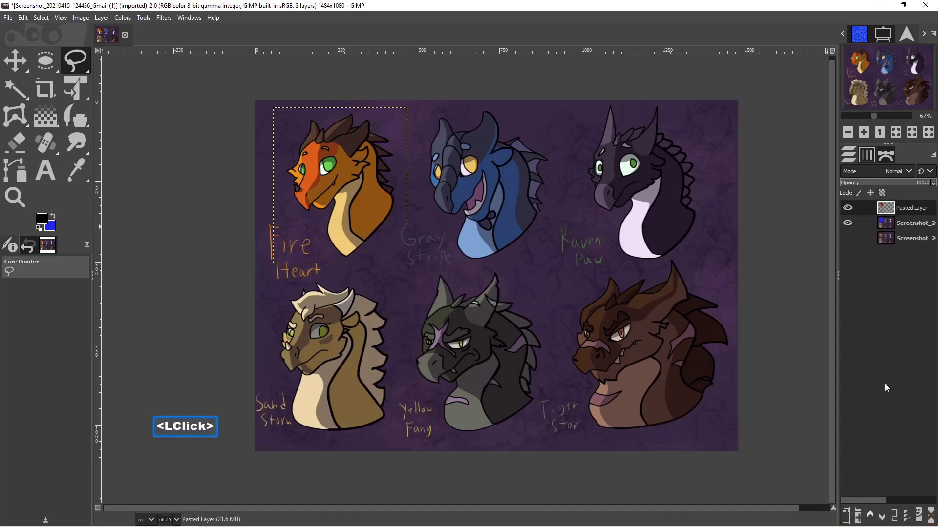
pyautogui.press('Pause')
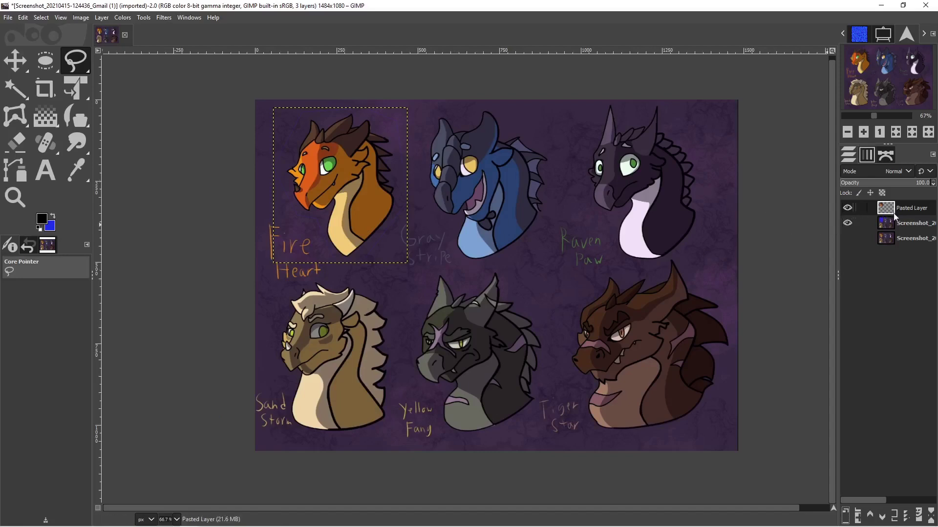
pyautogui.click(848, 208)
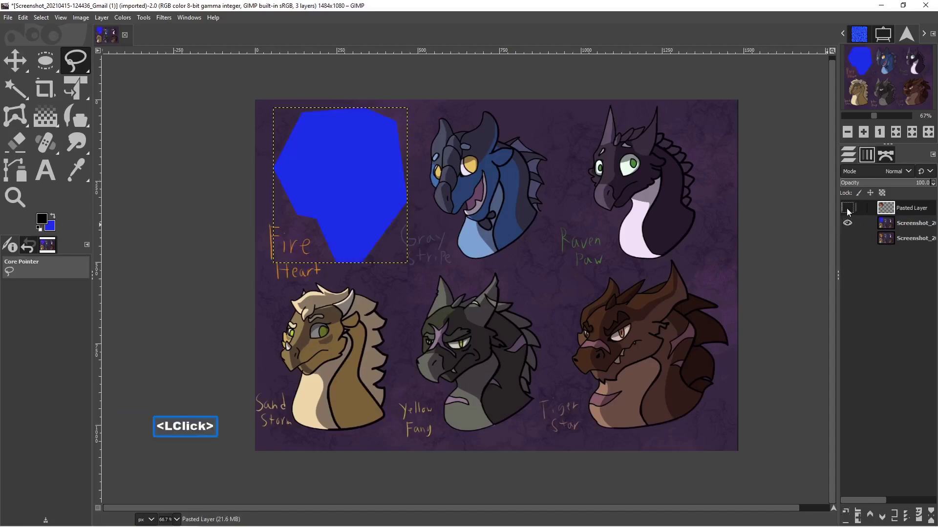
# On the duplicated image layer, outline the blue Gray Stripe dragon with a closed polygonal Free Select selection.
pyautogui.click(907, 224)
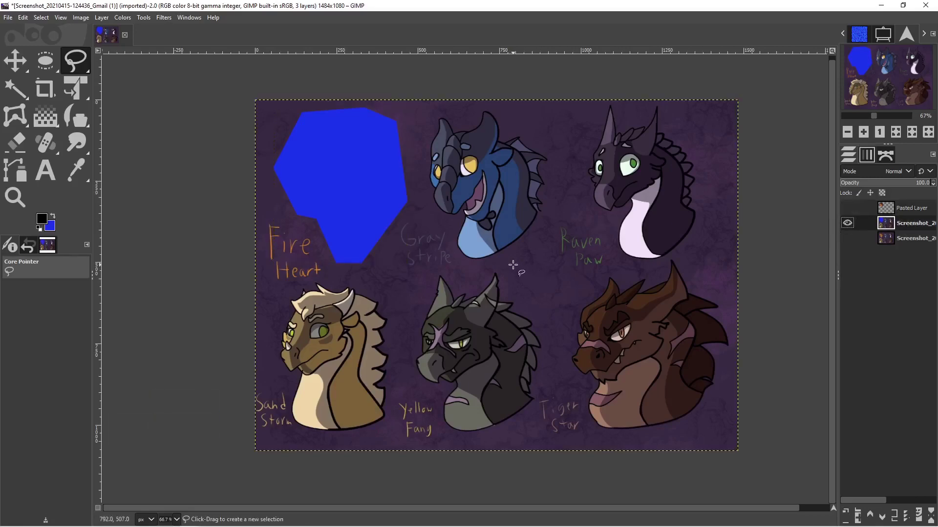
pyautogui.click(424, 114)
pyautogui.click(422, 195)
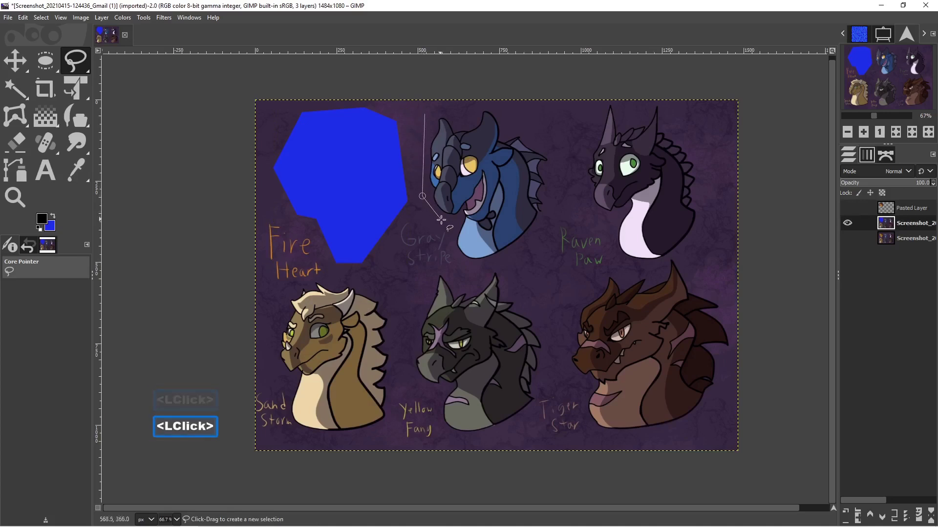
pyautogui.click(451, 224)
pyautogui.click(459, 262)
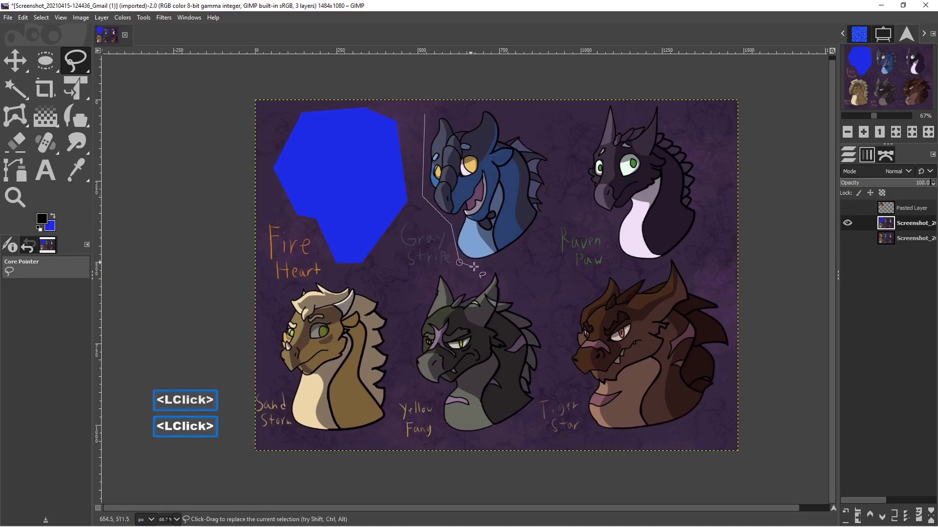
pyautogui.click(493, 263)
pyautogui.click(554, 214)
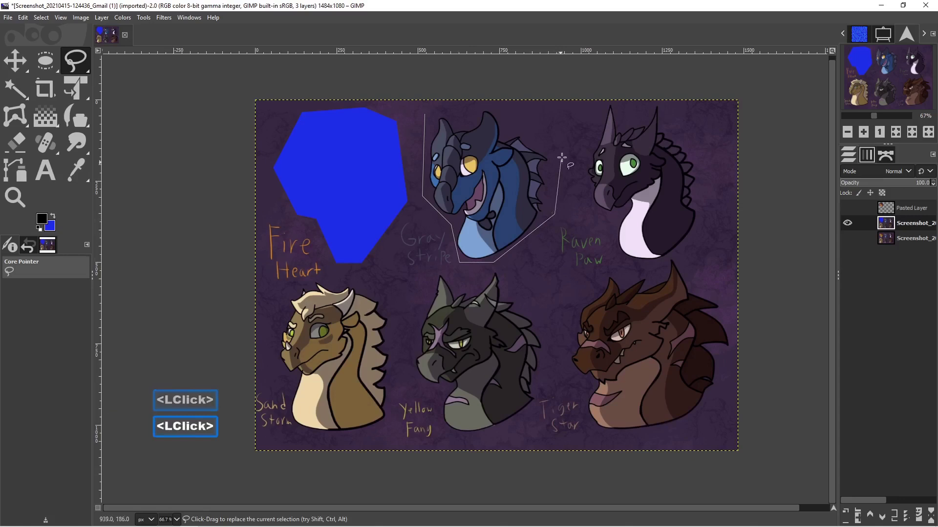
pyautogui.click(558, 139)
pyautogui.click(511, 112)
pyautogui.click(425, 114)
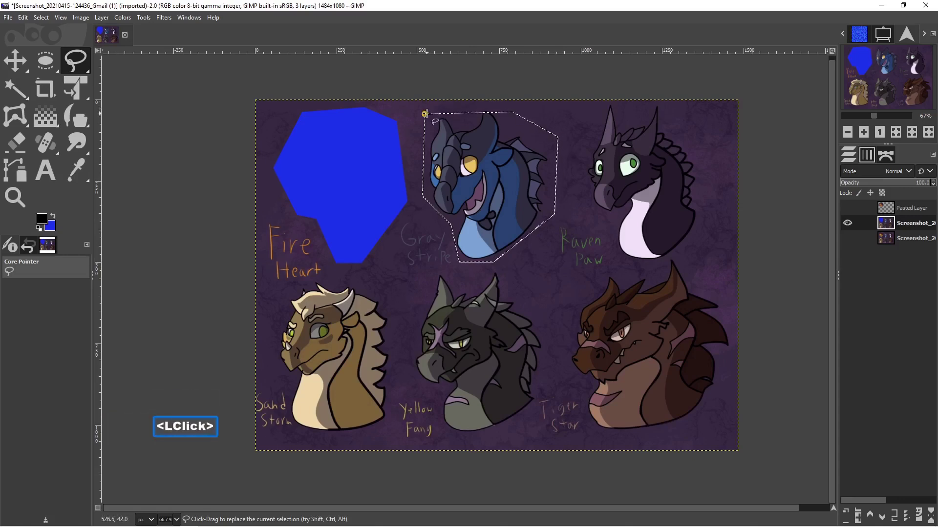
# Cut the selected Gray Stripe dragon, paste it in place as a new layer, and hide that layer.
pyautogui.press('ctrl')
pyautogui.hotkey('ctrl', 'x')
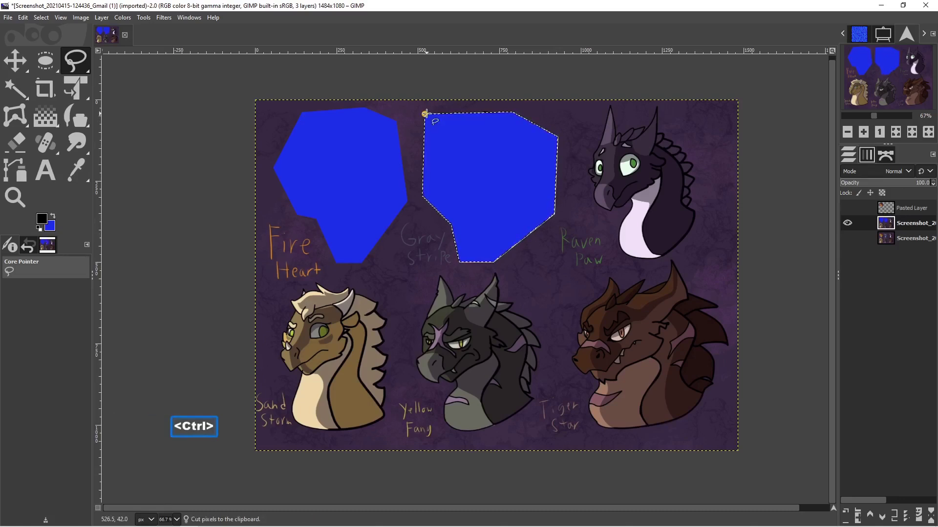
pyautogui.hotkey('ctrl', 'alt', 'v')
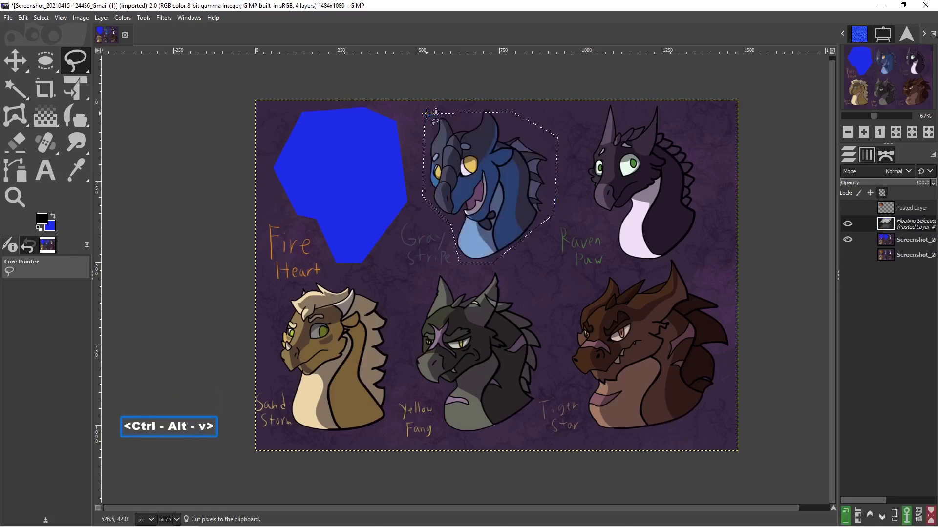
pyautogui.click(849, 516)
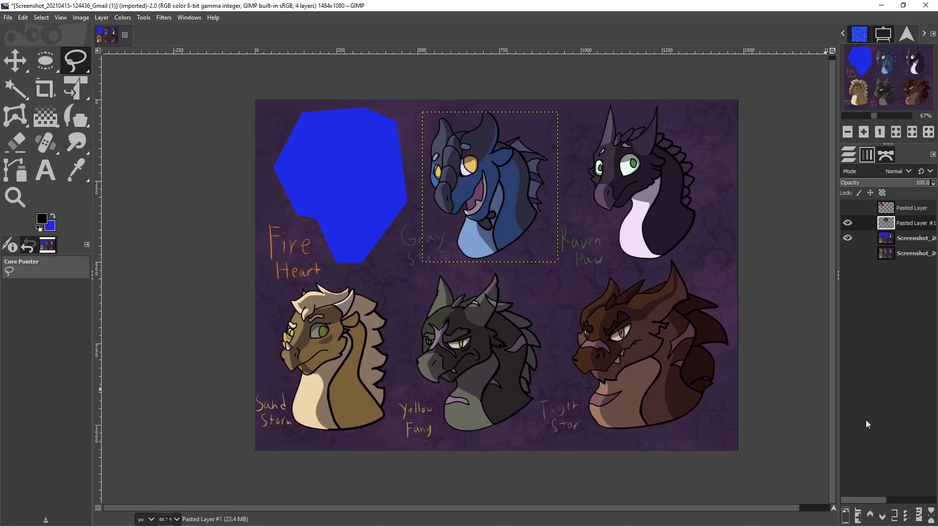
pyautogui.press('Pause')
pyautogui.click(848, 226)
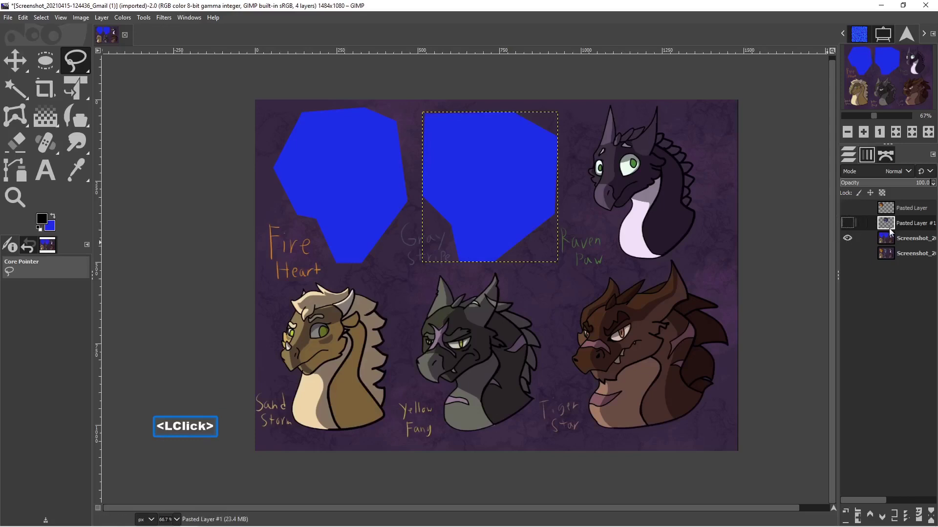
# On the duplicated image layer, outline the dark purple Raven Paw dragon with a closed polygonal Free Select selection.
pyautogui.click(907, 239)
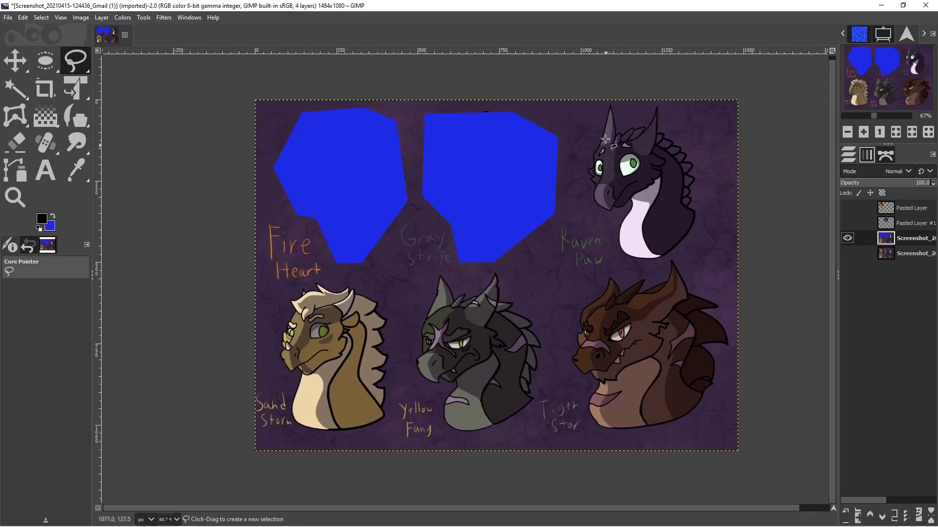
pyautogui.click(597, 108)
pyautogui.click(579, 171)
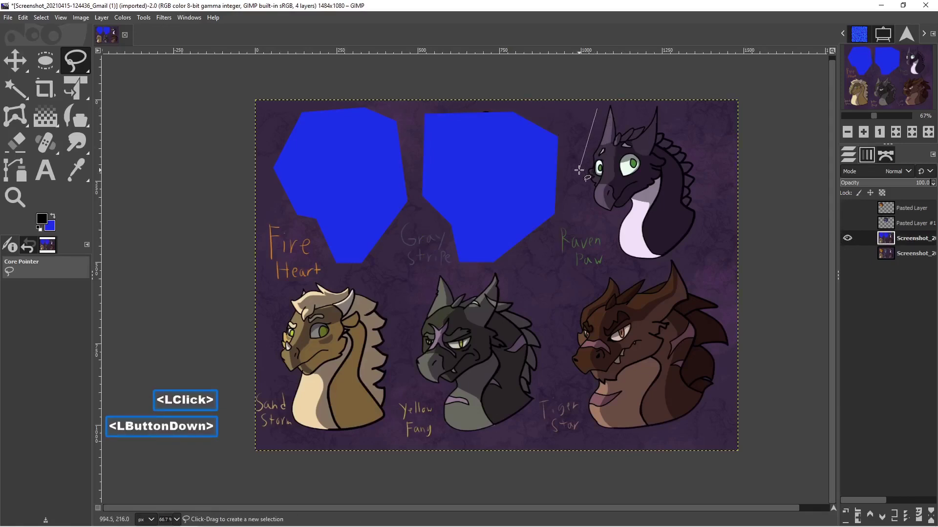
pyautogui.click(599, 222)
pyautogui.doubleClick(621, 266)
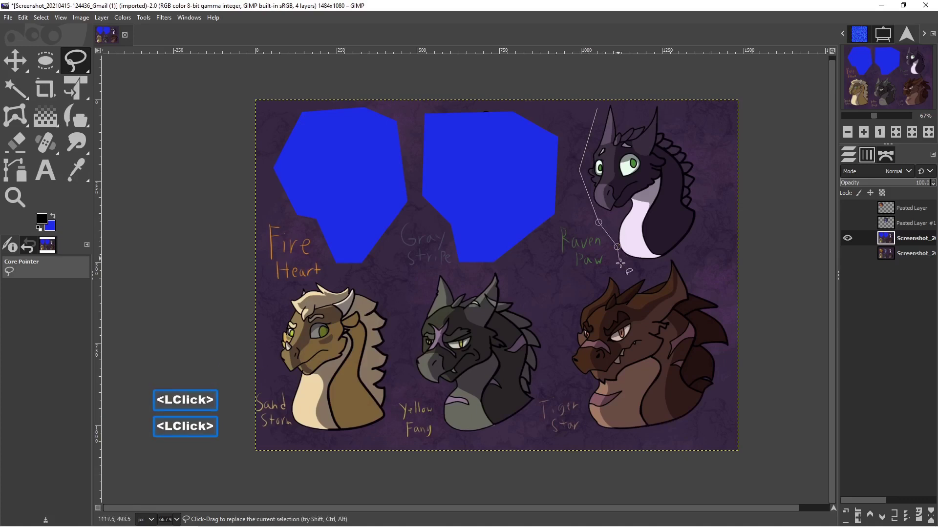
pyautogui.click(672, 256)
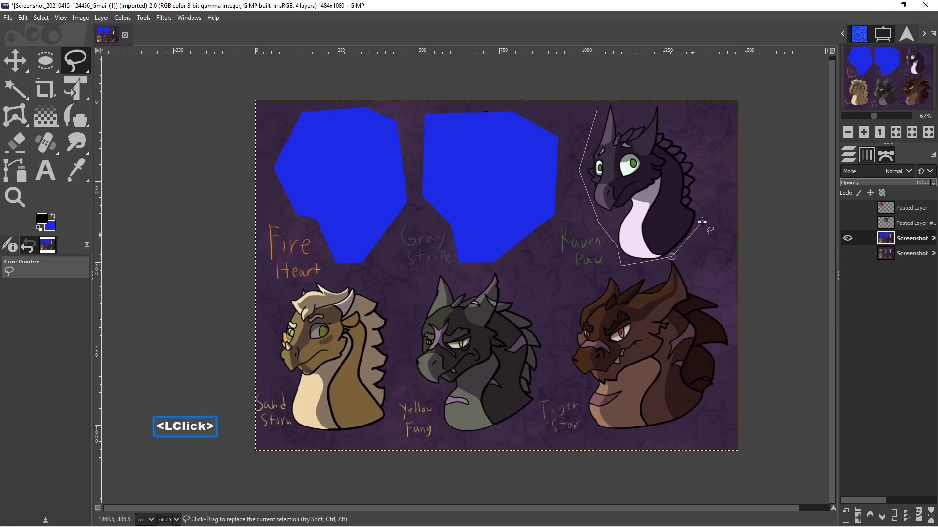
pyautogui.click(715, 210)
pyautogui.click(700, 131)
pyautogui.click(677, 108)
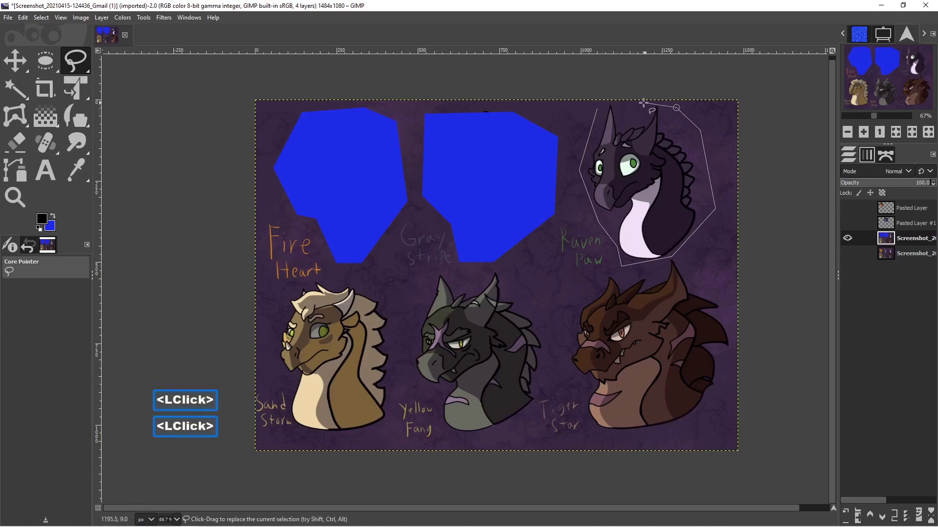
pyautogui.click(597, 105)
pyautogui.click(596, 107)
pyautogui.press('Return')
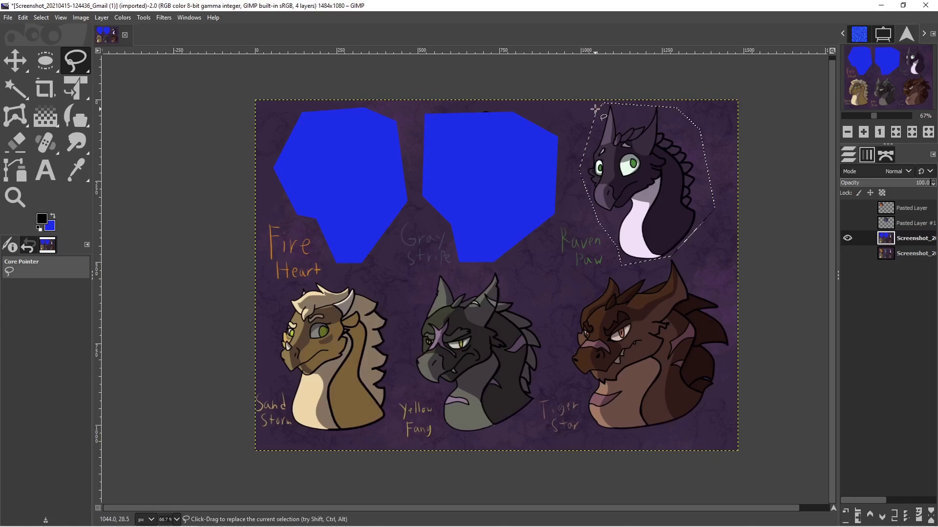
# Cut the selected Raven Paw dragon, paste it in place as a new layer, and hide that layer.
pyautogui.hotkey('ctrl', 'x')
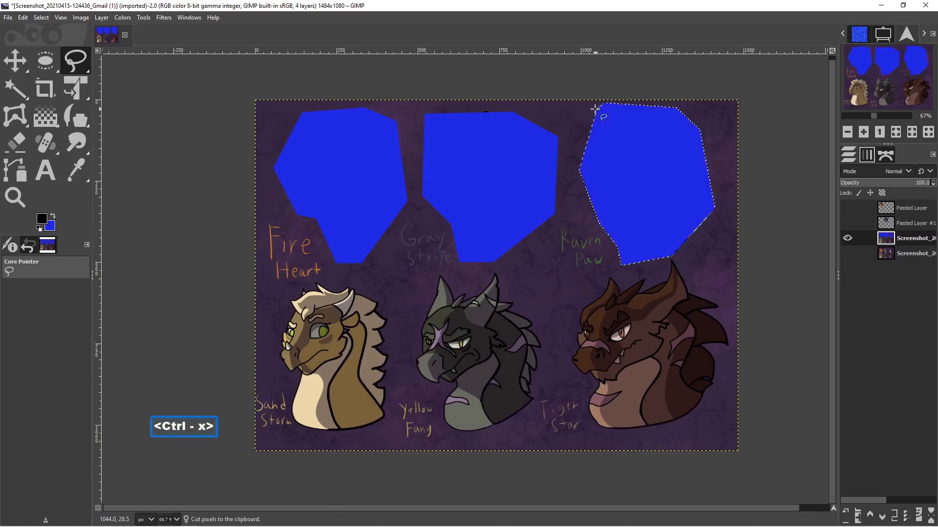
pyautogui.hotkey('ctrl', 'alt', 'v')
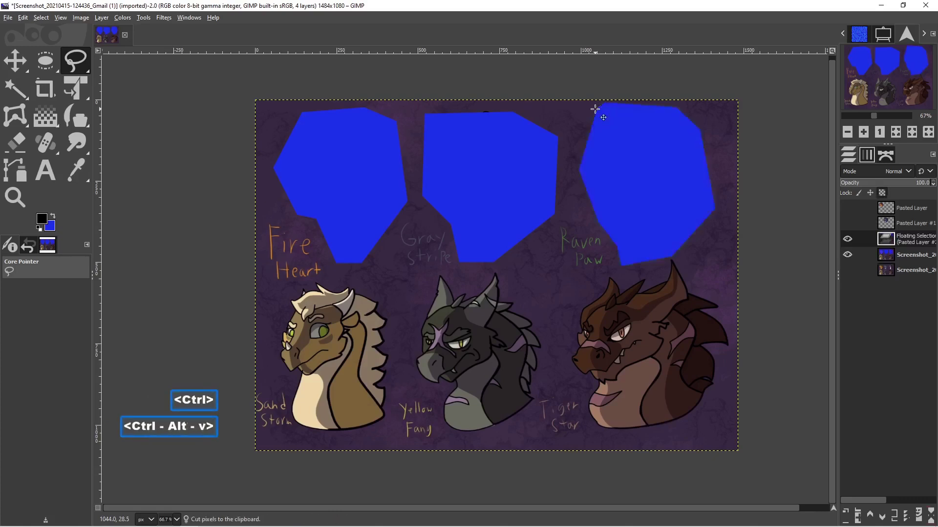
pyautogui.click(845, 515)
pyautogui.click(848, 238)
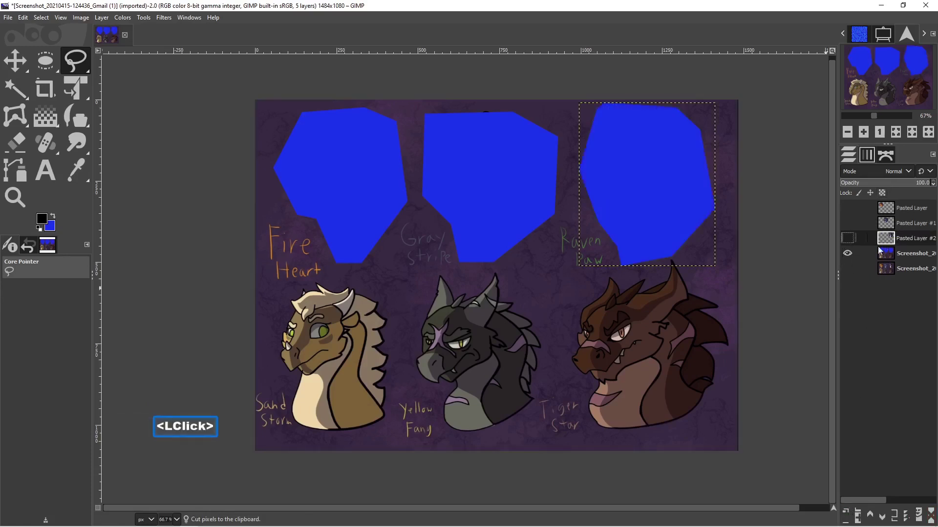
# On the duplicated image layer, outline the tan Sand Storm dragon with a closed polygonal Free Select selection.
pyautogui.click(900, 254)
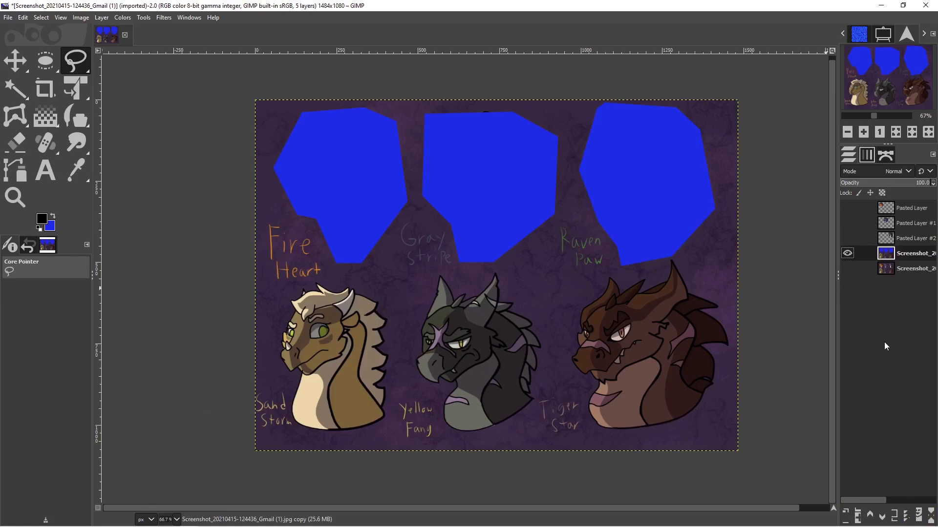
pyautogui.press('Pause')
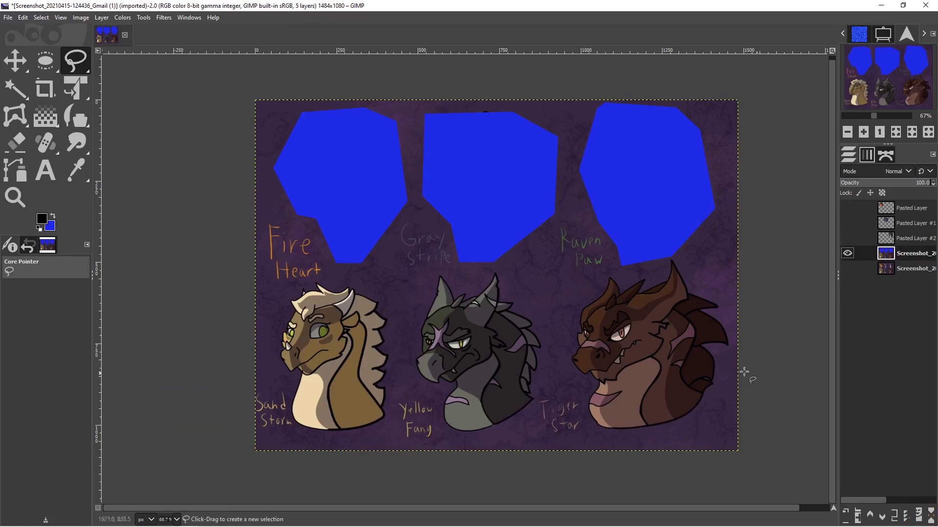
pyautogui.click(349, 278)
pyautogui.click(284, 287)
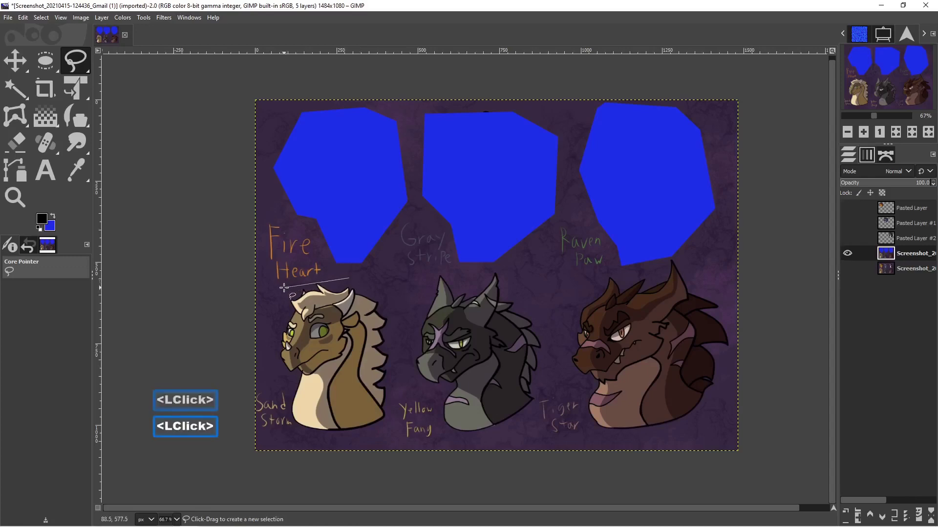
pyautogui.click(265, 363)
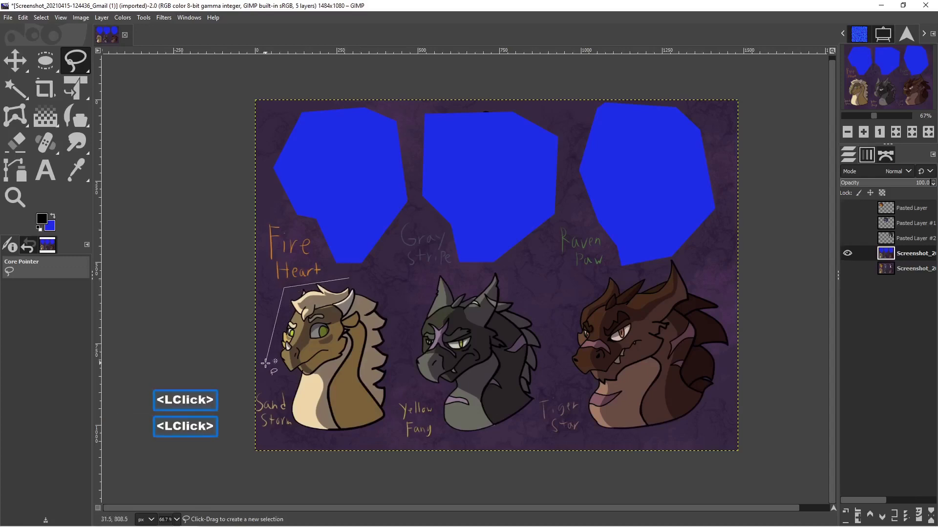
pyautogui.click(290, 387)
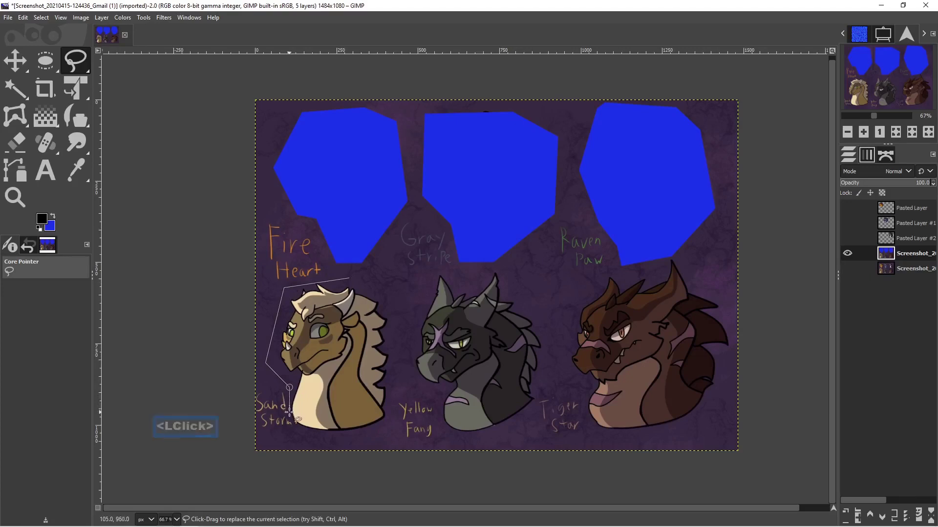
pyautogui.click(289, 414)
pyautogui.click(299, 429)
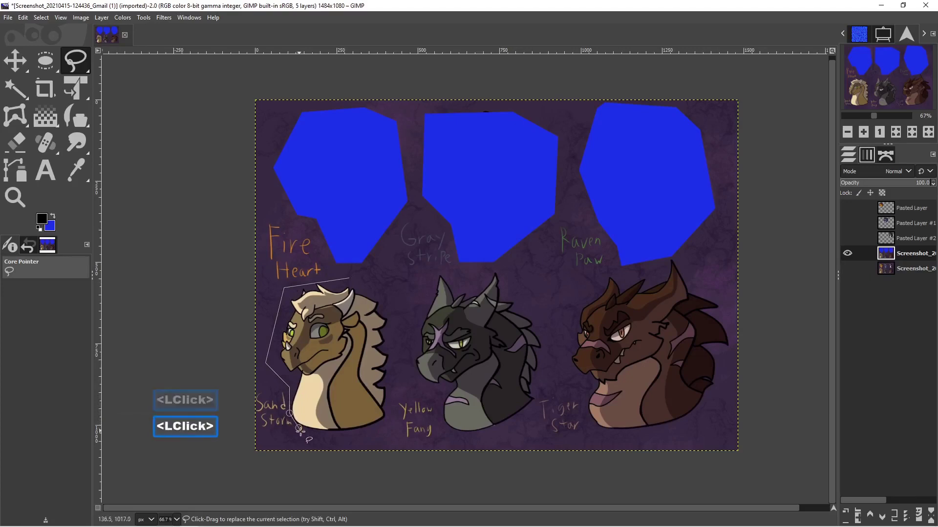
pyautogui.click(366, 437)
pyautogui.click(389, 424)
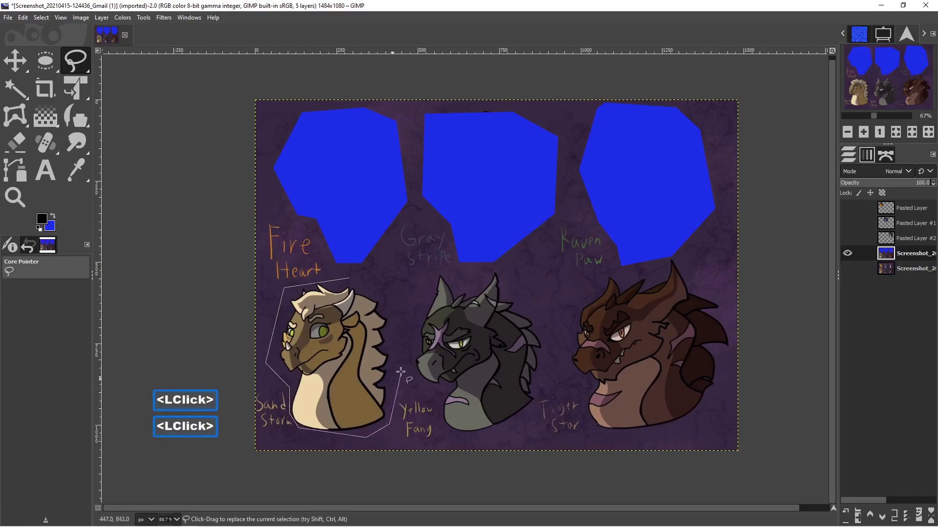
pyautogui.click(398, 328)
pyautogui.click(383, 292)
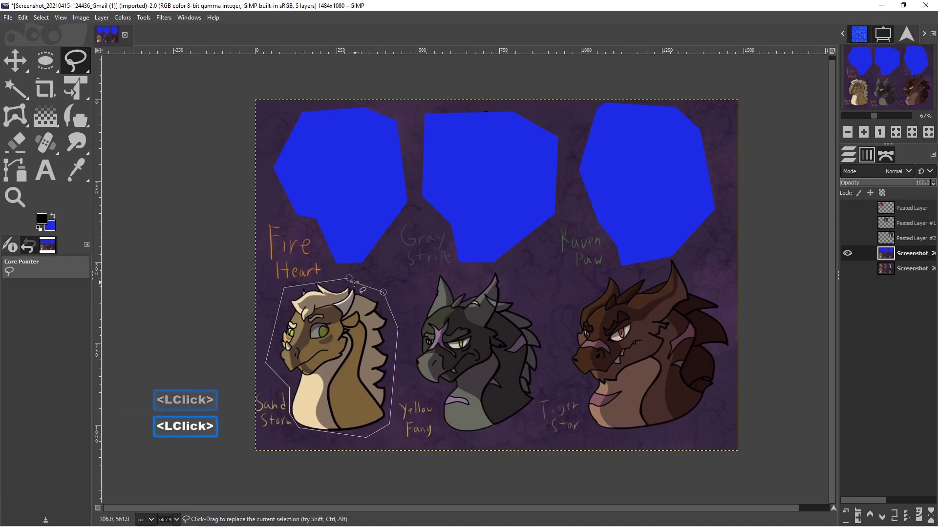
pyautogui.click(349, 279)
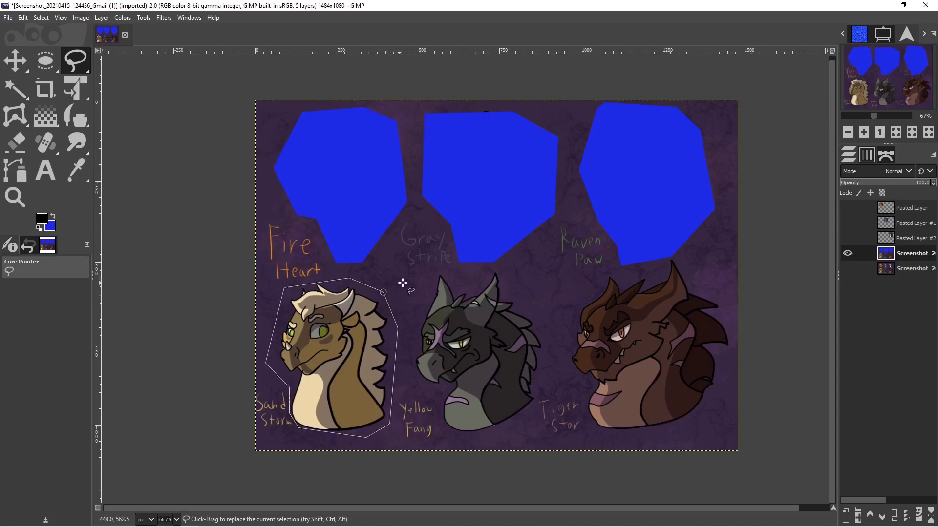
pyautogui.press('Return')
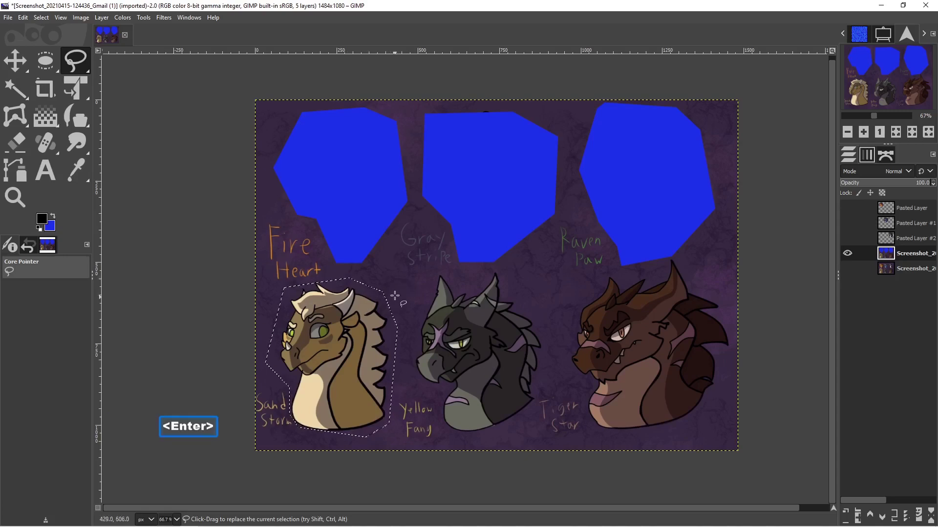
# Cut the selected Sand Storm dragon and paste it in place as a new layer.
pyautogui.hotkey('ctrl', 'x')
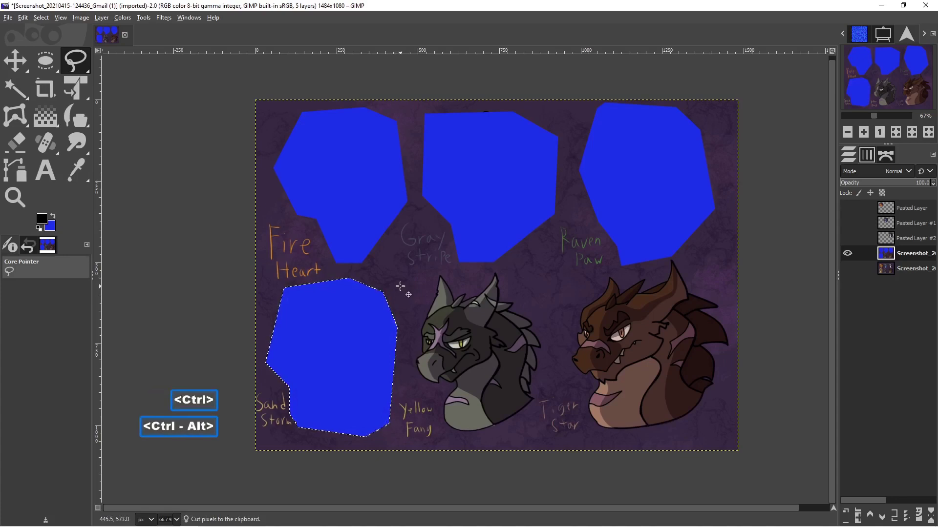
pyautogui.hotkey('ctrl', 'alt', 'v')
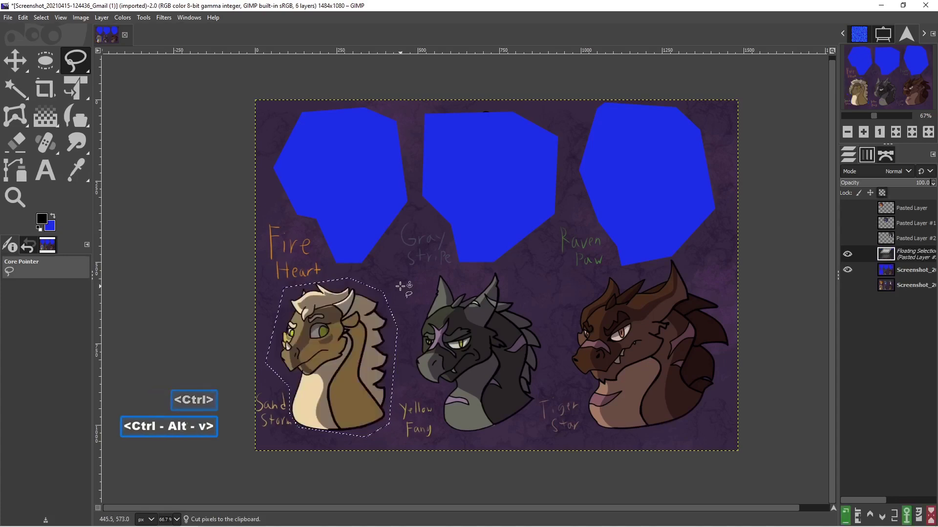
pyautogui.click(845, 516)
# On the duplicated image layer, outline the dark gray Yellow Fang dragon with a closed polygonal Free Select selection.
pyautogui.click(912, 269)
pyautogui.click(454, 280)
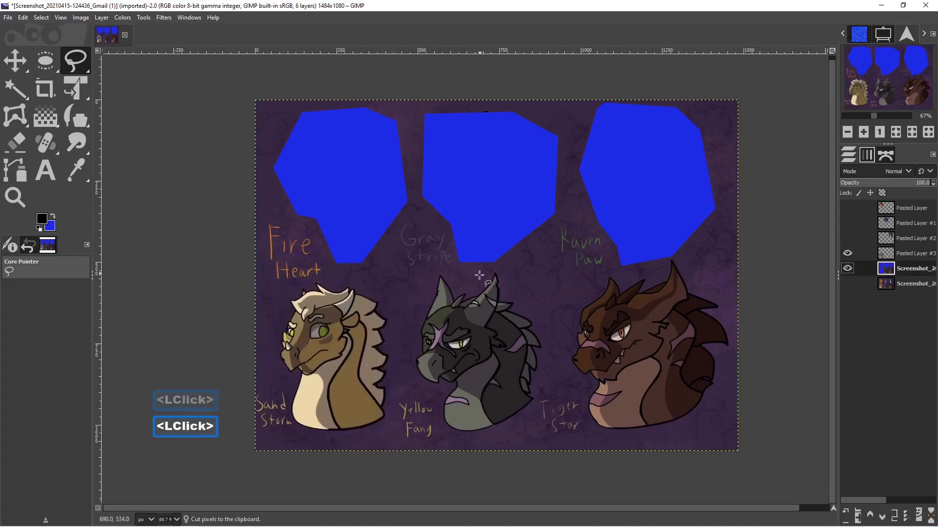
pyautogui.click(431, 269)
pyautogui.click(403, 354)
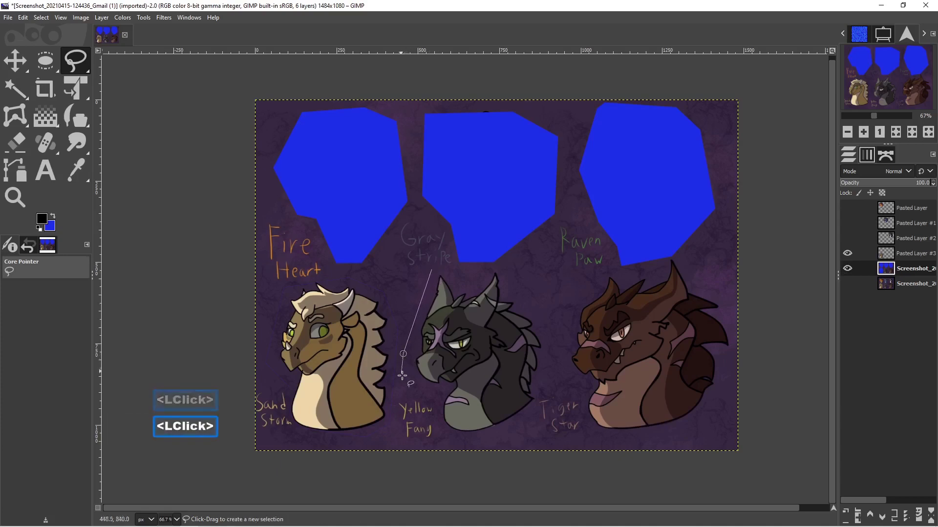
pyautogui.click(419, 389)
pyautogui.click(438, 397)
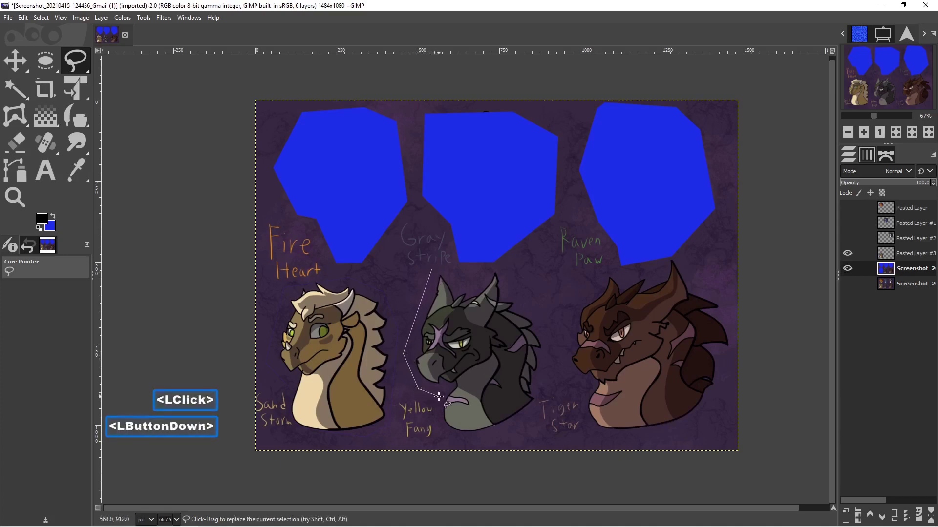
pyautogui.click(440, 424)
pyautogui.click(470, 441)
pyautogui.click(535, 415)
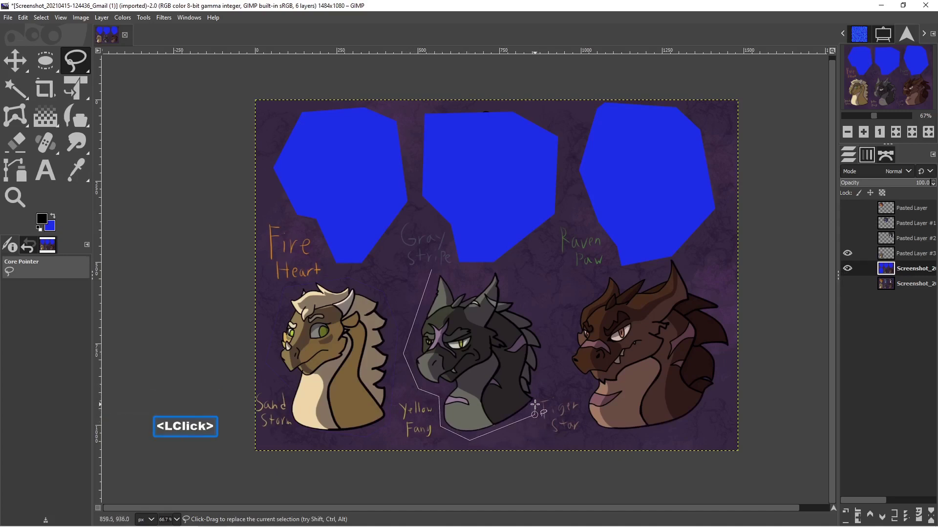
pyautogui.click(540, 389)
pyautogui.click(549, 322)
pyautogui.click(509, 268)
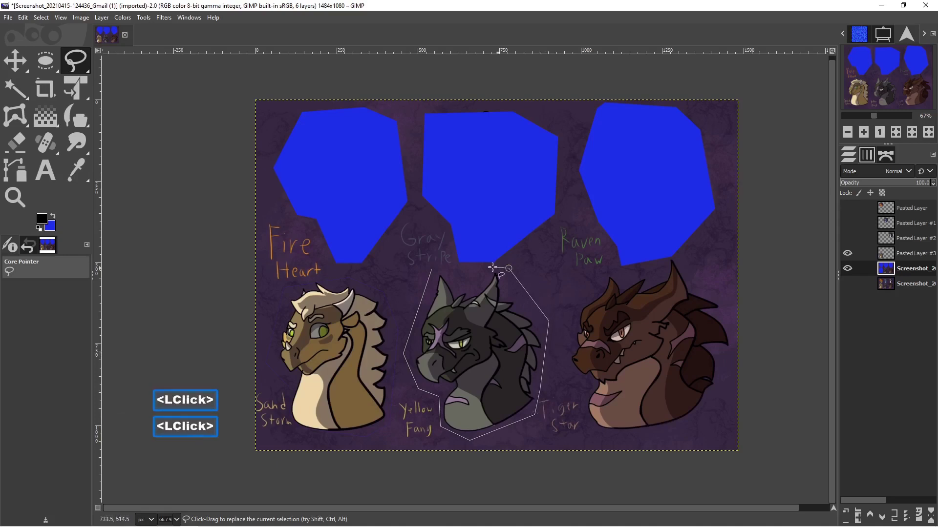
pyautogui.click(432, 271)
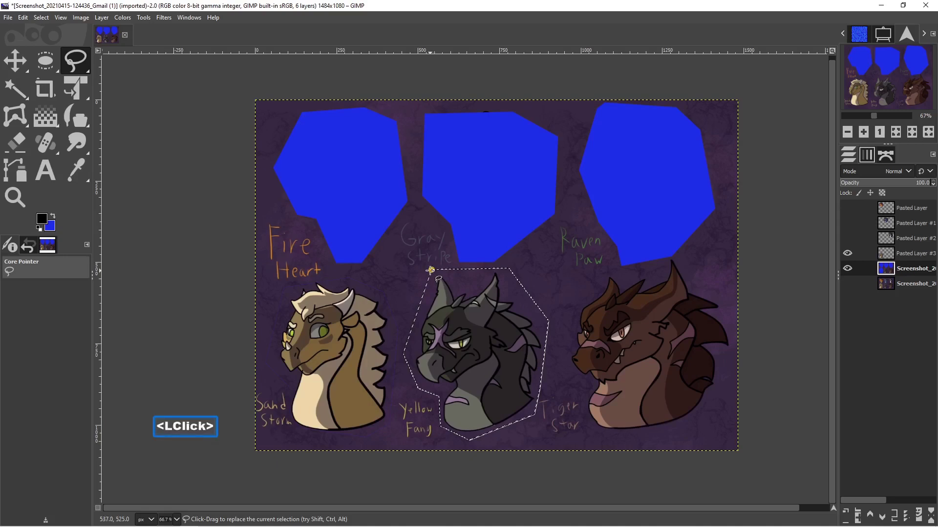
pyautogui.press('Return')
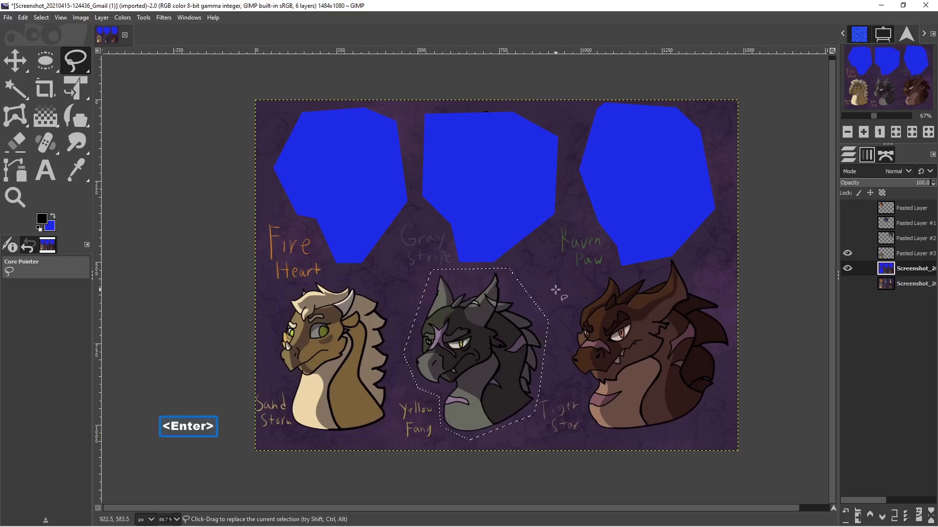
# Cut the selected Yellow Fang dragon, paste it in place as a new layer, and hide both the Sand Storm and Yellow Fang layers.
pyautogui.press('ctrl')
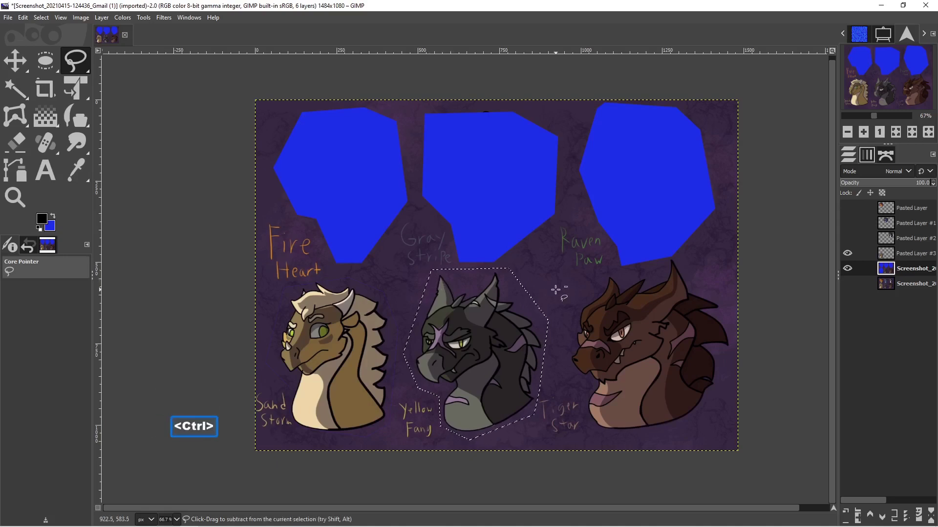
pyautogui.hotkey('ctrl', 'x')
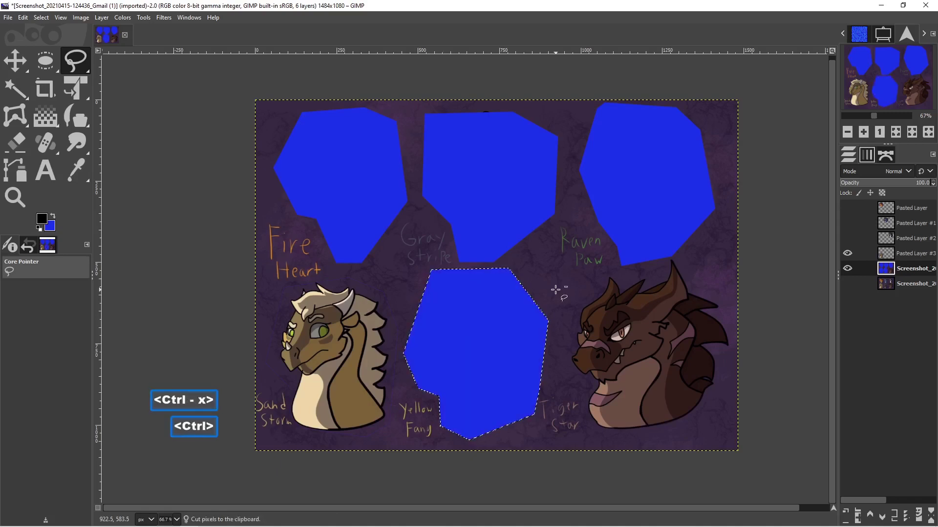
pyautogui.hotkey('ctrl', 'alt')
pyautogui.hotkey('ctrl', 'alt', 'v')
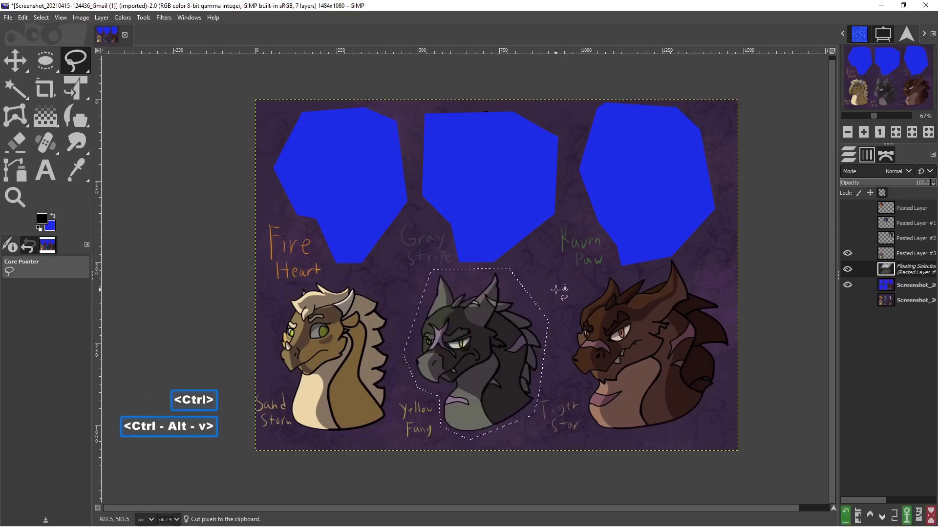
pyautogui.click(844, 515)
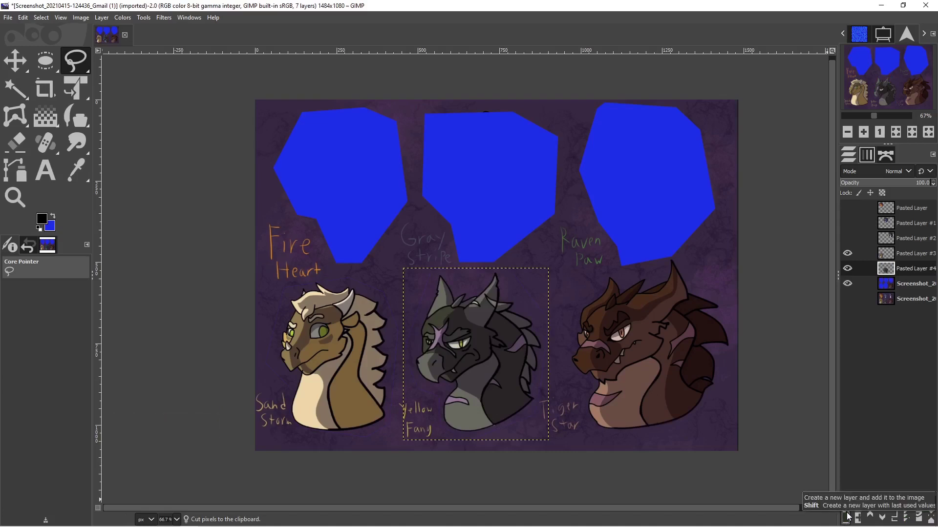
pyautogui.press('Pause')
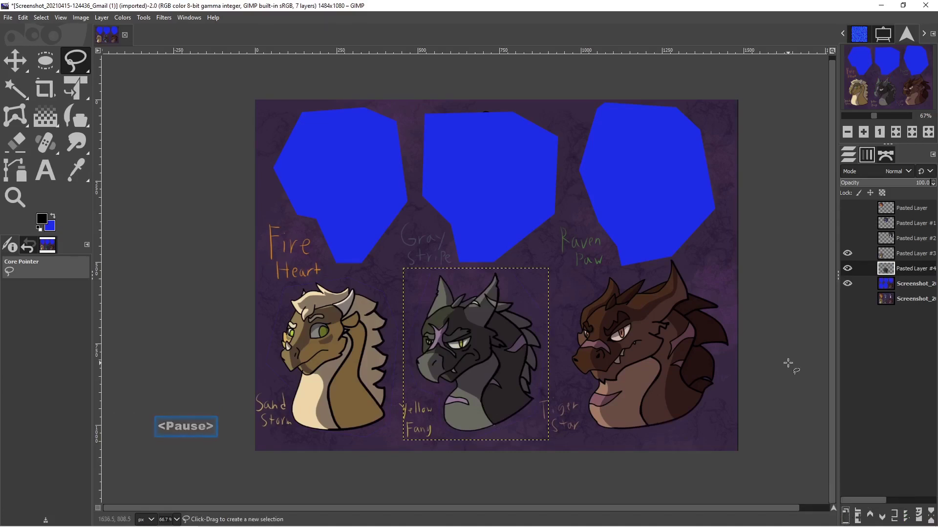
pyautogui.click(847, 253)
pyautogui.click(847, 268)
# On the duplicated image layer, outline the brown Tiger Star dragon with a closed polygonal Free Select selection.
pyautogui.click(905, 281)
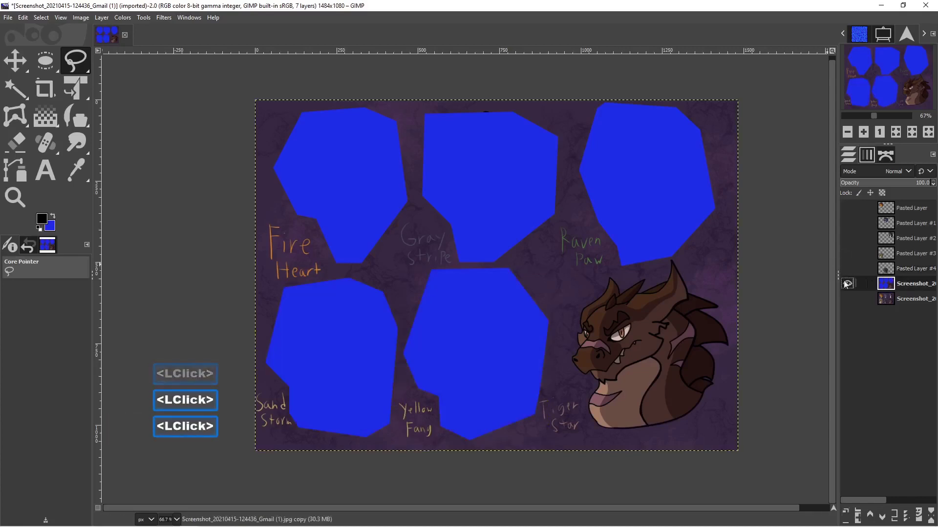
pyautogui.click(596, 277)
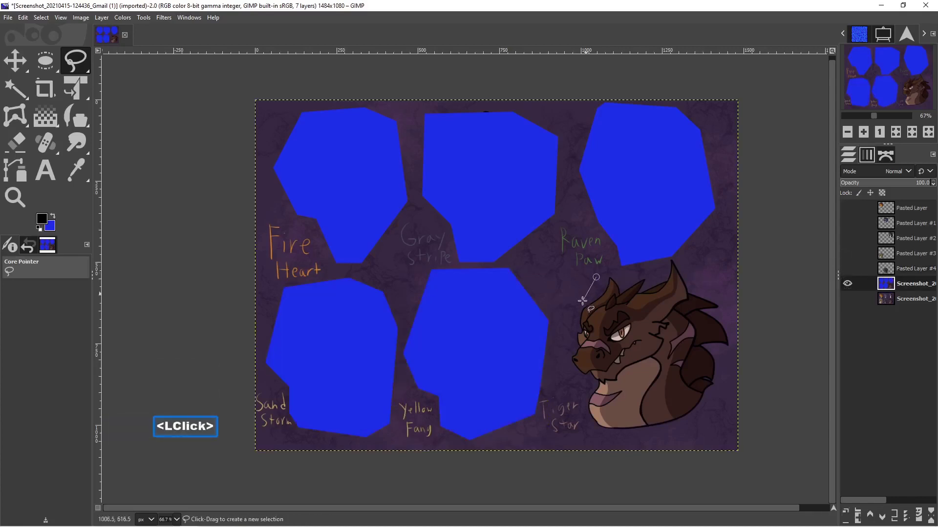
pyautogui.click(565, 318)
pyautogui.click(560, 369)
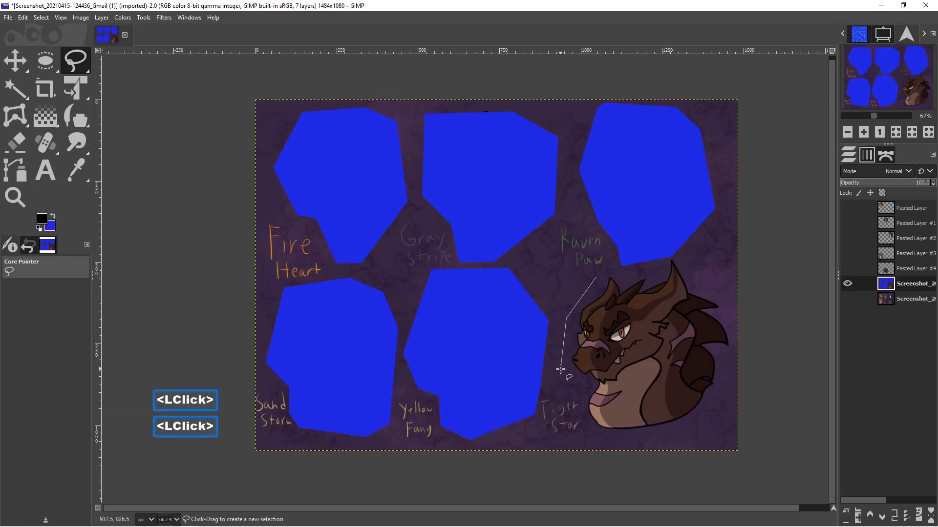
pyautogui.click(585, 390)
pyautogui.click(585, 415)
pyautogui.click(601, 435)
pyautogui.click(693, 433)
pyautogui.click(729, 367)
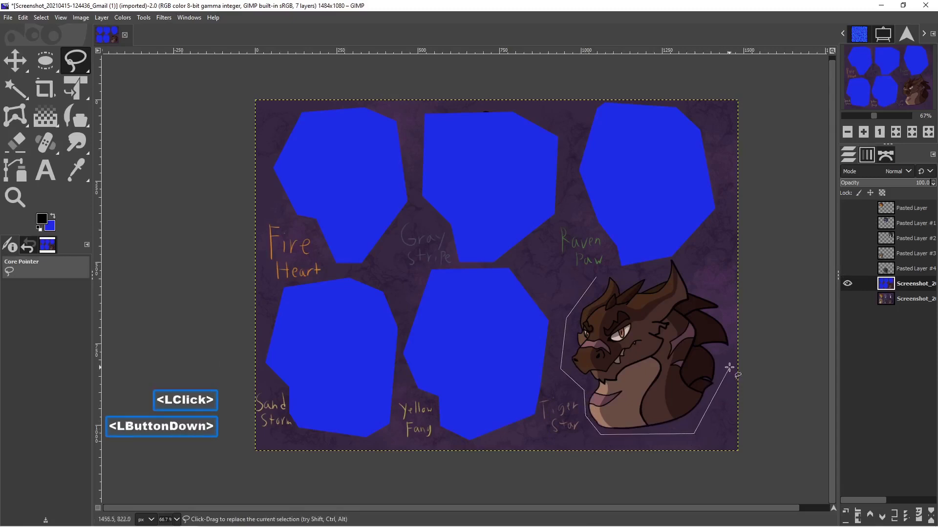
pyautogui.click(732, 274)
pyautogui.click(687, 257)
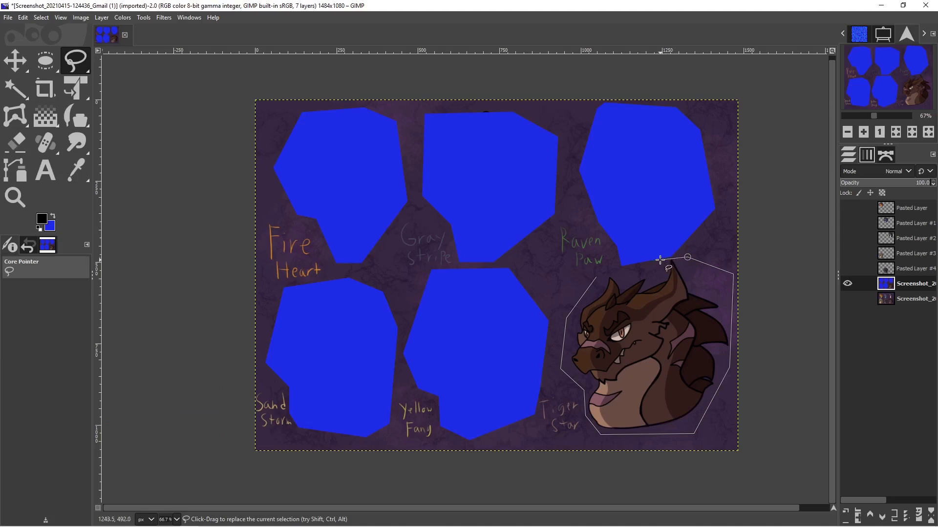
pyautogui.click(664, 259)
pyautogui.click(656, 269)
pyautogui.click(596, 278)
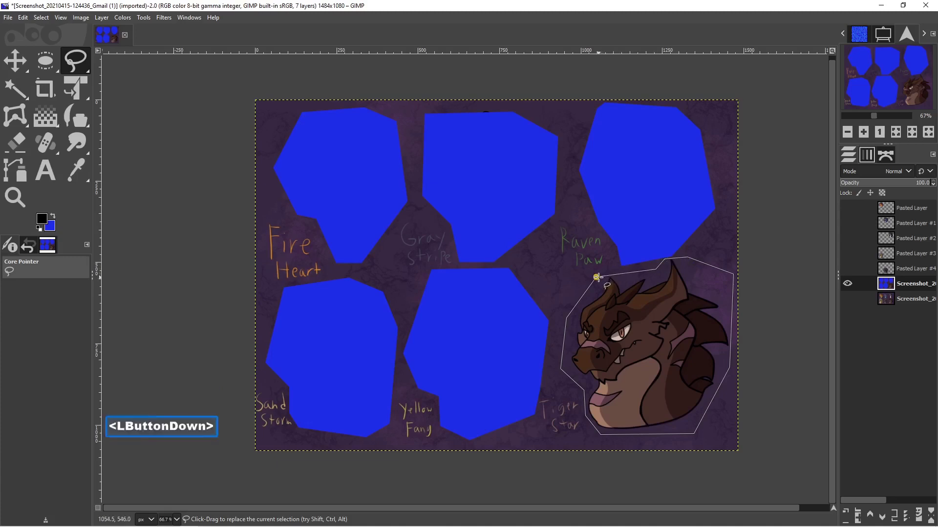
pyautogui.press('Return')
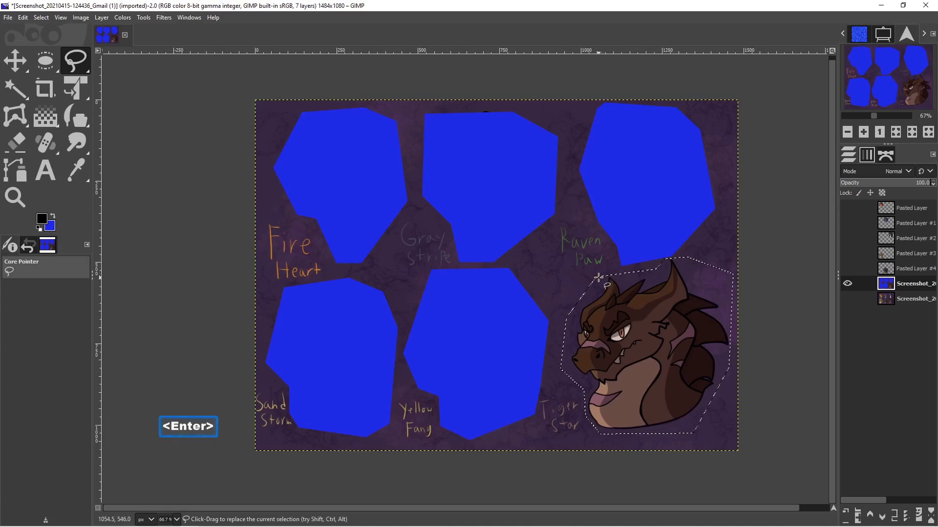
# Cut the selected Tiger Star dragon and paste it in place as a new layer.
pyautogui.hotkey('ctrl', 'x')
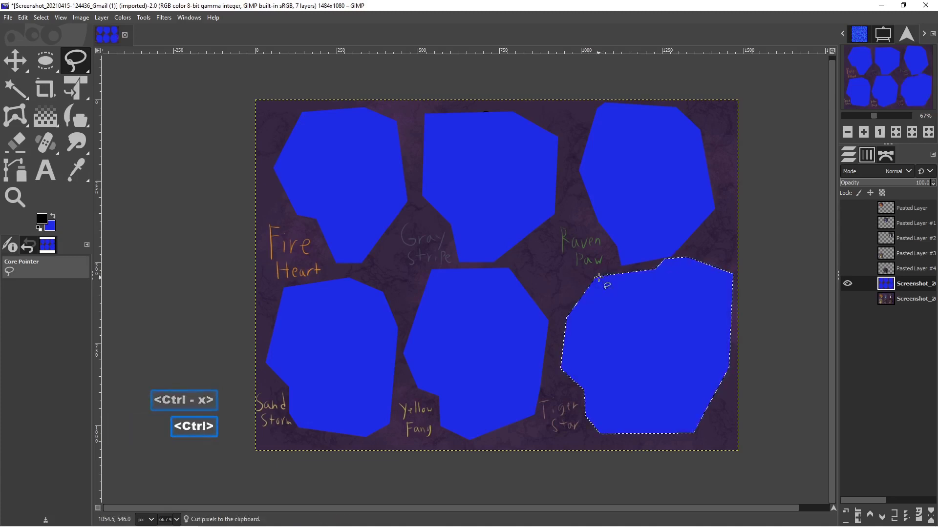
pyautogui.hotkey('ctrl', 'alt', 'v')
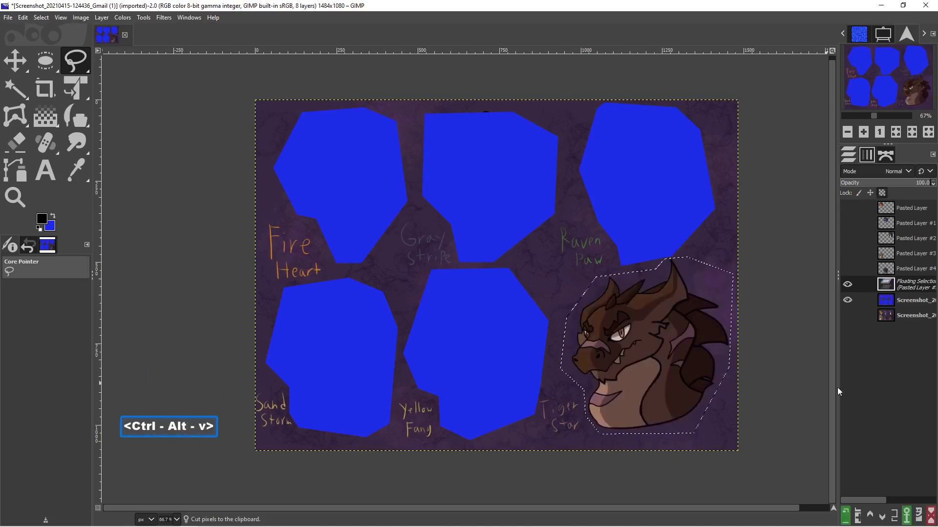
pyautogui.click(851, 513)
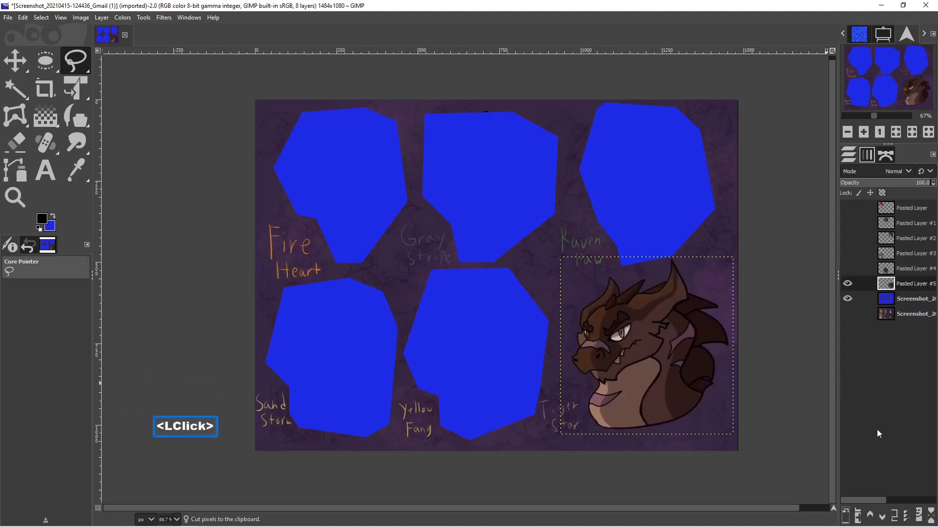
pyautogui.press('Pause')
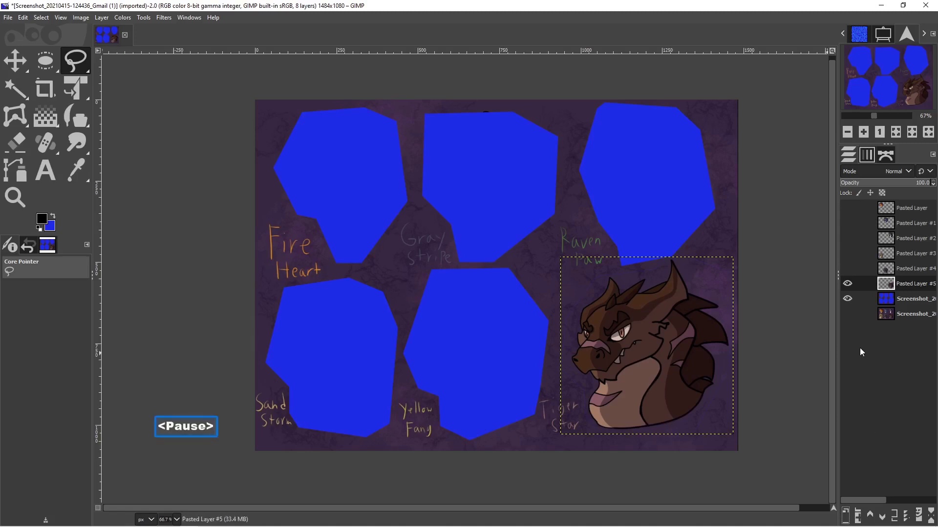
# Hide the Tiger Star layer, duplicate the image layer with the dragons cut out, and hide the lower copy.
pyautogui.click(847, 284)
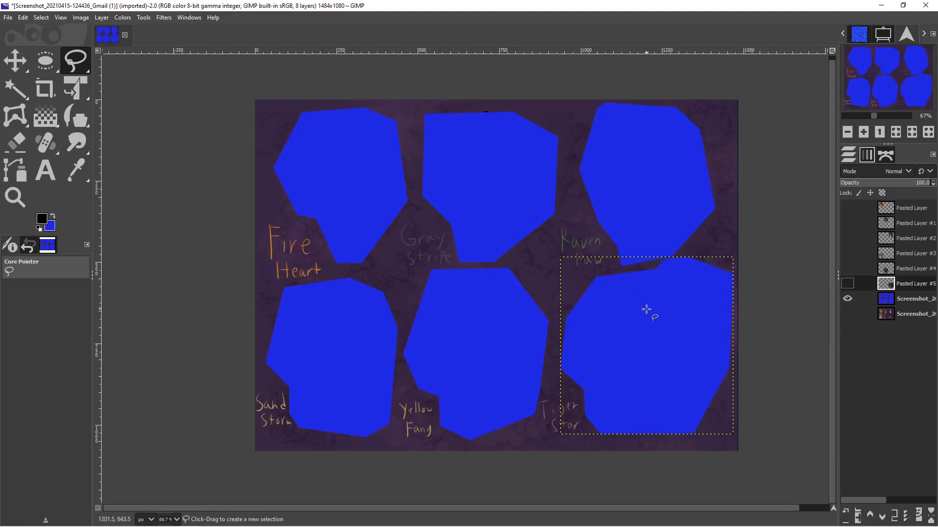
pyautogui.click(910, 302)
pyautogui.rightClick(910, 302)
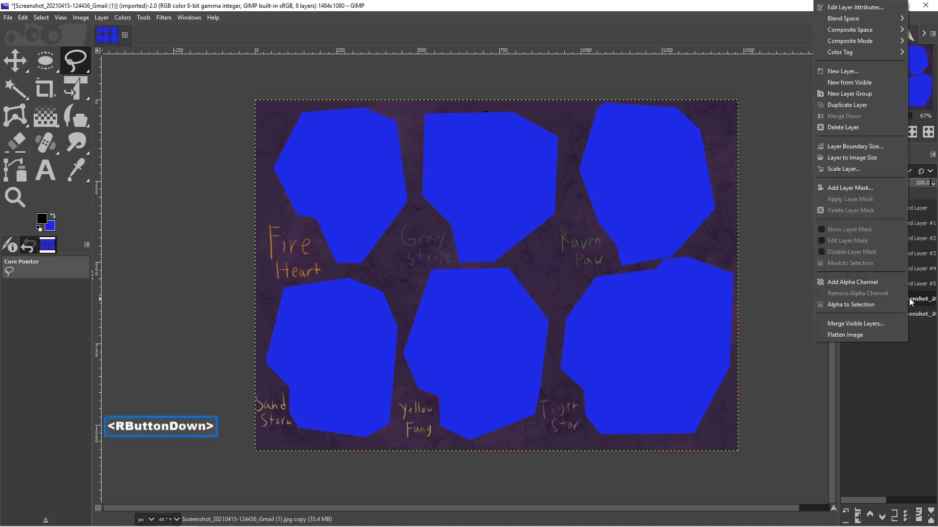
pyautogui.click(878, 109)
pyautogui.click(848, 313)
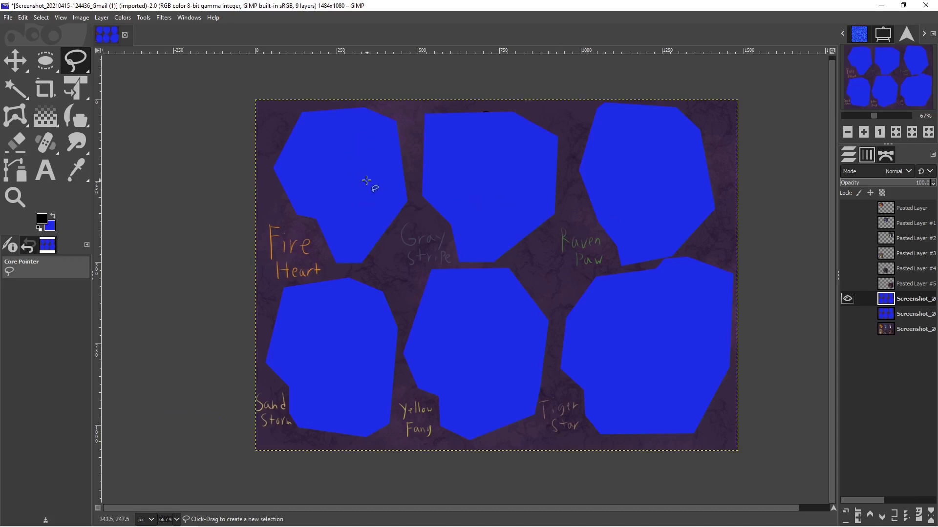
# With the Clone tool, sample the purple background near the image's upper-left corner and paint over the blue area above the Fire Heart label.
pyautogui.click(77, 126)
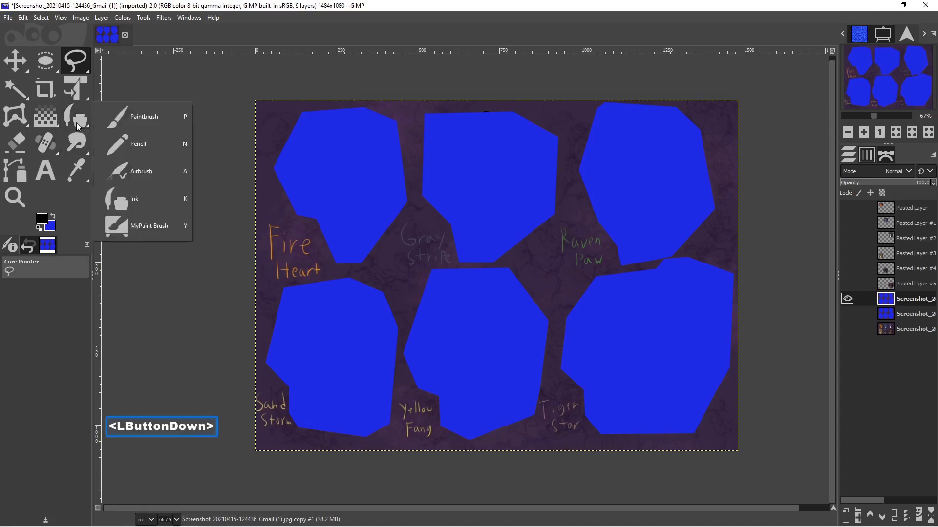
pyautogui.click(57, 146)
pyautogui.moveTo(56, 146); pyautogui.dragTo(130, 146)
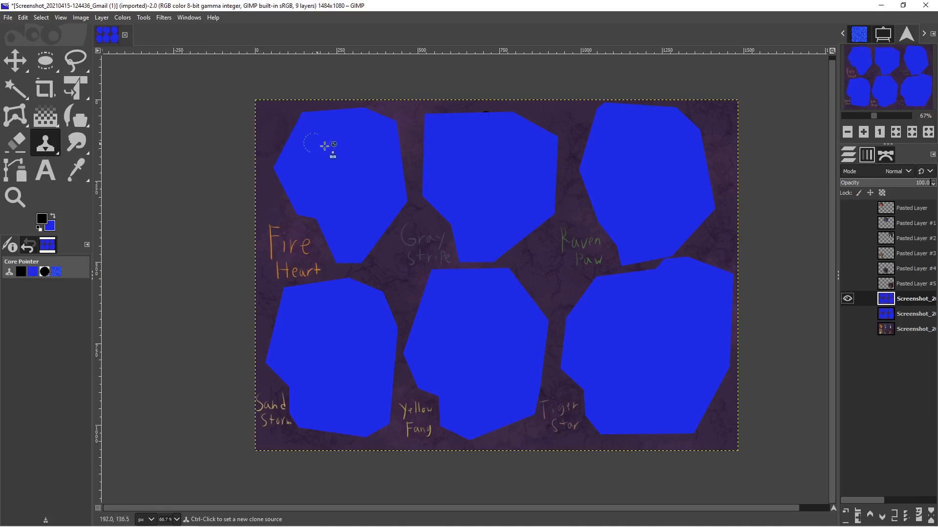
pyautogui.keyDown('ctrl'); pyautogui.click(275, 120); pyautogui.keyUp('ctrl')
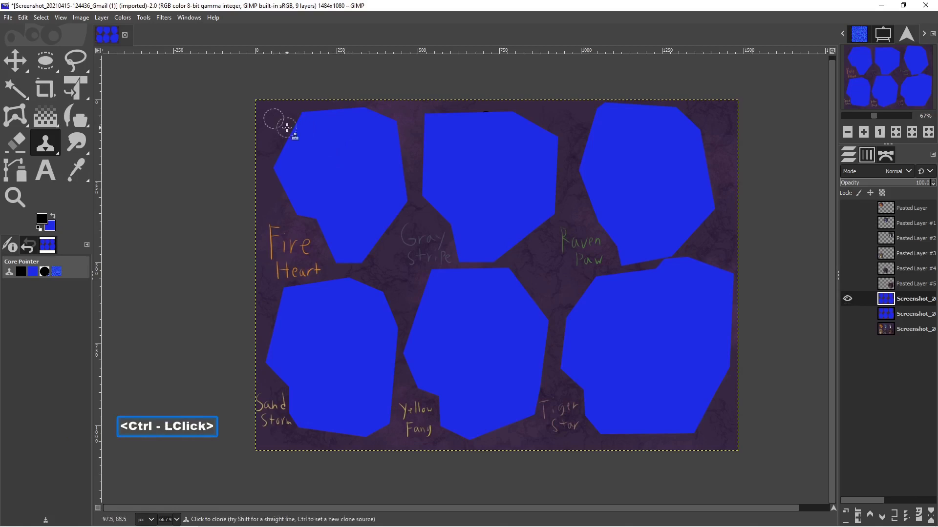
pyautogui.click(311, 135)
pyautogui.click(318, 142)
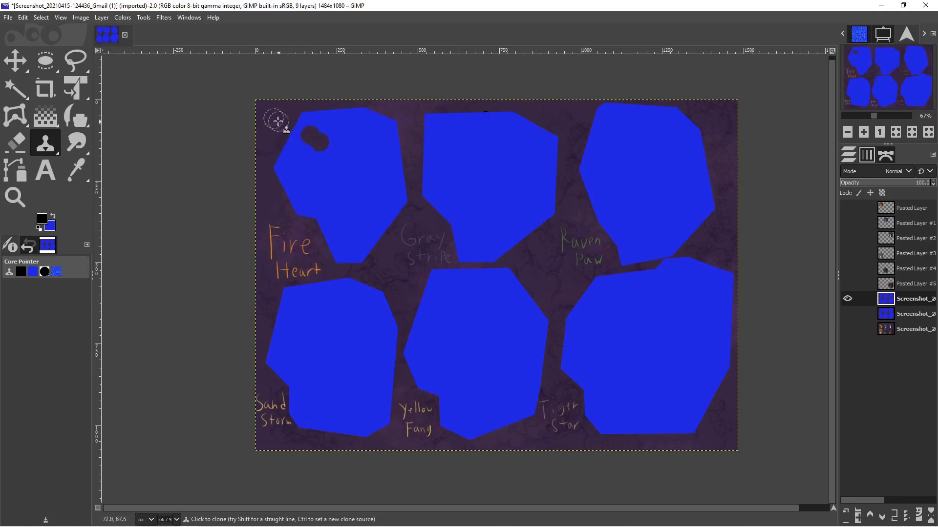
pyautogui.doubleClick(308, 128)
pyautogui.doubleClick(314, 121)
pyautogui.click(307, 119)
pyautogui.click(297, 143)
pyautogui.click(295, 147)
pyautogui.click(291, 155)
pyautogui.click(284, 162)
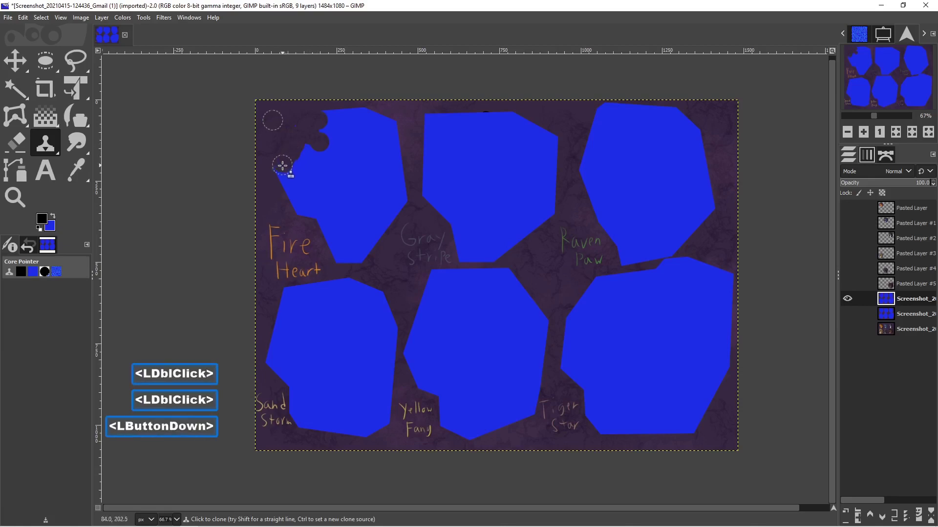
pyautogui.click(283, 171)
pyautogui.doubleClick(293, 156)
pyautogui.click(310, 179)
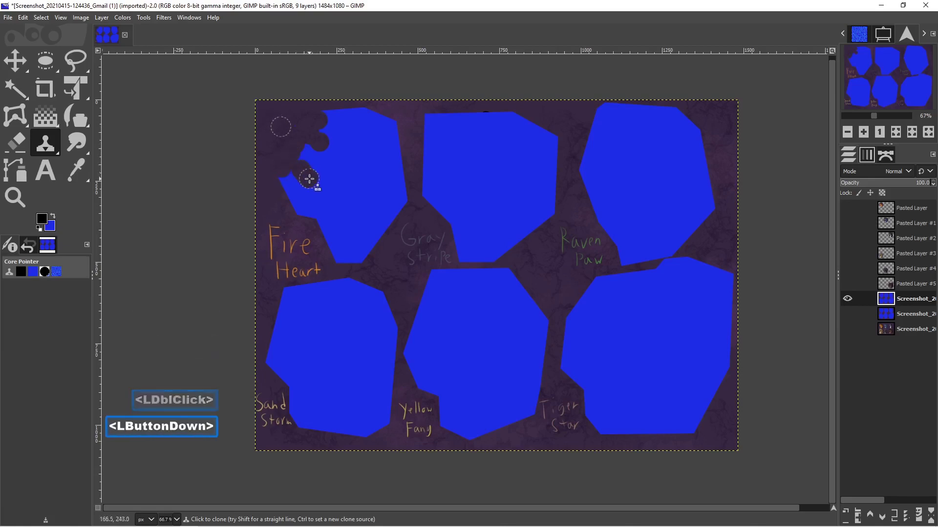
pyautogui.moveTo(309, 172)
pyautogui.mouseDown()
pyautogui.moveTo(329, 191)
pyautogui.moveTo(321, 169)
pyautogui.mouseUp()
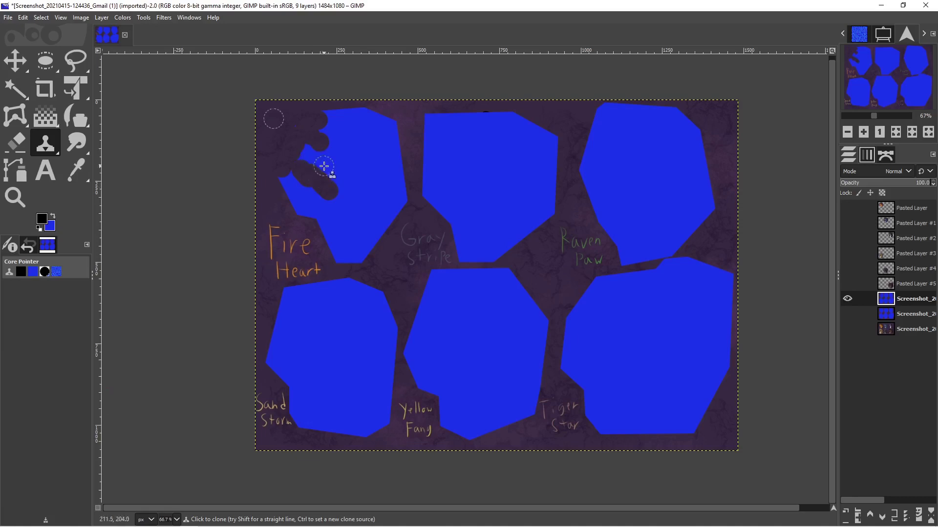
pyautogui.click(299, 194)
pyautogui.click(300, 202)
pyautogui.click(300, 203)
pyautogui.click(293, 197)
pyautogui.click(289, 197)
pyautogui.click(312, 197)
pyautogui.moveTo(321, 200); pyautogui.dragTo(308, 211)
pyautogui.doubleClick(310, 200)
pyautogui.click(308, 163)
pyautogui.doubleClick(308, 152)
pyautogui.doubleClick(329, 125)
pyautogui.click(312, 127)
pyautogui.click(306, 150)
pyautogui.doubleClick(334, 115)
pyautogui.doubleClick(343, 115)
pyautogui.doubleClick(365, 119)
pyautogui.click(380, 125)
pyautogui.doubleClick(391, 130)
pyautogui.doubleClick(358, 118)
pyautogui.click(354, 125)
pyautogui.doubleClick(347, 142)
pyautogui.doubleClick(338, 150)
pyautogui.click(317, 165)
pyautogui.click(328, 158)
pyautogui.click(335, 139)
pyautogui.click(347, 130)
pyautogui.click(358, 118)
pyautogui.click(376, 140)
pyautogui.click(382, 151)
pyautogui.click(389, 165)
pyautogui.click(393, 144)
pyautogui.click(398, 164)
pyautogui.click(405, 182)
pyautogui.click(399, 206)
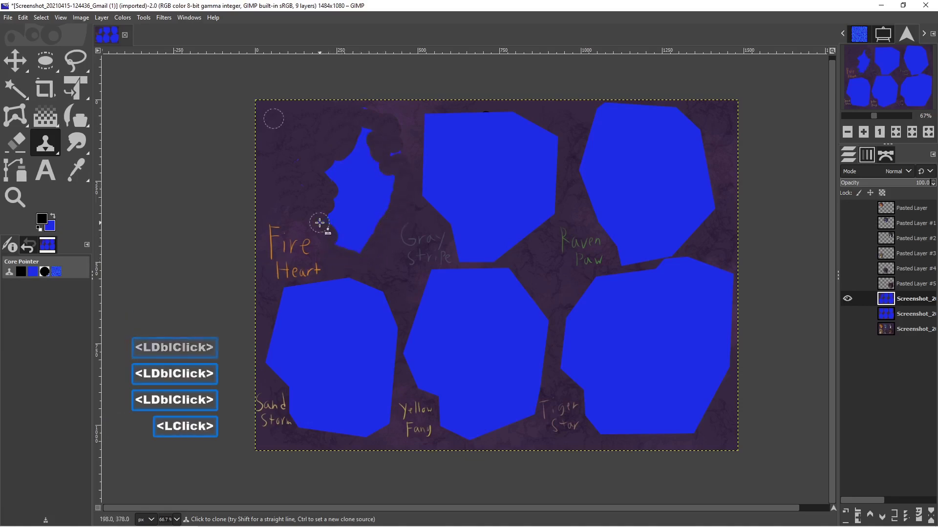
pyautogui.doubleClick(338, 235)
pyautogui.click(363, 232)
pyautogui.click(370, 219)
pyautogui.click(379, 203)
pyautogui.click(389, 190)
pyautogui.click(386, 176)
pyautogui.click(374, 160)
pyautogui.click(362, 139)
pyautogui.moveTo(365, 170); pyautogui.dragTo(334, 169)
pyautogui.click(356, 154)
pyautogui.click(348, 184)
pyautogui.click(338, 189)
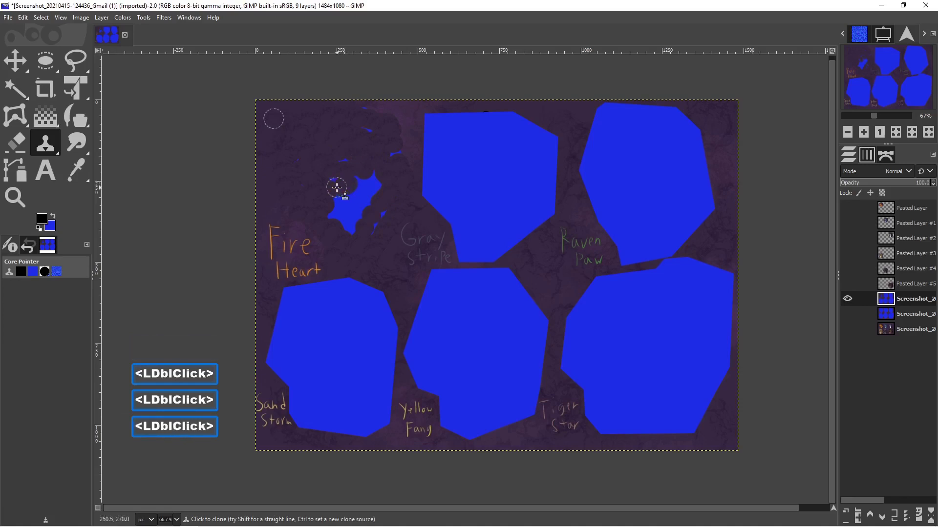
pyautogui.click(340, 203)
pyautogui.click(337, 214)
pyautogui.click(350, 224)
pyautogui.click(360, 203)
pyautogui.click(361, 192)
pyautogui.click(373, 194)
pyautogui.click(372, 197)
pyautogui.click(375, 229)
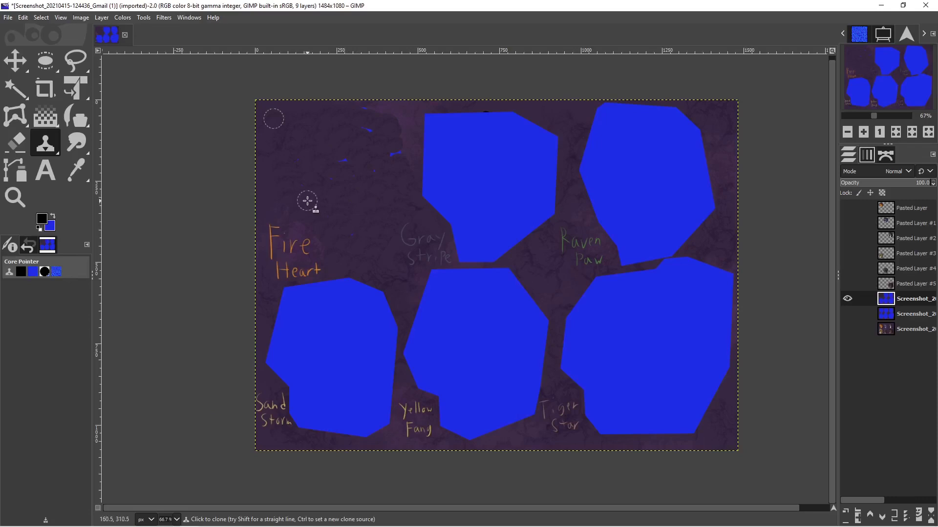
# Clone the purple texture over the leftover blue specks in the filled area around Fire Heart.
pyautogui.click(343, 164)
pyautogui.click(375, 169)
pyautogui.doubleClick(397, 157)
pyautogui.click(369, 133)
pyautogui.click(336, 179)
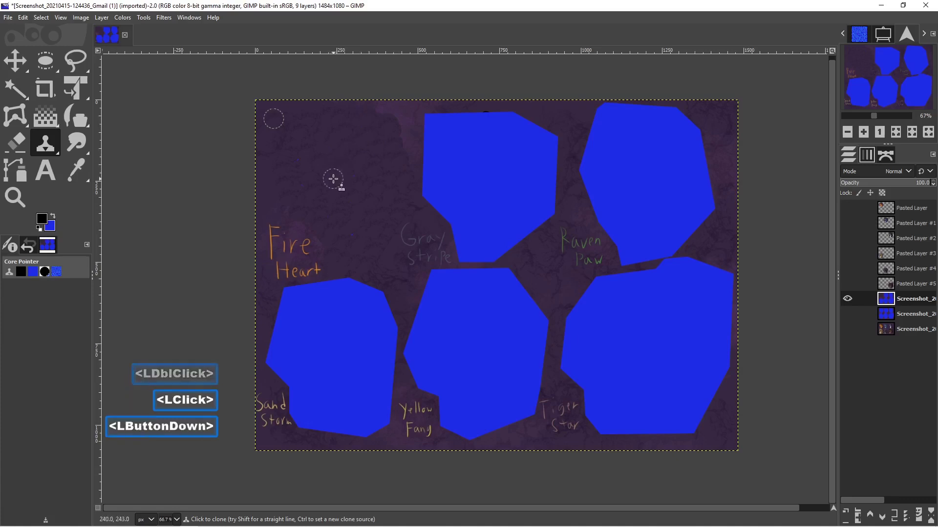
pyautogui.doubleClick(298, 162)
pyautogui.click(314, 196)
pyautogui.click(349, 222)
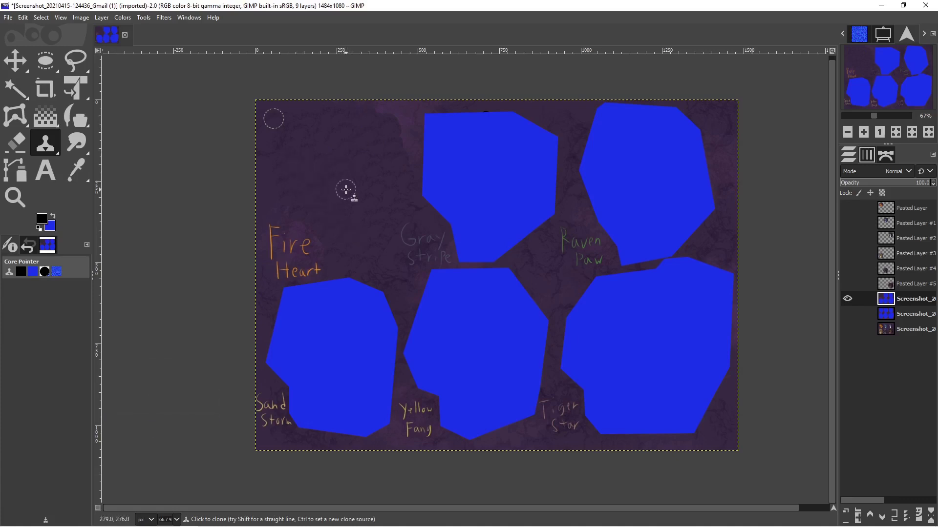
# Enlarge the Clone brush to size 277 and sample the restored purple background above the Fire Heart label as the source.
pyautogui.press(']')
pyautogui.press(']')
pyautogui.press(']')
pyautogui.press(']')
pyautogui.press(']')
pyautogui.press(']')
pyautogui.press(']')
pyautogui.press(']')
pyautogui.press(']')
pyautogui.press(']')
pyautogui.press(']')
pyautogui.press(']')
pyautogui.press(']')
pyautogui.press(']')
pyautogui.press(']')
pyautogui.press(']')
pyautogui.press(']')
pyautogui.press(']')
pyautogui.press(']')
pyautogui.press(']')
pyautogui.press(']')
pyautogui.press(']')
pyautogui.press(']')
pyautogui.press(']')
pyautogui.press(']')
pyautogui.press(']')
pyautogui.press(']')
pyautogui.press(']')
pyautogui.press(']')
pyautogui.press(']')
pyautogui.press(']')
pyautogui.press(']')
pyautogui.press(']')
pyautogui.press(']')
pyautogui.press(']')
pyautogui.press(']')
pyautogui.press(']')
pyautogui.press(']')
pyautogui.press(']')
pyautogui.press(']')
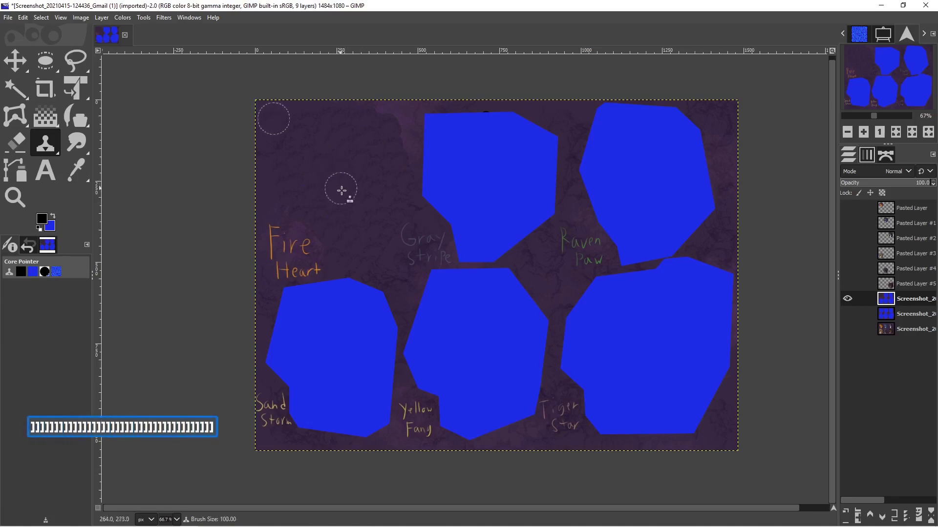
pyautogui.keyDown('ctrl'); pyautogui.click(332, 185); pyautogui.keyUp('ctrl')
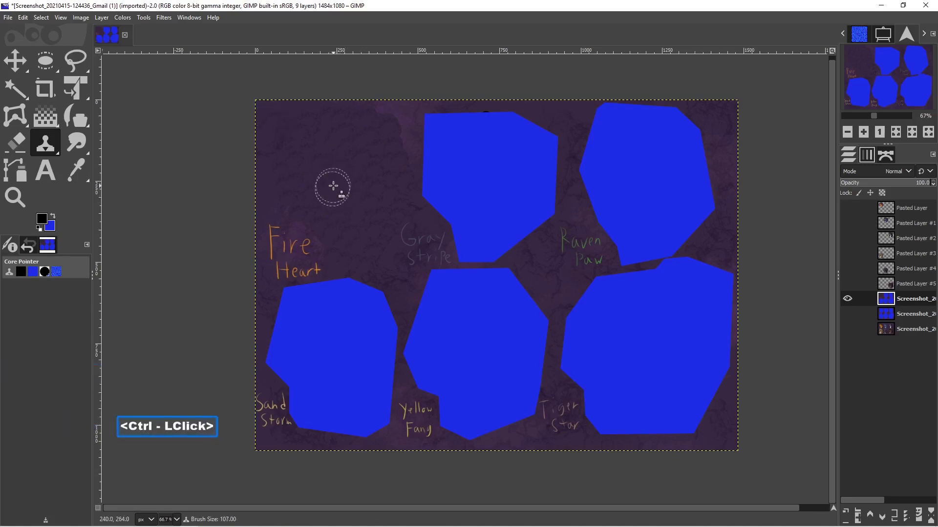
pyautogui.press(']')
pyautogui.press(']')
pyautogui.press(']')
pyautogui.press(']')
pyautogui.press(']')
pyautogui.press(']')
pyautogui.press(']')
pyautogui.press(']')
pyautogui.press(']')
pyautogui.press(']')
pyautogui.press(']')
pyautogui.press(']')
pyautogui.press(']')
pyautogui.press(']')
pyautogui.press(']')
pyautogui.press(']')
pyautogui.press(']')
pyautogui.press(']')
pyautogui.press(']')
pyautogui.press(']')
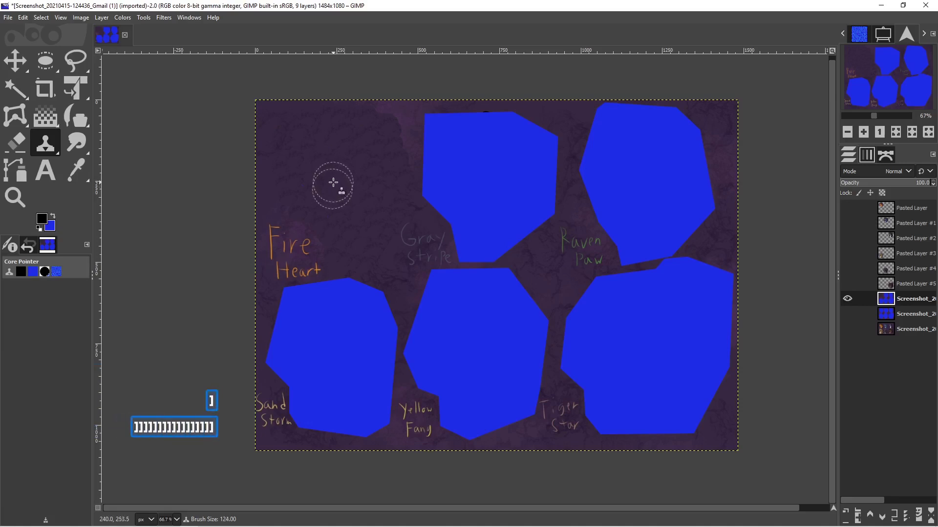
pyautogui.press(']')
pyautogui.press(']')
pyautogui.press(']')
pyautogui.press(']')
pyautogui.press(']')
pyautogui.press(']')
pyautogui.press(']')
pyautogui.press(']')
pyautogui.press(']')
pyautogui.press(']')
pyautogui.press(']')
pyautogui.press(']')
pyautogui.press(']')
pyautogui.press(']')
pyautogui.press(']')
pyautogui.press(']')
pyautogui.press(']')
pyautogui.press(']')
pyautogui.press(']')
pyautogui.press(']')
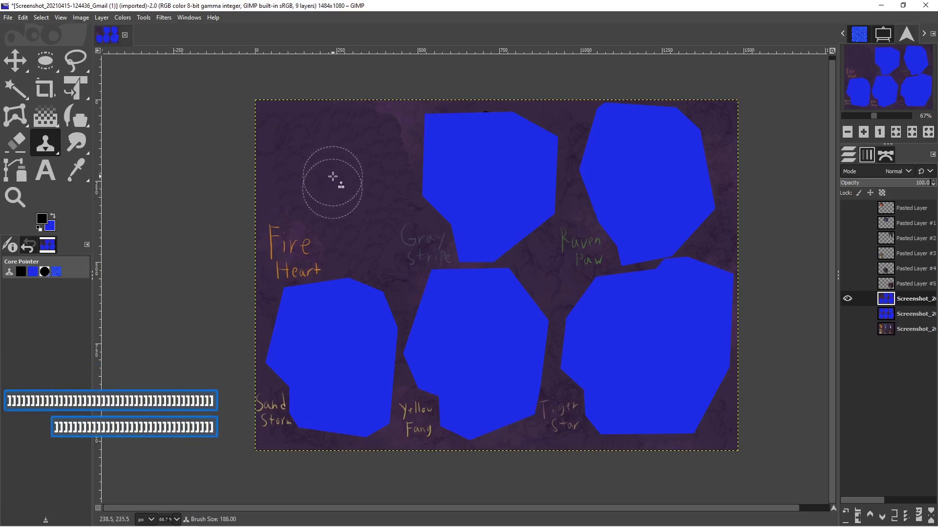
pyautogui.press(']')
pyautogui.press(']')
pyautogui.press(']')
pyautogui.press(']')
pyautogui.press(']')
pyautogui.press(']')
pyautogui.press(']')
pyautogui.press(']')
pyautogui.press(']')
pyautogui.press(']')
pyautogui.press(']')
pyautogui.press(']')
pyautogui.press(']')
pyautogui.press(']')
pyautogui.press(']')
pyautogui.press(']')
pyautogui.press(']')
pyautogui.press(']')
pyautogui.press(']')
pyautogui.press(']')
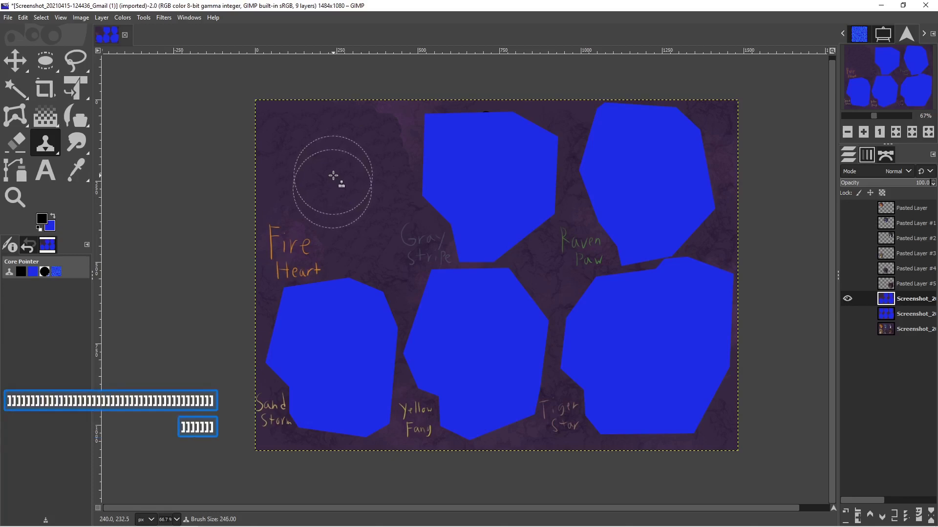
pyautogui.press(']')
pyautogui.press(']')
pyautogui.press(']')
pyautogui.press(']')
pyautogui.press(']')
pyautogui.press(']')
pyautogui.press(']')
pyautogui.press(']')
pyautogui.press(']')
pyautogui.press(']')
pyautogui.press(']')
pyautogui.press(']')
pyautogui.press(']')
pyautogui.press(']')
pyautogui.press(']')
pyautogui.press(']')
pyautogui.press(']')
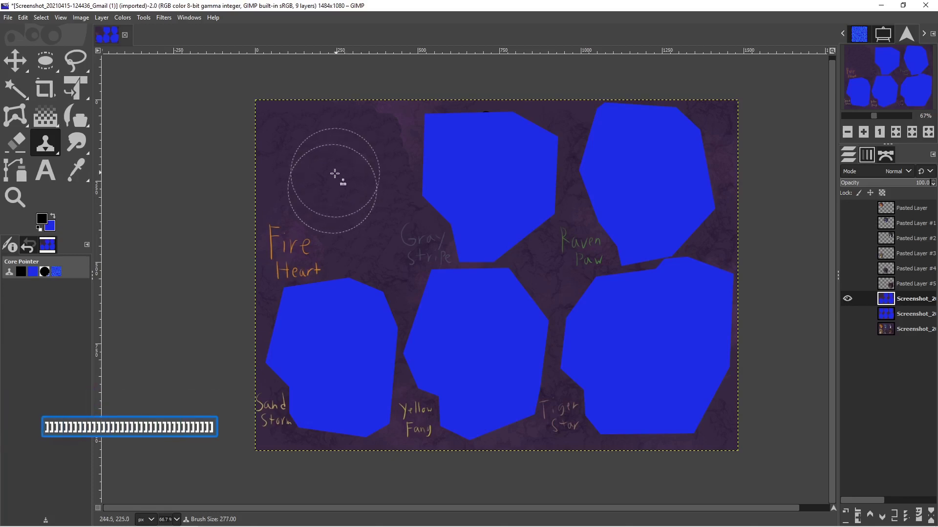
pyautogui.press('ctrl')
pyautogui.keyDown('ctrl'); pyautogui.click(322, 164); pyautogui.keyUp('ctrl')
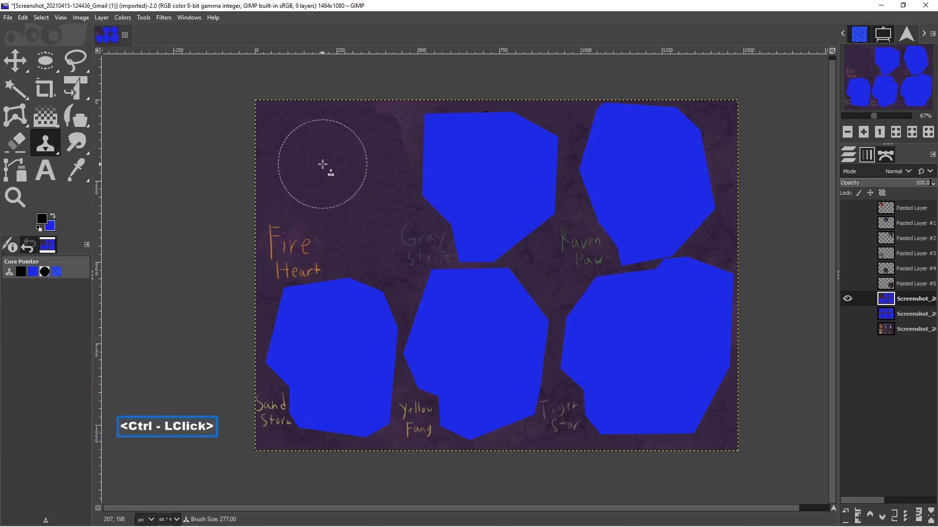
# Clone the purple background over the whole blue area around the Gray Stripe label.
pyautogui.moveTo(432, 149)
pyautogui.mouseDown()
pyautogui.moveTo(480, 162)
pyautogui.moveTo(508, 156)
pyautogui.mouseUp()
pyautogui.doubleClick(503, 188)
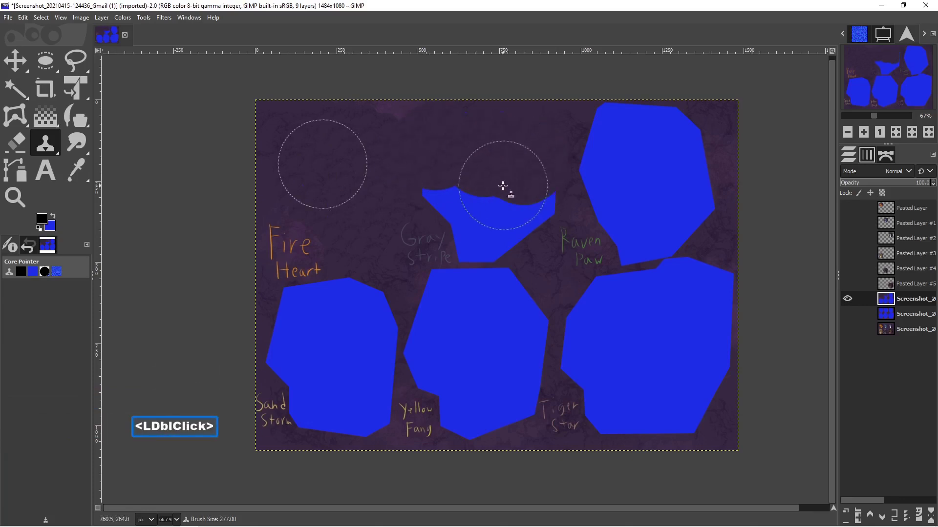
pyautogui.click(487, 188)
pyautogui.moveTo(446, 189); pyautogui.dragTo(449, 179)
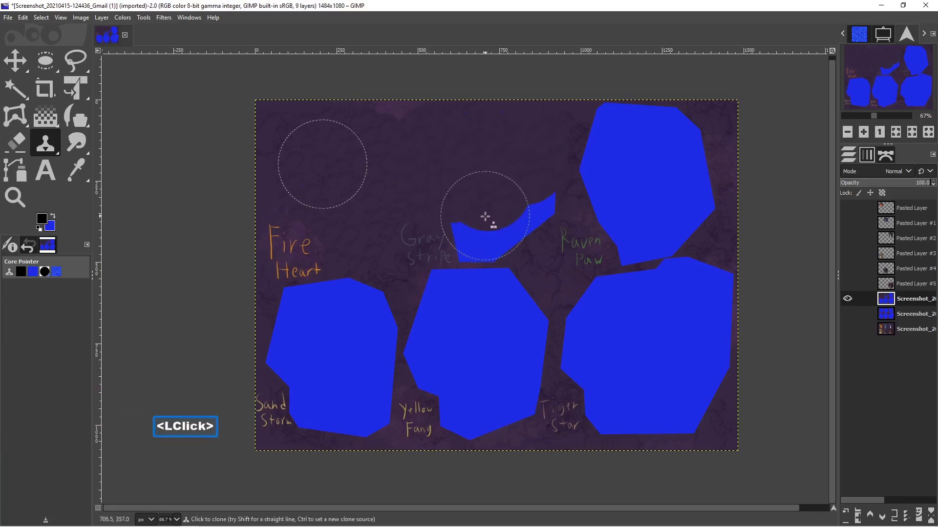
pyautogui.click(515, 193)
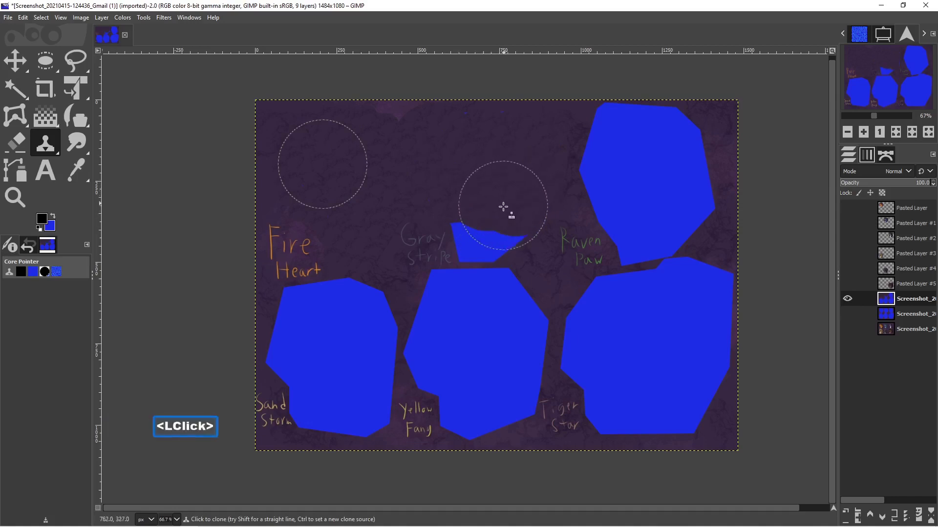
pyautogui.click(493, 234)
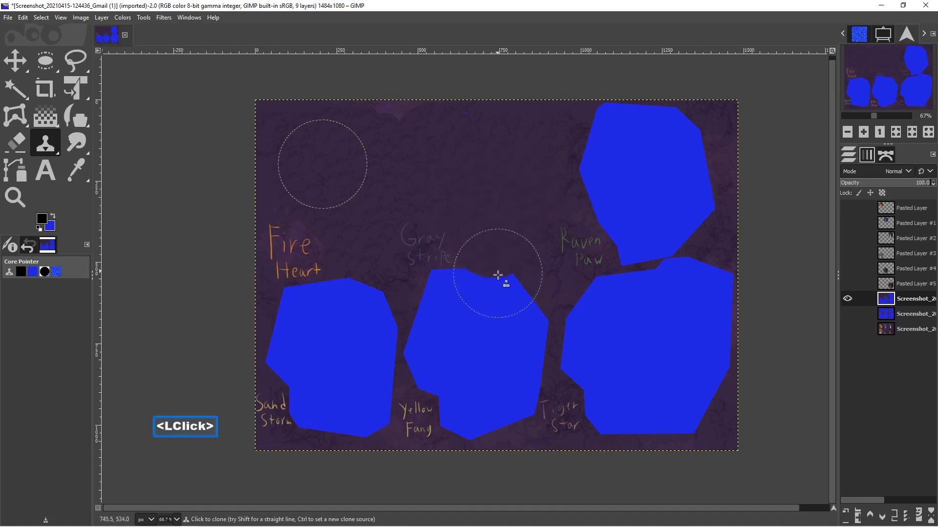
# Clone the purple background over the upper and middle parts of the blue area beside the Yellow Fang label.
pyautogui.click(492, 315)
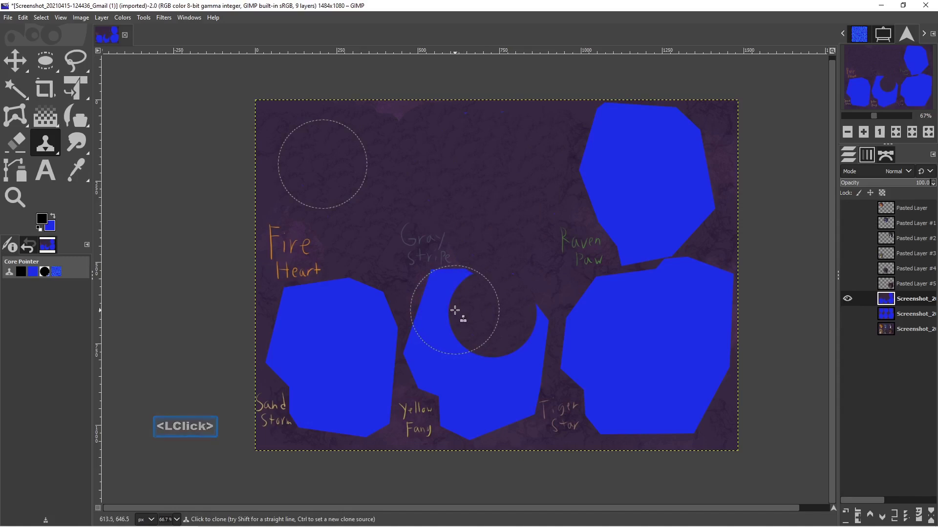
pyautogui.click(454, 312)
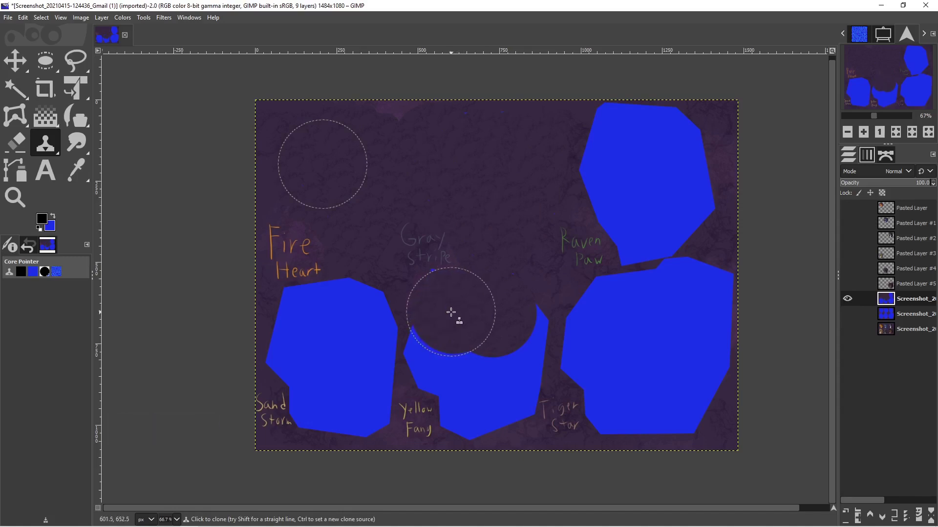
pyautogui.click(448, 317)
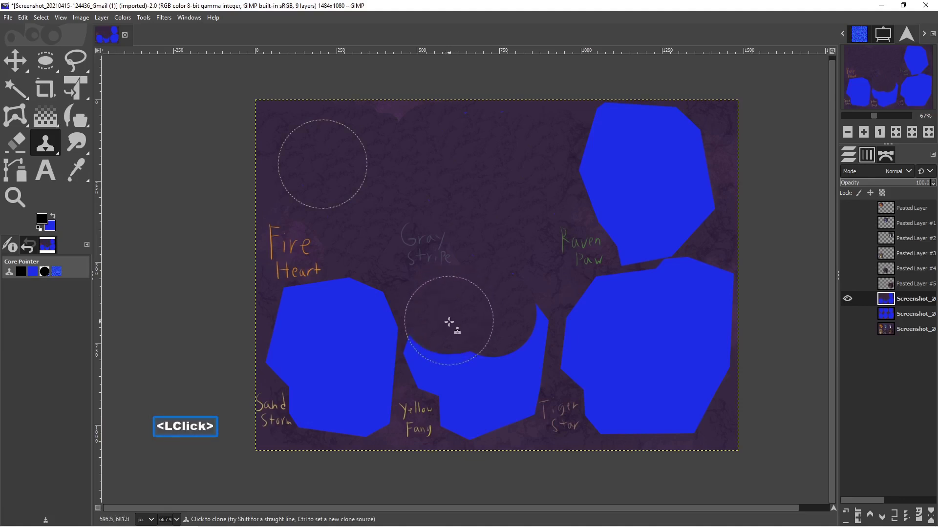
pyautogui.click(447, 355)
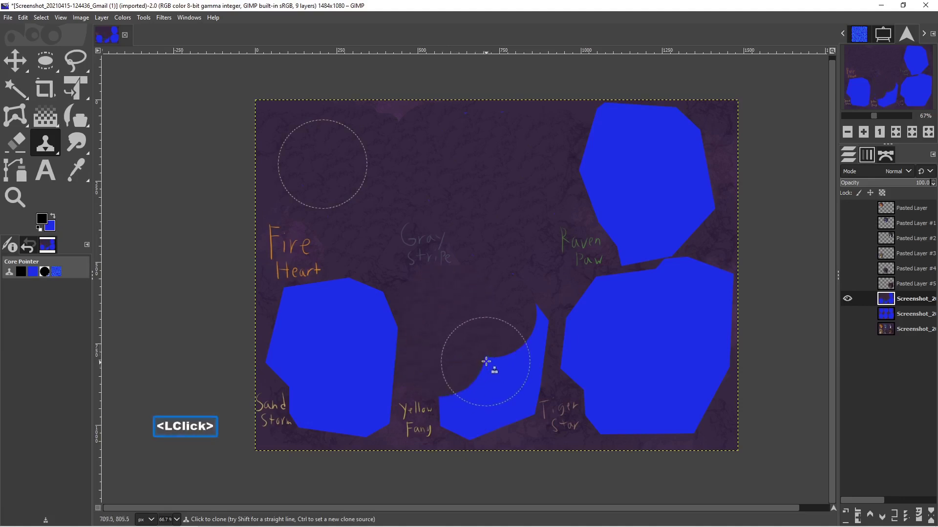
pyautogui.click(505, 352)
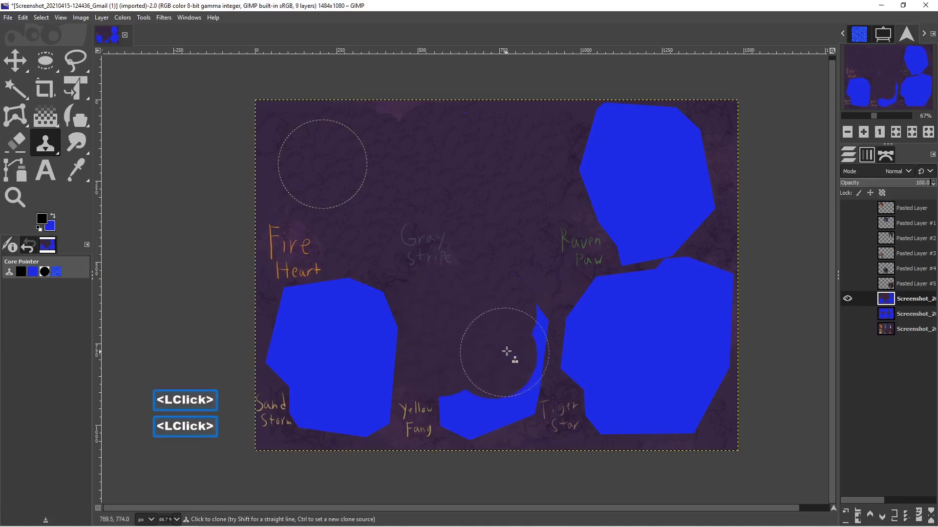
# Clone the purple background over the blue area beside the Sand Storm label, working around the lettering.
pyautogui.click(381, 331)
pyautogui.click(308, 325)
pyautogui.click(354, 325)
pyautogui.click(341, 322)
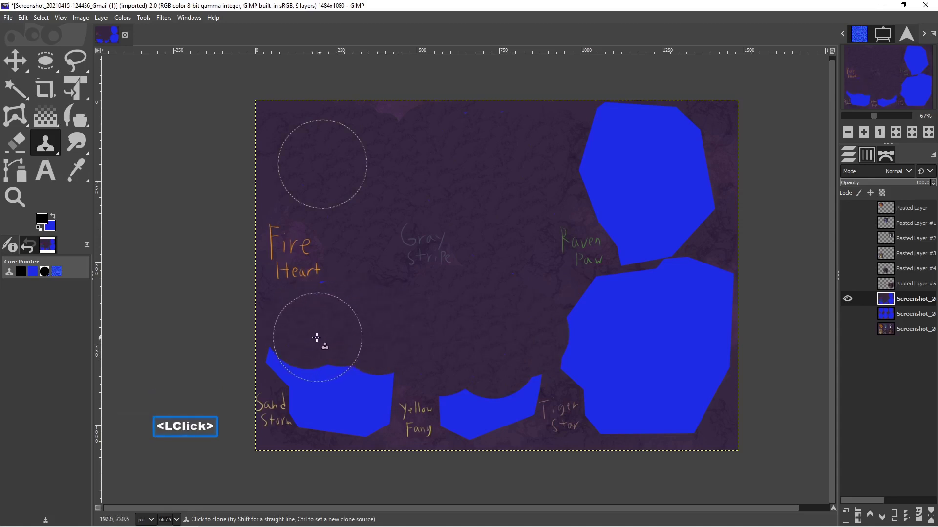
pyautogui.click(300, 352)
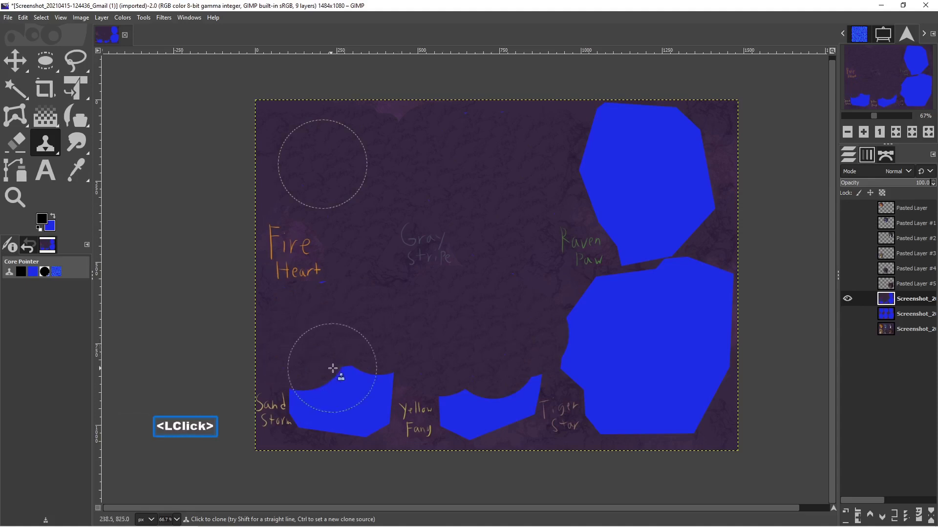
pyautogui.doubleClick(337, 372)
pyautogui.click(342, 384)
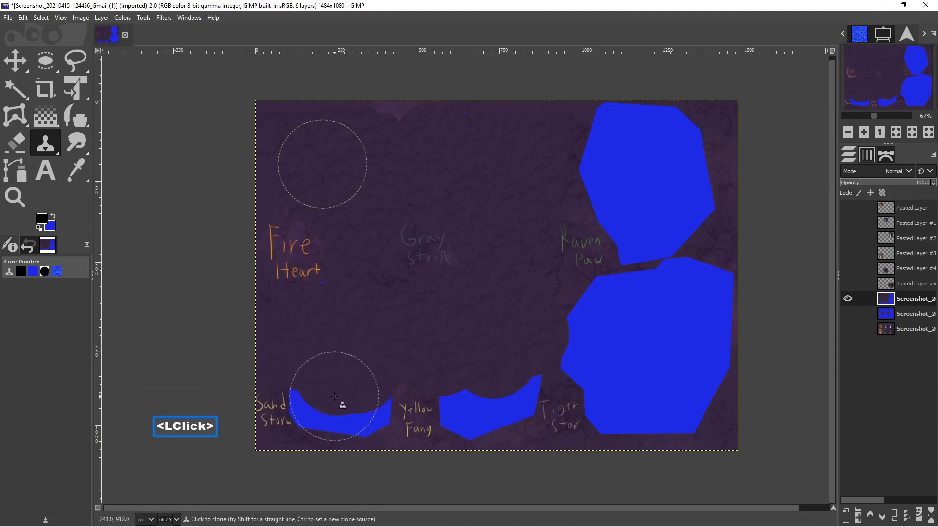
pyautogui.click(335, 404)
pyautogui.click(352, 402)
pyautogui.click(356, 404)
pyautogui.click(353, 403)
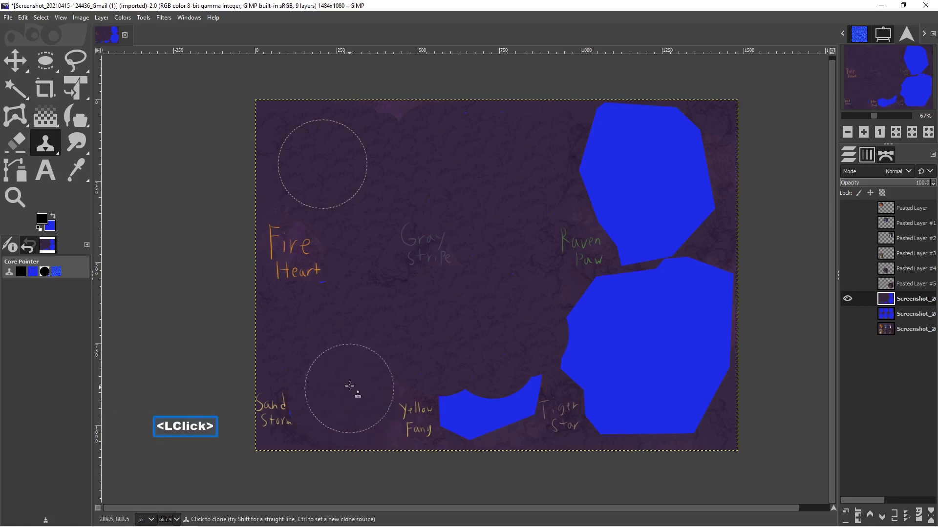
# Clone the purple background over the remaining blue strip between the Yellow Fang and Tiger Star labels.
pyautogui.click(479, 383)
pyautogui.moveTo(494, 373); pyautogui.dragTo(499, 371)
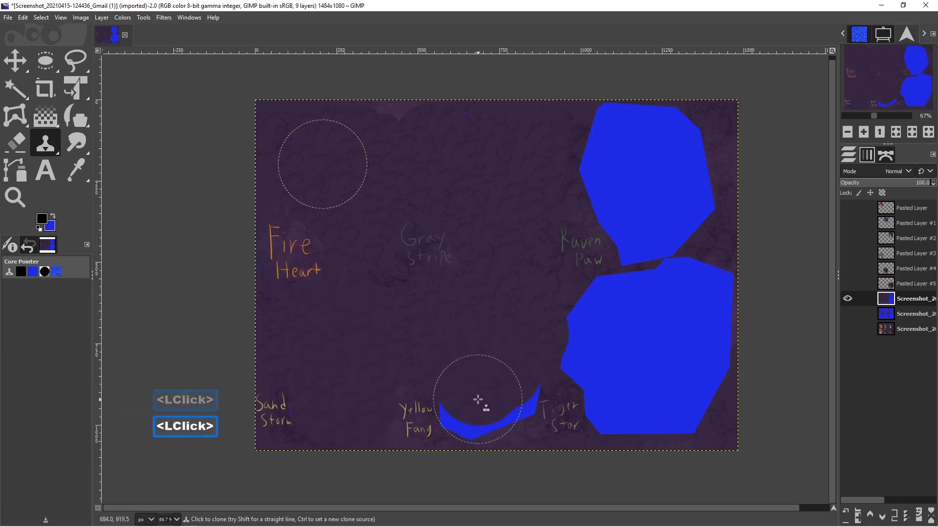
pyautogui.click(476, 403)
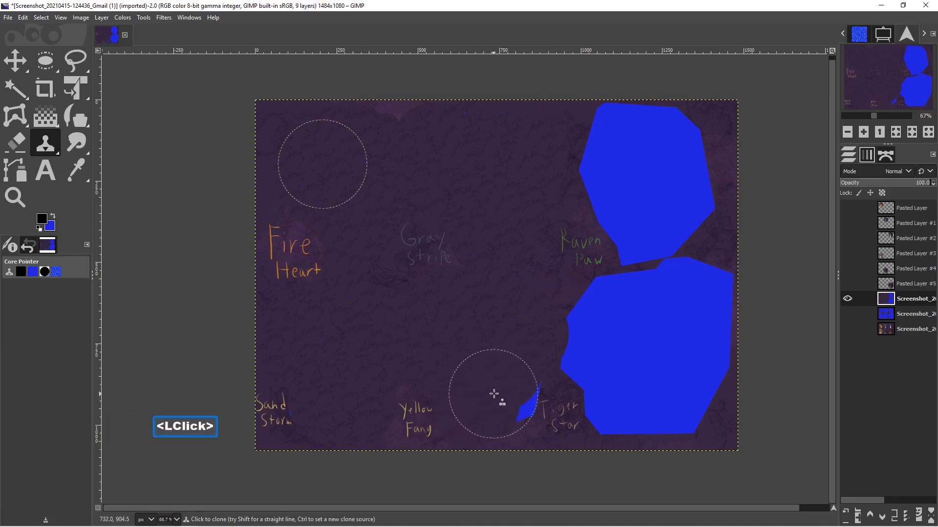
pyautogui.click(498, 393)
pyautogui.click(502, 370)
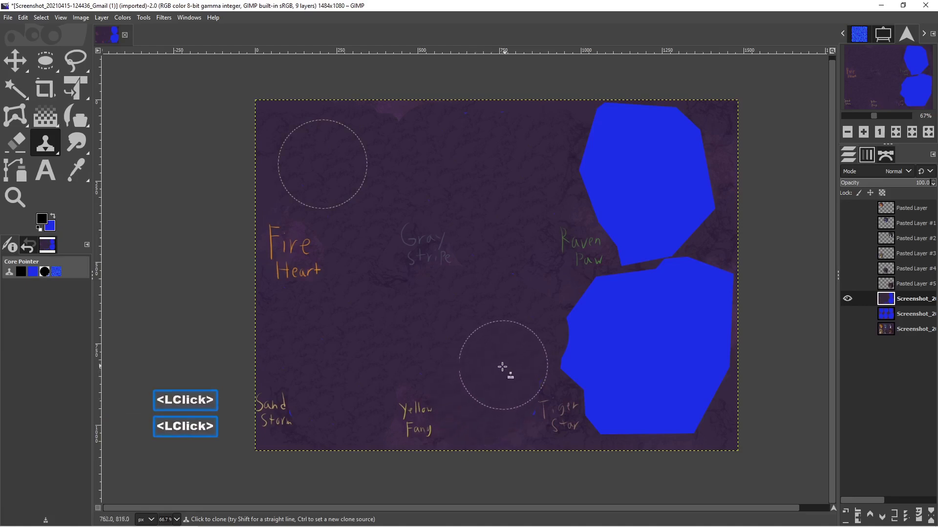
pyautogui.click(494, 404)
# Clone the purple background over the upper part of the blue Tiger Star area, below the Raven Paw label.
pyautogui.click(605, 321)
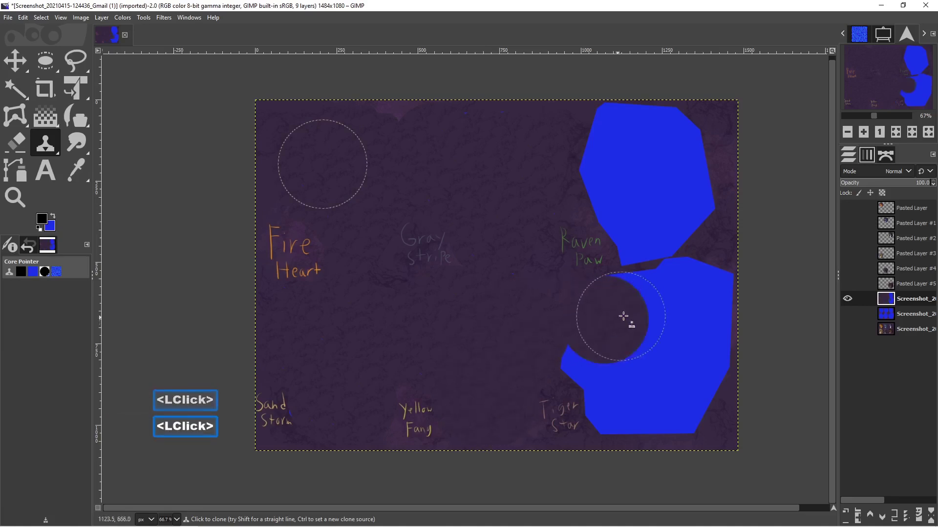
pyautogui.click(649, 306)
pyautogui.click(666, 300)
# Clone the purple background over the blue area above and beside the Raven Paw label.
pyautogui.click(649, 169)
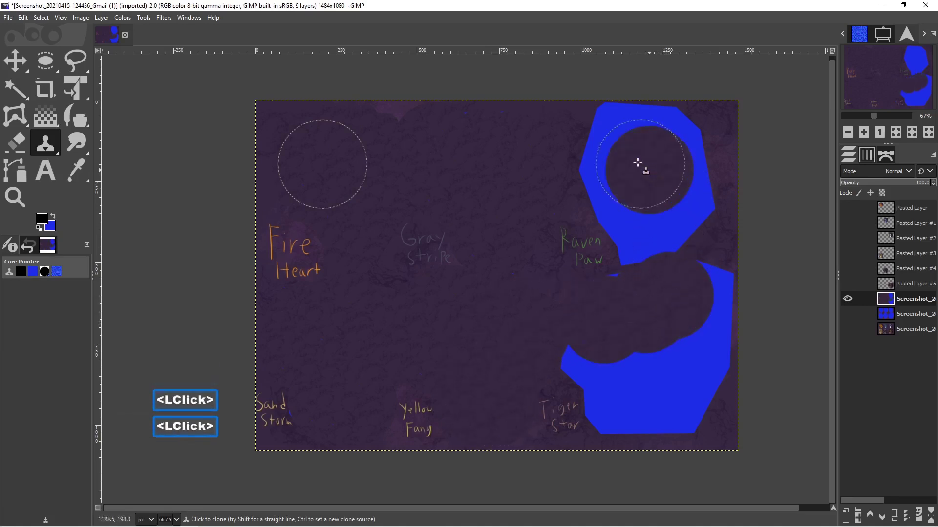
pyautogui.click(622, 148)
pyautogui.click(613, 147)
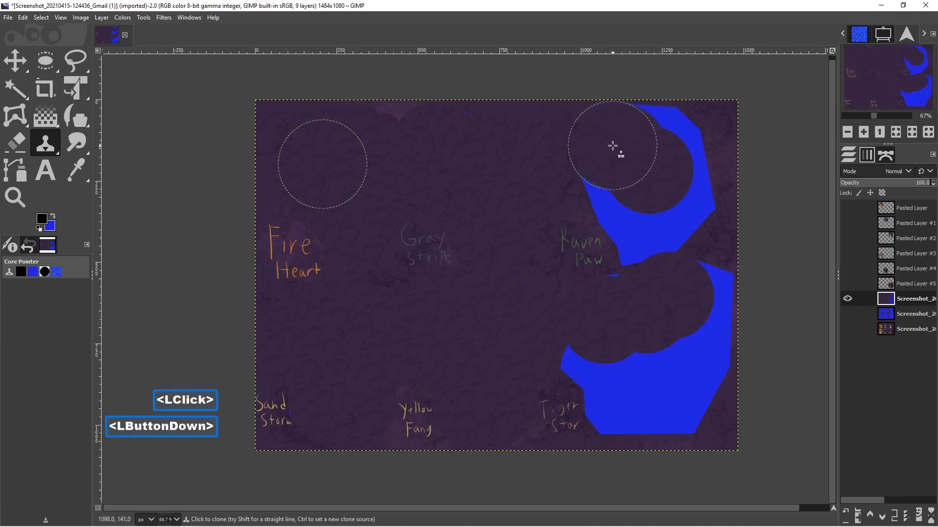
pyautogui.click(644, 147)
pyautogui.click(666, 151)
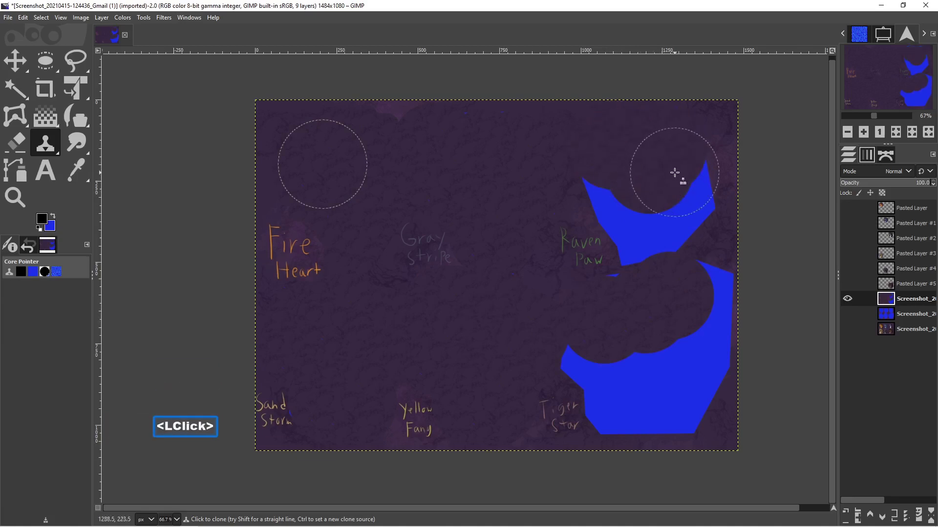
pyautogui.click(675, 195)
pyautogui.click(618, 188)
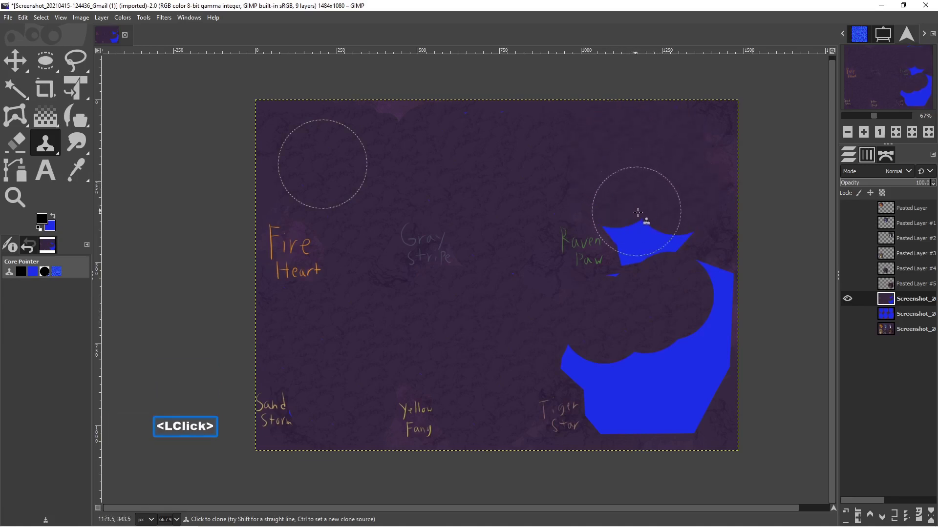
pyautogui.click(648, 226)
pyautogui.click(651, 242)
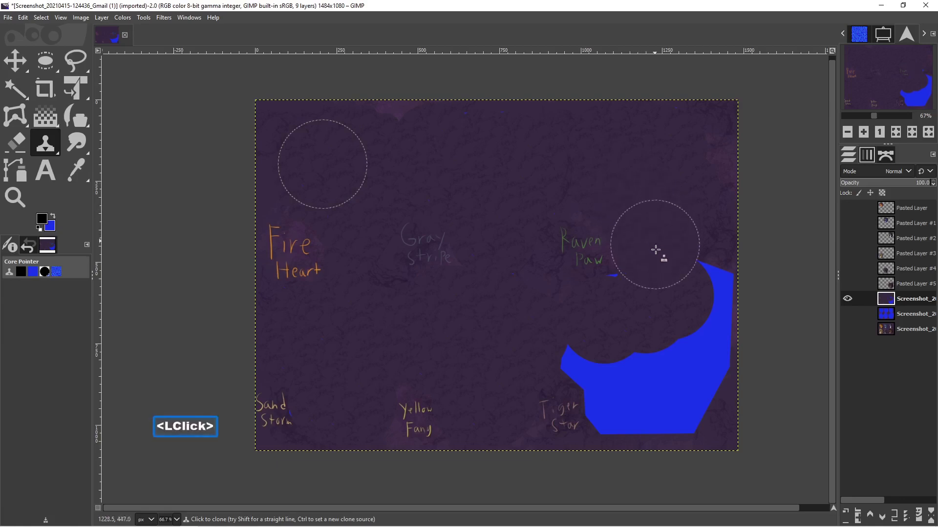
# Clone the purple background over the large blue area between the Raven Paw label and the ground beside the Tiger Star label.
pyautogui.click(655, 285)
pyautogui.click(634, 358)
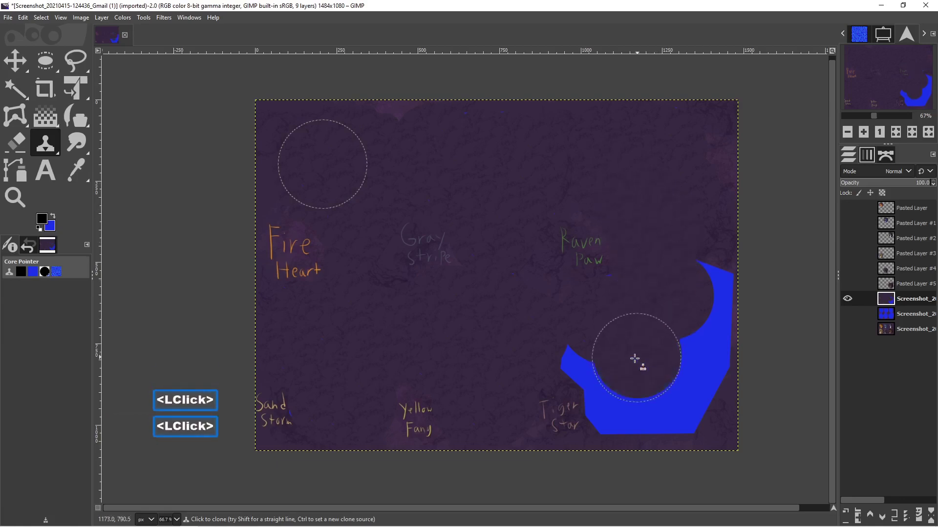
pyautogui.click(601, 356)
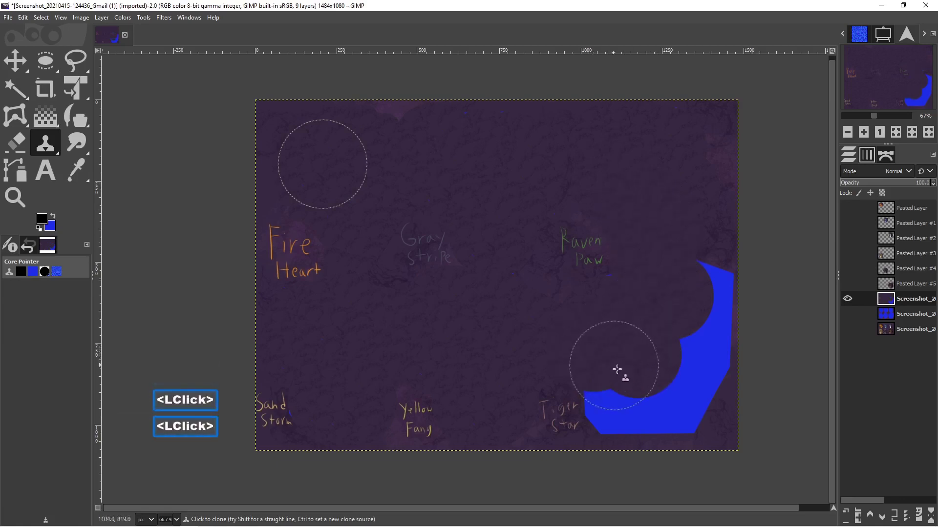
pyautogui.click(628, 400)
pyautogui.click(652, 397)
pyautogui.moveTo(663, 395); pyautogui.dragTo(680, 365)
pyautogui.click(679, 365)
pyautogui.click(686, 331)
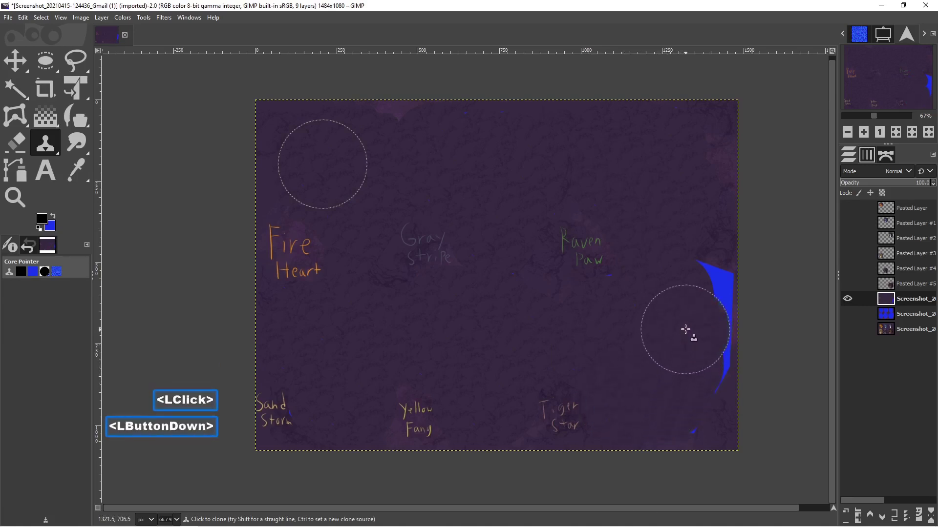
# Clone the purple background over the remaining blue sliver along the image's right edge and the small blue speck below it.
pyautogui.click(692, 293)
pyautogui.click(703, 342)
pyautogui.click(683, 402)
pyautogui.click(692, 325)
pyautogui.click(674, 320)
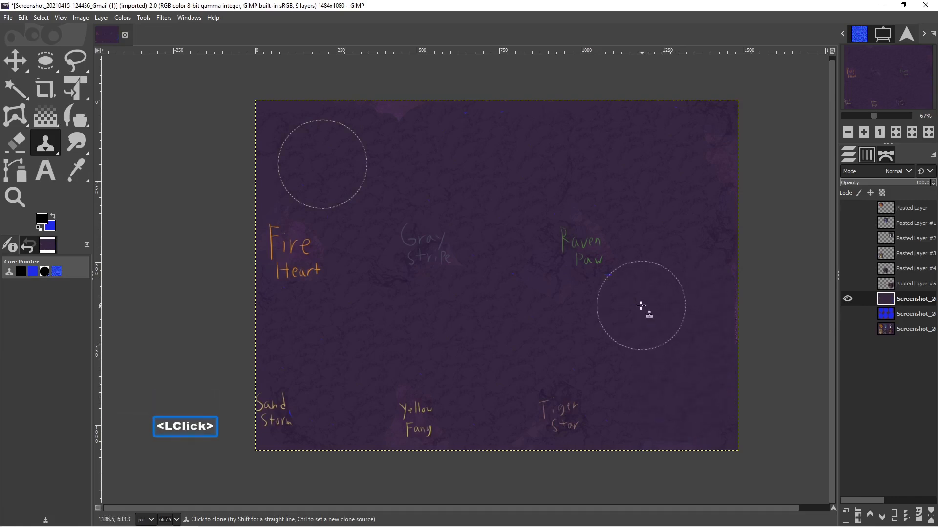
# Clone over leftover spots near the labels, reduce the brush size to 85 and touch up the area beside the Sand Storm label.
pyautogui.click(488, 306)
pyautogui.click(332, 399)
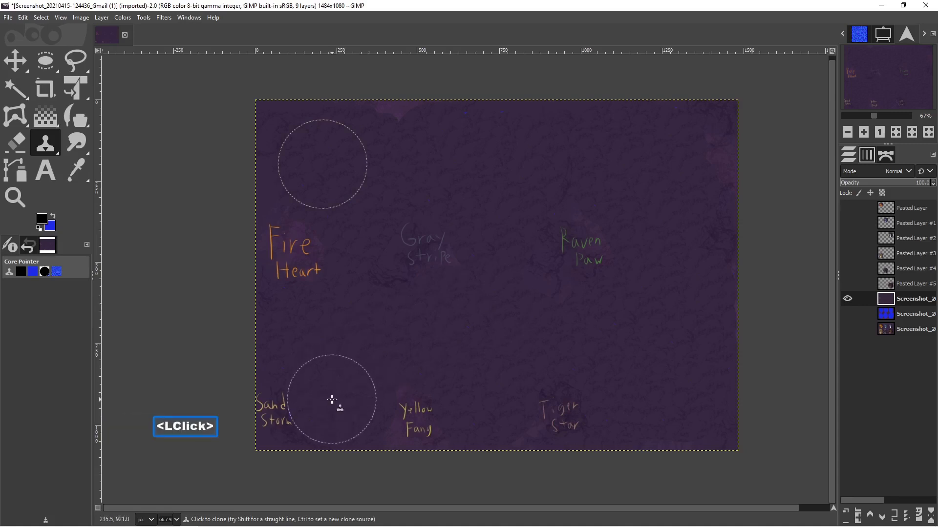
pyautogui.press('[')
pyautogui.press('[')
pyautogui.press('[')
pyautogui.press('[')
pyautogui.press('[')
pyautogui.press('[')
pyautogui.press('[')
pyautogui.press('[')
pyautogui.press('[')
pyautogui.press('[')
pyautogui.press('[')
pyautogui.press('[')
pyautogui.press('[')
pyautogui.press('[')
pyautogui.press('[')
pyautogui.press('[')
pyautogui.press('[')
pyautogui.press('[')
pyautogui.press('[')
pyautogui.press('[')
pyautogui.press('[')
pyautogui.press('[')
pyautogui.press('[')
pyautogui.press('[')
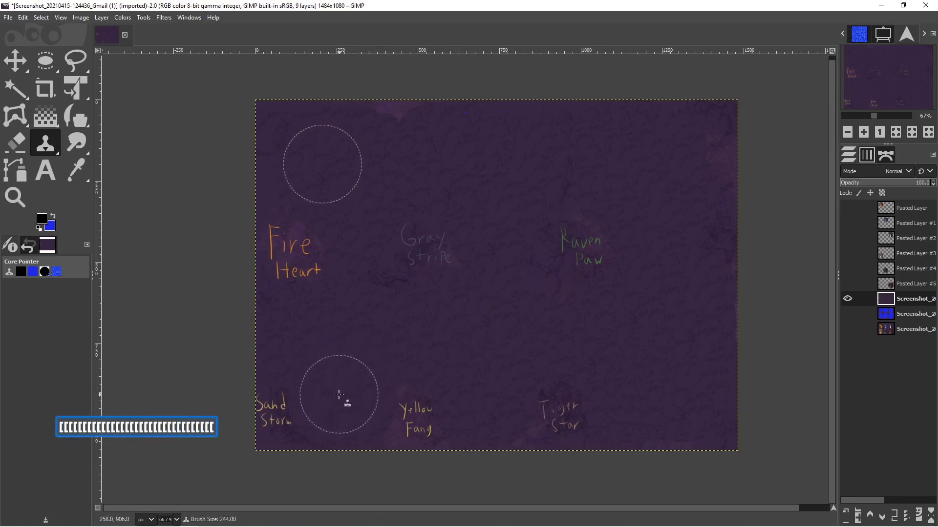
pyautogui.press('[')
pyautogui.press('[')
pyautogui.press('[')
pyautogui.press('[')
pyautogui.press('[')
pyautogui.press('[')
pyautogui.press('[')
pyautogui.press('[')
pyautogui.press('[')
pyautogui.press('[')
pyautogui.press('[')
pyautogui.press('[')
pyautogui.press('[')
pyautogui.press('[')
pyautogui.press('[')
pyautogui.press('[')
pyautogui.press('[')
pyautogui.press('[')
pyautogui.press('[')
pyautogui.press('[')
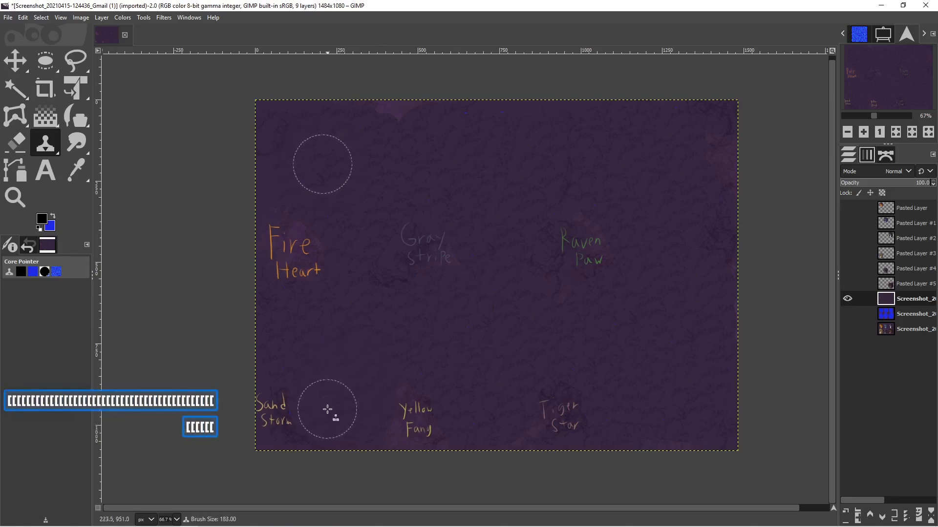
pyautogui.press('[')
pyautogui.press('[')
pyautogui.press('[')
pyautogui.press('[')
pyautogui.press('[')
pyautogui.press('[')
pyautogui.press('[')
pyautogui.press('[')
pyautogui.press('[')
pyautogui.press('[')
pyautogui.press('[')
pyautogui.press('[')
pyautogui.press('[')
pyautogui.press('[')
pyautogui.press('[')
pyautogui.press('[')
pyautogui.press('[')
pyautogui.press('[')
pyautogui.press('[')
pyautogui.press('[')
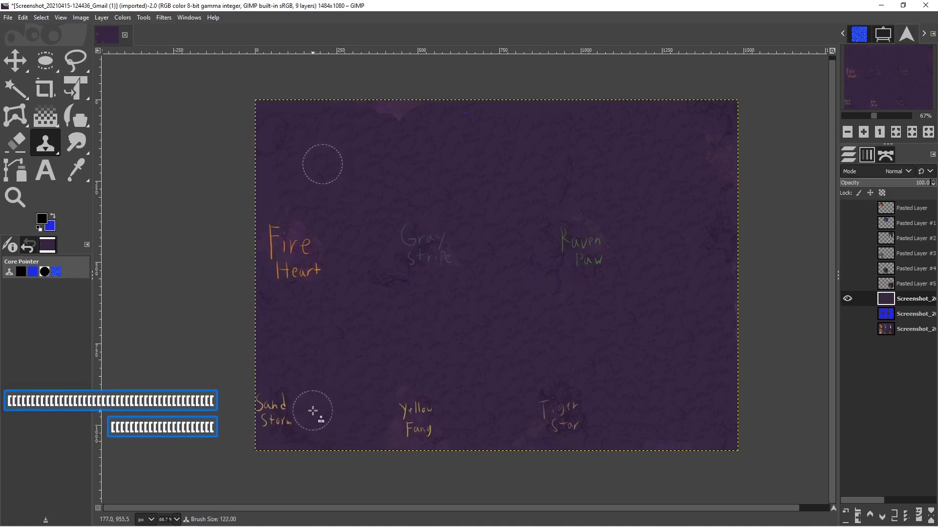
pyautogui.press('[')
pyautogui.press('[')
pyautogui.press('[')
pyautogui.press('[')
pyautogui.press('[')
pyautogui.press('[')
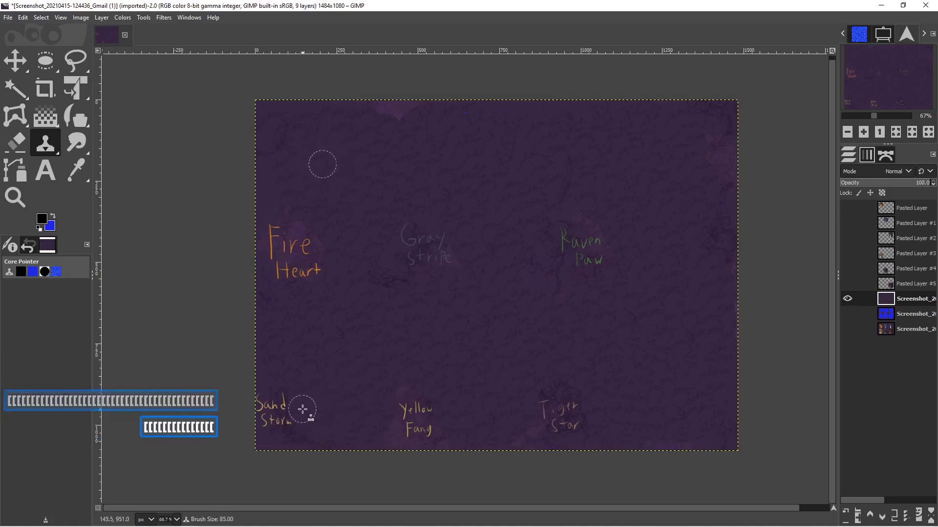
pyautogui.click(311, 410)
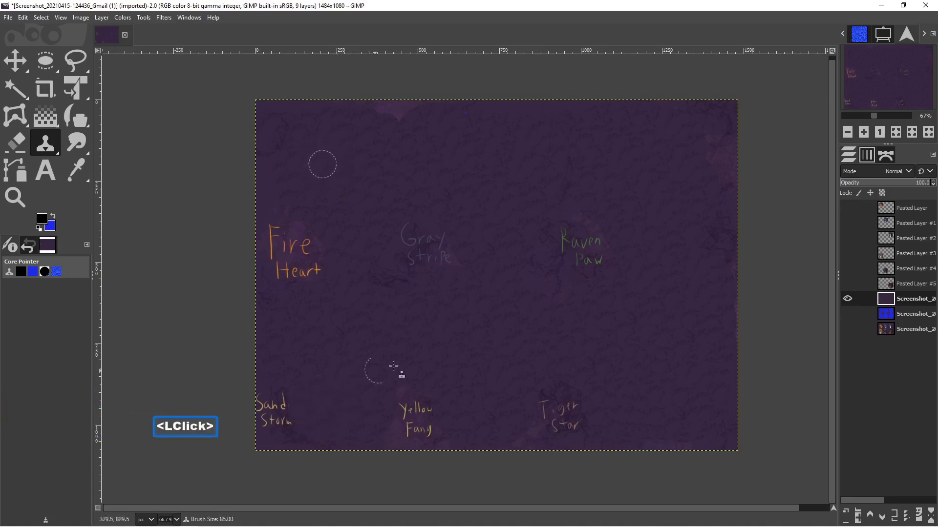
# Clone the darker purple texture over the lighter patch at the image's upper edge, above the Gray Stripe label.
pyautogui.moveTo(396, 120); pyautogui.dragTo(387, 119)
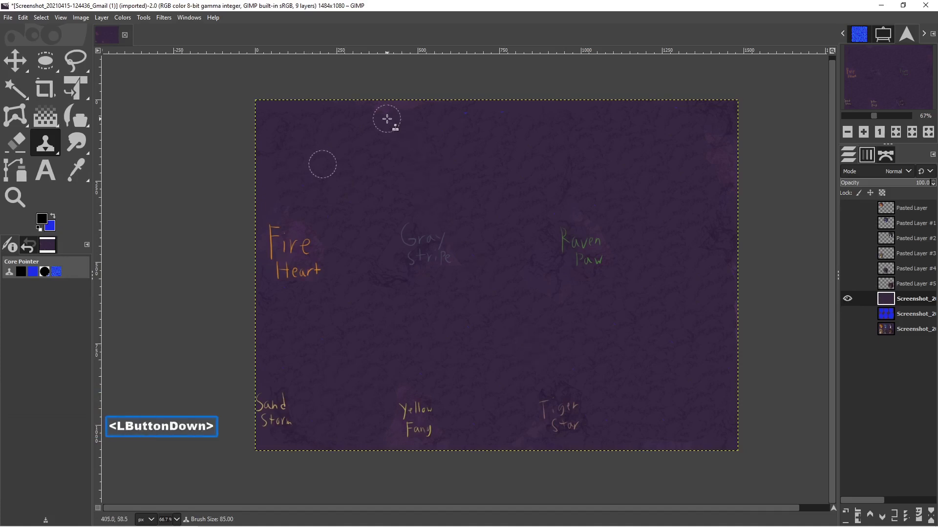
pyautogui.click(467, 120)
pyautogui.click(501, 122)
pyautogui.click(406, 119)
pyautogui.click(387, 119)
pyautogui.click(417, 119)
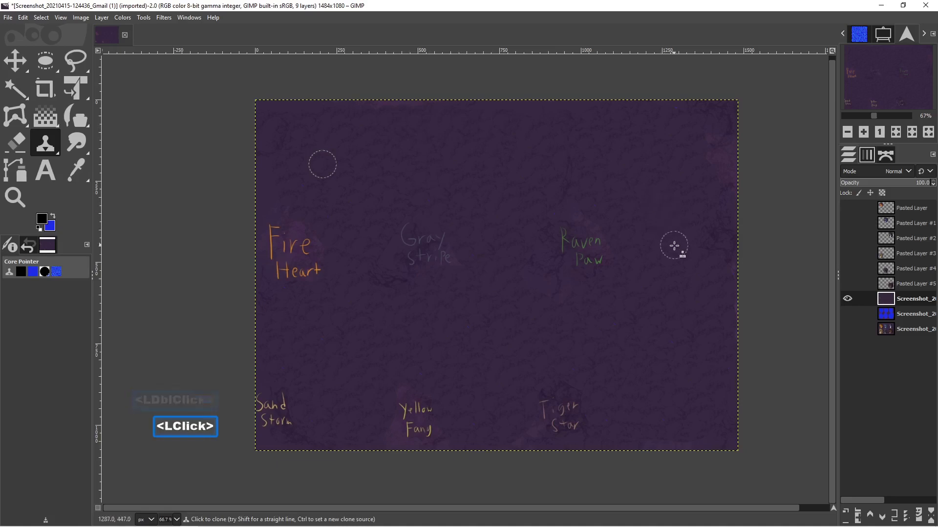
pyautogui.press('Pause')
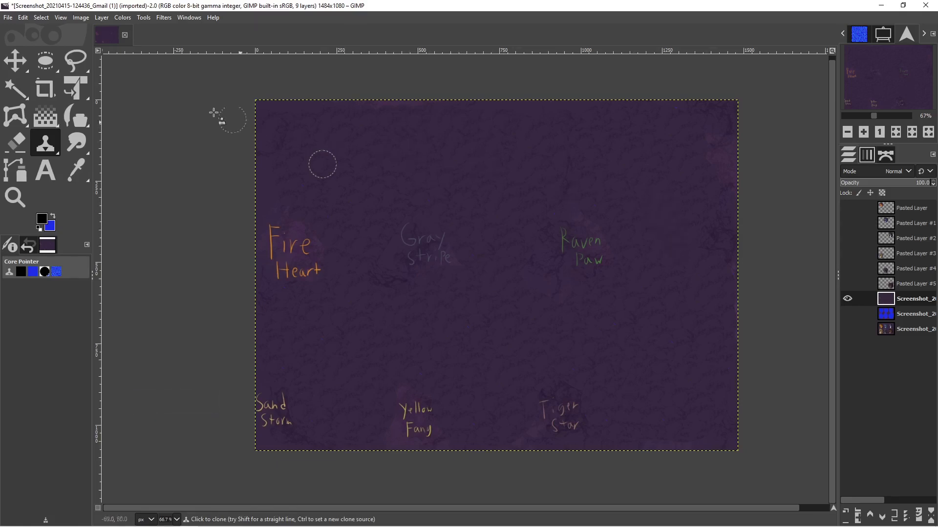
# Export the restored background as dragon background.jpg with the offered JPEG settings.
pyautogui.click(9, 20)
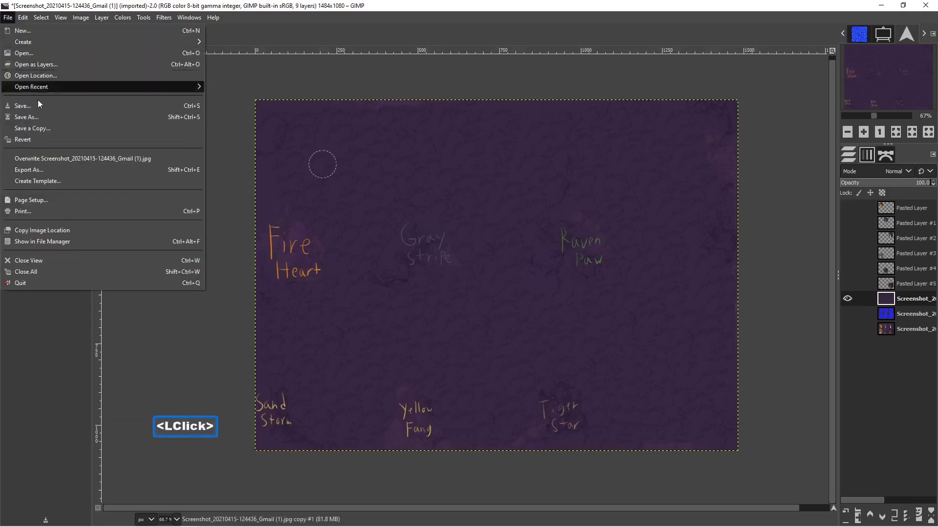
pyautogui.click(65, 173)
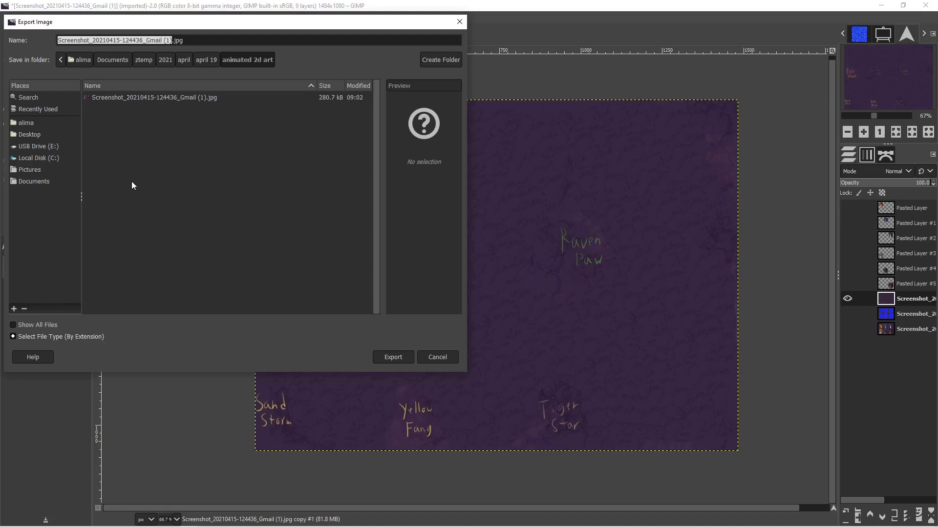
pyautogui.write('dragon back')
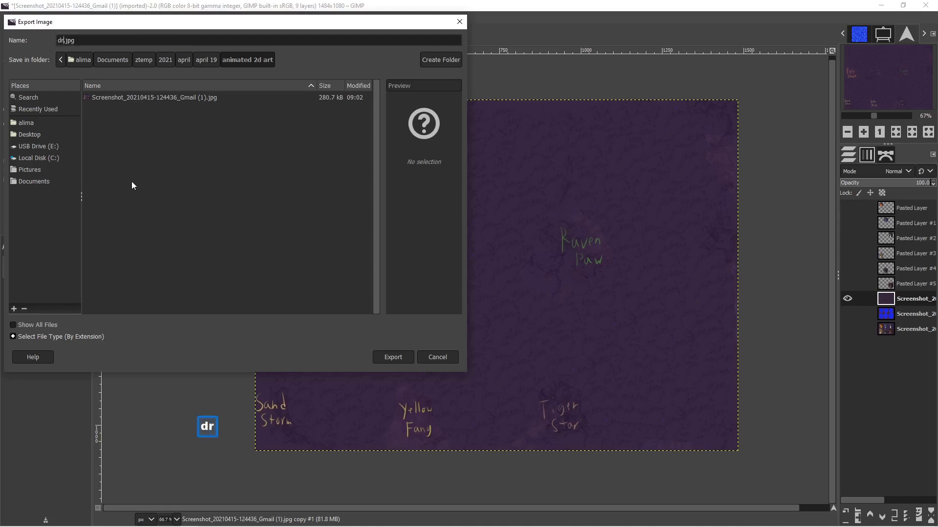
pyautogui.write('ground')
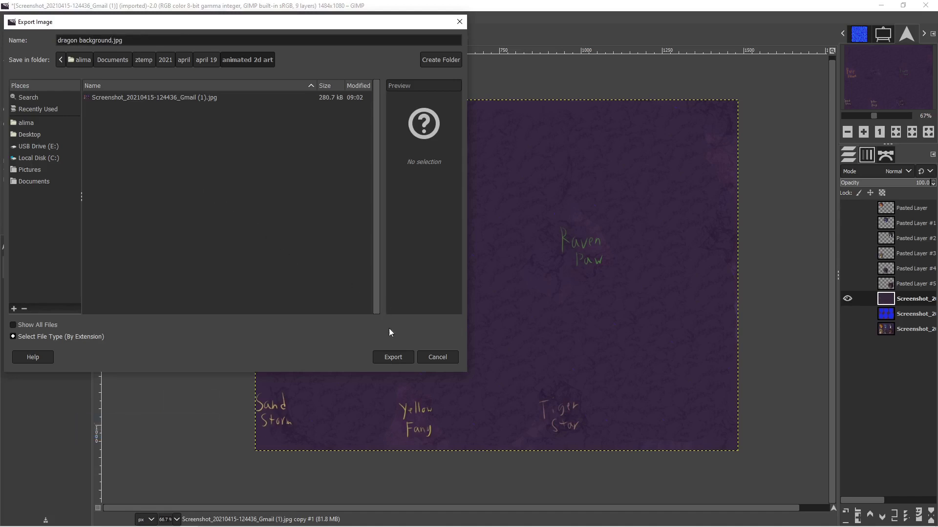
pyautogui.click(394, 357)
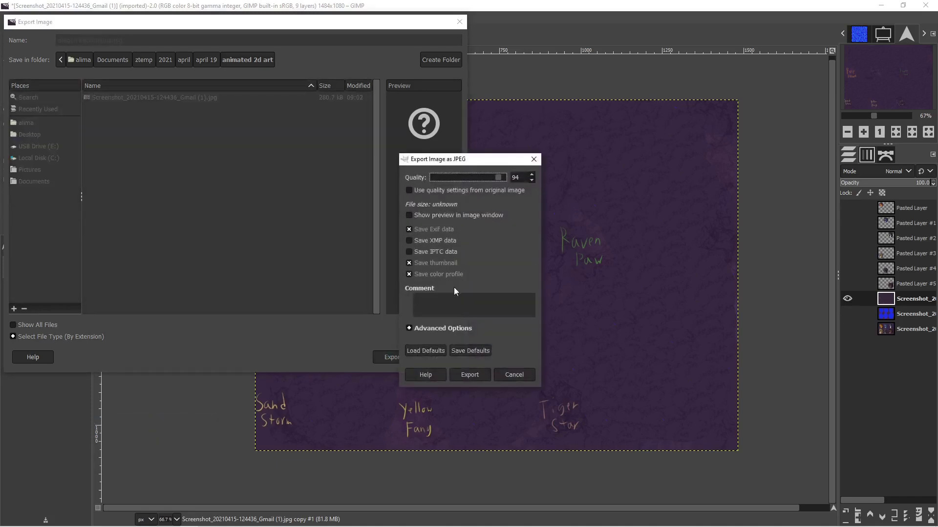
pyautogui.click(469, 374)
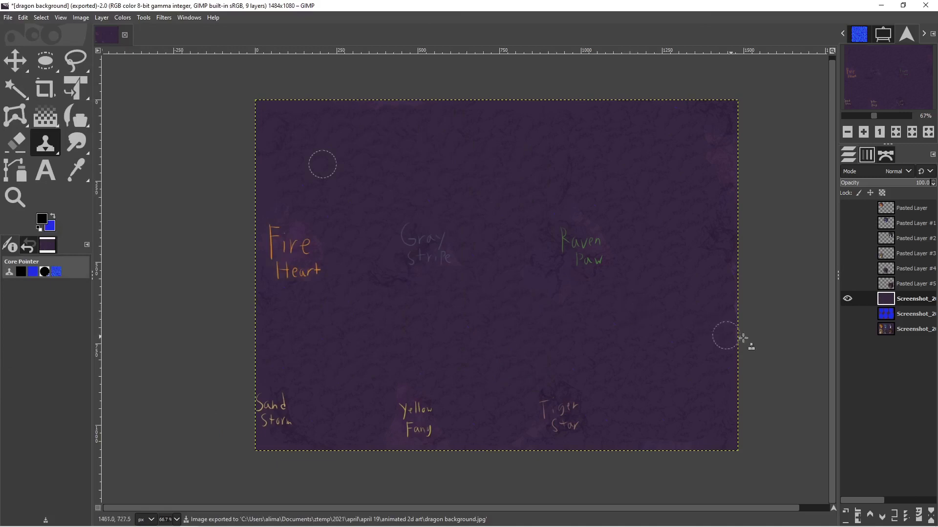
pyautogui.press('Pause')
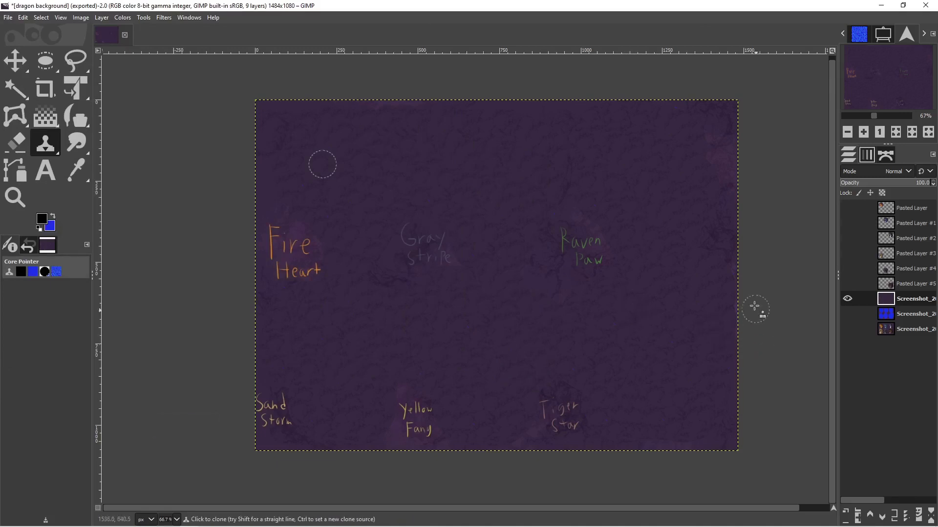
# Show only the orange Fire Heart dragon's layer and select the purple border around the dragon with Fuzzy Select.
pyautogui.click(847, 207)
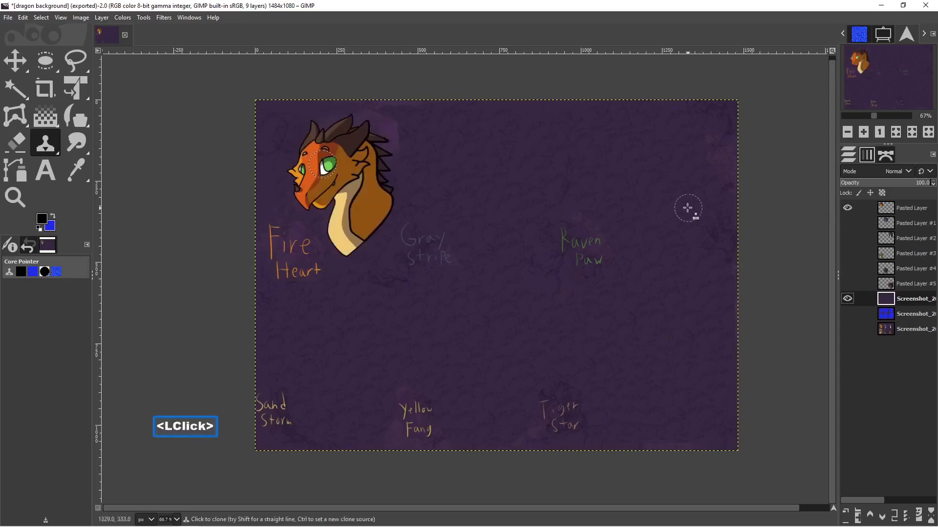
pyautogui.click(848, 299)
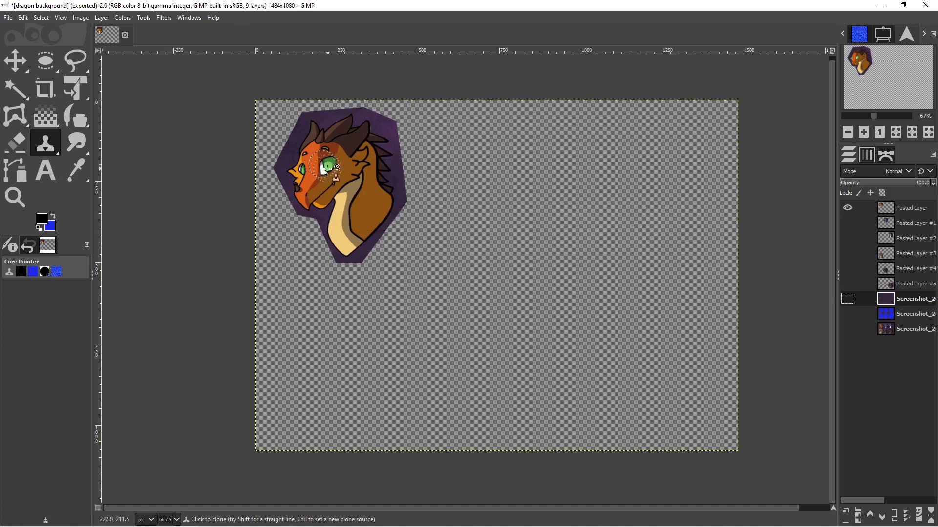
pyautogui.click(15, 60)
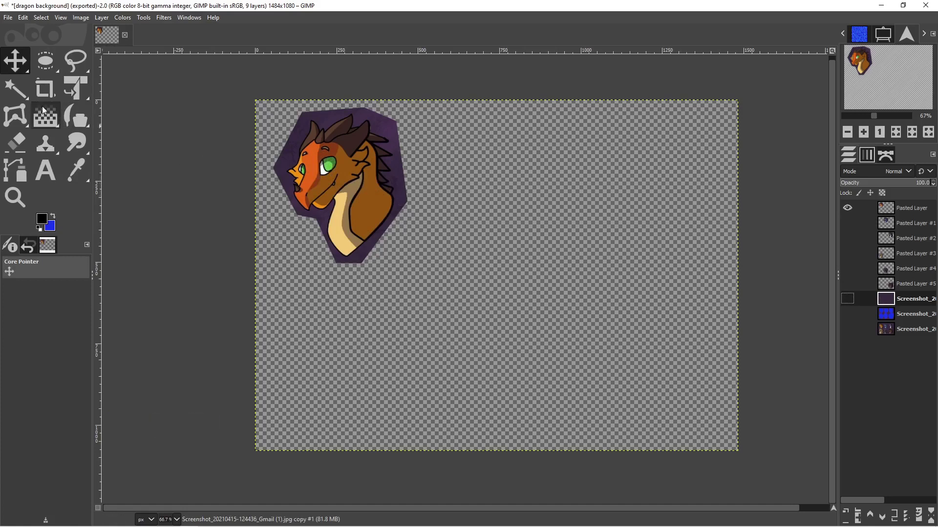
pyautogui.click(22, 88)
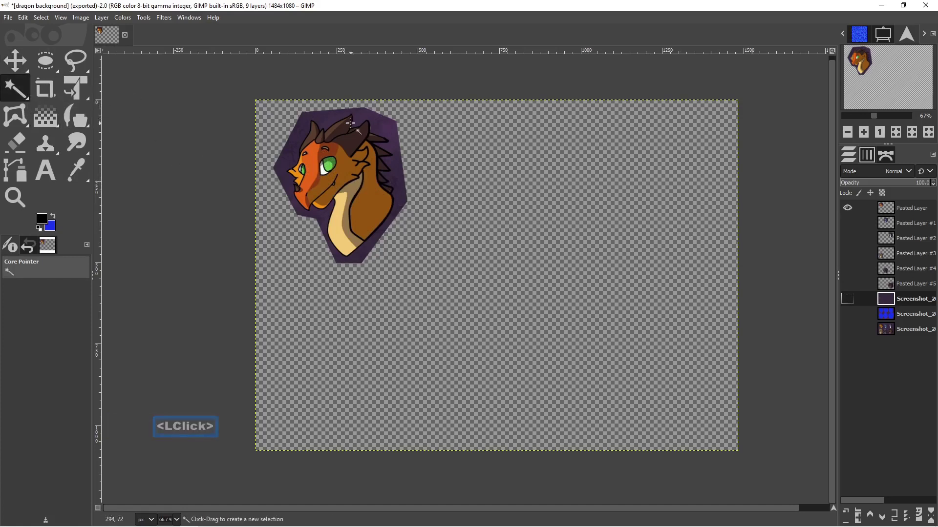
pyautogui.click(325, 118)
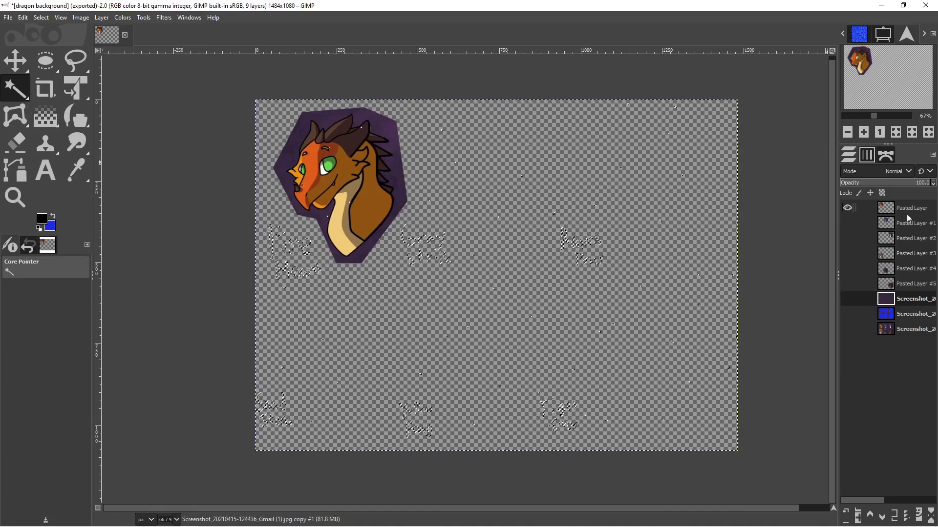
pyautogui.click(907, 207)
pyautogui.click(329, 122)
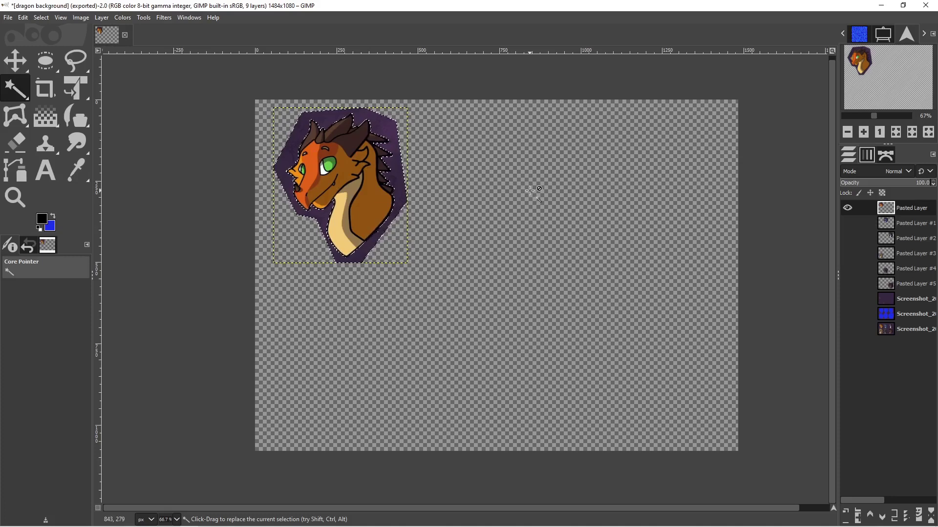
# Invert the selection, move the orange dragon onto its own new layer and hide the layer with the leftover purple border.
pyautogui.press('ctrl')
pyautogui.hotkey('ctrl', 'i')
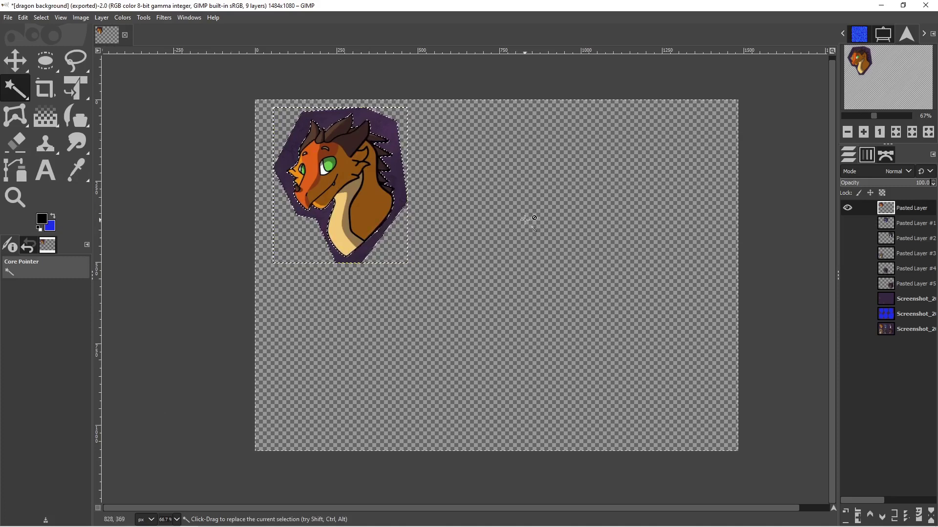
pyautogui.hotkey('ctrl', 'x')
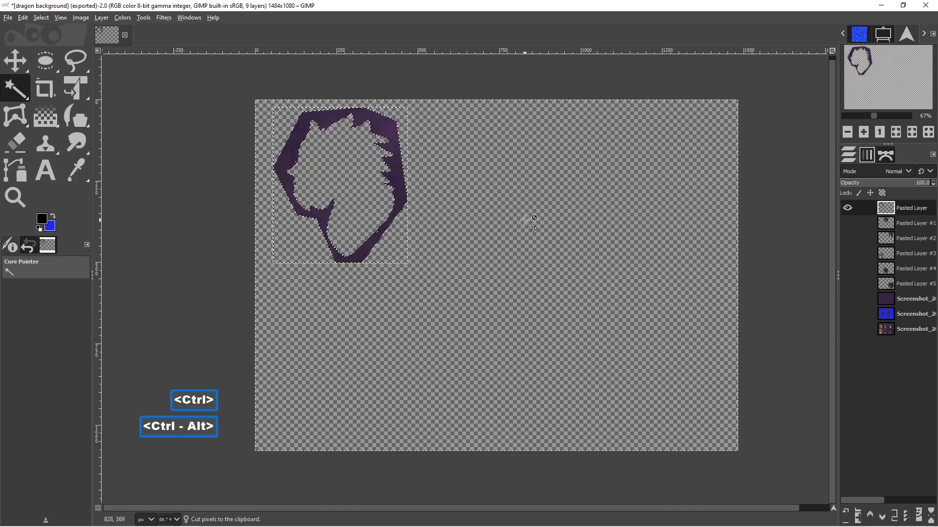
pyautogui.hotkey('ctrl', 'alt', 'v')
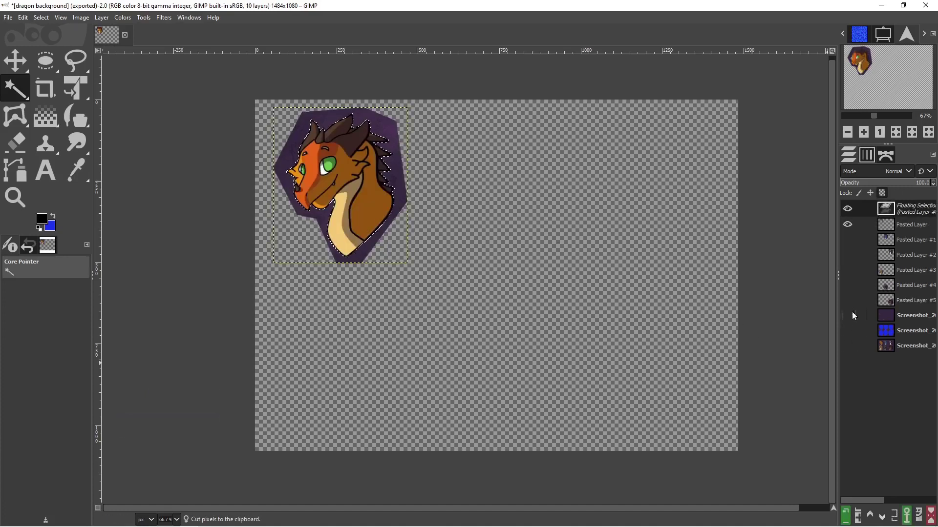
pyautogui.click(846, 511)
pyautogui.click(848, 224)
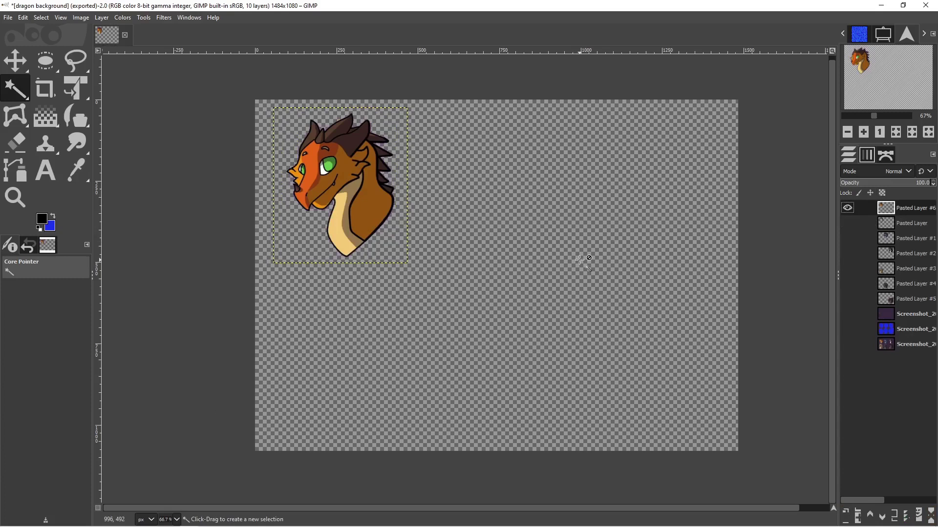
pyautogui.press('Pause')
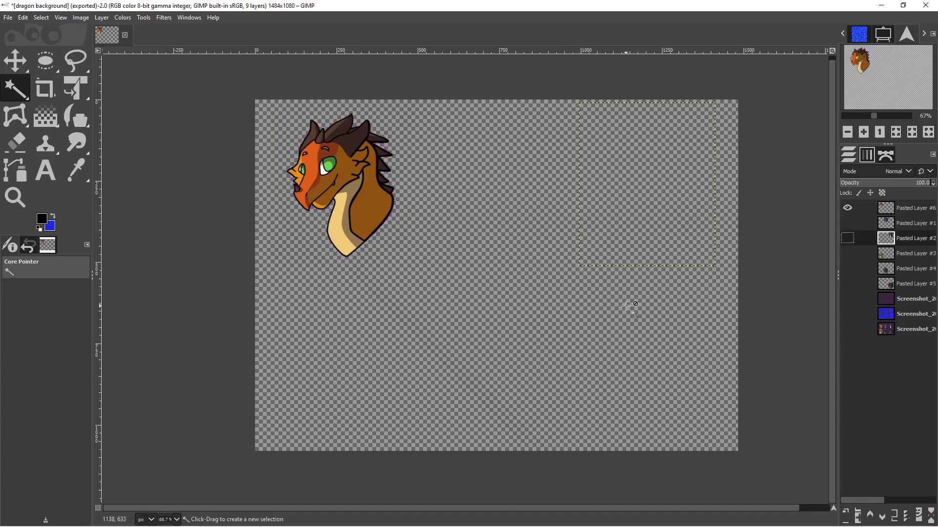
# Show only the blue dragon's layer, Pasted Layer #1, and select the purple border around the dragon with Fuzzy Select.
pyautogui.click(848, 210)
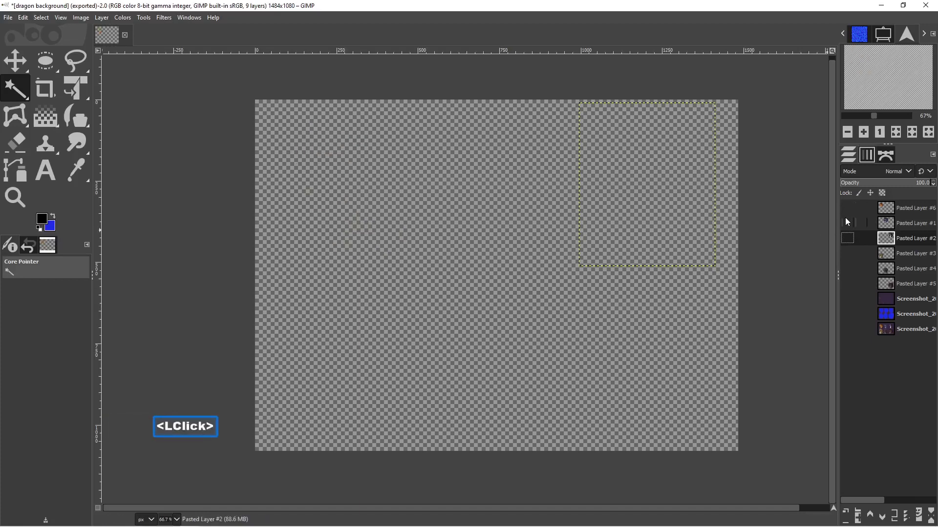
pyautogui.click(845, 218)
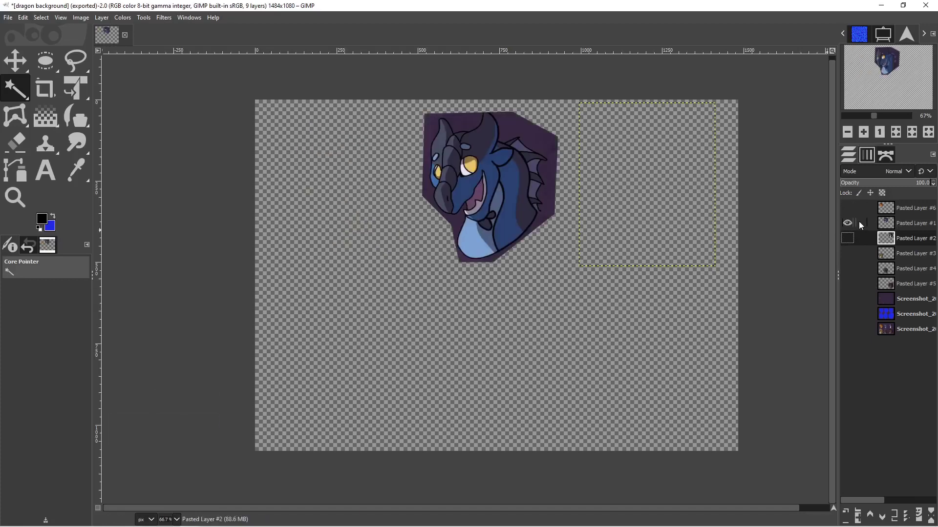
pyautogui.click(907, 225)
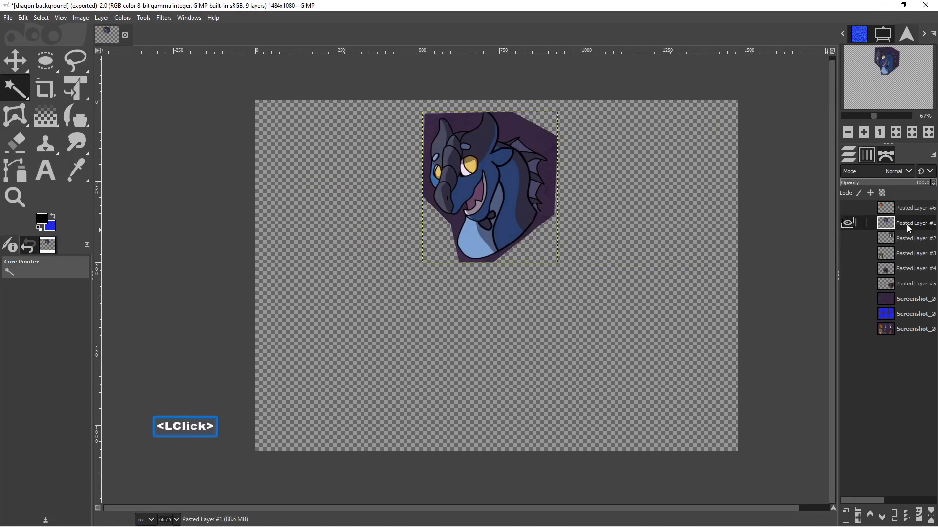
pyautogui.click(517, 123)
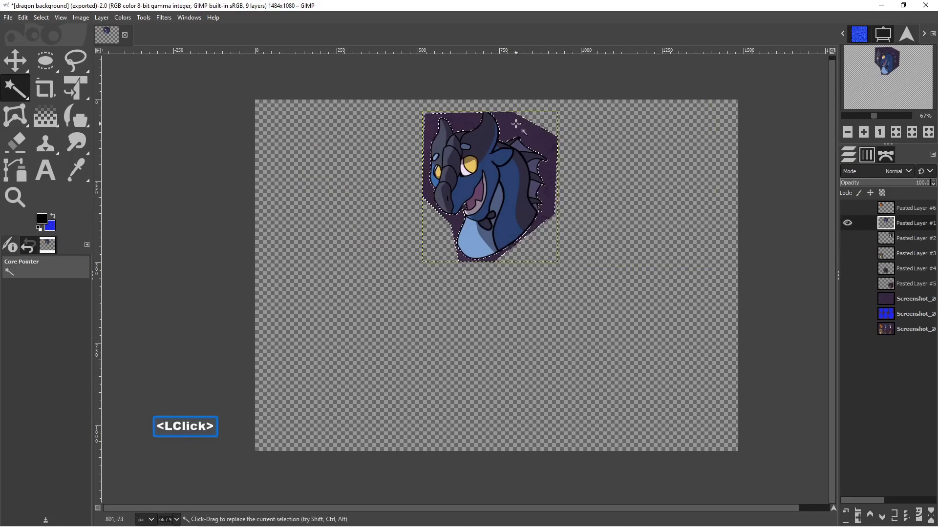
# Invert the selection and move the blue dragon from Pasted Layer #1 onto its own new layer.
pyautogui.press('ctrl')
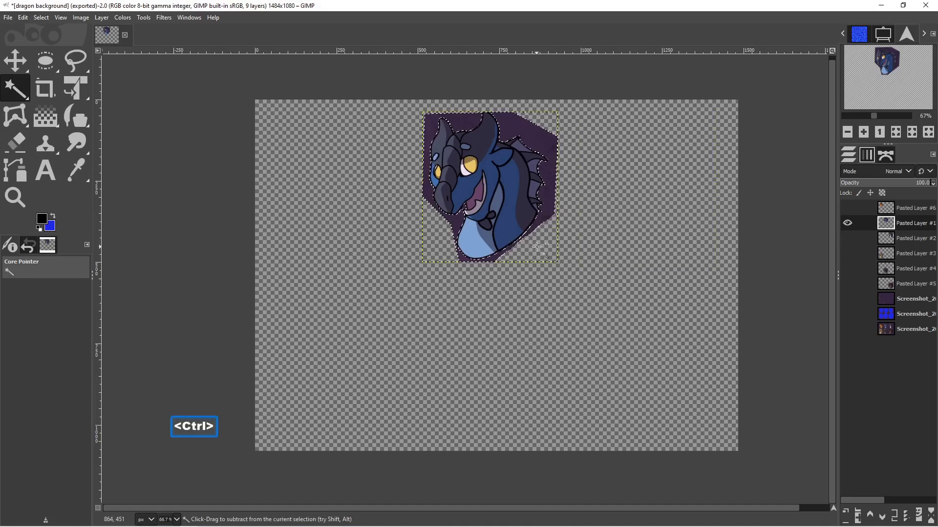
pyautogui.hotkey('ctrl', 'i')
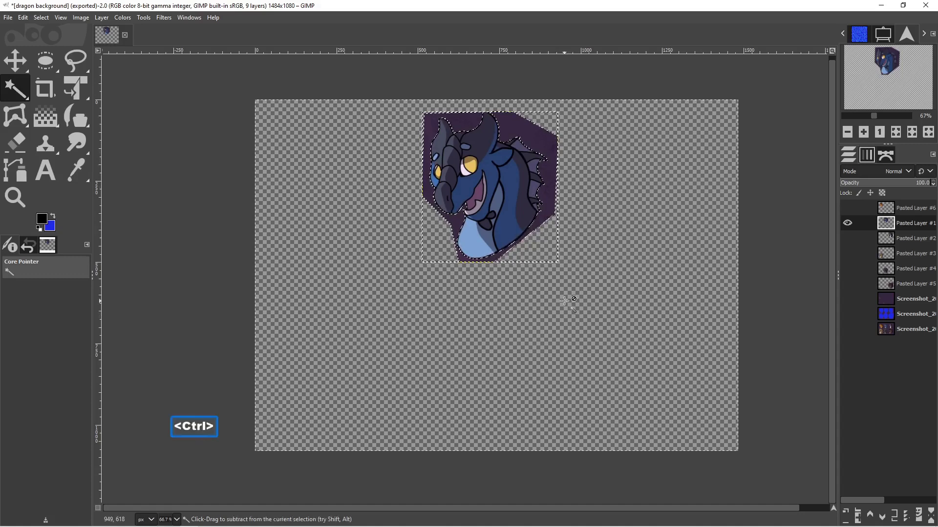
pyautogui.hotkey('ctrl', 'x')
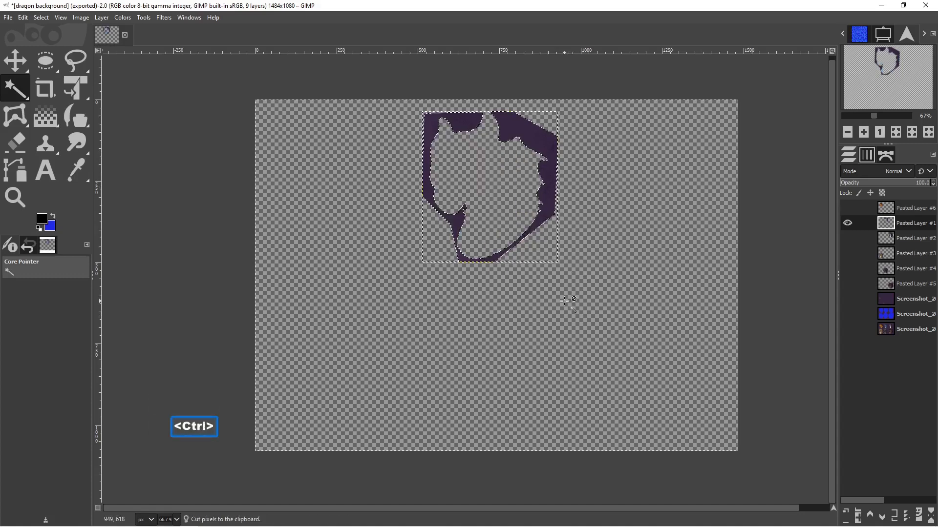
pyautogui.hotkey('ctrl', 'alt', 'v')
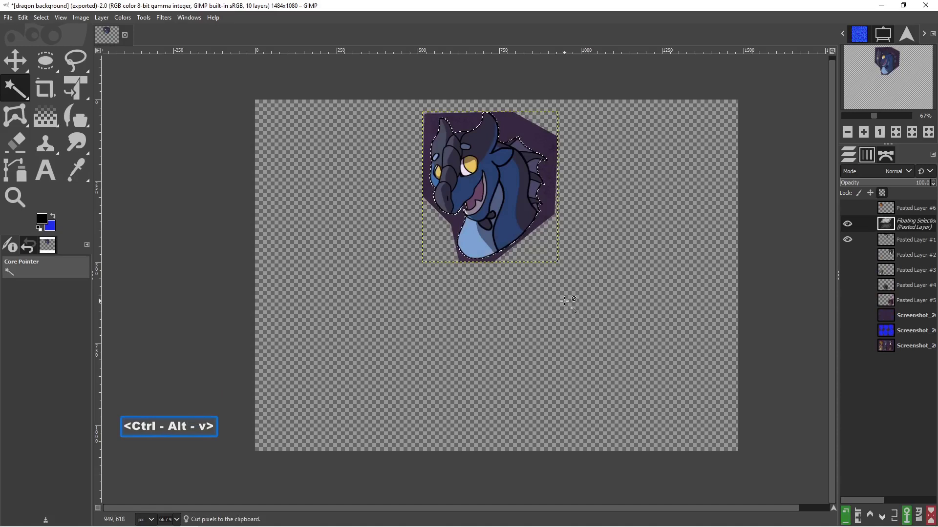
pyautogui.click(848, 517)
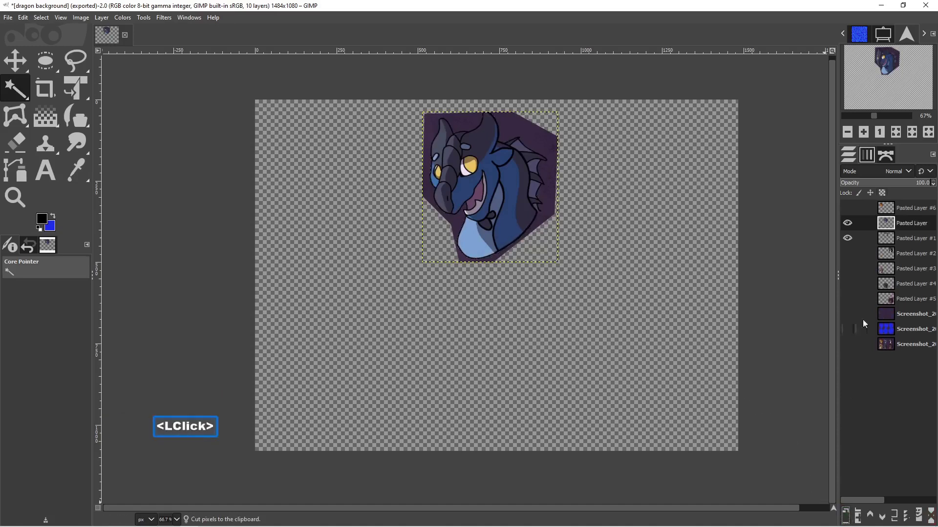
# Check the blue dragon without its leftover purple border and delete Pasted Layer #1, which holds that border.
pyautogui.click(848, 238)
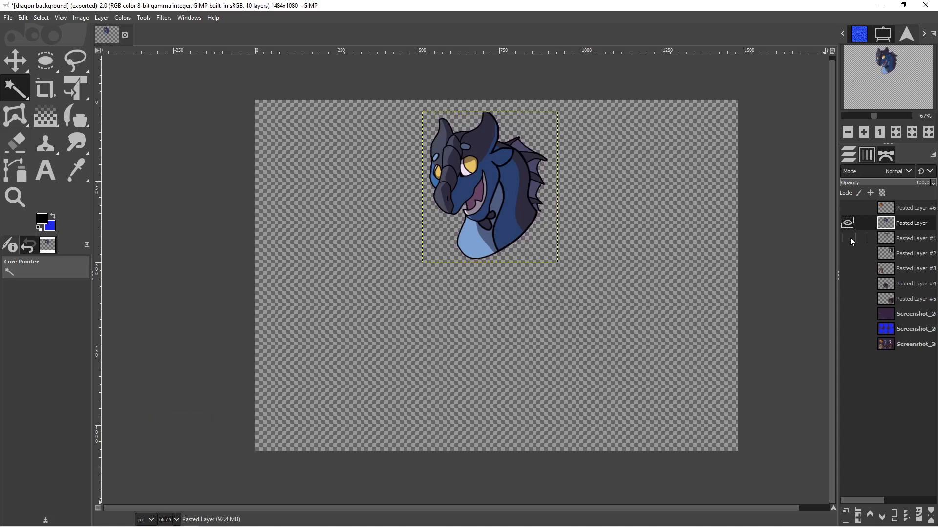
pyautogui.click(847, 237)
pyautogui.click(900, 241)
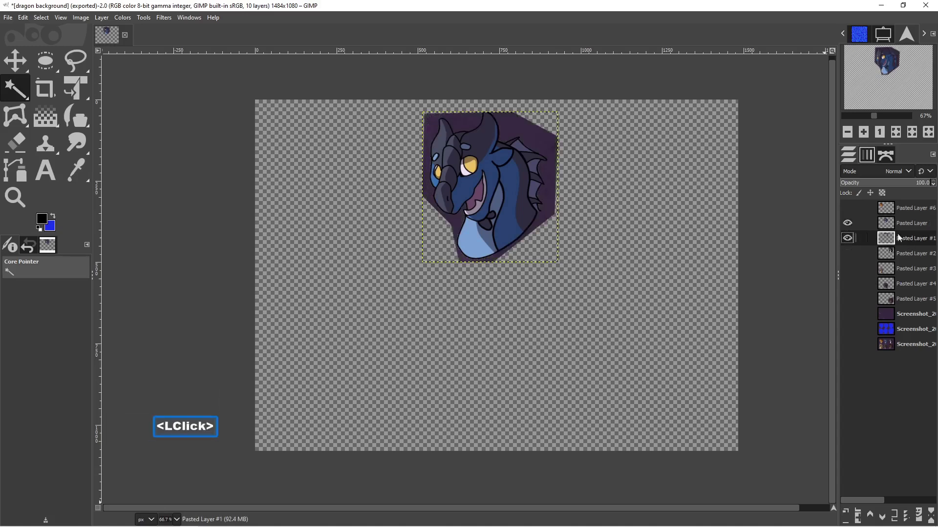
pyautogui.rightClick(909, 238)
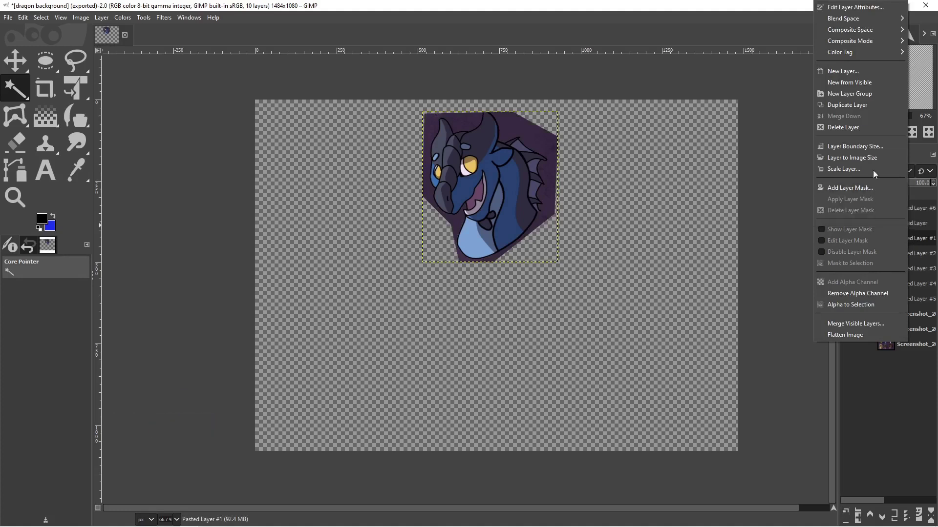
pyautogui.click(851, 127)
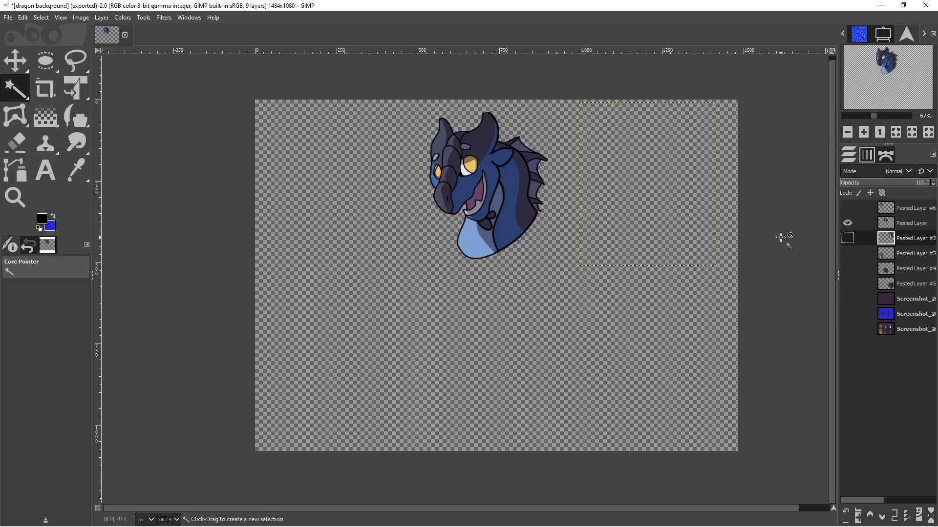
# Hide the blue dragon's layer and show only Pasted Layer #2 with the dark purple, green-eyed dragon.
pyautogui.press('Pause')
pyautogui.click(847, 223)
pyautogui.click(848, 238)
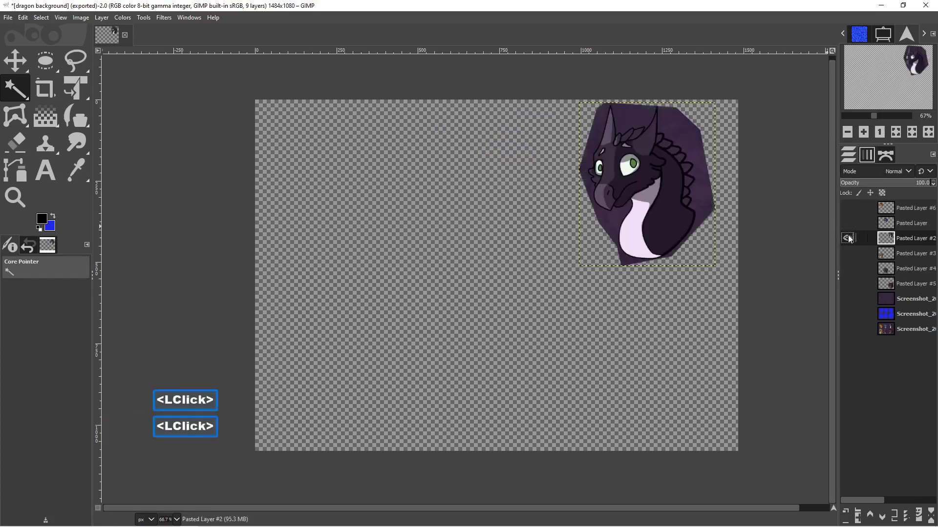
pyautogui.click(675, 122)
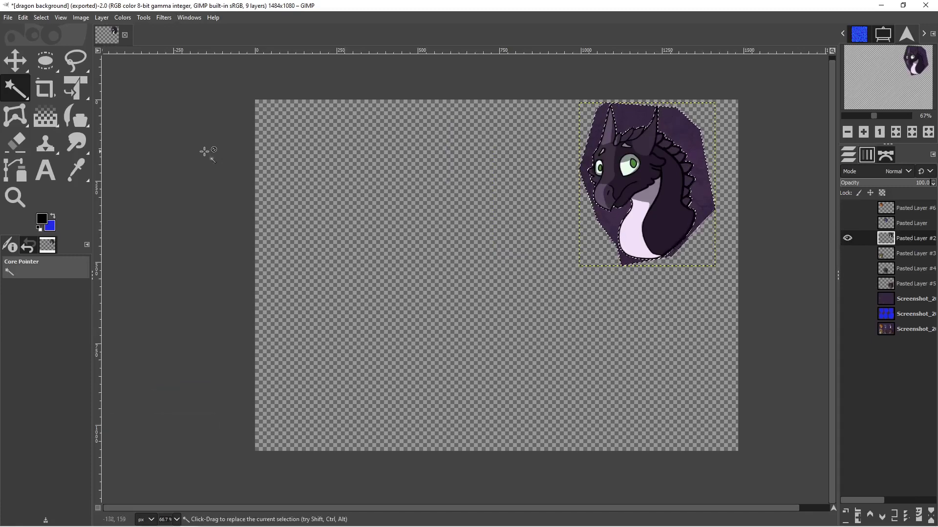
pyautogui.click(41, 18)
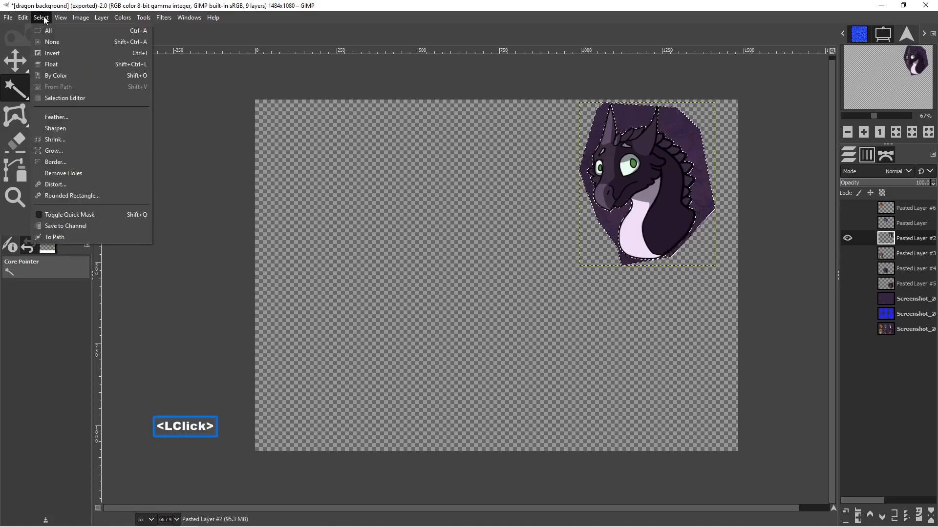
pyautogui.click(87, 51)
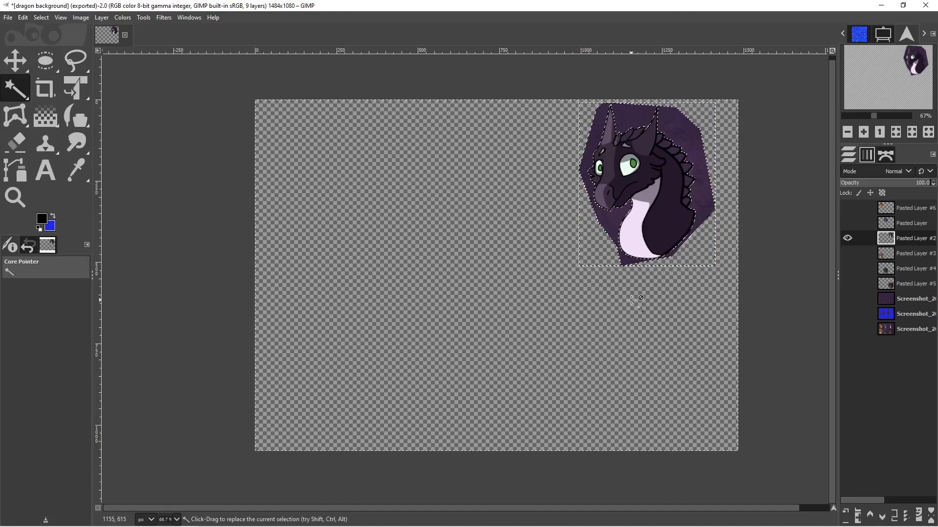
pyautogui.hotkey('ctrl', 'shift', 'a')
# Select the purple border around the green-eyed dragon on Pasted Layer #2, delete it and clear the selection.
pyautogui.click(675, 121)
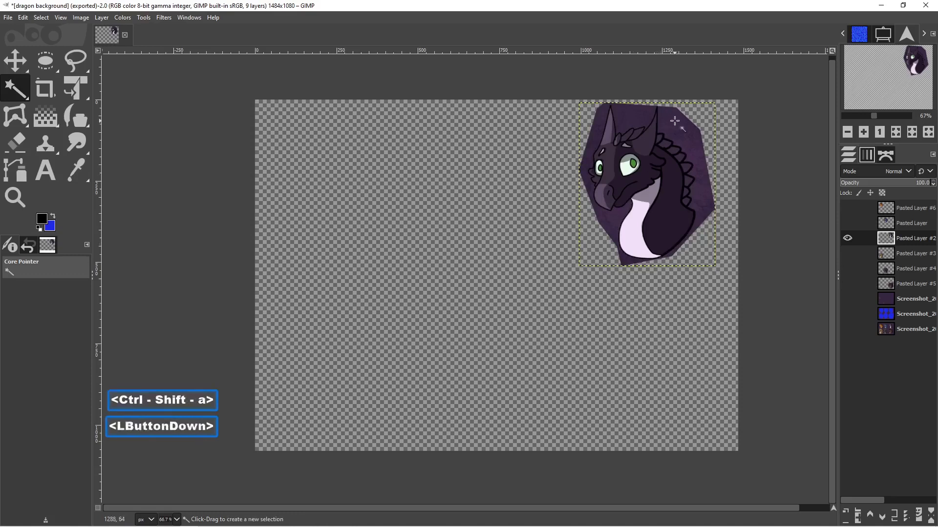
pyautogui.press('Delete')
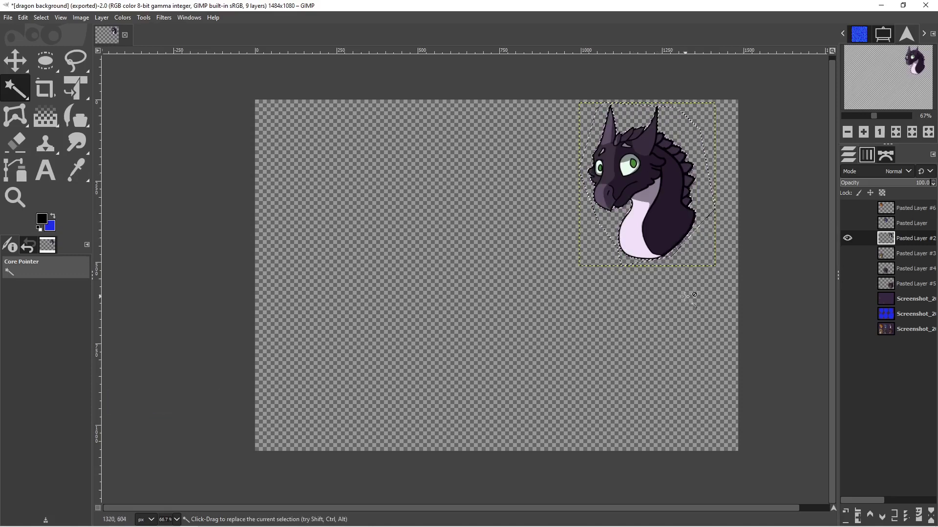
pyautogui.hotkey('ctrl', 'shift', 'a')
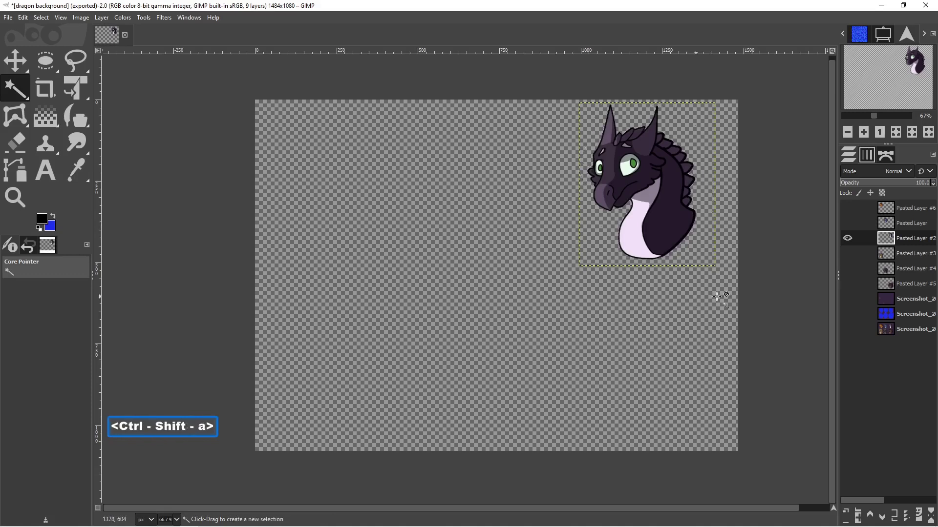
# Show only Pasted Layer #3 and delete the purple border around the tan dragon using Fuzzy Select, clearing the selection.
pyautogui.click(847, 238)
pyautogui.doubleClick(847, 253)
pyautogui.click(365, 290)
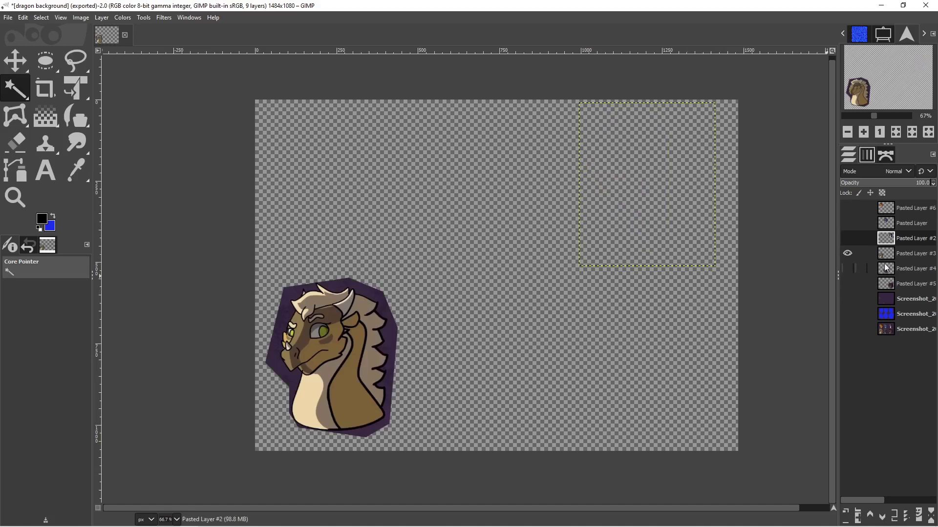
pyautogui.click(908, 250)
pyautogui.click(364, 289)
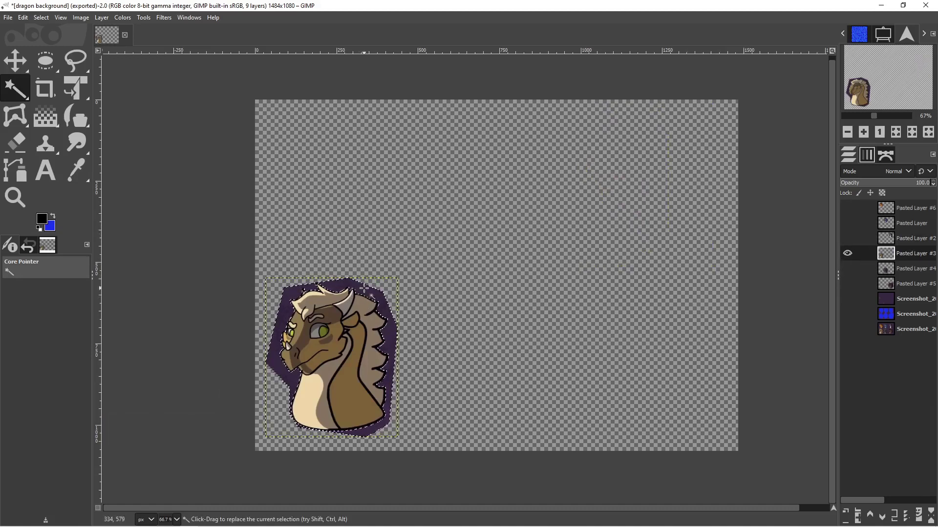
pyautogui.press('Delete')
pyautogui.hotkey('ctrl', 'shift', 'a')
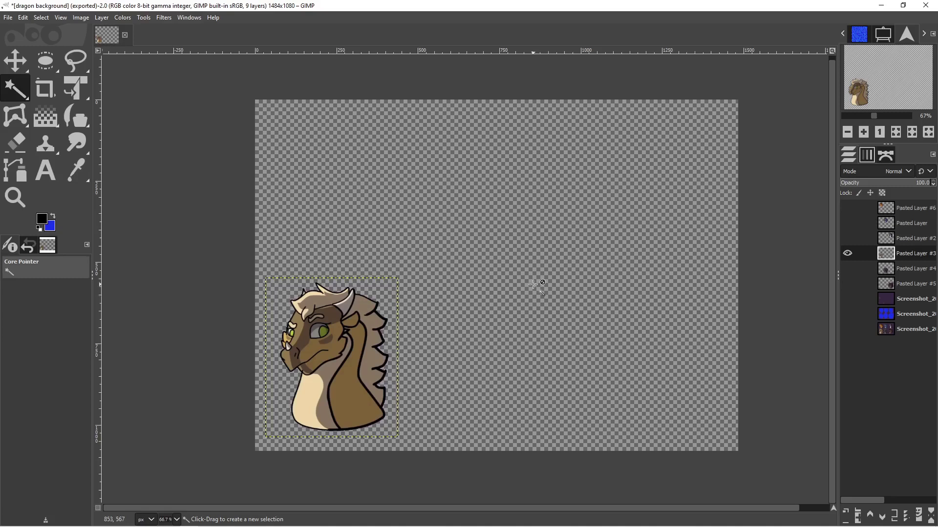
# Show only Pasted Layer #4 and delete the purple border around the black-and-grey dragon using Fuzzy Select, clearing the selection.
pyautogui.click(848, 268)
pyautogui.click(848, 253)
pyautogui.click(912, 269)
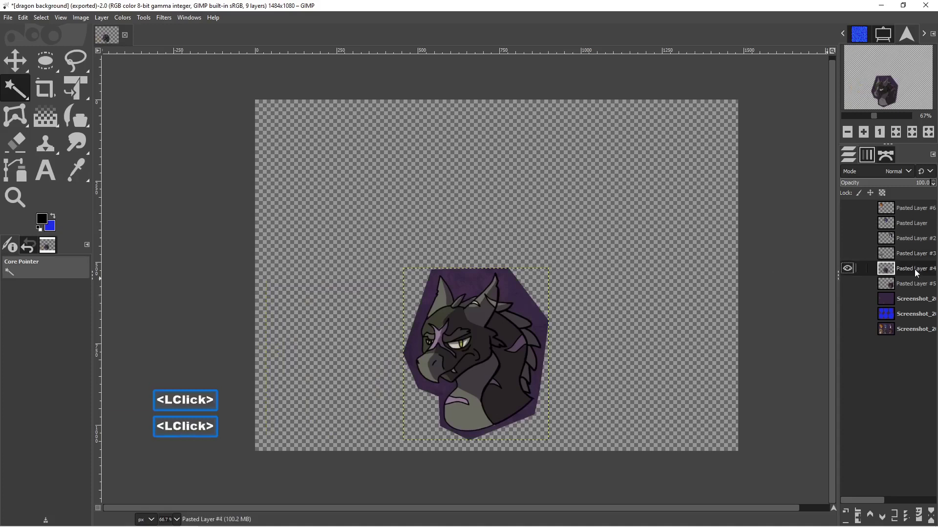
pyautogui.click(508, 284)
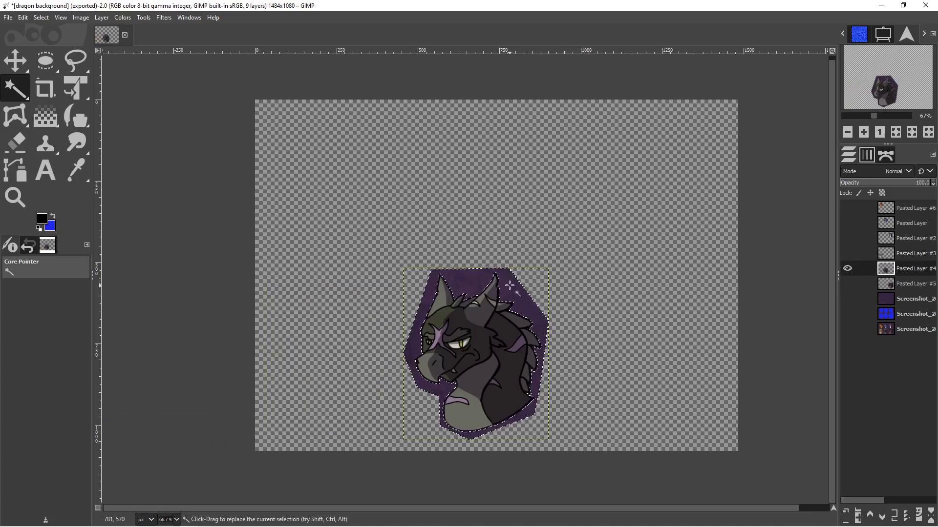
pyautogui.press('Delete')
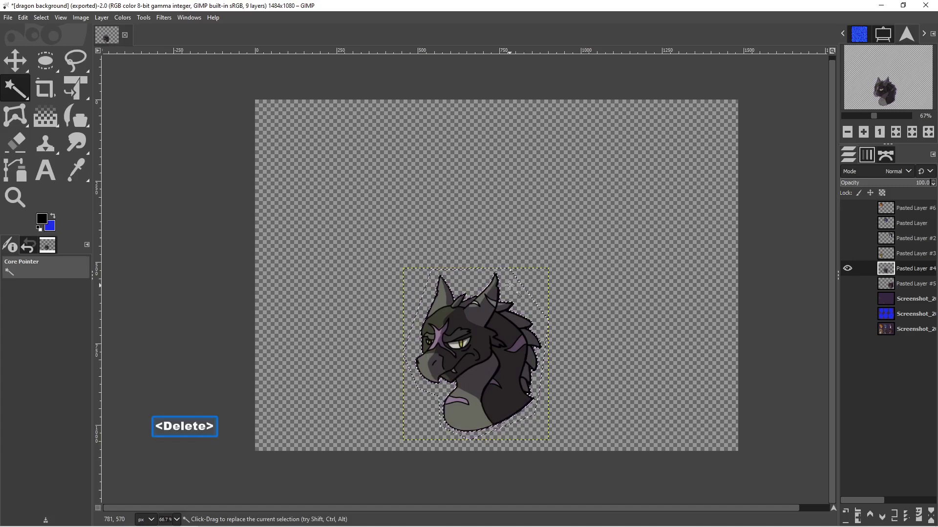
pyautogui.hotkey('ctrl', 'shift', 'a')
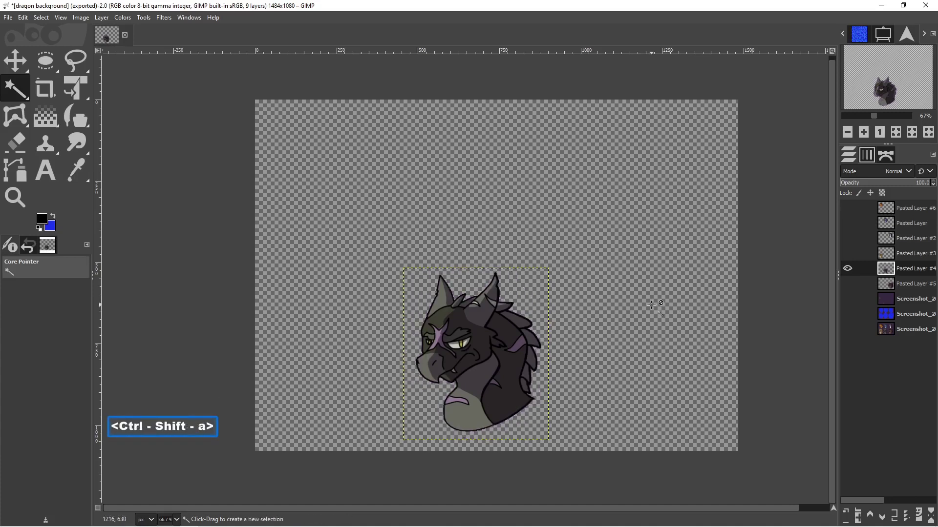
# Show only Pasted Layer #5 and delete the purple border around the dark brown dragon using Fuzzy Select, clearing the selection.
pyautogui.click(847, 283)
pyautogui.click(848, 268)
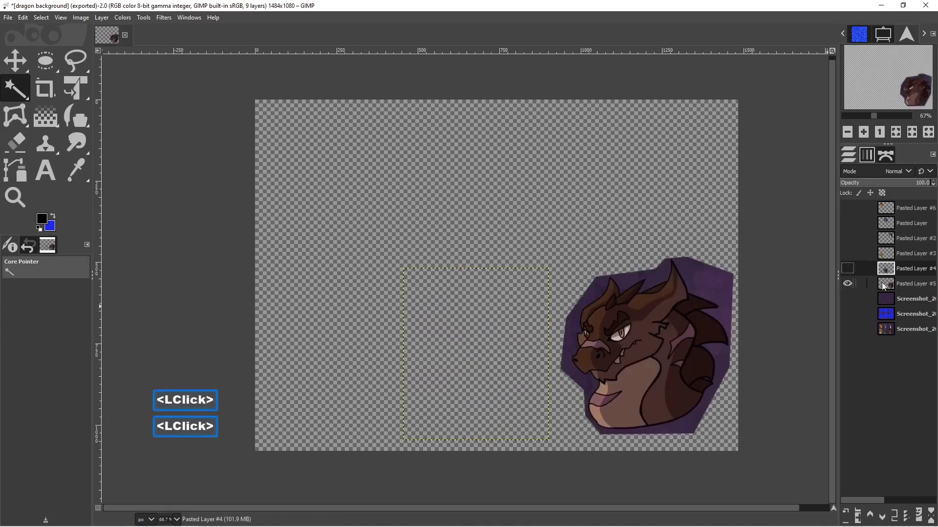
pyautogui.click(901, 284)
pyautogui.click(705, 271)
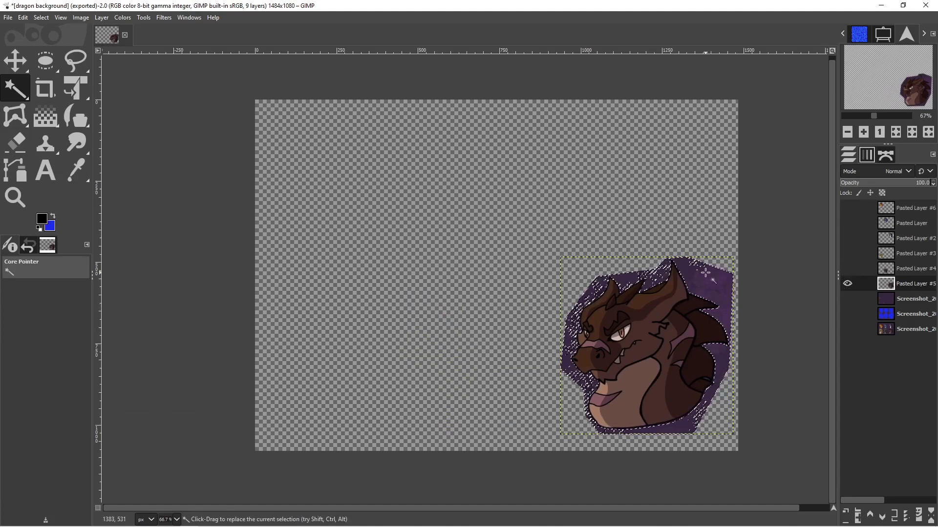
pyautogui.press('Delete')
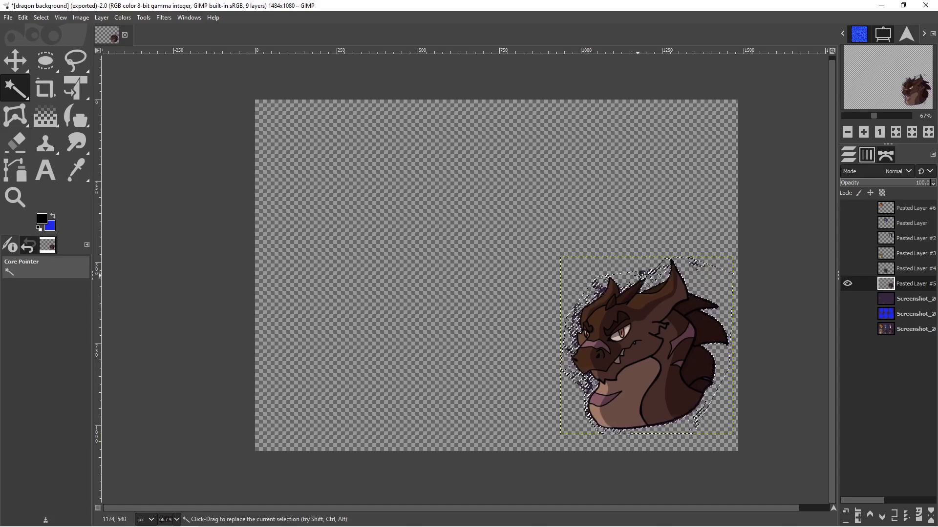
pyautogui.hotkey('ctrl', 'shift', 'a')
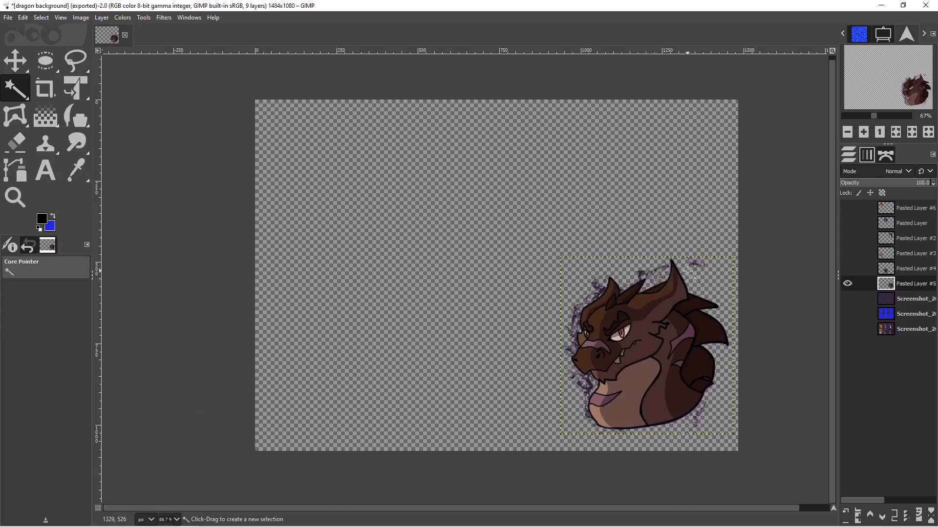
# Outline the leftover purple specks along the brown dragon's horns, snout and front of the neck with Free Select, delete them and deselect.
pyautogui.click(75, 59)
pyautogui.click(712, 256)
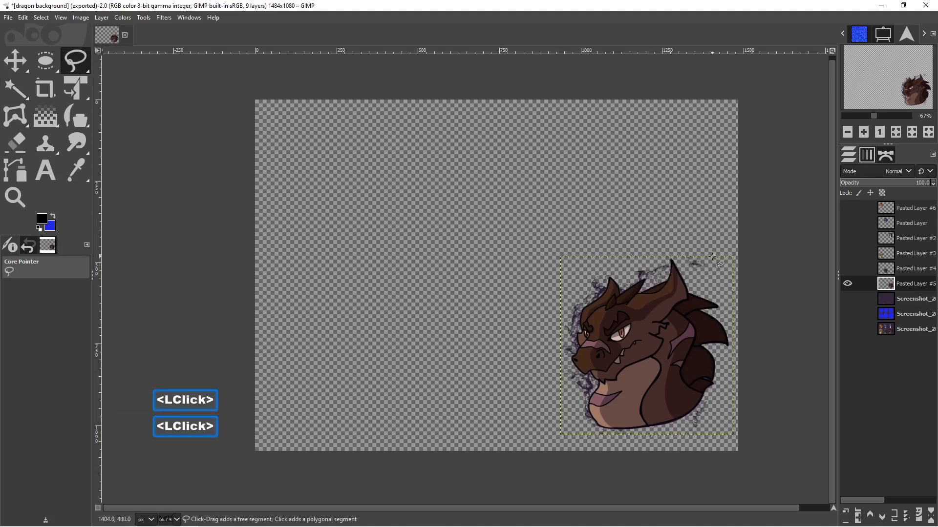
pyautogui.click(694, 275)
pyautogui.click(672, 258)
pyautogui.moveTo(665, 258); pyautogui.dragTo(666, 268)
pyautogui.click(652, 279)
pyautogui.click(645, 277)
pyautogui.click(632, 281)
pyautogui.click(620, 278)
pyautogui.click(608, 274)
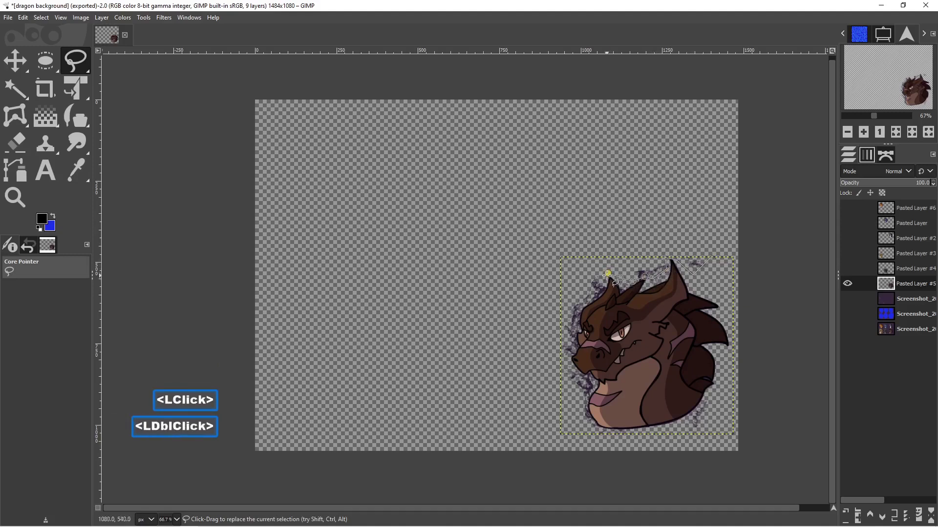
pyautogui.click(605, 287)
pyautogui.click(600, 293)
pyautogui.click(585, 305)
pyautogui.click(577, 318)
pyautogui.click(575, 329)
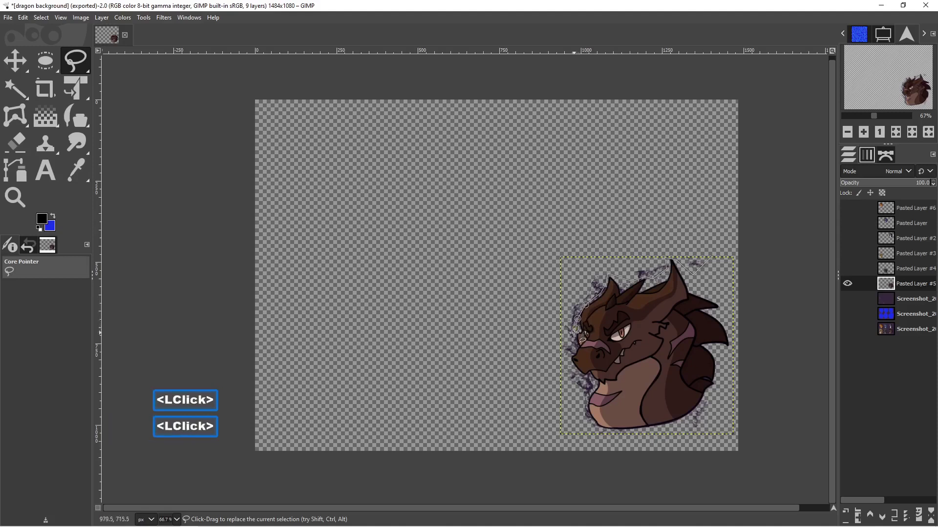
pyautogui.click(574, 339)
pyautogui.click(572, 349)
pyautogui.click(565, 359)
pyautogui.click(572, 374)
pyautogui.click(585, 380)
pyautogui.click(592, 382)
pyautogui.click(590, 392)
pyautogui.click(585, 408)
pyautogui.click(590, 424)
pyautogui.moveTo(537, 414); pyautogui.dragTo(545, 255)
pyautogui.click(547, 246)
pyautogui.click(675, 250)
pyautogui.click(713, 248)
pyautogui.click(710, 259)
pyautogui.press('Return')
pyautogui.press('Delete')
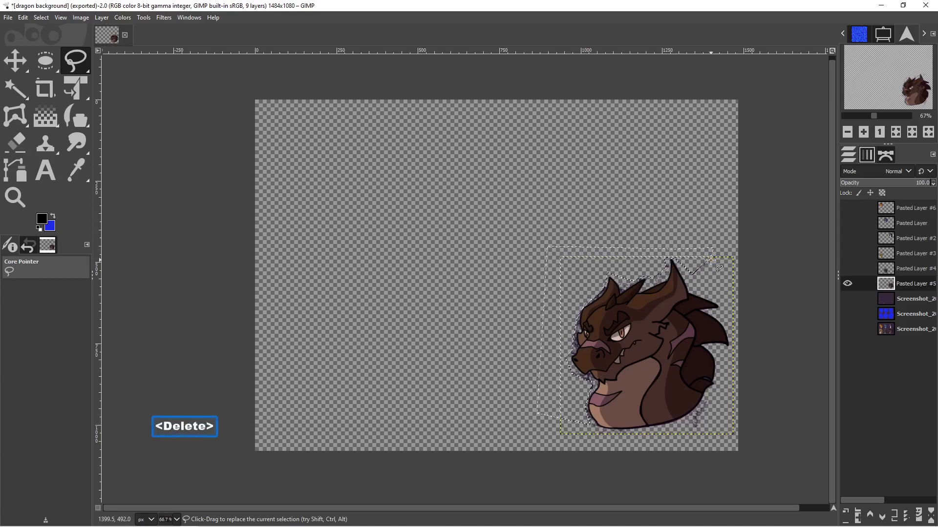
pyautogui.hotkey('ctrl', 'shift', 'a')
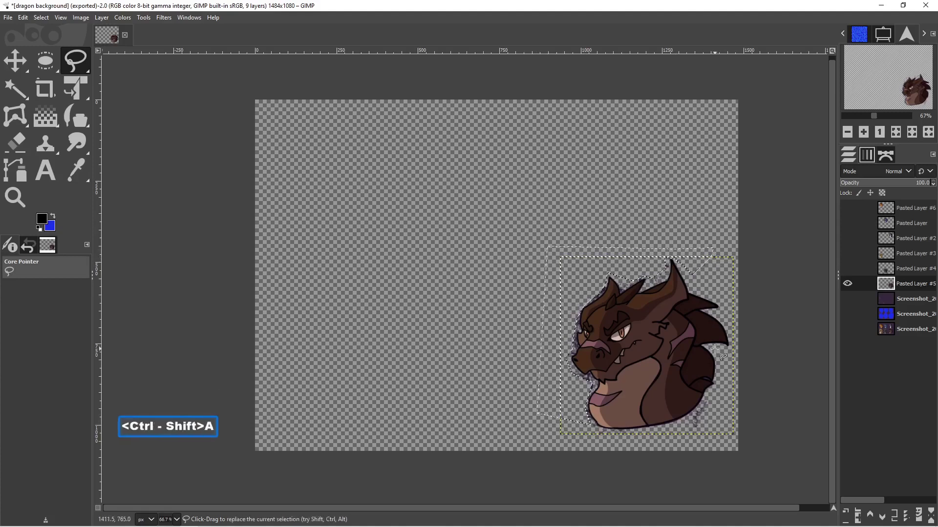
pyautogui.hotkey('ctrl', 'shift', 'a')
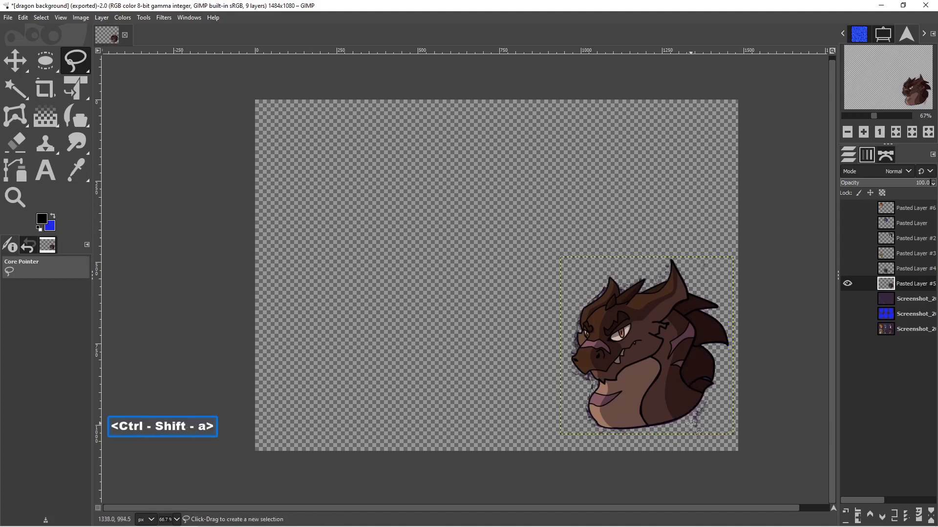
# Outline the leftover purple specks beside the base of the brown dragon's neck, on its back side, with Free Select, delete them and deselect.
pyautogui.click(718, 414)
pyautogui.click(689, 438)
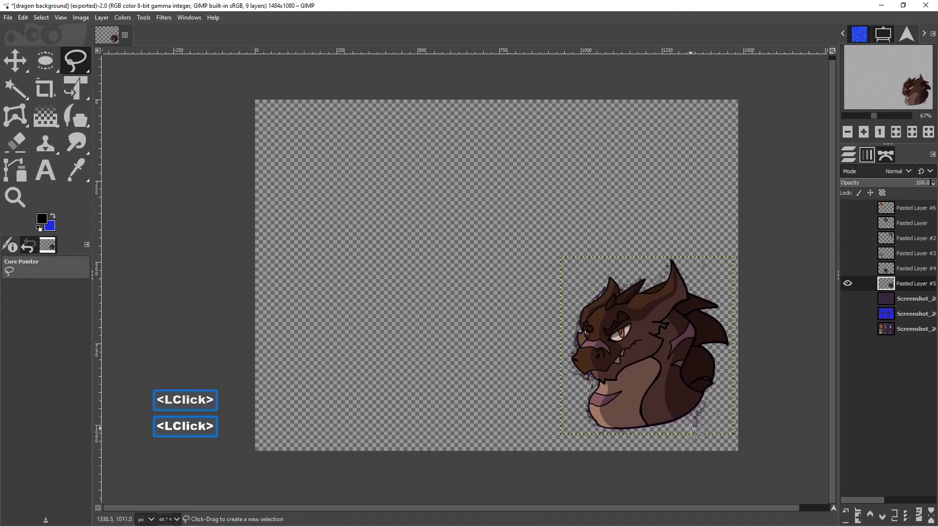
pyautogui.click(698, 410)
pyautogui.doubleClick(718, 412)
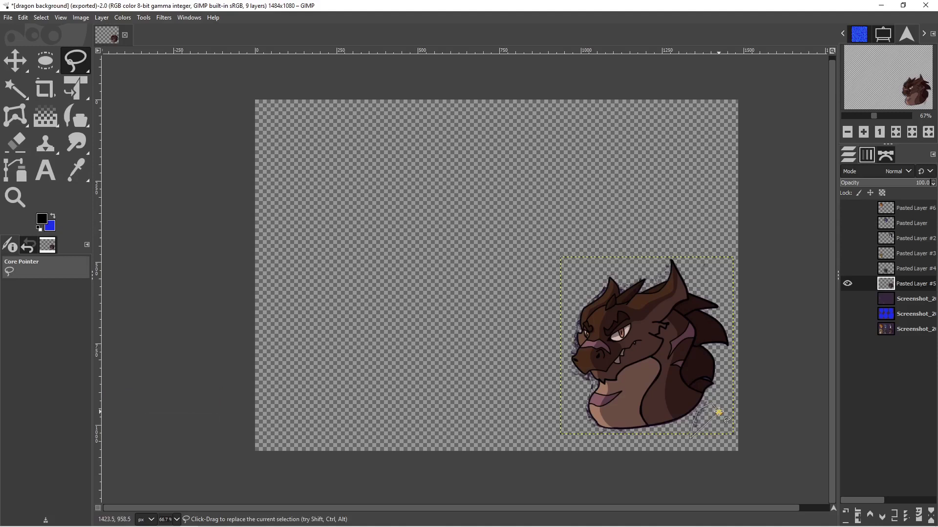
pyautogui.click(719, 413)
pyautogui.press('Delete')
pyautogui.hotkey('ctrl', 'shift', 'a')
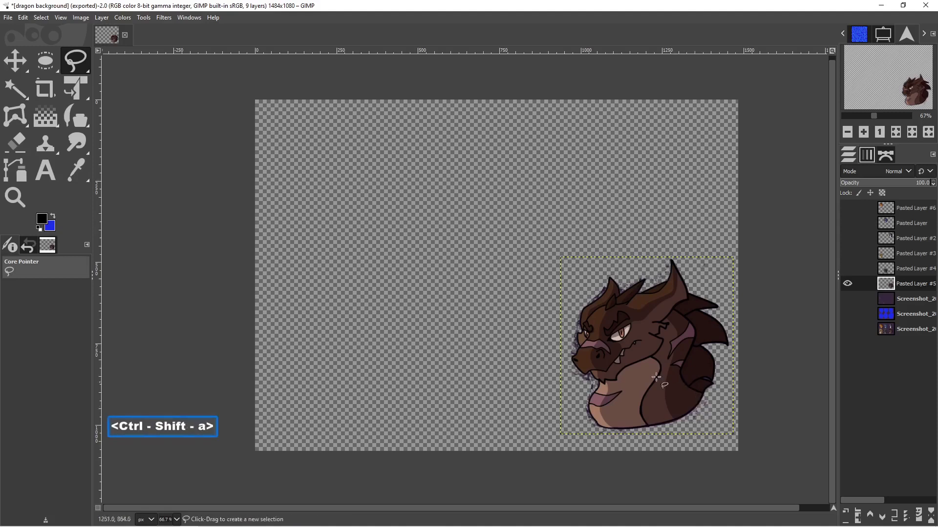
# Outline the remaining purple specks under the brown dragon's chin and along its chest with Free Select, delete them and clear the selection.
pyautogui.click(567, 364)
pyautogui.click(576, 373)
pyautogui.click(584, 379)
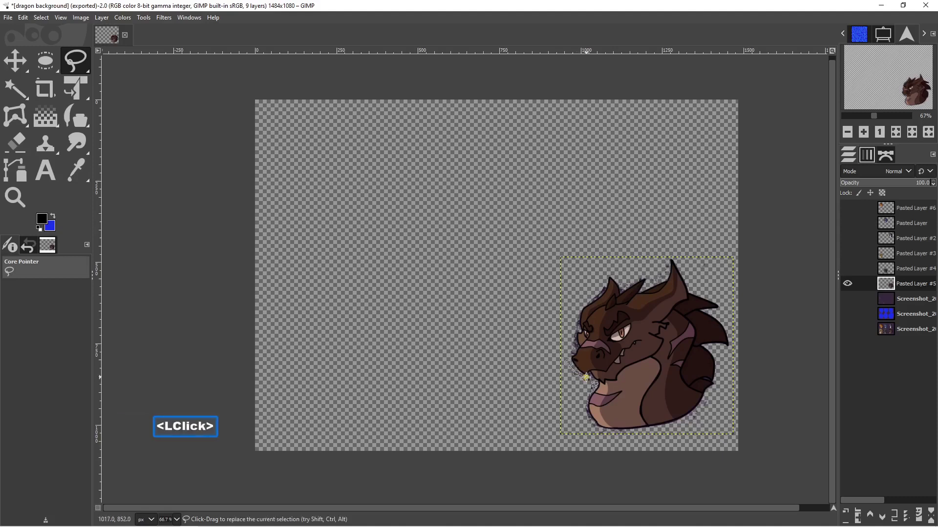
pyautogui.click(593, 384)
pyautogui.click(596, 385)
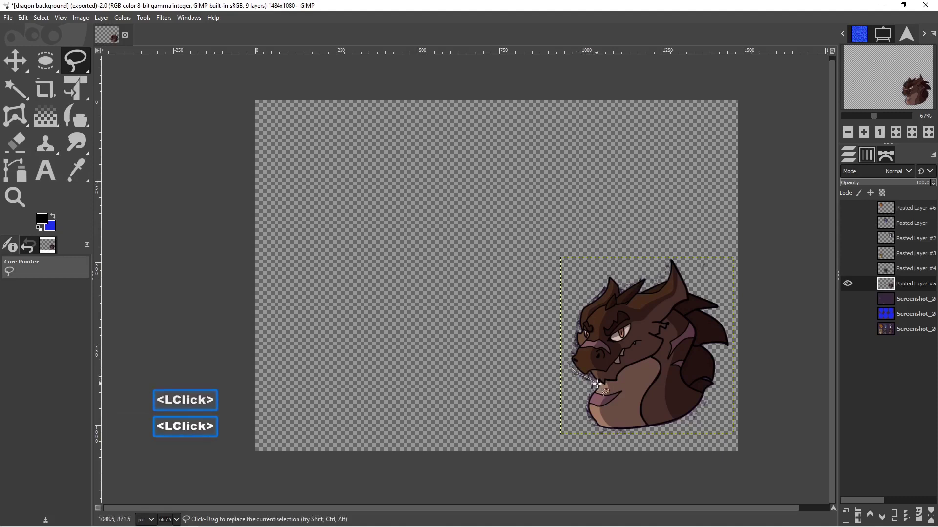
pyautogui.click(592, 395)
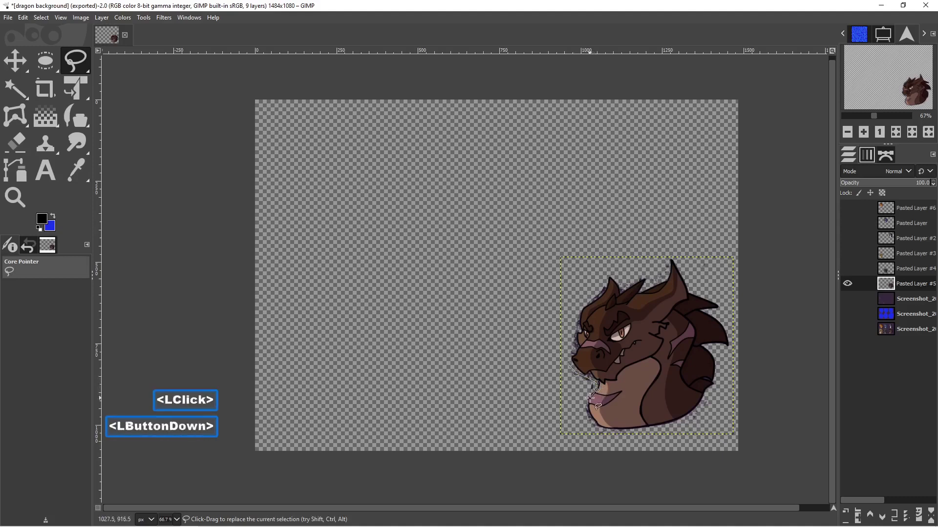
pyautogui.click(586, 406)
pyautogui.click(590, 421)
pyautogui.click(572, 423)
pyautogui.click(567, 380)
pyautogui.click(567, 364)
pyautogui.press('Return')
pyautogui.press('Delete')
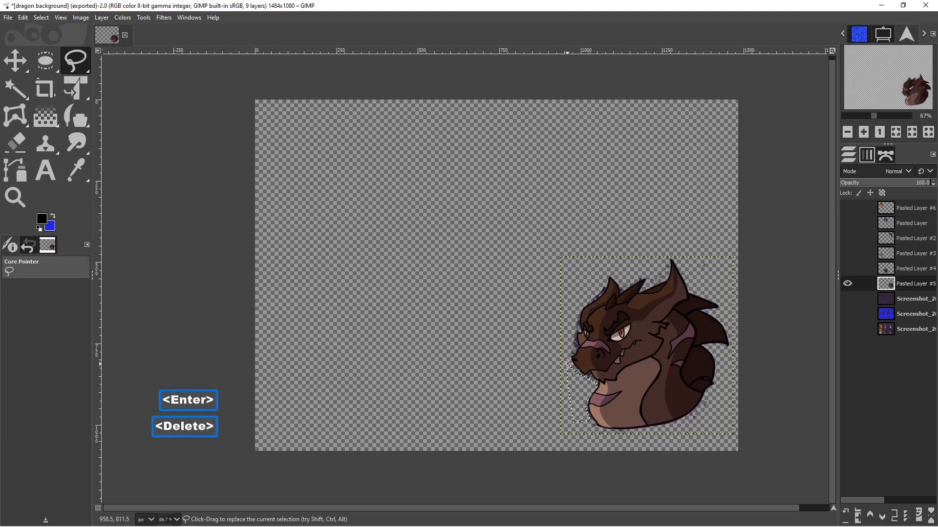
pyautogui.press('ctrl')
pyautogui.hotkey('ctrl', 'shift', 'a')
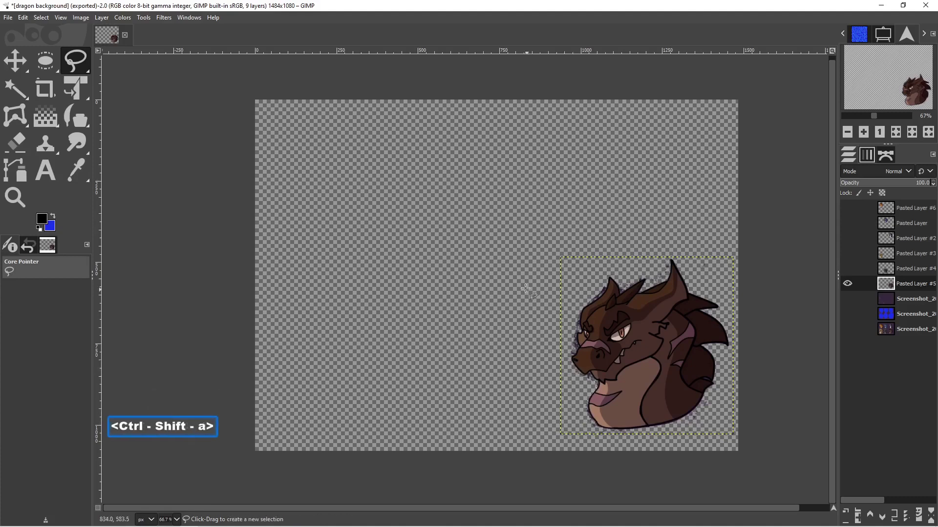
# Show the five hidden dragon layers alongside the brown dragon and create a new layer from everything visible.
pyautogui.click(846, 209)
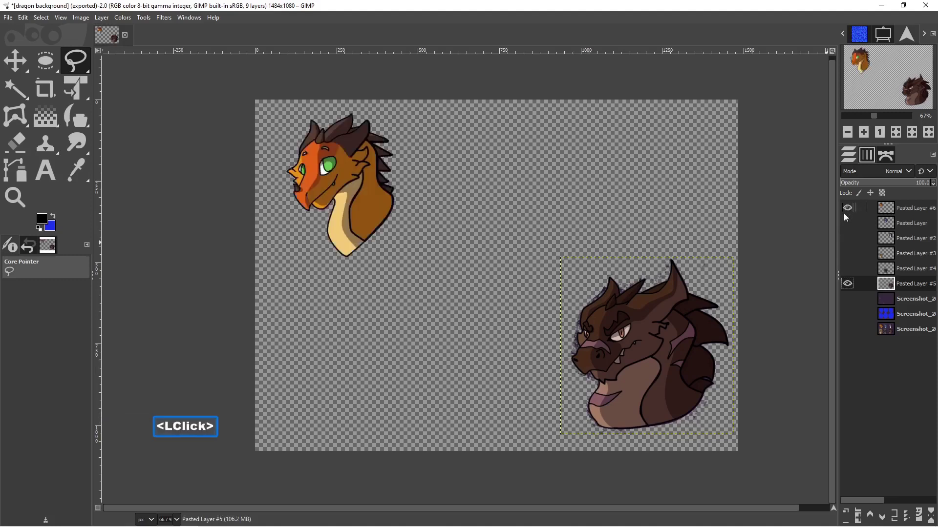
pyautogui.click(843, 223)
pyautogui.click(843, 239)
pyautogui.click(846, 253)
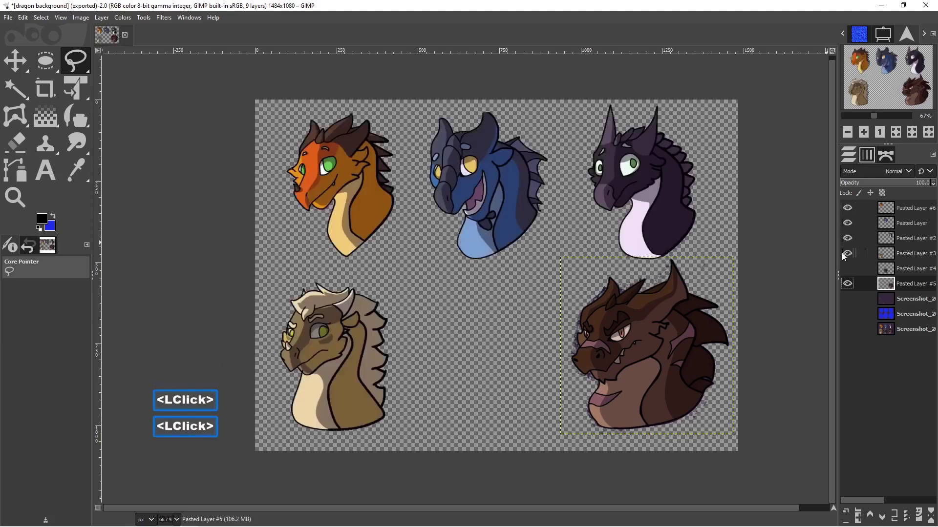
pyautogui.click(847, 269)
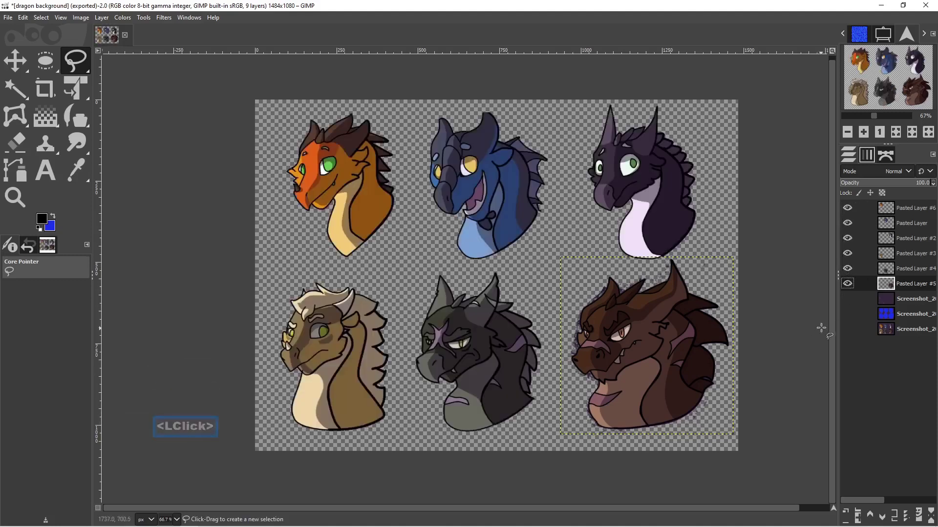
pyautogui.click(109, 18)
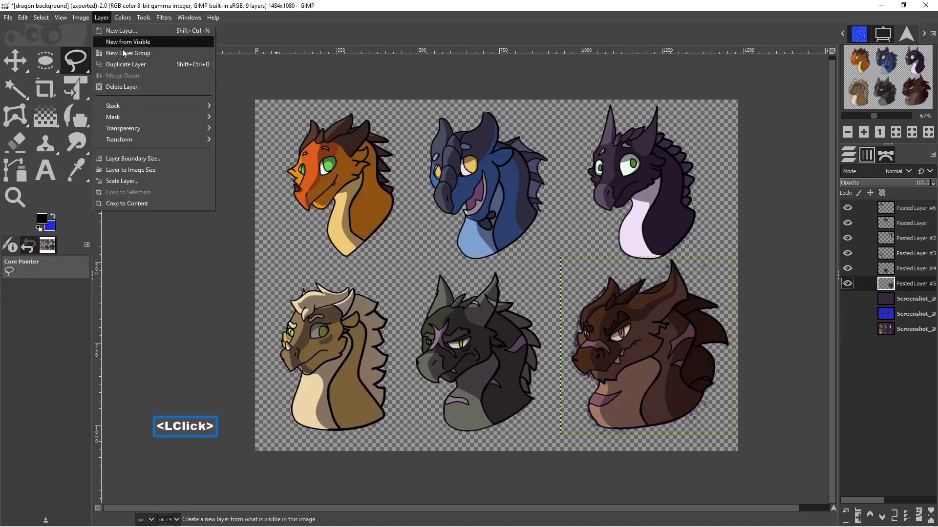
pyautogui.click(165, 45)
# Hide all six individual dragon layers so only the combined Visible layer shows, and make that layer active.
pyautogui.click(846, 268)
pyautogui.click(847, 253)
pyautogui.click(847, 238)
pyautogui.click(847, 223)
pyautogui.click(847, 208)
pyautogui.click(848, 298)
pyautogui.click(913, 284)
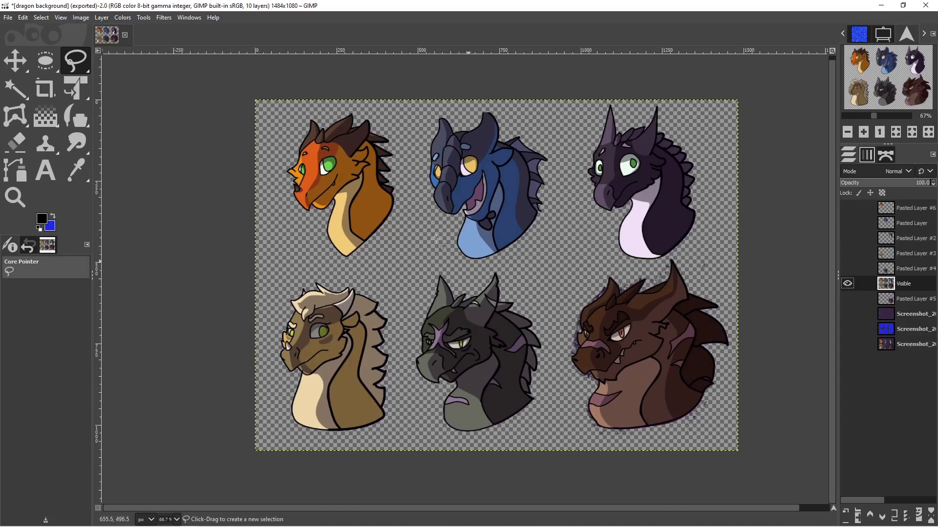
# Export the combined dragons as a PNG image named all dragons.png in the animated 2d art folder, keeping the default PNG options.
pyautogui.click(9, 17)
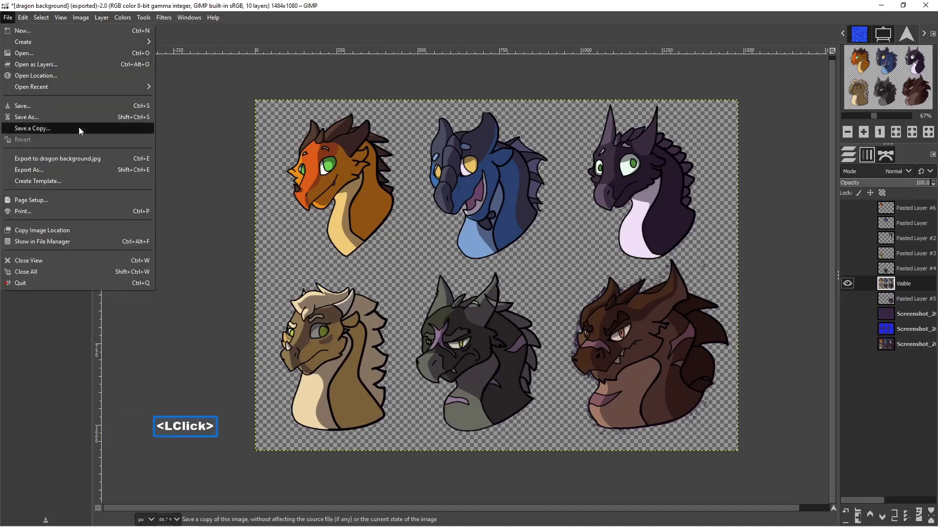
pyautogui.click(65, 170)
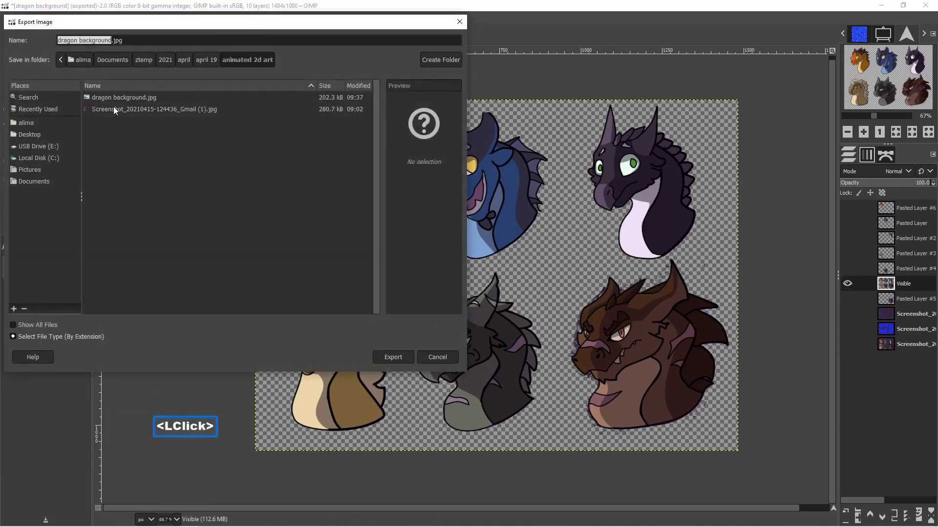
pyautogui.write('all dragons')
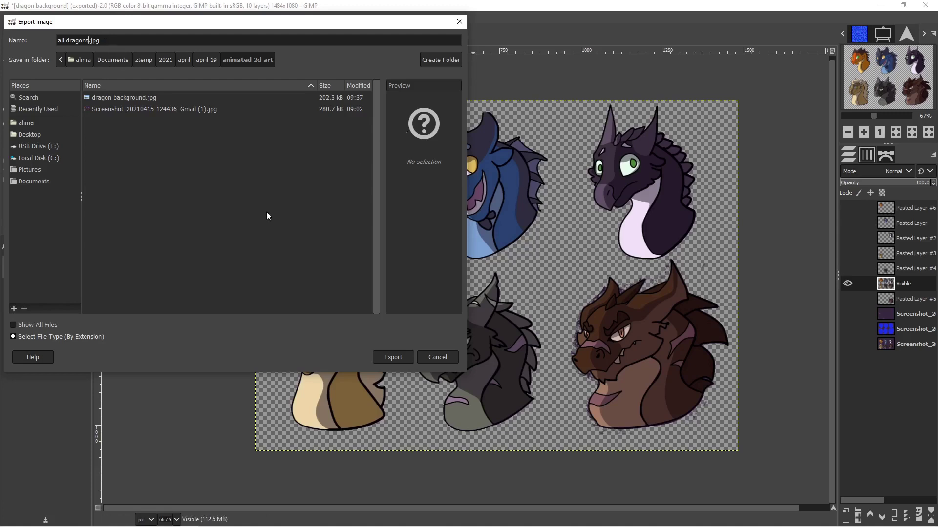
pyautogui.click(48, 335)
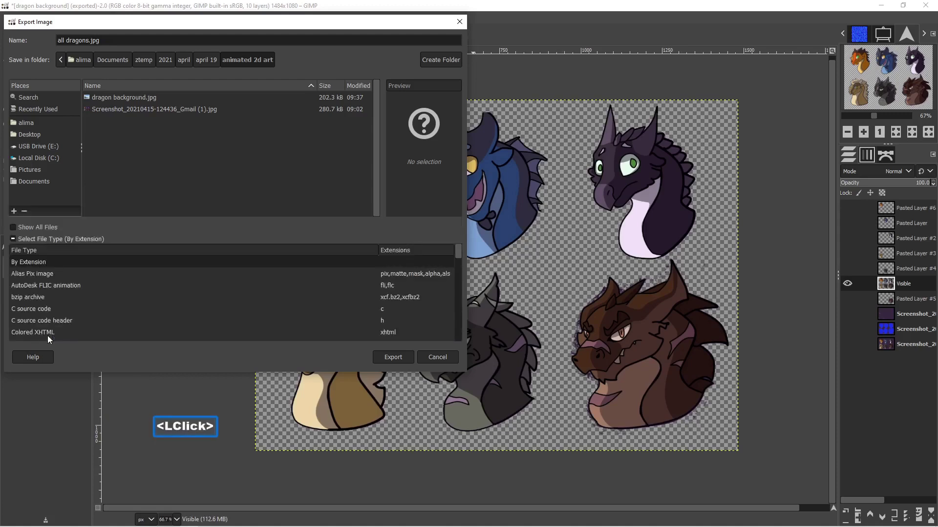
pyautogui.scroll(-3, 230, 322)
pyautogui.scroll(-6, 234, 318)
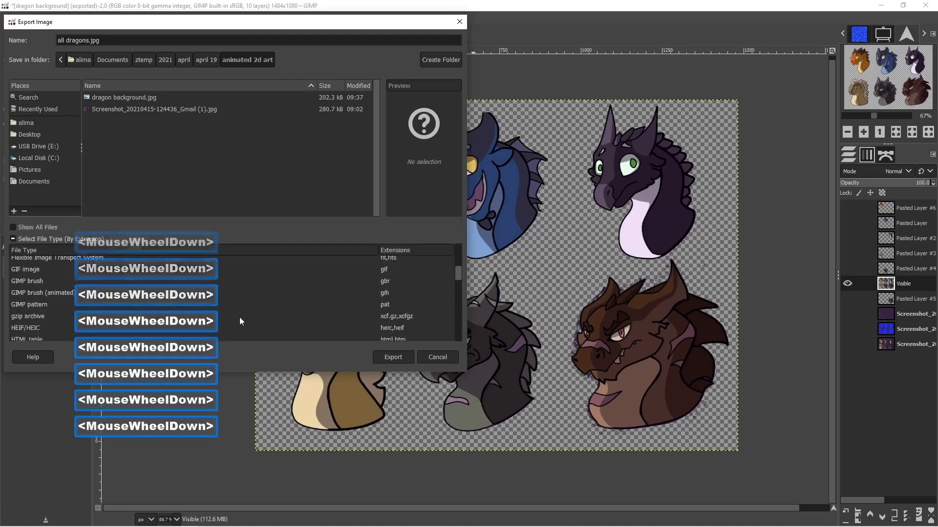
pyautogui.scroll(-3, 247, 313)
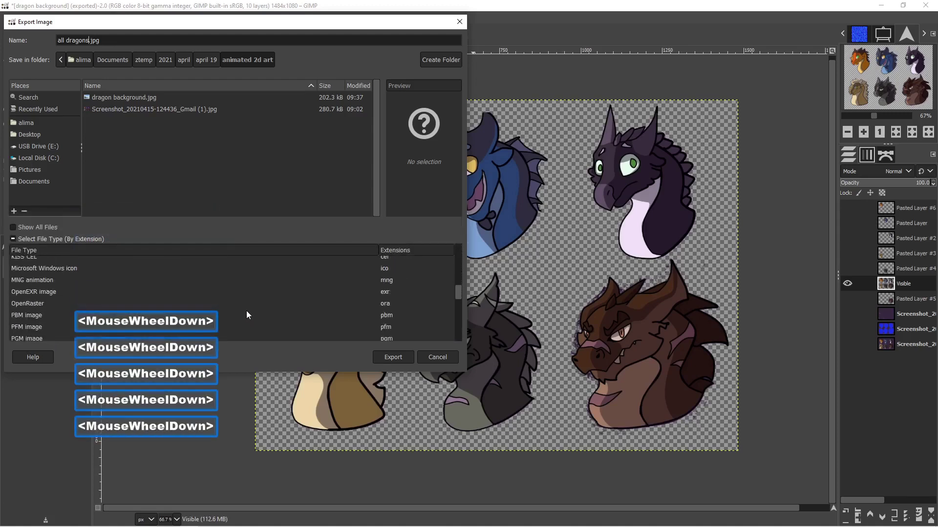
pyautogui.click(396, 332)
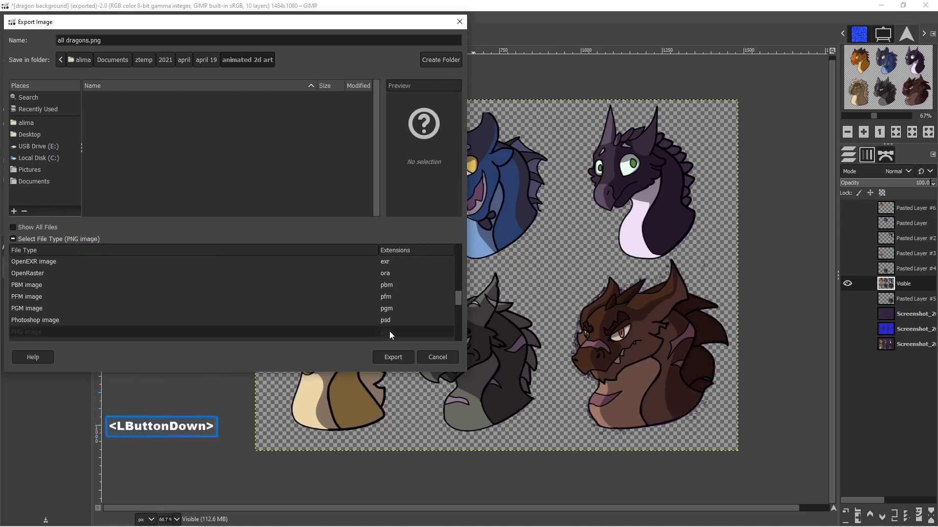
pyautogui.click(399, 359)
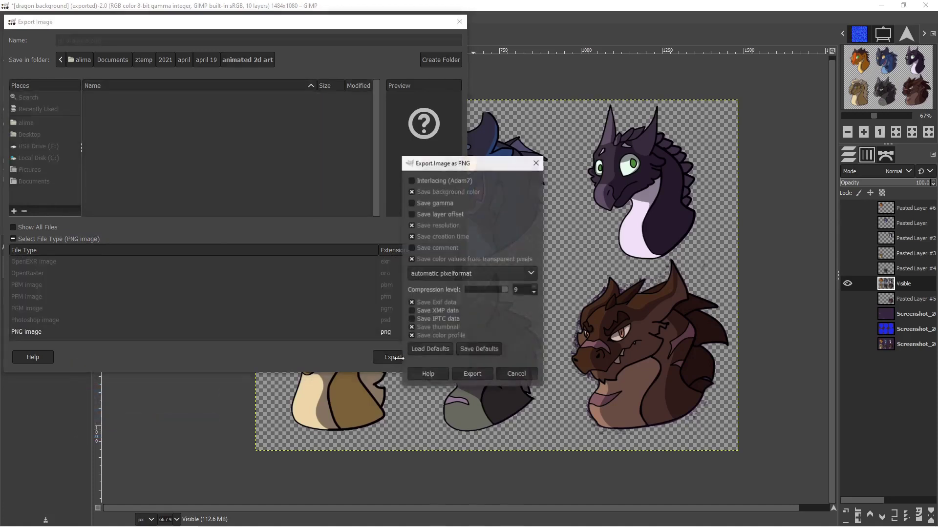
pyautogui.click(472, 374)
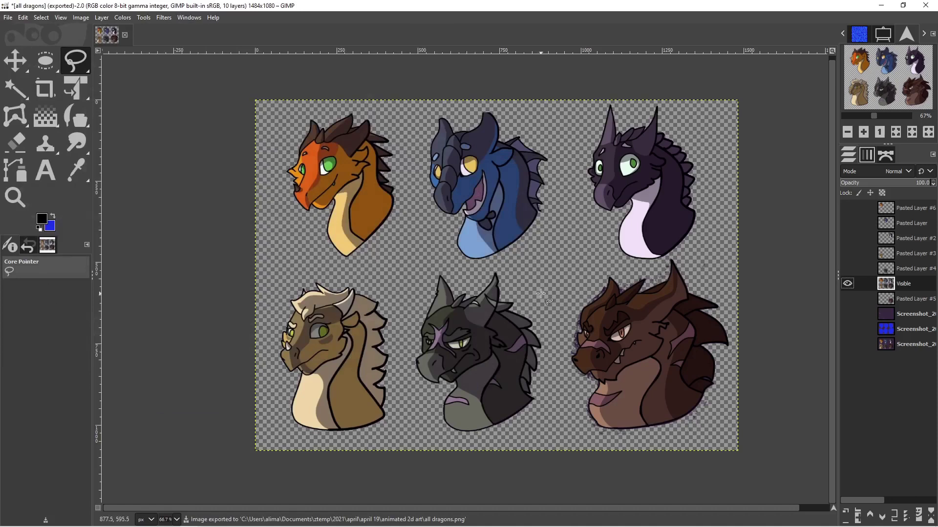
# Hide the combined Visible layer and show all six individual dragon layers.
pyautogui.click(847, 283)
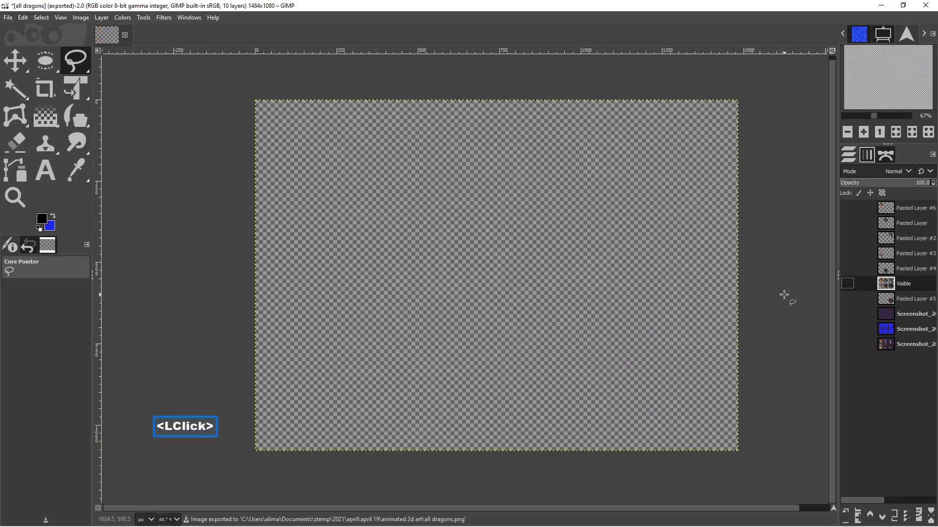
pyautogui.click(851, 209)
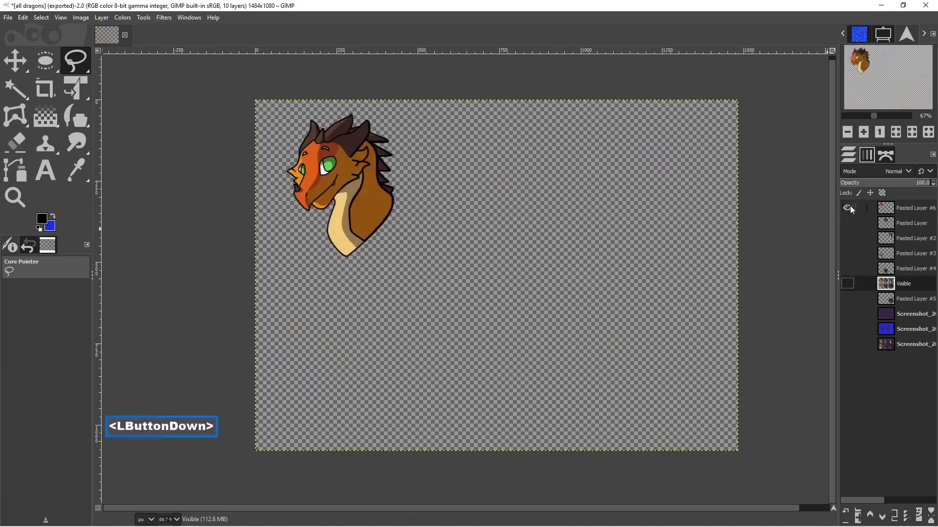
pyautogui.click(849, 223)
pyautogui.click(849, 238)
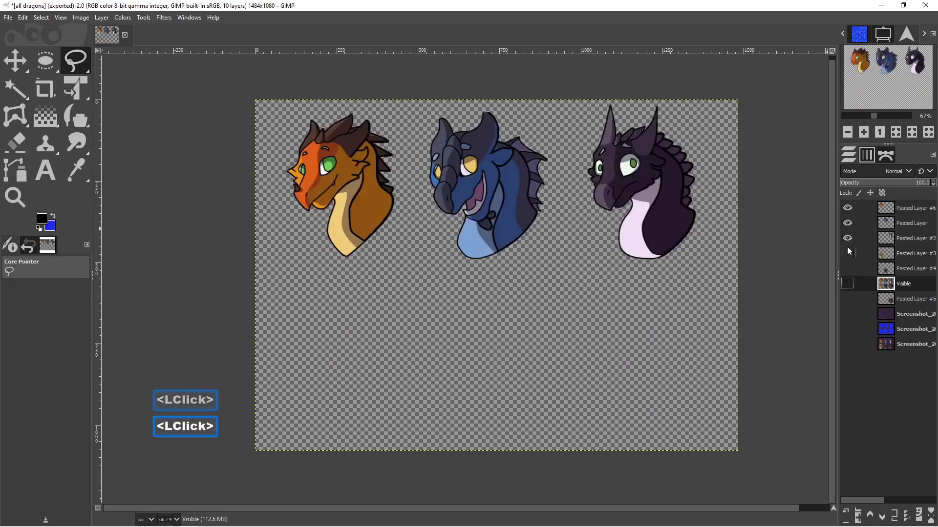
pyautogui.click(848, 253)
pyautogui.click(851, 268)
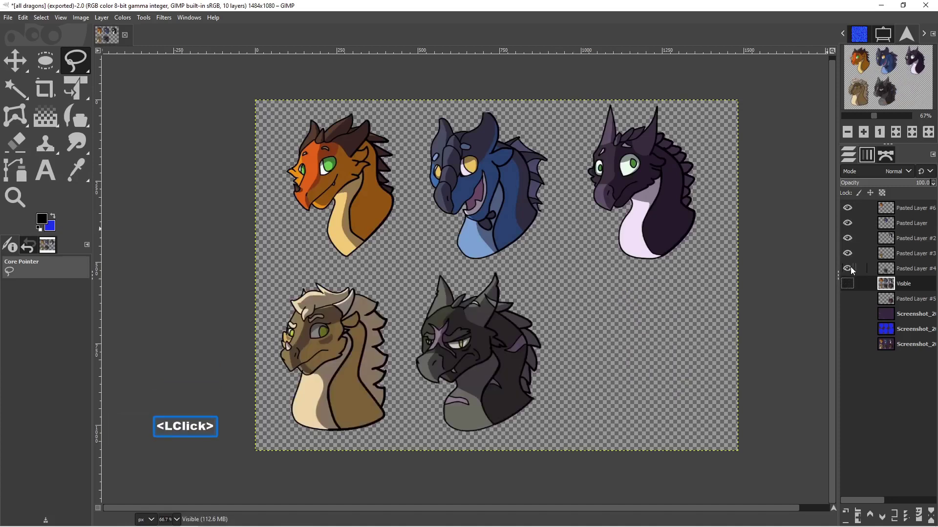
pyautogui.click(849, 299)
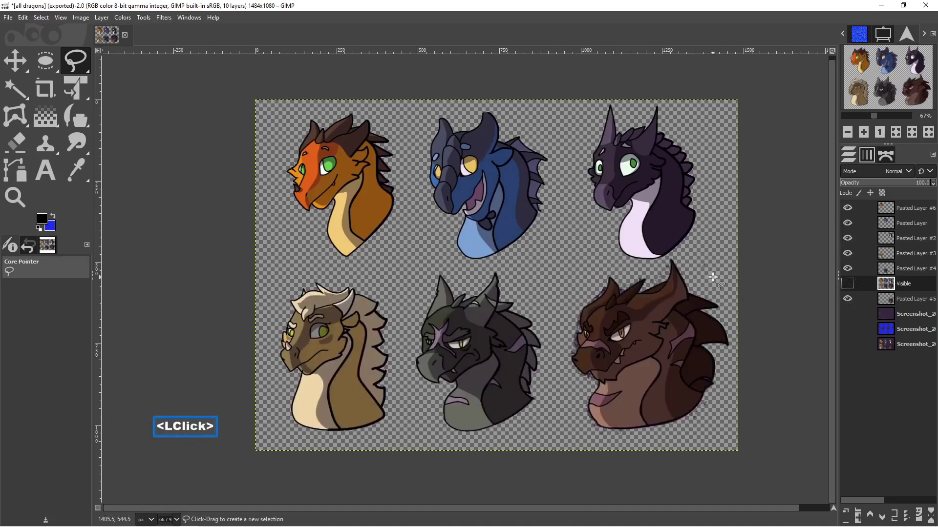
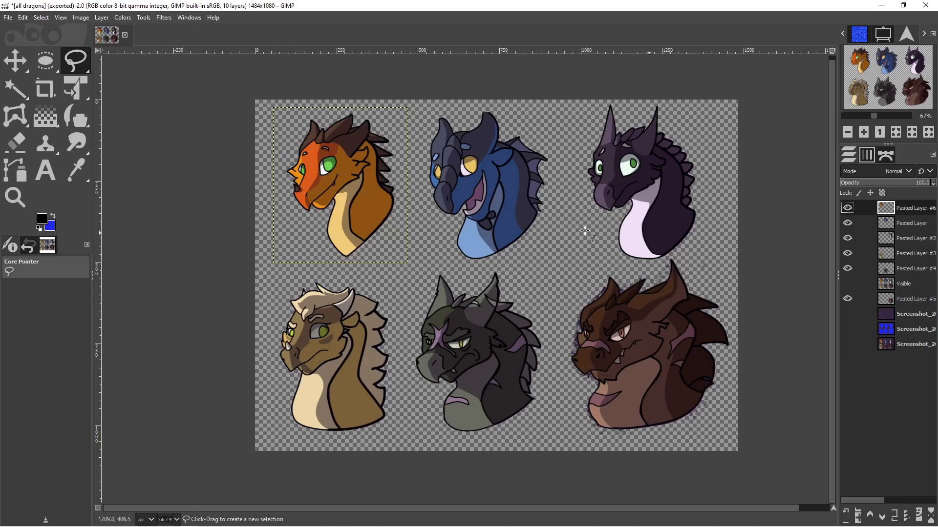
# Hide every dragon layer except the orange dragon on Pasted Layer #6.
pyautogui.click(848, 223)
pyautogui.click(848, 238)
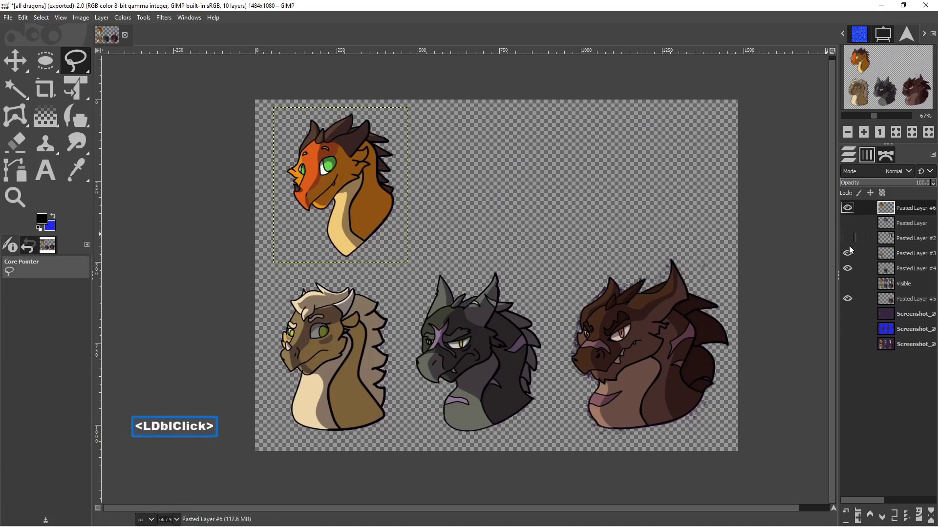
pyautogui.click(847, 254)
pyautogui.click(848, 269)
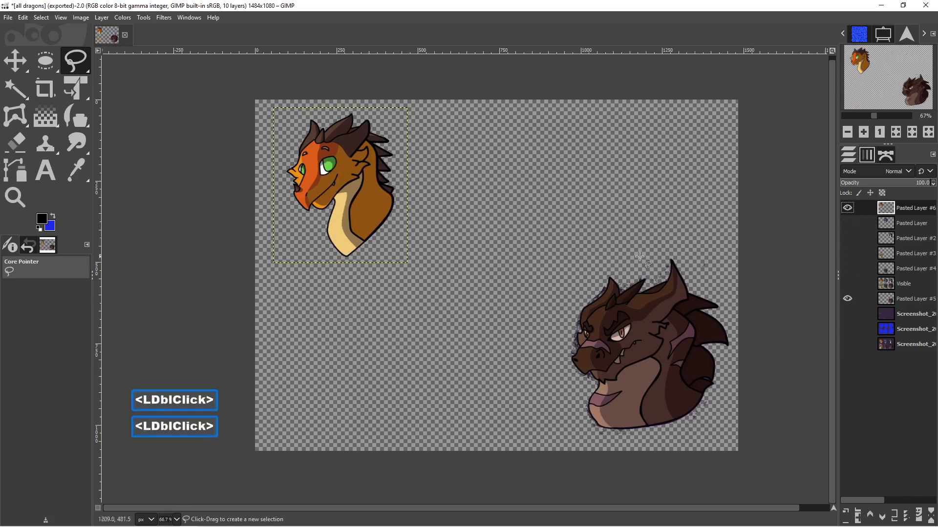
pyautogui.click(848, 298)
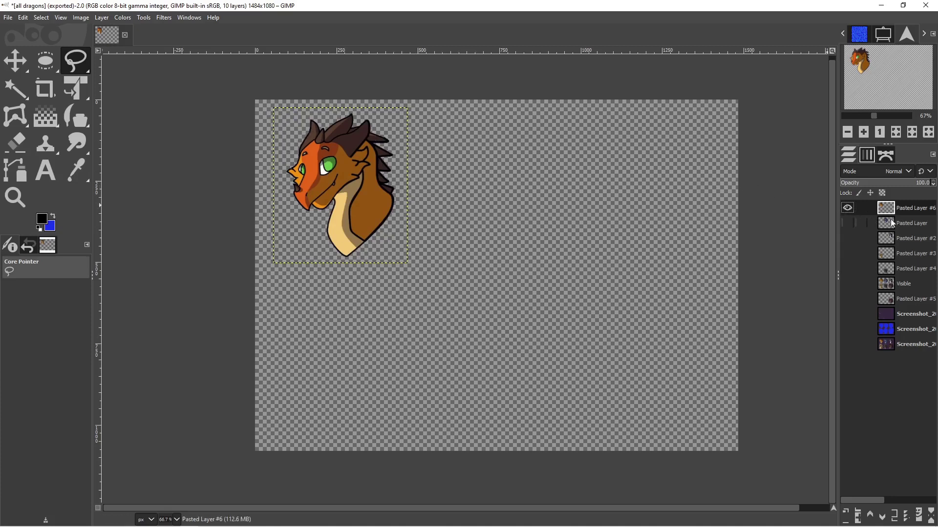
# Show the other five dragon layers again alongside the orange dragon.
pyautogui.click(846, 222)
pyautogui.click(848, 238)
pyautogui.click(849, 253)
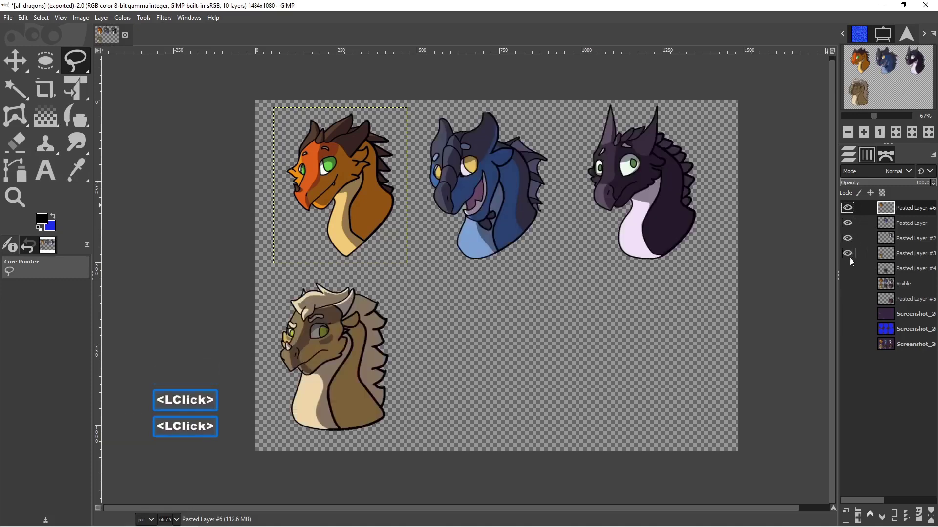
pyautogui.click(847, 268)
pyautogui.click(847, 298)
# Copy the orange dragon's layer, Pasted Layer #6, and paste it as a new image.
pyautogui.click(904, 209)
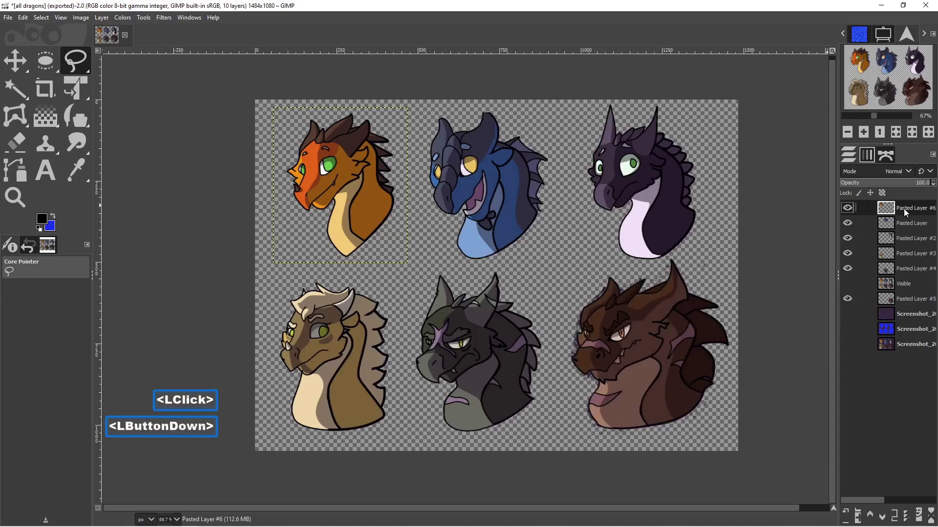
pyautogui.click(22, 17)
pyautogui.click(54, 83)
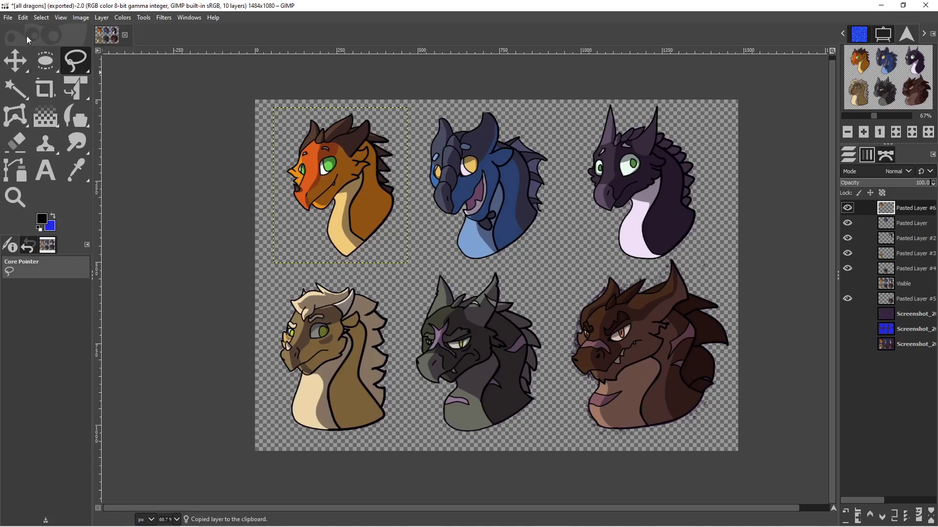
pyautogui.click(22, 19)
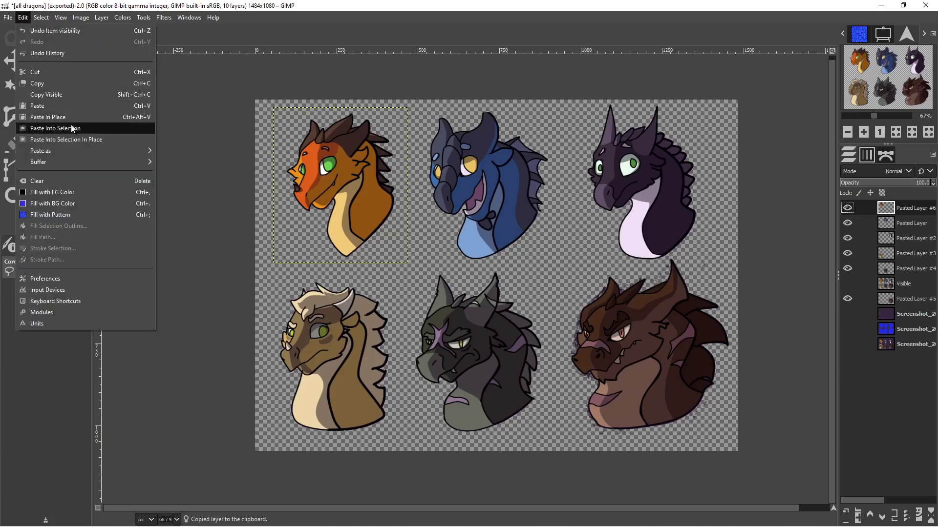
pyautogui.moveTo(72, 149)
pyautogui.click(215, 173)
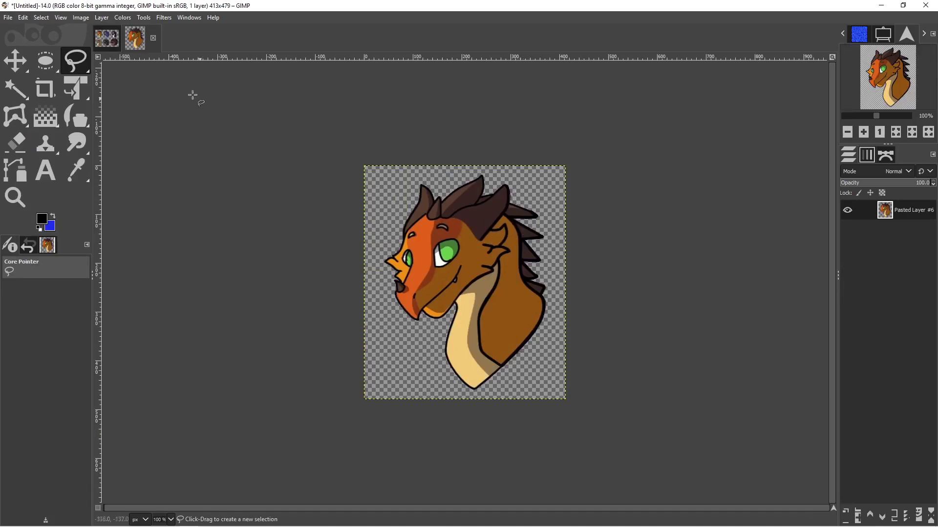
# Export the orange dragon image as 1.png in the animated 2d art folder, keeping the default PNG options.
pyautogui.click(8, 18)
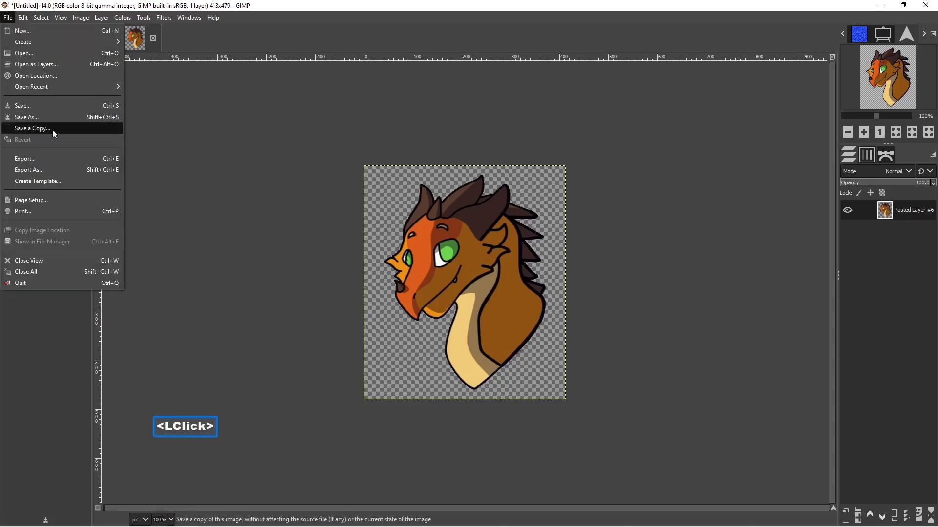
pyautogui.click(60, 168)
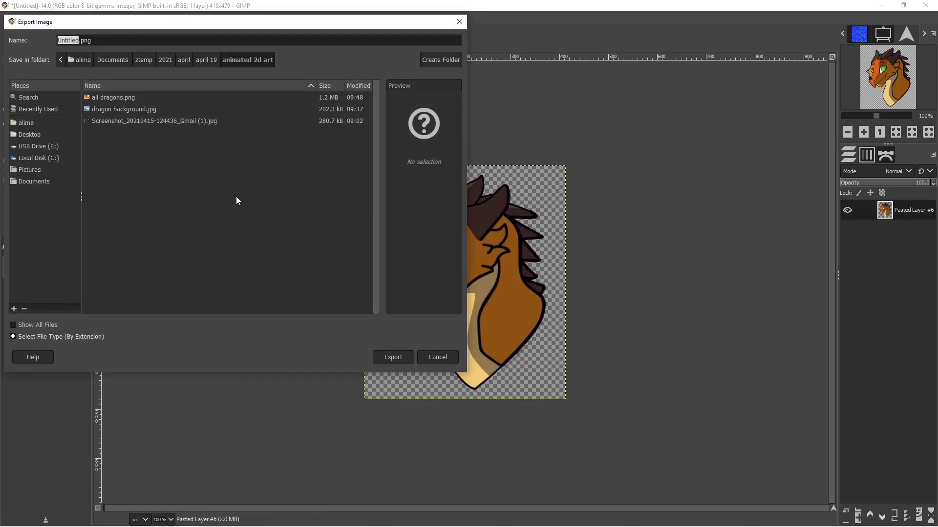
pyautogui.write('1')
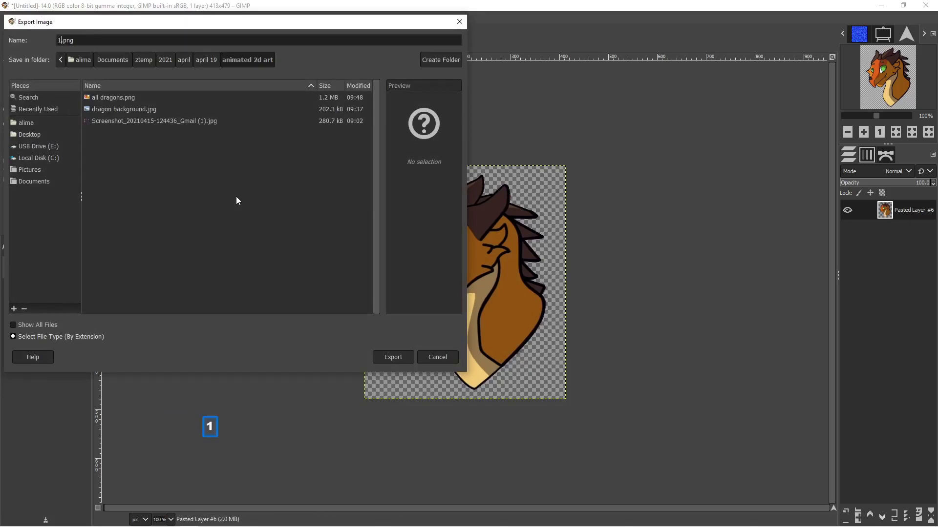
pyautogui.click(408, 357)
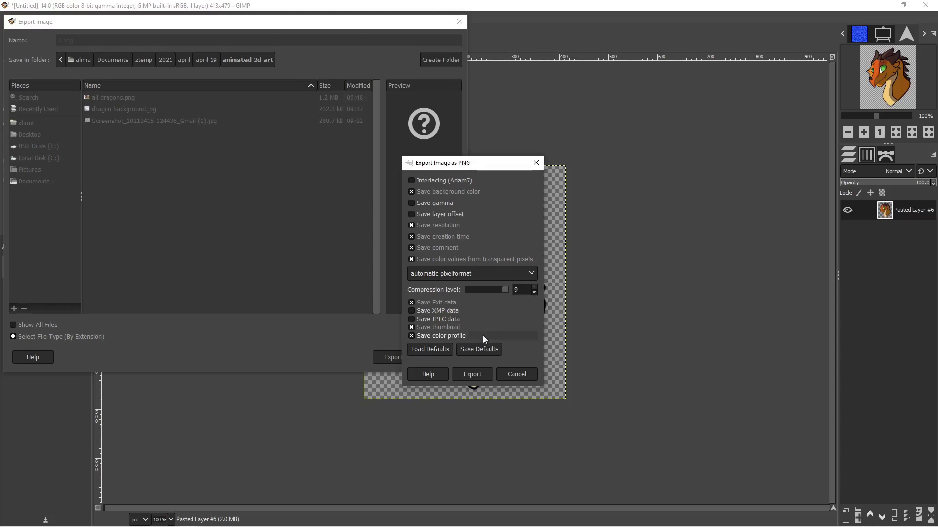
pyautogui.click(481, 373)
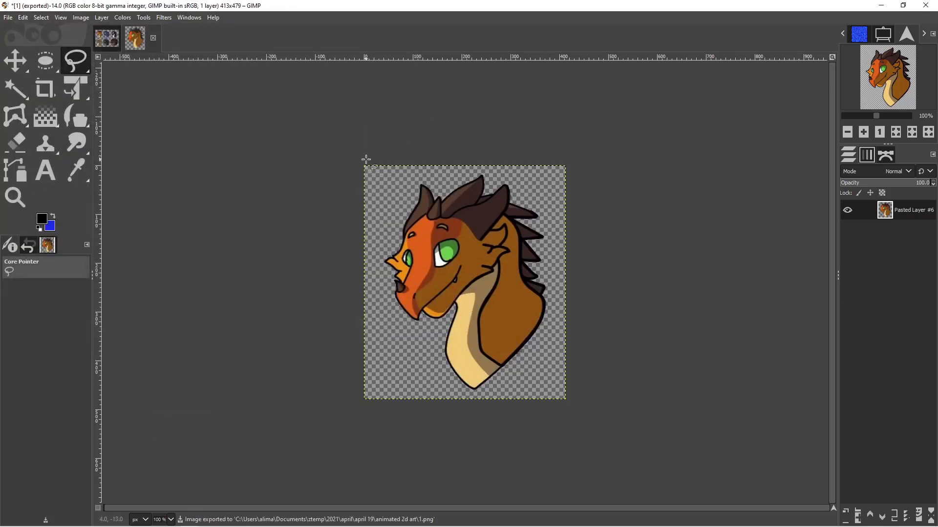
# In the all dragons image, hide every dragon layer except the blue dragon's Pasted Layer and make that layer active.
pyautogui.click(99, 43)
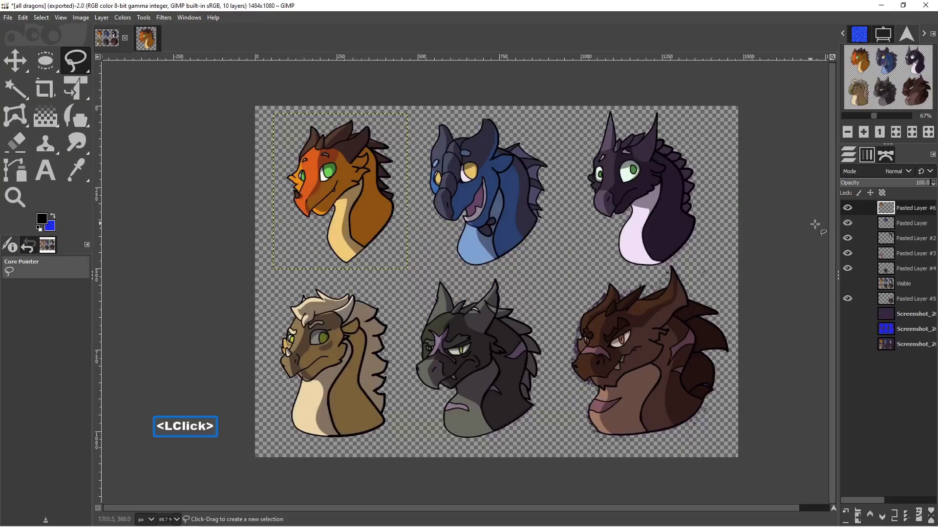
pyautogui.click(848, 209)
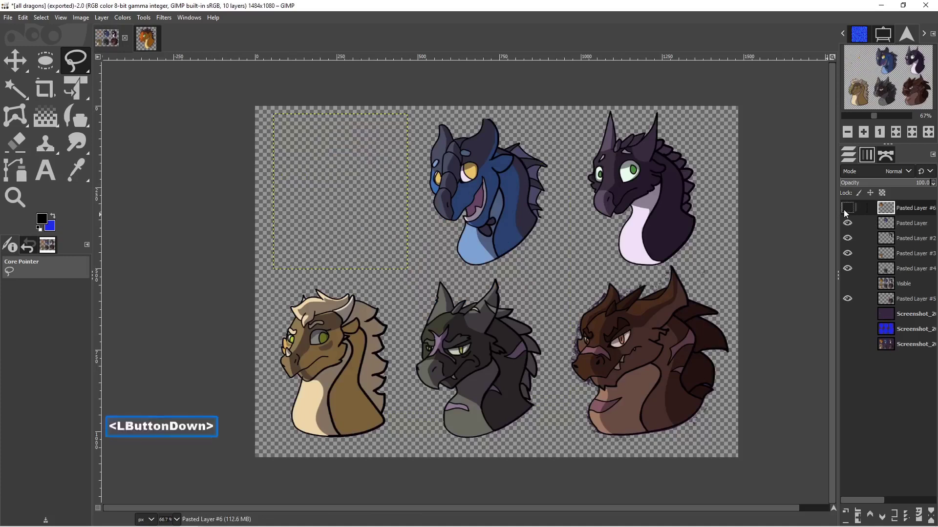
pyautogui.click(847, 239)
pyautogui.click(848, 253)
pyautogui.click(849, 268)
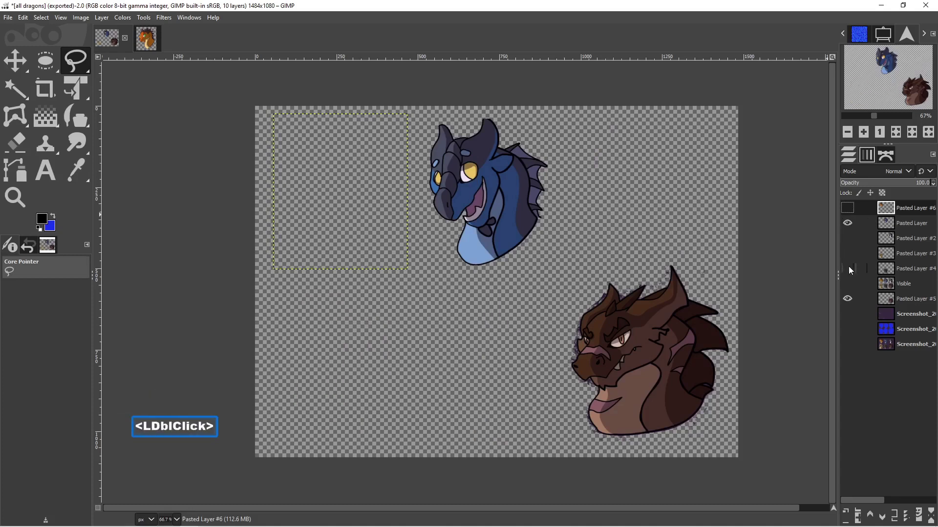
pyautogui.click(848, 298)
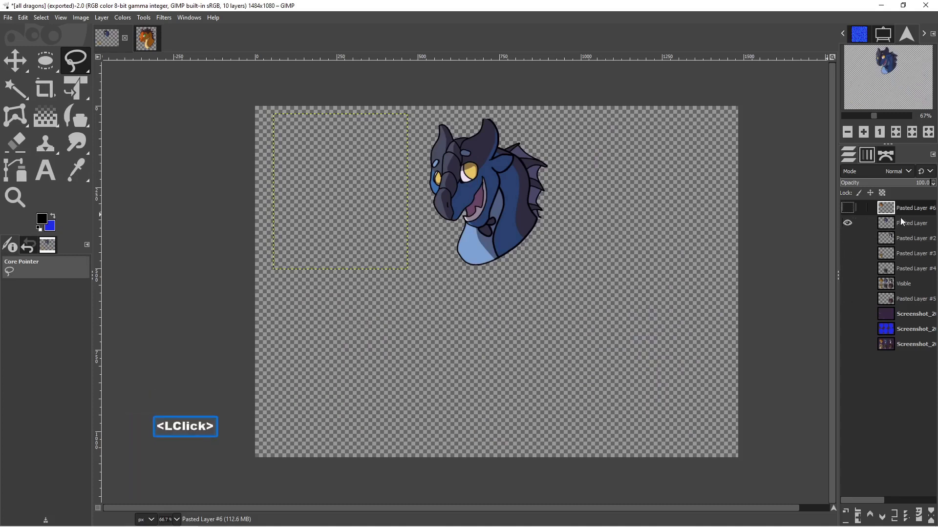
pyautogui.click(907, 227)
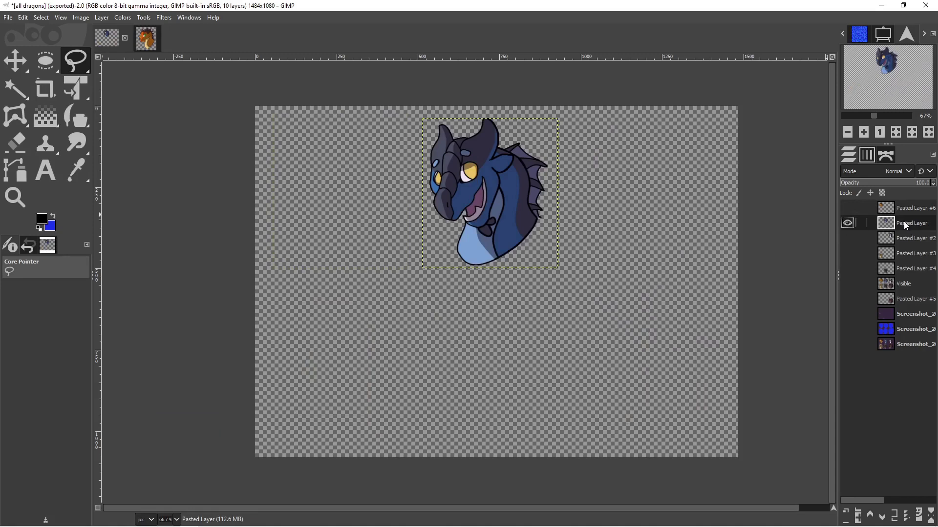
# Hide the blue dragon, show the dark purple dragon on Pasted Layer #2, and make its layer active.
pyautogui.click(847, 224)
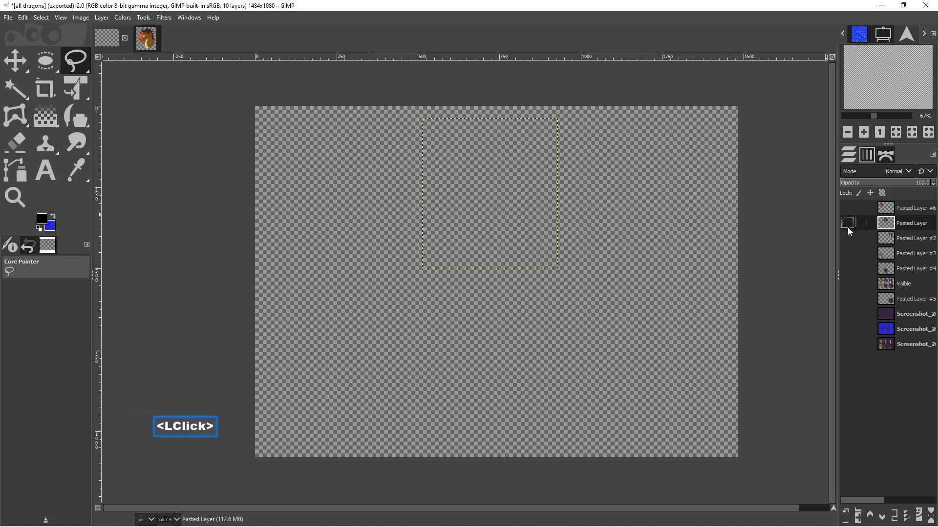
pyautogui.click(847, 239)
pyautogui.click(907, 238)
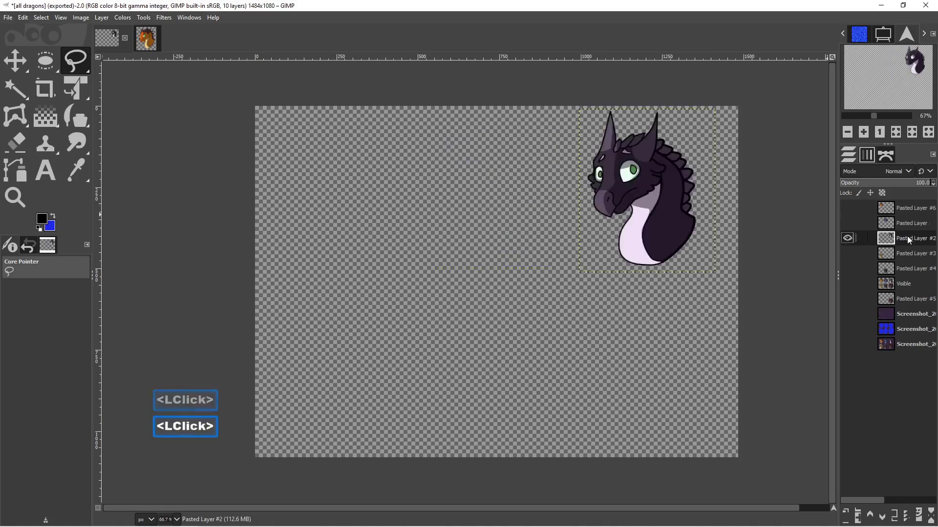
# Copy the dark purple dragon's layer and paste it as a new image.
pyautogui.click(26, 21)
pyautogui.click(49, 82)
pyautogui.click(23, 18)
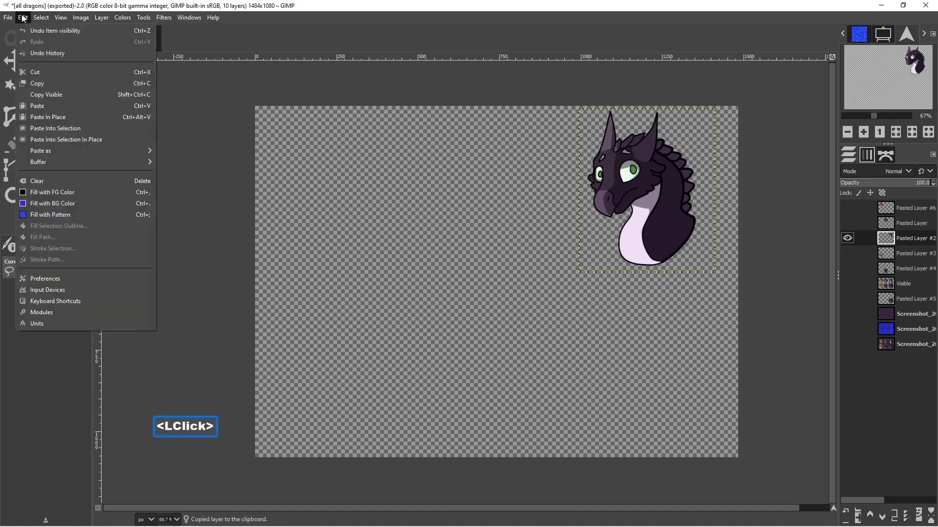
pyautogui.moveTo(69, 149)
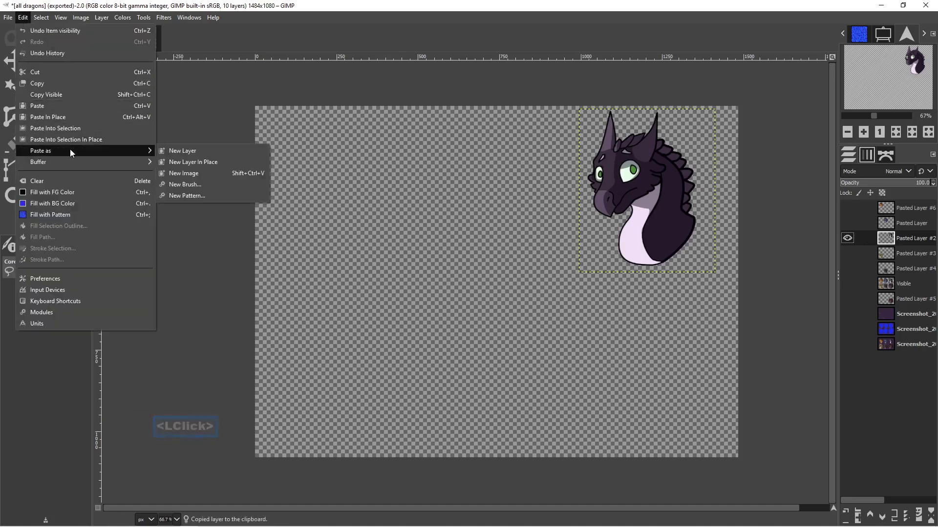
pyautogui.click(213, 174)
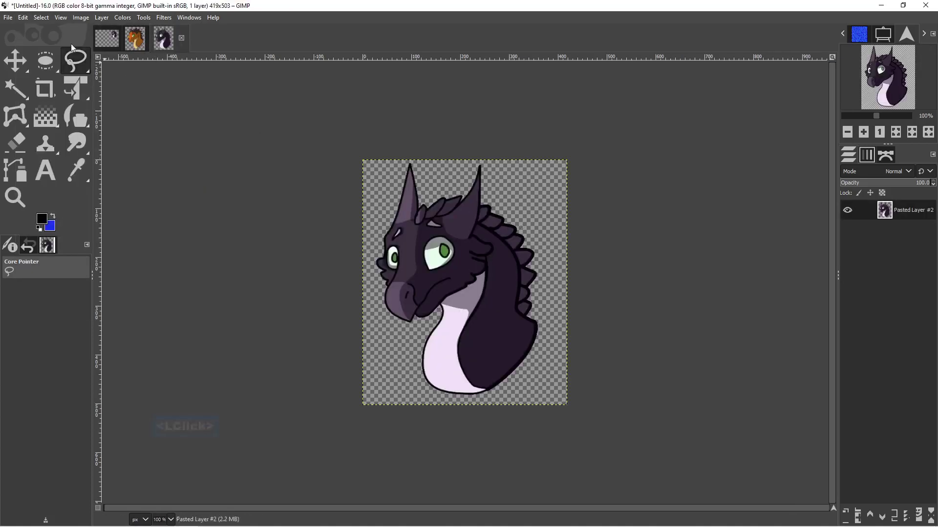
# Export the dark purple dragon image as 3.png in the animated 2d art folder, keeping the default PNG options.
pyautogui.click(8, 17)
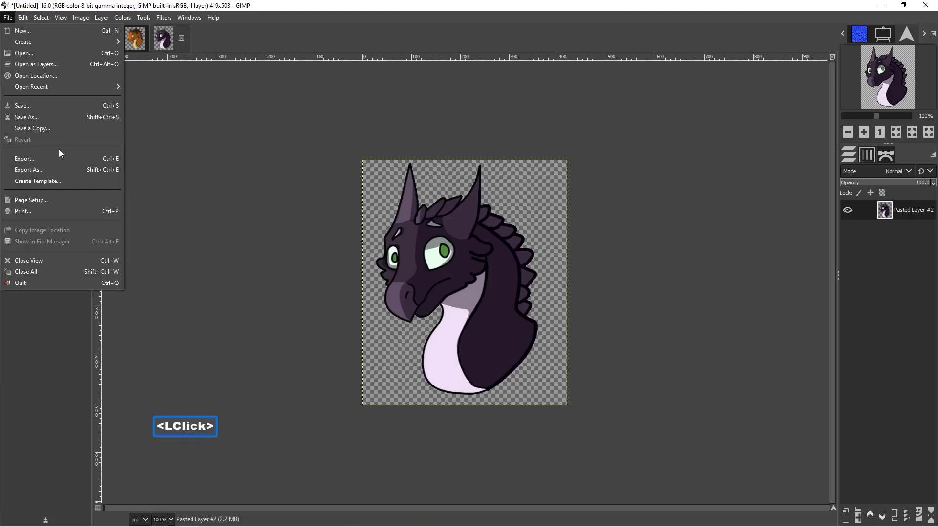
pyautogui.click(64, 168)
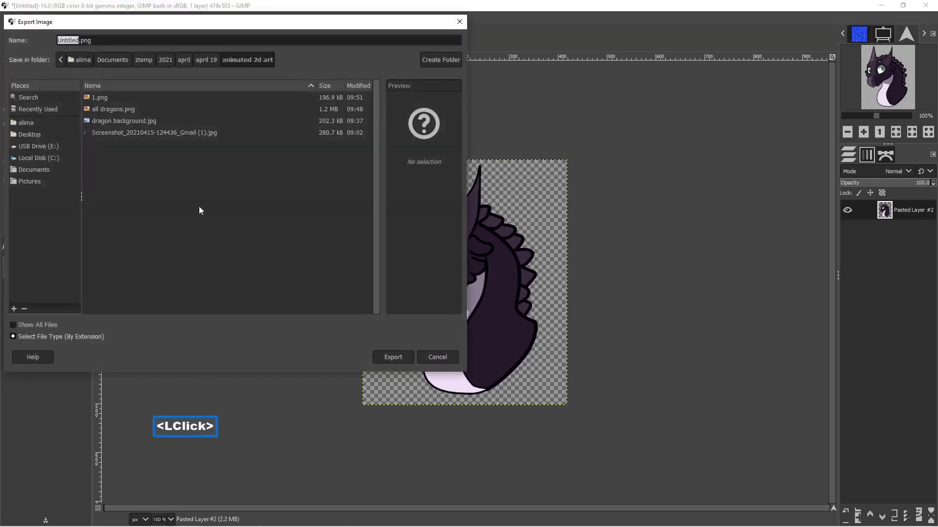
pyautogui.write('3')
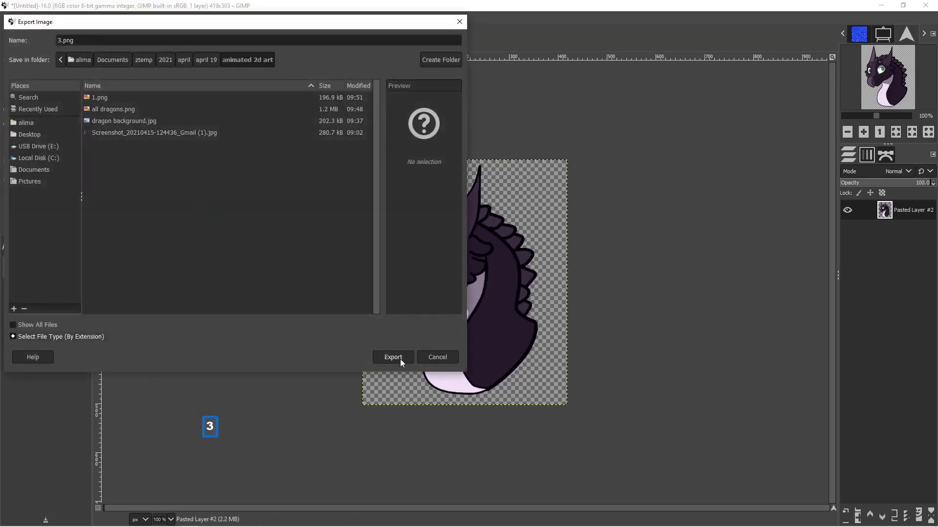
pyautogui.click(403, 355)
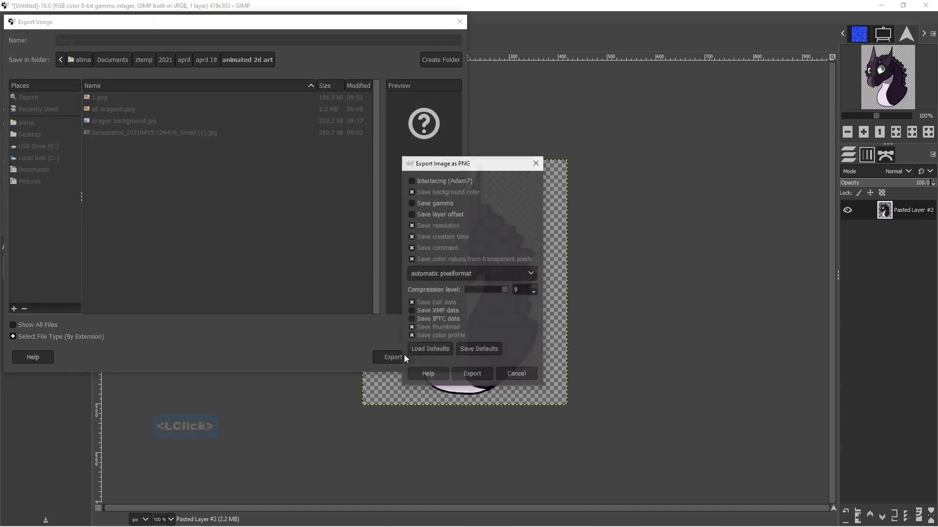
pyautogui.click(483, 373)
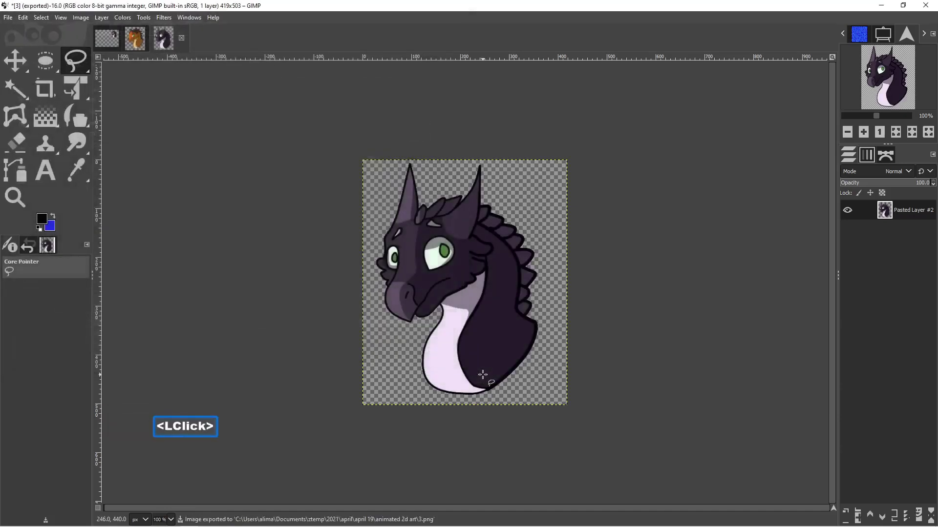
# In the all dragons image, hide the purple dragon, show the tan dragon on Pasted Layer #3, and make its layer active.
pyautogui.click(107, 38)
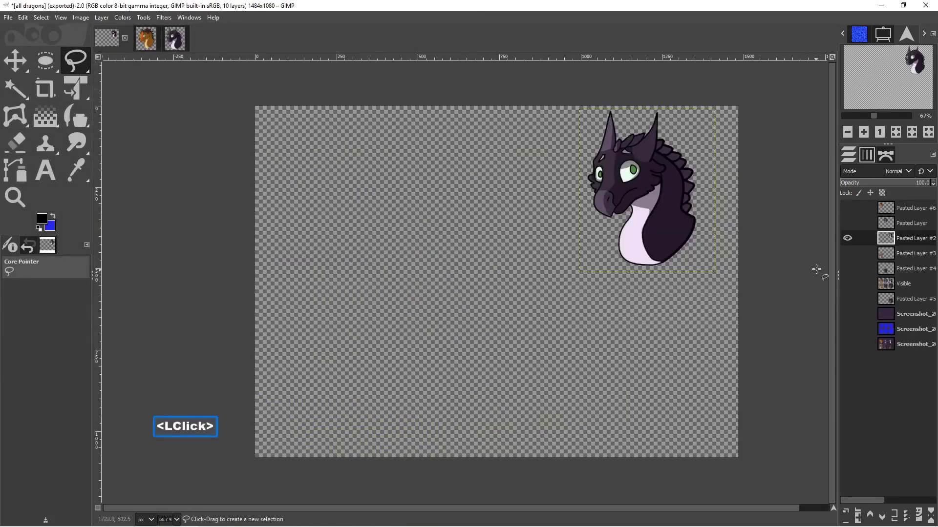
pyautogui.click(847, 239)
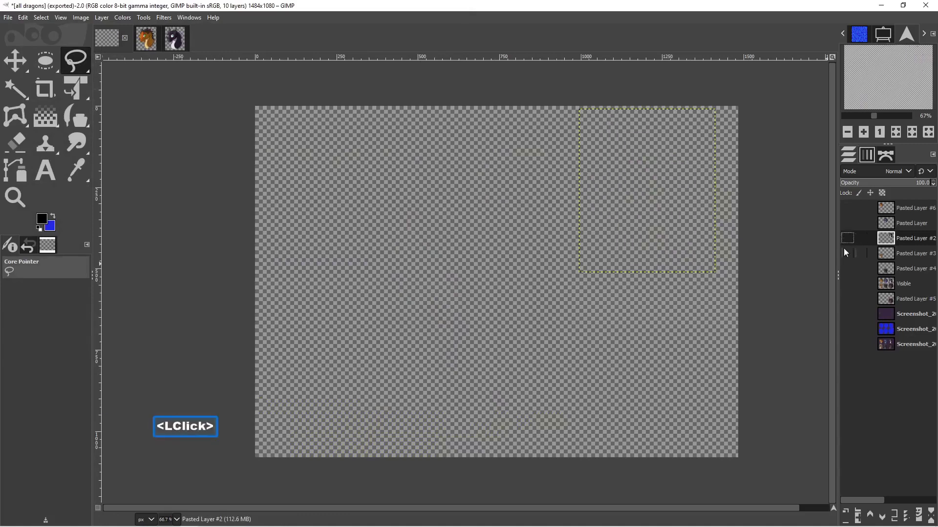
pyautogui.click(848, 252)
pyautogui.click(910, 253)
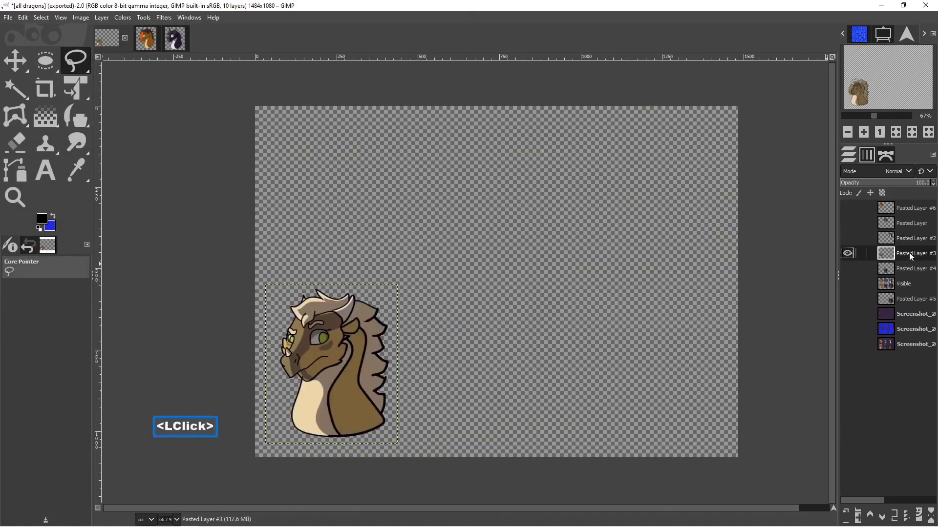
# Copy the tan dragon's layer and paste it as a new image.
pyautogui.click(24, 19)
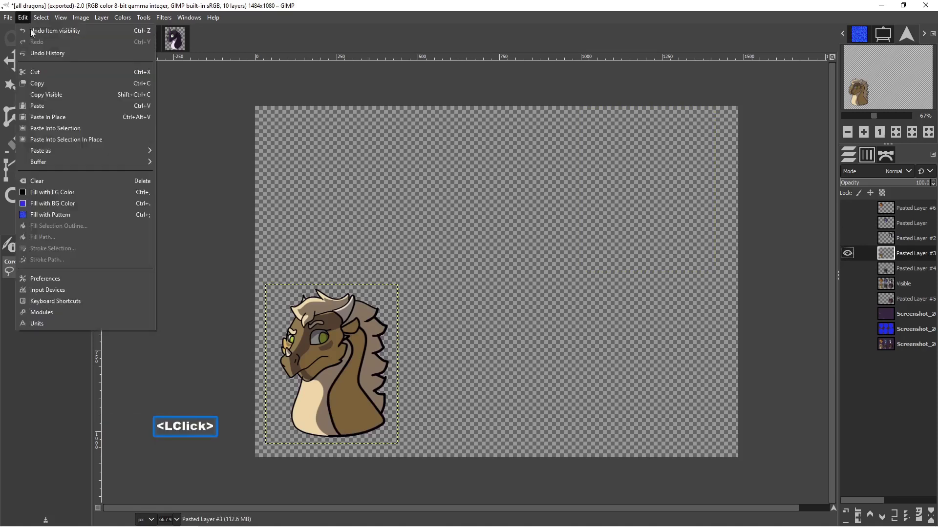
pyautogui.click(57, 80)
pyautogui.click(23, 18)
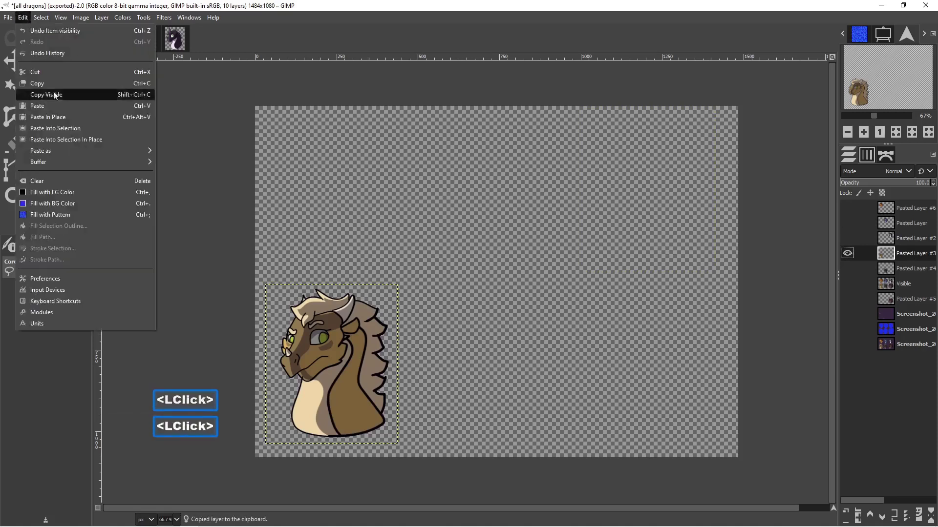
pyautogui.moveTo(67, 152)
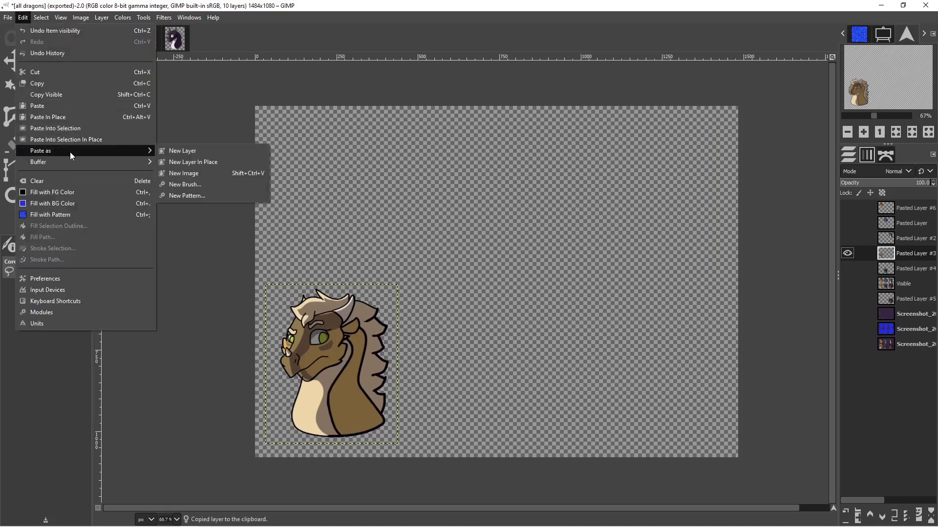
pyautogui.click(207, 173)
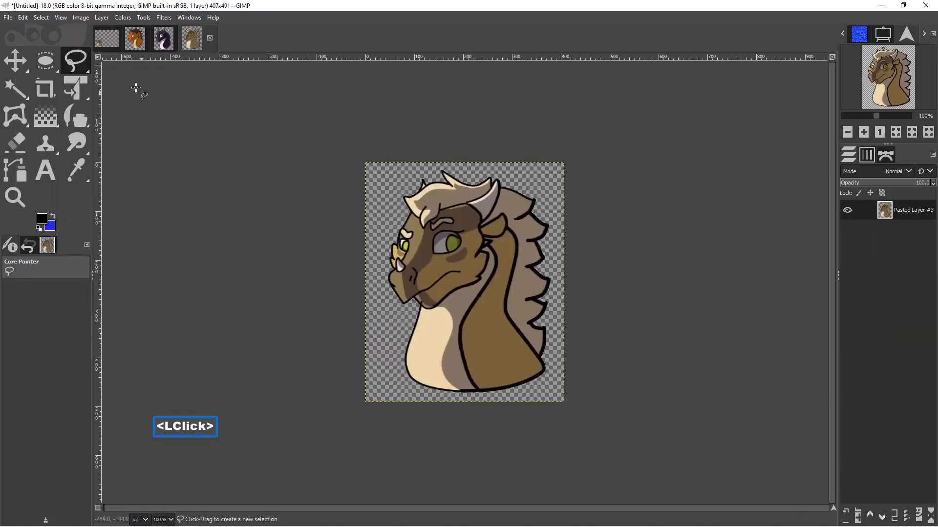
# Export the tan dragon image as 4.png in the animated 2d art folder, keeping the default PNG options.
pyautogui.click(11, 20)
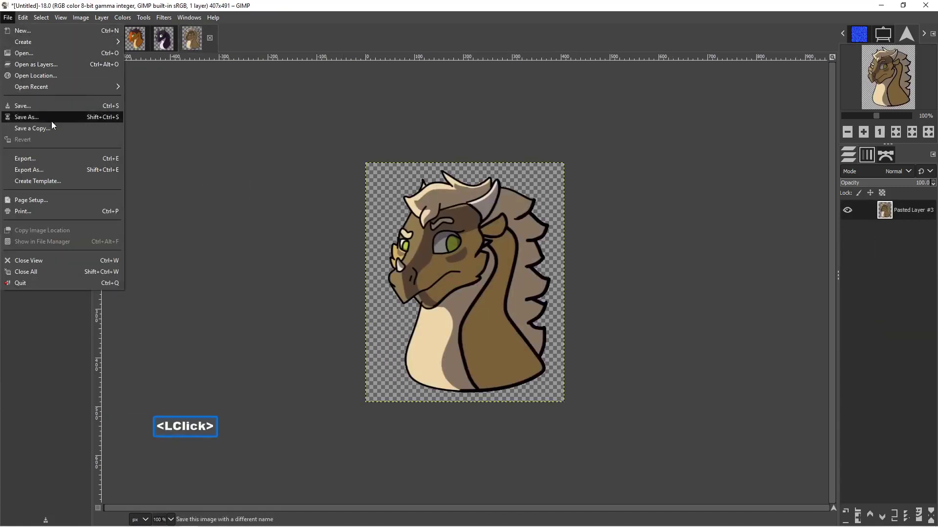
pyautogui.click(59, 170)
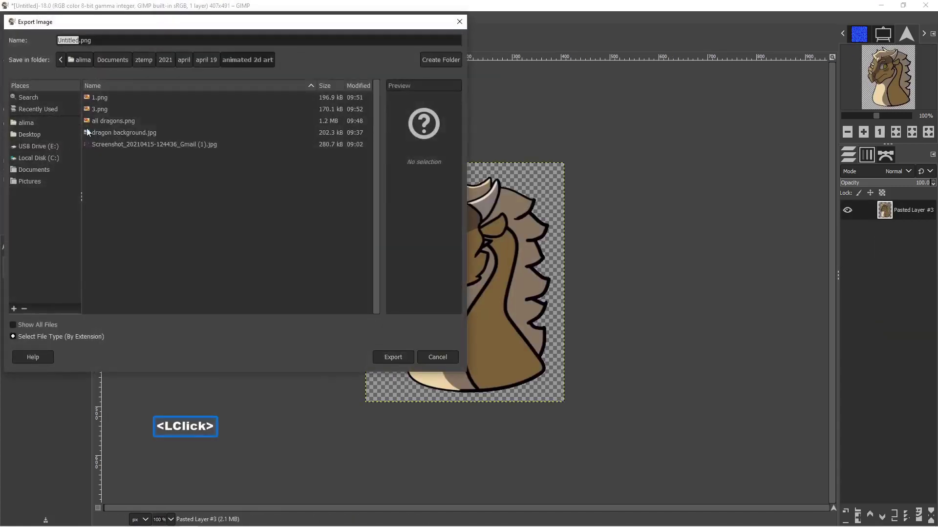
pyautogui.write('4')
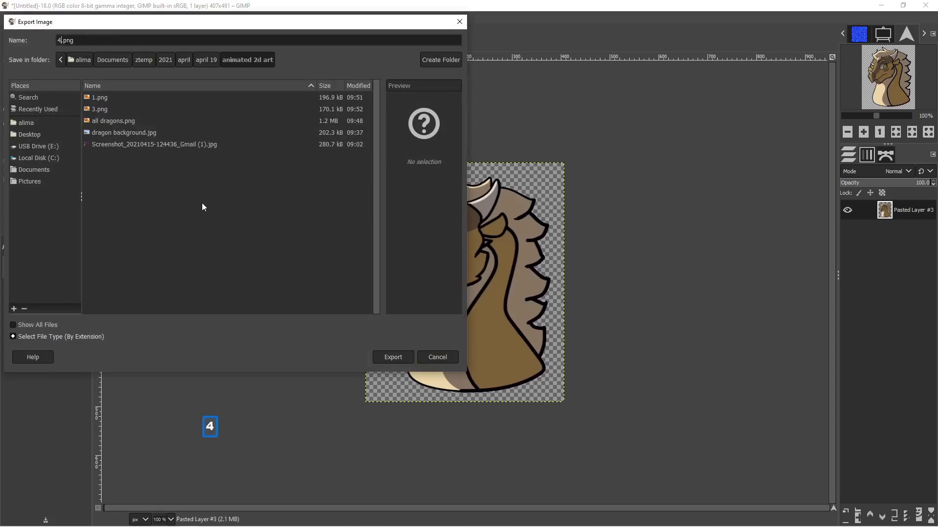
pyautogui.click(396, 356)
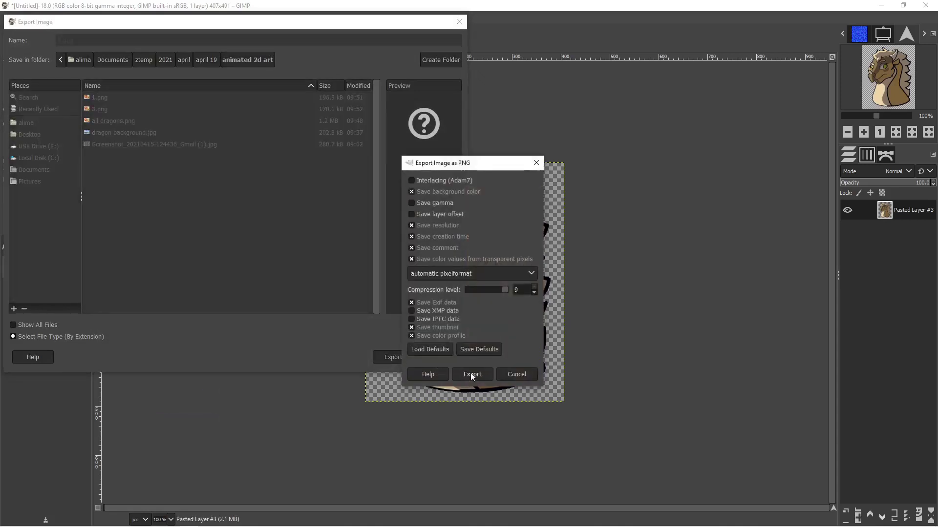
pyautogui.click(472, 374)
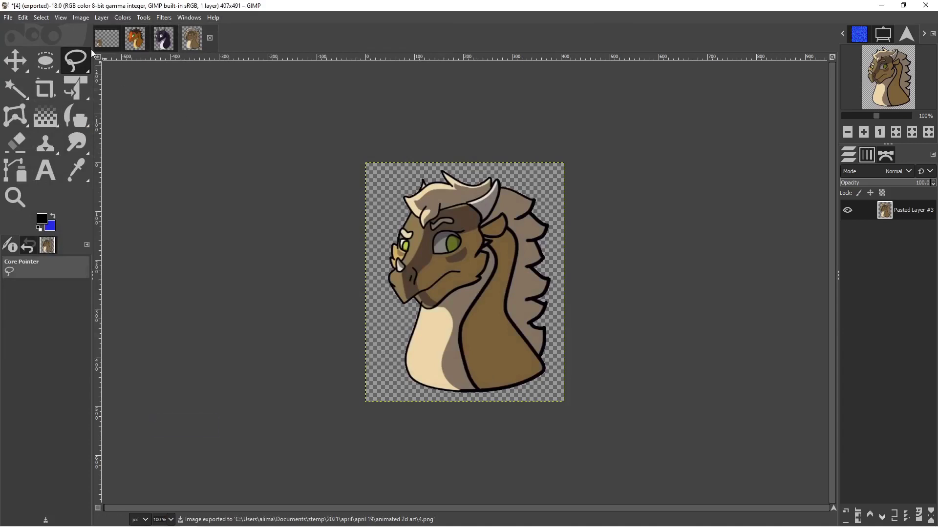
# In the all dragons image, hide the tan dragon, show the black dragon on Pasted Layer #4, and make its layer active.
pyautogui.click(101, 36)
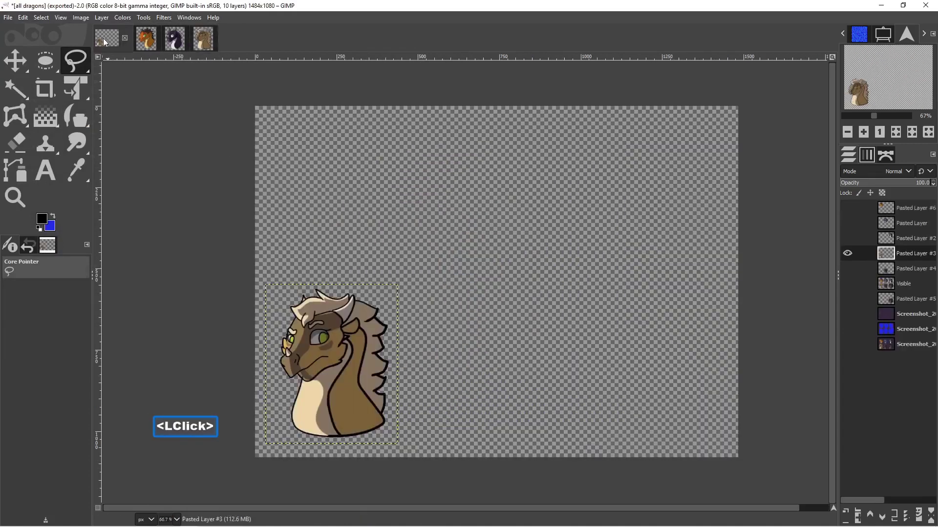
pyautogui.click(848, 253)
pyautogui.click(847, 268)
pyautogui.click(903, 269)
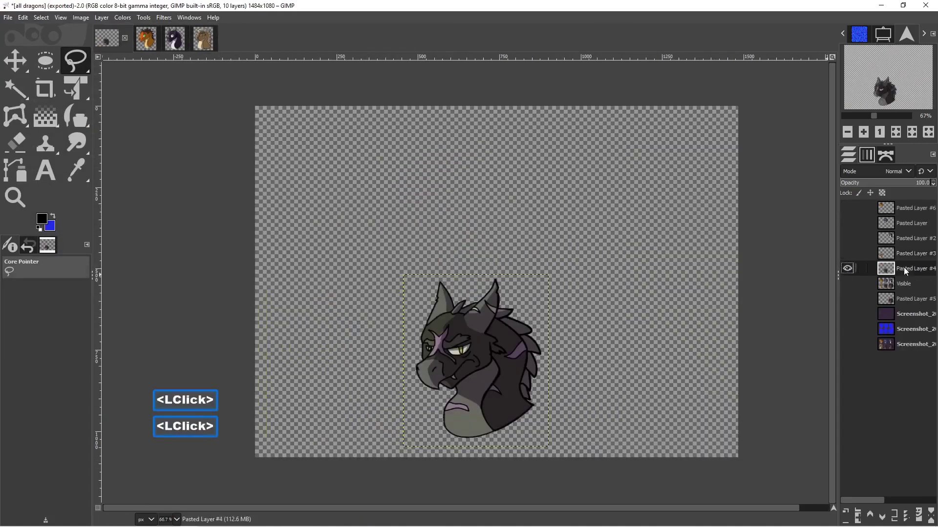
# Copy the black dragon's layer and paste it as a new image.
pyautogui.click(23, 17)
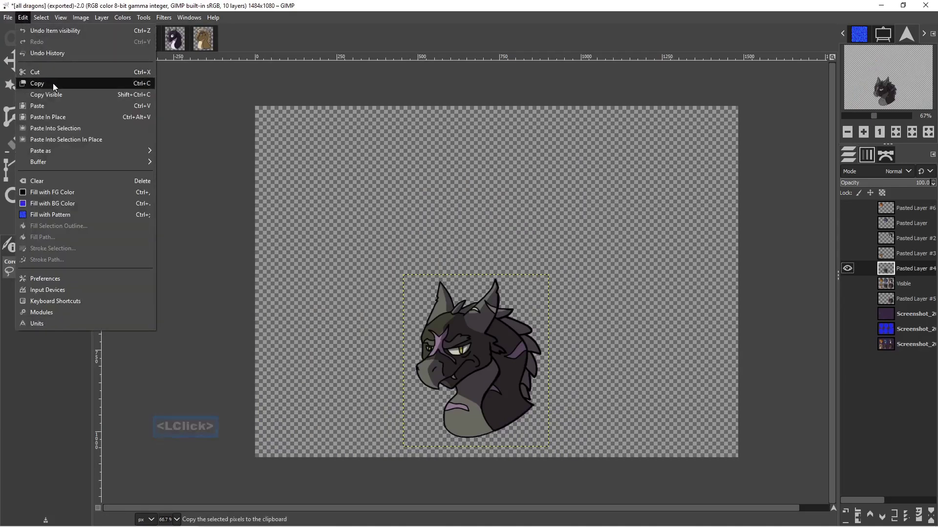
pyautogui.click(52, 83)
pyautogui.click(28, 18)
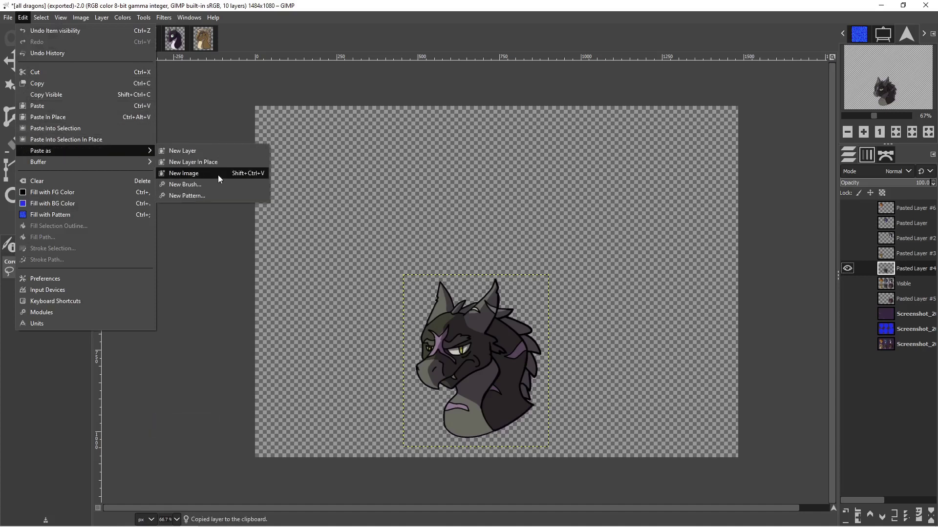
pyautogui.click(218, 174)
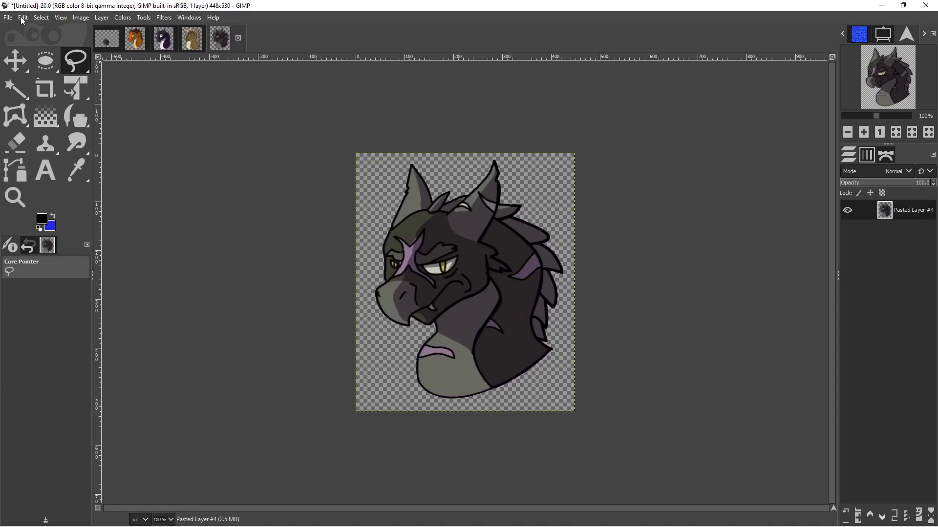
# Export the black dragon image as 5.png in the animated 2d art folder, keeping the default PNG options.
pyautogui.click(23, 20)
pyautogui.moveTo(77, 150)
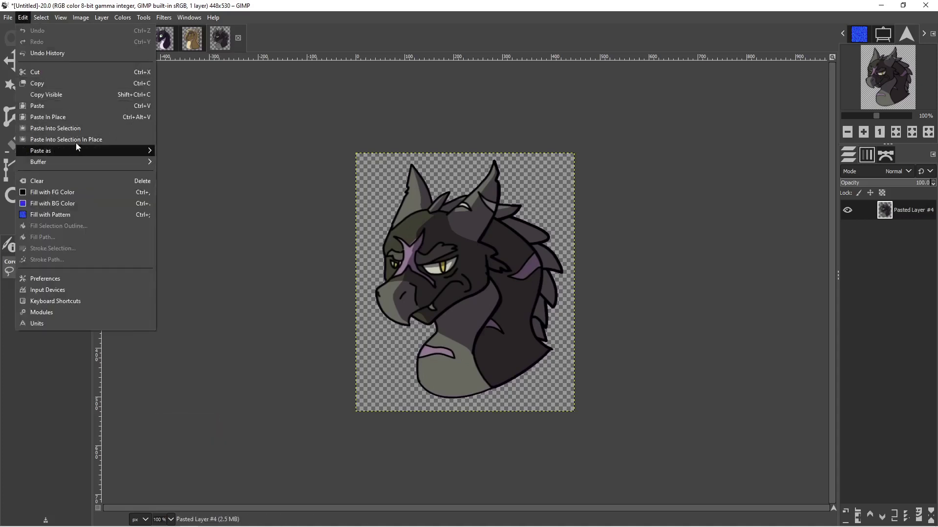
pyautogui.click(23, 17)
pyautogui.click(9, 18)
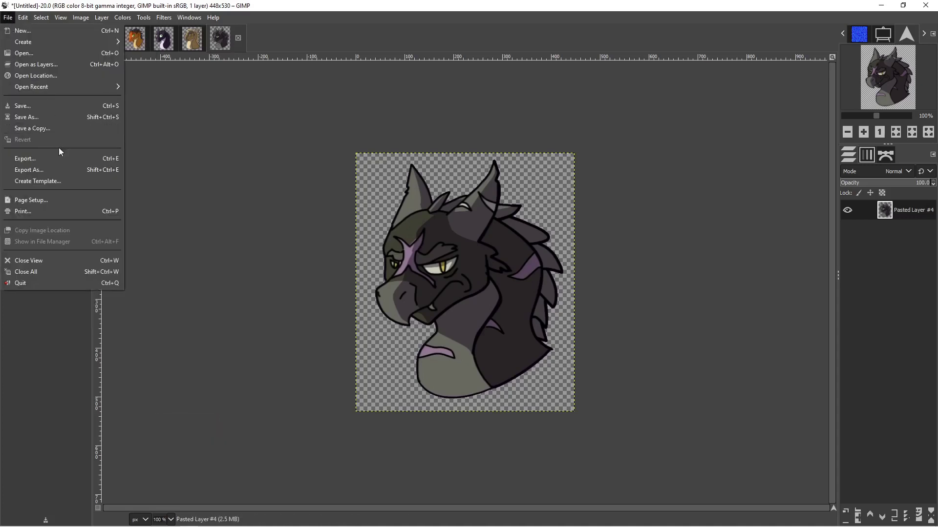
pyautogui.click(58, 170)
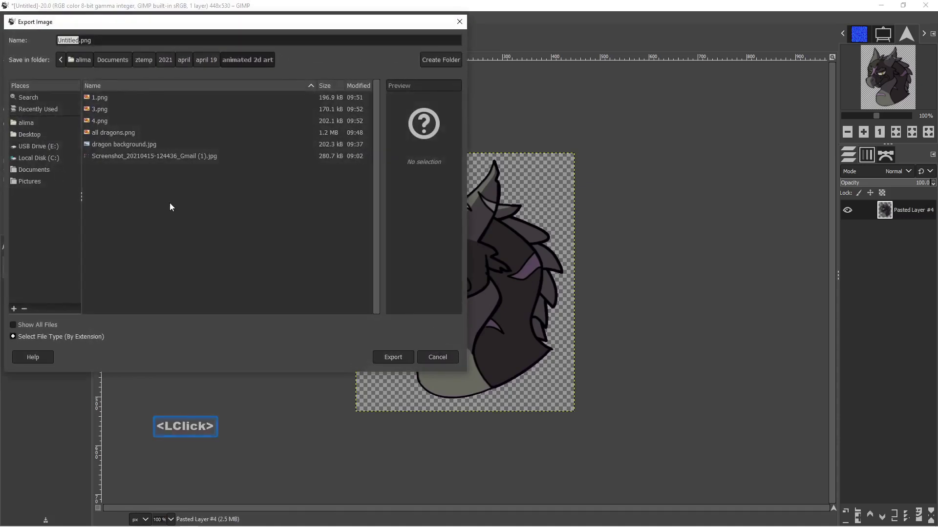
pyautogui.write('5')
pyautogui.click(395, 356)
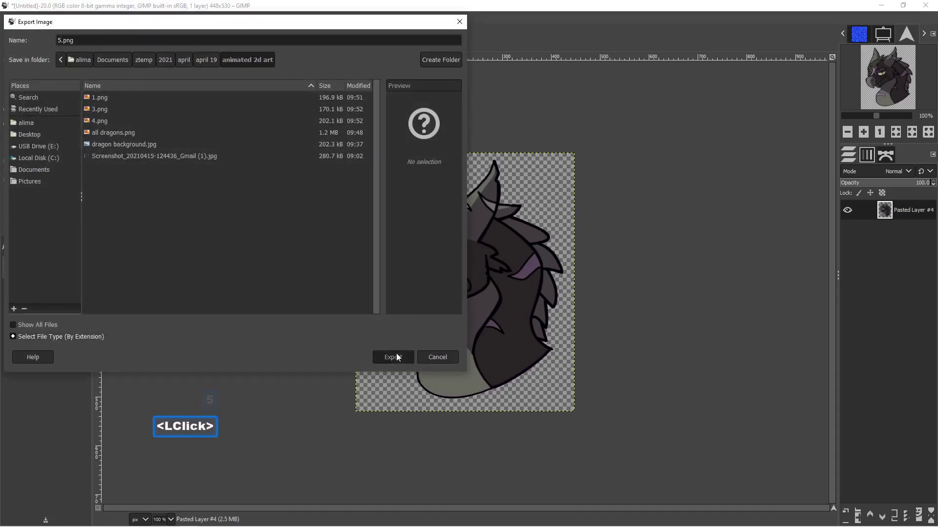
pyautogui.click(468, 372)
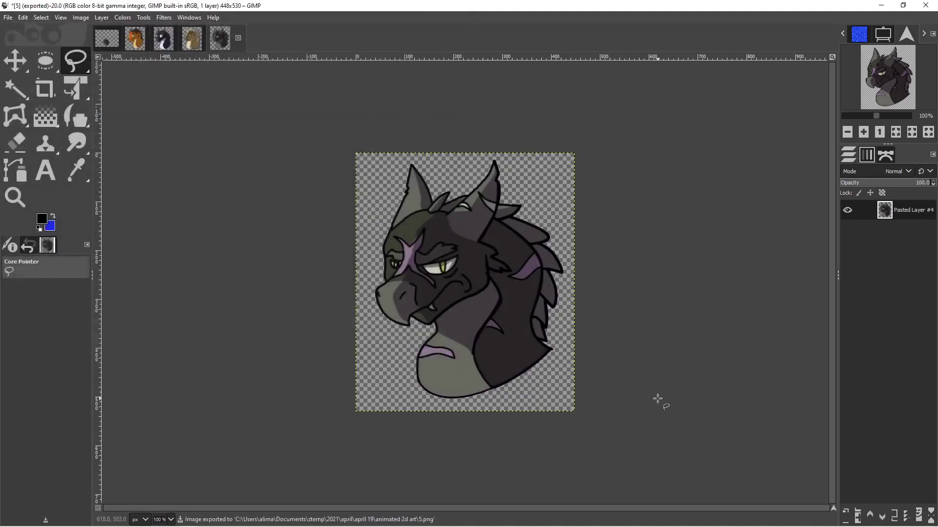
pyautogui.press('Pause')
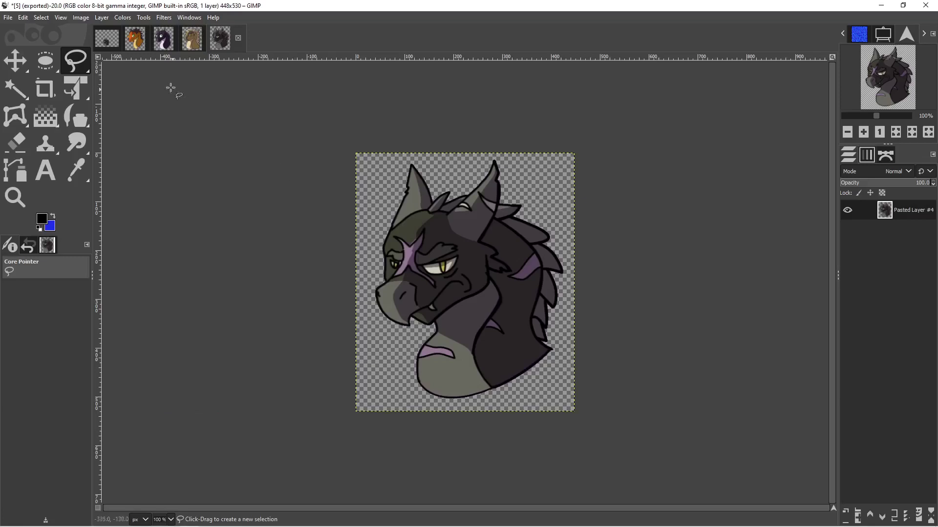
# In the all dragons image, hide the black dragon, show the brown dragon on Pasted Layer #5, and make its layer active.
pyautogui.click(113, 43)
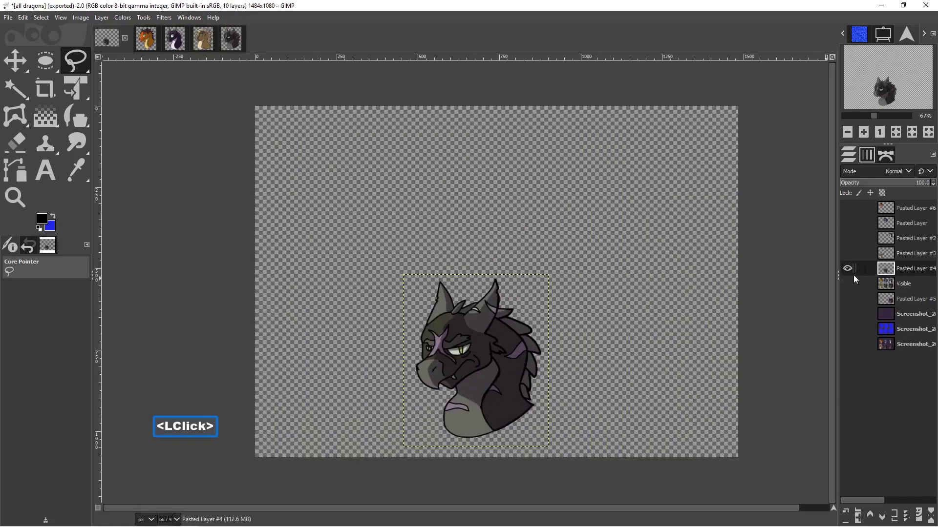
pyautogui.click(848, 268)
pyautogui.click(849, 298)
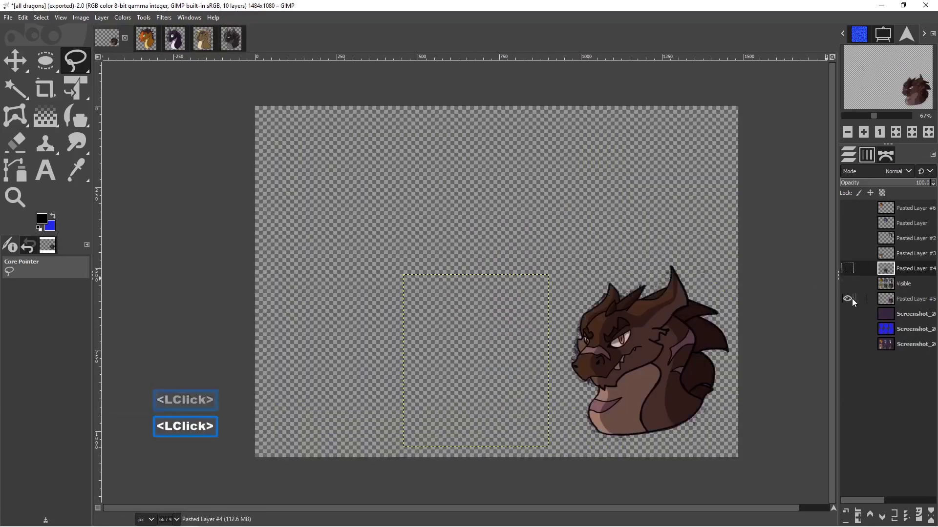
pyautogui.click(904, 298)
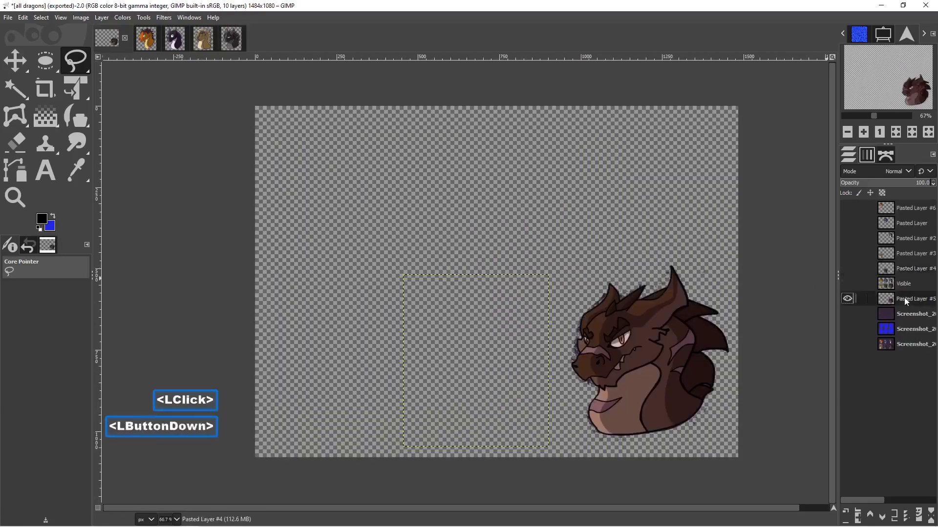
# Copy the brown dragon's layer and paste it as a new image.
pyautogui.click(27, 18)
pyautogui.click(49, 80)
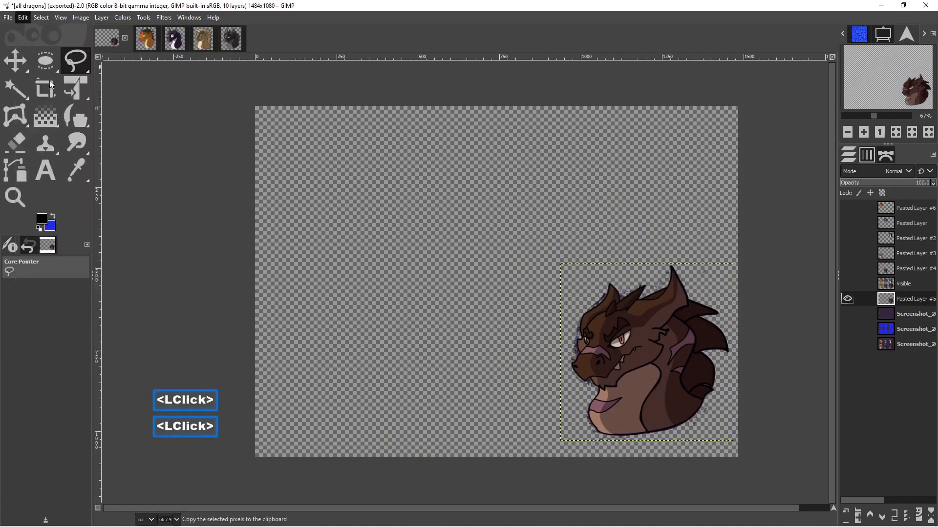
pyautogui.click(25, 20)
pyautogui.moveTo(66, 148)
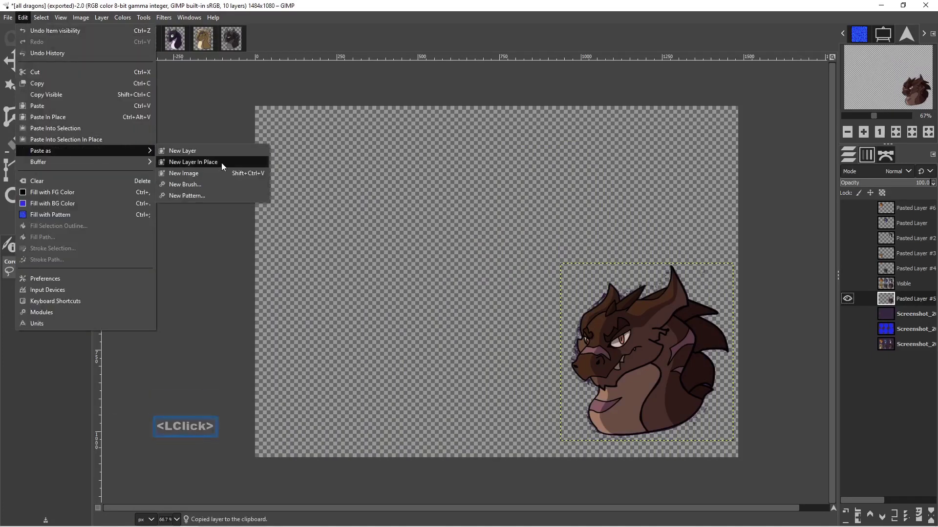
pyautogui.click(223, 173)
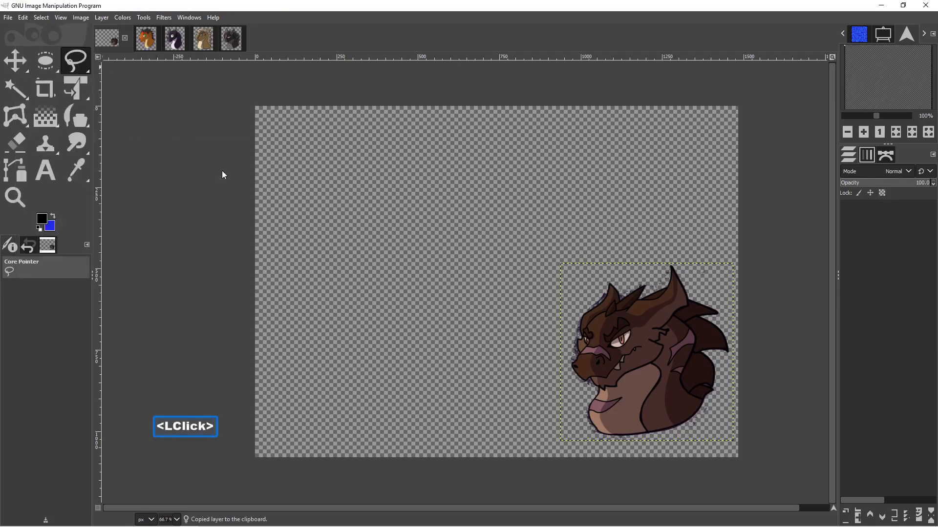
# Export the brown dragon image as 6.png in the animated 2d art folder, keeping the default PNG options.
pyautogui.click(8, 17)
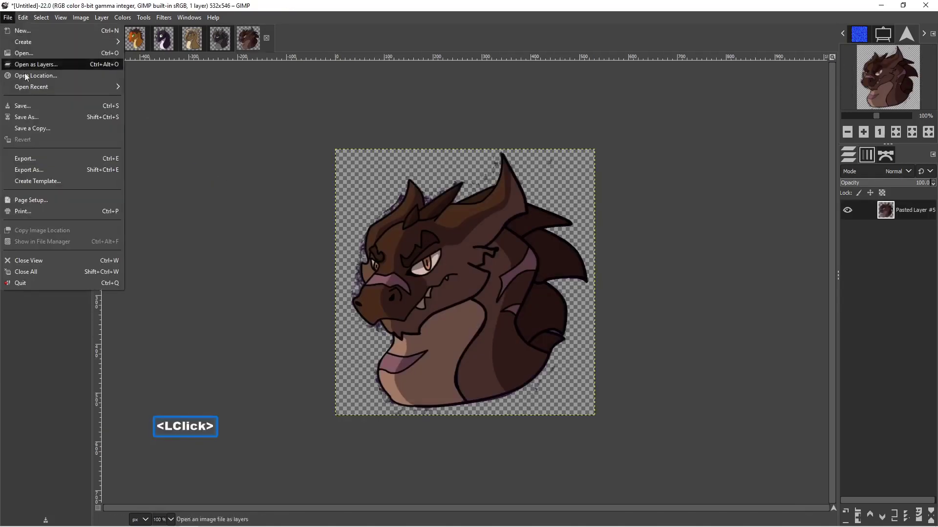
pyautogui.click(54, 168)
pyautogui.write('6')
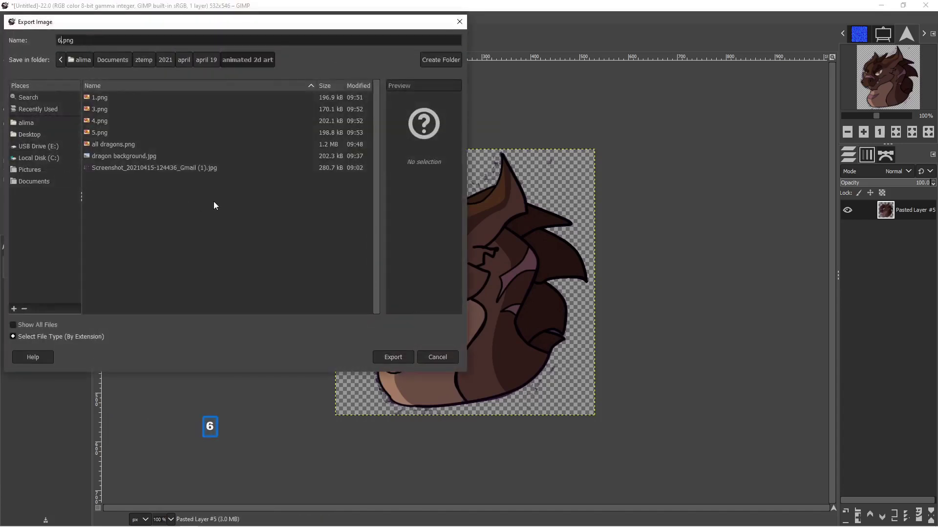
pyautogui.click(398, 357)
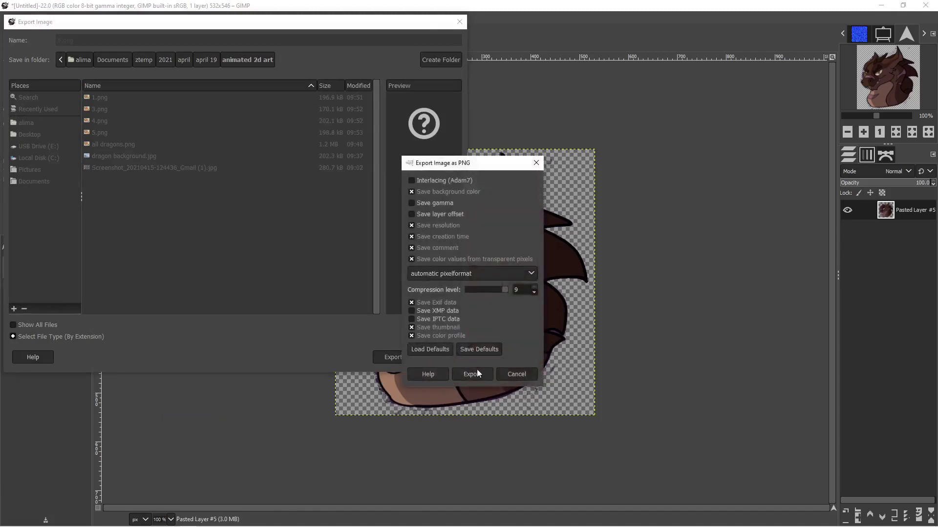
pyautogui.click(474, 374)
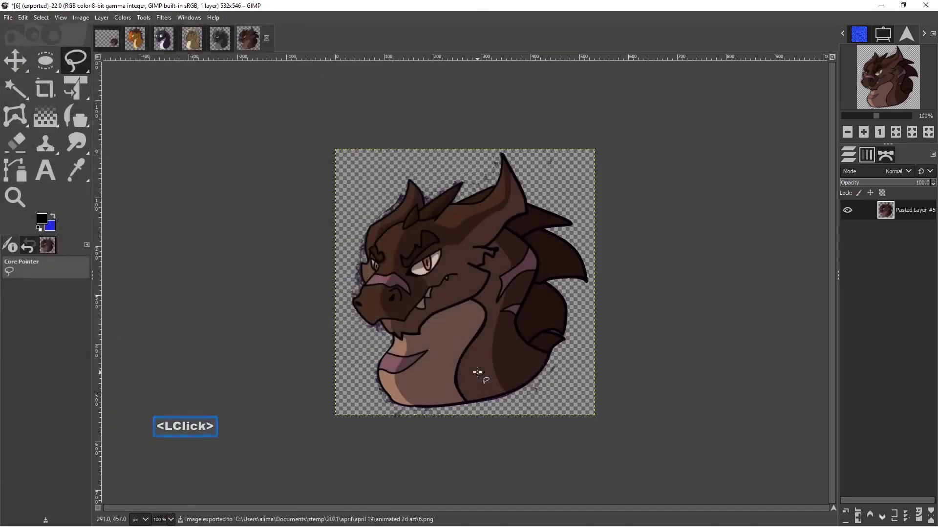
# In the all dragons image, hide the brown dragon, show the blue dragon on Pasted Layer, and make its layer active.
pyautogui.click(108, 38)
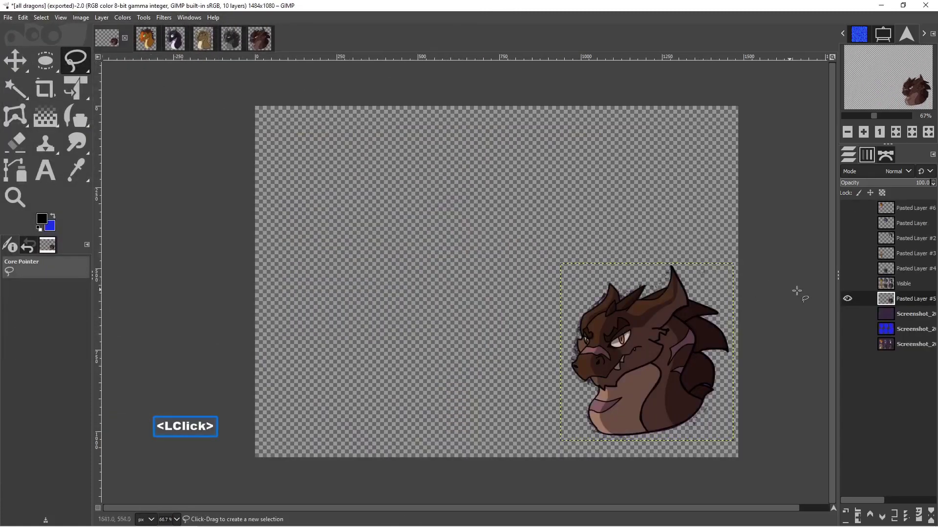
pyautogui.click(847, 299)
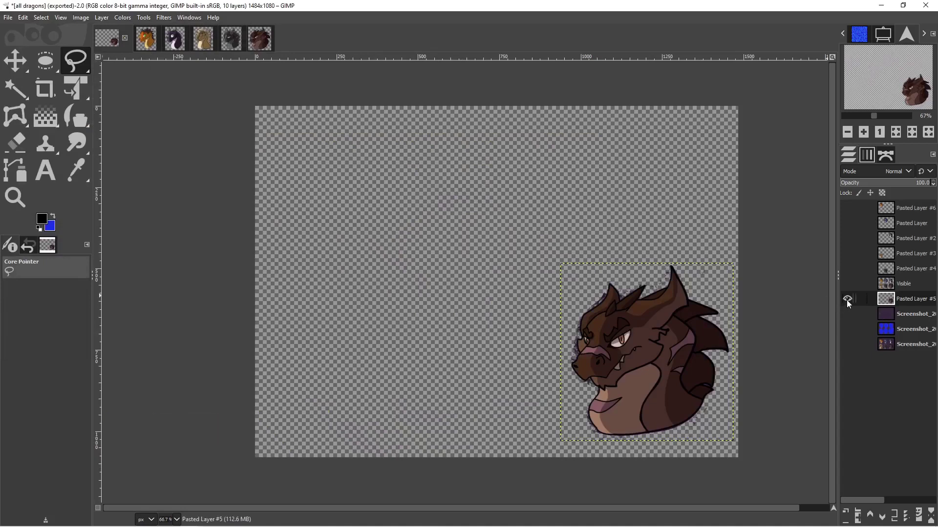
pyautogui.click(847, 223)
pyautogui.click(908, 223)
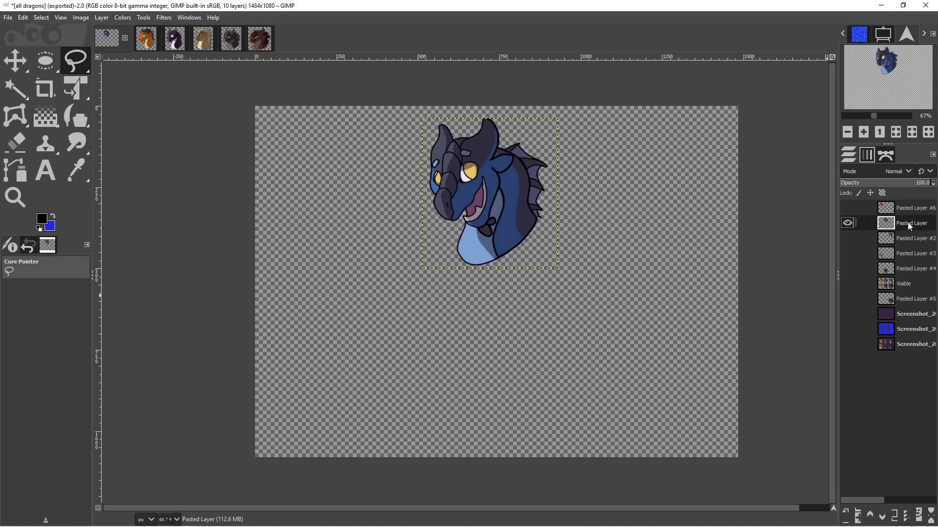
pyautogui.press('Pause')
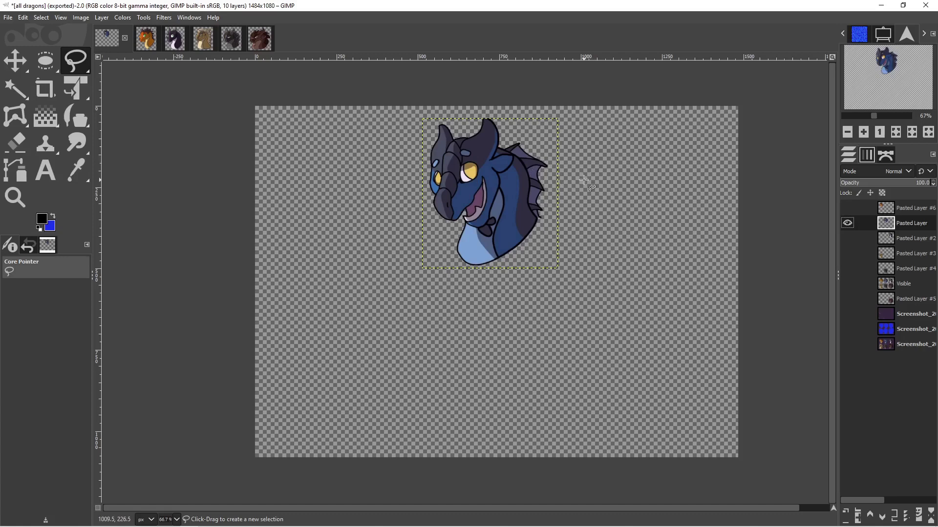
# View all the dragons together through the Visible layer, and return to showing only the blue dragon with its layer active.
pyautogui.click(847, 223)
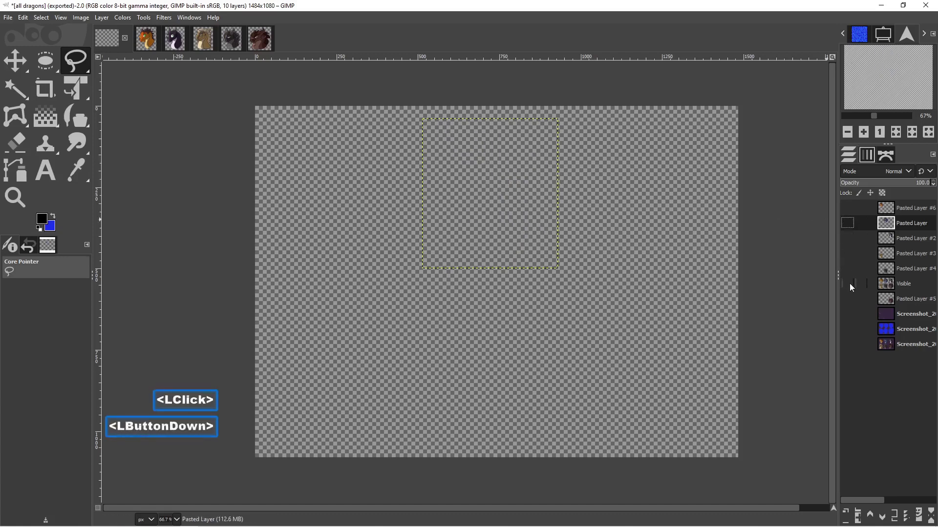
pyautogui.click(847, 284)
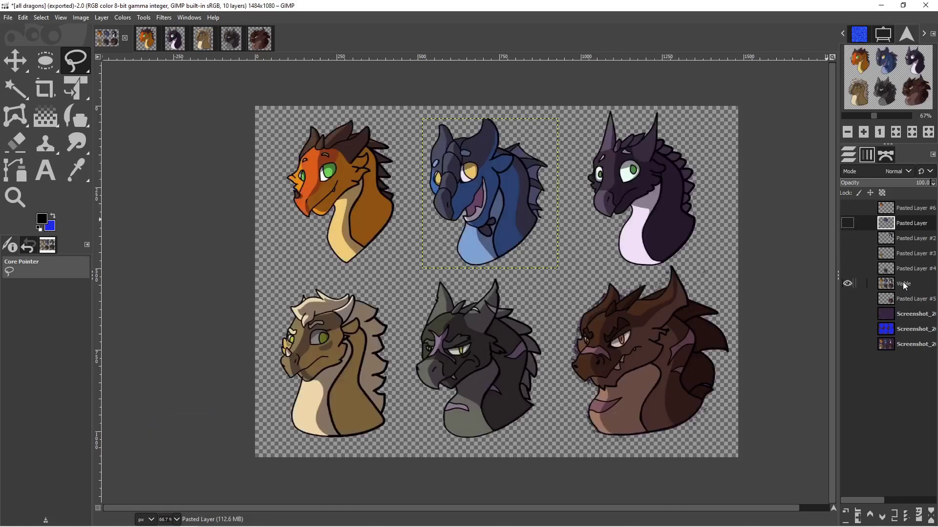
pyautogui.click(903, 283)
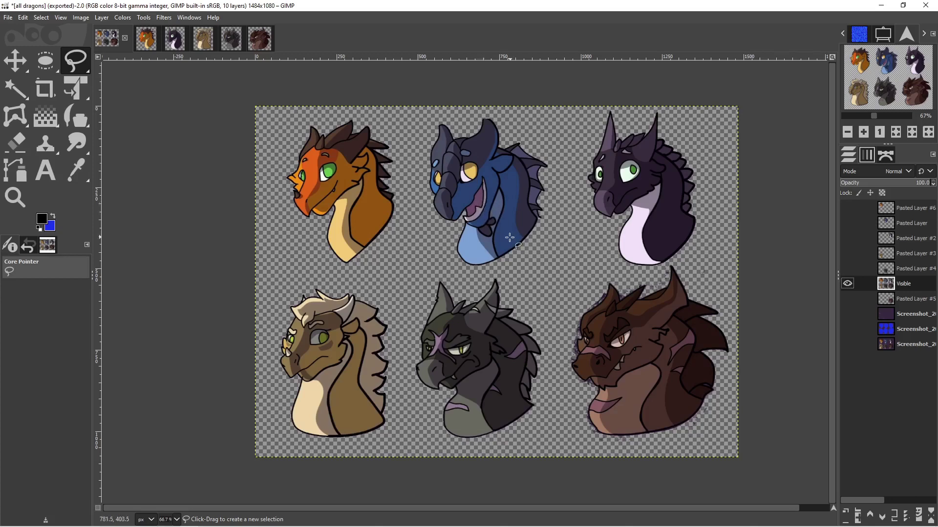
pyautogui.click(847, 283)
pyautogui.click(847, 223)
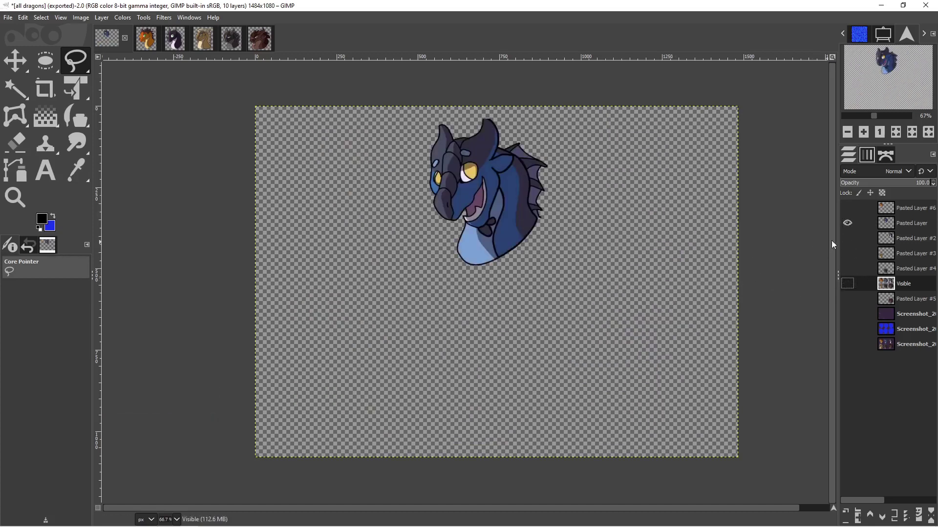
pyautogui.click(901, 225)
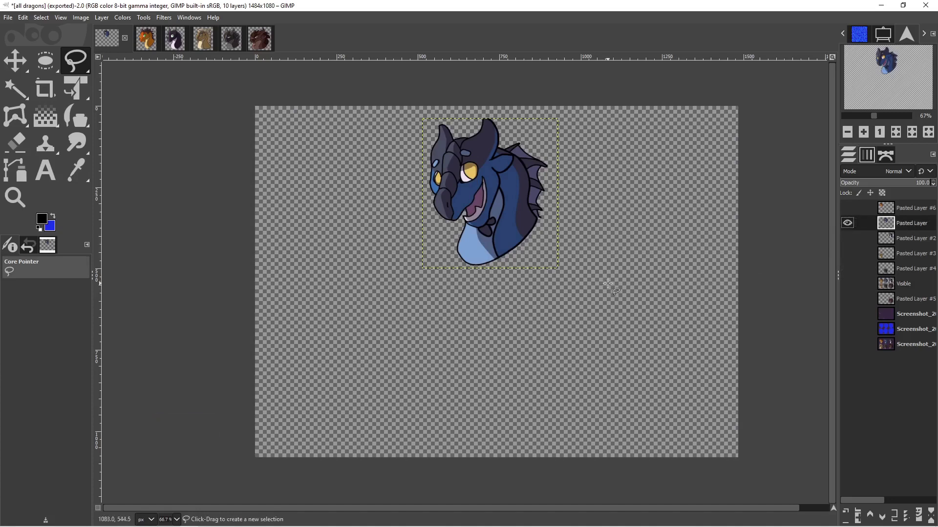
# Outline the blue dragon's head, including horns, ear and lower jaw but not the neck, with a closed Free Select selection.
pyautogui.press('Pause')
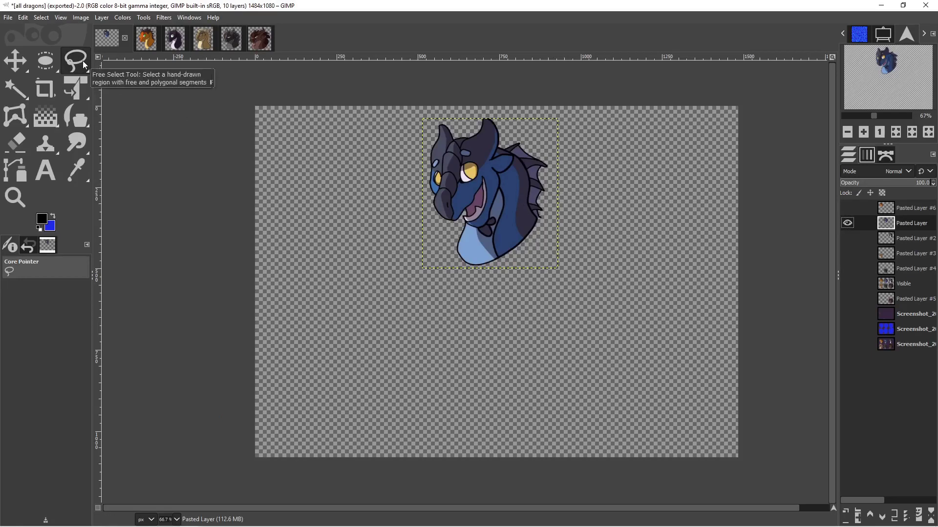
pyautogui.click(431, 120)
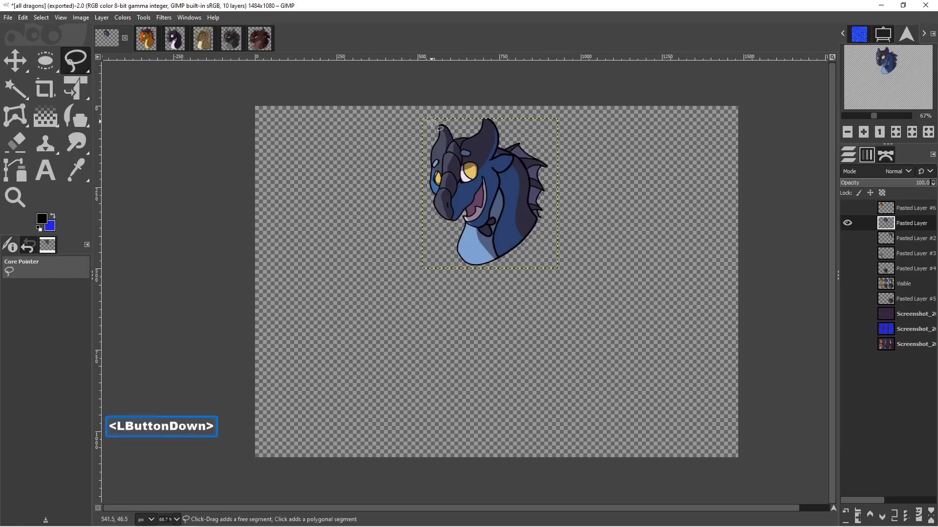
pyautogui.click(482, 118)
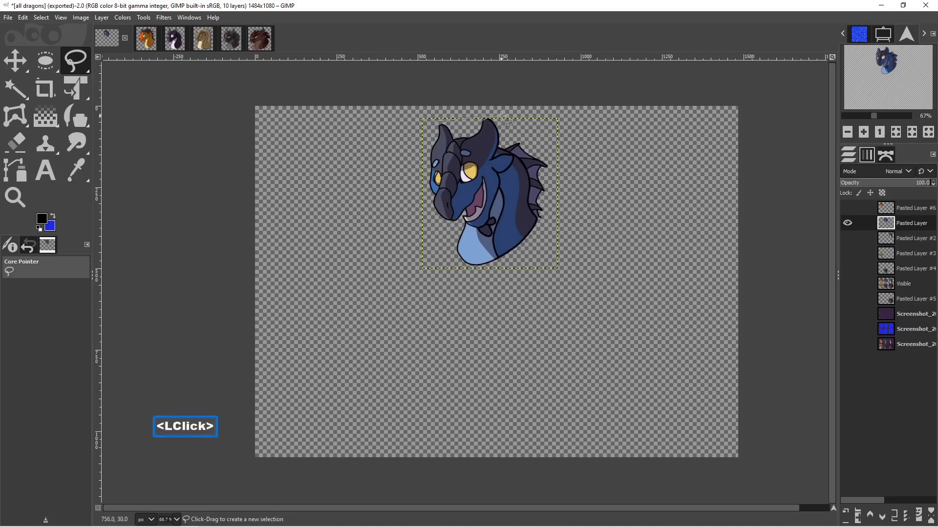
pyautogui.click(503, 122)
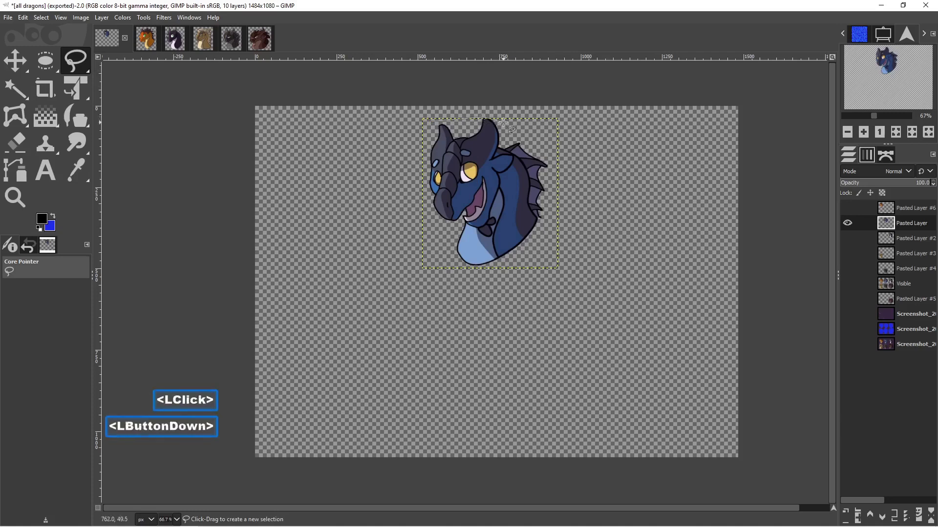
pyautogui.click(499, 146)
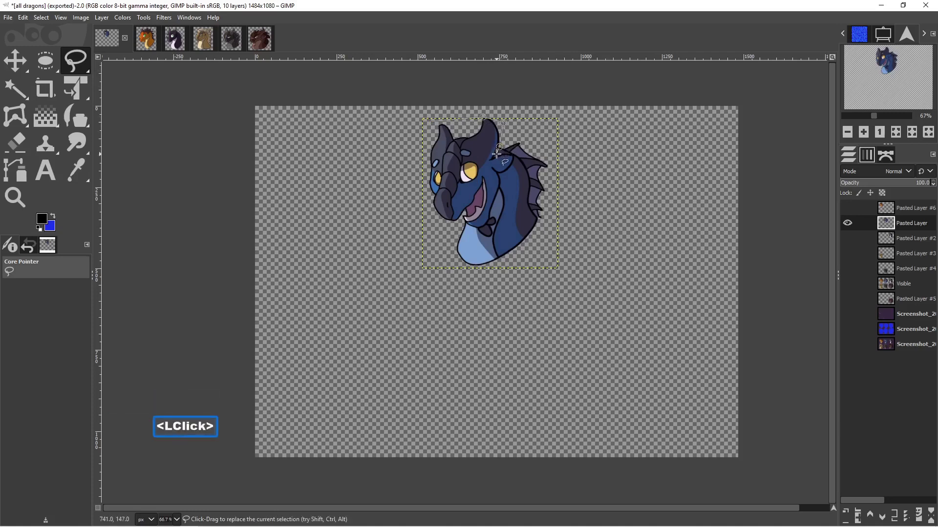
pyautogui.click(495, 157)
pyautogui.click(498, 156)
pyautogui.click(499, 154)
pyautogui.click(512, 153)
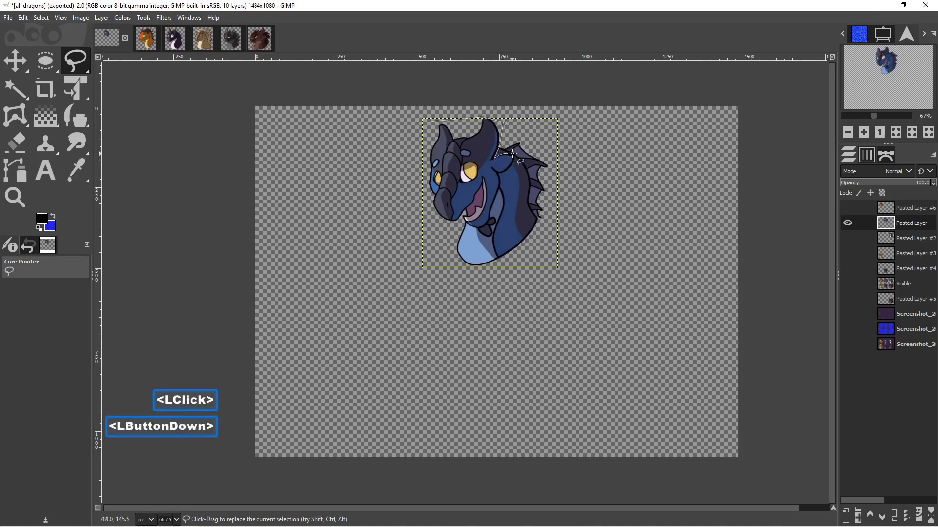
pyautogui.click(513, 157)
pyautogui.click(514, 163)
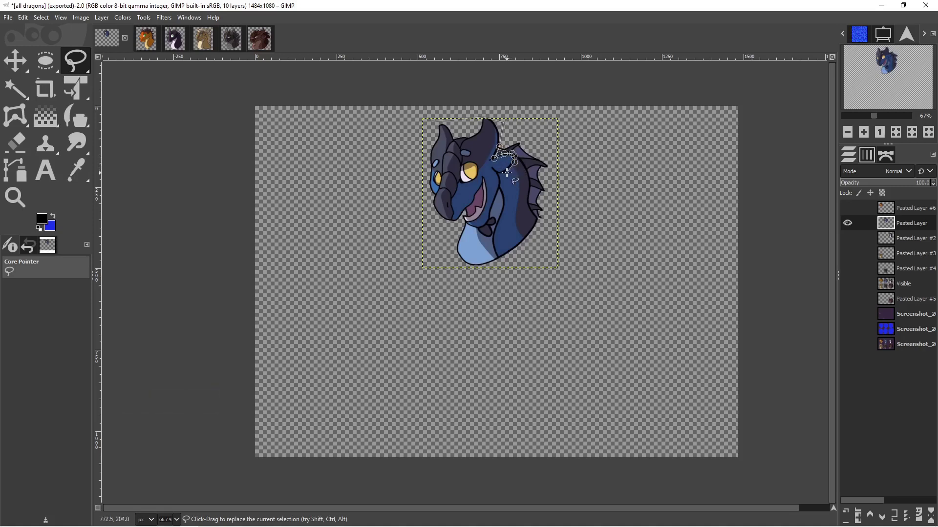
pyautogui.click(507, 173)
pyautogui.click(501, 174)
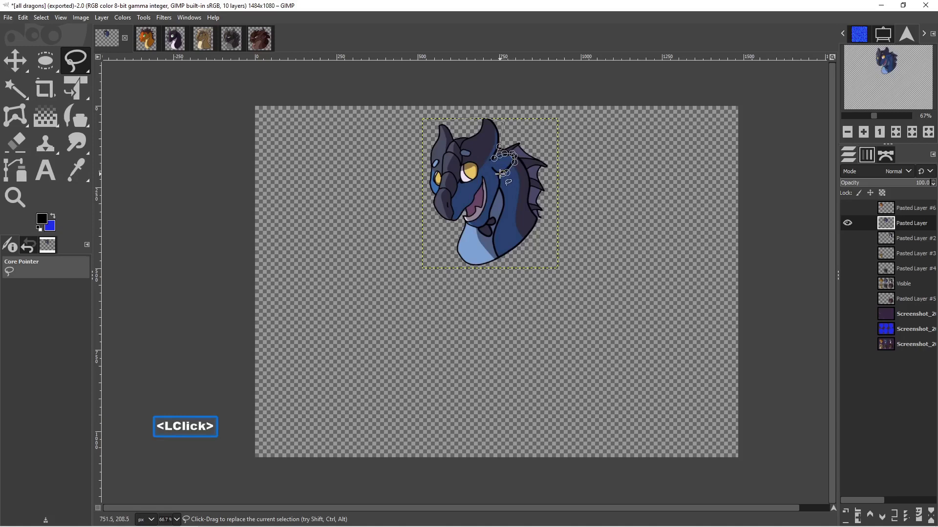
pyautogui.click(501, 180)
pyautogui.click(500, 191)
pyautogui.click(493, 205)
pyautogui.click(492, 212)
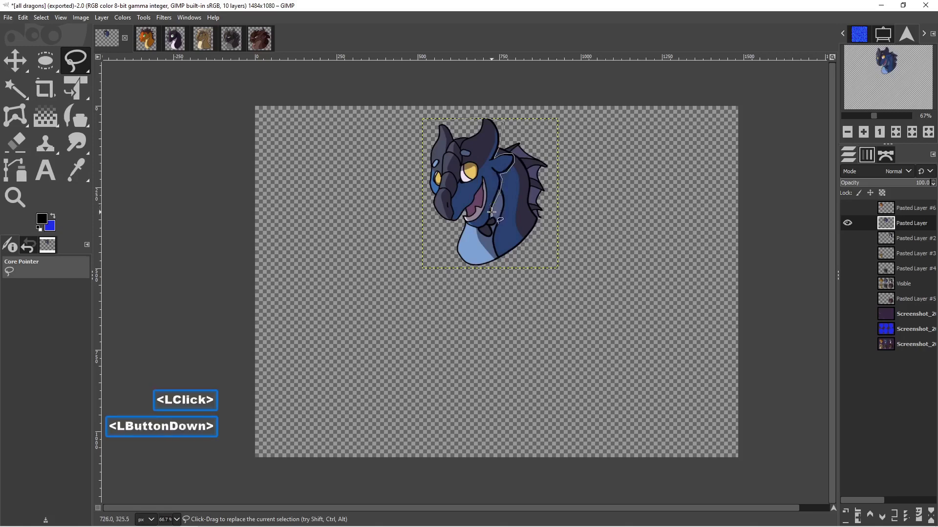
pyautogui.click(491, 216)
pyautogui.click(493, 217)
pyautogui.click(497, 219)
pyautogui.click(496, 223)
pyautogui.click(492, 225)
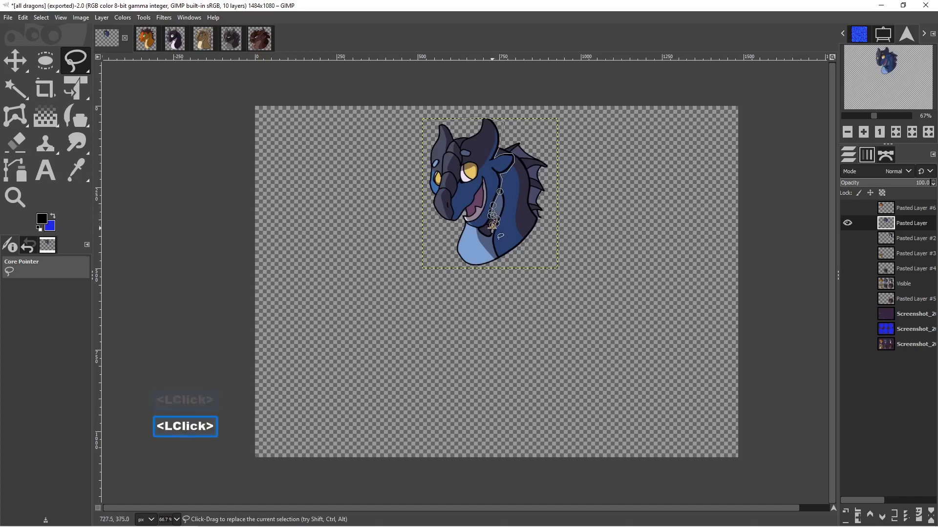
pyautogui.click(490, 238)
pyautogui.click(483, 238)
pyautogui.click(476, 234)
pyautogui.click(470, 228)
pyautogui.click(467, 226)
pyautogui.click(453, 226)
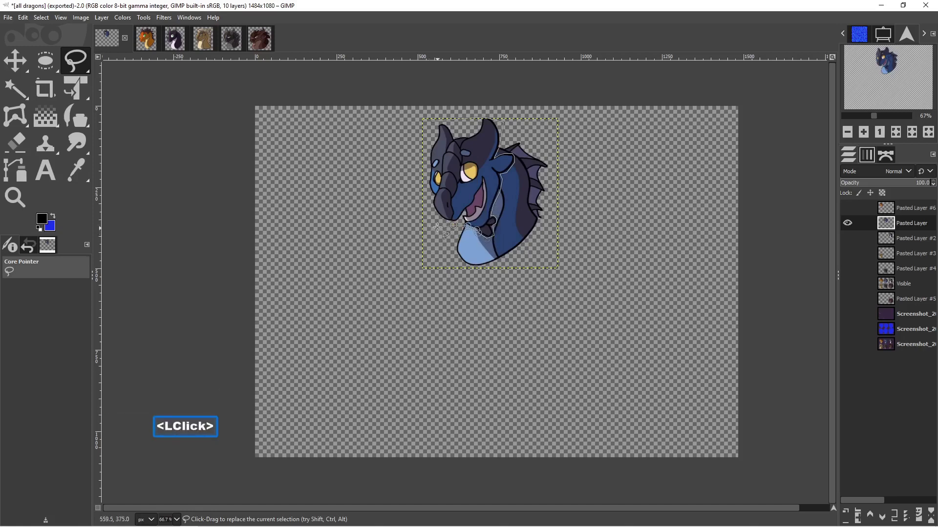
pyautogui.click(436, 227)
pyautogui.click(408, 191)
pyautogui.click(411, 142)
pyautogui.click(423, 124)
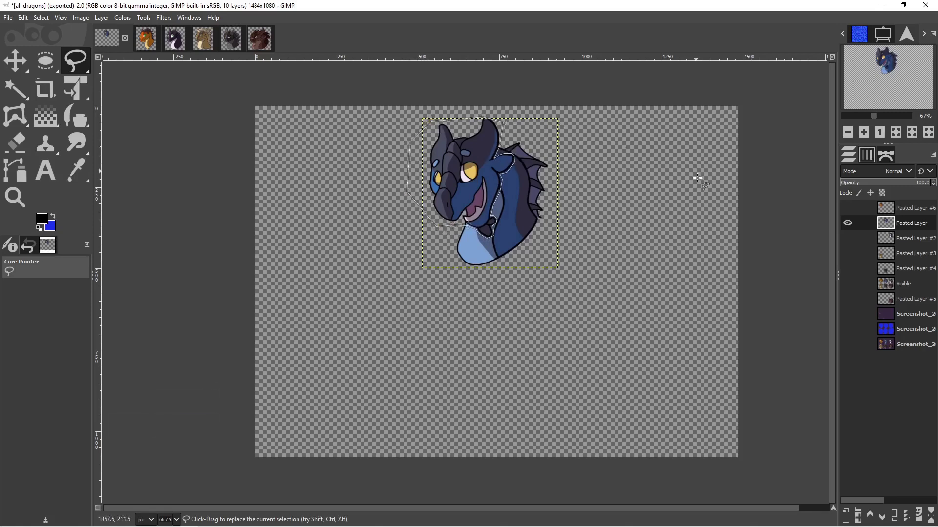
pyautogui.press('Return')
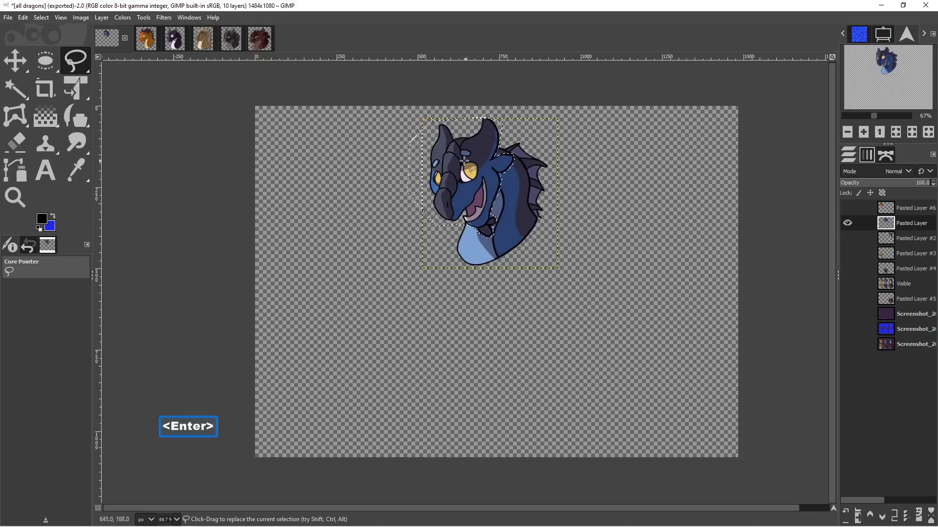
# Cut the selected head out of Pasted Layer and paste it in place as its own new layer, checking it by toggling visibility.
pyautogui.click(24, 17)
pyautogui.click(58, 70)
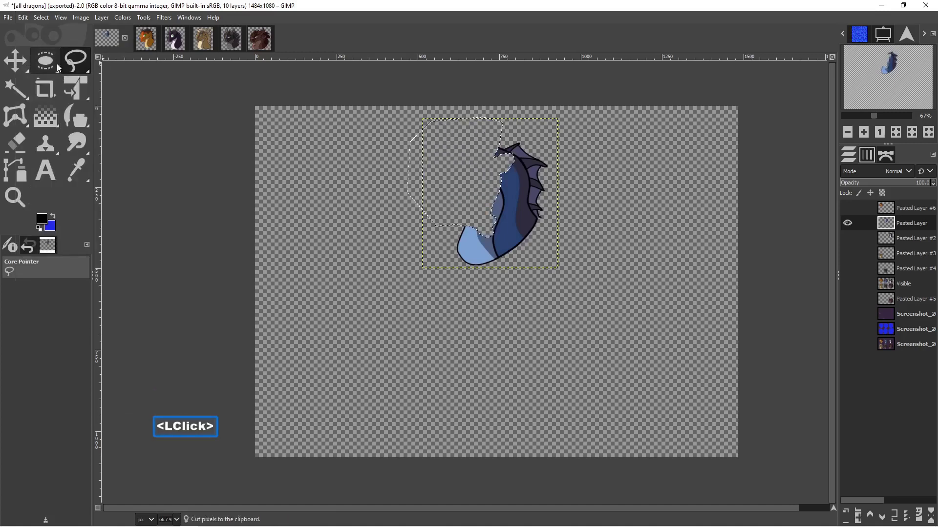
pyautogui.click(23, 17)
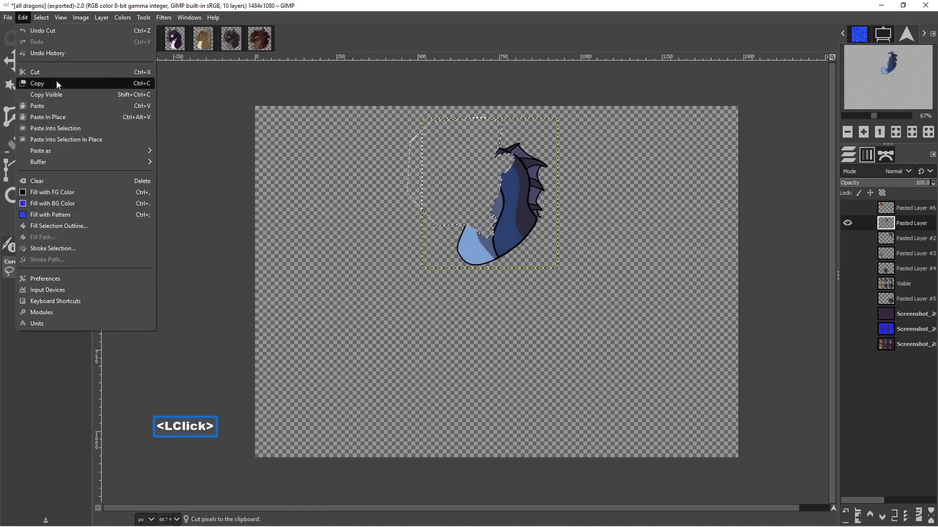
pyautogui.click(78, 117)
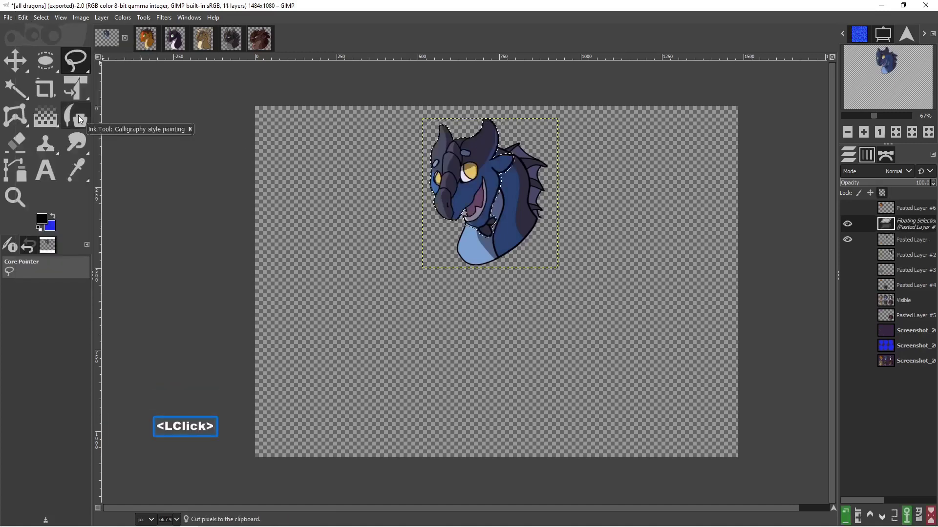
pyautogui.click(845, 516)
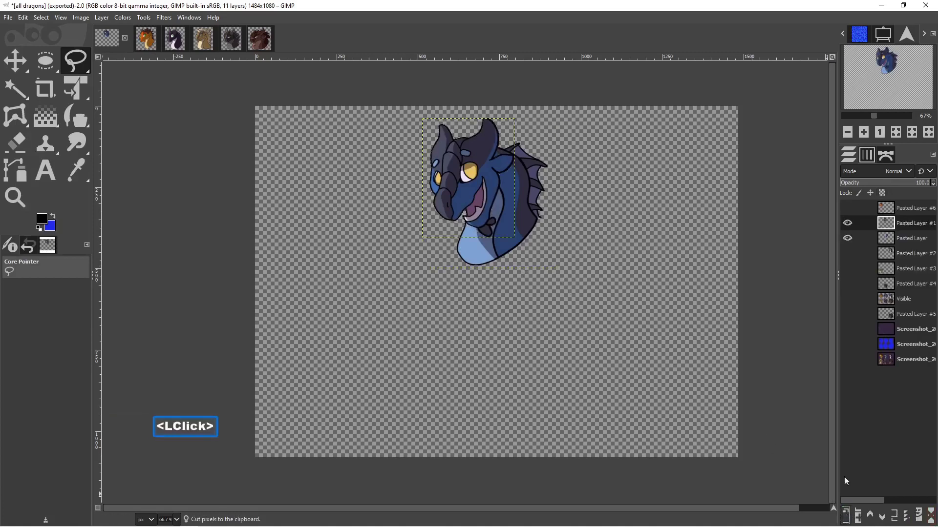
pyautogui.click(847, 224)
pyautogui.click(848, 224)
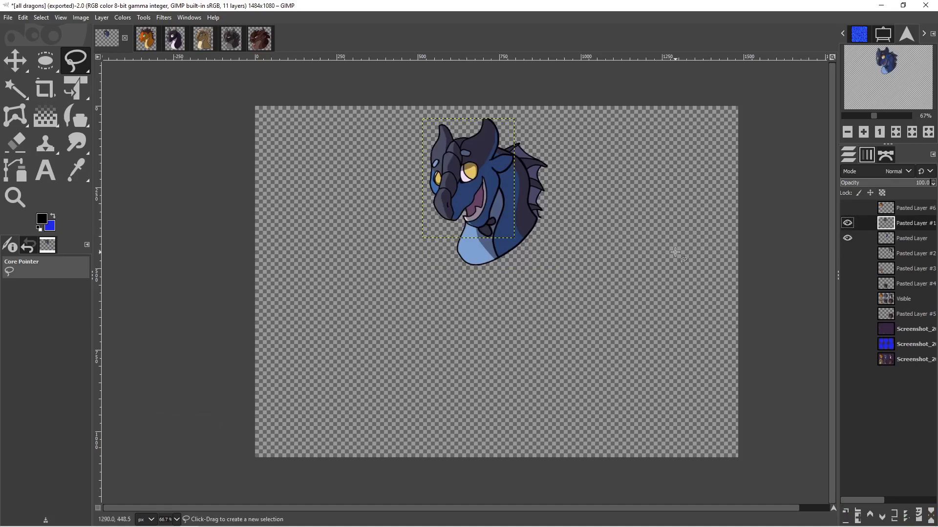
# Hide the neck layer and outline the lower jaw along the mouth line with a closed Free Select selection on the head layer.
pyautogui.press('Pause')
pyautogui.click(848, 239)
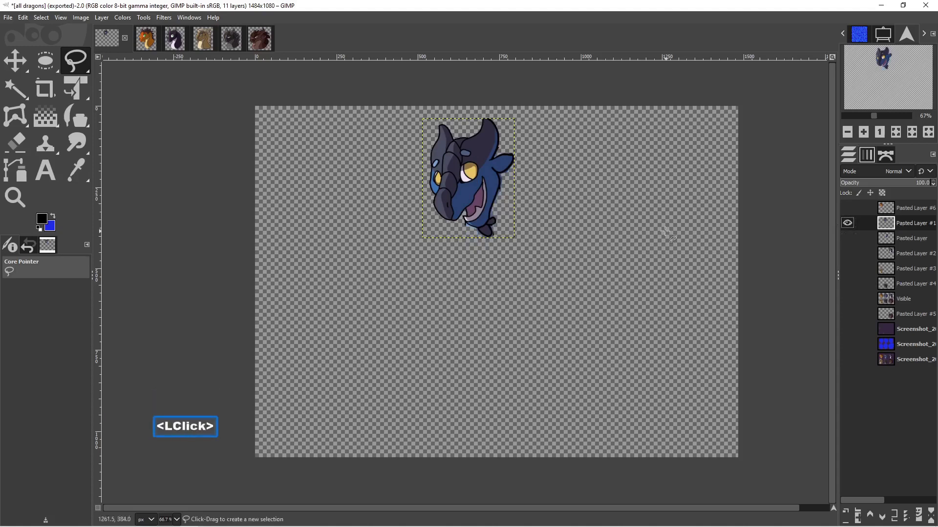
pyautogui.click(492, 167)
pyautogui.click(483, 173)
pyautogui.click(484, 182)
pyautogui.click(482, 188)
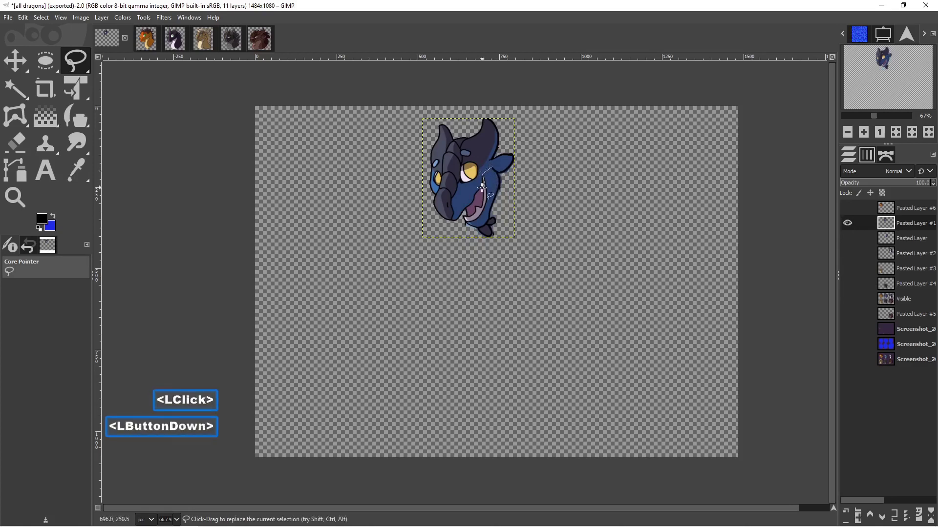
pyautogui.click(478, 194)
pyautogui.click(476, 197)
pyautogui.click(474, 203)
pyautogui.click(471, 208)
pyautogui.click(468, 208)
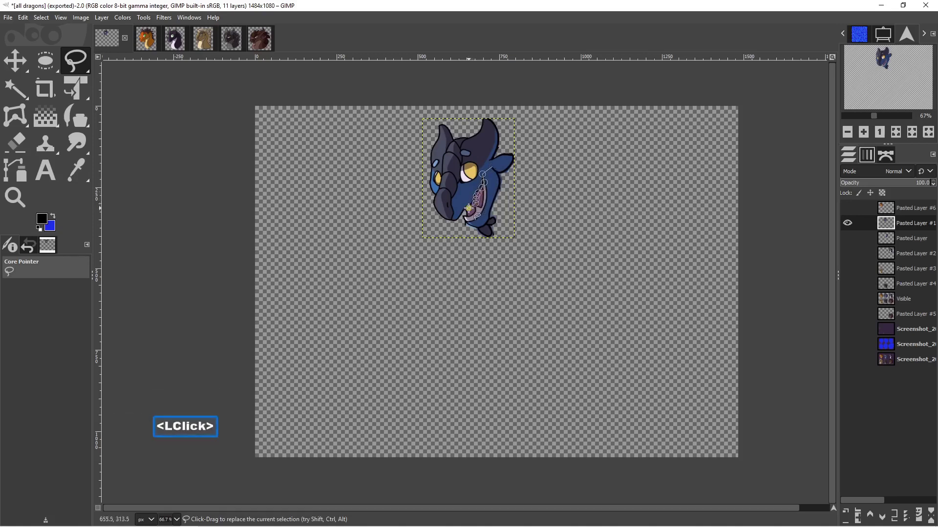
pyautogui.click(464, 213)
pyautogui.click(461, 220)
pyautogui.click(473, 242)
pyautogui.click(504, 180)
pyautogui.click(491, 168)
pyautogui.press('Return')
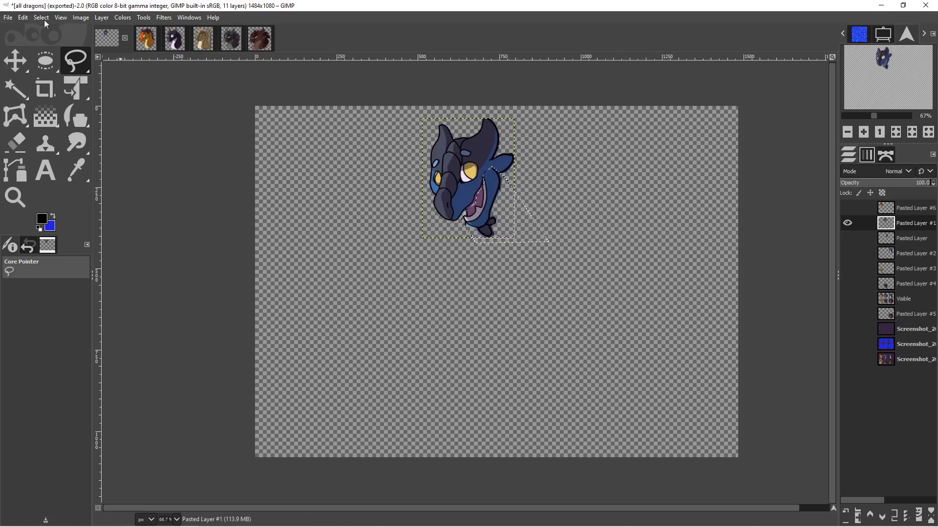
# Cut the selected lower jaw from the head and paste it in place as its own new layer.
pyautogui.click(23, 17)
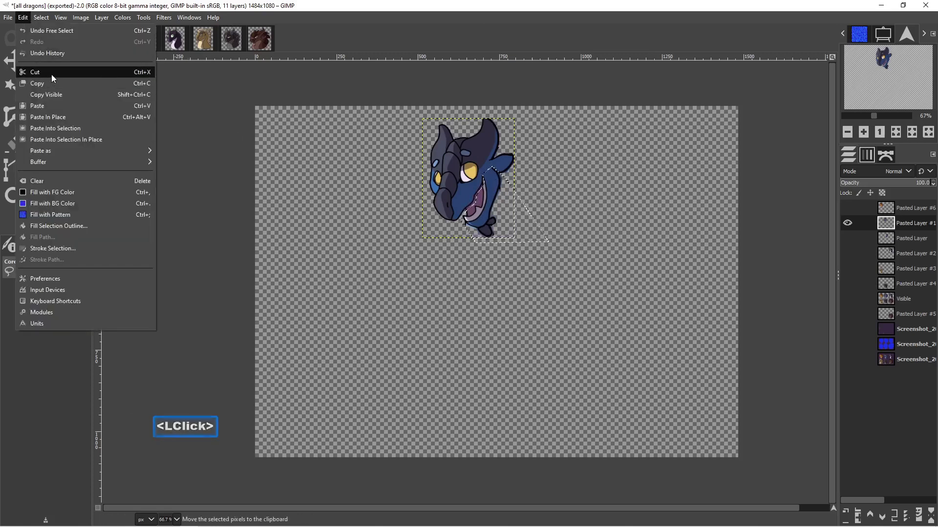
pyautogui.click(51, 73)
pyautogui.click(25, 18)
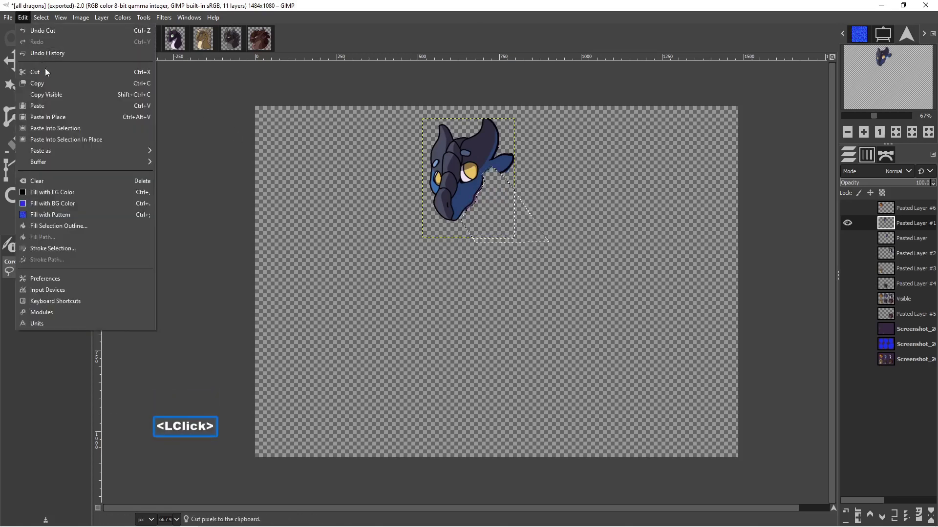
pyautogui.click(76, 118)
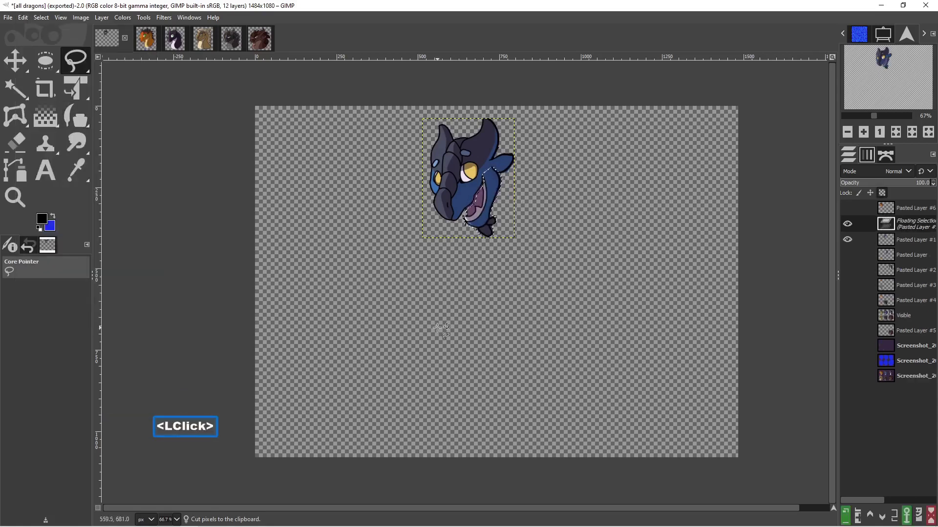
pyautogui.click(849, 514)
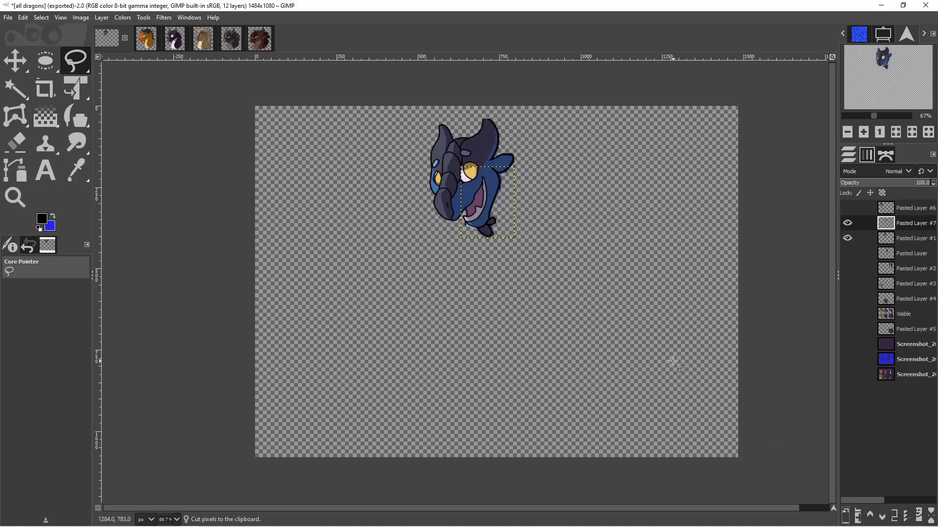
# Toggle the visibility of the jaw and head layers to inspect how the two pieces separate.
pyautogui.press('Pause')
pyautogui.click(848, 224)
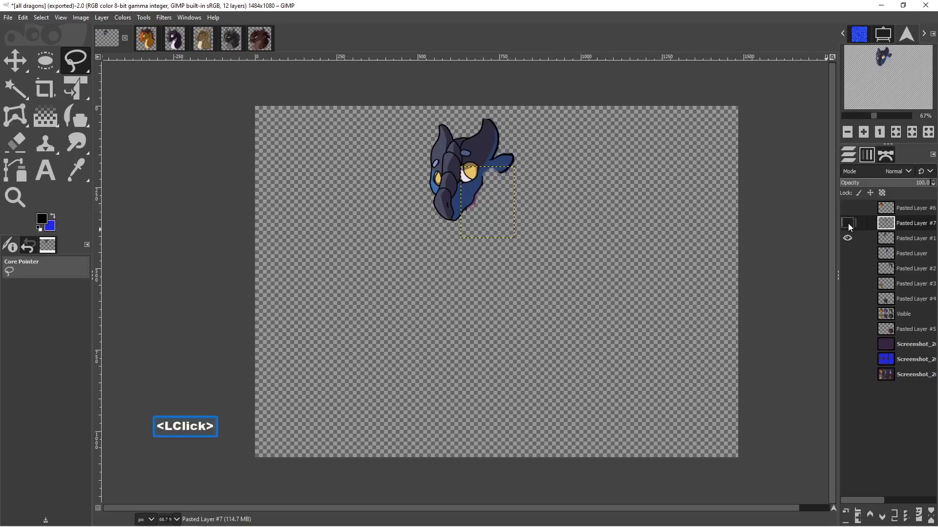
pyautogui.doubleClick(848, 224)
pyautogui.click(848, 224)
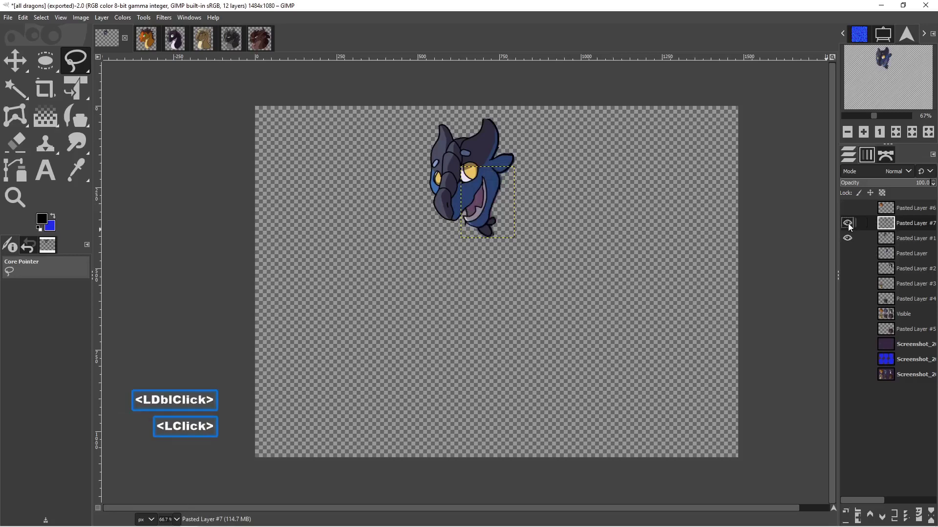
pyautogui.click(848, 223)
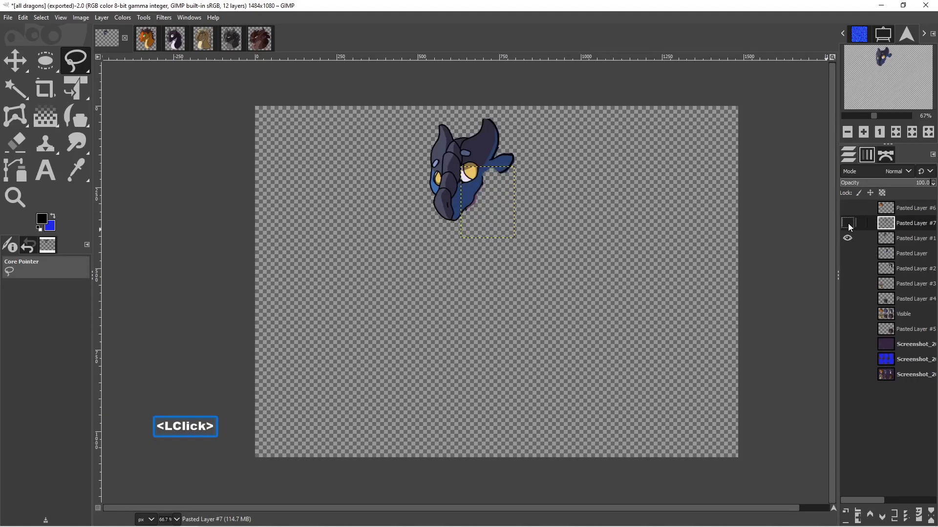
pyautogui.click(848, 224)
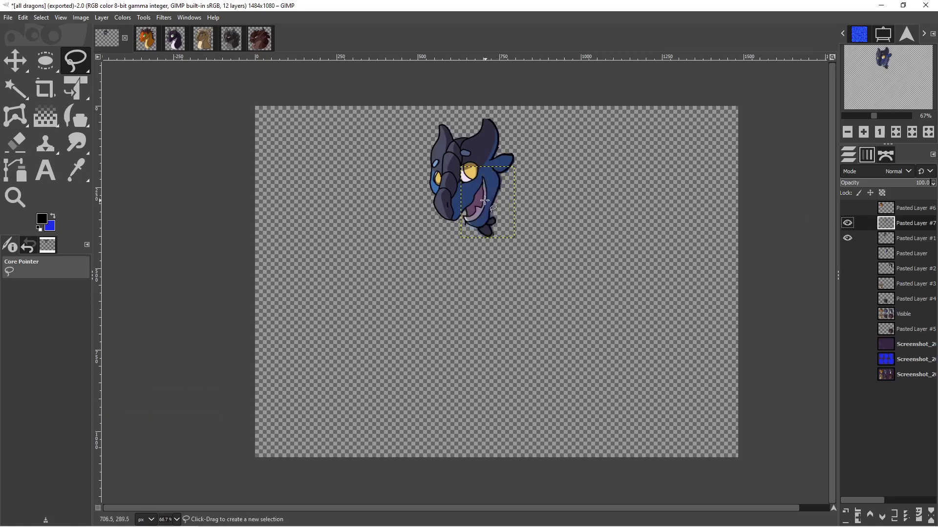
pyautogui.click(848, 225)
pyautogui.click(848, 225)
pyautogui.click(847, 238)
pyautogui.click(847, 238)
# Make the head's Pasted Layer #1 active and lower its opacity to 52.
pyautogui.click(901, 238)
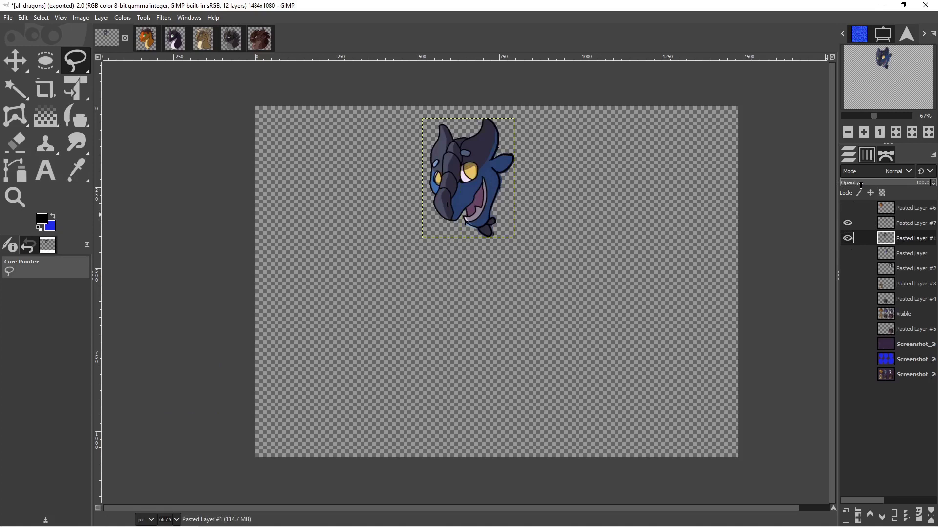
pyautogui.click(933, 185)
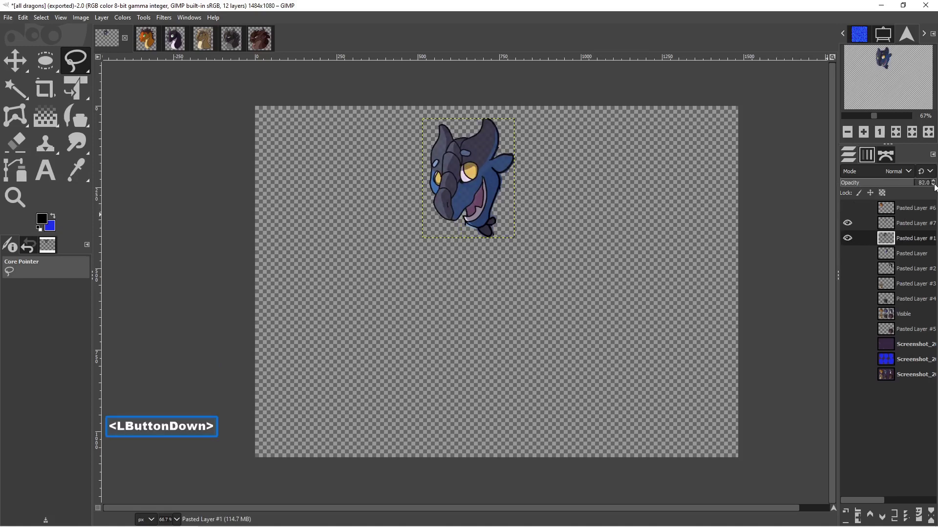
pyautogui.moveTo(934, 184); pyautogui.dragTo(933, 184)
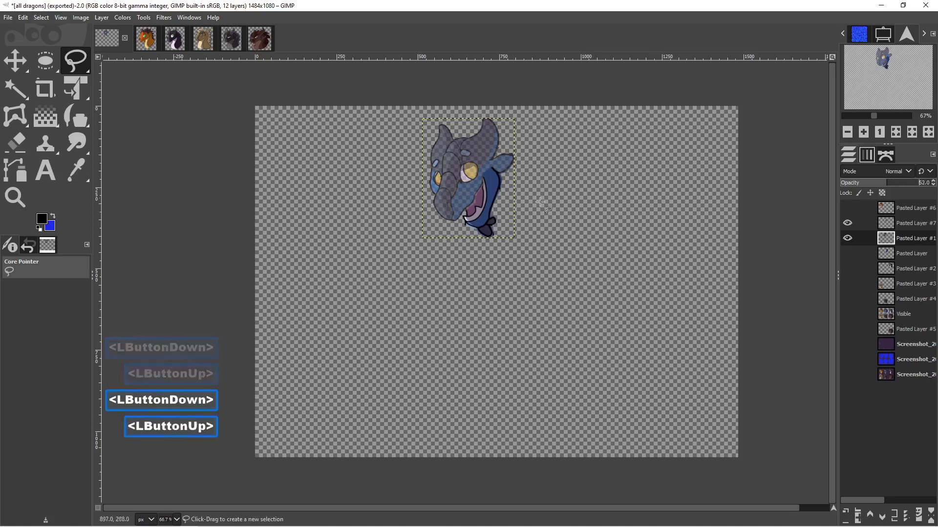
pyautogui.keyDown('ctrl'); pyautogui.scroll(3, 539, 233); pyautogui.keyUp('ctrl')
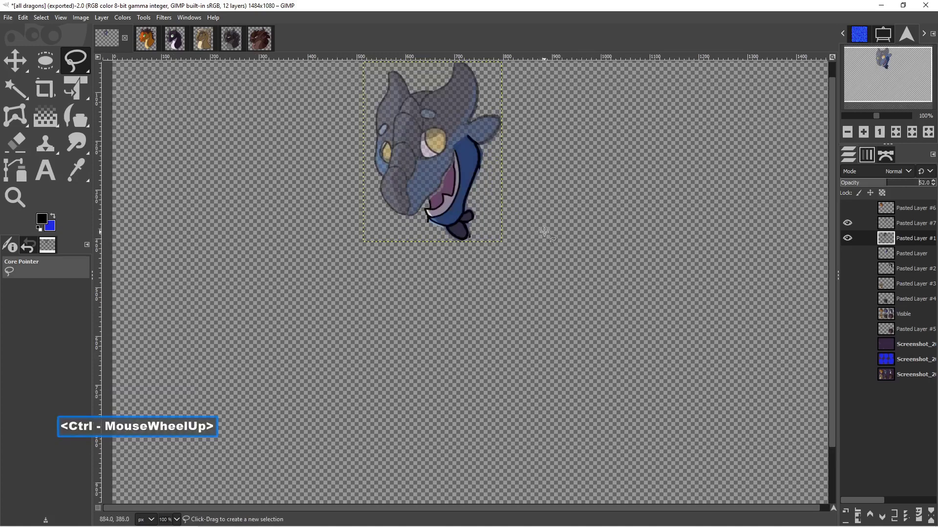
pyautogui.moveTo(474, 173); pyautogui.dragTo(583, 331, button='middle')
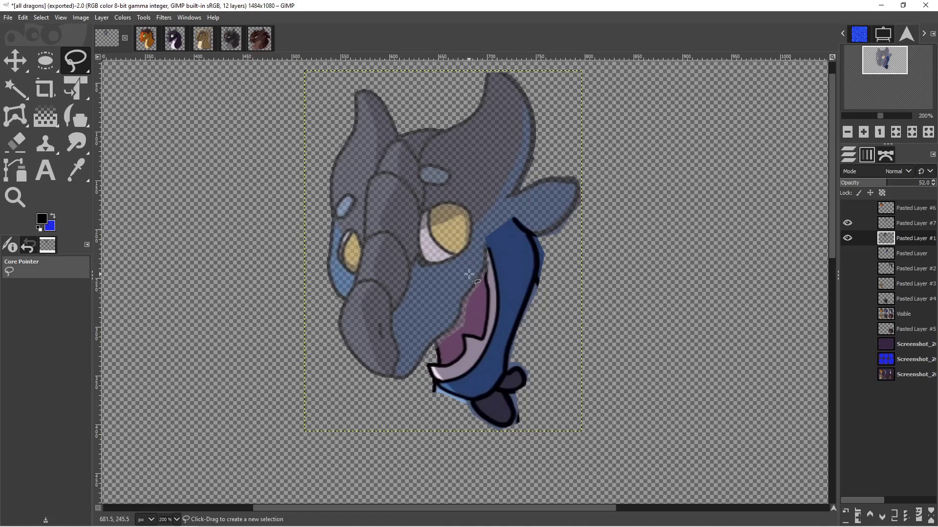
# Check which piece Pasted Layer #7 holds by toggling layer visibility, and rename that layer "jaw".
pyautogui.doubleClick(848, 238)
pyautogui.click(885, 224)
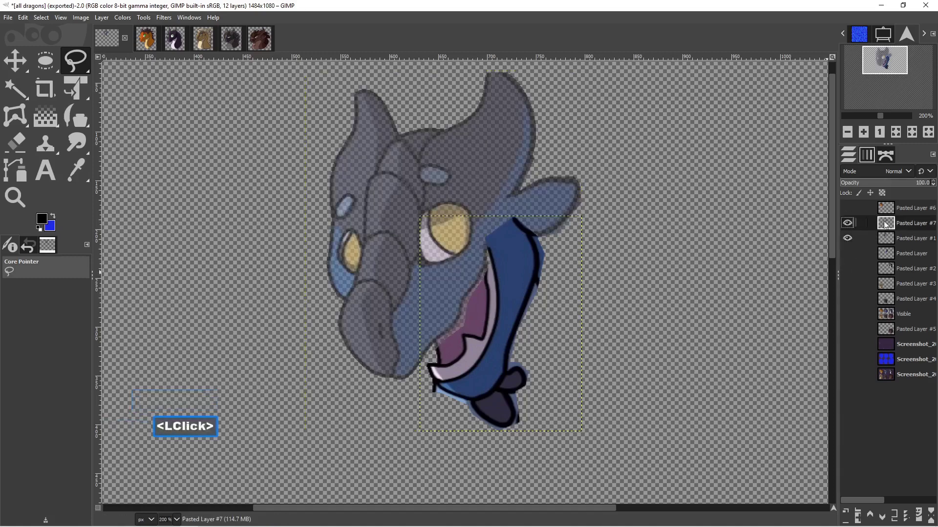
pyautogui.click(848, 222)
pyautogui.click(848, 222)
pyautogui.click(904, 224)
pyautogui.doubleClick(904, 222)
pyautogui.write('jaw')
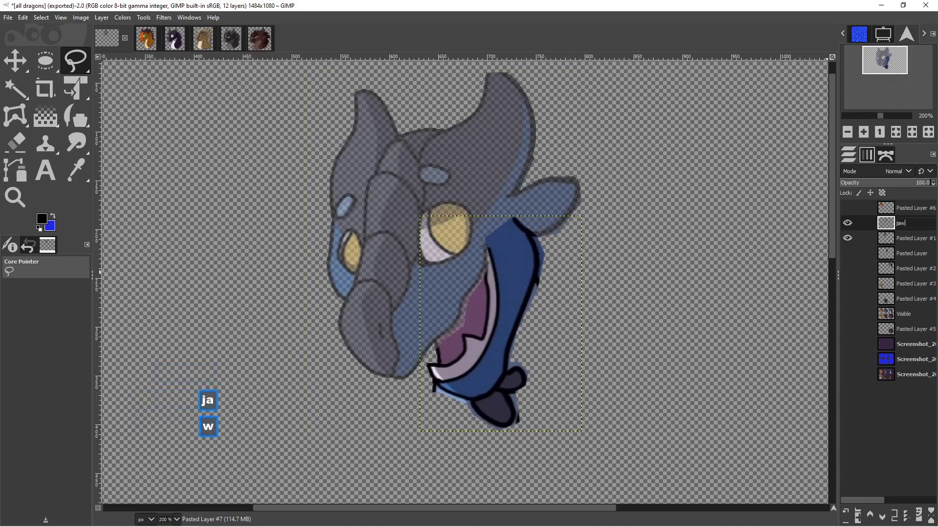
pyautogui.press('Return')
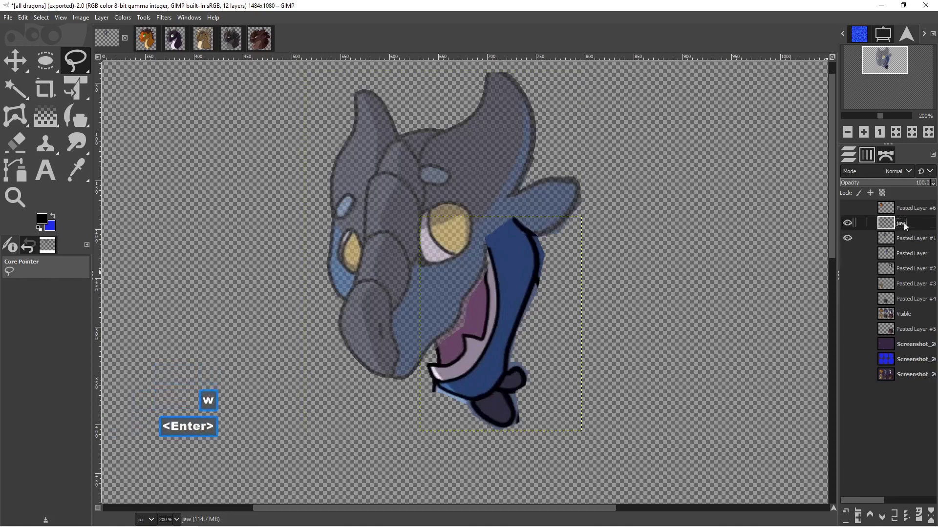
# Toggle the visibility of the semi-transparent head layer to identify it, and make Pasted Layer #1 the active layer.
pyautogui.click(848, 238)
pyautogui.click(848, 238)
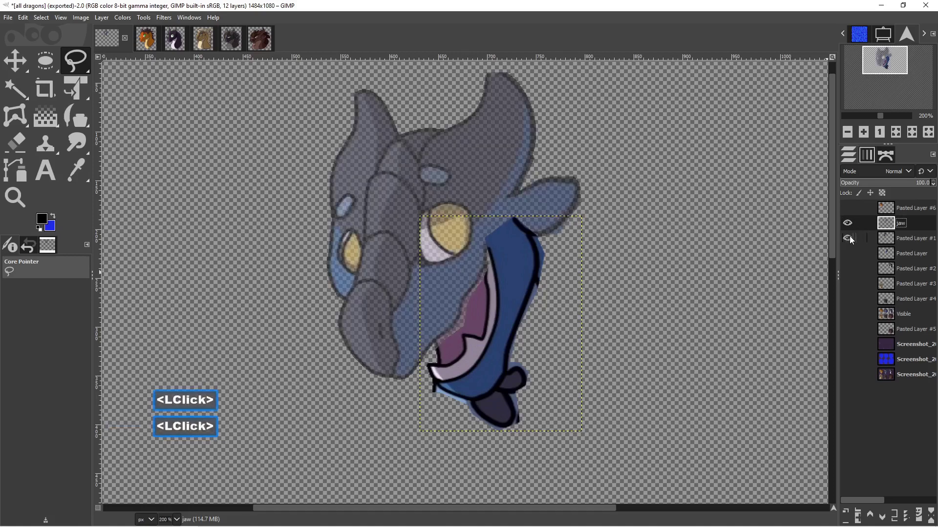
pyautogui.click(848, 238)
pyautogui.click(848, 238)
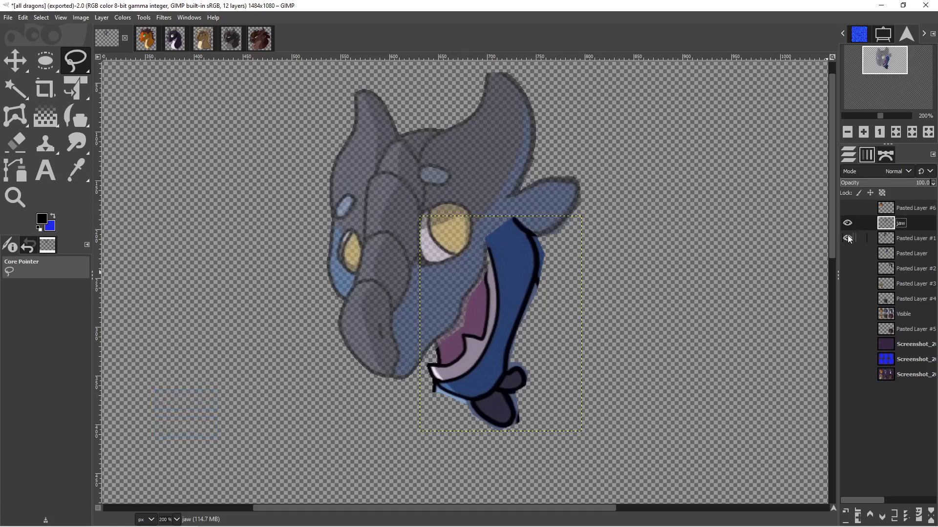
pyautogui.click(902, 239)
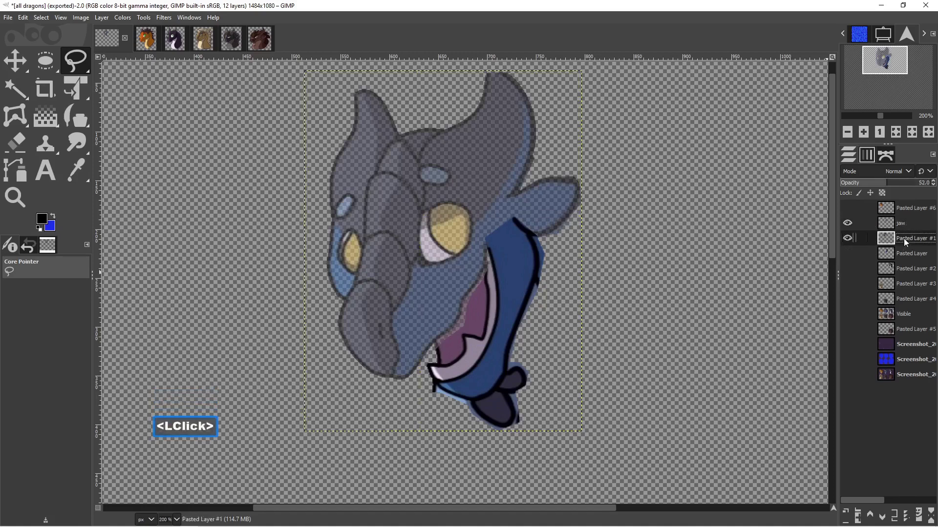
# Rename the semi-transparent dragon head's layer as head.
pyautogui.doubleClick(903, 238)
pyautogui.write('hear')
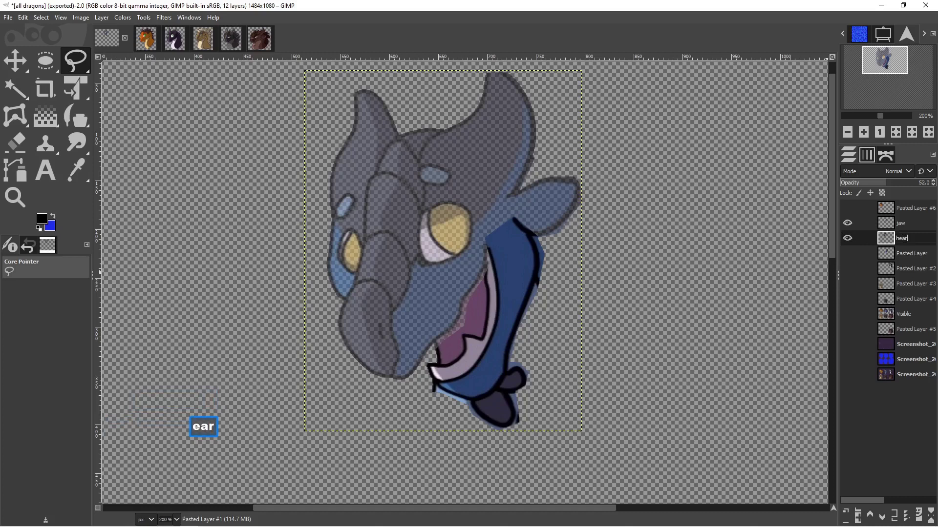
pyautogui.press('BackSpace')
pyautogui.write('d')
pyautogui.press('Return')
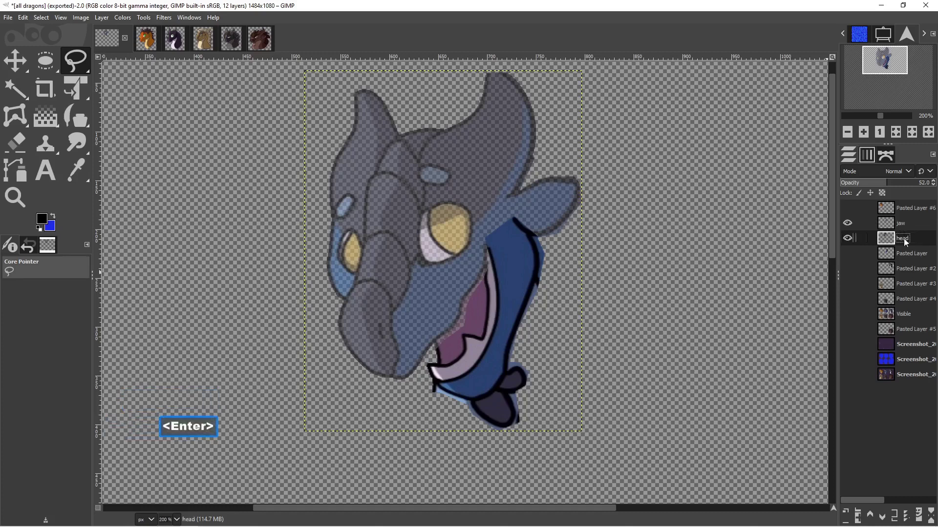
# Show the pasted layer below head, rename it neck, and hide it again.
pyautogui.click(848, 253)
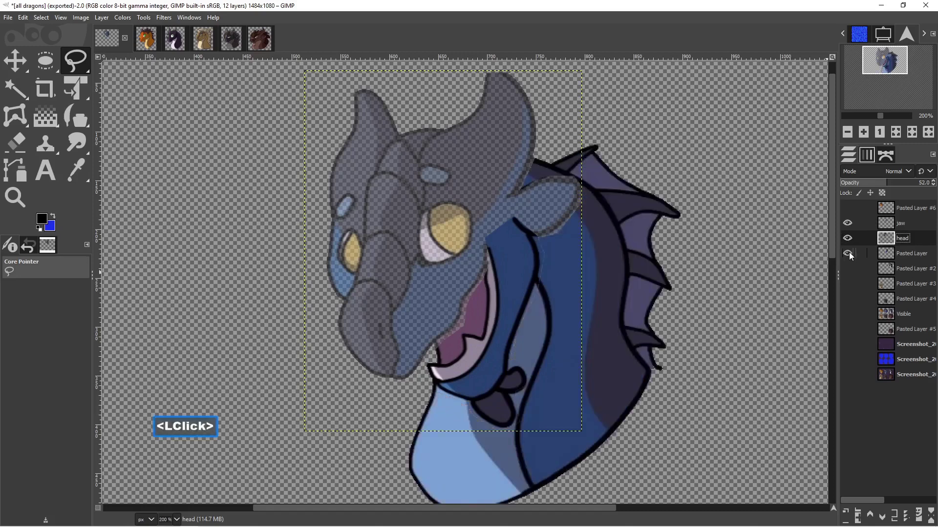
pyautogui.click(906, 257)
pyautogui.doubleClick(907, 257)
pyautogui.write('neck')
pyautogui.press('Return')
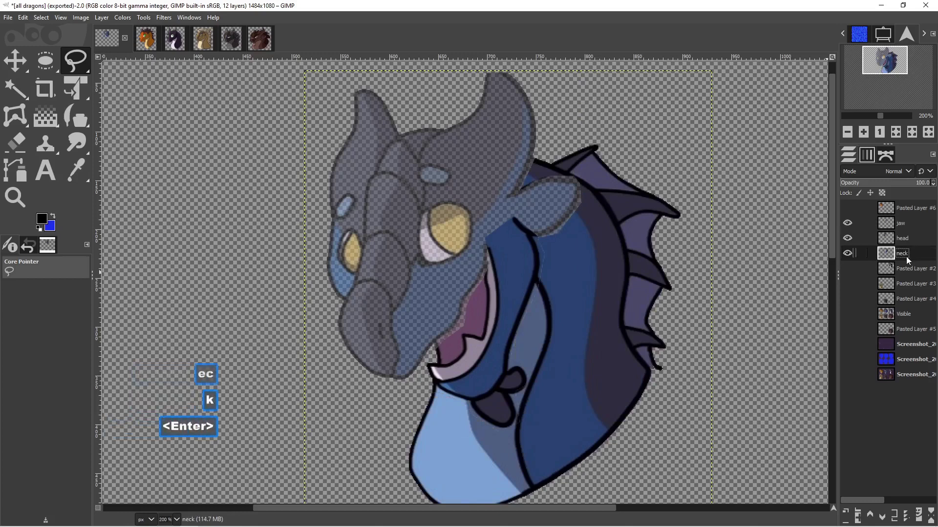
pyautogui.click(849, 253)
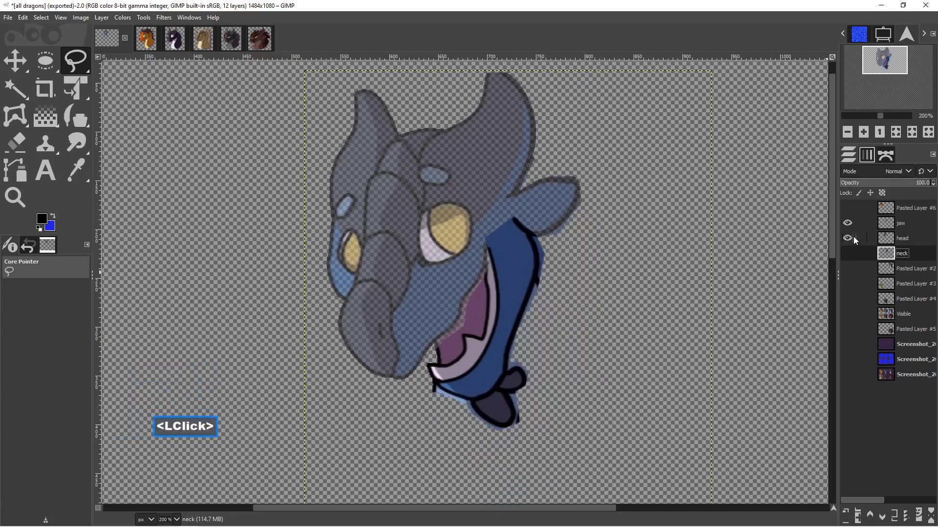
# Select the jaw layer, sample a colour from the mouth area and choose the Ink tool.
pyautogui.click(908, 226)
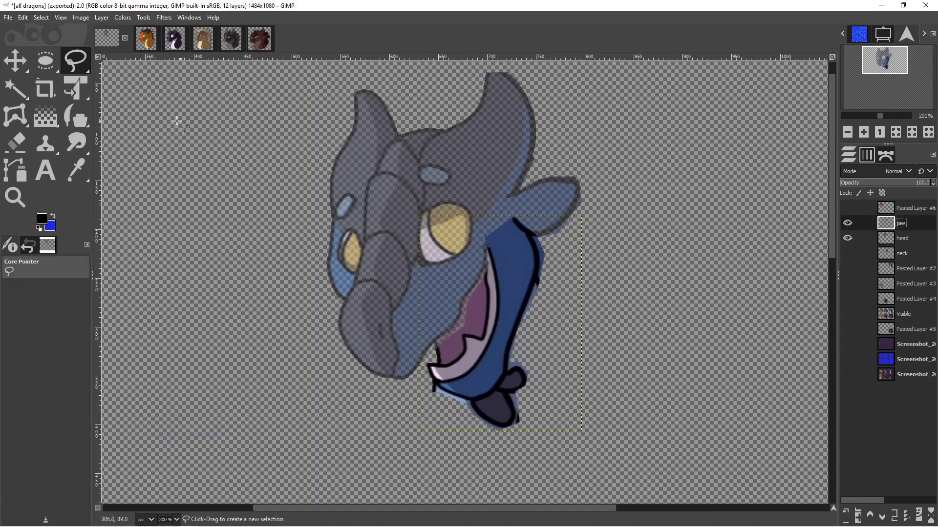
pyautogui.click(83, 168)
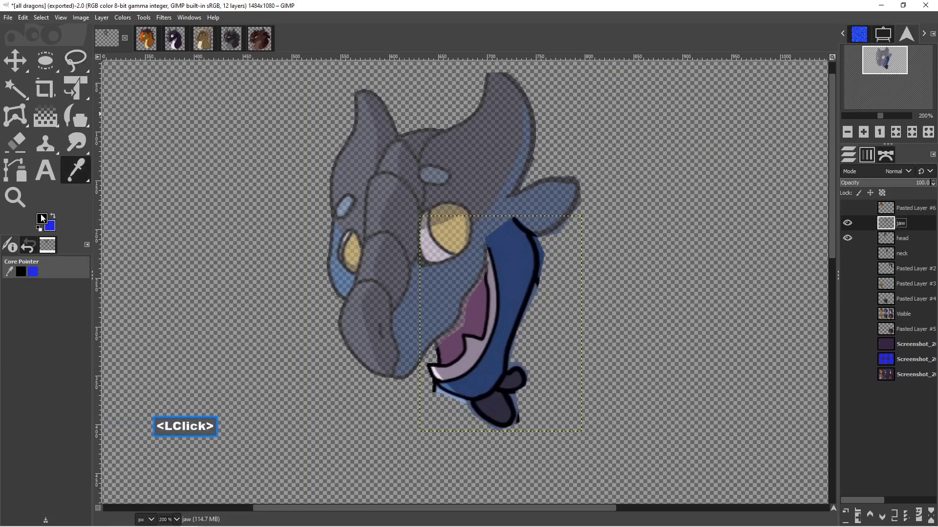
pyautogui.click(474, 309)
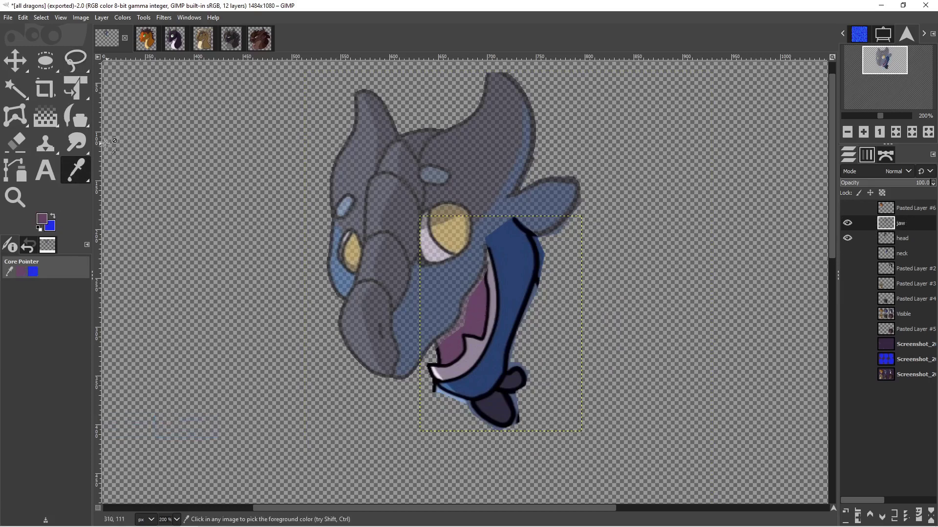
pyautogui.click(78, 126)
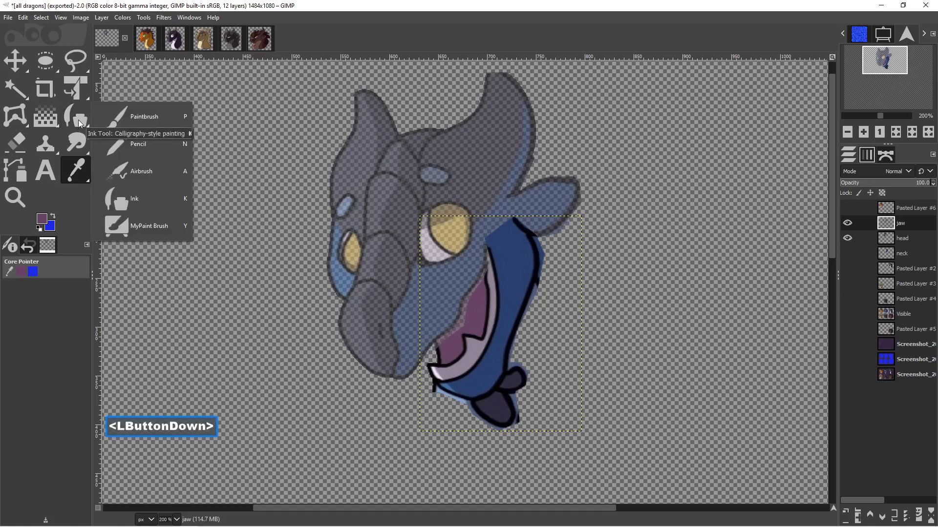
pyautogui.click(462, 297)
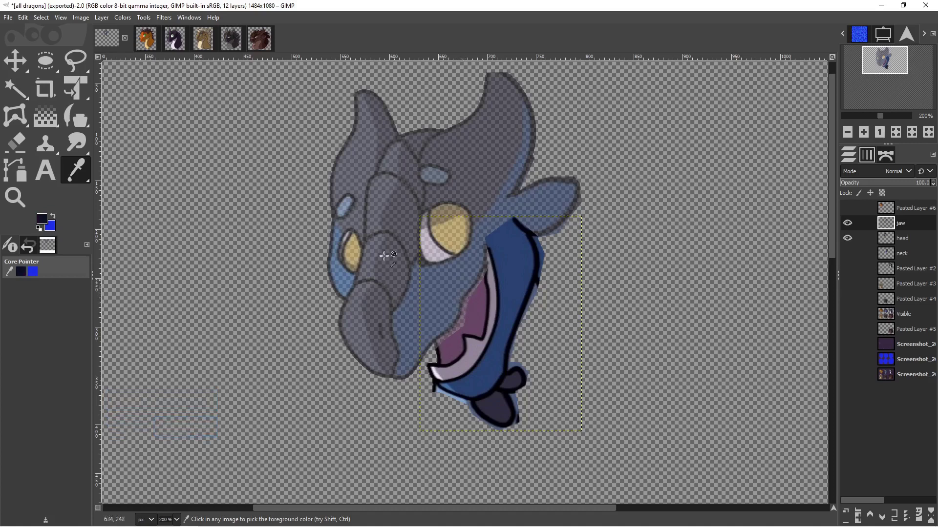
pyautogui.click(83, 125)
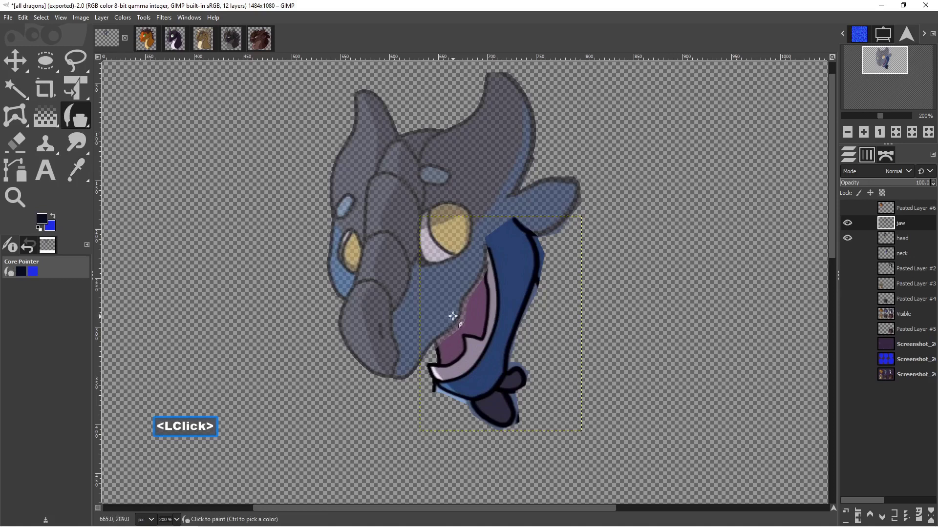
# Enlarge the ink blob size to 26 and place a dark dab on the mouth's upper edge.
pyautogui.press(']')
pyautogui.press(']')
pyautogui.press(']')
pyautogui.press(']')
pyautogui.press(']')
pyautogui.press(']')
pyautogui.press(']')
pyautogui.press(']')
pyautogui.press(']')
pyautogui.press(']')
pyautogui.press(']')
pyautogui.press(']')
pyautogui.press(']')
pyautogui.press(']')
pyautogui.press(']')
pyautogui.press(']')
pyautogui.press(']')
pyautogui.press(']')
pyautogui.press(']')
pyautogui.press(']')
pyautogui.press(']')
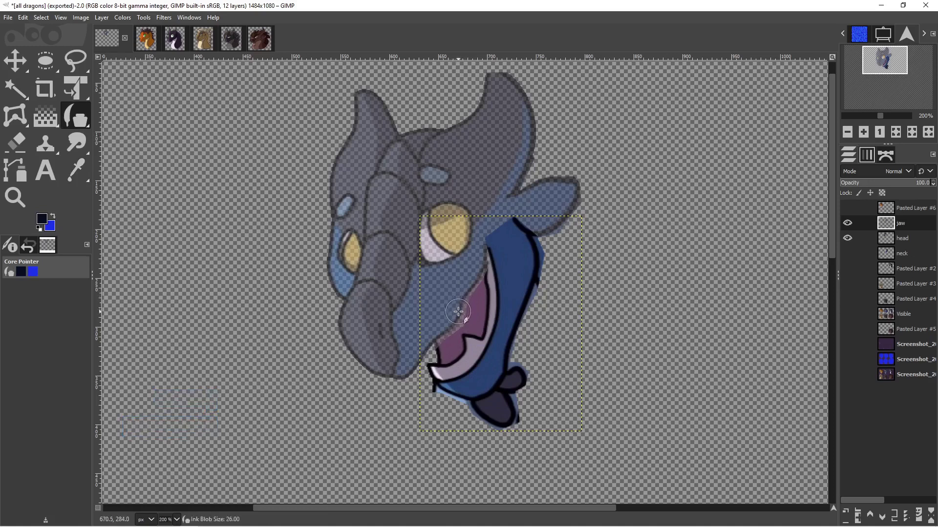
pyautogui.click(458, 313)
# Sample the purple mouth colour and ink over the dark dab, extending the mouth interior up towards the eye on the jaw layer.
pyautogui.click(71, 167)
pyautogui.click(476, 301)
pyautogui.click(76, 116)
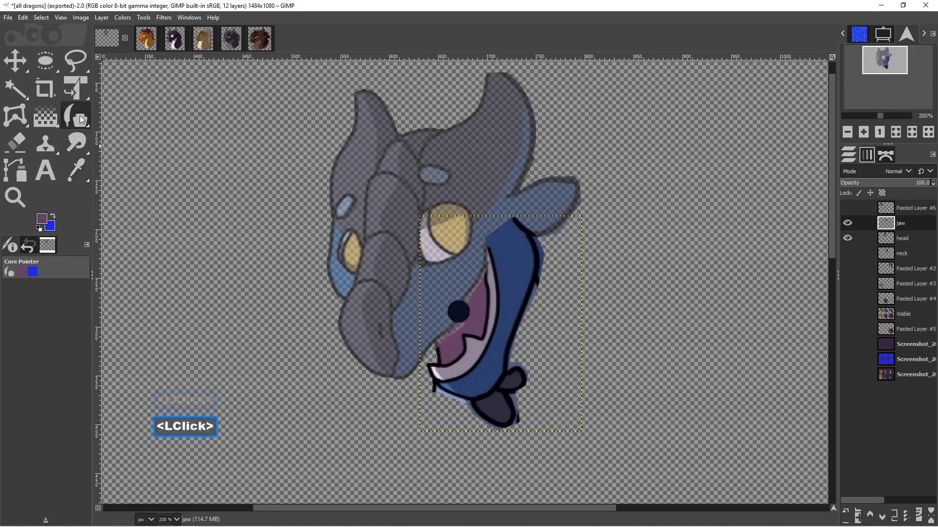
pyautogui.click(456, 310)
pyautogui.moveTo(457, 309); pyautogui.dragTo(449, 328)
pyautogui.click(449, 328)
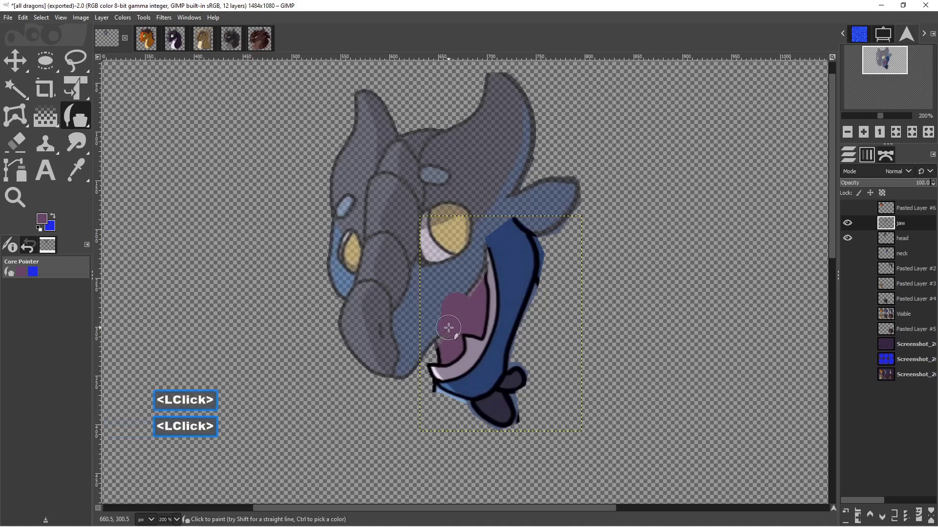
pyautogui.click(447, 329)
pyautogui.click(447, 330)
pyautogui.doubleClick(447, 334)
pyautogui.click(450, 315)
pyautogui.doubleClick(451, 294)
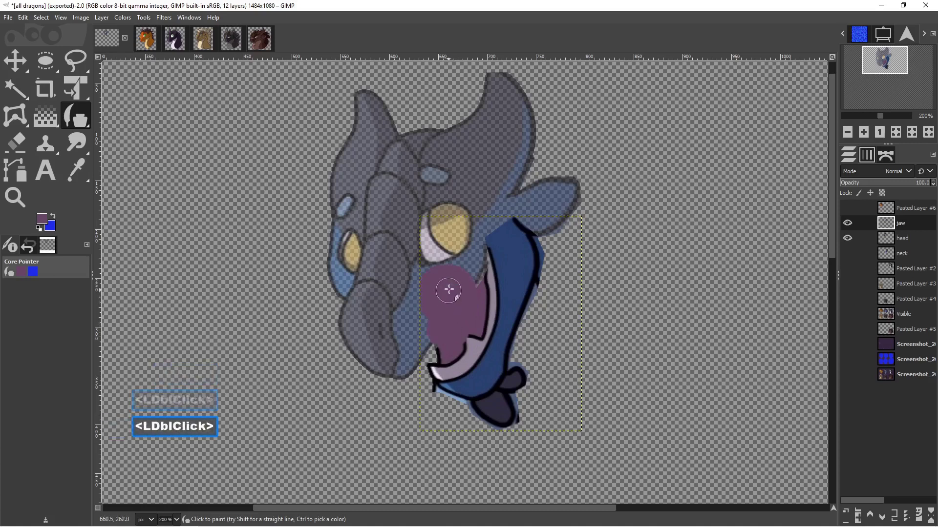
# Reduce the ink blob size to 19 and fill the mouth's upper corner beside the jaw with purple.
pyautogui.press('[')
pyautogui.press('[')
pyautogui.press('[')
pyautogui.press('[')
pyautogui.press('[')
pyautogui.press('[')
pyautogui.press('[')
pyautogui.click(469, 272)
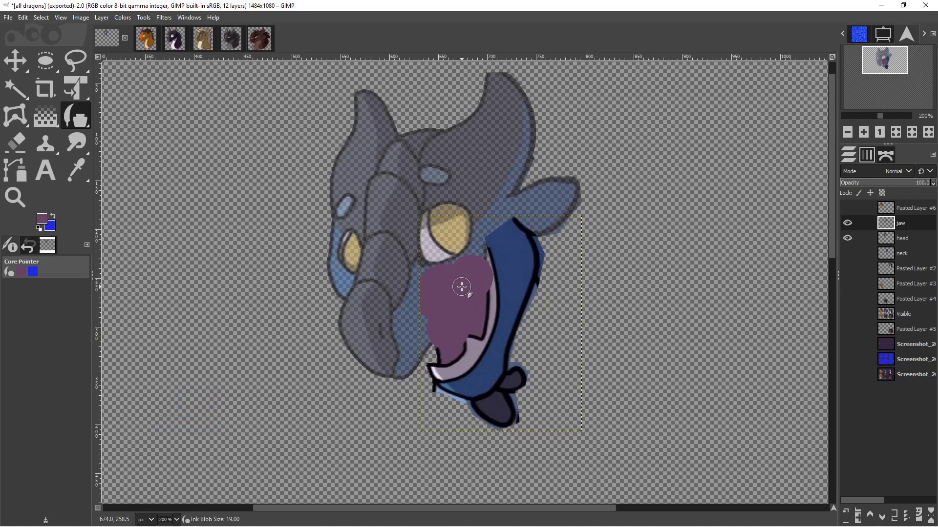
# Switch to the Paintbrush, reduce it to size 28 and extend the purple mouth's upper edge just below the eye.
pyautogui.press('[')
pyautogui.press('[')
pyautogui.press('[')
pyautogui.press('[')
pyautogui.click(86, 126)
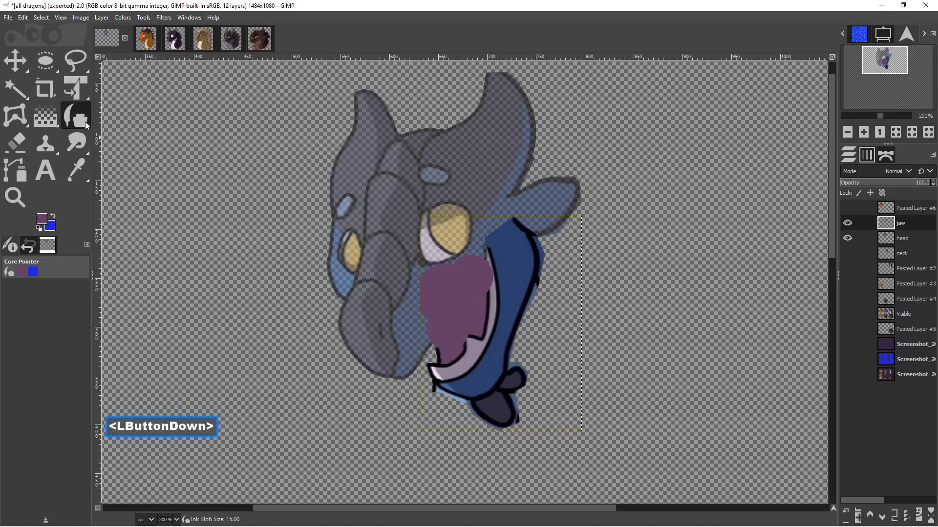
pyautogui.moveTo(97, 123); pyautogui.dragTo(115, 119)
pyautogui.press('[')
pyautogui.press('[')
pyautogui.press('[')
pyautogui.press('[')
pyautogui.press('[')
pyautogui.press('[')
pyautogui.press('[')
pyautogui.press('[')
pyautogui.press('[')
pyautogui.press('[')
pyautogui.press('[')
pyautogui.press('[')
pyautogui.press('[')
pyautogui.press('[')
pyautogui.press('[')
pyautogui.press('[')
pyautogui.press('[')
pyautogui.press('[')
pyautogui.press('[')
pyautogui.press('[')
pyautogui.press('[')
pyautogui.press('[')
pyautogui.press('[')
pyautogui.press('[')
pyautogui.press('[')
pyautogui.press('[')
pyautogui.press('[')
pyautogui.press('[')
pyautogui.press('[')
pyautogui.press('[')
pyautogui.press('[')
pyautogui.press('[')
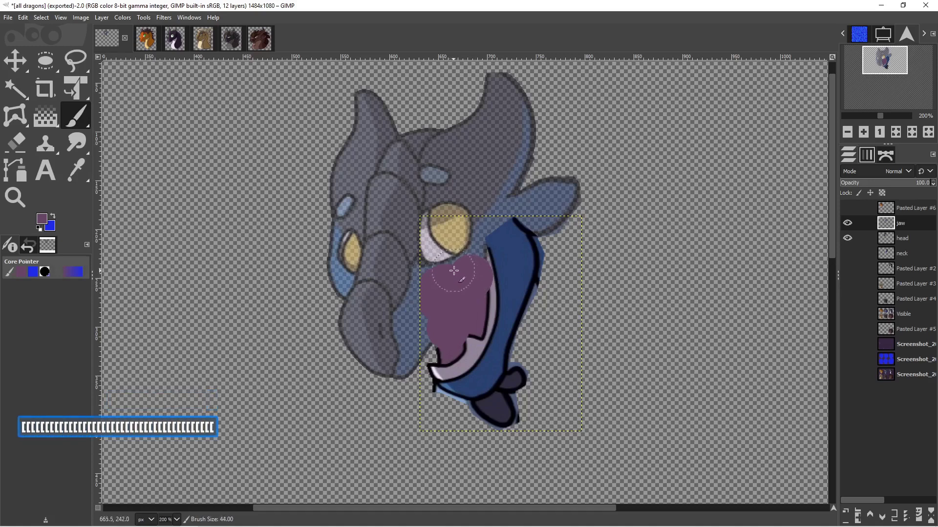
pyautogui.click(454, 269)
pyautogui.click(454, 268)
pyautogui.click(458, 264)
pyautogui.moveTo(462, 261); pyautogui.dragTo(443, 270)
pyautogui.doubleClick(466, 258)
pyautogui.doubleClick(466, 258)
pyautogui.click(456, 263)
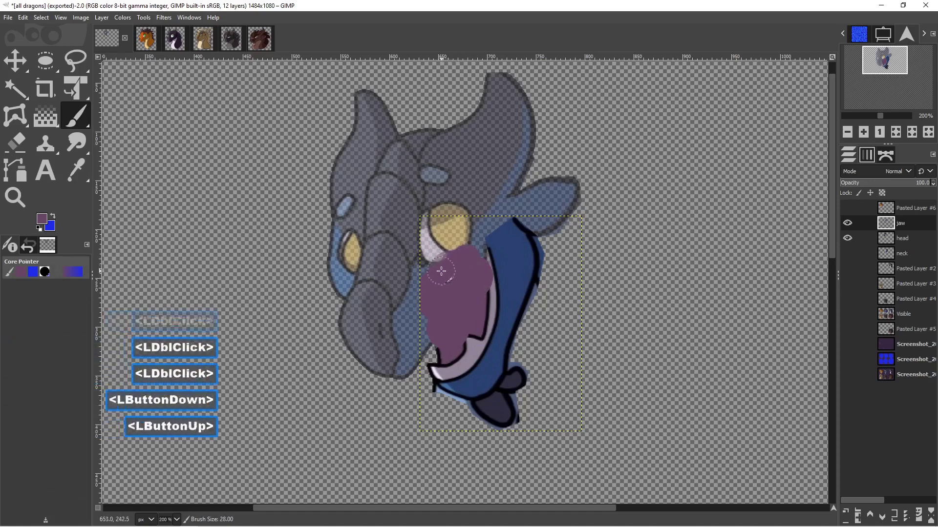
pyautogui.click(443, 272)
pyautogui.click(444, 275)
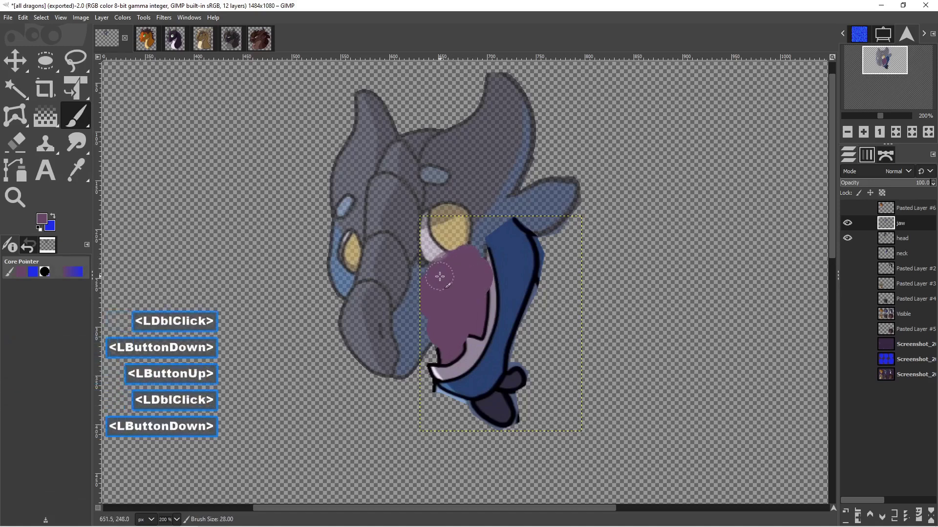
pyautogui.click(470, 261)
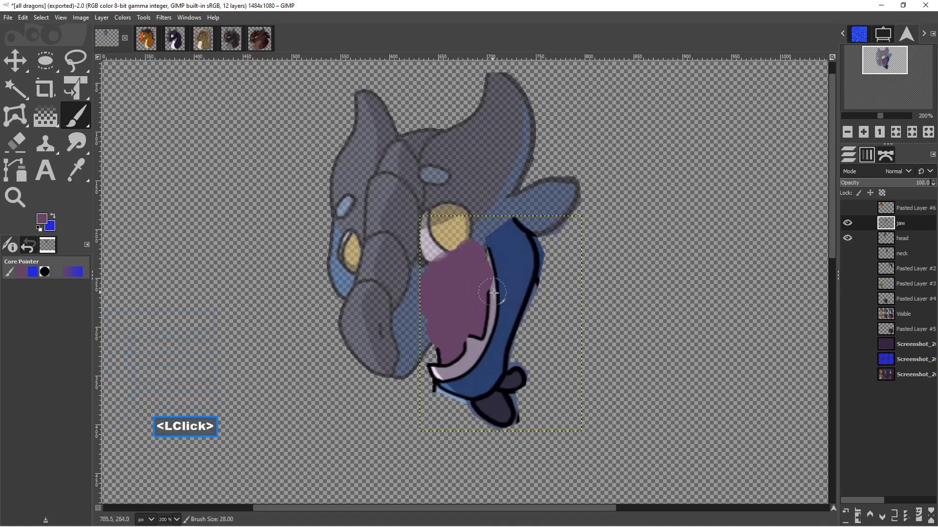
# Sample the pale mauve inside the jaw and repaint its covered upper strip with the Paintbrush at size 5.
pyautogui.keyDown('ctrl'); pyautogui.scroll(2, 509, 297); pyautogui.keyUp('ctrl')
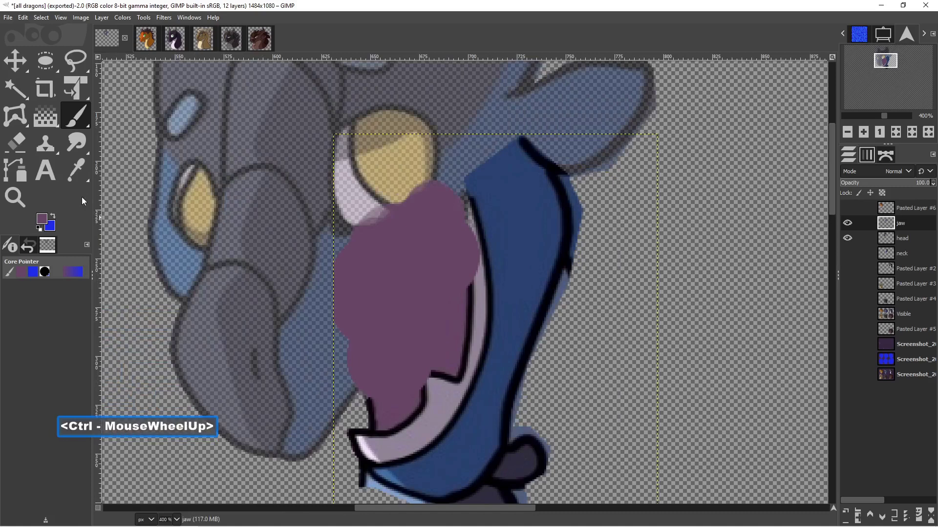
pyautogui.click(78, 168)
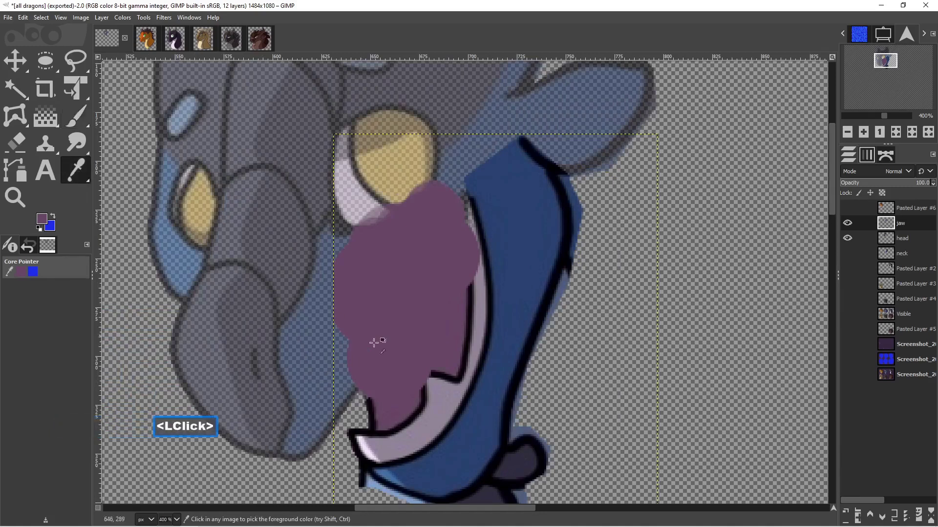
pyautogui.click(440, 391)
pyautogui.click(76, 115)
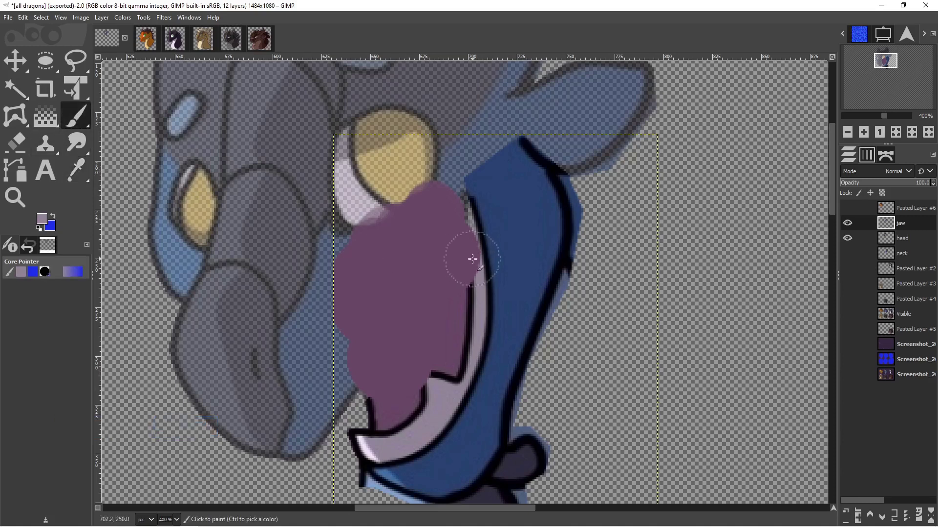
pyautogui.press('[')
pyautogui.press('[')
pyautogui.press('[')
pyautogui.press('[')
pyautogui.press('[')
pyautogui.press('[')
pyautogui.press('[')
pyautogui.press('[')
pyautogui.press('[')
pyautogui.press('[')
pyautogui.press('[')
pyautogui.press('[')
pyautogui.press('[')
pyautogui.press('[')
pyautogui.press('[')
pyautogui.press('[')
pyautogui.press('[')
pyautogui.press('[')
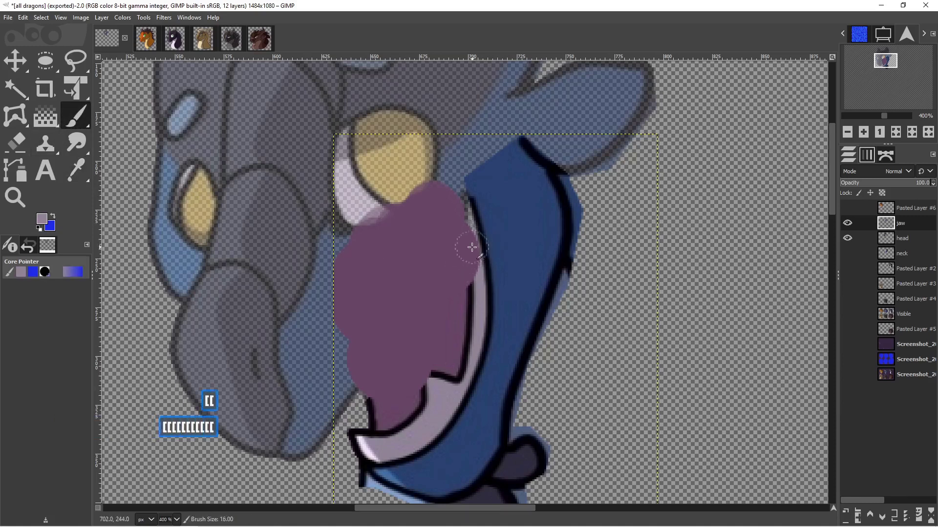
pyautogui.press('[')
pyautogui.press('[')
pyautogui.press('[')
pyautogui.press('[')
pyautogui.click(470, 245)
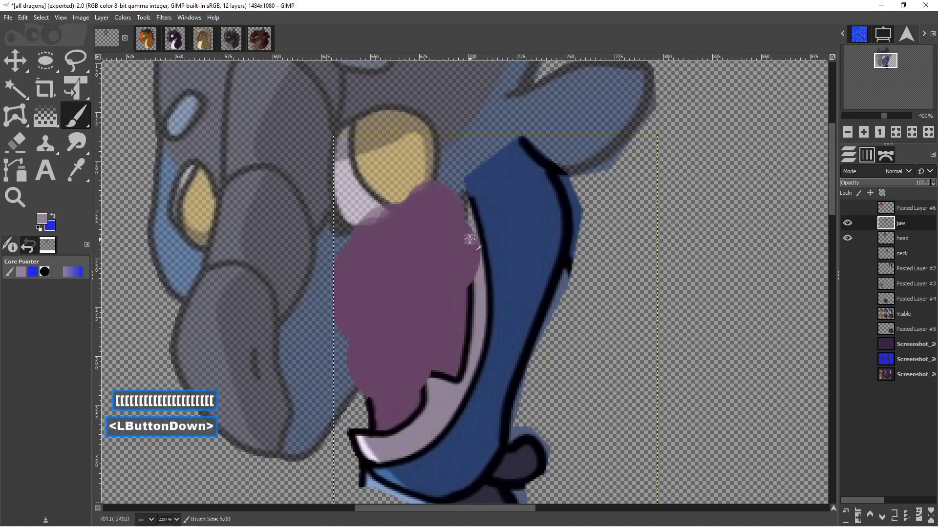
pyautogui.moveTo(470, 246)
pyautogui.mouseDown()
pyautogui.moveTo(474, 261)
pyautogui.moveTo(470, 225)
pyautogui.mouseUp()
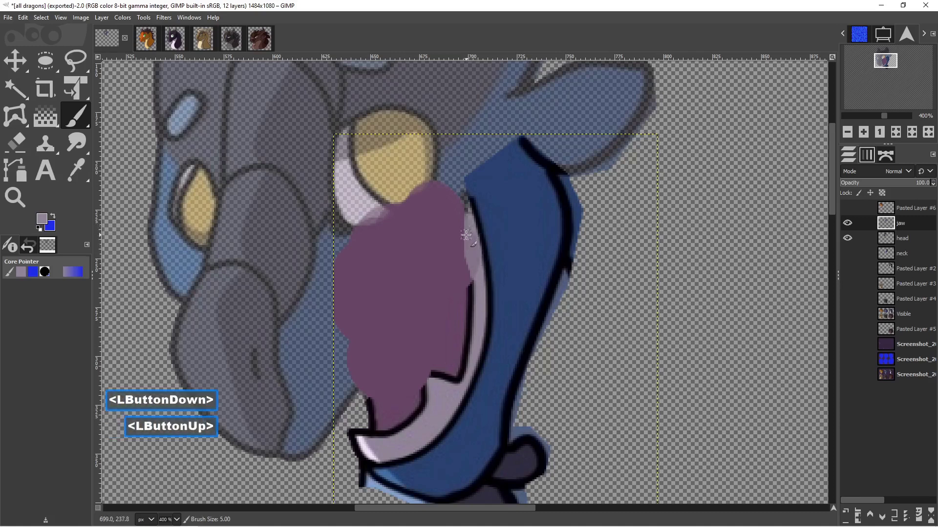
# Reset the colours to default black and redraw the thin outline between the purple mouth and the mauve strip, up to the jaw's upper tip.
pyautogui.press('d')
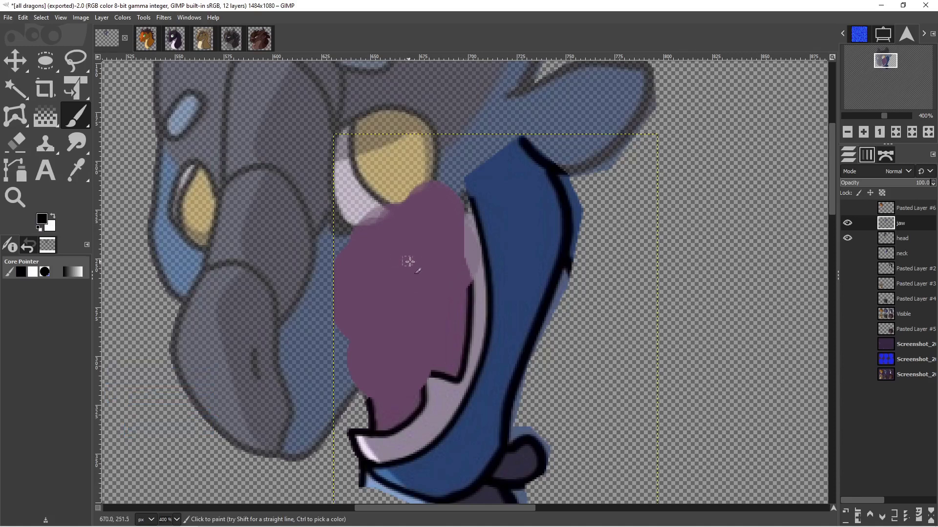
pyautogui.moveTo(457, 225); pyautogui.dragTo(463, 279)
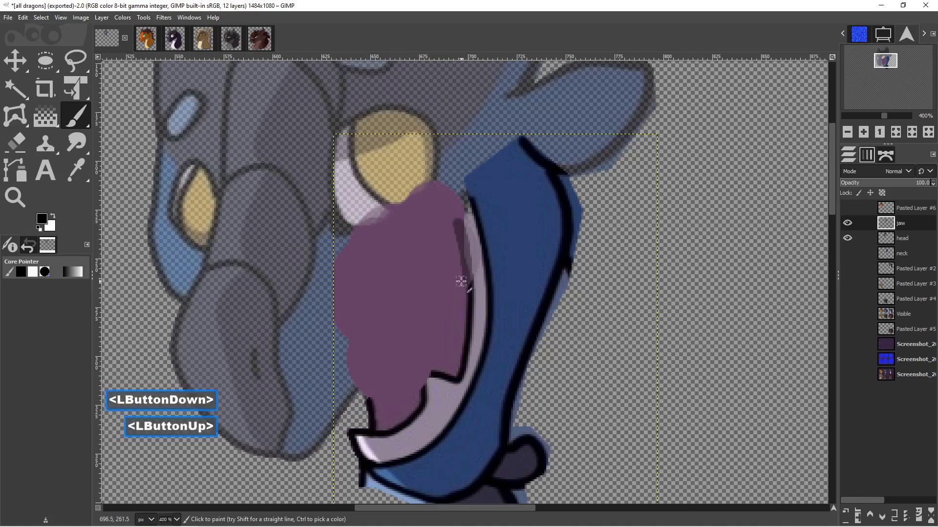
pyautogui.press('[')
pyautogui.press('[')
pyautogui.press('[')
pyautogui.press('[')
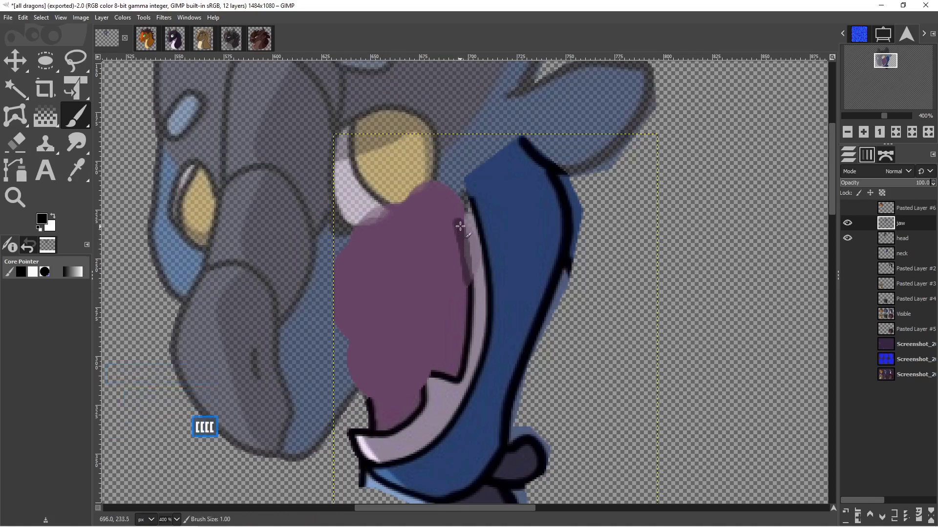
pyautogui.moveTo(461, 226); pyautogui.dragTo(470, 277)
pyautogui.click(467, 256)
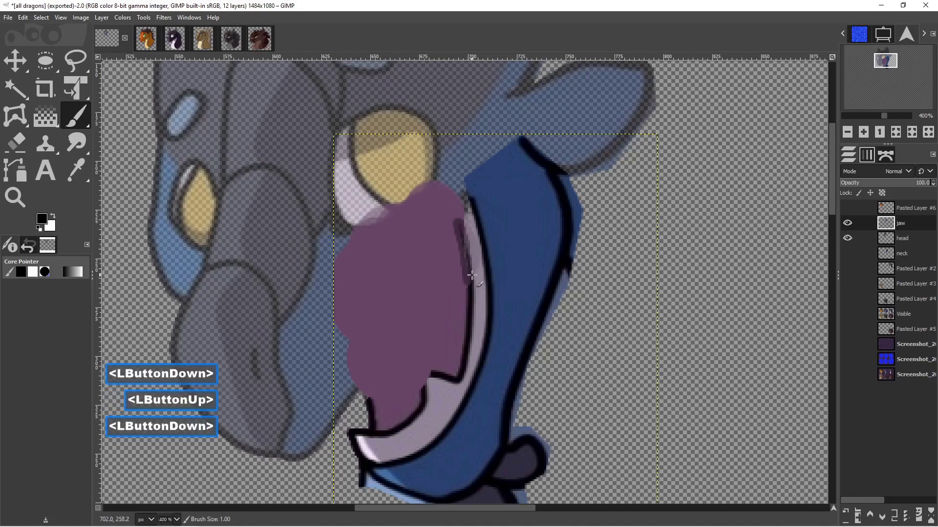
pyautogui.press(']')
pyautogui.press(']')
pyautogui.moveTo(460, 227); pyautogui.dragTo(471, 263)
pyautogui.moveTo(465, 230)
pyautogui.mouseDown()
pyautogui.moveTo(458, 203)
pyautogui.moveTo(472, 286)
pyautogui.moveTo(458, 191)
pyautogui.moveTo(468, 241)
pyautogui.mouseUp()
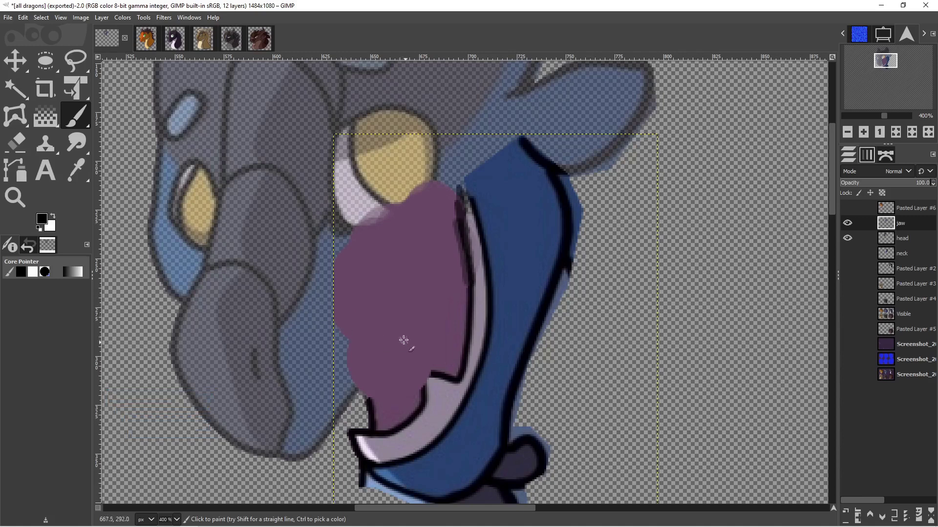
# Outline the uneven purple overspill along the mouth's outer edge on the jaw layer with Free Select, delete it and clear the selection.
pyautogui.click(75, 60)
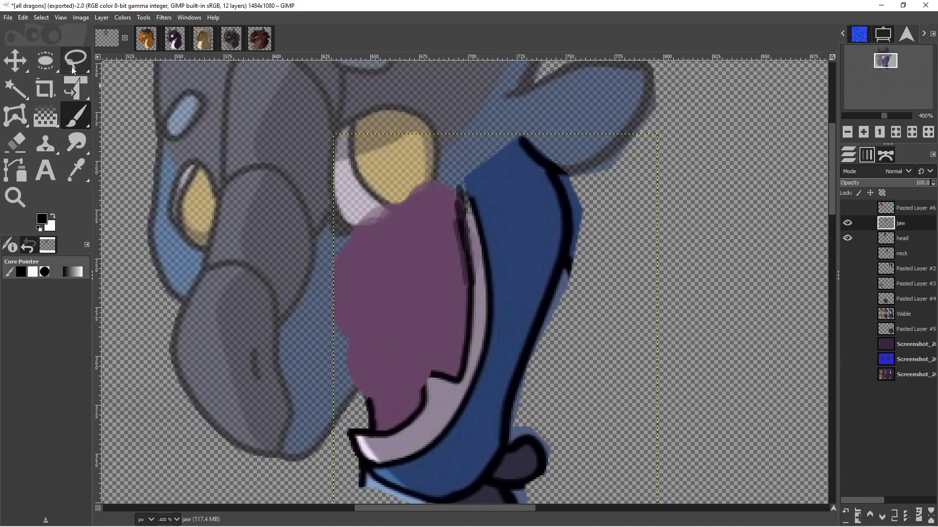
pyautogui.click(338, 233)
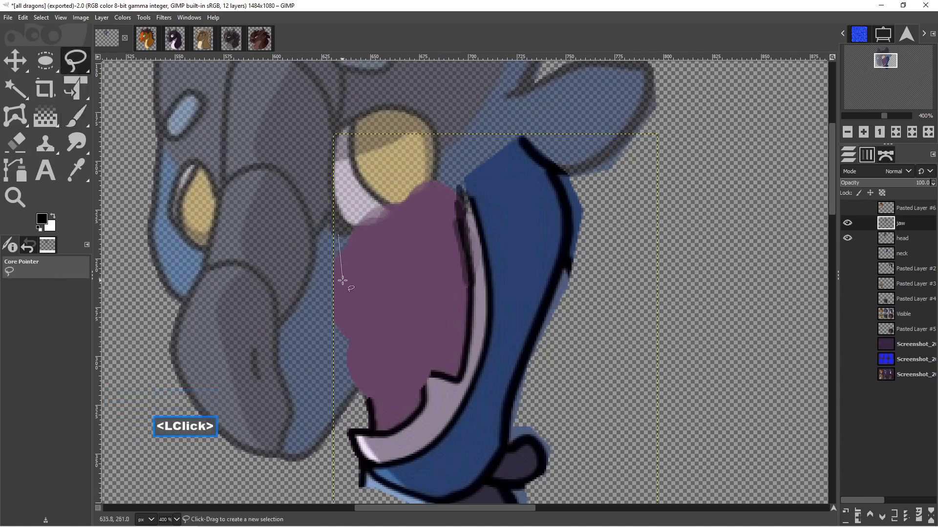
pyautogui.click(349, 349)
pyautogui.moveTo(364, 396); pyautogui.dragTo(353, 408)
pyautogui.click(303, 364)
pyautogui.click(296, 267)
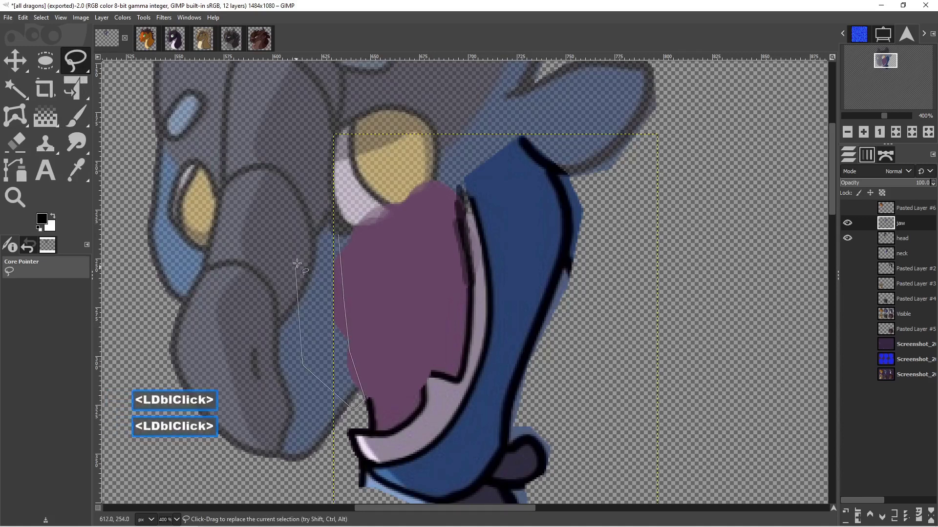
pyautogui.click(338, 234)
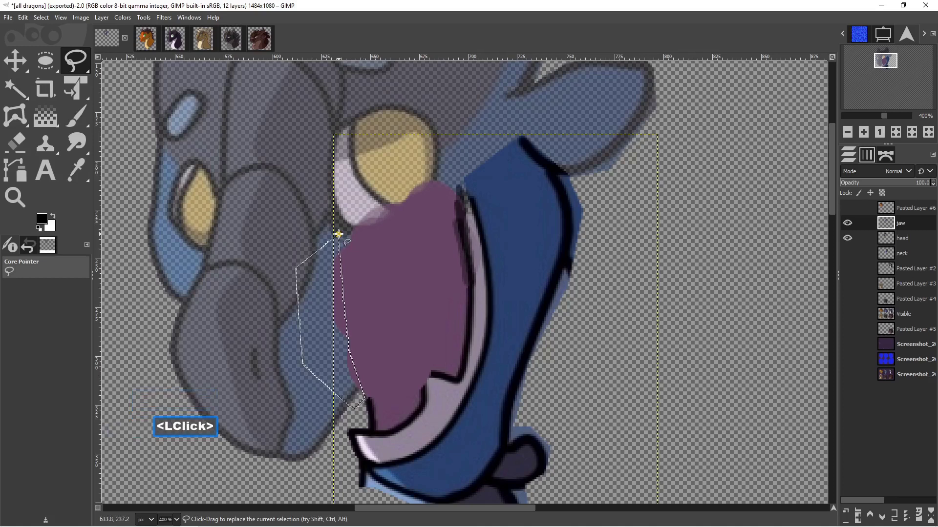
pyautogui.press('Delete')
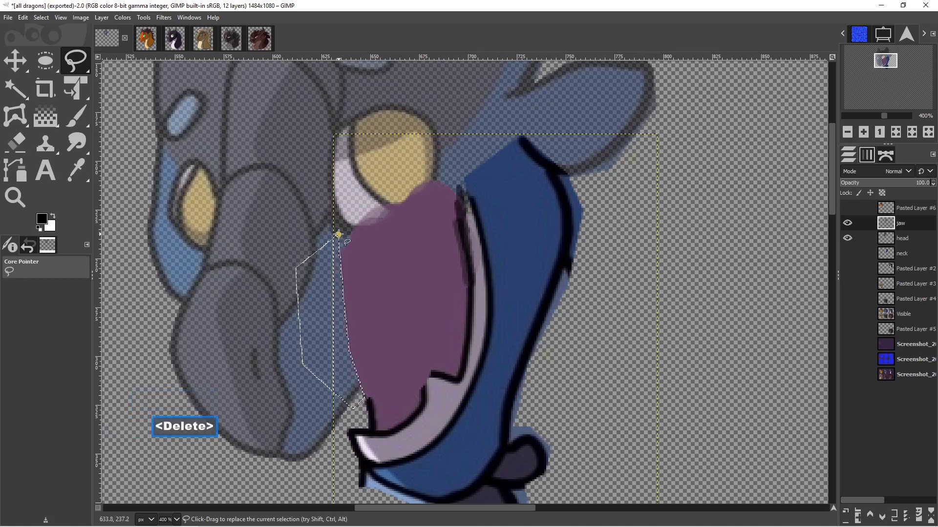
pyautogui.hotkey('ctrl', 'shift', 'a')
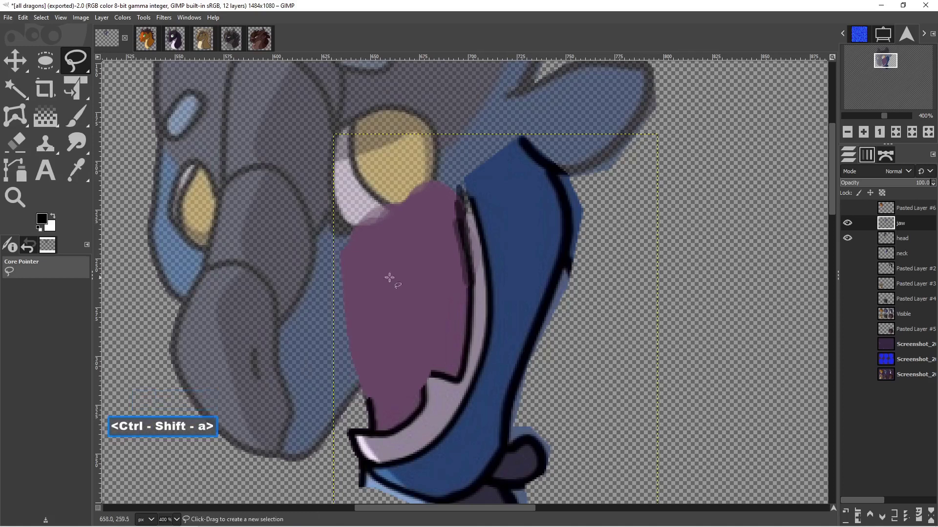
# Restore the head layer to 100% opacity and move it above the jaw layer.
pyautogui.scroll(-2, 533, 297)
pyautogui.scroll(1, 535, 298)
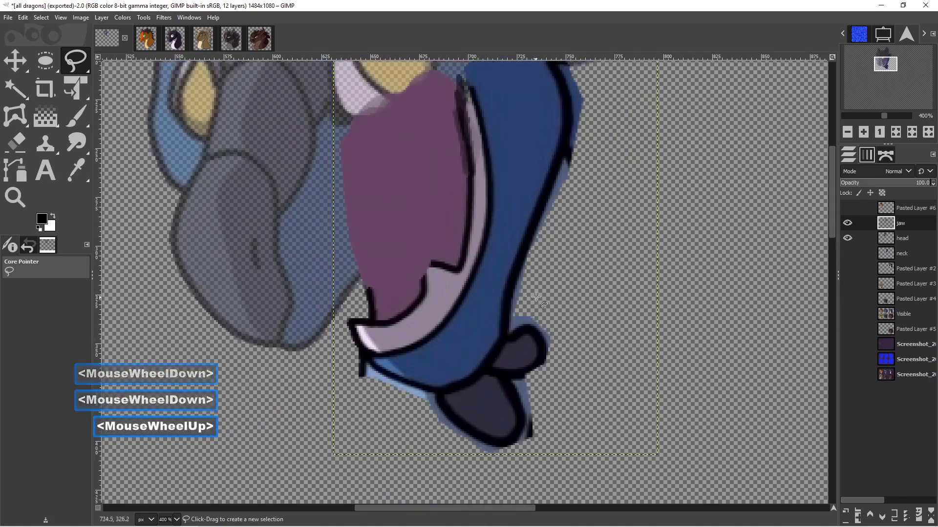
pyautogui.keyDown('ctrl'); pyautogui.scroll(-1, 536, 297); pyautogui.keyUp('ctrl')
pyautogui.keyDown('ctrl'); pyautogui.scroll(-1, 549, 267); pyautogui.keyUp('ctrl')
pyautogui.moveTo(550, 269); pyautogui.dragTo(521, 307, button='middle')
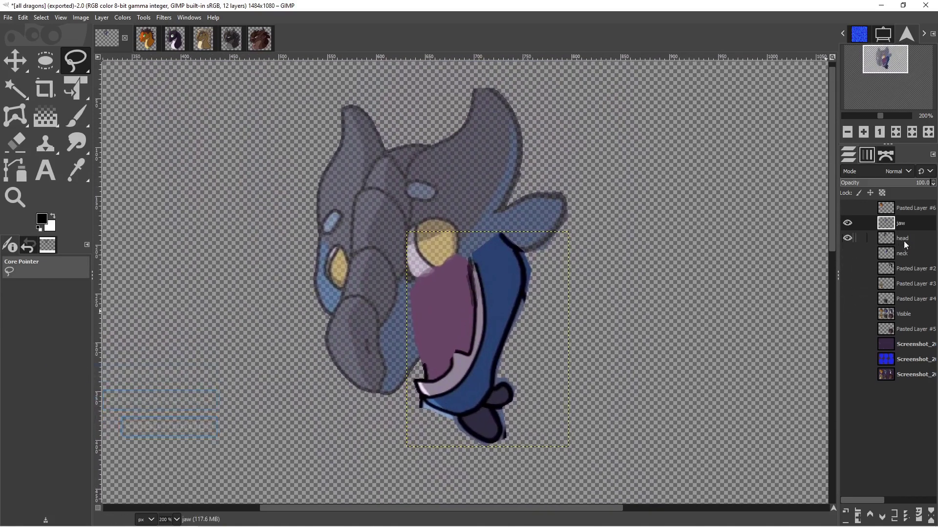
pyautogui.click(903, 238)
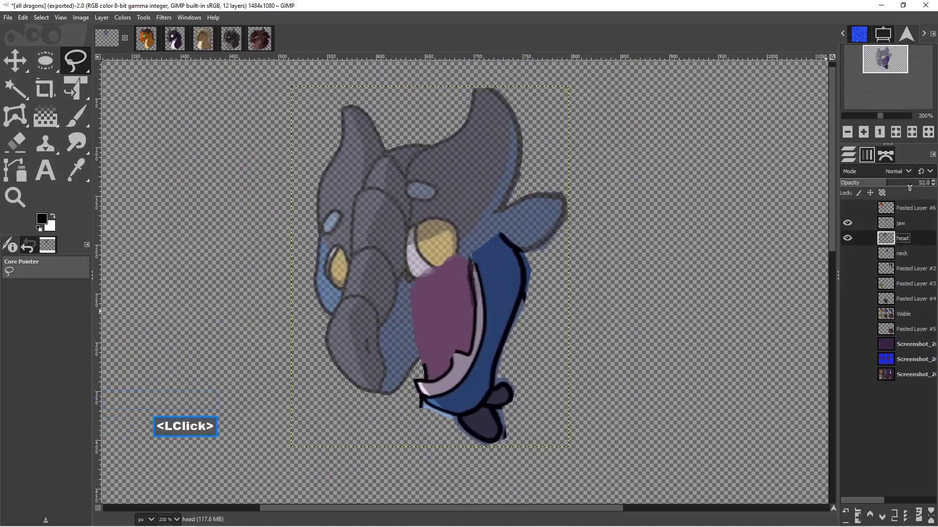
pyautogui.click(933, 182)
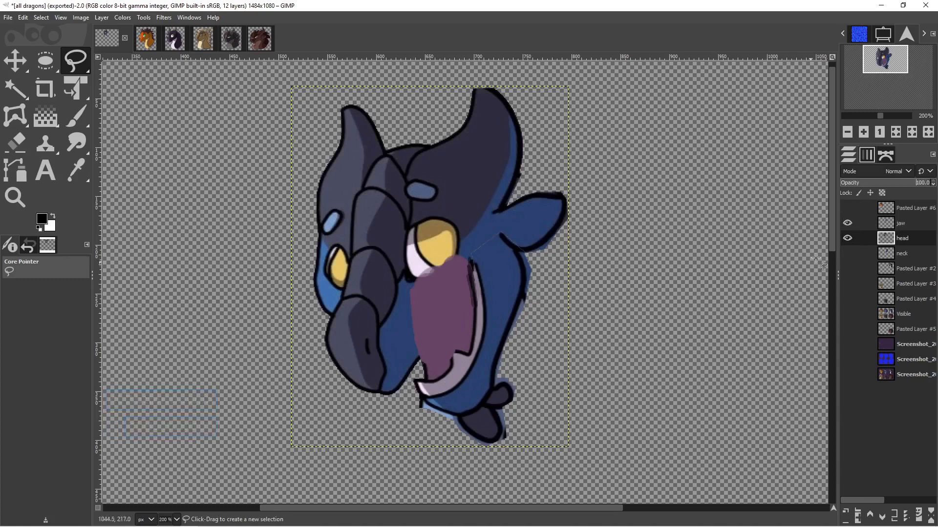
pyautogui.moveTo(904, 240); pyautogui.dragTo(913, 224)
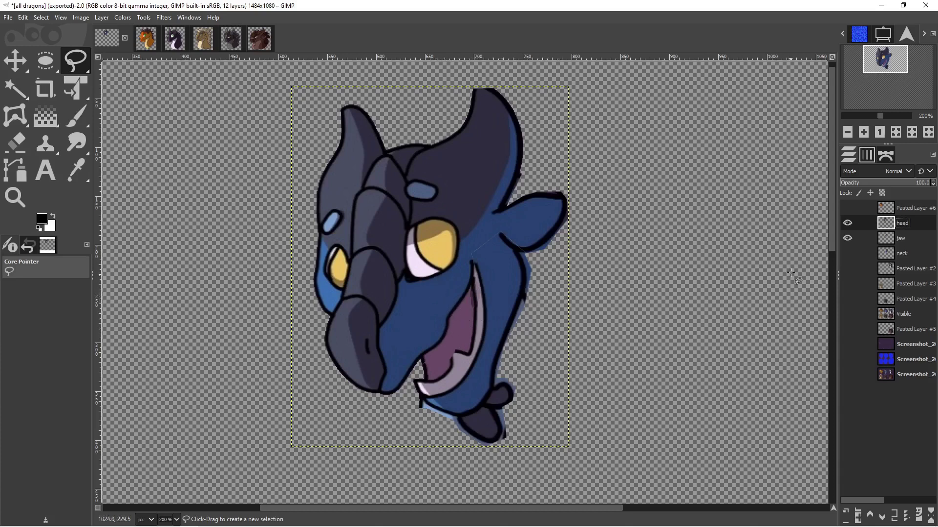
# Hide the jaw layer and show the neck layer.
pyautogui.click(849, 239)
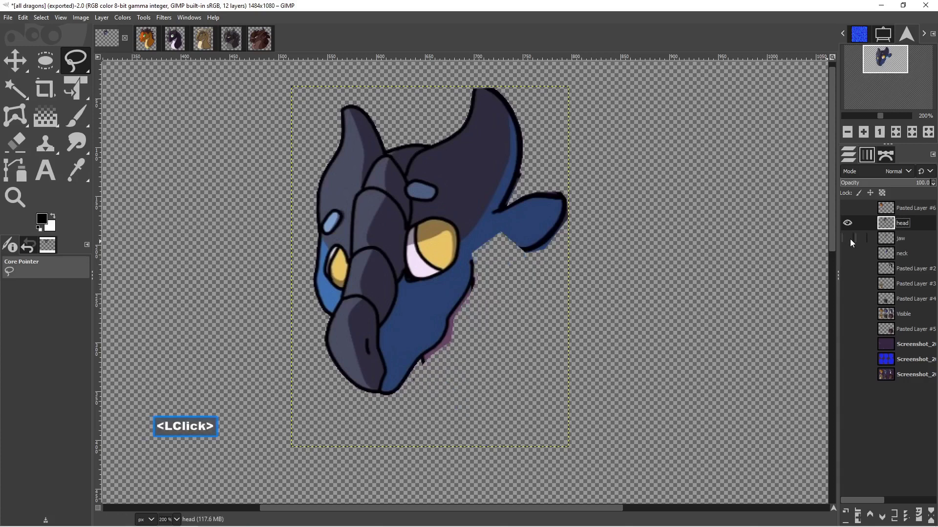
pyautogui.click(854, 252)
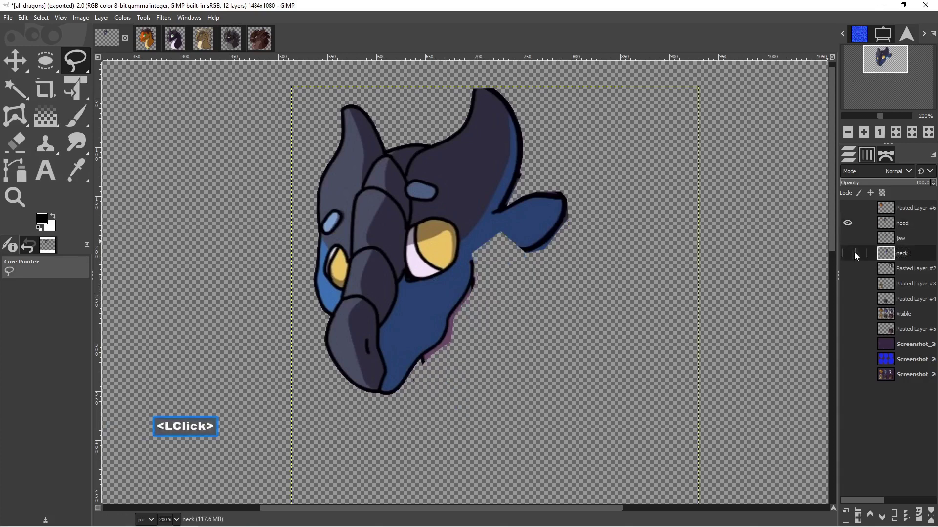
pyautogui.click(849, 253)
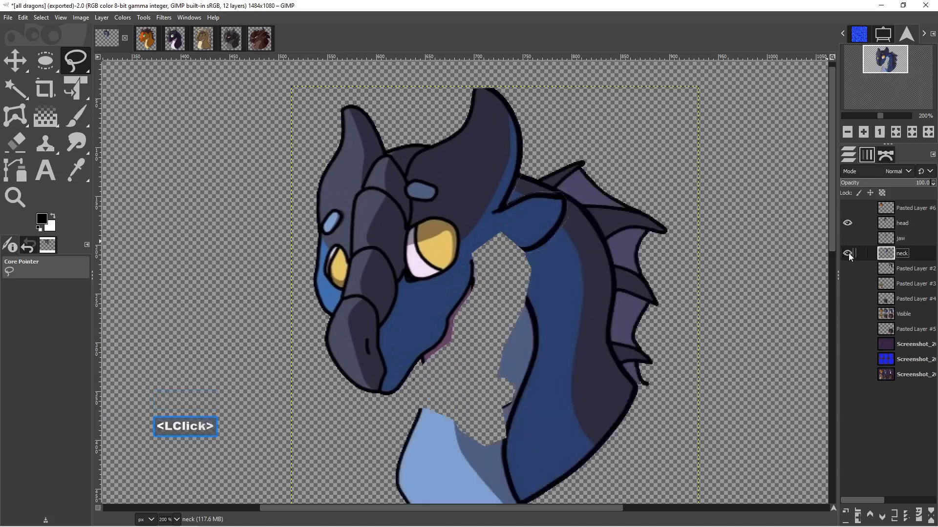
# Lower the head layer's opacity to make it semi-transparent over the neck.
pyautogui.click(907, 223)
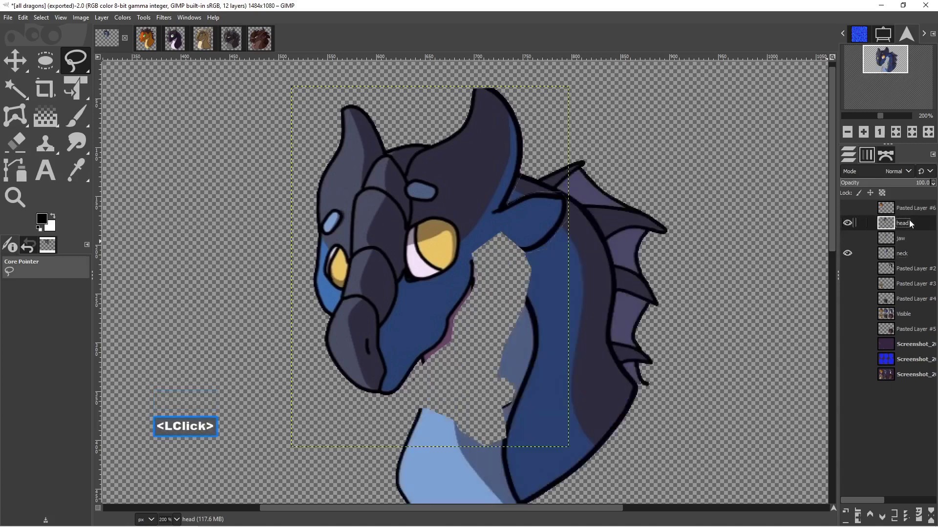
pyautogui.click(933, 184)
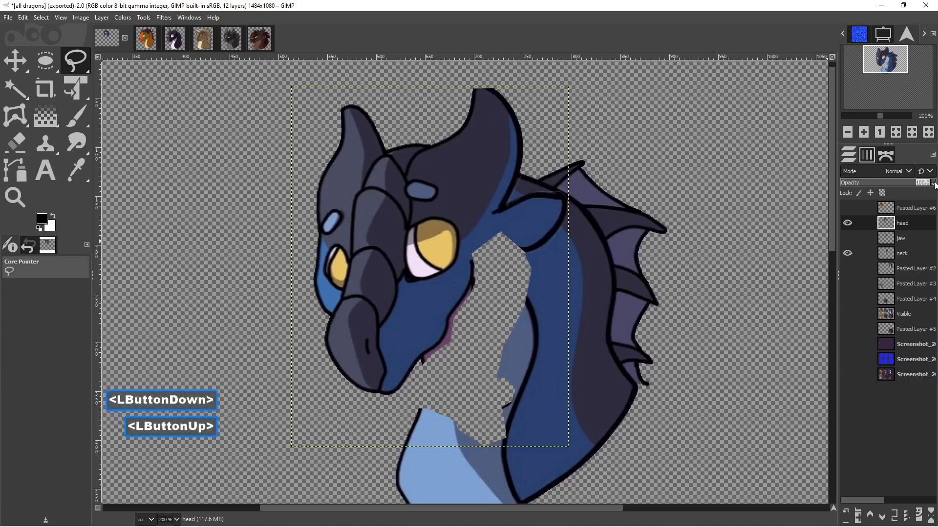
pyautogui.click(933, 185)
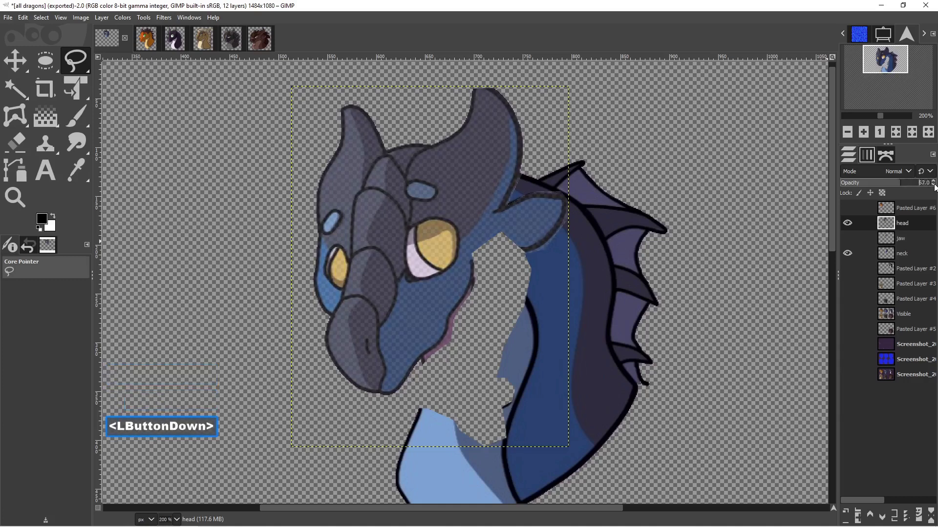
pyautogui.moveTo(934, 185); pyautogui.dragTo(934, 188)
# On the neck layer, sample the throat's light blue and extend it with the Ink tool up through the gap to just below the ear.
pyautogui.click(912, 251)
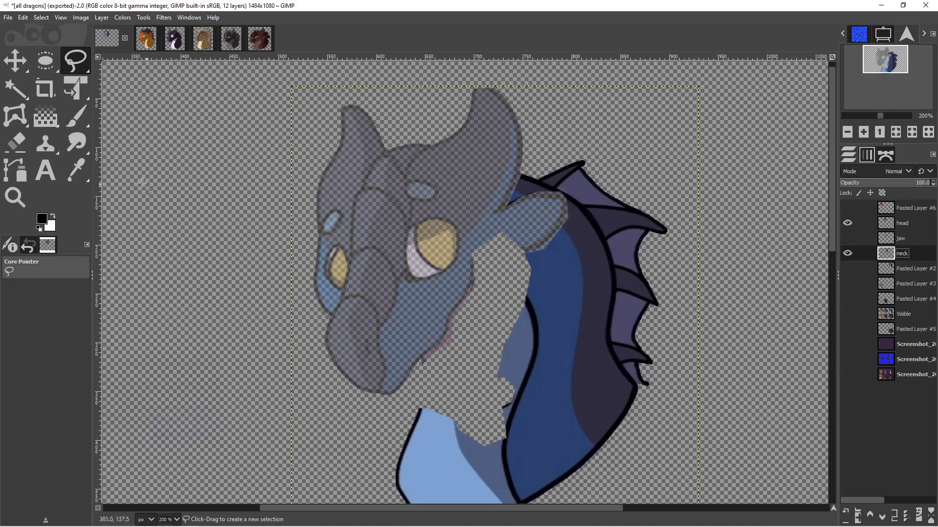
pyautogui.click(69, 165)
pyautogui.click(425, 437)
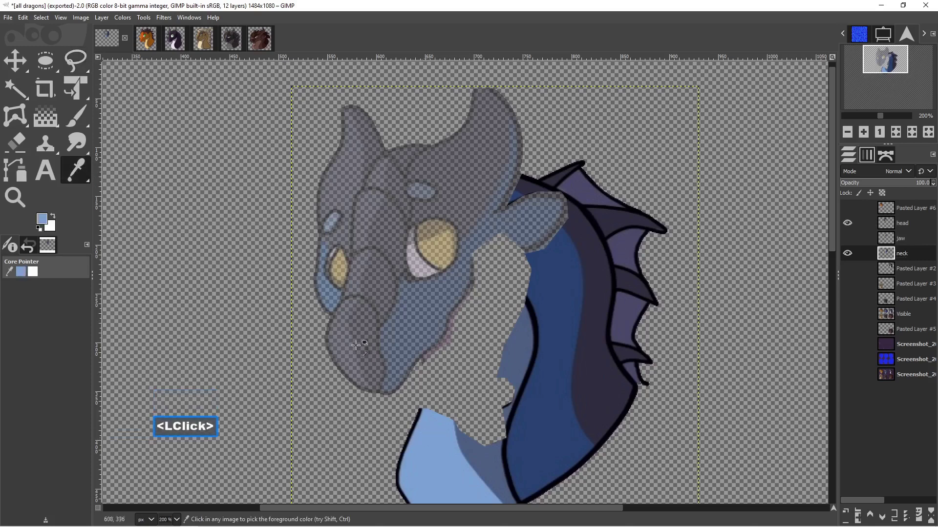
pyautogui.click(81, 125)
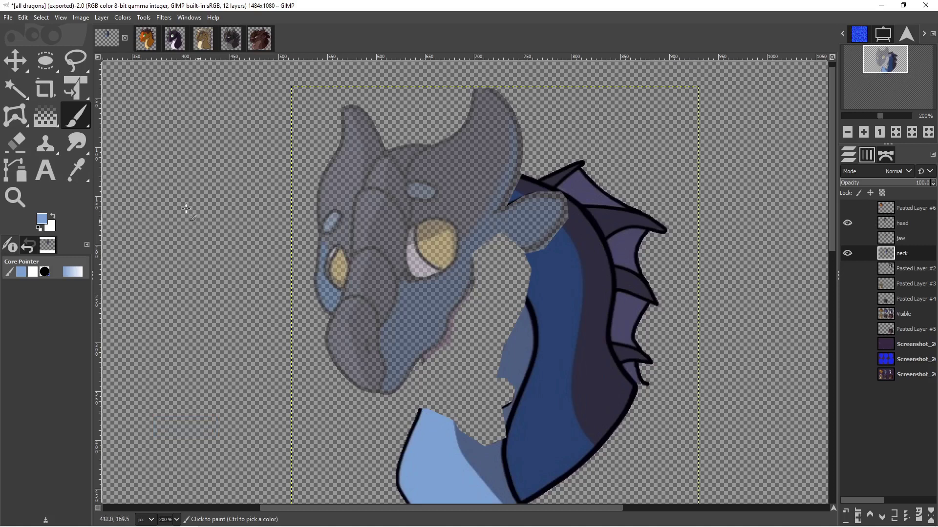
pyautogui.click(85, 125)
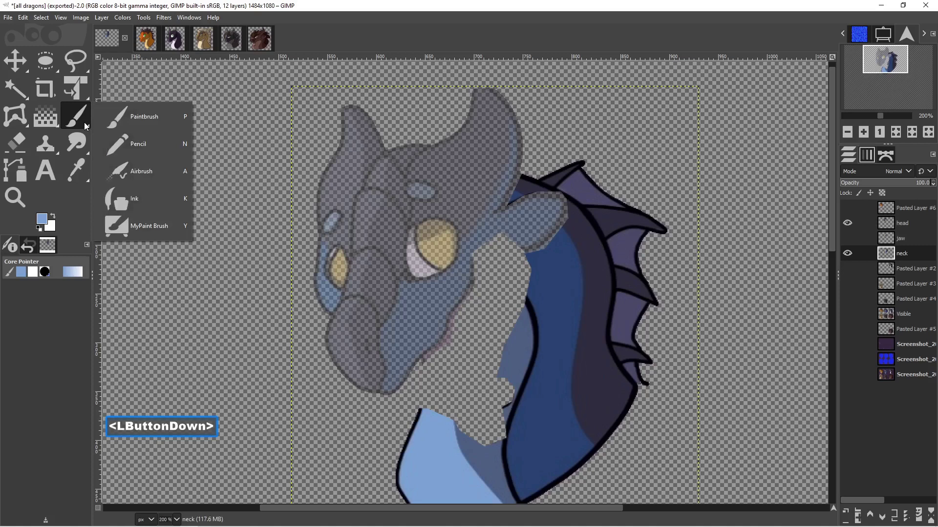
pyautogui.moveTo(85, 126); pyautogui.dragTo(150, 204)
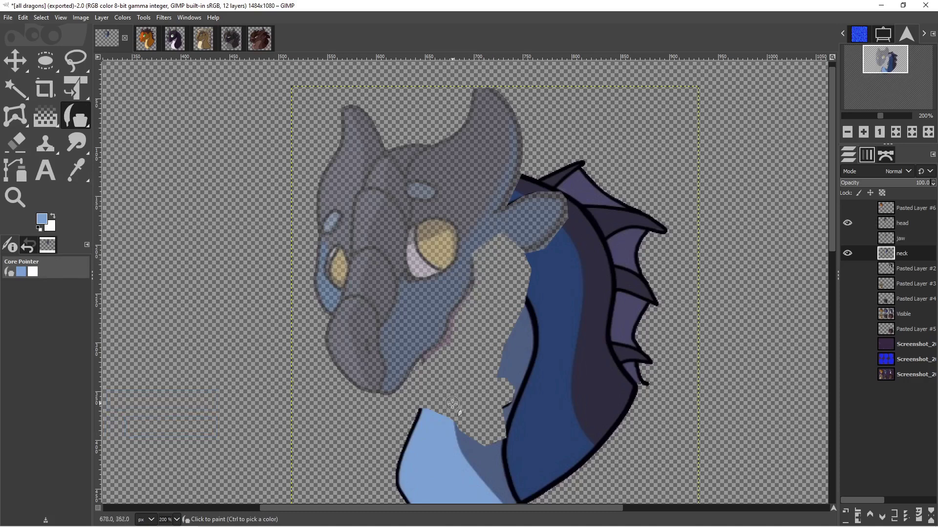
pyautogui.moveTo(447, 396)
pyautogui.mouseDown()
pyautogui.moveTo(481, 332)
pyautogui.moveTo(498, 251)
pyautogui.mouseUp()
pyautogui.moveTo(486, 340)
pyautogui.mouseDown()
pyautogui.moveTo(442, 402)
pyautogui.moveTo(442, 363)
pyautogui.moveTo(459, 340)
pyautogui.mouseUp()
pyautogui.moveTo(458, 343)
pyautogui.mouseDown()
pyautogui.moveTo(498, 251)
pyautogui.moveTo(498, 267)
pyautogui.mouseUp()
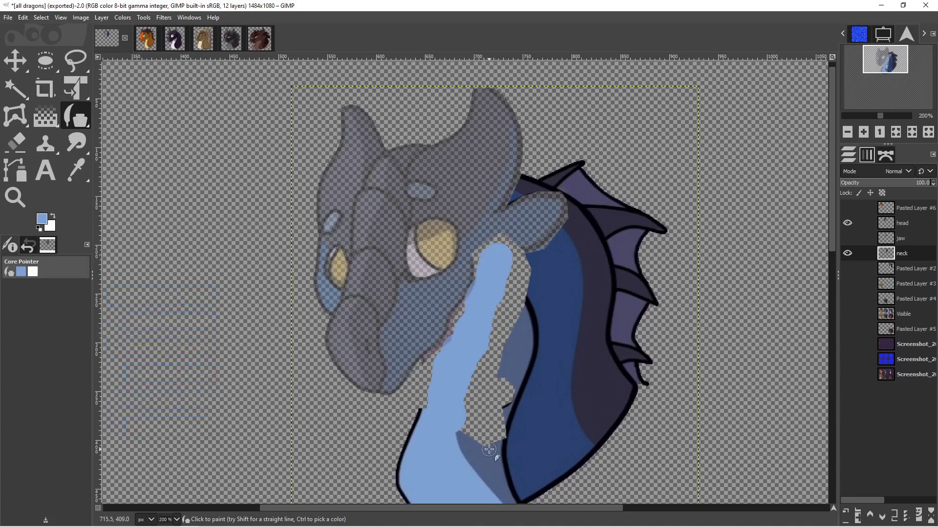
# Sample the throat's grey-blue shadow colour and fill the lower part of the neck gap beside the light blue with the Ink tool.
pyautogui.click(78, 170)
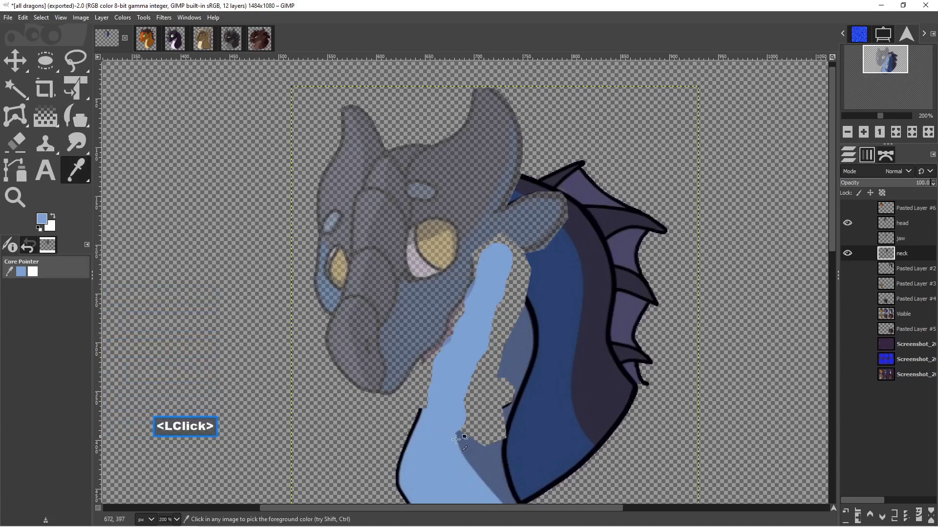
pyautogui.click(472, 441)
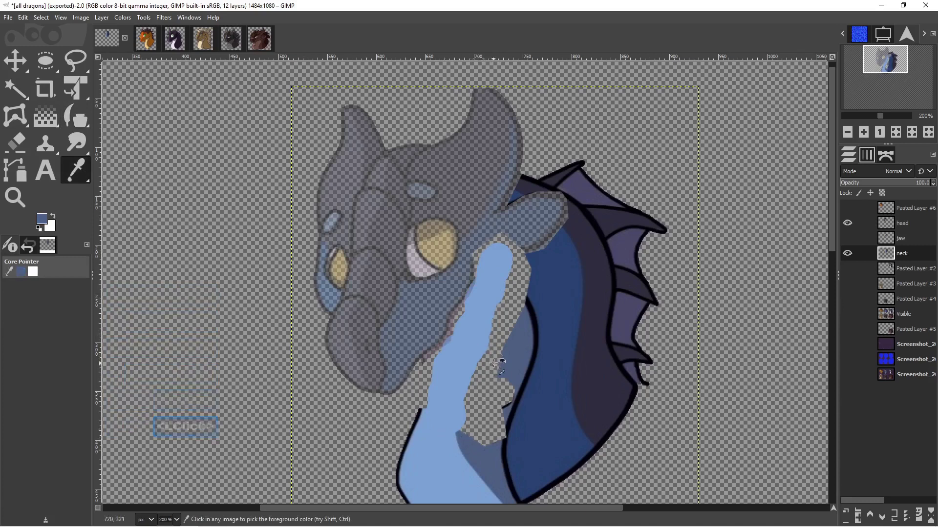
pyautogui.click(77, 118)
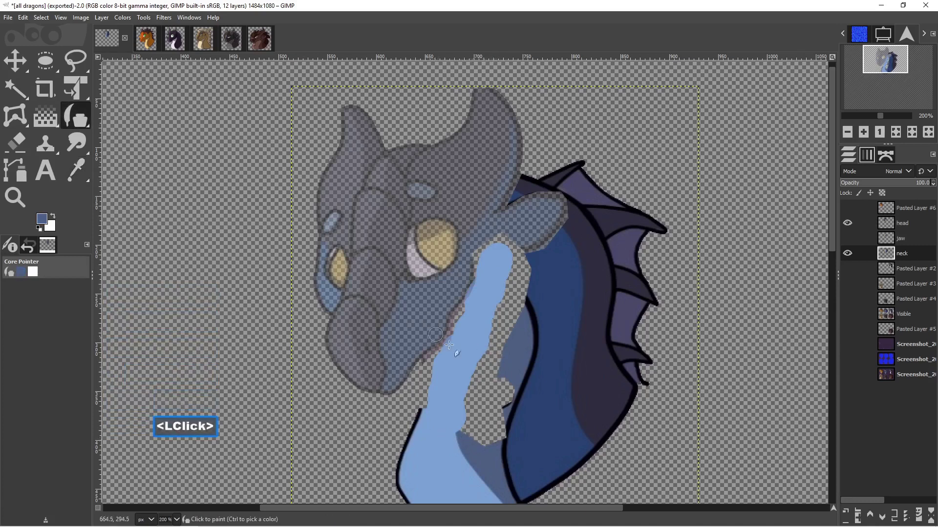
pyautogui.moveTo(488, 372); pyautogui.dragTo(485, 408)
pyautogui.click(485, 405)
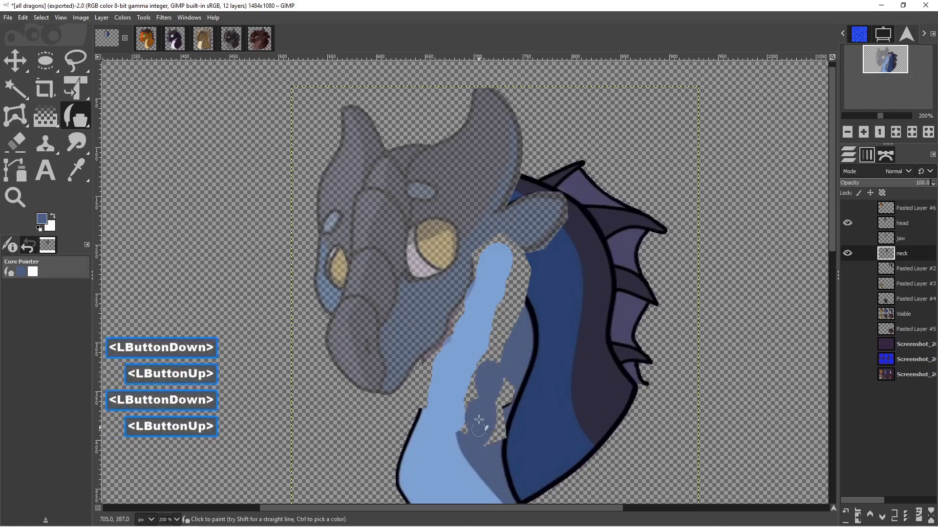
pyautogui.click(492, 403)
pyautogui.click(497, 405)
pyautogui.click(497, 412)
pyautogui.click(494, 429)
pyautogui.click(490, 432)
pyautogui.click(488, 436)
# Continue the grey-blue shadow up along the neck's inner outline to the base of the ear.
pyautogui.click(501, 372)
pyautogui.click(502, 361)
pyautogui.click(504, 332)
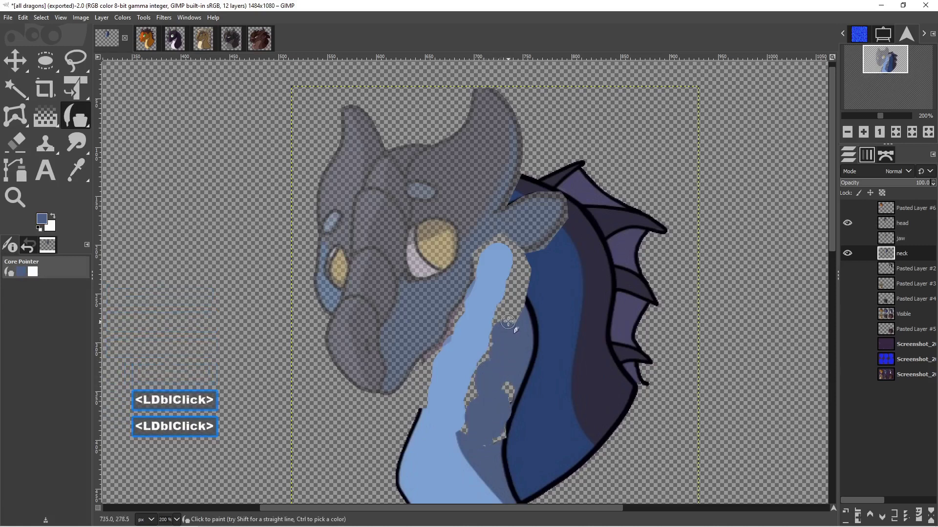
pyautogui.click(507, 322)
pyautogui.click(517, 306)
pyautogui.click(519, 297)
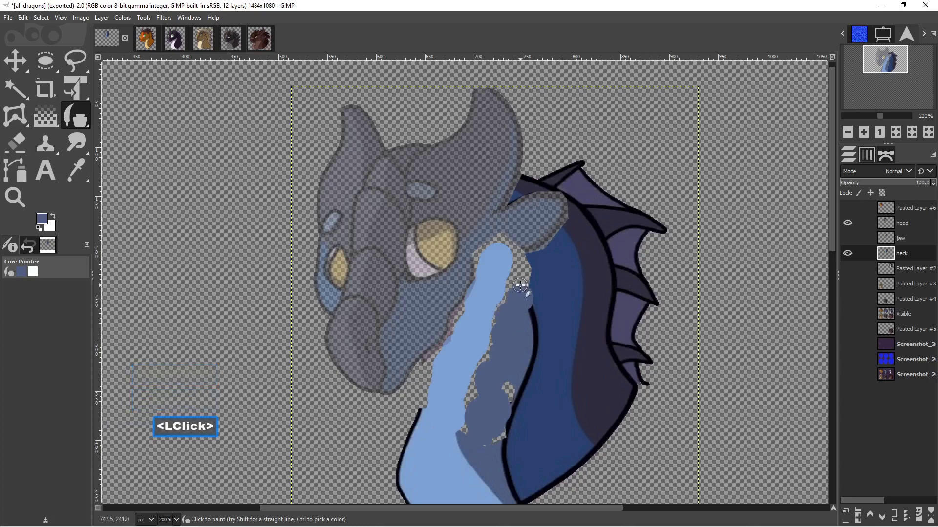
pyautogui.click(516, 274)
pyautogui.click(516, 265)
pyautogui.click(515, 255)
pyautogui.click(519, 286)
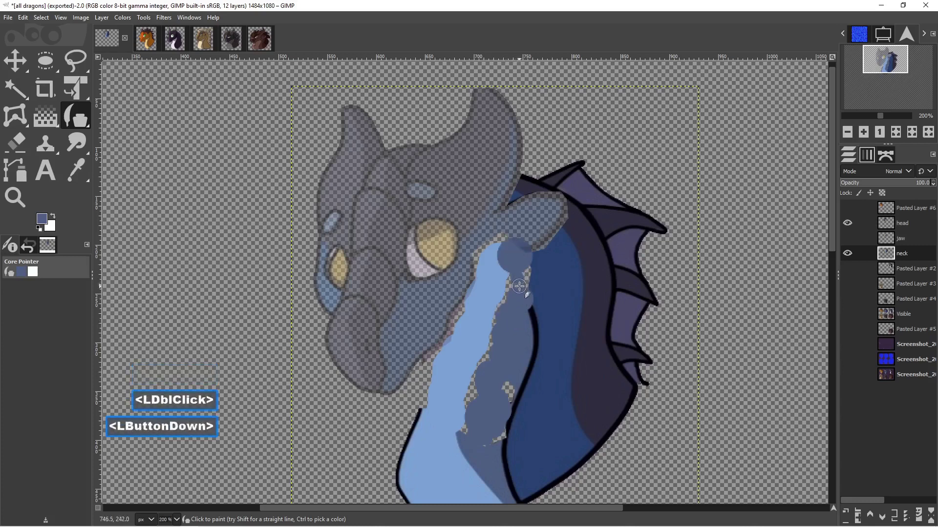
# Widen the grey-blue shadow down its boundary with the light blue throat, covering the transparent gaps between them.
pyautogui.click(509, 310)
pyautogui.click(495, 343)
pyautogui.click(489, 366)
pyautogui.doubleClick(485, 397)
pyautogui.click(480, 394)
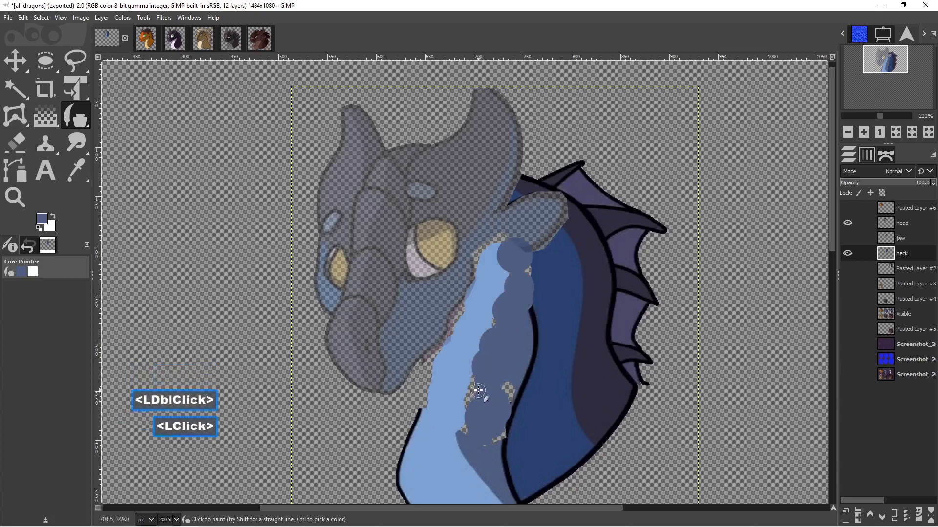
pyautogui.click(478, 396)
pyautogui.click(492, 386)
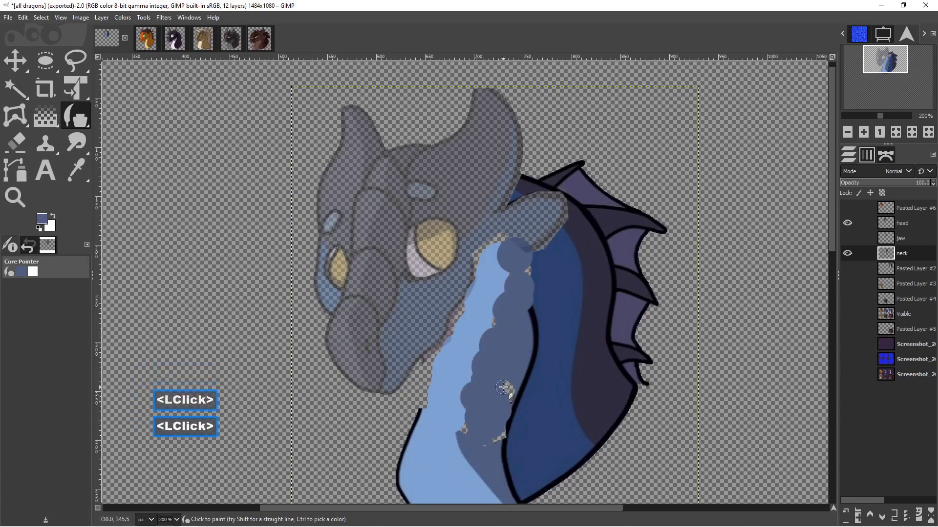
# Patch the remaining small holes in the grey-blue shadow beside the neck outline and at its lower edge.
pyautogui.doubleClick(504, 391)
pyautogui.click(504, 397)
pyautogui.click(503, 406)
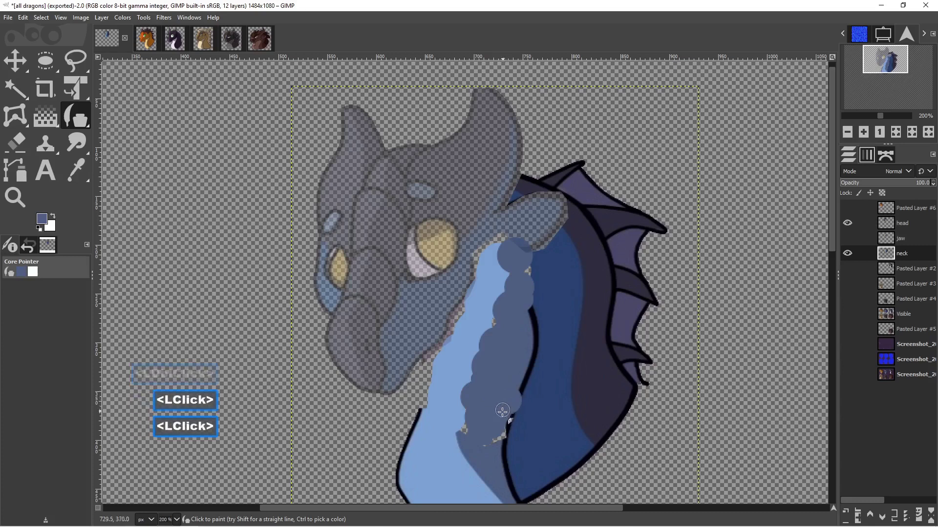
pyautogui.click(485, 442)
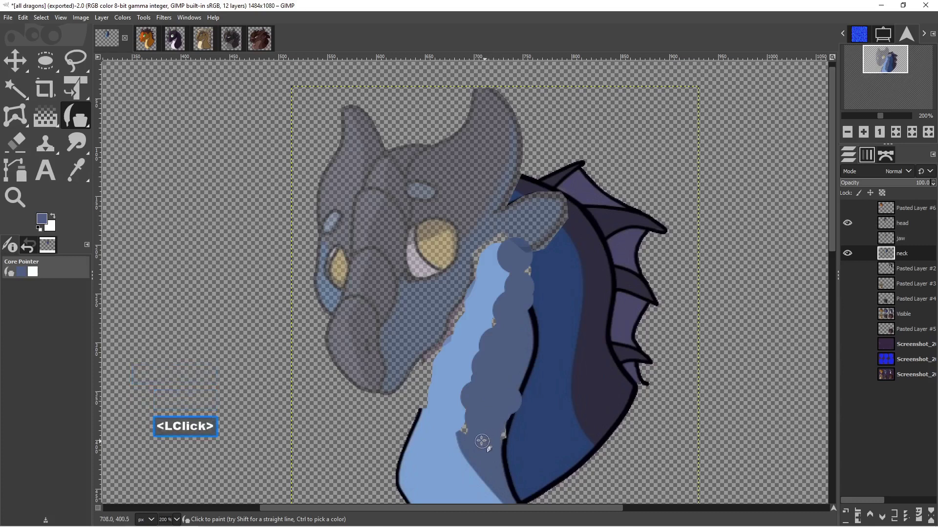
pyautogui.click(466, 430)
pyautogui.moveTo(492, 302)
pyautogui.mouseDown()
pyautogui.moveTo(506, 272)
pyautogui.moveTo(515, 275)
pyautogui.mouseUp()
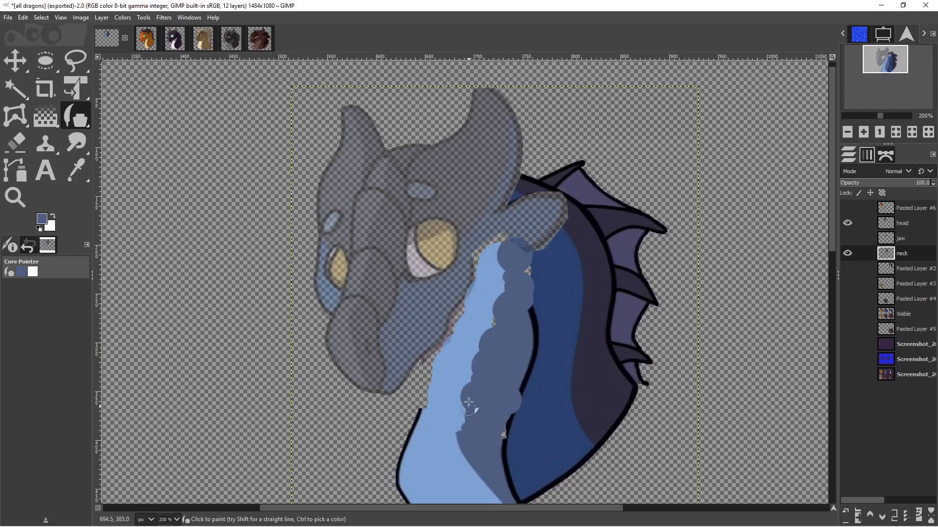
# Free-select the scalloped boundary between the grey-blue shadow and the light blue throat, fill it with grey-blue for a smooth edge, and clear the selection.
pyautogui.click(72, 60)
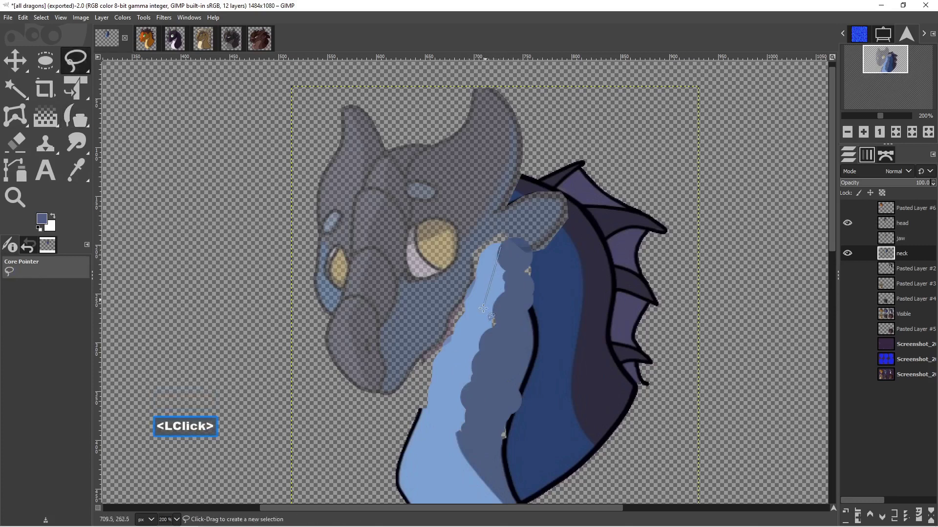
pyautogui.click(455, 396)
pyautogui.click(453, 417)
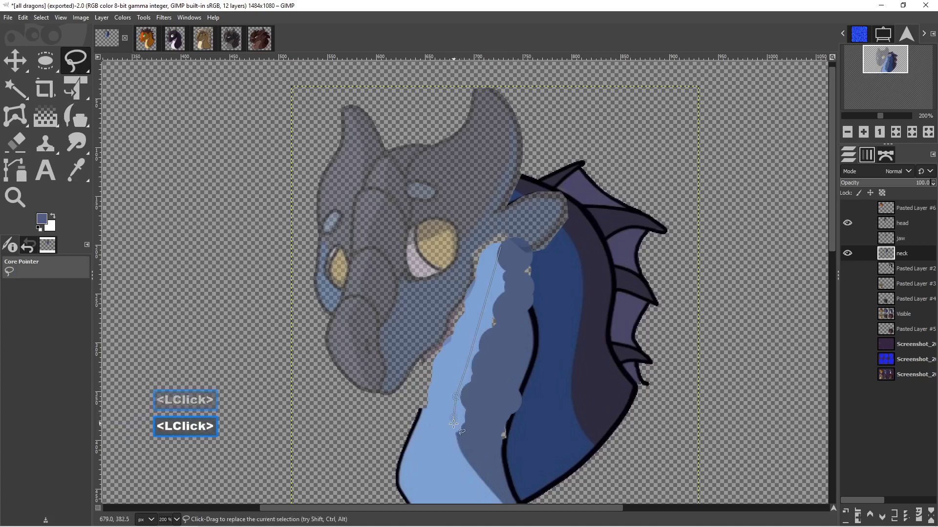
pyautogui.click(457, 437)
pyautogui.click(480, 430)
pyautogui.click(518, 286)
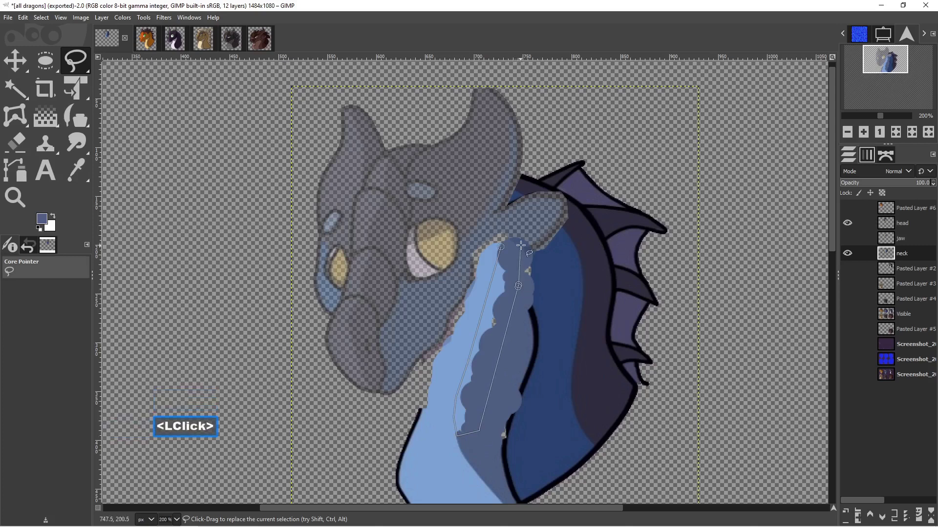
pyautogui.click(516, 229)
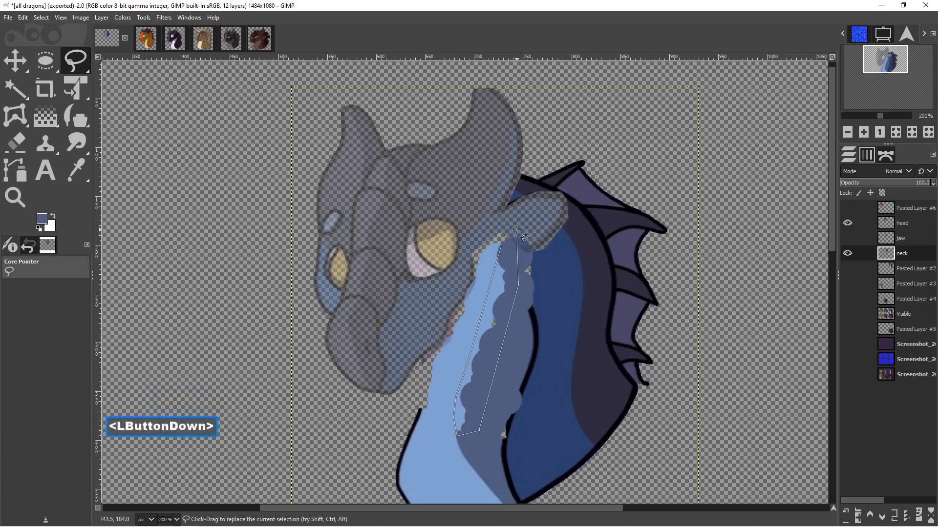
pyautogui.click(500, 248)
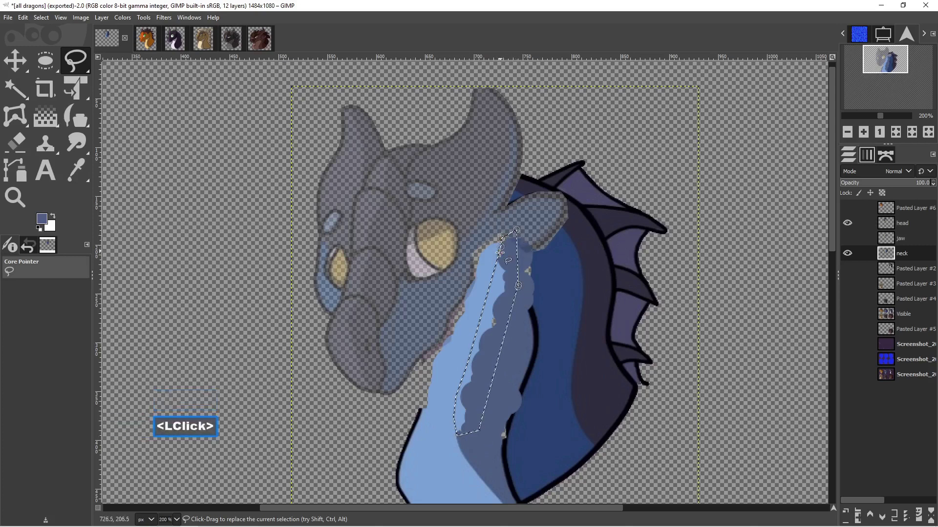
pyautogui.press('Return')
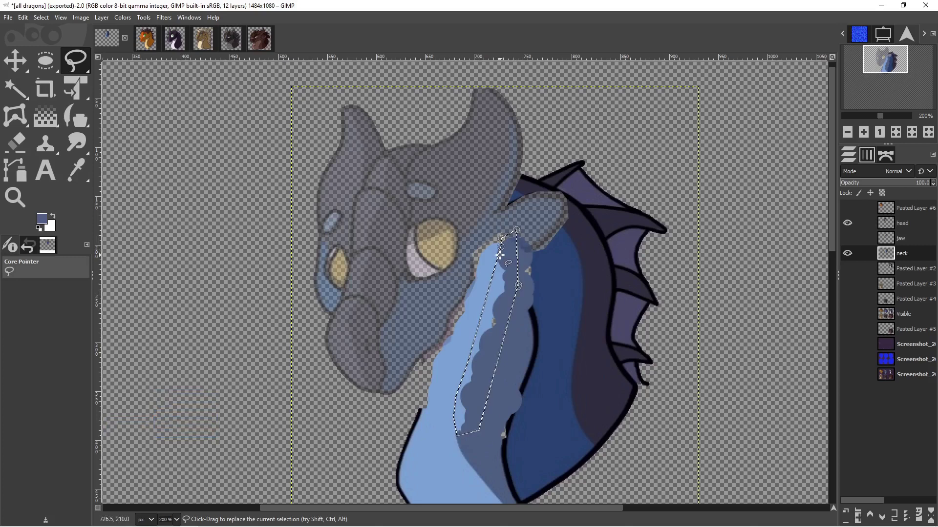
pyautogui.press('ctrl')
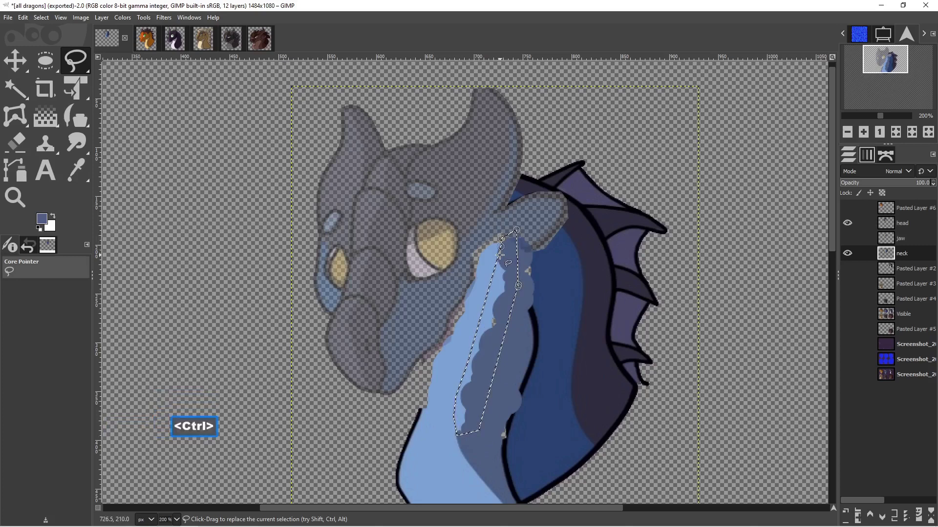
pyautogui.hotkey('ctrl', ',')
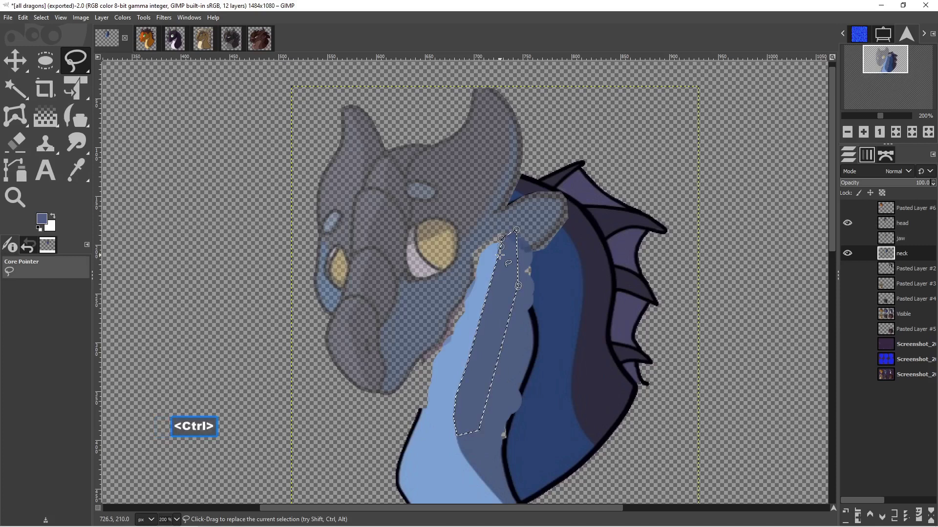
pyautogui.hotkey('ctrl', 'shift', 'a')
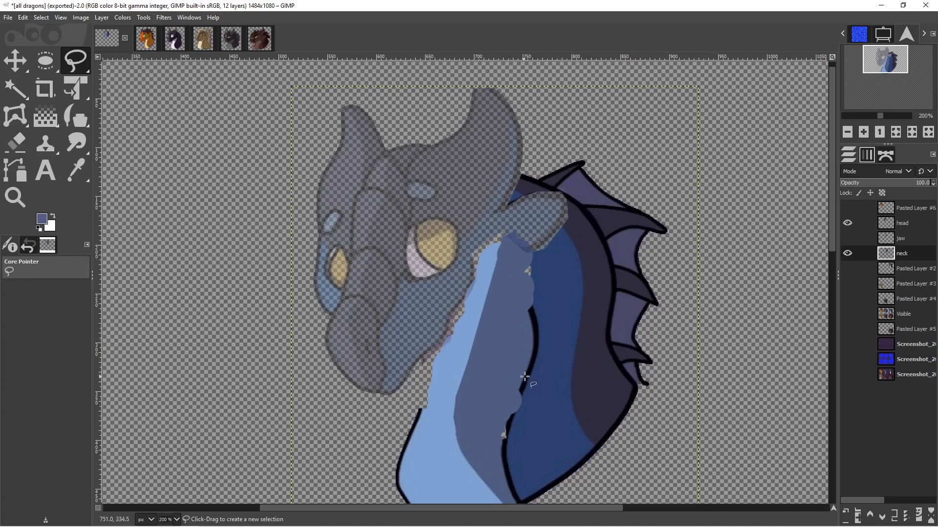
# Reset the colours to black and white, then free-select the broken lower stretch of the neck's inner outline, fill it black and deselect.
pyautogui.press('d')
pyautogui.click(517, 391)
pyautogui.click(512, 408)
pyautogui.click(507, 421)
pyautogui.click(504, 431)
pyautogui.click(503, 440)
pyautogui.click(505, 444)
pyautogui.click(509, 430)
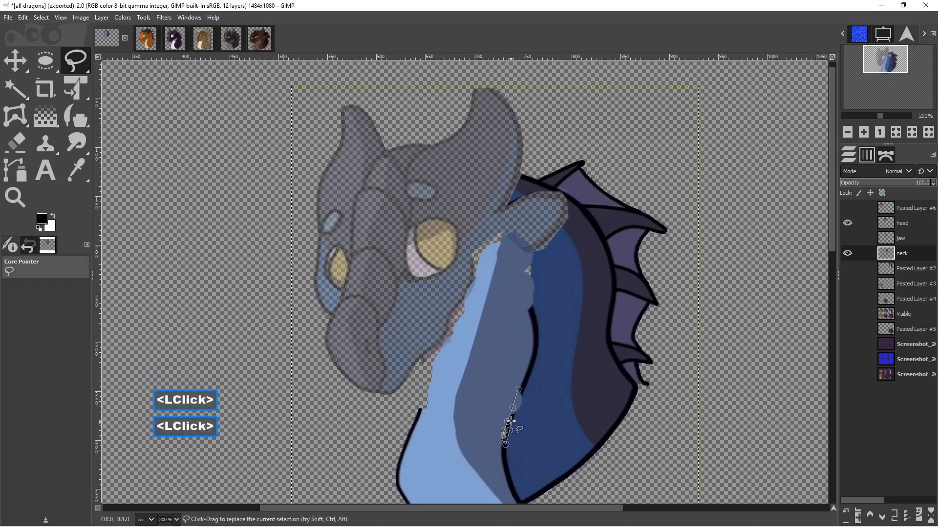
pyautogui.click(514, 415)
pyautogui.click(521, 402)
pyautogui.click(522, 391)
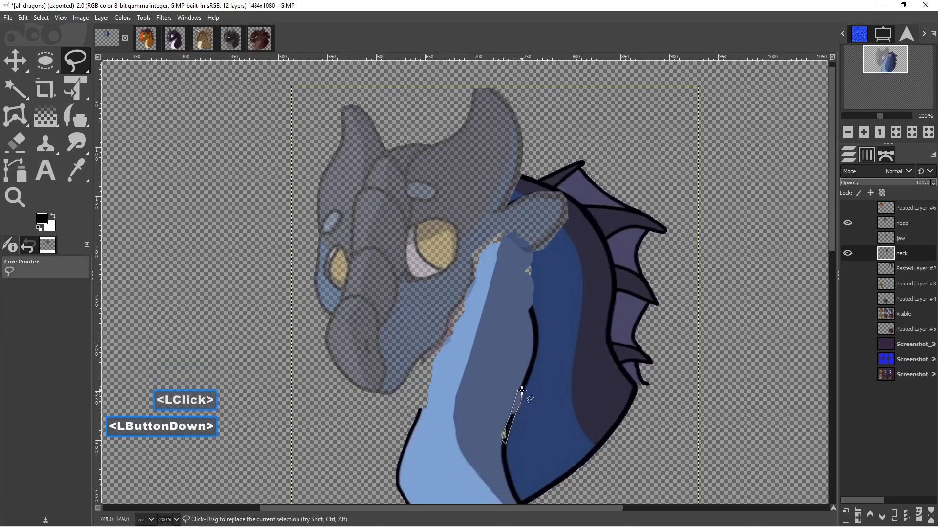
pyautogui.click(522, 391)
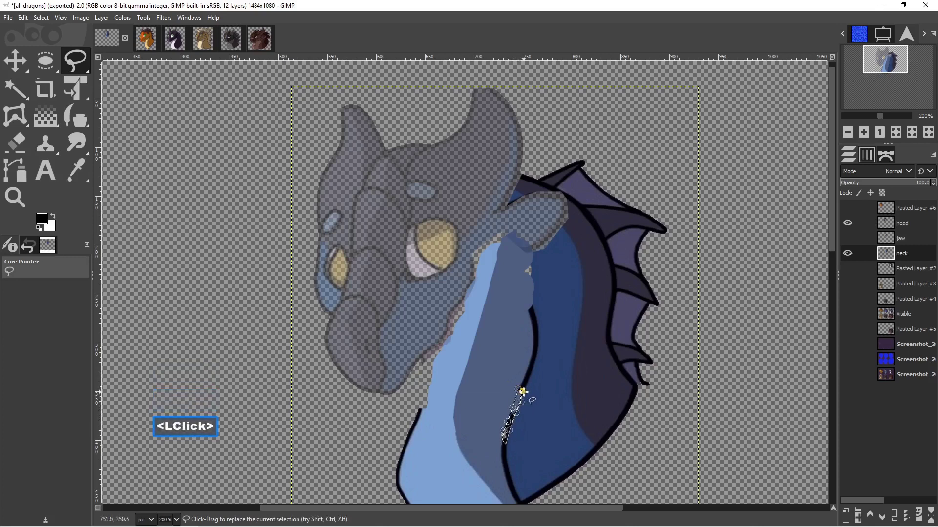
pyautogui.press('Return')
pyautogui.hotkey('ctrl', ',')
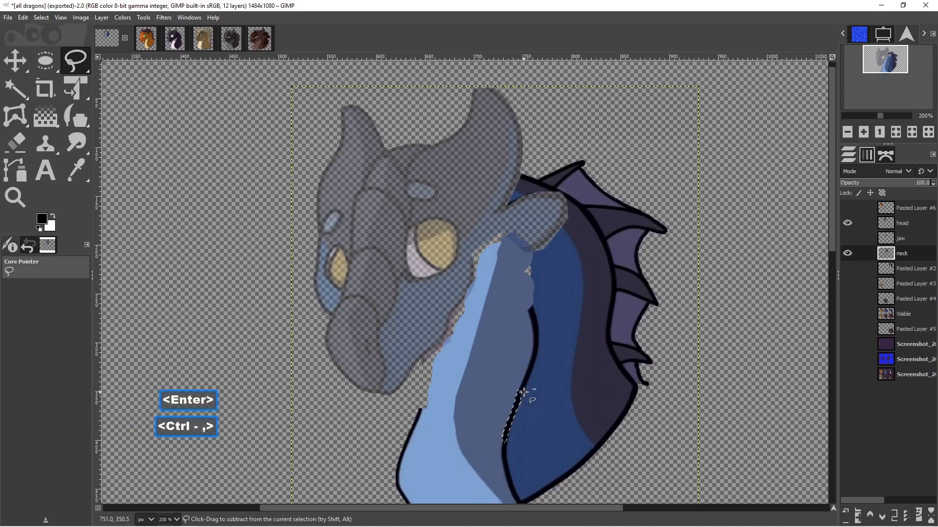
pyautogui.hotkey('ctrl', 'shift', 'a')
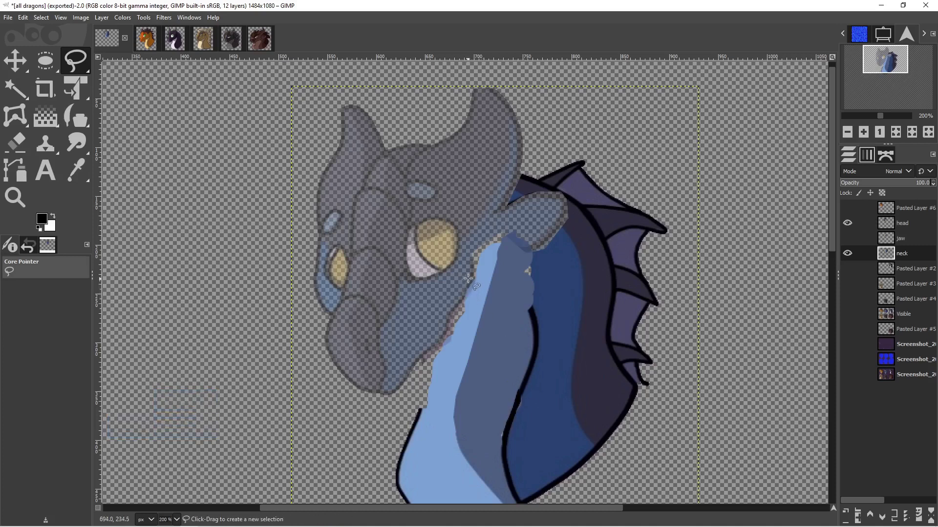
# Free-select a narrow strip extending the neck's inner outline up to the base of the ear, fill it black and deselect.
pyautogui.click(533, 247)
pyautogui.click(530, 261)
pyautogui.click(528, 270)
pyautogui.click(530, 282)
pyautogui.click(532, 301)
pyautogui.click(534, 307)
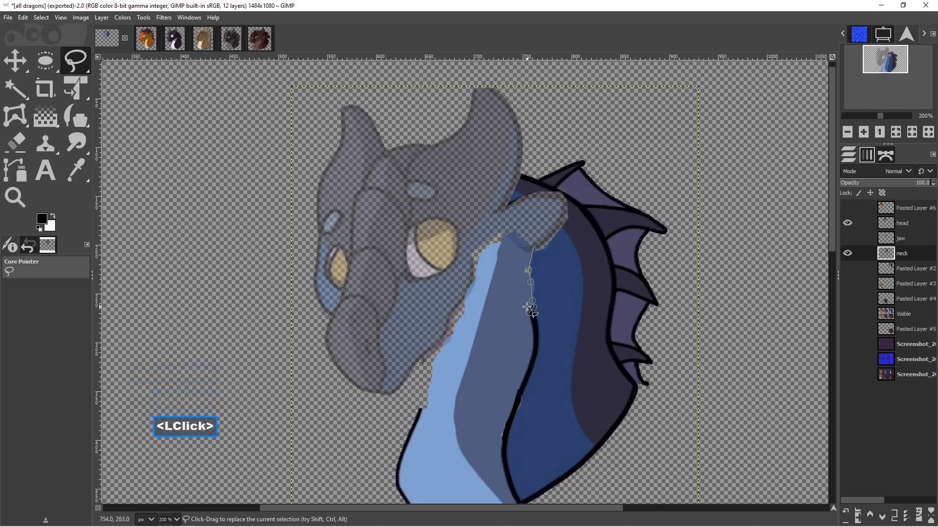
pyautogui.click(526, 304)
pyautogui.click(519, 271)
pyautogui.click(523, 247)
pyautogui.click(525, 238)
pyautogui.click(536, 239)
pyautogui.click(535, 246)
pyautogui.press('Return')
pyautogui.press('ctrl')
pyautogui.hotkey('ctrl', ',')
pyautogui.hotkey('ctrl', 'shift', 'a')
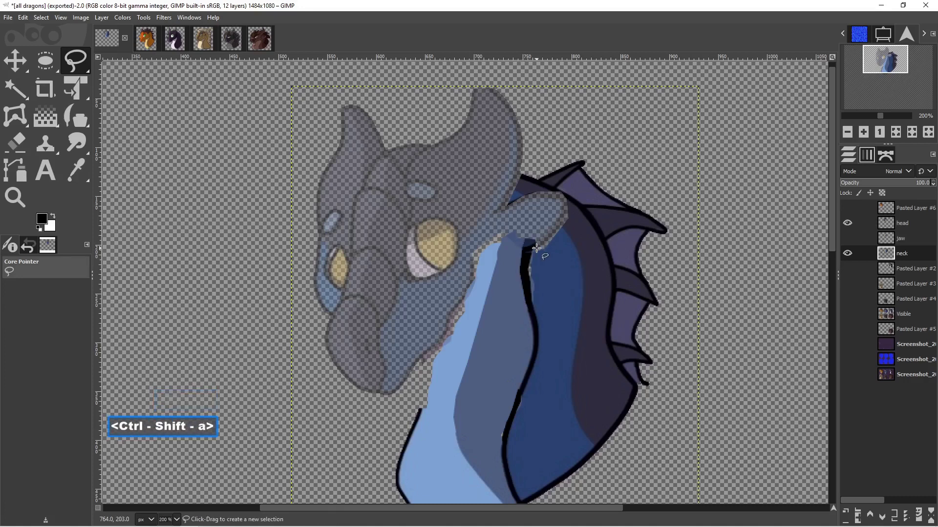
# Free-select a thin strip along the throat's front edge from the existing outline up behind the jaw, fill it black and deselect.
pyautogui.click(424, 410)
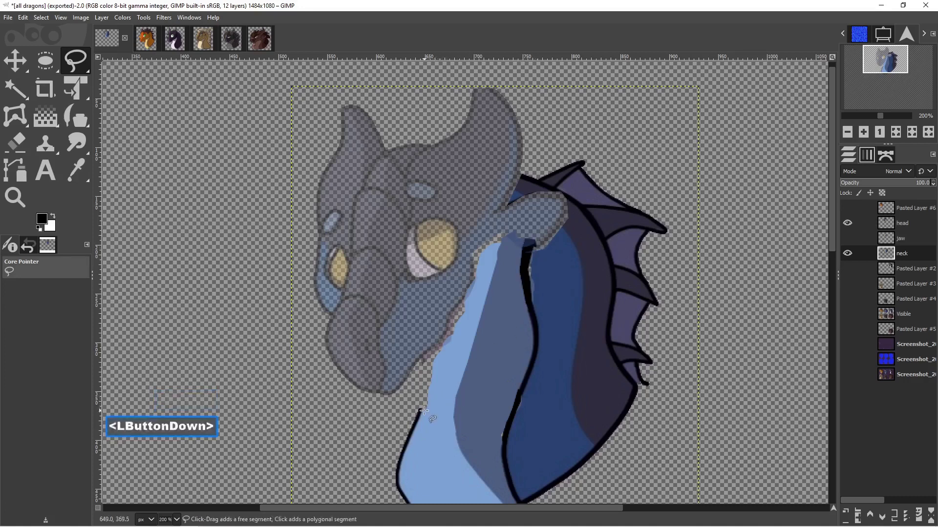
pyautogui.click(436, 370)
pyautogui.click(449, 336)
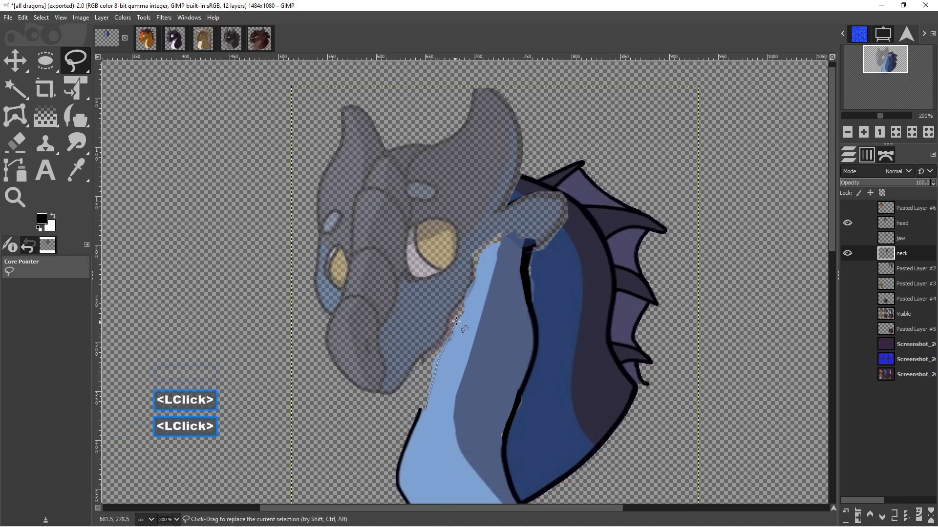
pyautogui.click(470, 286)
pyautogui.click(476, 255)
pyautogui.click(461, 300)
pyautogui.click(457, 313)
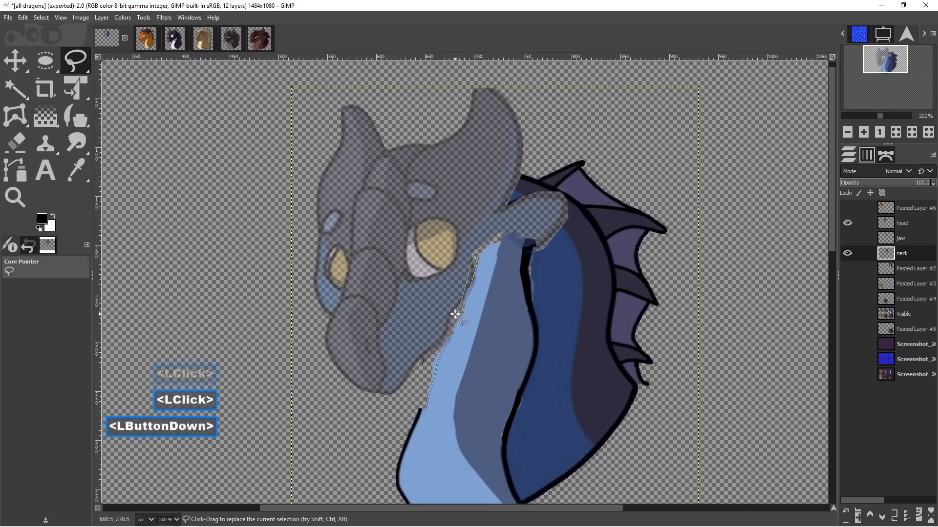
pyautogui.click(432, 351)
pyautogui.click(428, 369)
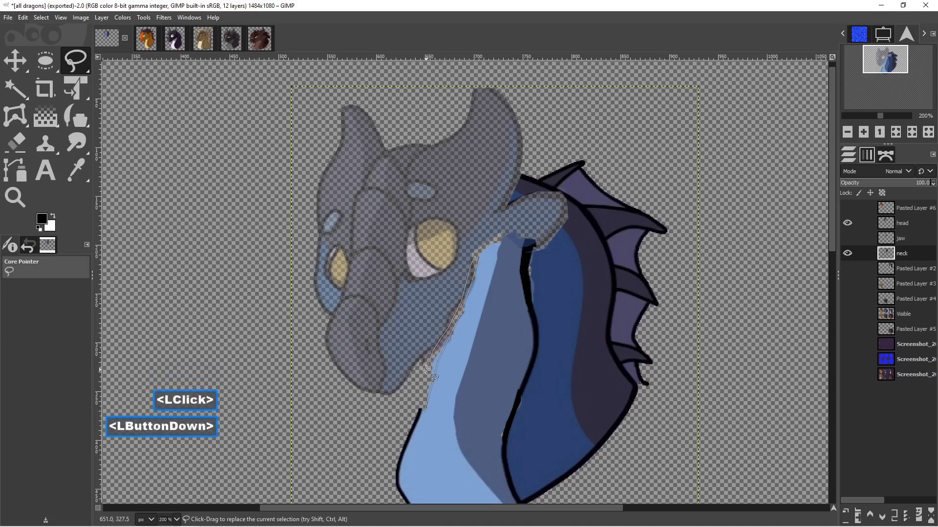
pyautogui.click(423, 411)
pyautogui.press('ctrl')
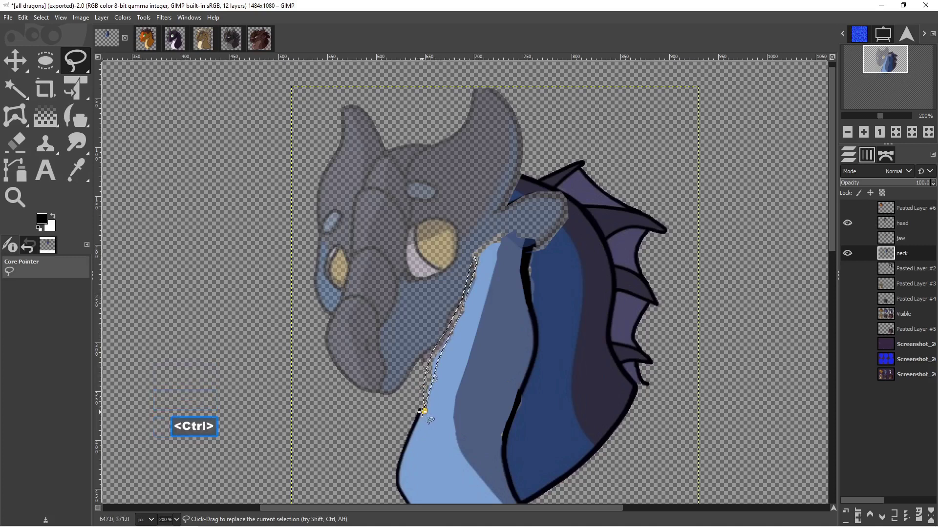
pyautogui.hotkey('ctrl', 'z')
pyautogui.hotkey('ctrl', 'shift', 'a')
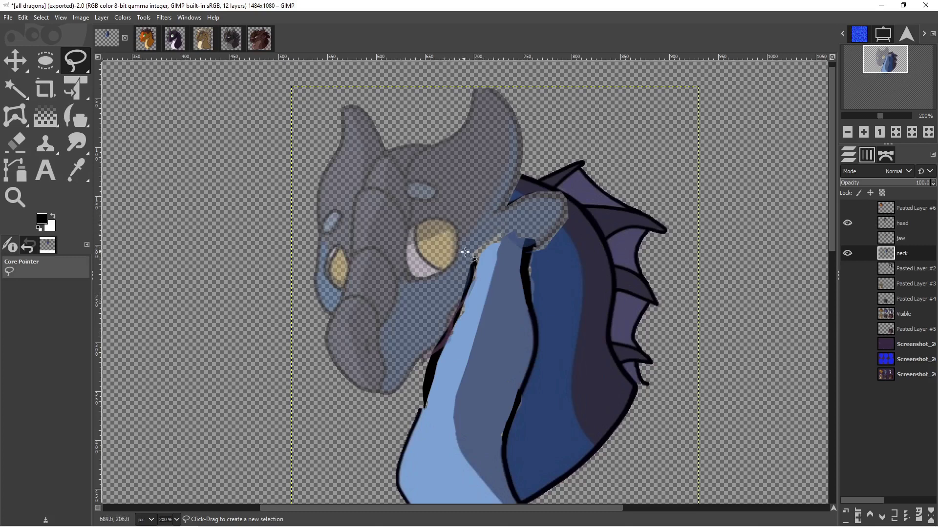
# Sample the throat's light blue and paint it with the Ink tool from the top of the throat across the area behind the eye.
pyautogui.click(77, 170)
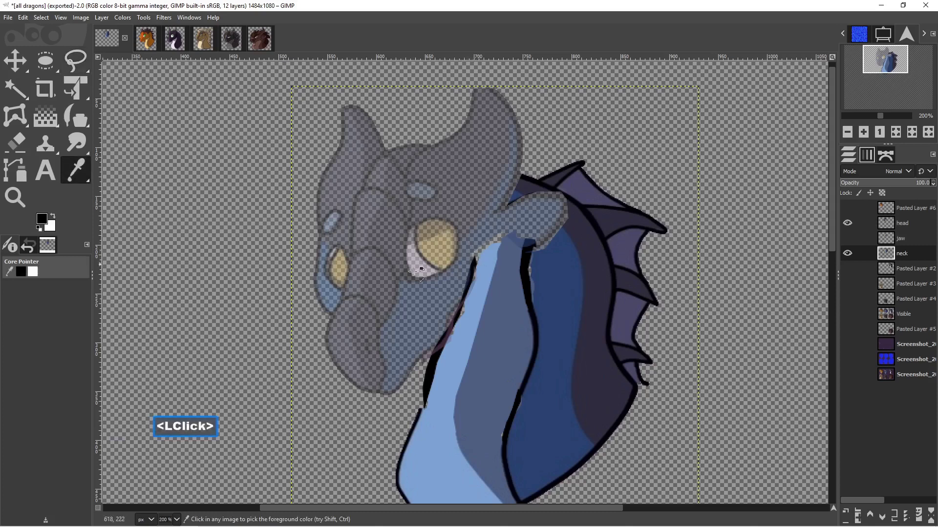
pyautogui.click(490, 257)
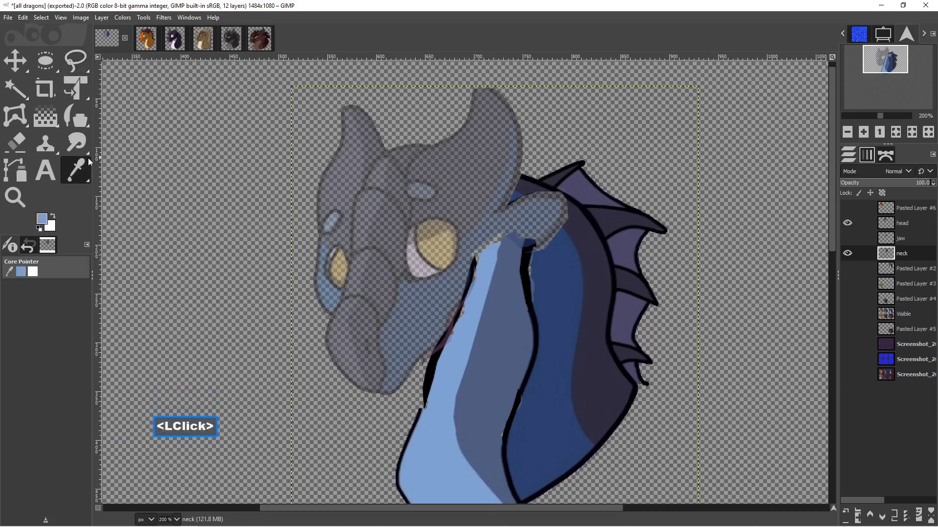
pyautogui.click(76, 117)
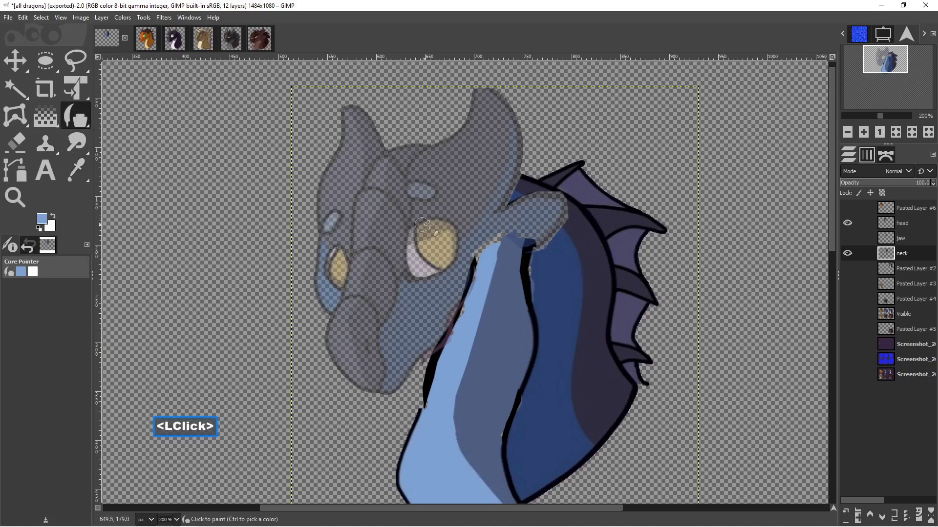
pyautogui.doubleClick(449, 220)
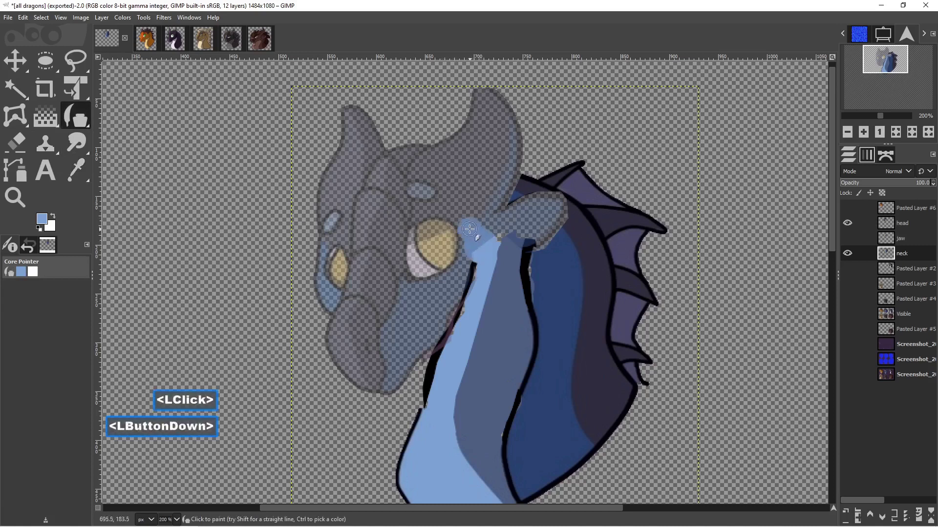
pyautogui.click(448, 216)
pyautogui.doubleClick(442, 218)
pyautogui.doubleClick(432, 219)
pyautogui.doubleClick(429, 220)
pyautogui.click(429, 220)
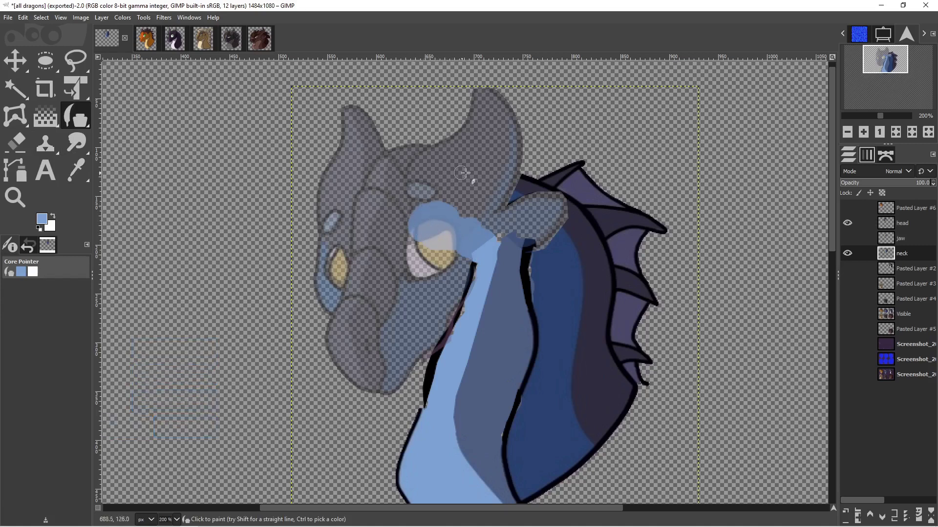
pyautogui.click(455, 214)
pyautogui.click(455, 215)
pyautogui.click(458, 218)
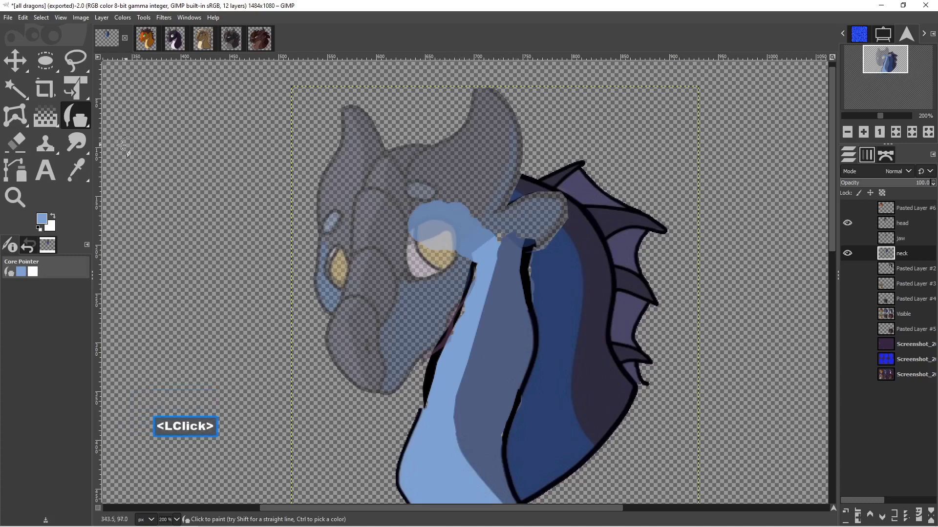
# Sample the grey-blue shadow colour and ink a band along the upper edge of the light blue from the ear base to above the eye.
pyautogui.click(76, 170)
pyautogui.click(504, 288)
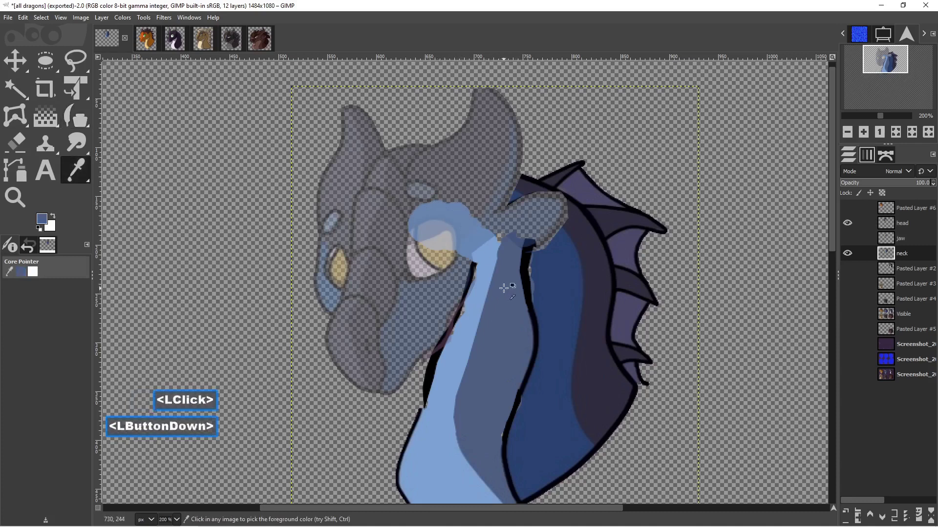
pyautogui.click(76, 117)
pyautogui.click(498, 230)
pyautogui.doubleClick(476, 211)
pyautogui.click(447, 195)
pyautogui.doubleClick(442, 196)
pyautogui.click(435, 195)
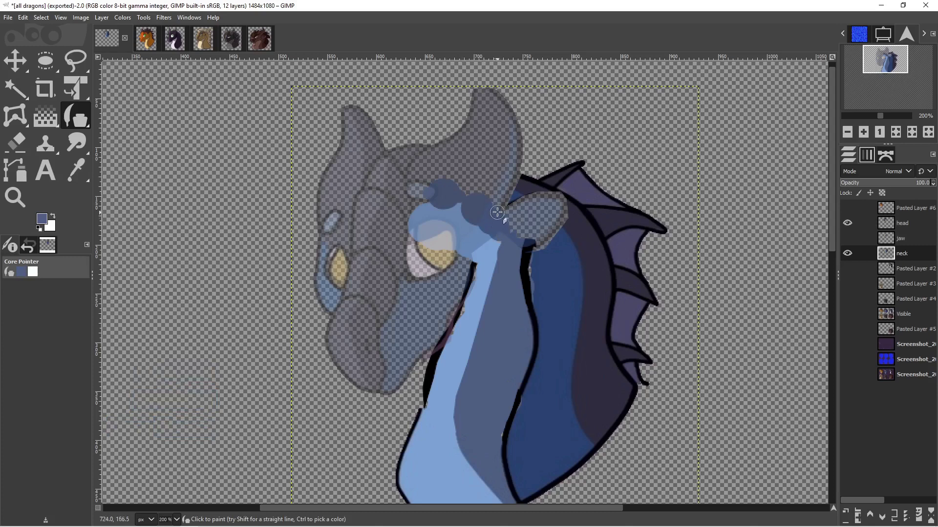
# Paint grey-blue across the area behind the ear and over the gaps at its lower edge.
pyautogui.click(500, 204)
pyautogui.doubleClick(516, 213)
pyautogui.doubleClick(532, 228)
pyautogui.click(543, 234)
pyautogui.click(549, 236)
pyautogui.click(545, 225)
pyautogui.click(530, 216)
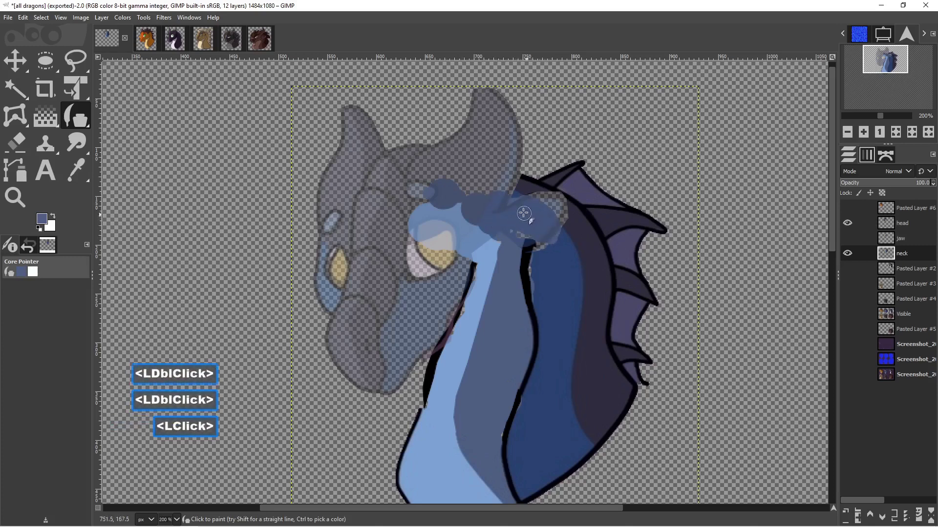
pyautogui.moveTo(527, 214); pyautogui.dragTo(515, 210)
pyautogui.click(511, 209)
pyautogui.click(524, 225)
pyautogui.click(527, 231)
pyautogui.click(549, 247)
# Widen the grey-blue band upward between the area above the eye and the base of the large horn.
pyautogui.click(484, 200)
pyautogui.doubleClick(467, 194)
pyautogui.doubleClick(450, 190)
pyautogui.click(462, 185)
pyautogui.click(493, 186)
pyautogui.click(495, 189)
pyautogui.click(488, 182)
pyautogui.click(480, 175)
pyautogui.click(477, 179)
# Extend the grey-blue band forward behind the brow spot and fill in its edges back toward the horn base.
pyautogui.click(464, 198)
pyautogui.doubleClick(460, 199)
pyautogui.doubleClick(457, 201)
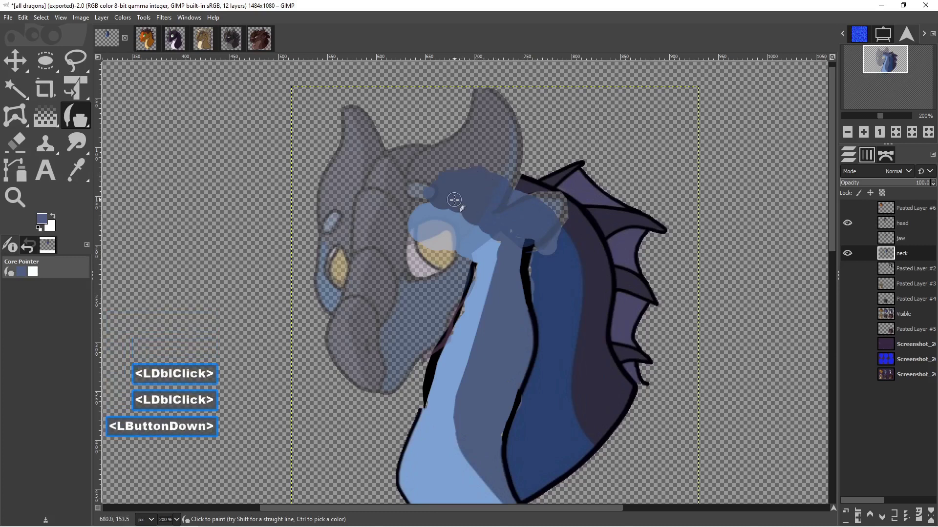
pyautogui.click(456, 203)
pyautogui.doubleClick(446, 200)
pyautogui.doubleClick(424, 193)
pyautogui.click(434, 187)
pyautogui.click(444, 187)
pyautogui.click(461, 188)
pyautogui.click(477, 190)
pyautogui.click(492, 195)
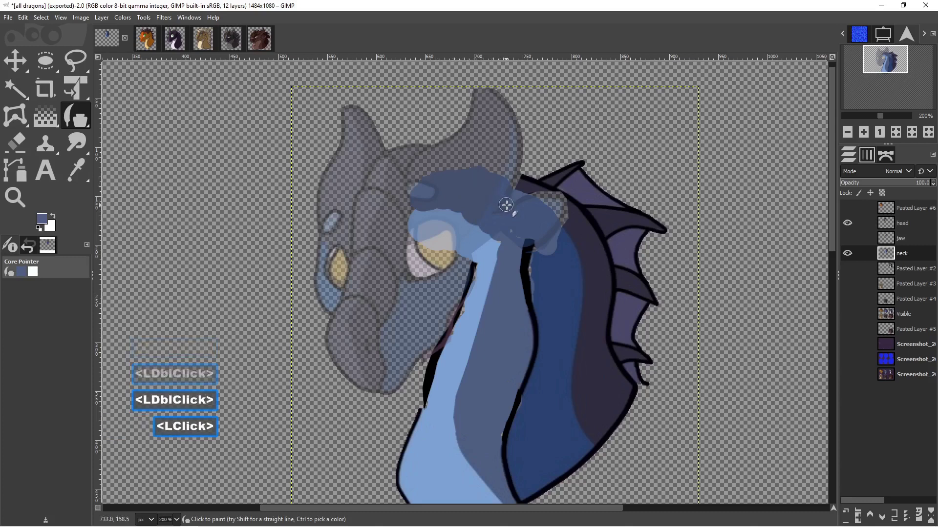
# Sample the dark purple of the neck's back and ink it forward along the top of the grey-blue behind the large horn's base.
pyautogui.click(84, 168)
pyautogui.click(587, 238)
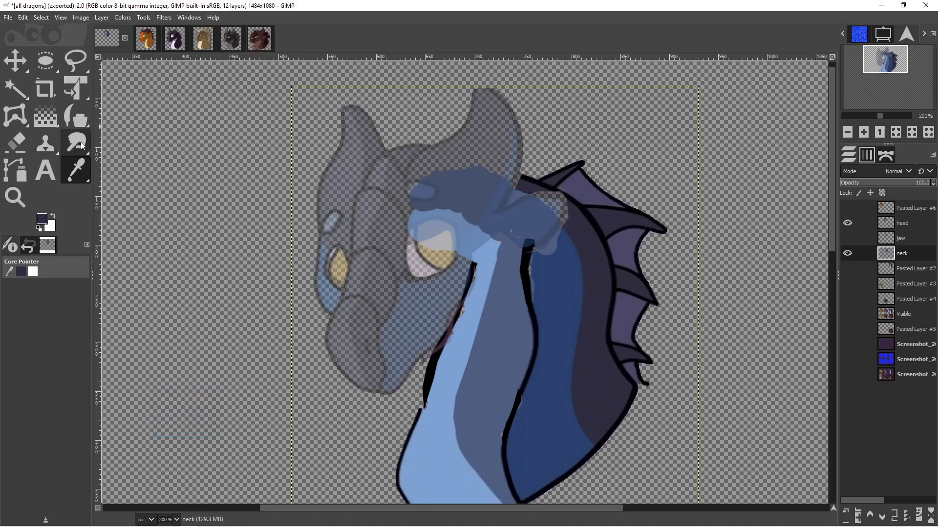
pyautogui.click(76, 118)
pyautogui.click(510, 181)
pyautogui.moveTo(502, 179); pyautogui.dragTo(494, 176)
pyautogui.click(480, 171)
pyautogui.click(468, 170)
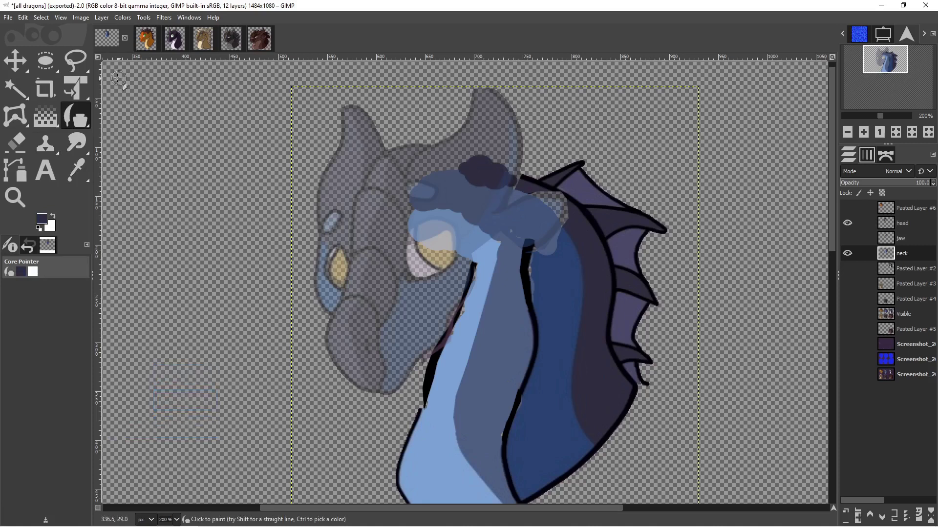
# Outline the ragged dark purple area behind the large horn's base on the neck layer, fill it with dark purple, and deselect.
pyautogui.click(76, 61)
pyautogui.click(511, 187)
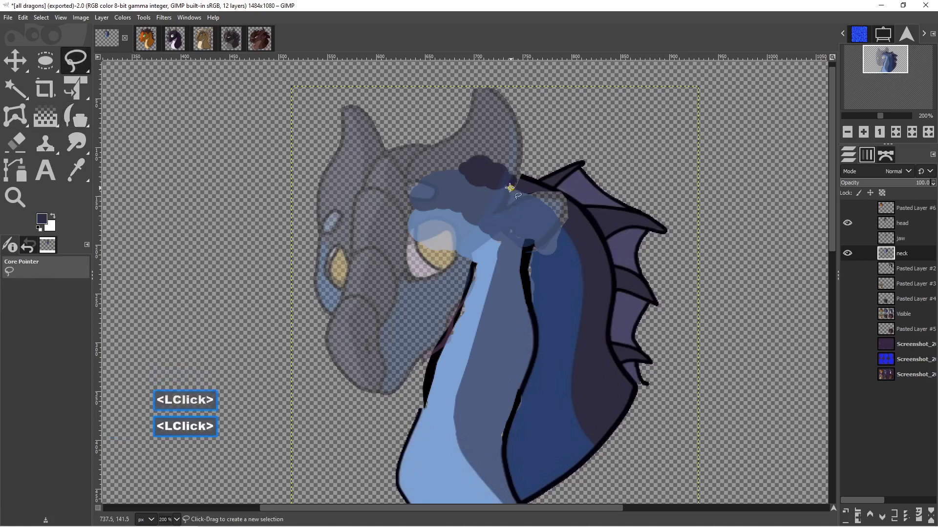
pyautogui.click(475, 183)
pyautogui.click(453, 173)
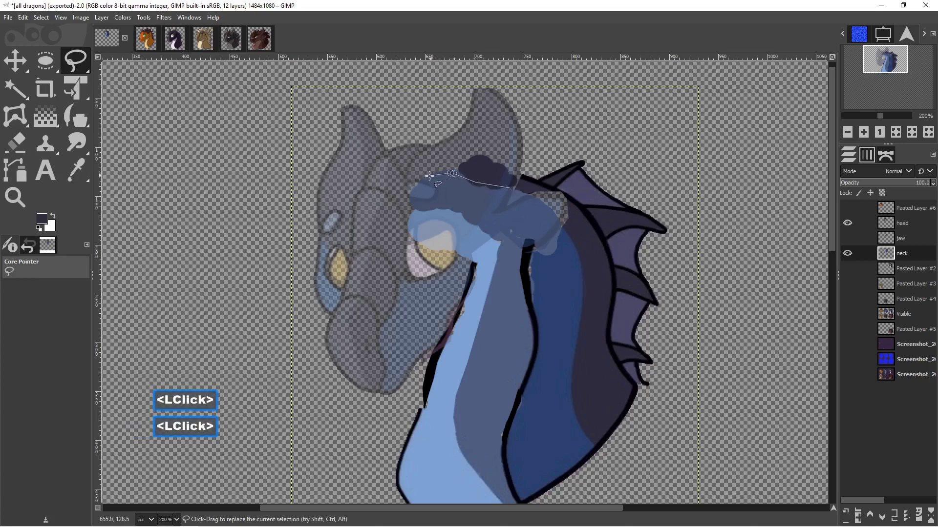
pyautogui.click(428, 176)
pyautogui.click(430, 164)
pyautogui.click(449, 160)
pyautogui.click(471, 153)
pyautogui.moveTo(494, 160); pyautogui.dragTo(496, 162)
pyautogui.click(518, 175)
pyautogui.click(523, 185)
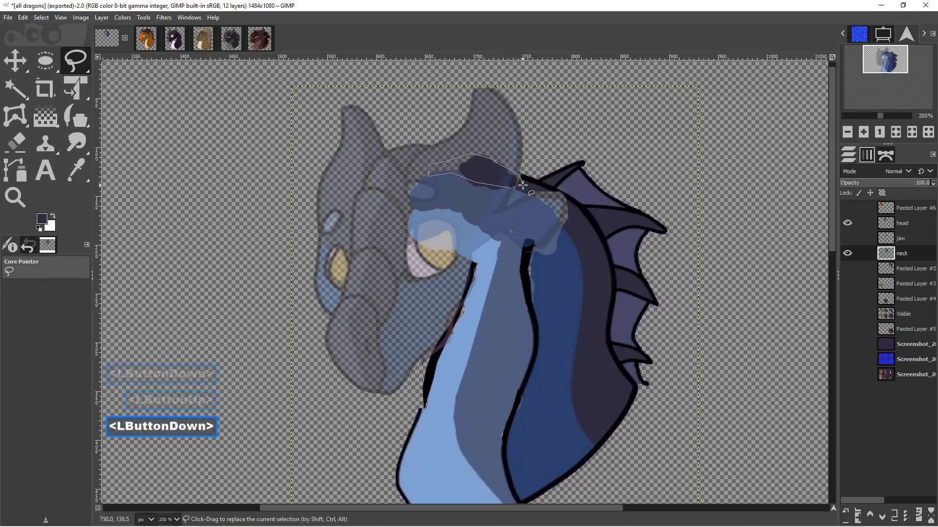
pyautogui.doubleClick(513, 189)
pyautogui.click(511, 188)
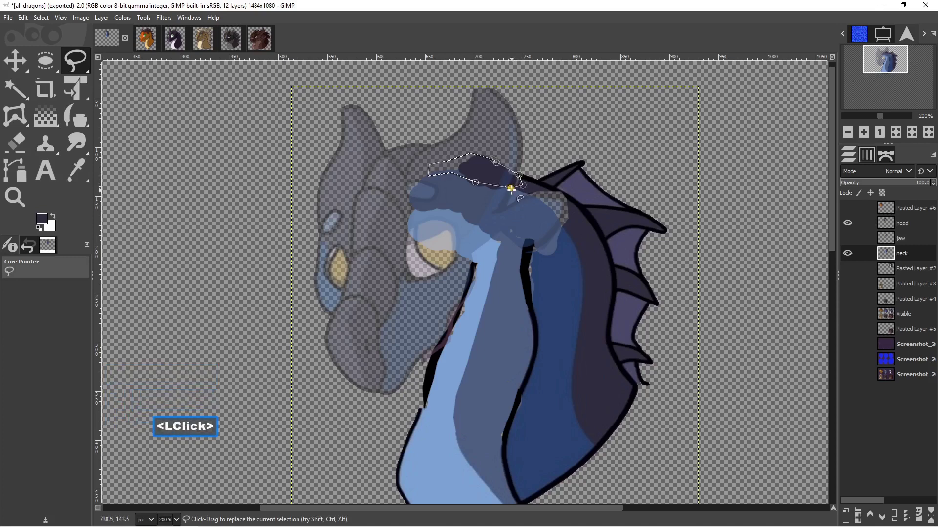
pyautogui.hotkey('ctrl', ',')
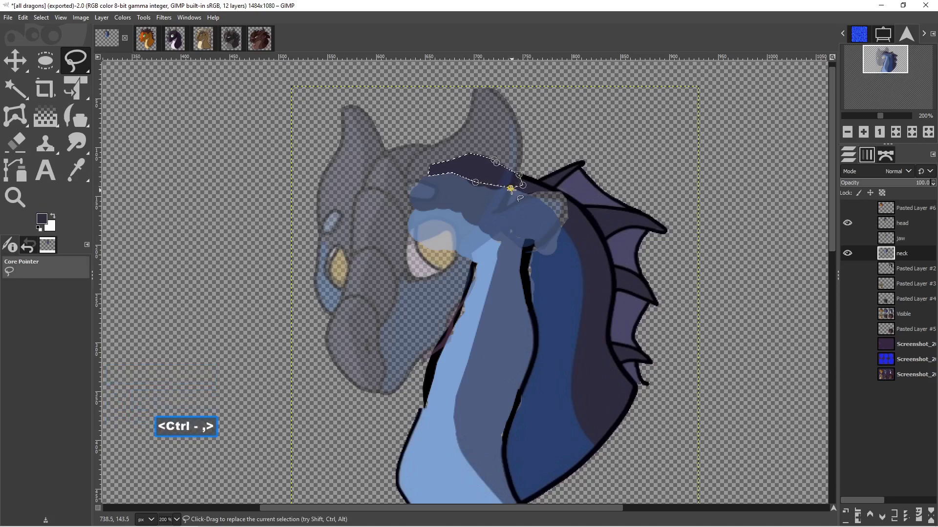
pyautogui.hotkey('ctrl', 'shift', 'a')
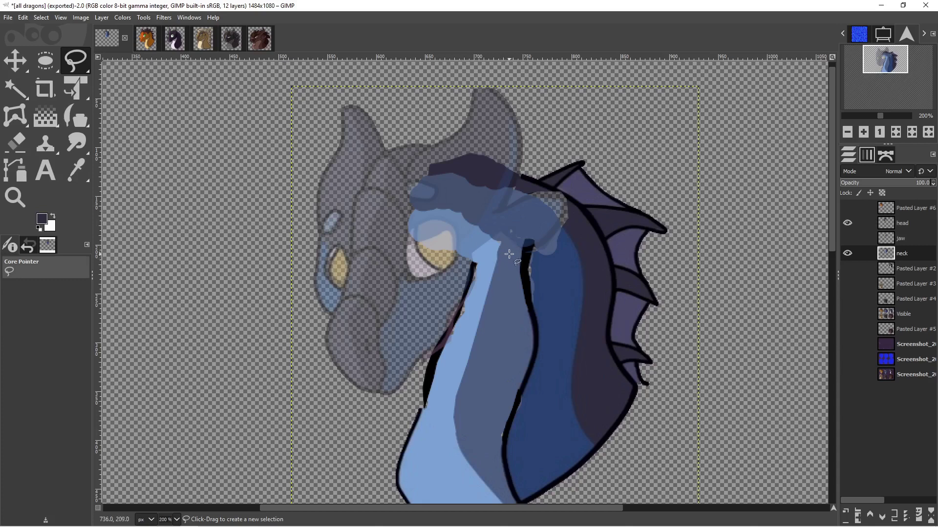
# Sample the neck's grey-blue and fill a lassoed strip with it to smooth the band's lower edge above the light blue, then deselect.
pyautogui.click(76, 170)
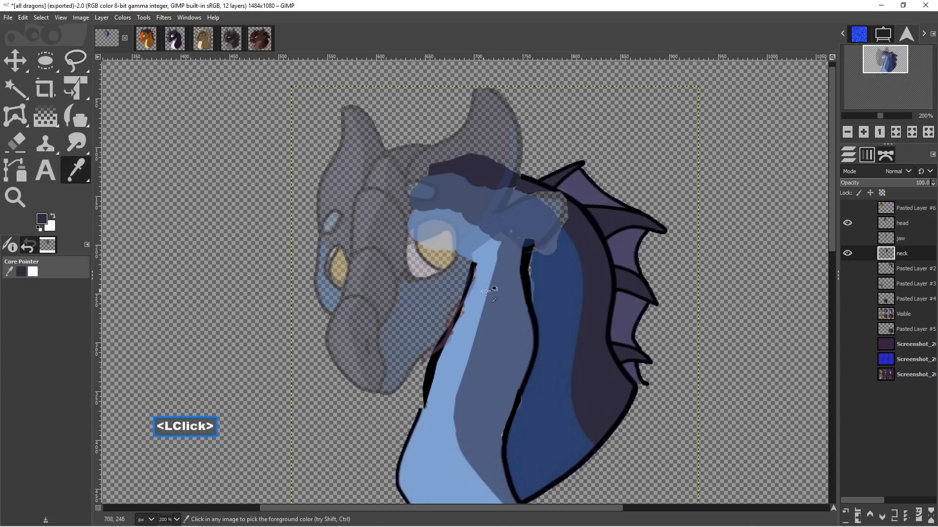
pyautogui.click(507, 282)
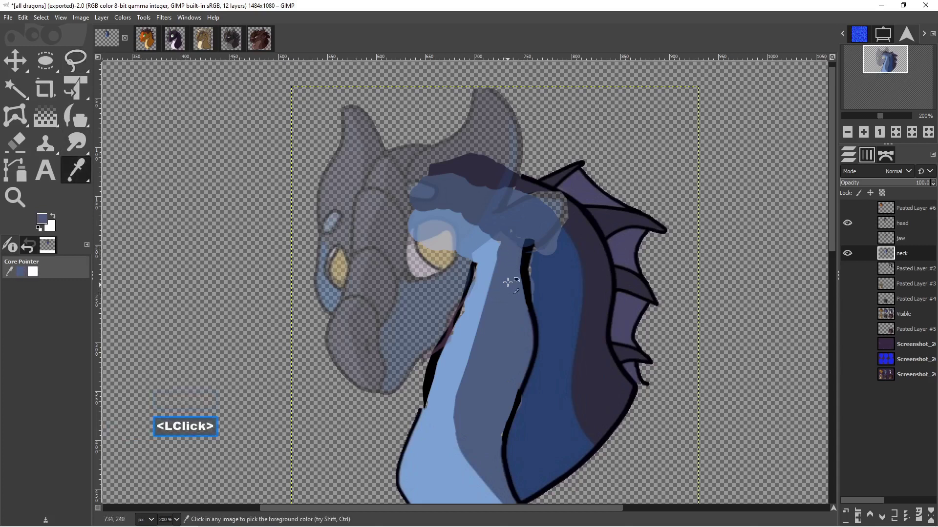
pyautogui.click(78, 64)
pyautogui.click(409, 202)
pyautogui.click(412, 208)
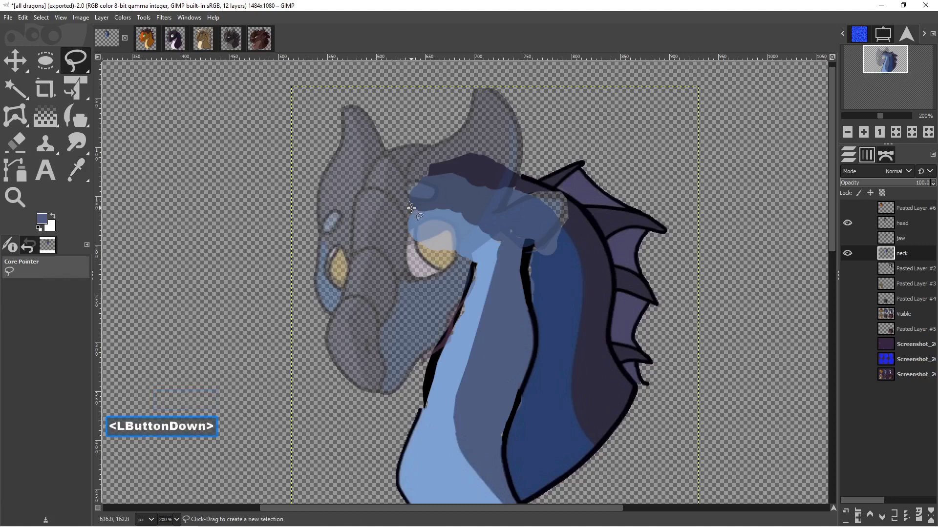
pyautogui.click(426, 212)
pyautogui.moveTo(449, 215); pyautogui.dragTo(495, 244)
pyautogui.click(503, 245)
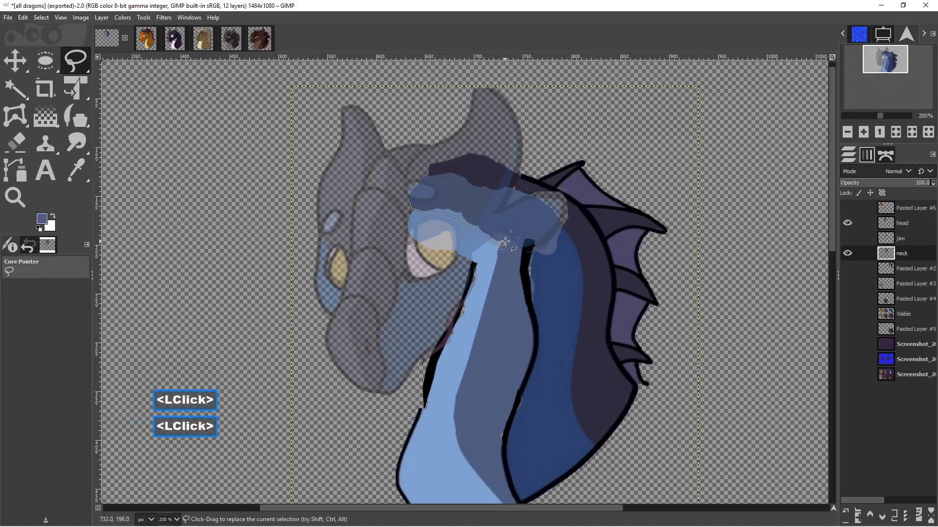
pyautogui.click(459, 201)
pyautogui.click(433, 190)
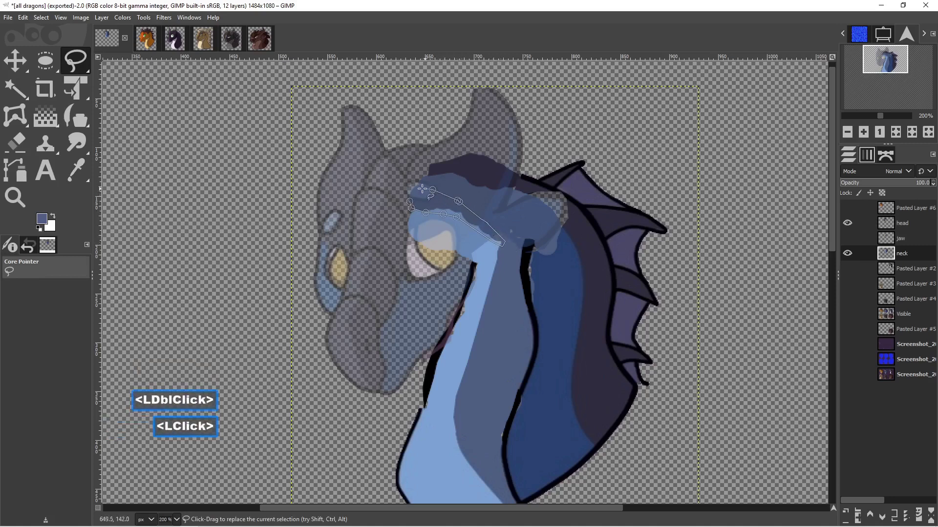
pyautogui.click(410, 201)
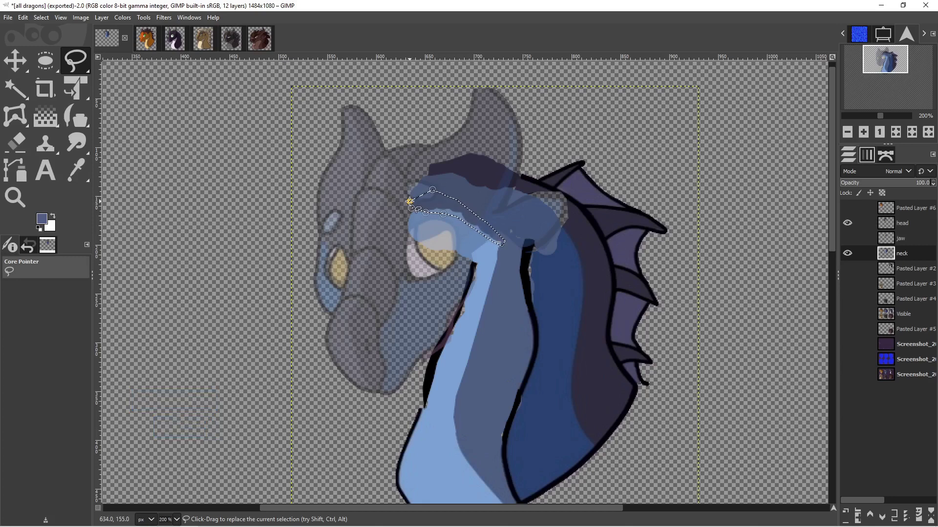
pyautogui.hotkey('ctrl', ',')
pyautogui.press('ctrl')
pyautogui.hotkey('ctrl', 'shift', 'a')
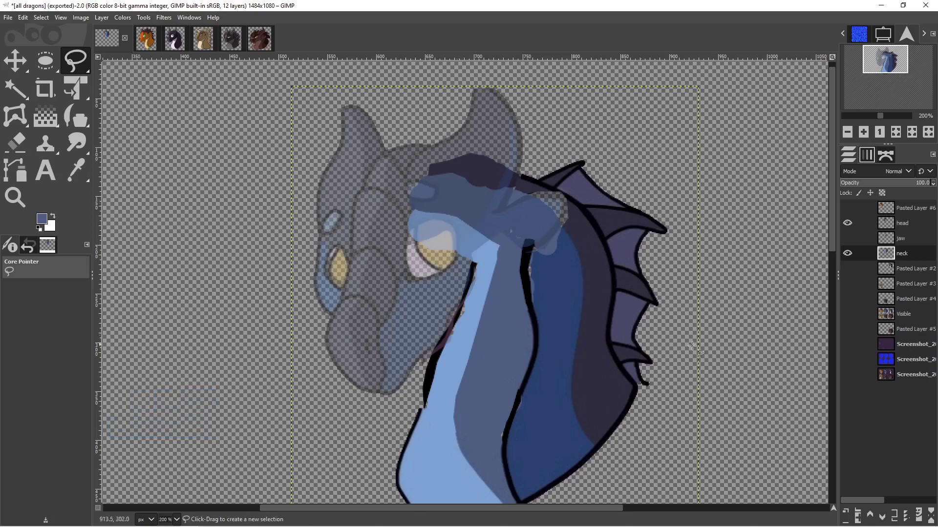
# Set the head layer's opacity to 100.
pyautogui.click(908, 224)
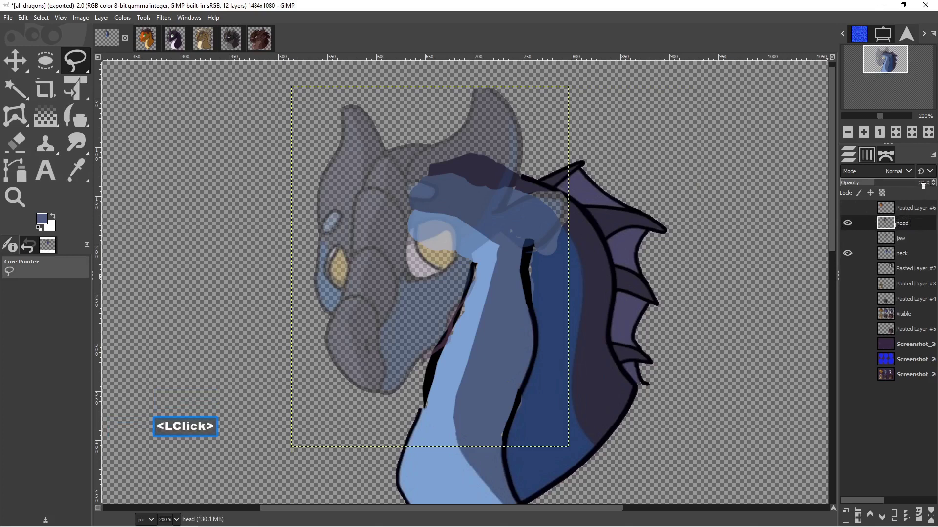
pyautogui.moveTo(933, 183); pyautogui.dragTo(933, 183)
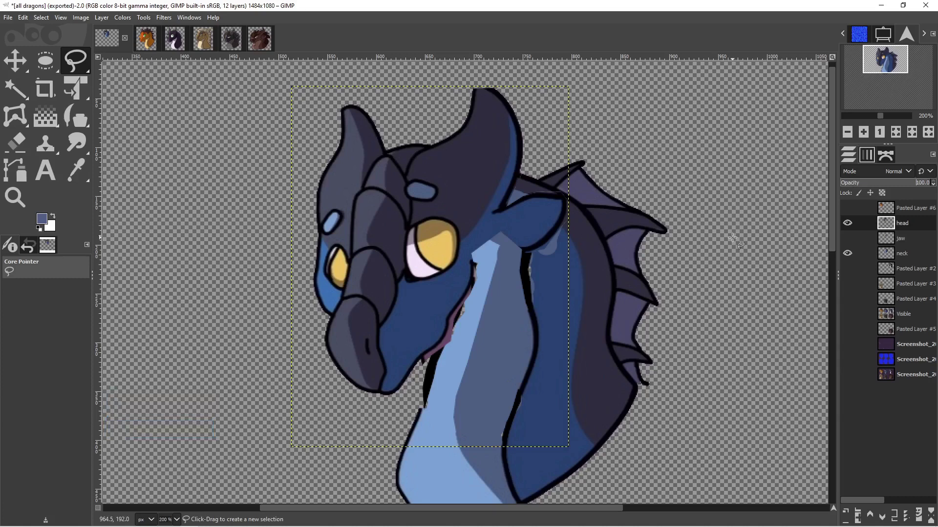
pyautogui.press('Pause')
# Lasso the leftover pink mouth strip along the edge of the cheek and snout on the head layer, delete it, and deselect.
pyautogui.click(477, 261)
pyautogui.click(472, 266)
pyautogui.click(473, 277)
pyautogui.click(471, 289)
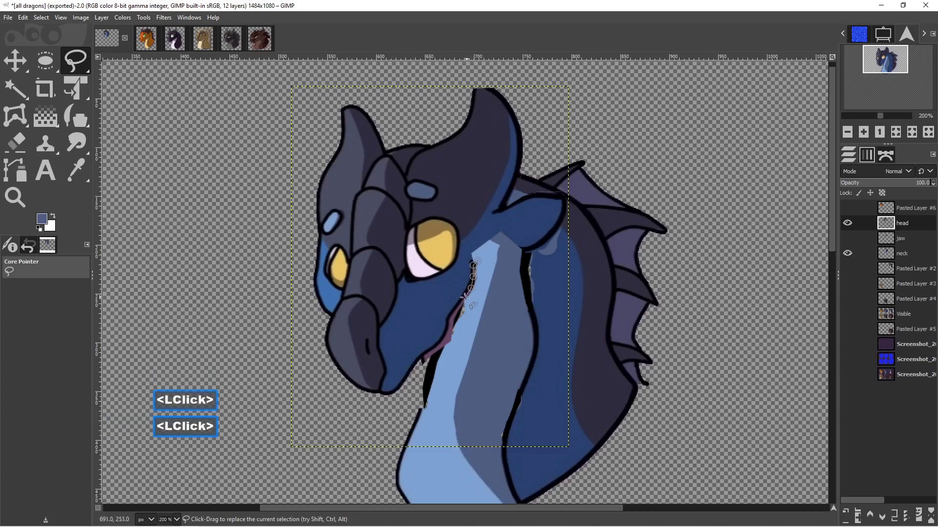
pyautogui.click(460, 305)
pyautogui.click(451, 315)
pyautogui.click(449, 321)
pyautogui.click(449, 328)
pyautogui.click(446, 338)
pyautogui.click(435, 346)
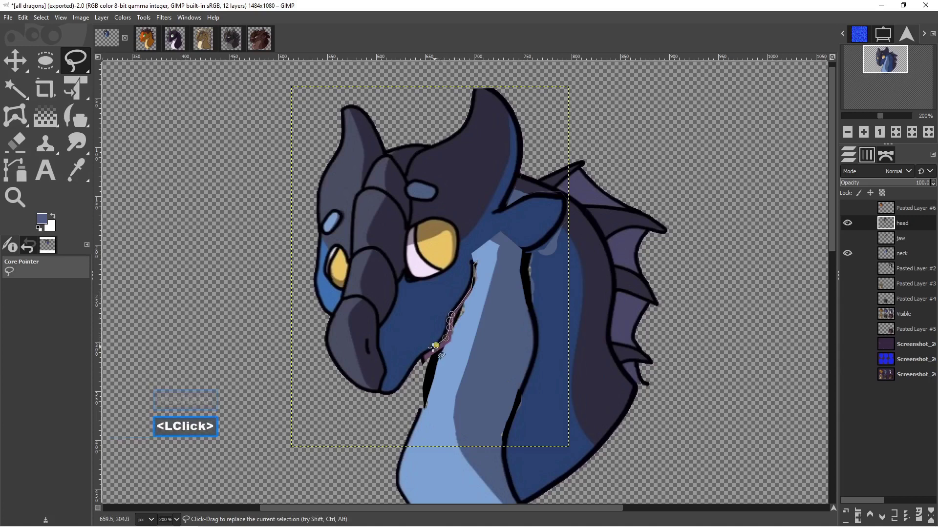
pyautogui.click(429, 350)
pyautogui.click(423, 354)
pyautogui.click(419, 367)
pyautogui.click(448, 369)
pyautogui.click(482, 335)
pyautogui.click(487, 277)
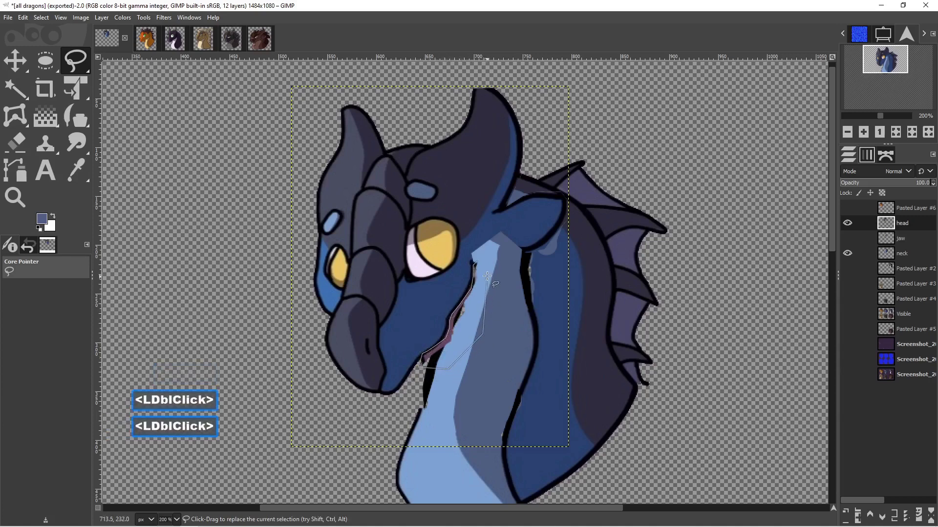
pyautogui.click(479, 262)
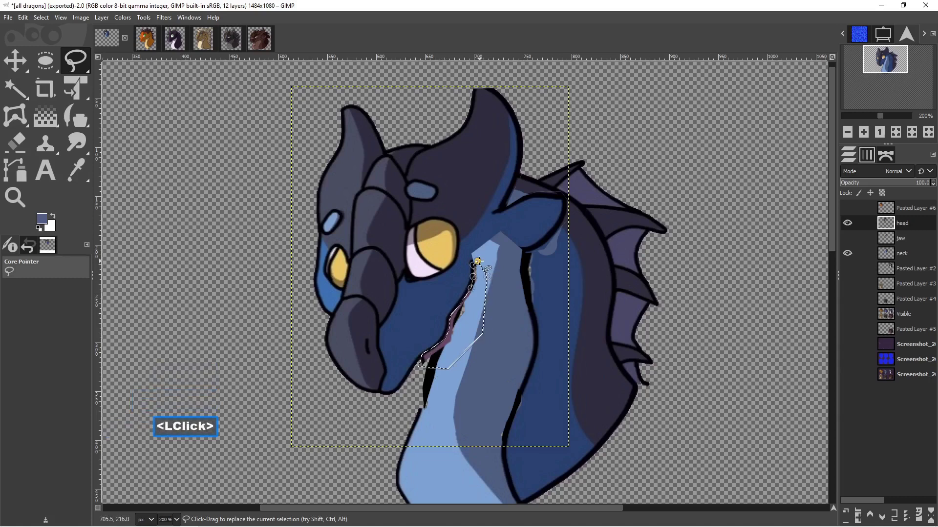
pyautogui.press('Return')
pyautogui.press('Delete')
pyautogui.hotkey('ctrl', 'shift', 'a')
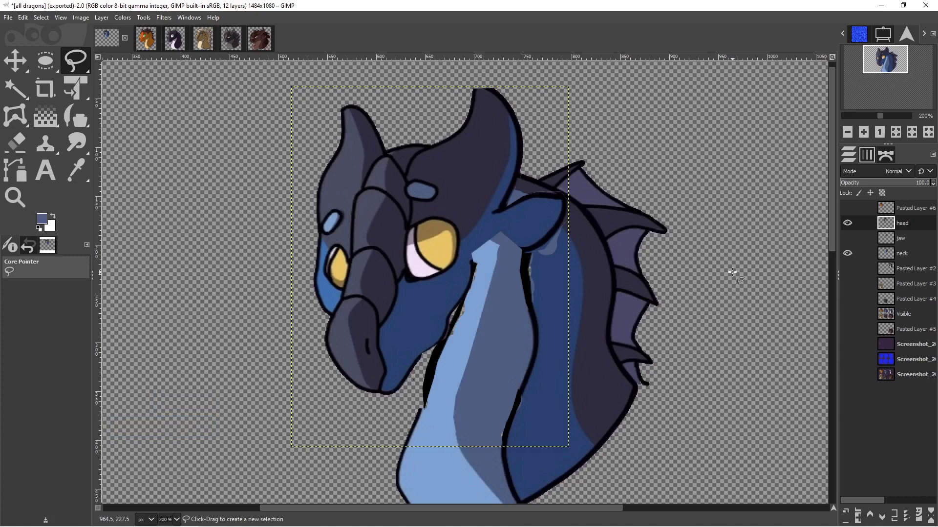
# Hide the head layer to examine the painted neck beneath it, and show it again.
pyautogui.press('Pause')
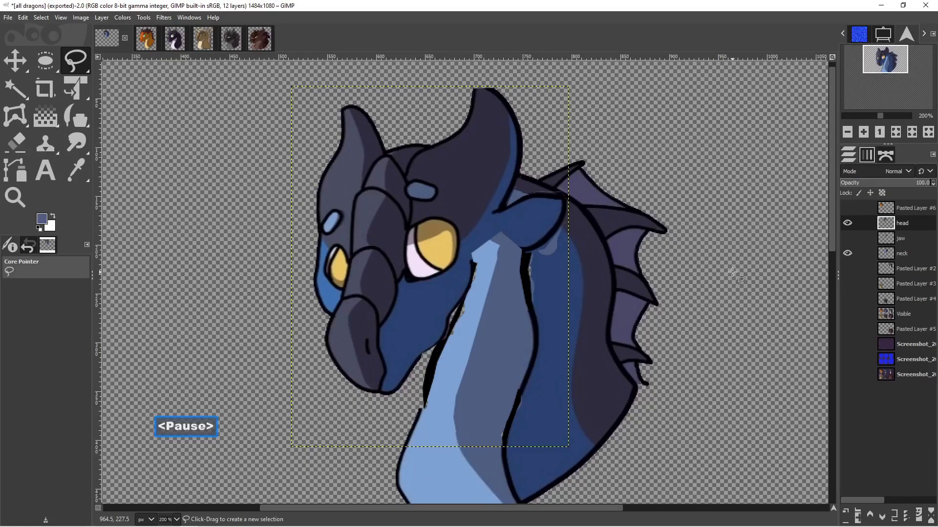
pyautogui.click(848, 223)
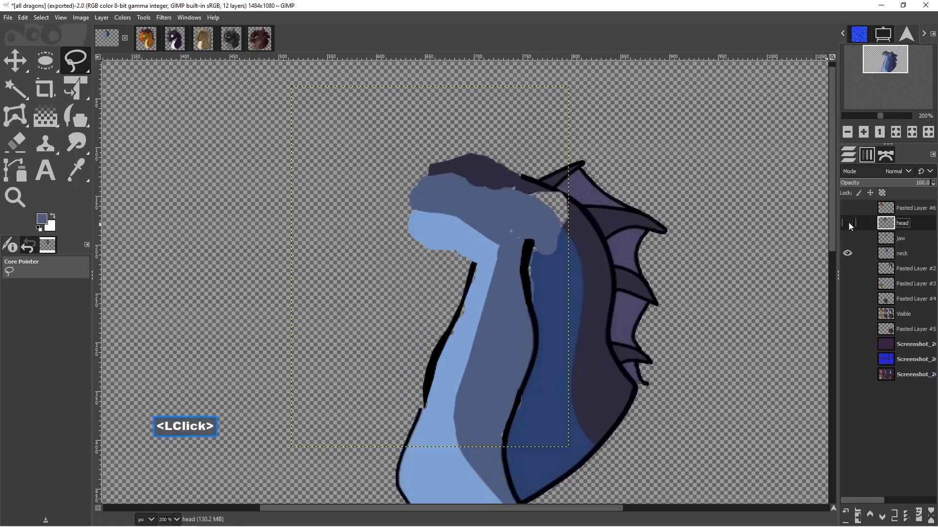
pyautogui.click(848, 222)
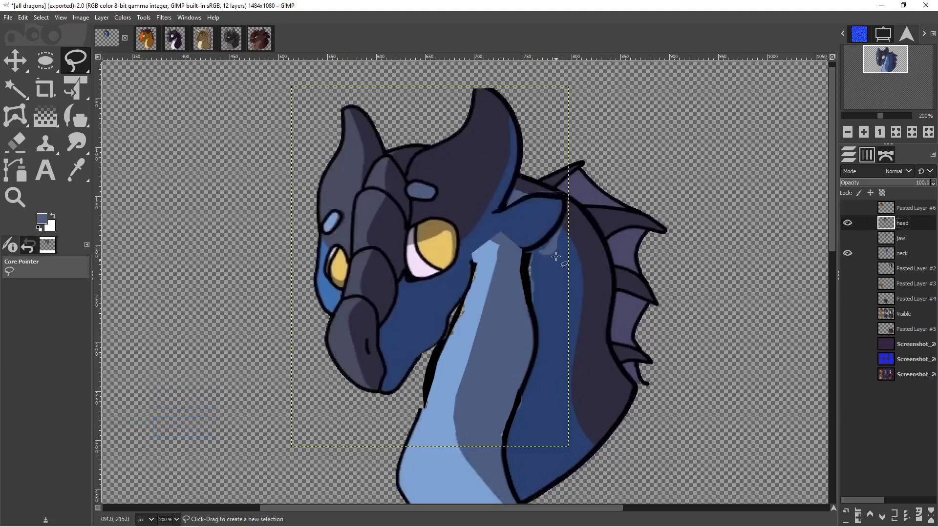
# On the neck layer, cover the stray grey-blue patch below the ear with the neck's sampled dark blue in a lassoed area, then deselect.
pyautogui.click(907, 252)
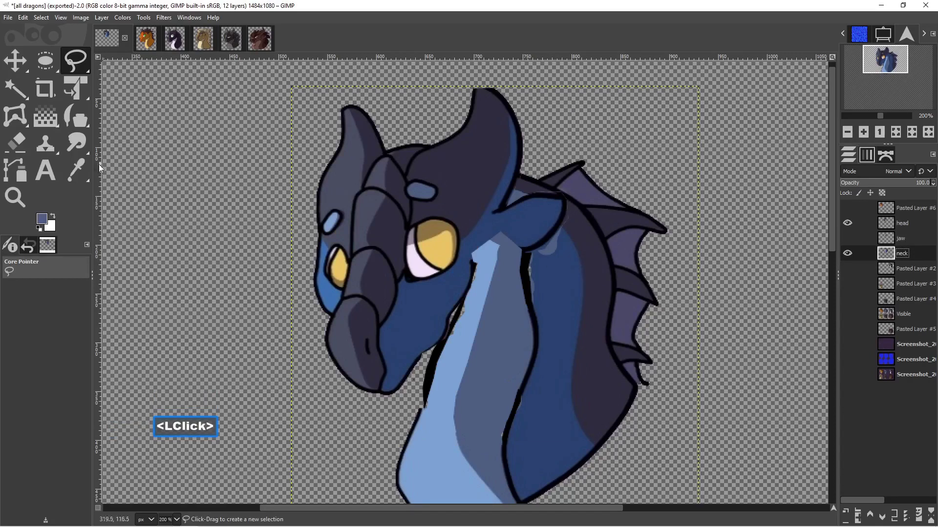
pyautogui.click(75, 170)
pyautogui.click(559, 278)
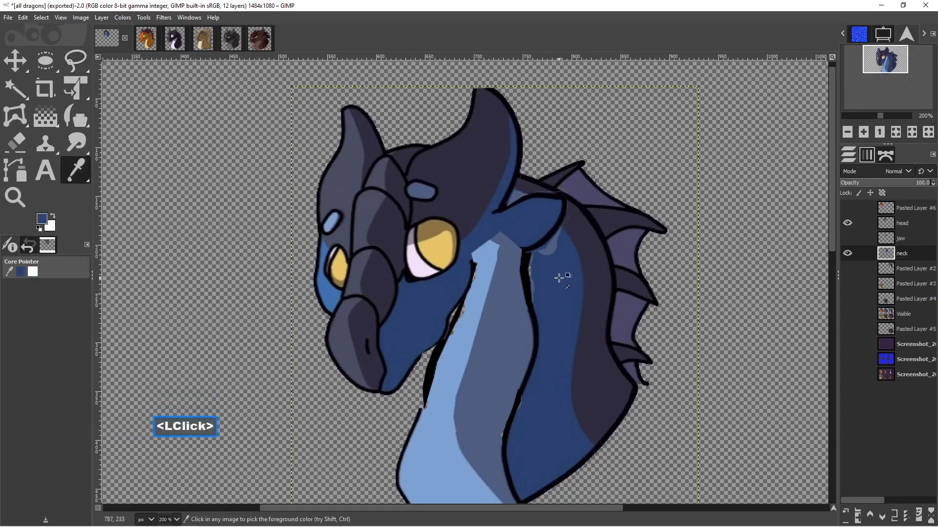
pyautogui.click(84, 72)
pyautogui.moveTo(543, 262); pyautogui.dragTo(565, 255)
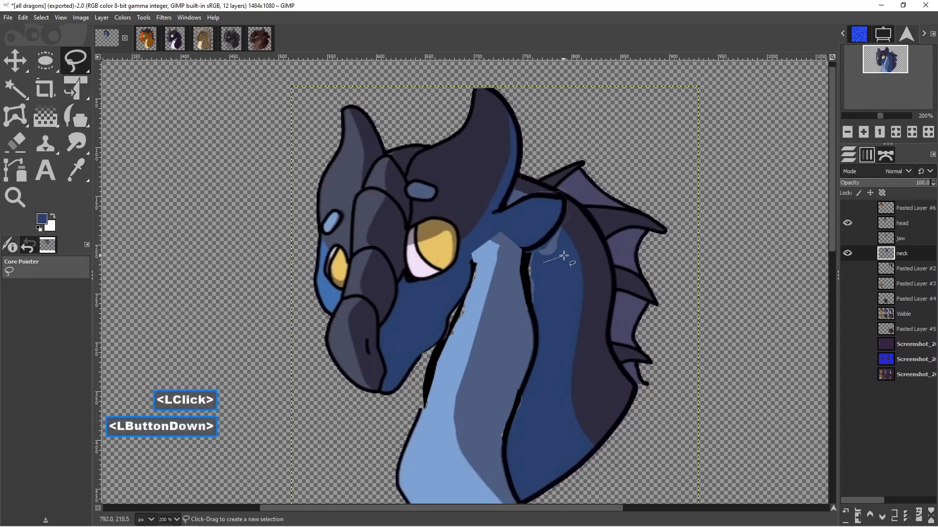
pyautogui.click(565, 239)
pyautogui.click(565, 230)
pyautogui.click(553, 221)
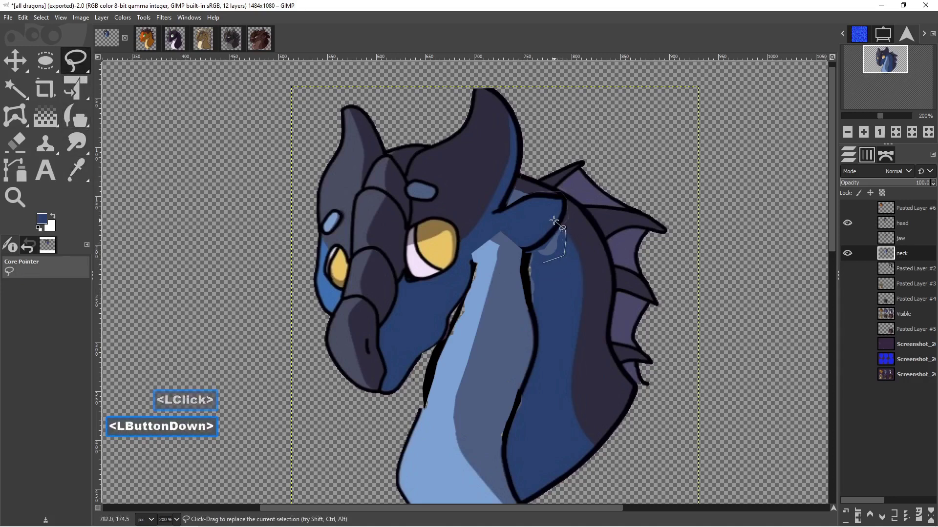
pyautogui.click(542, 211)
pyautogui.click(529, 210)
pyautogui.click(525, 214)
pyautogui.click(524, 223)
pyautogui.click(523, 238)
pyautogui.click(530, 260)
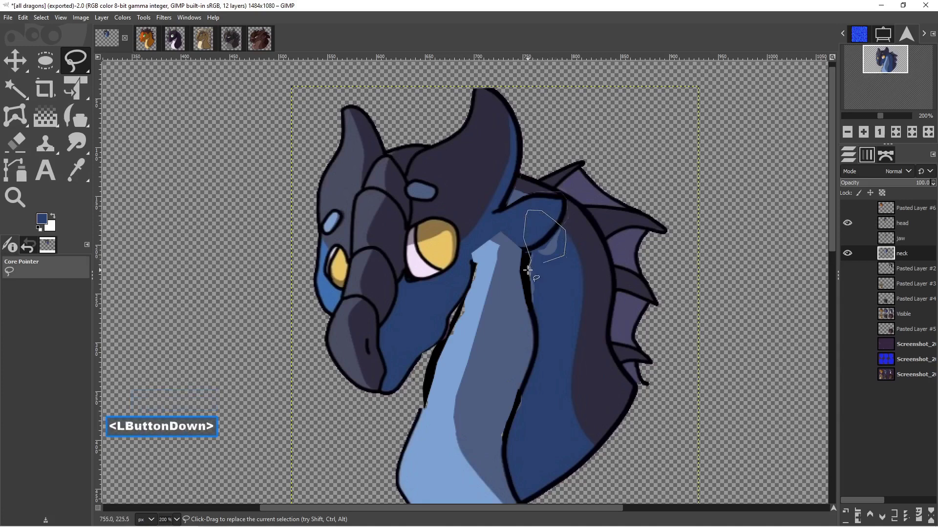
pyautogui.click(528, 270)
pyautogui.click(532, 302)
pyautogui.click(539, 306)
pyautogui.click(553, 286)
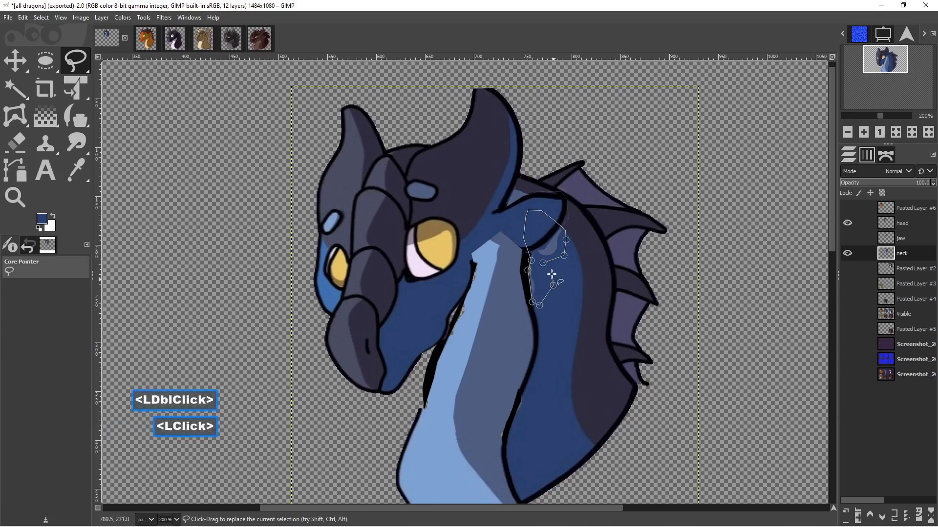
pyautogui.click(549, 268)
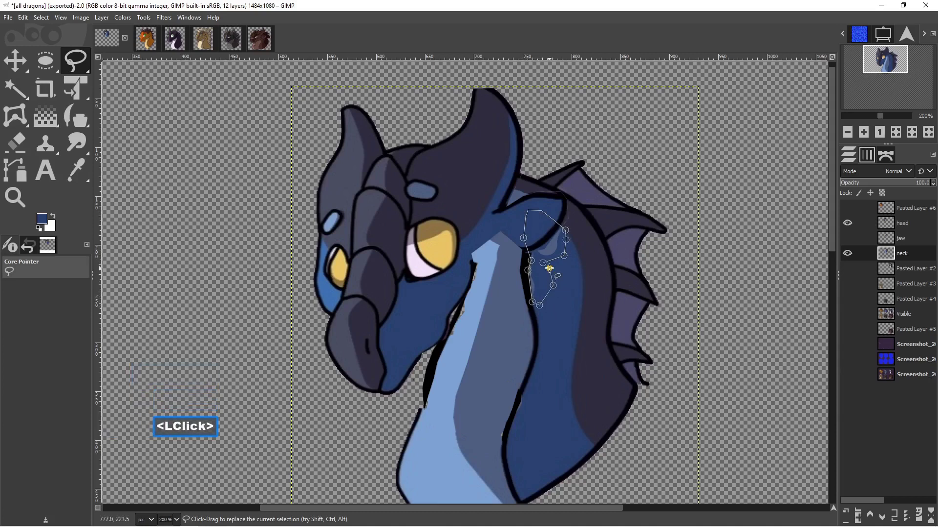
pyautogui.click(544, 266)
pyautogui.press('Return')
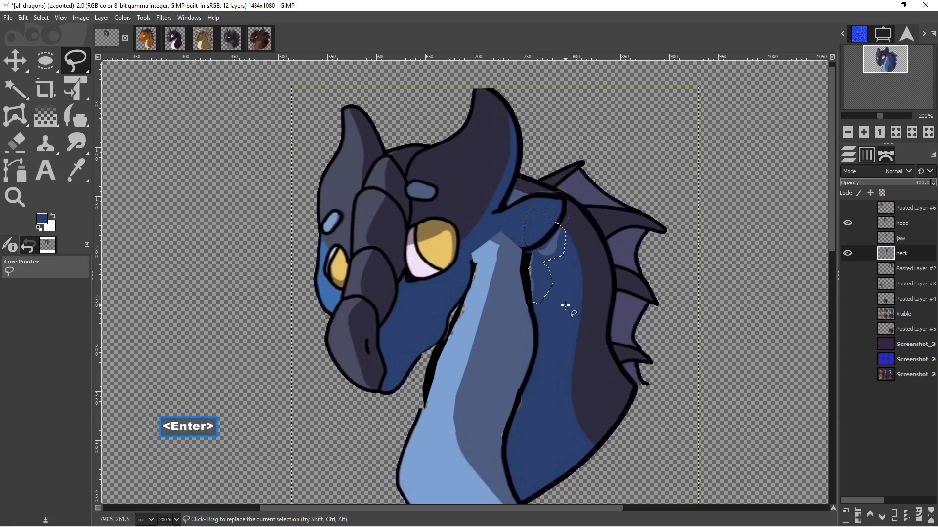
pyautogui.press('ctrl')
pyautogui.press('shift')
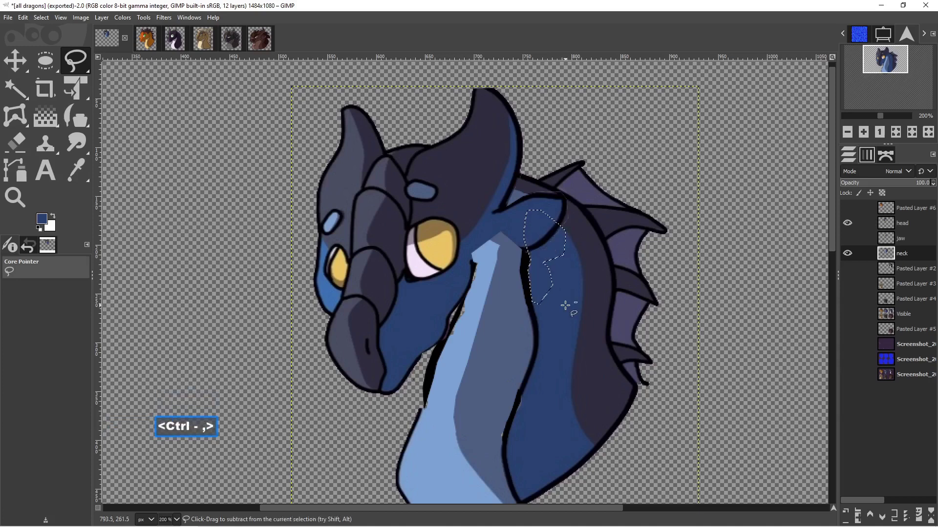
pyautogui.hotkey('ctrl', 'shift', 'a')
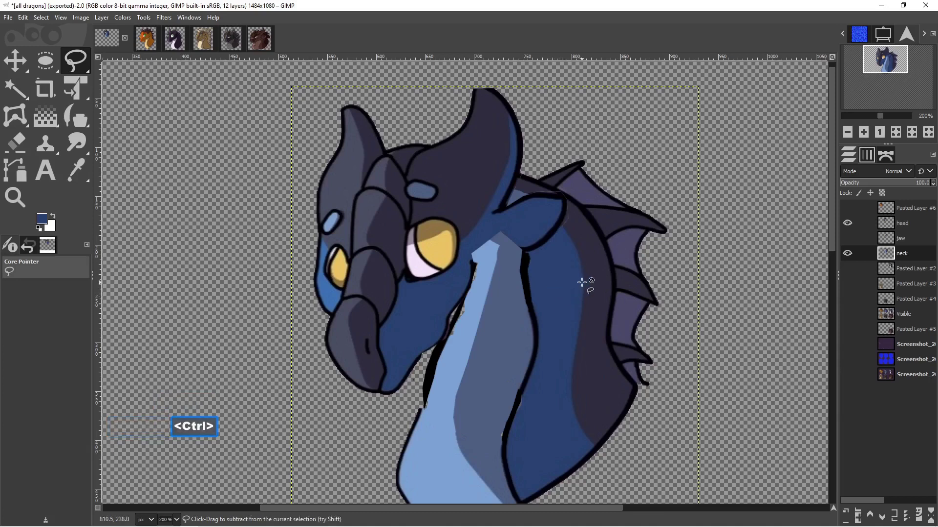
# Show the jaw layer together with the head and neck.
pyautogui.keyDown('ctrl'); pyautogui.scroll(-1, 584, 280); pyautogui.keyUp('ctrl')
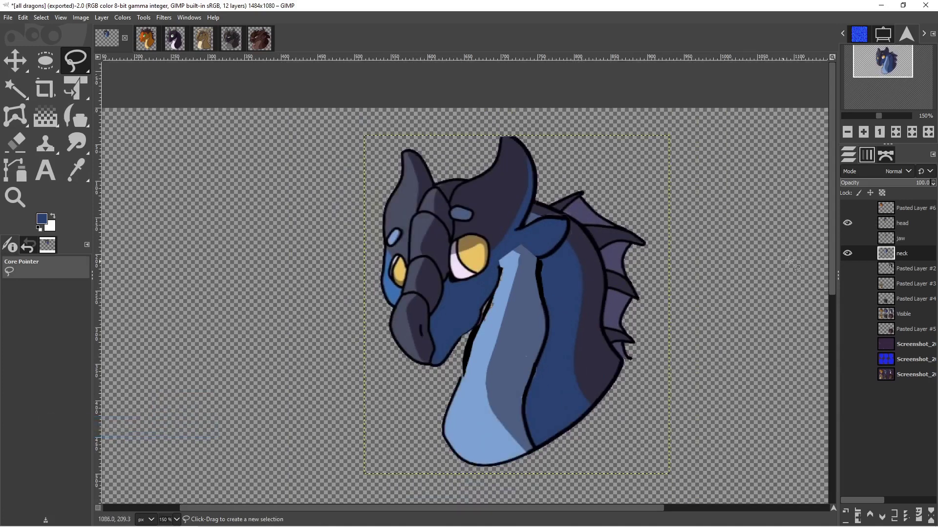
pyautogui.click(847, 239)
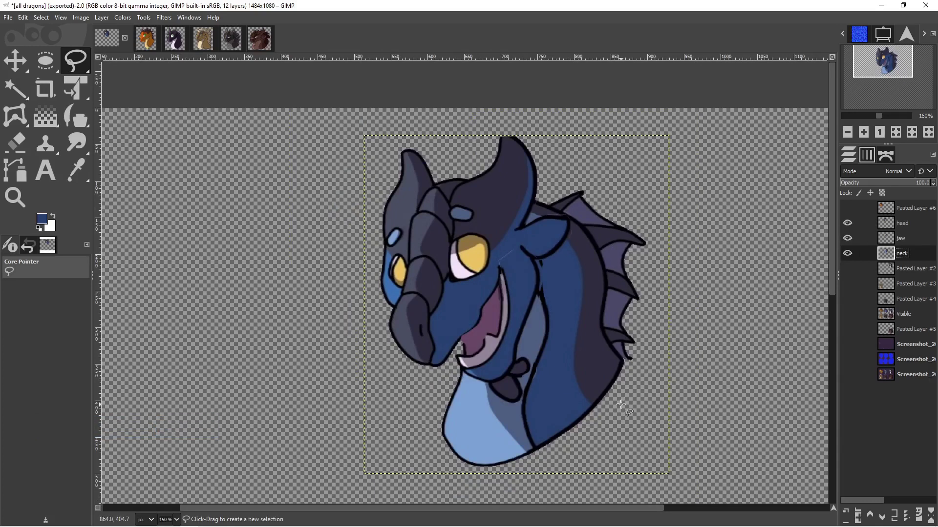
# Crop the image closely around the blue dragon's head and neck, to about 429 × 480 pixels.
pyautogui.press('Pause')
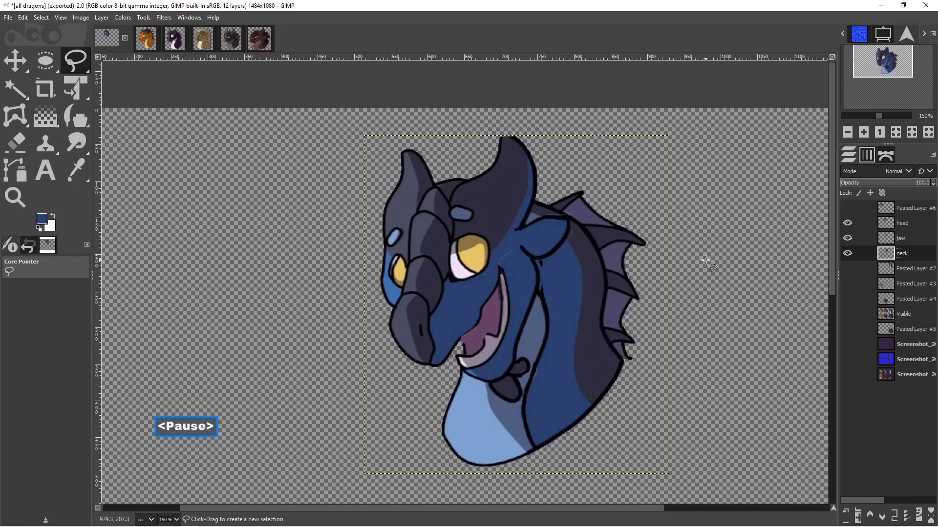
pyautogui.keyDown('ctrl'); pyautogui.scroll(-1, 674, 269); pyautogui.keyUp('ctrl')
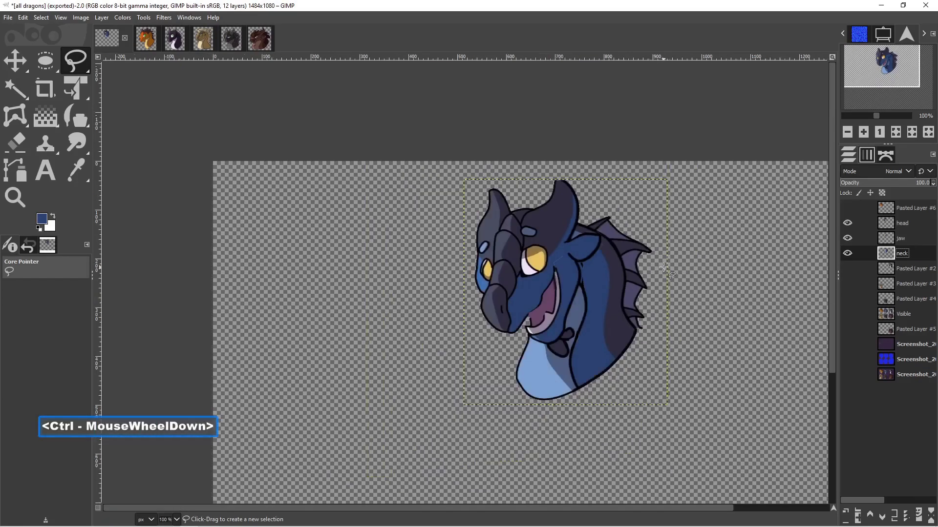
pyautogui.keyDown('ctrl'); pyautogui.scroll(-1, 664, 268); pyautogui.keyUp('ctrl')
pyautogui.moveTo(716, 282); pyautogui.dragTo(587, 203, button='middle')
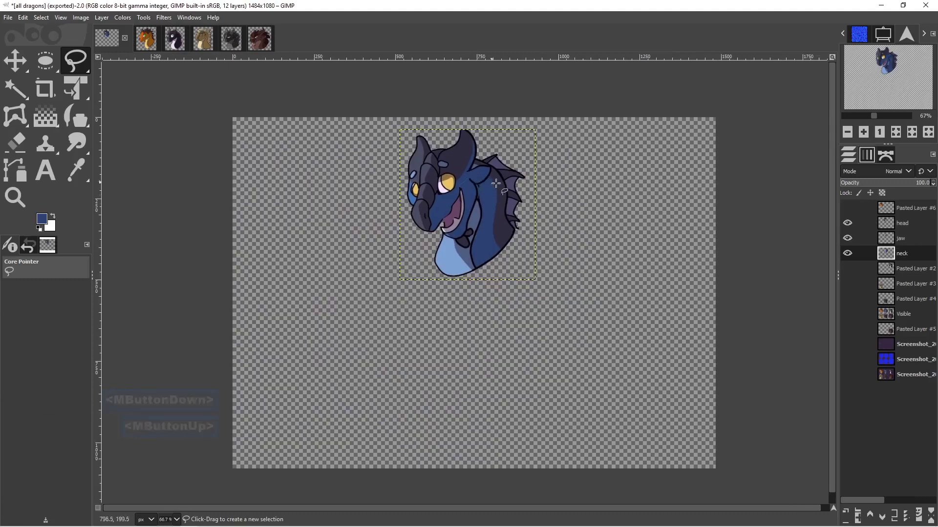
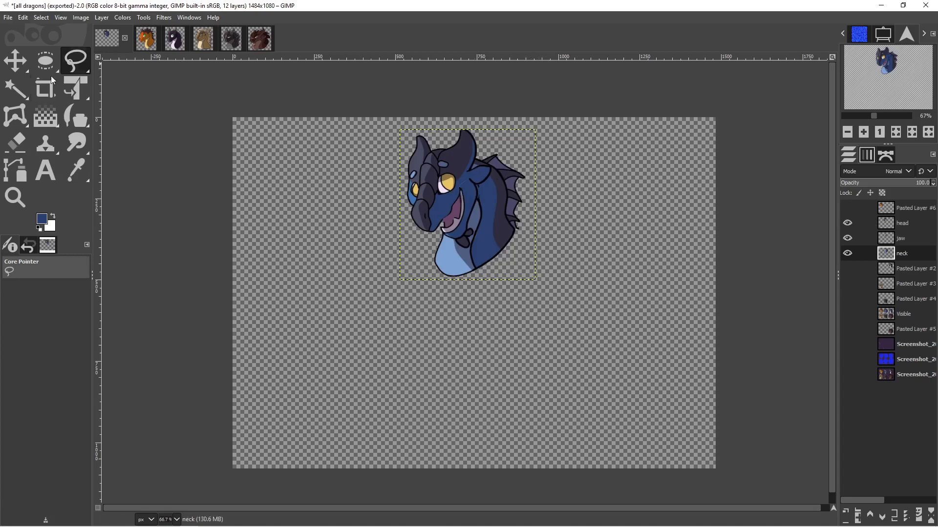
pyautogui.click(44, 89)
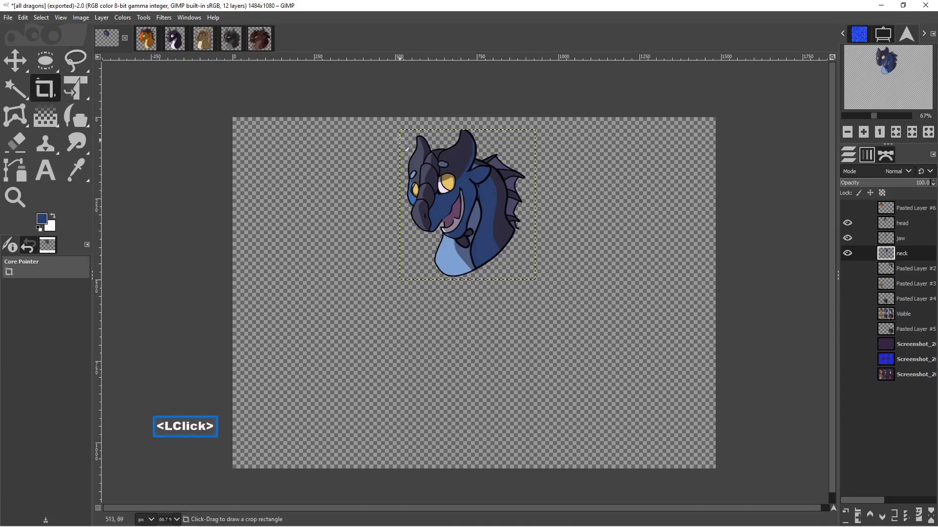
pyautogui.moveTo(399, 130); pyautogui.dragTo(538, 283)
pyautogui.moveTo(488, 142); pyautogui.dragTo(488, 138)
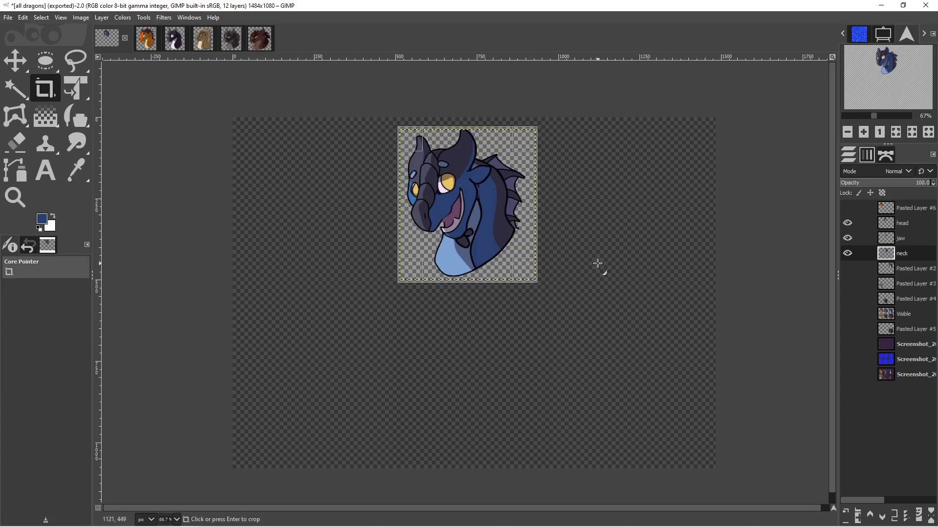
pyautogui.press('Return')
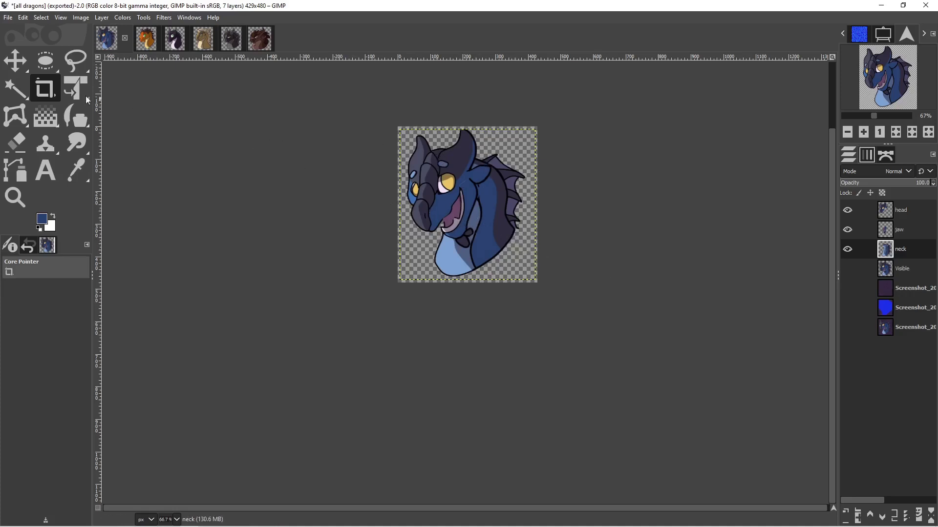
# Hide the neck and jaw layers and export the head alone as head.png in the animated 2d art folder.
pyautogui.click(15, 60)
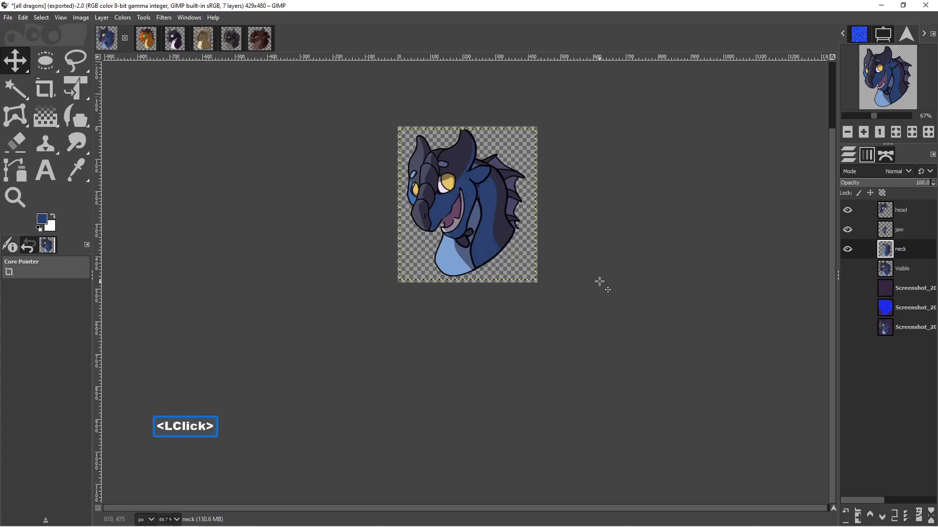
pyautogui.press('Pause')
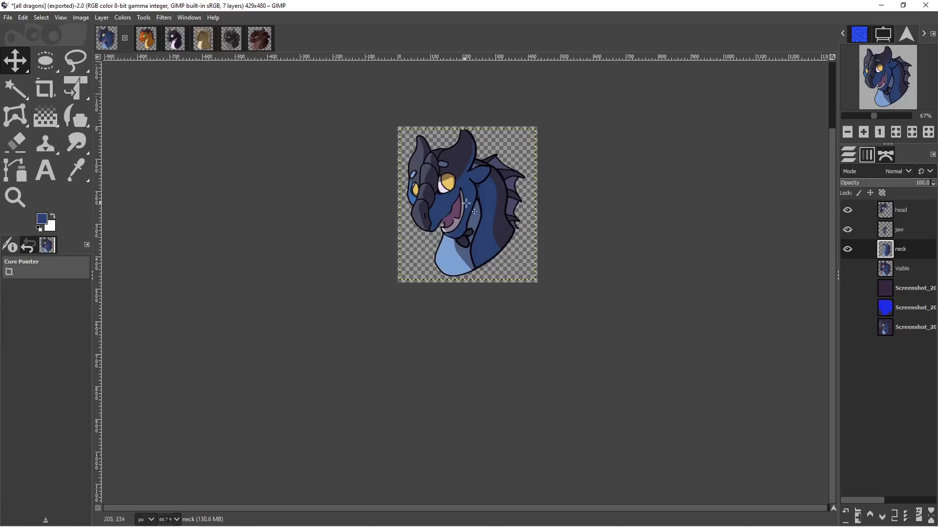
pyautogui.click(848, 253)
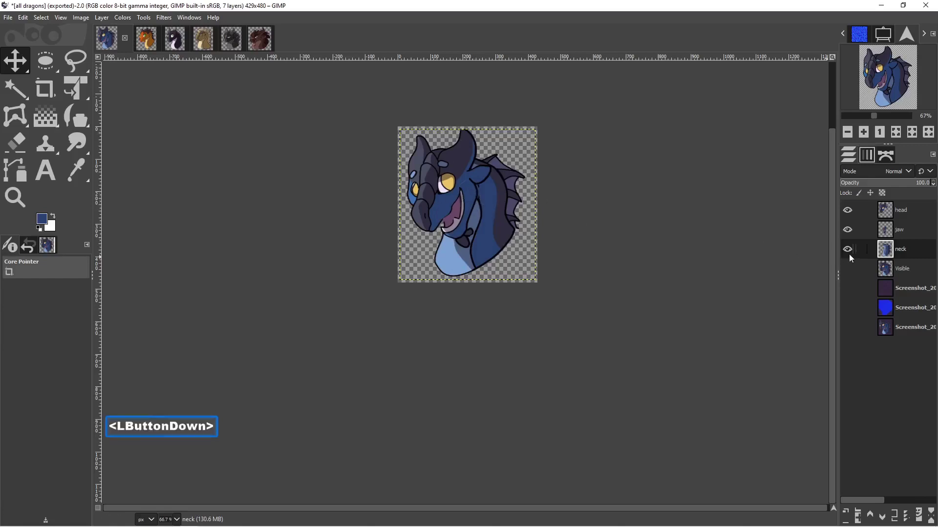
pyautogui.click(847, 231)
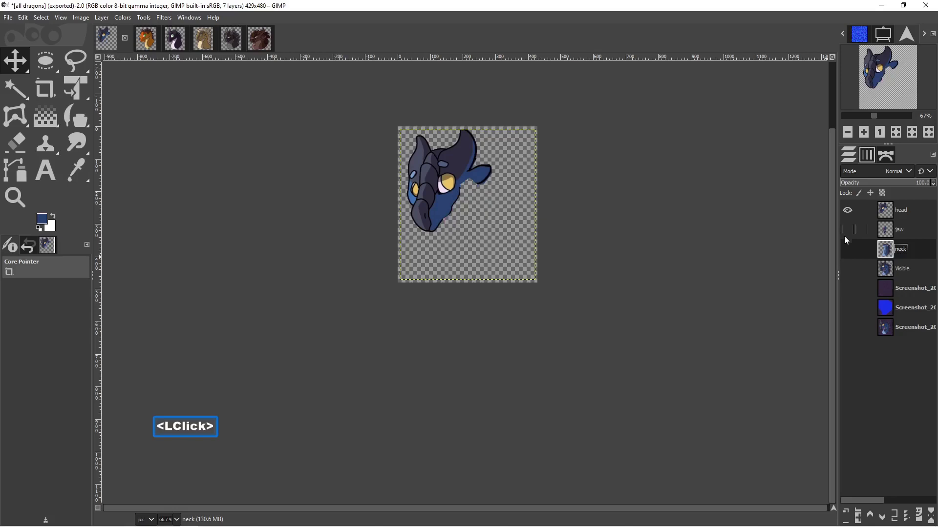
pyautogui.click(7, 17)
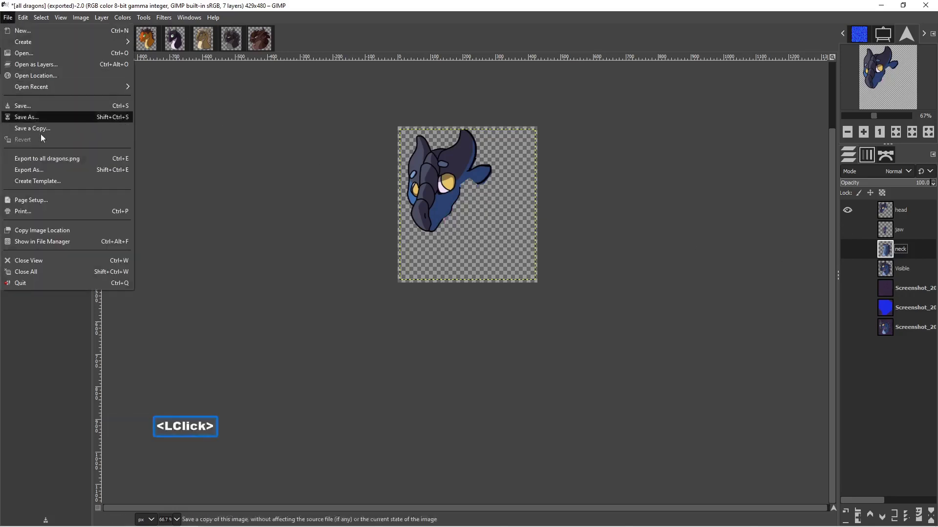
pyautogui.click(51, 169)
pyautogui.click(81, 41)
pyautogui.moveTo(88, 41); pyautogui.dragTo(34, 39)
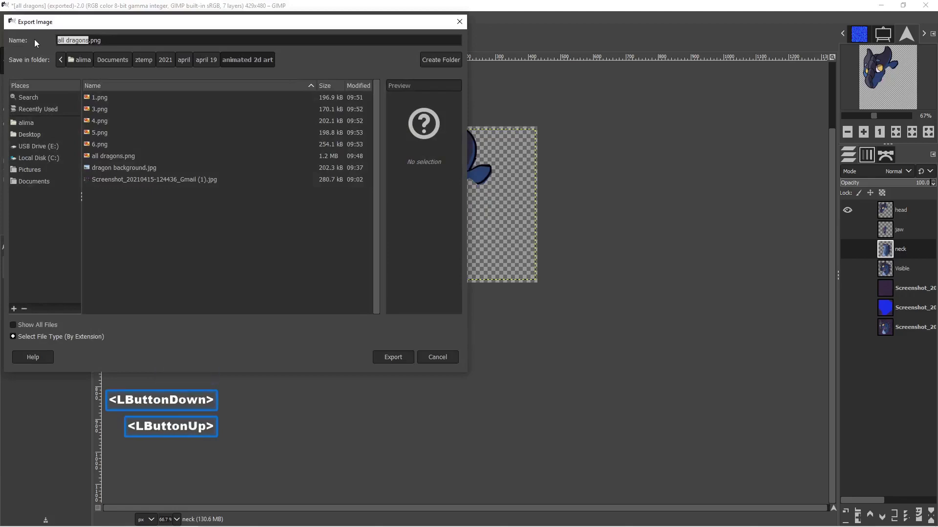
pyautogui.write('head')
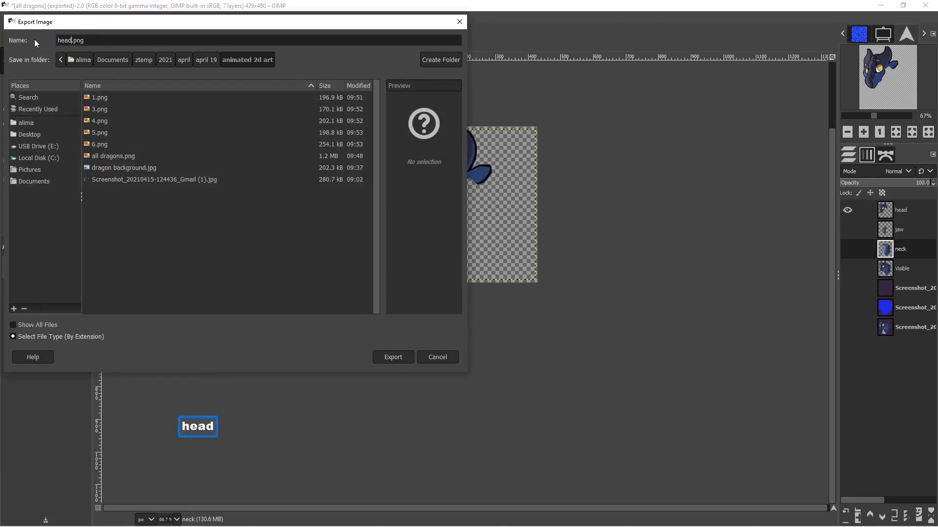
pyautogui.click(391, 358)
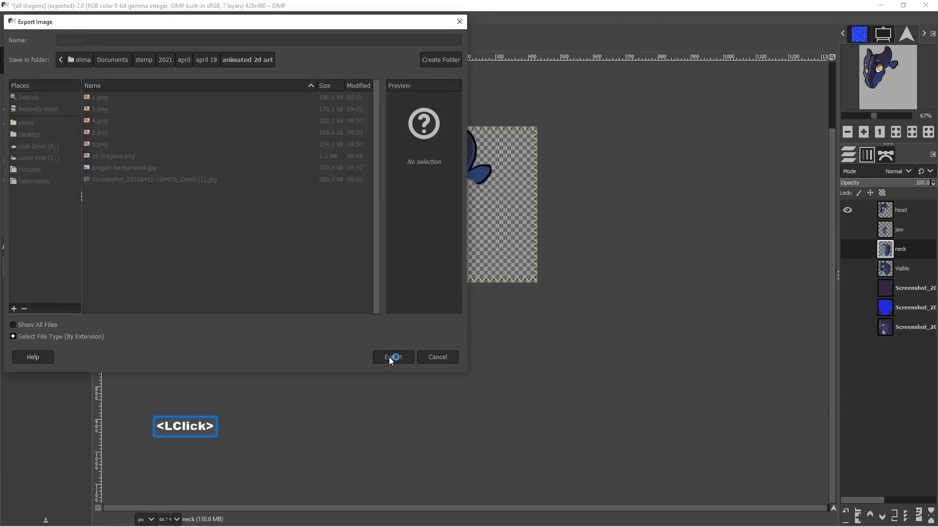
pyautogui.click(471, 374)
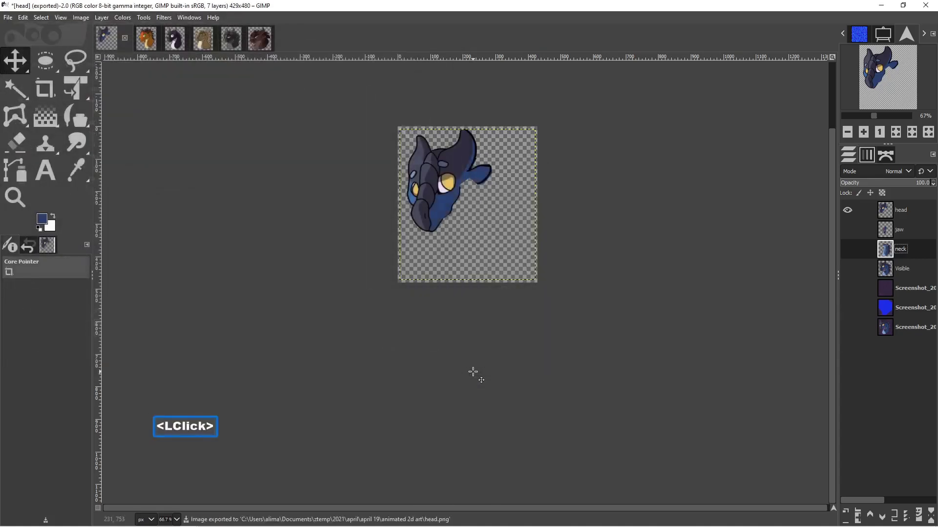
# Show only the jaw layer and export it as jaw.png in the same folder.
pyautogui.click(842, 211)
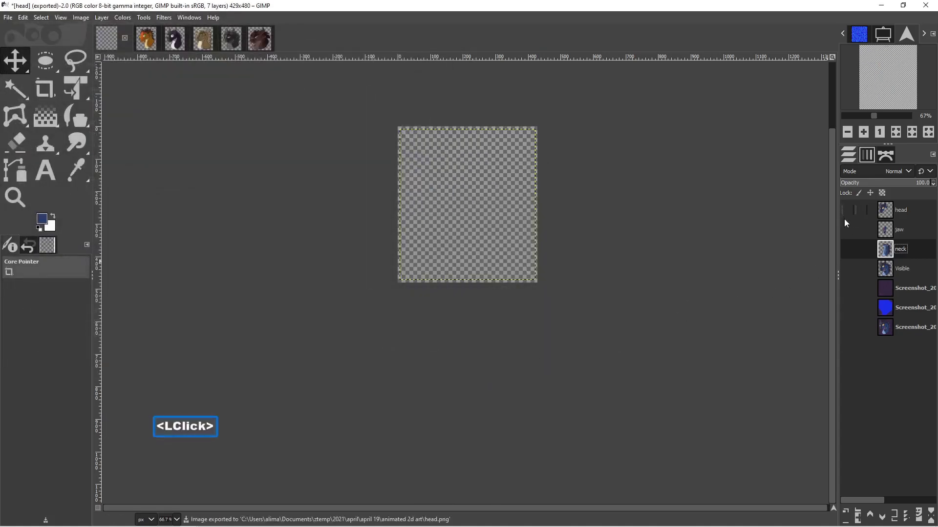
pyautogui.click(846, 229)
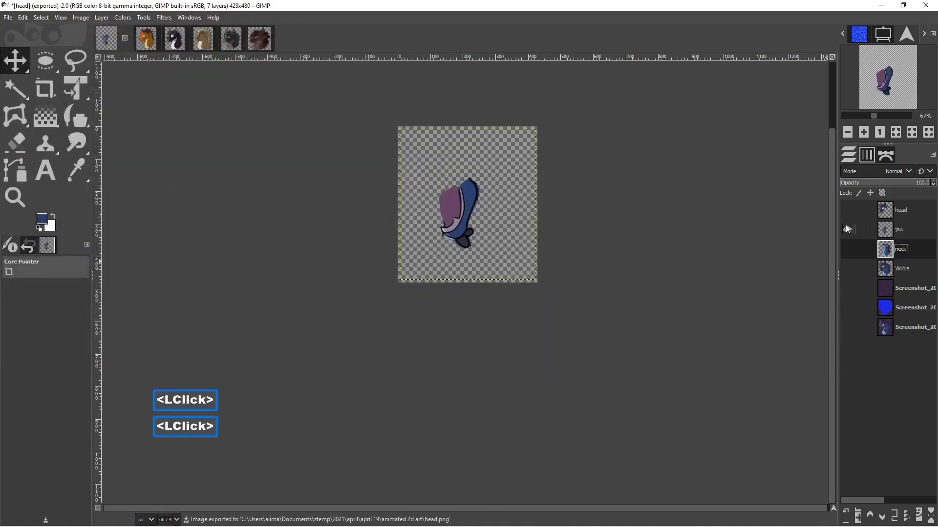
pyautogui.click(10, 20)
pyautogui.click(39, 172)
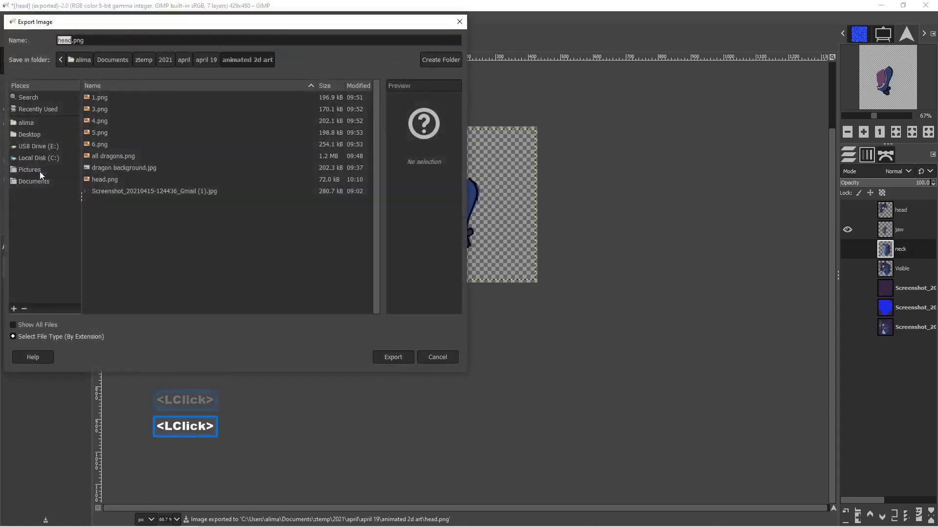
pyautogui.click(68, 40)
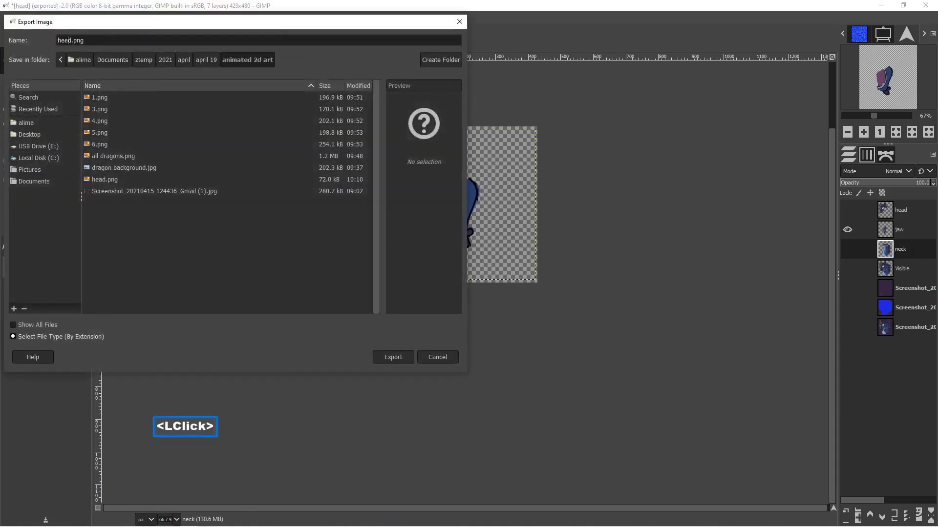
pyautogui.moveTo(72, 40); pyautogui.dragTo(56, 43)
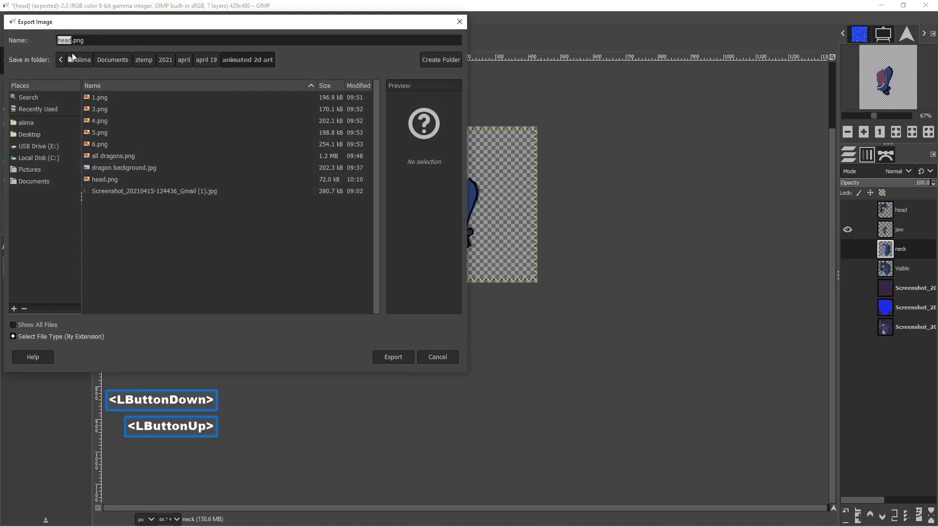
pyautogui.write('jaw')
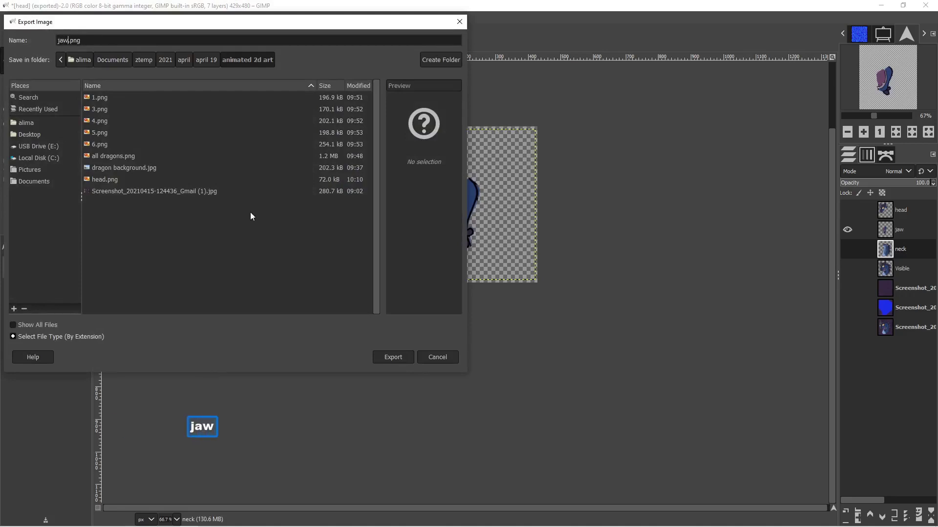
pyautogui.click(398, 358)
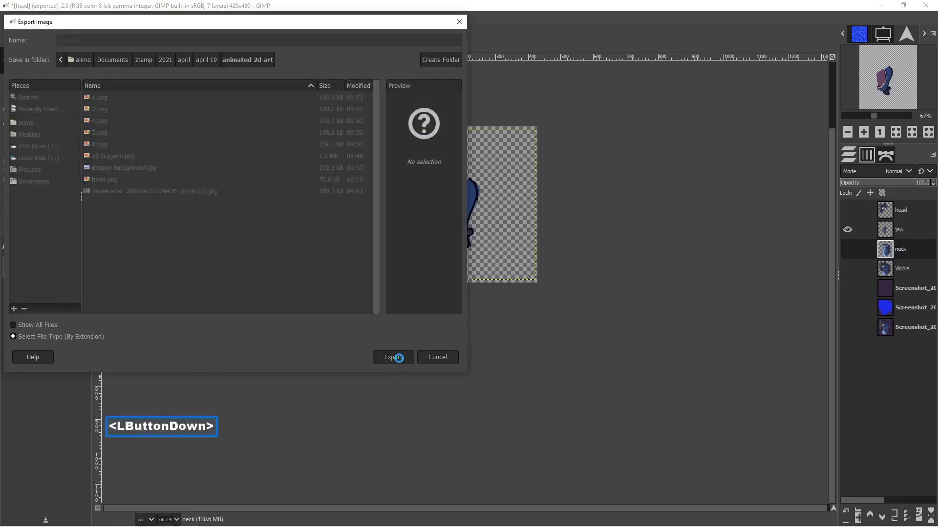
pyautogui.click(471, 376)
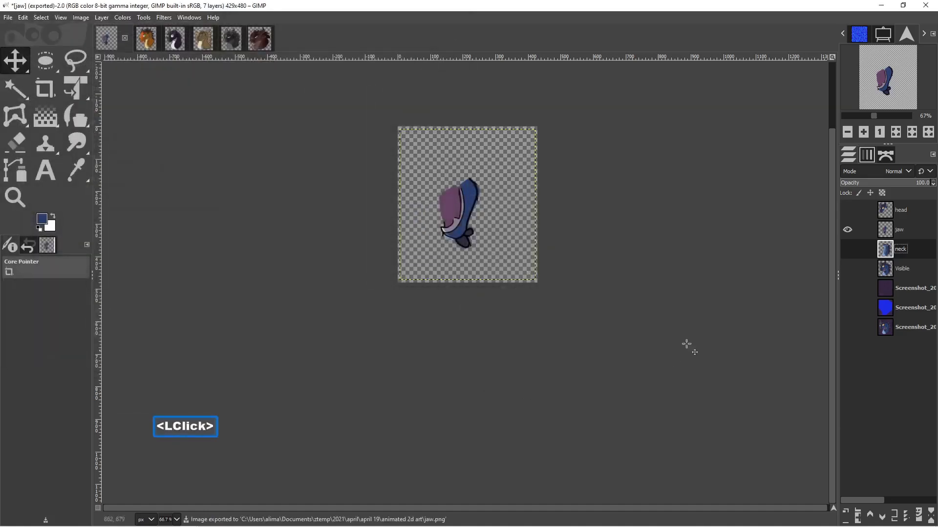
# Show only the neck layer and export it as neck.png alongside the other parts.
pyautogui.moveTo(847, 230); pyautogui.dragTo(845, 249)
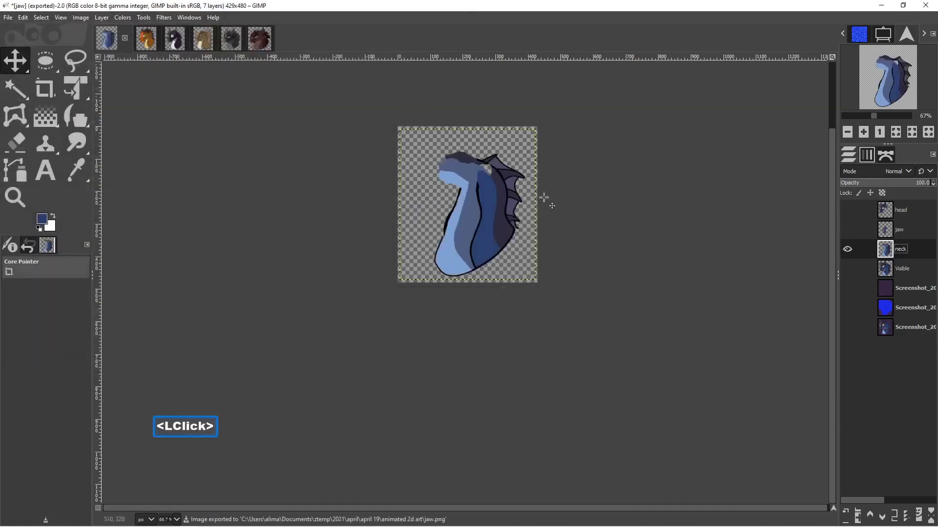
pyautogui.click(8, 17)
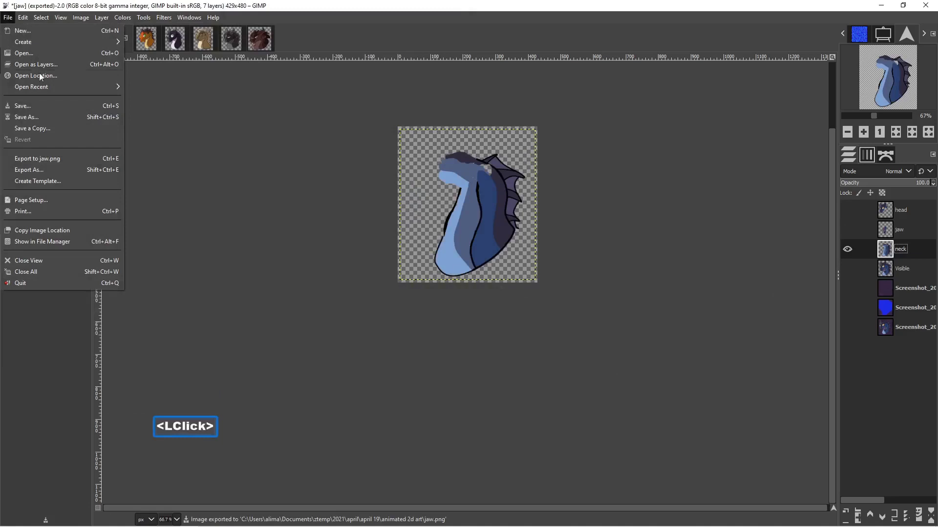
pyautogui.click(51, 170)
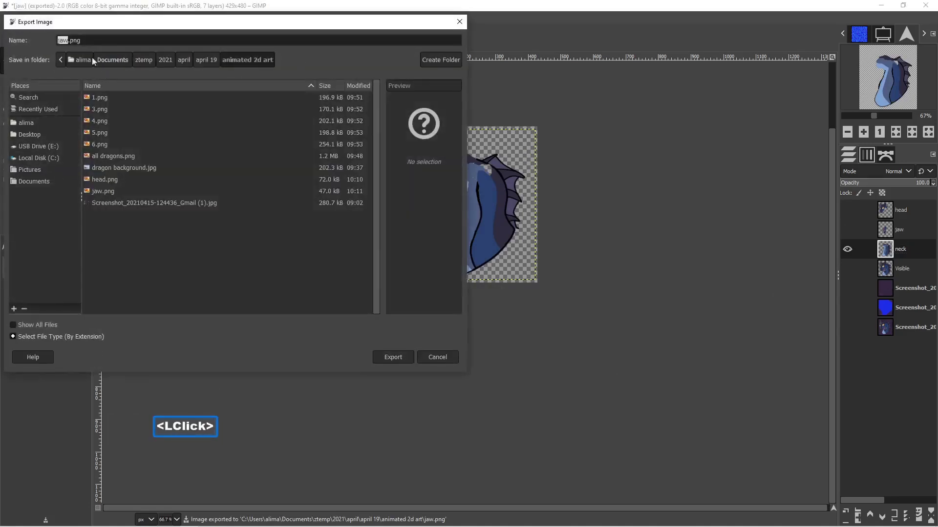
pyautogui.moveTo(68, 40); pyautogui.dragTo(47, 38)
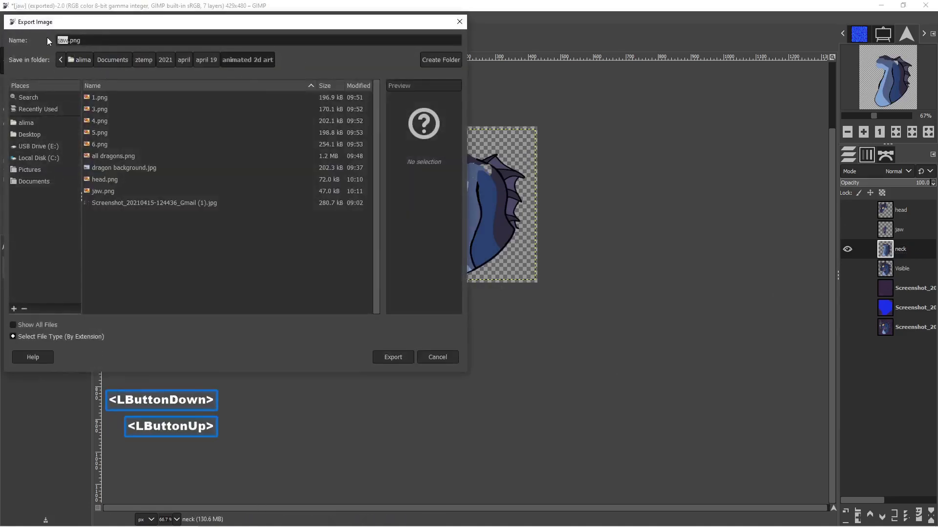
pyautogui.write('neck')
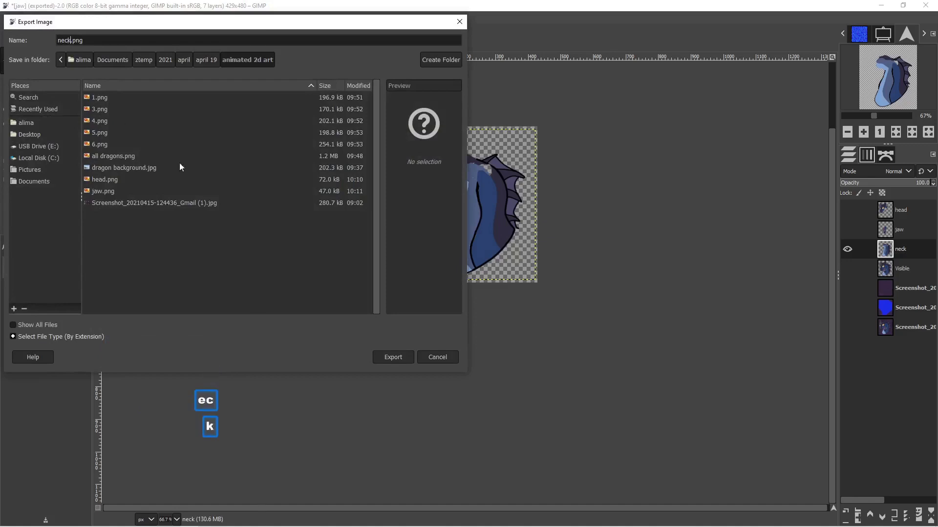
pyautogui.click(388, 356)
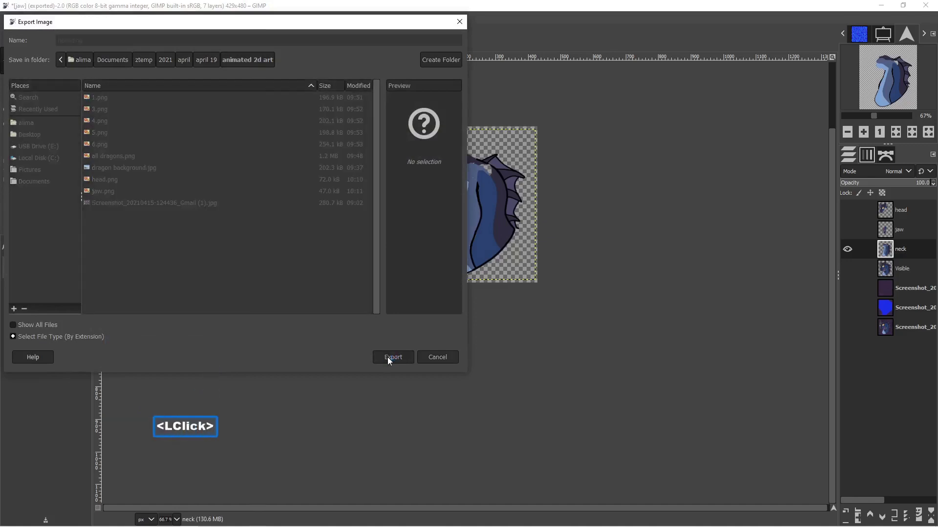
pyautogui.click(472, 375)
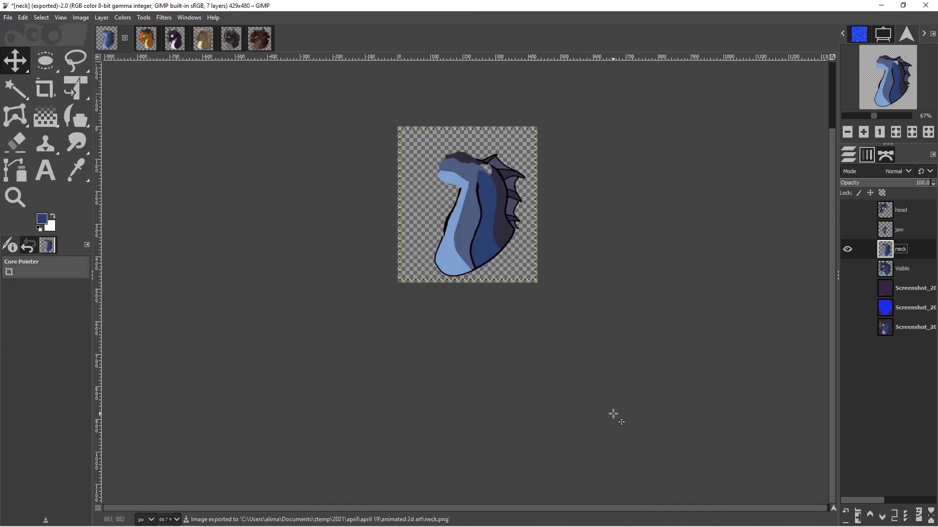
pyautogui.press('Pause')
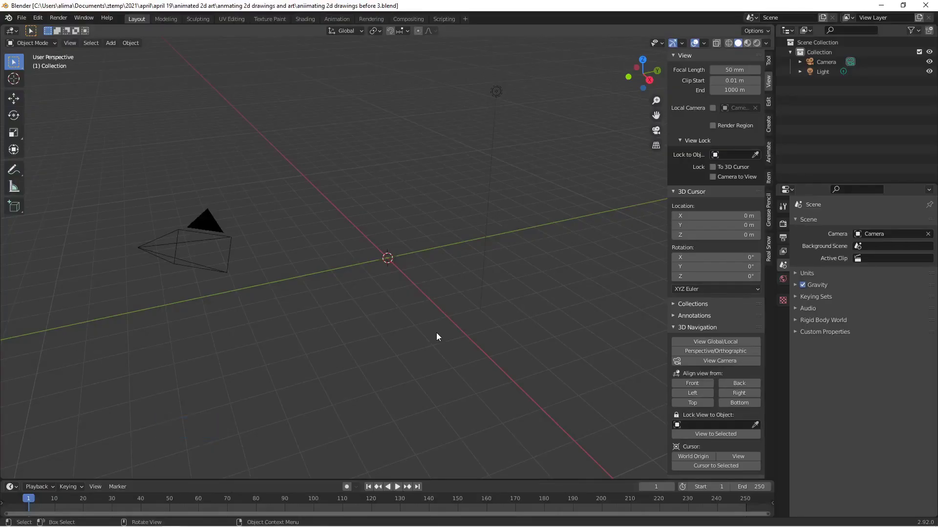
# Align the viewport to the front view and start importing images as planes.
pyautogui.click(702, 386)
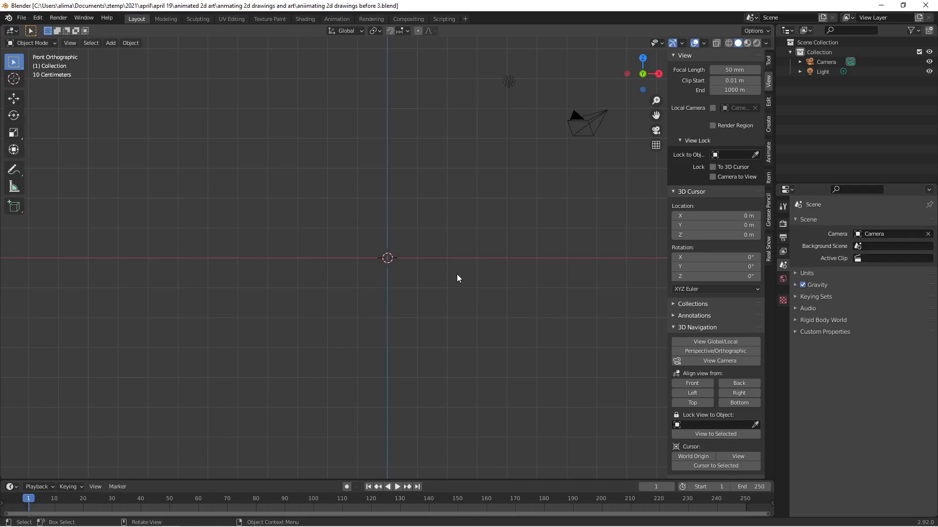
pyautogui.hotkey('shift', 'a')
pyautogui.moveTo(457, 274)
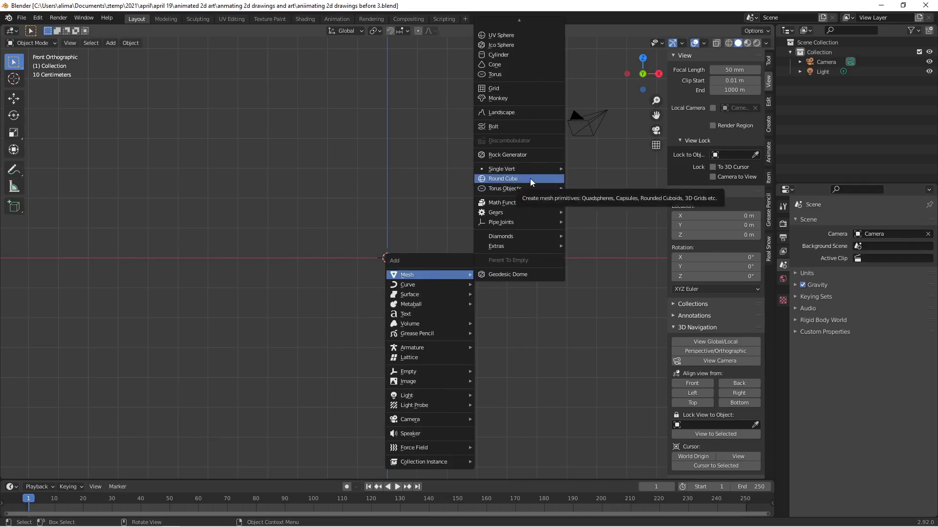
pyautogui.moveTo(518, 19)
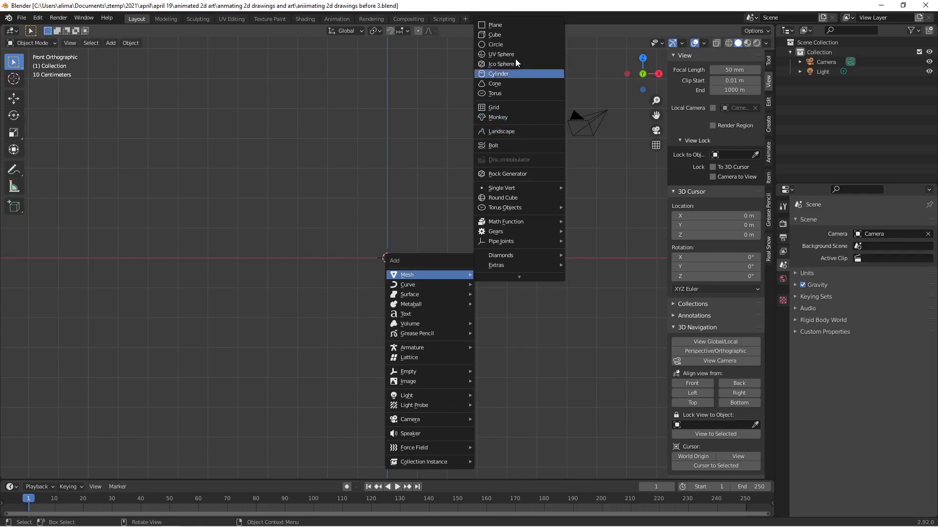
pyautogui.moveTo(516, 278)
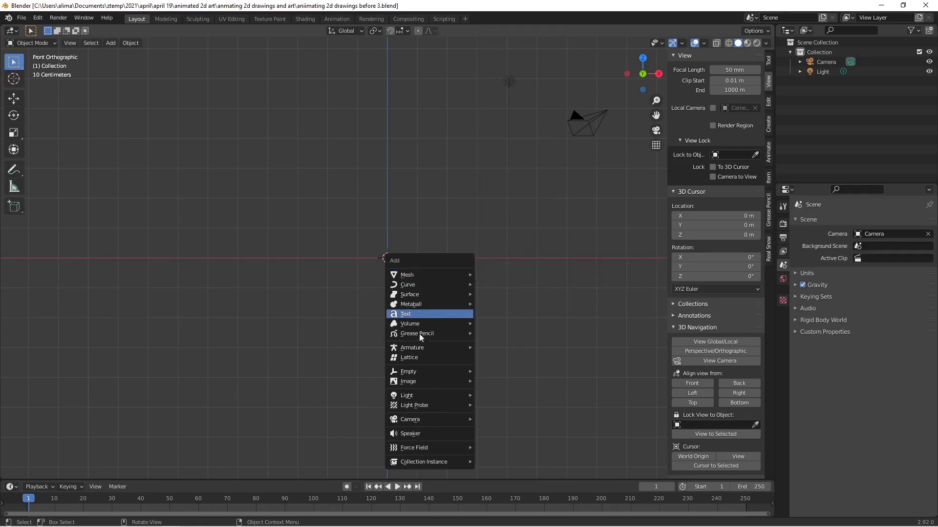
pyautogui.moveTo(426, 275)
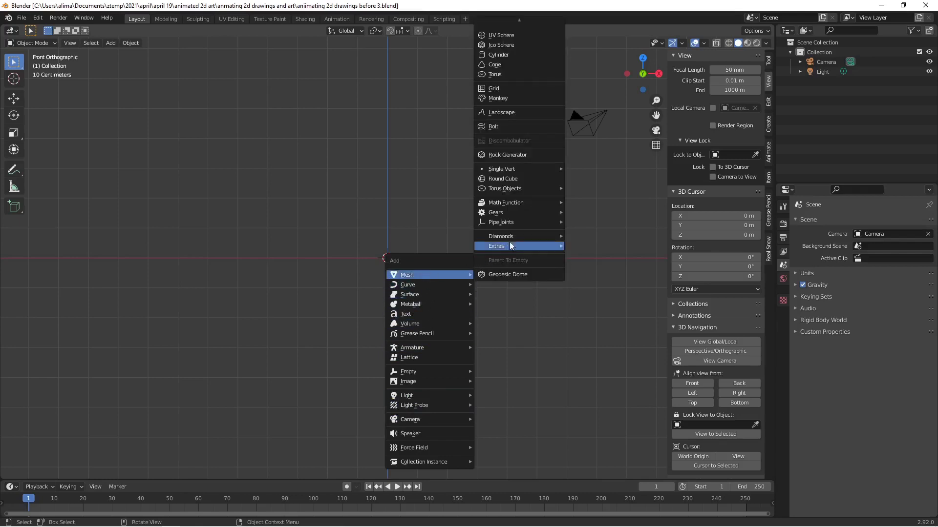
pyautogui.moveTo(519, 166)
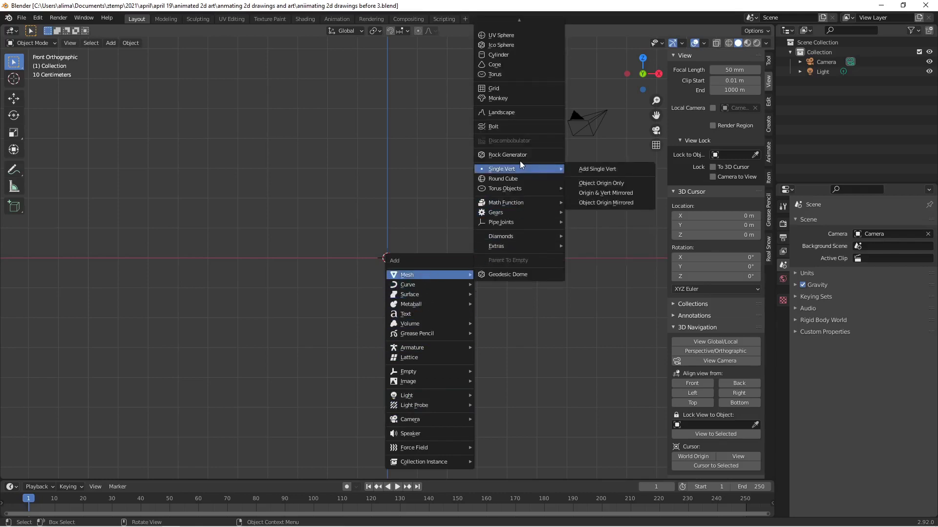
pyautogui.scroll(2, 519, 159)
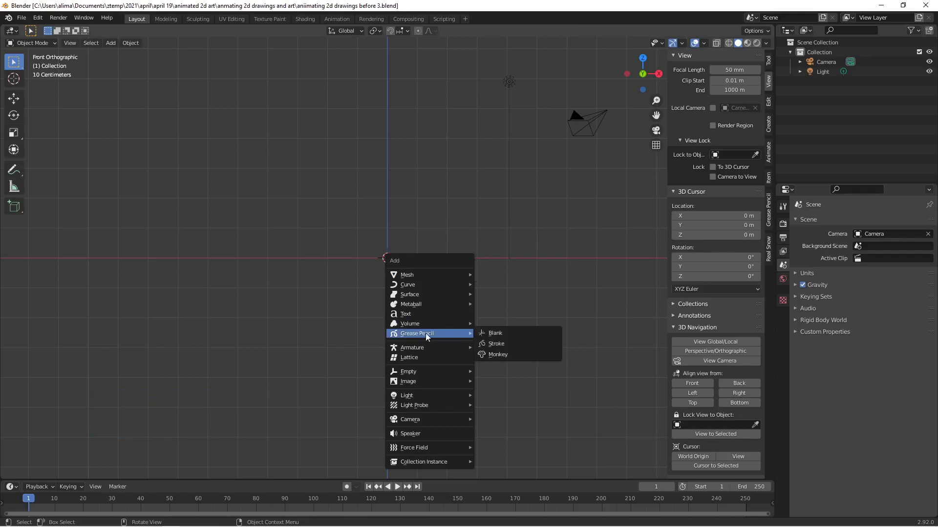
pyautogui.moveTo(435, 384)
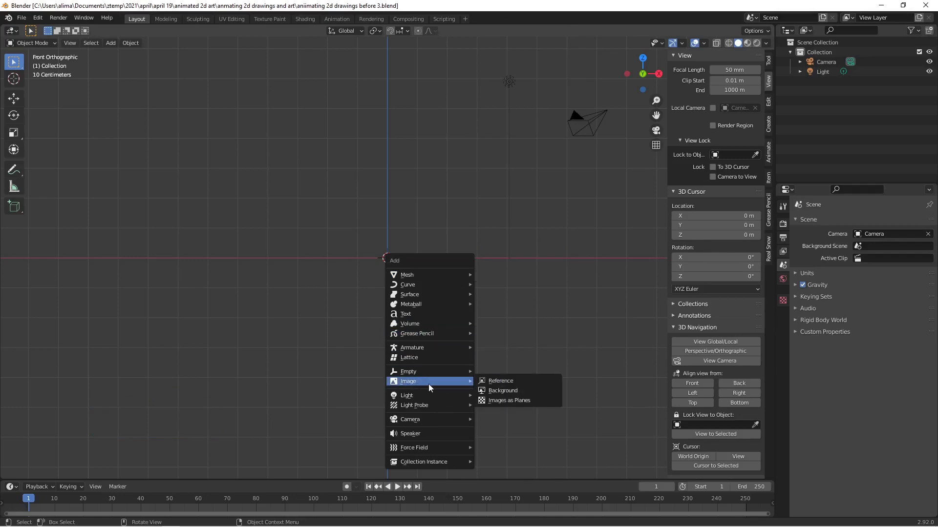
pyautogui.moveTo(431, 338)
pyautogui.click(537, 399)
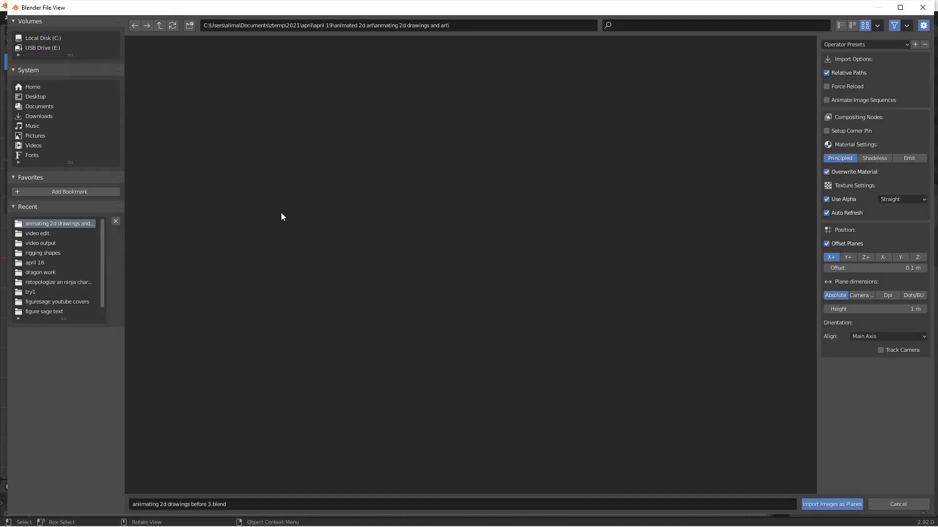
# Browse from Documents through ztemp, 2021, april and april 19 to the animated 2d art folder for the import.
pyautogui.click(57, 104)
pyautogui.scroll(-10, 488, 318)
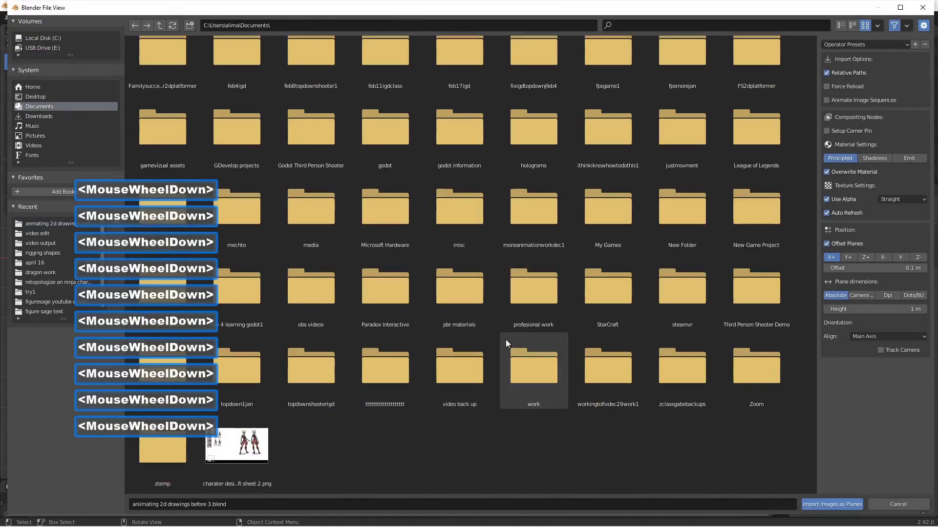
pyautogui.click(158, 445)
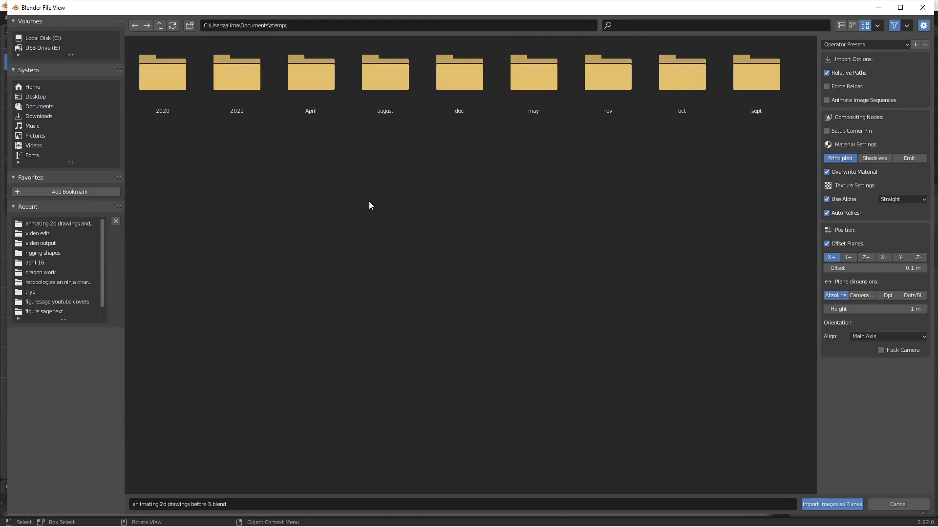
pyautogui.doubleClick(242, 80)
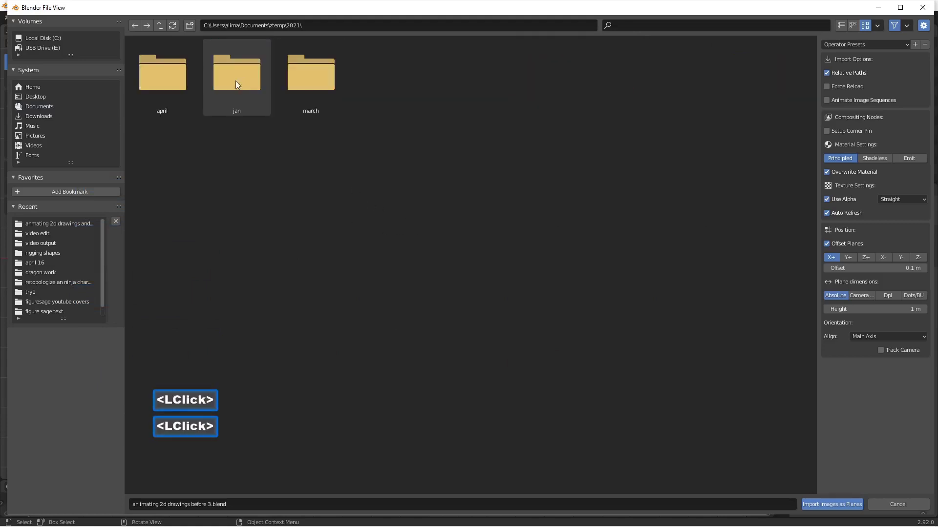
pyautogui.doubleClick(172, 81)
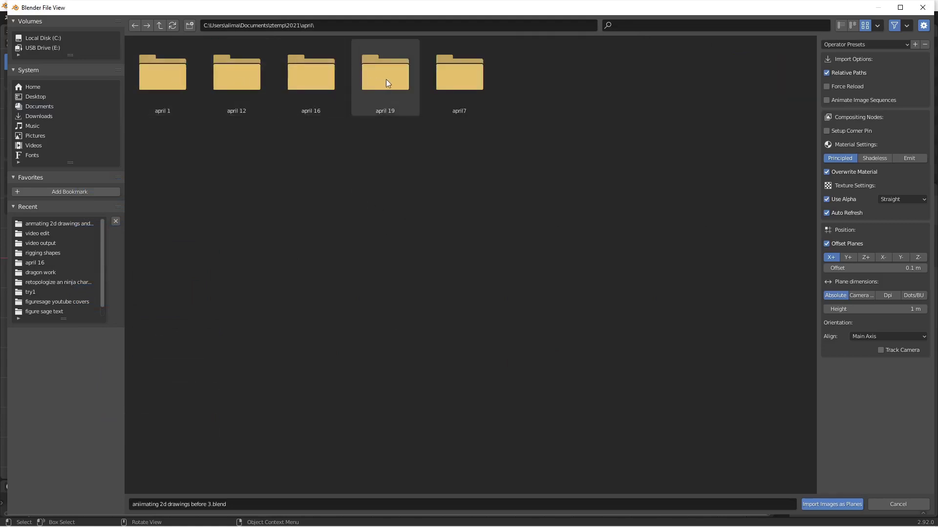
pyautogui.doubleClick(385, 79)
pyautogui.doubleClick(177, 76)
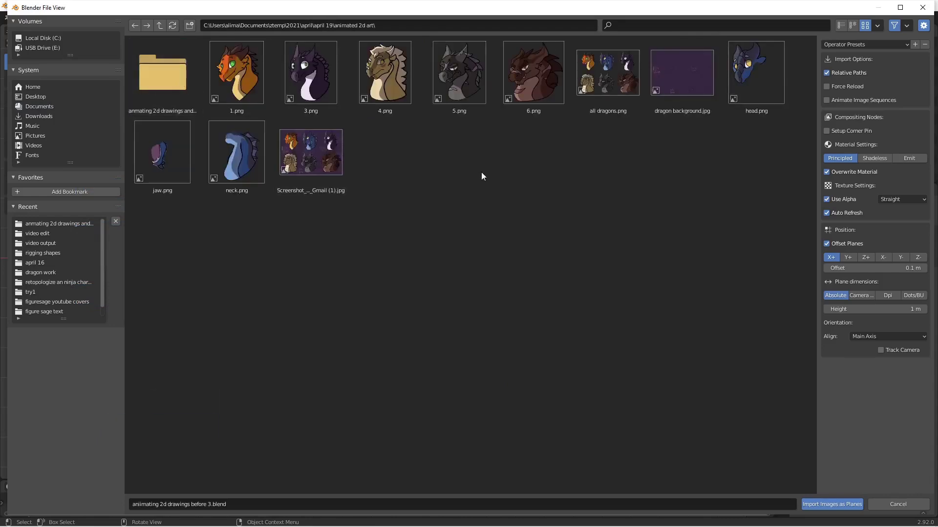
# Import dragon background.jpg as a plane with the Shadeless material setting.
pyautogui.click(699, 85)
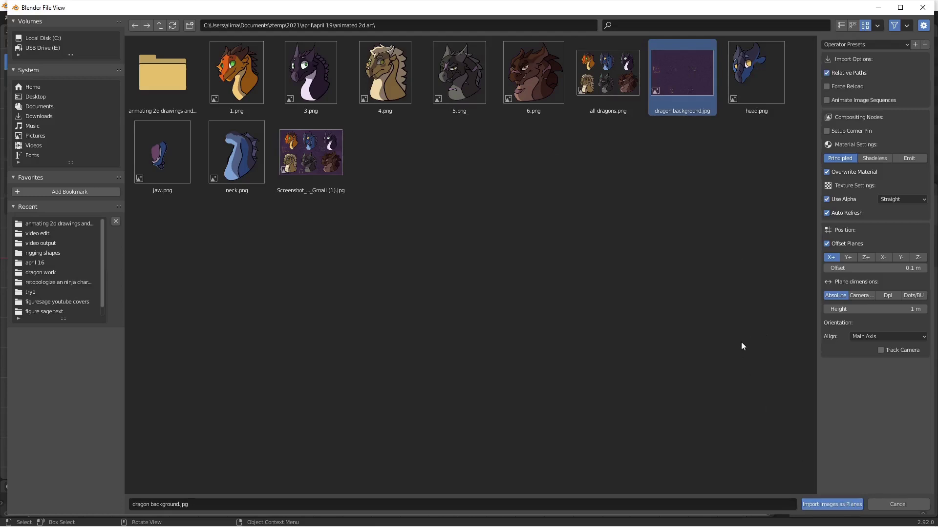
pyautogui.click(884, 158)
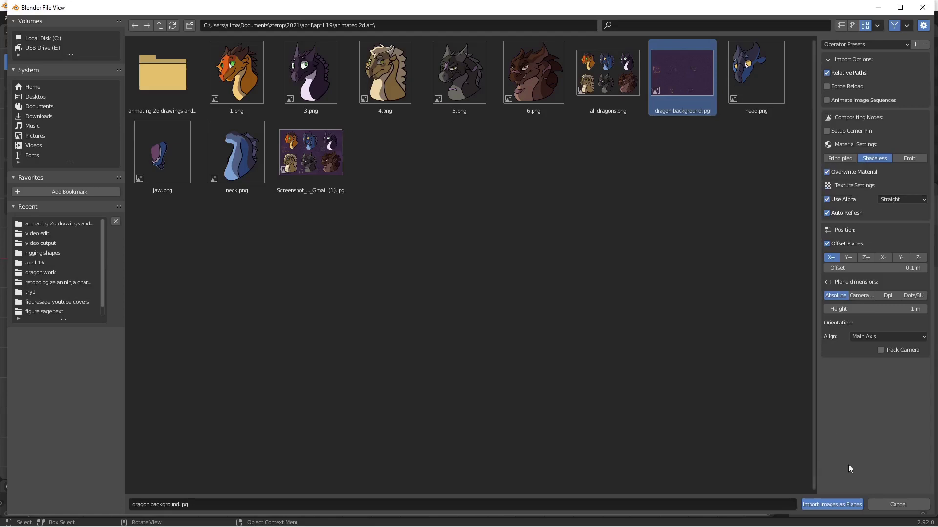
pyautogui.click(846, 503)
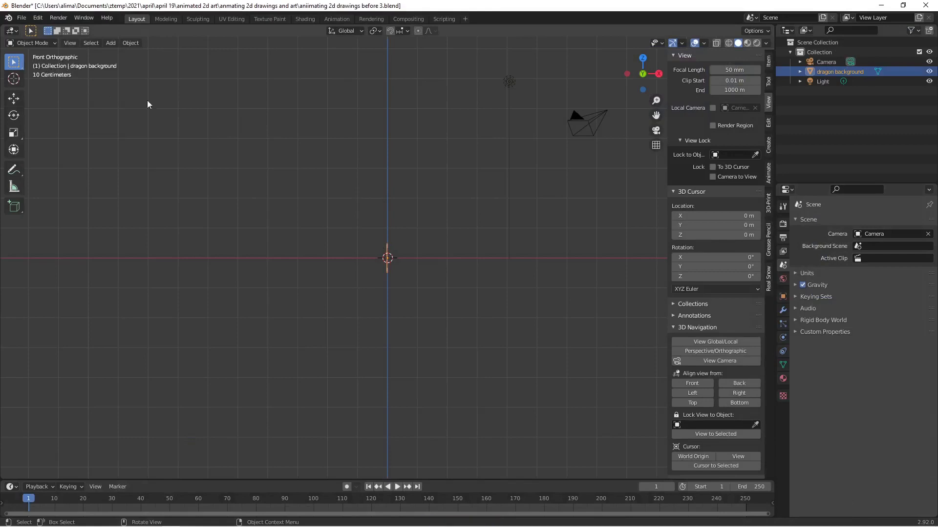
# Rotate the dragon background plane by -90° about the global Z axis so it faces the front view.
pyautogui.scroll(5, 438, 303)
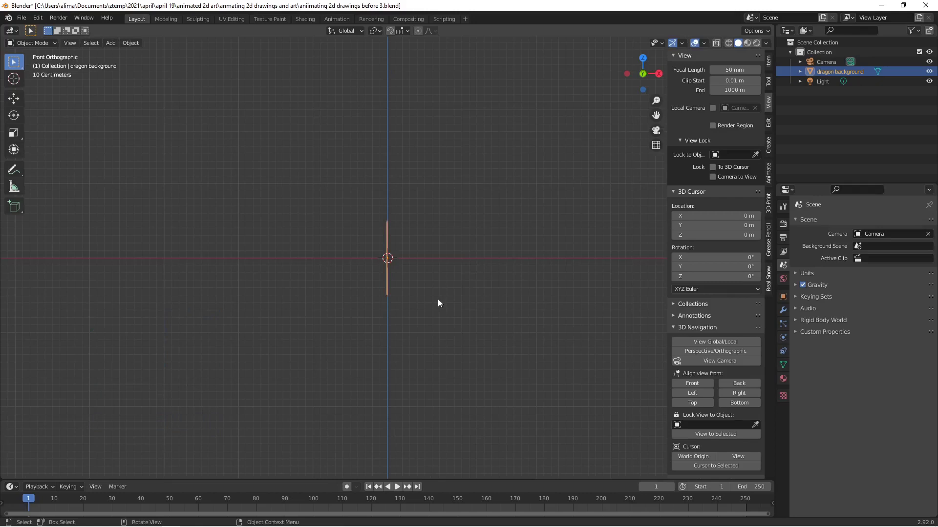
pyautogui.press('r')
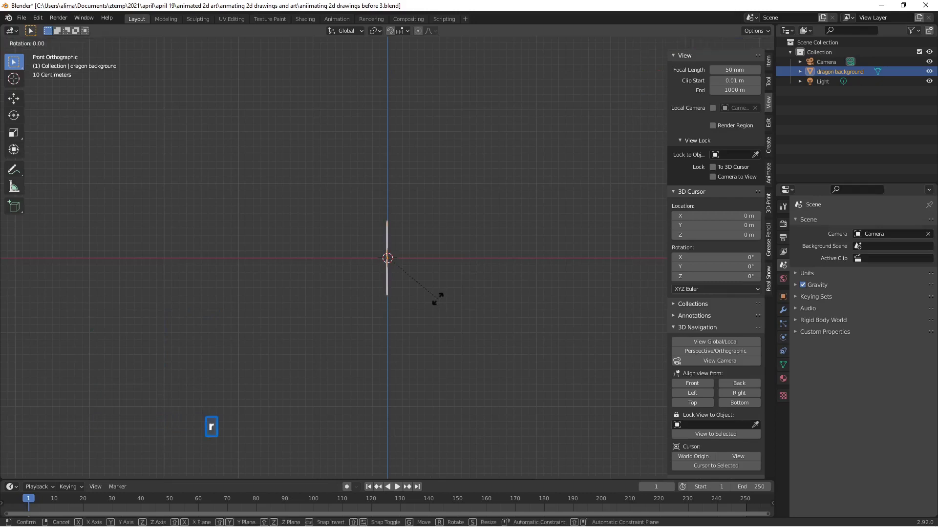
pyautogui.write('z-90')
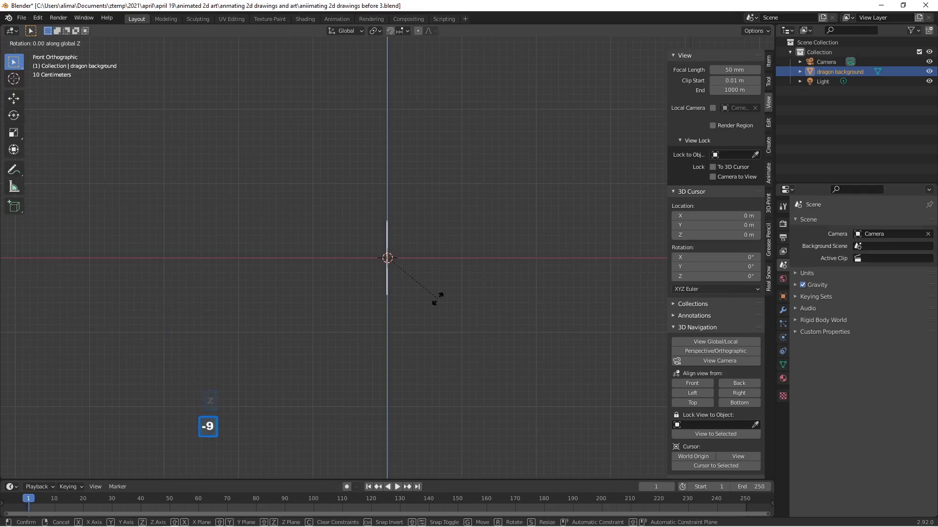
pyautogui.click(438, 299)
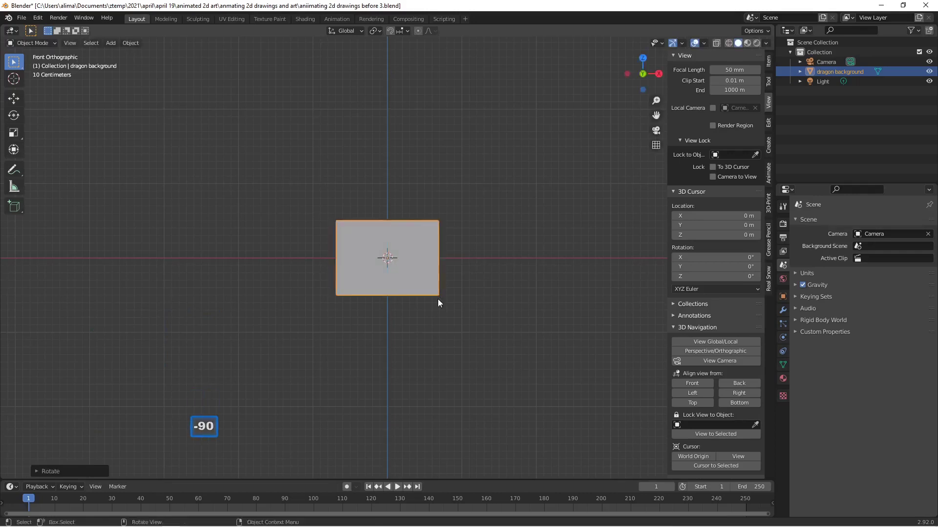
pyautogui.press('Return')
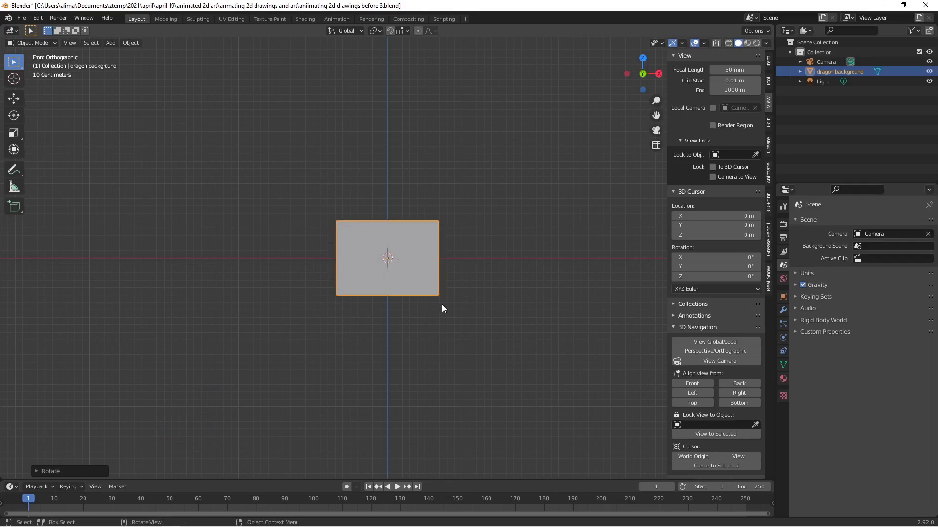
# Switch the viewport shading to Material Preview to display the background image on its plane.
pyautogui.press('Pause')
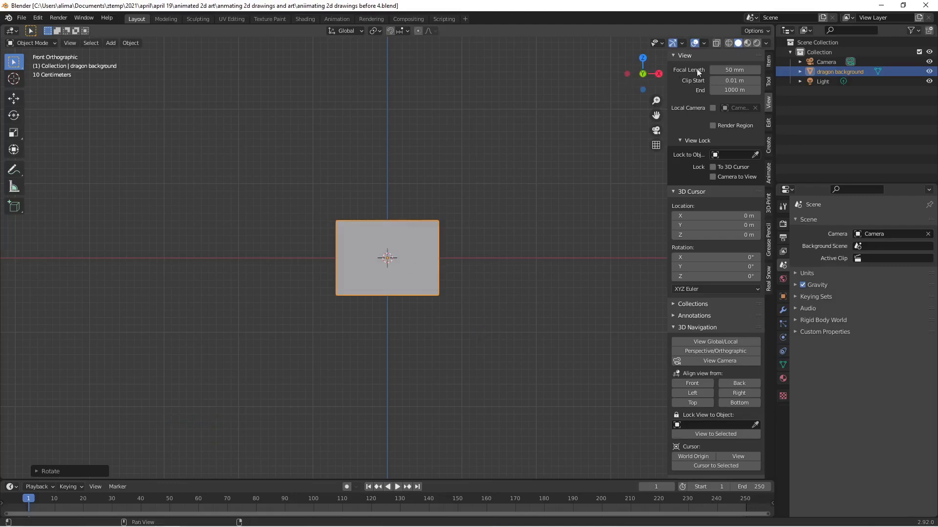
pyautogui.click(750, 44)
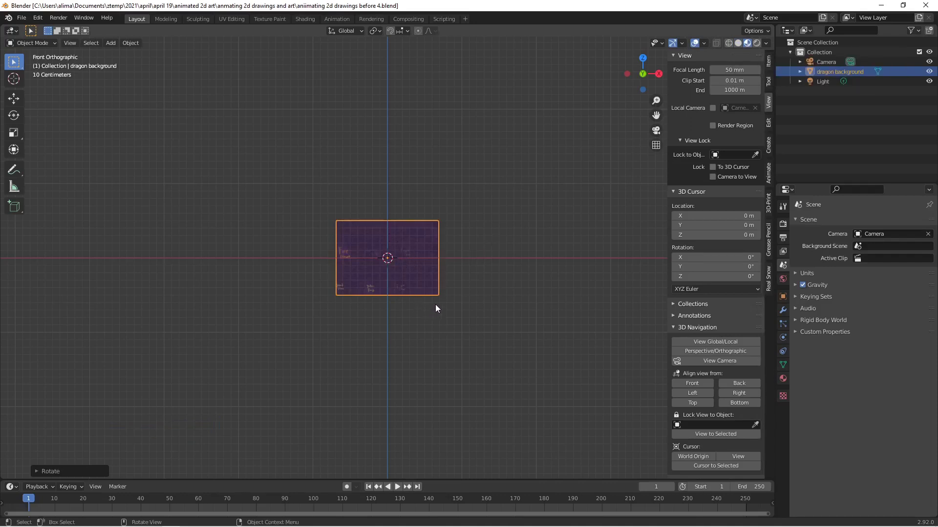
pyautogui.press('Pause')
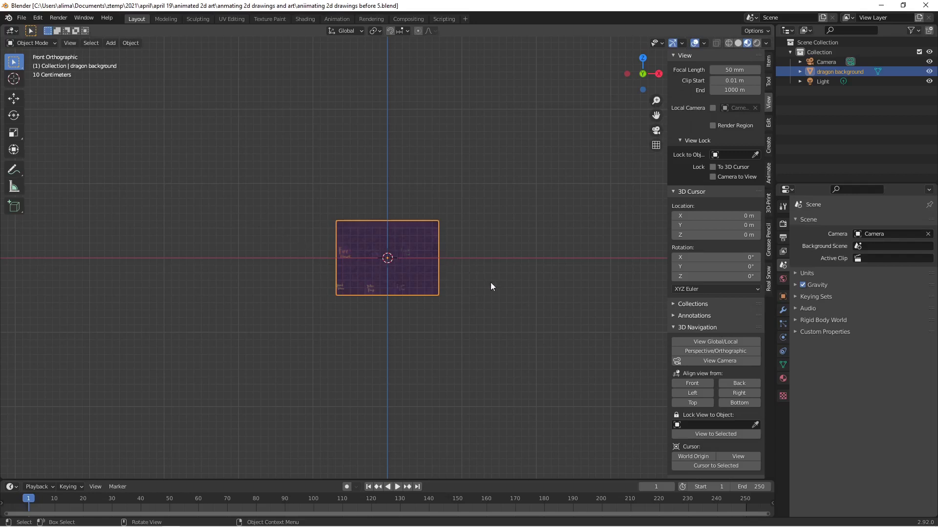
# Add a cube and move it along the negative X axis clear of the background plane for size comparison.
pyautogui.hotkey('shift', 'a')
pyautogui.moveTo(486, 288)
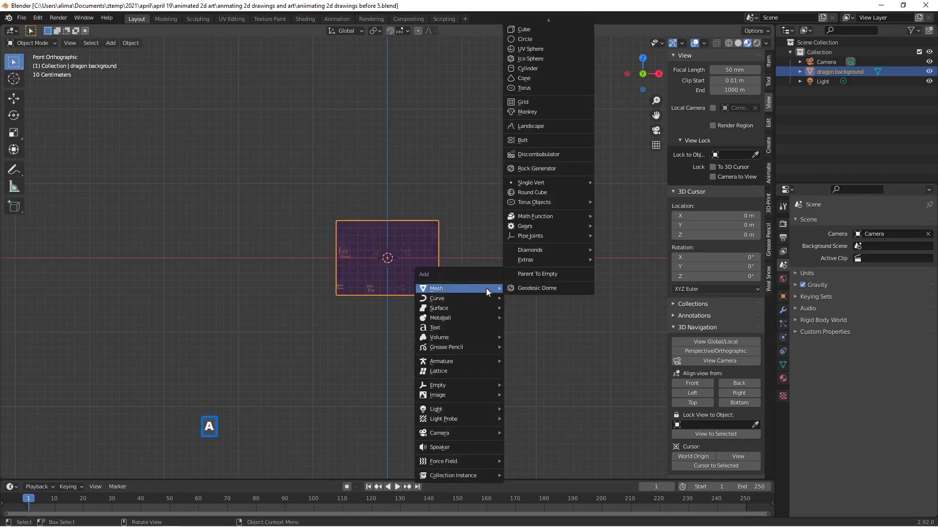
pyautogui.click(539, 30)
pyautogui.click(411, 248)
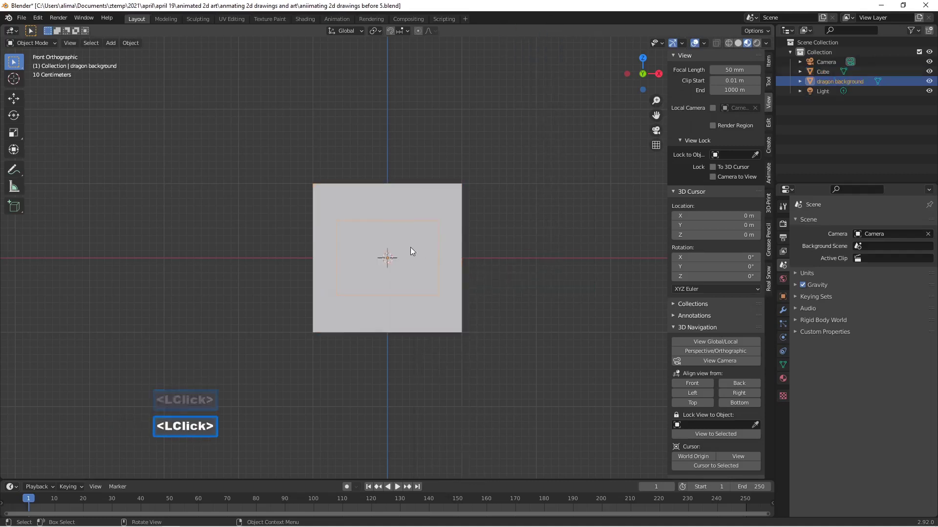
pyautogui.click(21, 100)
pyautogui.moveTo(429, 259); pyautogui.dragTo(426, 224)
pyautogui.rightClick(420, 258)
pyautogui.click(434, 203)
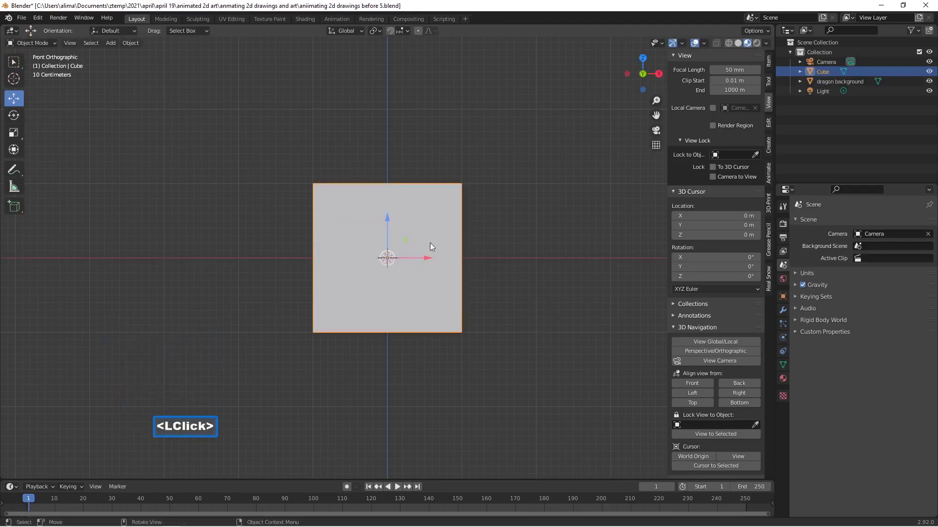
pyautogui.moveTo(431, 261); pyautogui.dragTo(282, 259)
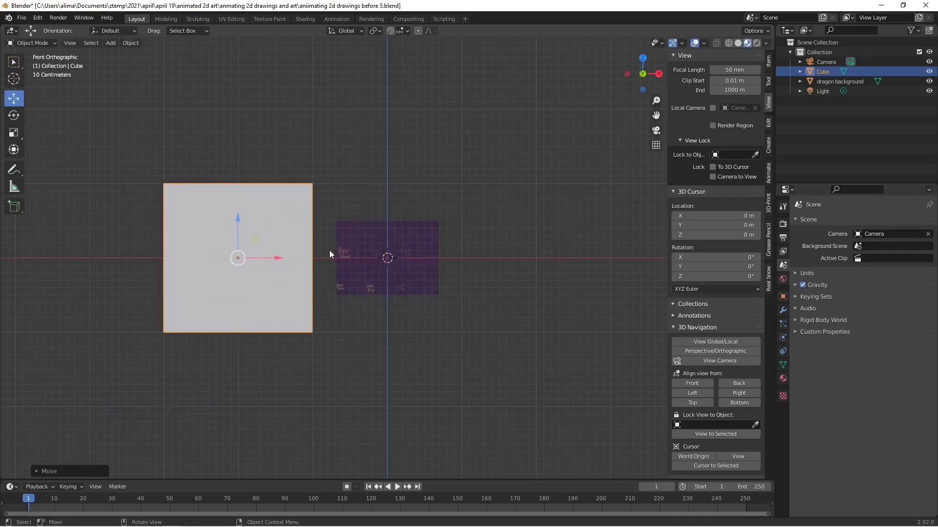
pyautogui.moveTo(282, 258); pyautogui.dragTo(218, 258)
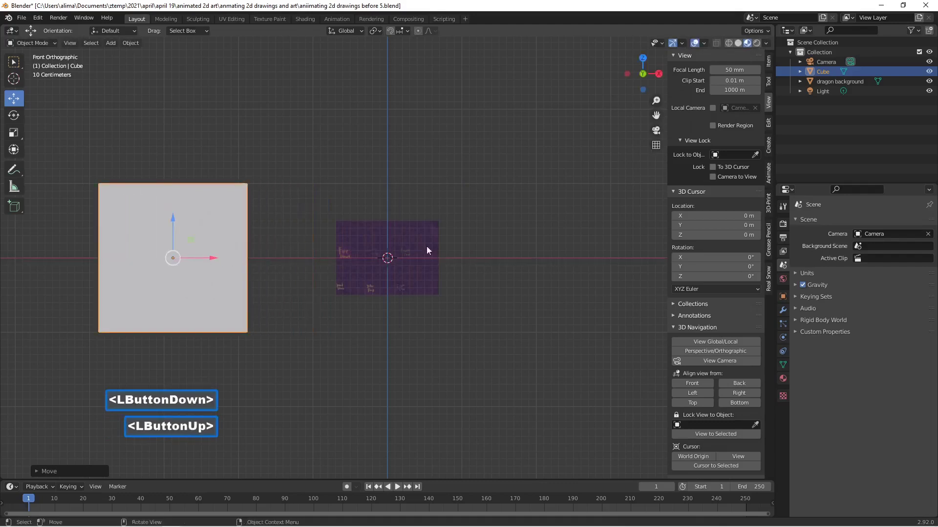
# Delete the comparison cube beside the background plane.
pyautogui.click(227, 216)
pyautogui.press('x')
pyautogui.click(228, 216)
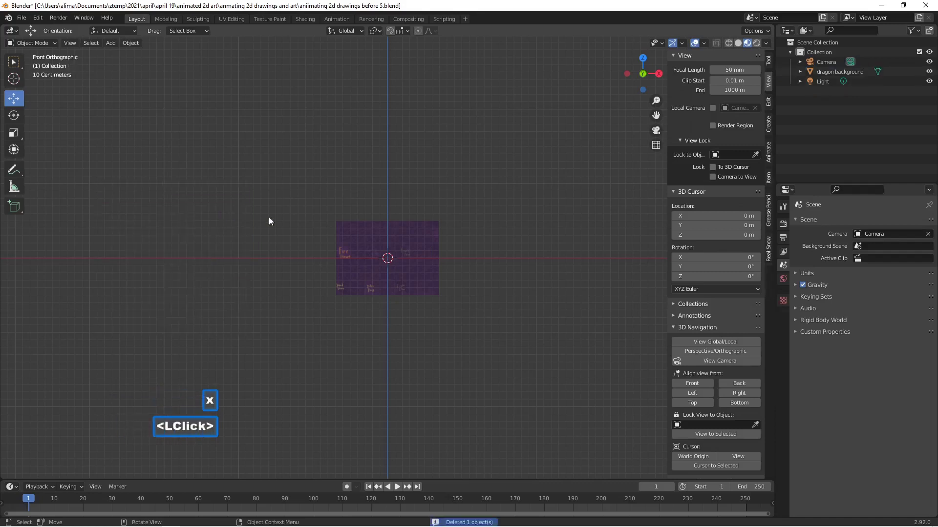
# Scale the dragon background plane up by a factor of 2.
pyautogui.click(424, 239)
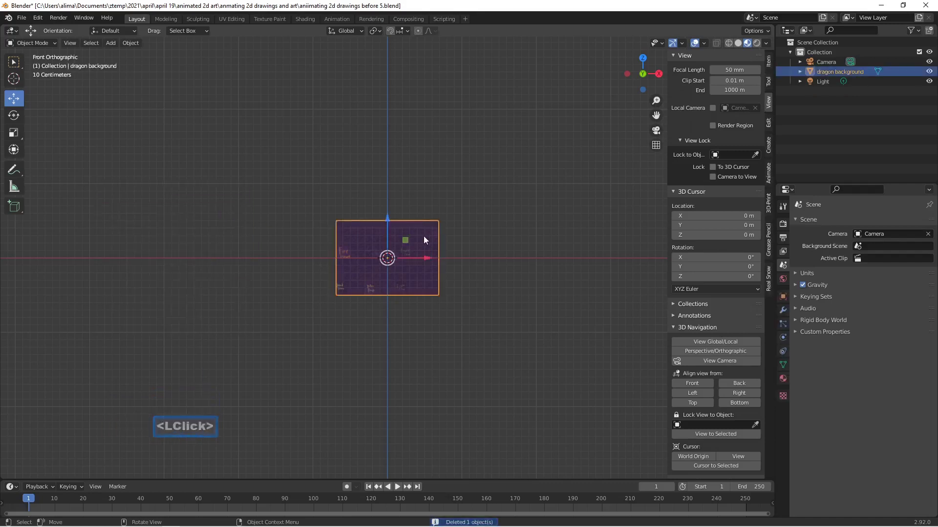
pyautogui.press('2')
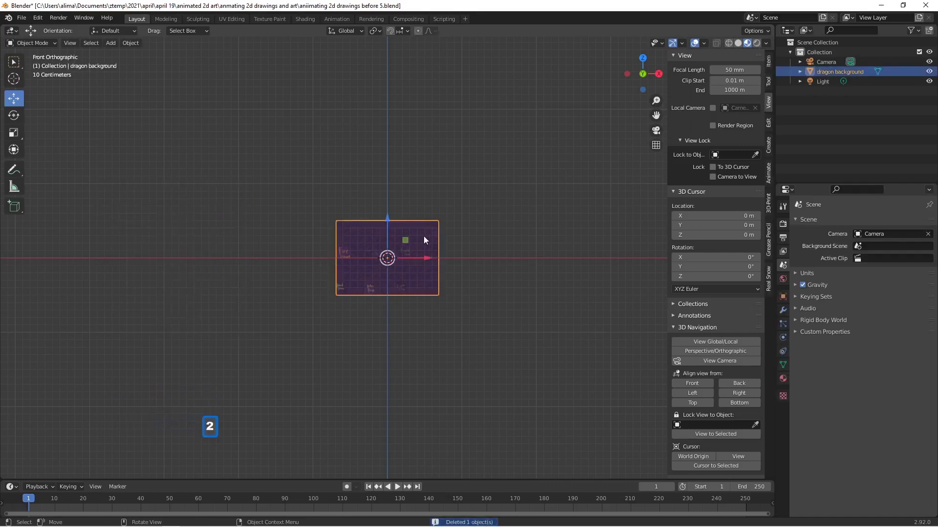
pyautogui.rightClick(424, 237)
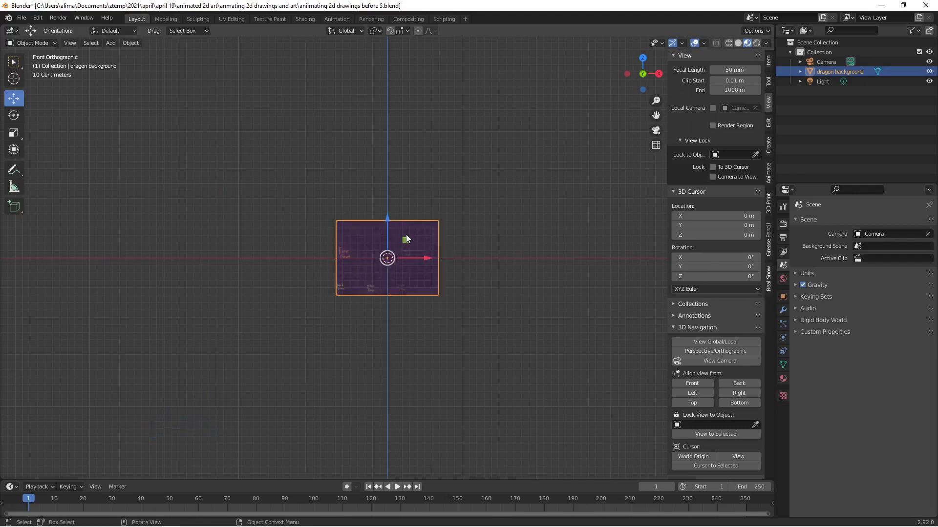
pyautogui.press('s')
pyautogui.press('2')
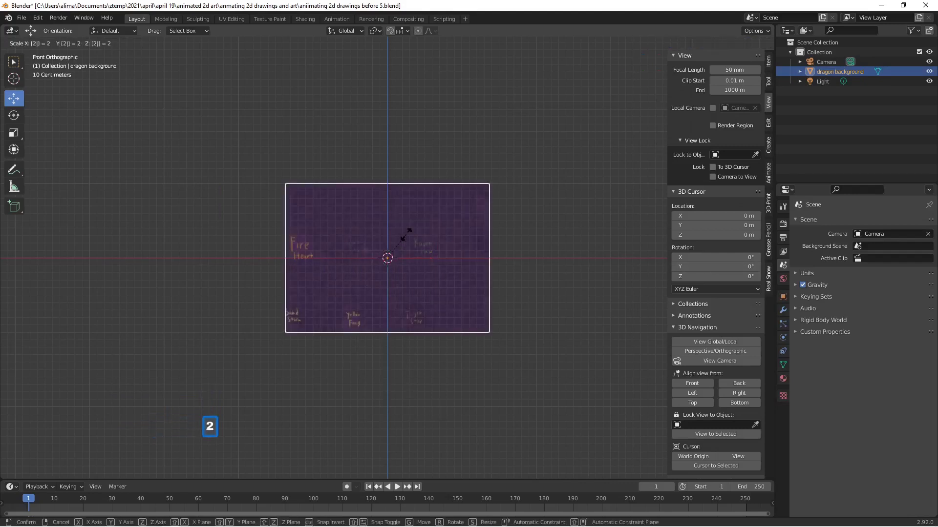
pyautogui.click(409, 240)
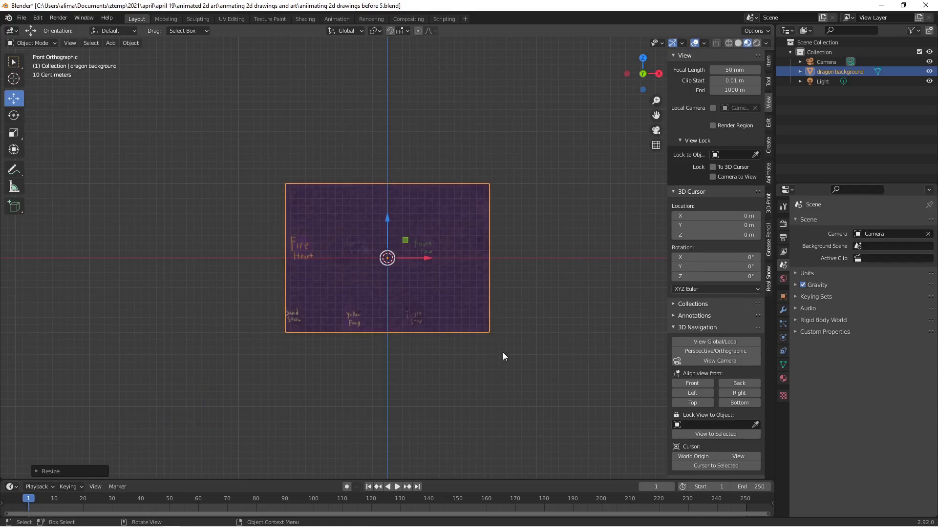
pyautogui.press('Pause')
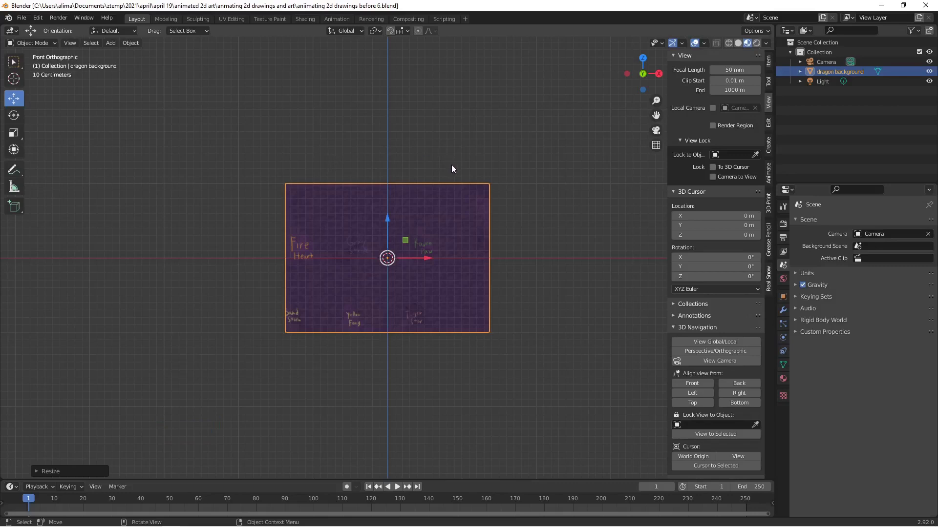
# Start an Images as Planes import and browse to the animated 2d art folder.
pyautogui.hotkey('shift', 'a')
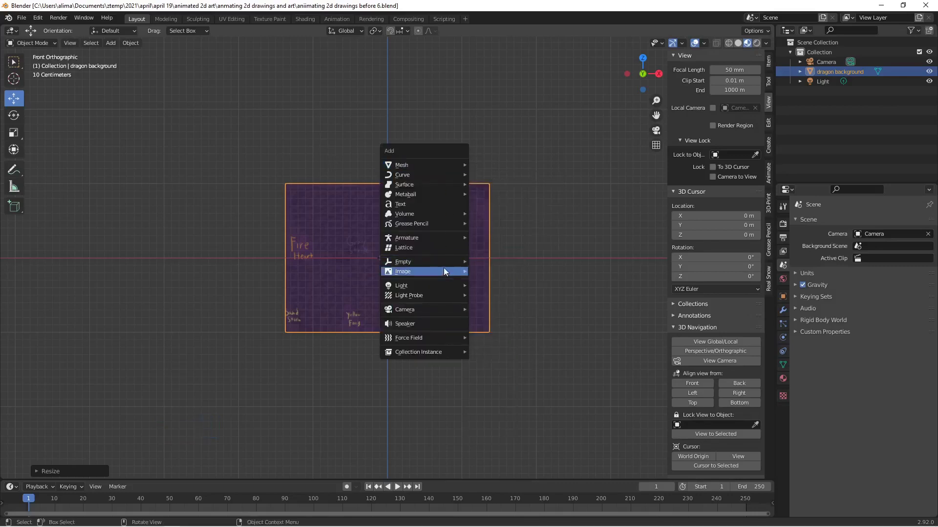
pyautogui.moveTo(439, 272)
pyautogui.click(535, 291)
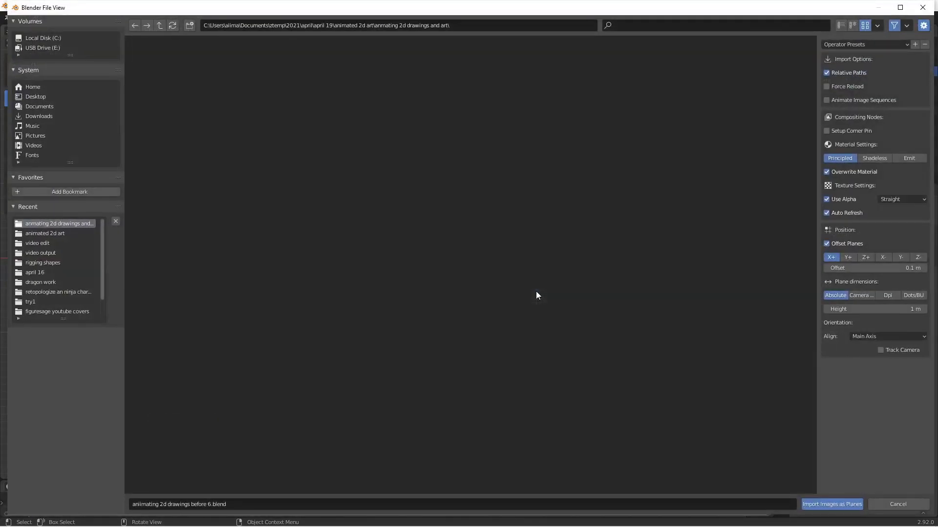
pyautogui.click(78, 227)
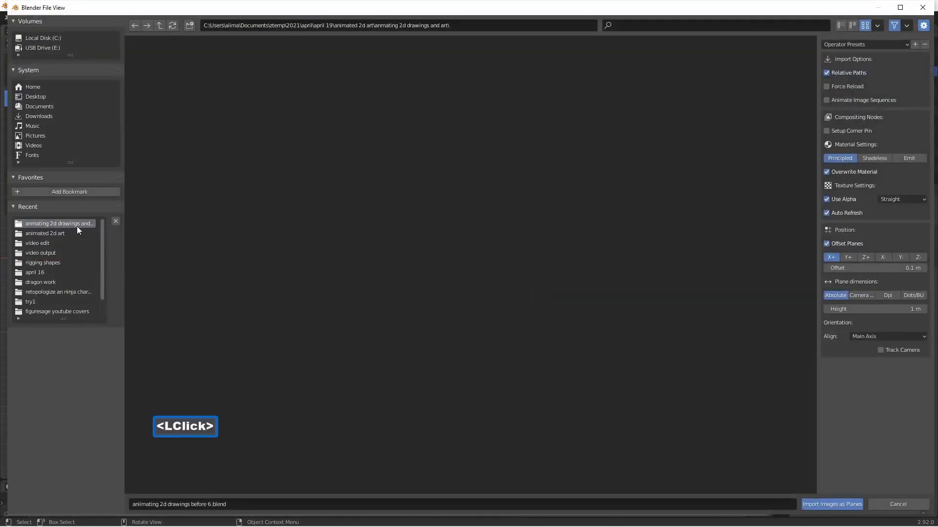
pyautogui.doubleClick(66, 225)
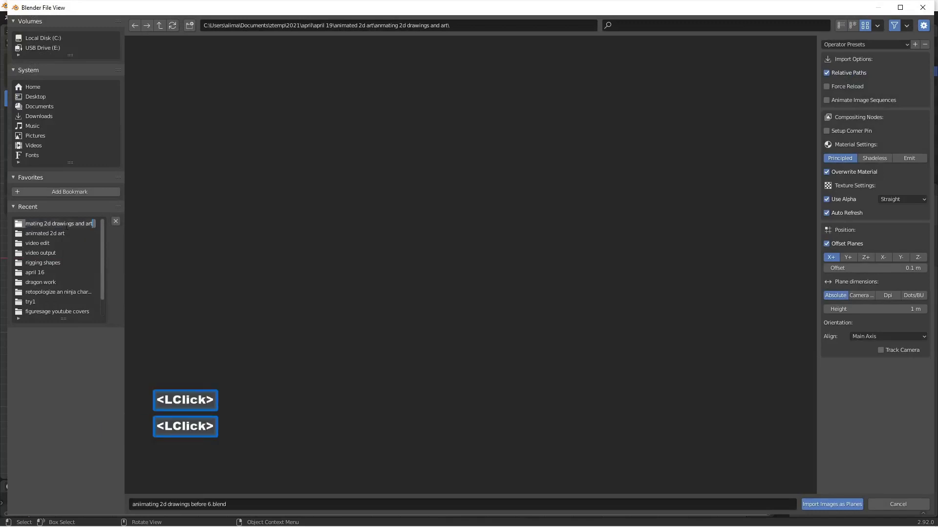
pyautogui.click(66, 227)
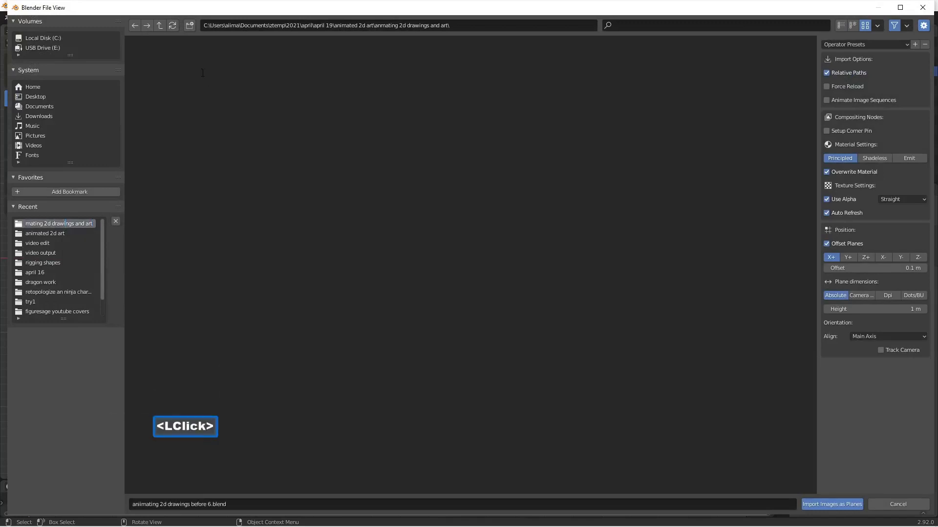
pyautogui.doubleClick(158, 25)
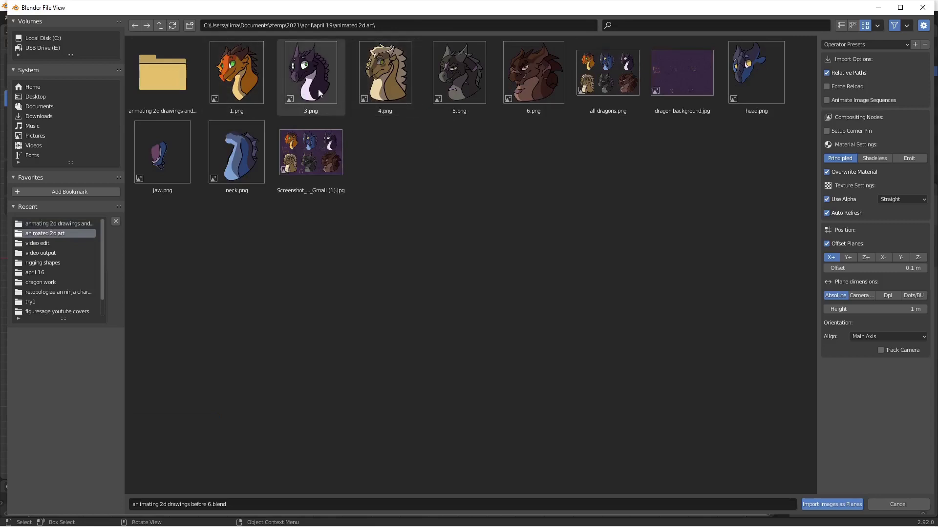
# Import 1.png, 3.png, 4.png, 5.png and 6.png together as planes with the Shadeless material setting.
pyautogui.click(256, 83)
pyautogui.keyDown('shift'); pyautogui.click(318, 84); pyautogui.keyUp('shift')
pyautogui.keyDown('shift'); pyautogui.click(389, 83); pyautogui.keyUp('shift')
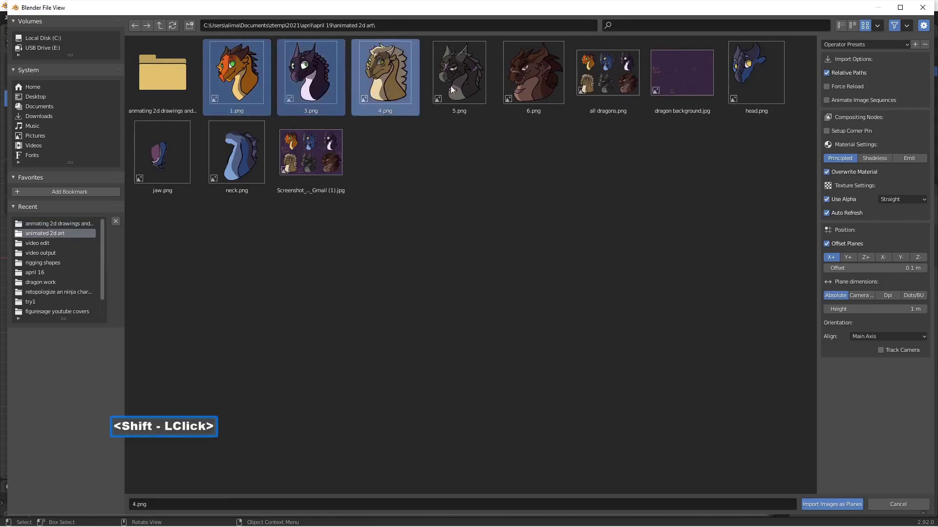
pyautogui.keyDown('shift'); pyautogui.click(468, 84); pyautogui.keyUp('shift')
pyautogui.keyDown('shift'); pyautogui.click(527, 87); pyautogui.keyUp('shift')
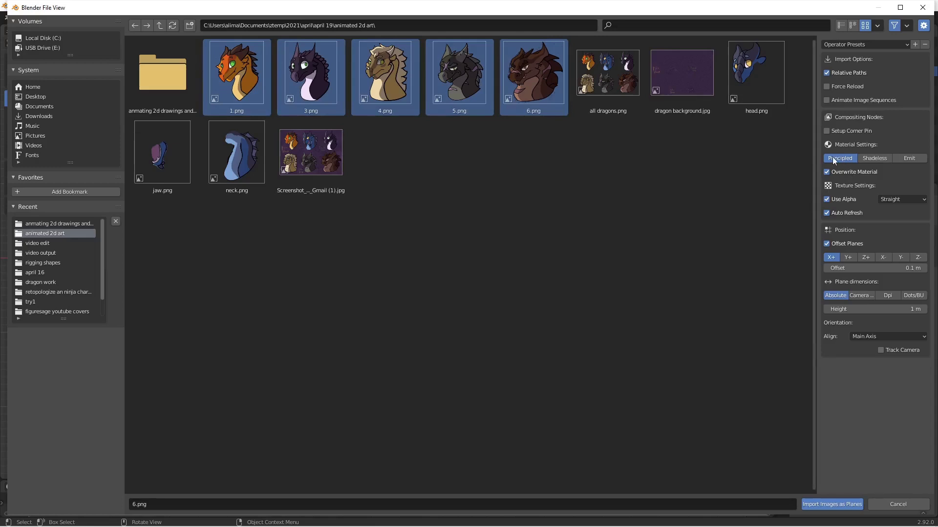
pyautogui.click(882, 157)
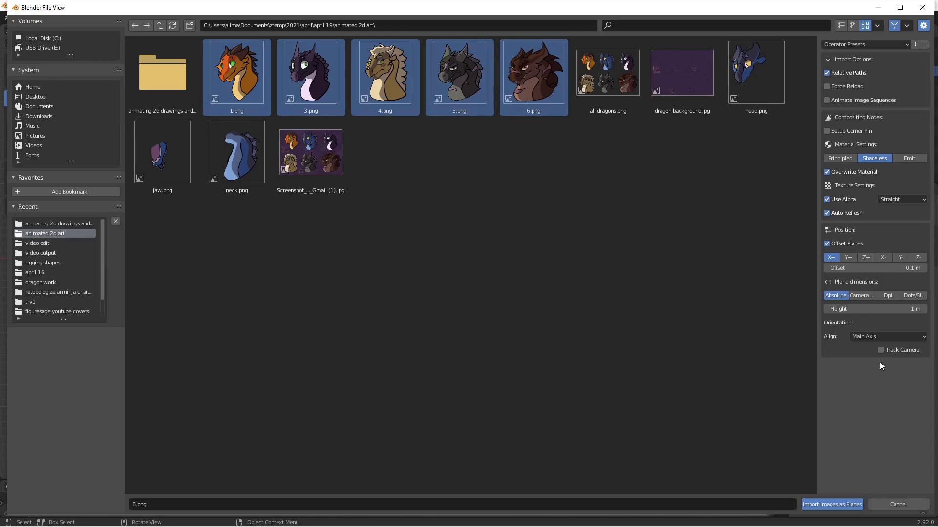
pyautogui.click(852, 504)
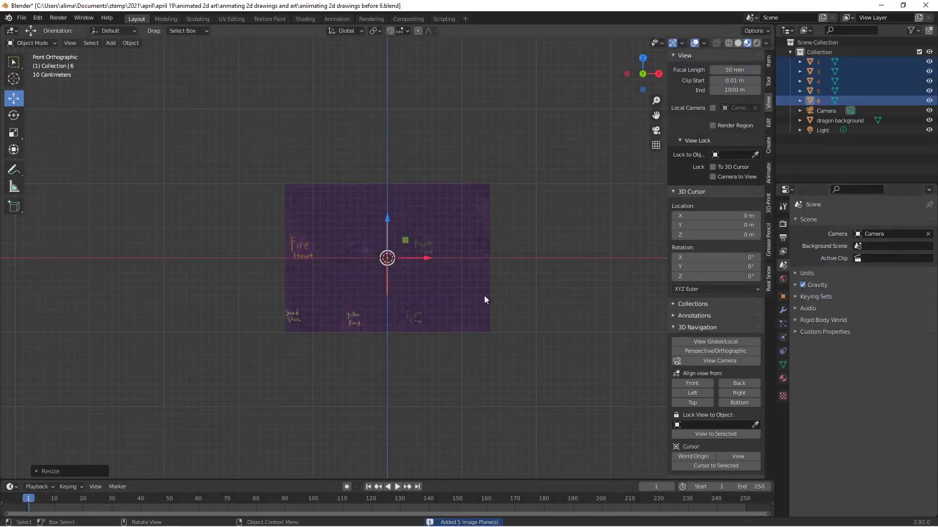
# Rotate the five imported dragon planes by -90° about the global Z axis.
pyautogui.press('r')
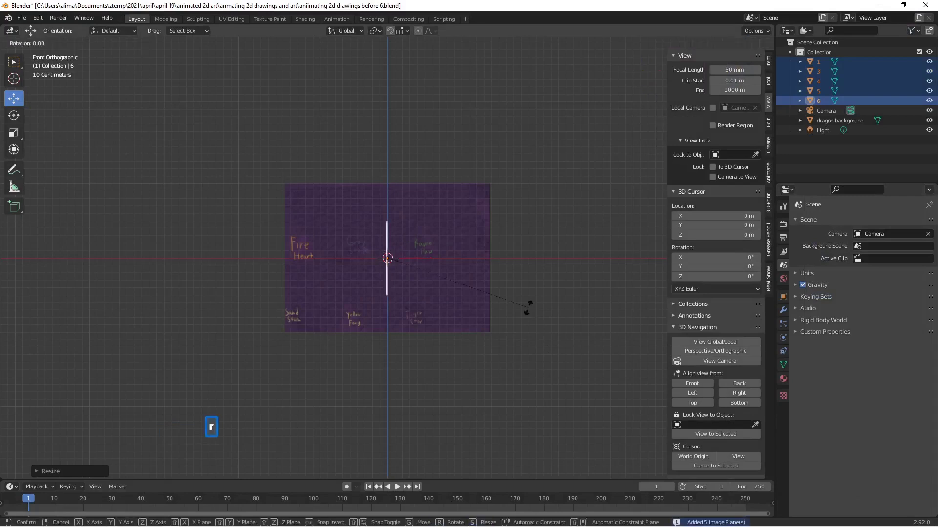
pyautogui.write('z-90')
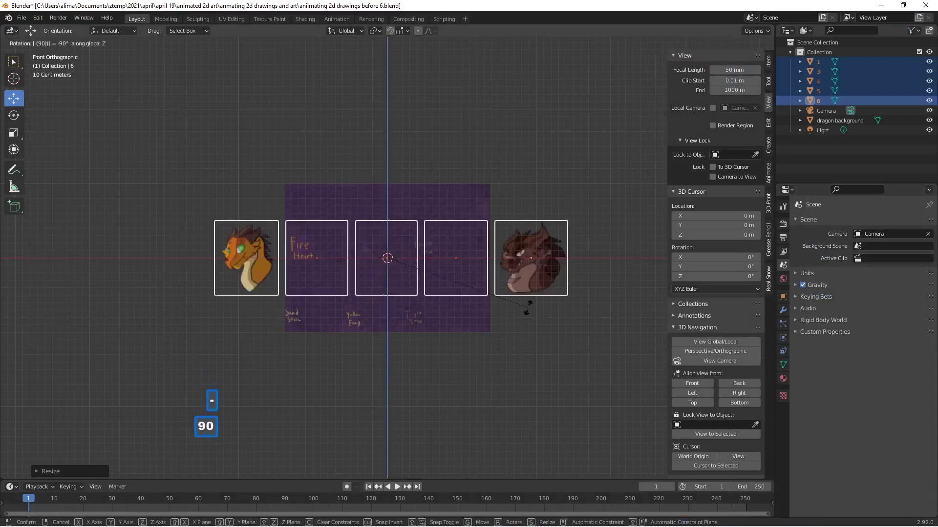
pyautogui.press('Return')
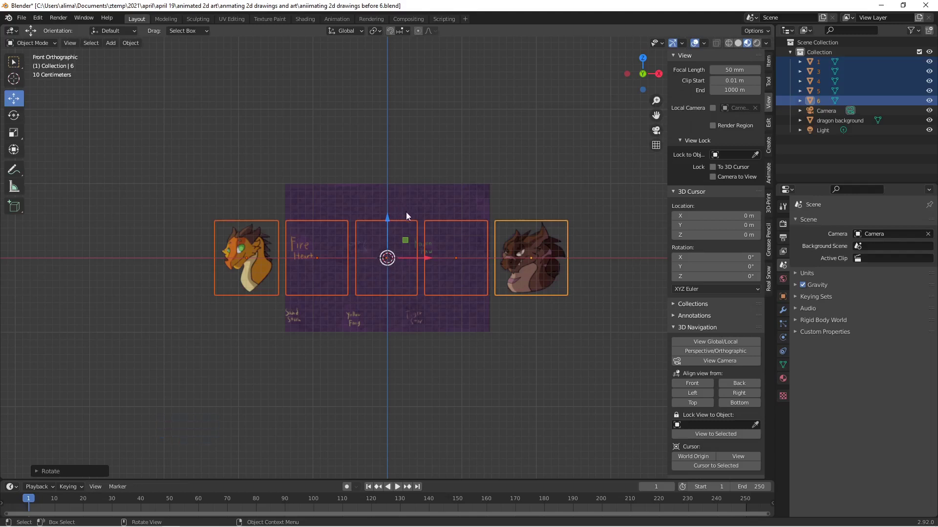
# Move the five dragon planes along the negative Y axis until they stand in front of the background, and return to the front view.
pyautogui.moveTo(507, 241); pyautogui.dragTo(421, 270, button='middle')
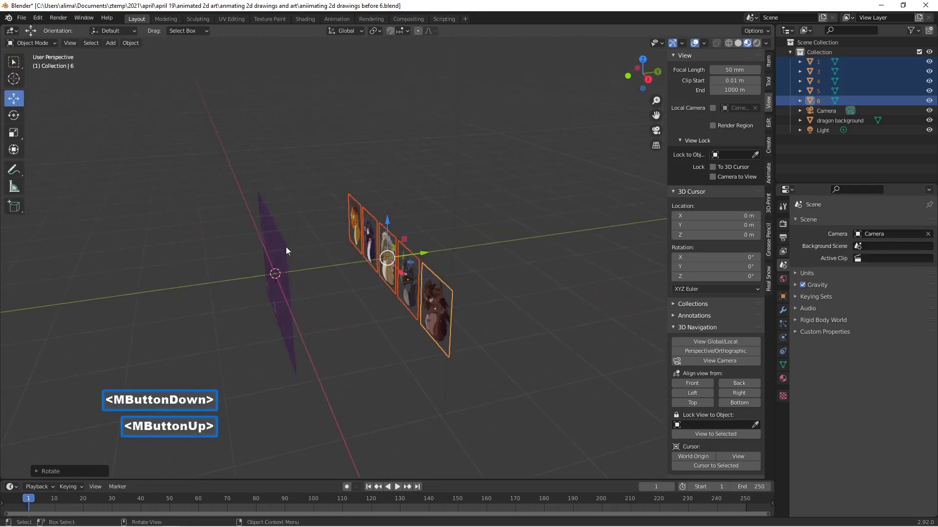
pyautogui.moveTo(421, 251); pyautogui.dragTo(272, 288)
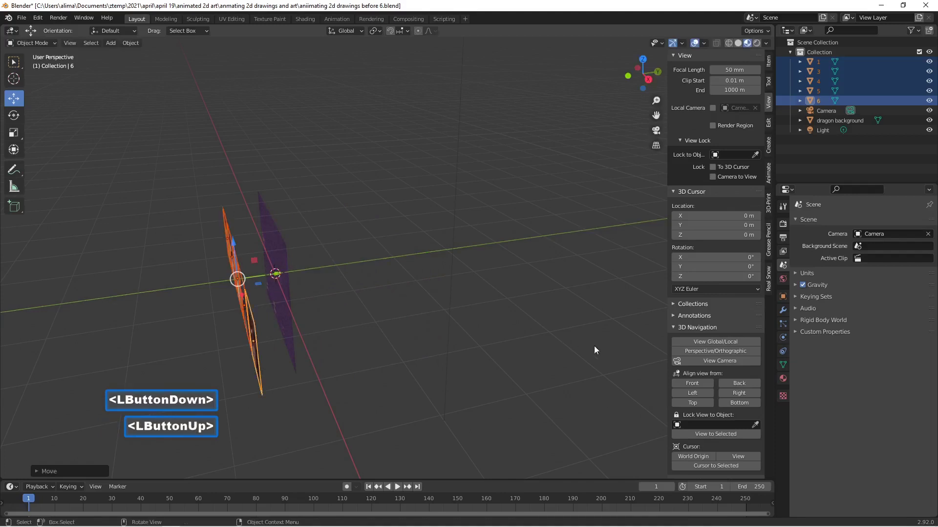
pyautogui.click(692, 384)
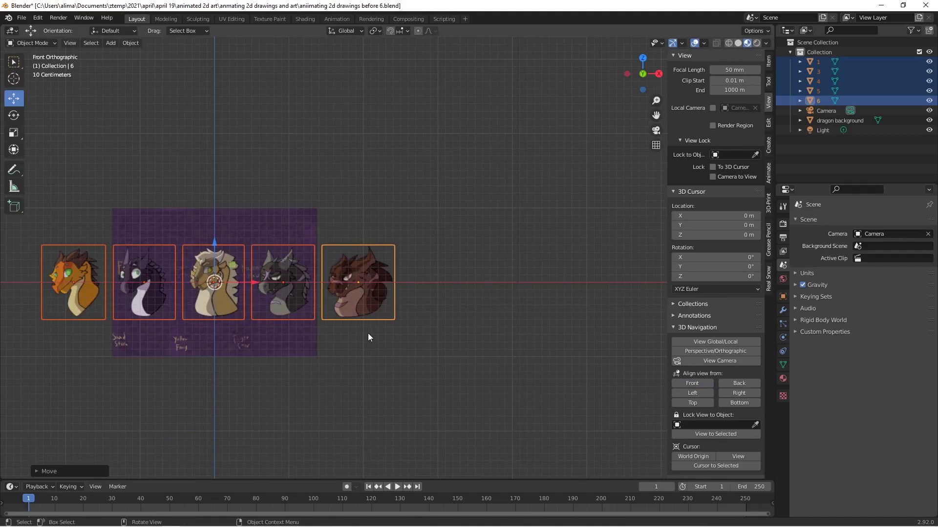
pyautogui.moveTo(373, 330); pyautogui.dragTo(375, 330, button='middle')
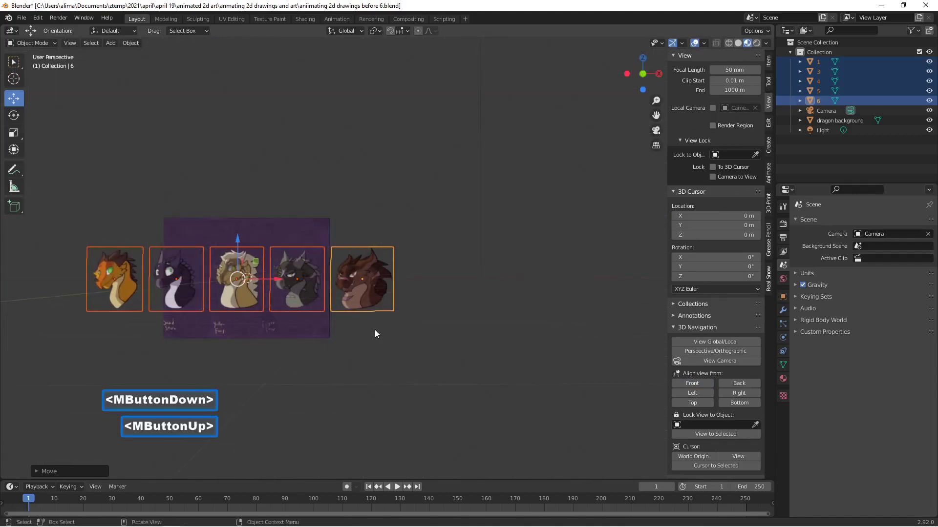
pyautogui.click(692, 383)
pyautogui.keyDown('shift'); pyautogui.moveTo(452, 307); pyautogui.dragTo(629, 311, button='middle'); pyautogui.keyUp('shift')
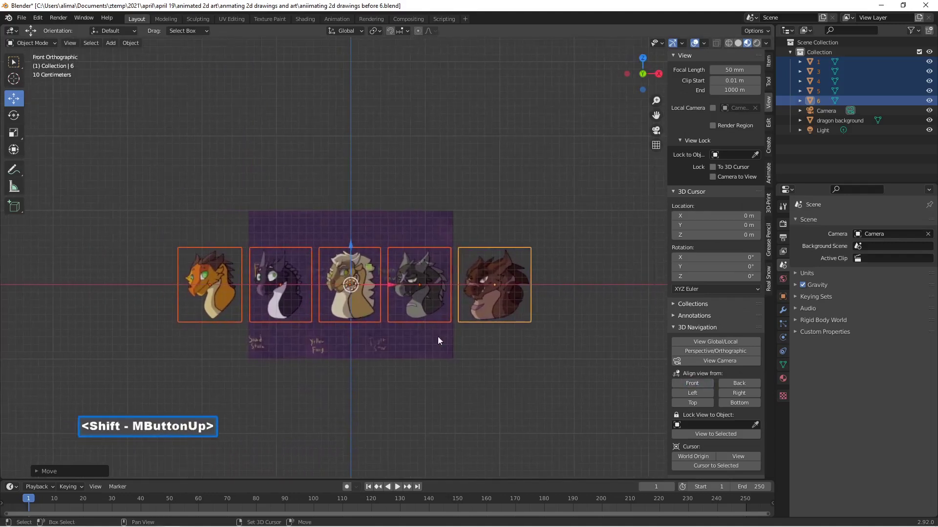
pyautogui.keyDown('shift'); pyautogui.moveTo(443, 336); pyautogui.dragTo(488, 337, button='middle'); pyautogui.keyUp('shift')
pyautogui.moveTo(656, 115); pyautogui.dragTo(615, 104)
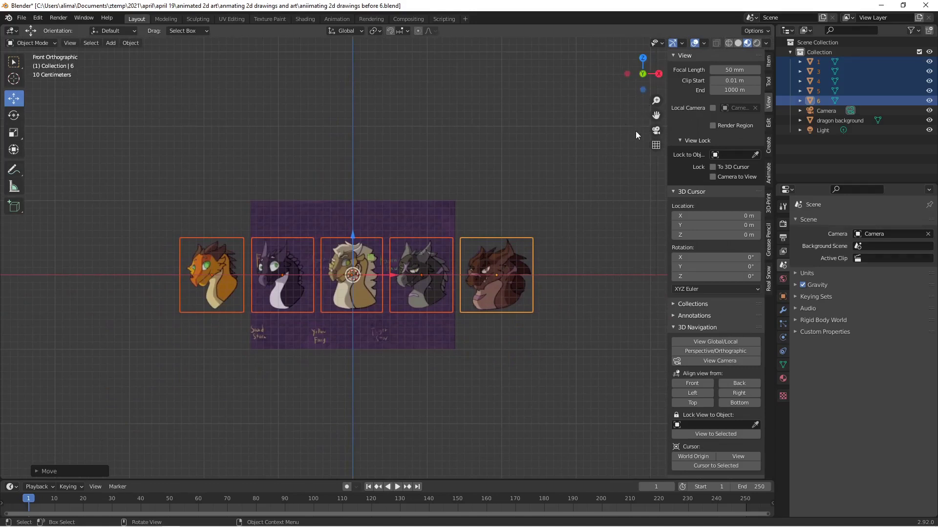
pyautogui.moveTo(639, 76); pyautogui.dragTo(635, 115)
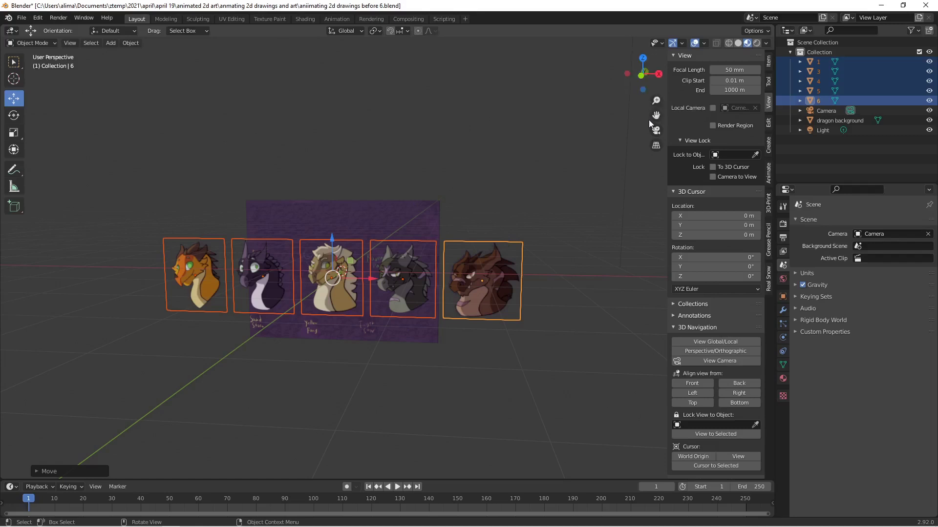
# In the front view, move the five dragon planes down below the background and place the orange dragon over its upper-left area.
pyautogui.click(700, 382)
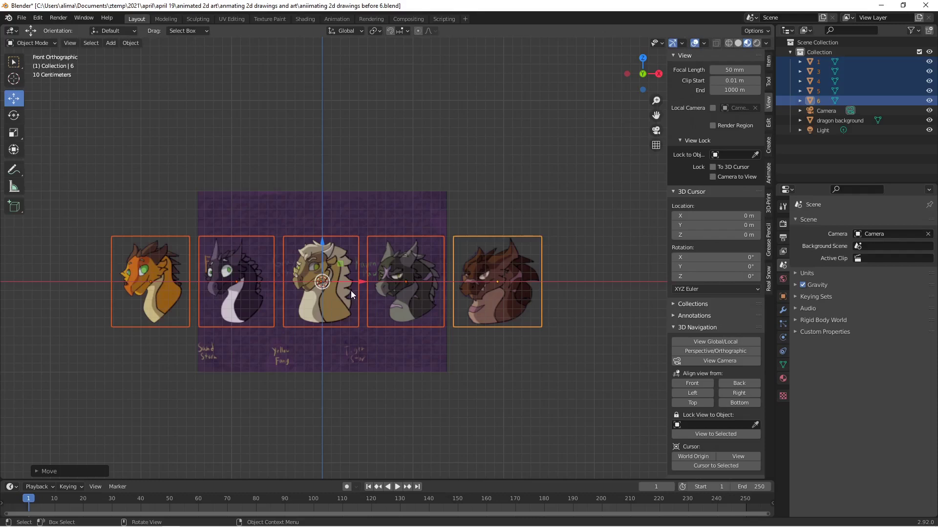
pyautogui.scroll(-2, 382, 228)
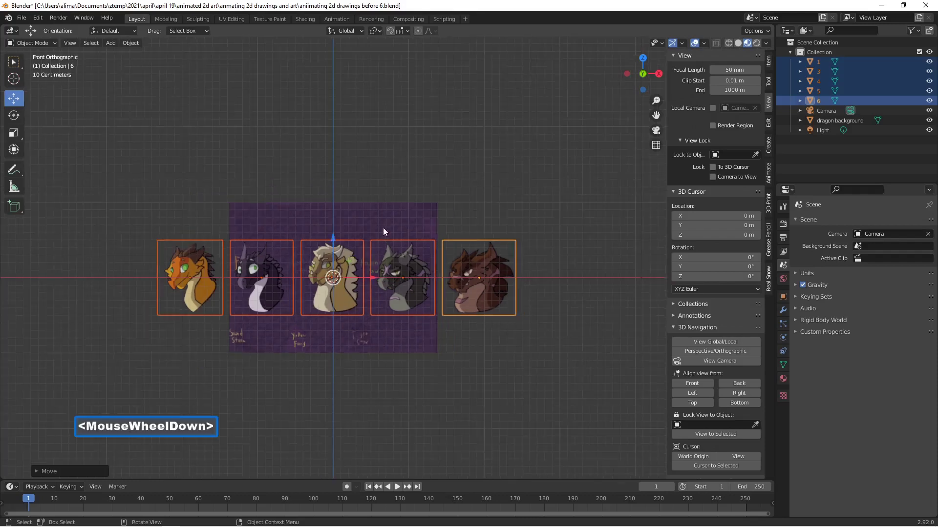
pyautogui.moveTo(340, 236); pyautogui.dragTo(338, 337)
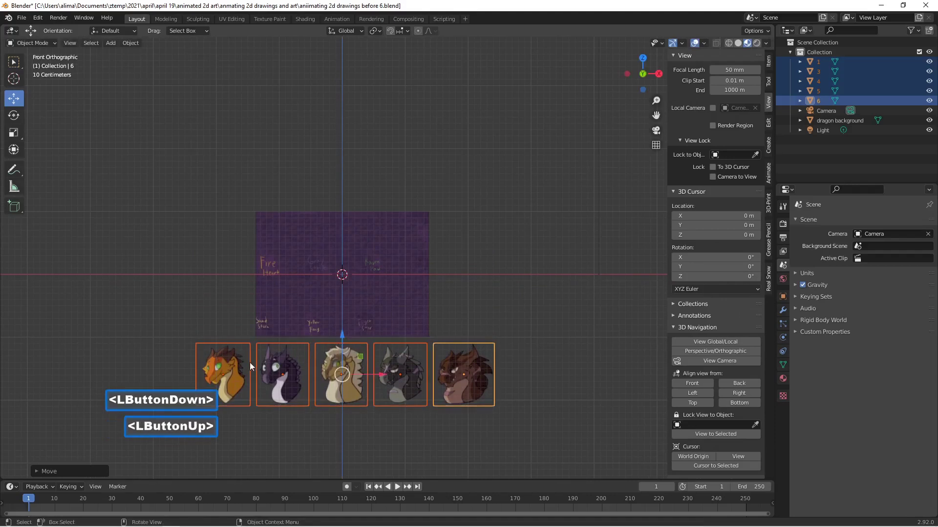
pyautogui.click(247, 362)
pyautogui.moveTo(223, 337); pyautogui.dragTo(337, 259)
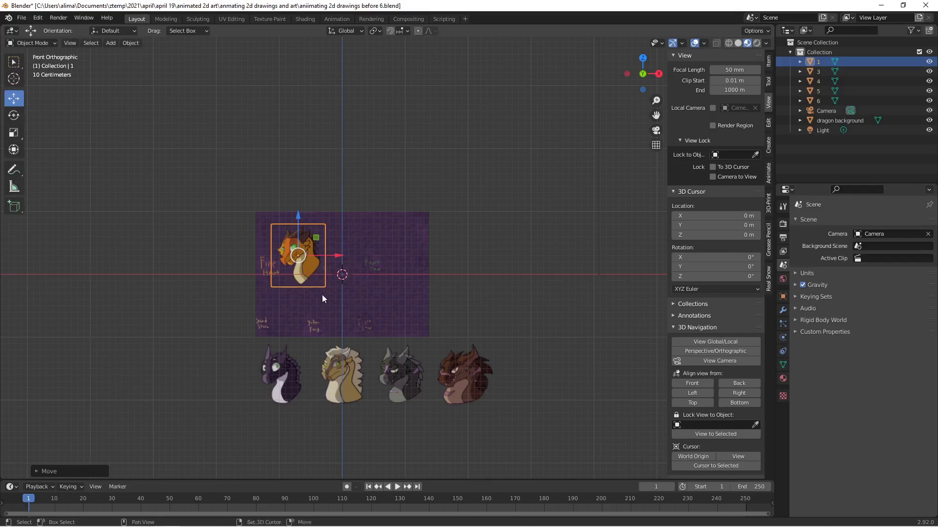
# Select all five dragon planes and scale them down together to roughly three quarters of their size.
pyautogui.keyDown('shift'); pyautogui.click(297, 374); pyautogui.keyUp('shift')
pyautogui.keyDown('shift'); pyautogui.click(345, 372); pyautogui.keyUp('shift')
pyautogui.keyDown('shift'); pyautogui.click(394, 379); pyautogui.keyUp('shift')
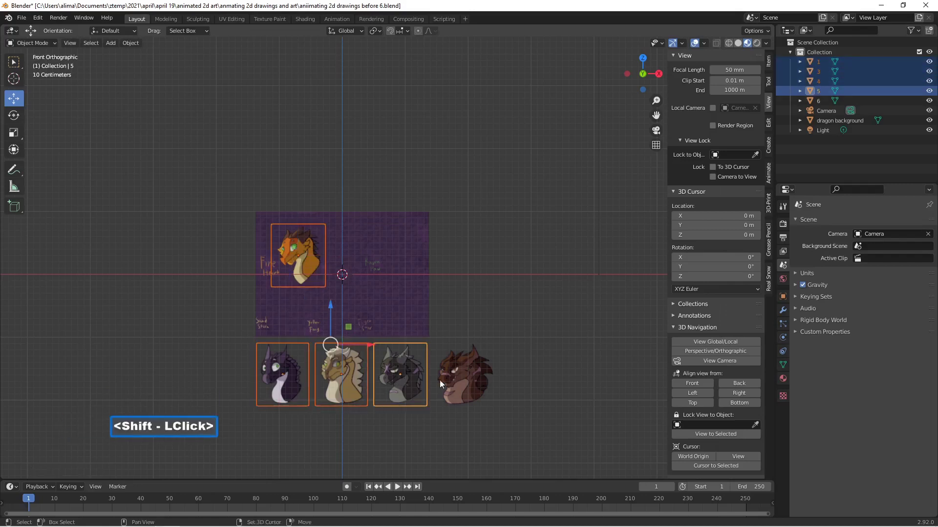
pyautogui.keyDown('shift'); pyautogui.doubleClick(459, 379); pyautogui.keyUp('shift')
pyautogui.press('s')
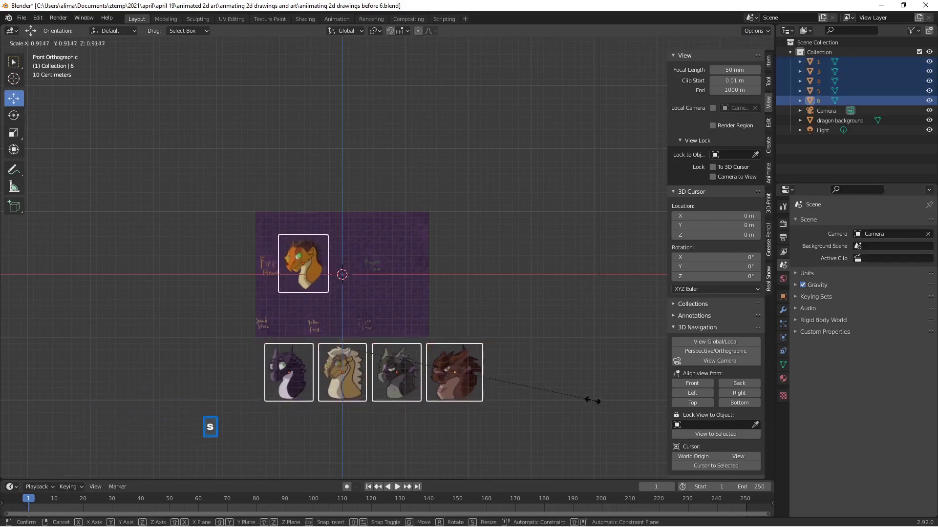
pyautogui.click(546, 390)
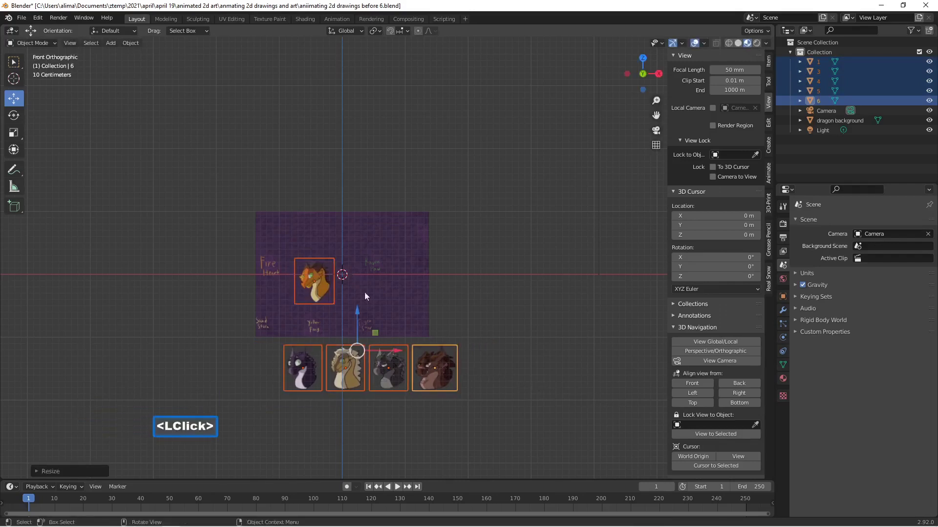
# Move the orange dragon plane up and along negative X so it sits above the Fire Heart label.
pyautogui.click(324, 268)
pyautogui.moveTo(312, 243); pyautogui.dragTo(318, 204)
pyautogui.moveTo(352, 242); pyautogui.dragTo(327, 243)
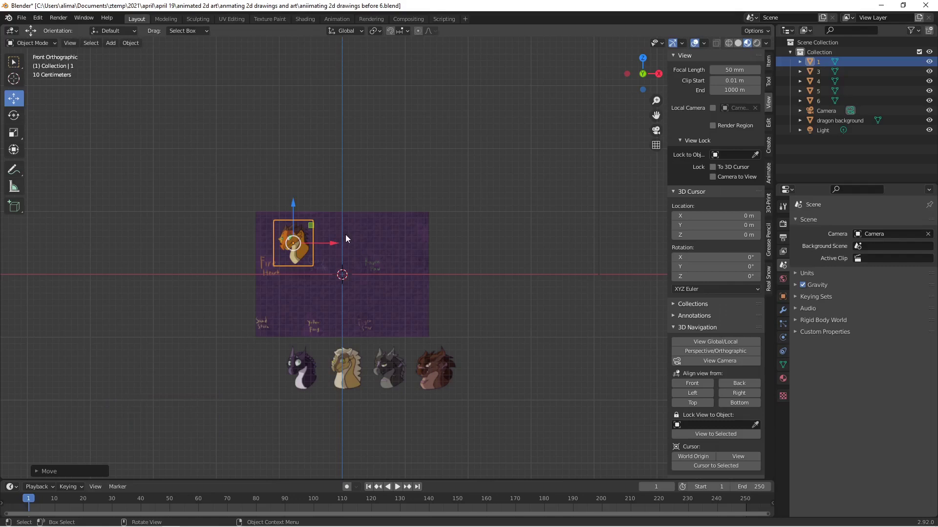
# Move the dark purple dragon plane up onto the background's upper-right area, above the label there.
pyautogui.click(312, 364)
pyautogui.moveTo(309, 332); pyautogui.dragTo(309, 208)
pyautogui.moveTo(335, 241); pyautogui.dragTo(432, 254)
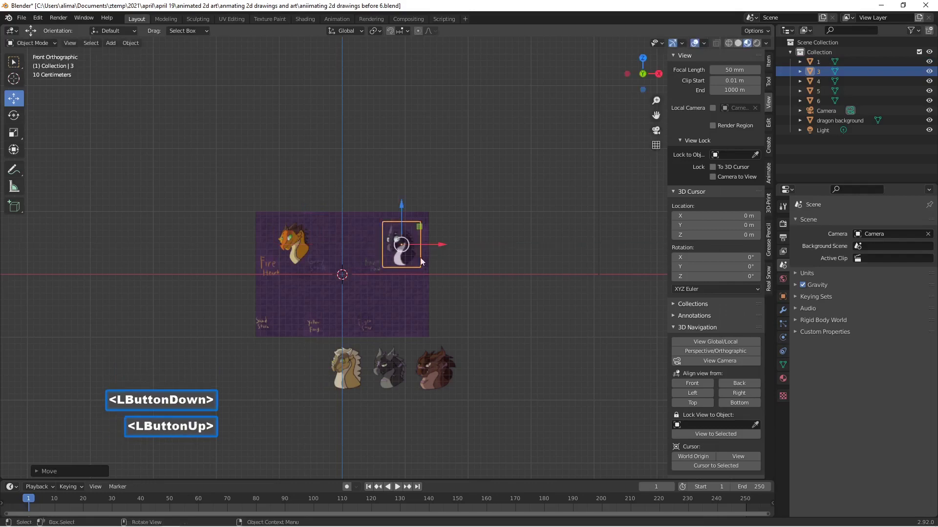
# Move the cream dragon plane up and along negative X onto the background, beside the Sand Storm label.
pyautogui.click(354, 360)
pyautogui.moveTo(350, 339); pyautogui.dragTo(344, 271)
pyautogui.moveTo(384, 307); pyautogui.dragTo(322, 306)
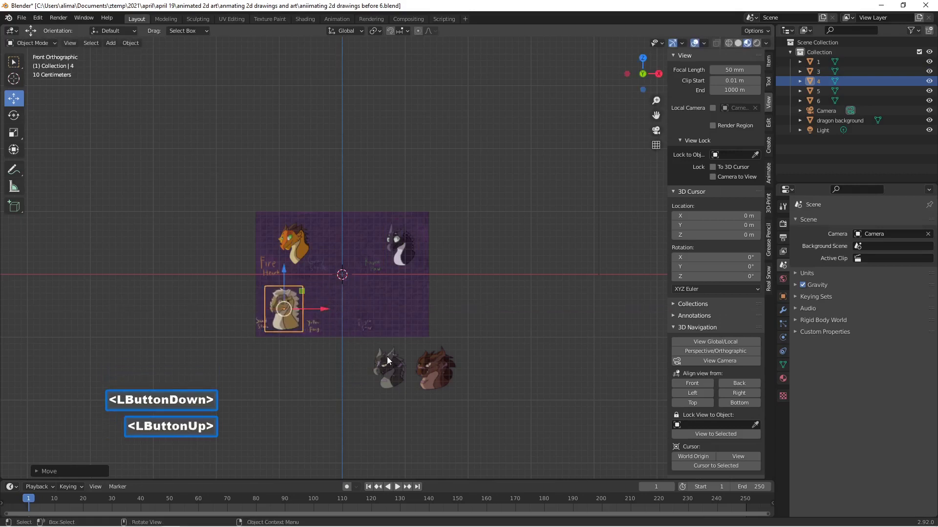
# Move the grey dragon plane beside the Yellow Fang label and the reddish-brown dragon plane beside the Tiger Star label.
pyautogui.click(389, 363)
pyautogui.moveTo(389, 346); pyautogui.dragTo(368, 311)
pyautogui.click(442, 372)
pyautogui.moveTo(434, 327); pyautogui.dragTo(434, 266)
pyautogui.moveTo(470, 306); pyautogui.dragTo(412, 306)
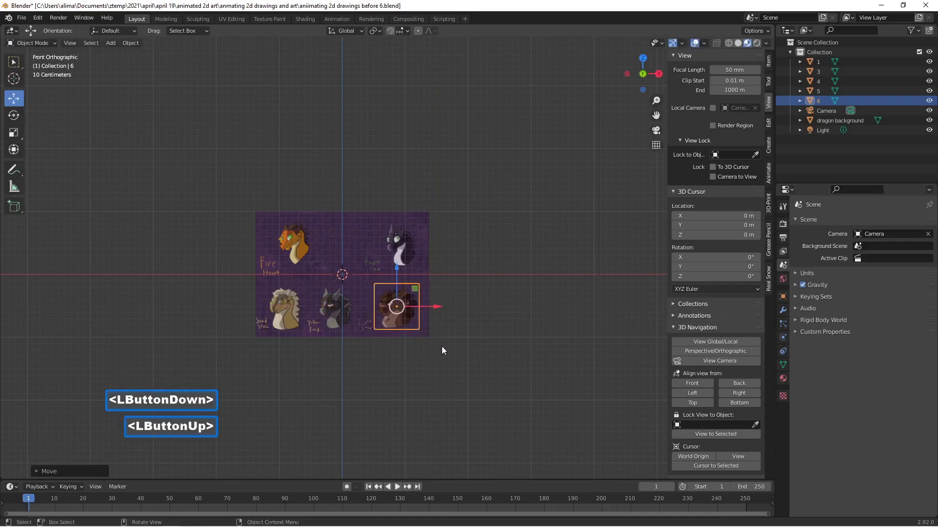
# Examine the arranged dragon planes up close and from an angle, ending in the front view.
pyautogui.scroll(3, 442, 350)
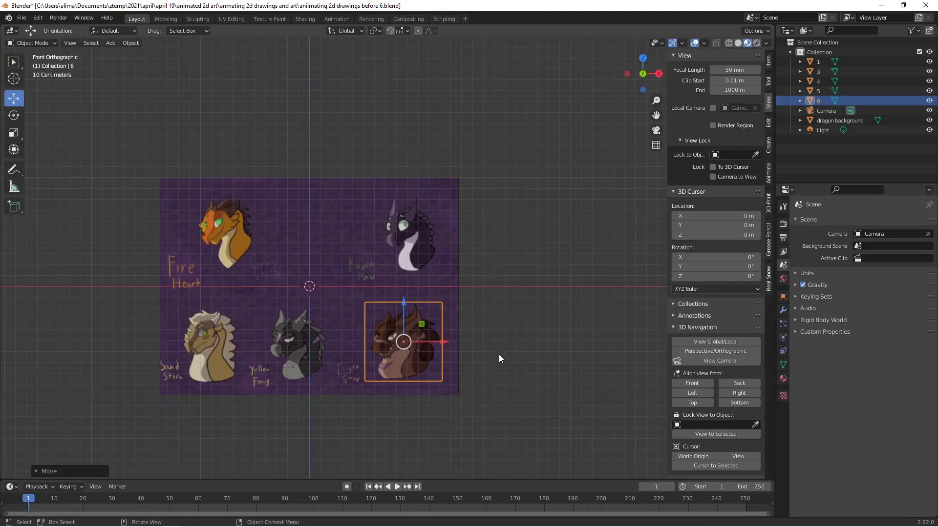
pyautogui.press('Pause')
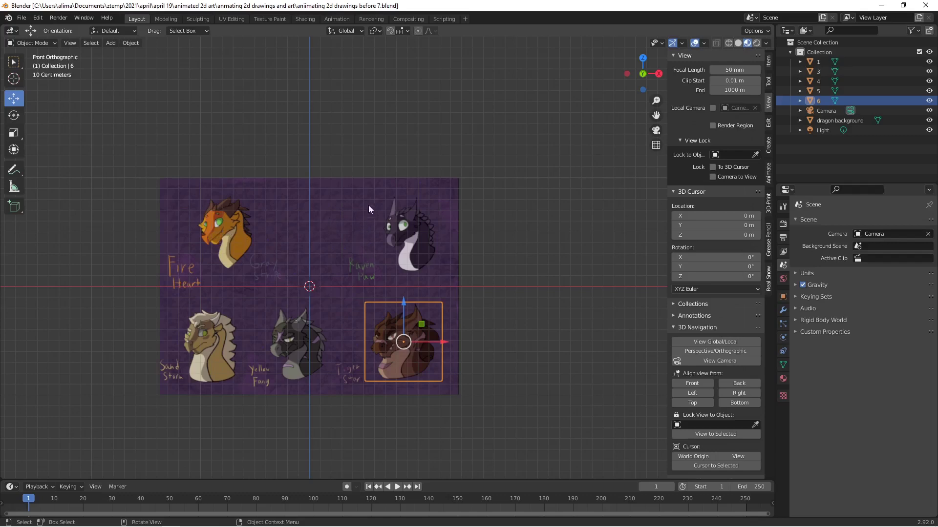
pyautogui.moveTo(352, 236); pyautogui.dragTo(357, 260, button='middle')
pyautogui.scroll(2, 359, 242)
pyautogui.scroll(1, 360, 242)
pyautogui.click(692, 383)
pyautogui.scroll(-2, 465, 319)
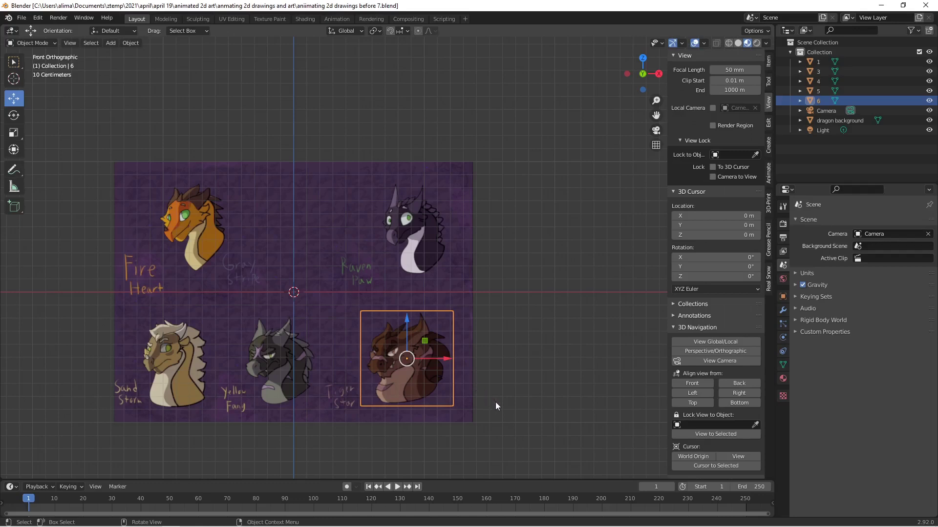
pyautogui.press('Pause')
# Subdivide the orange dragon plane's mesh in Edit Mode with 10 cuts.
pyautogui.click(207, 223)
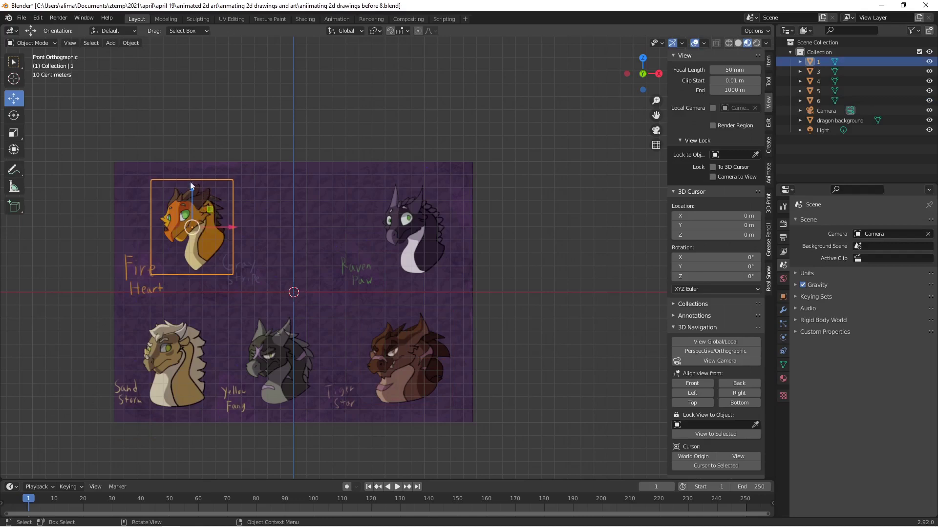
pyautogui.click(54, 42)
pyautogui.click(54, 68)
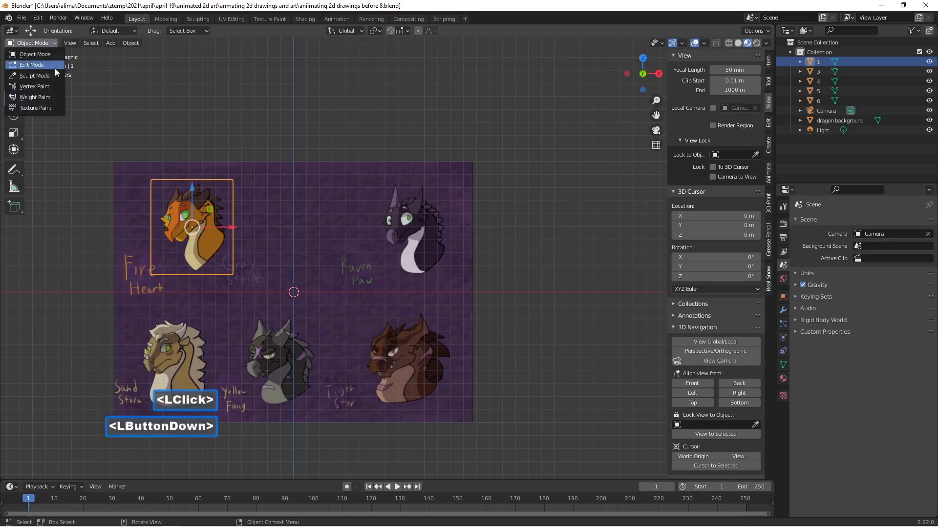
pyautogui.rightClick(220, 211)
pyautogui.moveTo(220, 209)
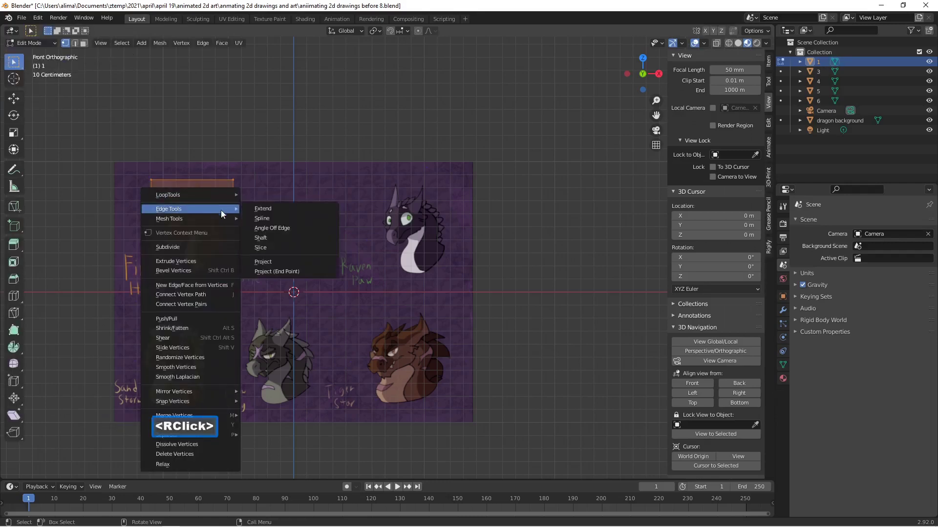
pyautogui.click(213, 247)
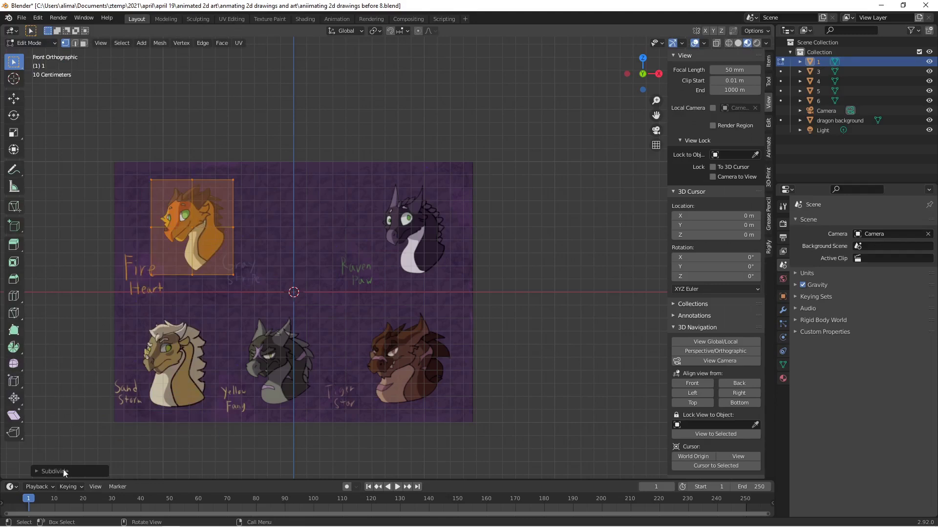
pyautogui.click(37, 471)
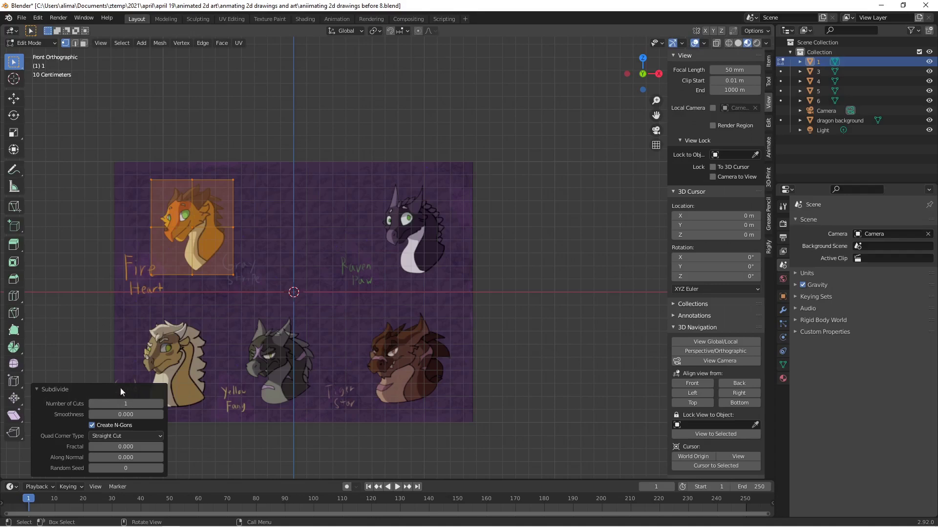
pyautogui.click(123, 404)
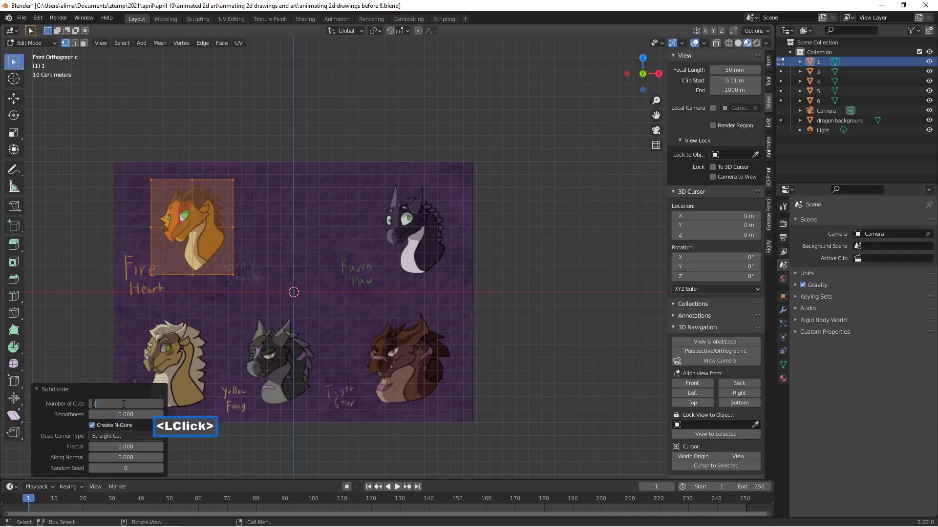
pyautogui.write('10')
pyautogui.press('Return')
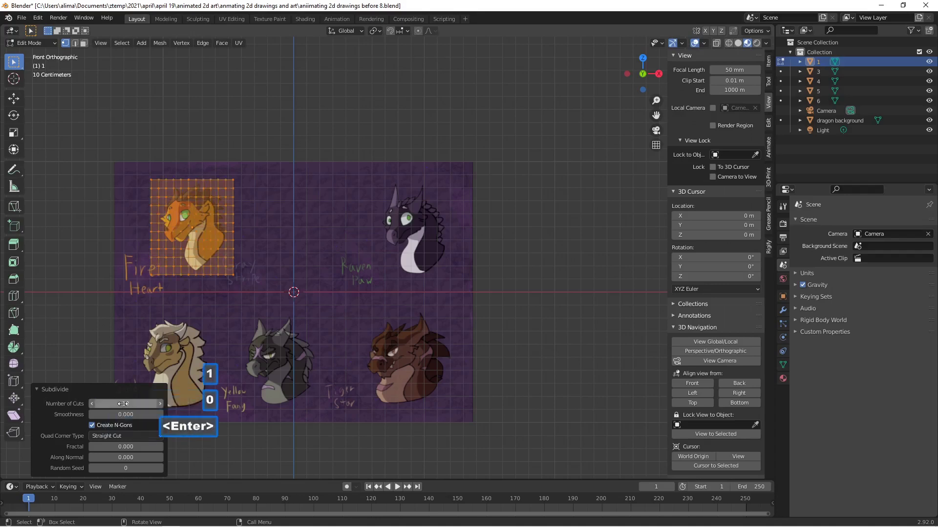
# Deselect all vertices of the orange dragon plane and return to Object Mode.
pyautogui.click(223, 158)
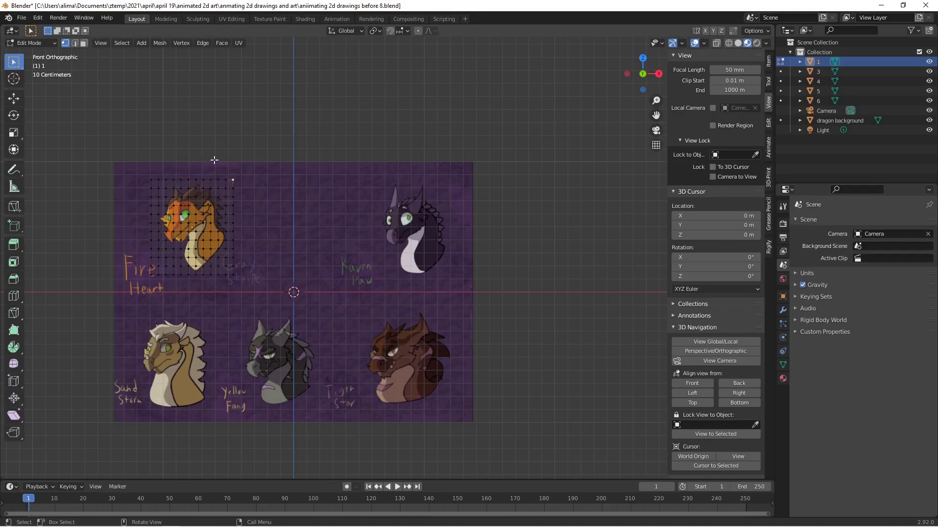
pyautogui.press('alt')
pyautogui.hotkey('alt', 'a')
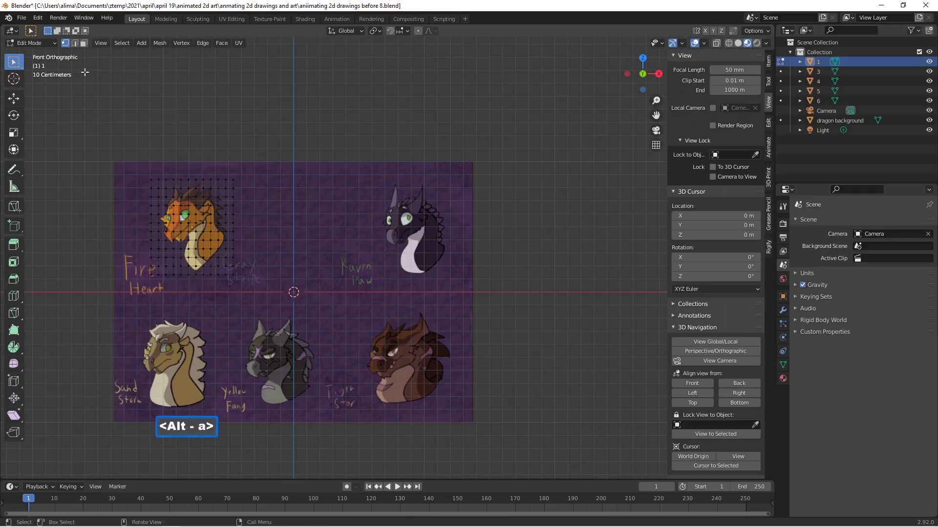
pyautogui.click(49, 42)
pyautogui.click(53, 55)
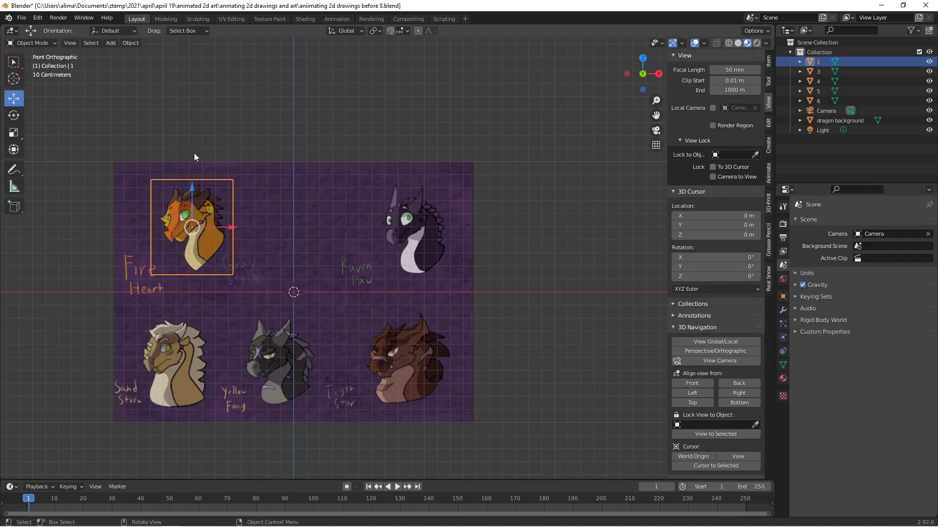
pyautogui.press('Pause')
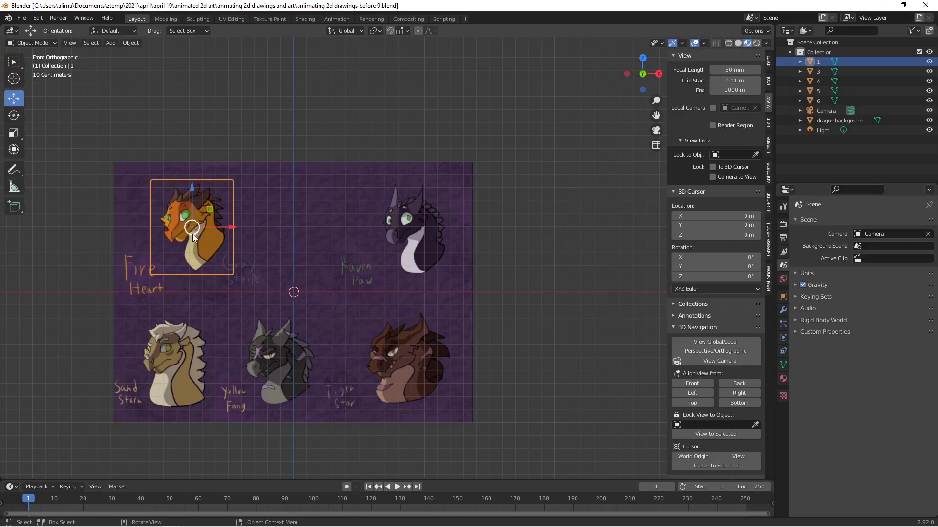
# Place the 3D cursor at the base of the orange dragon's neck and set the plane's origin to the cursor.
pyautogui.press('ctrl')
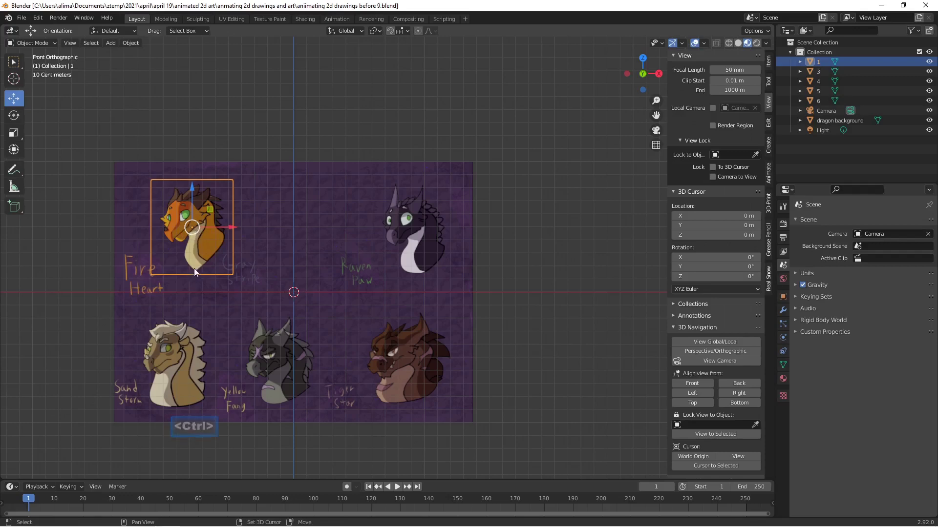
pyautogui.keyDown('shift'); pyautogui.rightClick(194, 268); pyautogui.keyUp('shift')
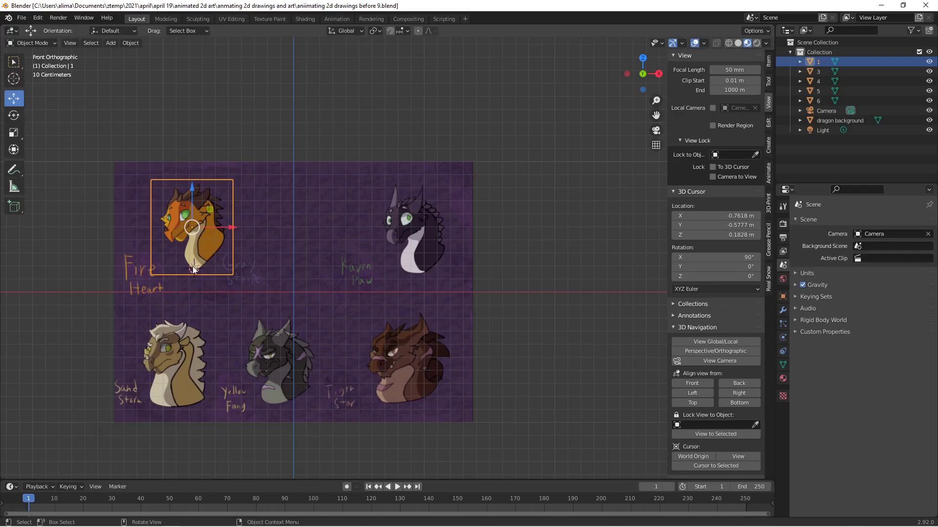
pyautogui.click(133, 43)
pyautogui.moveTo(140, 65)
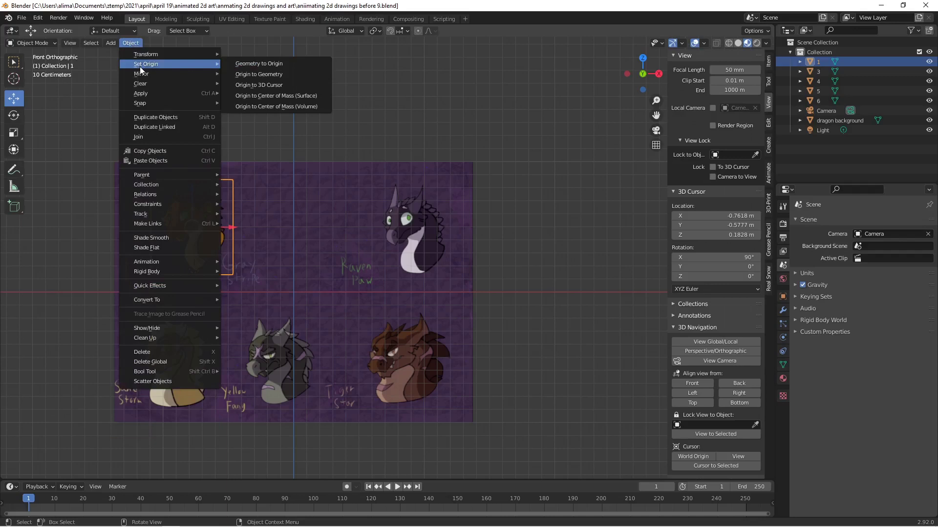
pyautogui.click(291, 86)
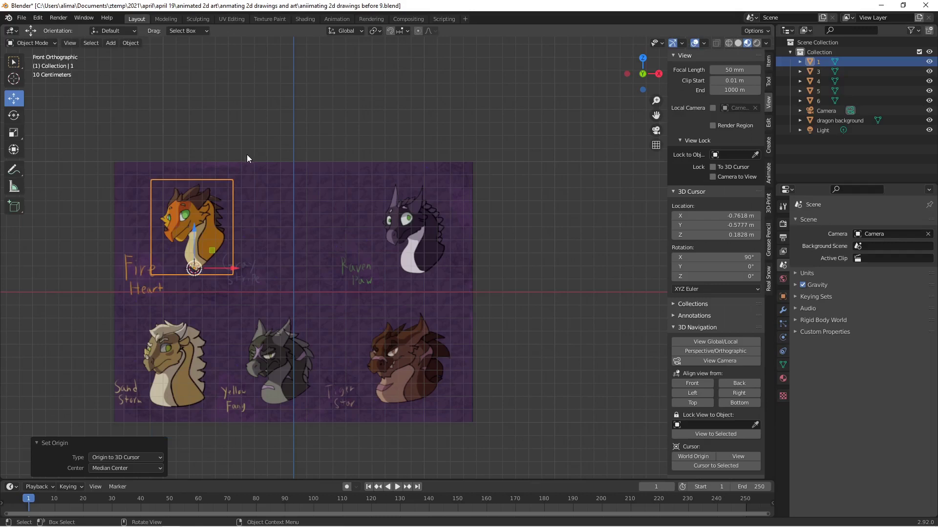
pyautogui.press('Pause')
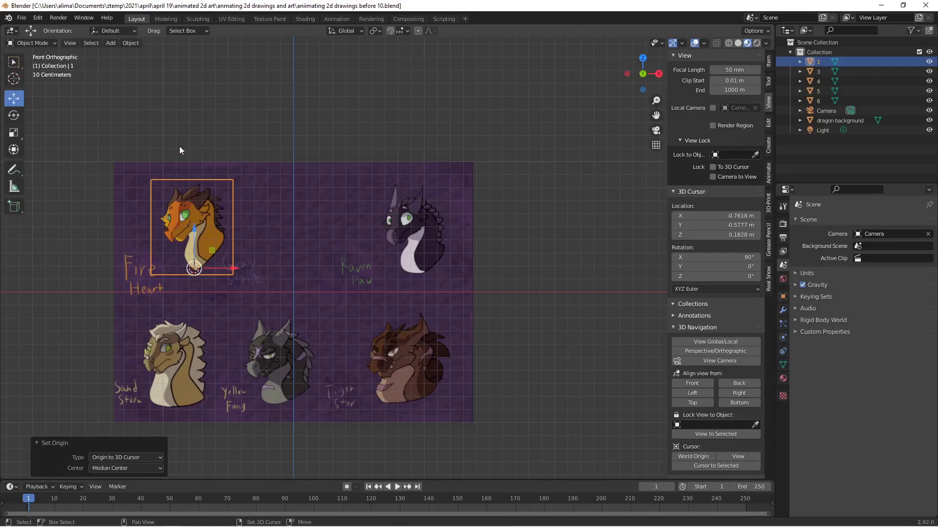
# Place the 3D cursor above the orange dragon's head, add a circle empty there and scale it down to about 0.109.
pyautogui.keyDown('shift'); pyautogui.rightClick(194, 167); pyautogui.keyUp('shift')
pyautogui.hotkey('shift', 'a')
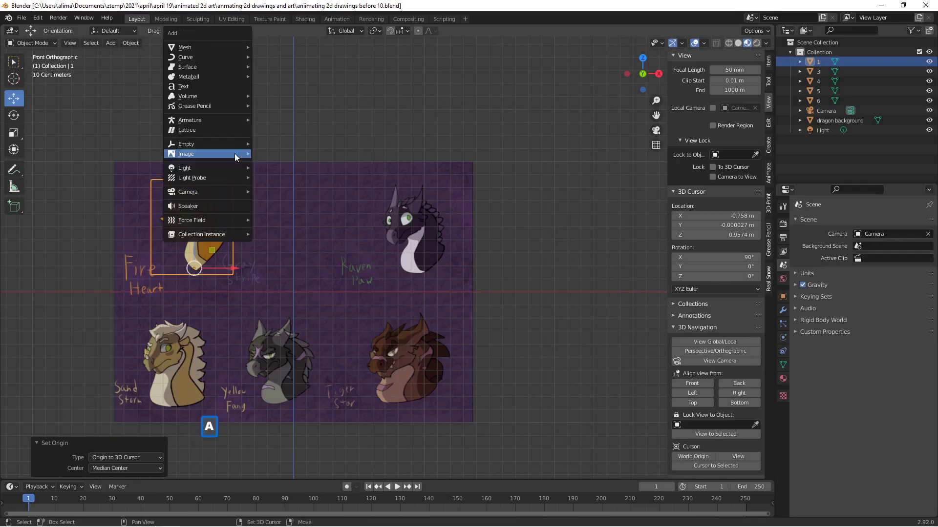
pyautogui.moveTo(230, 144)
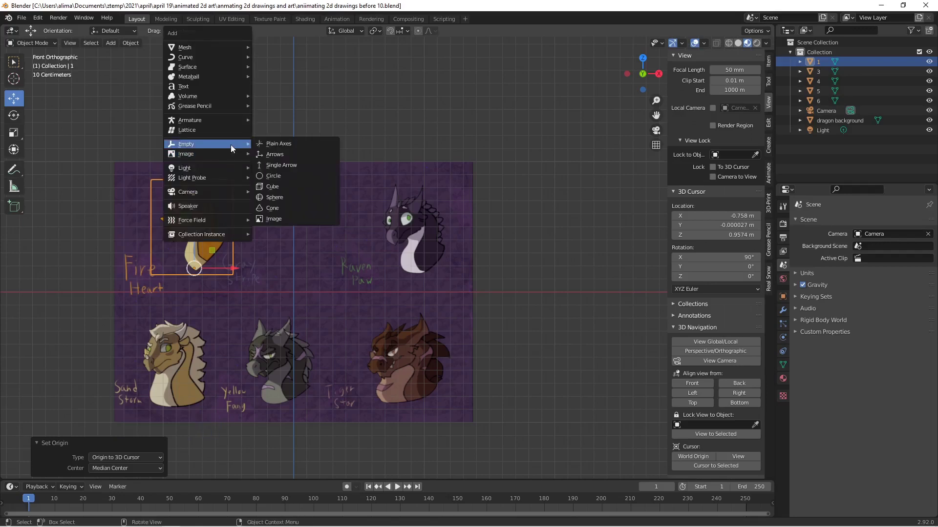
pyautogui.click(306, 176)
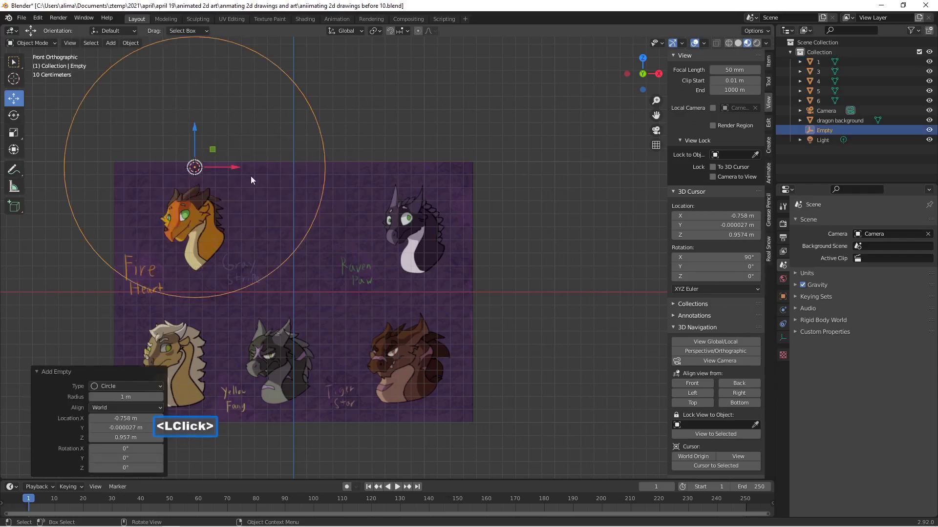
pyautogui.press('s')
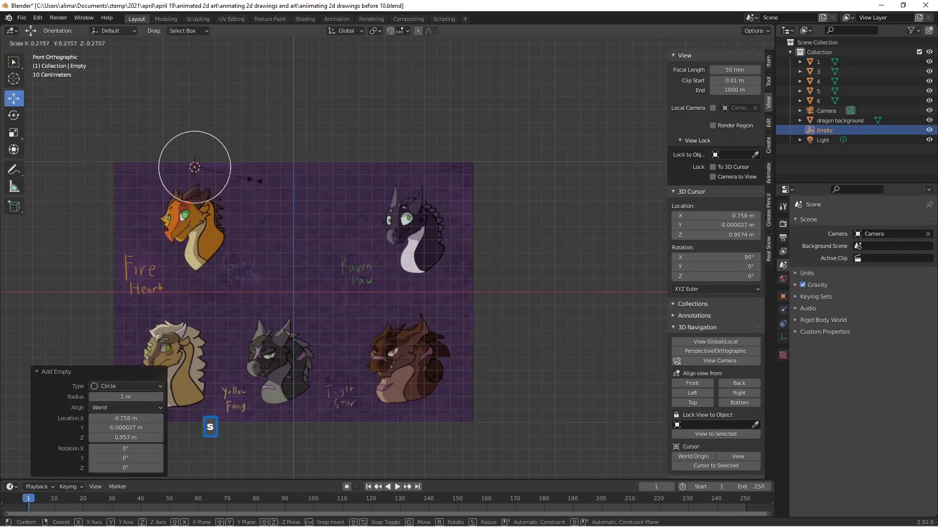
pyautogui.click(227, 169)
pyautogui.press('Pause')
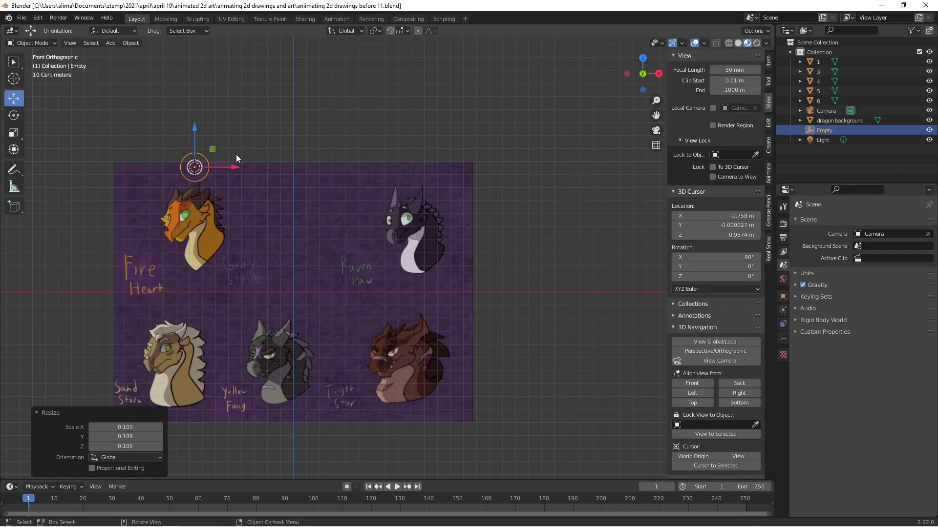
# Add a Stretch To constraint to the orange dragon plane with the circle empty as its target.
pyautogui.click(209, 227)
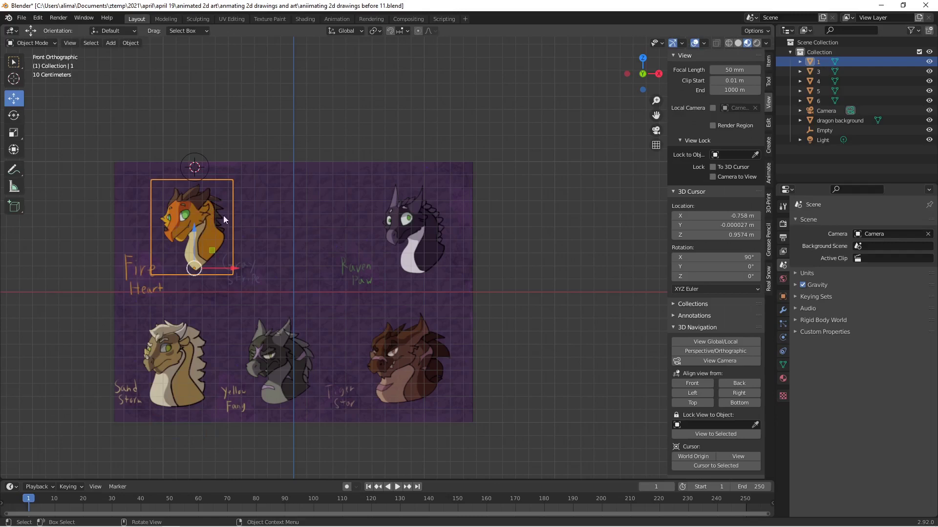
pyautogui.click(782, 351)
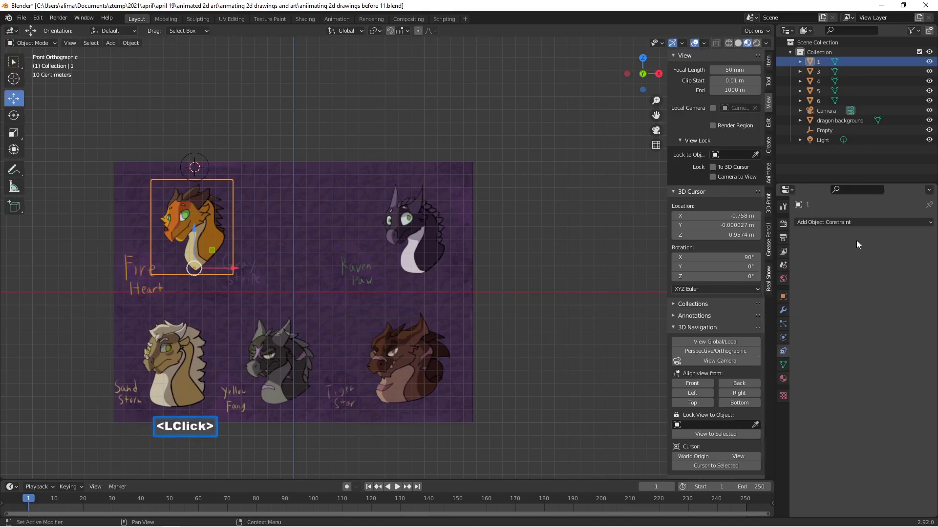
pyautogui.click(928, 223)
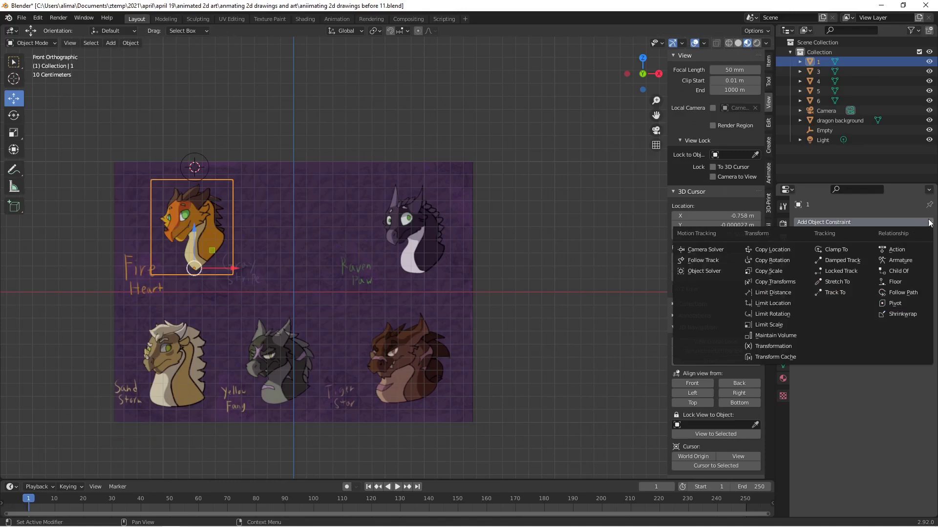
pyautogui.click(854, 281)
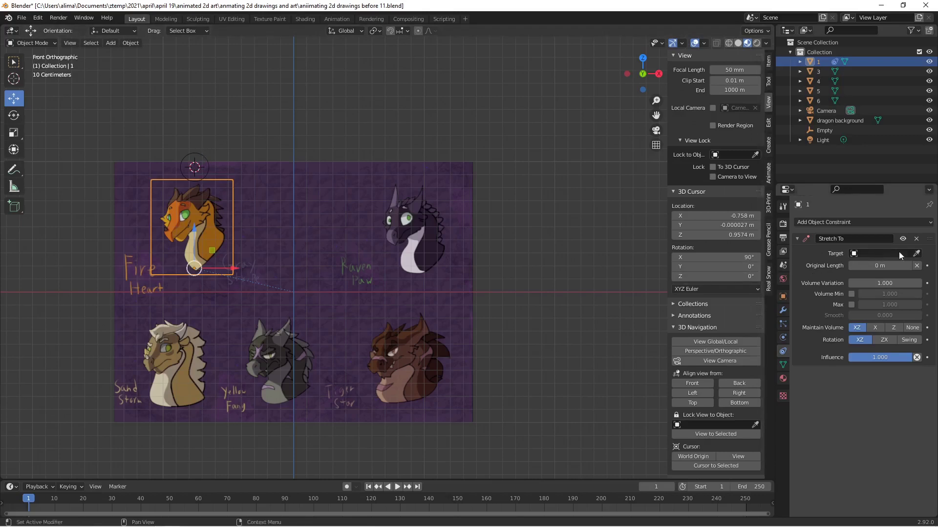
pyautogui.click(917, 253)
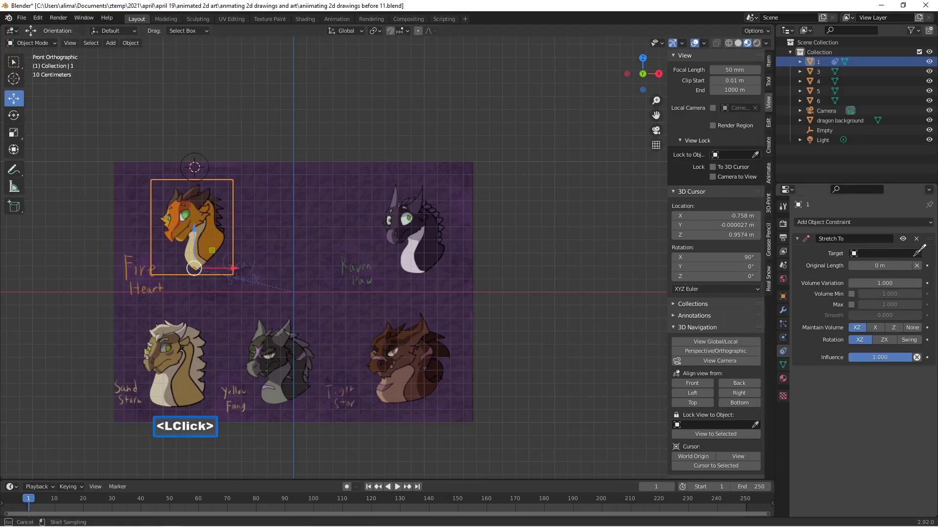
pyautogui.click(201, 150)
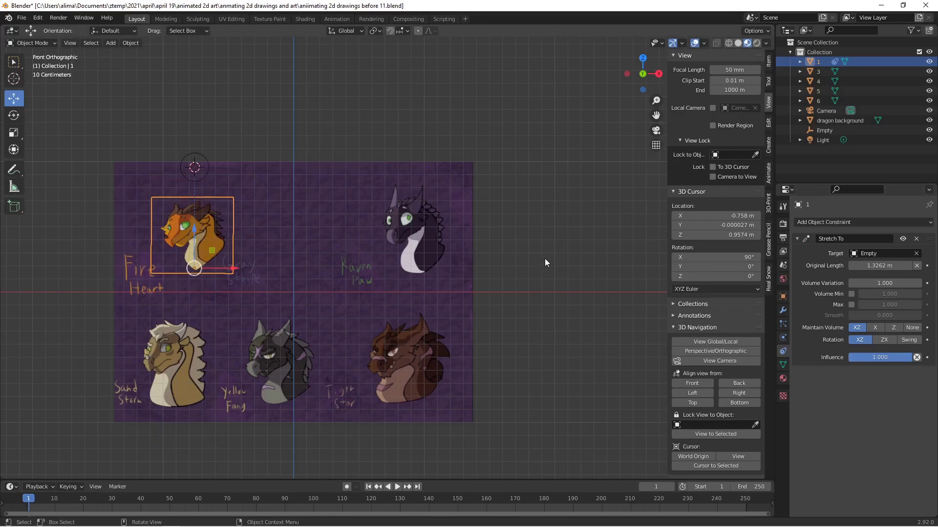
pyautogui.press('Pause')
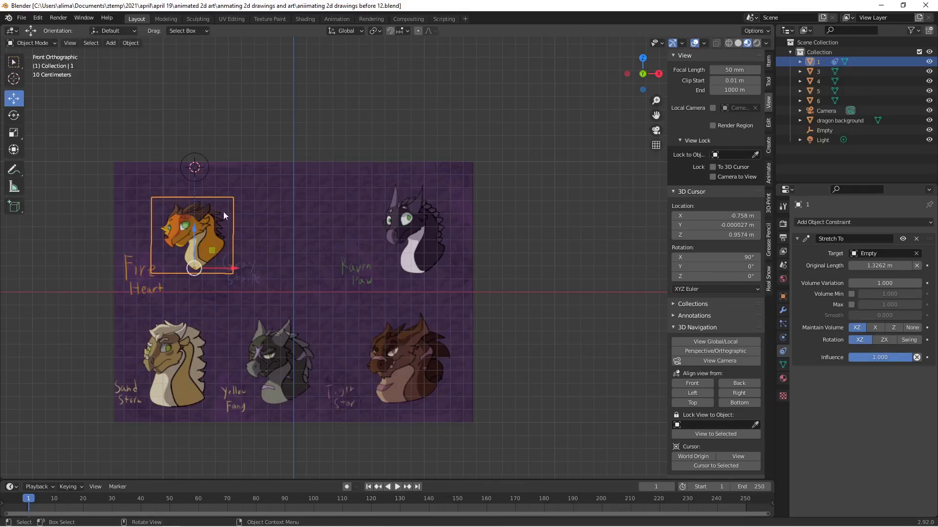
# Move the circle empty about 0.034 m along X and 0.116 m up to stretch the orange dragon.
pyautogui.click(210, 172)
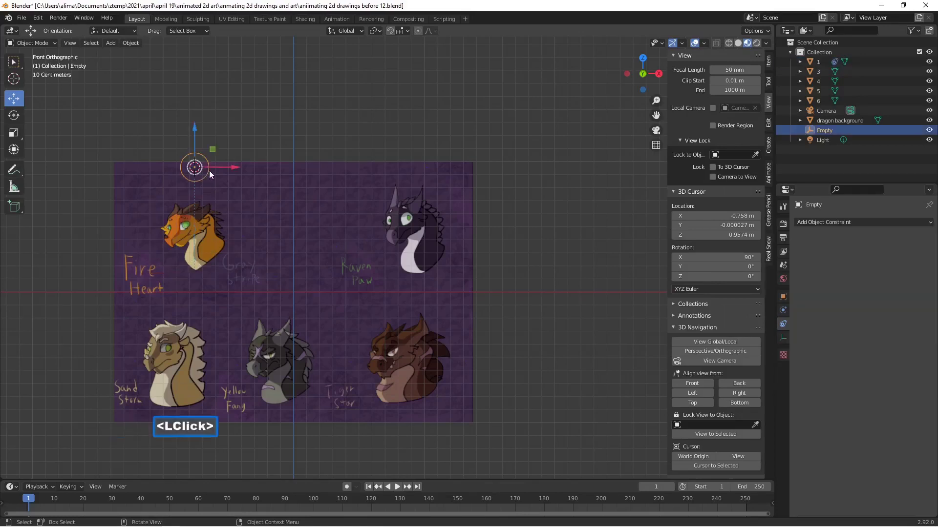
pyautogui.press('g')
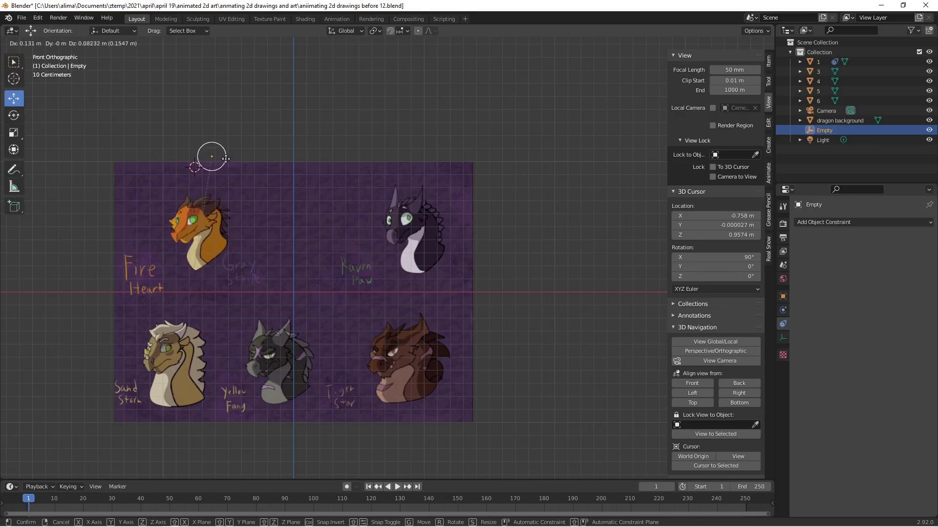
pyautogui.rightClick(226, 159)
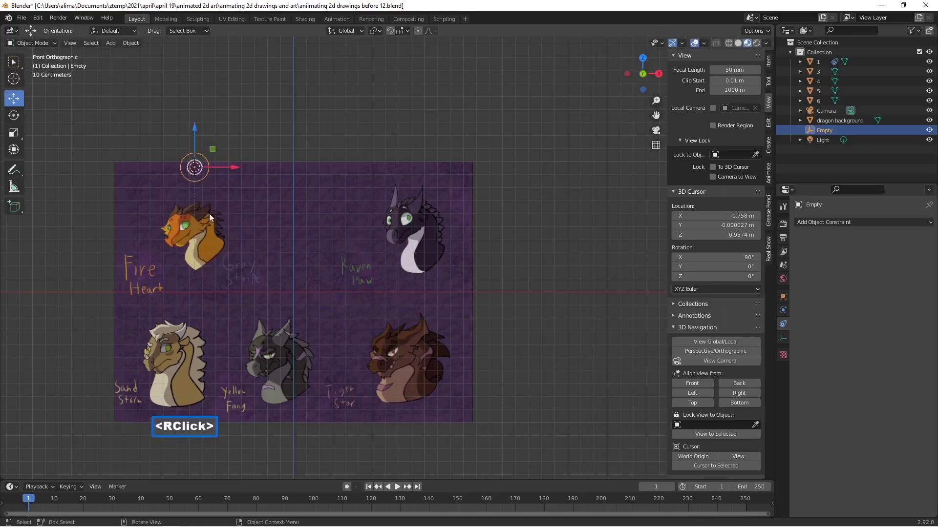
pyautogui.press('g')
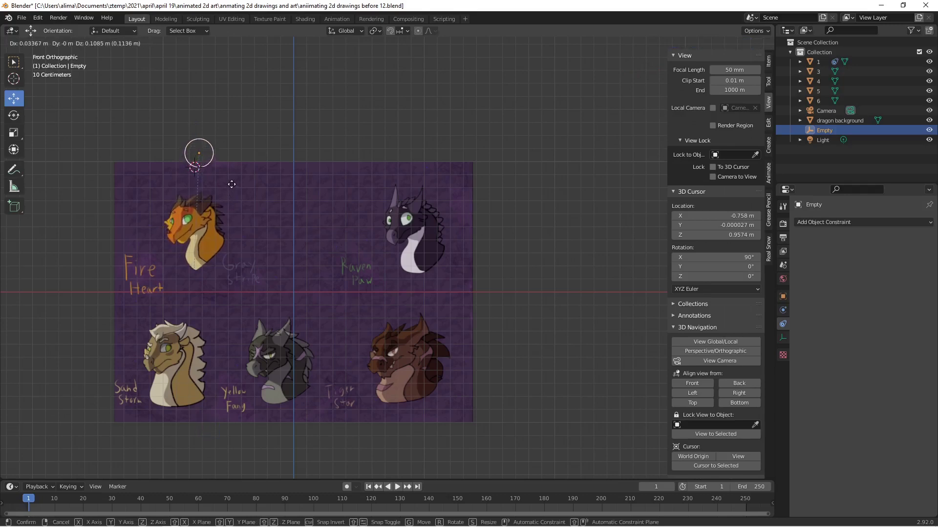
pyautogui.click(232, 184)
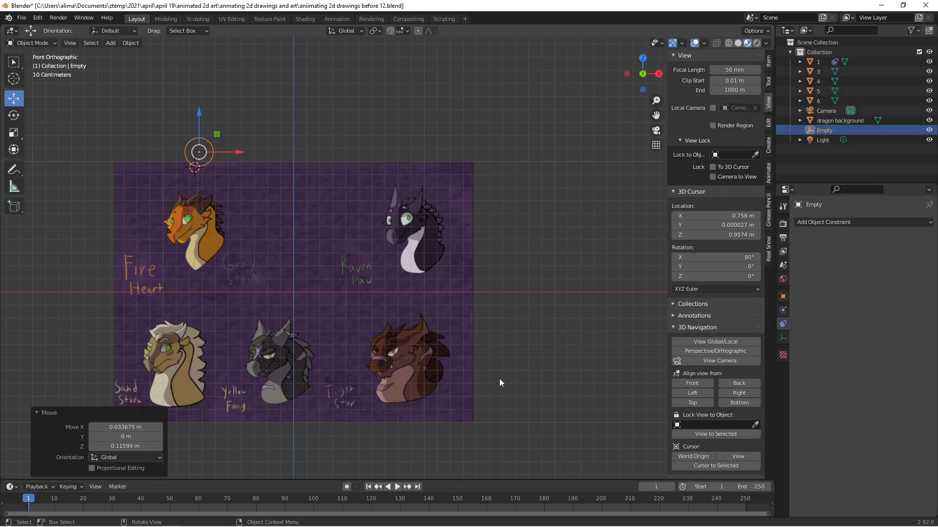
pyautogui.press('Pause')
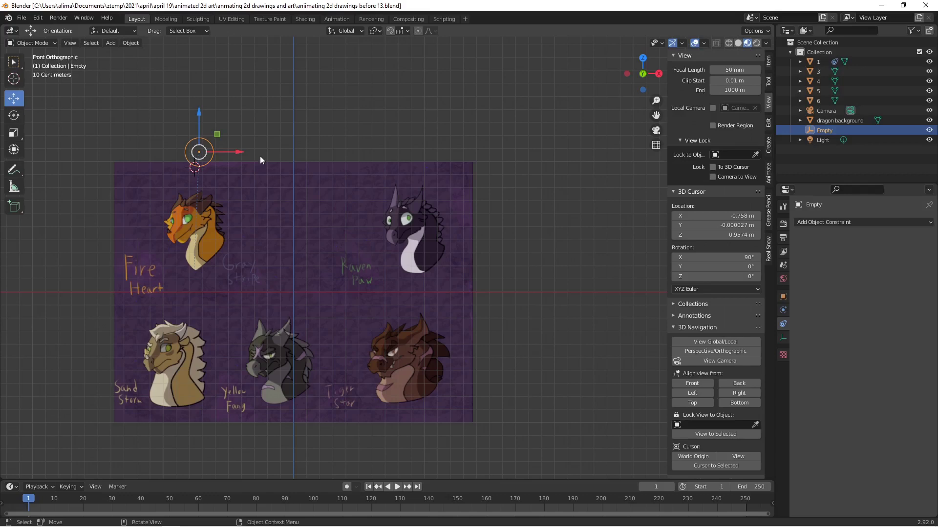
pyautogui.press('Pause')
# Start an Images as Planes import and select head.png, jaw.png and neck.png in the animated 2d art folder.
pyautogui.hotkey('shift', 'a')
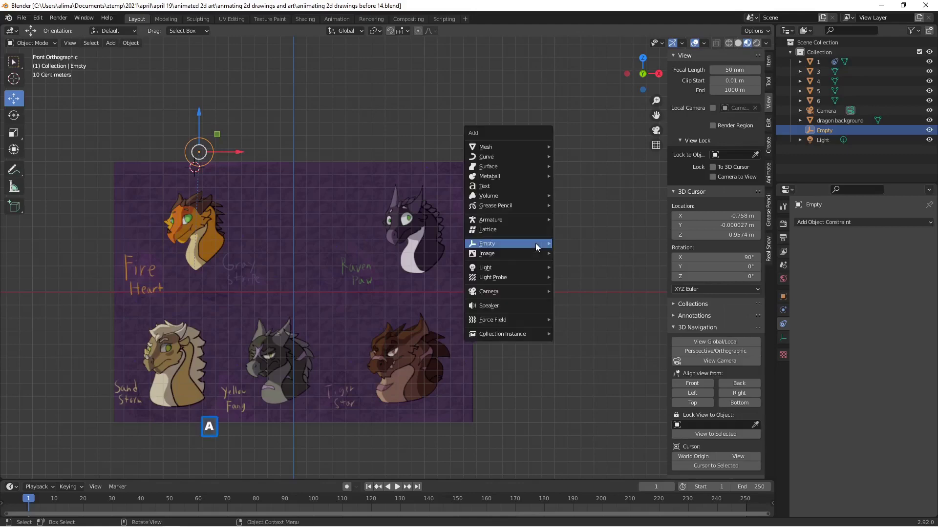
pyautogui.moveTo(535, 246)
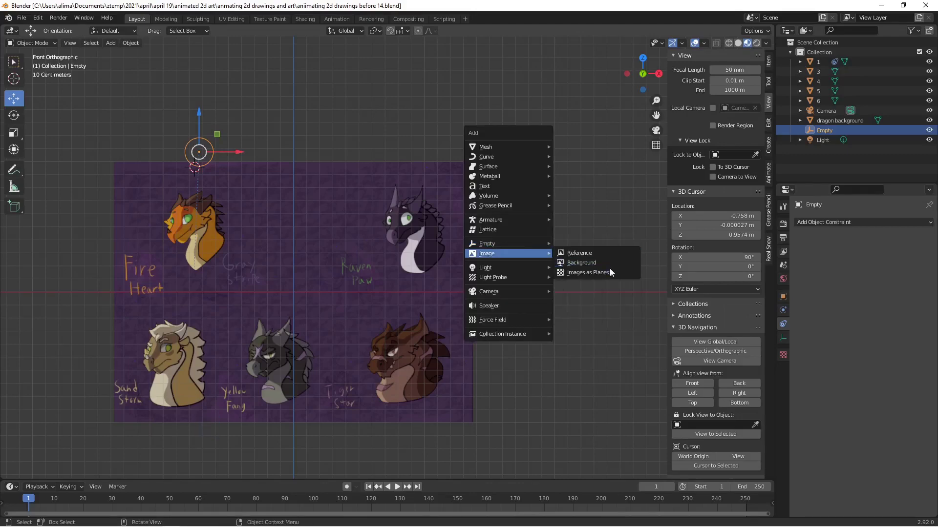
pyautogui.click(616, 272)
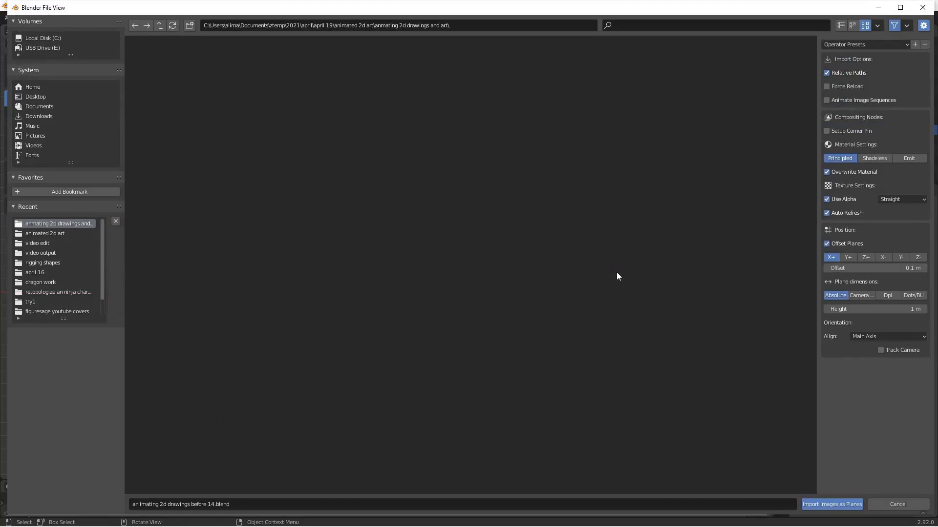
pyautogui.click(159, 26)
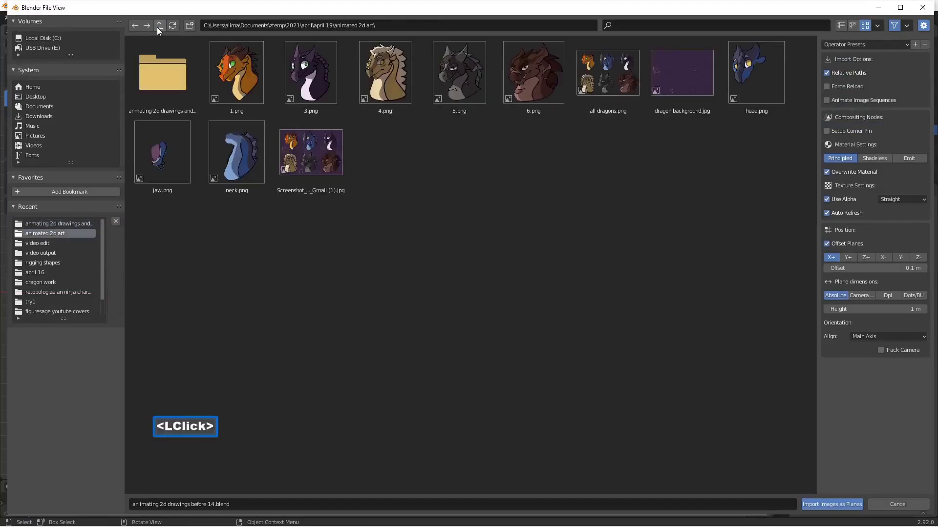
pyautogui.click(760, 75)
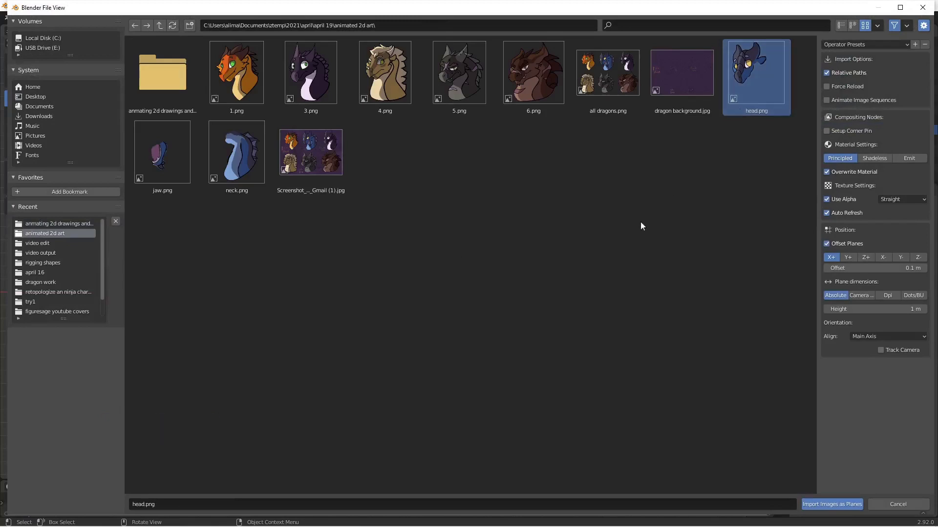
pyautogui.keyDown('shift'); pyautogui.click(165, 160); pyautogui.keyUp('shift')
pyautogui.keyDown('shift'); pyautogui.click(236, 171); pyautogui.keyUp('shift')
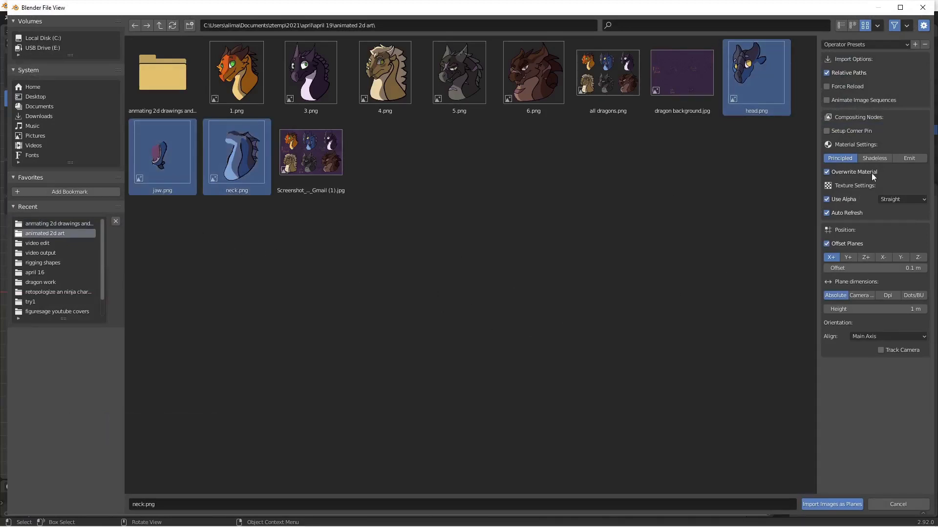
# Import the selected images as planes with a Shadeless material and Offset Planes turned off.
pyautogui.click(876, 158)
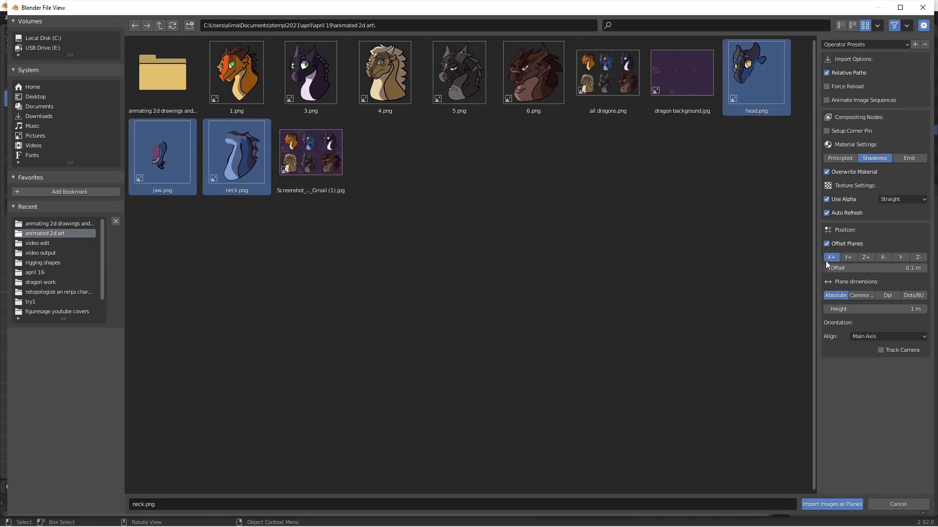
pyautogui.click(827, 244)
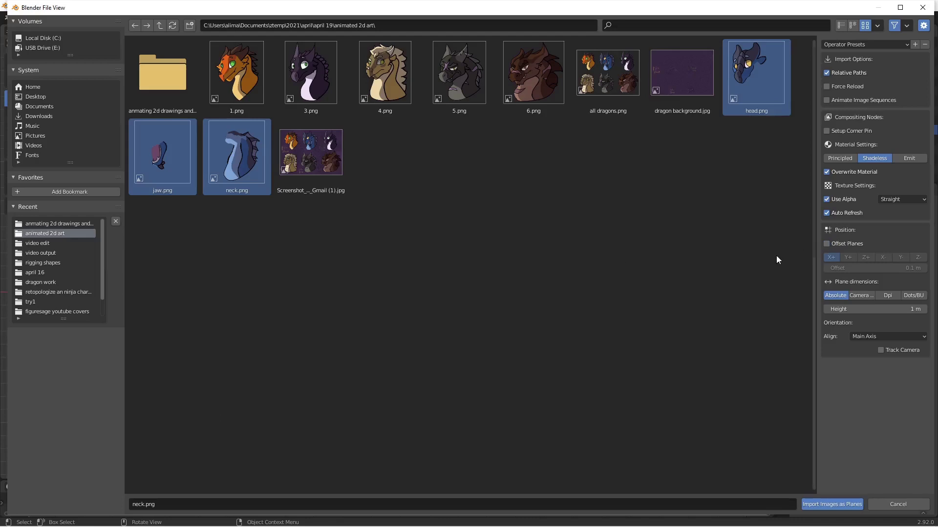
pyautogui.click(847, 503)
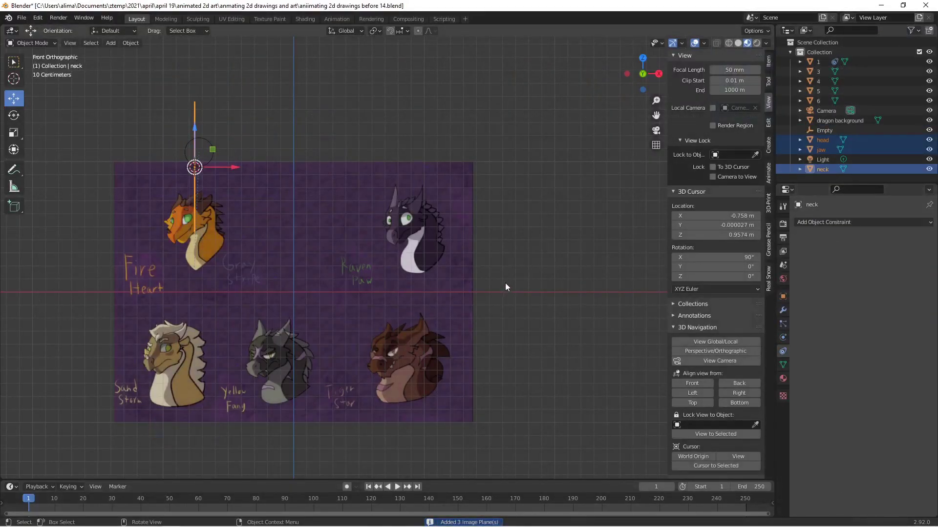
# Rotate the imported head, jaw and neck planes by -90° about the Z axis.
pyautogui.press('r')
pyautogui.write('z-90')
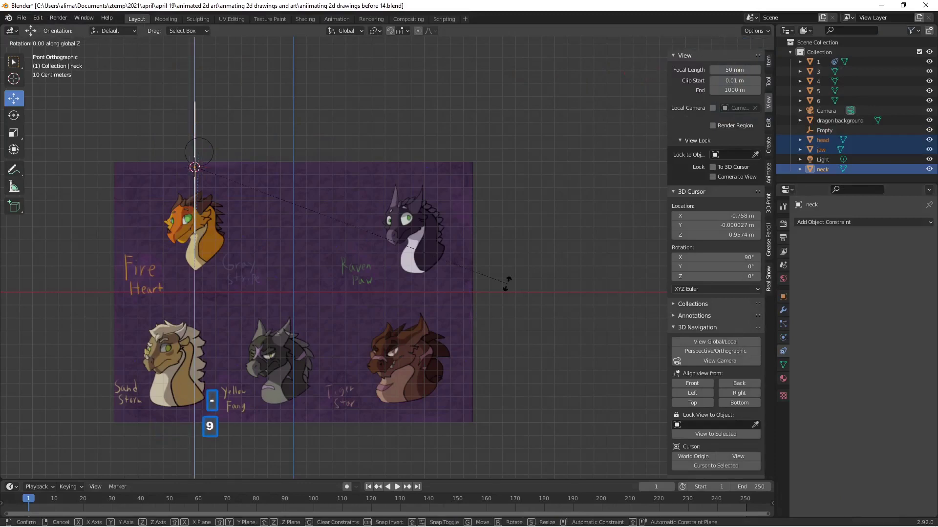
pyautogui.press('Return')
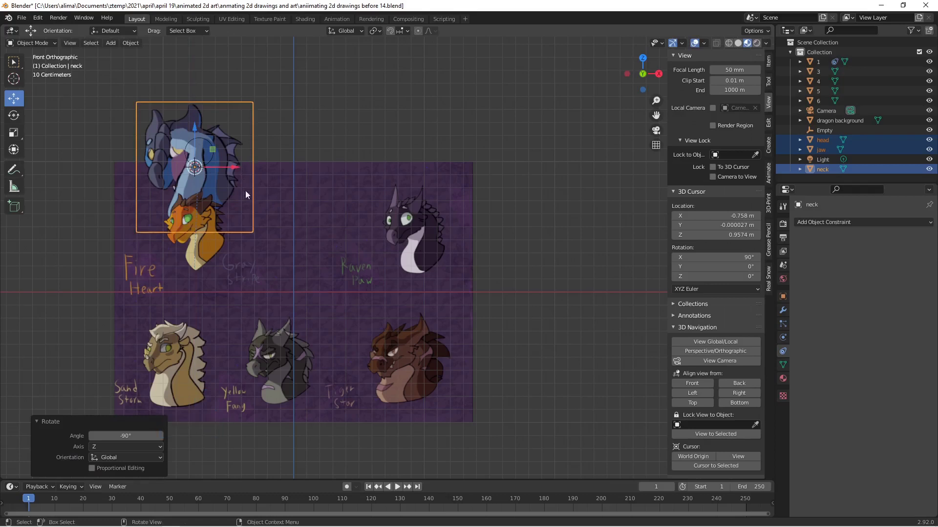
# Scale down the three blue dragon planes and place them between the orange and black dragons in the upper row.
pyautogui.press('s')
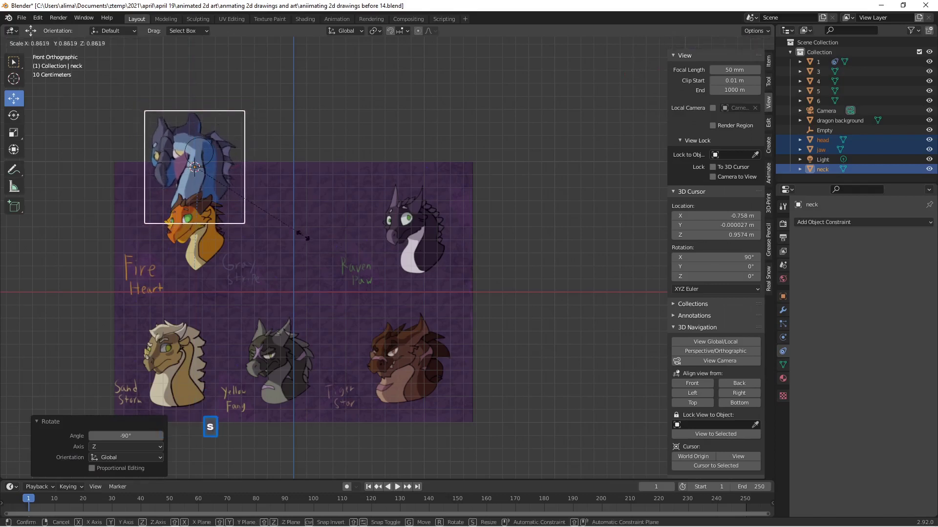
pyautogui.click(286, 226)
pyautogui.moveTo(236, 169); pyautogui.dragTo(329, 180)
pyautogui.moveTo(288, 127); pyautogui.dragTo(291, 192)
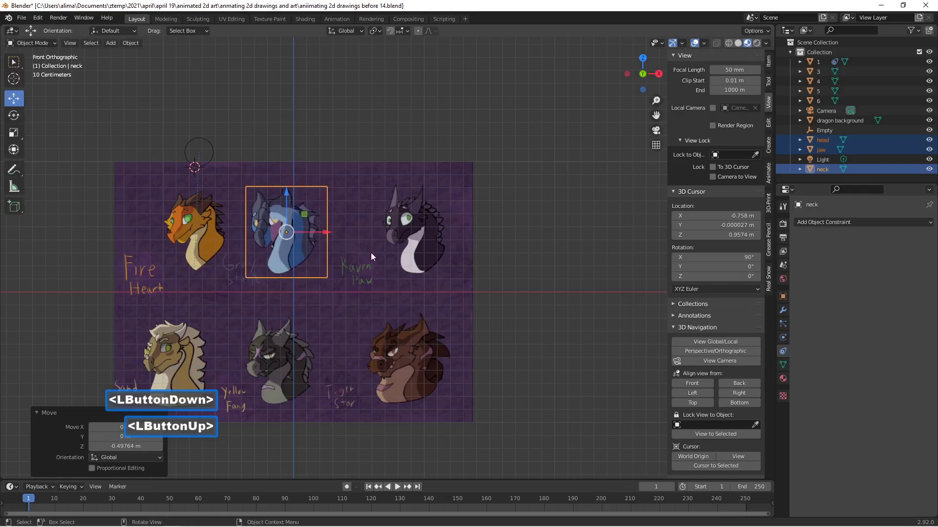
pyautogui.press('s')
pyautogui.click(360, 250)
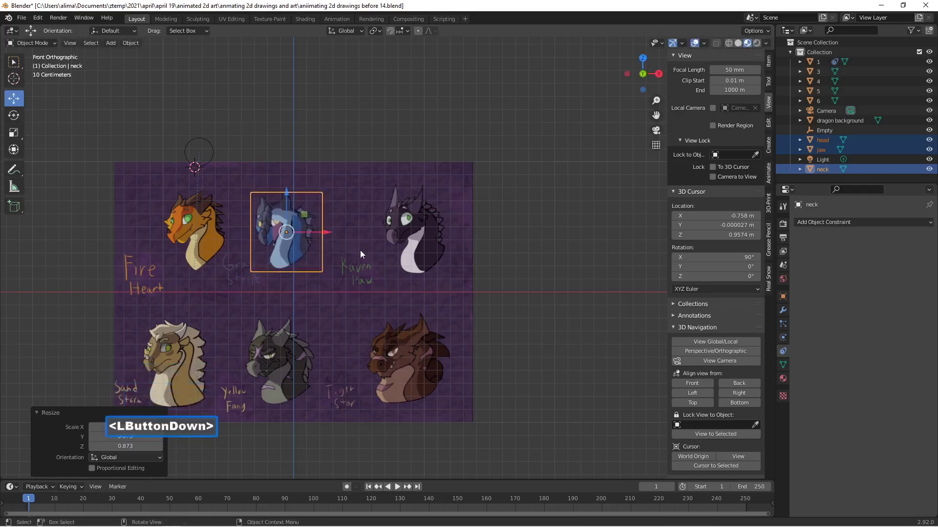
pyautogui.moveTo(320, 234); pyautogui.dragTo(331, 235)
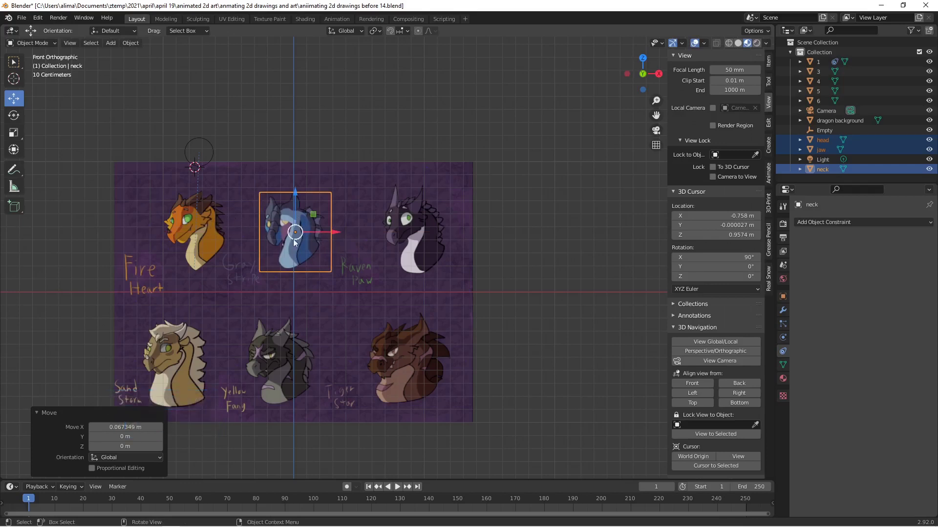
# Move the blue dragon planes about -0.475 m along Y, in front of the background, and save a new numbered version of the file.
pyautogui.moveTo(426, 247); pyautogui.dragTo(328, 254, button='middle')
pyautogui.moveTo(365, 243); pyautogui.dragTo(313, 234)
pyautogui.moveTo(313, 234); pyautogui.dragTo(378, 234, button='middle')
pyautogui.scroll(4, 345, 259)
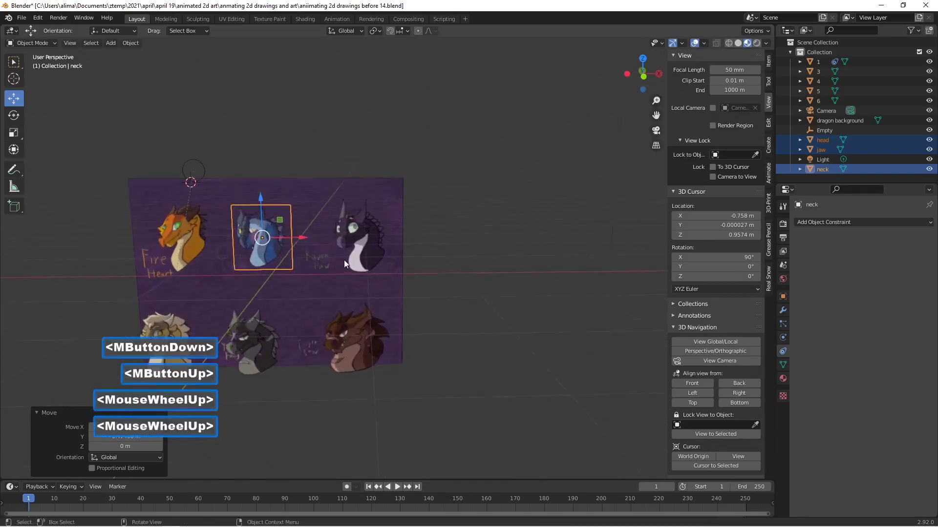
pyautogui.keyDown('shift'); pyautogui.moveTo(421, 302); pyautogui.dragTo(478, 299, button='middle'); pyautogui.keyUp('shift')
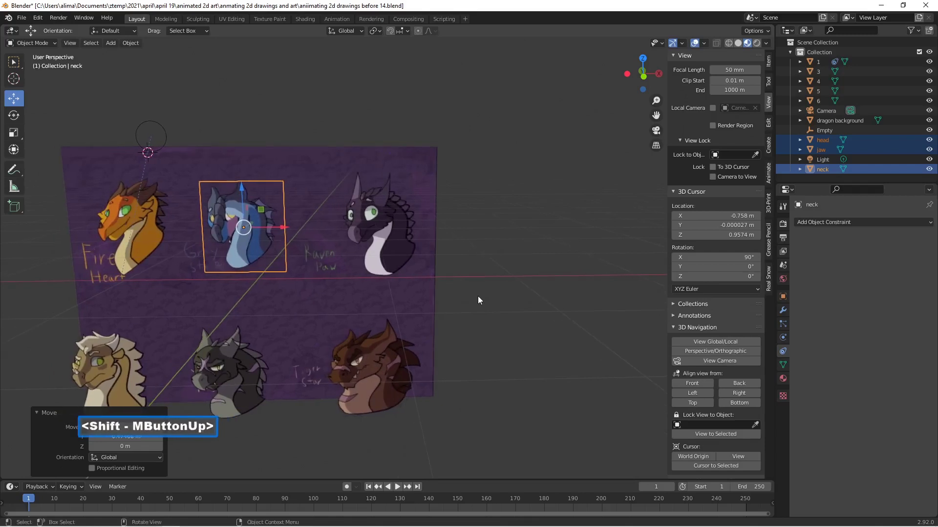
pyautogui.hotkey('ctrl', 'alt', 's')
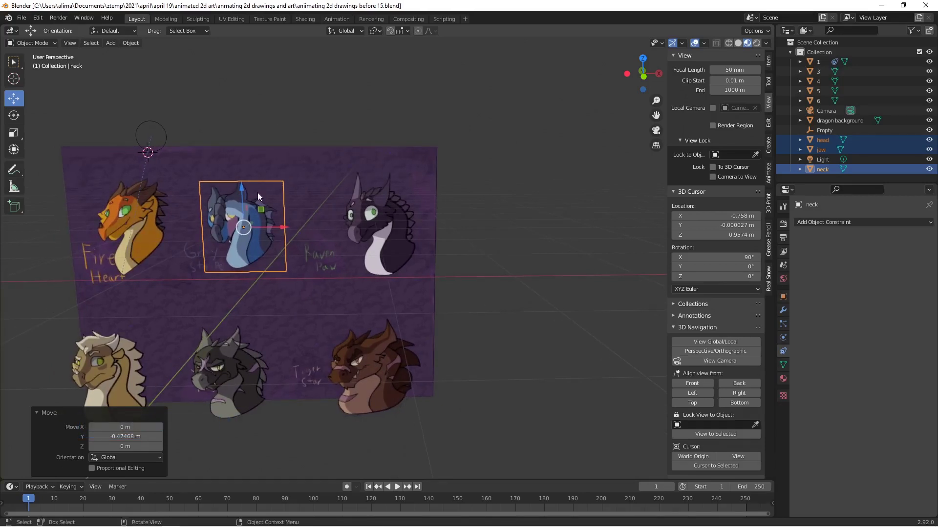
# Move only the blue dragon's head plane slightly forward along Y so it sits in front of the neck.
pyautogui.moveTo(302, 193); pyautogui.dragTo(239, 209, button='middle')
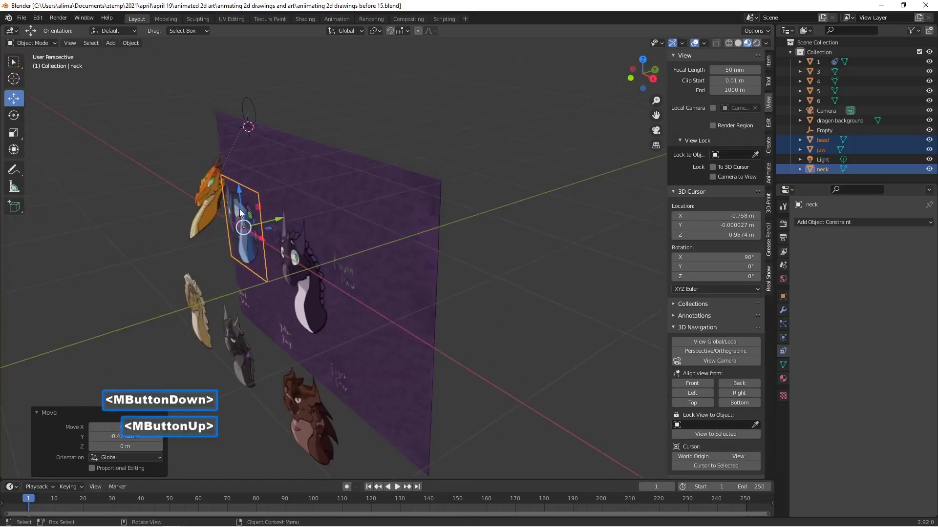
pyautogui.click(827, 139)
pyautogui.moveTo(277, 183)
pyautogui.mouseDown(button='middle')
pyautogui.moveTo(280, 196)
pyautogui.moveTo(260, 193)
pyautogui.moveTo(263, 183)
pyautogui.mouseUp(button='middle')
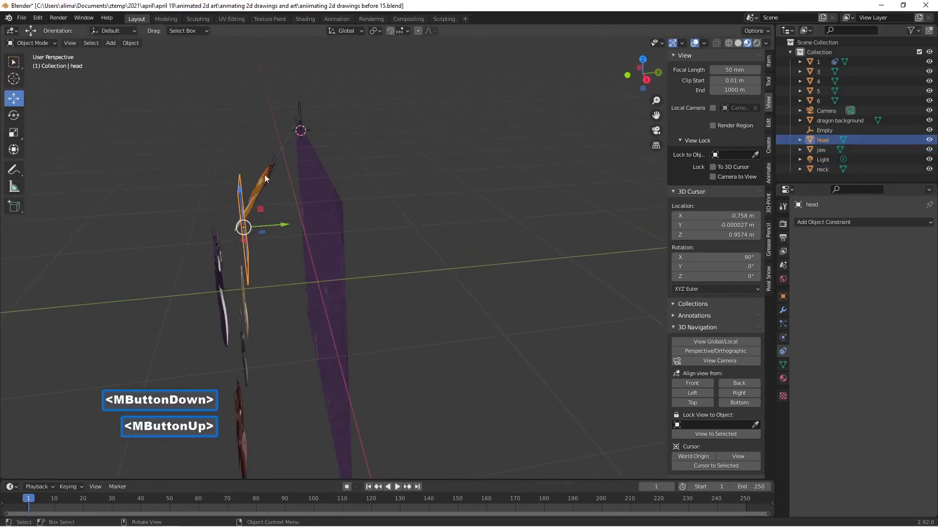
pyautogui.moveTo(282, 228)
pyautogui.mouseDown(button='middle')
pyautogui.moveTo(241, 211)
pyautogui.moveTo(285, 213)
pyautogui.moveTo(268, 215)
pyautogui.mouseUp(button='middle')
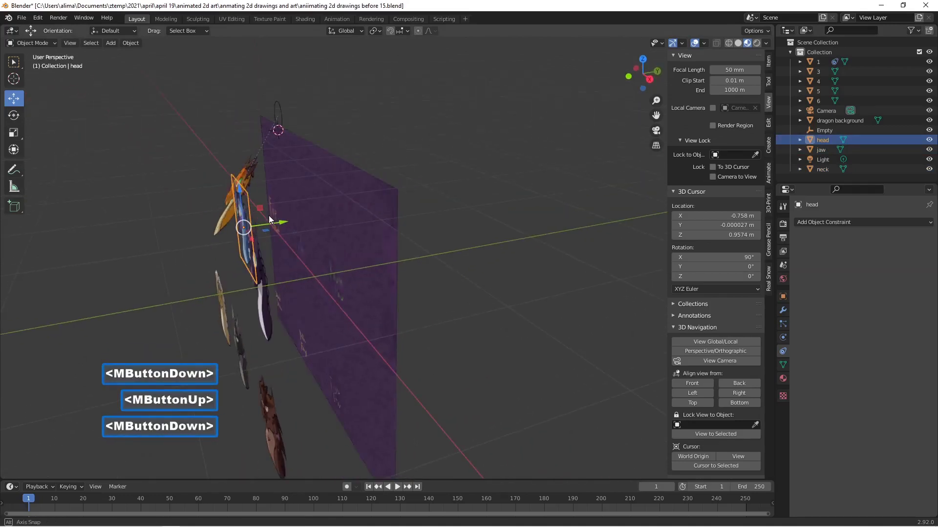
pyautogui.click(284, 222)
pyautogui.moveTo(277, 228); pyautogui.dragTo(324, 197, button='middle')
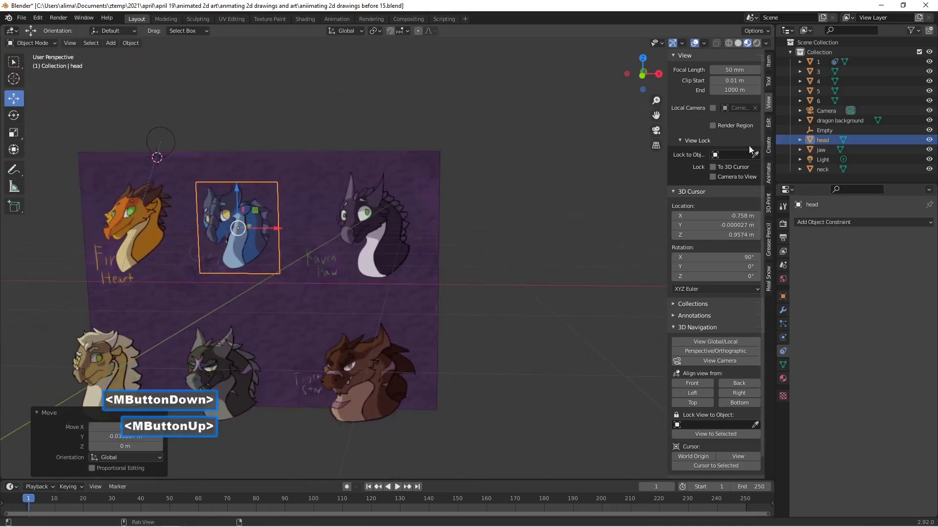
# Move the jaw plane about -0.017 m along Y, in front of the neck plane.
pyautogui.click(821, 150)
pyautogui.moveTo(432, 172); pyautogui.dragTo(372, 179, button='middle')
pyautogui.moveTo(279, 225); pyautogui.dragTo(267, 224)
pyautogui.moveTo(267, 224)
pyautogui.mouseDown(button='middle')
pyautogui.moveTo(242, 219)
pyautogui.moveTo(250, 218)
pyautogui.mouseUp(button='middle')
# Move the head plane further forward along Y to separate it from the jaw plane.
pyautogui.click(829, 141)
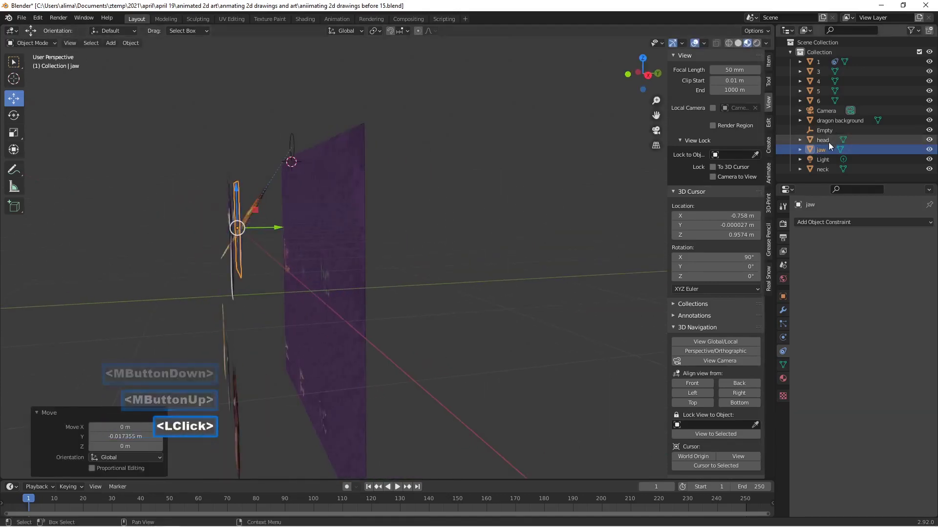
pyautogui.moveTo(279, 229); pyautogui.dragTo(234, 209)
pyautogui.moveTo(234, 209); pyautogui.dragTo(336, 201, button='middle')
pyautogui.moveTo(300, 209); pyautogui.dragTo(409, 233, button='middle')
# Nudge the jaw plane a little further forward along Y, keeping it between the head and neck.
pyautogui.click(820, 152)
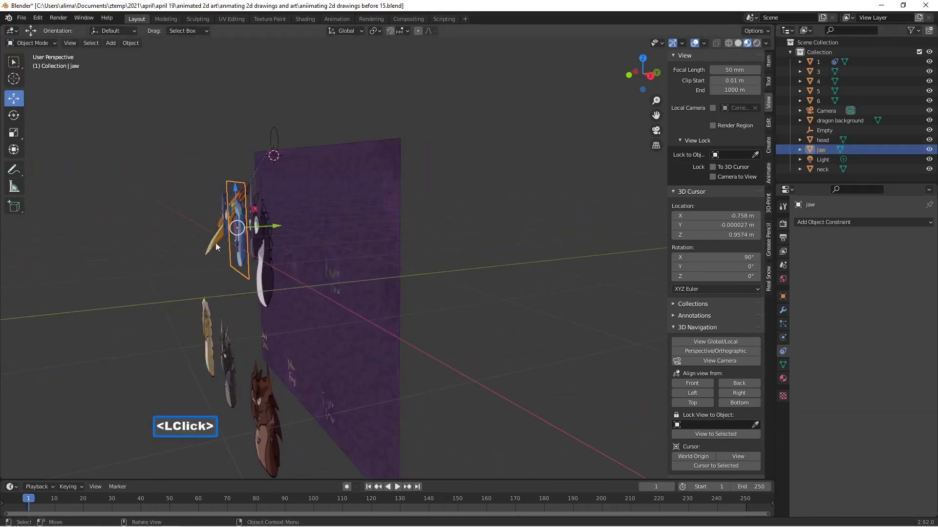
pyautogui.moveTo(276, 226); pyautogui.dragTo(214, 221)
pyautogui.moveTo(214, 220); pyautogui.dragTo(230, 180, button='middle')
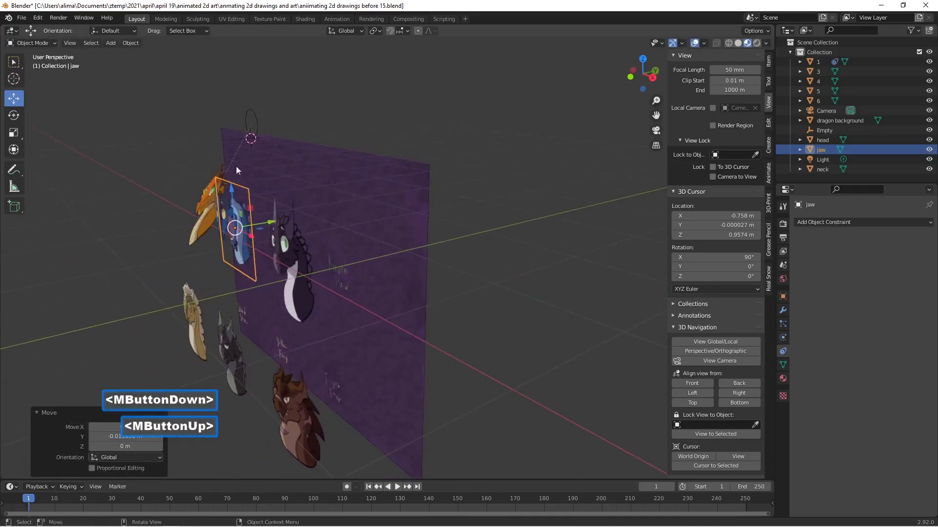
# Move the circle empty forward along Y, ending with a move of about -0.153 m, to straighten the tilted orange dragon plane.
pyautogui.click(254, 123)
pyautogui.moveTo(252, 122)
pyautogui.mouseDown()
pyautogui.moveTo(262, 126)
pyautogui.moveTo(240, 131)
pyautogui.mouseUp()
pyautogui.moveTo(263, 169); pyautogui.dragTo(236, 143, button='middle')
pyautogui.click(246, 128)
pyautogui.moveTo(247, 128); pyautogui.dragTo(225, 128)
pyautogui.moveTo(118, 165); pyautogui.dragTo(221, 155, button='middle')
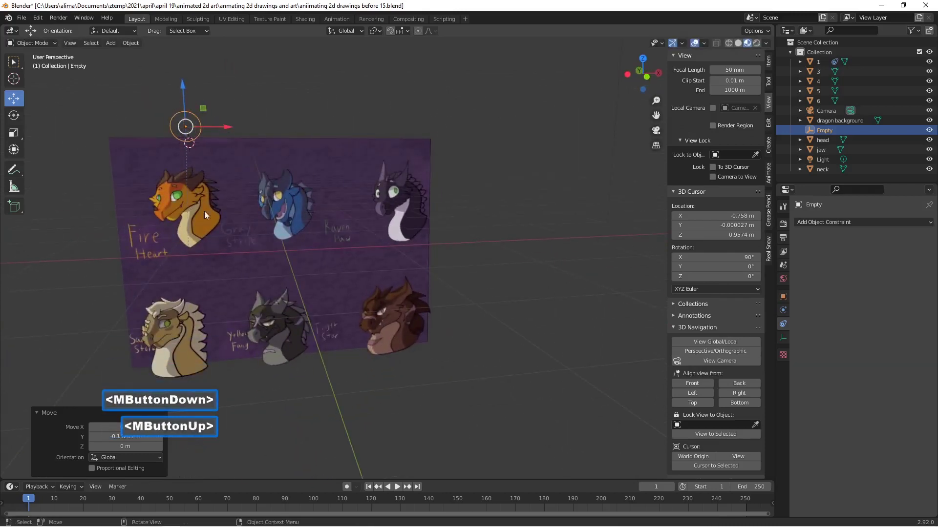
# In front view, move the circle empty and the orange dragon plane together slightly along negative X, then deselect everything.
pyautogui.scroll(-1, 235, 233)
pyautogui.moveTo(272, 259); pyautogui.dragTo(268, 257, button='middle')
pyautogui.click(692, 384)
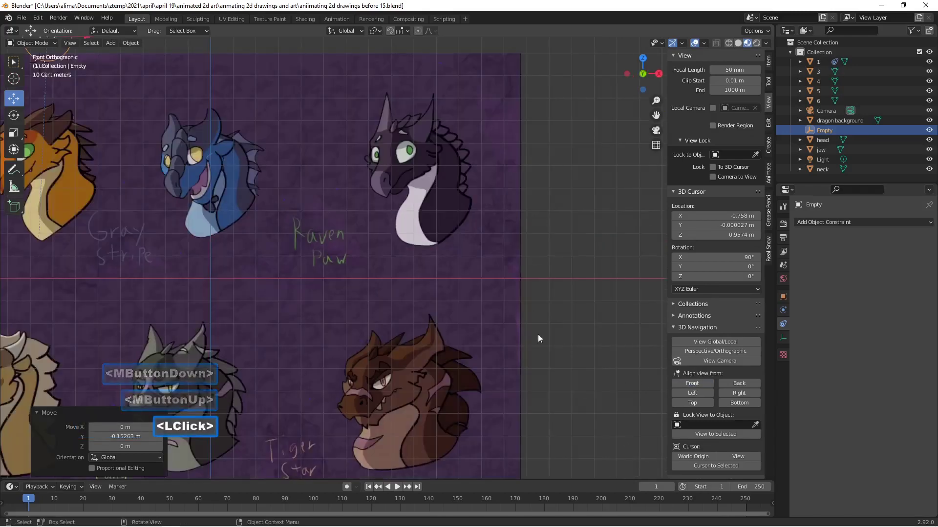
pyautogui.scroll(-3, 461, 300)
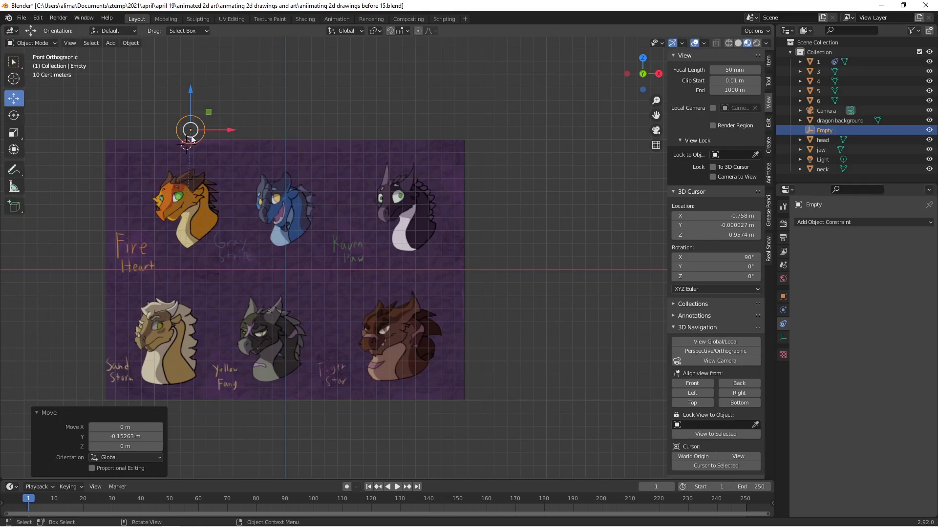
pyautogui.keyDown('shift'); pyautogui.click(205, 219); pyautogui.keyUp('shift')
pyautogui.moveTo(228, 188); pyautogui.dragTo(211, 188)
pyautogui.click(501, 263)
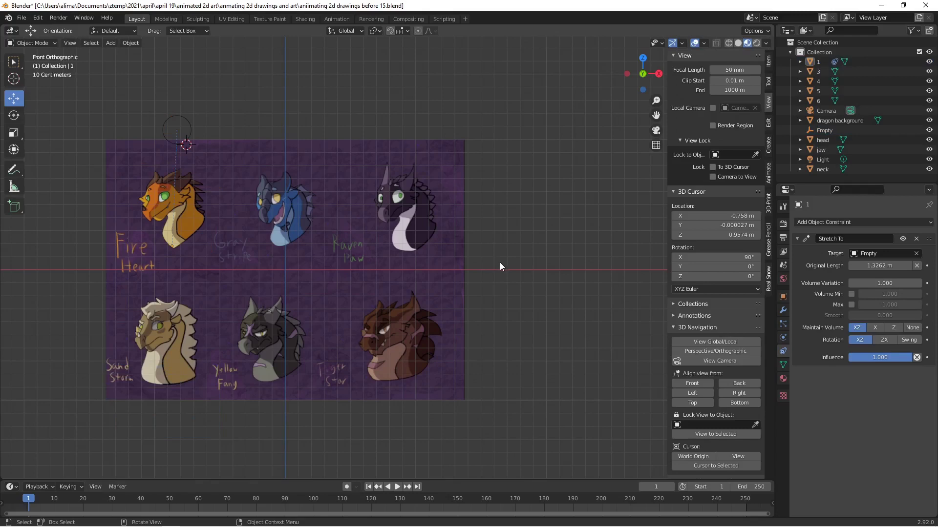
# Hide the head and jaw planes of the blue dragon so that only its neck plane stays in view.
pyautogui.press('Pause')
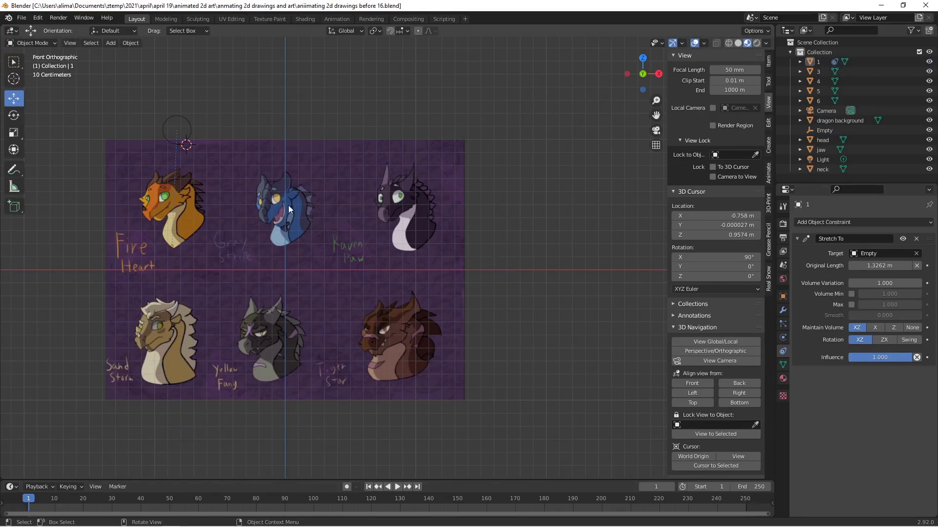
pyautogui.scroll(5, 288, 205)
pyautogui.keyDown('shift'); pyautogui.moveTo(274, 189); pyautogui.dragTo(478, 296, button='middle'); pyautogui.keyUp('shift')
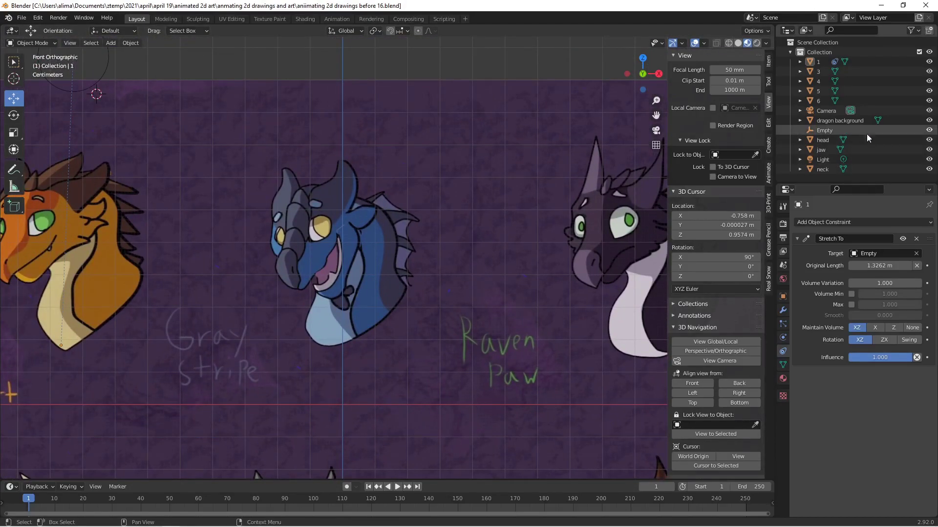
pyautogui.click(929, 140)
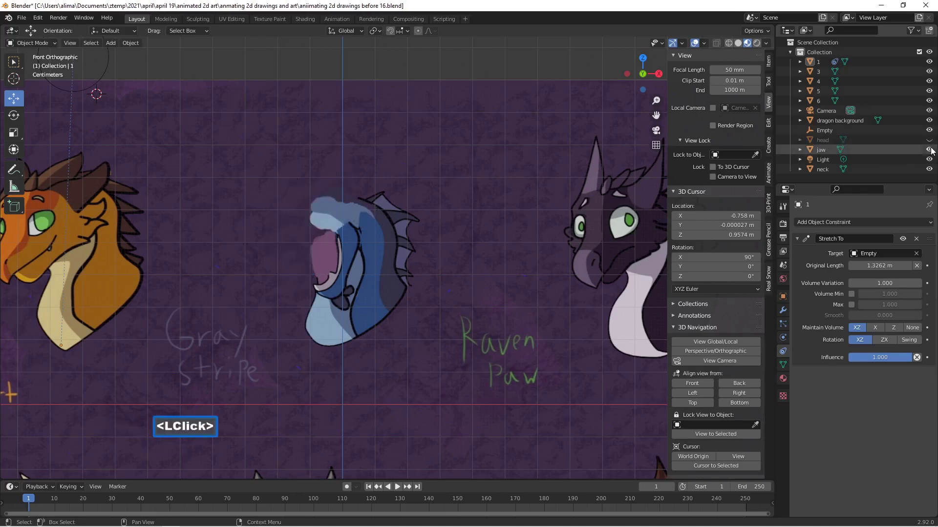
pyautogui.click(929, 150)
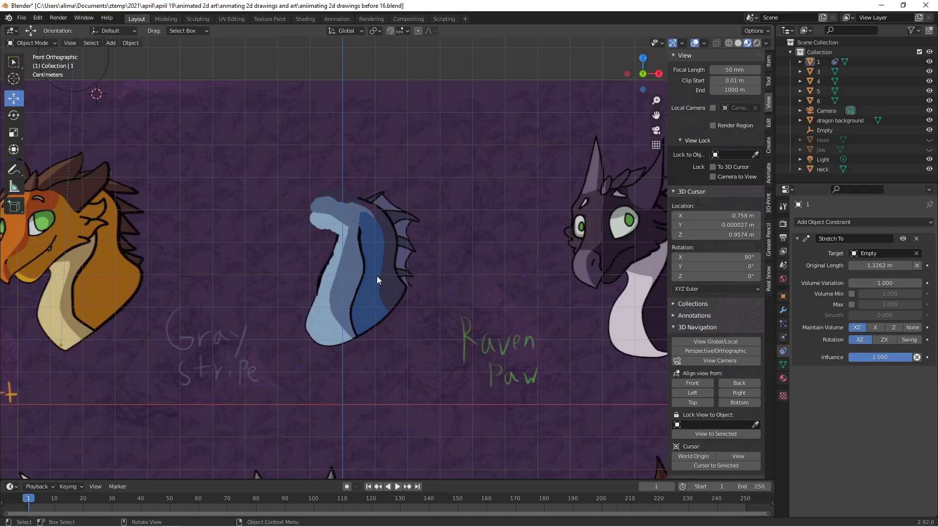
# Place the 3D cursor at the base of the blue dragon's neck and add a single-bone armature there.
pyautogui.keyDown('shift'); pyautogui.rightClick(347, 317); pyautogui.keyUp('shift')
pyautogui.hotkey('shift', 'a')
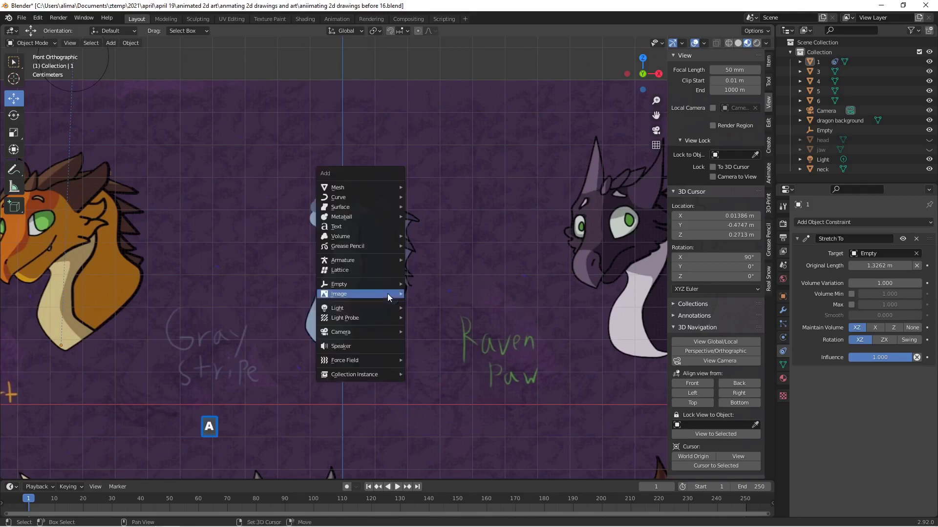
pyautogui.moveTo(388, 294)
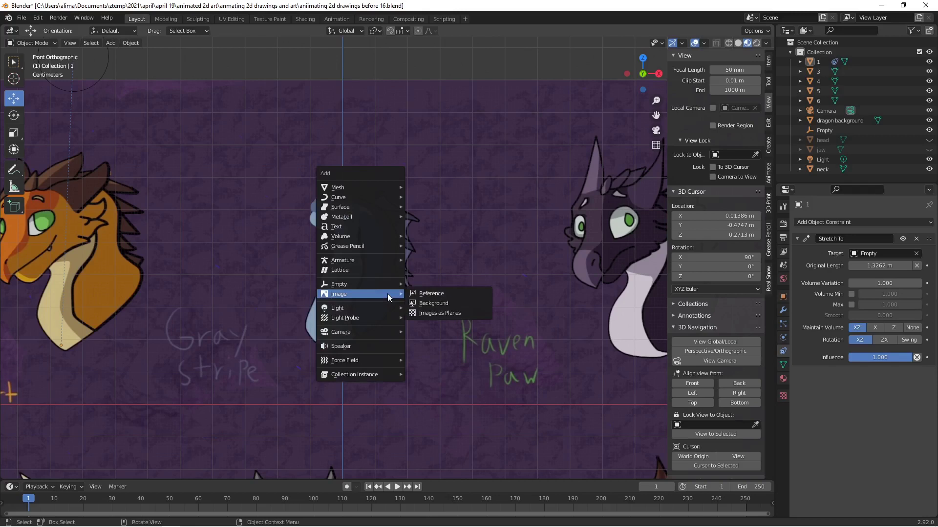
pyautogui.moveTo(380, 255)
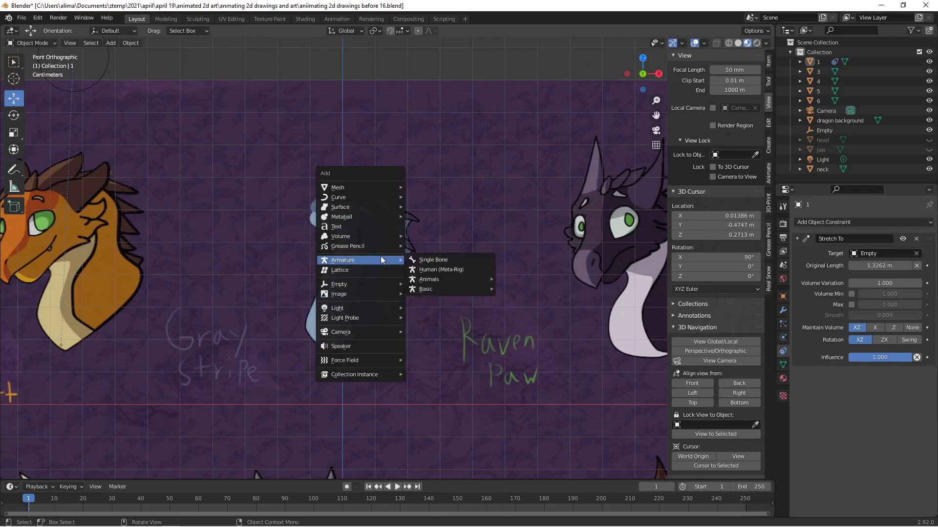
pyautogui.click(459, 260)
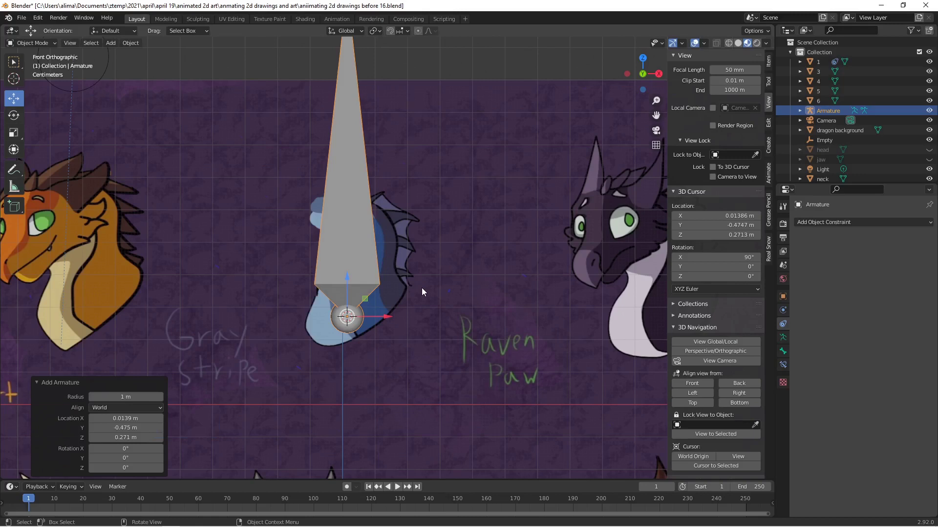
pyautogui.press('Pause')
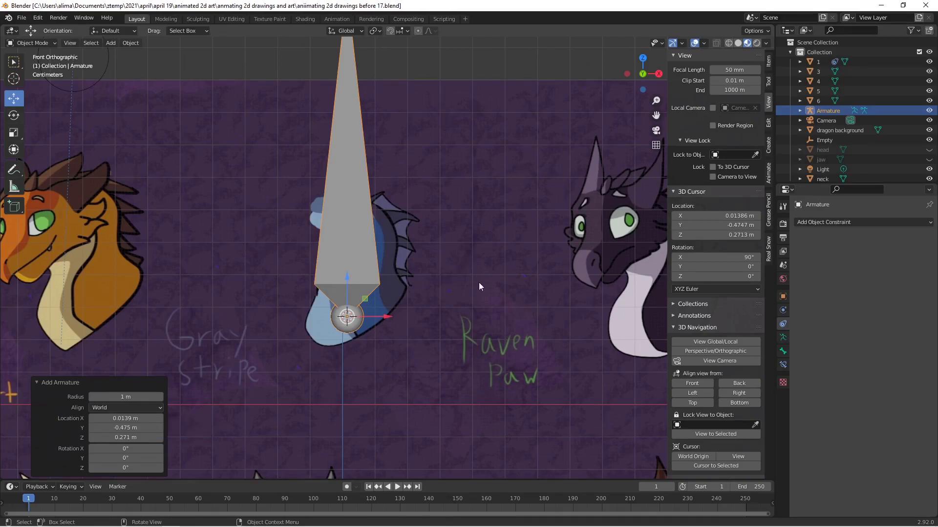
# Scale the armature down to roughly the neck's height and move it down along Z and along negative X over the neck's base.
pyautogui.press('s')
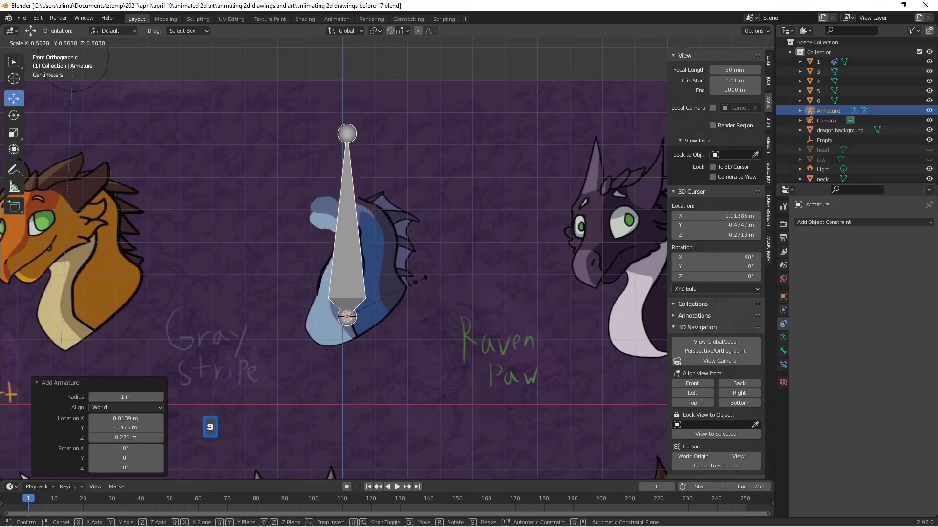
pyautogui.click(384, 256)
pyautogui.moveTo(350, 276); pyautogui.dragTo(349, 298)
pyautogui.moveTo(380, 329); pyautogui.dragTo(359, 331)
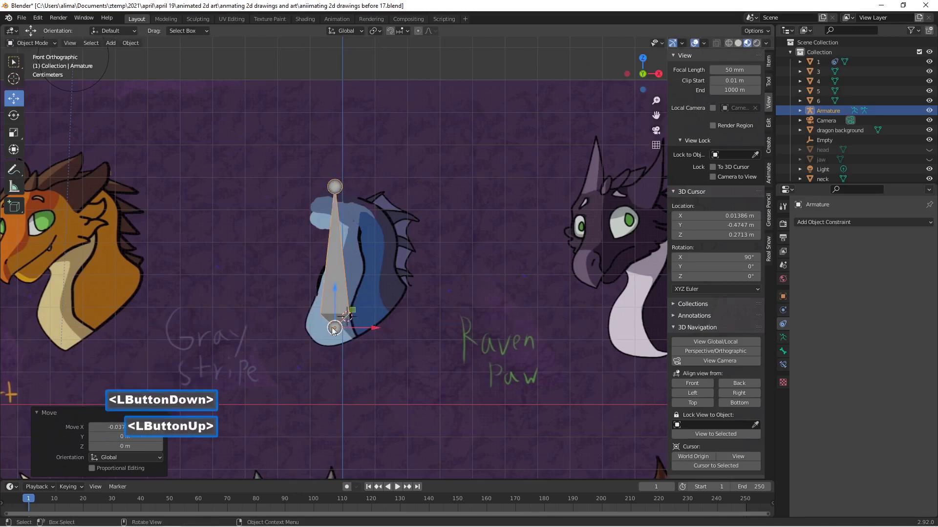
pyautogui.moveTo(335, 288); pyautogui.dragTo(334, 294)
pyautogui.moveTo(374, 333); pyautogui.dragTo(370, 335)
pyautogui.moveTo(327, 292); pyautogui.dragTo(327, 299)
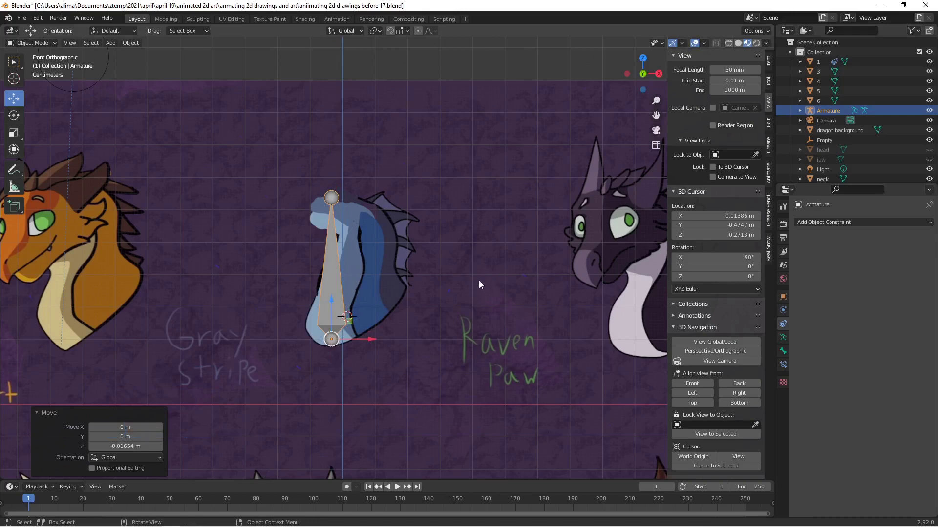
# Scale the armature down by 0.915 and again by 0.935, and shift it slightly along positive X.
pyautogui.press('s')
pyautogui.click(434, 275)
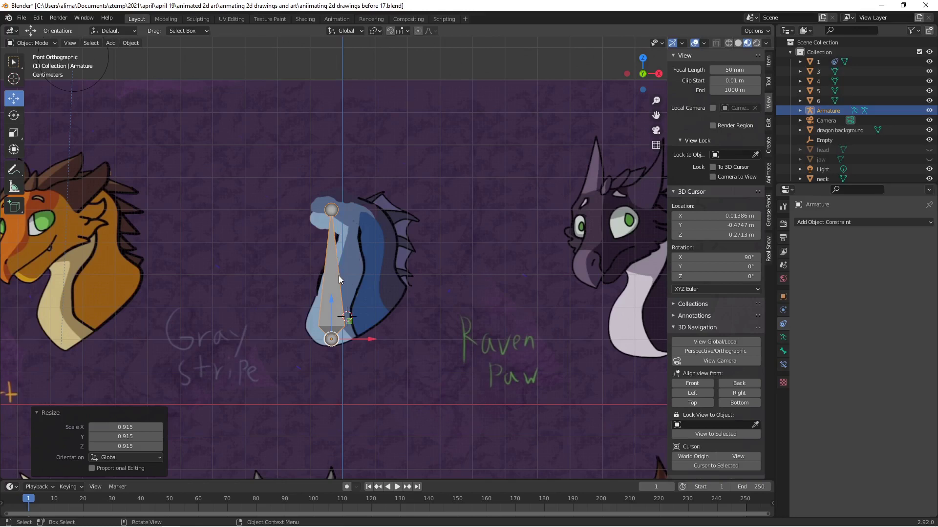
pyautogui.press('s')
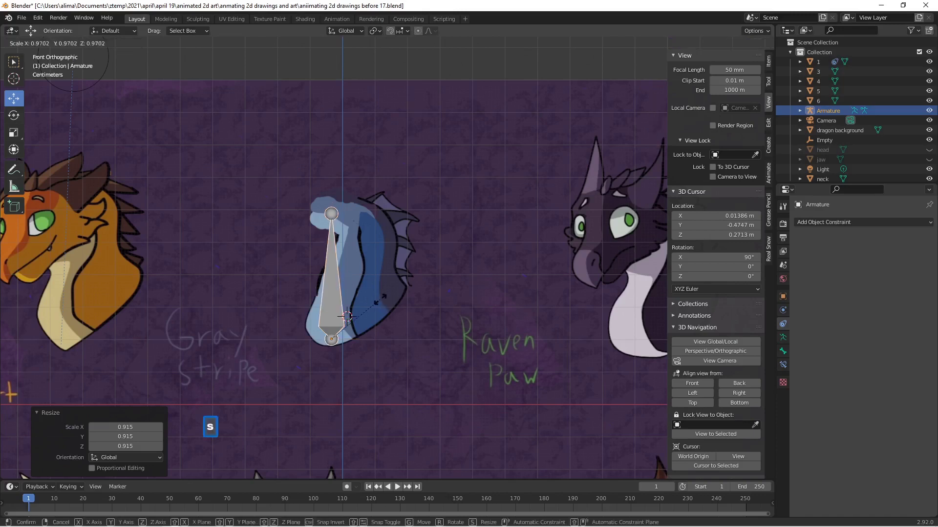
pyautogui.click(377, 300)
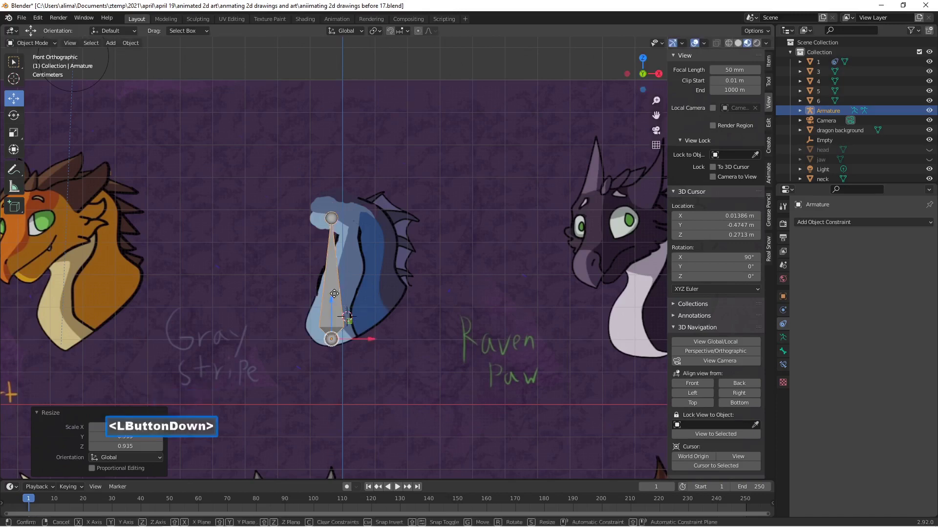
pyautogui.moveTo(334, 295); pyautogui.dragTo(334, 293)
pyautogui.moveTo(371, 335); pyautogui.dragTo(383, 337)
# Fit the armature inside the neck by shrinking it, moving it about 0.024 m up and 0.0135 m along X, and enlarging it by 1.099.
pyautogui.press('s')
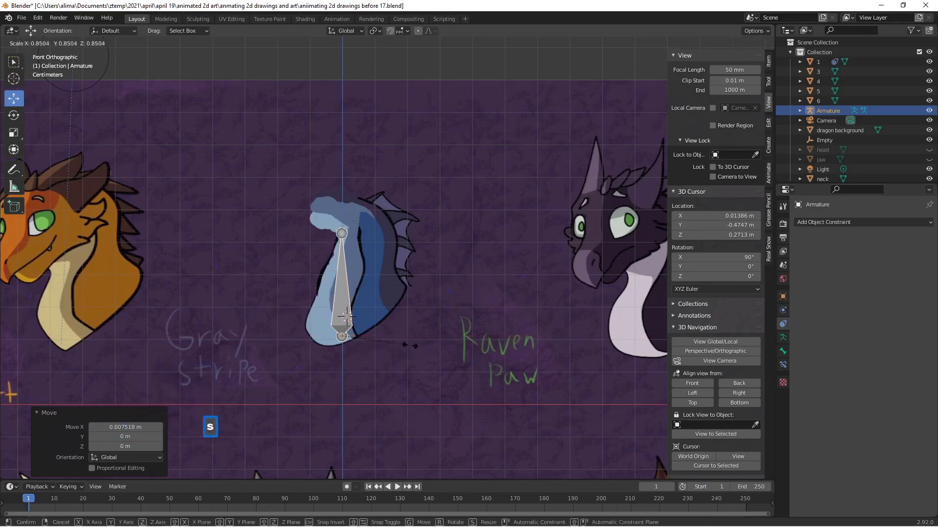
pyautogui.click(347, 316)
pyautogui.moveTo(343, 306); pyautogui.dragTo(343, 298)
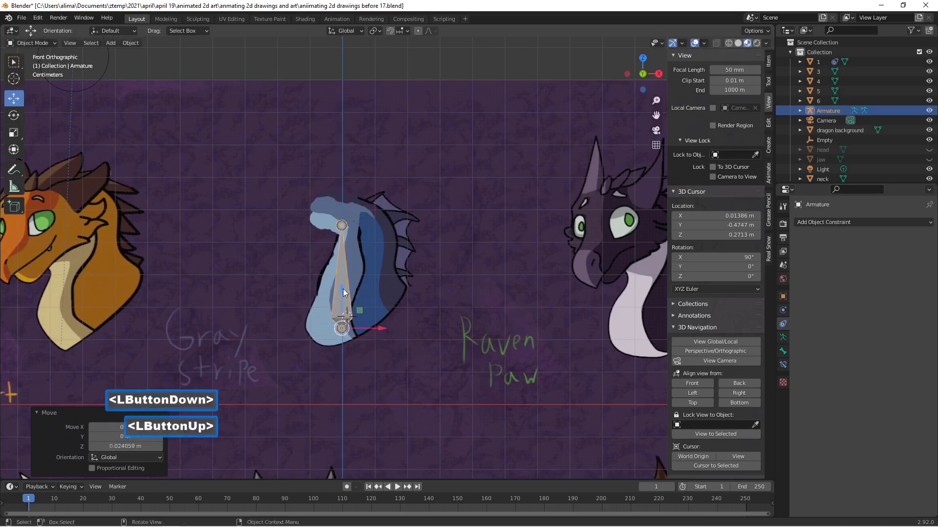
pyautogui.moveTo(378, 332); pyautogui.dragTo(383, 328)
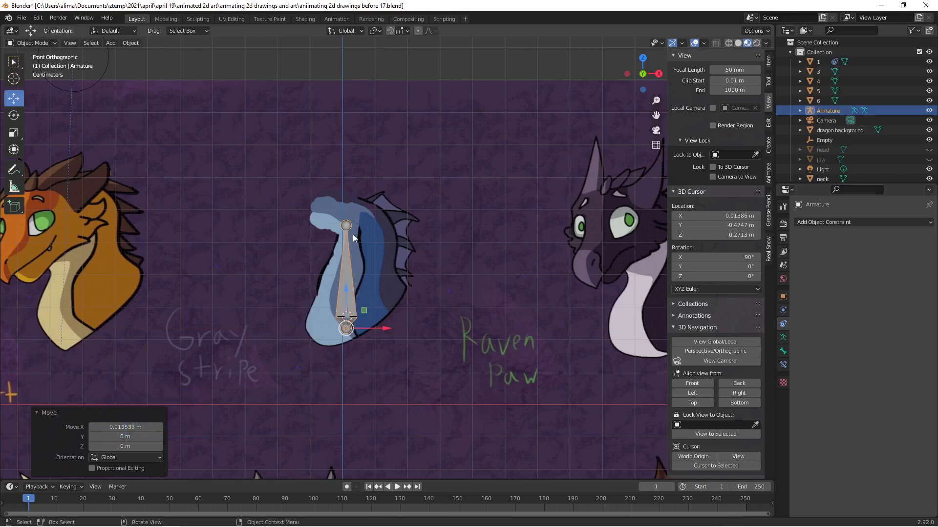
pyautogui.press('s')
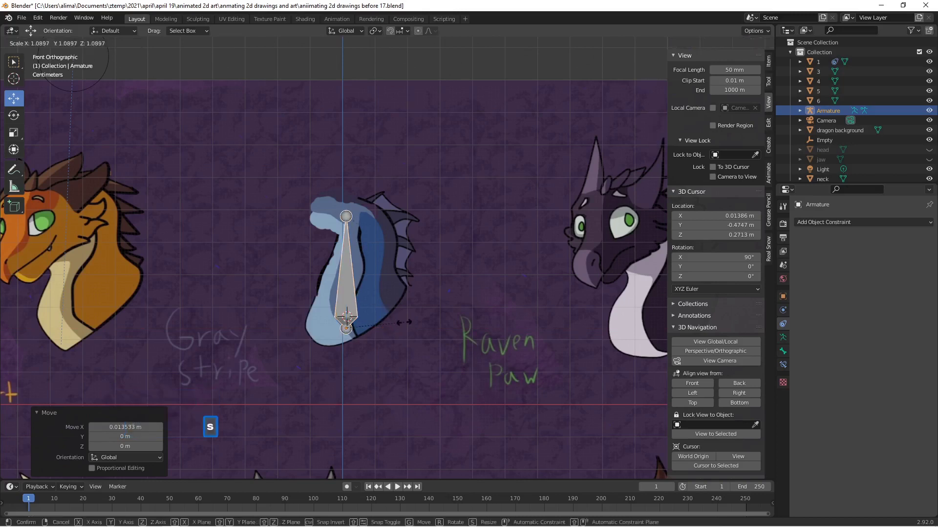
pyautogui.click(405, 322)
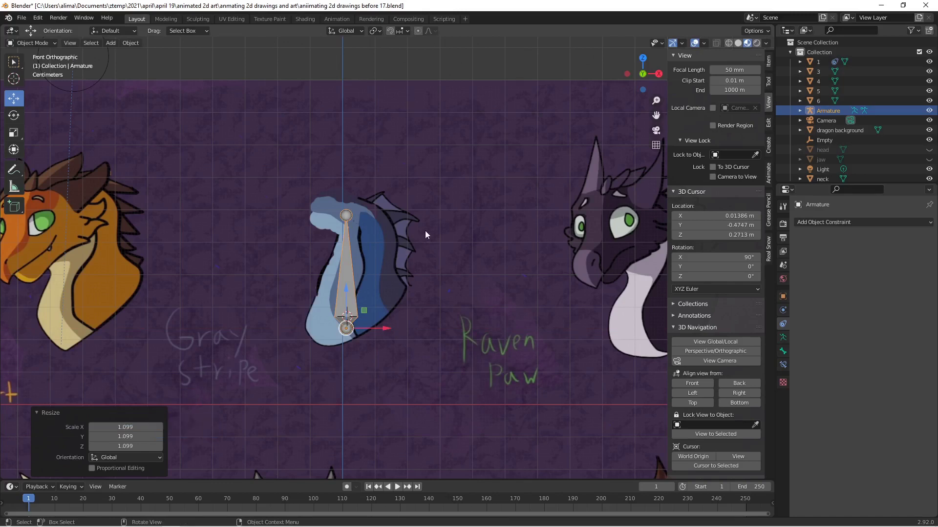
pyautogui.press('Pause')
# Enter Edit Mode on the armature and subdivide the neck bone into three bones.
pyautogui.click(53, 42)
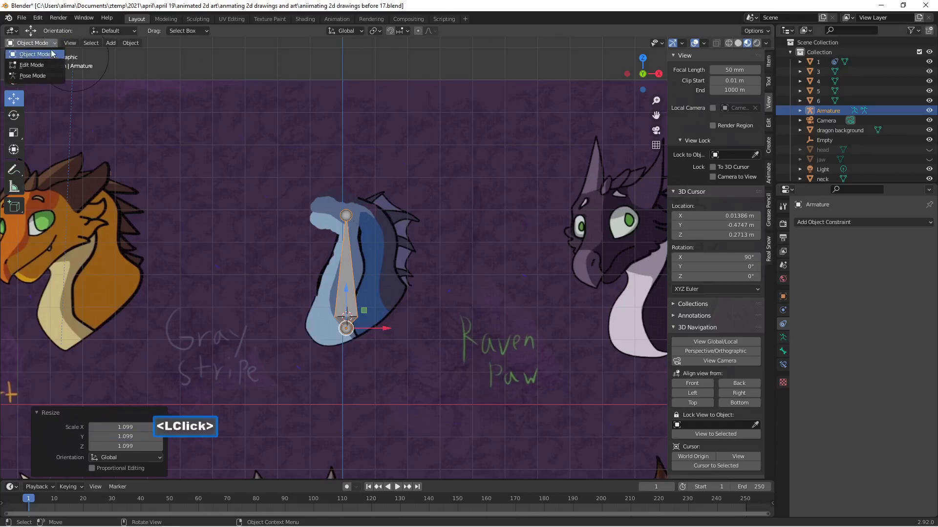
pyautogui.click(51, 62)
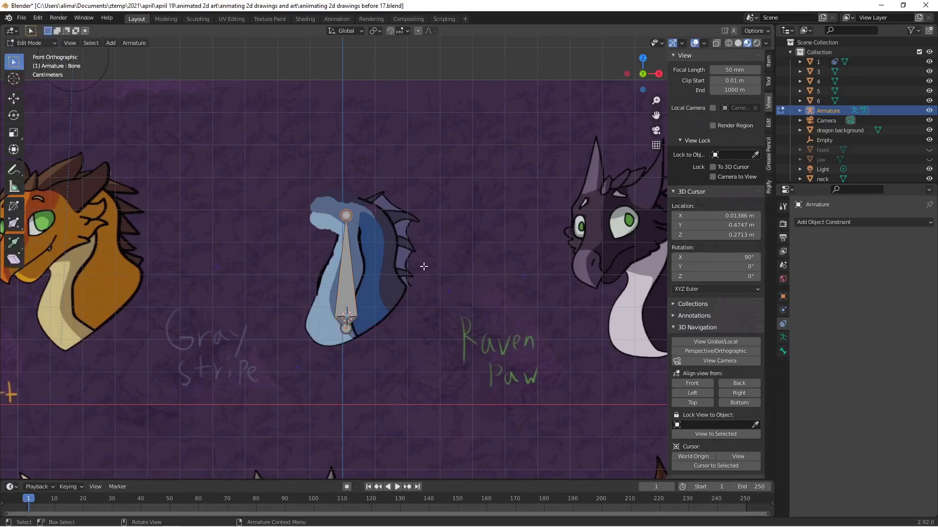
pyautogui.press('Pause')
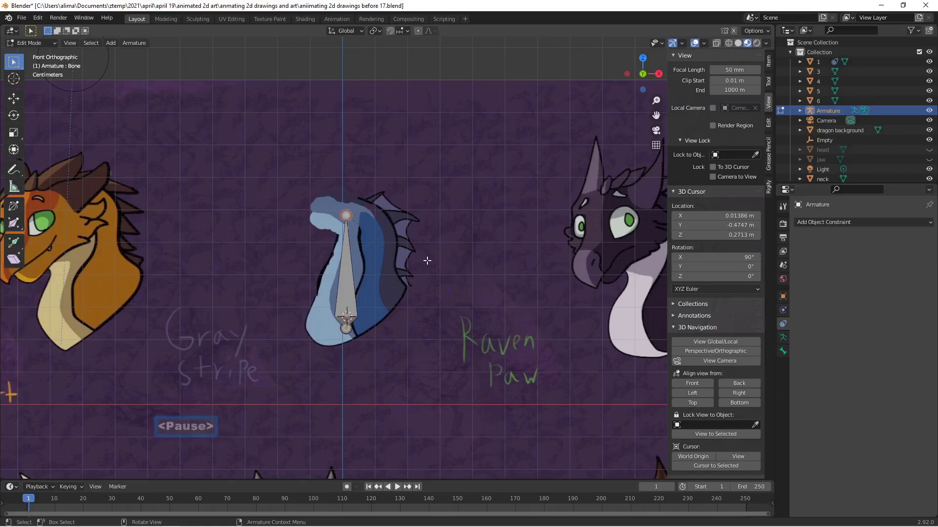
pyautogui.click(348, 286)
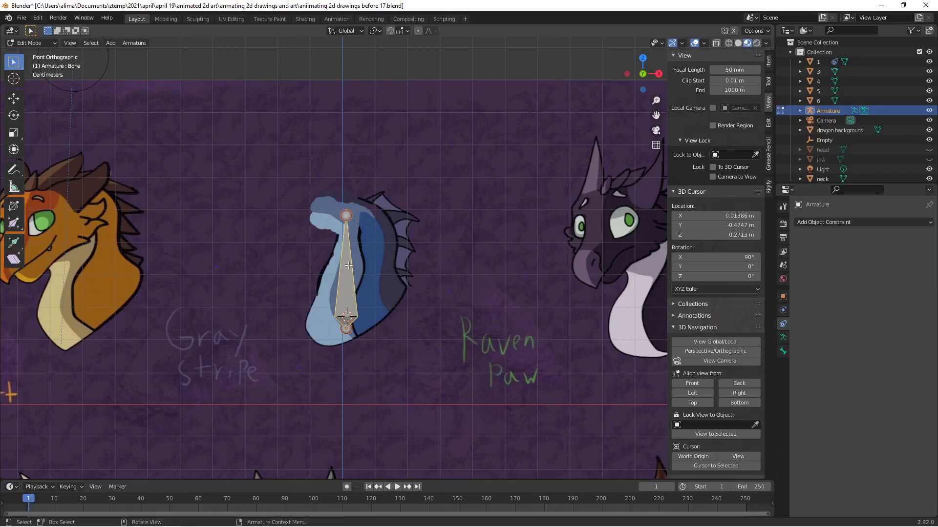
pyautogui.rightClick(348, 286)
pyautogui.click(347, 286)
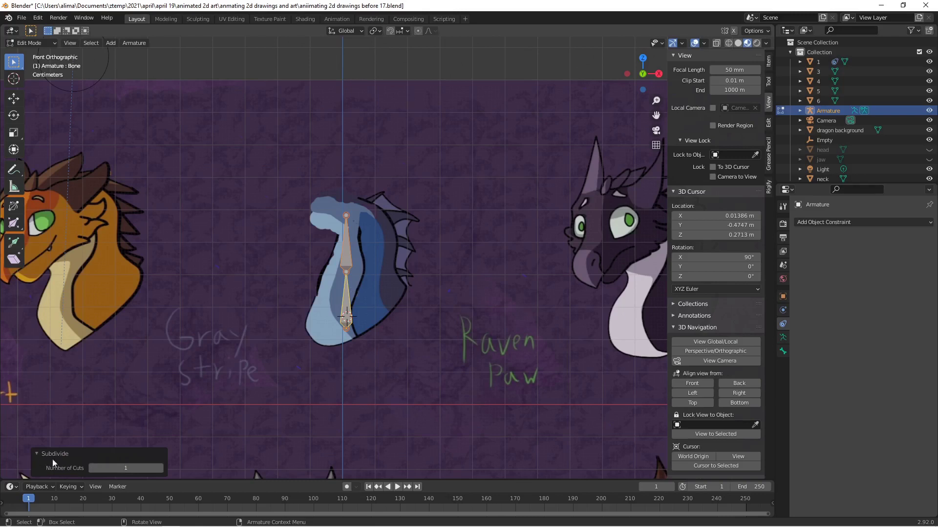
pyautogui.click(160, 468)
# Move the upper bone joint up and the lower joint about 0.078 m down along Z to lengthen the middle bone, then deselect all.
pyautogui.click(347, 253)
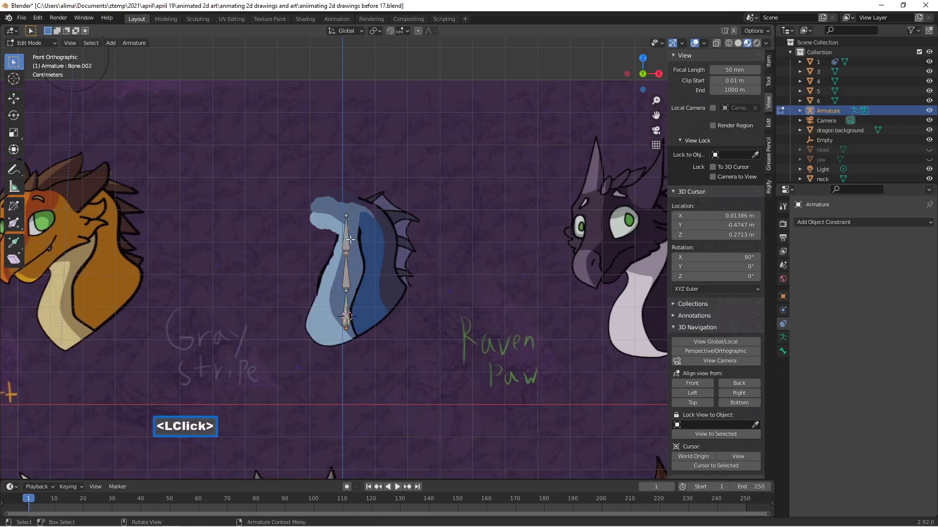
pyautogui.click(14, 98)
pyautogui.moveTo(347, 215); pyautogui.dragTo(346, 198)
pyautogui.click(345, 290)
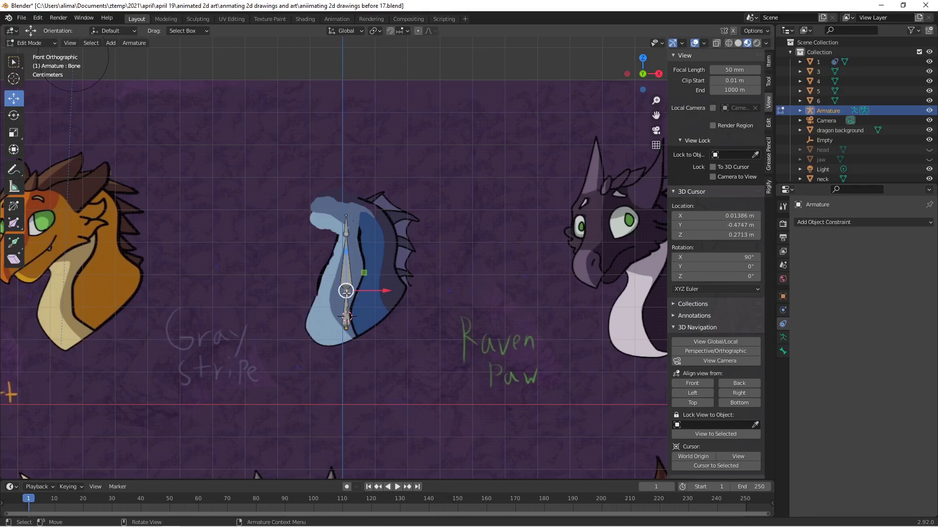
pyautogui.moveTo(345, 246); pyautogui.dragTo(347, 275)
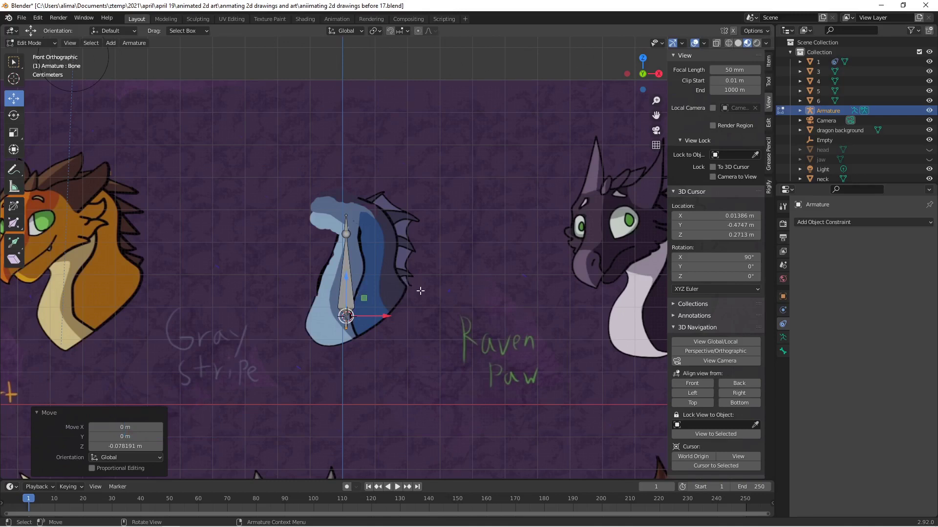
pyautogui.press('Pause')
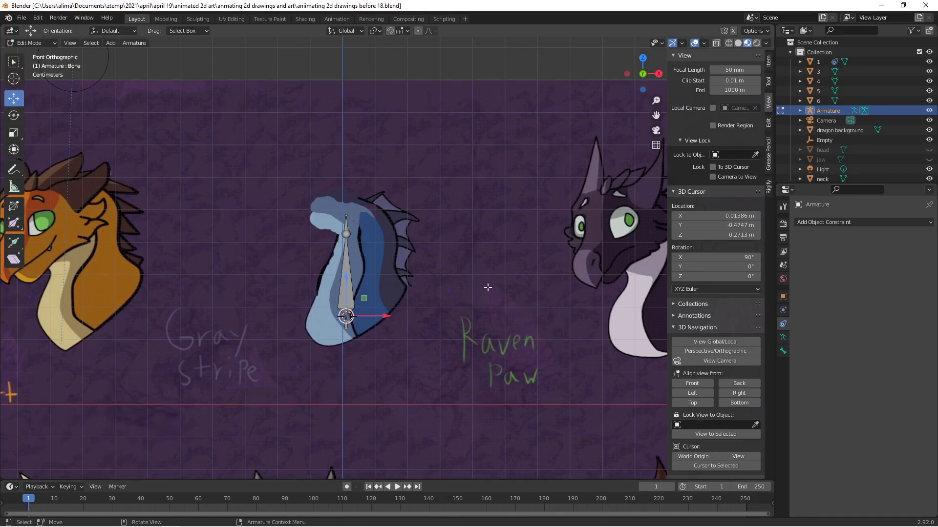
pyautogui.hotkey('alt', 'a')
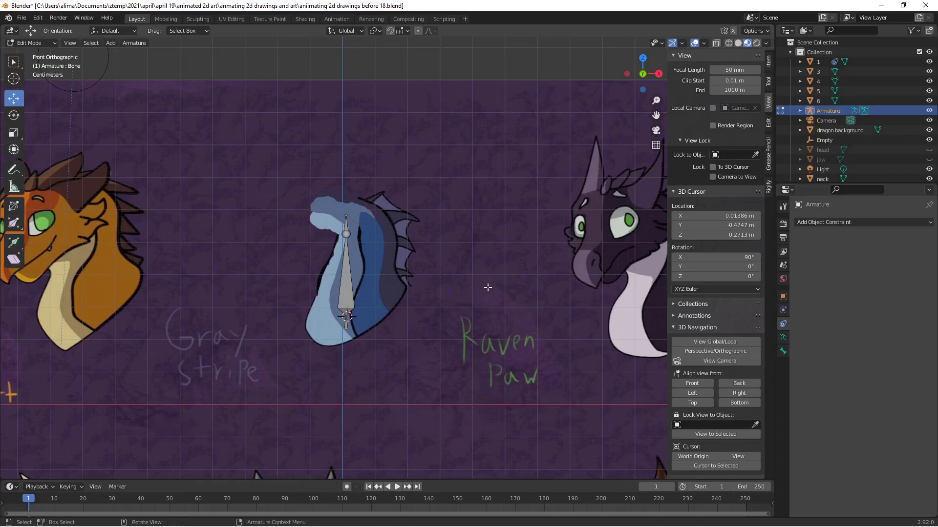
# Set the armature's viewport display type to B-Bone.
pyautogui.click(783, 338)
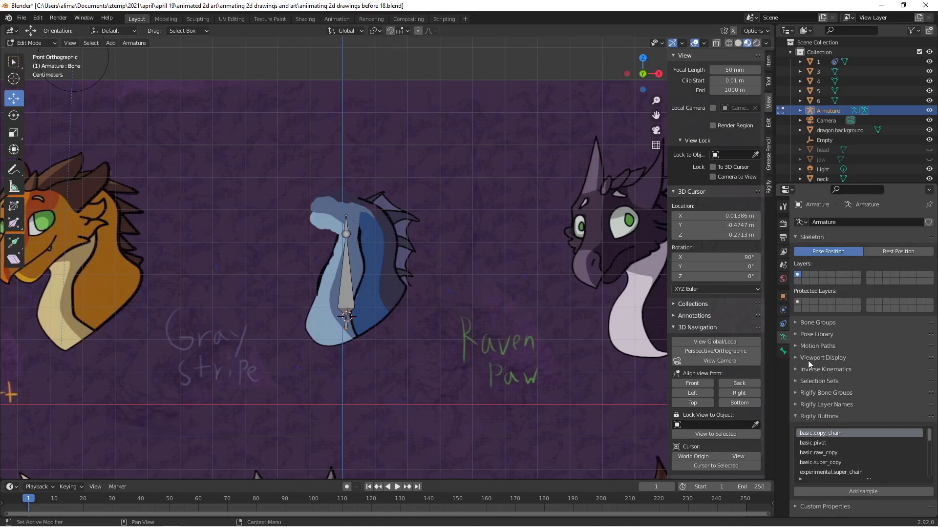
pyautogui.click(797, 358)
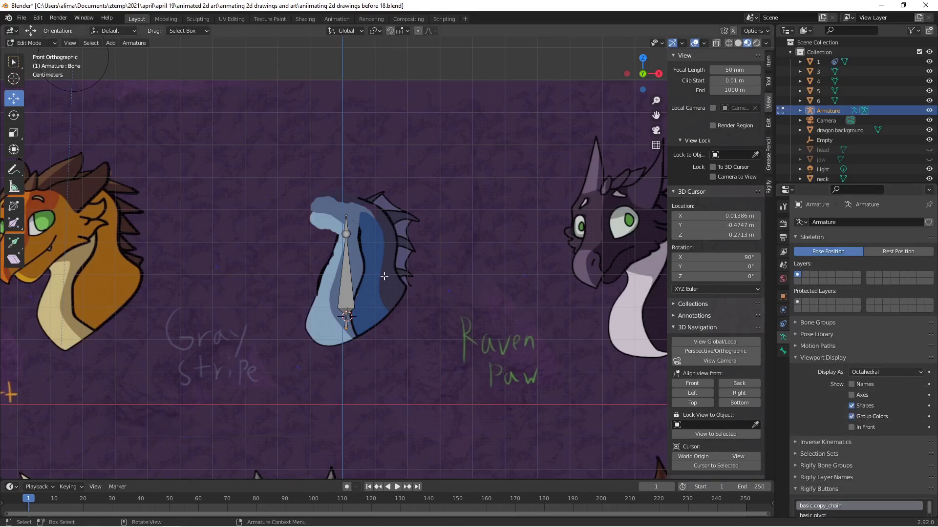
pyautogui.click(921, 375)
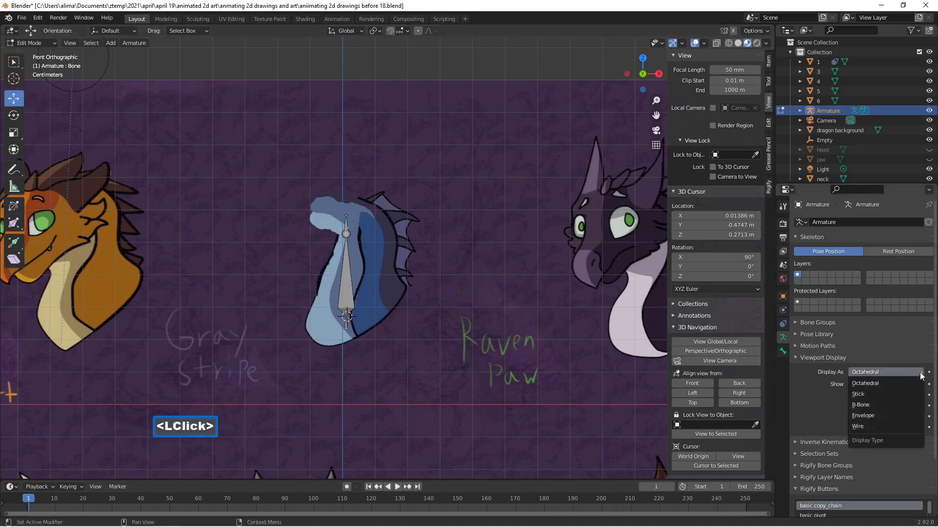
pyautogui.click(891, 404)
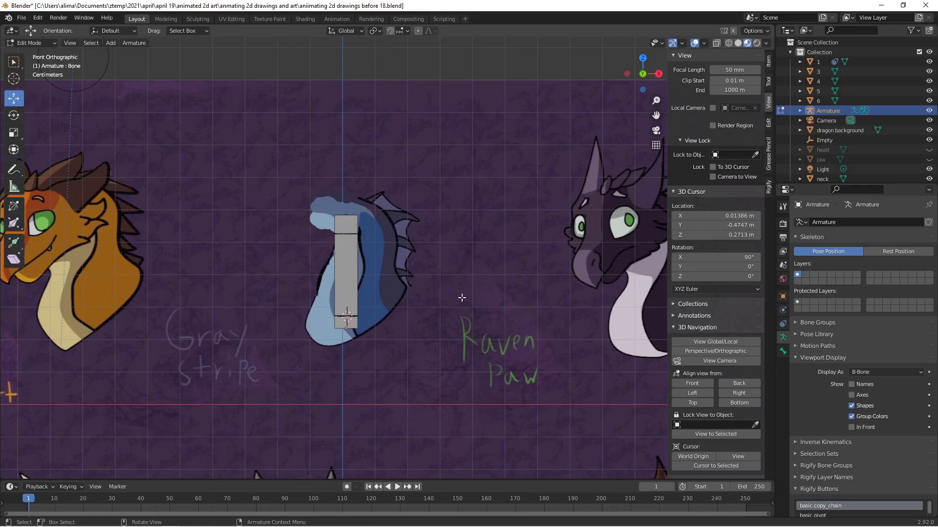
pyautogui.press('ctrl')
pyautogui.hotkey('ctrl', 'alt')
pyautogui.hotkey('ctrl', 'alt', 'a')
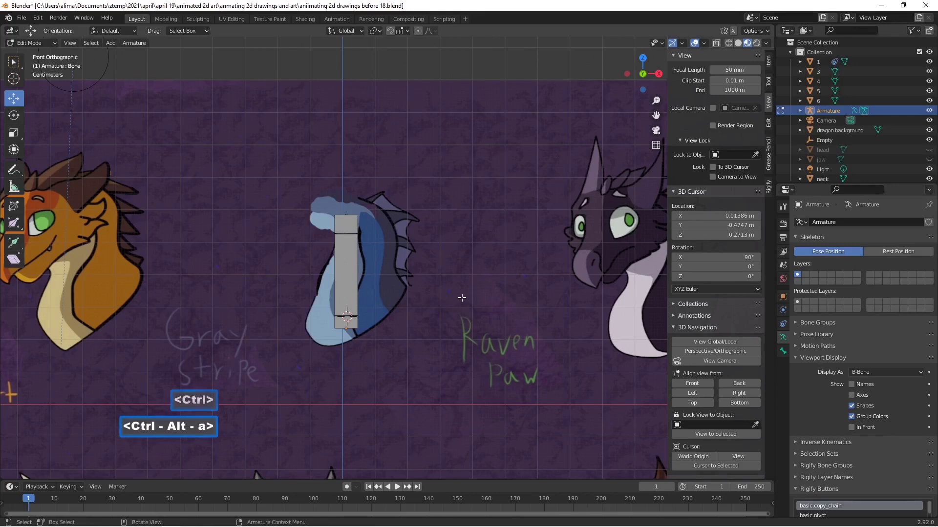
# Select all three neck bones and align them to the active bone.
pyautogui.press('a')
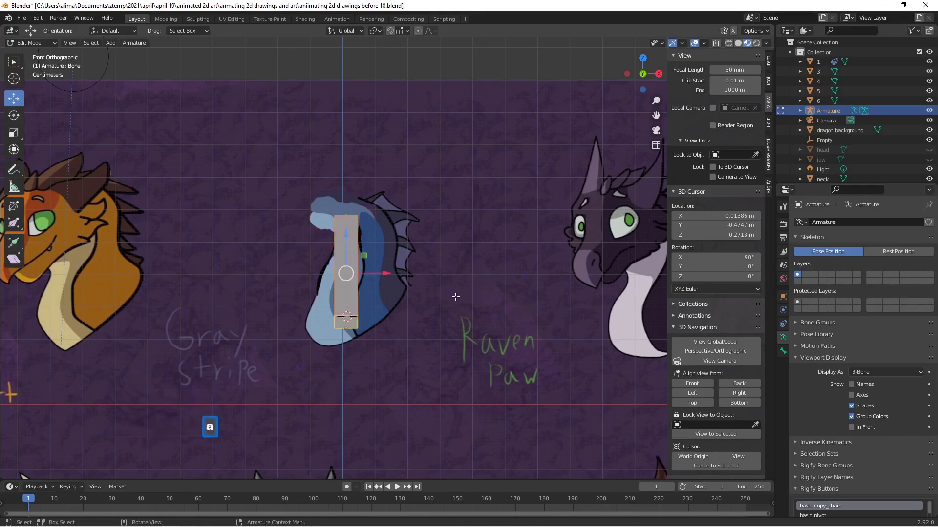
pyautogui.hotkey('ctrl', 'alt', 'a')
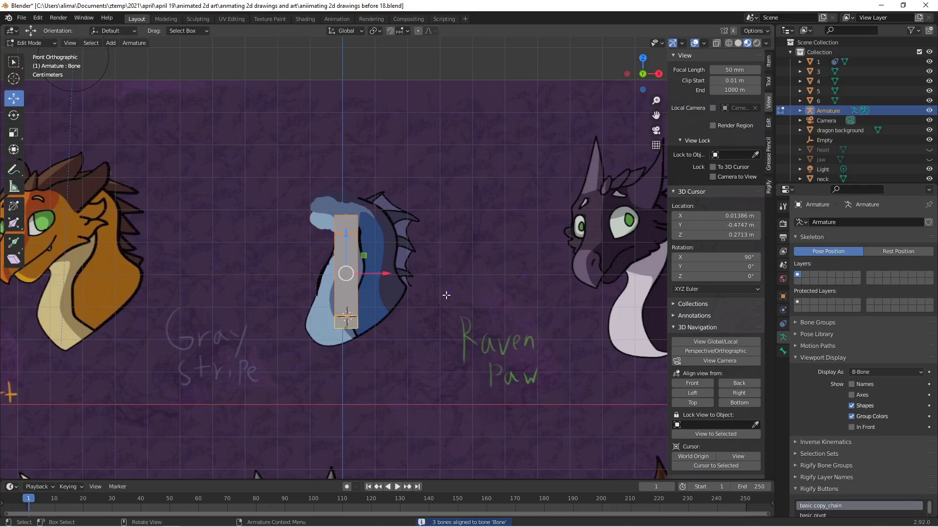
# Scale the B-Bone display size of the selected neck bones to about 0.482 and save the file as version 19.
pyautogui.hotkey('ctrl', 'alt', 's')
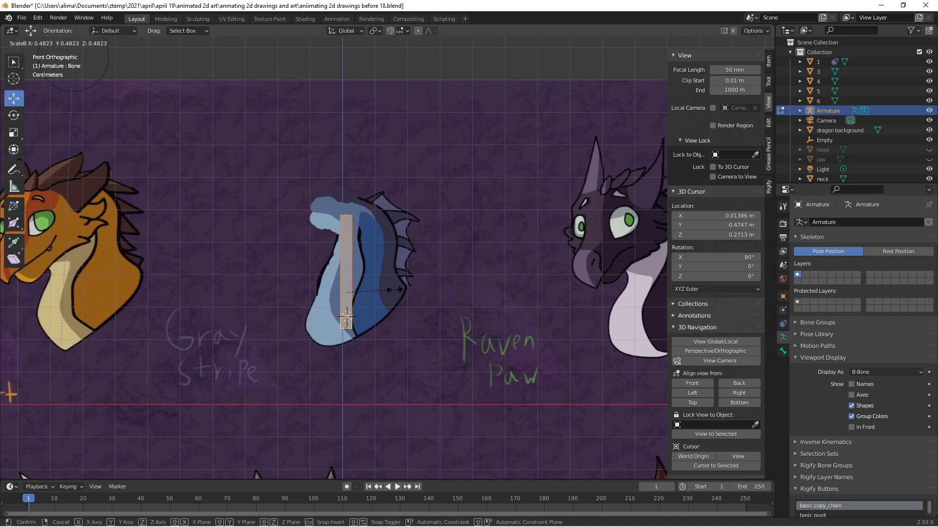
pyautogui.click(399, 289)
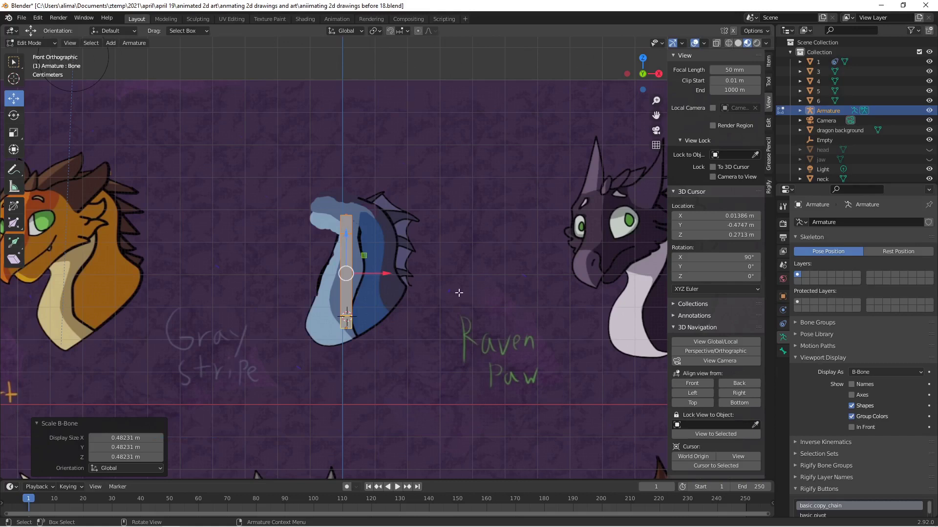
pyautogui.press('Pause')
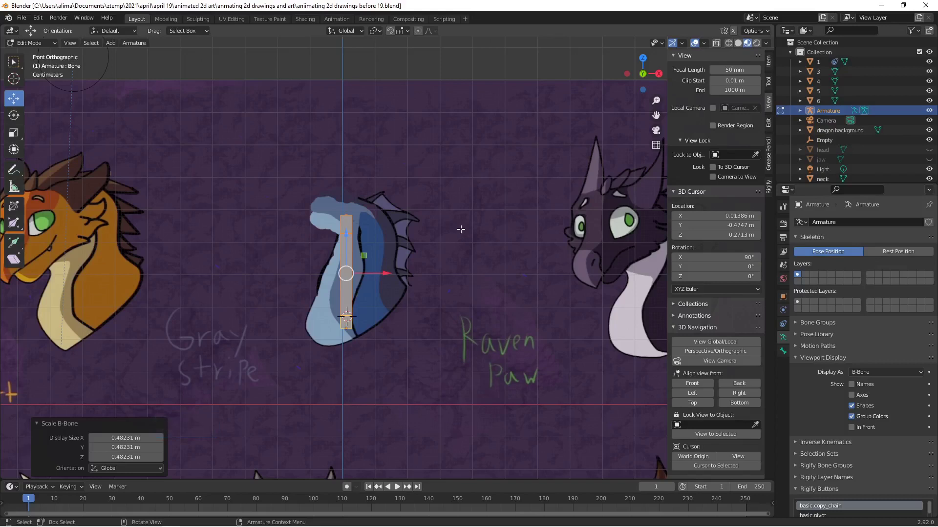
# Clear the parent of the short bone at the upper end of the neck armature.
pyautogui.click(346, 222)
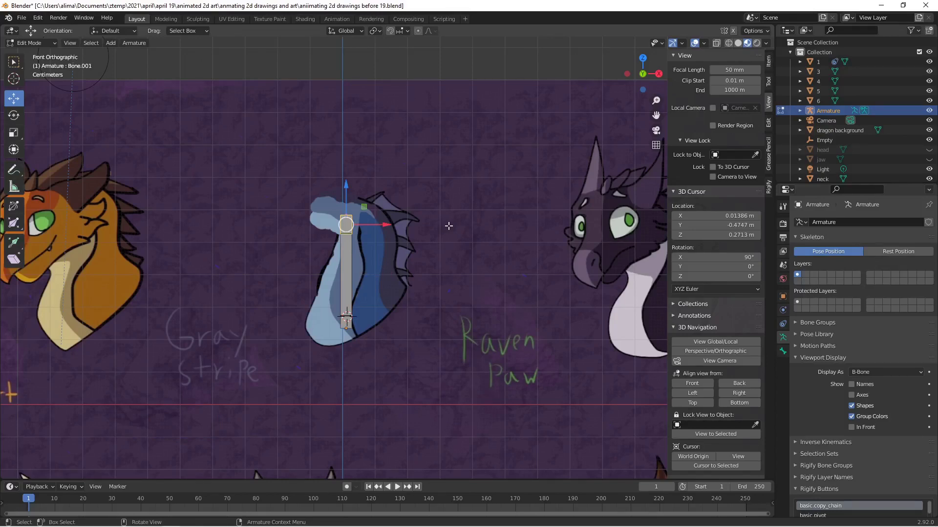
pyautogui.press('alt')
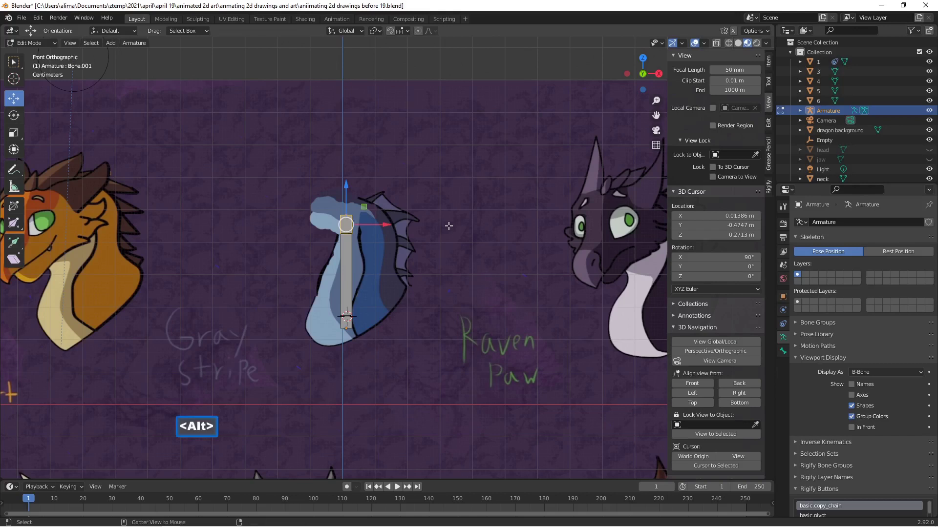
pyautogui.hotkey('alt', 'p')
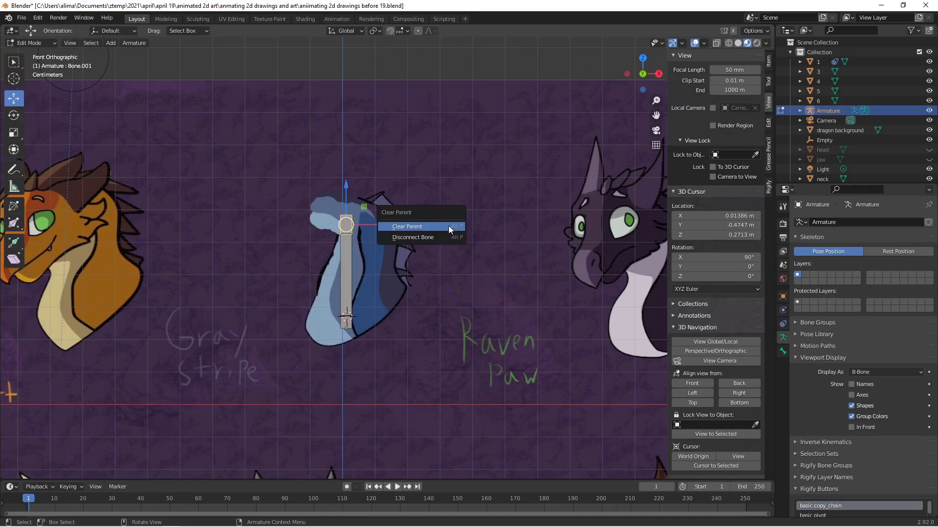
pyautogui.click(444, 226)
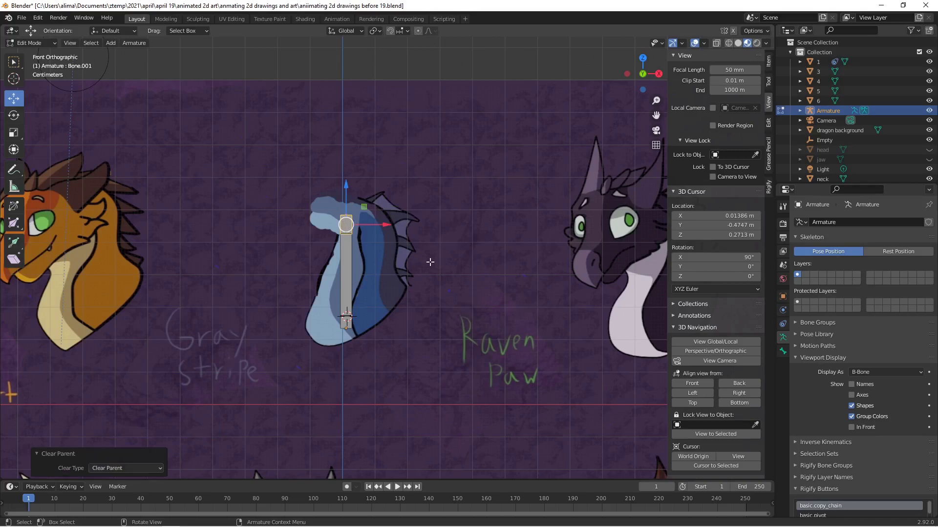
# Set the long middle neck bone's Bendy Bones segments to 11.
pyautogui.click(348, 263)
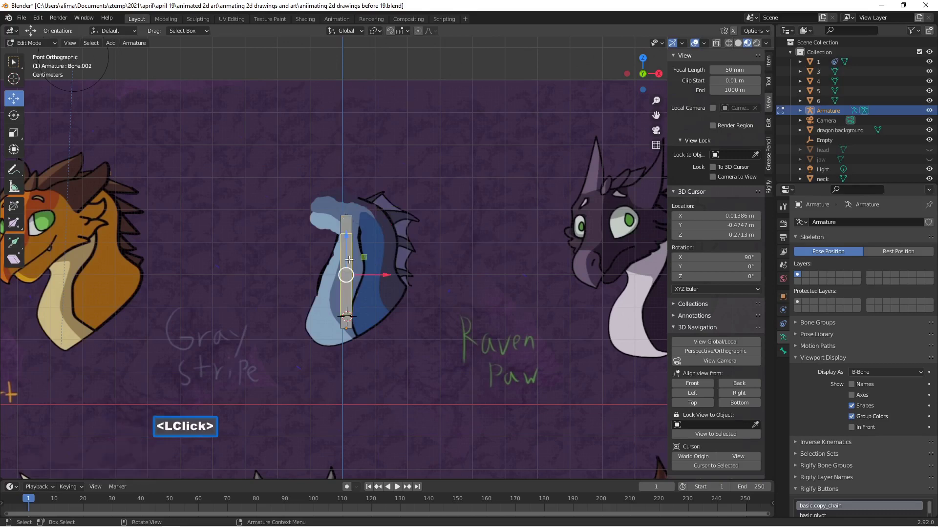
pyautogui.click(784, 350)
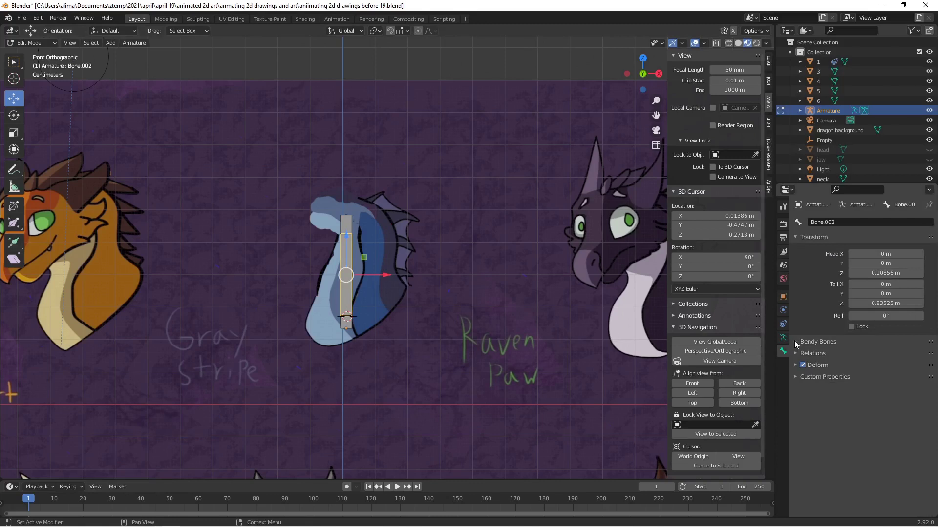
pyautogui.click(796, 341)
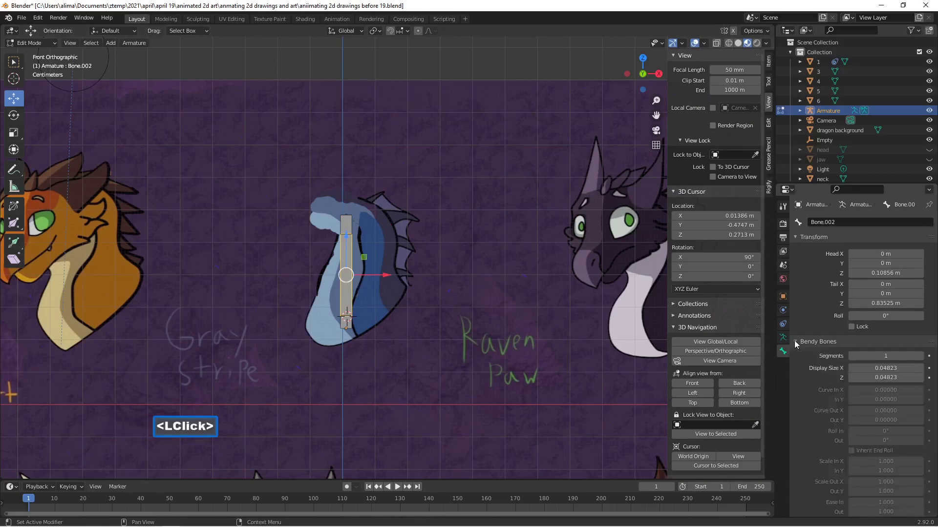
pyautogui.click(885, 358)
pyautogui.write('11')
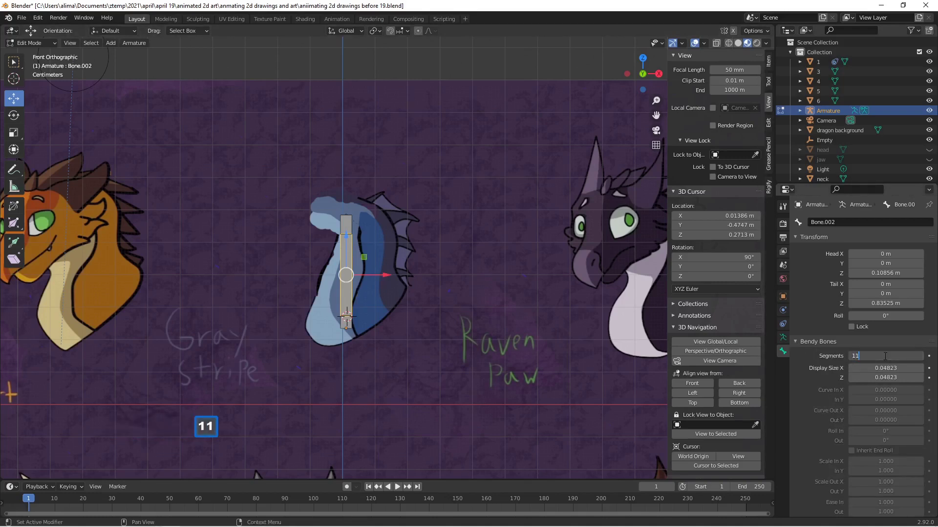
pyautogui.press('Return')
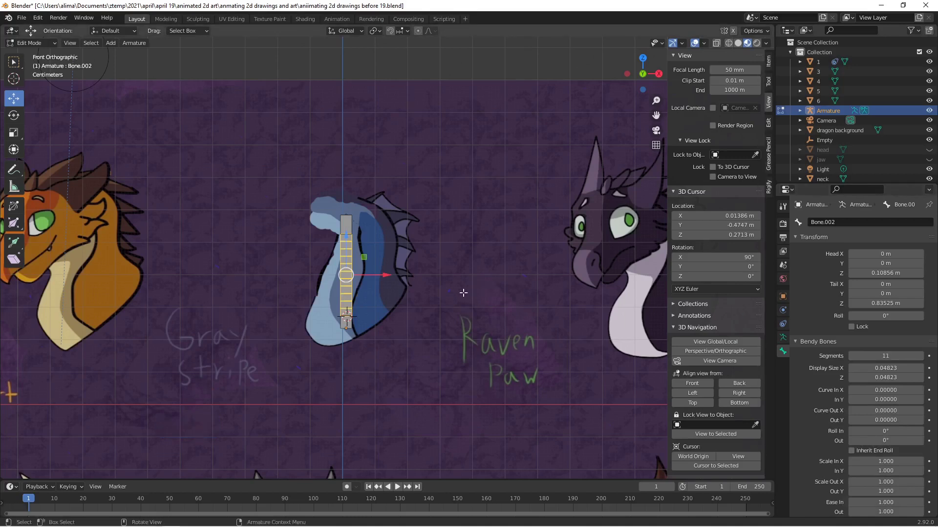
pyautogui.press('alt')
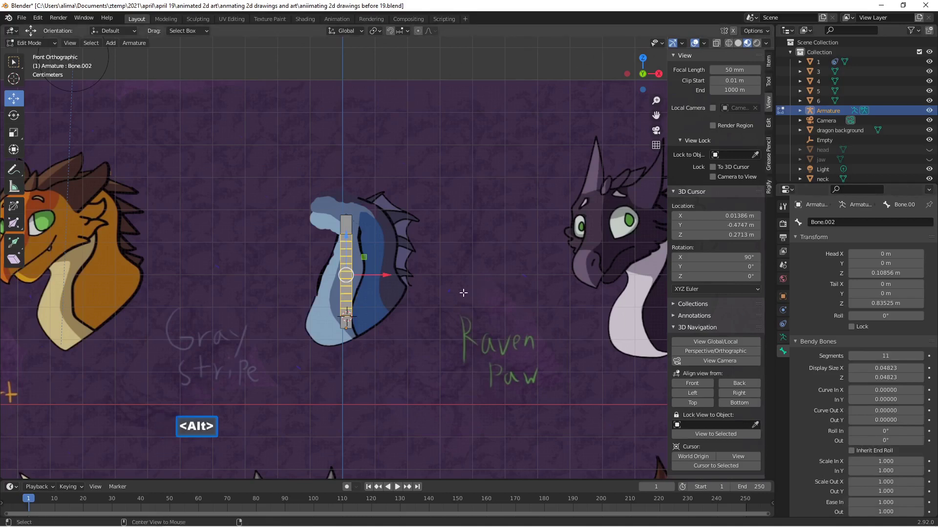
# Deselect all bones, leave Edit Mode and put the neck armature into Pose Mode.
pyautogui.hotkey('alt', 'a')
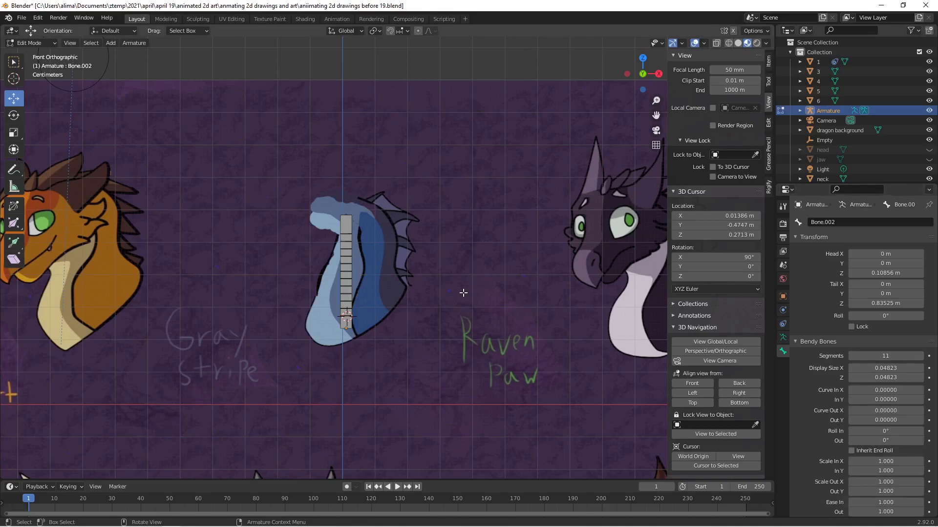
pyautogui.press('Pause')
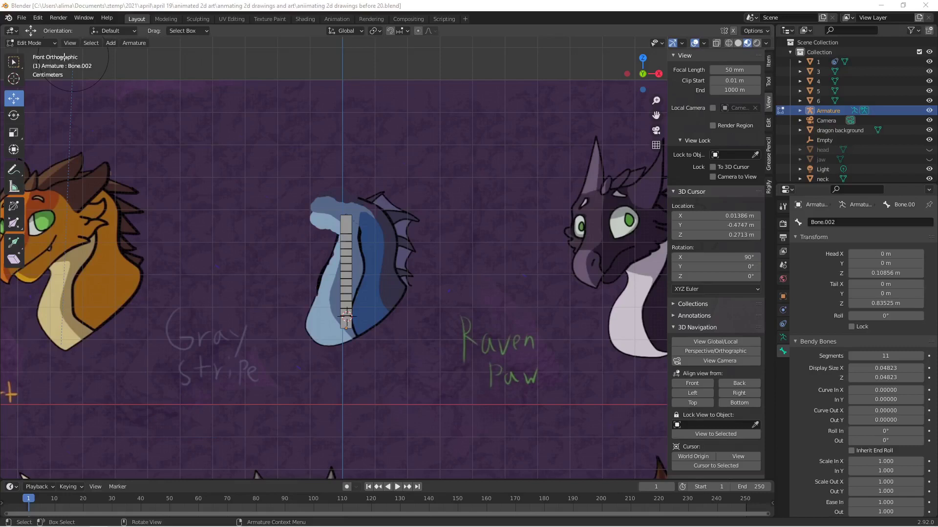
pyautogui.click(48, 45)
pyautogui.click(34, 54)
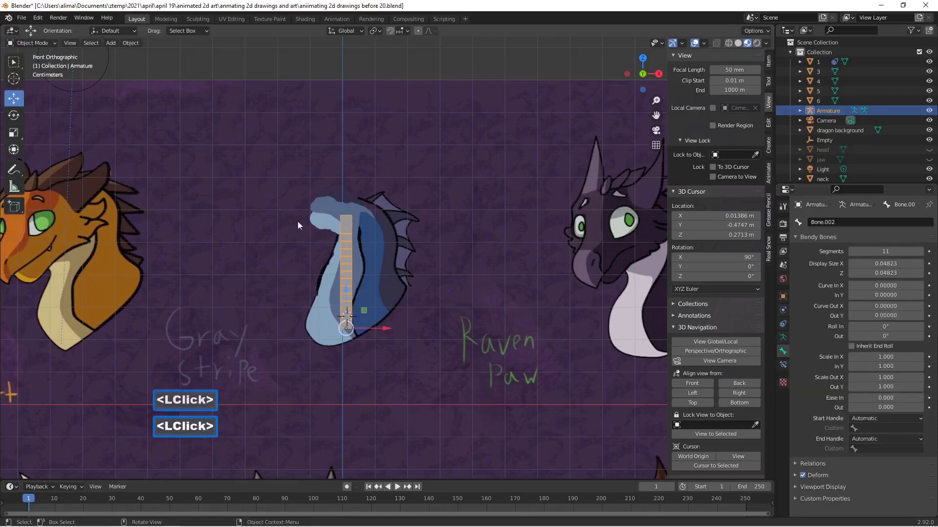
pyautogui.click(54, 42)
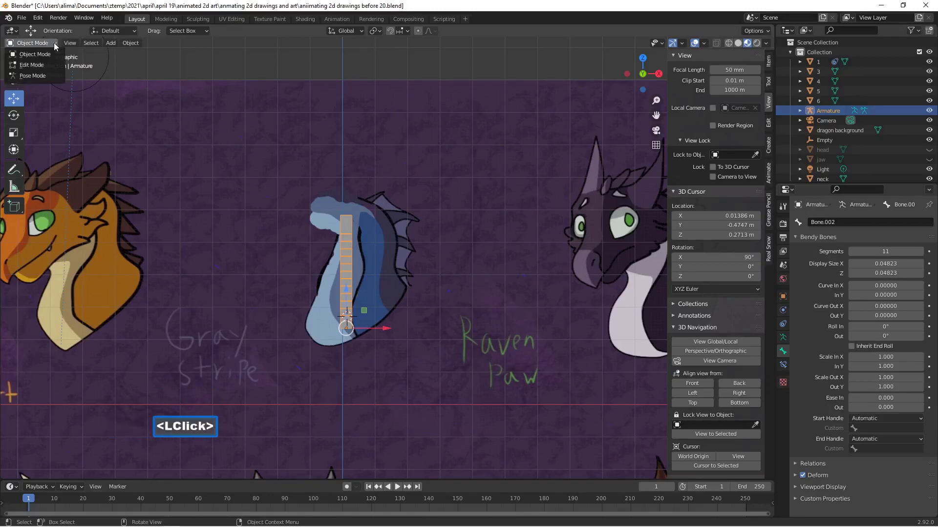
pyautogui.click(50, 76)
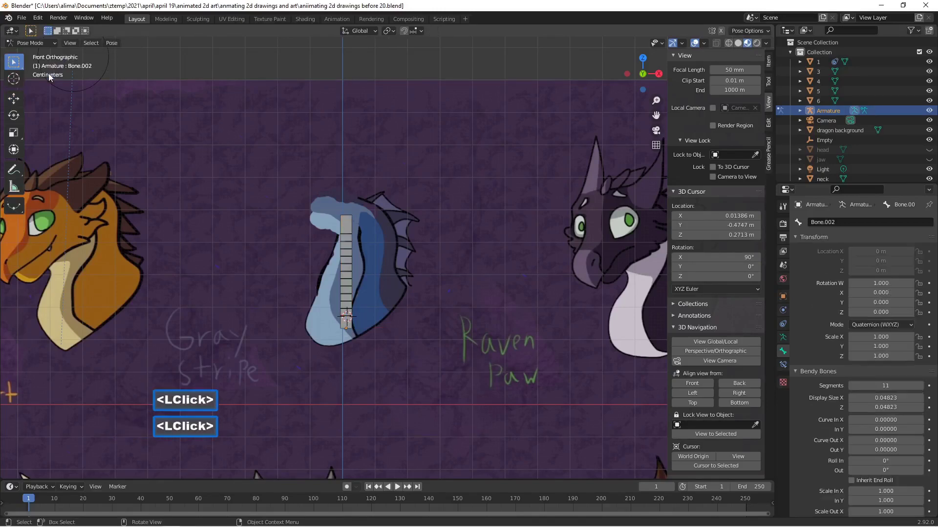
# Select the armature's top, middle and bottom bones in turn to check that each can be picked separately.
pyautogui.click(345, 225)
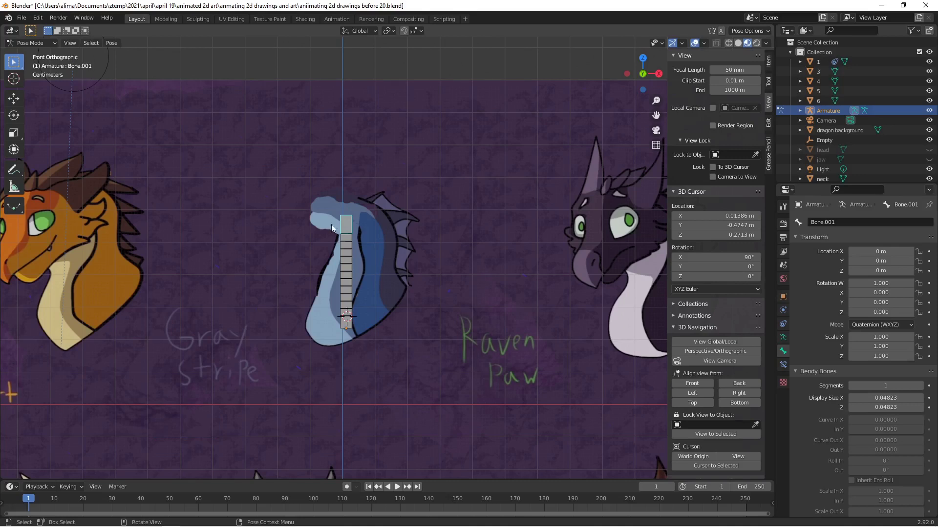
pyautogui.click(347, 253)
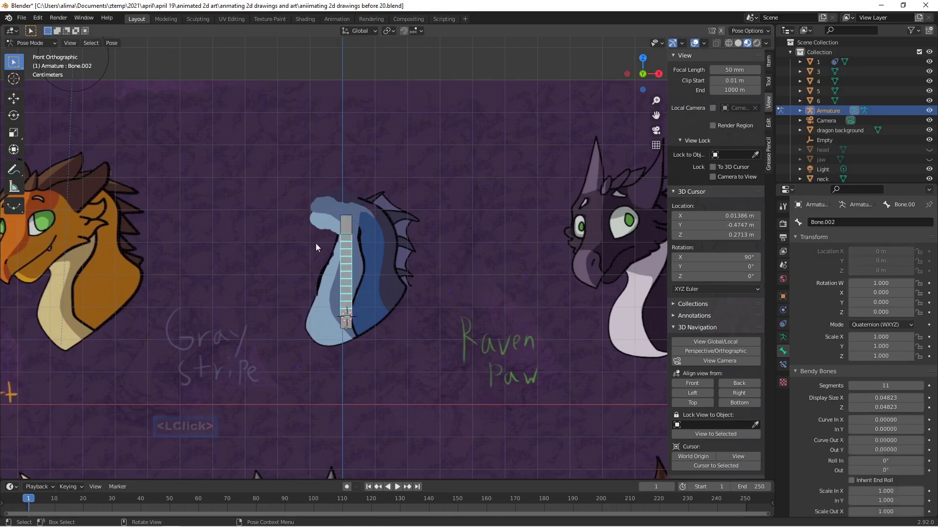
pyautogui.click(350, 322)
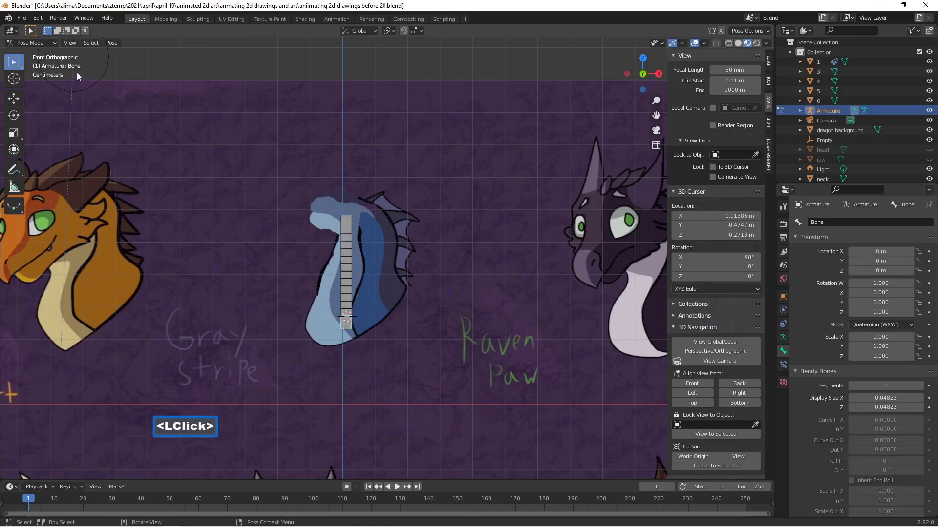
# Add a Stretch To bone constraint to the long segmented middle bone of the neck.
pyautogui.click(349, 263)
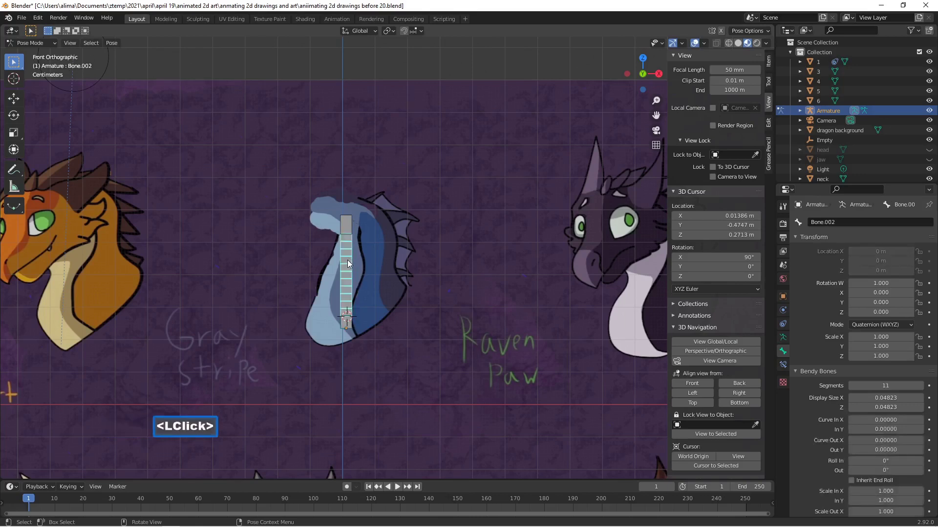
pyautogui.click(783, 365)
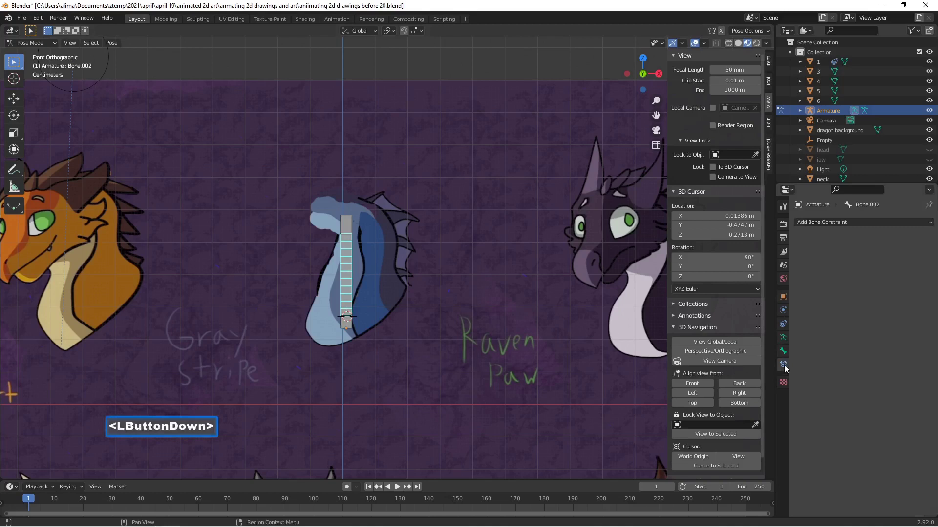
pyautogui.click(930, 224)
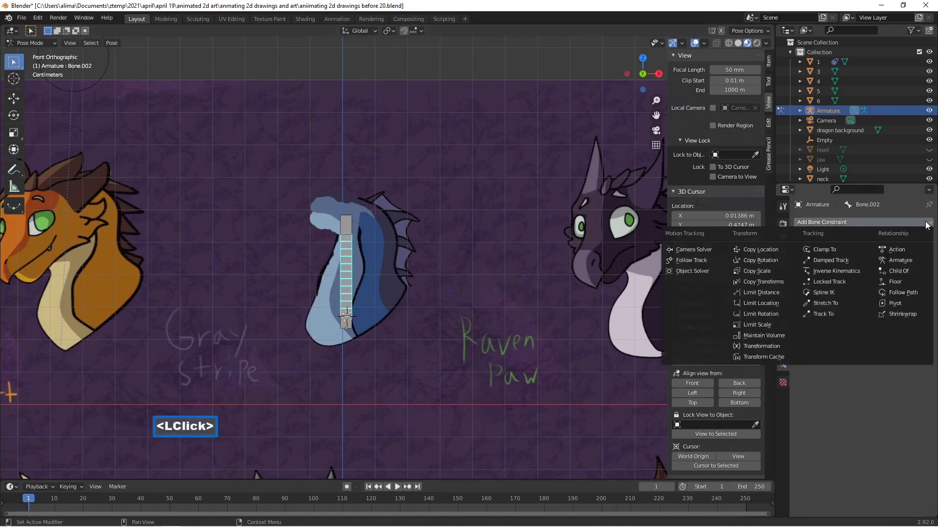
pyautogui.click(851, 303)
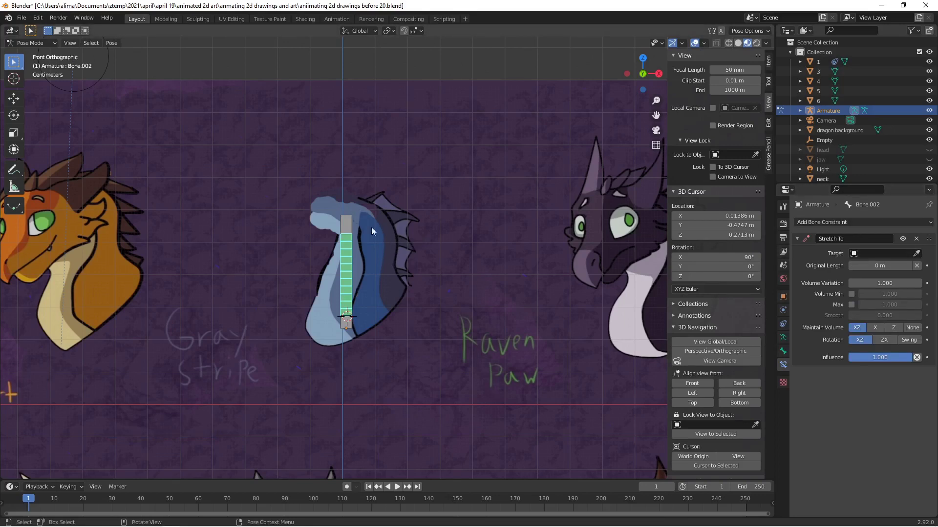
# Set the Stretch To constraint's target to Armature and its target bone to Bone.001.
pyautogui.click(867, 253)
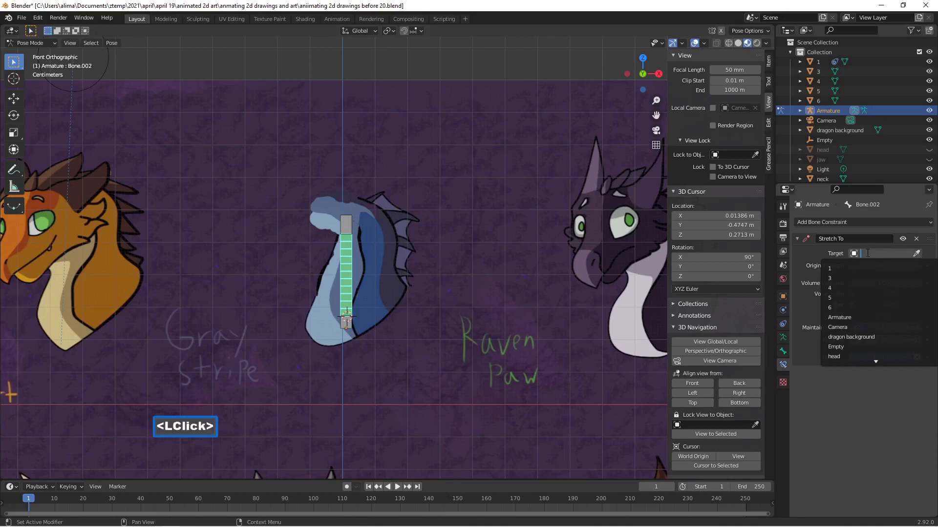
pyautogui.click(873, 318)
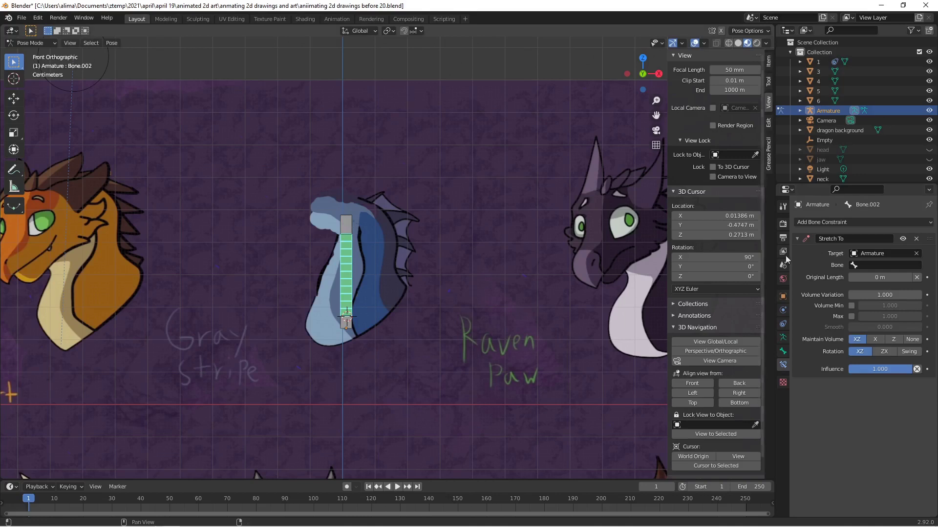
pyautogui.click(862, 265)
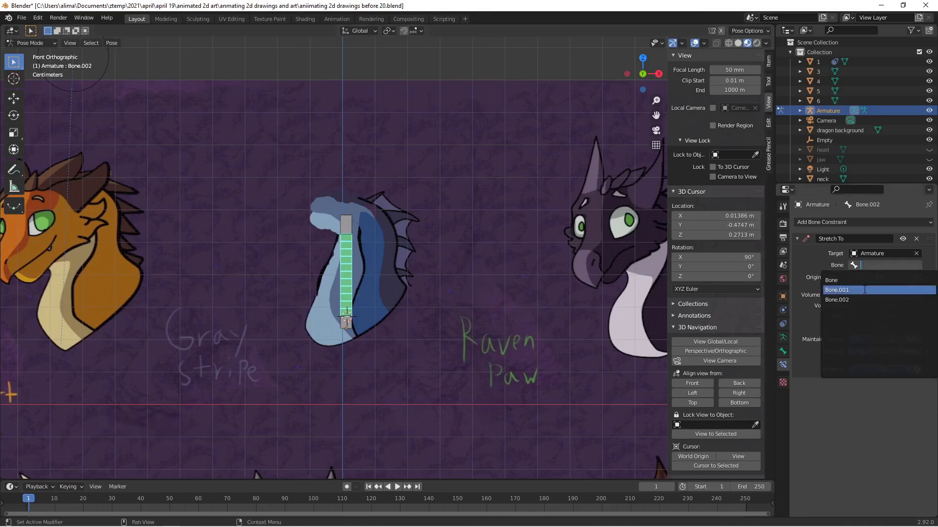
pyautogui.click(865, 291)
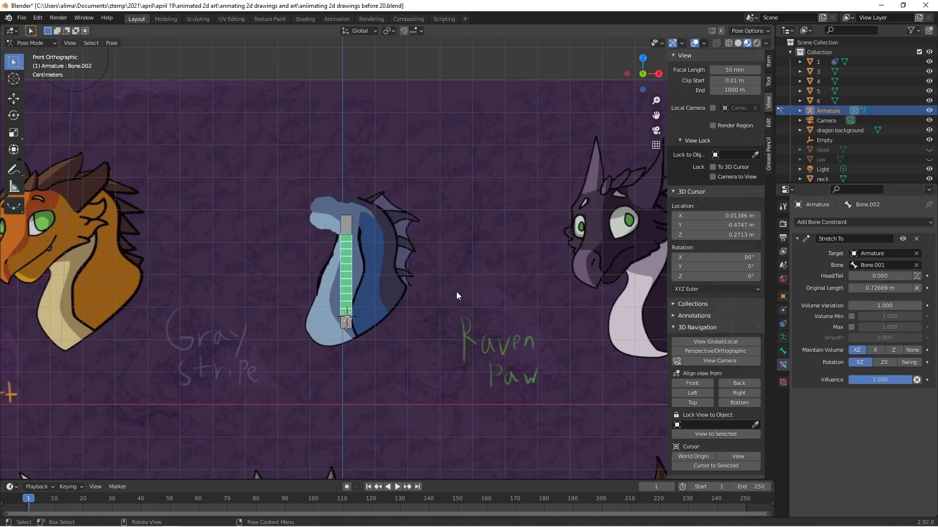
pyautogui.press('Pause')
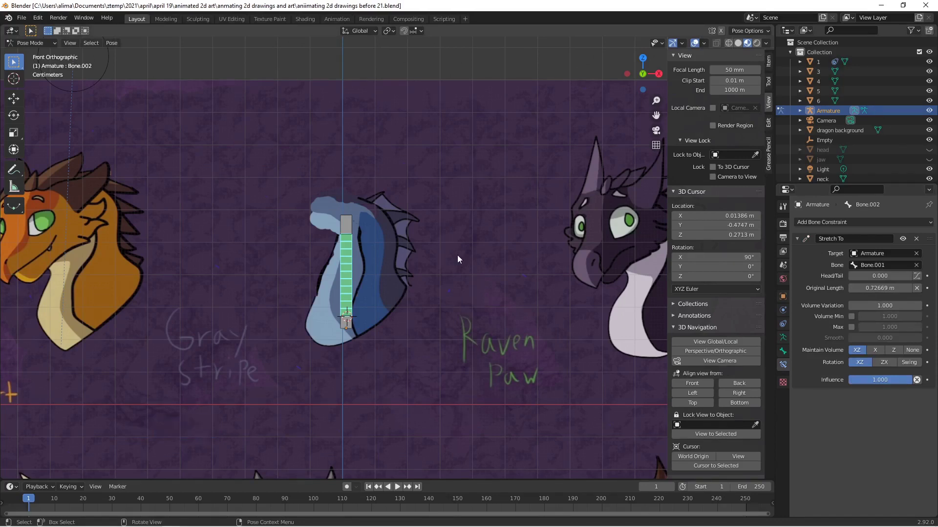
# Try moving and rotating the top neck bone to test the stretching, cancelling each transform.
pyautogui.click(348, 228)
pyautogui.press('g')
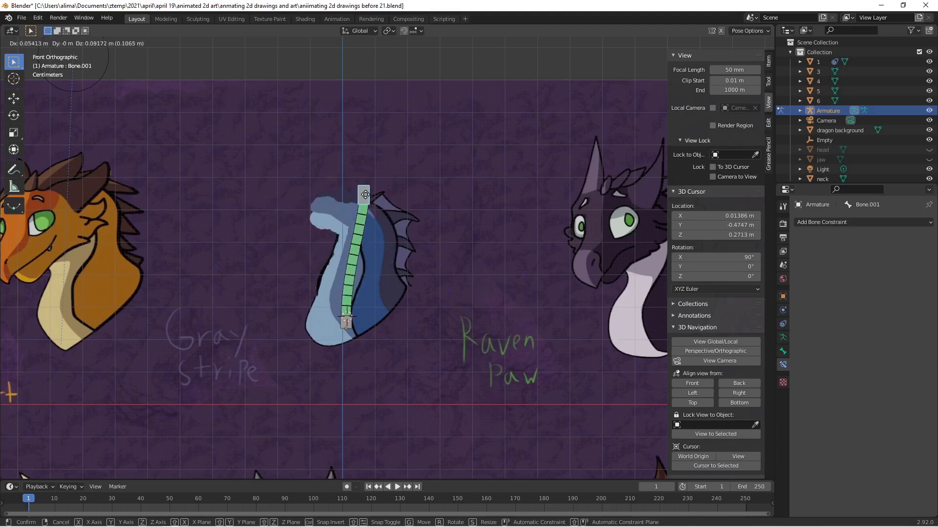
pyautogui.rightClick(366, 197)
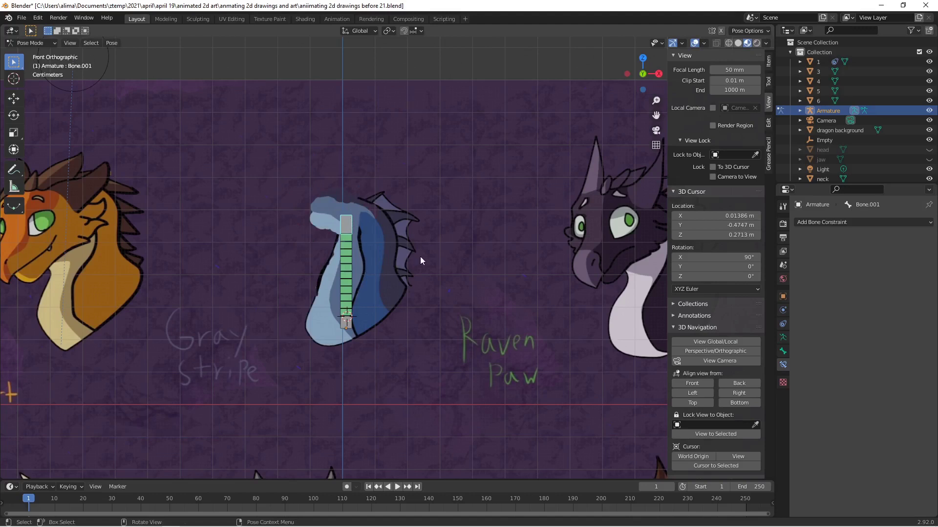
pyautogui.press('r')
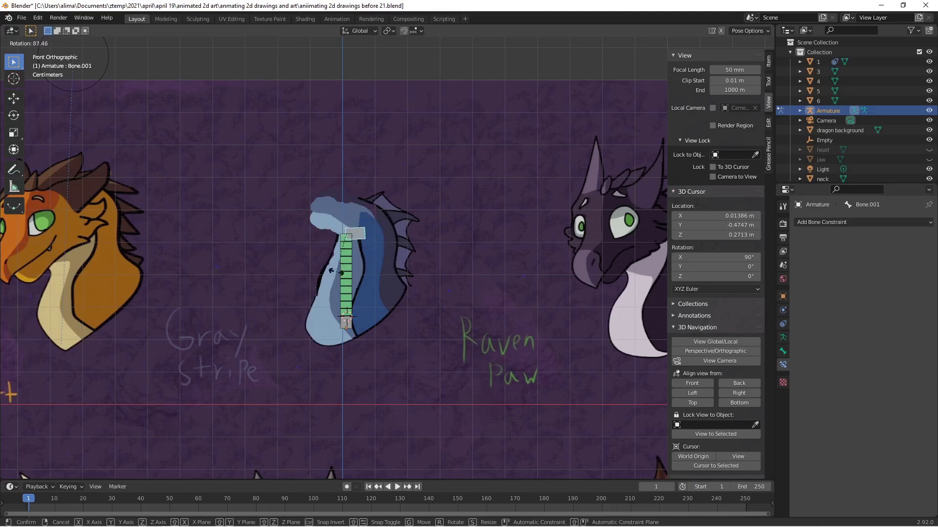
pyautogui.rightClick(352, 247)
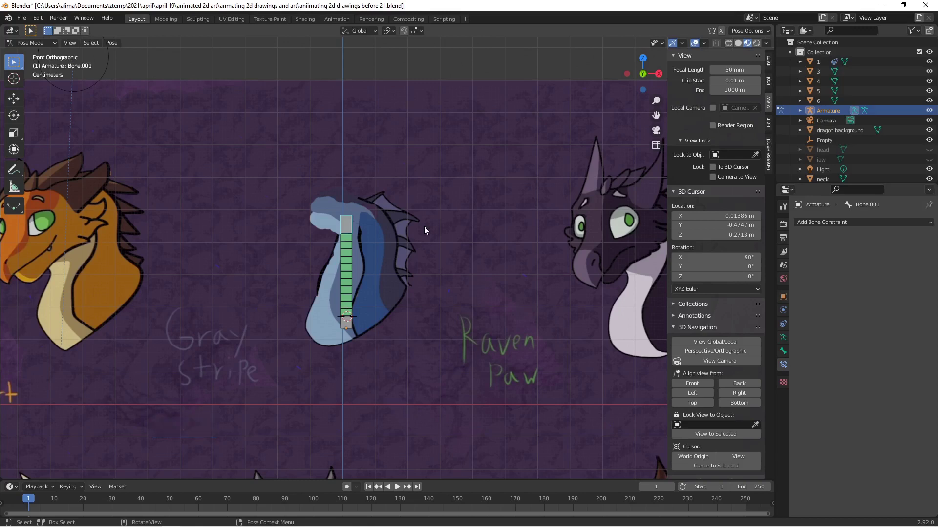
pyautogui.press('Pause')
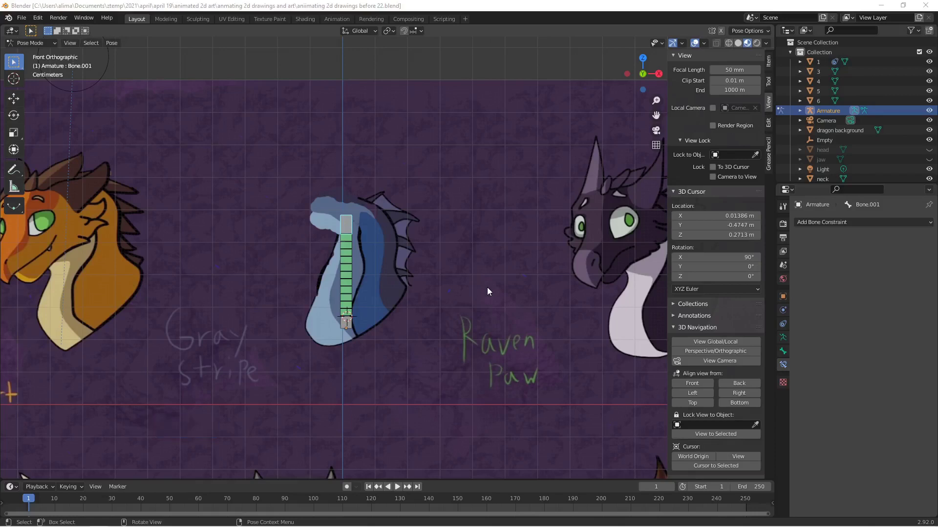
# Assign Bone.001 as the middle bone's custom end handle and Bone as its custom start handle in the Bendy Bones settings.
pyautogui.click(784, 353)
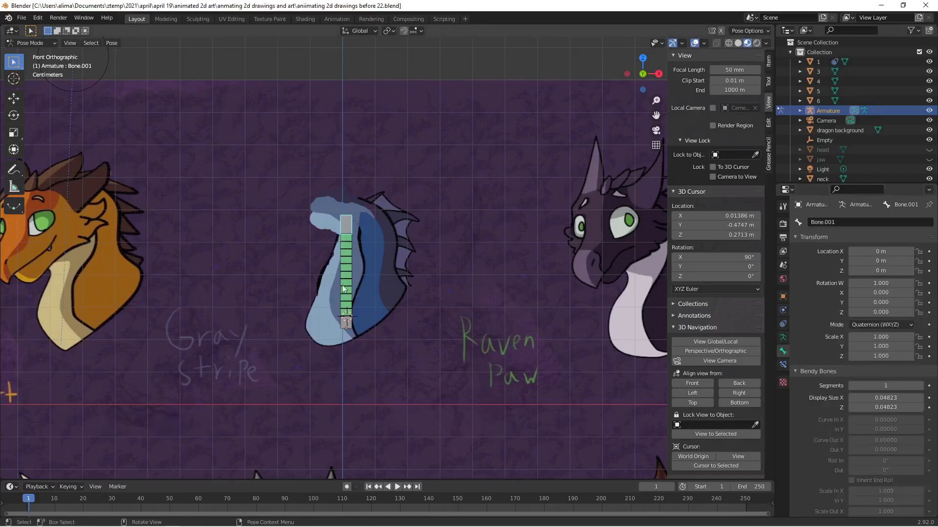
pyautogui.click(345, 266)
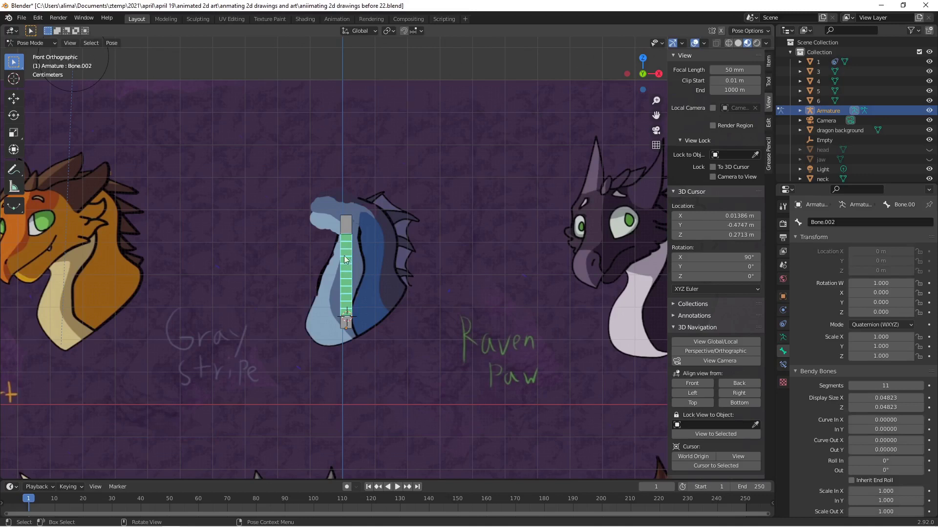
pyautogui.scroll(-9, 831, 390)
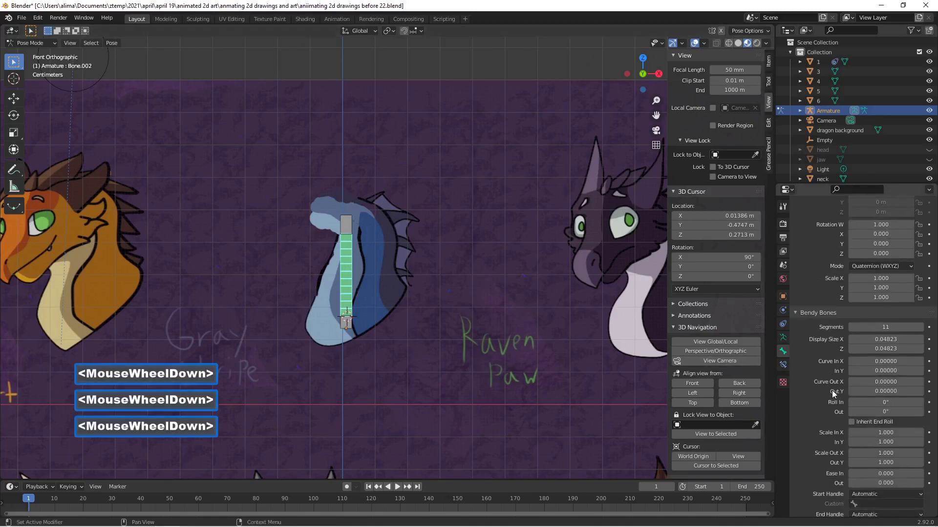
pyautogui.scroll(3, 831, 381)
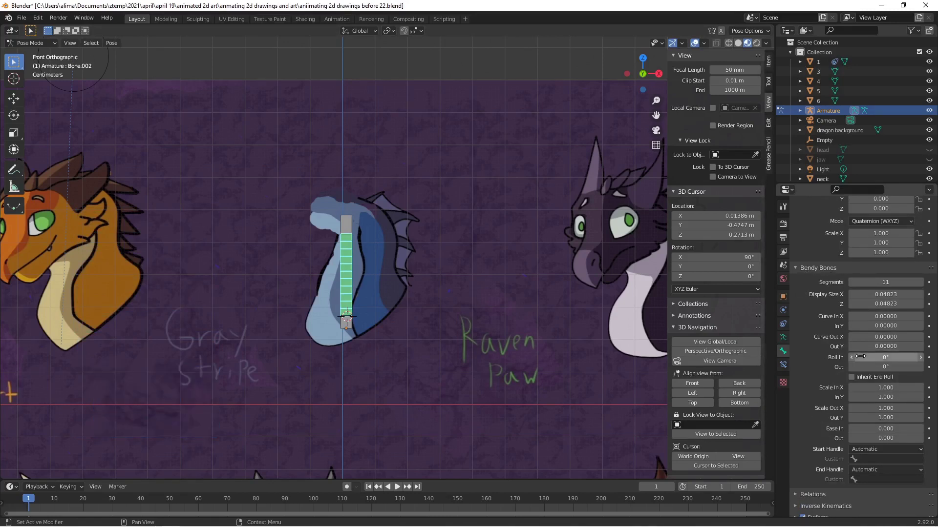
pyautogui.scroll(-2, 874, 357)
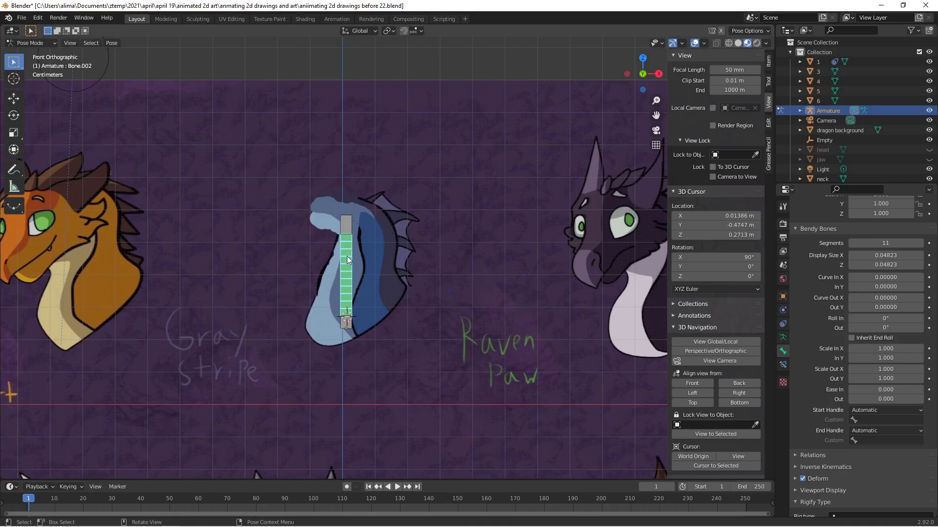
pyautogui.click(853, 441)
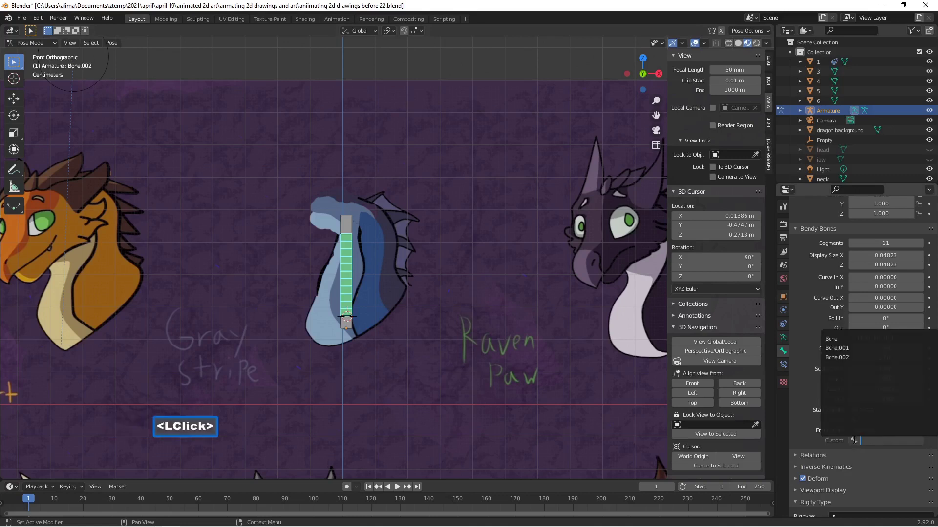
pyautogui.click(858, 348)
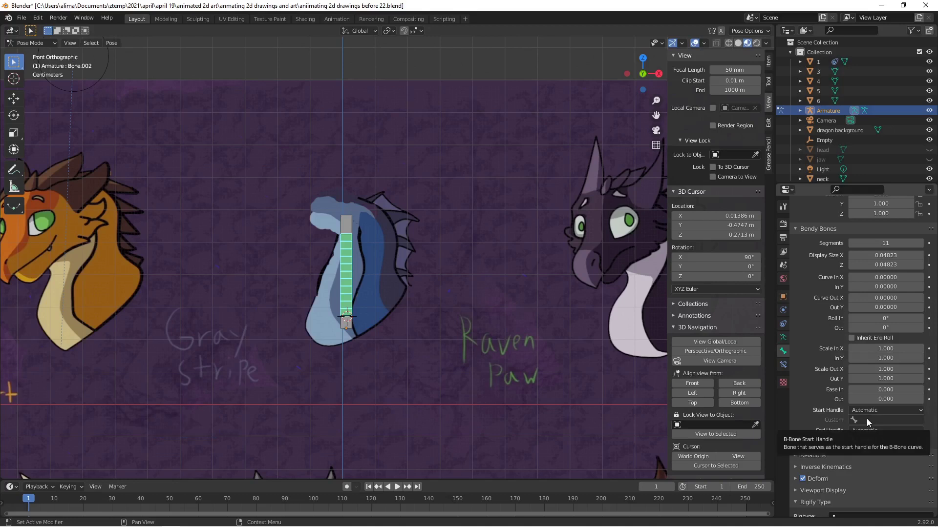
pyautogui.click(853, 420)
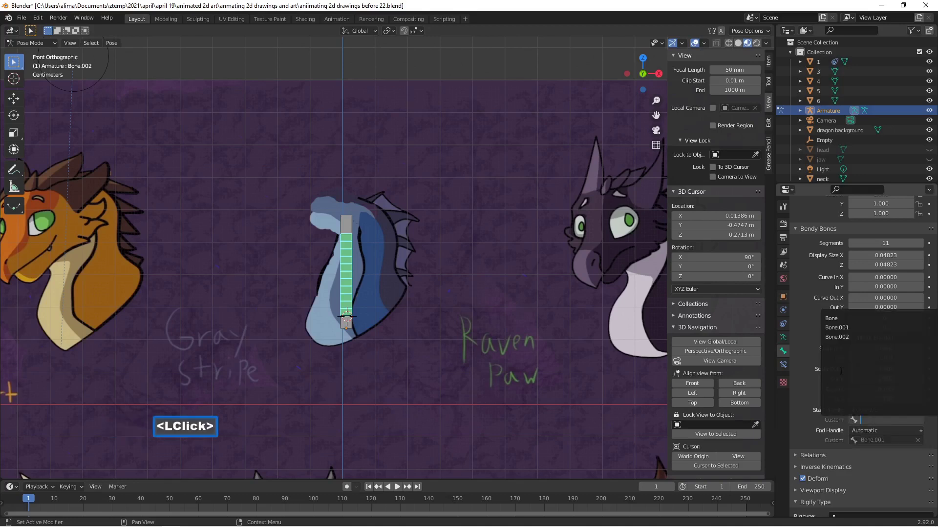
pyautogui.click(845, 320)
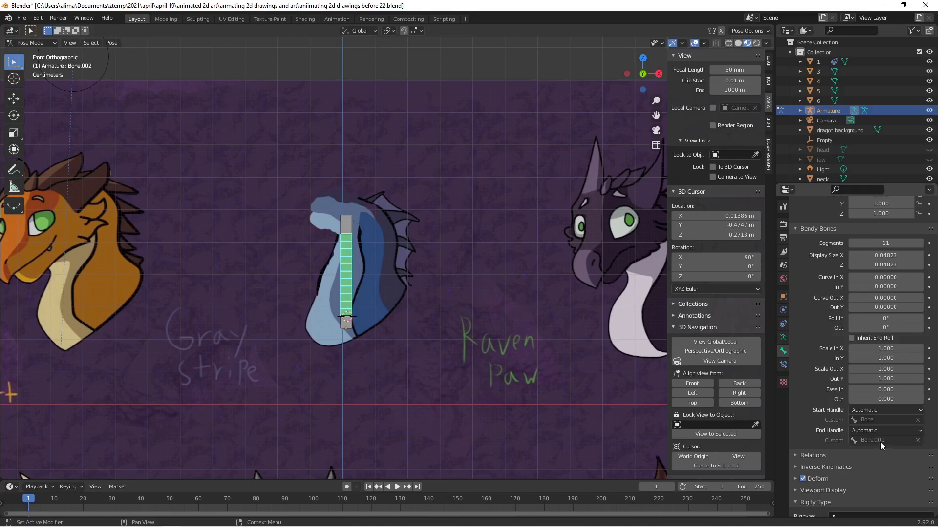
# Set the middle bendy bone's End Handle type to Tangent.
pyautogui.click(921, 432)
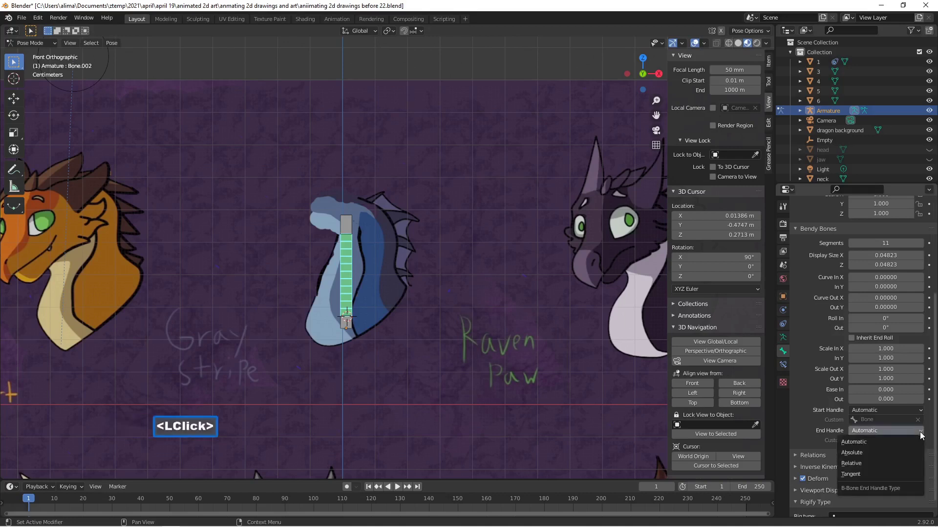
pyautogui.click(880, 475)
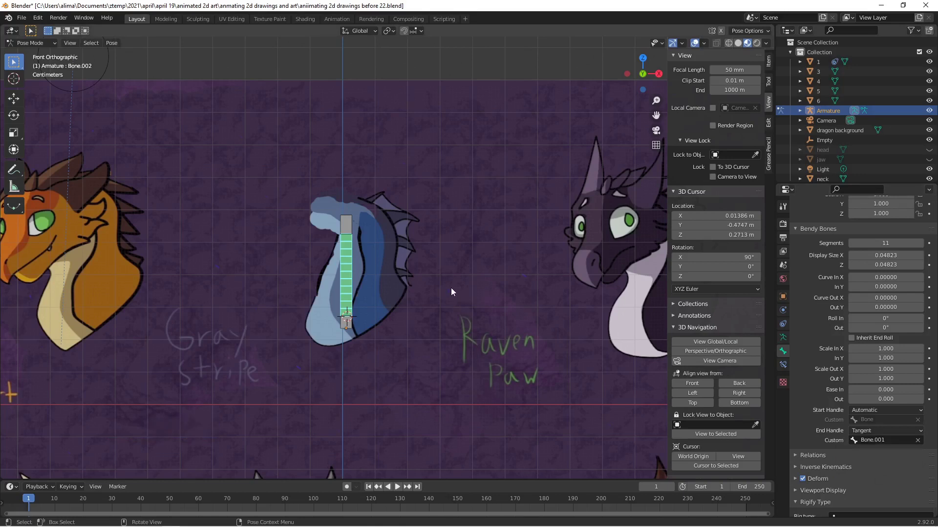
pyautogui.press('Pause')
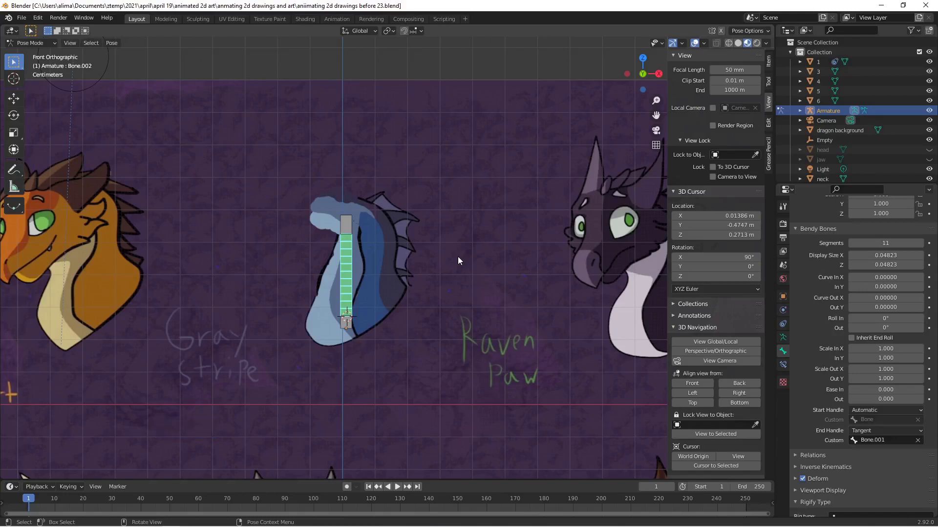
# Try moving and rotating the top neck bone to test the bendy bone's curve, and clear the bone's location and rotation.
pyautogui.click(352, 228)
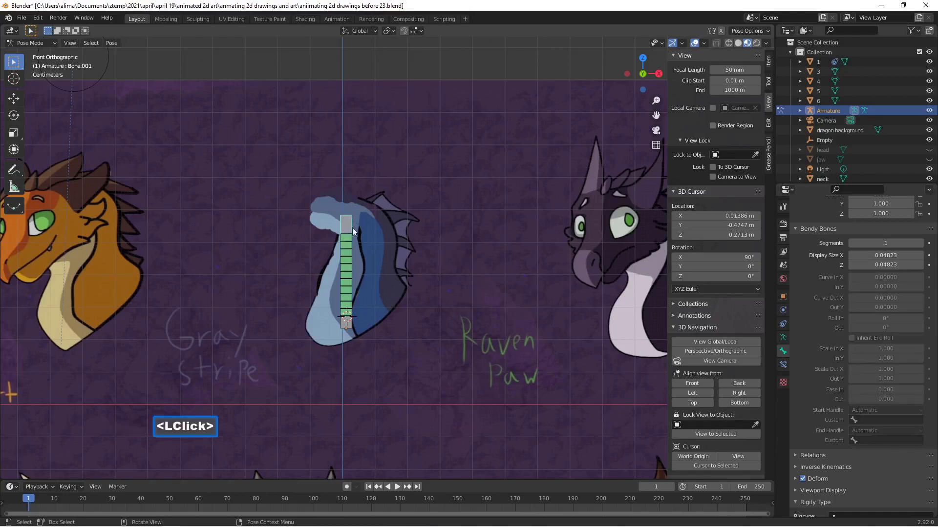
pyautogui.press('g')
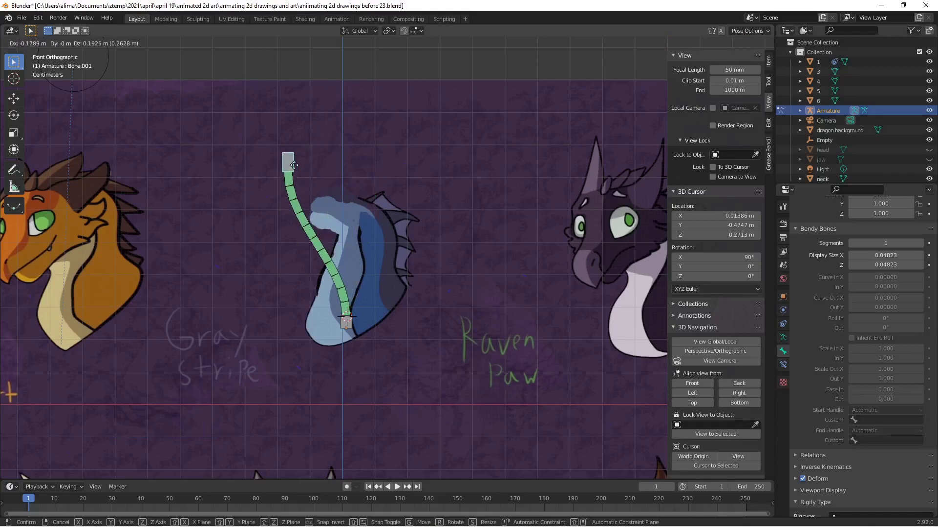
pyautogui.click(293, 166)
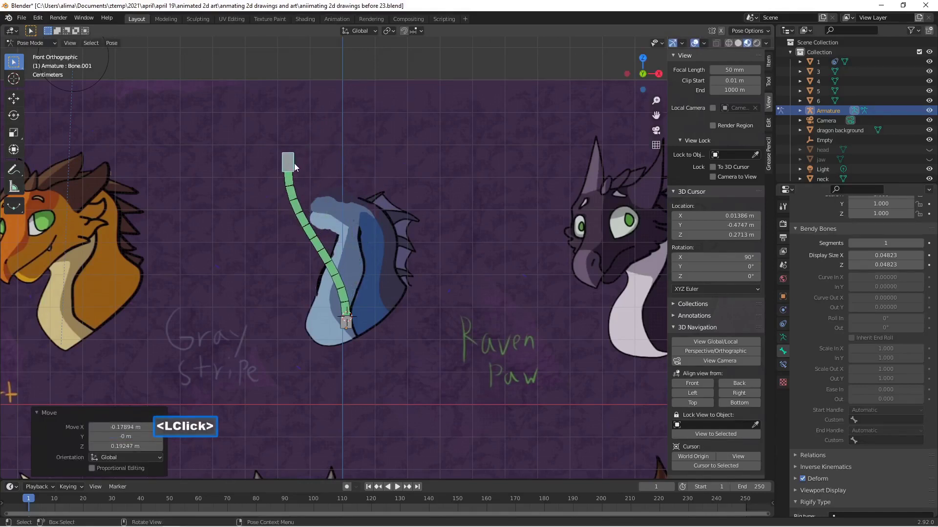
pyautogui.press('r')
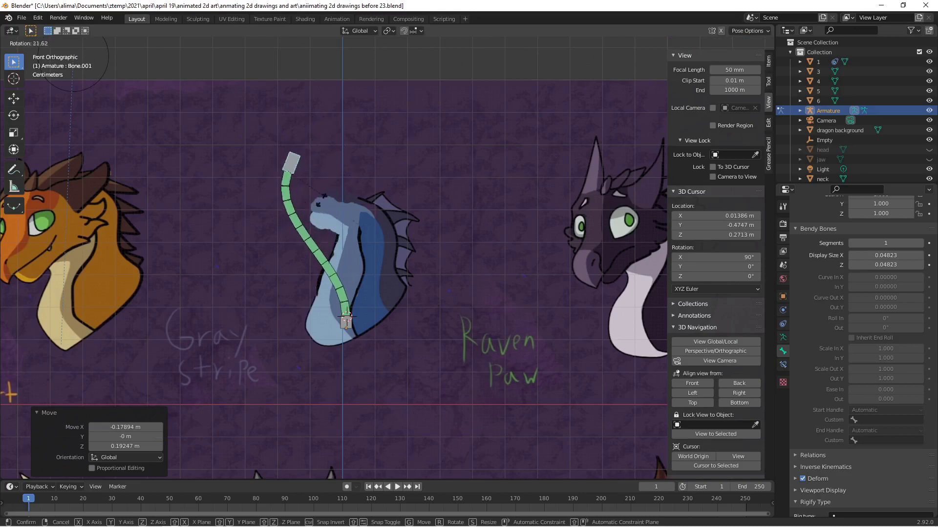
pyautogui.rightClick(329, 159)
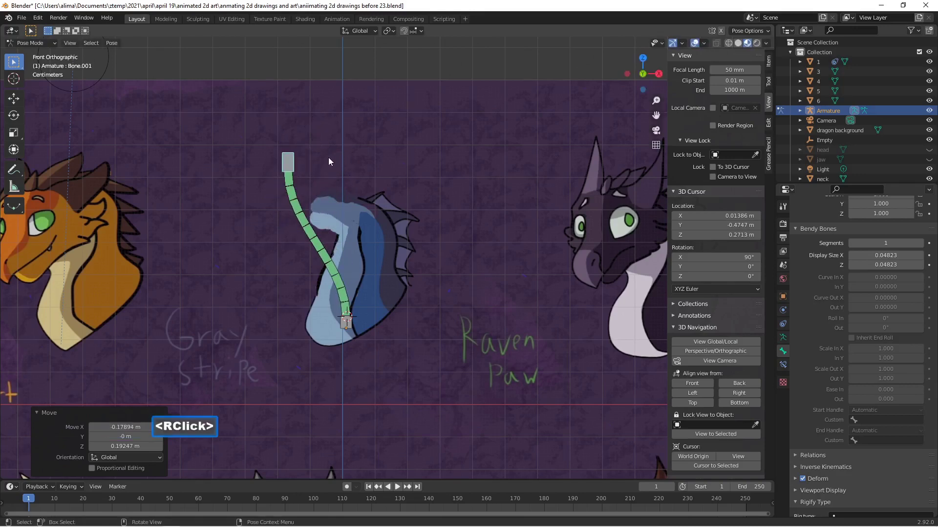
pyautogui.hotkey('alt', 'g')
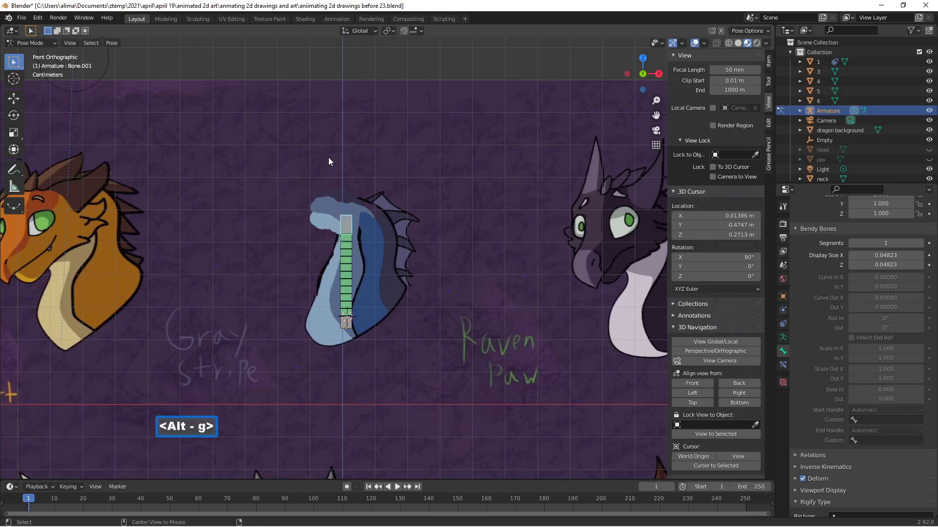
pyautogui.hotkey('alt', 'r')
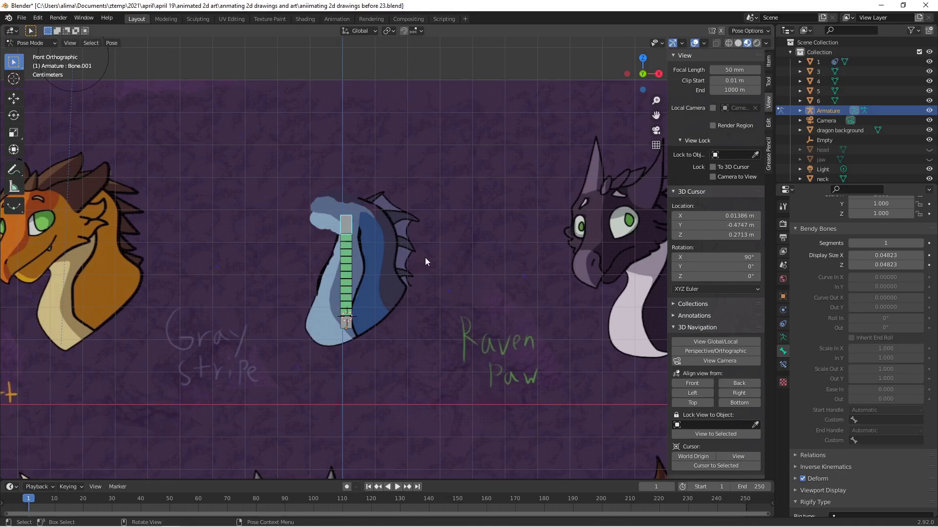
pyautogui.press('Pause')
# Return the armature to Object Mode and unhide the head and jaw objects.
pyautogui.click(49, 44)
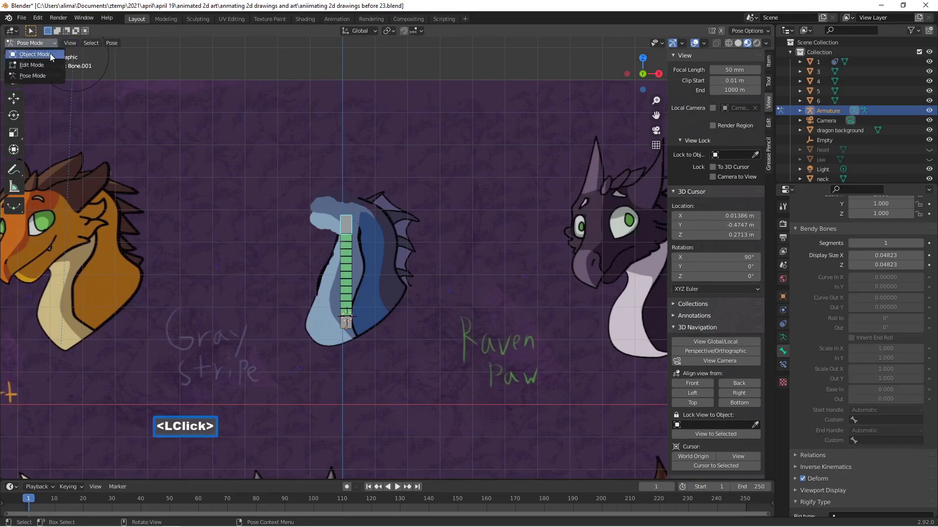
pyautogui.click(50, 55)
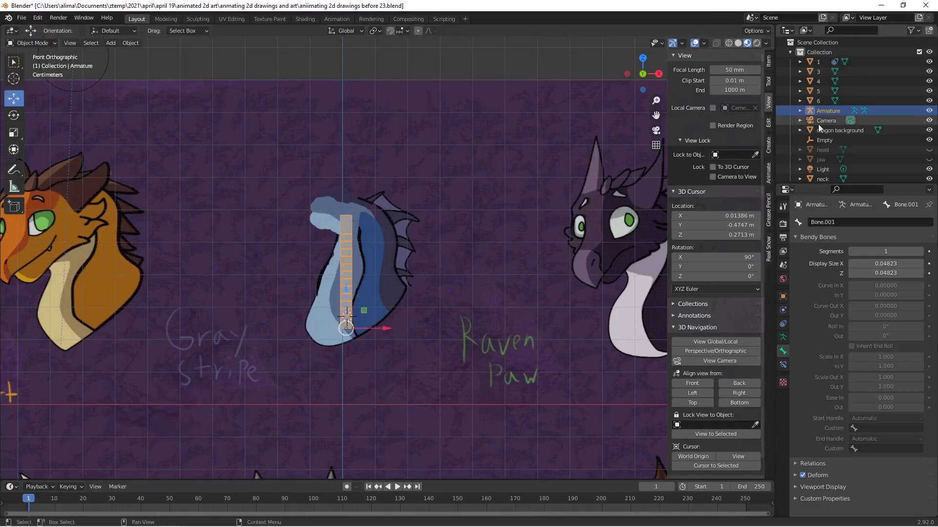
pyautogui.click(929, 150)
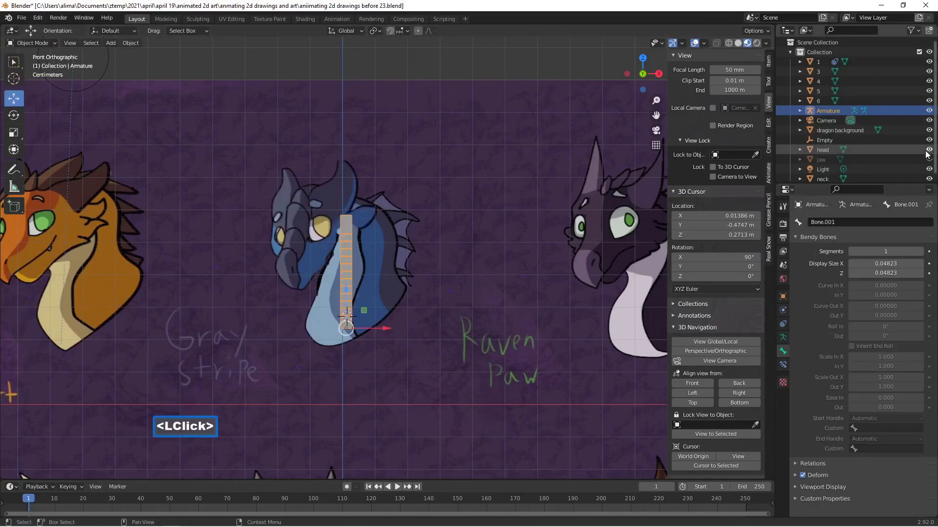
pyautogui.click(930, 159)
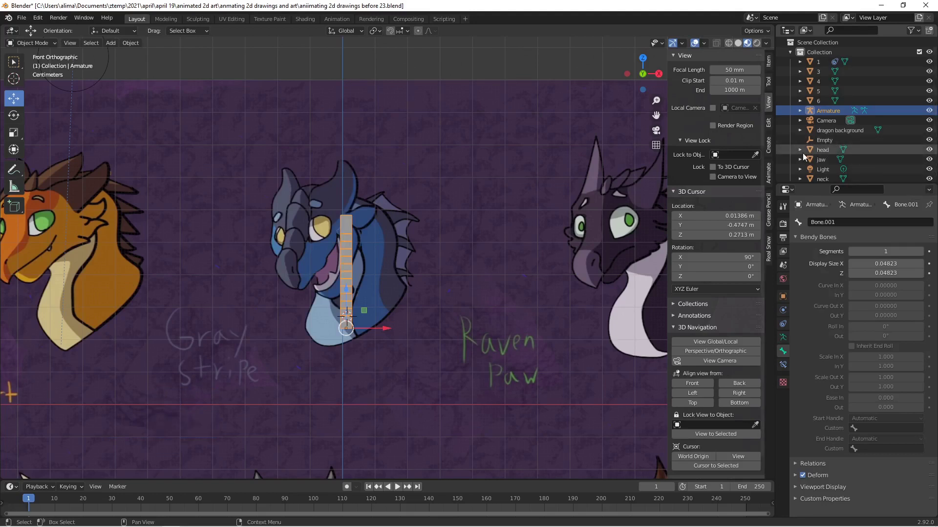
# Move the head and jaw together by about -0.03 m in X and 0.086 m in Z above the neck.
pyautogui.click(821, 150)
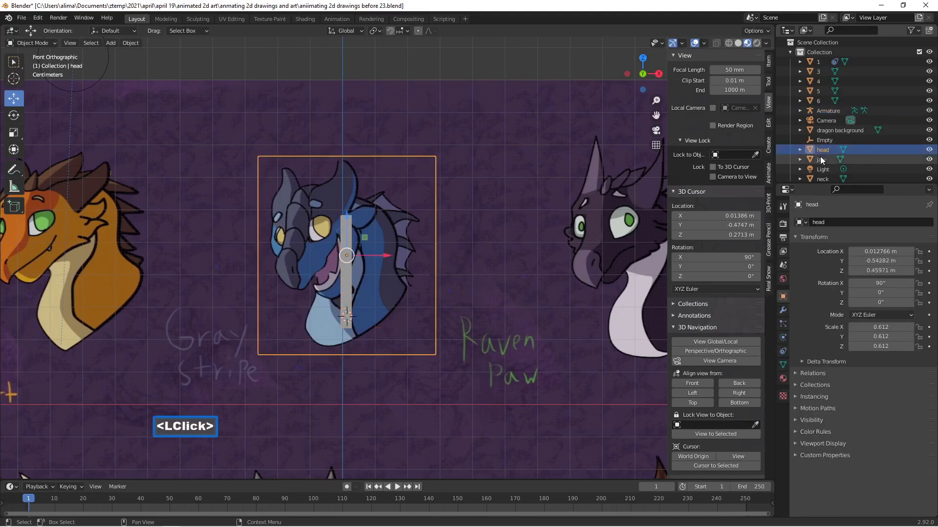
pyautogui.keyDown('shift'); pyautogui.click(821, 159); pyautogui.keyUp('shift')
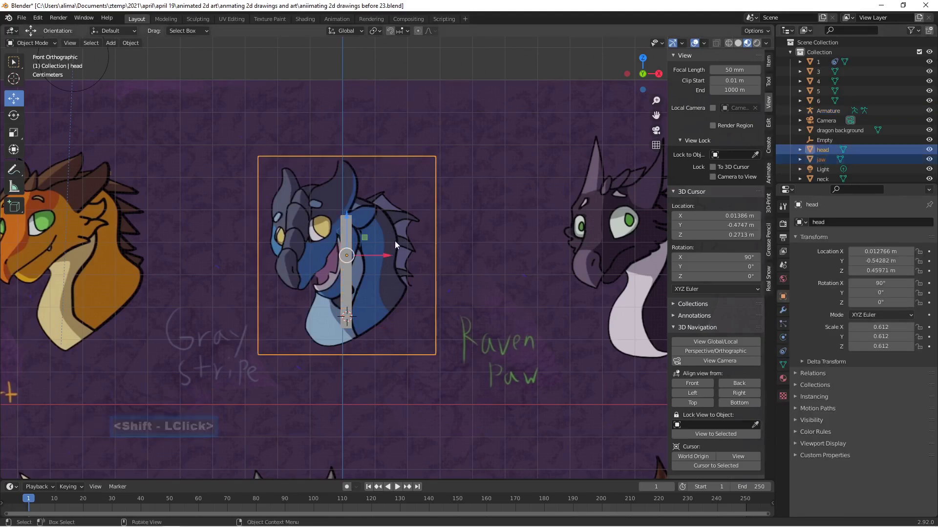
pyautogui.press('g')
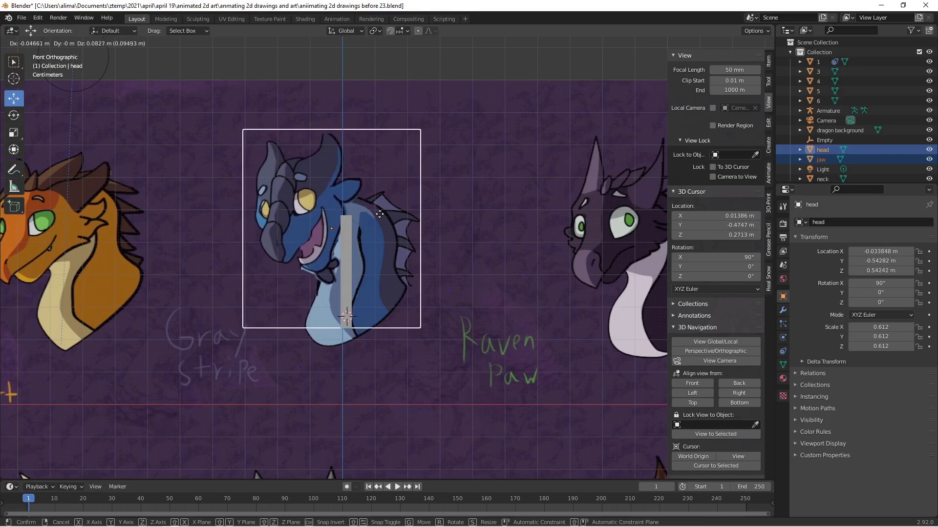
pyautogui.click(385, 213)
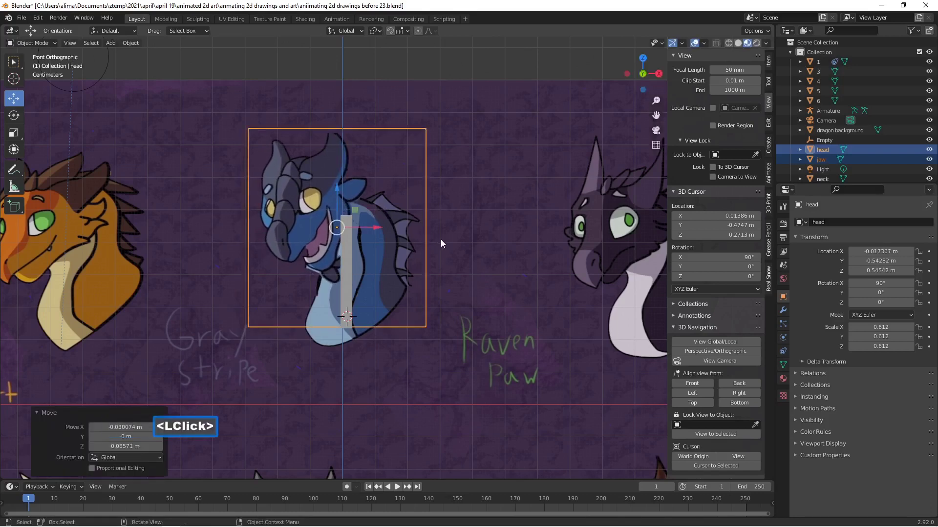
# Rotate the head and jaw together in two turns, about 33.3° and 9.41°, to fit them to the neck.
pyautogui.press('r')
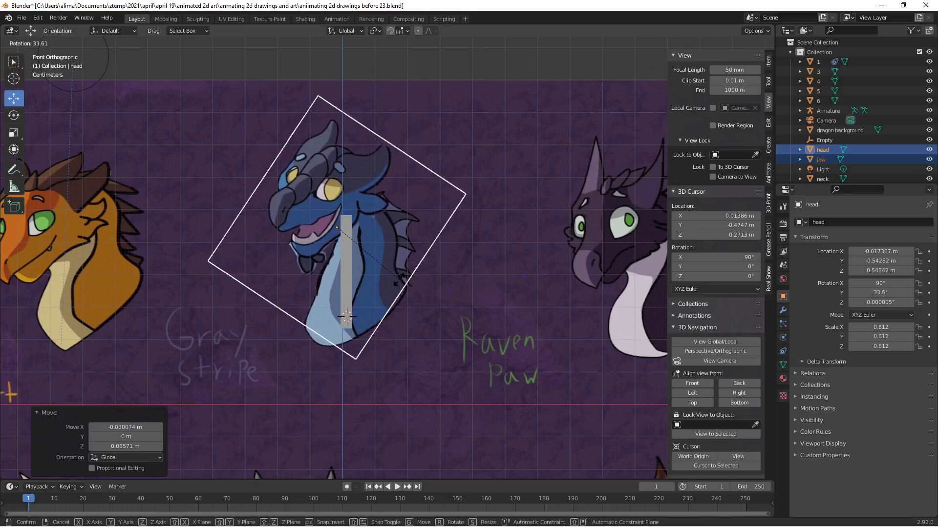
pyautogui.click(400, 282)
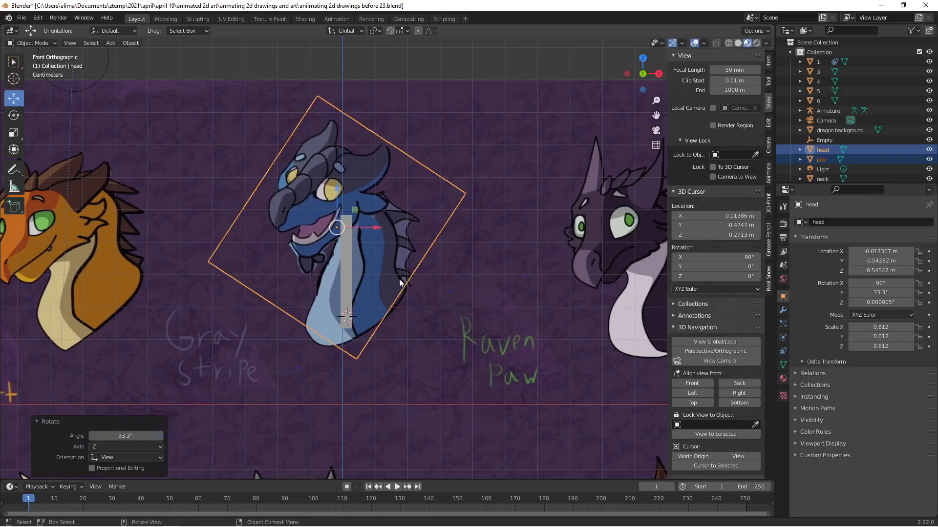
pyautogui.press('r')
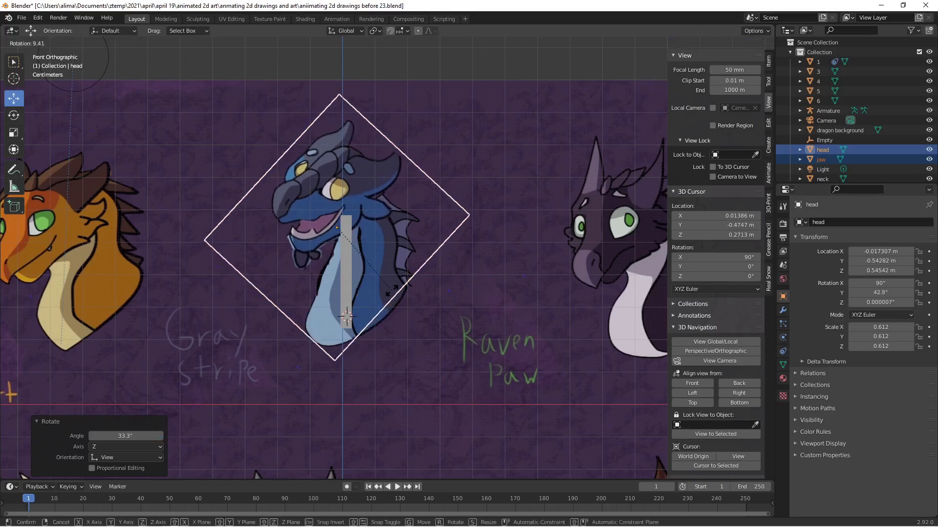
pyautogui.click(392, 291)
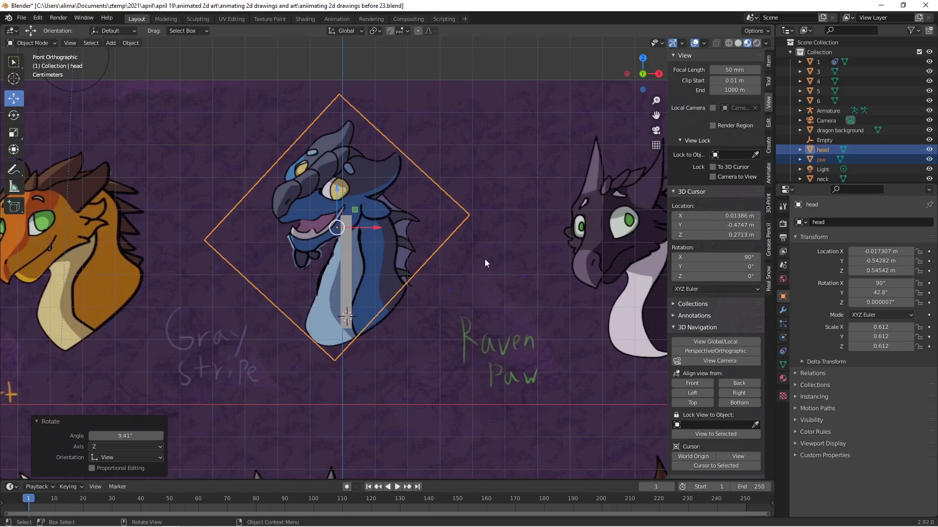
pyautogui.press('Pause')
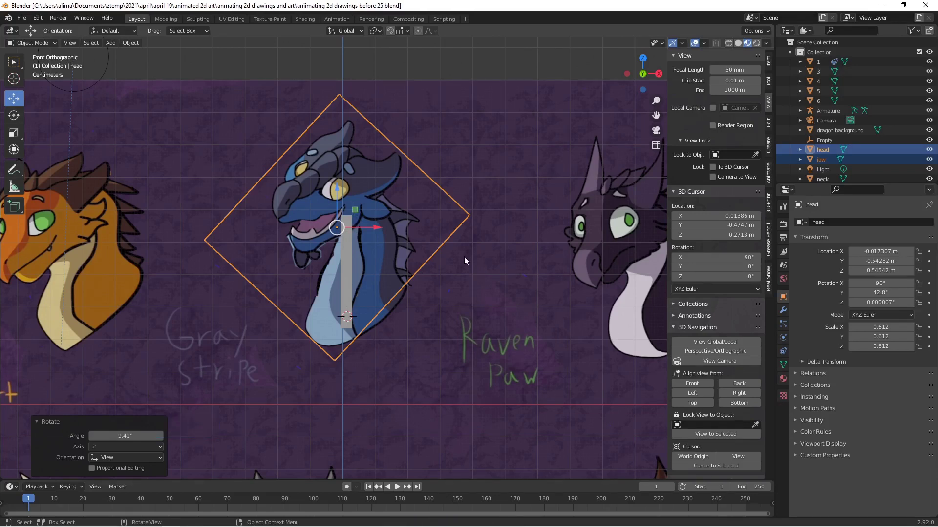
# Subdivide the head mesh with 10 cuts in Edit Mode.
pyautogui.click(381, 180)
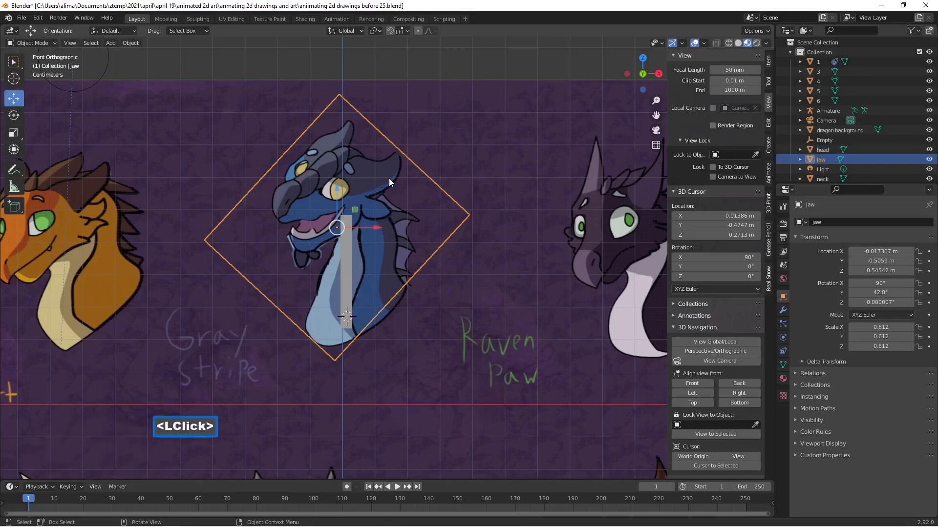
pyautogui.click(823, 150)
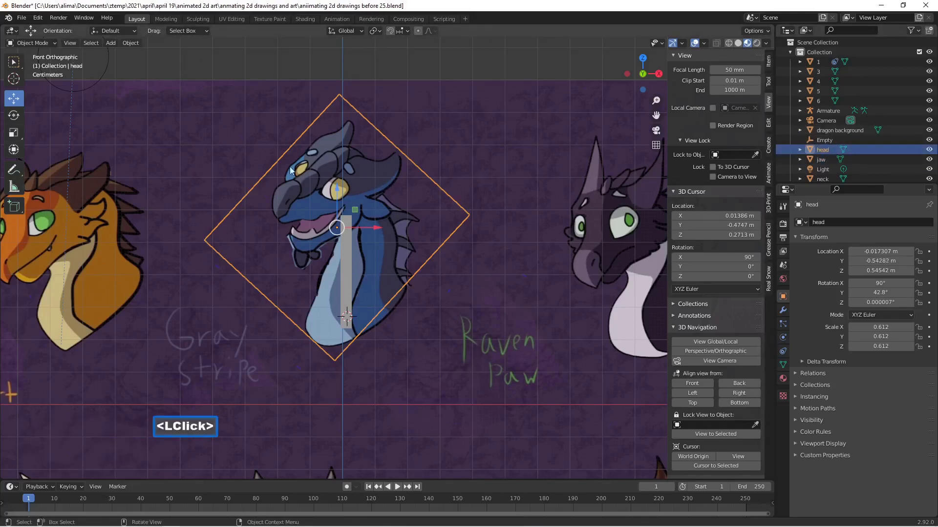
pyautogui.click(30, 43)
pyautogui.click(30, 64)
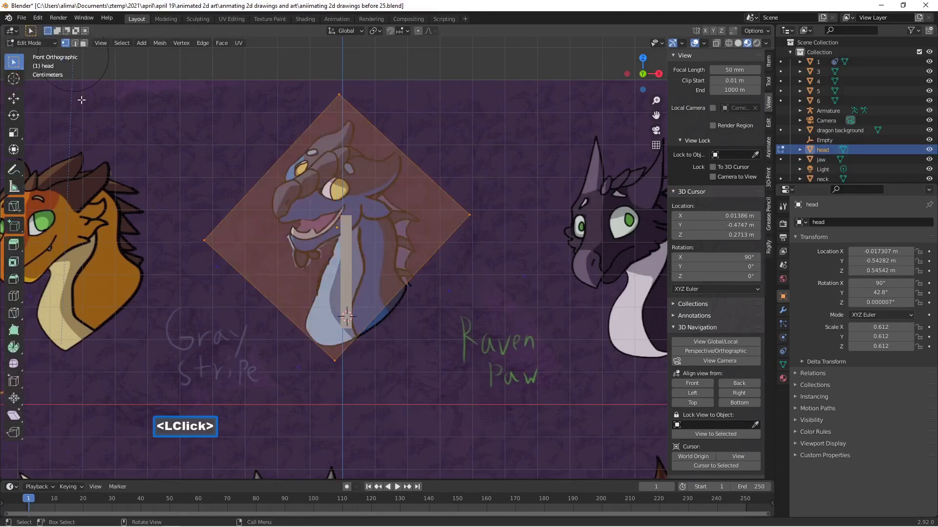
pyautogui.rightClick(393, 190)
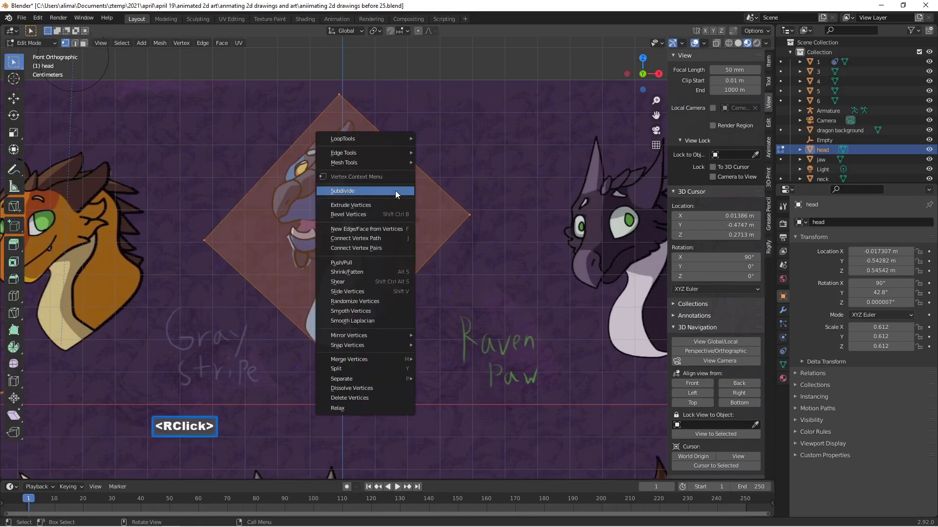
pyautogui.click(395, 191)
pyautogui.click(160, 403)
pyautogui.click(160, 404)
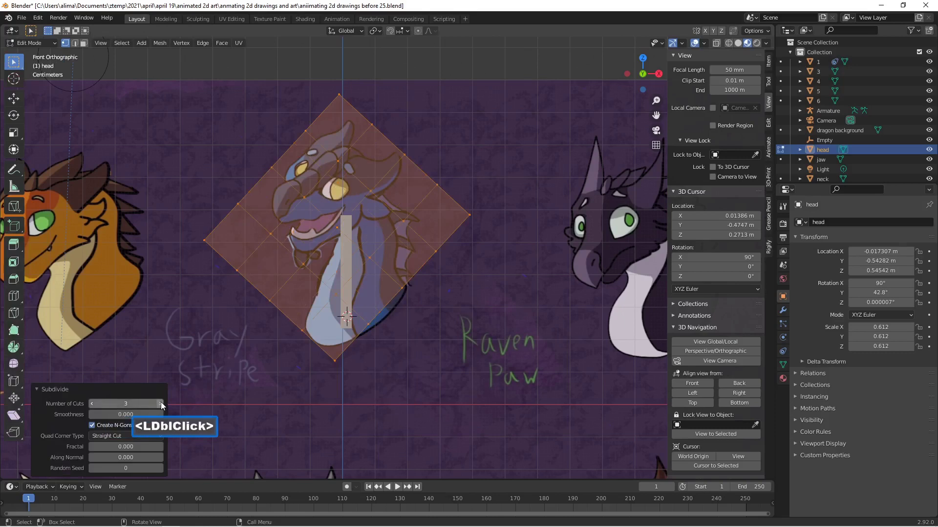
pyautogui.click(161, 403)
pyautogui.doubleClick(160, 403)
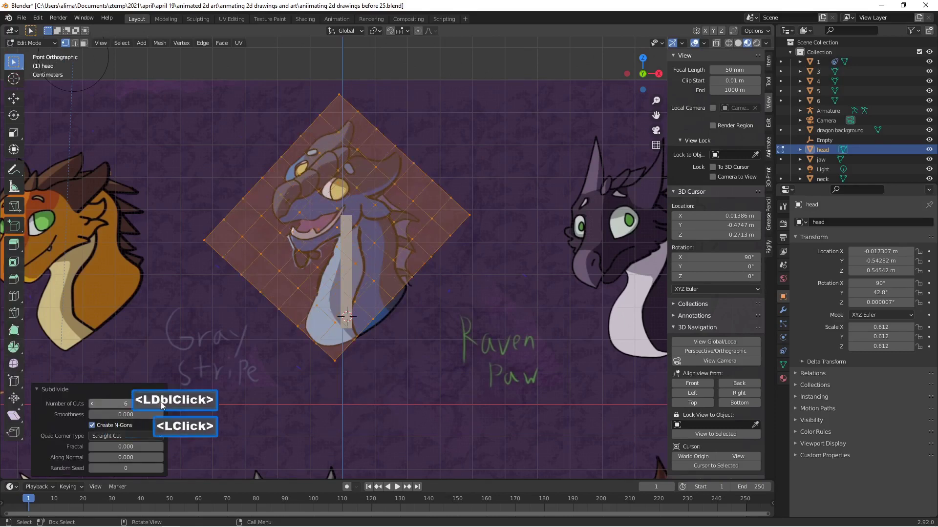
pyautogui.click(162, 402)
pyautogui.click(161, 403)
pyautogui.doubleClick(161, 403)
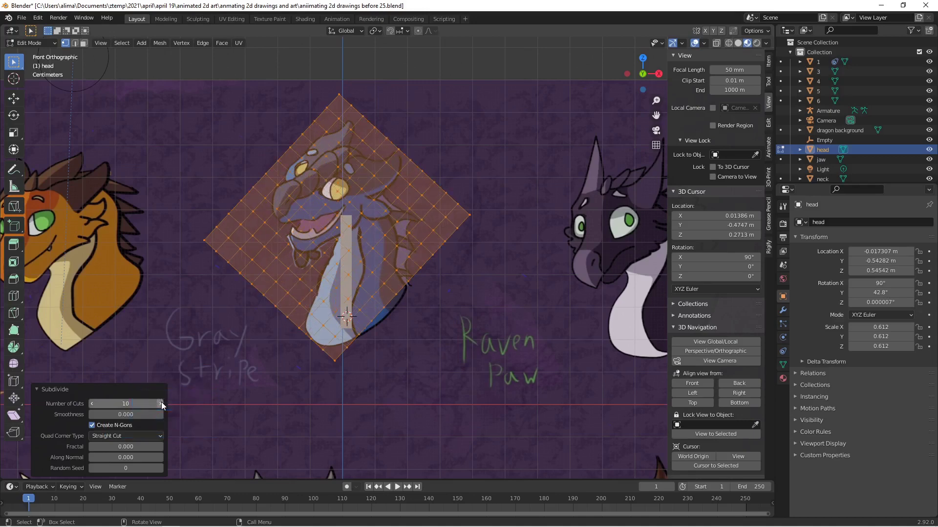
pyautogui.click(192, 392)
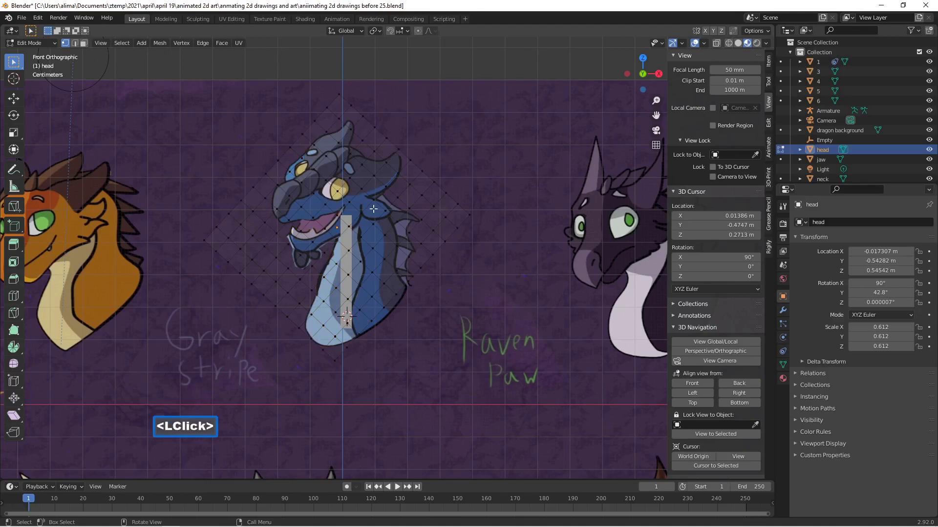
# Subdivide the entire head mesh again with 1 cut and return to Object Mode.
pyautogui.press('a')
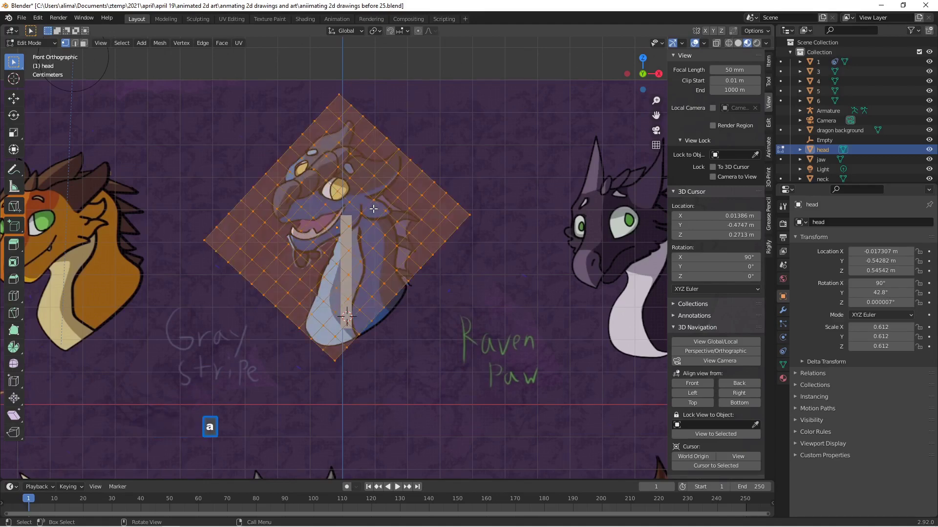
pyautogui.rightClick(411, 198)
pyautogui.click(411, 198)
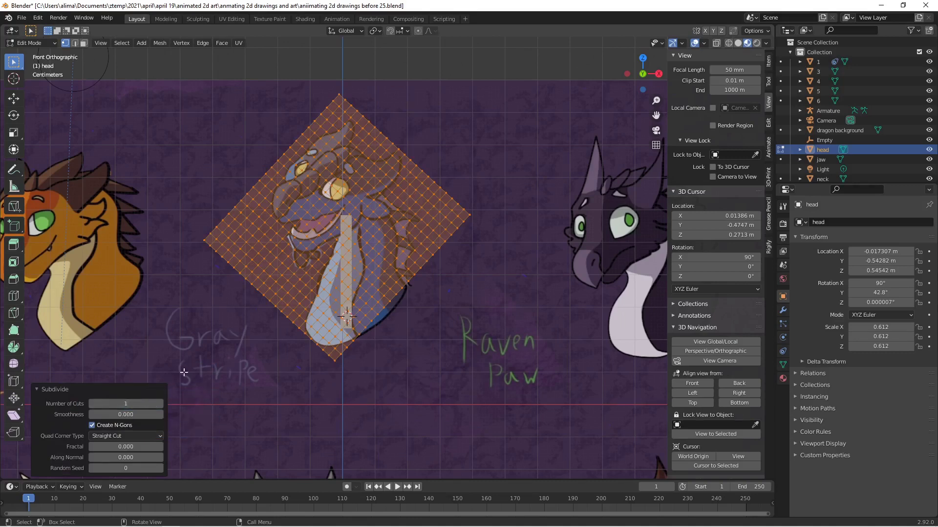
pyautogui.click(295, 366)
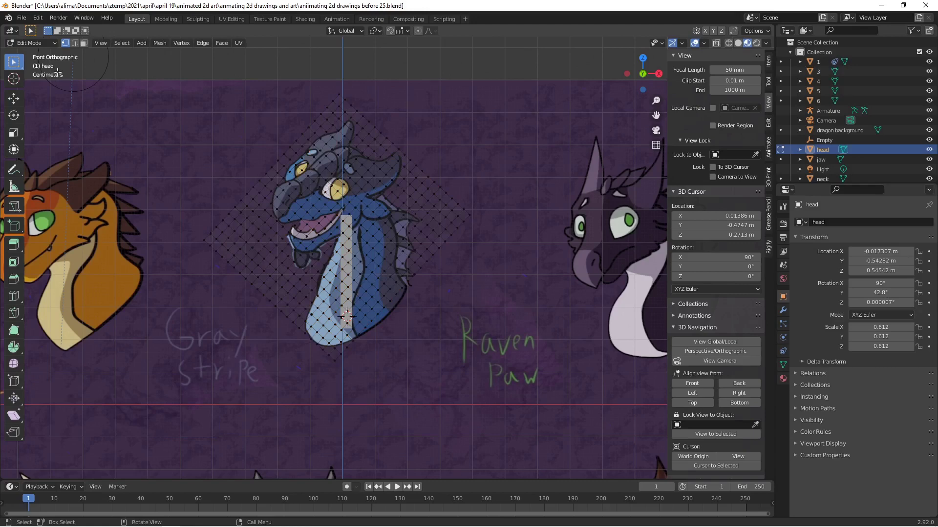
pyautogui.click(40, 44)
pyautogui.click(43, 57)
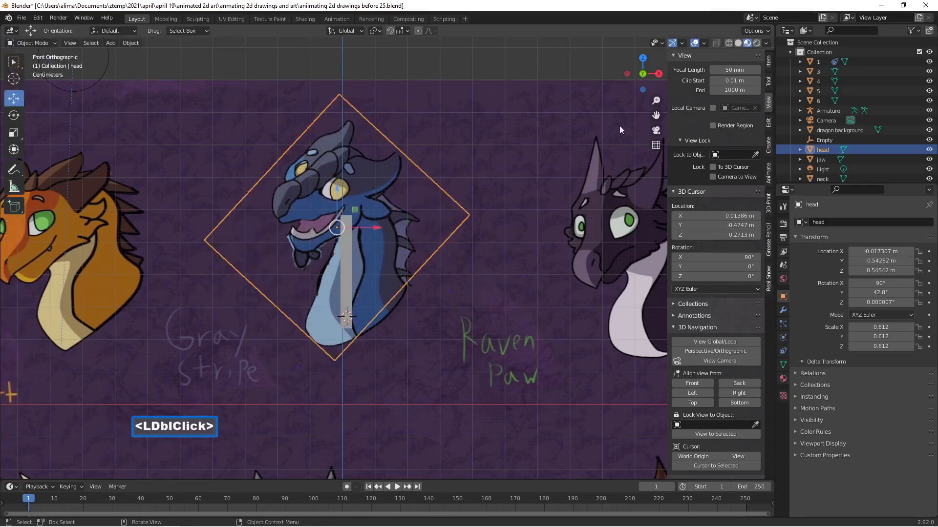
# Subdivide the jaw mesh with 10 cuts in Edit Mode.
pyautogui.click(831, 158)
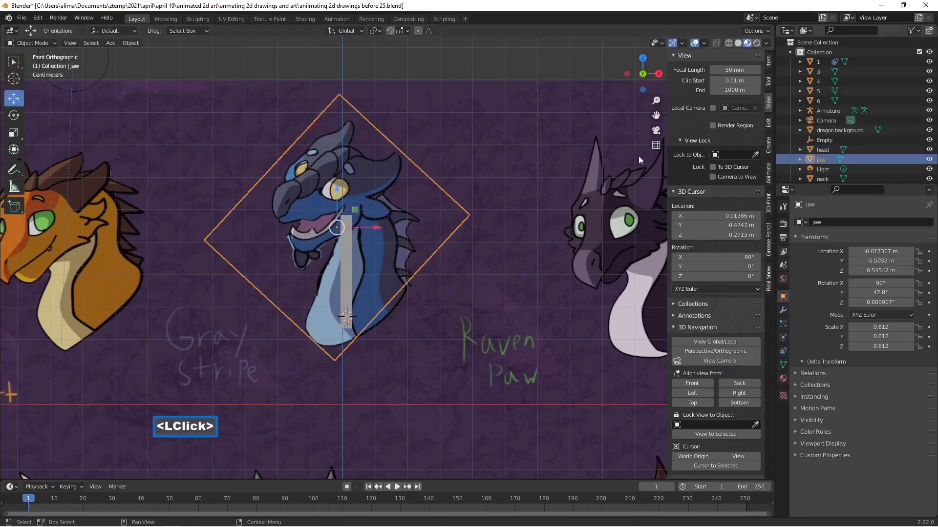
pyautogui.click(54, 44)
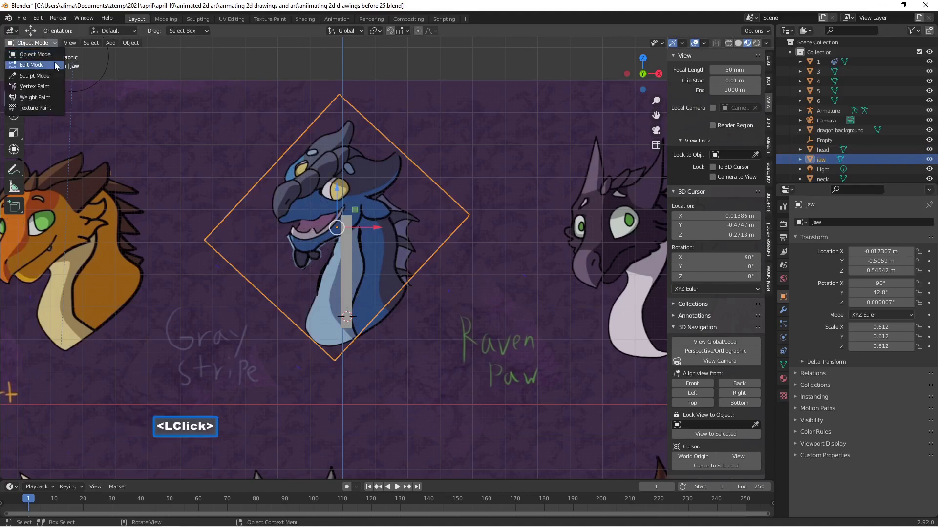
pyautogui.click(54, 63)
pyautogui.rightClick(398, 189)
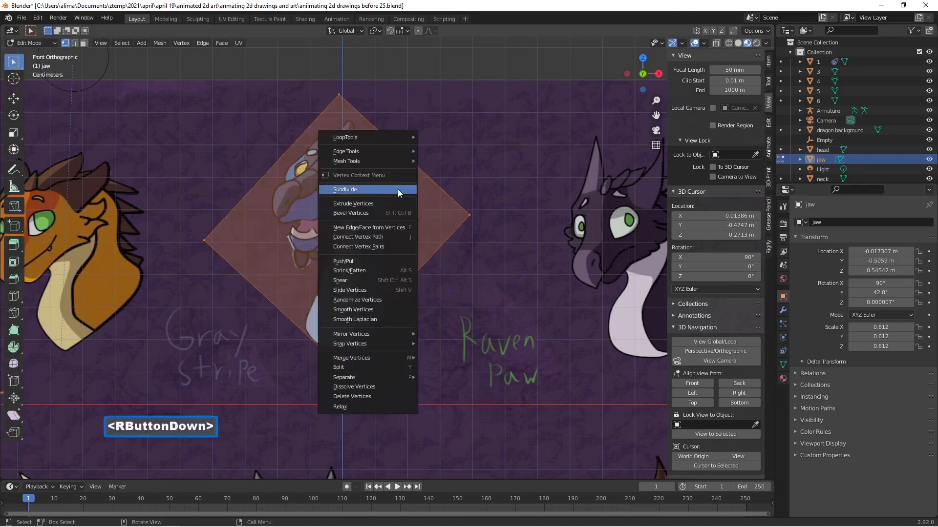
pyautogui.click(397, 189)
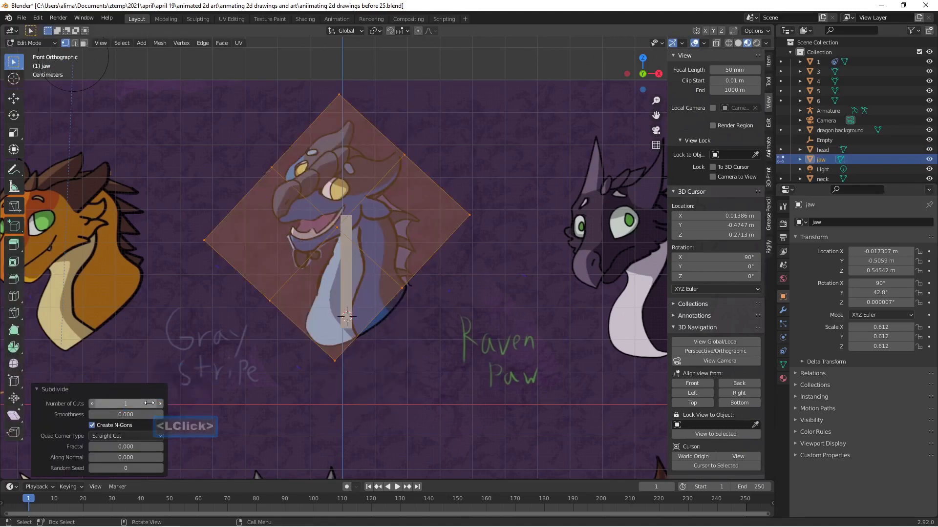
pyautogui.click(160, 403)
pyautogui.click(159, 404)
pyautogui.doubleClick(160, 403)
pyautogui.doubleClick(160, 404)
pyautogui.click(160, 404)
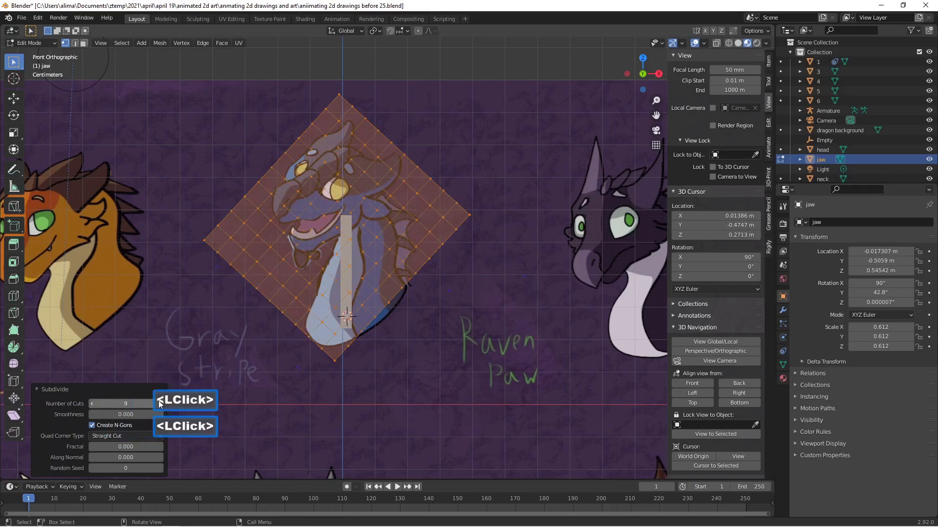
pyautogui.doubleClick(160, 403)
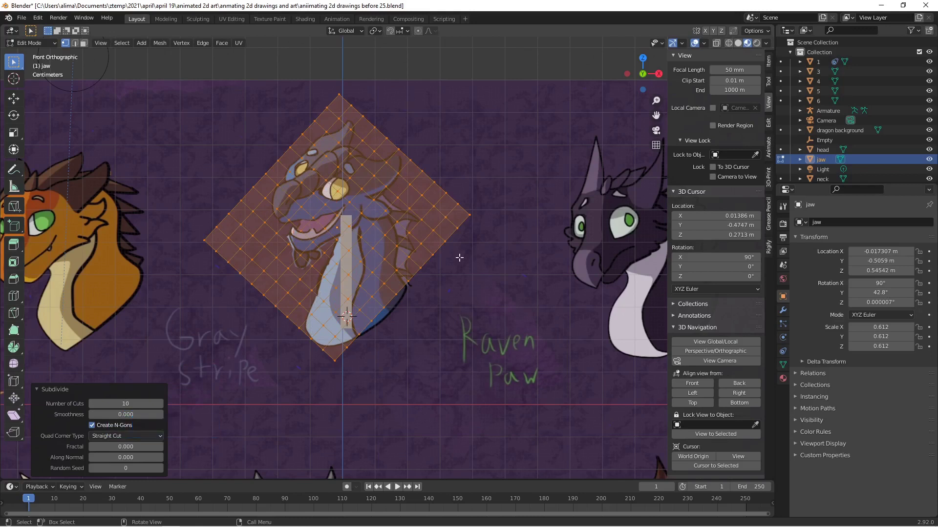
# Deselect the jaw's vertices and return to Object Mode, saving the file as "aniimating 2d drawings before 26.blend".
pyautogui.click(451, 243)
pyautogui.click(465, 259)
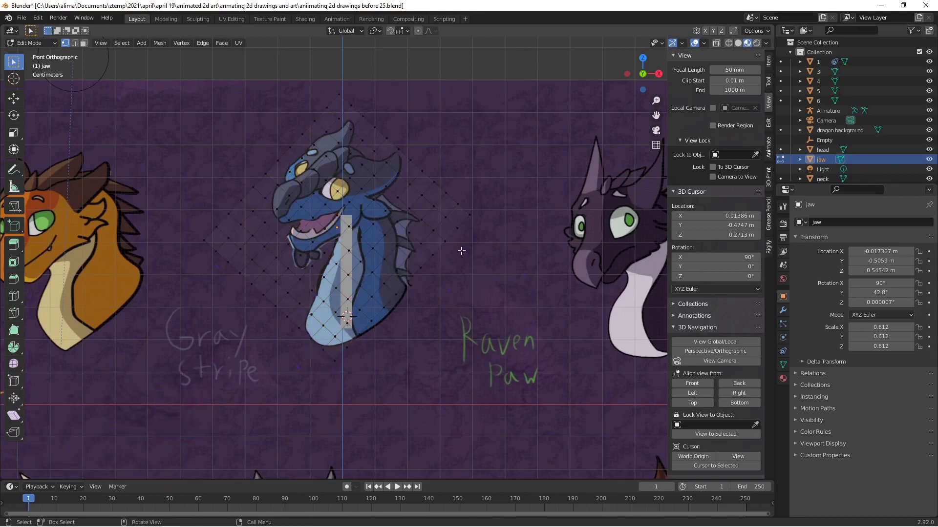
pyautogui.click(432, 230)
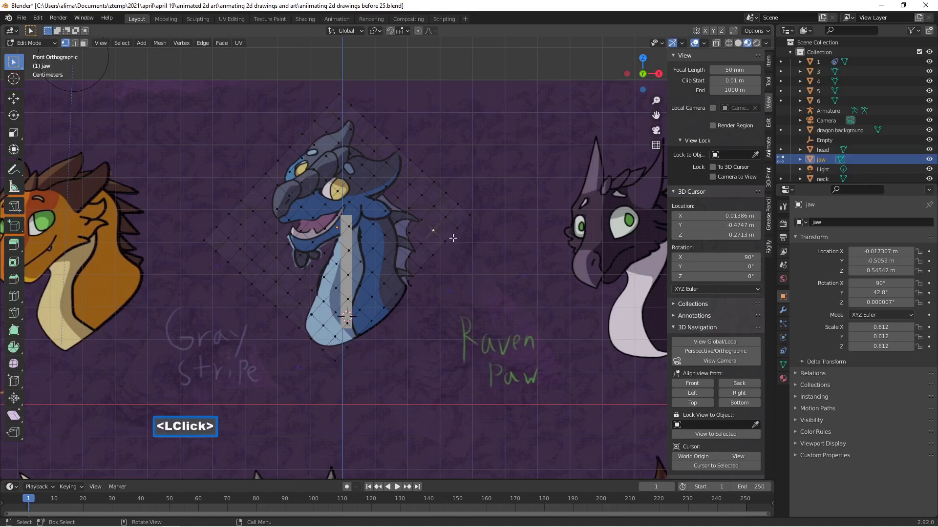
pyautogui.click(477, 224)
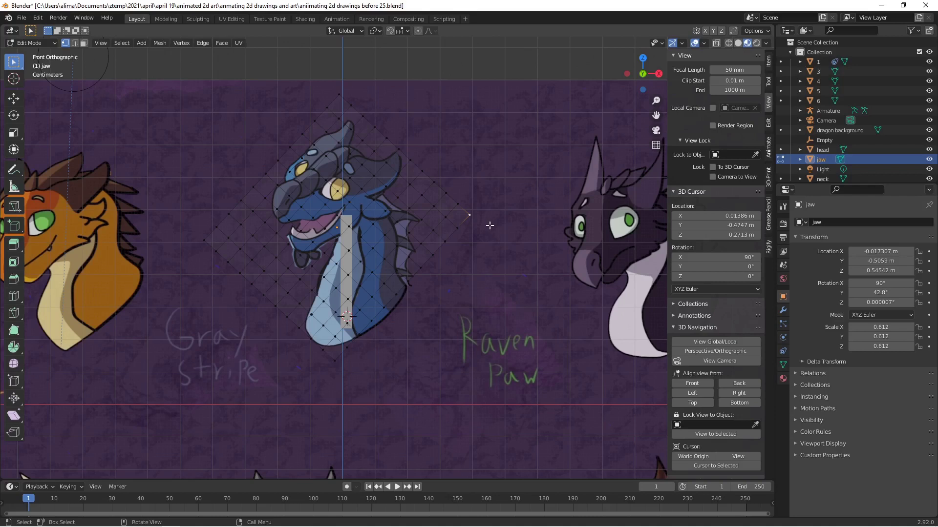
pyautogui.press('alt')
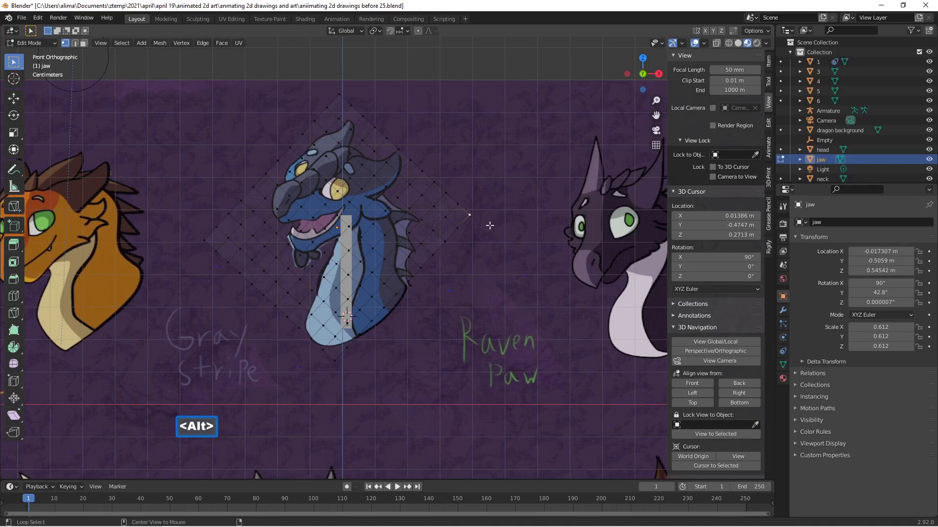
pyautogui.hotkey('alt', 'a')
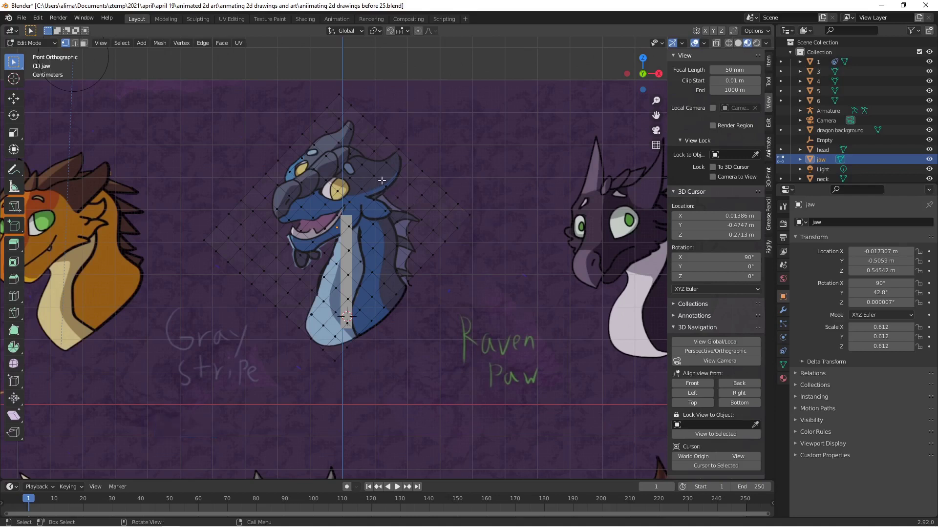
pyautogui.click(51, 45)
pyautogui.click(48, 52)
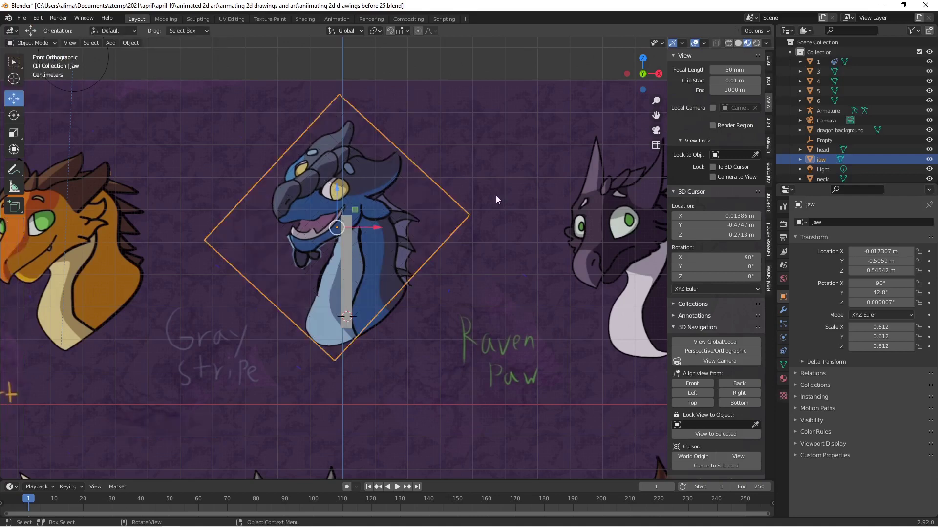
pyautogui.press('Pause')
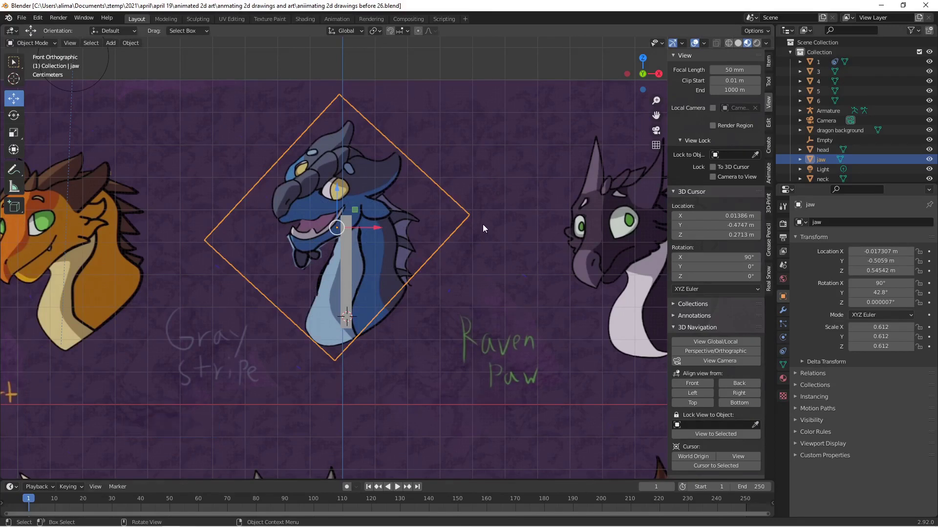
# Try to select the neck armature in the viewport among the overlapping head, jaw and neck meshes.
pyautogui.click(345, 242)
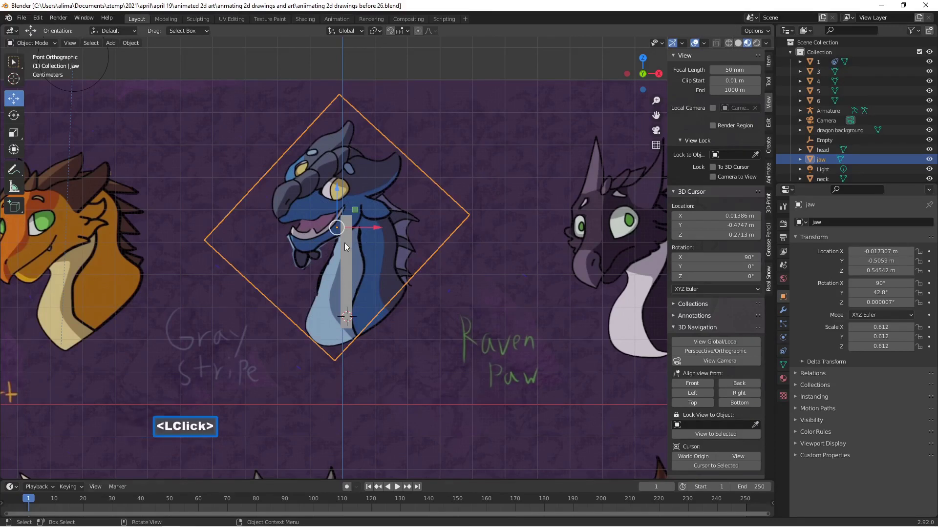
pyautogui.click(349, 254)
pyautogui.click(349, 256)
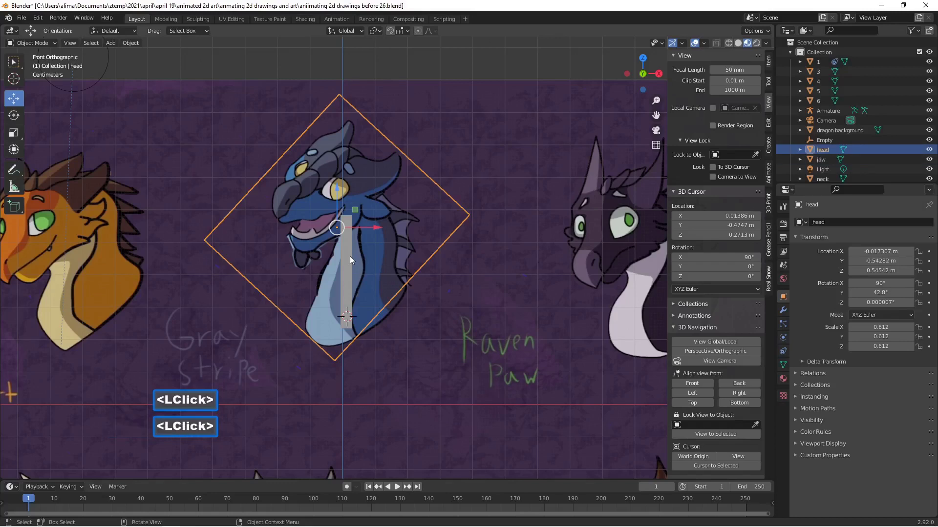
pyautogui.click(347, 262)
pyautogui.click(346, 275)
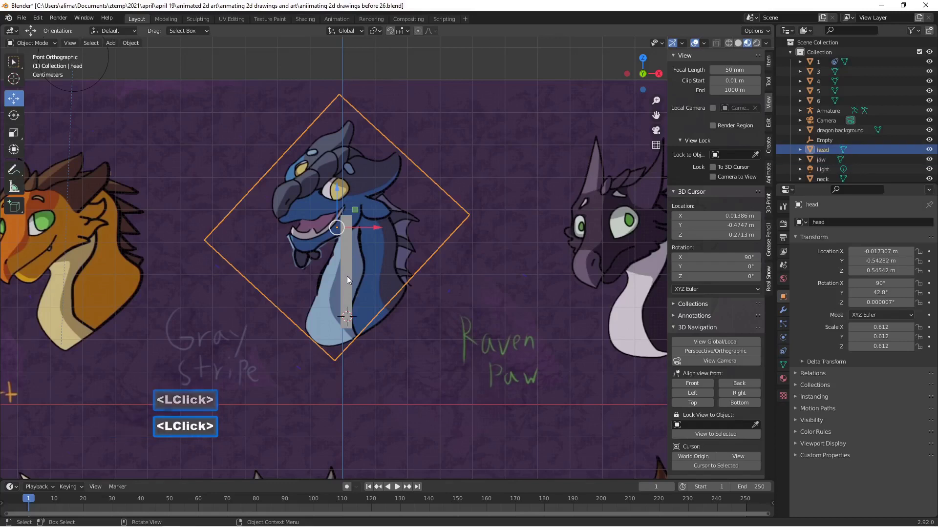
pyautogui.click(347, 259)
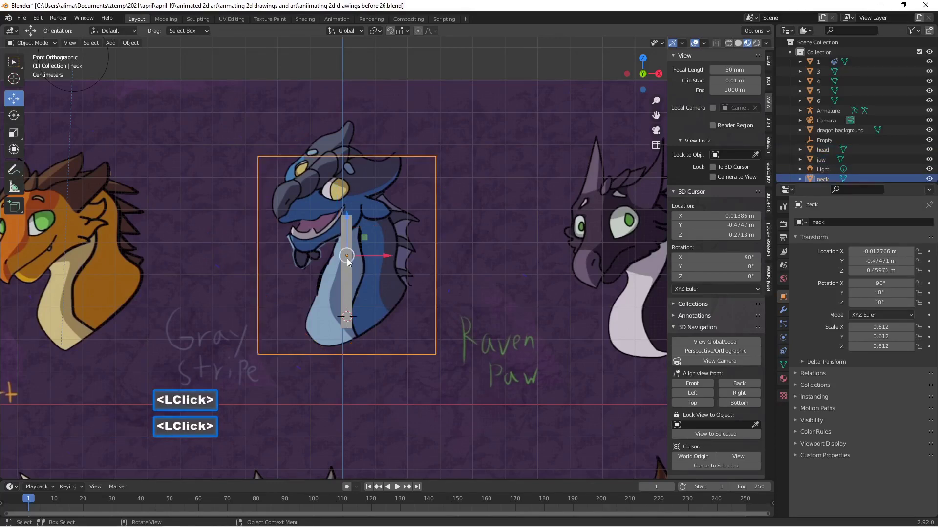
pyautogui.click(362, 180)
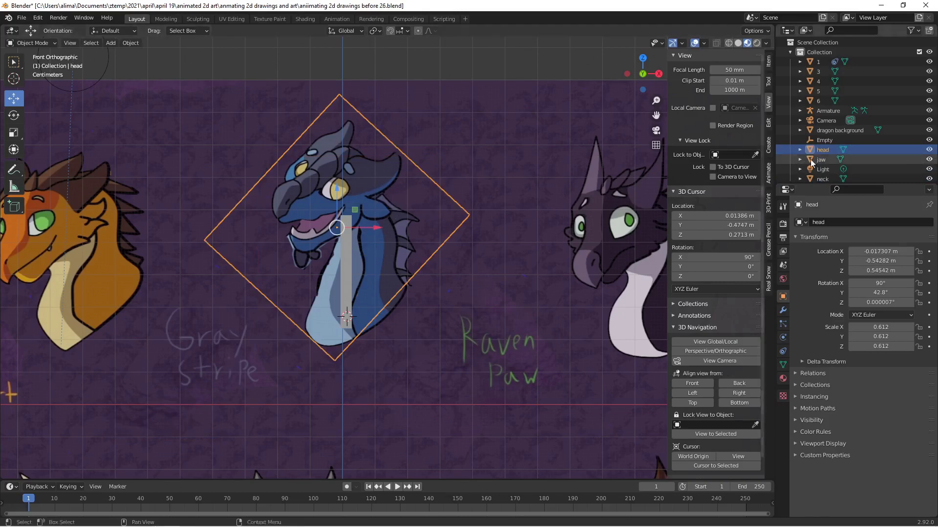
# Show the selectability toggles for the scene objects and disable viewport selection of the jaw, leaving the head selectable.
pyautogui.click(916, 31)
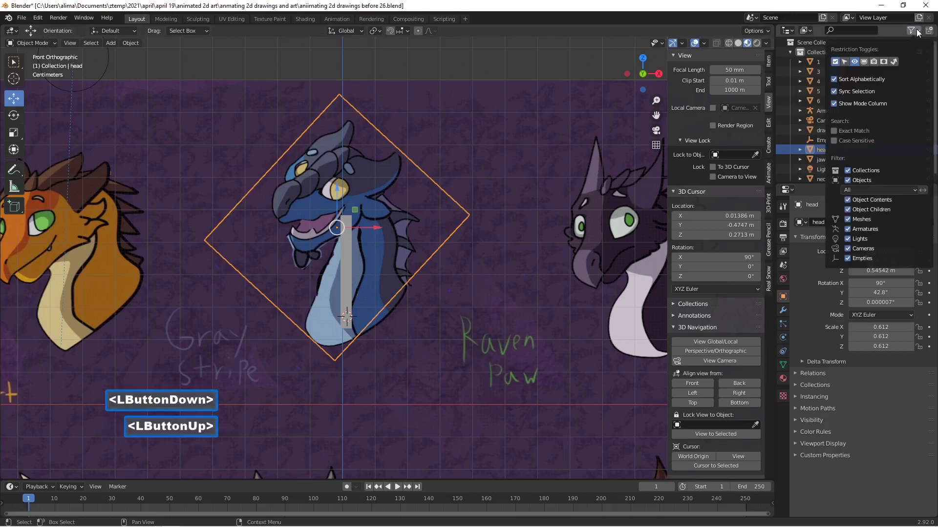
pyautogui.click(844, 60)
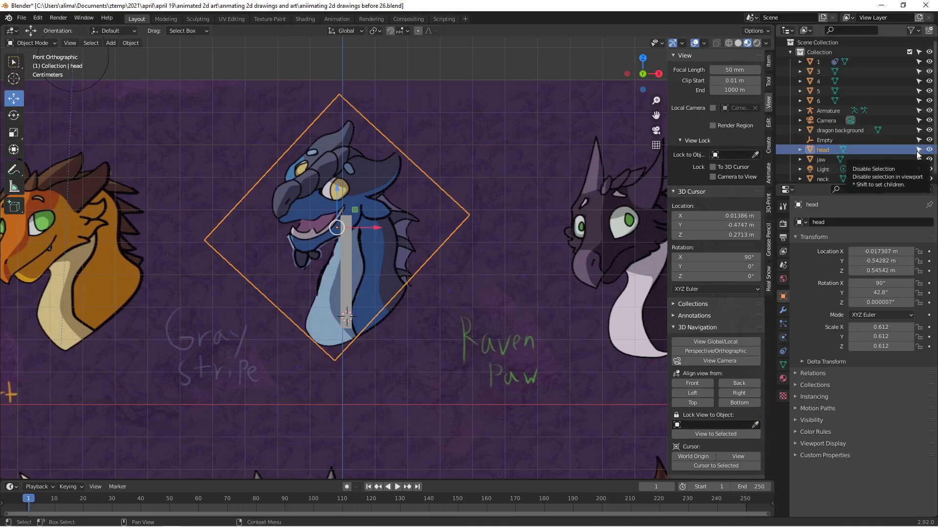
pyautogui.click(919, 151)
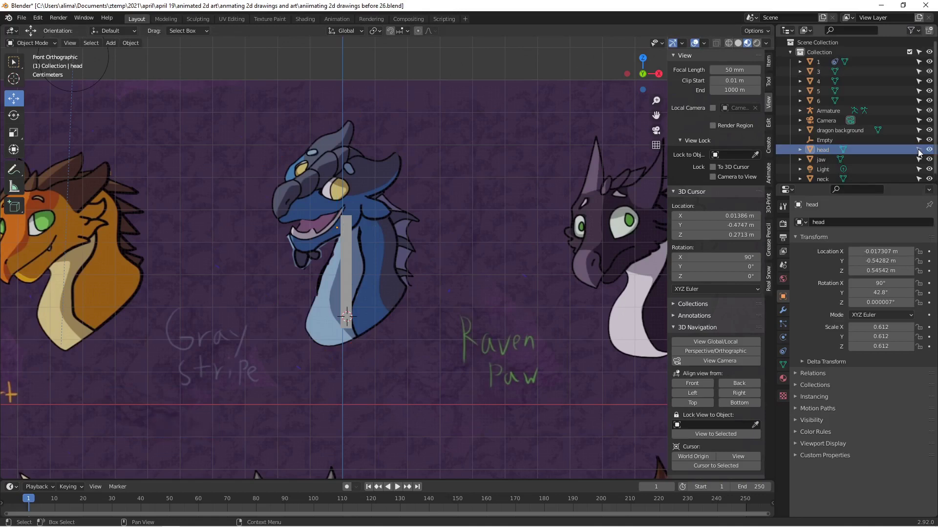
pyautogui.click(918, 151)
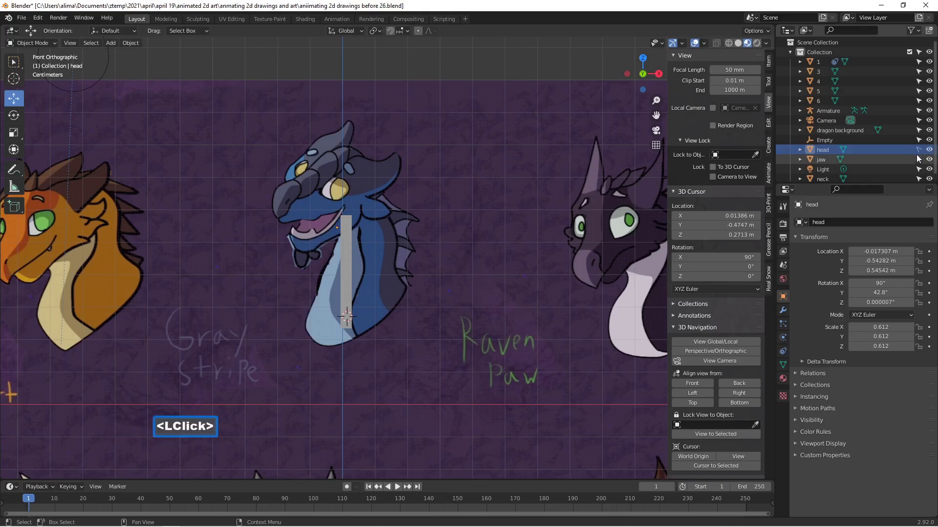
pyautogui.click(917, 153)
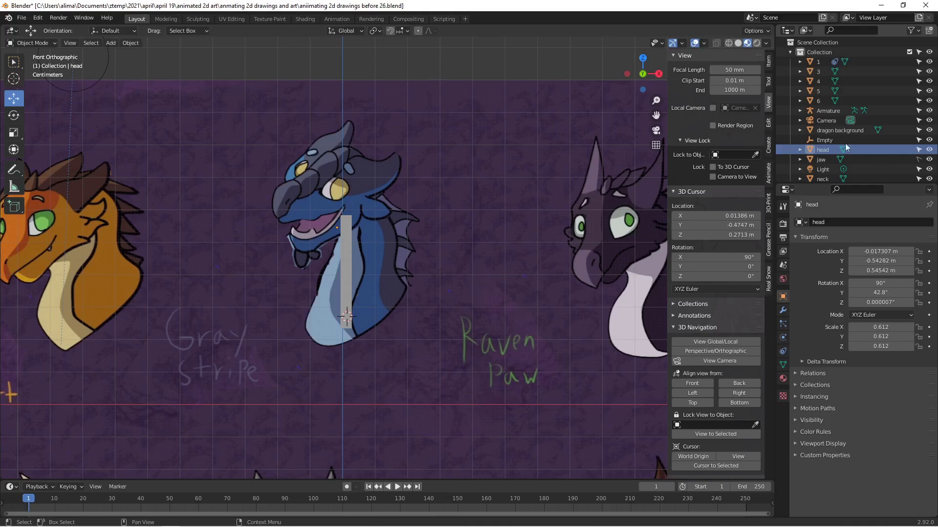
# Select the neck mesh and set its viewport display type to Wire.
pyautogui.click(347, 239)
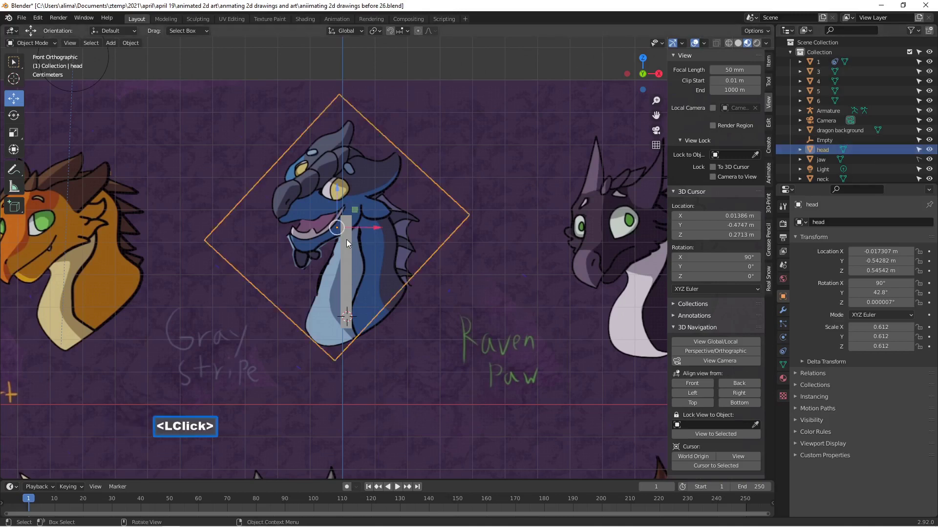
pyautogui.click(347, 239)
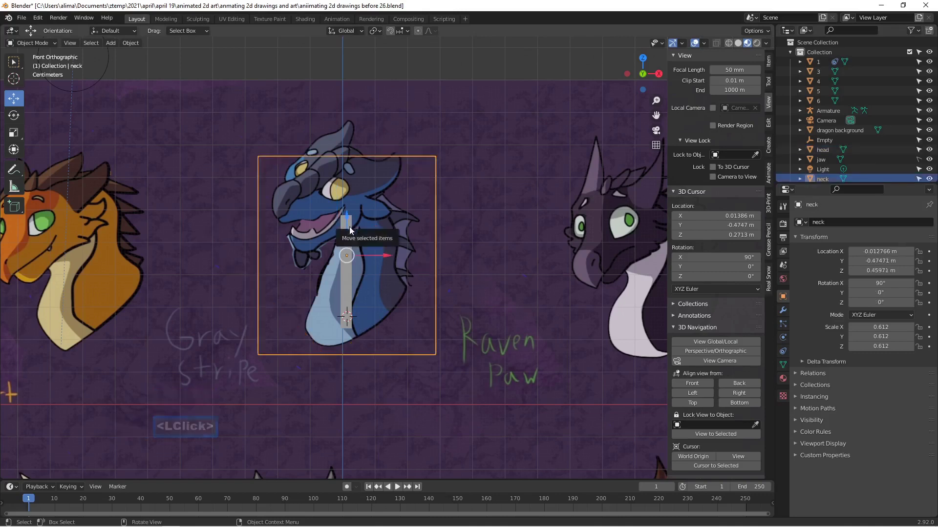
pyautogui.scroll(-1, 787, 137)
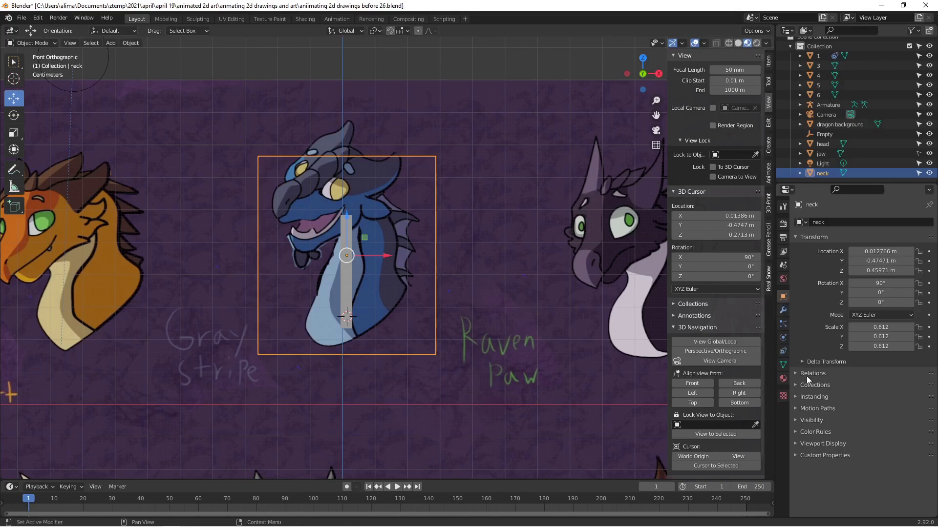
pyautogui.click(794, 420)
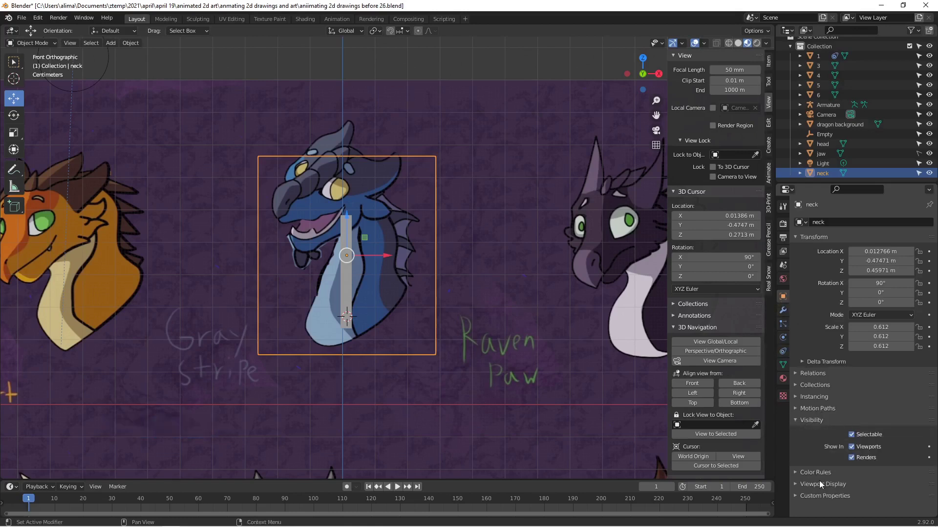
pyautogui.click(798, 484)
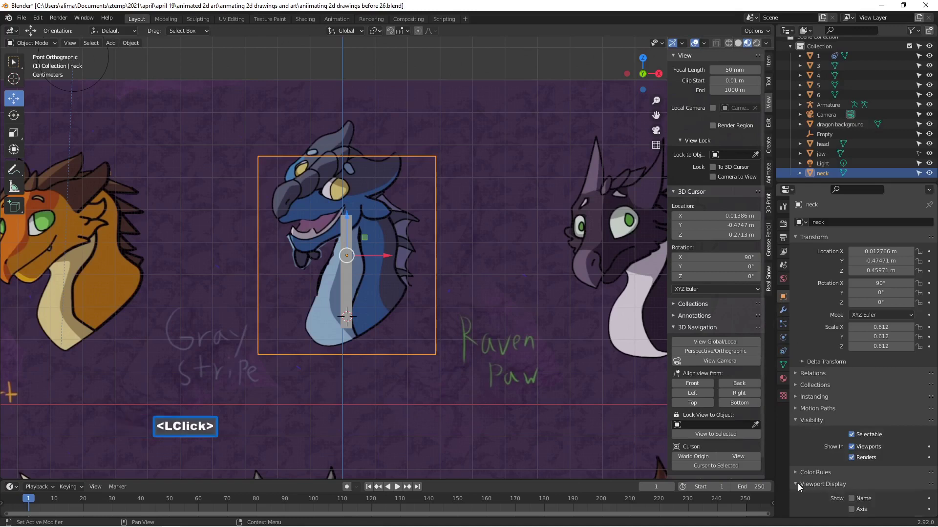
pyautogui.scroll(-5, 857, 475)
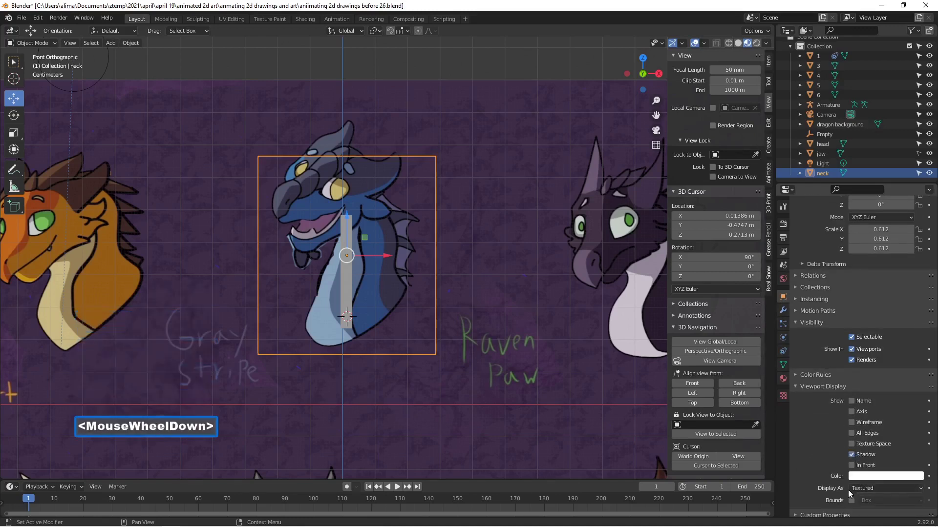
pyautogui.click(916, 488)
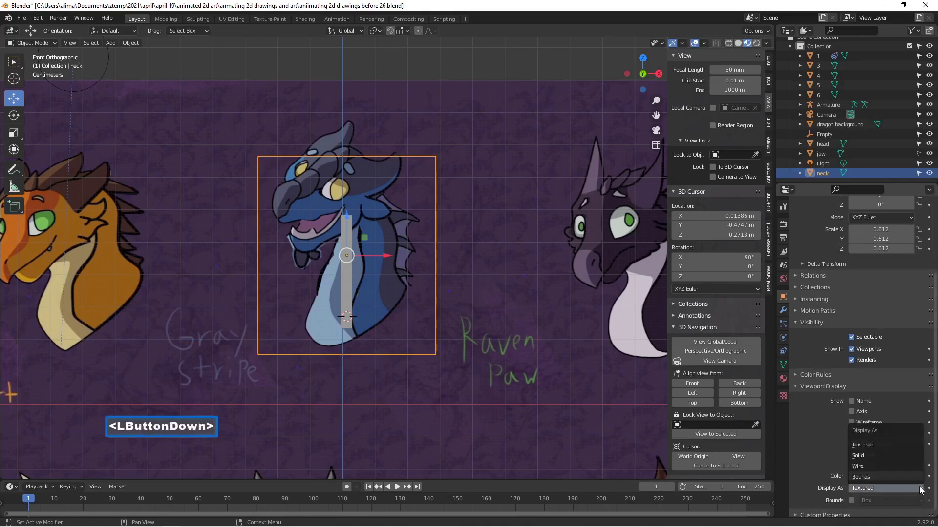
pyautogui.click(892, 467)
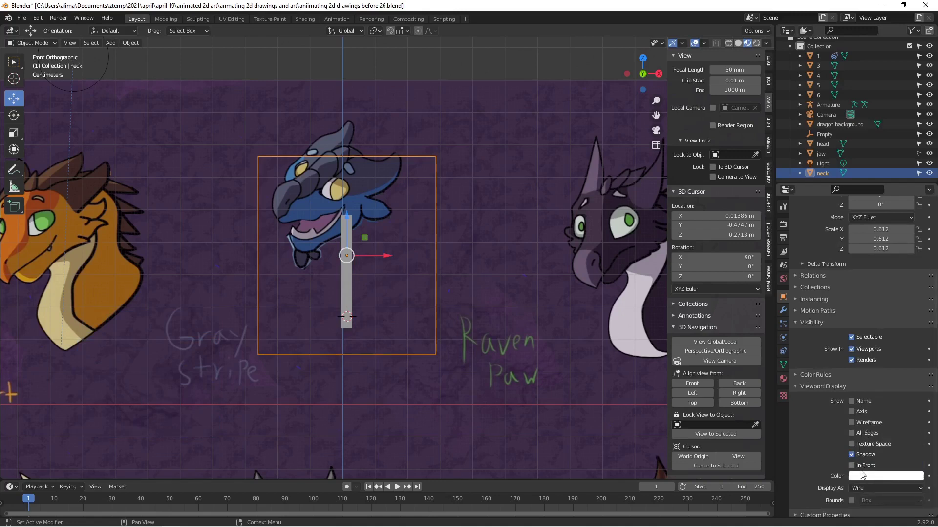
# Restore the neck mesh's viewport display type to Textured.
pyautogui.scroll(-1, 863, 433)
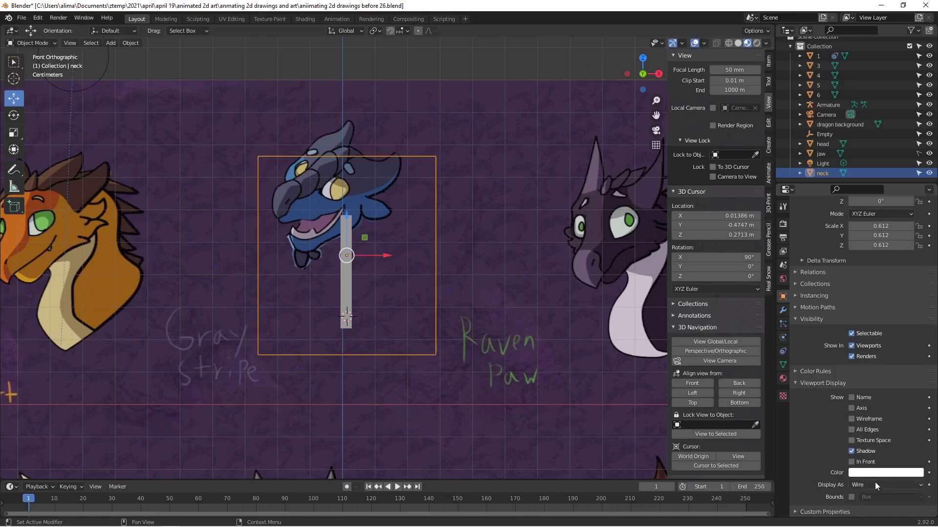
pyautogui.click(874, 482)
pyautogui.click(870, 442)
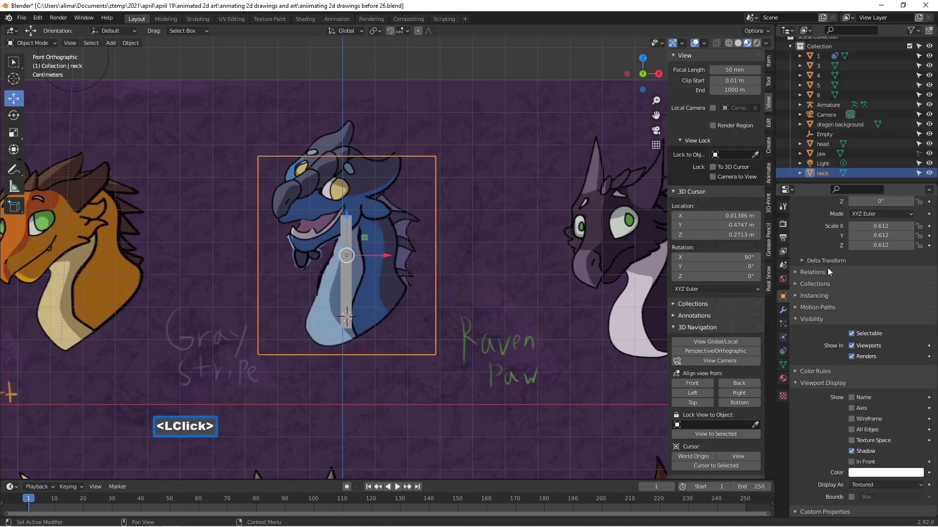
# Select the neck armature object and set its viewport display type to Wire.
pyautogui.scroll(-1, 844, 137)
pyautogui.click(833, 106)
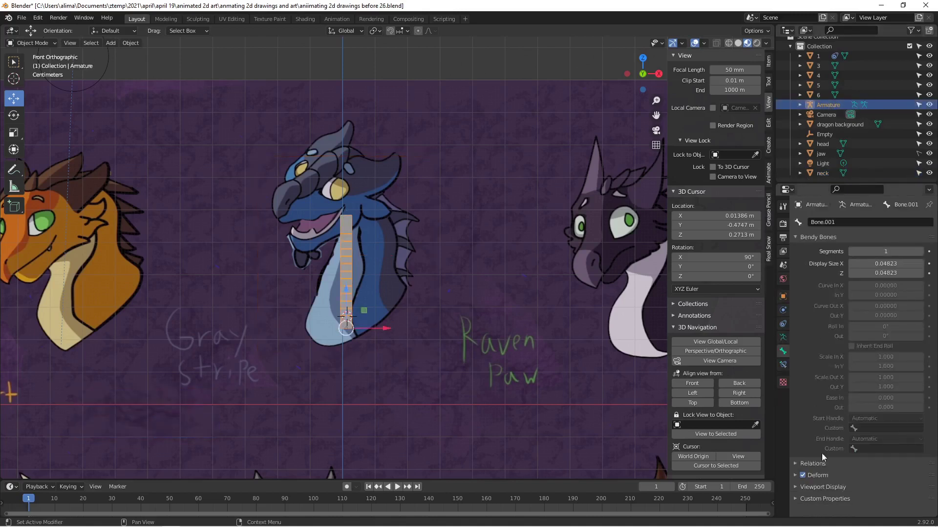
pyautogui.click(801, 487)
pyautogui.scroll(-4, 868, 479)
pyautogui.scroll(-1, 869, 474)
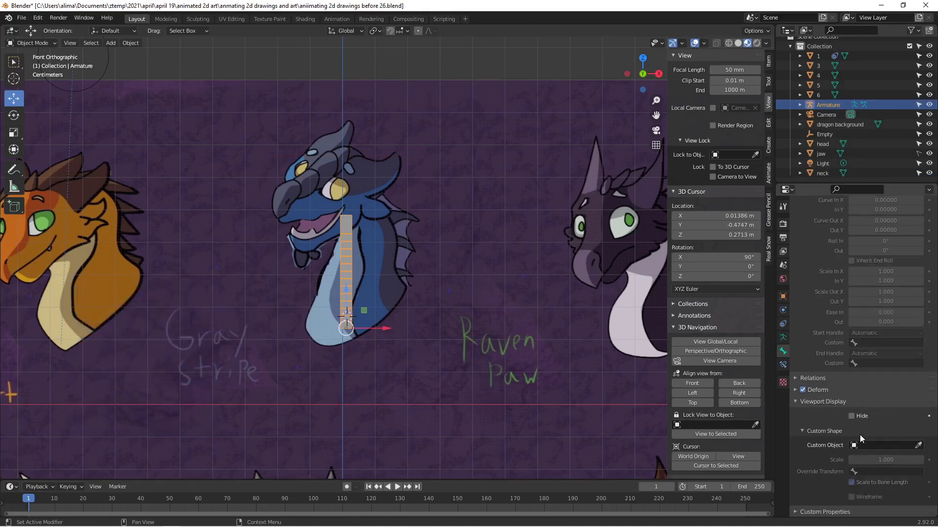
pyautogui.click(783, 296)
pyautogui.scroll(-3, 854, 426)
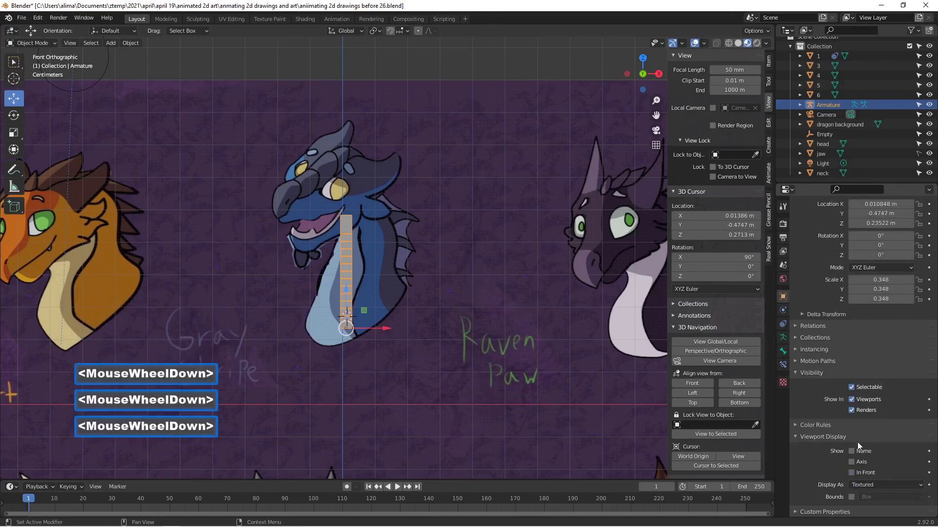
pyautogui.click(904, 483)
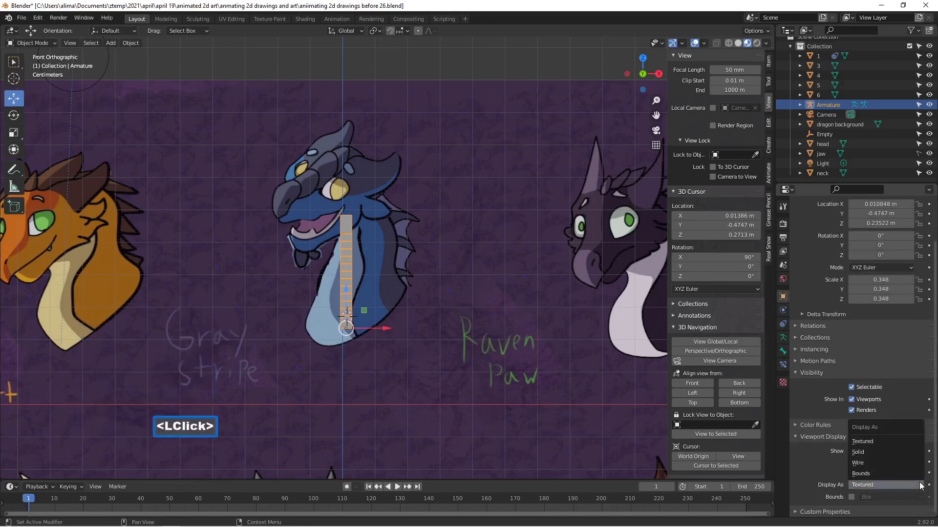
pyautogui.click(893, 464)
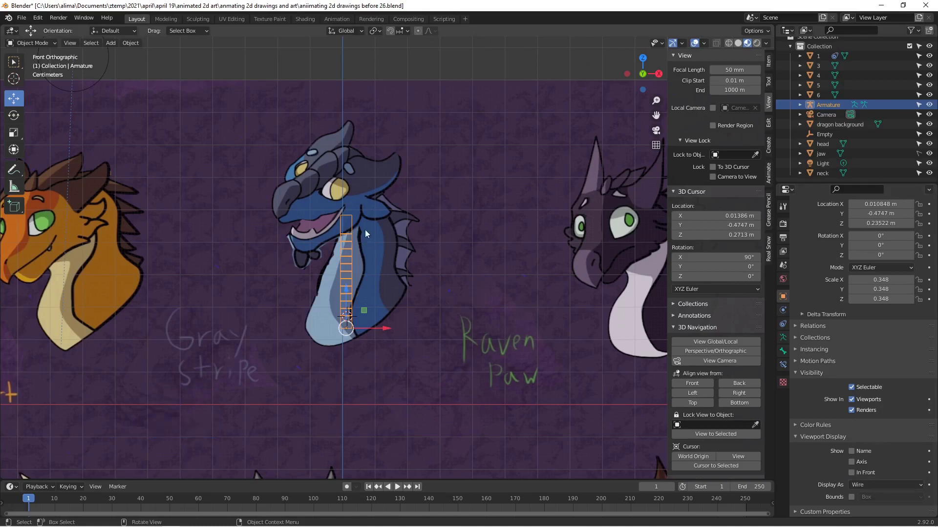
# Change the armature's bone display style from B-Bone to Octahedral.
pyautogui.click(783, 340)
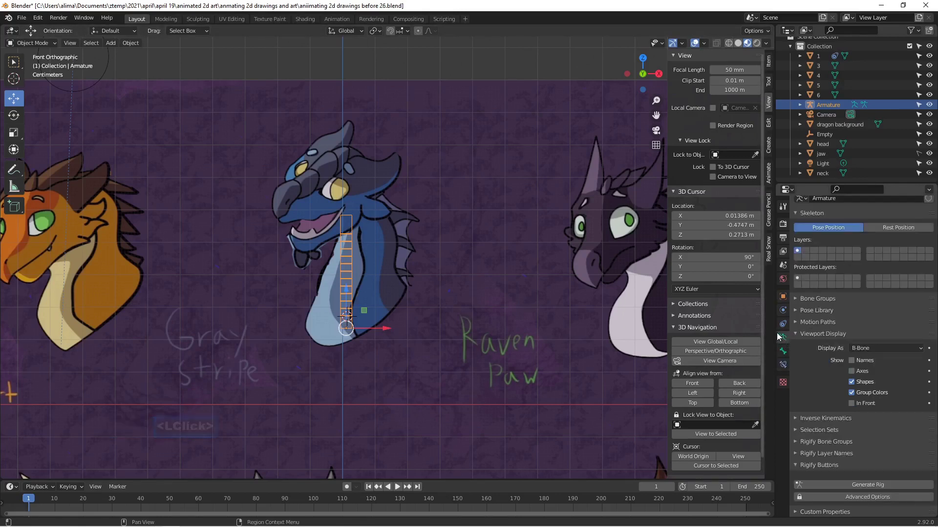
pyautogui.click(921, 348)
pyautogui.click(894, 358)
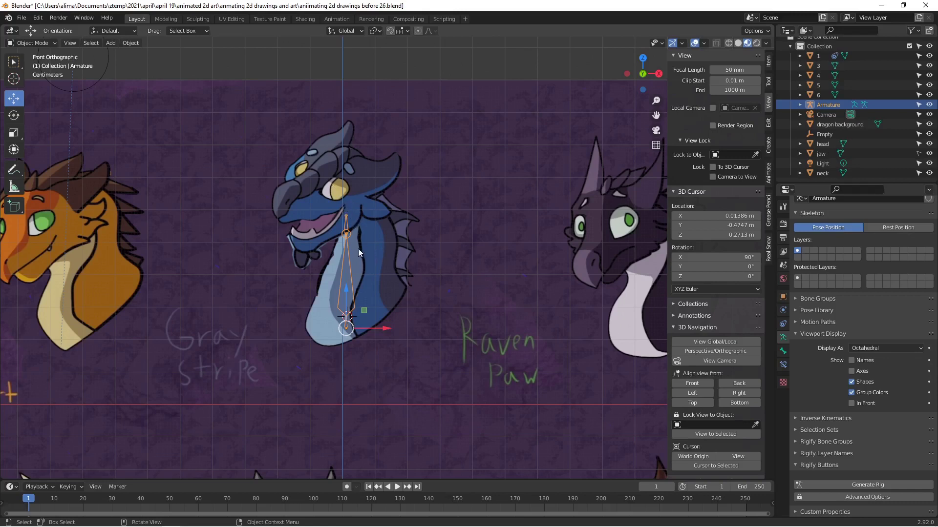
# In the armature's Edit Mode, extrude a horizontal bone about 0.16 m long from the topmost bone's tip toward the snout.
pyautogui.click(44, 43)
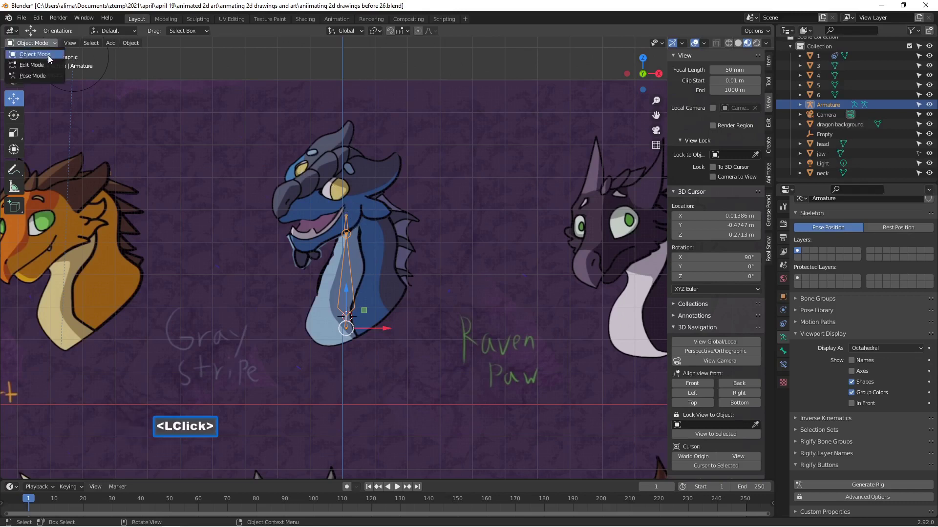
pyautogui.click(49, 65)
pyautogui.scroll(3, 301, 163)
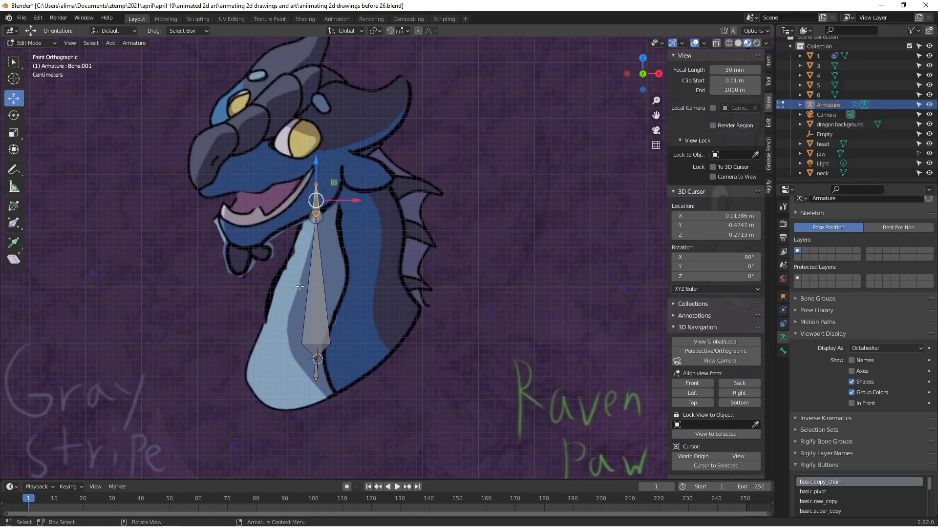
pyautogui.click(317, 183)
pyautogui.moveTo(317, 183); pyautogui.dragTo(304, 175)
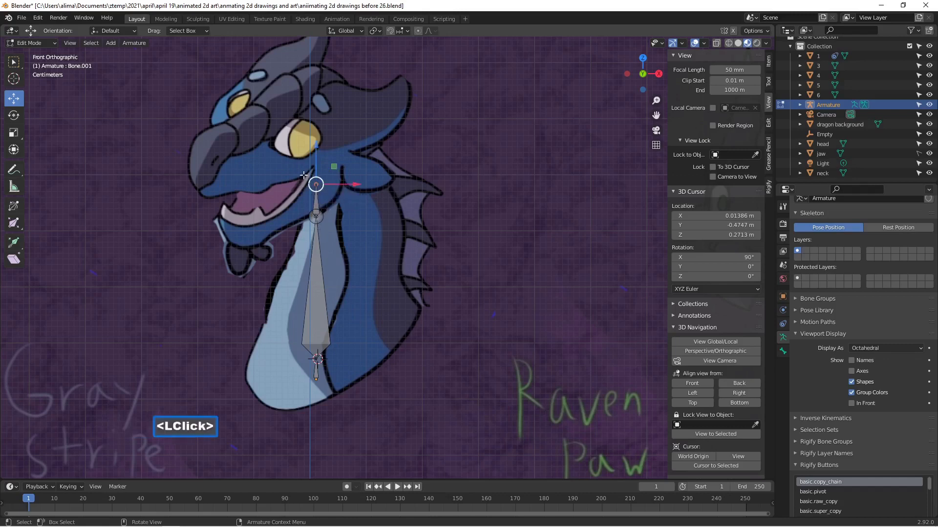
pyautogui.press('e')
pyautogui.rightClick(351, 166)
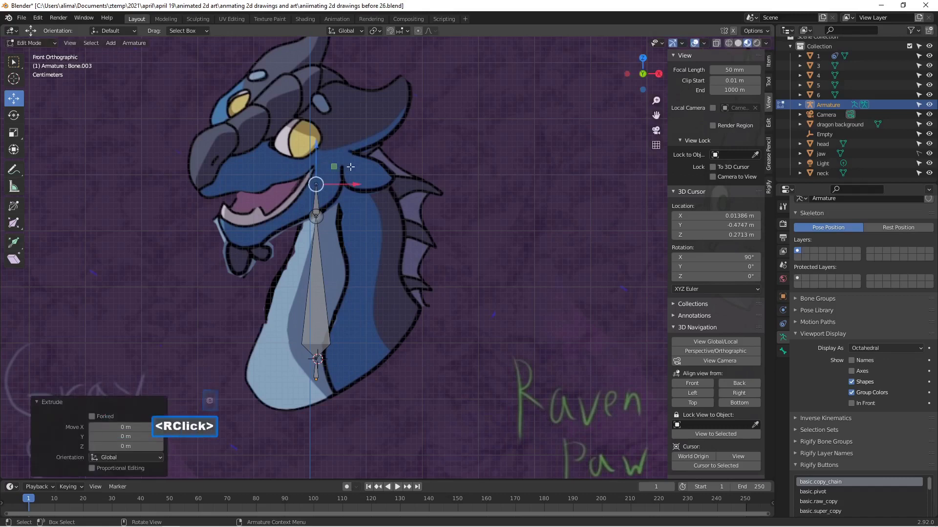
pyautogui.moveTo(351, 189); pyautogui.dragTo(258, 190)
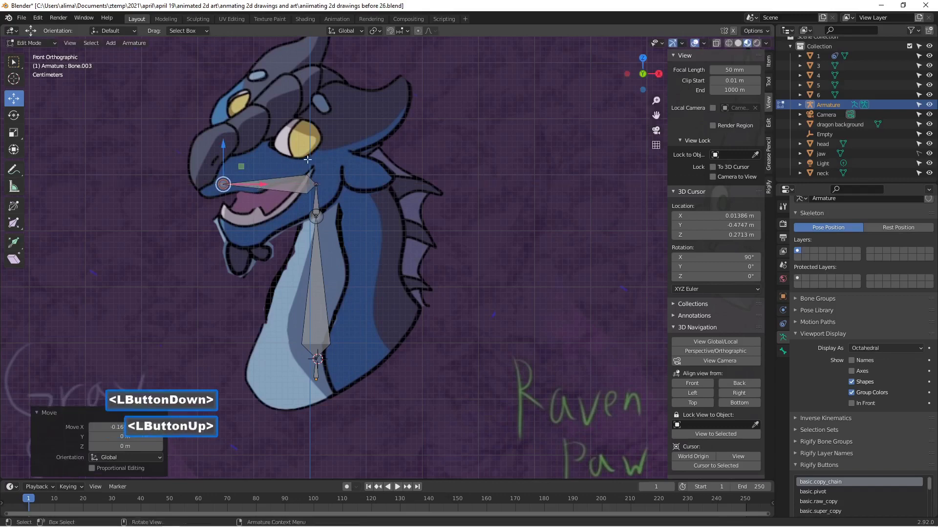
# Raise the snout bone's tip about 0.022 m and reposition its base joint just below the dragon's near eye.
pyautogui.click(317, 182)
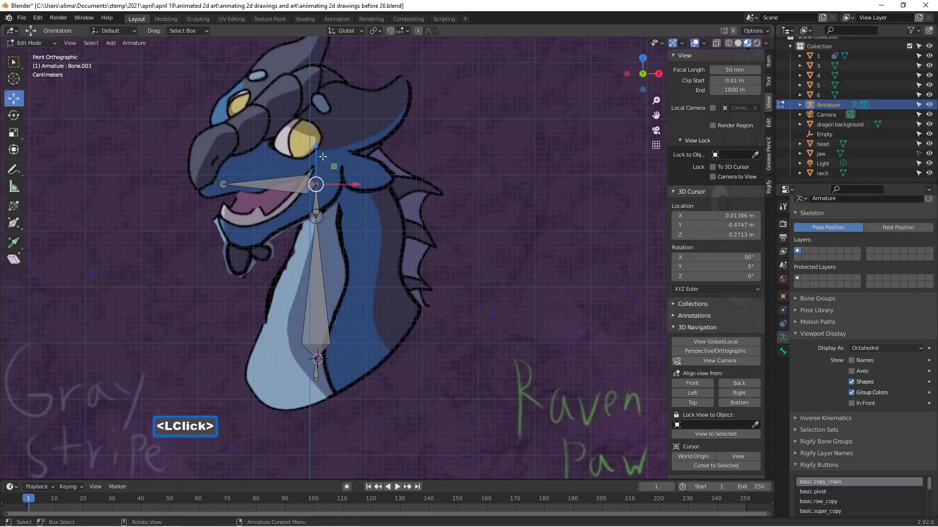
pyautogui.moveTo(317, 154); pyautogui.dragTo(311, 113)
pyautogui.click(223, 181)
pyautogui.moveTo(223, 149); pyautogui.dragTo(224, 136)
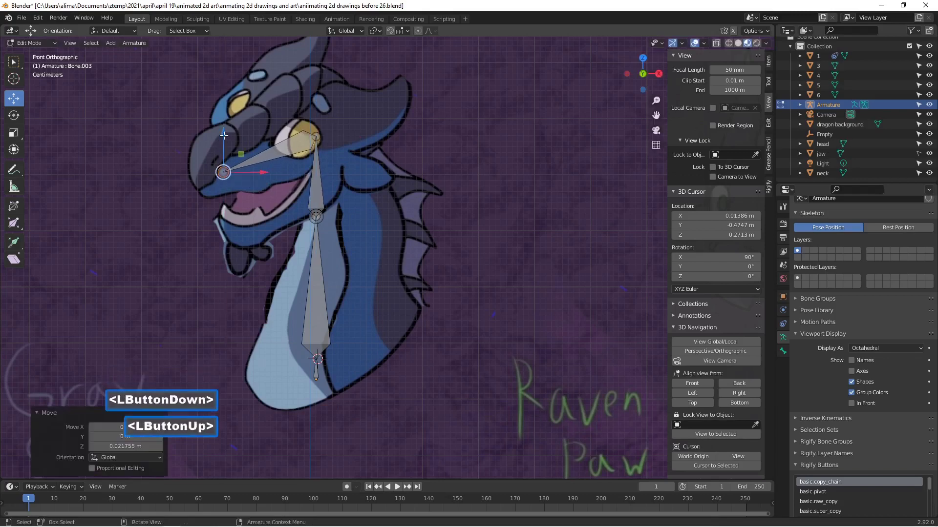
pyautogui.click(315, 136)
pyautogui.moveTo(318, 103); pyautogui.dragTo(321, 133)
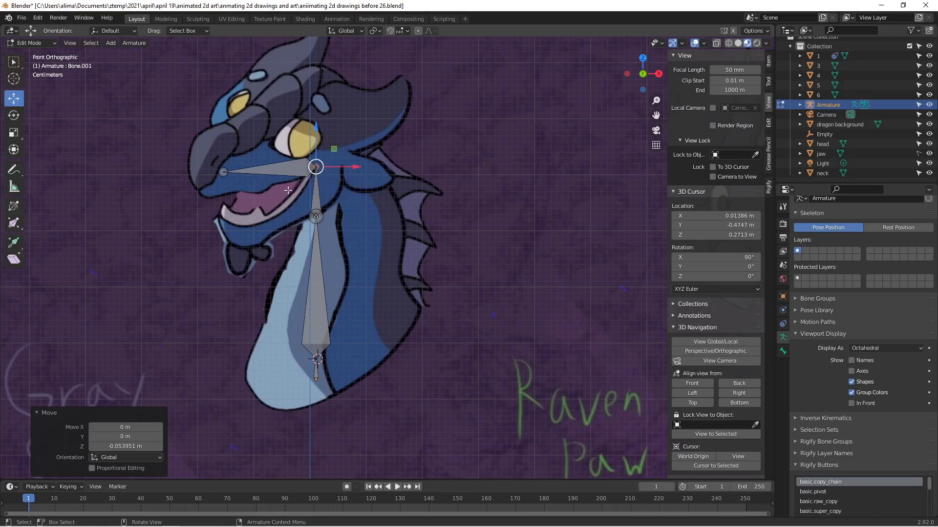
# Extrude a jaw bone from the same joint to the front of the lower jaw, deselect everything and return to Object Mode.
pyautogui.click(317, 167)
pyautogui.press('e')
pyautogui.rightClick(317, 167)
pyautogui.moveTo(347, 167); pyautogui.dragTo(256, 179)
pyautogui.moveTo(228, 136); pyautogui.dragTo(290, 205)
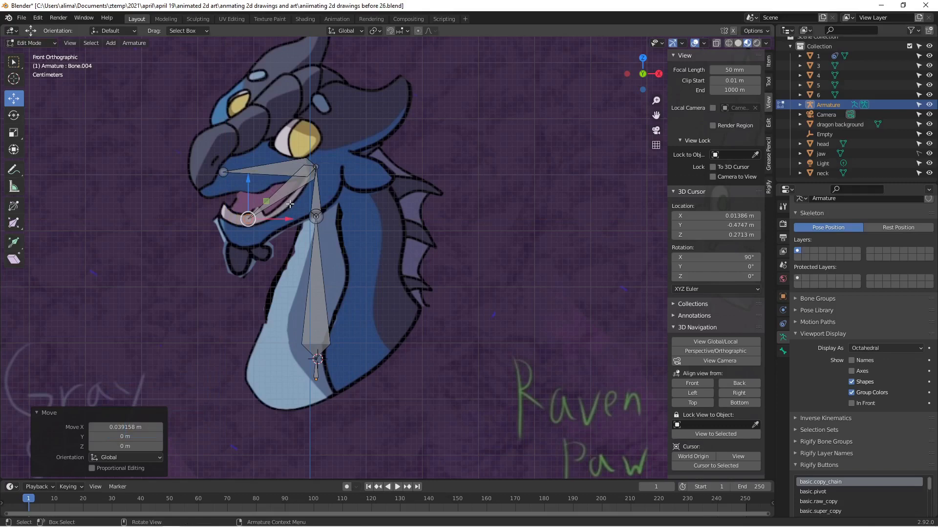
pyautogui.hotkey('alt', 'a')
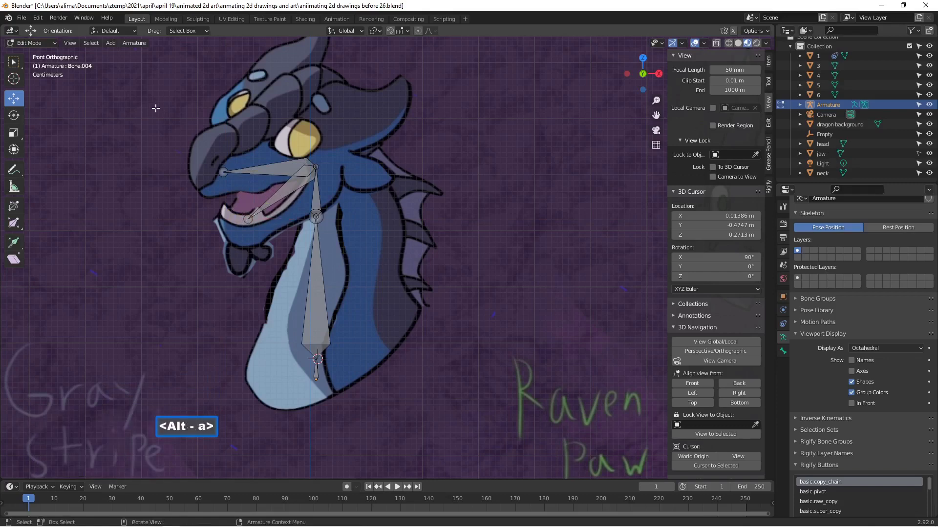
pyautogui.click(52, 42)
pyautogui.click(45, 56)
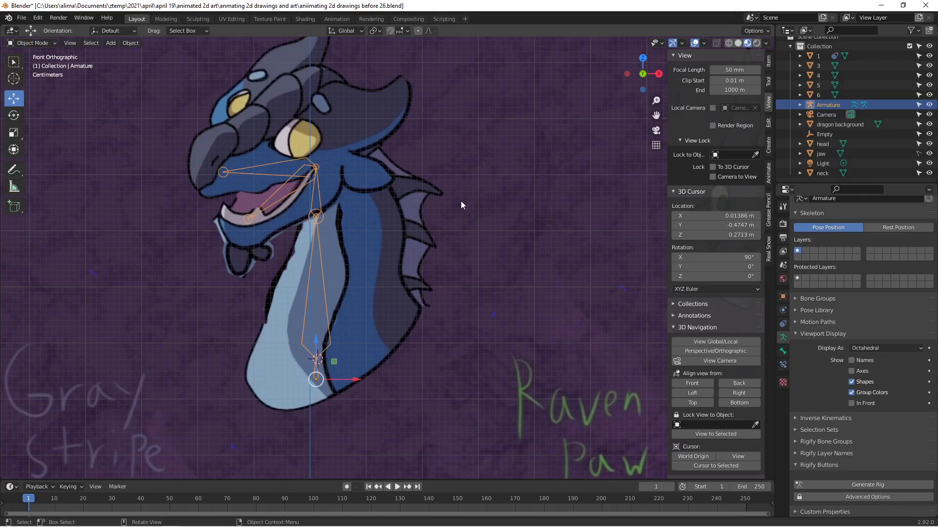
# Disable viewport selection of the head mesh so it does not block the objects behind it.
pyautogui.press('Pause')
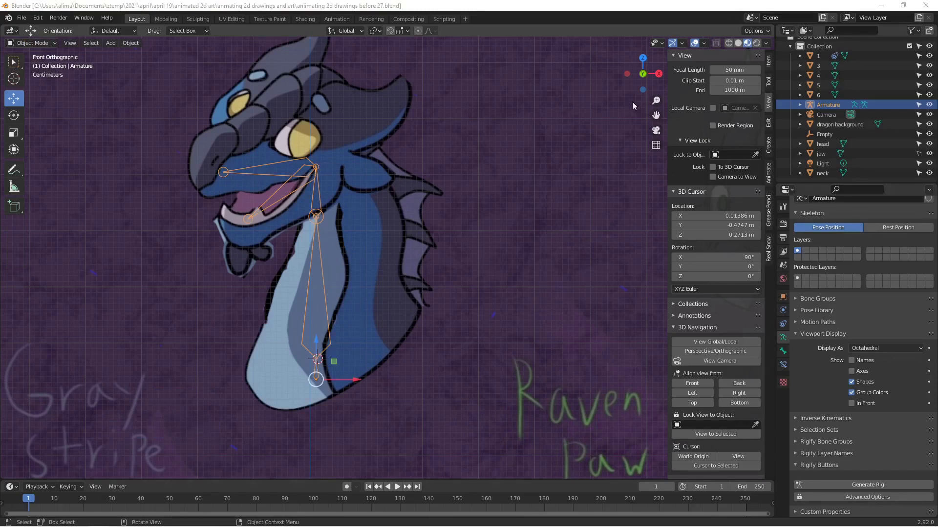
pyautogui.click(828, 142)
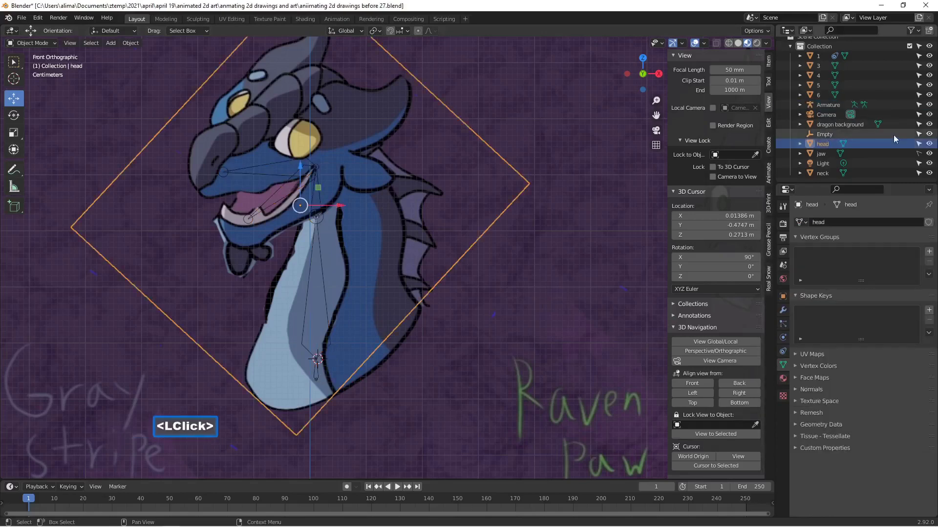
pyautogui.click(919, 144)
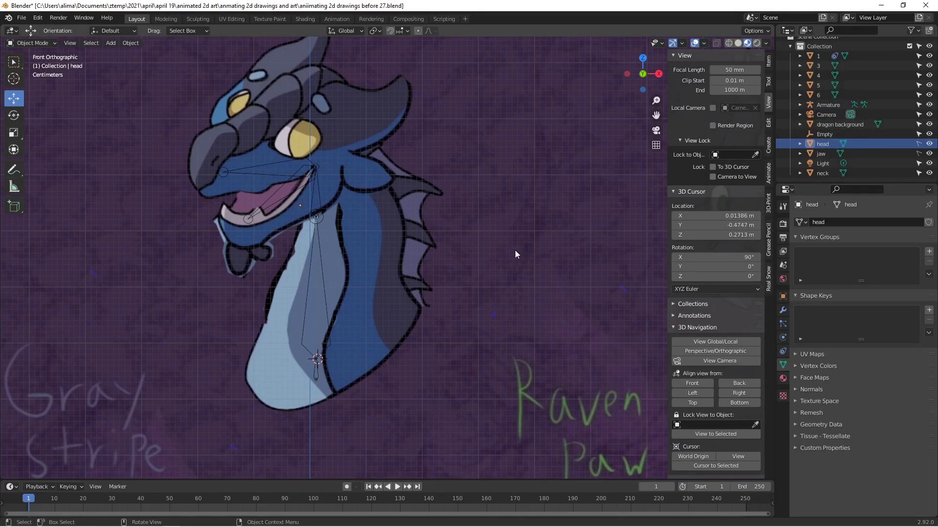
pyautogui.press('Pause')
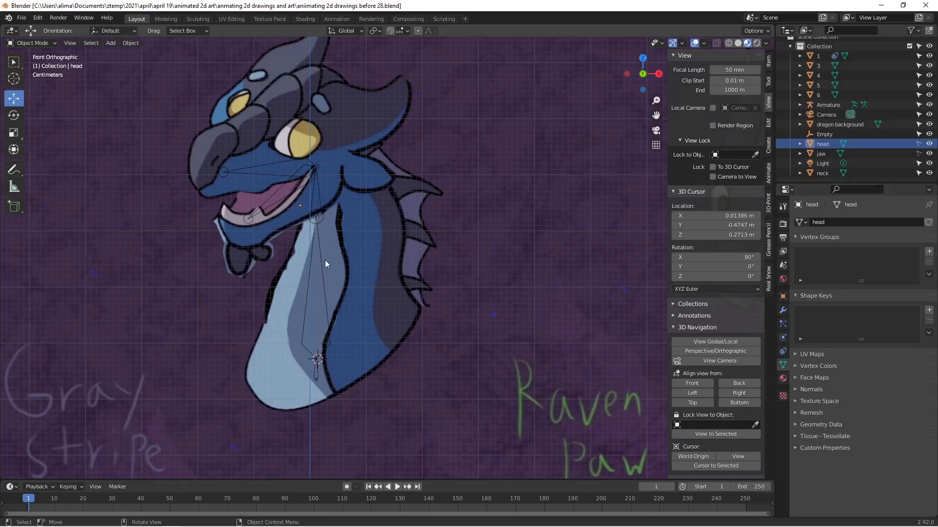
# Subdivide the neck mesh with 10 cuts, clear the vertex selection and return to Object Mode.
pyautogui.click(403, 268)
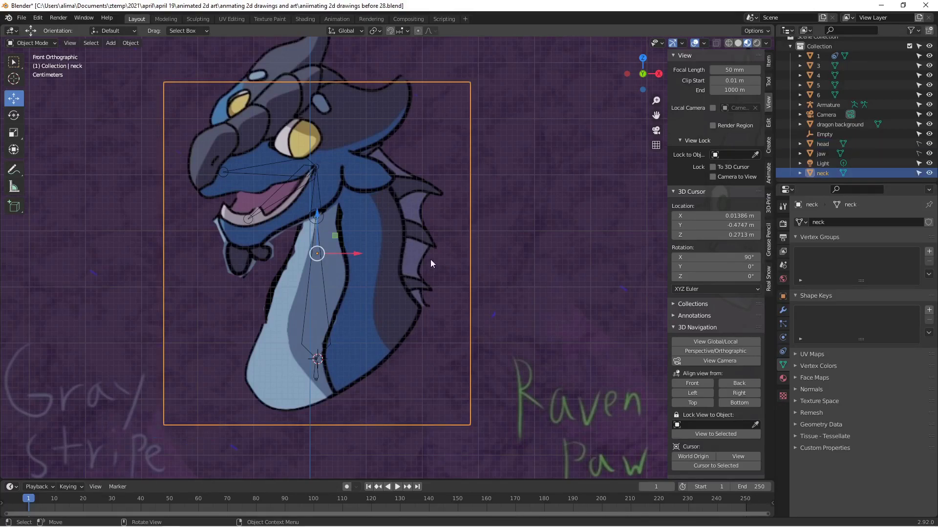
pyautogui.click(52, 43)
pyautogui.click(32, 65)
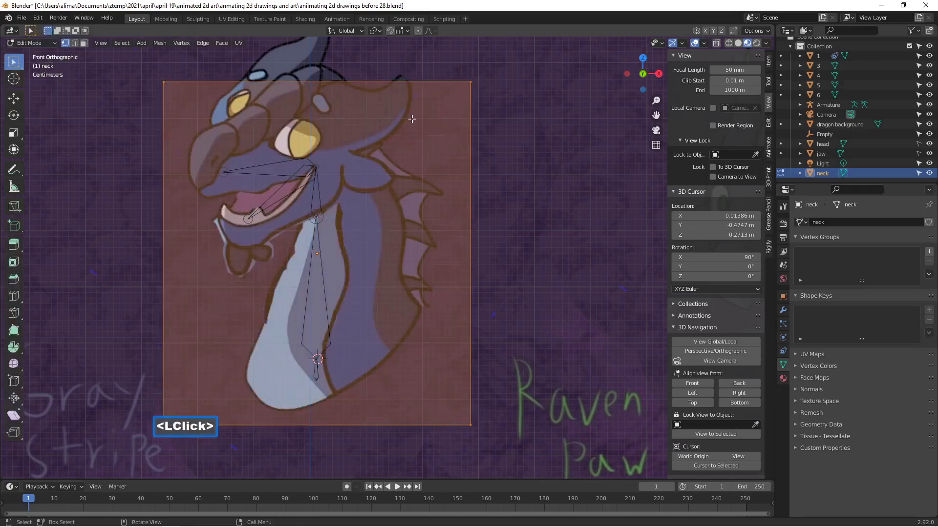
pyautogui.rightClick(430, 211)
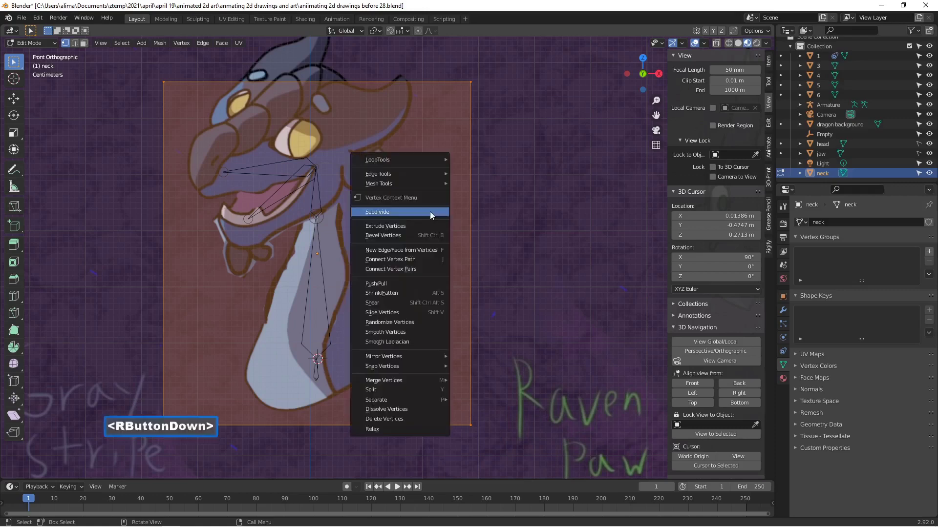
pyautogui.click(430, 212)
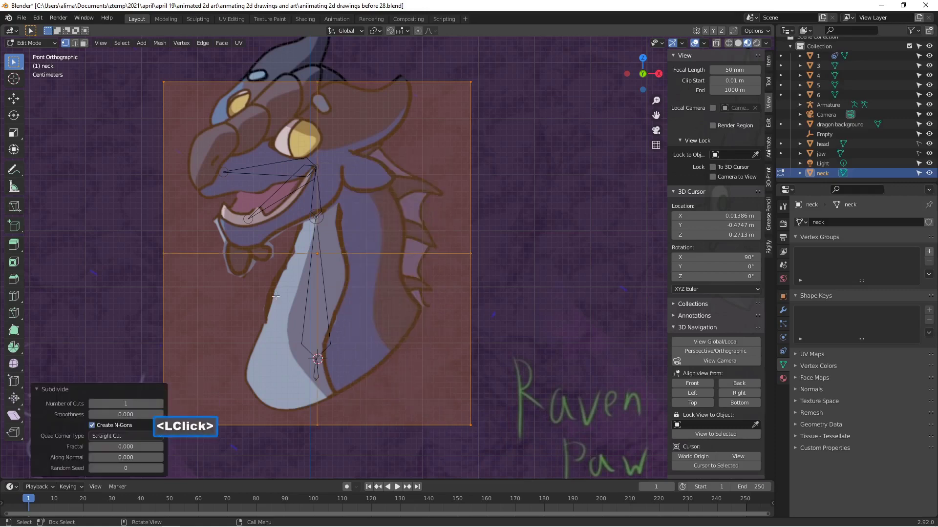
pyautogui.click(131, 405)
pyautogui.write('10')
pyautogui.press('Return')
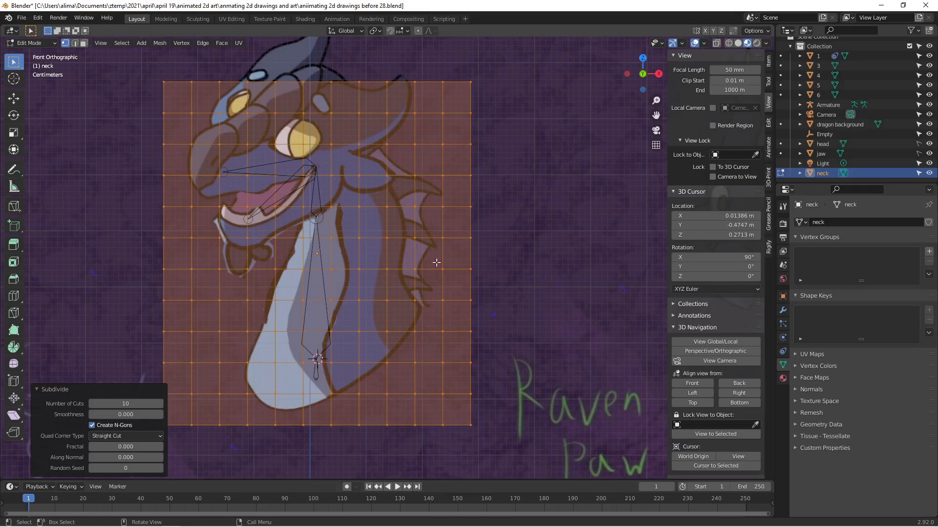
pyautogui.click(498, 264)
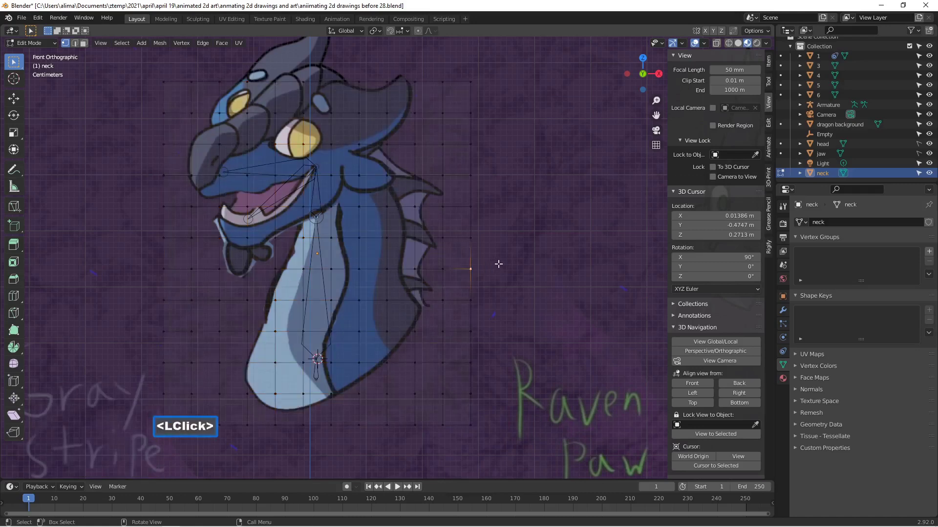
pyautogui.hotkey('alt', 'a')
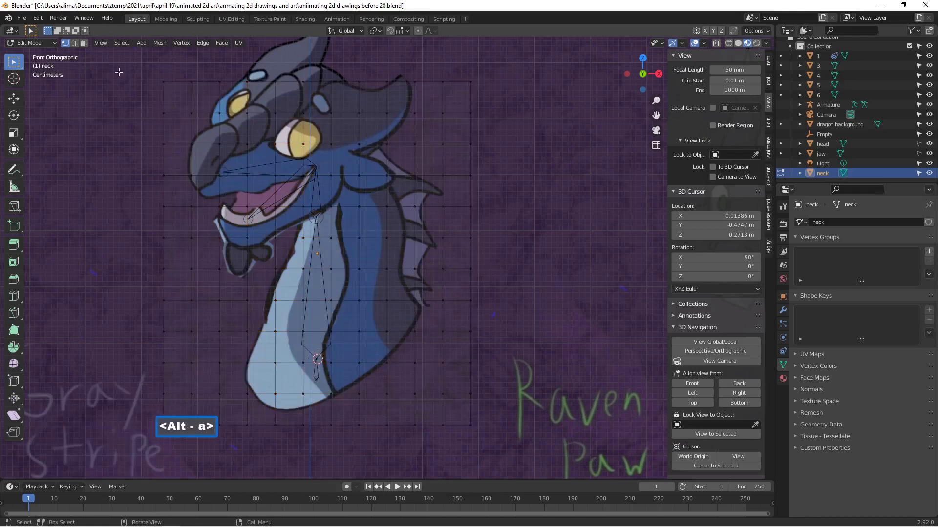
pyautogui.click(29, 43)
pyautogui.click(54, 55)
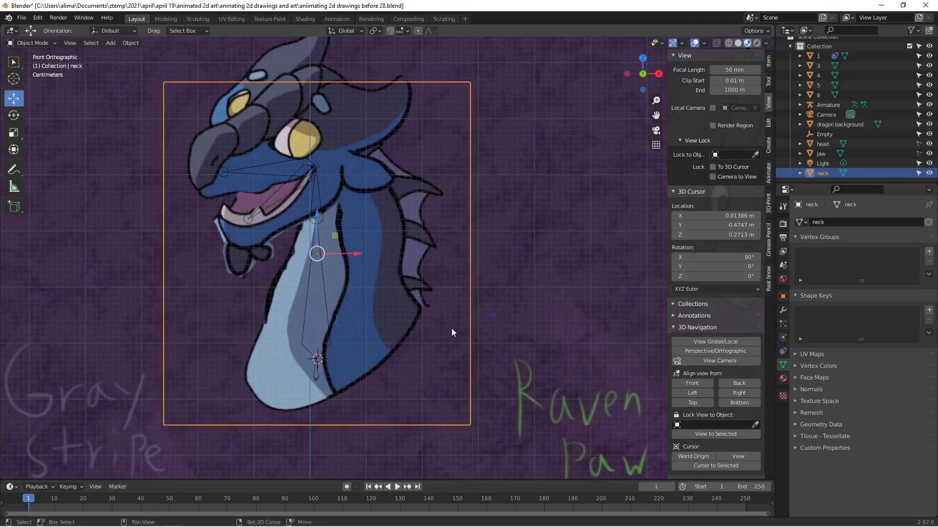
# Parent the neck mesh to the armature with automatic weights.
pyautogui.keyDown('shift'); pyautogui.click(328, 325); pyautogui.keyUp('shift')
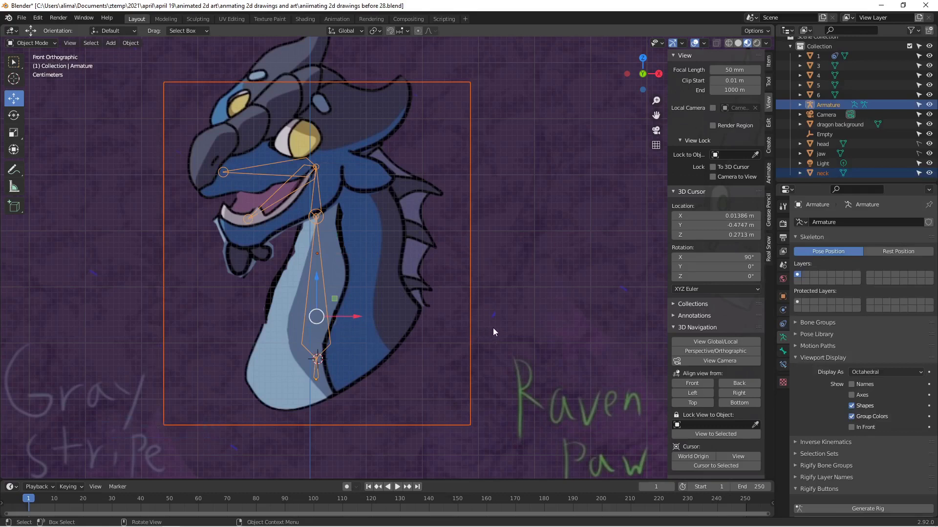
pyautogui.hotkey('ctrl', 'p')
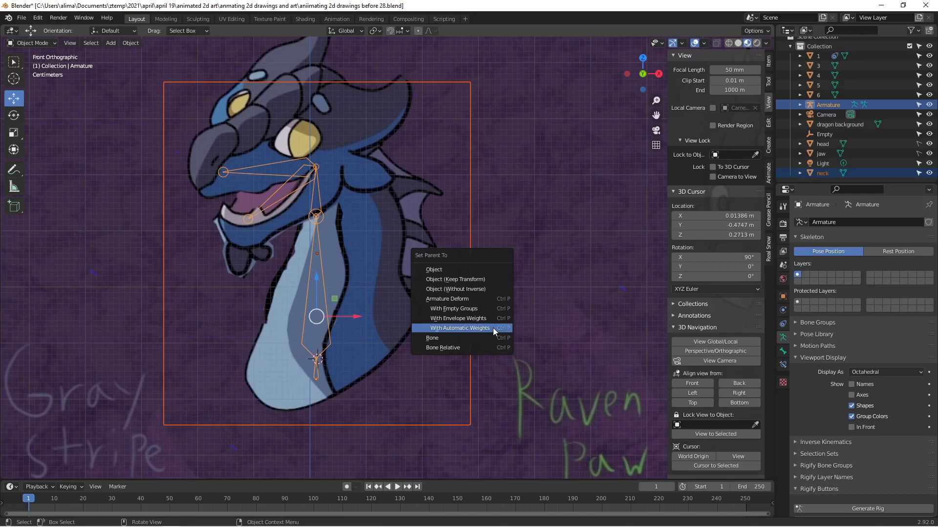
pyautogui.click(493, 331)
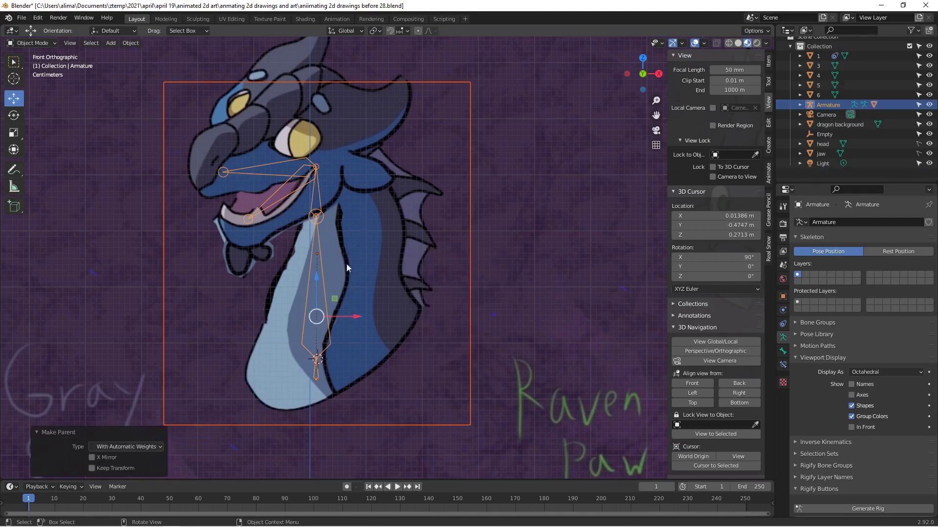
# Select only the armature in the viewport through its neck bone.
pyautogui.click(320, 261)
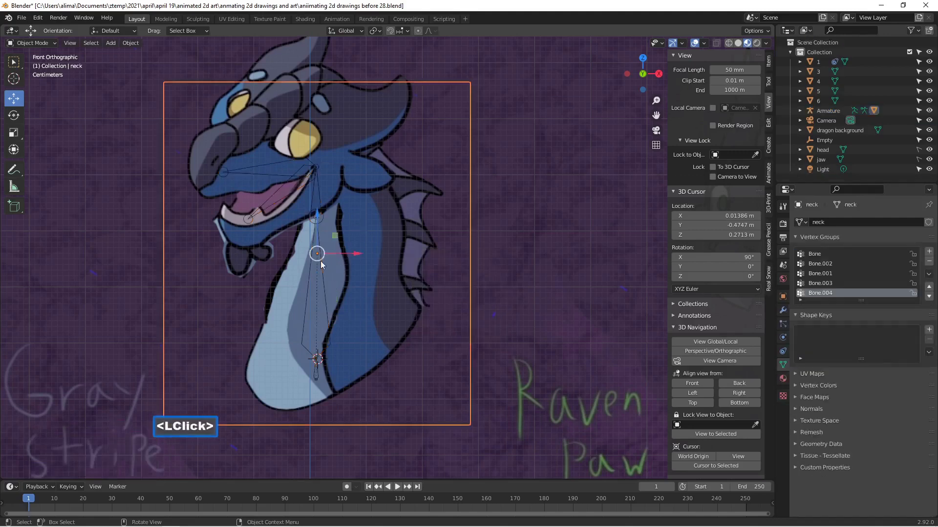
pyautogui.click(319, 271)
pyautogui.click(321, 274)
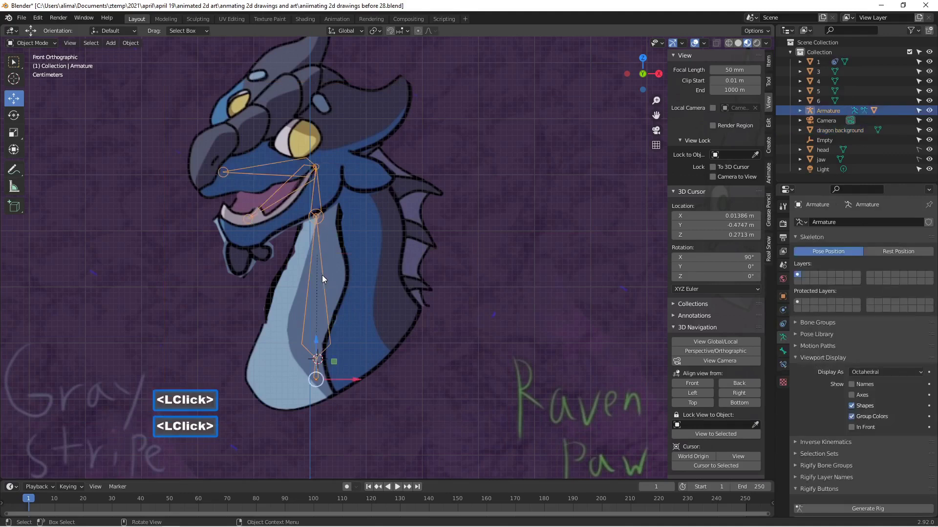
# Switch the armature from Object Mode to Pose Mode.
pyautogui.click(40, 43)
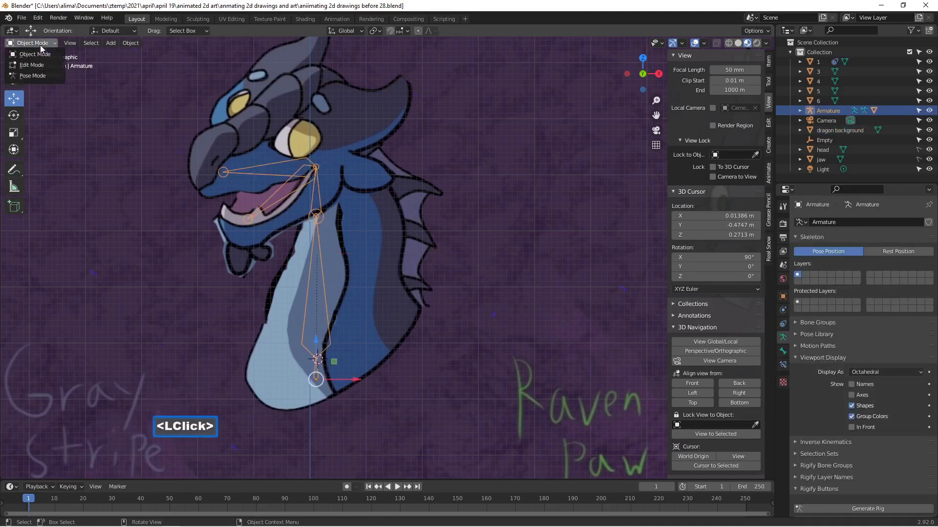
pyautogui.click(46, 74)
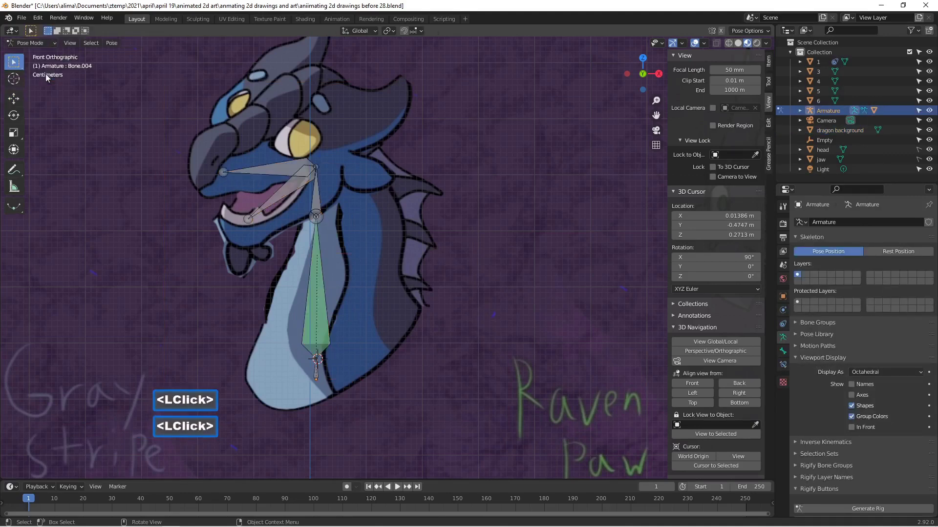
# Test the neck mesh's deformation by moving and rotating the upper neck bone, restoring its original pose.
pyautogui.click(320, 200)
pyautogui.press('g')
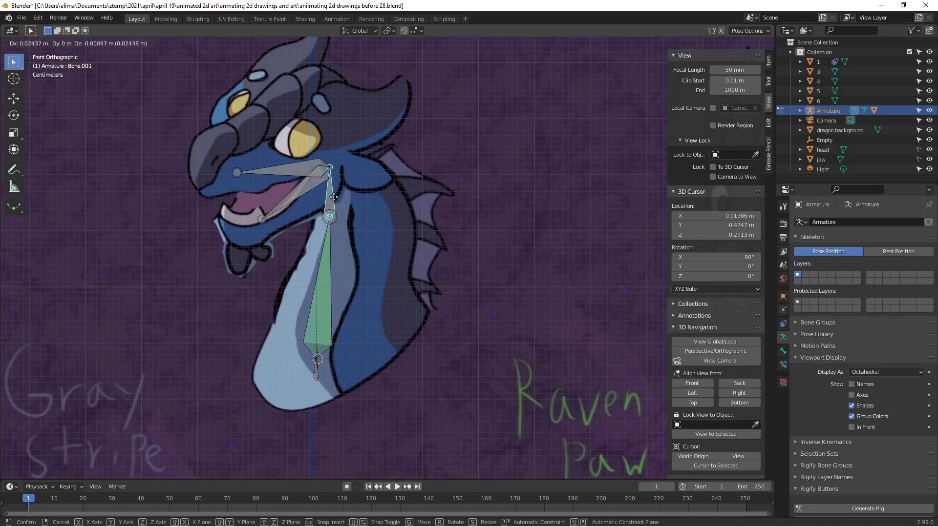
pyautogui.click(166, 187)
pyautogui.press('r')
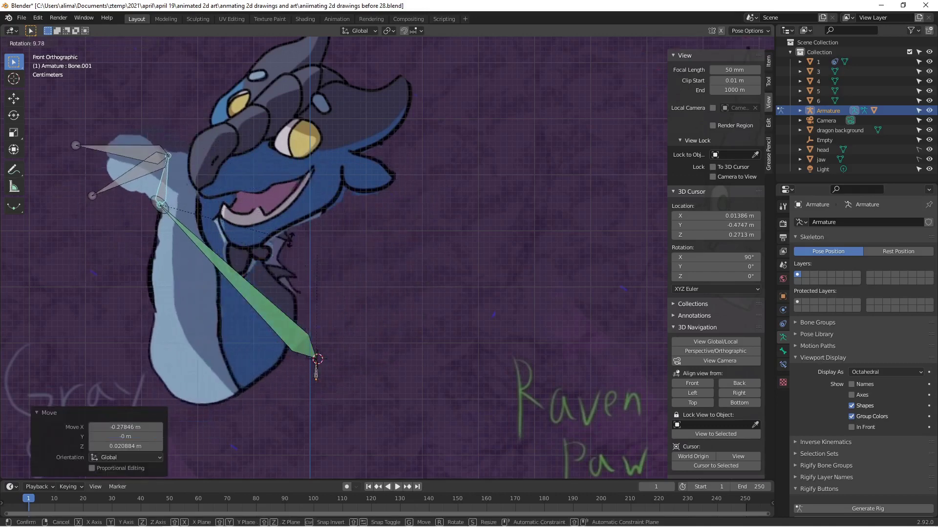
pyautogui.rightClick(269, 190)
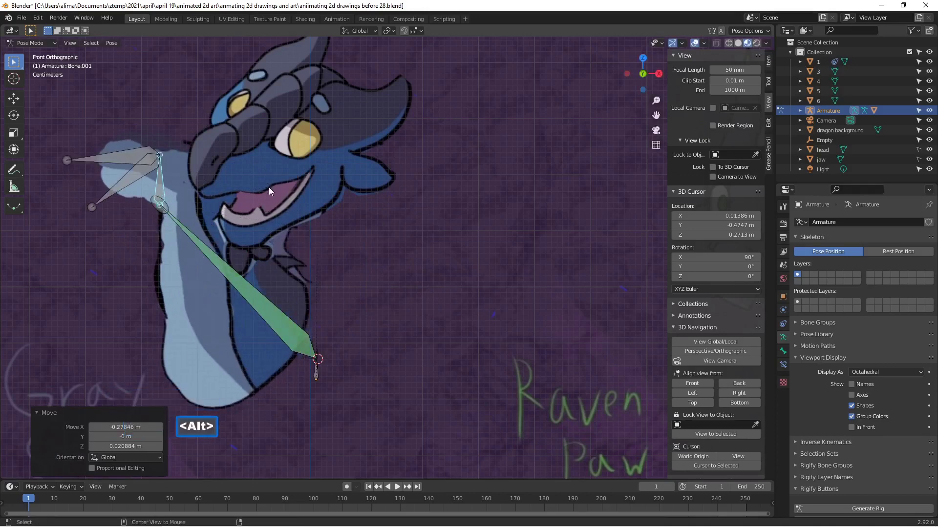
pyautogui.hotkey('alt', 'r')
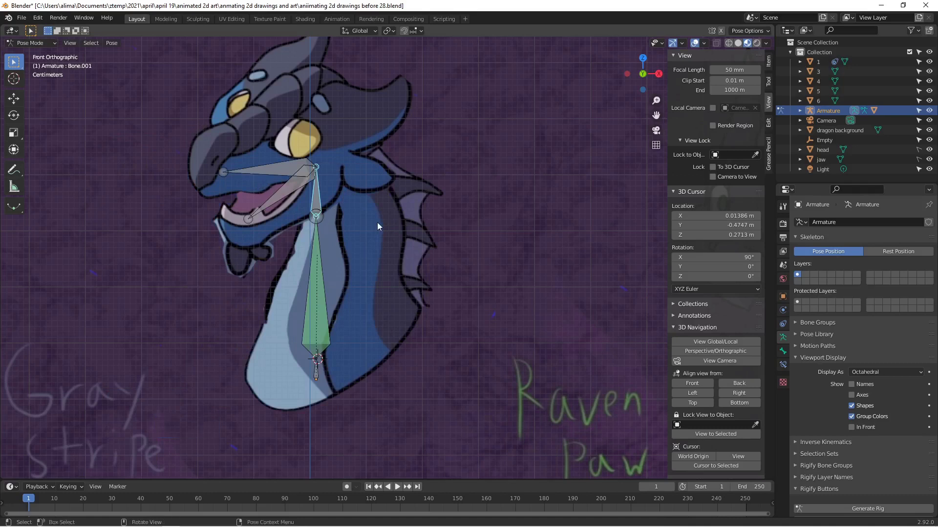
pyautogui.press('r')
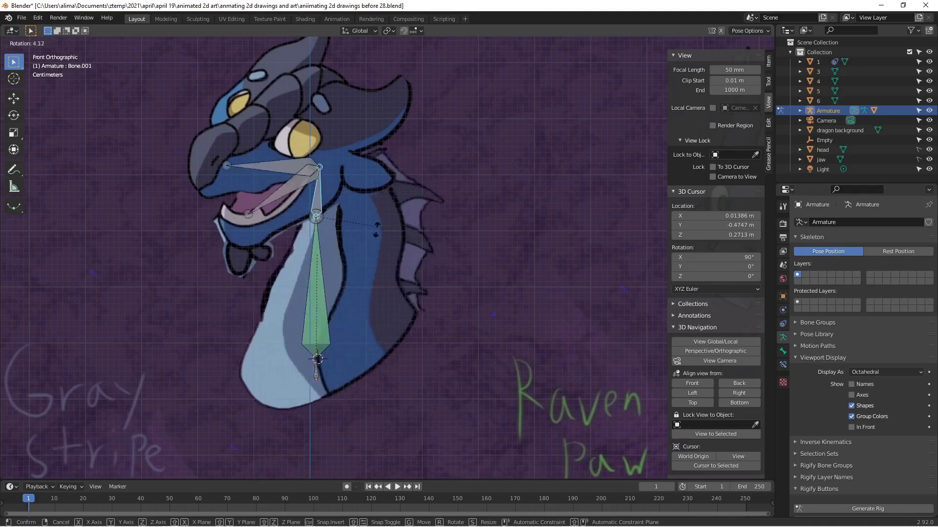
pyautogui.rightClick(389, 222)
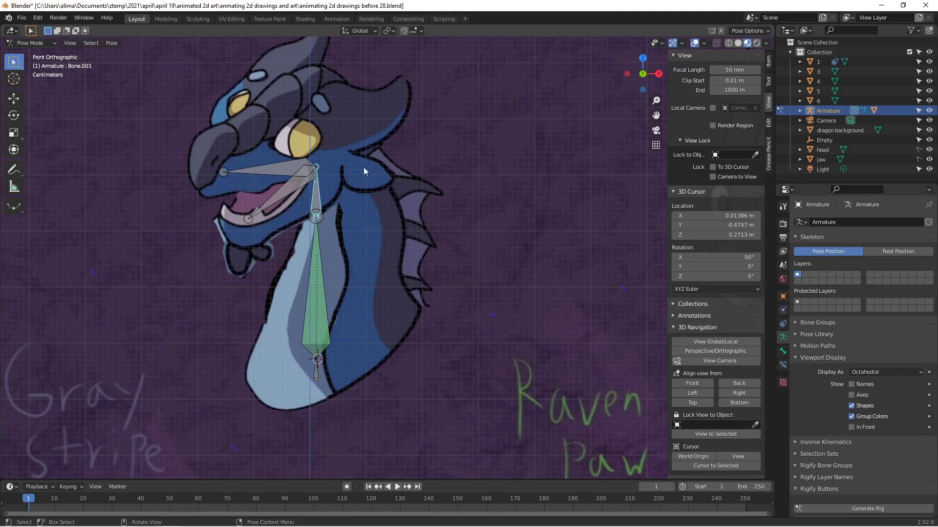
# Make the upper head bone the active bone and return the armature to Object Mode.
pyautogui.click(270, 173)
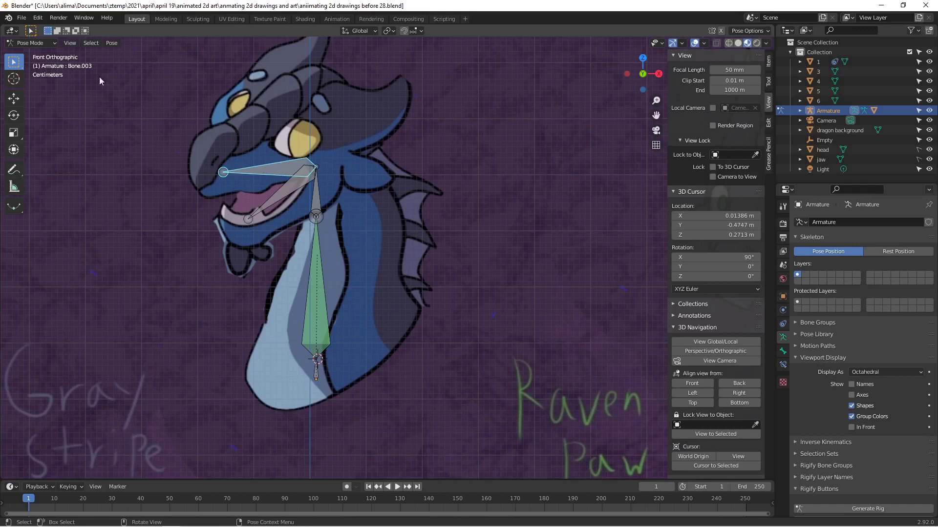
pyautogui.click(40, 42)
pyautogui.click(29, 56)
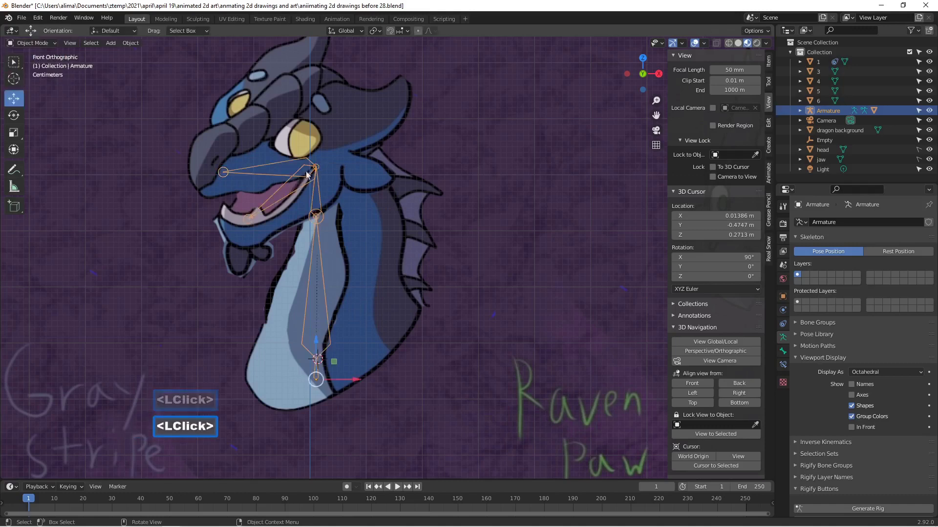
# Disable viewport selection of the neck mesh under the armature and make the head mesh selectable again.
pyautogui.click(466, 188)
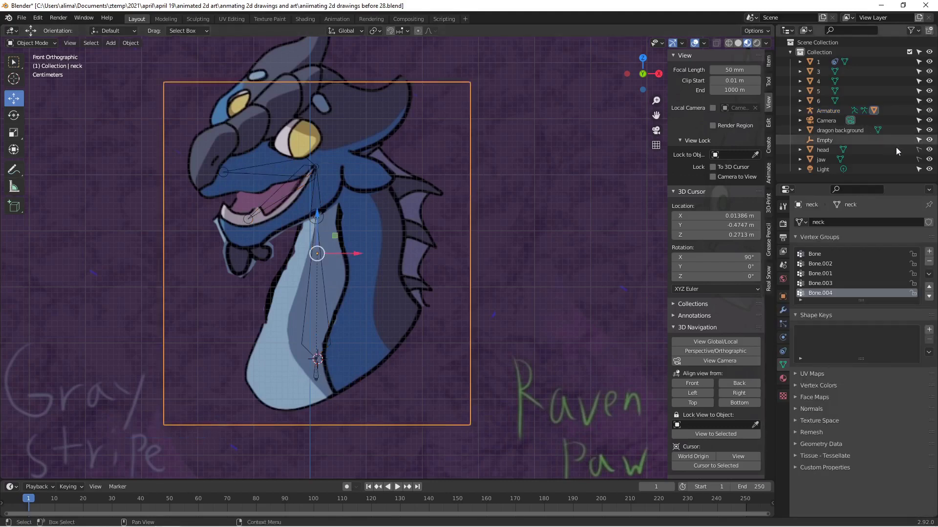
pyautogui.click(916, 160)
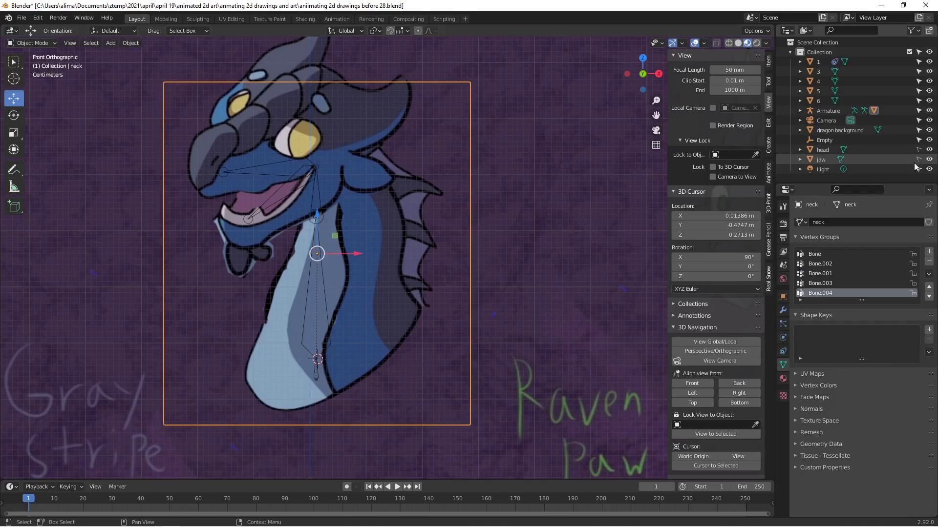
pyautogui.click(800, 110)
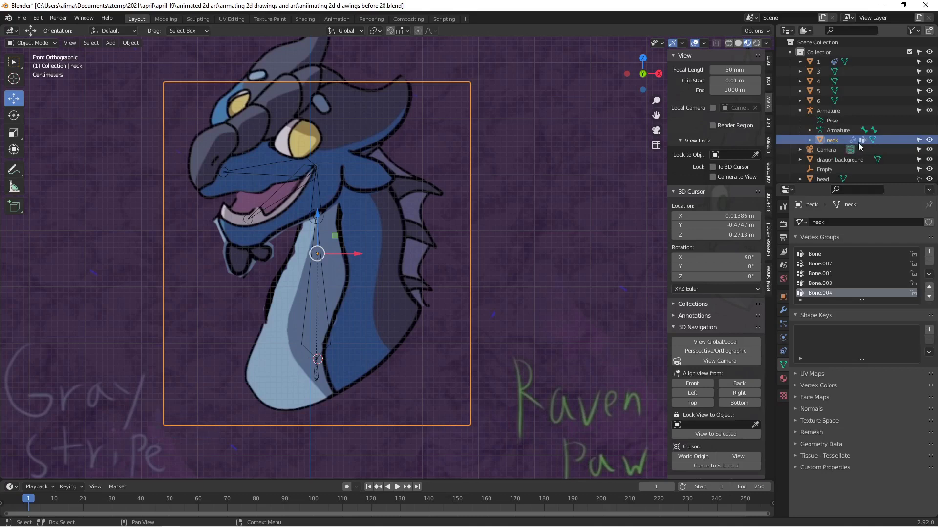
pyautogui.click(918, 140)
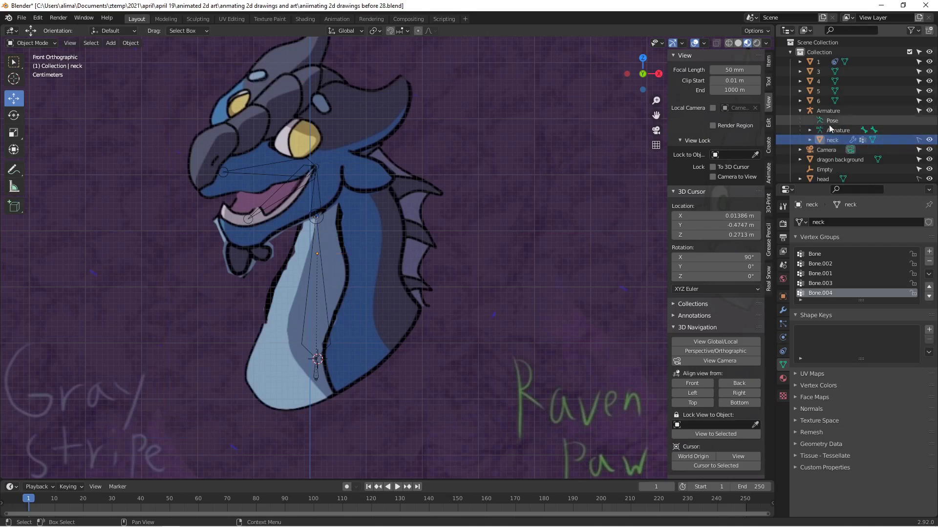
pyautogui.scroll(-1, 864, 146)
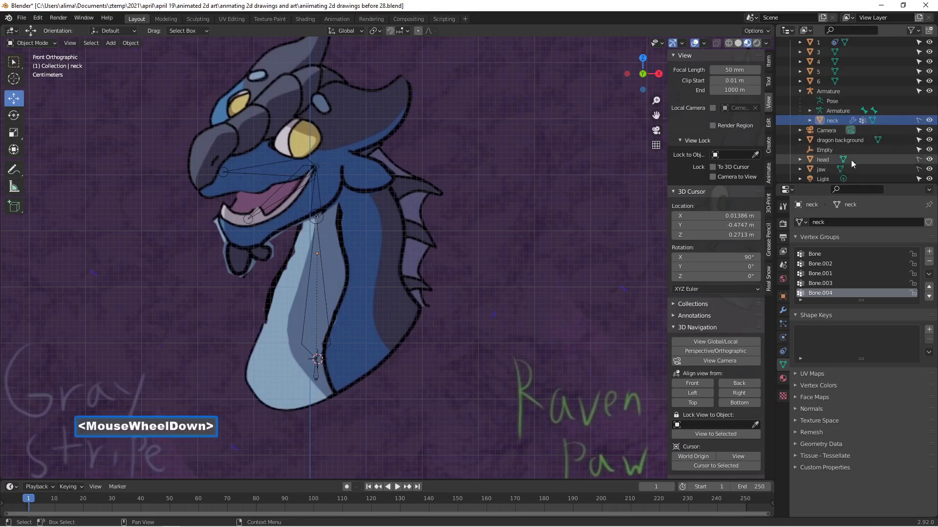
pyautogui.click(919, 160)
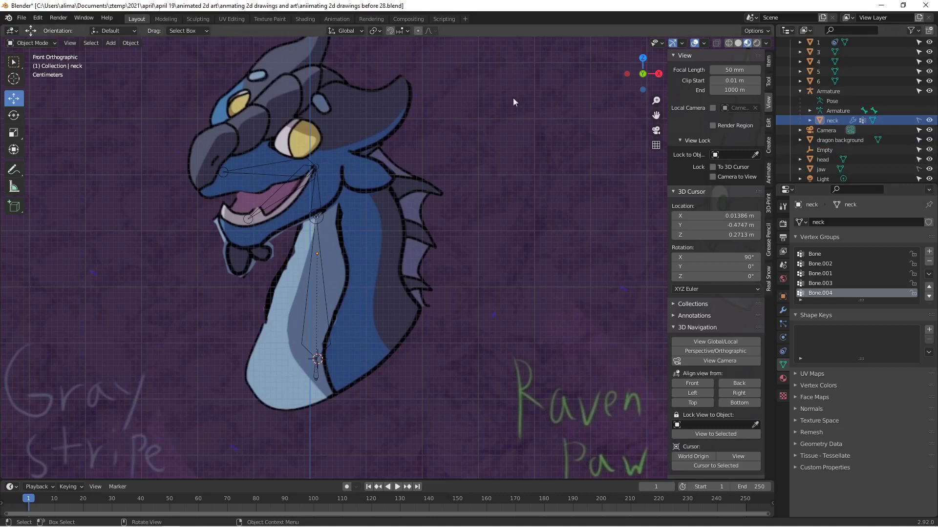
# Parent the head mesh to the armature's active head bone using the Bone option.
pyautogui.click(409, 90)
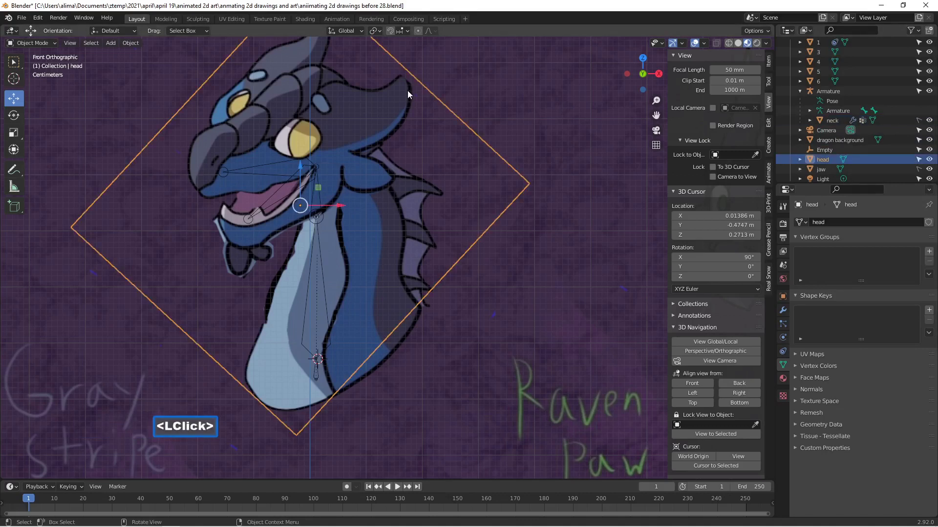
pyautogui.keyDown('shift'); pyautogui.click(318, 232); pyautogui.keyUp('shift')
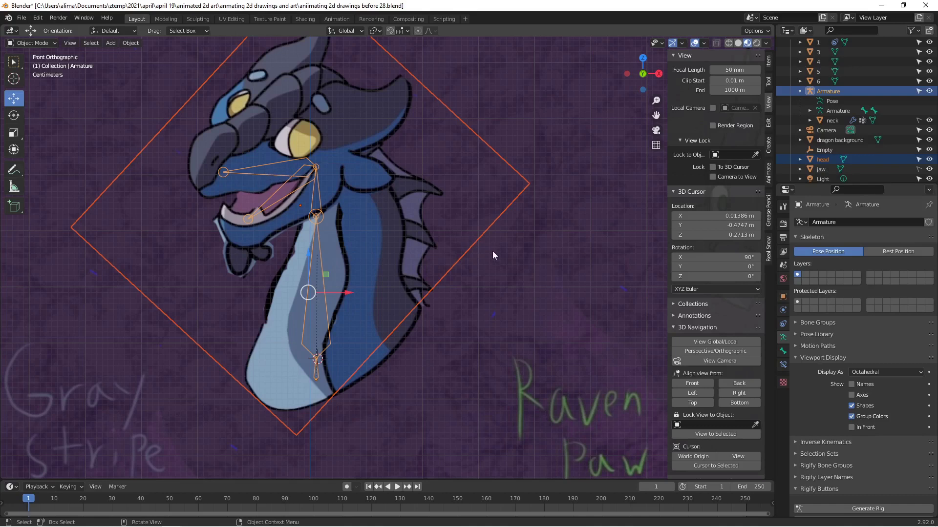
pyautogui.press('ctrl')
pyautogui.hotkey('ctrl', 'p')
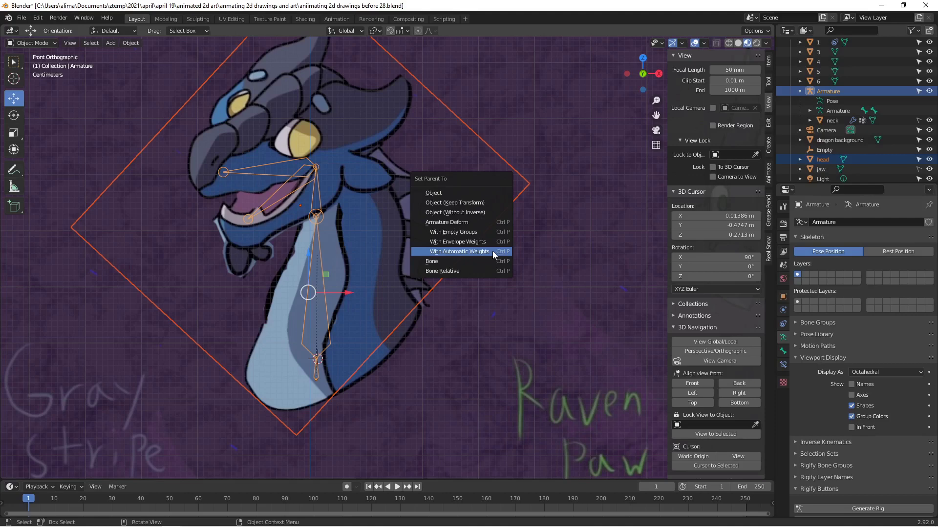
pyautogui.click(472, 266)
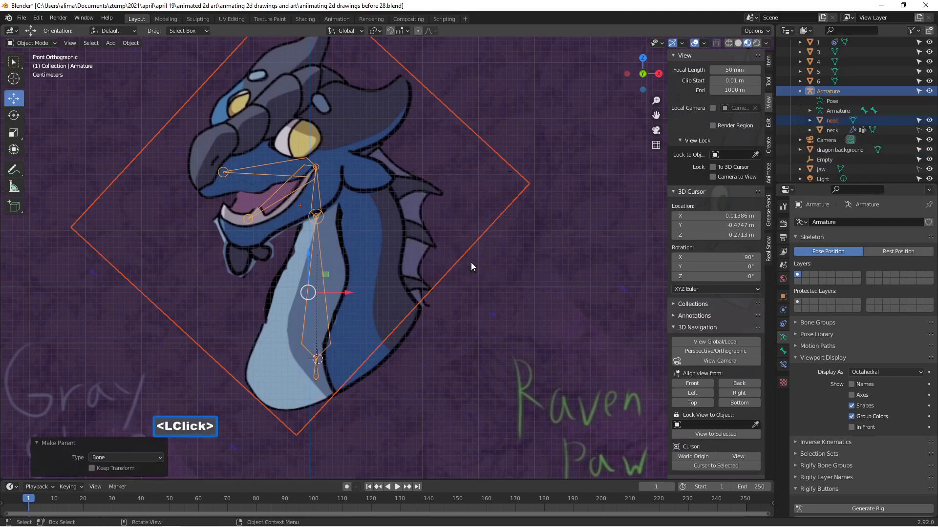
# Test the head mesh's parenting by rotating the head bone in Pose Mode, cancel the rotation and return to Object Mode.
pyautogui.click(277, 168)
pyautogui.click(278, 171)
pyautogui.click(277, 172)
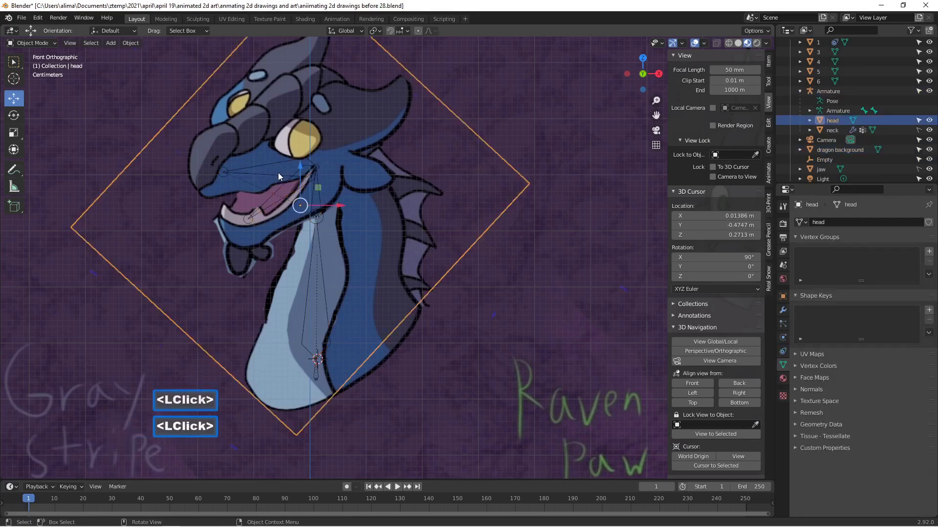
pyautogui.click(277, 172)
pyautogui.click(47, 43)
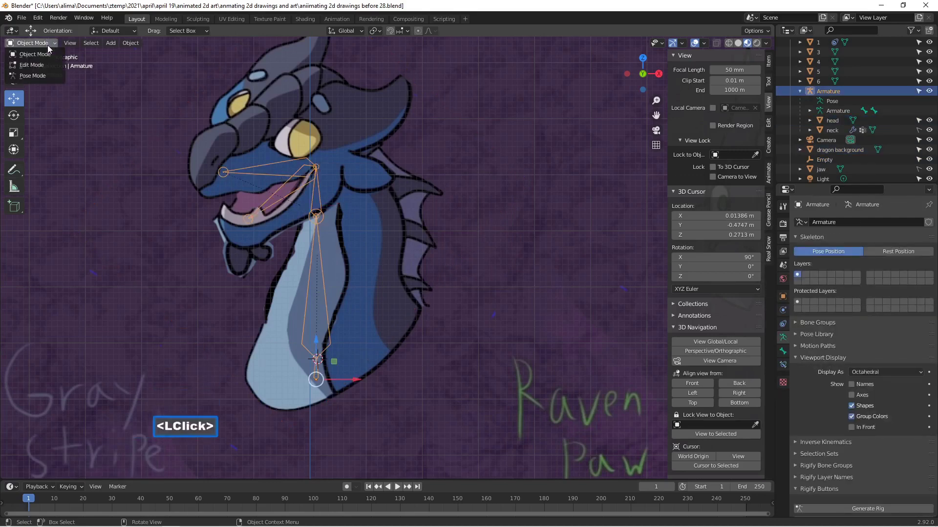
pyautogui.click(46, 73)
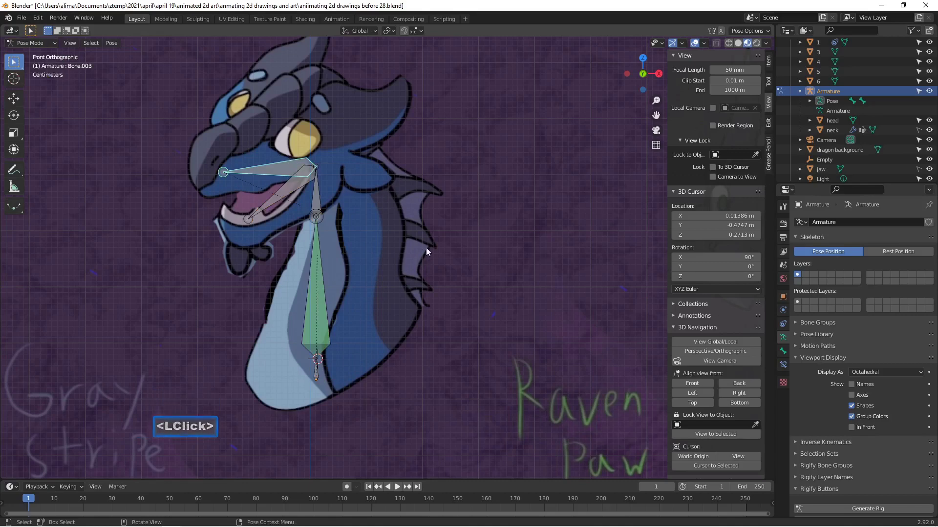
pyautogui.scroll(-1, 426, 248)
pyautogui.scroll(-1, 421, 238)
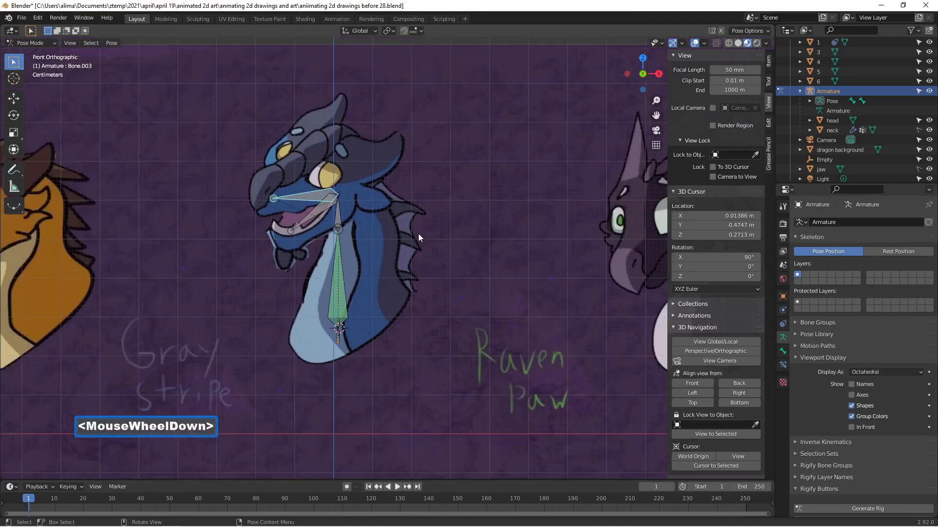
pyautogui.press('r')
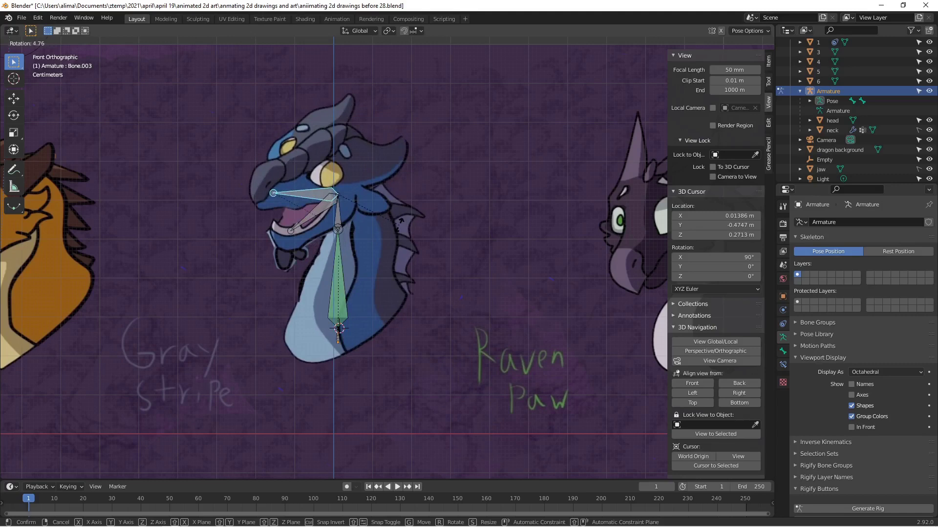
pyautogui.rightClick(414, 228)
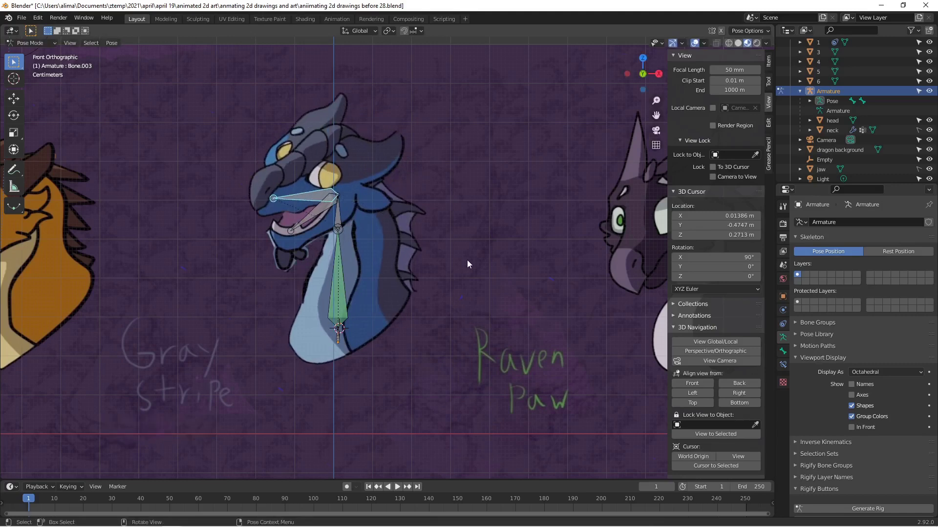
pyautogui.press('Pause')
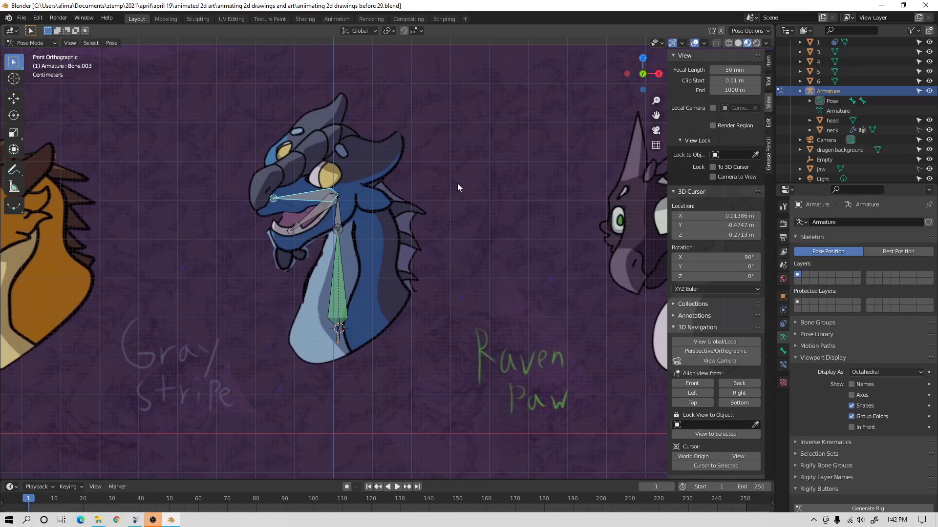
pyautogui.click(50, 45)
pyautogui.click(50, 53)
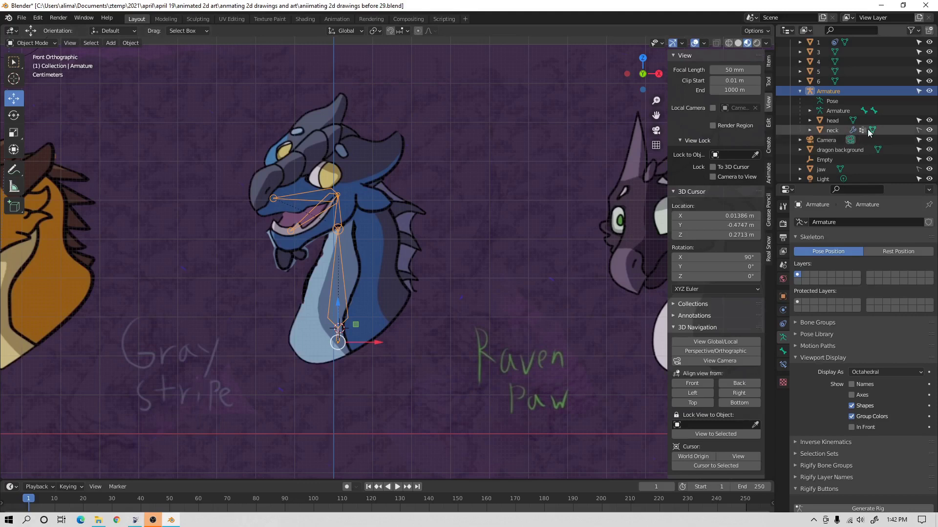
# Disable viewport selection of the head mesh and hide both the head and jaw meshes.
pyautogui.click(921, 124)
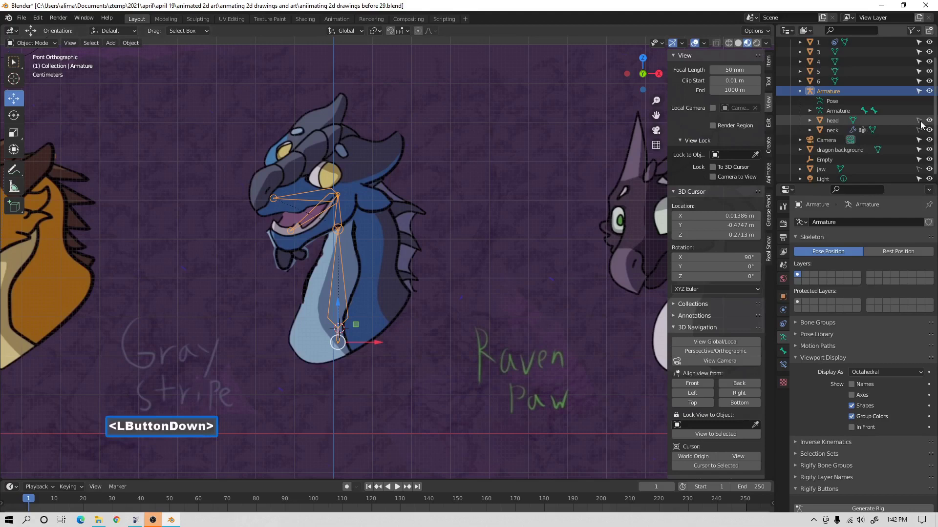
pyautogui.click(929, 121)
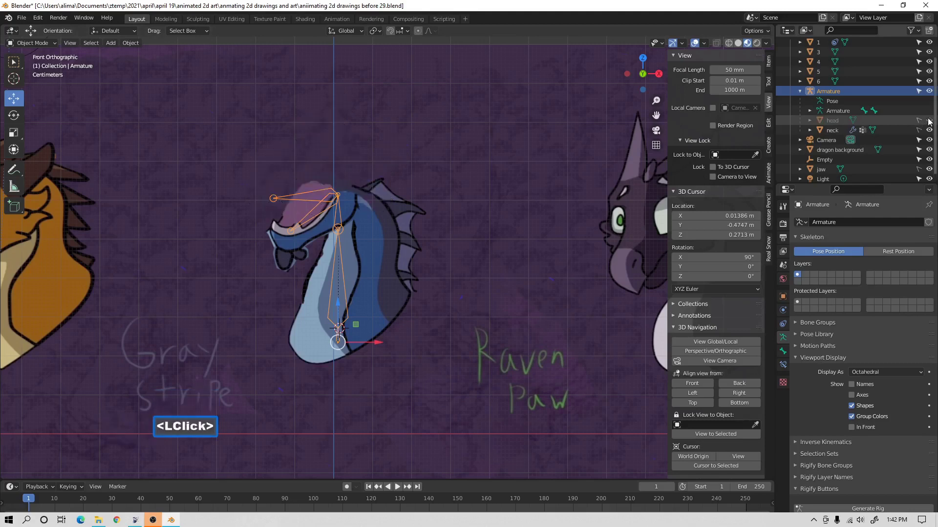
pyautogui.click(928, 169)
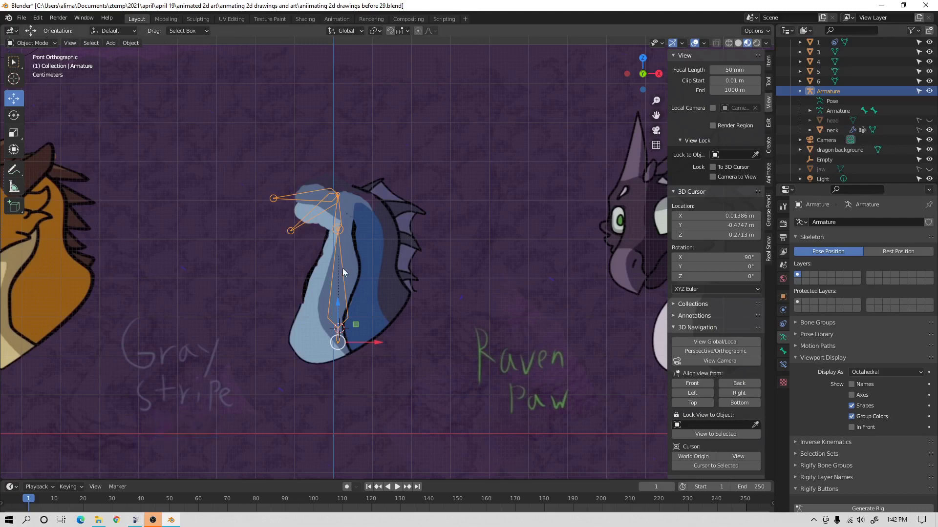
# Select the armature, enter Edit Mode and display the bone properties of the head bone.
pyautogui.doubleClick(312, 194)
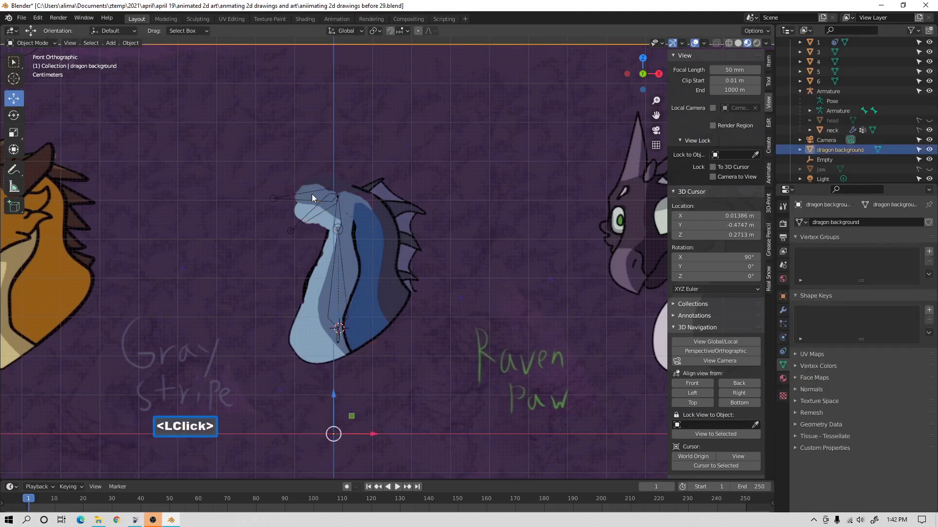
pyautogui.click(47, 42)
pyautogui.click(41, 66)
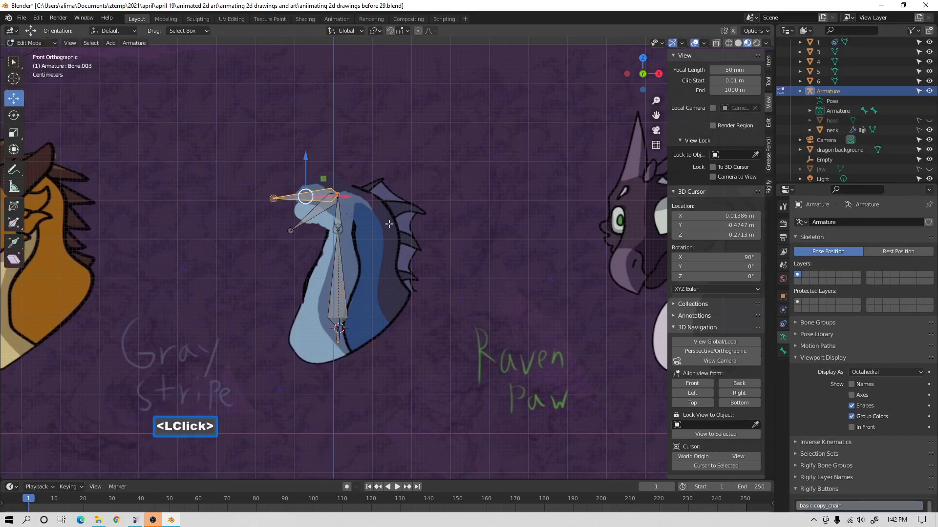
pyautogui.click(782, 352)
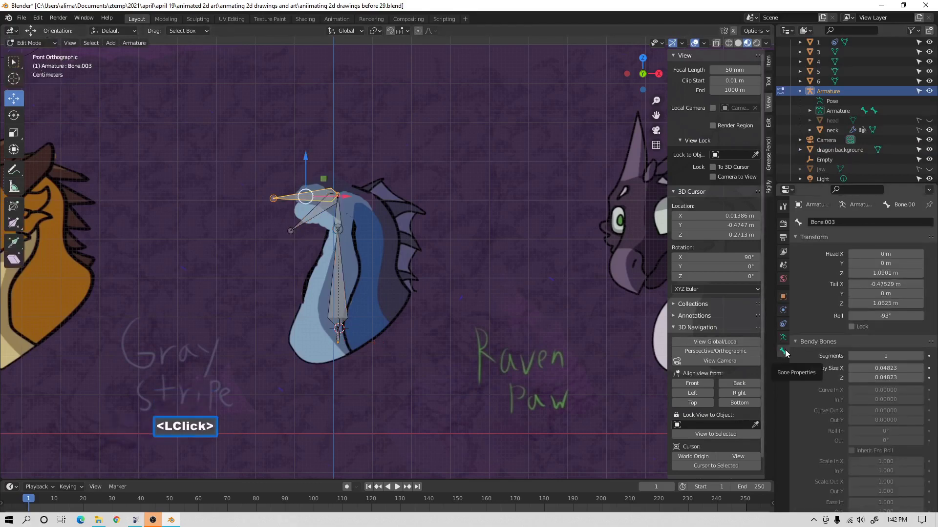
pyautogui.scroll(-2, 823, 363)
pyautogui.scroll(4, 824, 361)
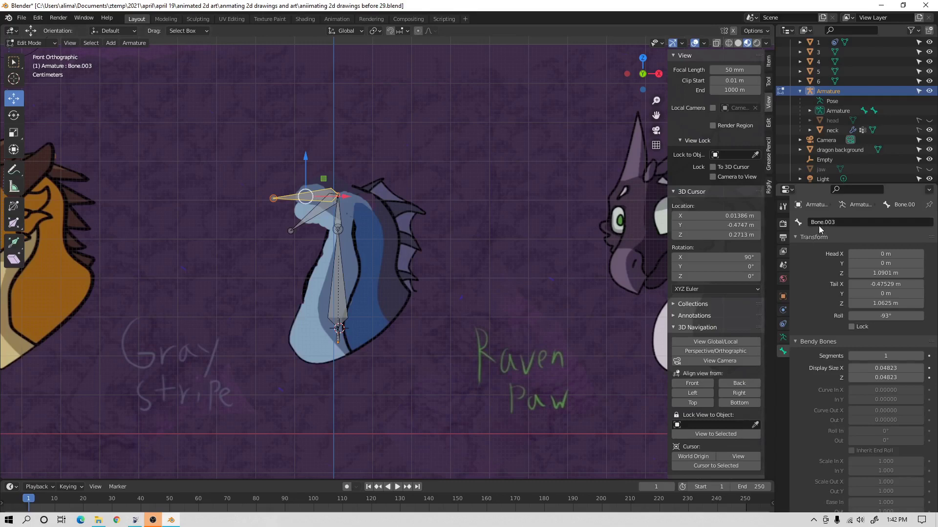
# Rename the selected upper head bone to headpicb.
pyautogui.click(834, 221)
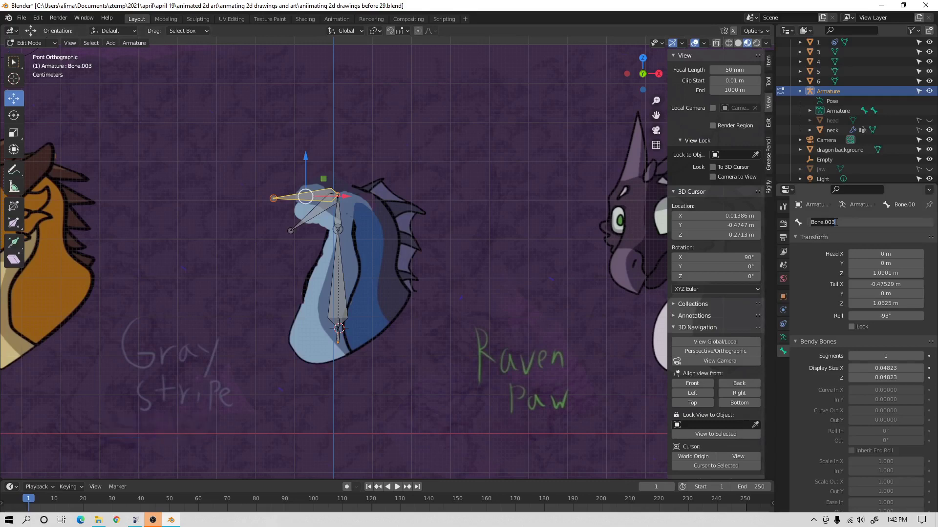
pyautogui.write('headpicb')
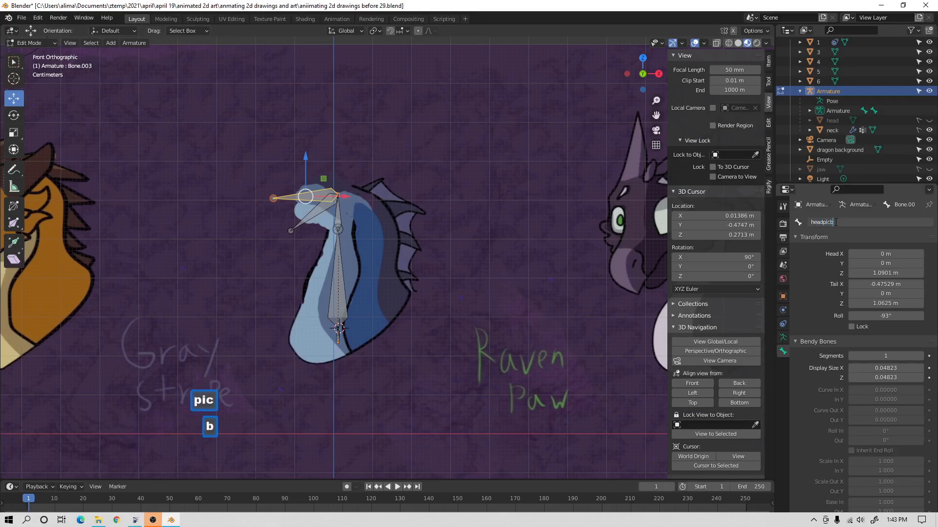
pyautogui.press('Return')
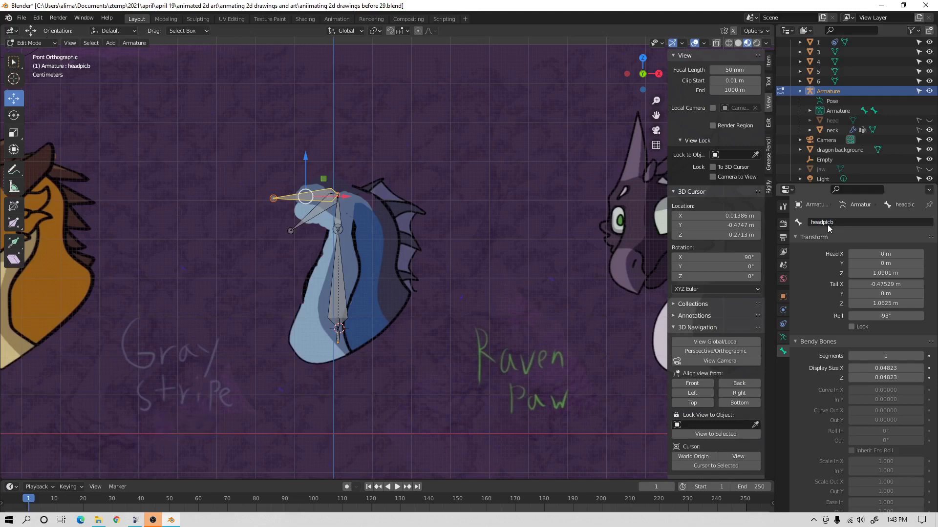
# Select the jaw bone and rename it to jawpicb.
pyautogui.click(316, 210)
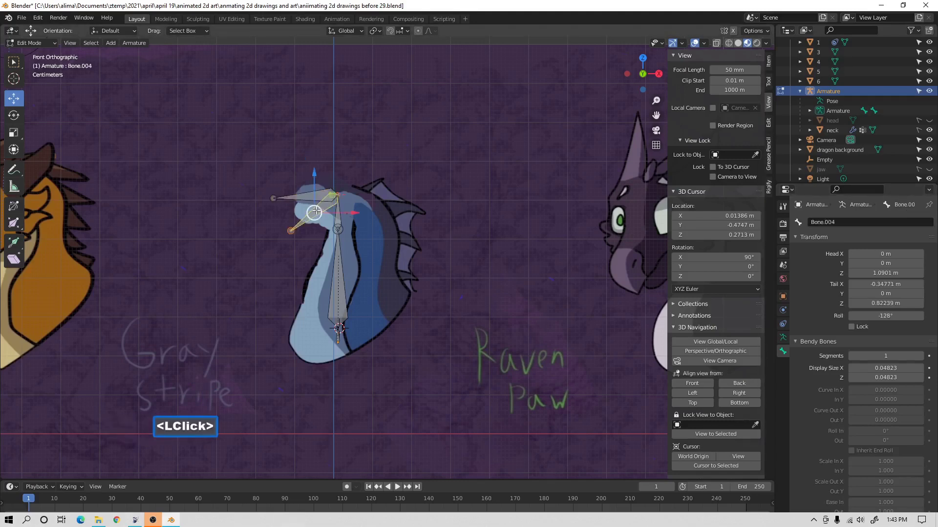
pyautogui.click(830, 223)
pyautogui.write('ja')
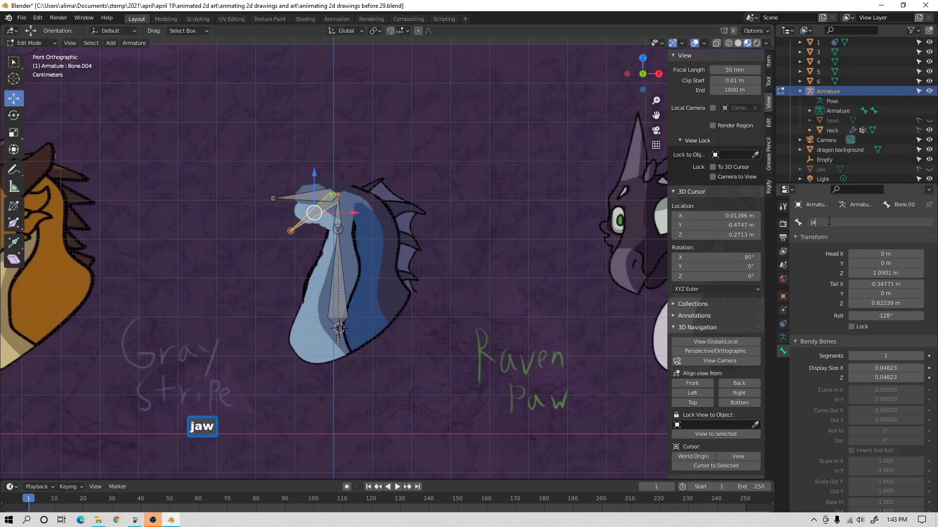
pyautogui.write('wpicb')
pyautogui.press('Return')
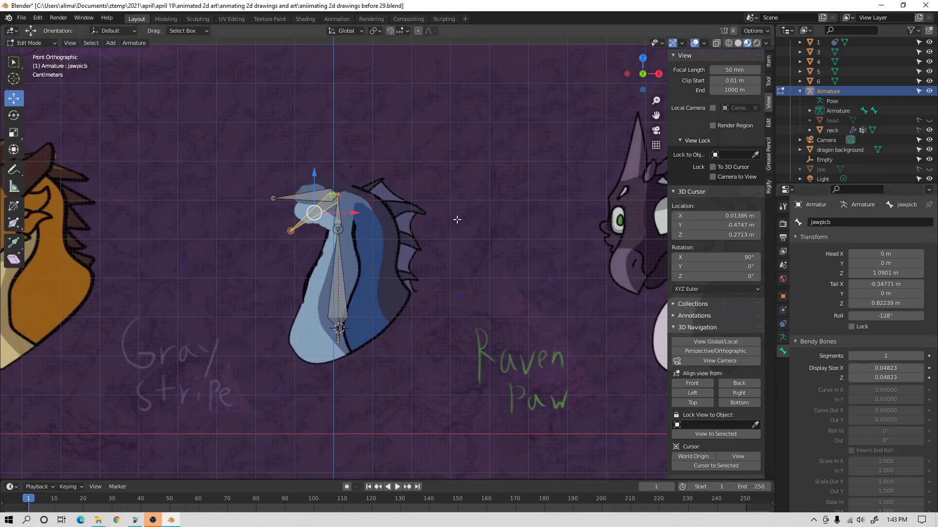
pyautogui.press('Pause')
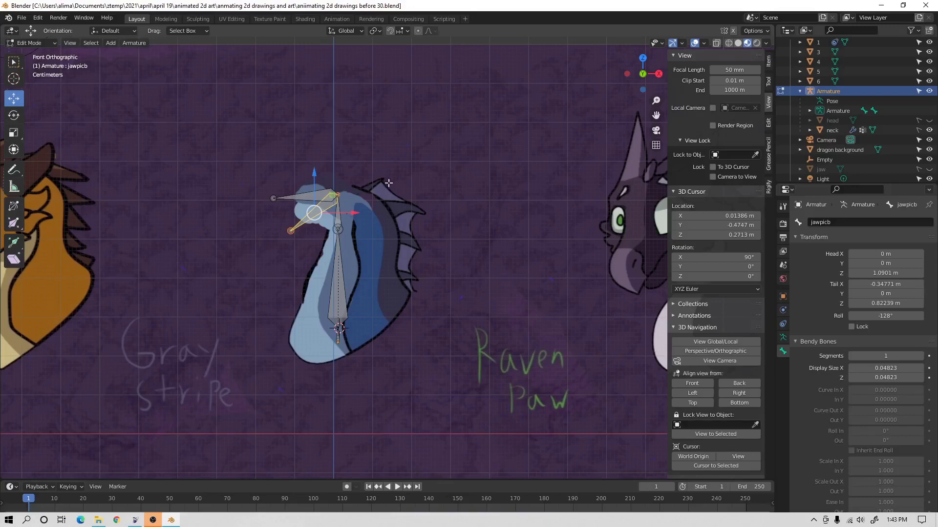
# Select the headpicb bone and return the armature to Object Mode.
pyautogui.click(295, 195)
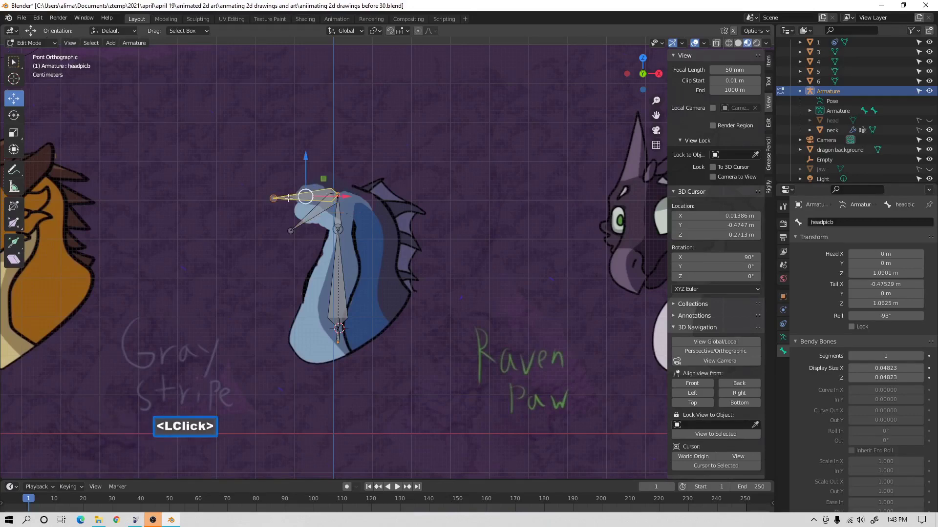
pyautogui.click(39, 43)
pyautogui.click(51, 54)
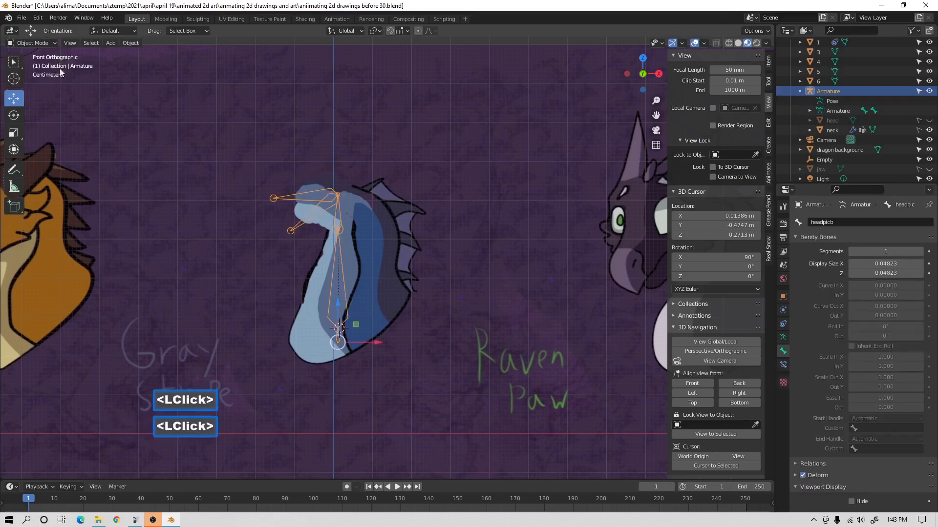
# Add the dragon background to the armature selection, enter Weight Paint mode and try to pick the head bone.
pyautogui.keyDown('shift'); pyautogui.click(362, 225); pyautogui.keyUp('shift')
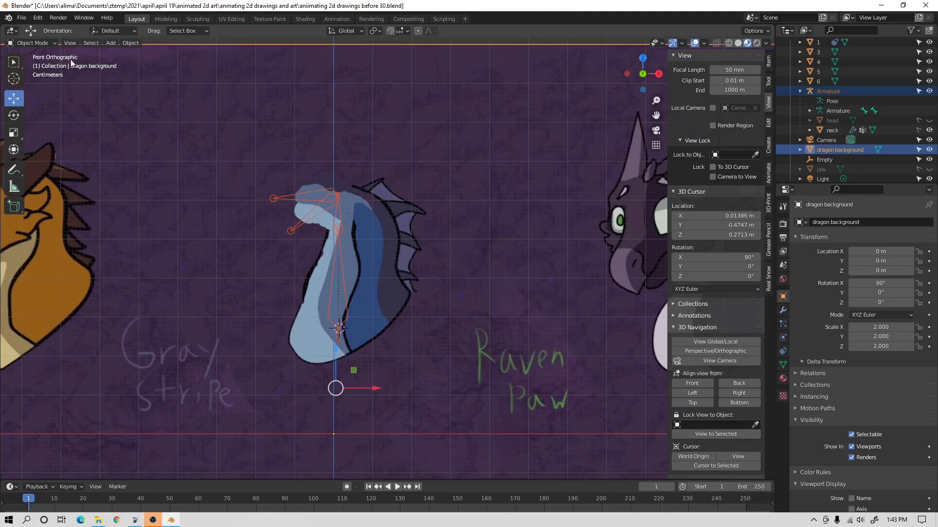
pyautogui.click(51, 42)
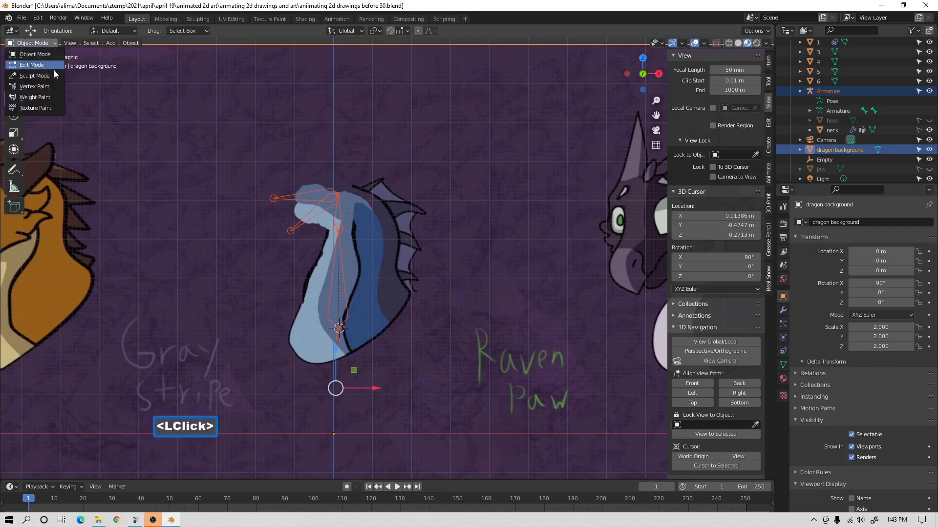
pyautogui.click(54, 96)
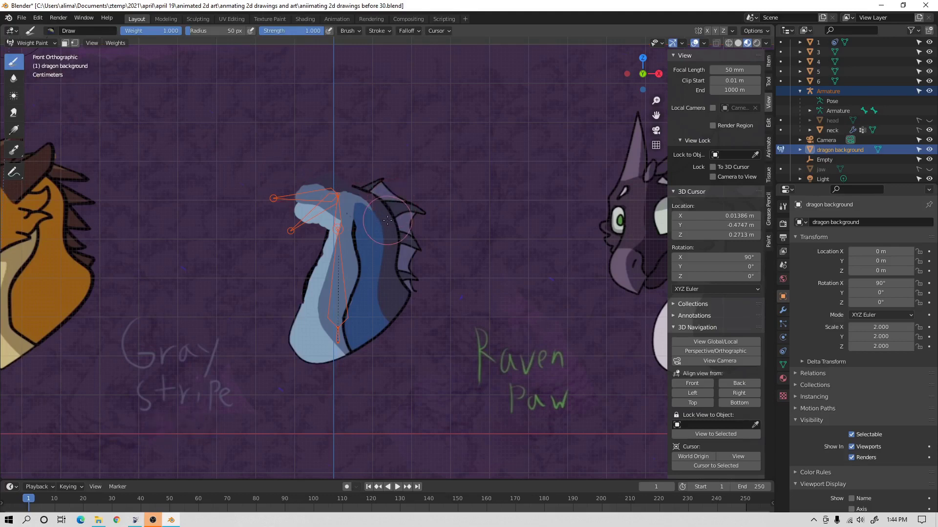
pyautogui.keyDown('shift'); pyautogui.click(314, 195); pyautogui.keyUp('shift')
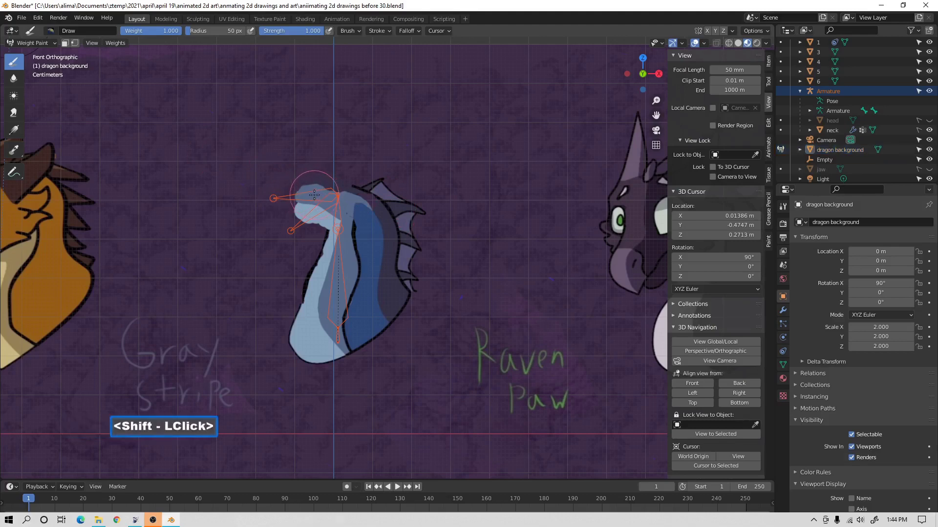
pyautogui.keyDown('shift'); pyautogui.click(314, 195); pyautogui.keyUp('shift')
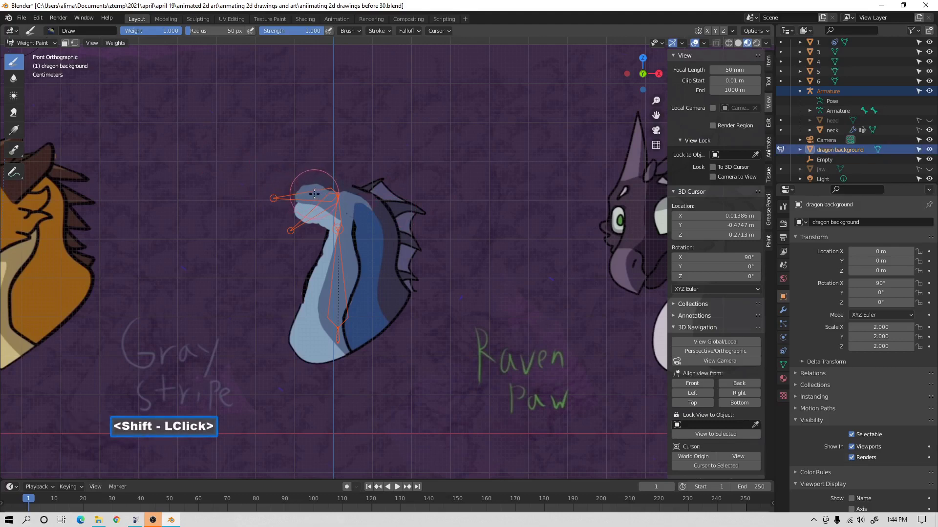
pyautogui.keyDown('shift'); pyautogui.click(314, 195); pyautogui.keyUp('shift')
pyautogui.keyDown('shift'); pyautogui.click(314, 194); pyautogui.keyUp('shift')
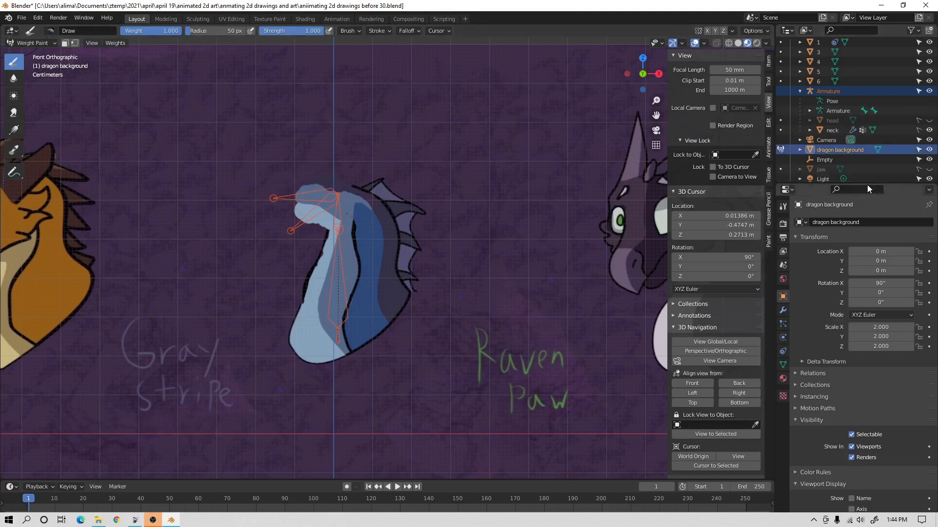
# Examine the armature's bones, the head and neck mesh hierarchies, and the dragon background's vertex groups.
pyautogui.moveTo(867, 184); pyautogui.dragTo(867, 241)
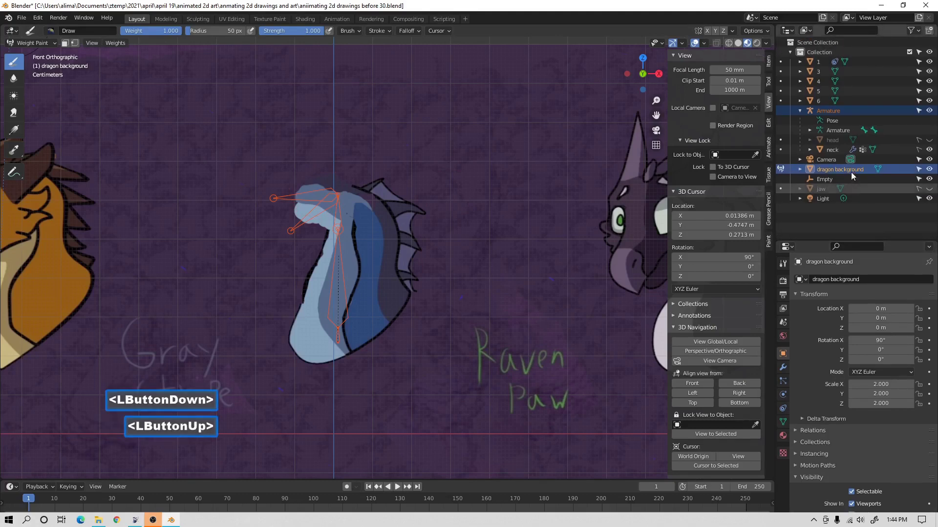
pyautogui.click(809, 130)
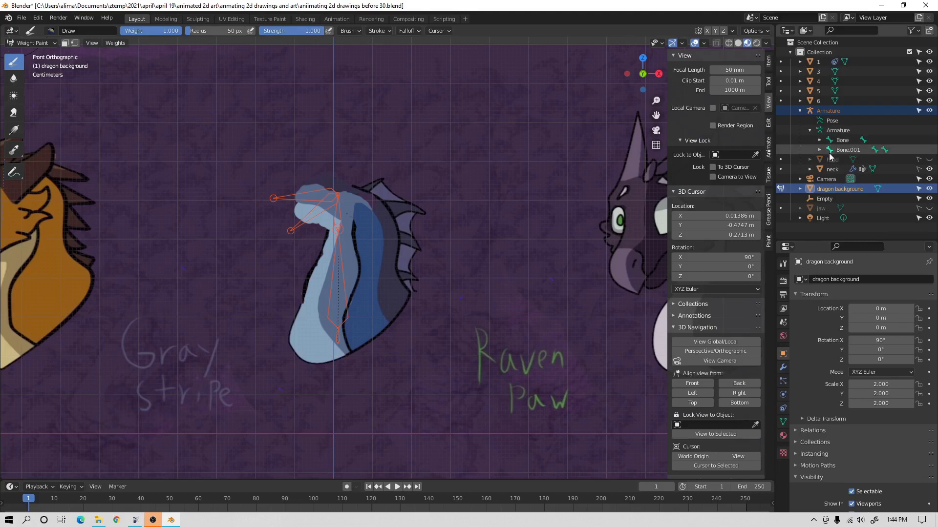
pyautogui.click(810, 169)
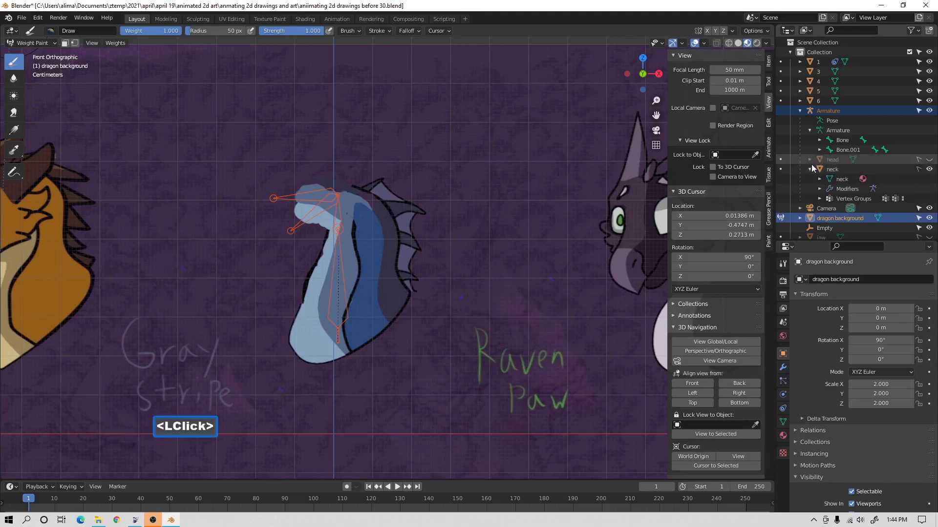
pyautogui.scroll(-3, 810, 166)
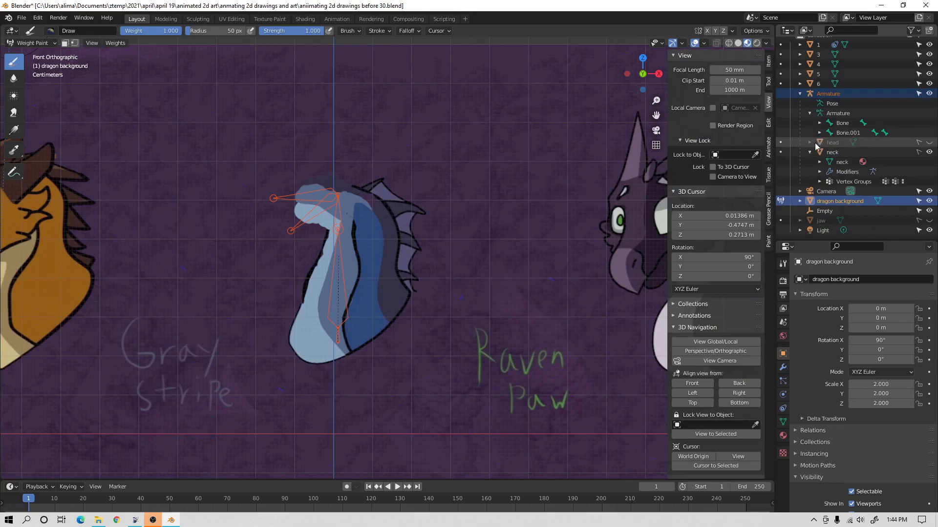
pyautogui.click(810, 142)
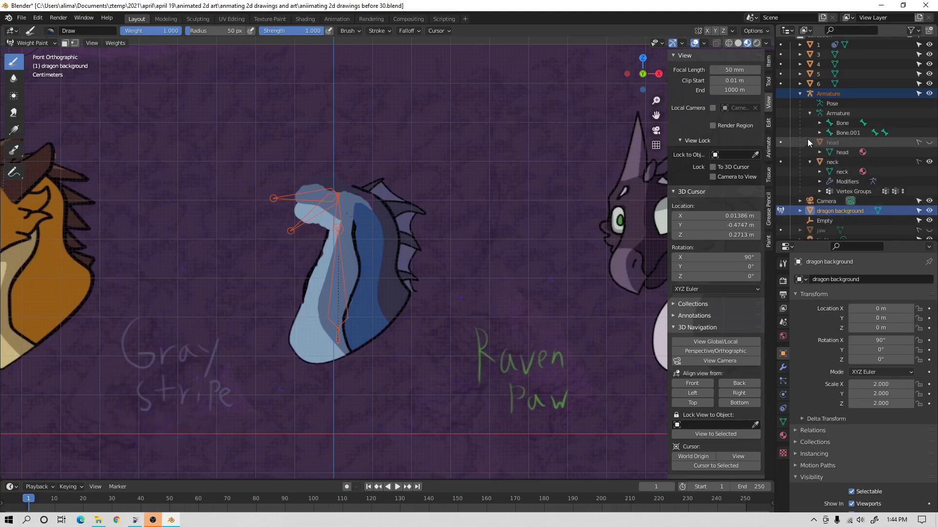
pyautogui.scroll(2, 809, 139)
pyautogui.scroll(2, 810, 140)
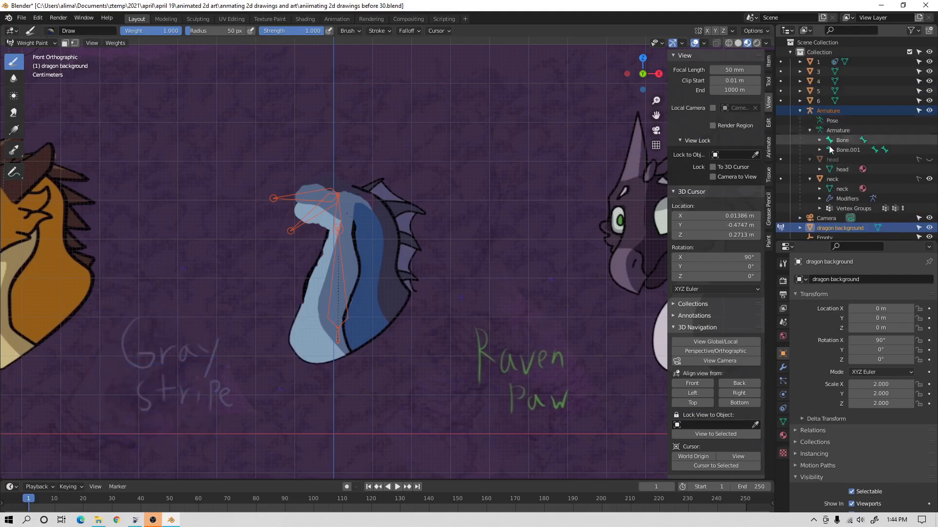
pyautogui.scroll(-3, 824, 148)
pyautogui.scroll(-1, 823, 145)
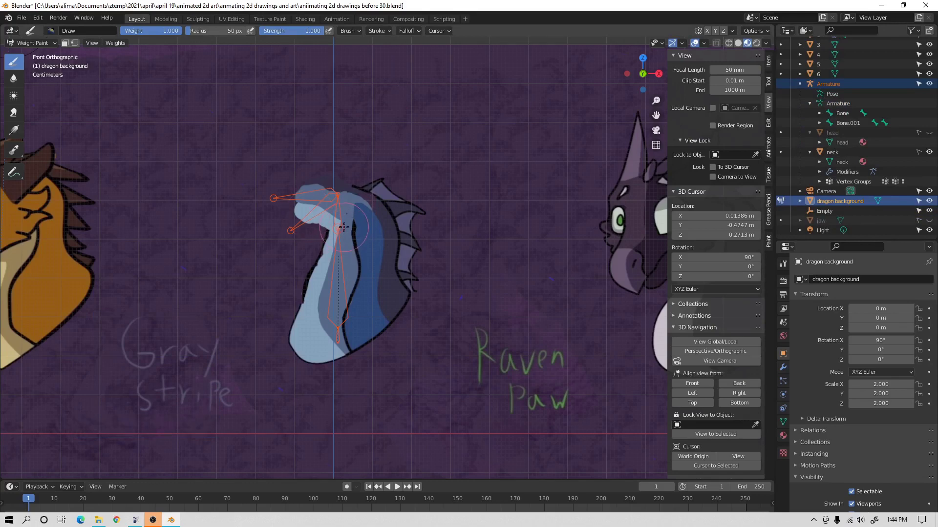
pyautogui.click(784, 422)
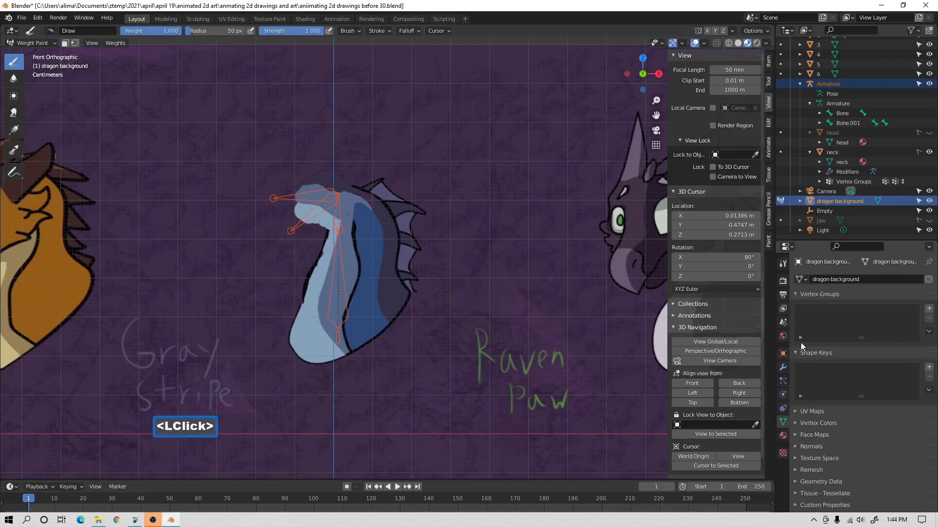
pyautogui.scroll(1, 843, 353)
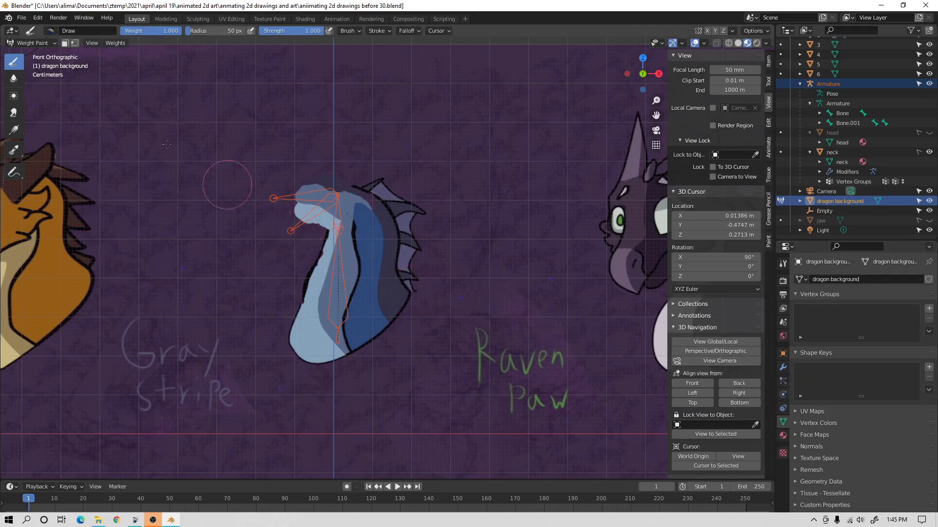
# Return to Object Mode, then disable viewport selection of the dragon background and hide it.
pyautogui.click(33, 43)
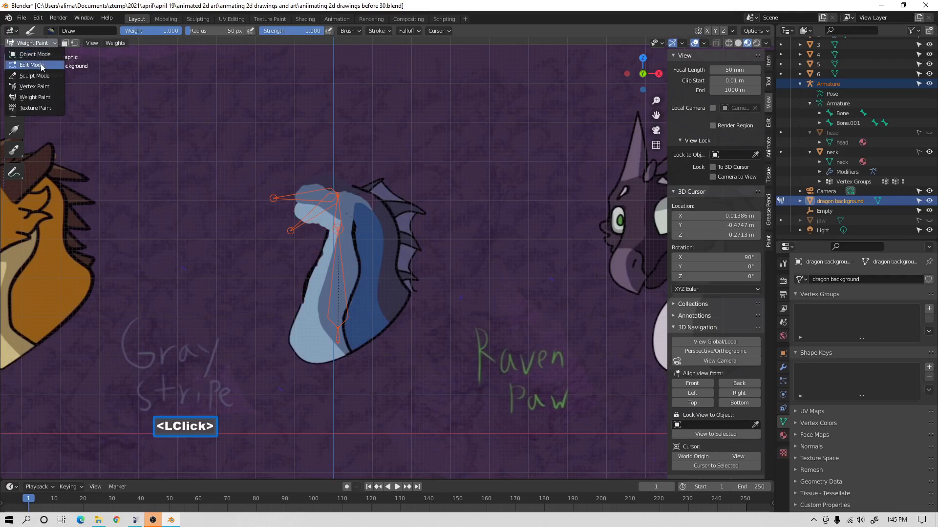
pyautogui.click(40, 64)
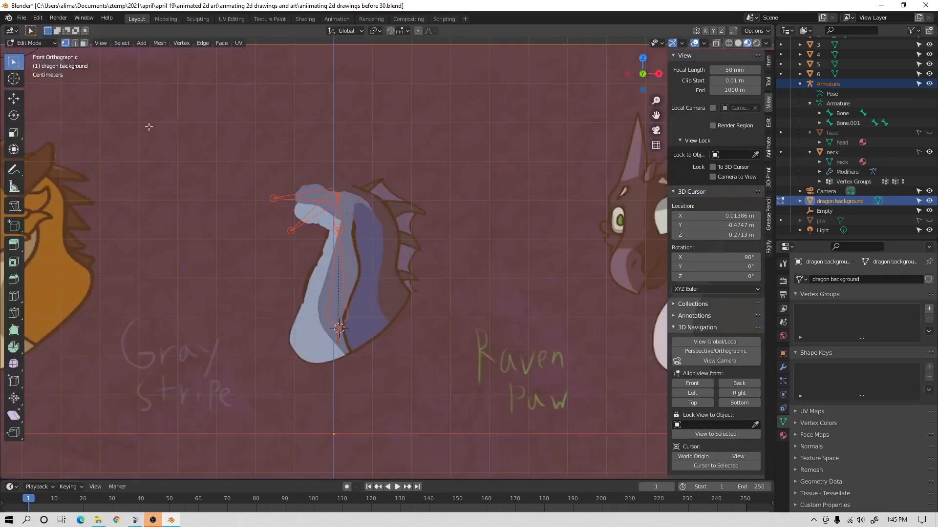
pyautogui.click(40, 43)
pyautogui.click(45, 54)
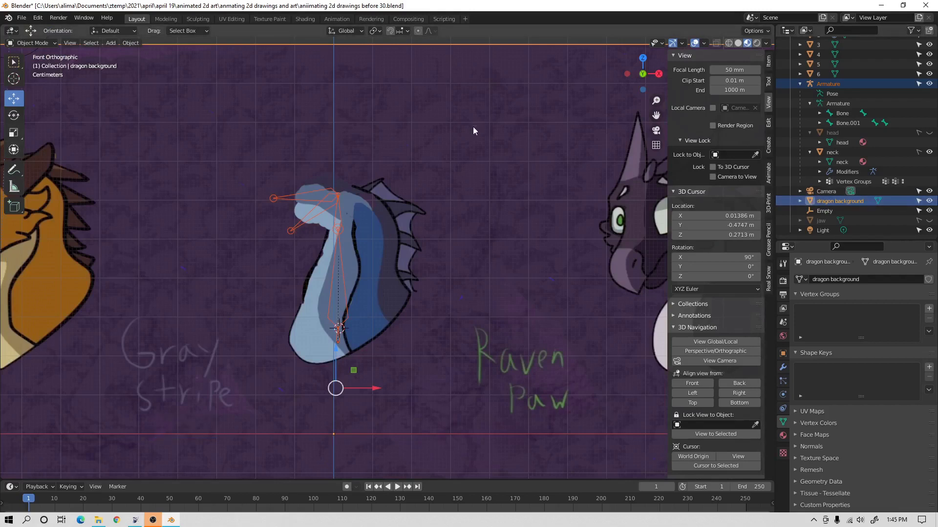
pyautogui.click(919, 202)
pyautogui.click(929, 201)
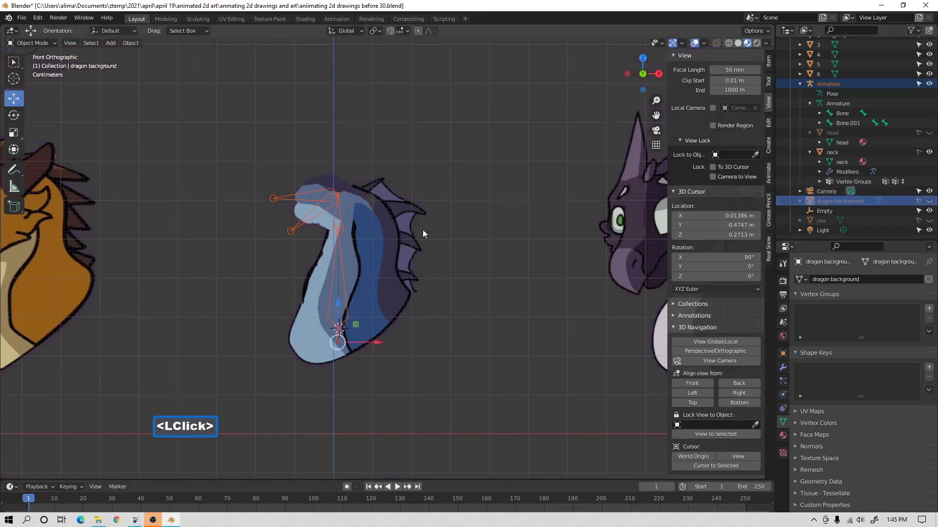
# Select the armature and enable viewport selection of the neck mesh.
pyautogui.click(312, 217)
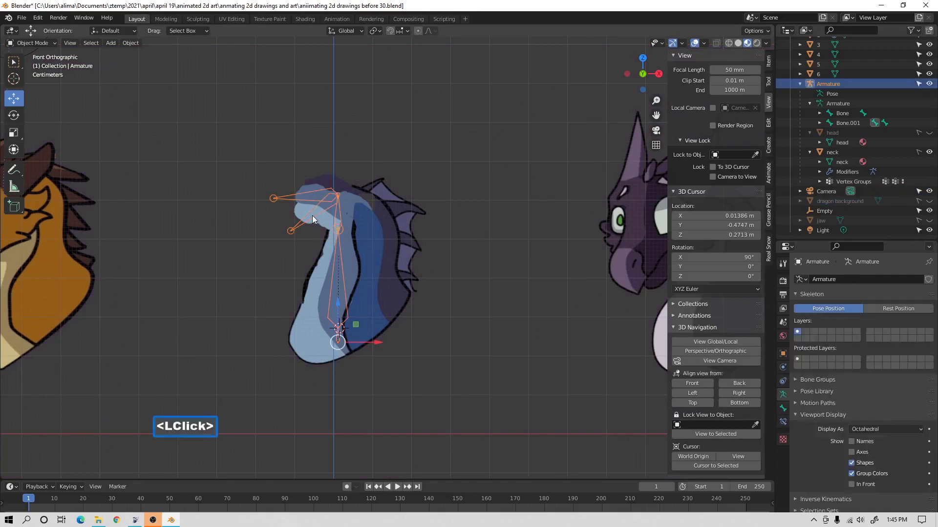
pyautogui.keyDown('shift'); pyautogui.click(375, 233); pyautogui.keyUp('shift')
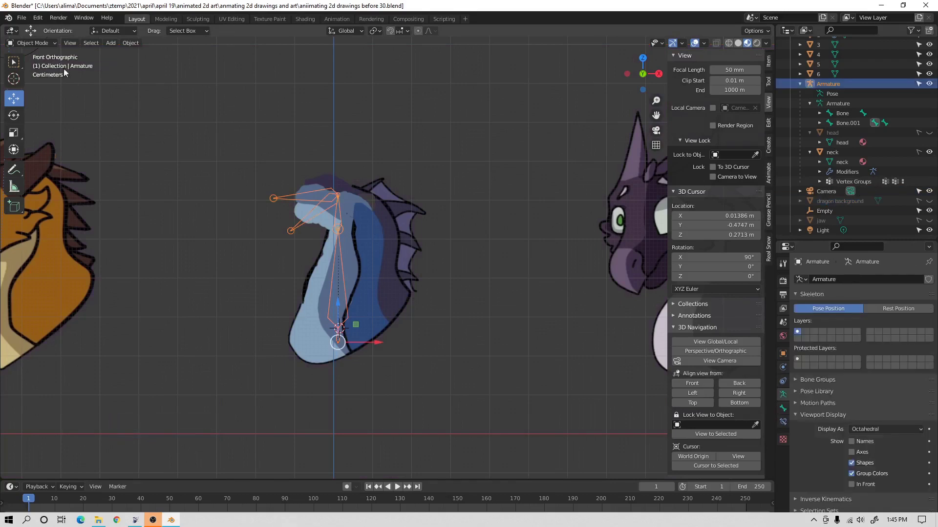
pyautogui.click(54, 41)
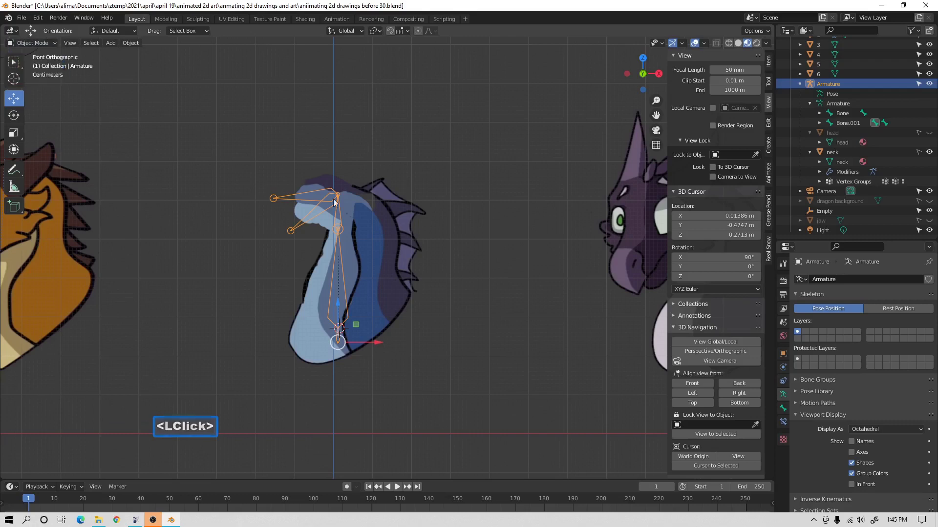
pyautogui.moveTo(357, 161); pyautogui.dragTo(367, 199)
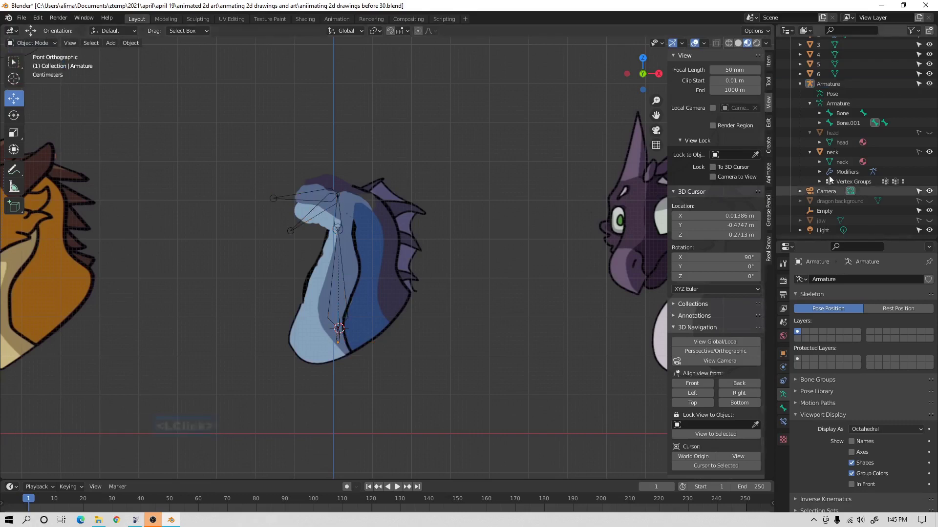
pyautogui.click(317, 218)
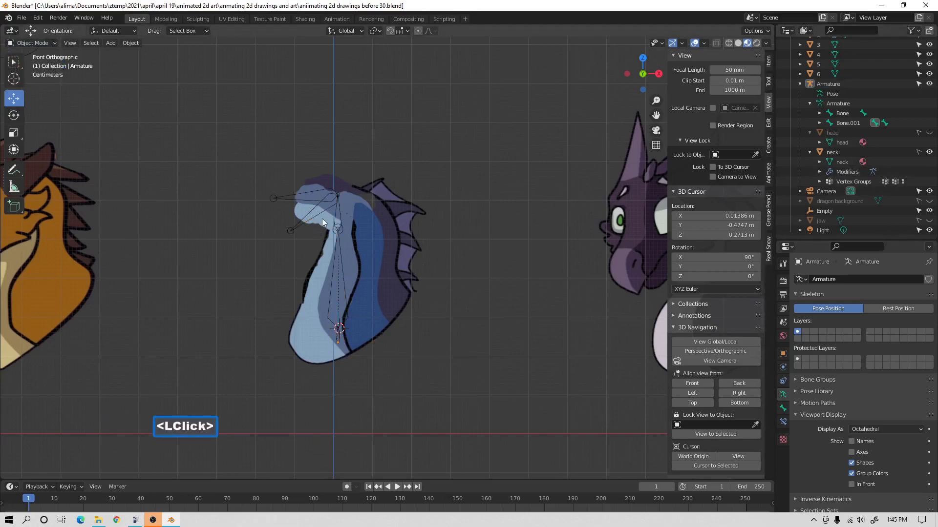
pyautogui.click(314, 214)
pyautogui.keyDown('shift'); pyautogui.click(386, 251); pyautogui.keyUp('shift')
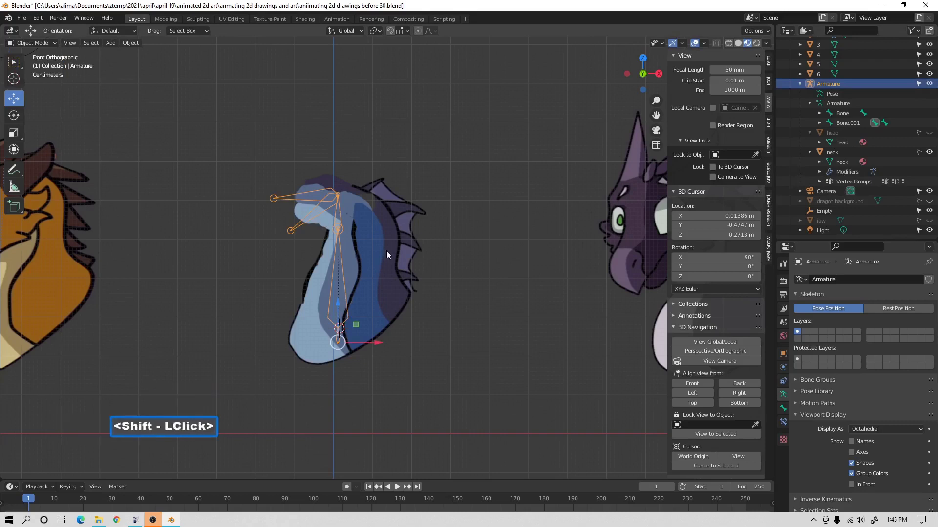
pyautogui.click(918, 152)
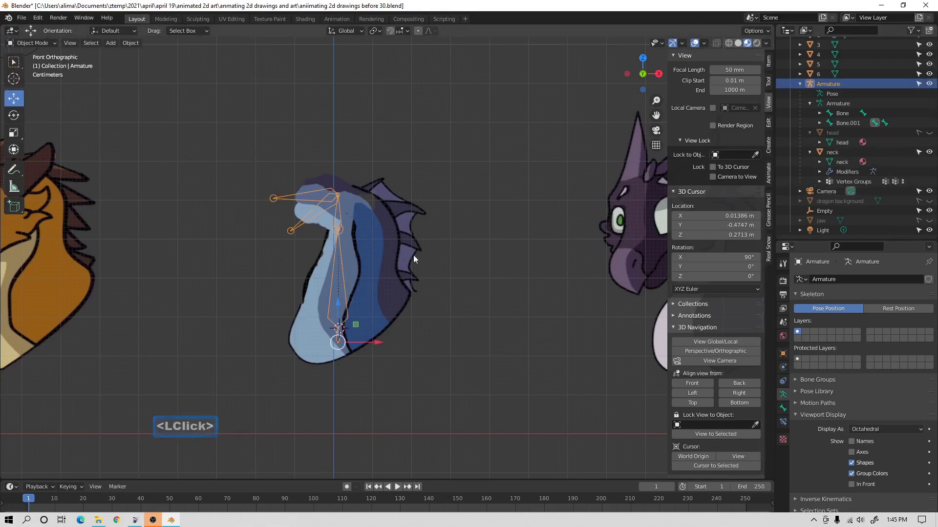
# Add the neck mesh to the armature selection, enter Weight Paint mode and select the headpicb vertex group.
pyautogui.keyDown('shift'); pyautogui.click(387, 246); pyautogui.keyUp('shift')
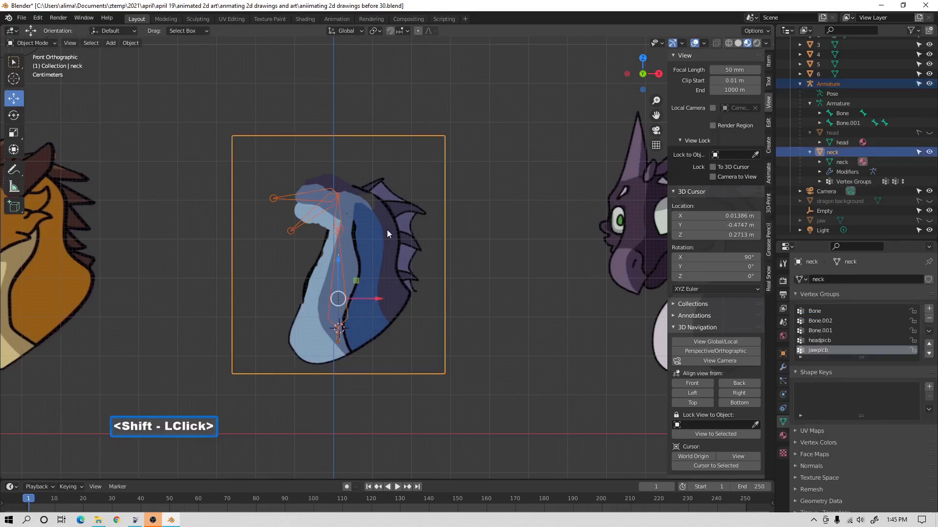
pyautogui.click(52, 42)
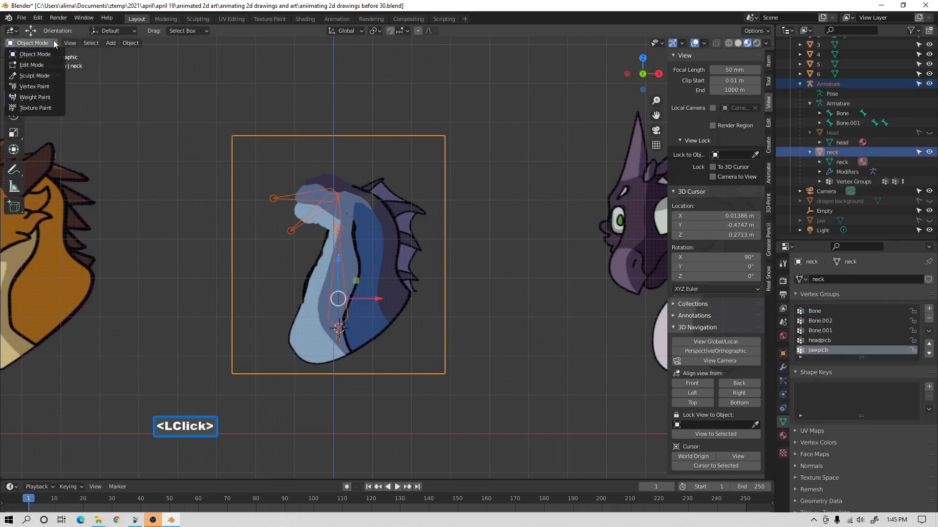
pyautogui.click(61, 98)
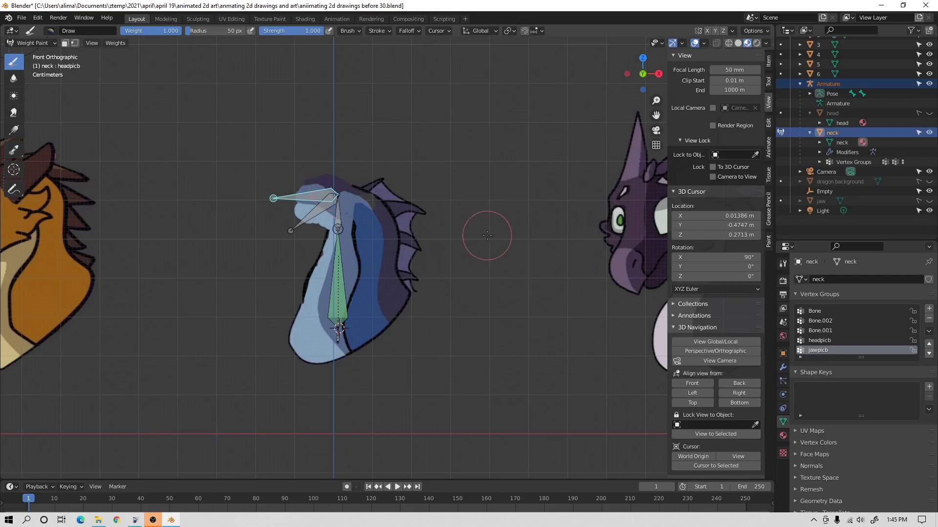
pyautogui.click(814, 340)
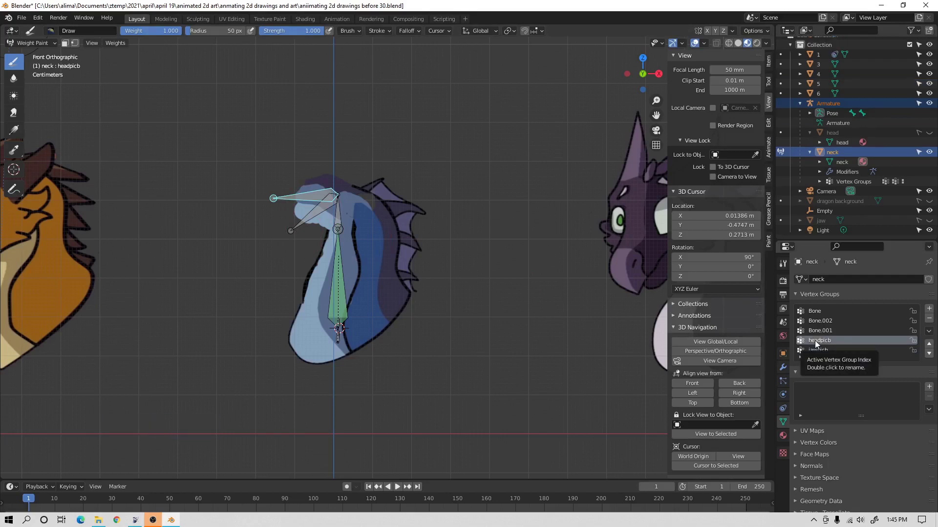
# In Edit Mode, assign all of the neck mesh's faces to the headpicb vertex group with a weight of 0, then clear the selection.
pyautogui.click(55, 42)
pyautogui.click(53, 67)
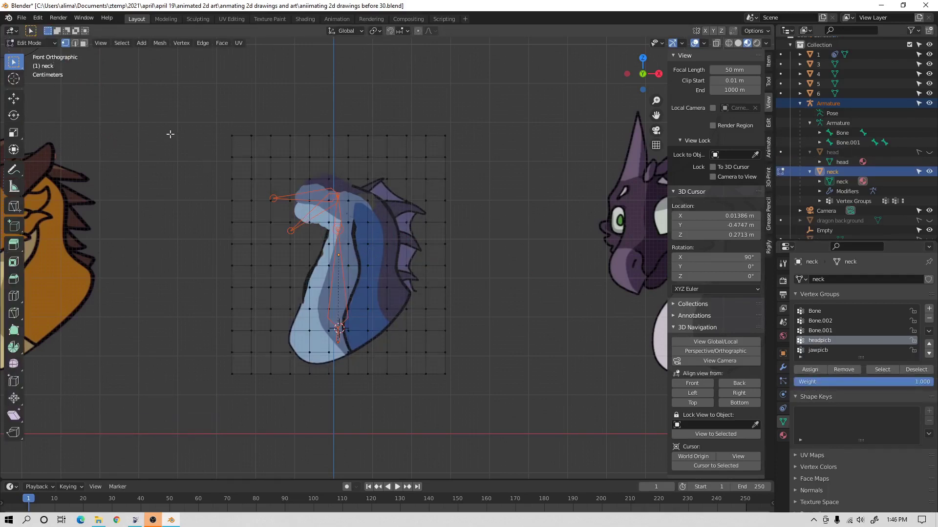
pyautogui.click(84, 43)
pyautogui.press('a')
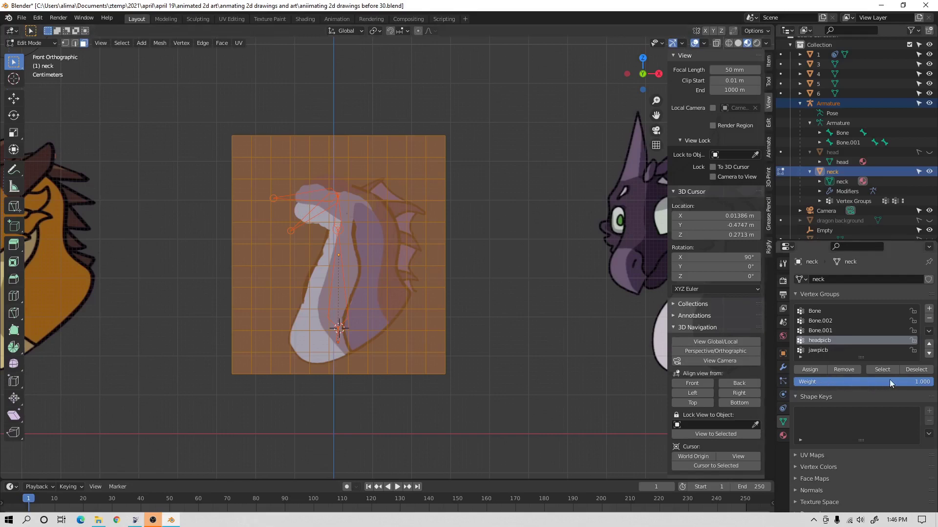
pyautogui.moveTo(907, 382); pyautogui.dragTo(797, 382)
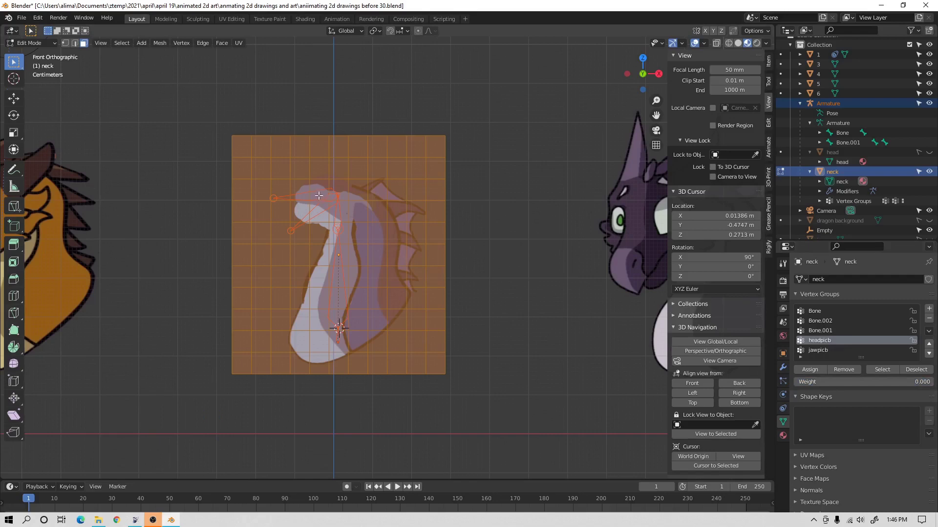
pyautogui.click(812, 371)
pyautogui.click(473, 291)
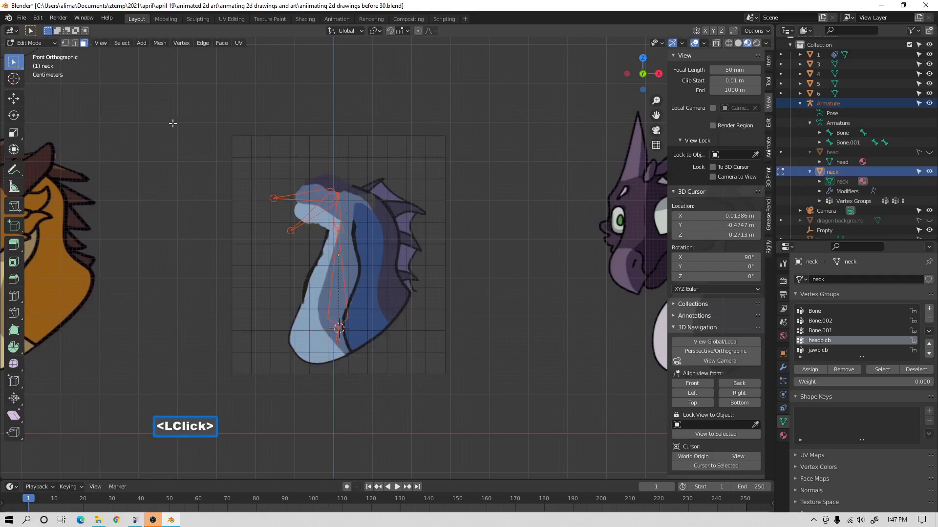
# Return to Object Mode, make the head mesh visible and selectable, and disable viewport selection of the neck mesh.
pyautogui.click(32, 42)
pyautogui.click(52, 53)
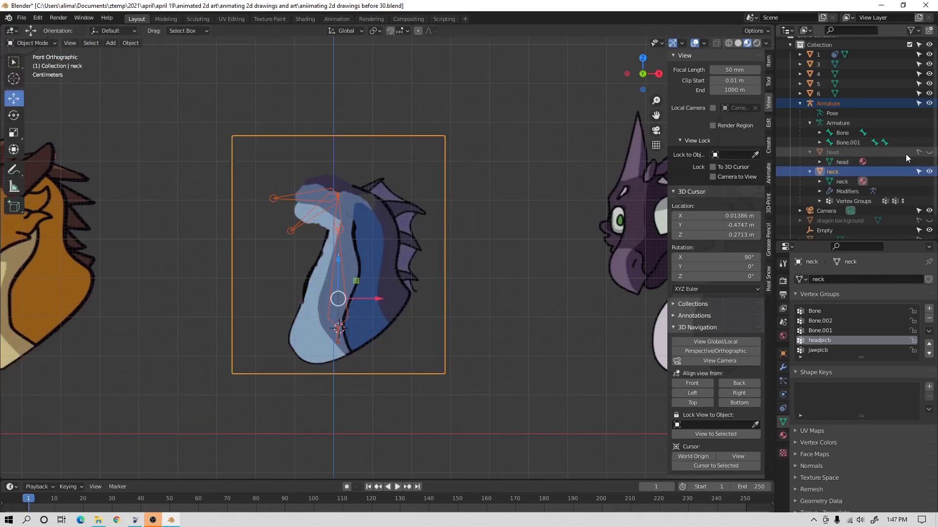
pyautogui.click(919, 152)
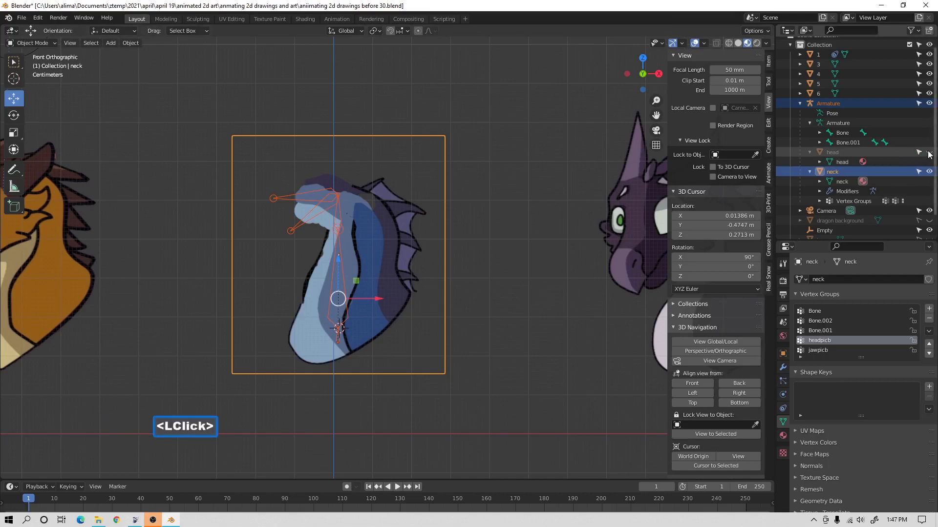
pyautogui.click(929, 152)
pyautogui.click(909, 172)
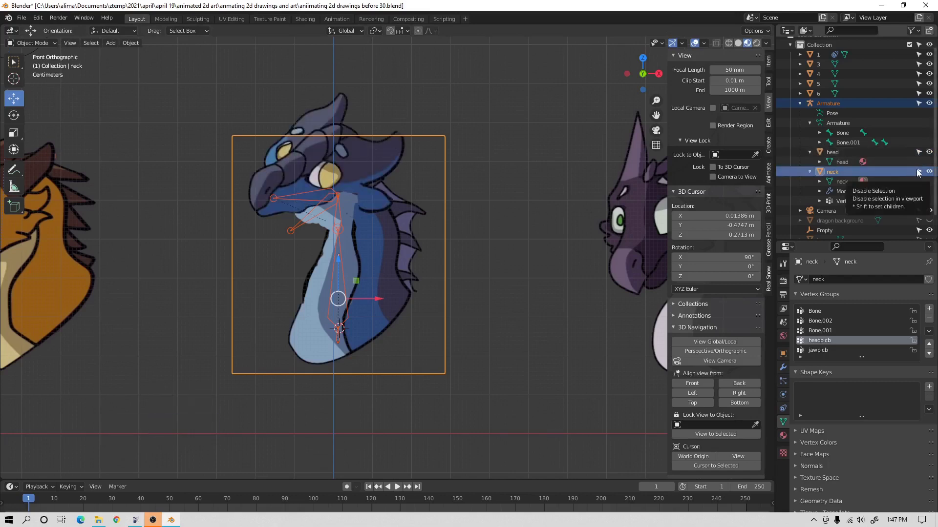
pyautogui.click(918, 172)
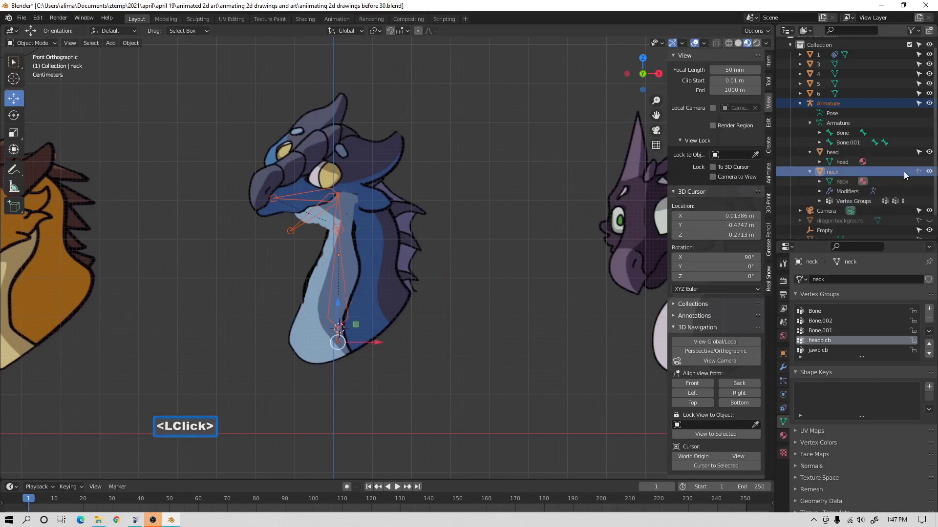
# Select the armature, unhide the jaw mesh and switch to Pose Mode.
pyautogui.click(311, 192)
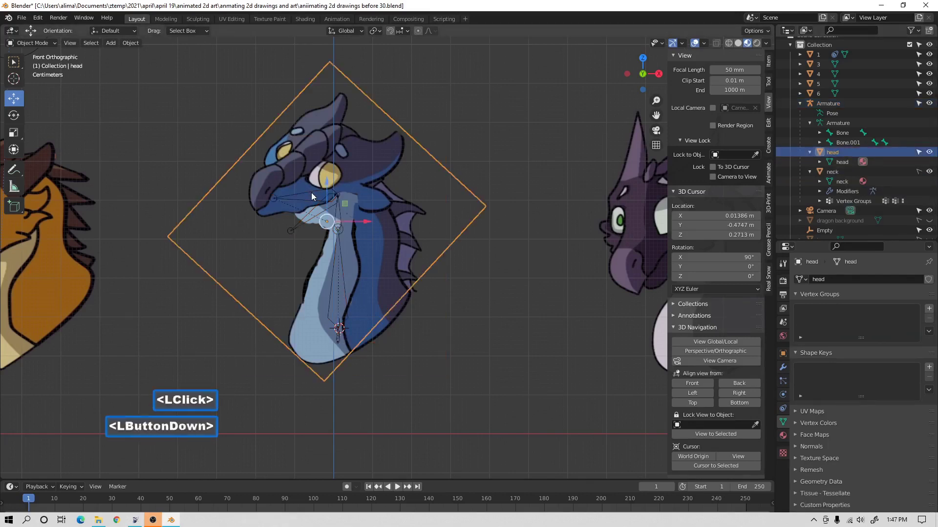
pyautogui.click(312, 193)
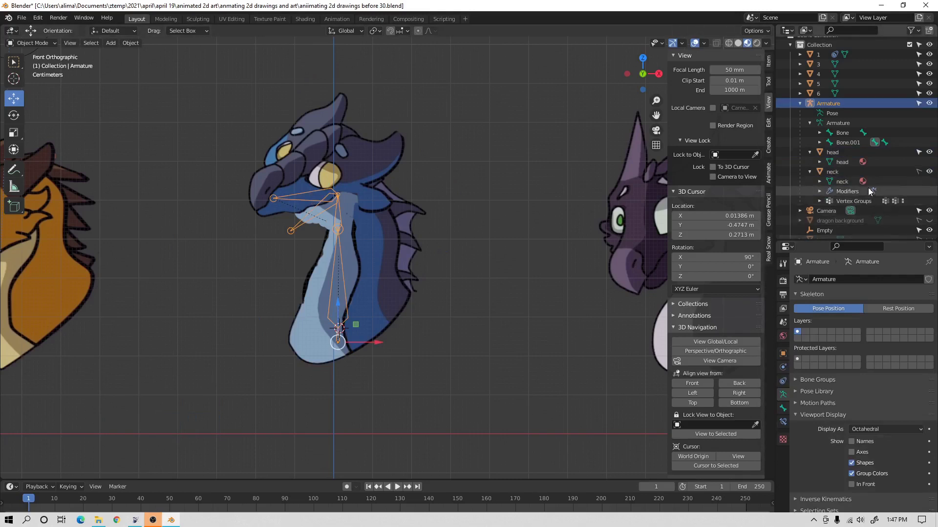
pyautogui.scroll(1, 854, 181)
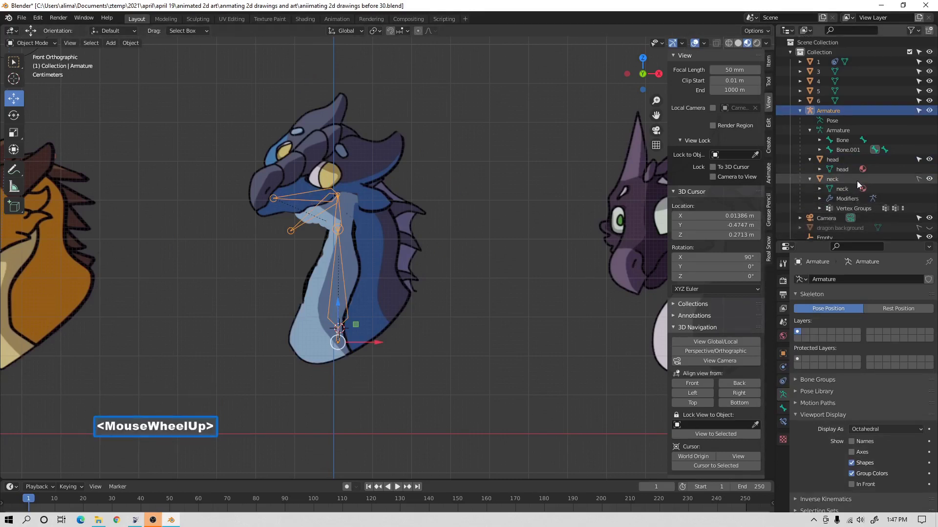
pyautogui.scroll(-2, 856, 180)
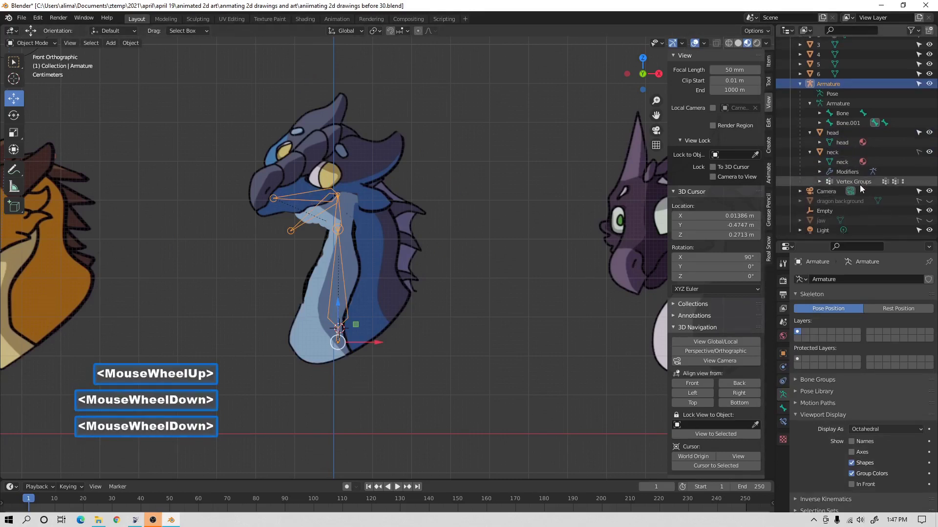
pyautogui.click(929, 220)
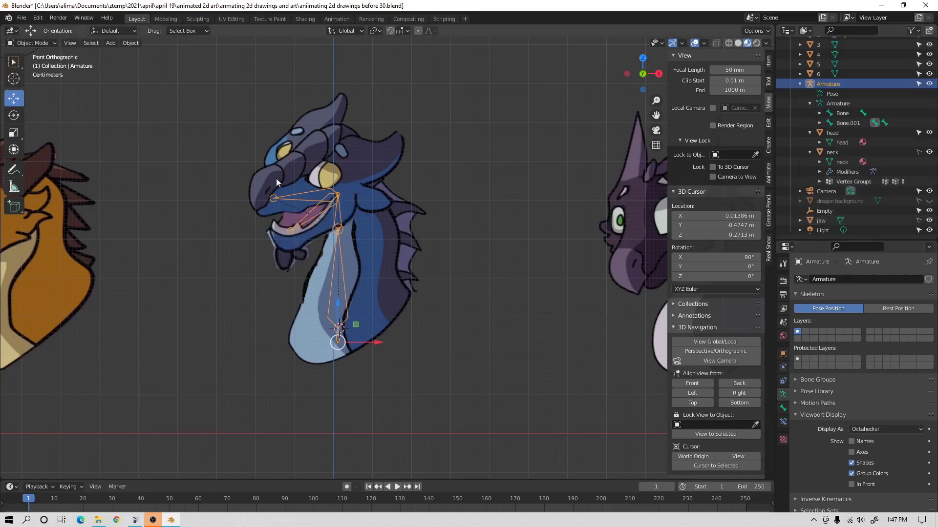
pyautogui.click(55, 45)
pyautogui.click(27, 74)
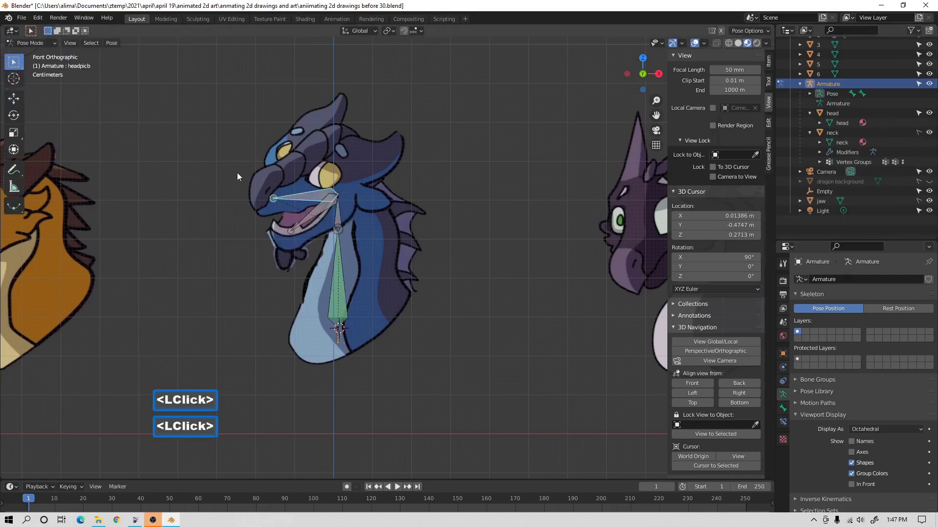
# Test the rig by rotating the head bone and moving Bone.001, cancelling both transforms.
pyautogui.click(309, 199)
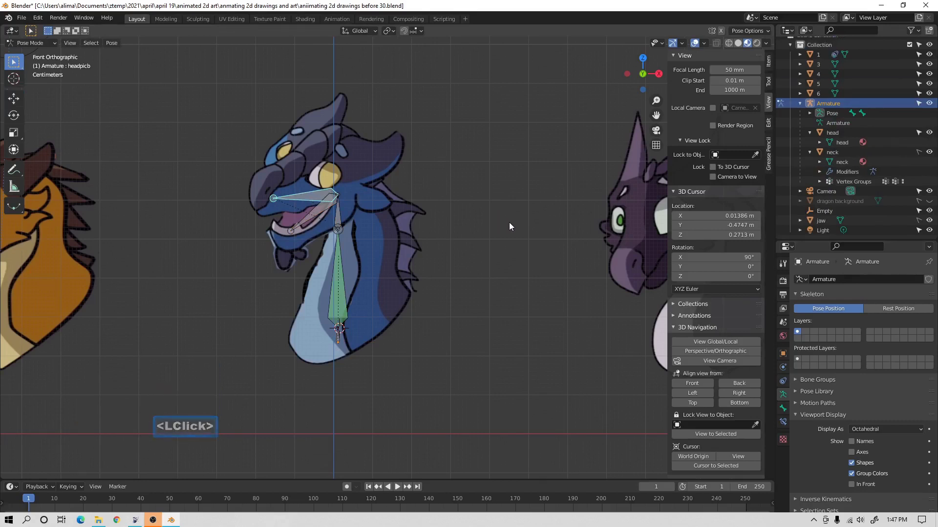
pyautogui.press('r')
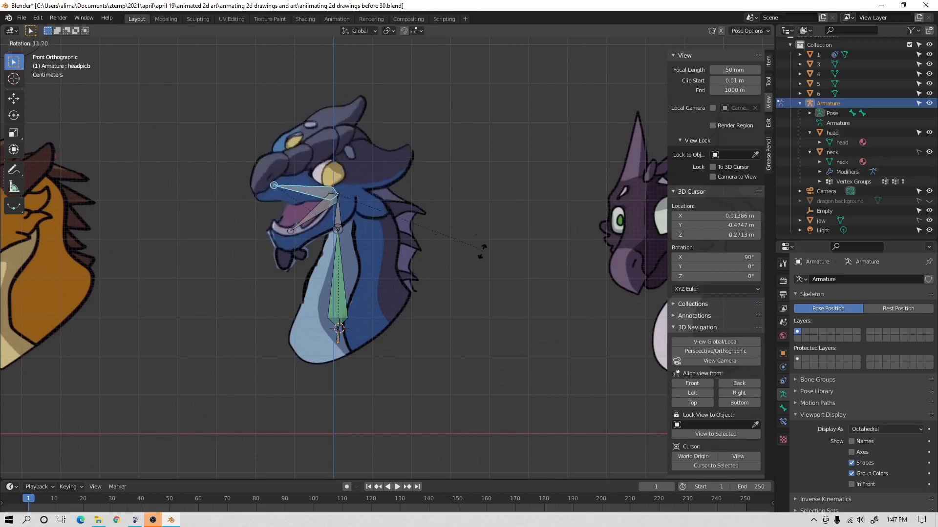
pyautogui.rightClick(489, 216)
pyautogui.click(339, 213)
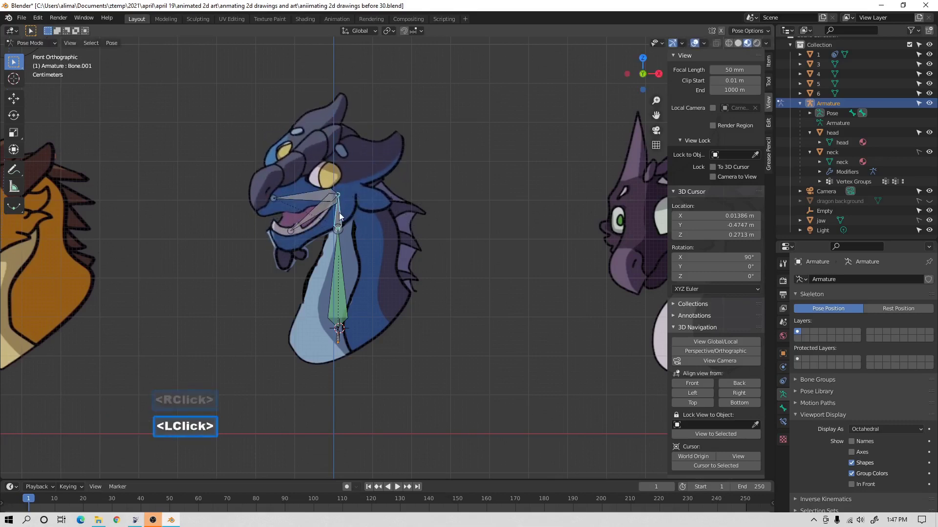
pyautogui.press('g')
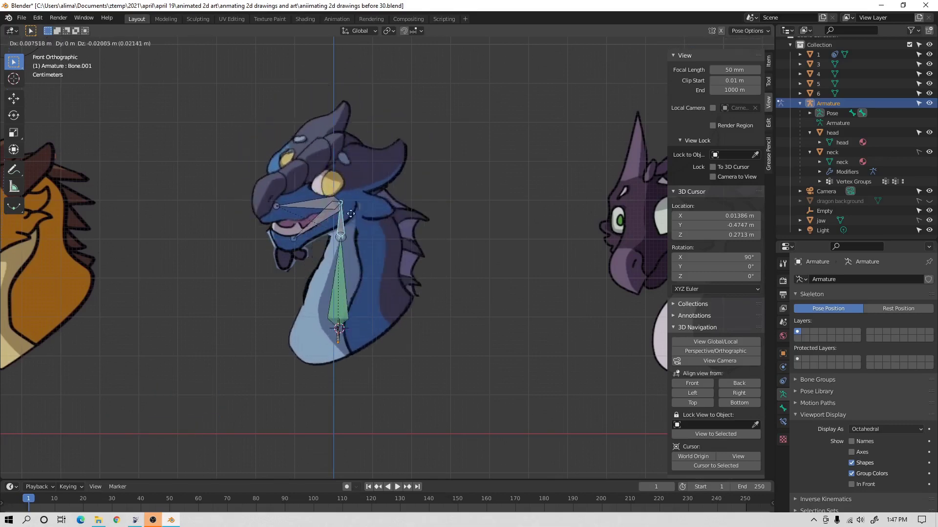
pyautogui.rightClick(354, 201)
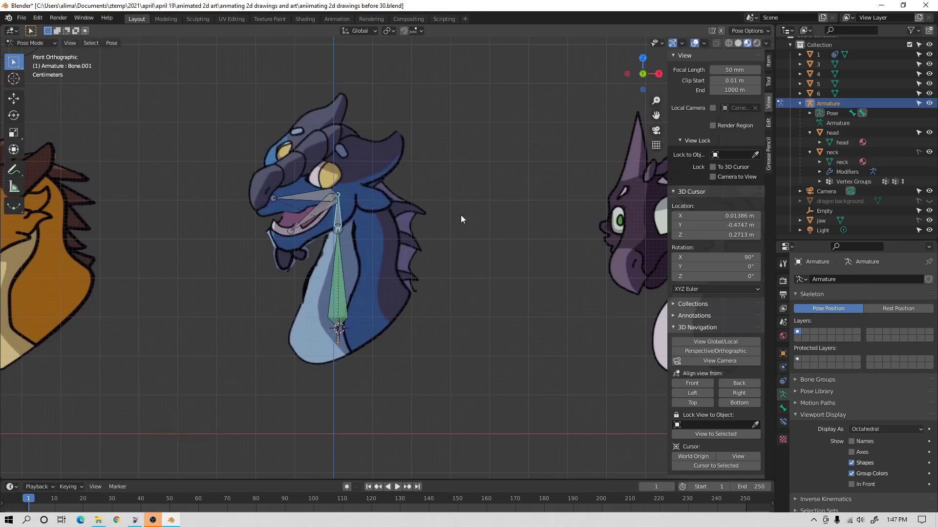
# Save the project as a new incremental version numbered 31.
pyautogui.press('Pause')
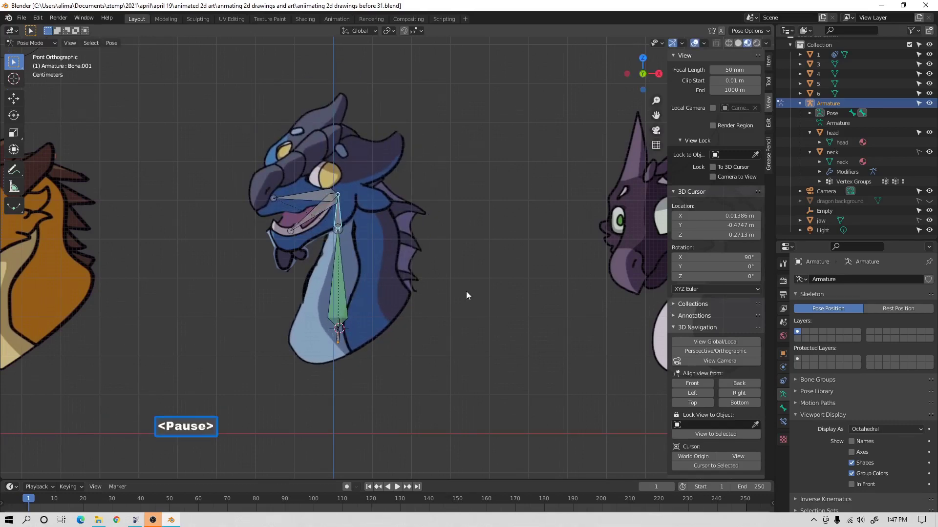
# Select the jaw bone in the armature and return to Object Mode.
pyautogui.click(318, 212)
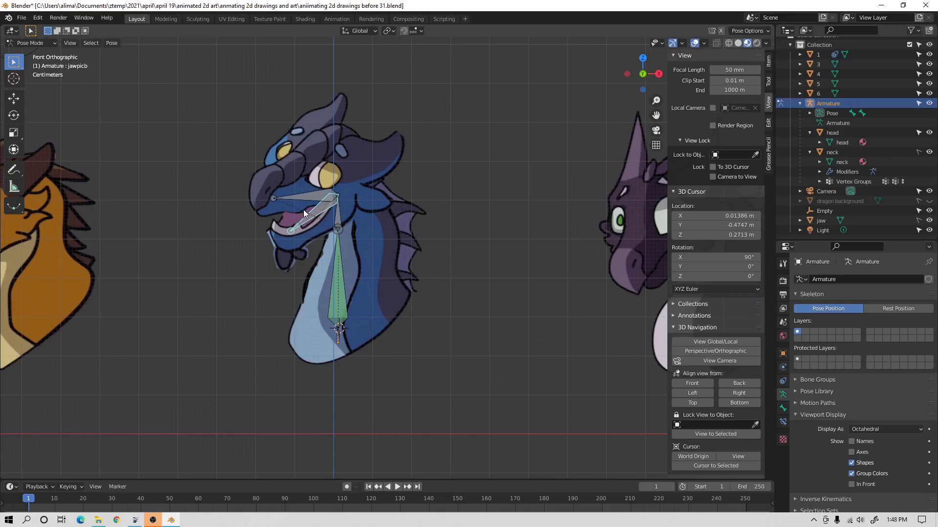
pyautogui.click(46, 43)
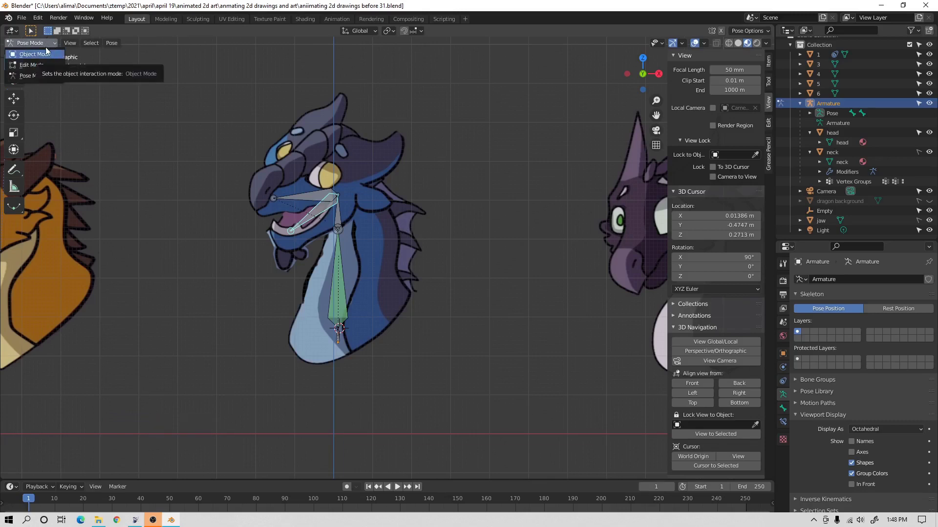
pyautogui.click(51, 43)
pyautogui.click(49, 42)
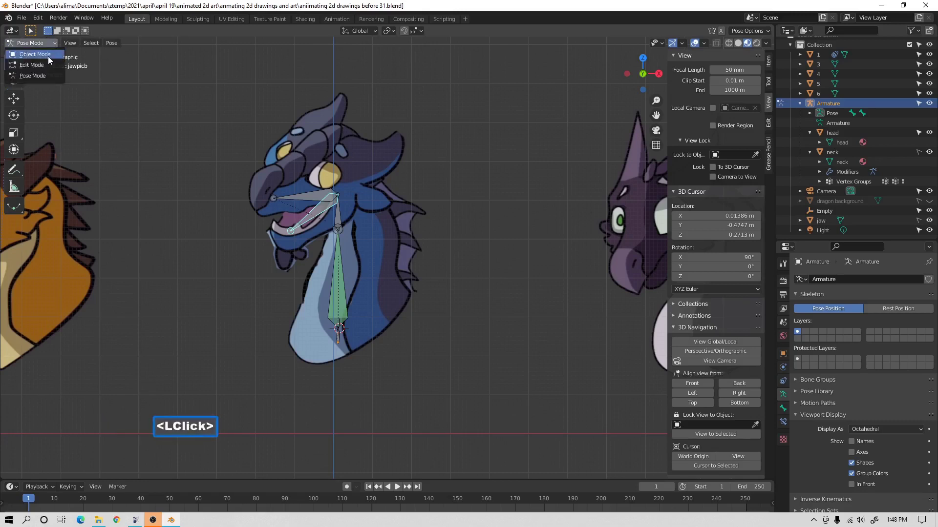
pyautogui.click(48, 55)
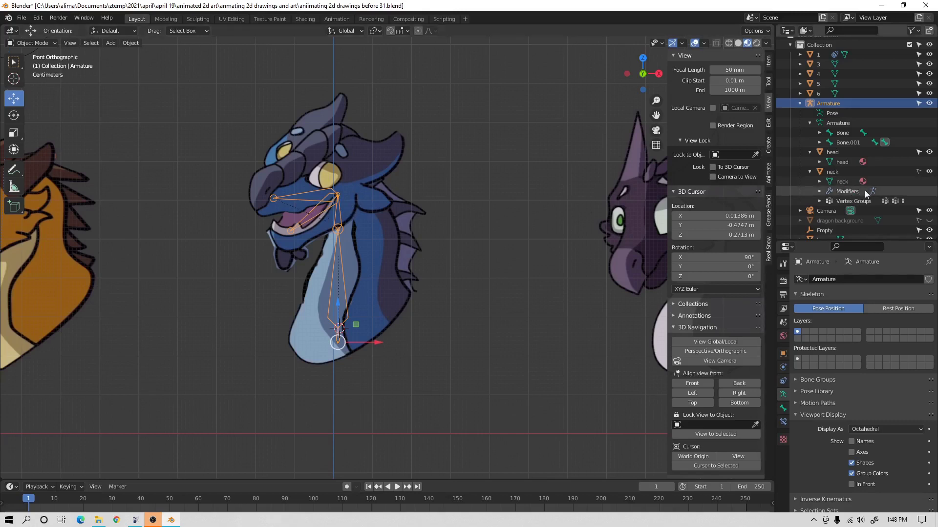
# Enable viewport selection of the jaw mesh and disable it for the head mesh.
pyautogui.scroll(-2, 873, 201)
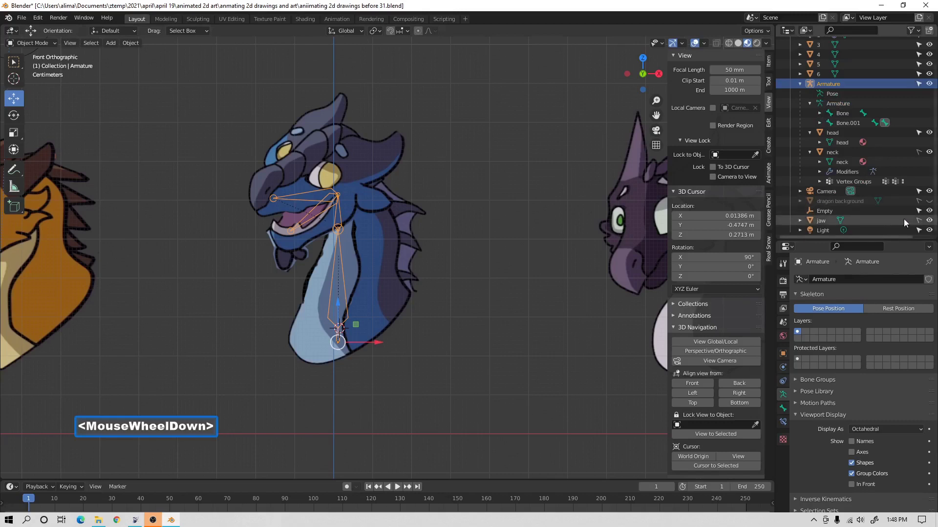
pyautogui.click(918, 220)
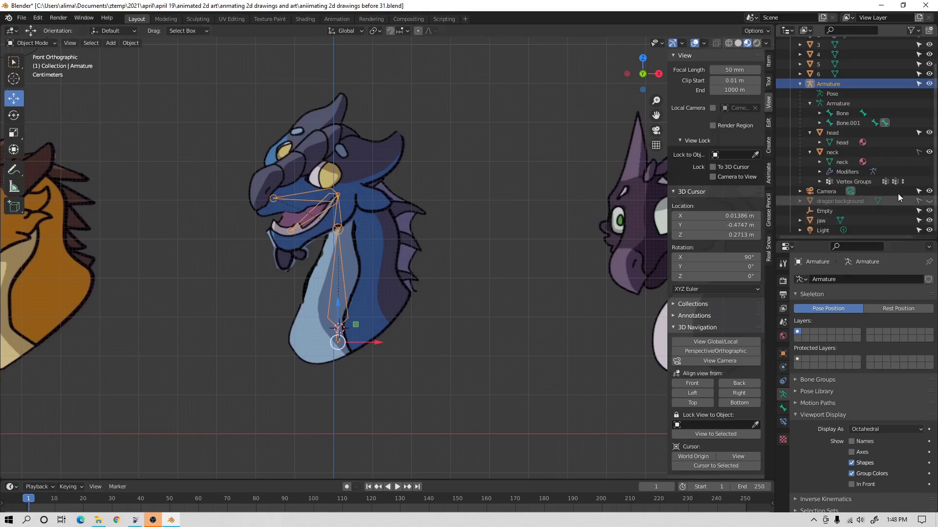
pyautogui.click(919, 153)
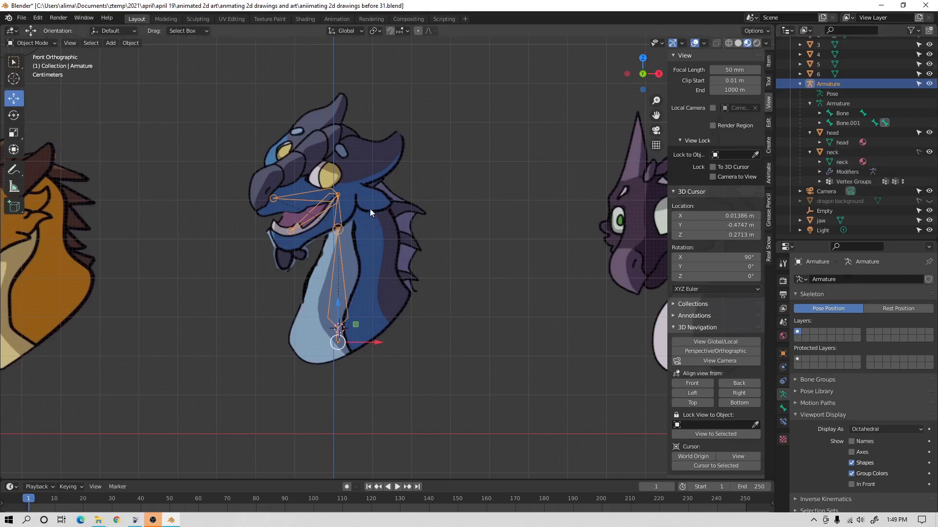
pyautogui.keyDown('shift'); pyautogui.click(350, 204); pyautogui.keyUp('shift')
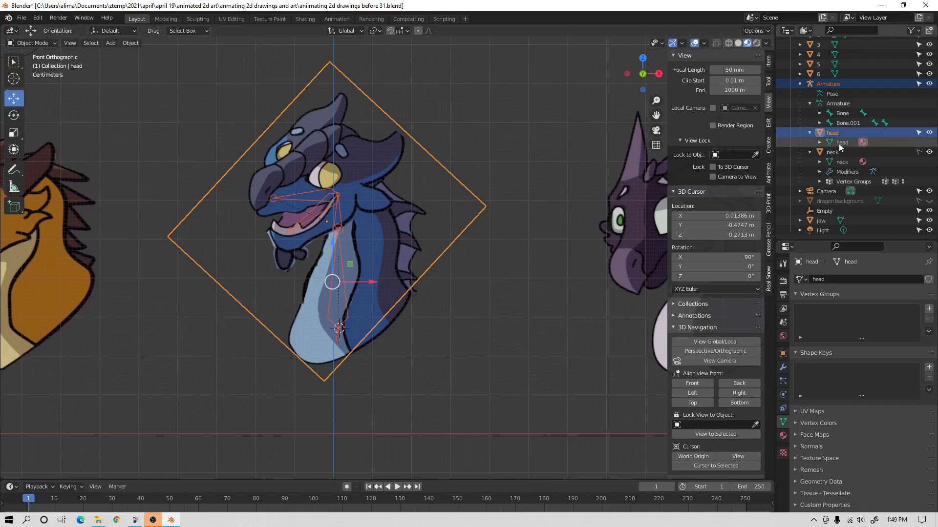
pyautogui.click(919, 132)
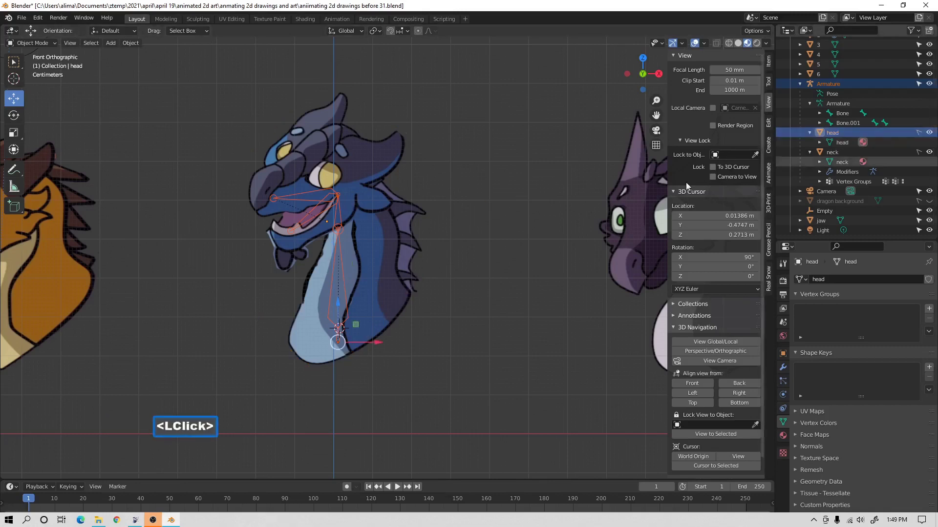
pyautogui.click(324, 207)
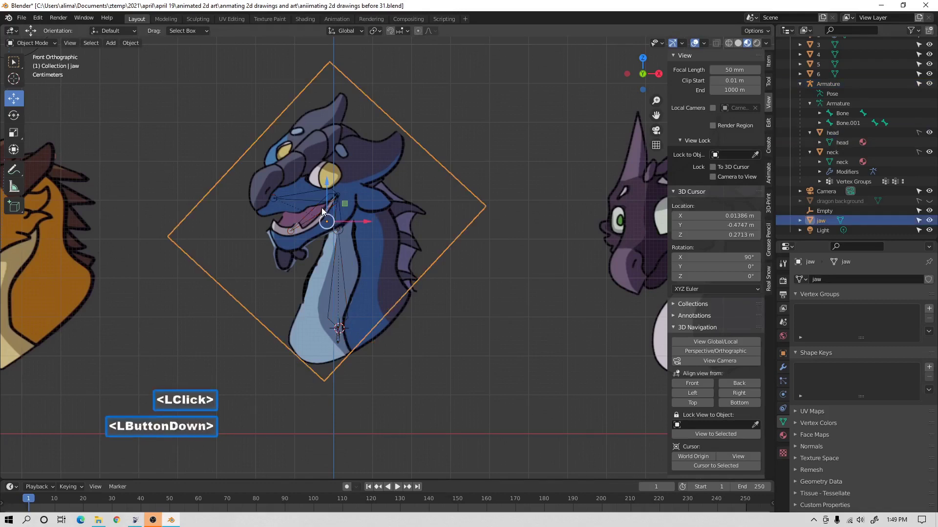
pyautogui.click(315, 216)
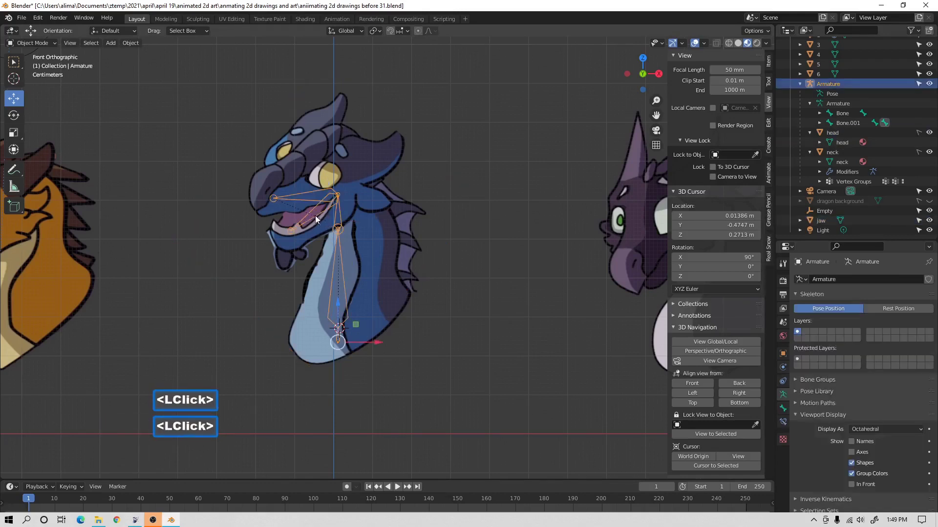
pyautogui.keyDown('shift'); pyautogui.click(350, 210); pyautogui.keyUp('shift')
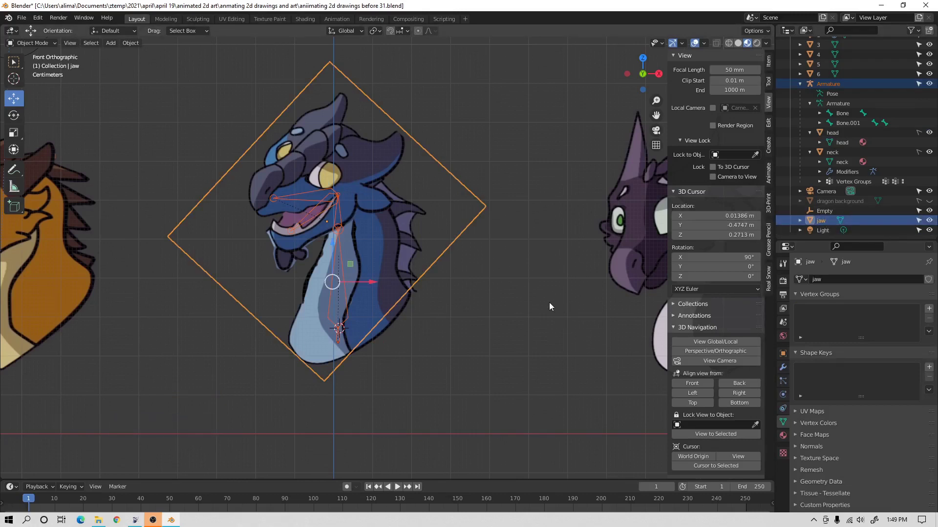
pyautogui.press('ctrl')
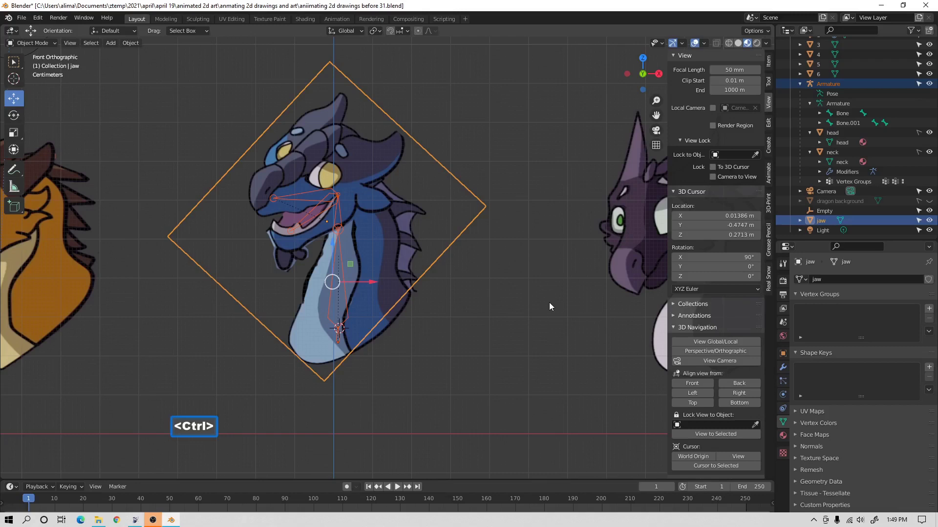
pyautogui.hotkey('ctrl', 'p')
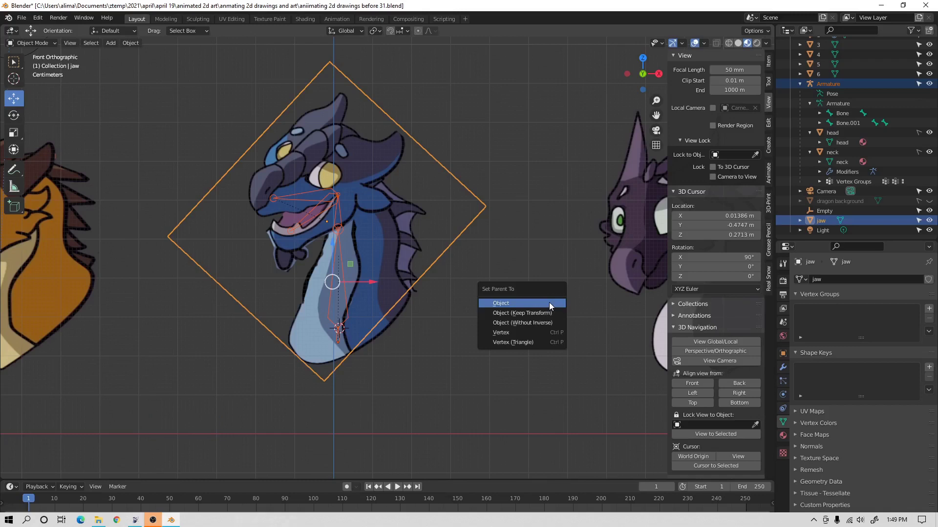
pyautogui.click(315, 213)
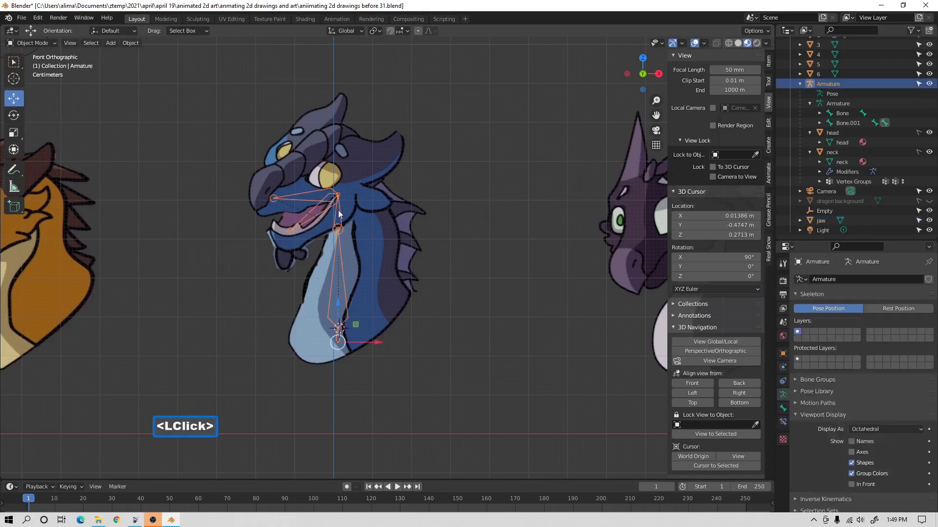
# Parent the jaw mesh to the armature's active jaw bone using the Bone parent type.
pyautogui.click(382, 195)
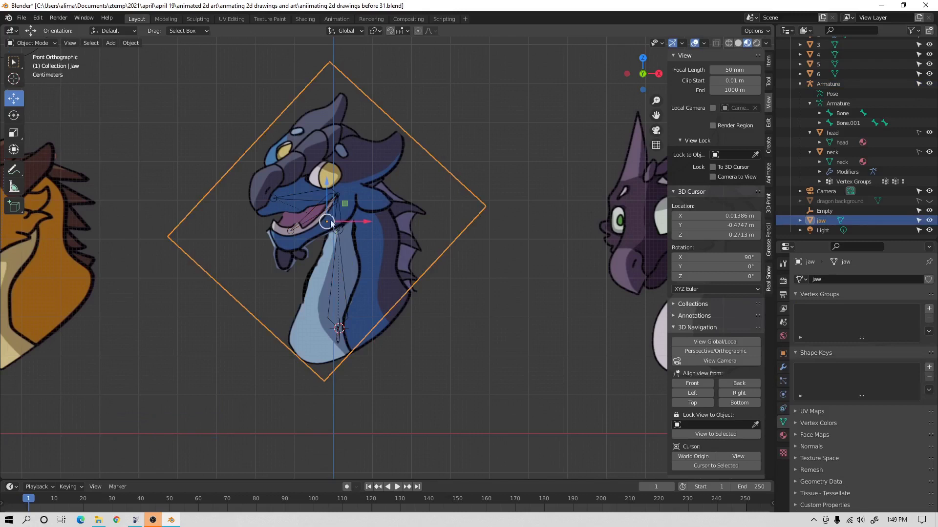
pyautogui.keyDown('shift'); pyautogui.click(308, 220); pyautogui.keyUp('shift')
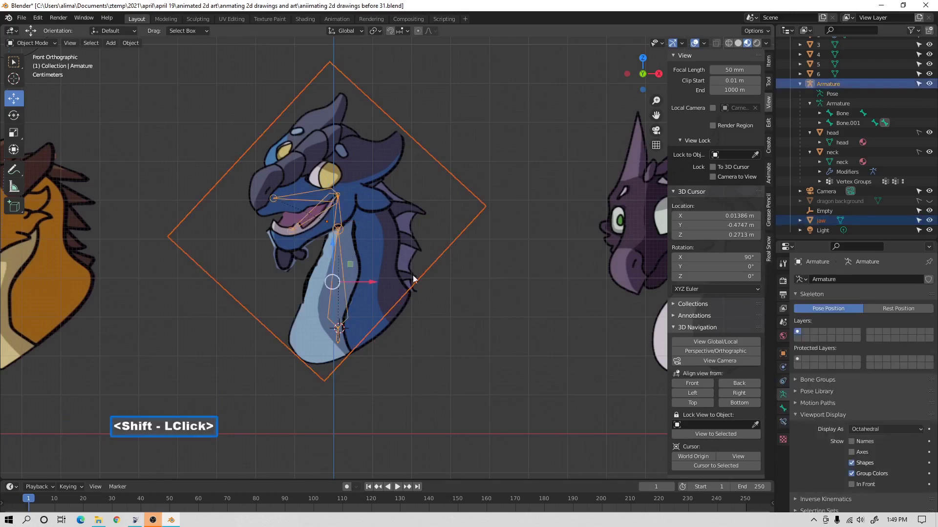
pyautogui.hotkey('ctrl', 'p')
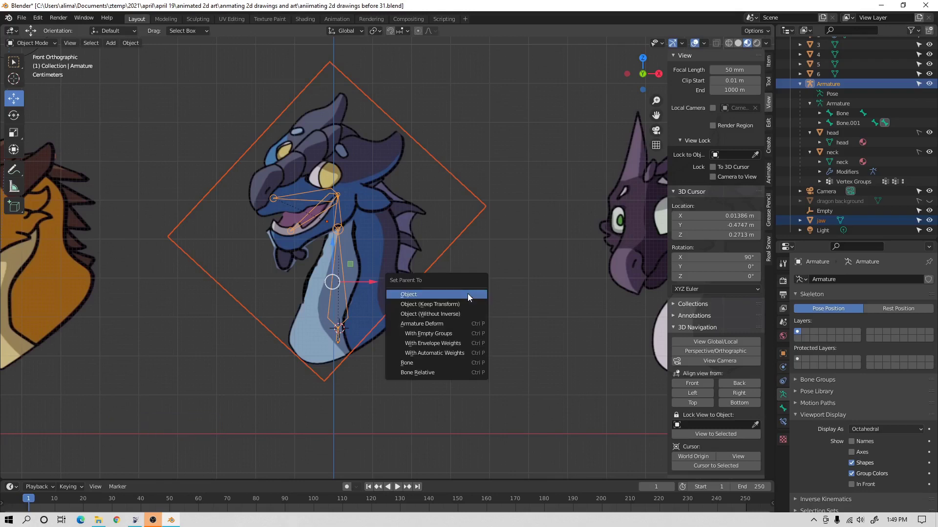
pyautogui.click(444, 363)
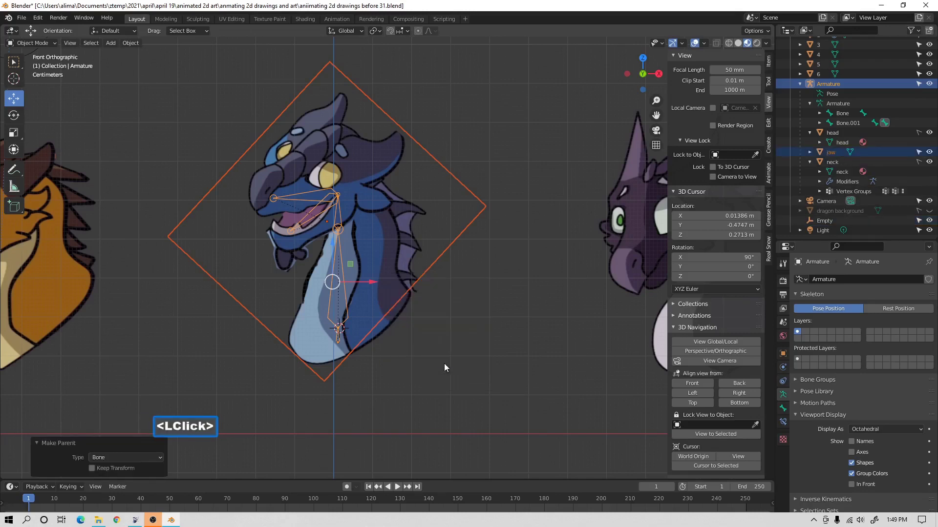
# Test-rotate the jaw bone in Pose Mode, cancel the rotation and return to Object Mode.
pyautogui.click(313, 216)
pyautogui.click(312, 215)
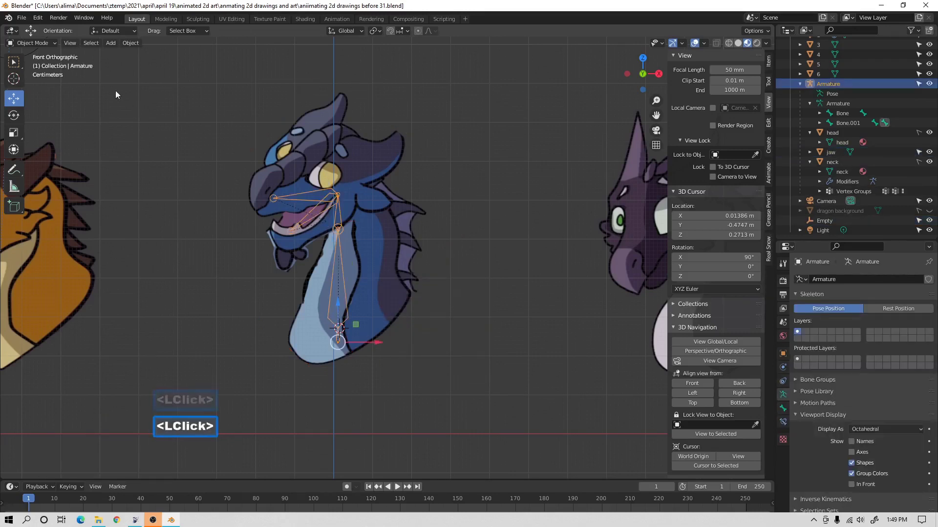
pyautogui.click(51, 42)
pyautogui.click(52, 68)
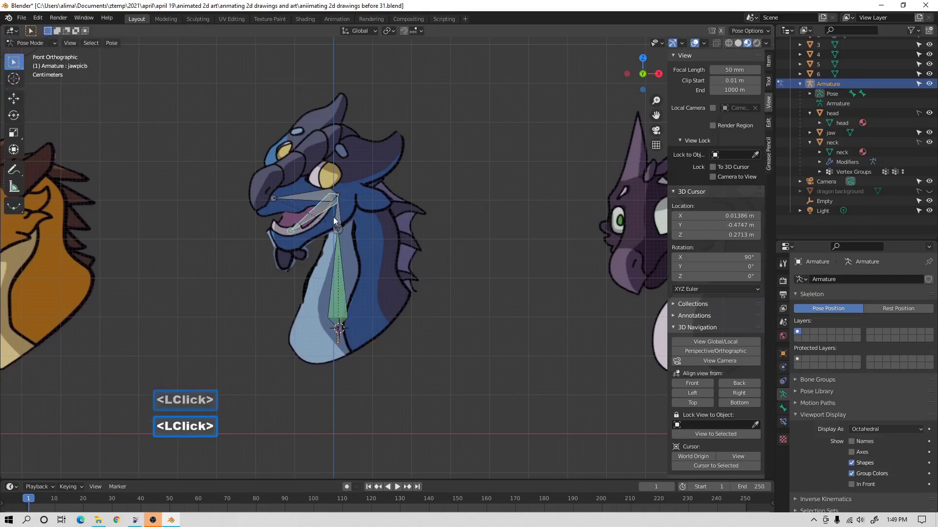
pyautogui.press('r')
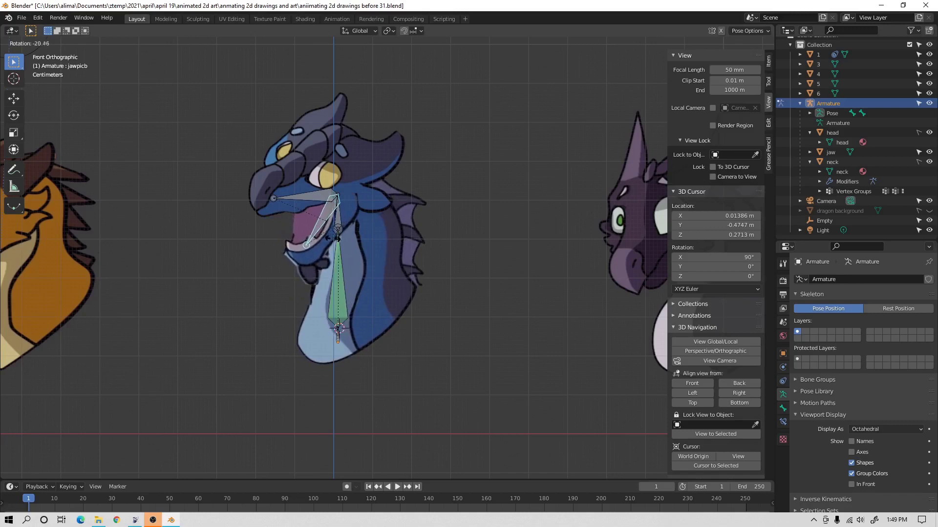
pyautogui.rightClick(317, 204)
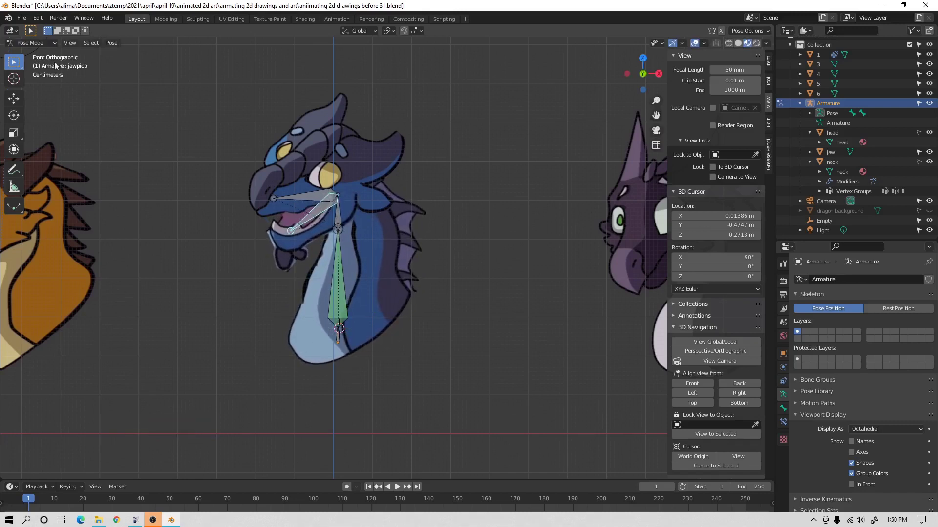
pyautogui.click(54, 44)
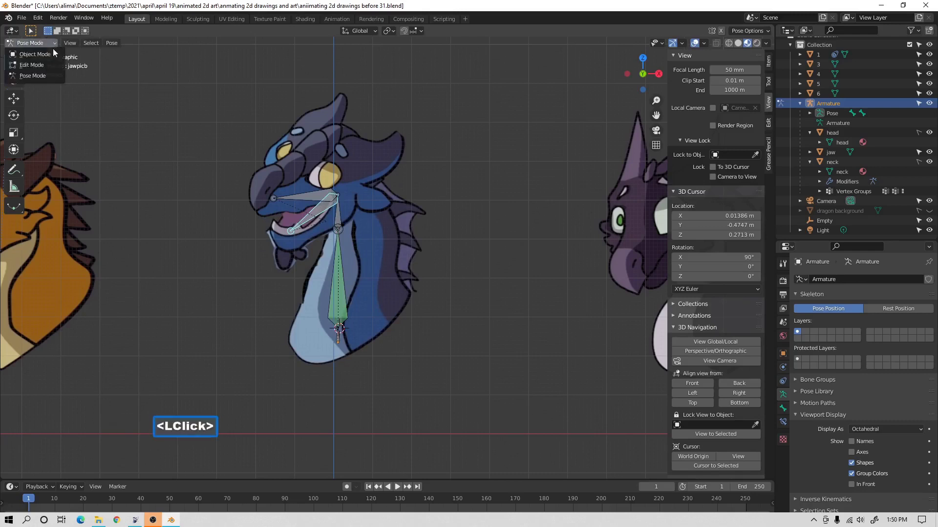
pyautogui.click(53, 50)
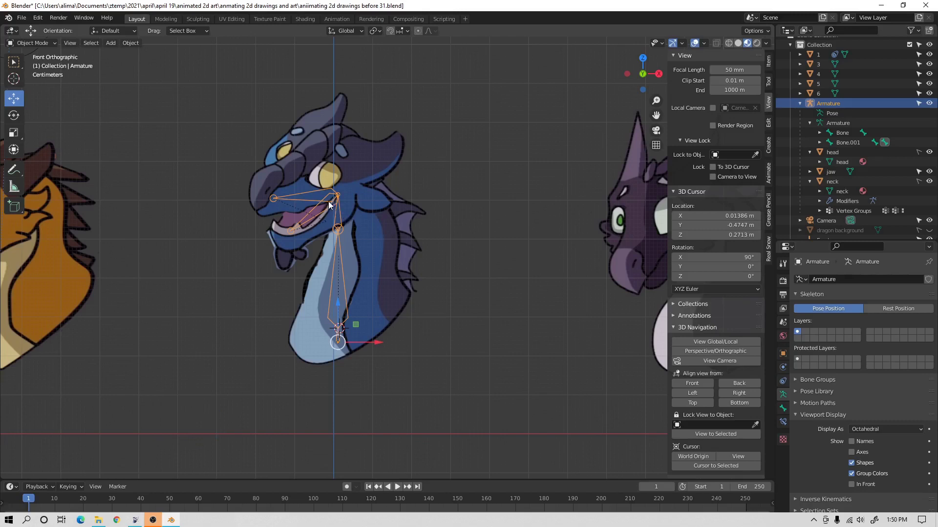
pyautogui.keyDown('shift'); pyautogui.click(386, 229); pyautogui.keyUp('shift')
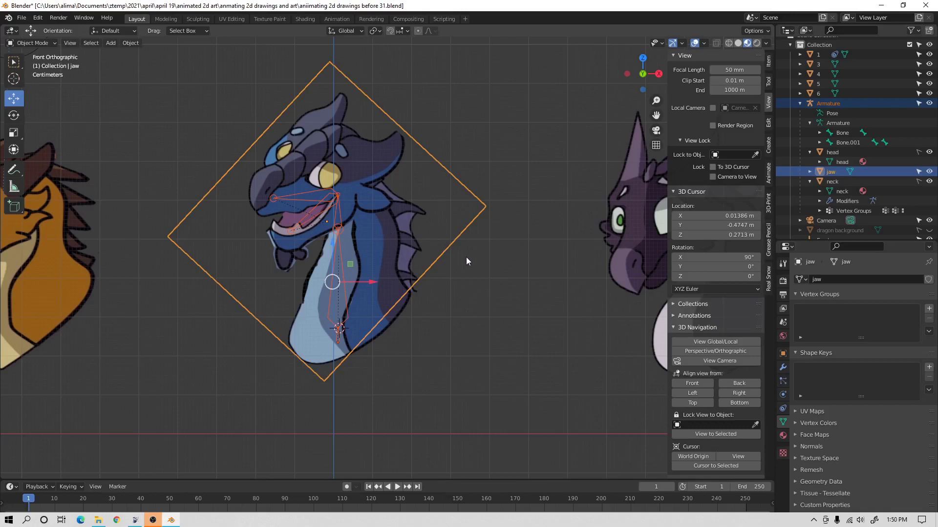
pyautogui.click(53, 42)
pyautogui.click(53, 96)
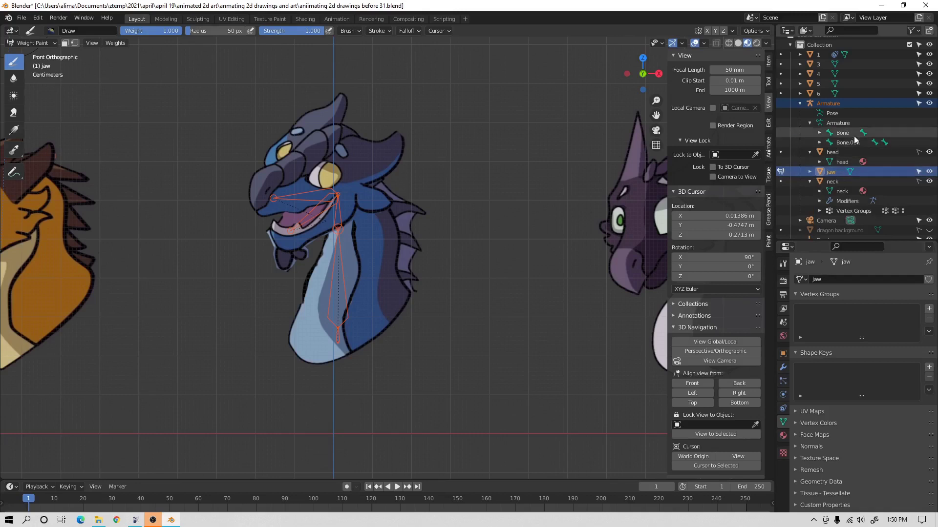
pyautogui.click(920, 182)
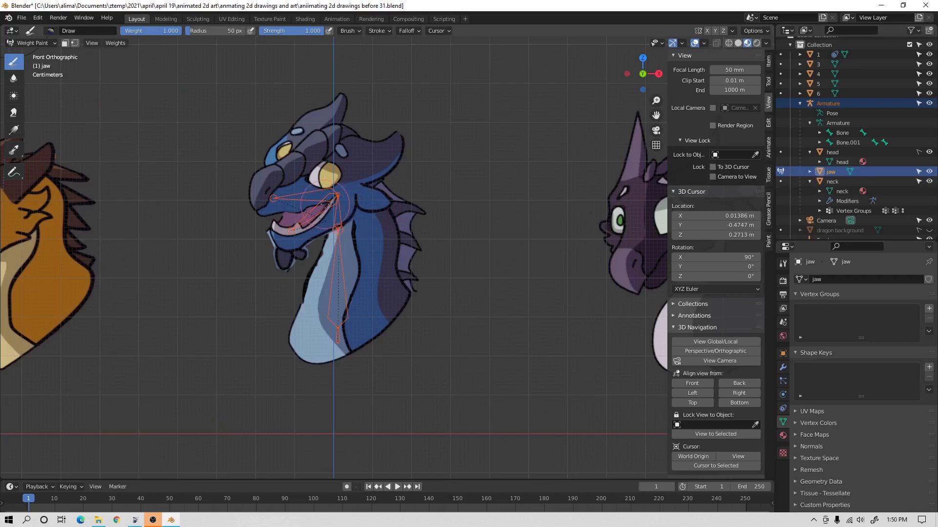
pyautogui.click(30, 43)
pyautogui.click(35, 54)
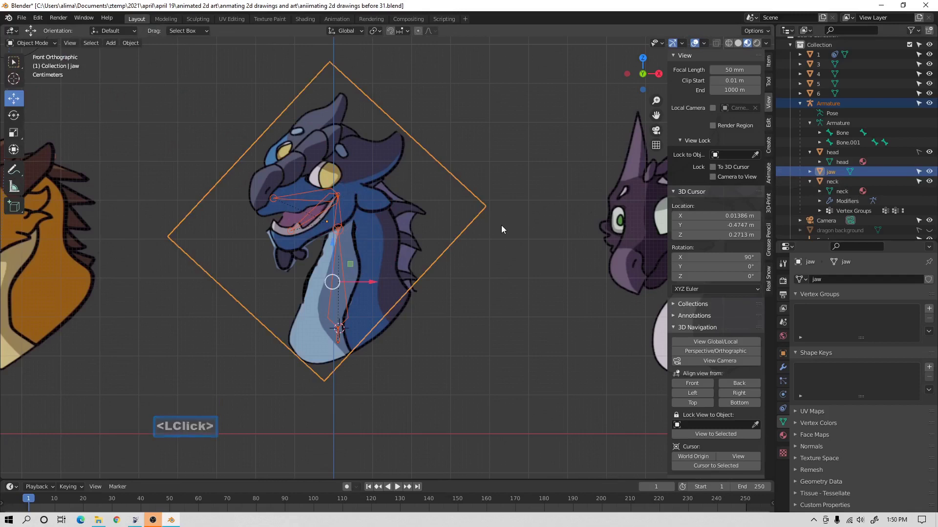
# Disable viewport selection of the jaw mesh and open the neck mesh in Edit Mode.
pyautogui.click(918, 171)
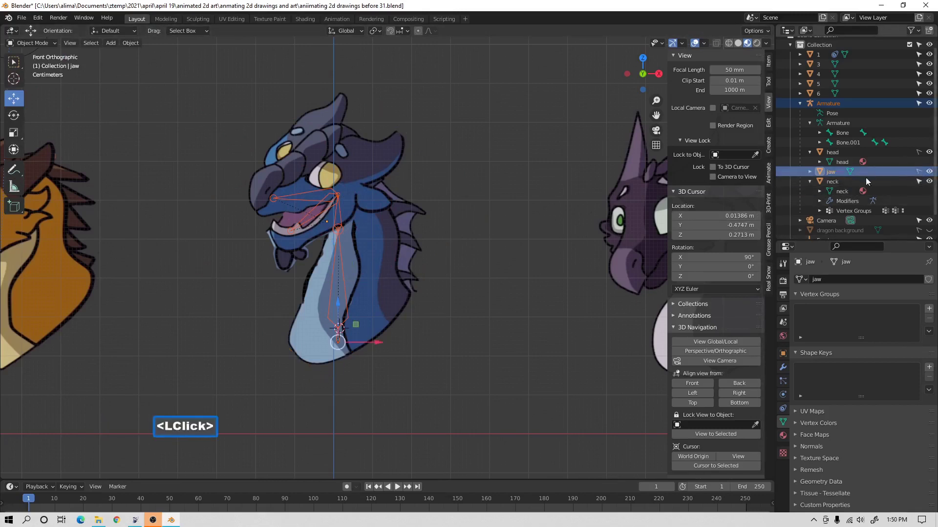
pyautogui.click(320, 211)
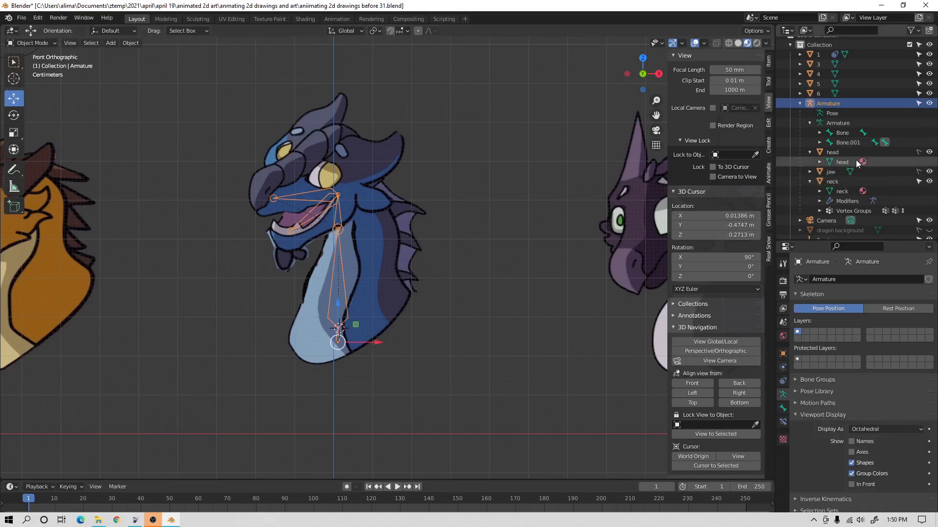
pyautogui.keyDown('shift'); pyautogui.click(391, 236); pyautogui.keyUp('shift')
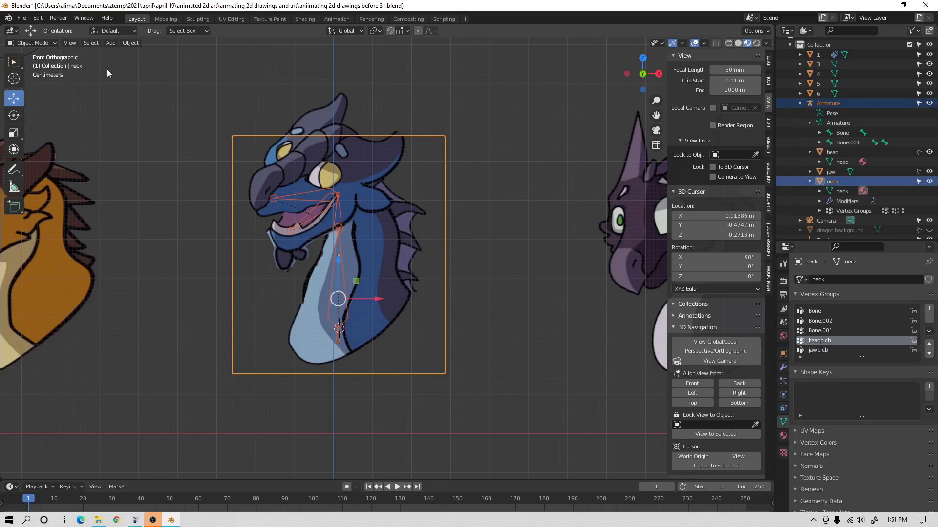
pyautogui.click(51, 43)
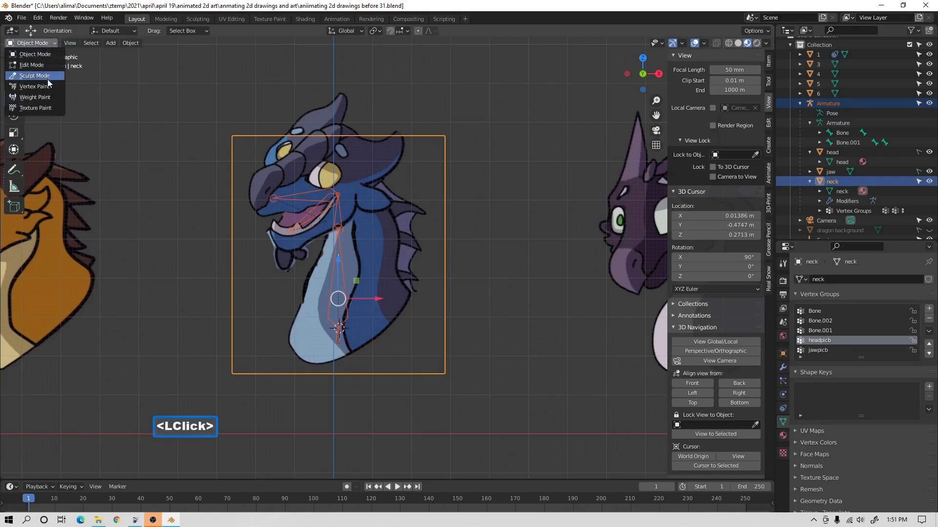
pyautogui.click(51, 97)
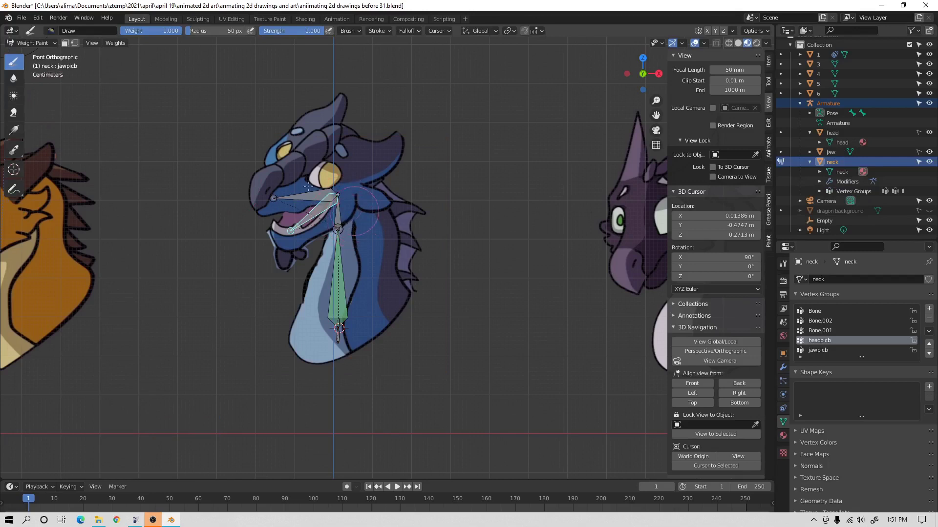
pyautogui.click(56, 45)
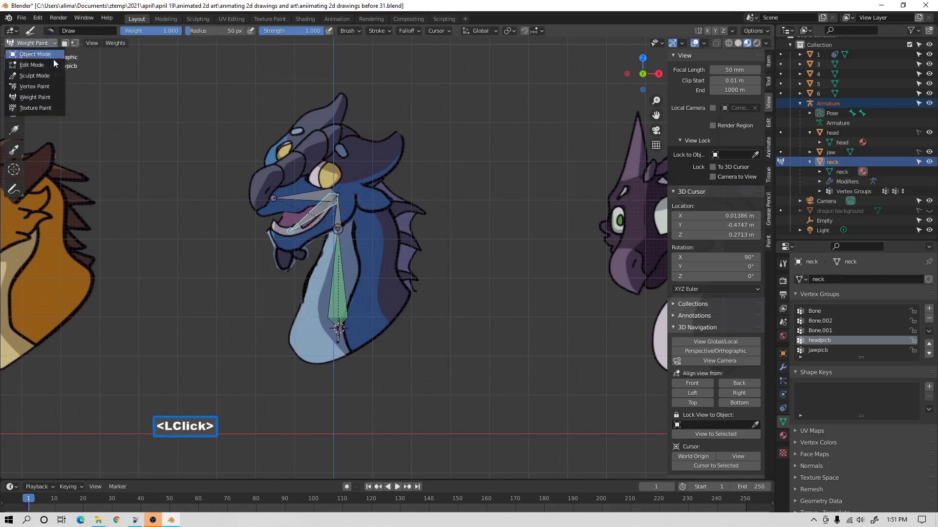
pyautogui.click(53, 64)
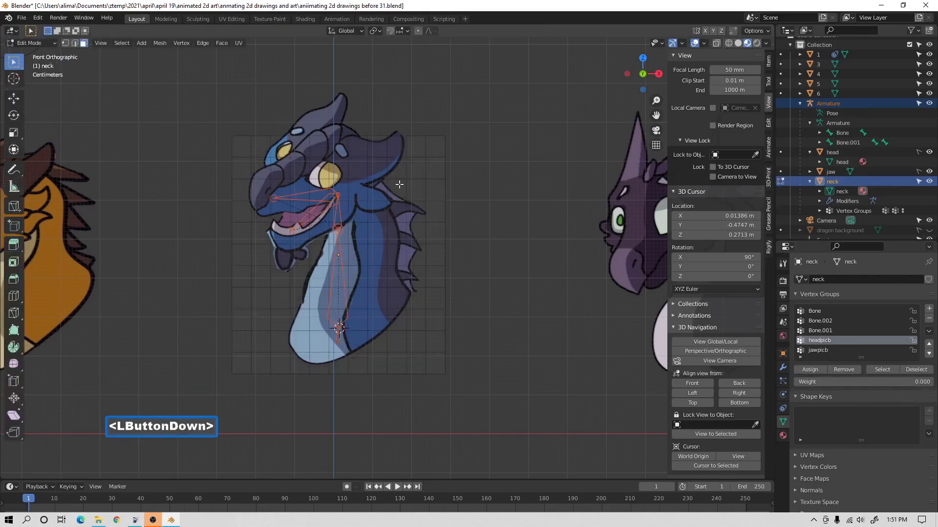
# Assign all of the neck mesh's vertices to the jawpicb vertex group with weight 0 and return to Object Mode.
pyautogui.click(820, 350)
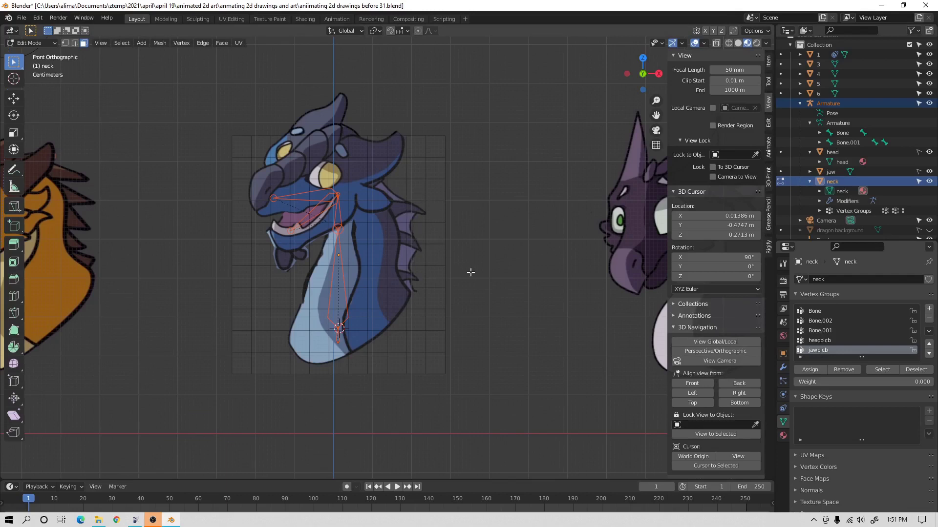
pyautogui.press('a')
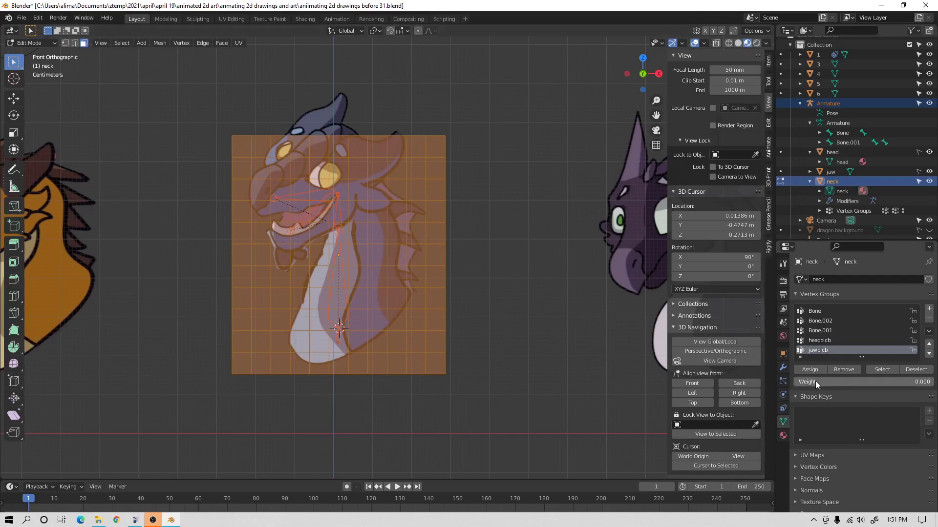
pyautogui.click(924, 383)
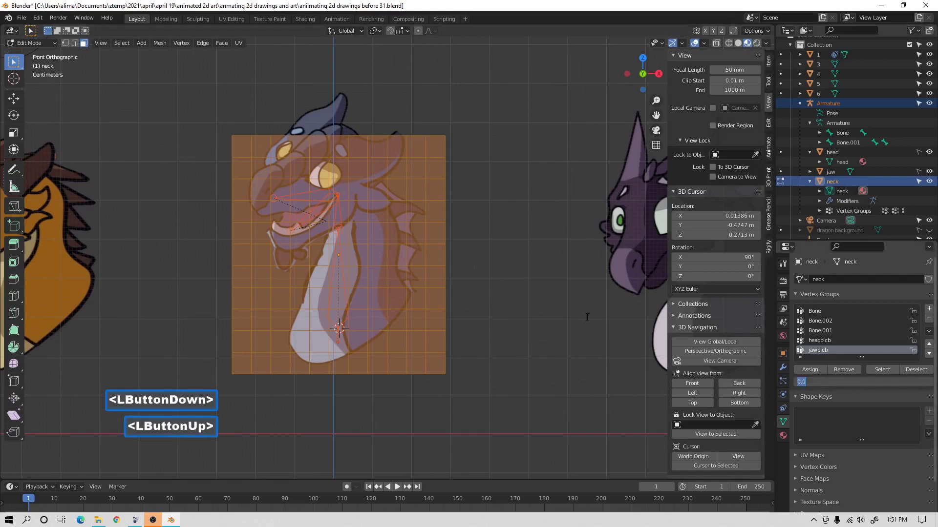
pyautogui.click(623, 381)
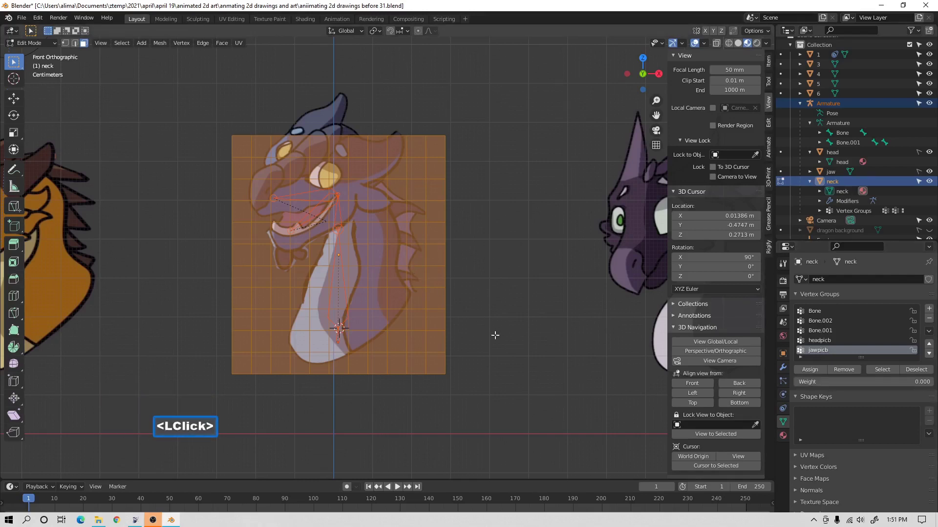
pyautogui.click(810, 370)
pyautogui.click(539, 332)
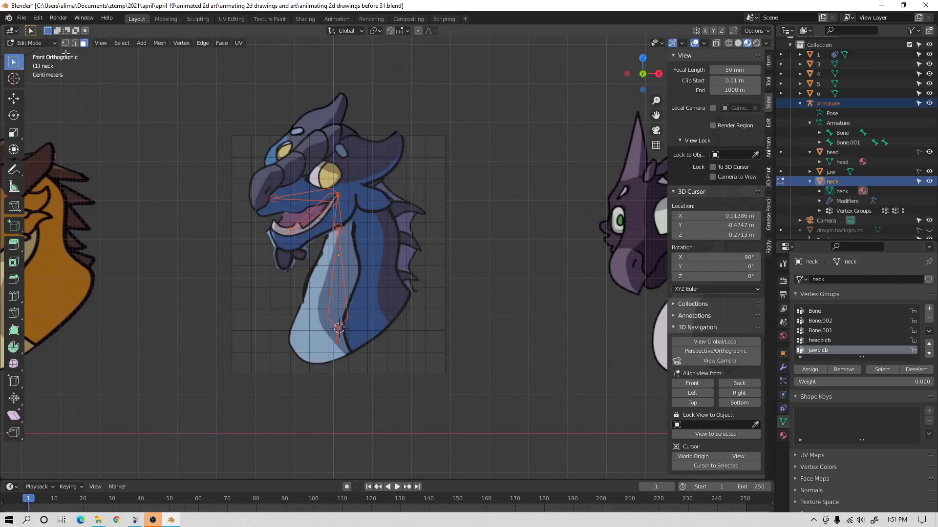
pyautogui.click(49, 41)
pyautogui.click(30, 53)
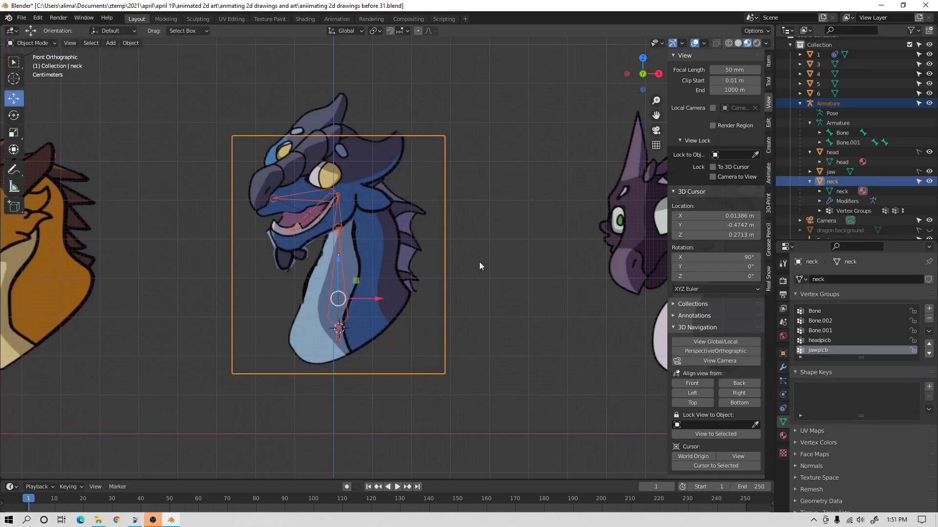
# Save the project as a new incremental version numbered 32 and select the armature.
pyautogui.press('Pause')
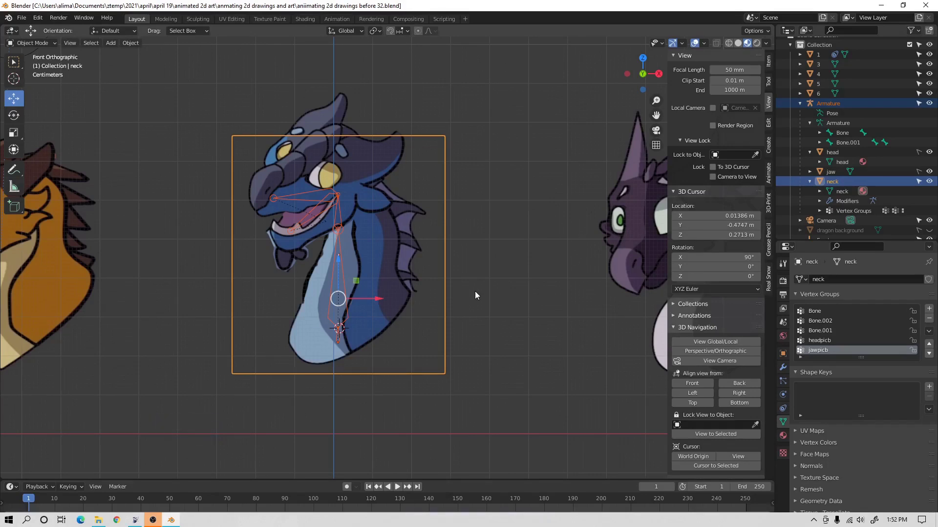
pyautogui.click(316, 201)
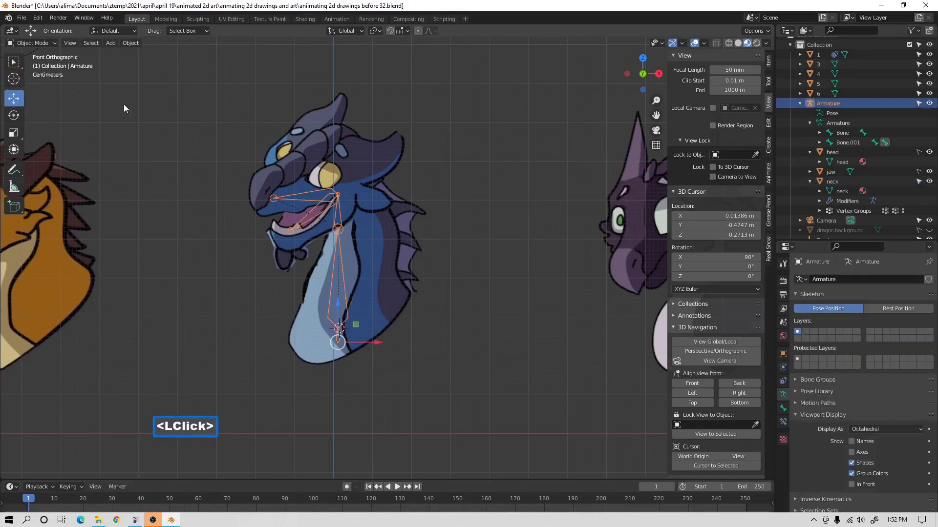
# Switch the armature to Pose Mode and test-rotate the jaw bone, applying a rotation of -0.927° and cancelling a second one.
pyautogui.click(48, 46)
pyautogui.click(49, 74)
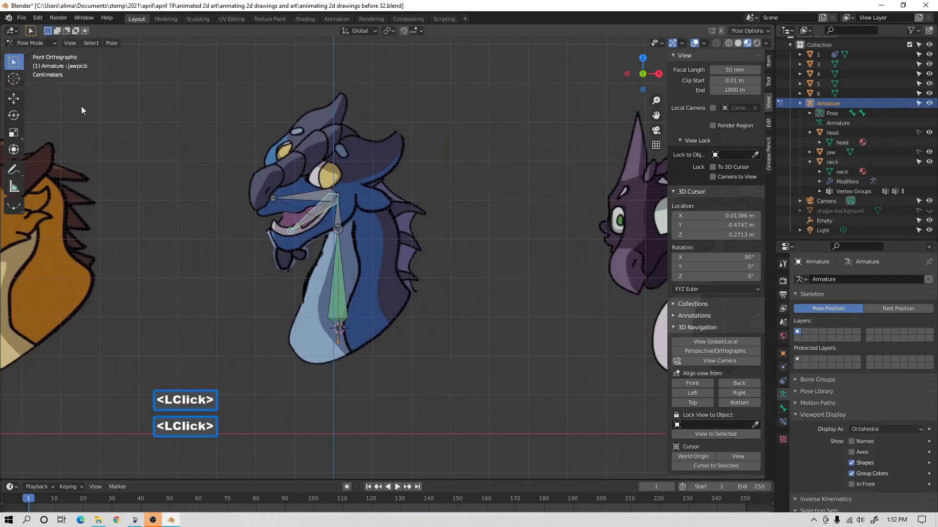
pyautogui.click(316, 213)
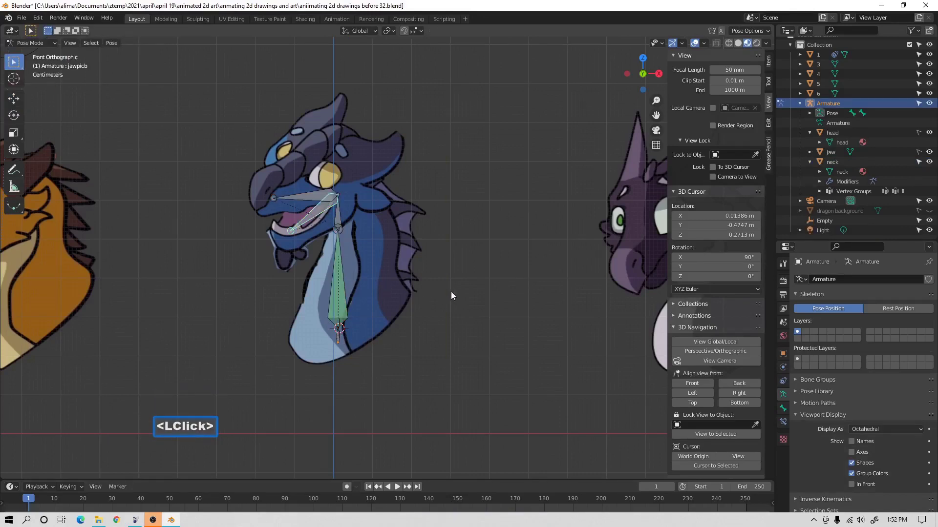
pyautogui.press('r')
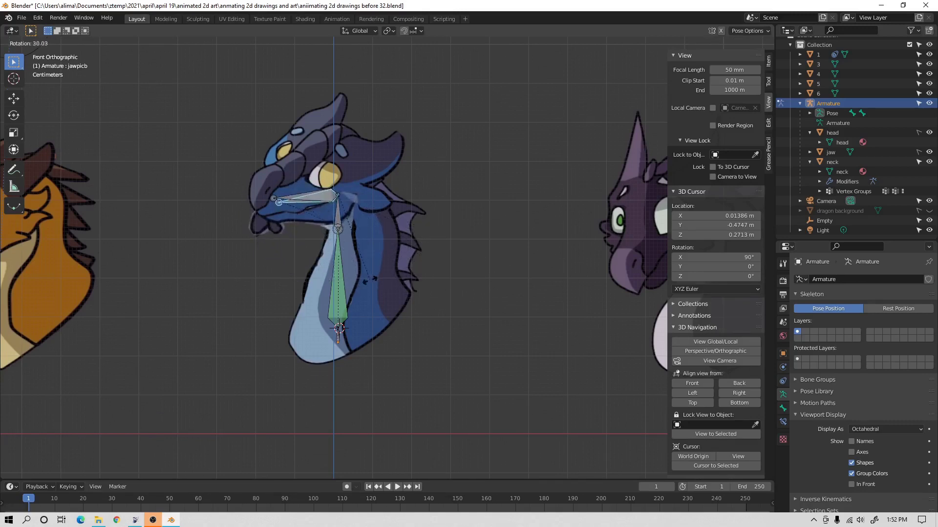
pyautogui.click(429, 271)
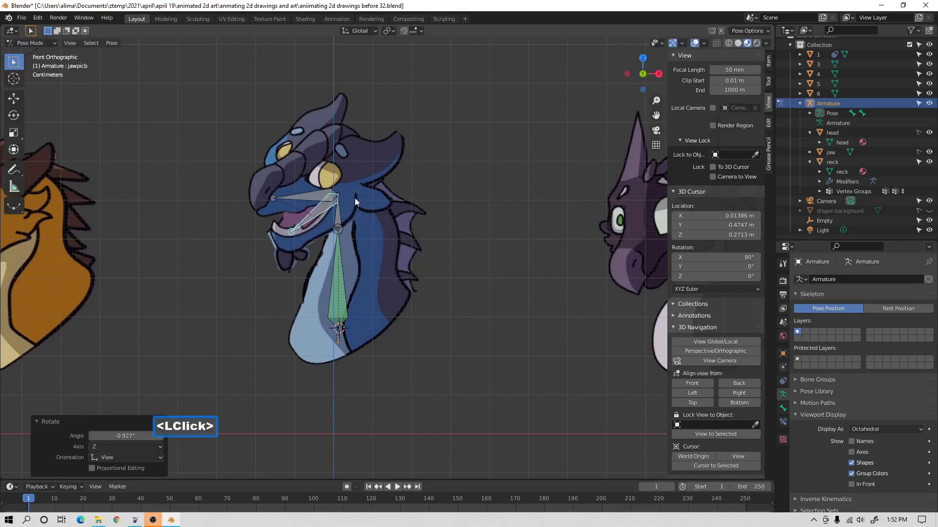
pyautogui.press('r')
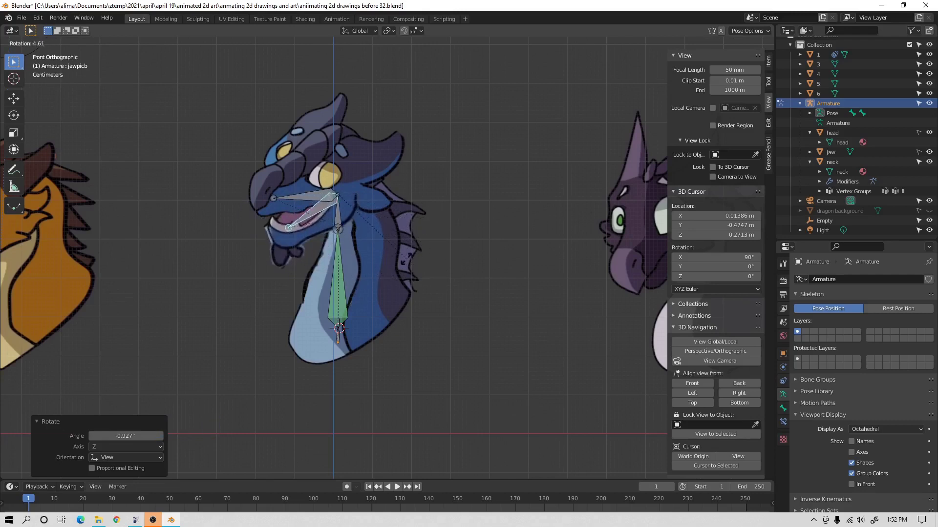
pyautogui.rightClick(403, 233)
# Test-rotate the headpicb bone and then the jawpicb bone without keeping either rotation.
pyautogui.click(312, 198)
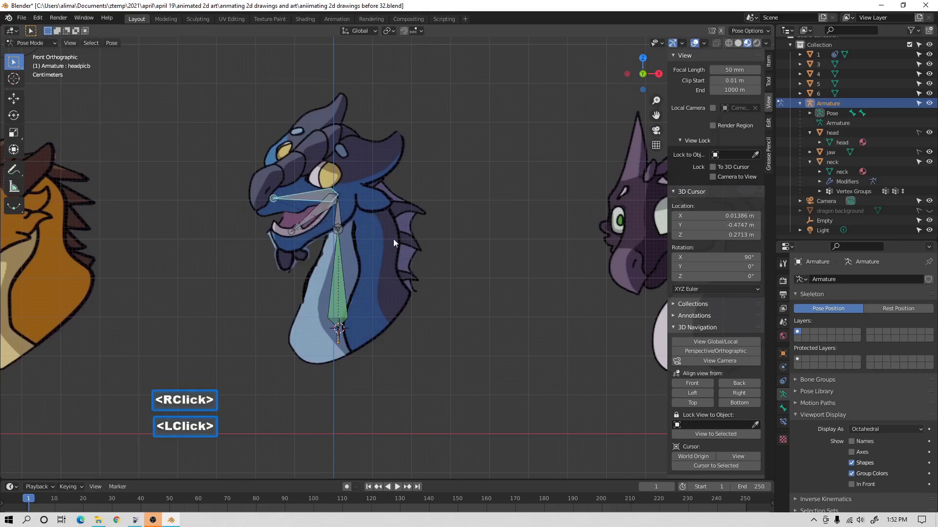
pyautogui.press('r')
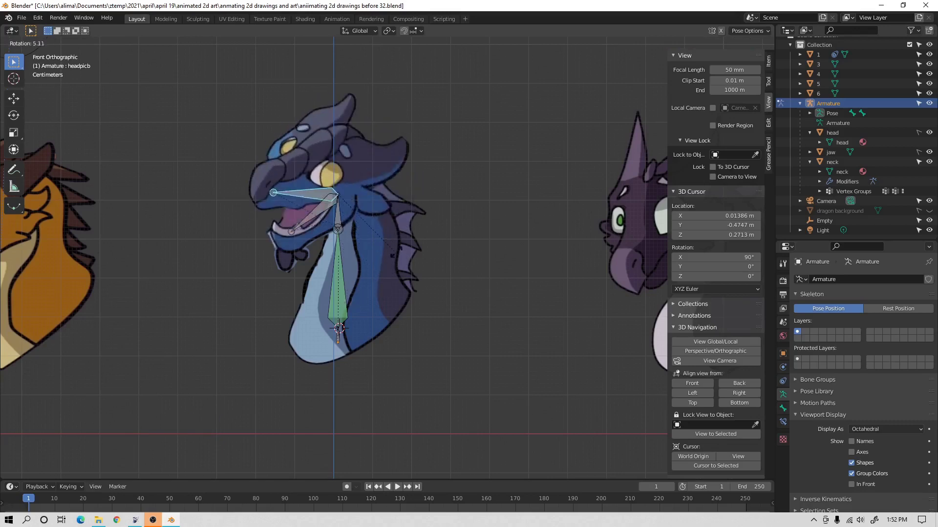
pyautogui.rightClick(411, 226)
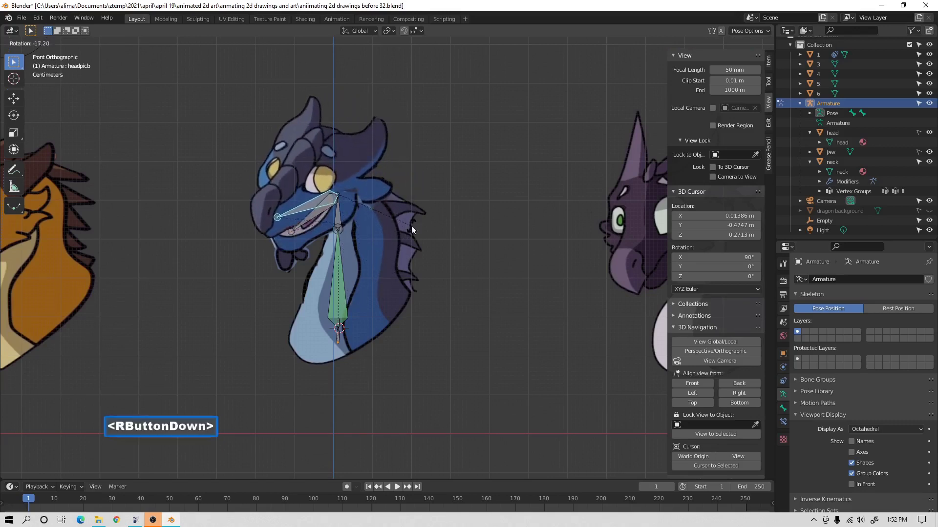
pyautogui.click(321, 213)
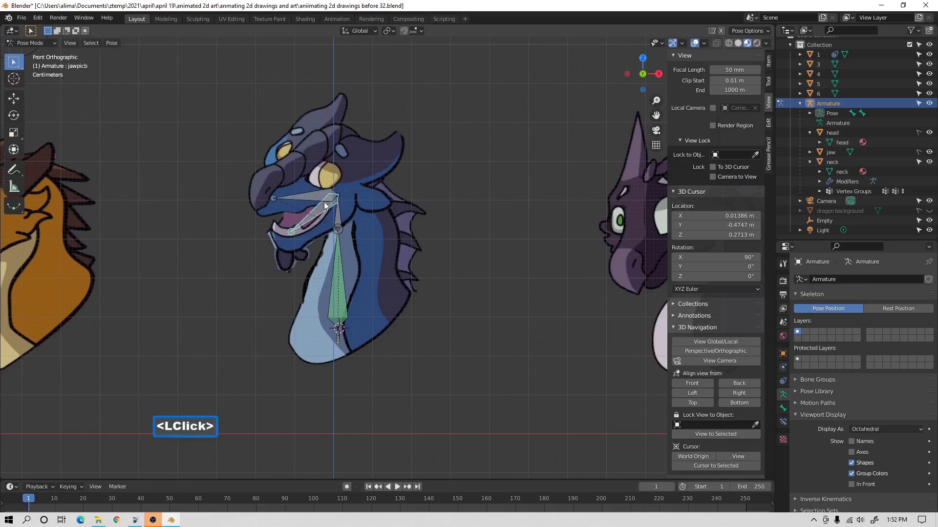
pyautogui.press('r')
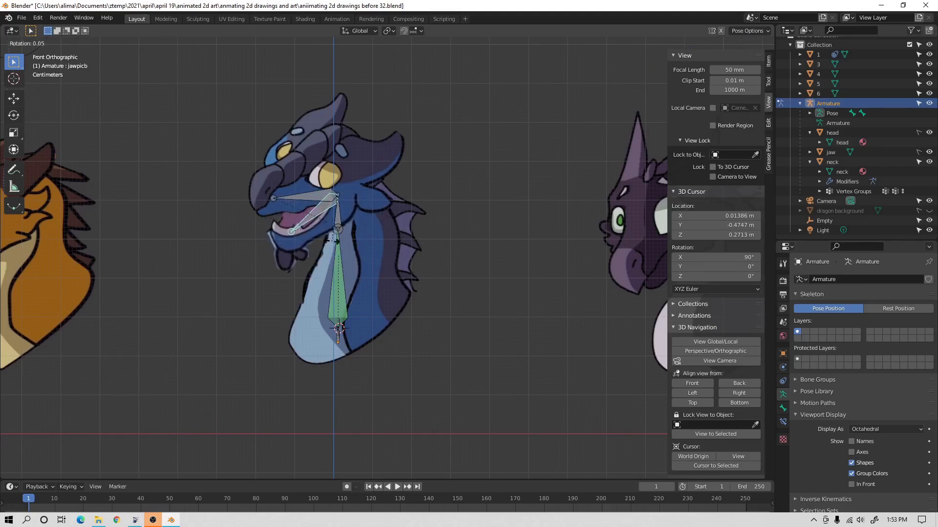
# Test-move Bone.001 to check how the head, jaw and neck follow it, and cancel the move.
pyautogui.click(340, 218)
pyautogui.press('g')
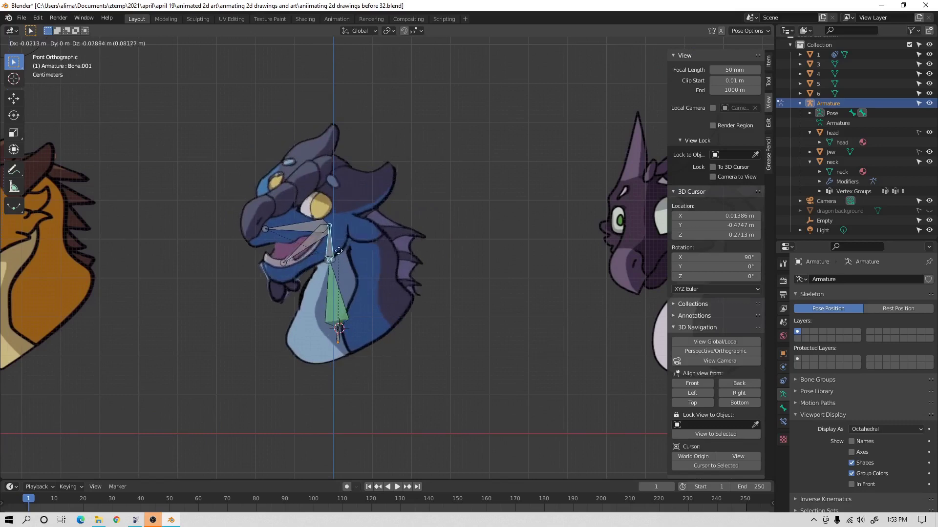
pyautogui.rightClick(355, 229)
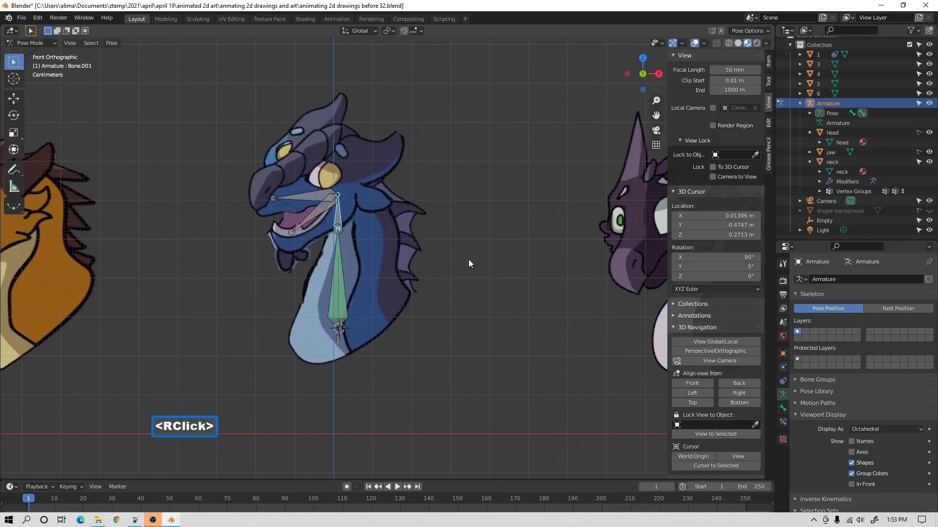
pyautogui.press('Pause')
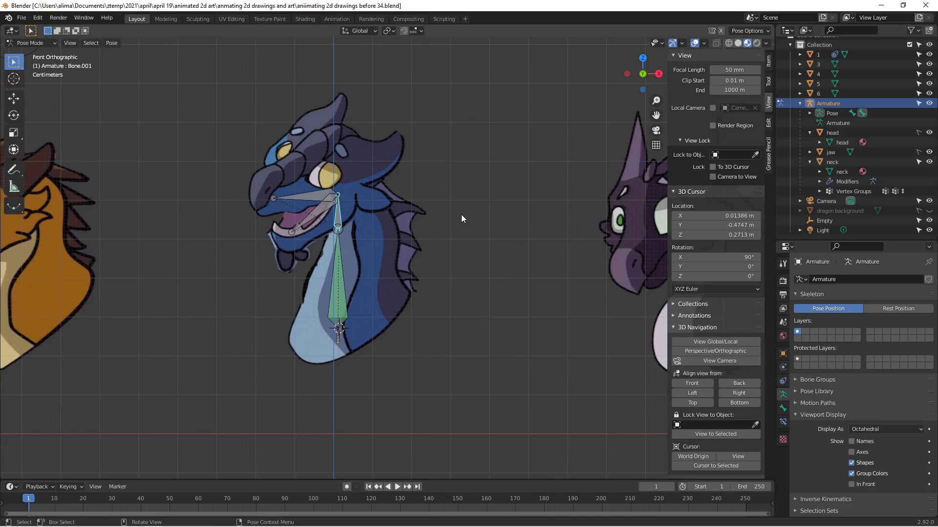
# Return to Object Mode, enable viewport selection for the head mesh and disable it for the neck mesh.
pyautogui.click(54, 42)
pyautogui.click(54, 53)
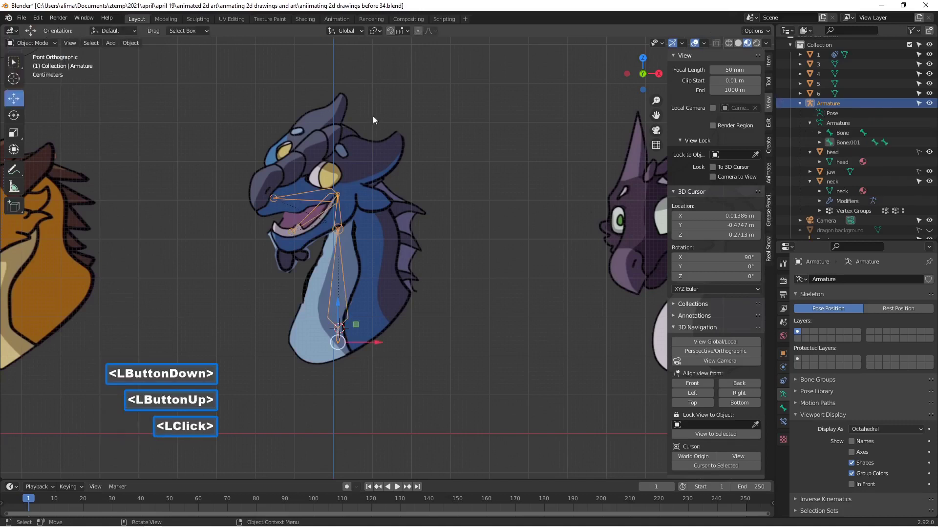
pyautogui.click(374, 152)
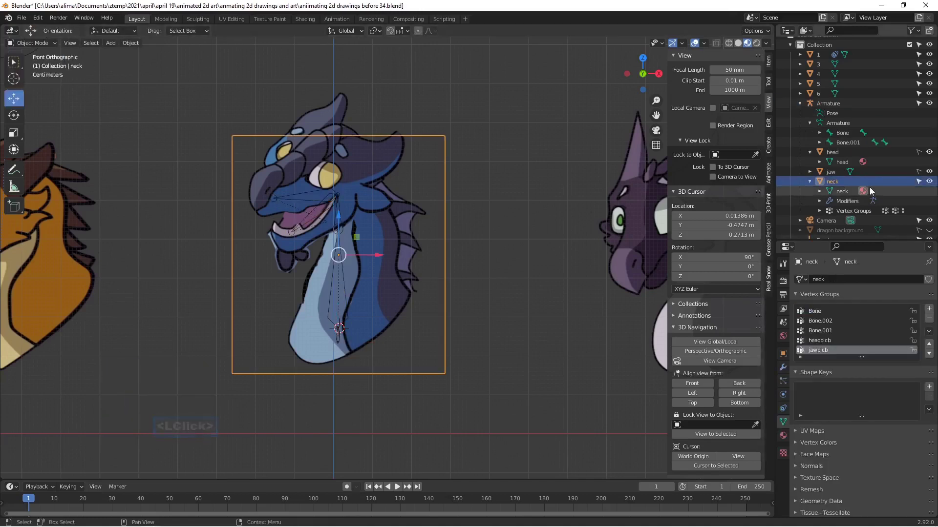
pyautogui.click(919, 153)
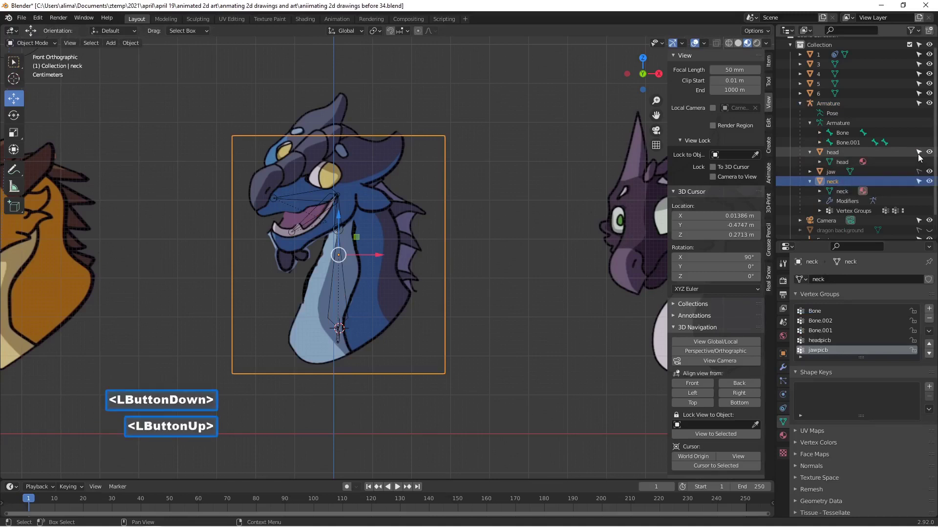
pyautogui.click(918, 181)
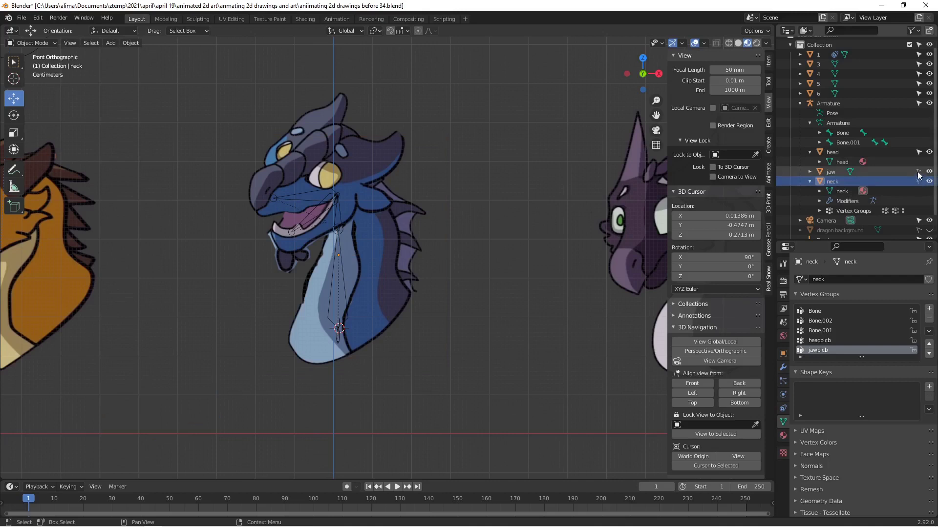
# Add a Basis shape key and a second shape key named blink to the head mesh.
pyautogui.click(395, 160)
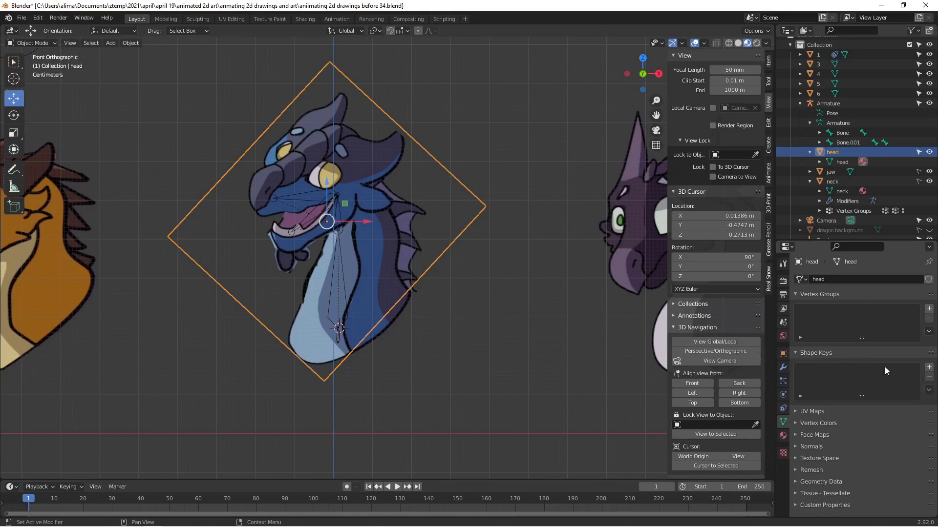
pyautogui.click(928, 368)
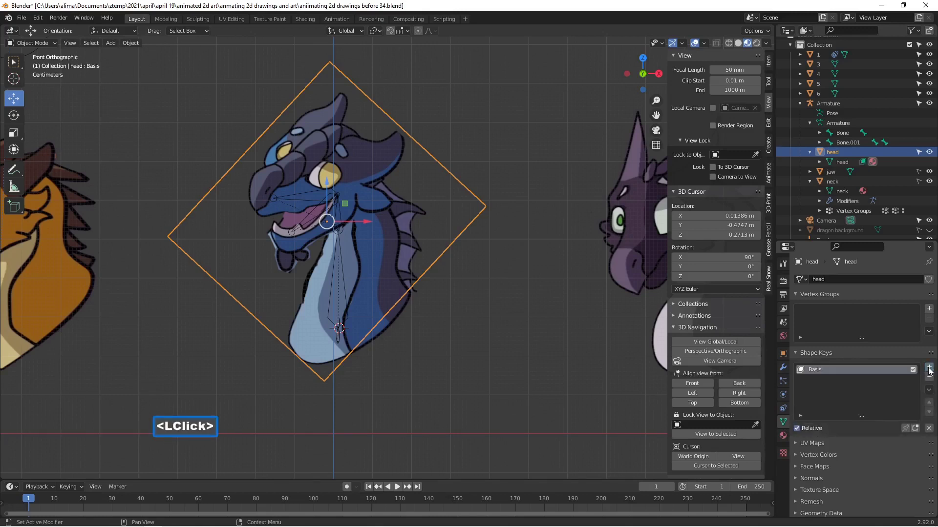
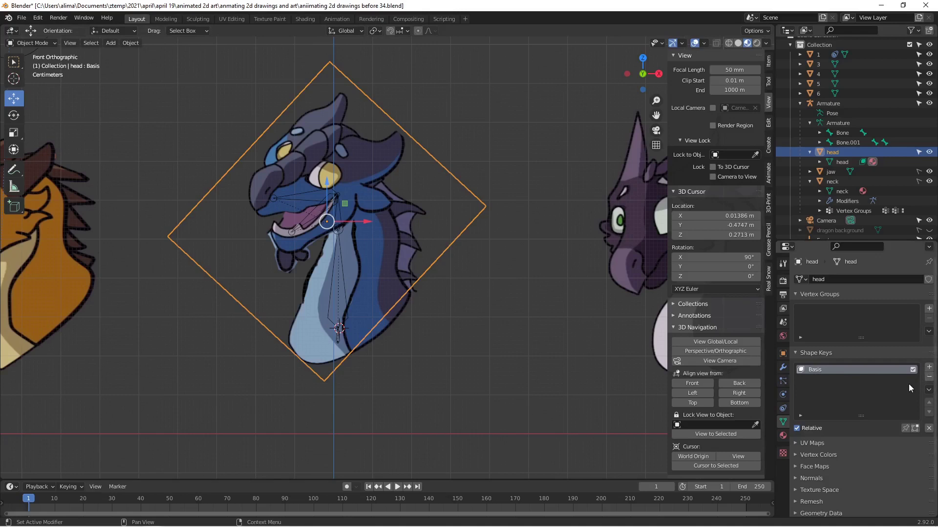
pyautogui.click(929, 367)
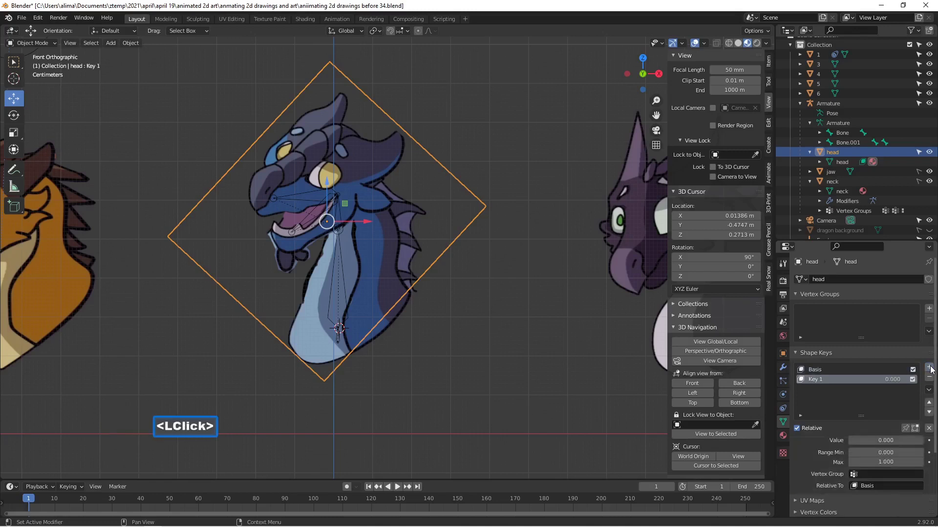
pyautogui.click(816, 380)
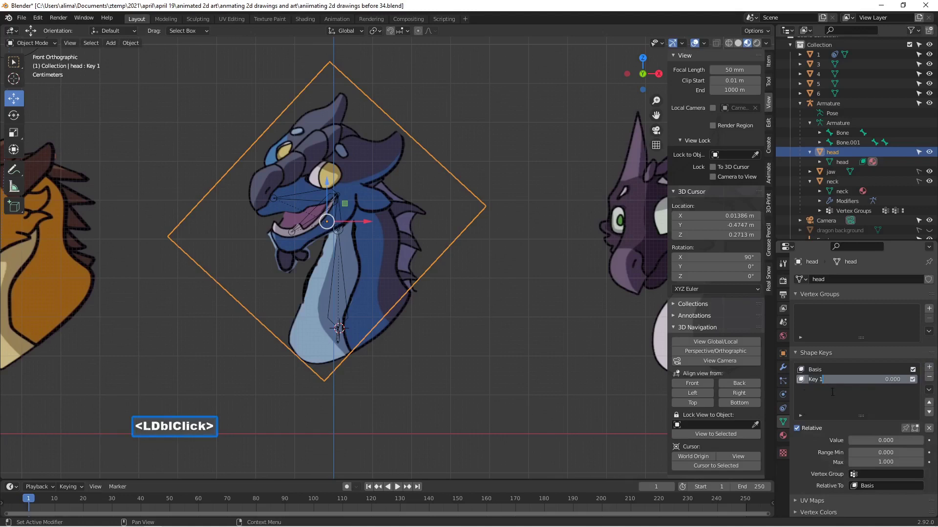
pyautogui.write('blink')
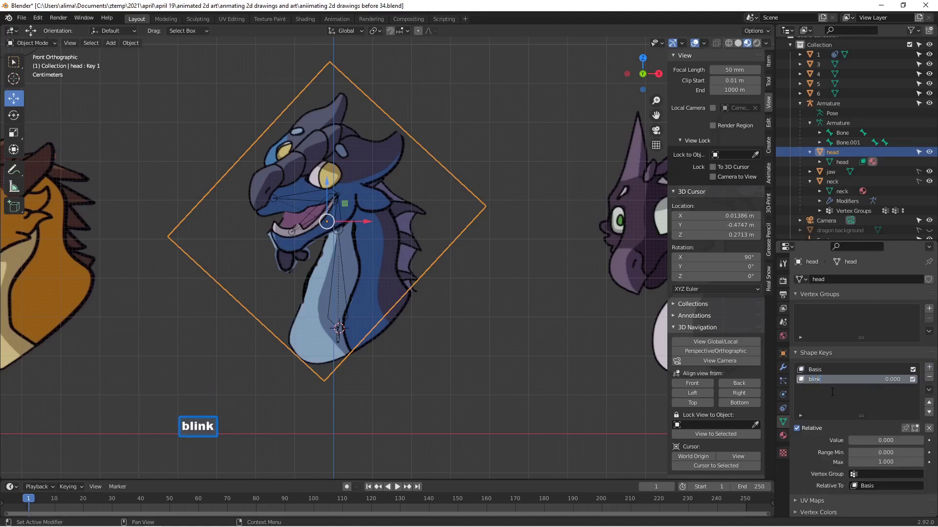
pyautogui.press('Return')
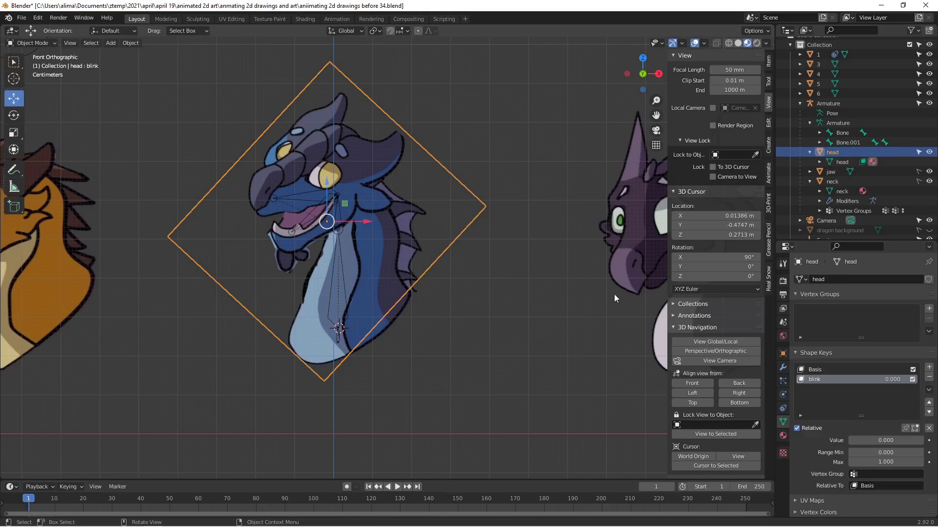
# Open the head mesh in Edit Mode with the blink shape key active and circle-select the faces covering the larger eye.
pyautogui.click(54, 43)
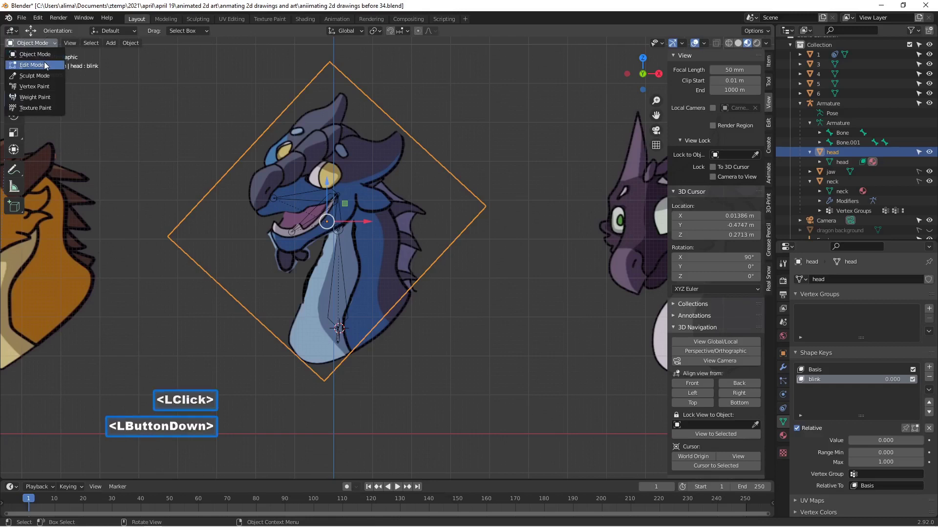
pyautogui.click(44, 63)
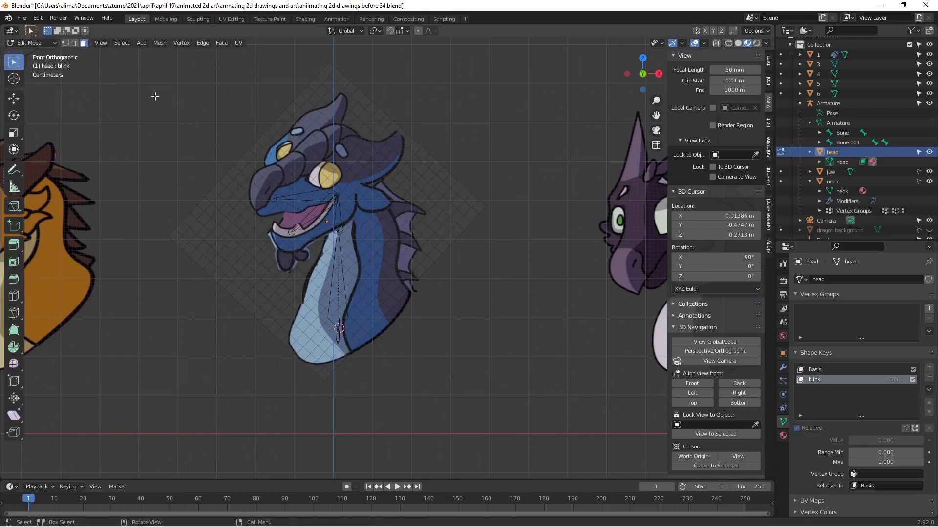
pyautogui.press('c')
pyautogui.click(325, 176)
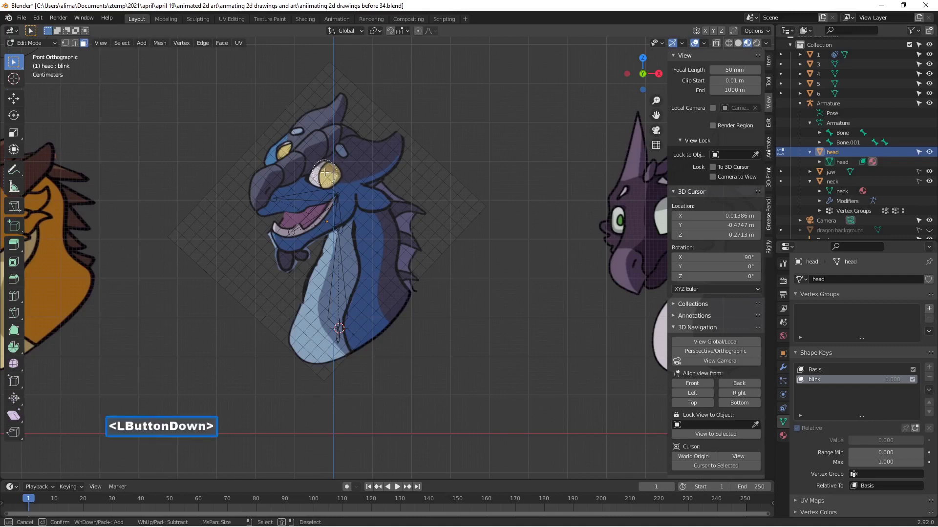
pyautogui.click(321, 177)
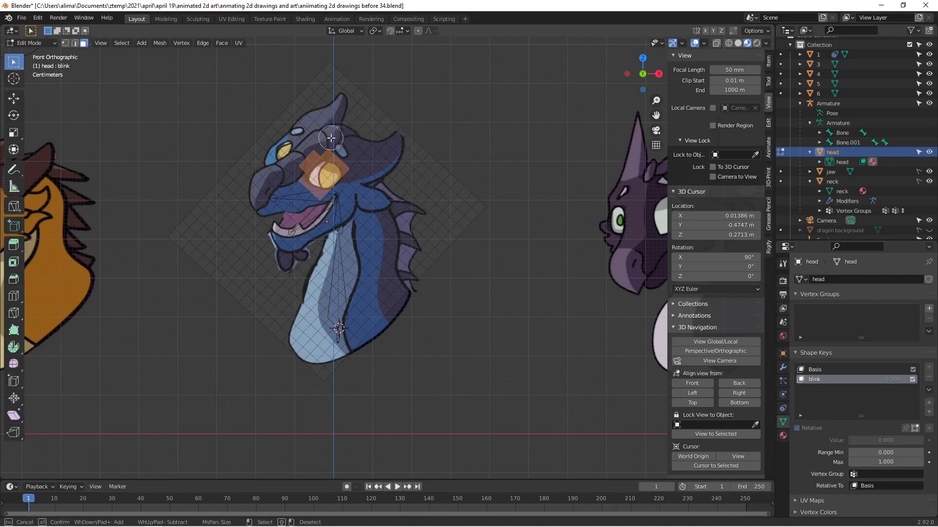
# Add the faces over the smaller eye to the selection with a reduced selection circle and deselect the excess faces around it.
pyautogui.middleClick(301, 152)
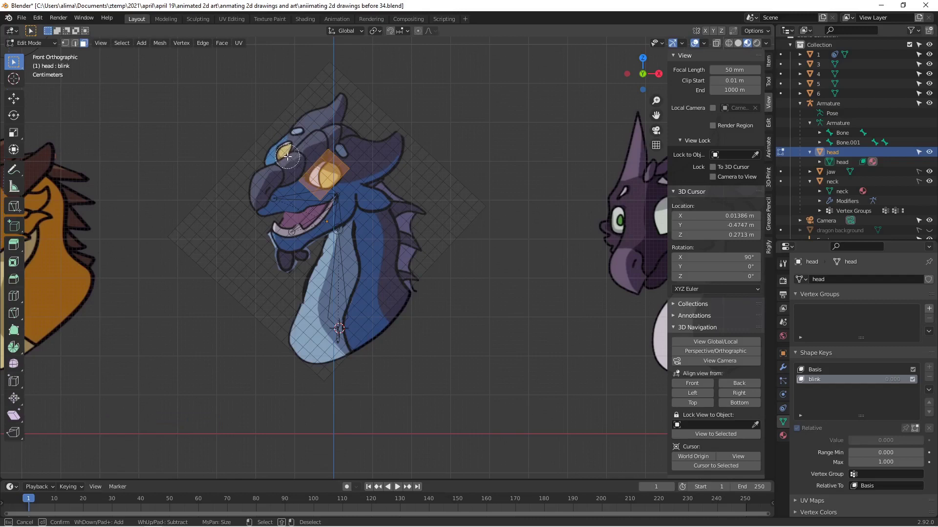
pyautogui.scroll(1, 294, 169)
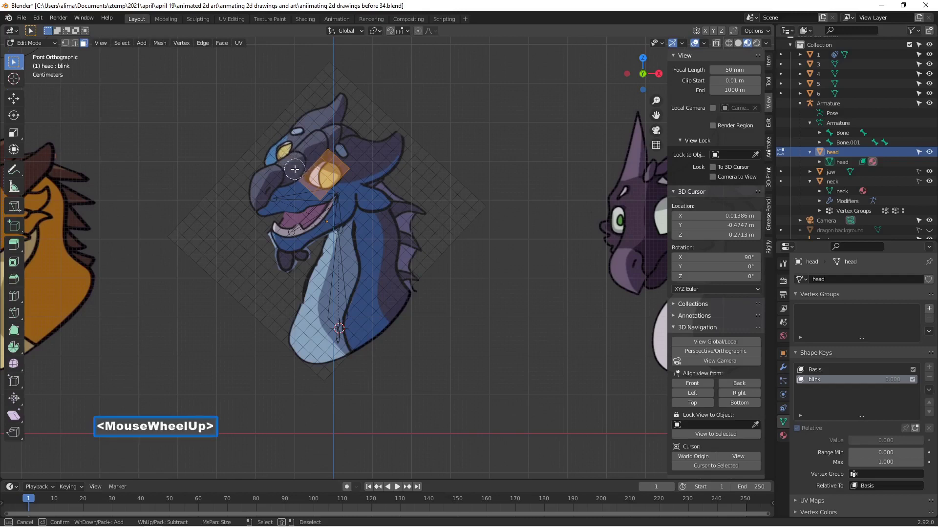
pyautogui.scroll(1, 294, 169)
pyautogui.scroll(1, 282, 151)
pyautogui.click(282, 151)
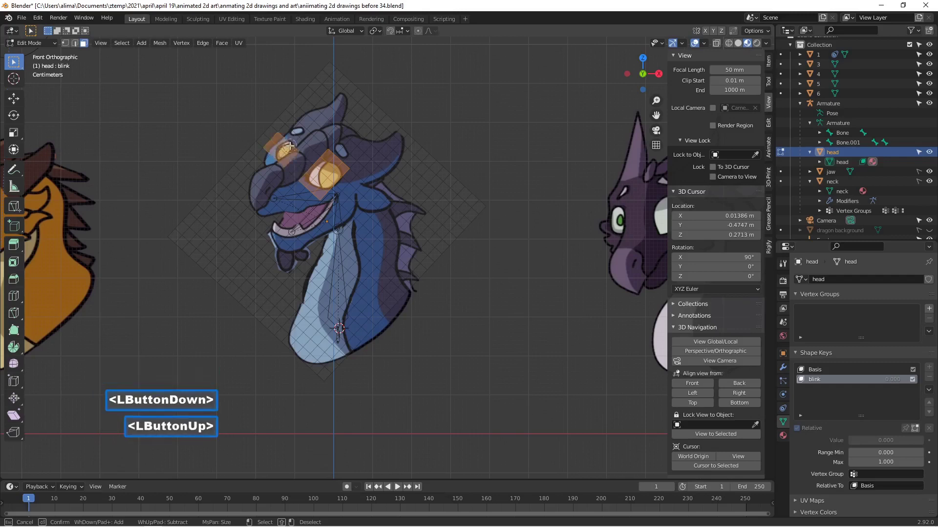
pyautogui.click(274, 140)
pyautogui.middleClick(276, 140)
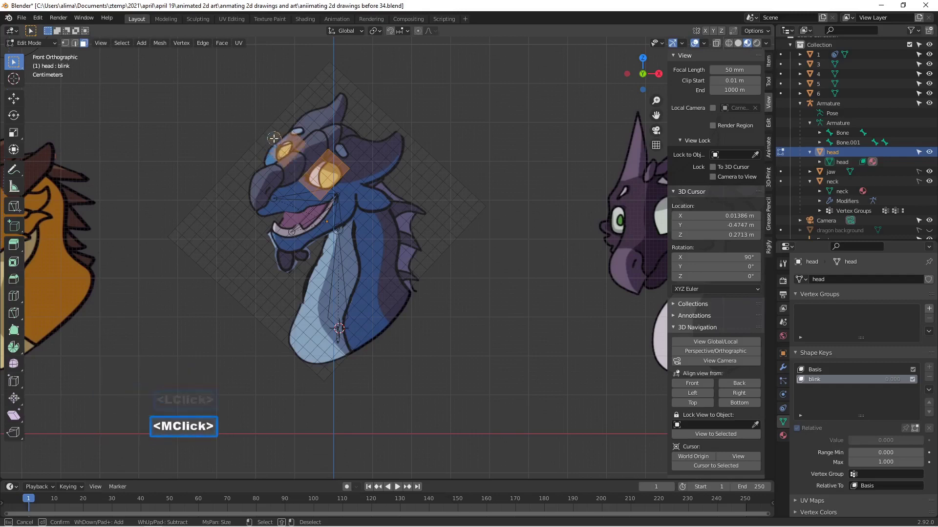
pyautogui.middleClick(288, 164)
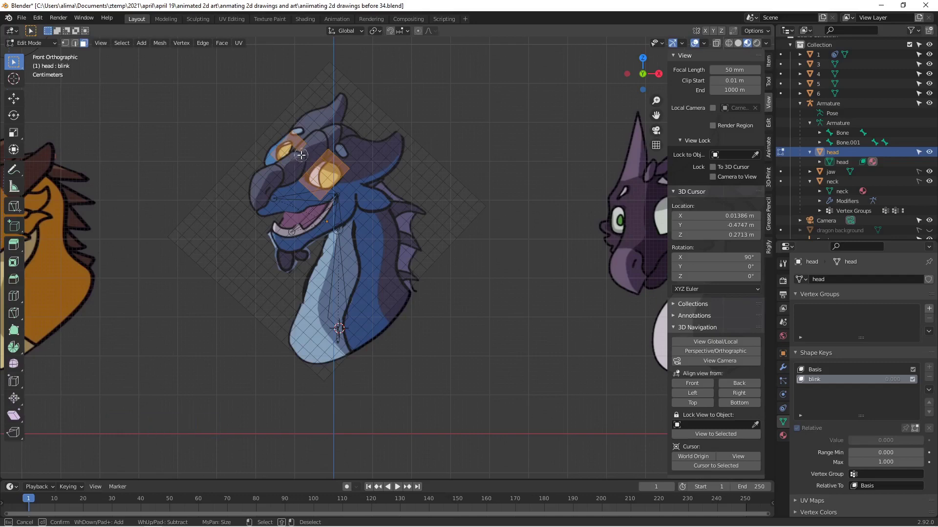
pyautogui.rightClick(303, 152)
# End the circle selection and frame the view on the selected eye faces of the blue dragon's head.
pyautogui.middleClick(303, 153)
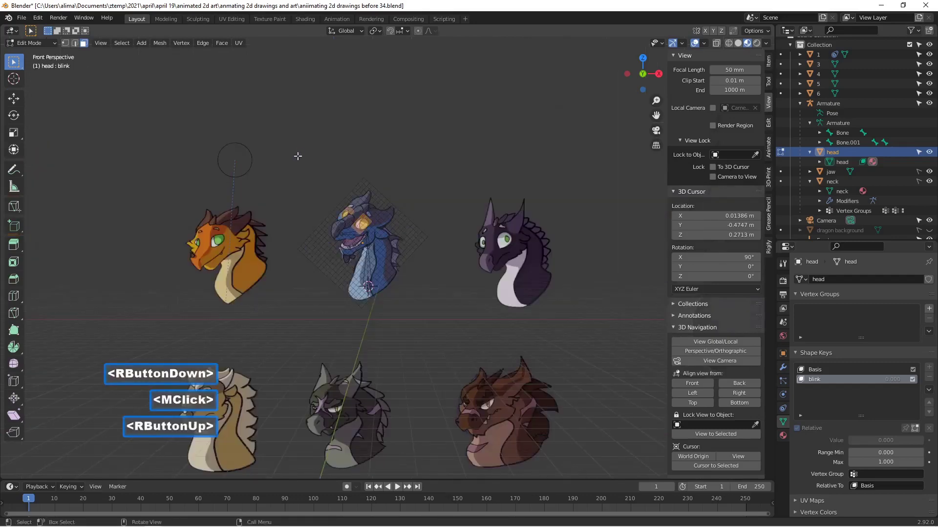
pyautogui.scroll(-1, 314, 222)
pyautogui.scroll(3, 323, 238)
pyautogui.scroll(8, 322, 238)
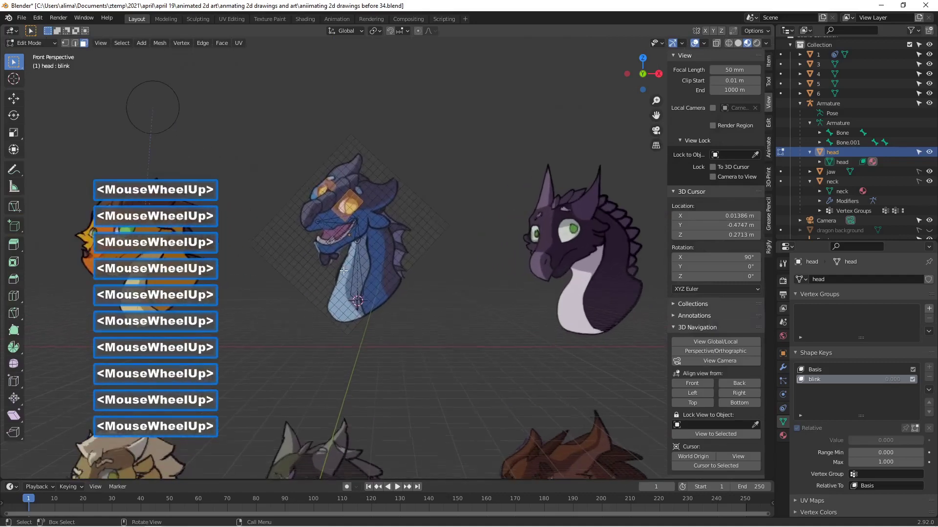
pyautogui.scroll(3, 369, 244)
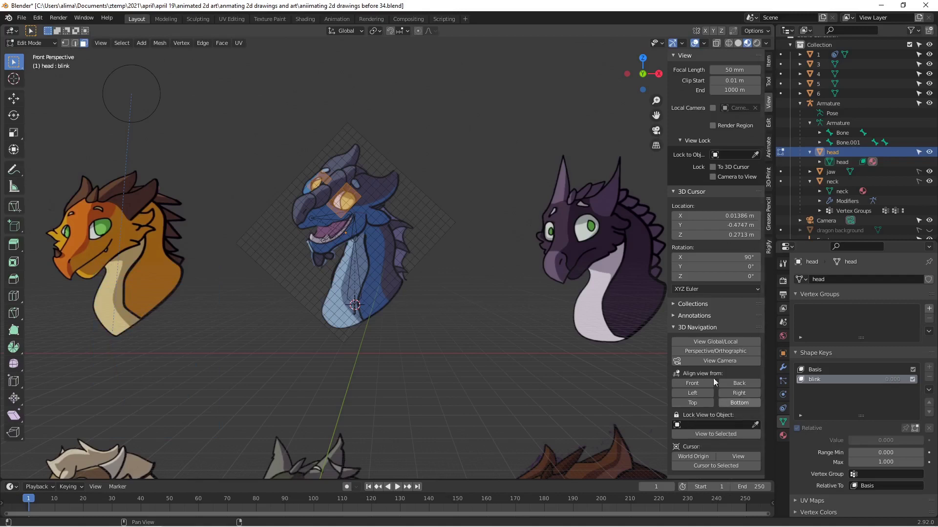
pyautogui.scroll(-3, 717, 374)
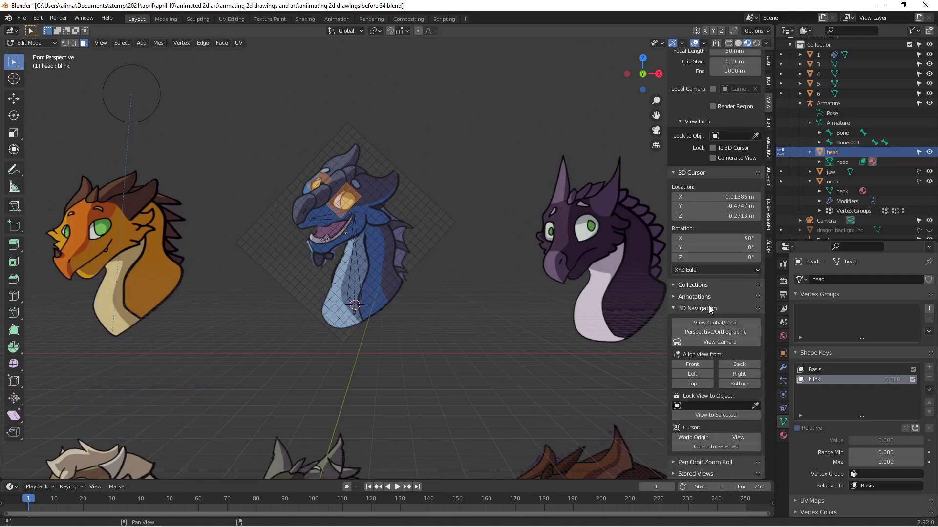
pyautogui.click(733, 414)
pyautogui.scroll(-10, 473, 367)
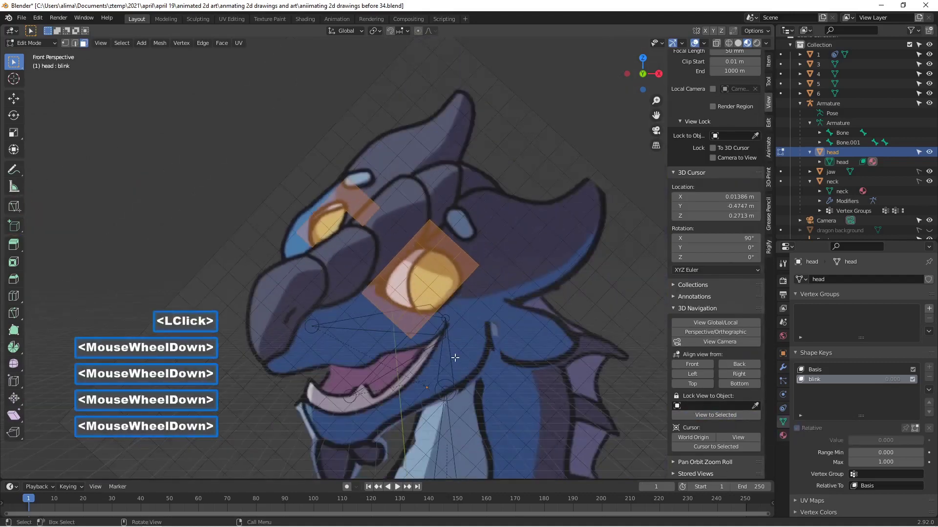
pyautogui.scroll(5, 472, 367)
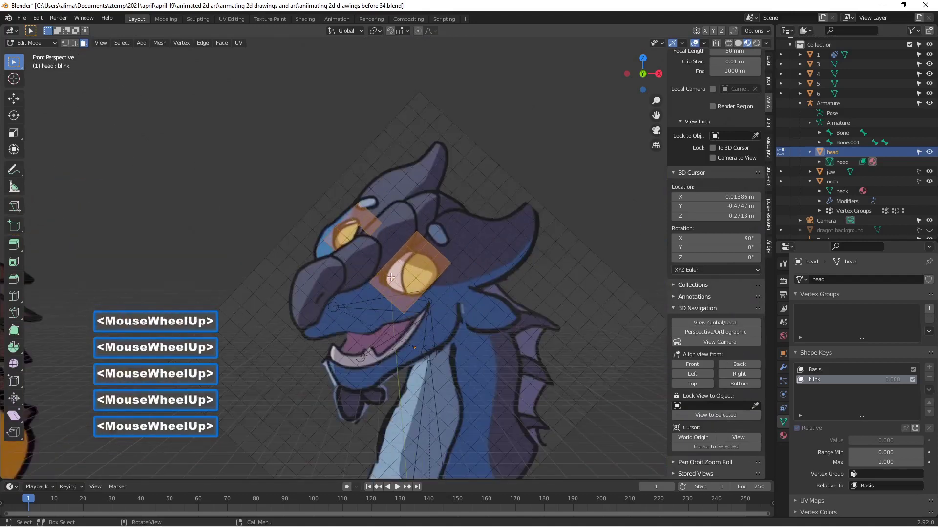
pyautogui.scroll(-2, 426, 295)
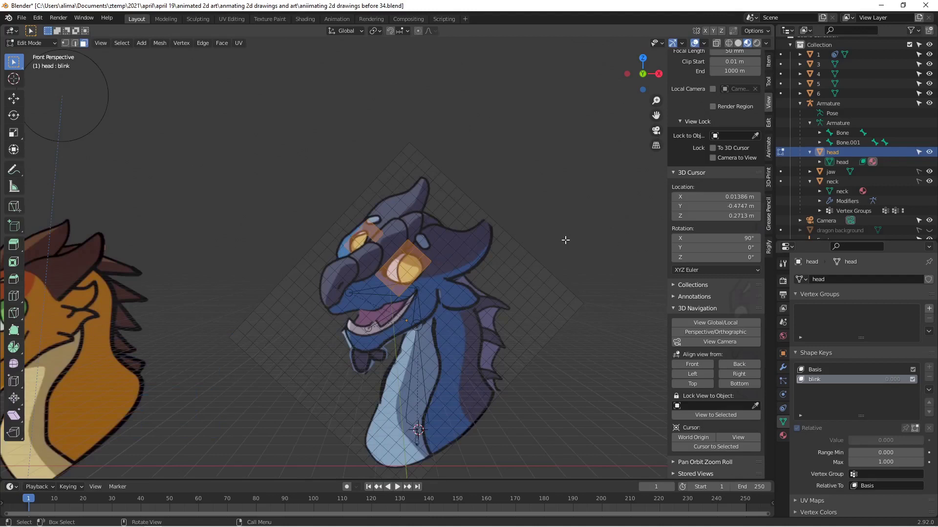
pyautogui.press('Pause')
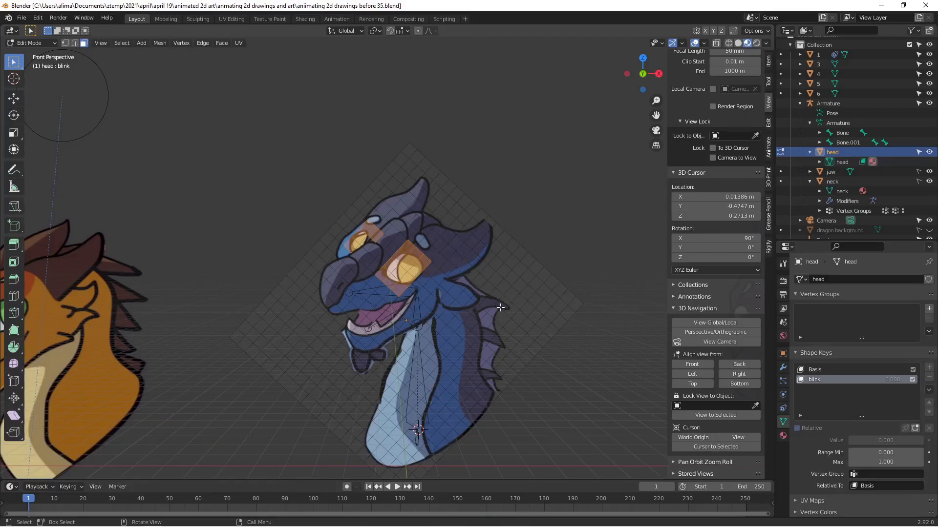
pyautogui.keyDown('shift'); pyautogui.moveTo(495, 316); pyautogui.dragTo(471, 280, button='middle'); pyautogui.keyUp('shift')
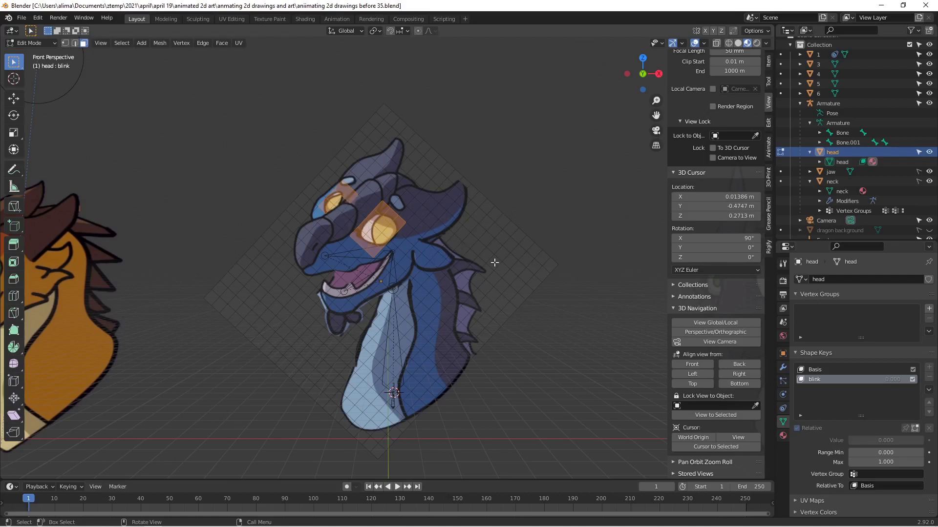
pyautogui.press('s')
pyautogui.press('z')
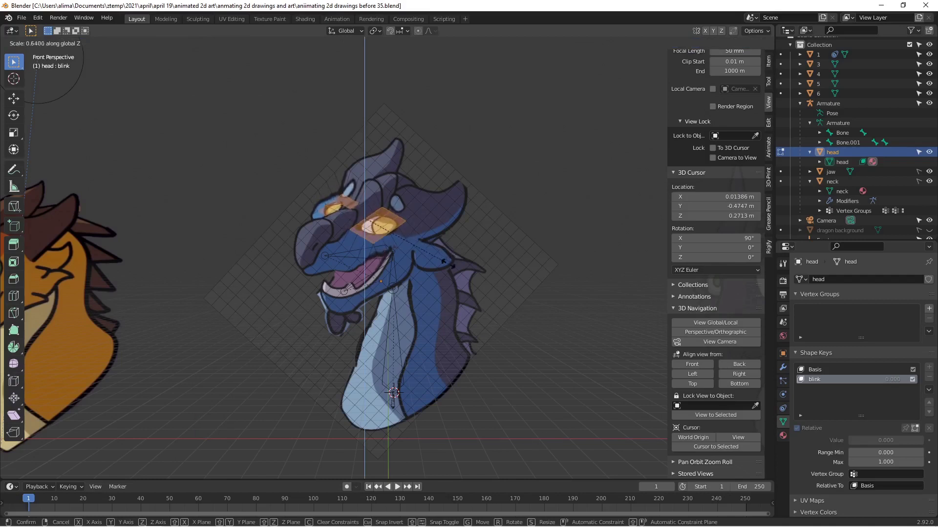
pyautogui.rightClick(450, 264)
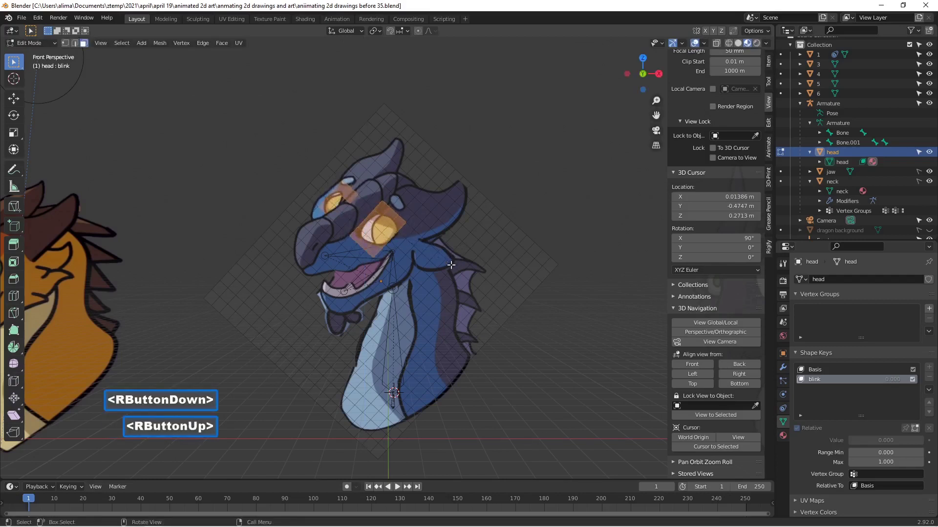
# Return to Object Mode, pin the blink shape key and switch the head mesh to Sculpt Mode.
pyautogui.click(54, 43)
pyautogui.click(42, 52)
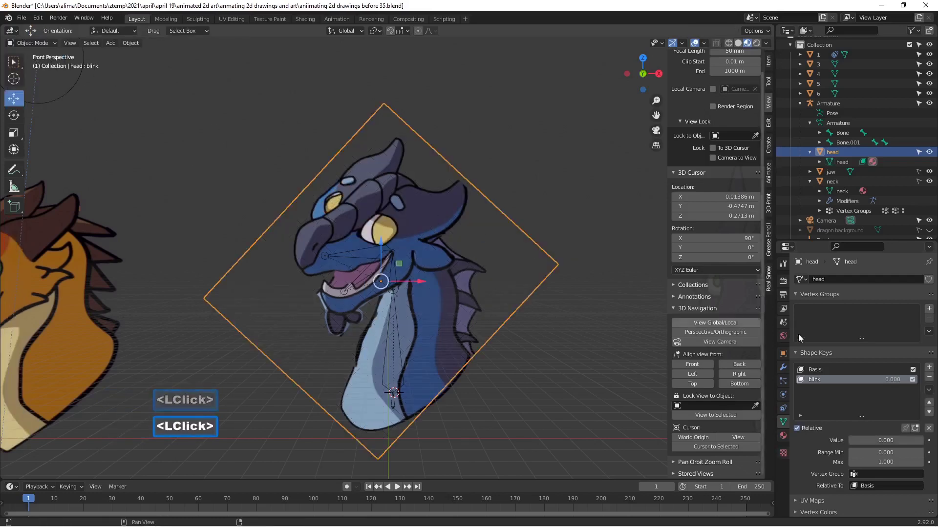
pyautogui.click(905, 428)
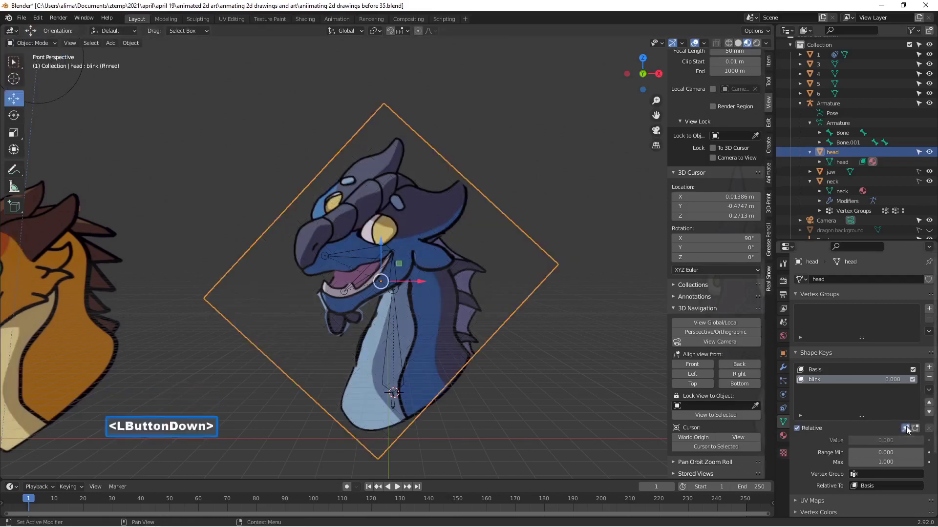
pyautogui.click(48, 42)
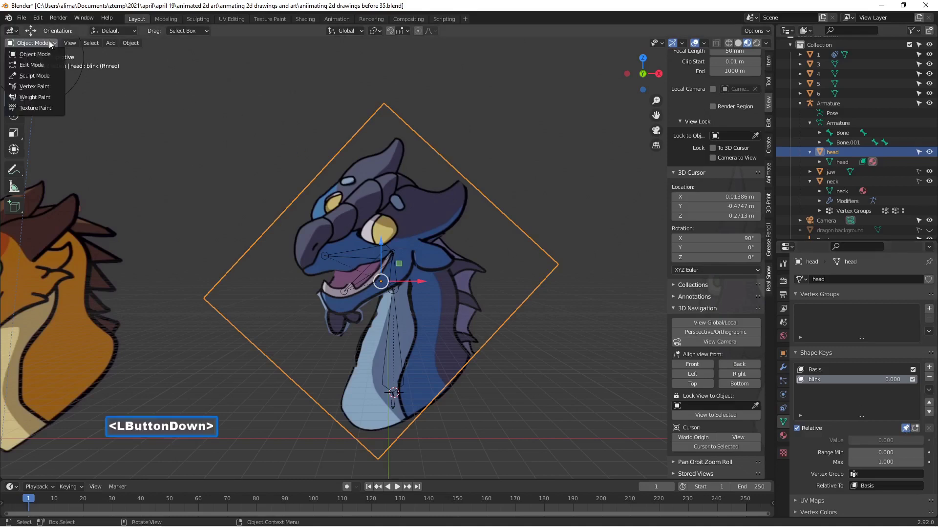
pyautogui.click(47, 76)
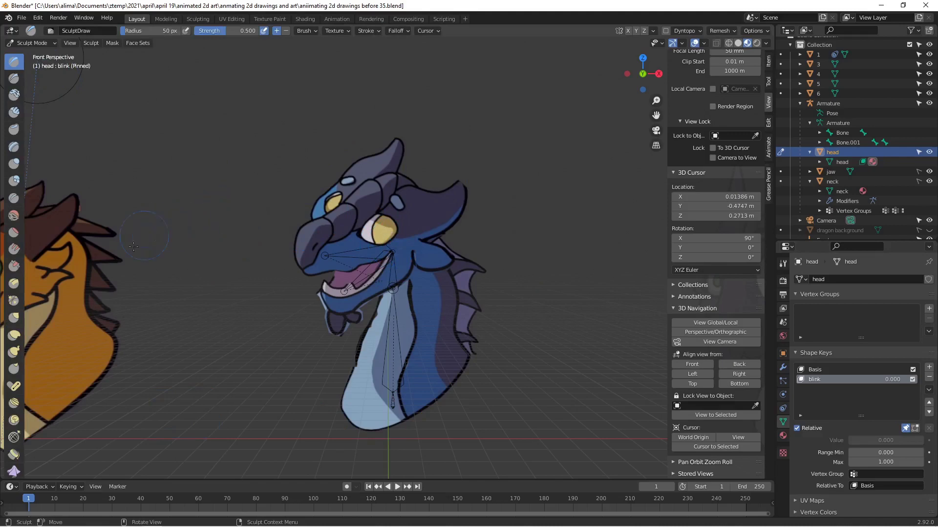
# Pull the upper lids of the larger and smaller eyes downward with the Snake Hook brush at 50 px radius.
pyautogui.click(16, 353)
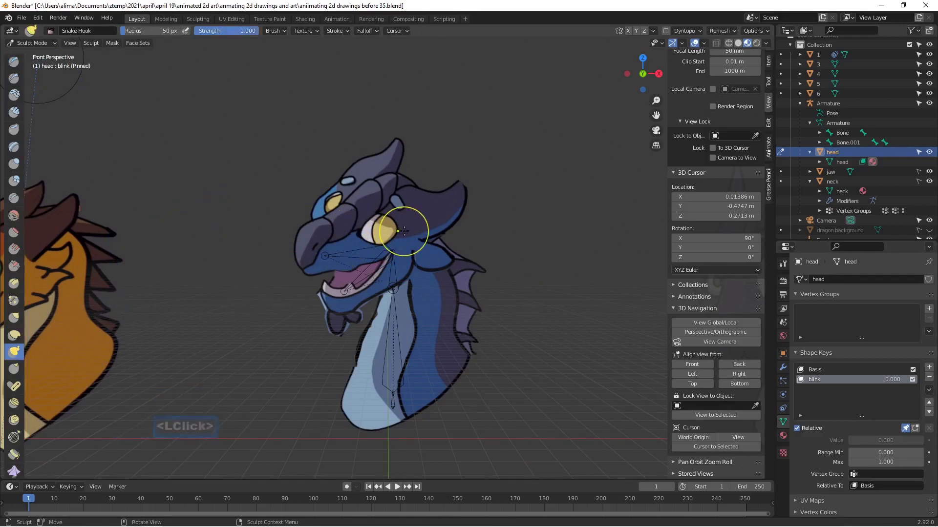
pyautogui.scroll(2, 409, 229)
pyautogui.scroll(1, 410, 230)
pyautogui.click(371, 188)
pyautogui.moveTo(371, 188)
pyautogui.mouseDown()
pyautogui.moveTo(365, 205)
pyautogui.moveTo(355, 199)
pyautogui.moveTo(357, 210)
pyautogui.moveTo(387, 208)
pyautogui.moveTo(361, 229)
pyautogui.moveTo(383, 224)
pyautogui.moveTo(355, 207)
pyautogui.moveTo(383, 203)
pyautogui.mouseUp()
pyautogui.moveTo(294, 150)
pyautogui.mouseDown()
pyautogui.moveTo(290, 137)
pyautogui.moveTo(290, 161)
pyautogui.mouseUp()
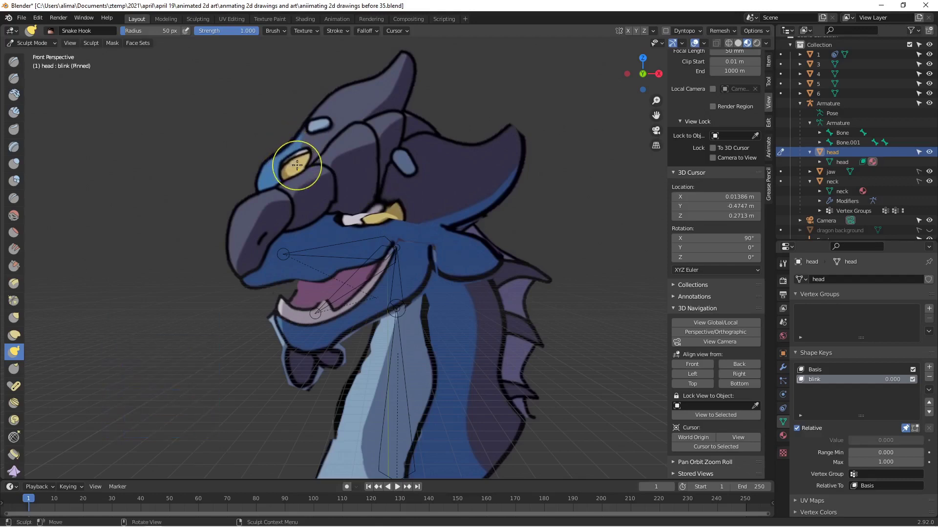
# Reduce the Snake Hook radius to 19 px and refine the nearly closed lids and corners of both eyes.
pyautogui.press('f')
pyautogui.click(282, 166)
pyautogui.moveTo(292, 164)
pyautogui.mouseDown()
pyautogui.moveTo(308, 148)
pyautogui.moveTo(299, 150)
pyautogui.moveTo(286, 170)
pyautogui.moveTo(307, 156)
pyautogui.mouseUp()
pyautogui.click(312, 158)
pyautogui.moveTo(346, 215); pyautogui.dragTo(352, 221)
pyautogui.moveTo(347, 218); pyautogui.dragTo(384, 210)
pyautogui.moveTo(393, 202); pyautogui.dragTo(396, 215)
pyautogui.moveTo(395, 220); pyautogui.dragTo(369, 220)
pyautogui.moveTo(368, 225)
pyautogui.mouseDown()
pyautogui.moveTo(349, 222)
pyautogui.moveTo(378, 208)
pyautogui.mouseUp()
pyautogui.moveTo(280, 166)
pyautogui.mouseDown()
pyautogui.moveTo(287, 180)
pyautogui.moveTo(314, 159)
pyautogui.mouseUp()
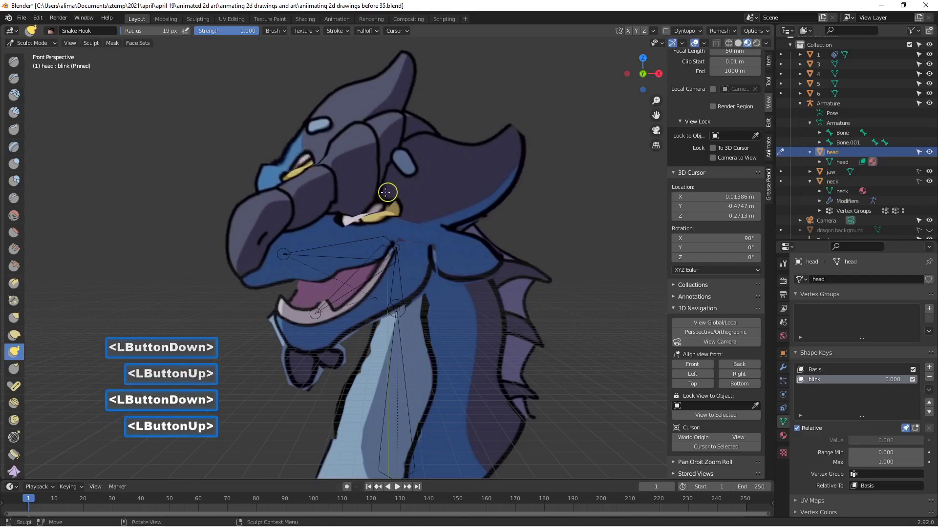
pyautogui.moveTo(389, 199); pyautogui.dragTo(348, 217)
pyautogui.moveTo(344, 215); pyautogui.dragTo(347, 219)
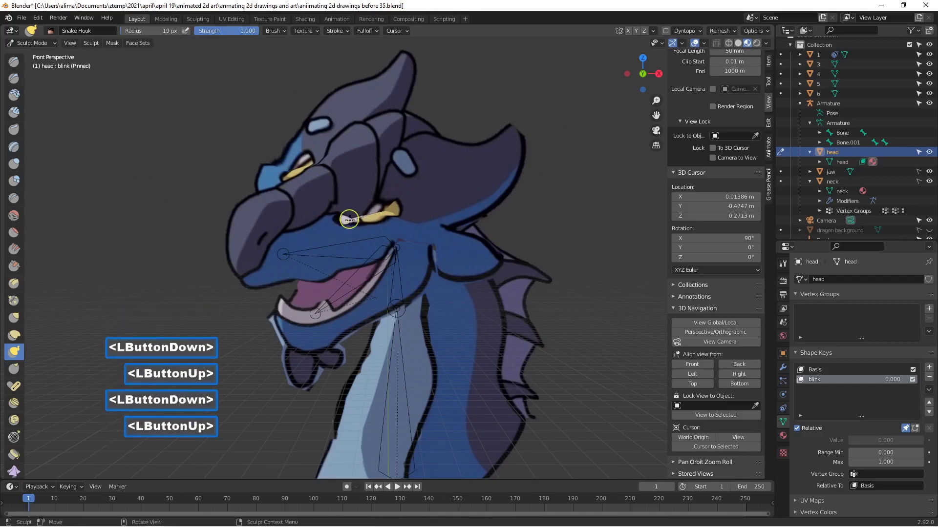
# Unpin the blink shape key in Object Mode and test the blink by varying its Value, ending at 0.
pyautogui.click(55, 43)
pyautogui.click(46, 54)
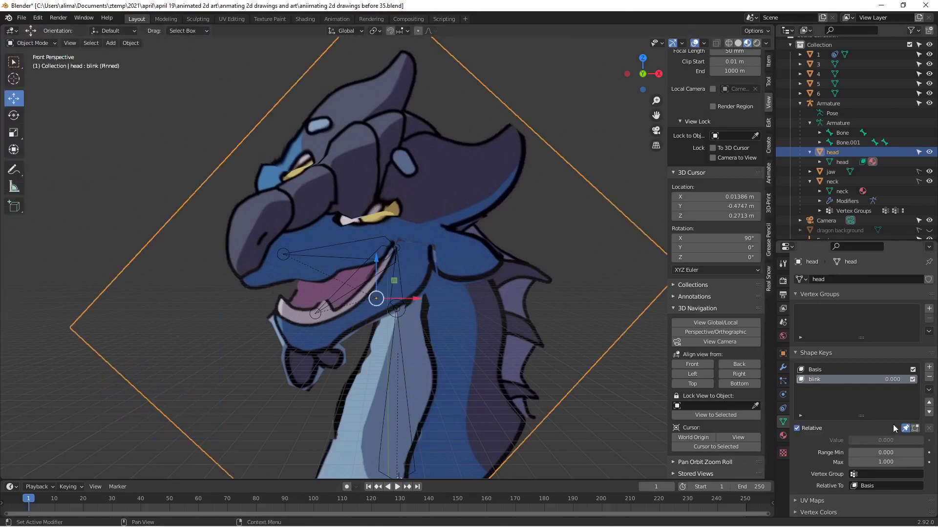
pyautogui.click(906, 428)
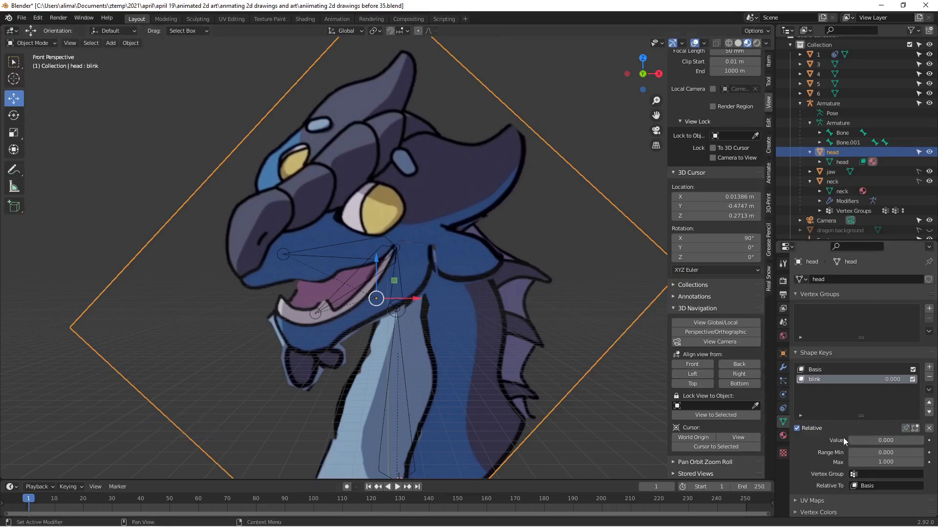
pyautogui.moveTo(863, 441); pyautogui.dragTo(834, 435)
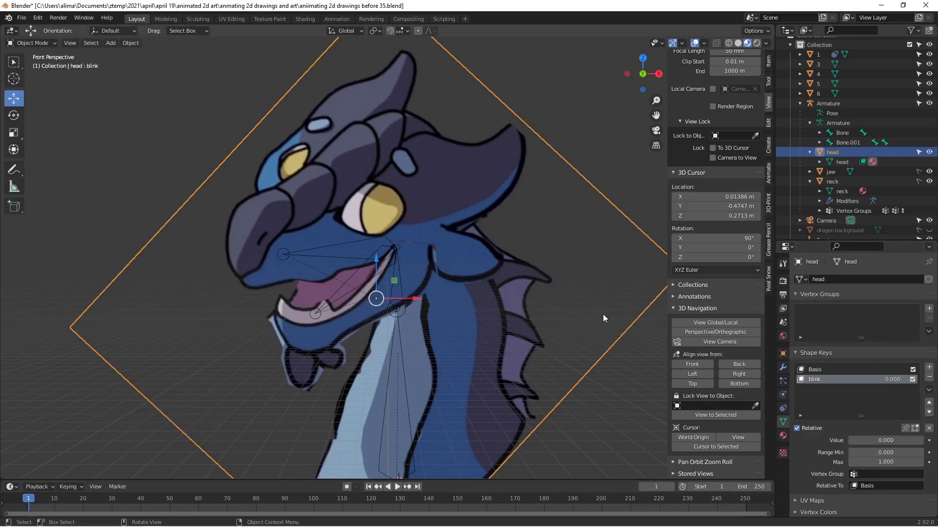
pyautogui.press('Pause')
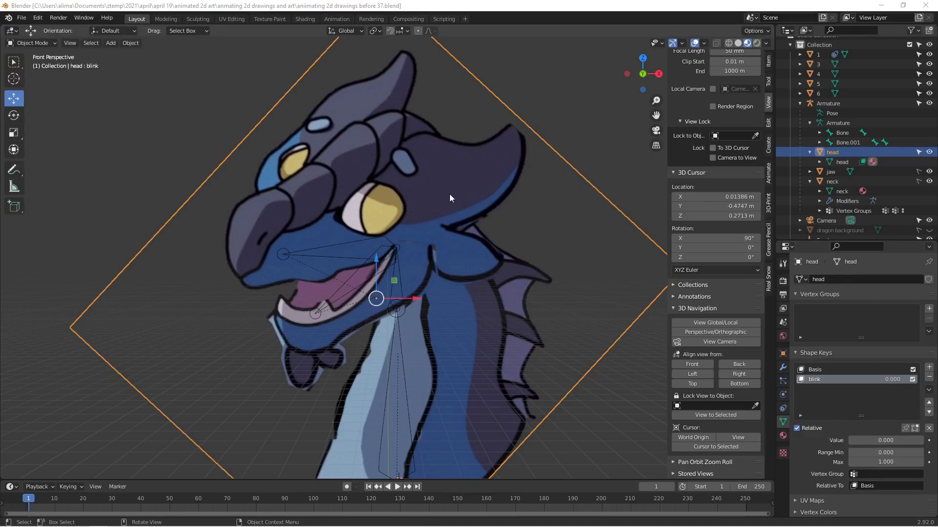
# Place the 3D cursor on the back of the blue dragon's head and add a single-bone armature there.
pyautogui.scroll(-7, 542, 265)
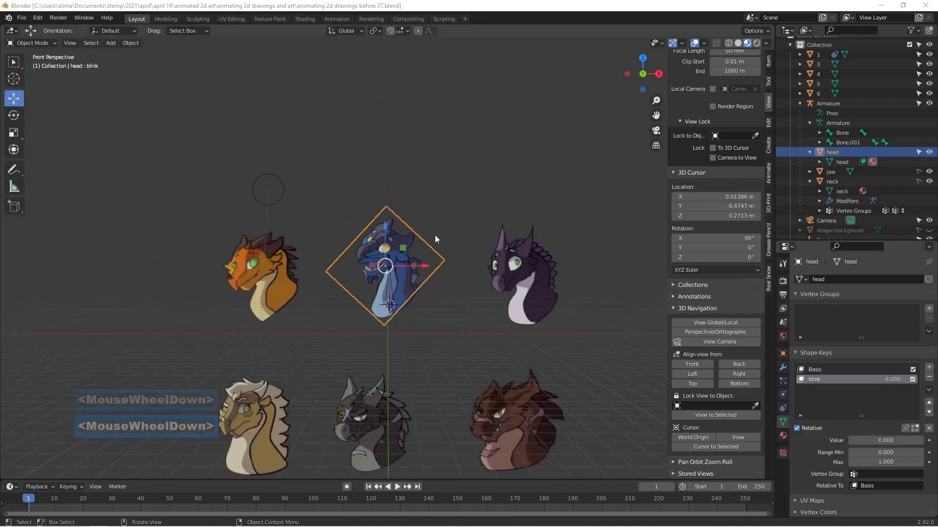
pyautogui.keyDown('shift'); pyautogui.rightClick(396, 248); pyautogui.keyUp('shift')
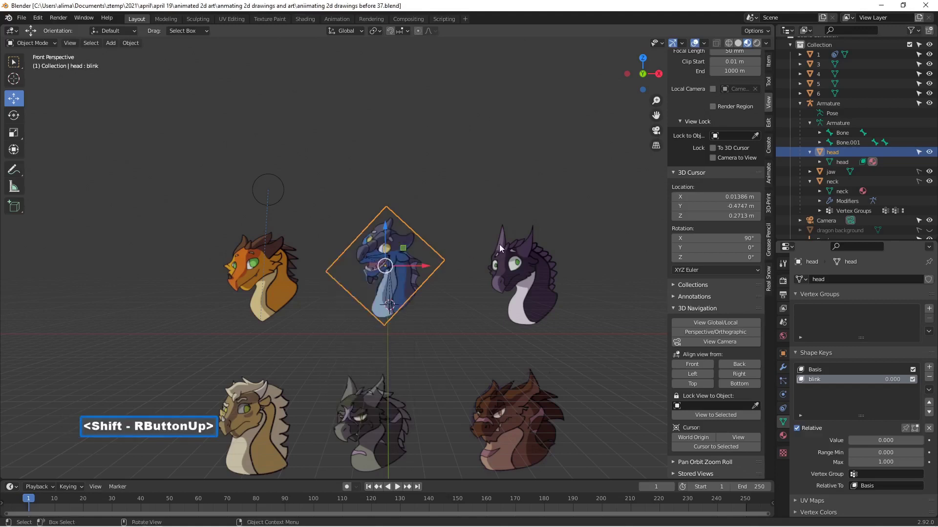
pyautogui.keyDown('shift'); pyautogui.rightClick(396, 247); pyautogui.keyUp('shift')
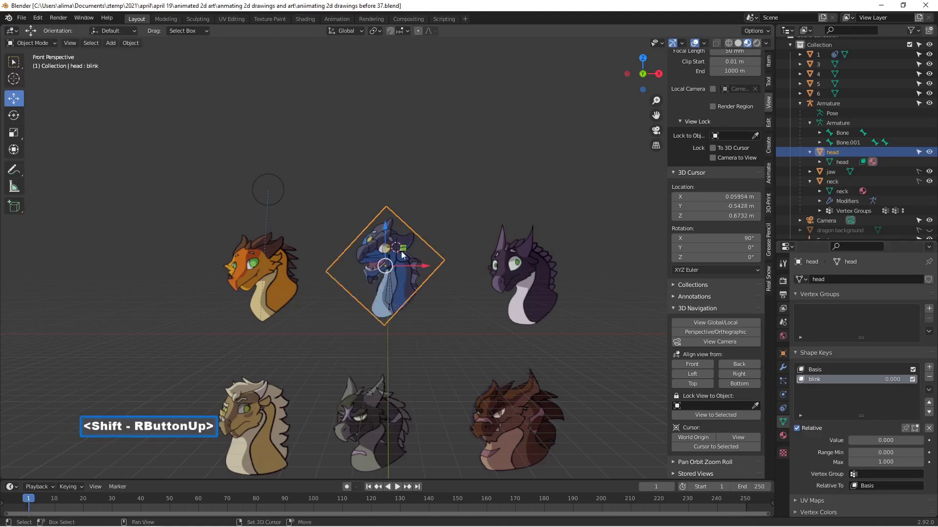
pyautogui.keyDown('shift'); pyautogui.rightClick(403, 251); pyautogui.keyUp('shift')
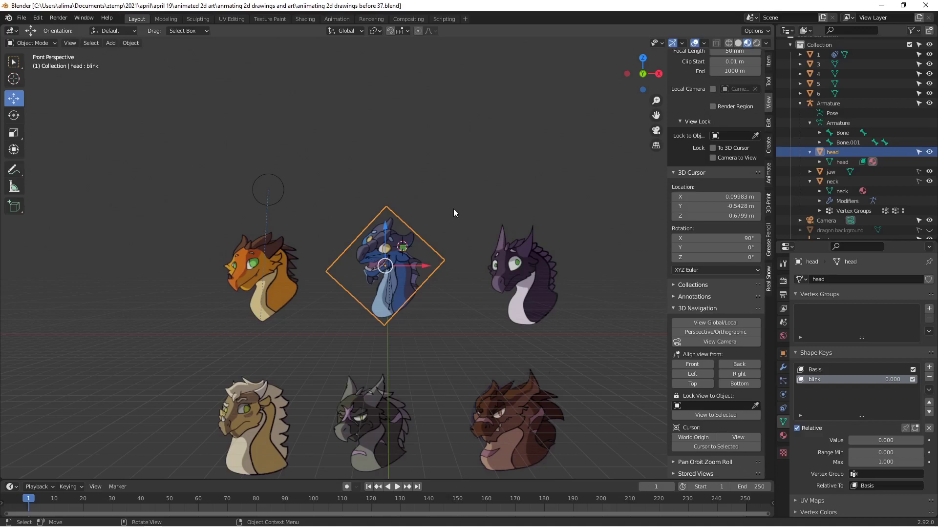
pyautogui.press('shift')
pyautogui.hotkey('shift', 'a')
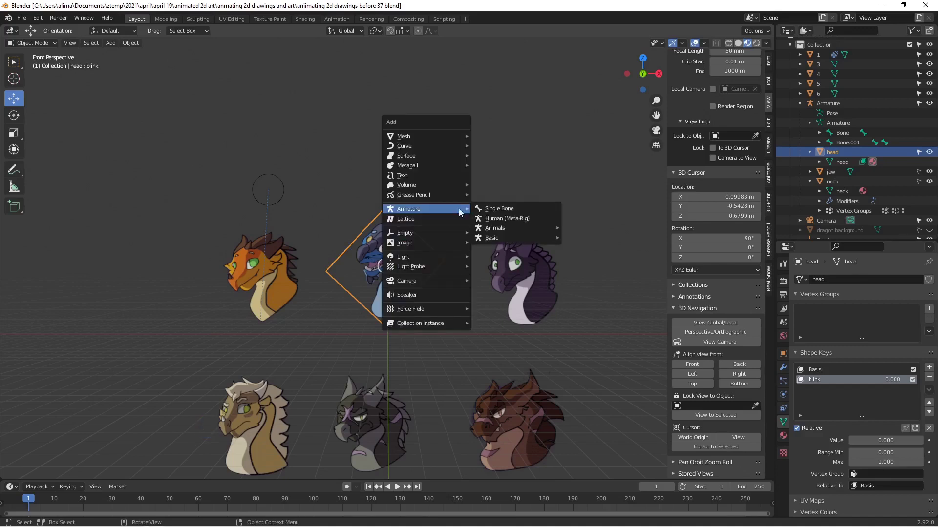
pyautogui.click(521, 209)
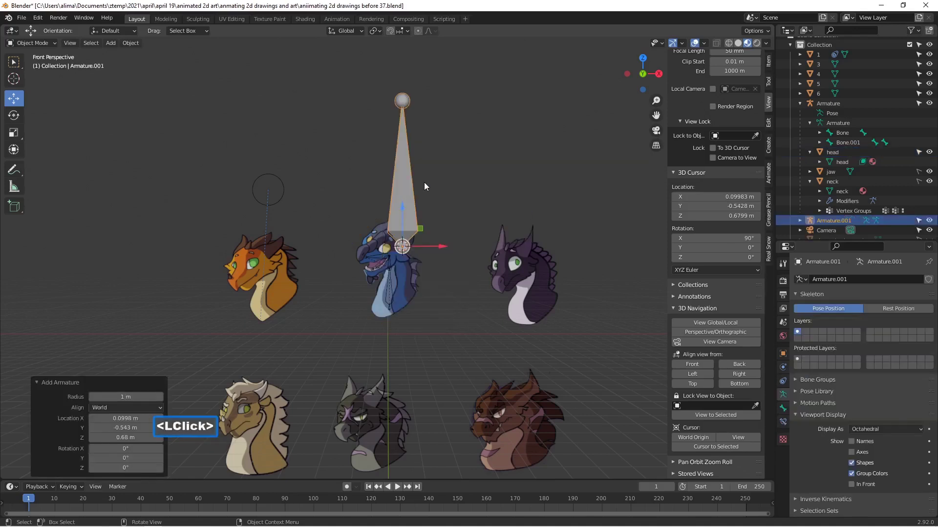
# Shorten the new bone in Edit Mode by moving its tip down about 0.91 m along Z.
pyautogui.click(52, 43)
pyautogui.click(46, 62)
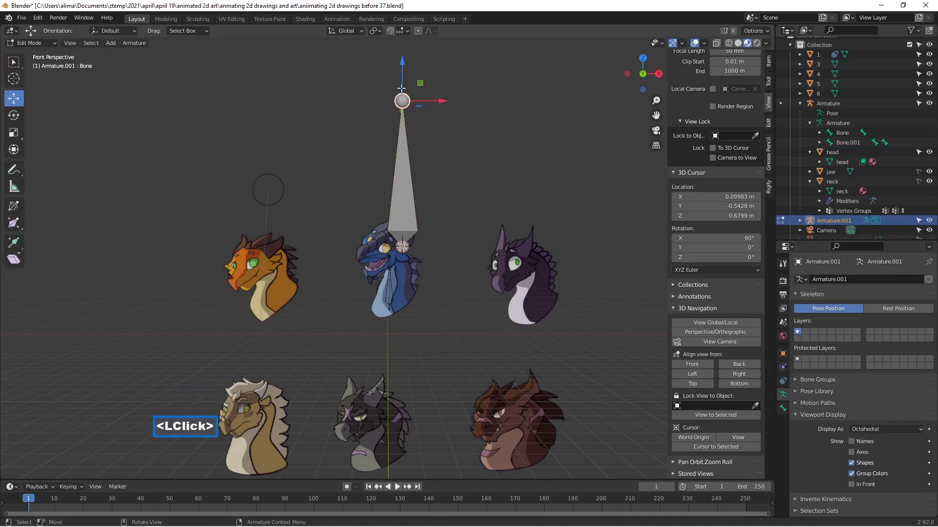
pyautogui.moveTo(400, 91); pyautogui.dragTo(400, 205)
pyautogui.scroll(7, 429, 247)
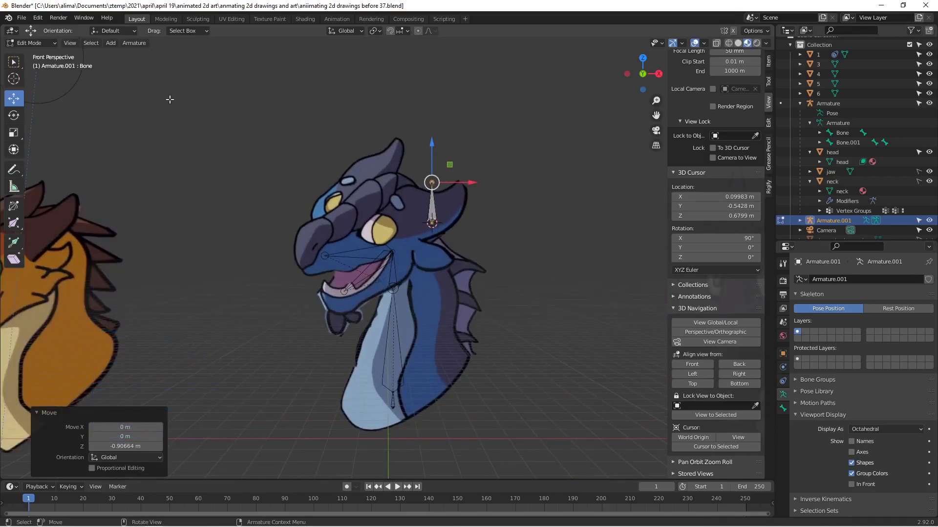
# Return to Object Mode and move the new armature down and closer to the larger eye.
pyautogui.click(53, 43)
pyautogui.click(49, 54)
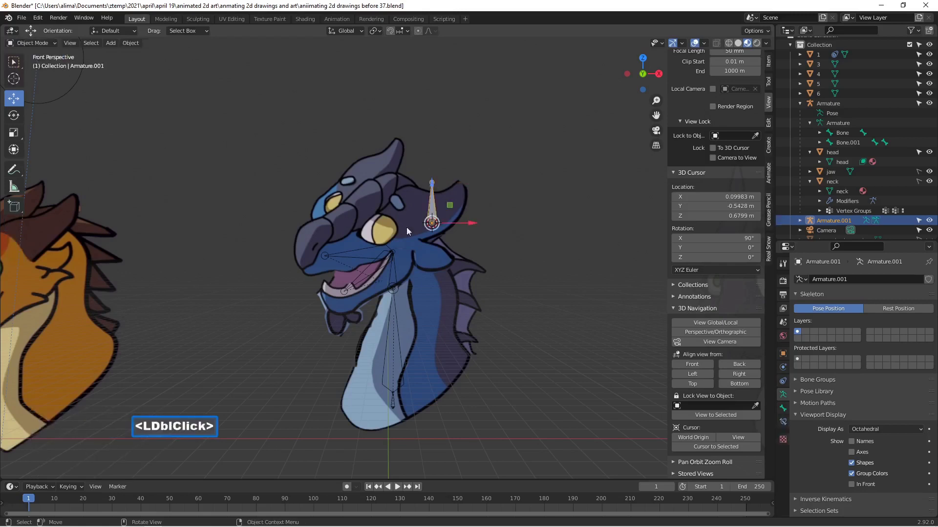
pyautogui.moveTo(467, 222); pyautogui.dragTo(429, 207)
pyautogui.moveTo(463, 242); pyautogui.dragTo(451, 243)
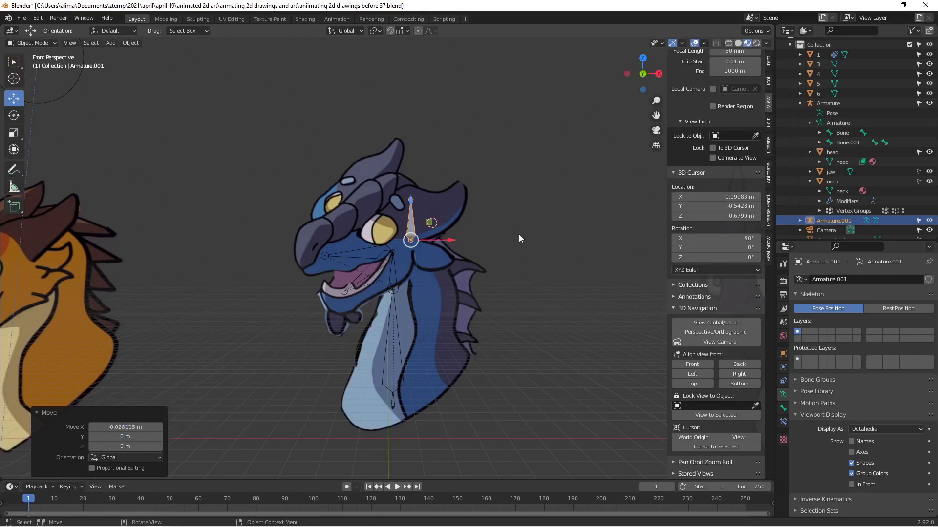
# Rename the new armature's single bone beside the eye as blinkb.
pyautogui.press('Pause')
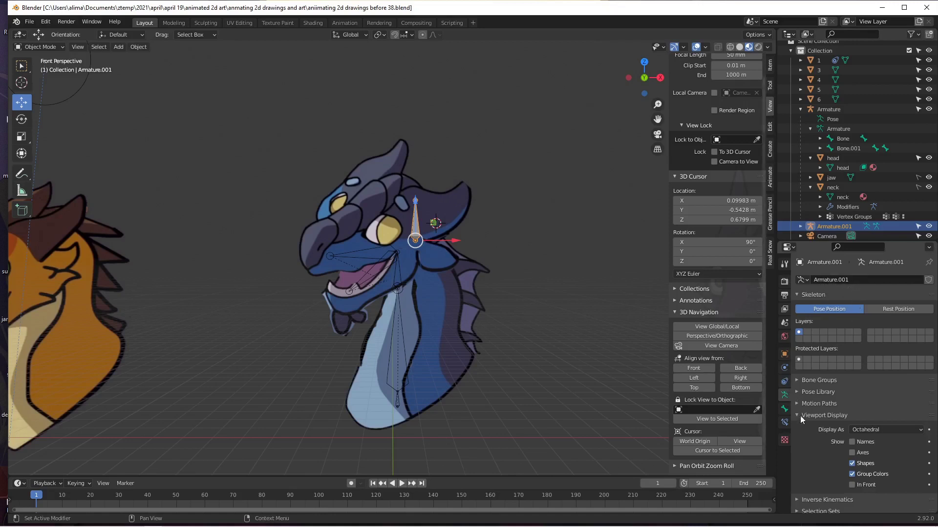
pyautogui.click(785, 410)
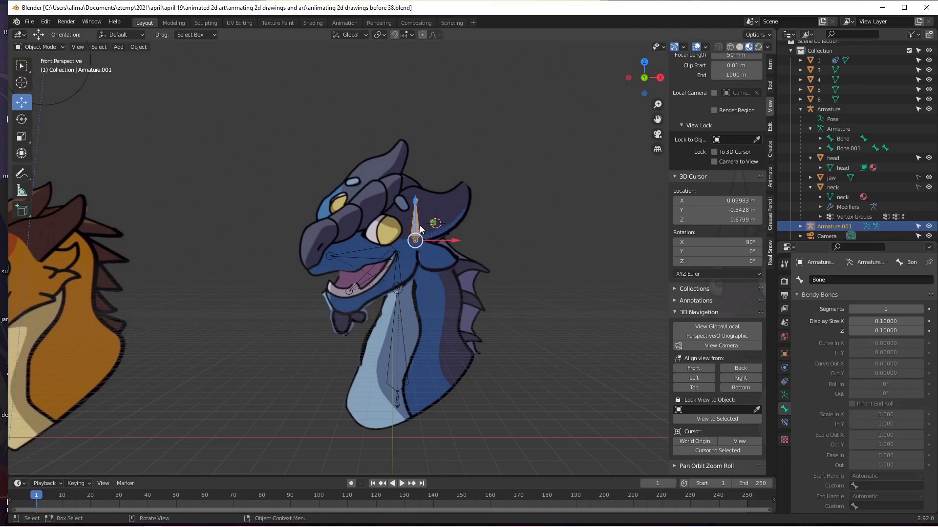
pyautogui.click(818, 281)
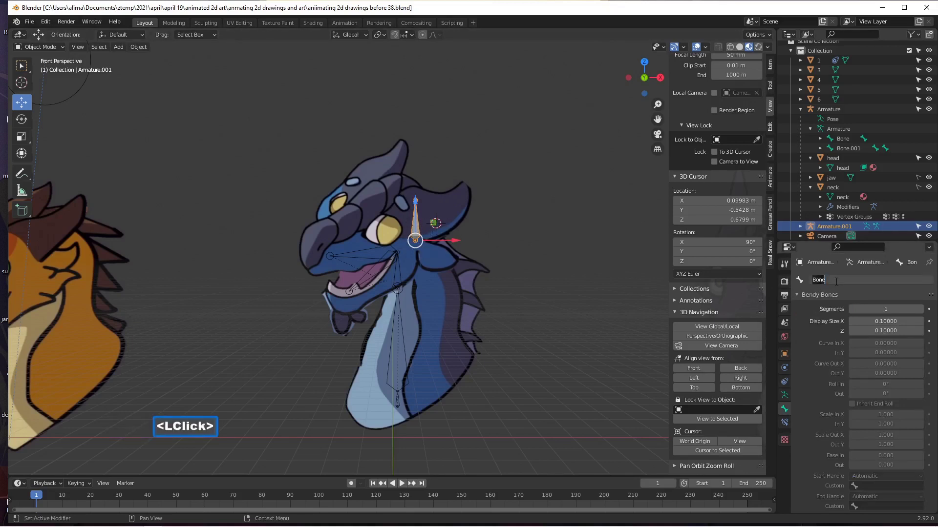
pyautogui.write('bi')
pyautogui.write('inkb')
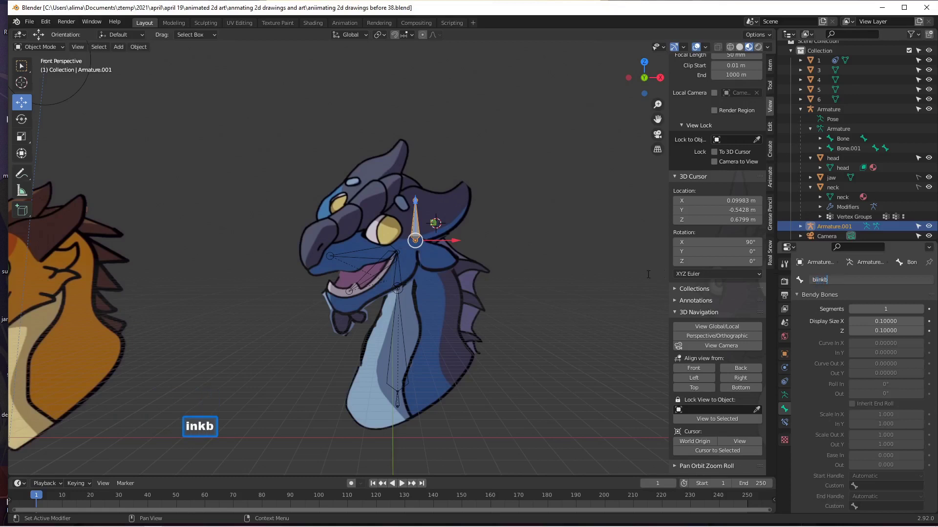
pyautogui.click(590, 233)
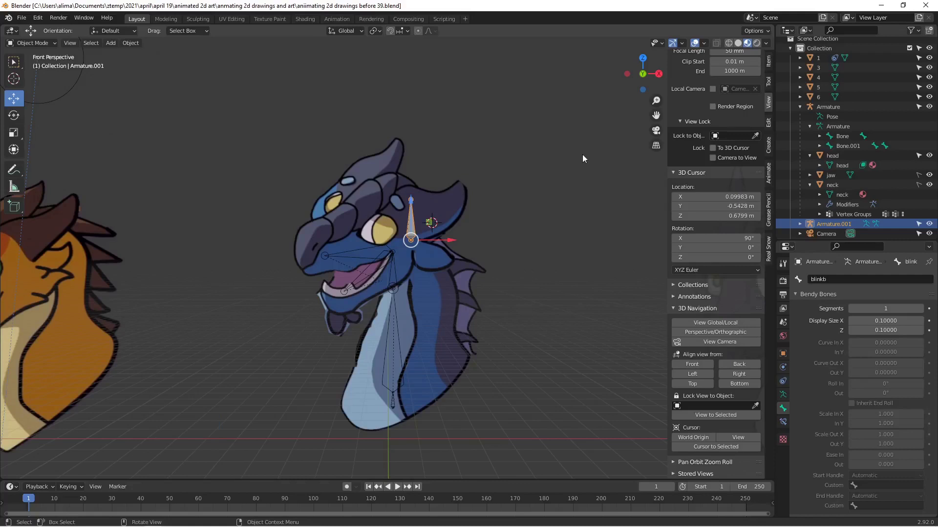
# Add a driver to the value of the head's blink shape key and set the driver type to Averaged Value.
pyautogui.click(466, 183)
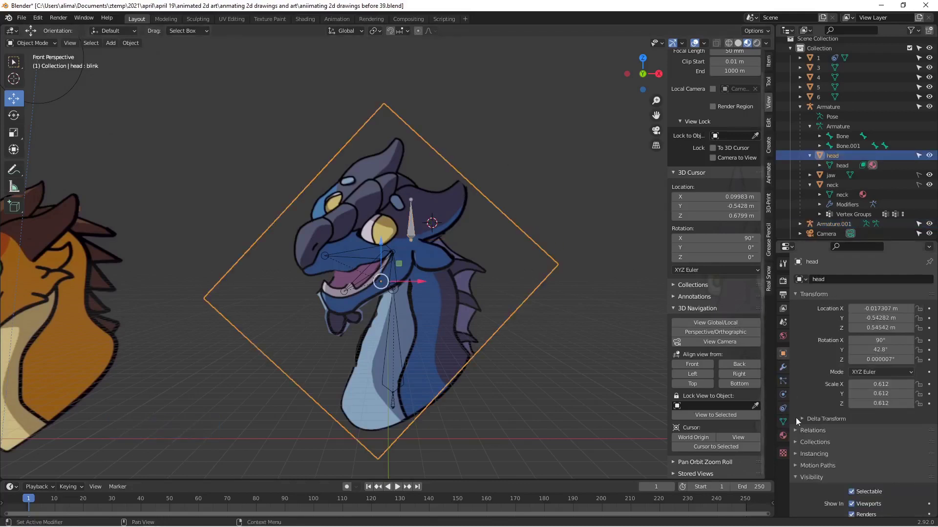
pyautogui.click(783, 422)
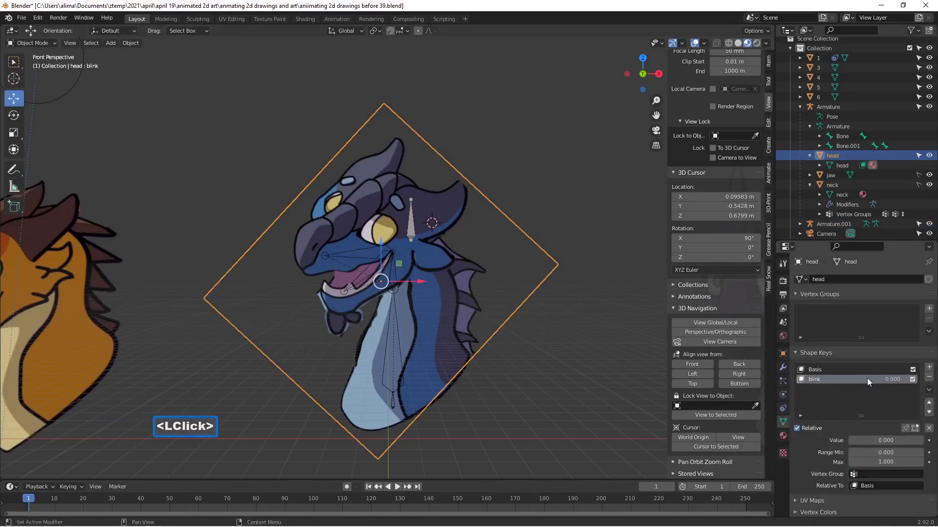
pyautogui.rightClick(893, 379)
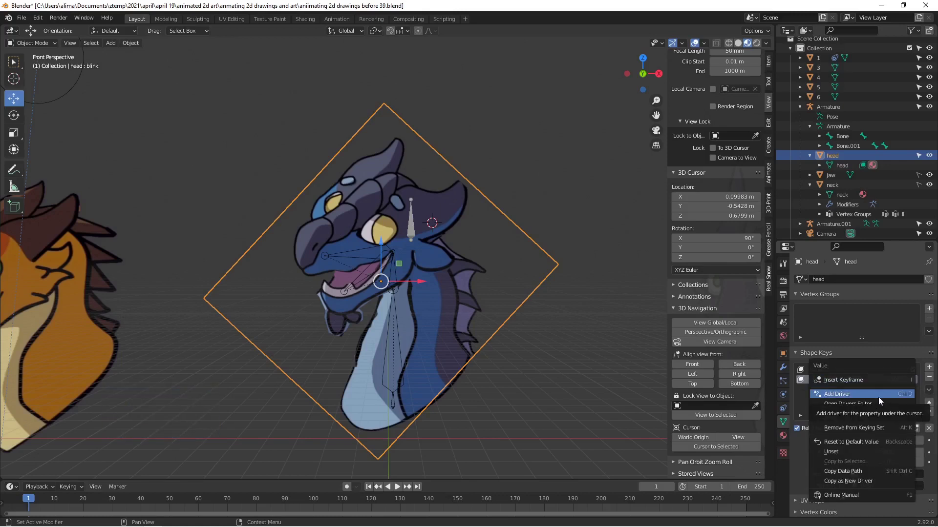
pyautogui.click(878, 397)
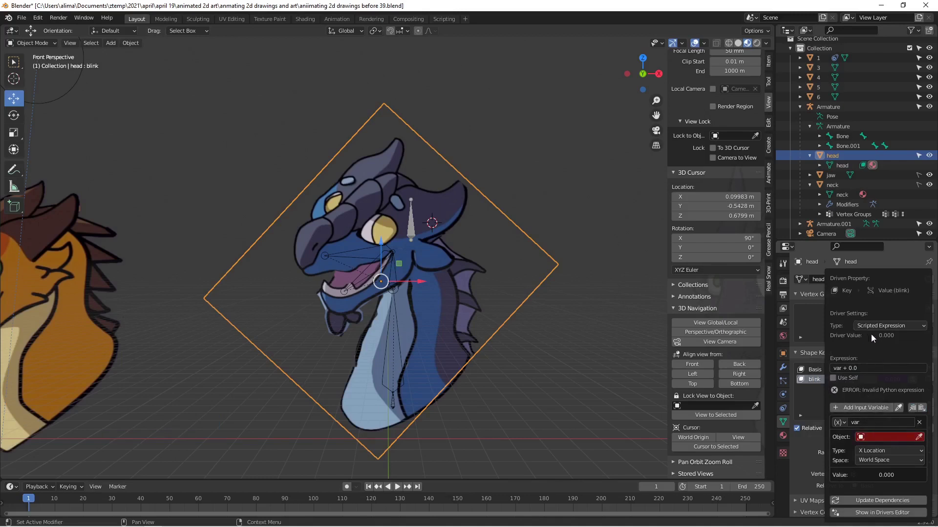
pyautogui.click(922, 326)
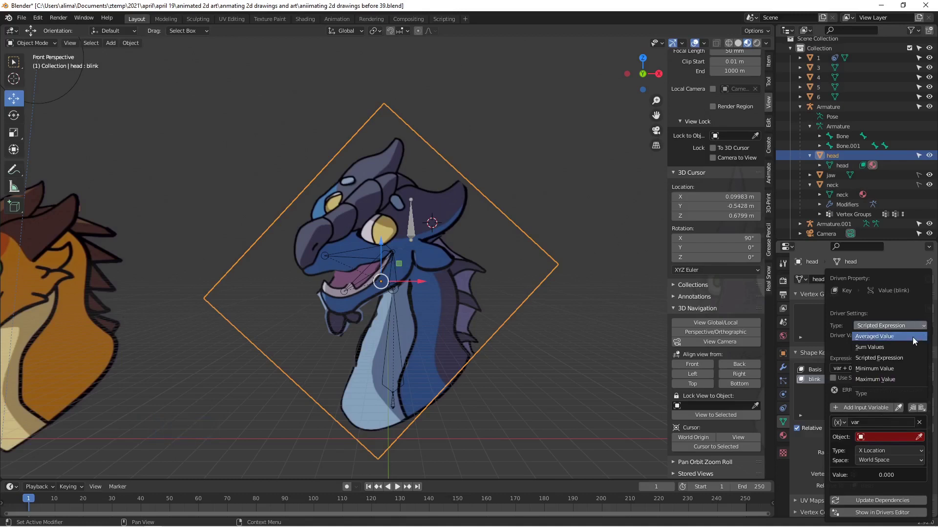
pyautogui.click(913, 337)
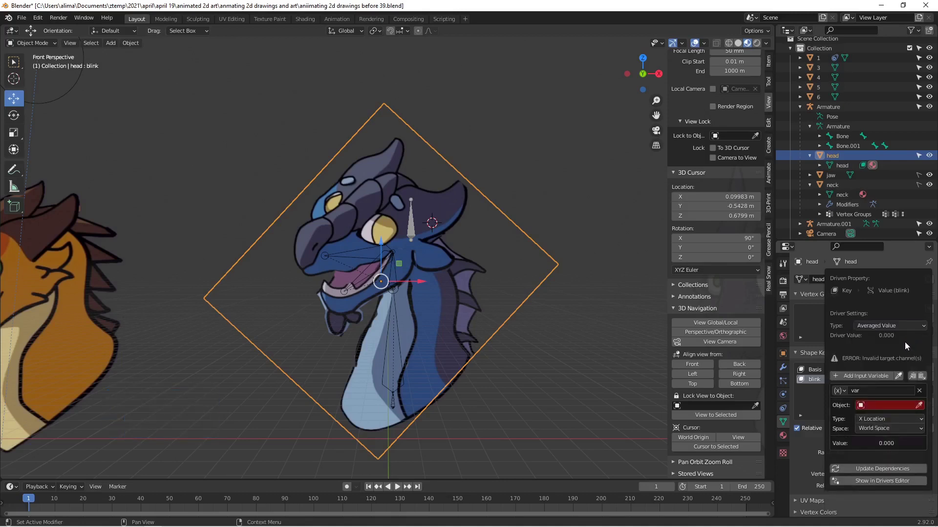
# Set the driver variable's target object to Armature.001 and open the choice of its bone.
pyautogui.click(861, 407)
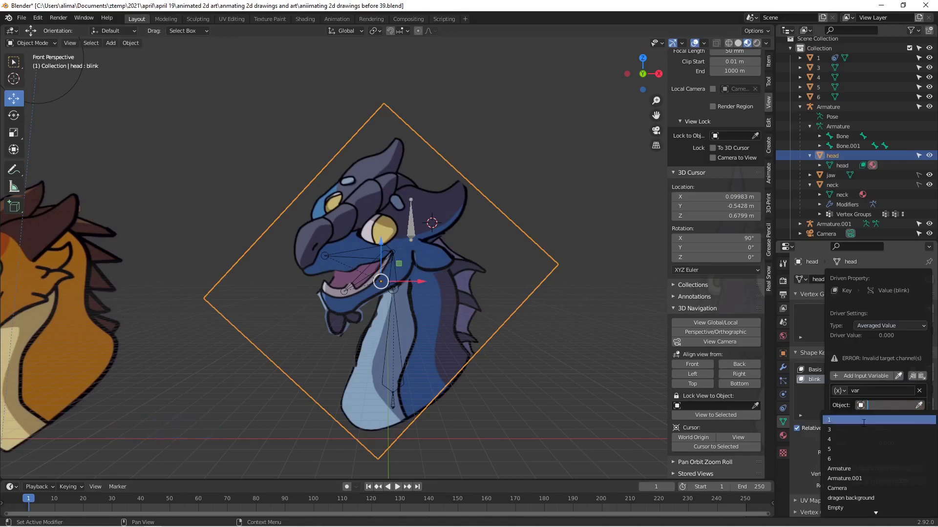
pyautogui.click(875, 478)
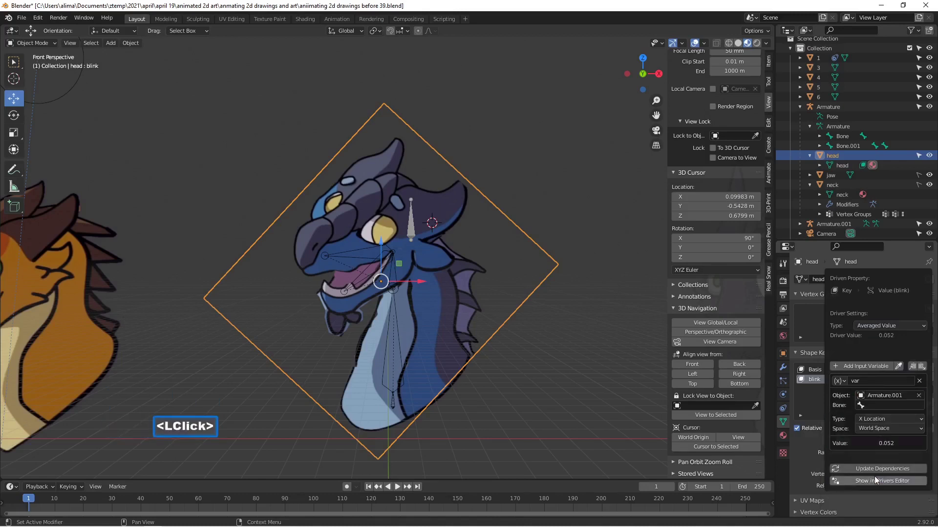
pyautogui.click(860, 406)
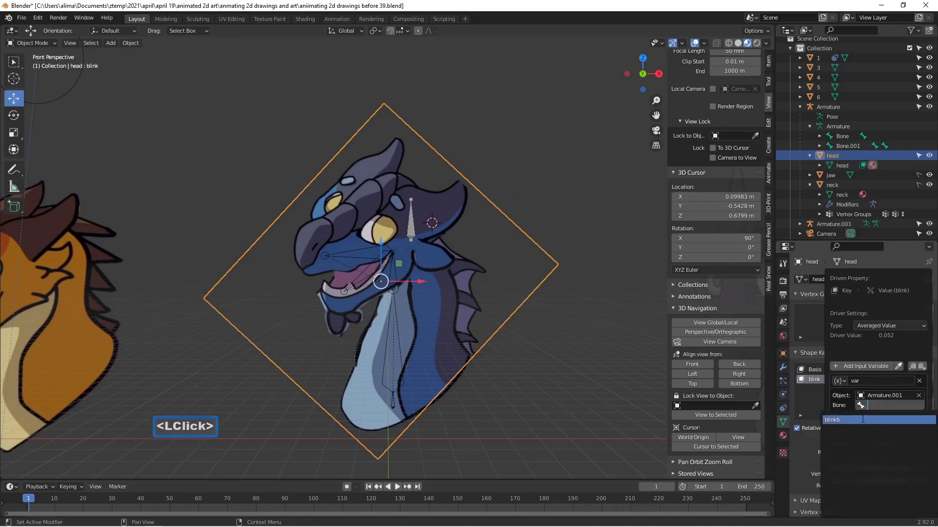
# In the blink shape key's driver variable, set the bone to blinkb, the type to Y Location and the space to Local Space.
pyautogui.click(862, 423)
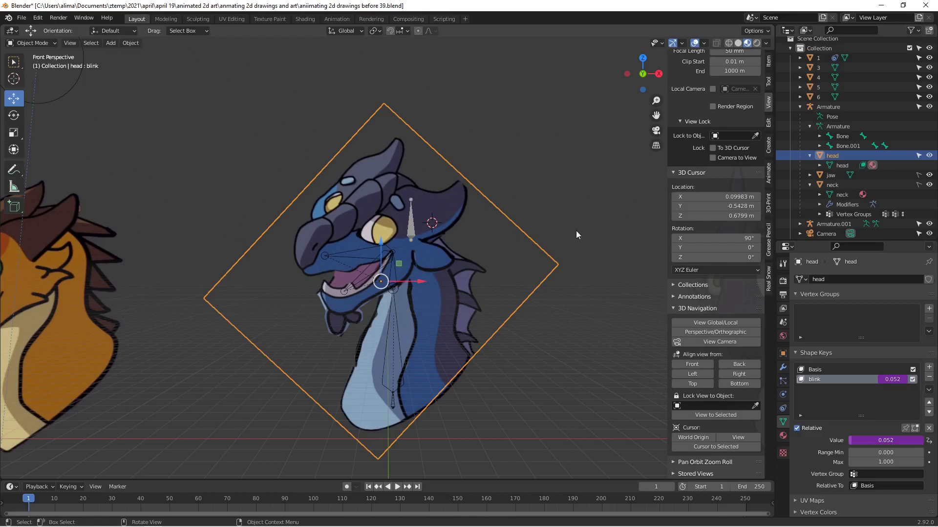
pyautogui.rightClick(886, 380)
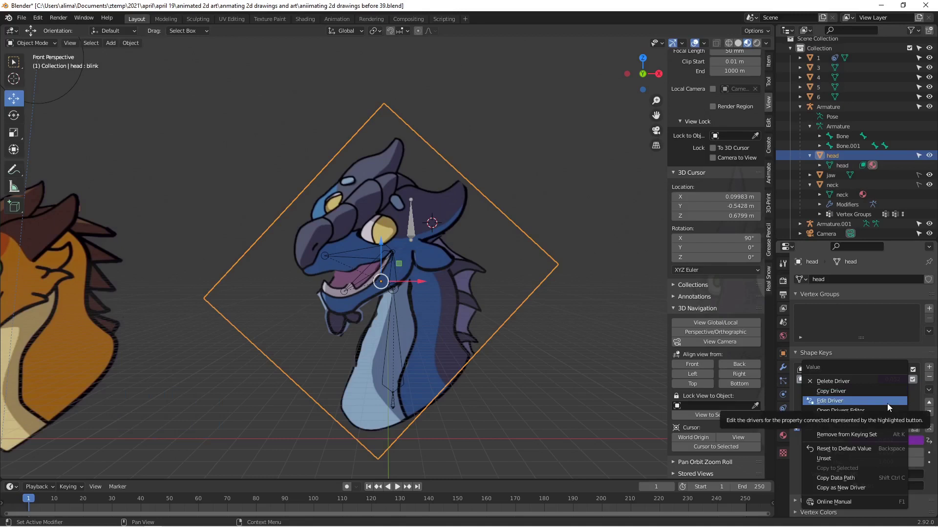
pyautogui.click(887, 401)
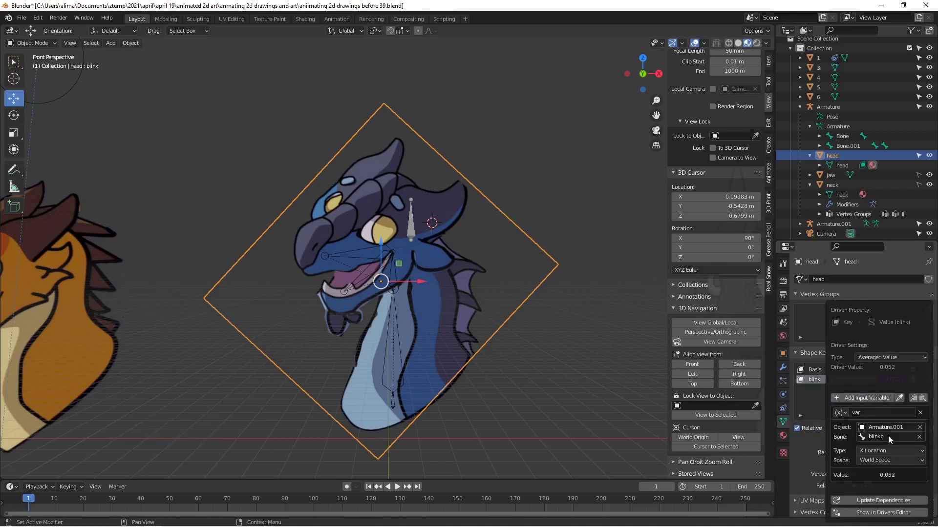
pyautogui.click(898, 449)
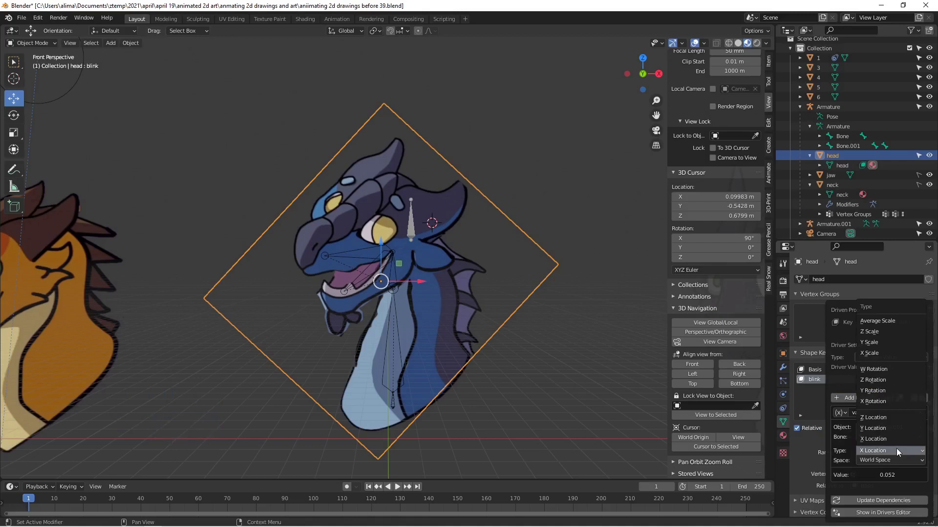
pyautogui.click(904, 427)
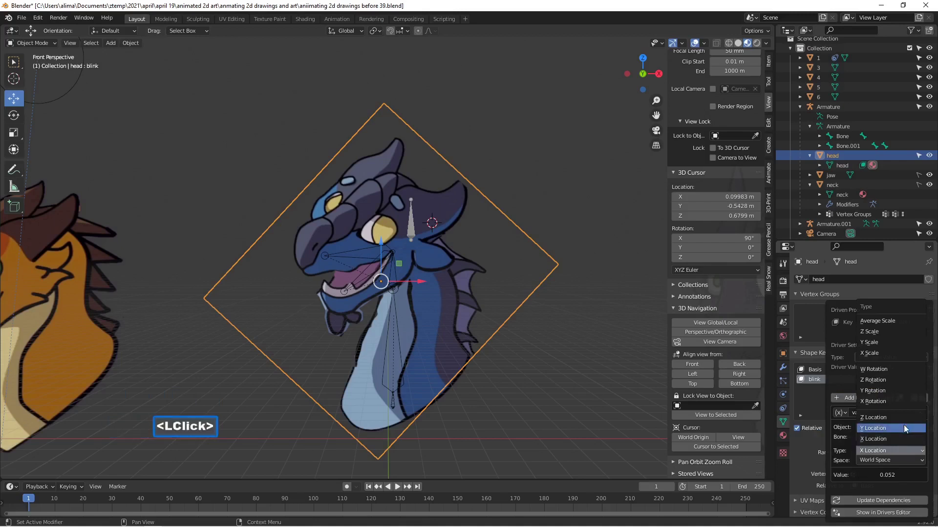
pyautogui.click(922, 464)
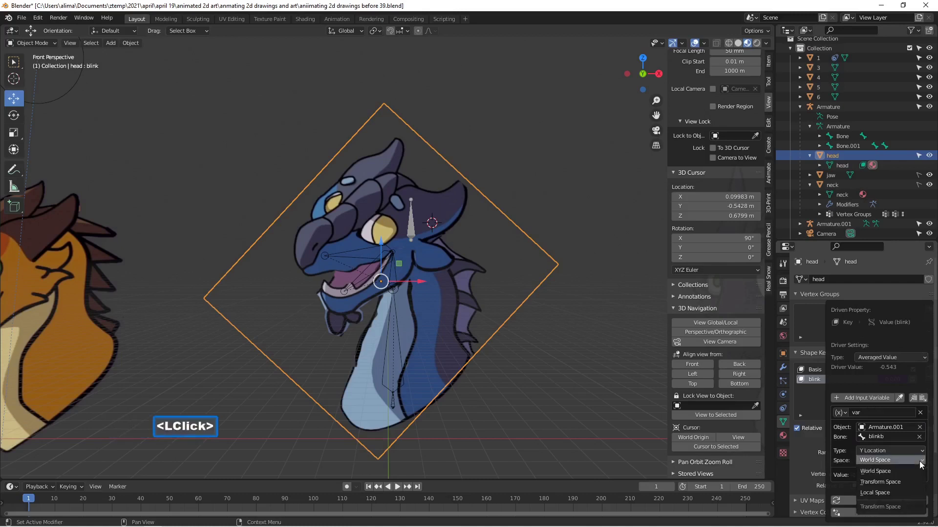
pyautogui.click(905, 491)
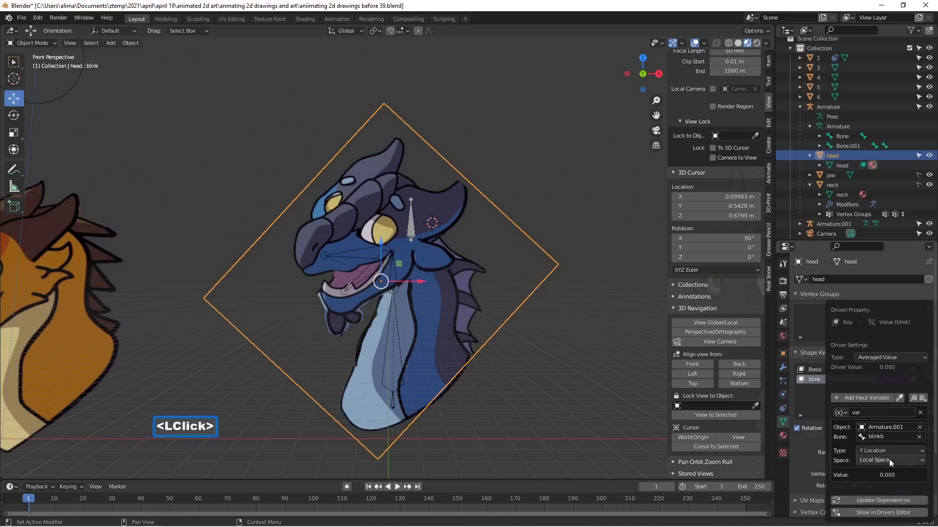
pyautogui.press('Pause')
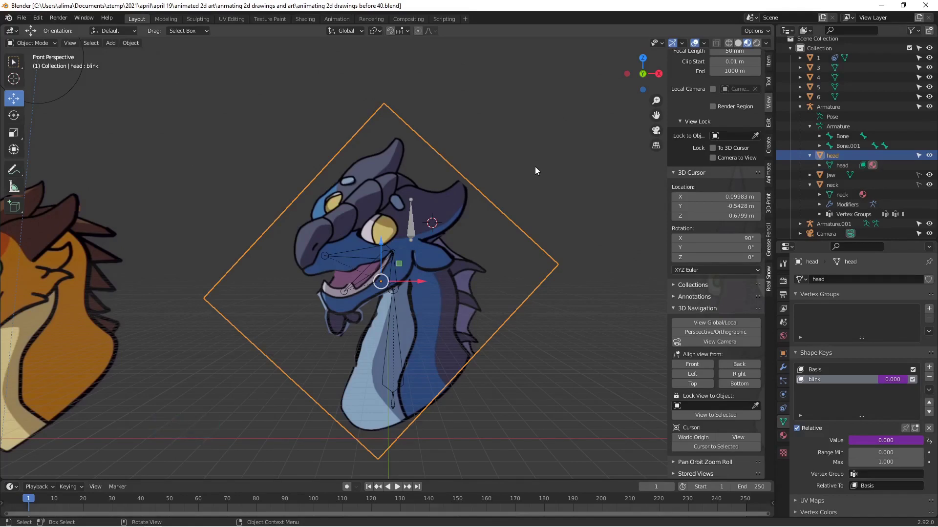
# Put Armature.001 into Pose Mode and test the blink by raising the blinkb bone about 0.32 m, cancelling the move.
pyautogui.click(412, 216)
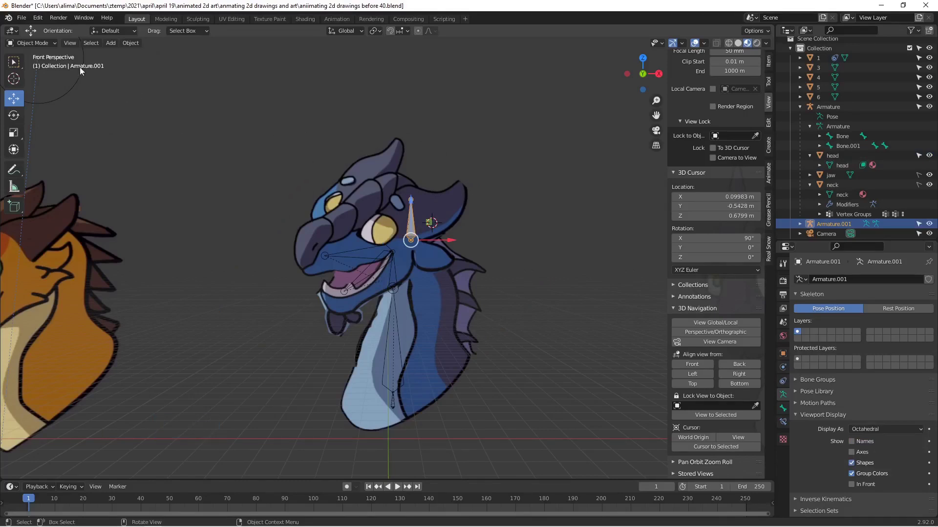
pyautogui.click(51, 42)
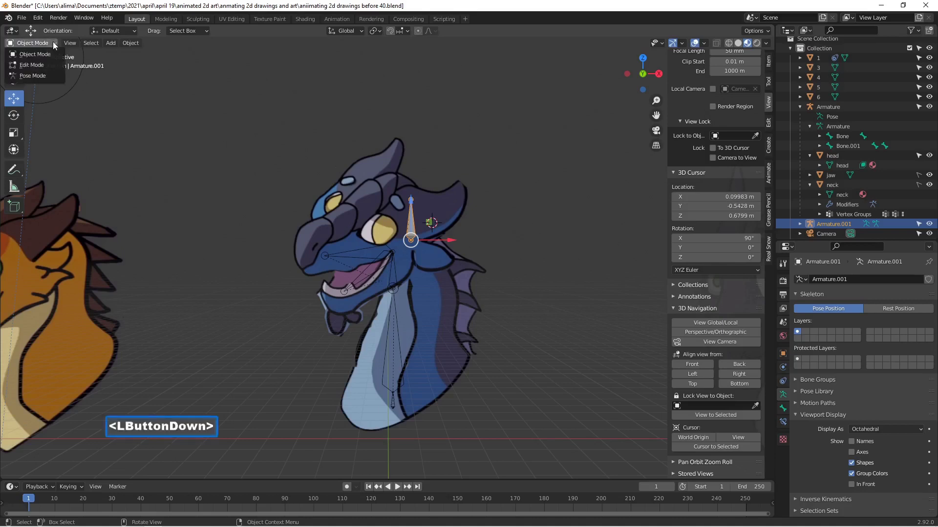
pyautogui.click(54, 76)
pyautogui.click(415, 222)
pyautogui.press('g')
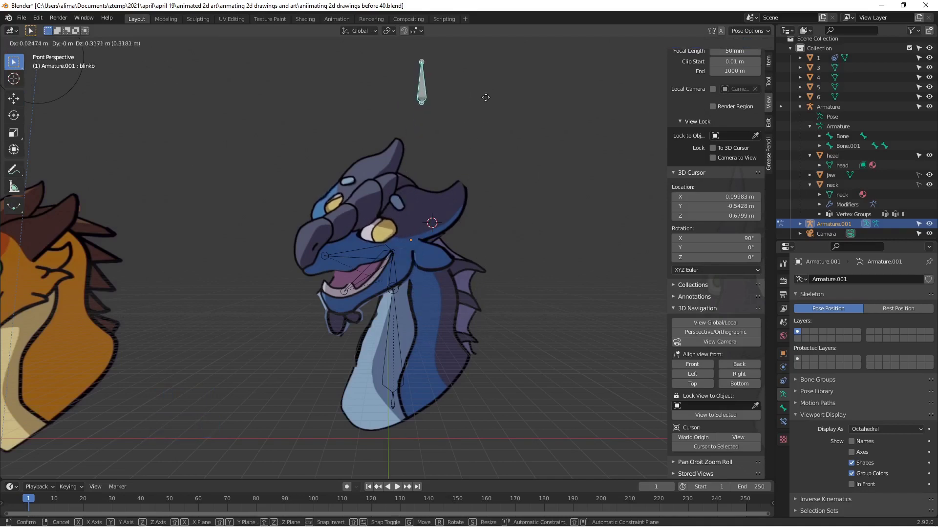
pyautogui.rightClick(486, 147)
# Test the blink with larger upward moves of the blinkb bone, up to about 0.58 m, cancelling each one.
pyautogui.scroll(-3, 504, 196)
pyautogui.press('g')
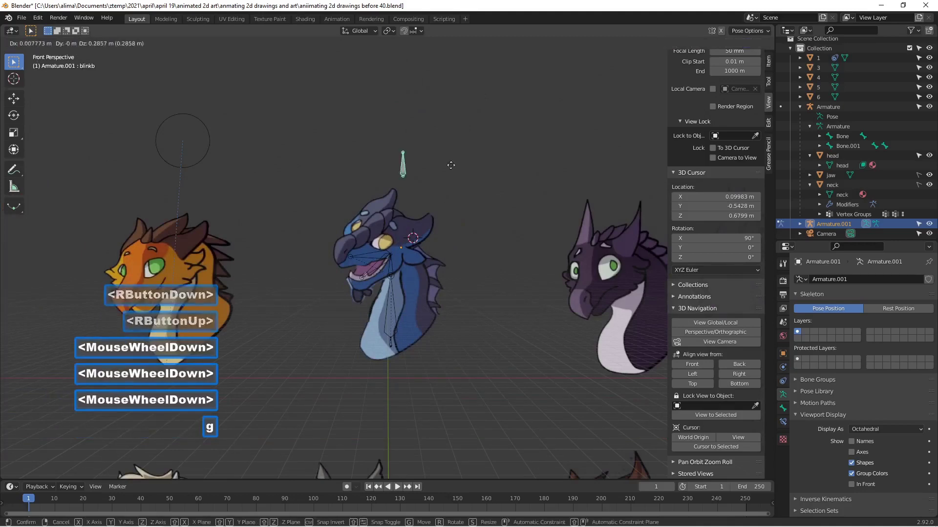
pyautogui.rightClick(470, 162)
pyautogui.scroll(-3, 470, 162)
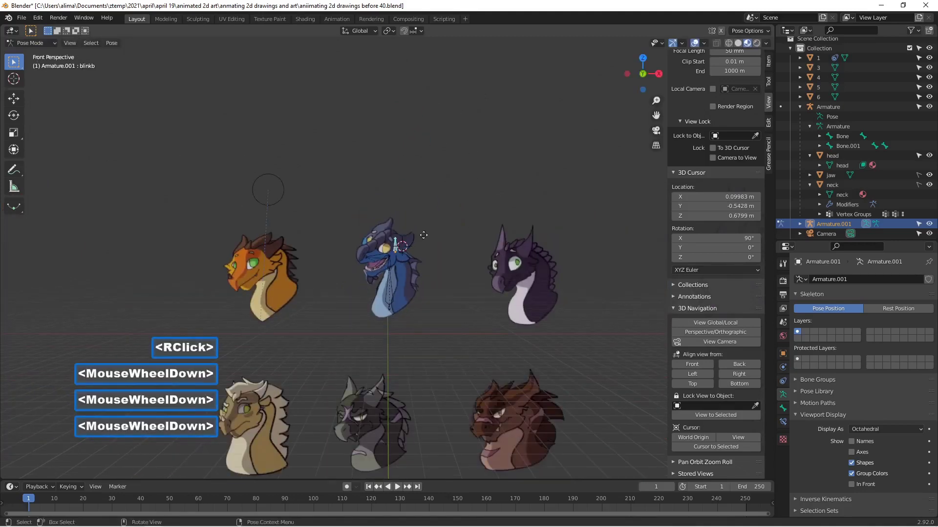
pyautogui.press('g')
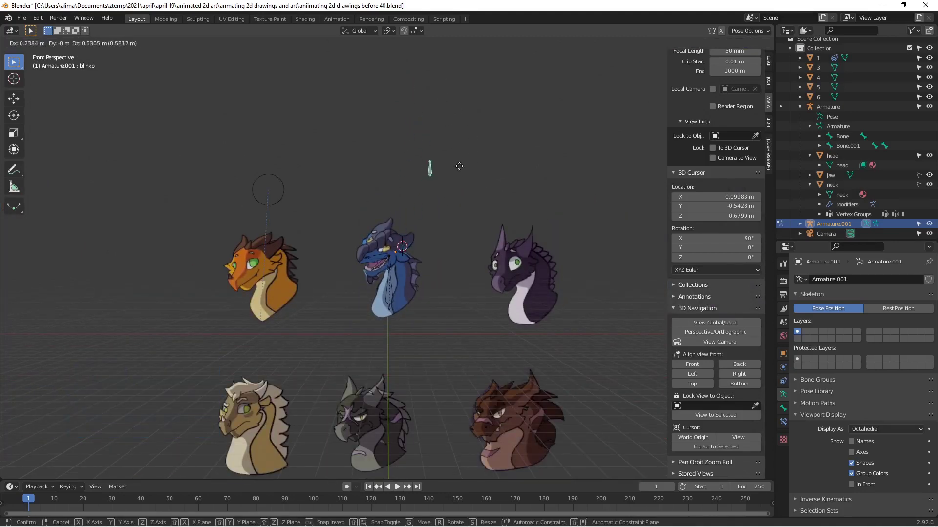
pyautogui.rightClick(464, 170)
pyautogui.scroll(2, 430, 255)
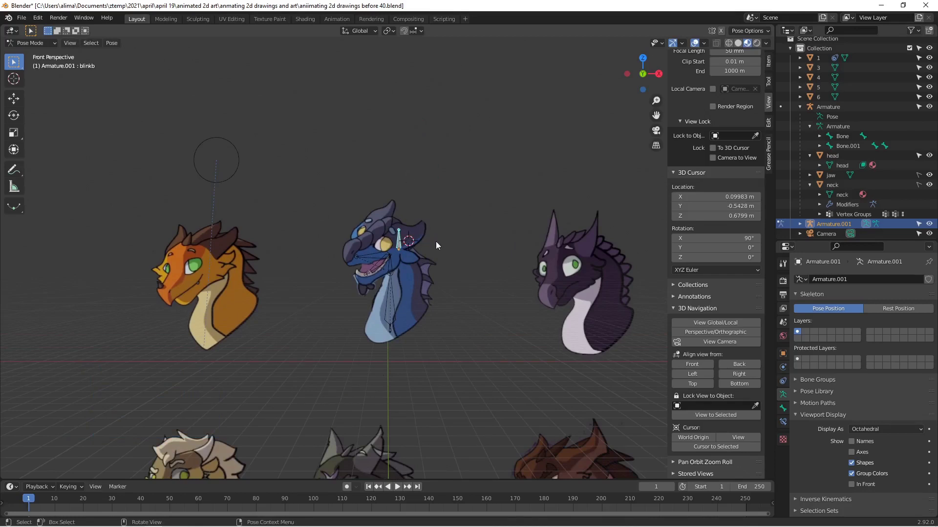
# Deselect the blinkb bone and return Armature.001 to Object Mode.
pyautogui.click(436, 171)
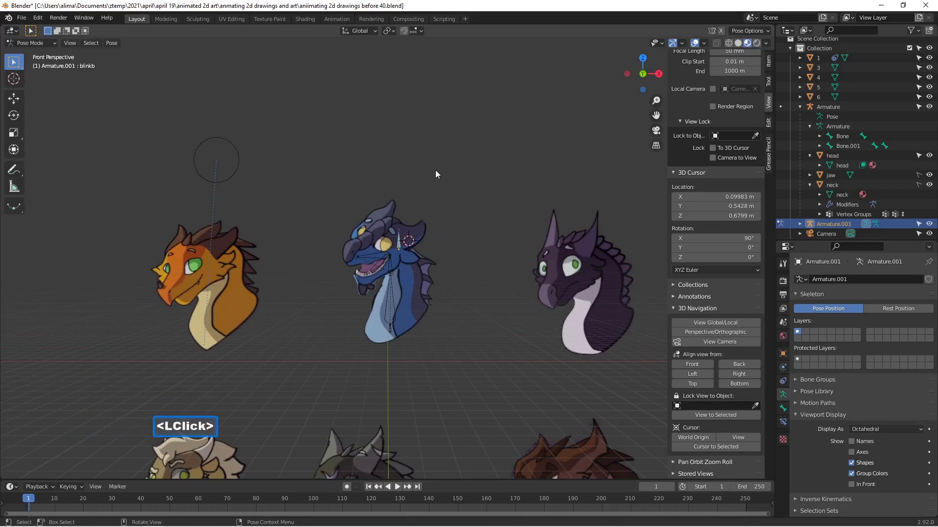
pyautogui.click(54, 42)
pyautogui.click(51, 54)
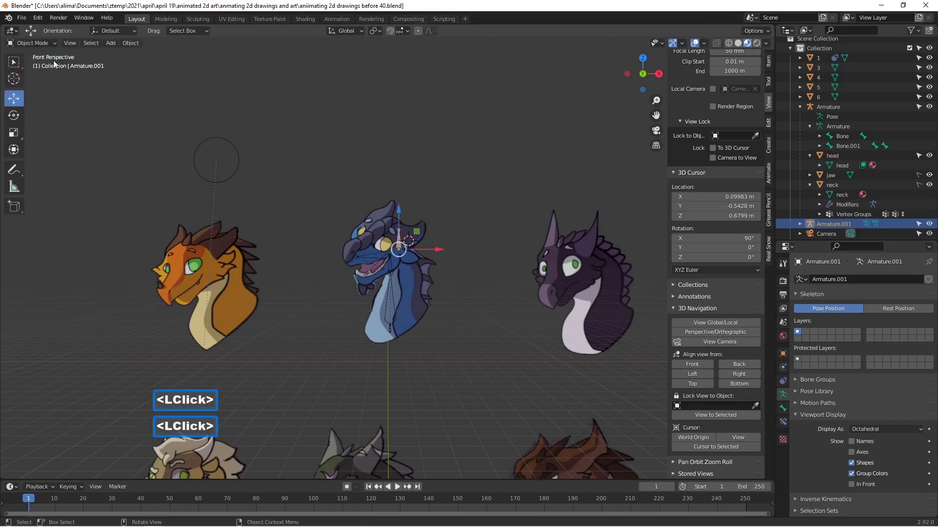
pyautogui.press('Pause')
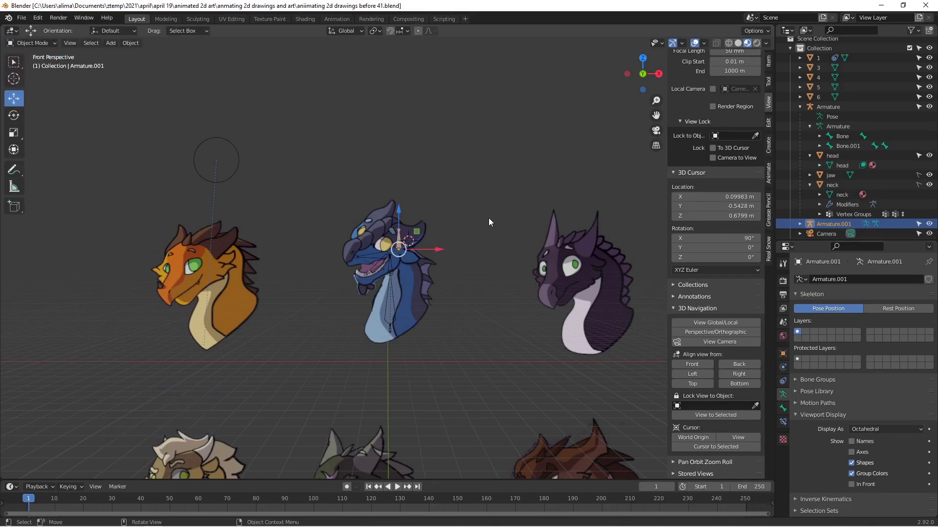
# Select the blue dragon's head, open its blink shape key driver in the Drivers Editor and select the Value (blink) channel.
pyautogui.click(429, 221)
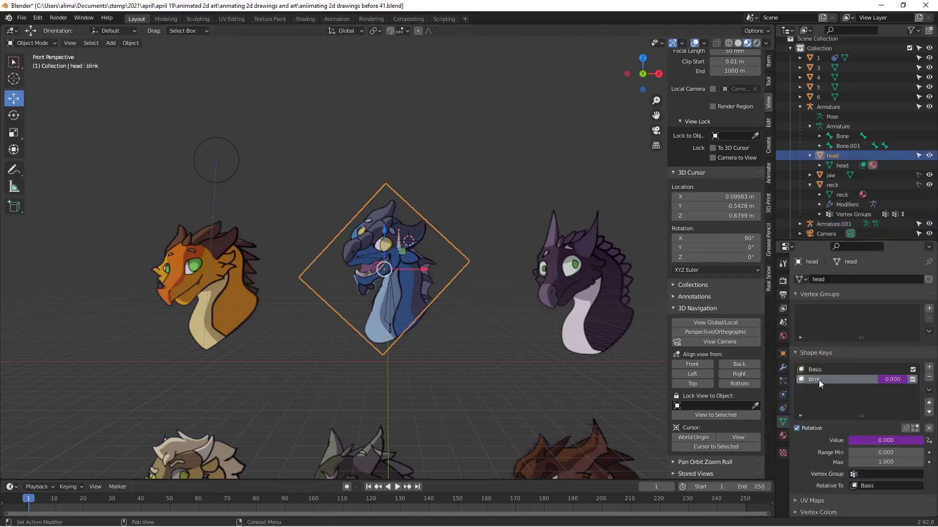
pyautogui.rightClick(895, 380)
pyautogui.click(895, 380)
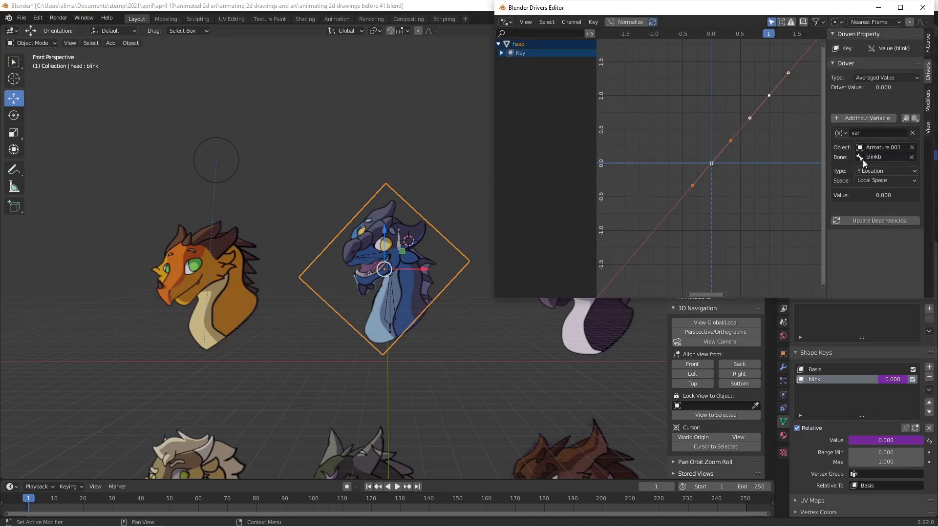
pyautogui.click(502, 53)
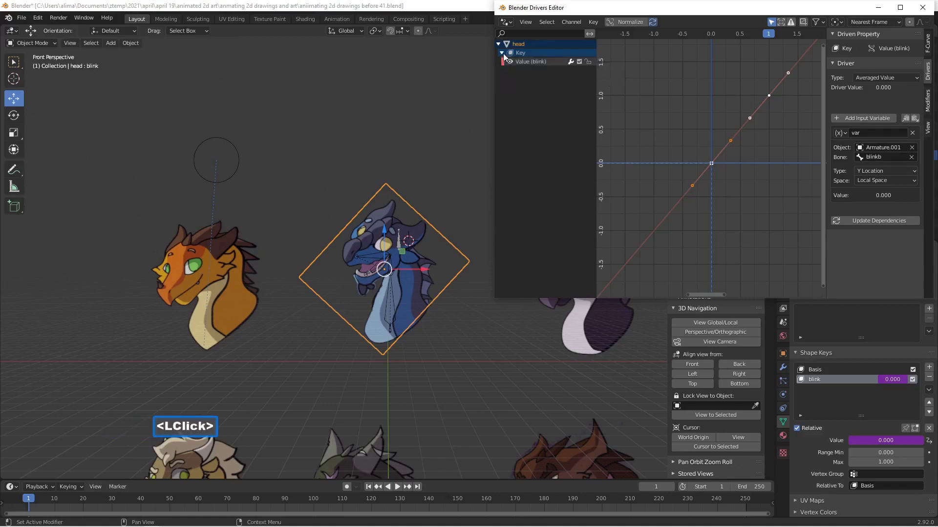
pyautogui.click(541, 61)
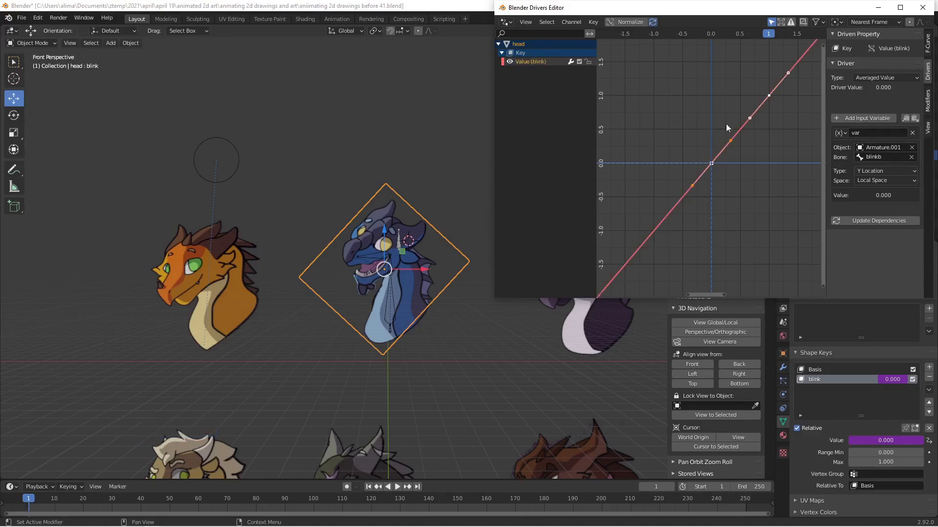
# Add a Generator modifier to the Value (blink) driver curve and set its x coefficient to -1.
pyautogui.click(930, 103)
pyautogui.click(890, 47)
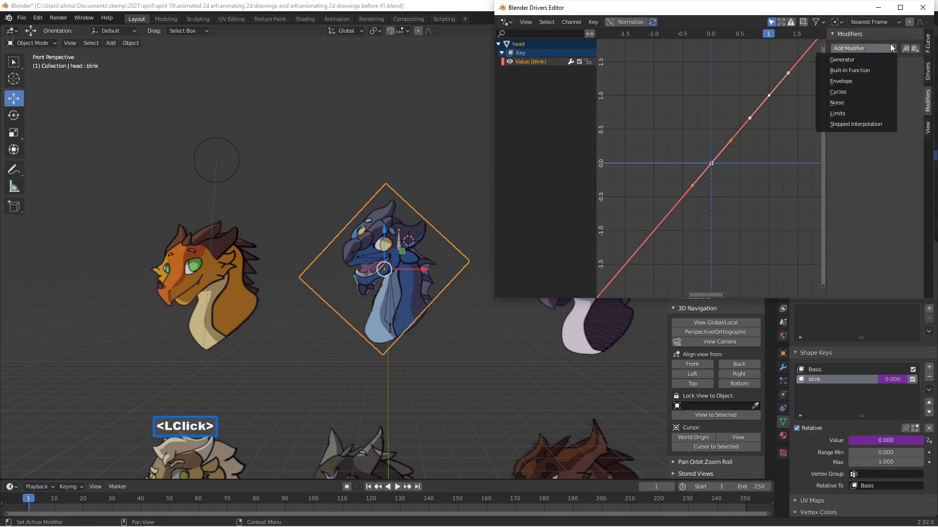
pyautogui.click(881, 58)
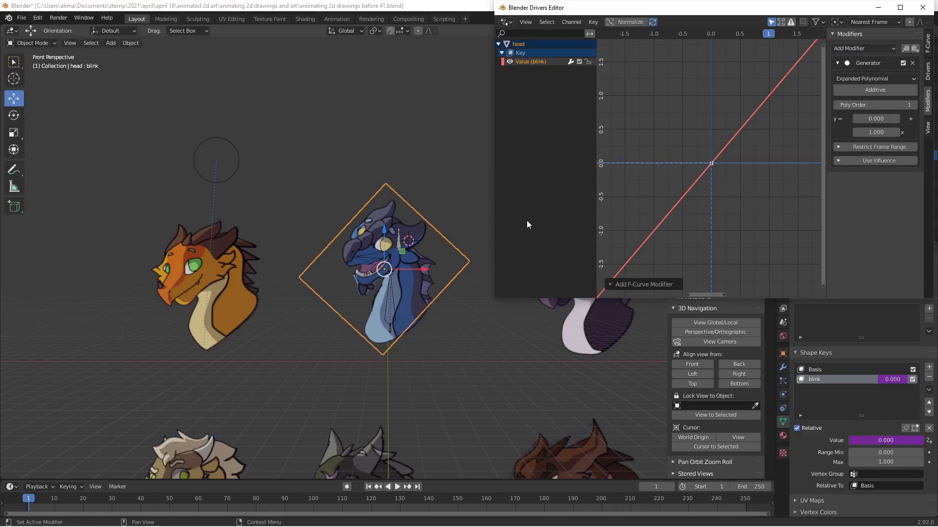
pyautogui.click(867, 132)
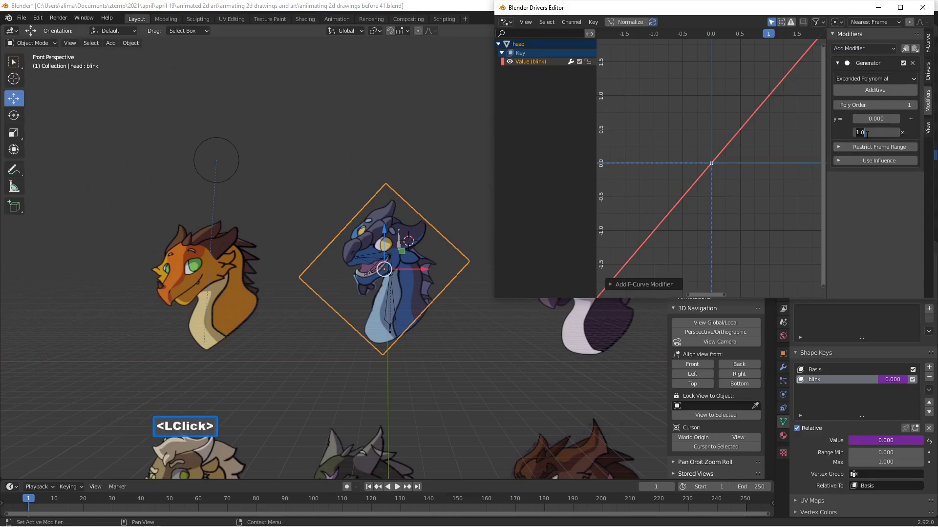
pyautogui.click(858, 133)
pyautogui.write('-')
pyautogui.press('Return')
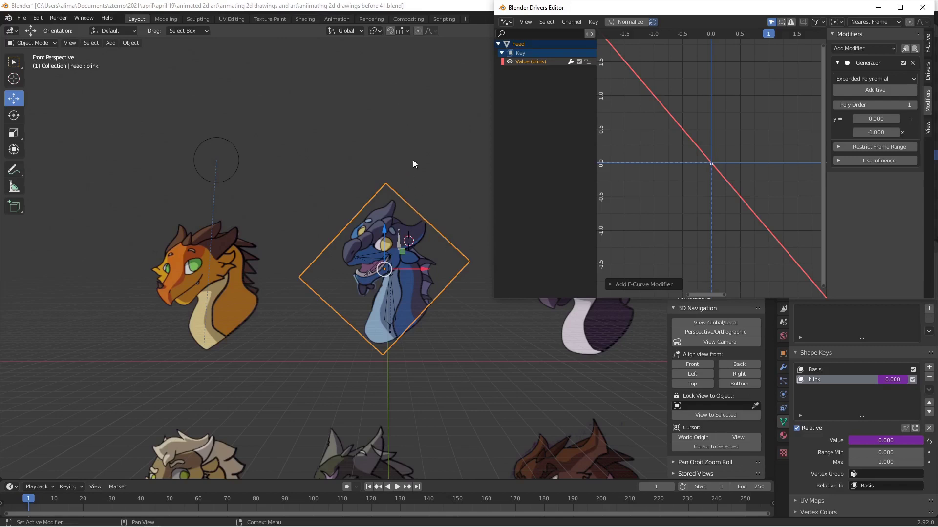
# Set the Generator modifier's x coefficient to -15, leave the Drivers Editor and deselect the head.
pyautogui.click(867, 133)
pyautogui.click(862, 134)
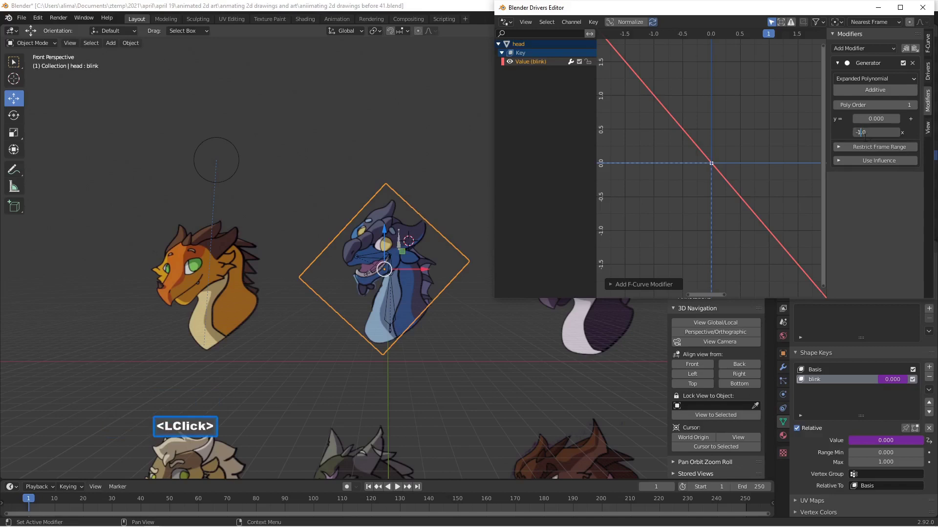
pyautogui.press('BackSpace')
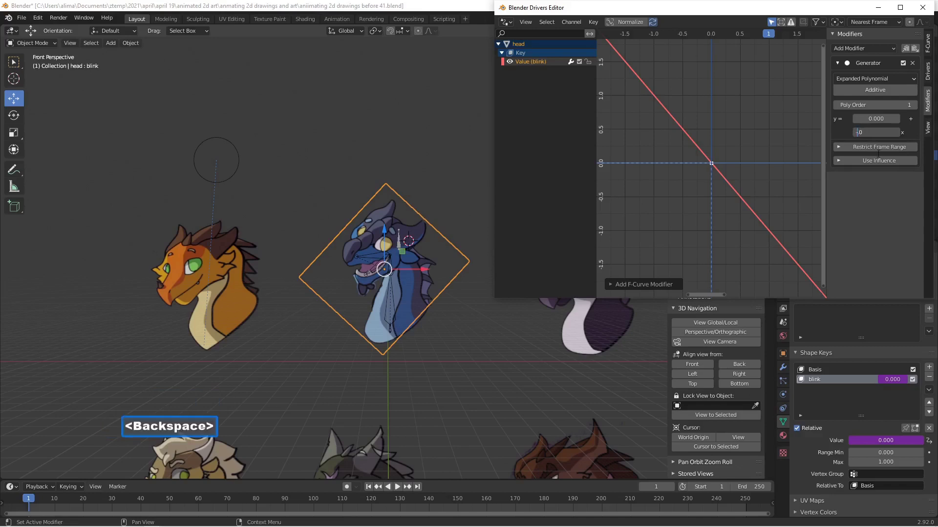
pyautogui.write('15.')
pyautogui.press('Return')
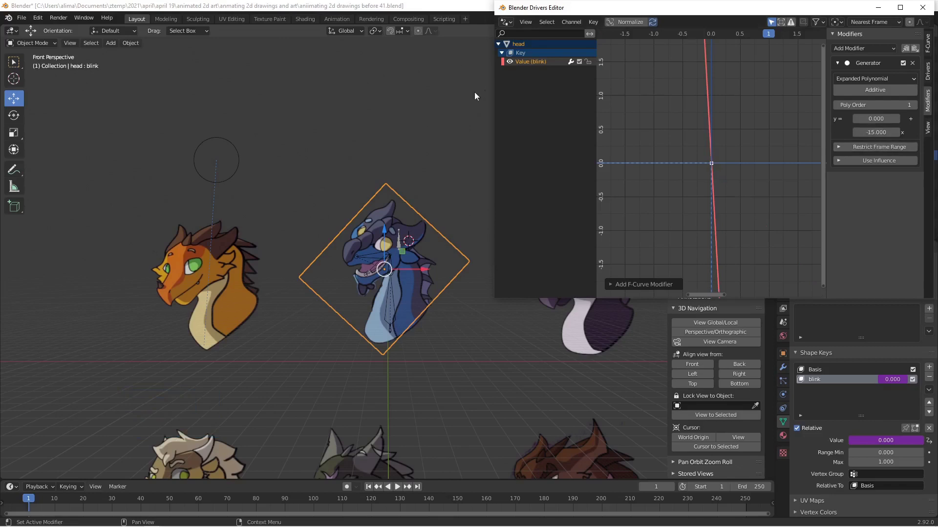
pyautogui.click(380, 90)
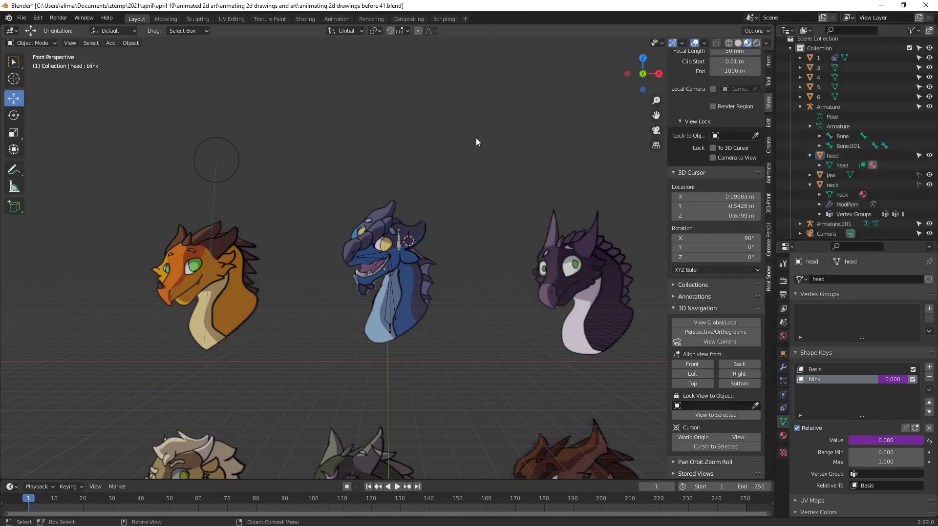
pyautogui.press('Pause')
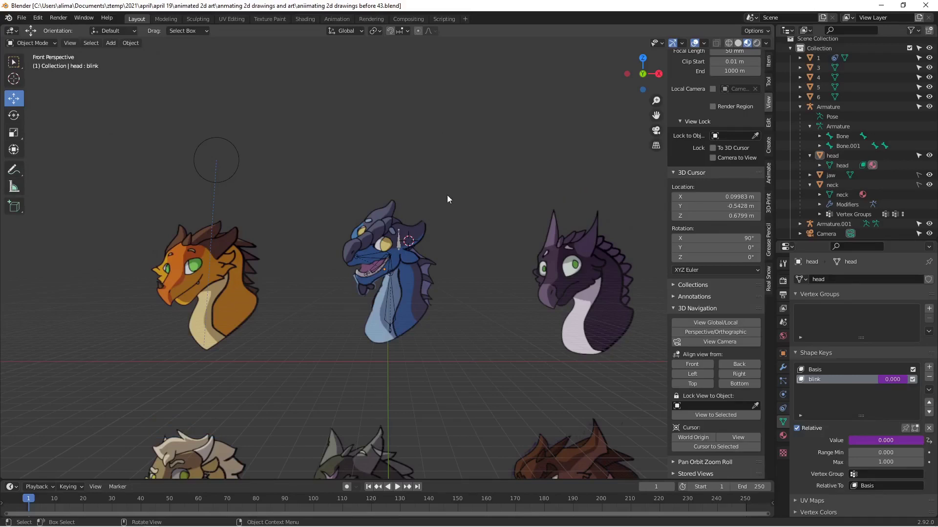
# Test the blink by moving Armature.001's blinkb bone in Pose Mode, cancel the move and return to Object Mode.
pyautogui.click(403, 248)
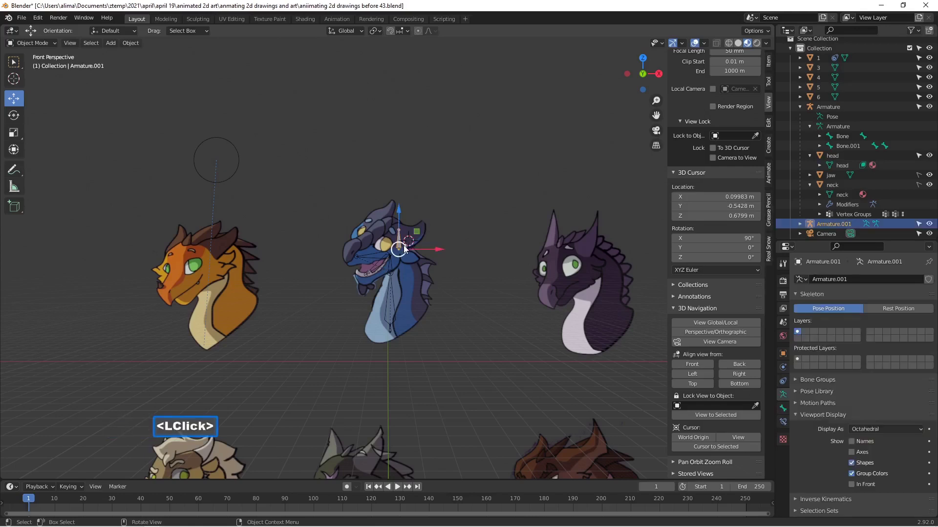
pyautogui.click(55, 43)
pyautogui.click(44, 77)
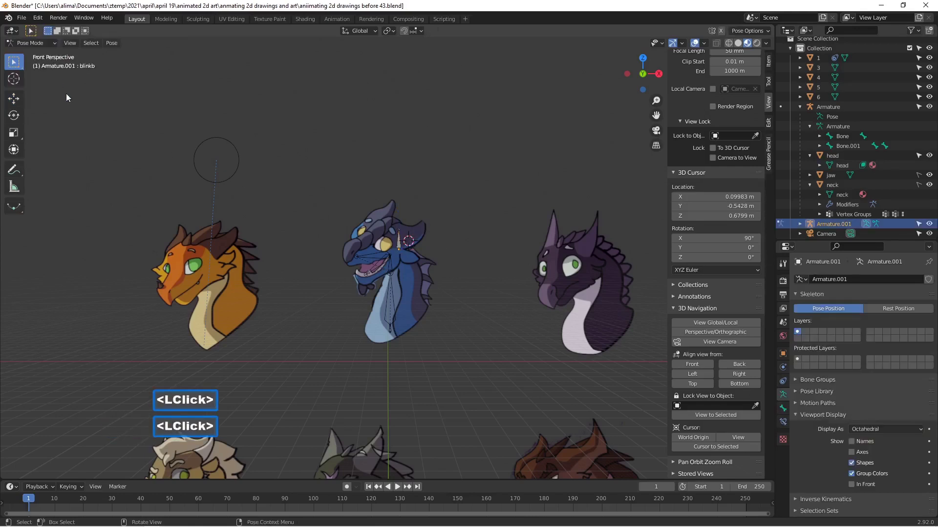
pyautogui.click(396, 243)
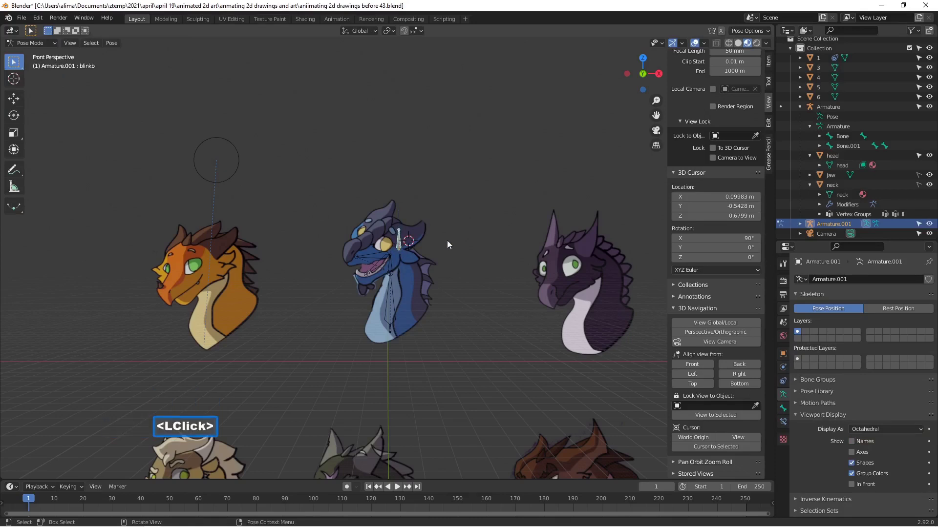
pyautogui.press('g')
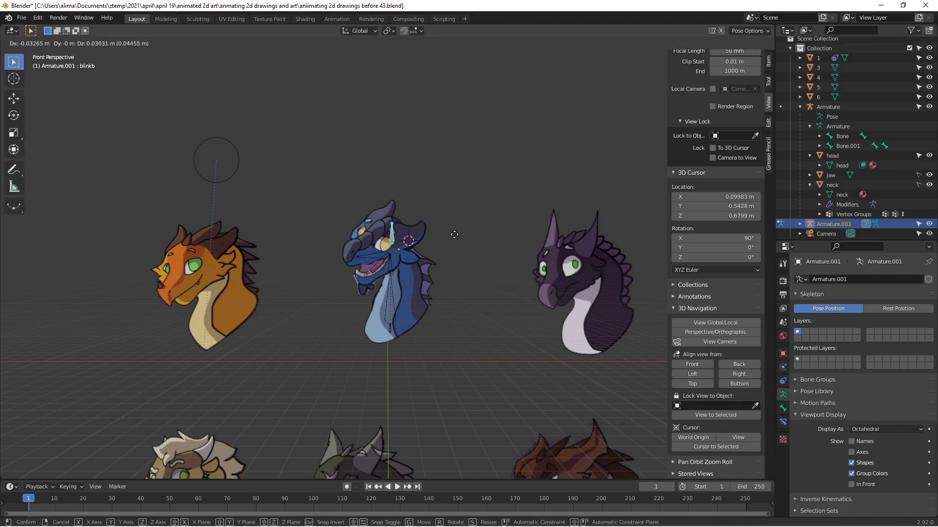
pyautogui.rightClick(455, 237)
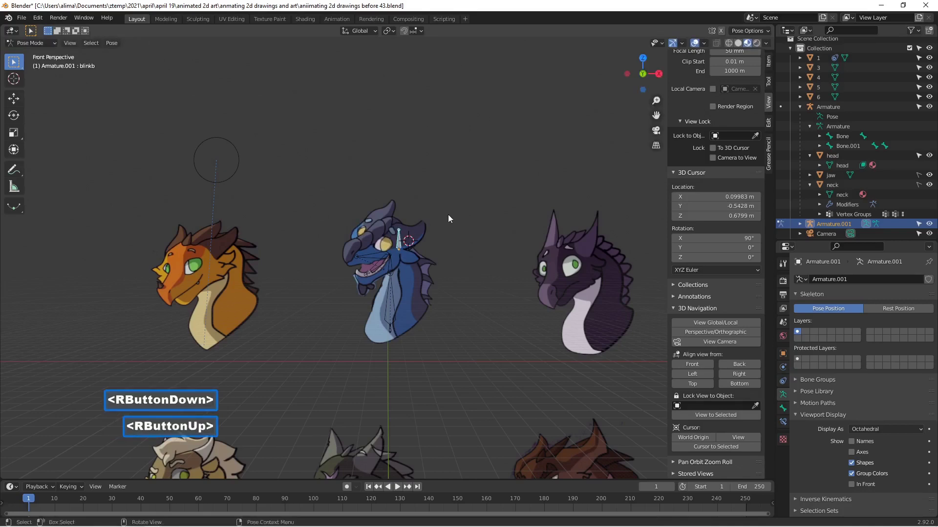
pyautogui.click(473, 196)
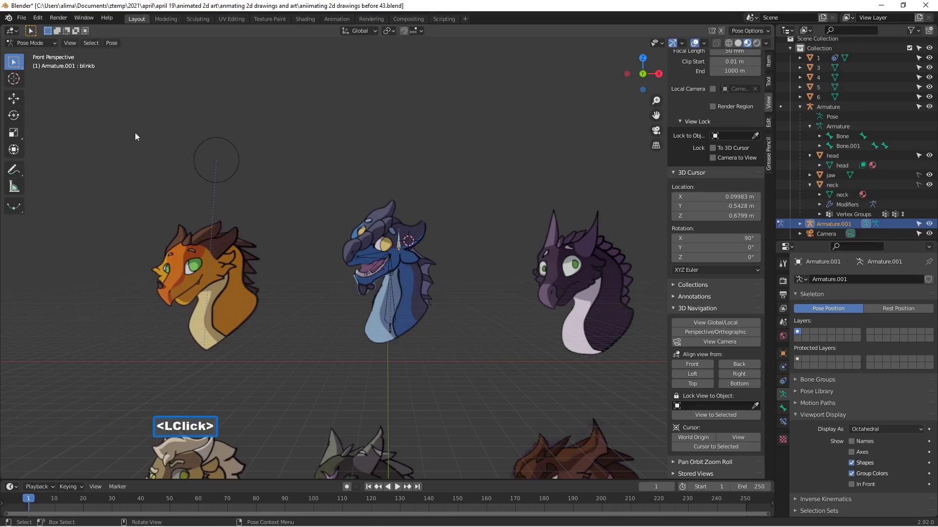
pyautogui.click(51, 42)
pyautogui.click(46, 49)
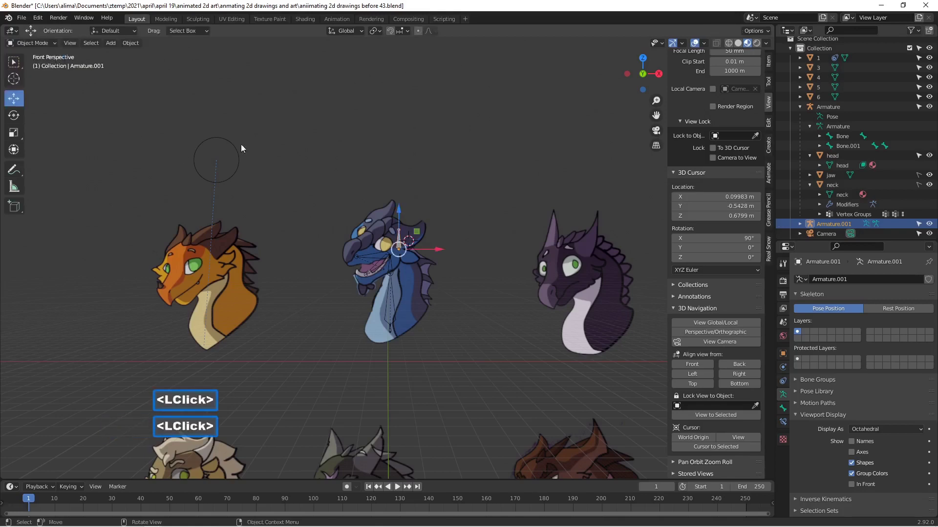
# Select the blue dragon's head and disable its selectability in the viewport.
pyautogui.press('Pause')
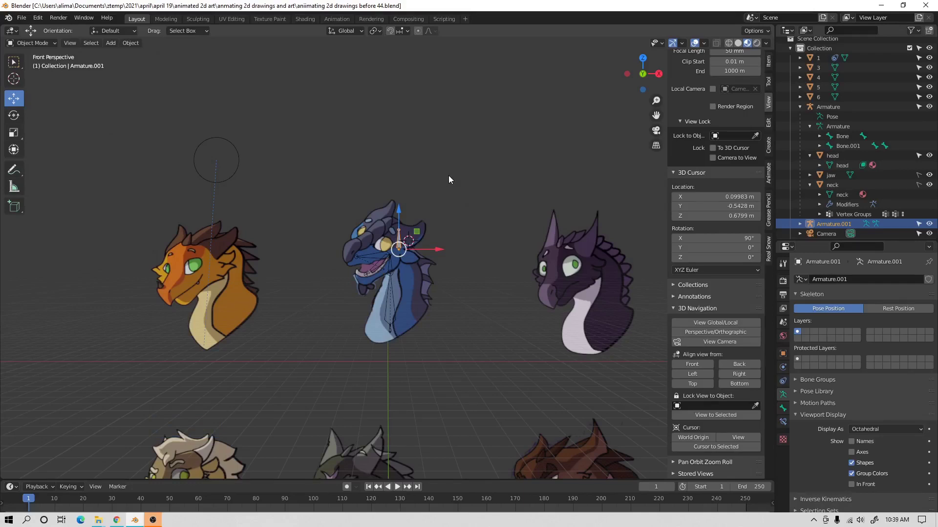
pyautogui.press('Pause')
pyautogui.click(435, 225)
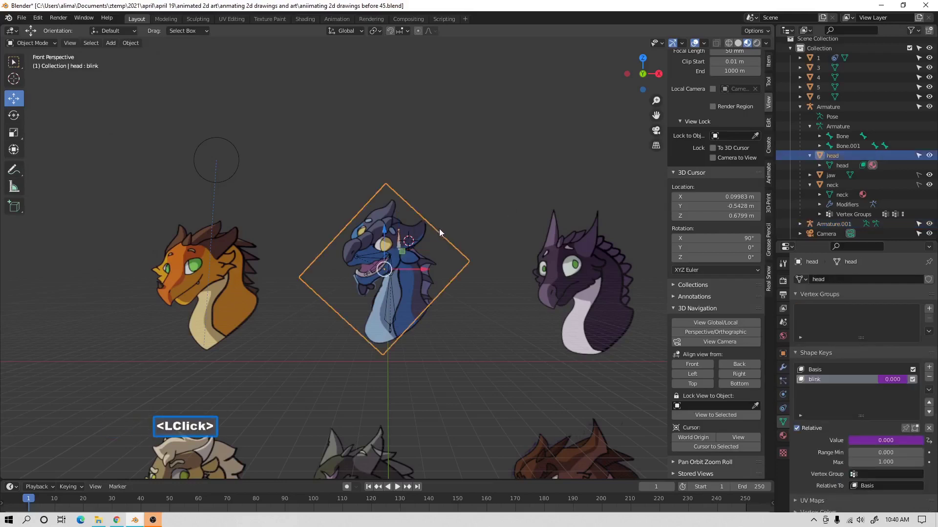
pyautogui.click(919, 155)
# Join Armature.001 into the blue dragon's main armature, keeping Armature as the active object.
pyautogui.click(401, 241)
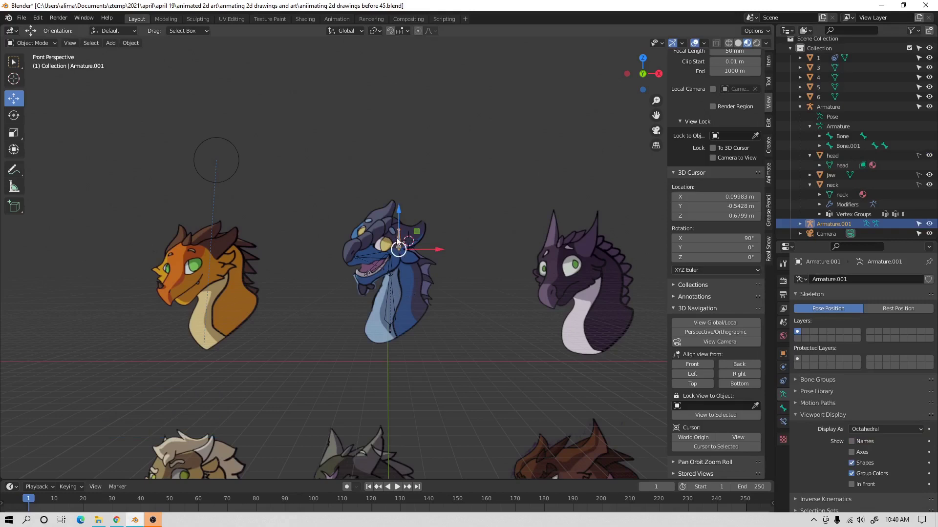
pyautogui.keyDown('shift'); pyautogui.click(390, 268); pyautogui.keyUp('shift')
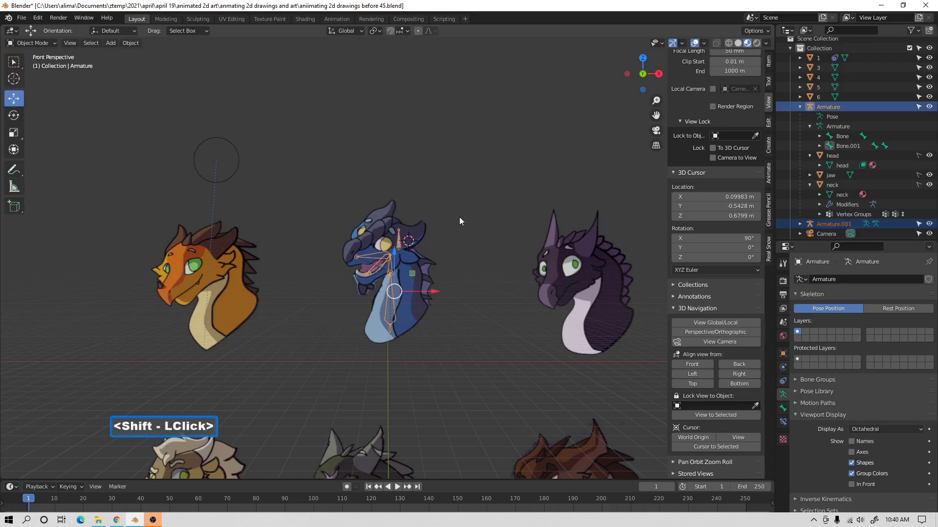
pyautogui.hotkey('ctrl', 'j')
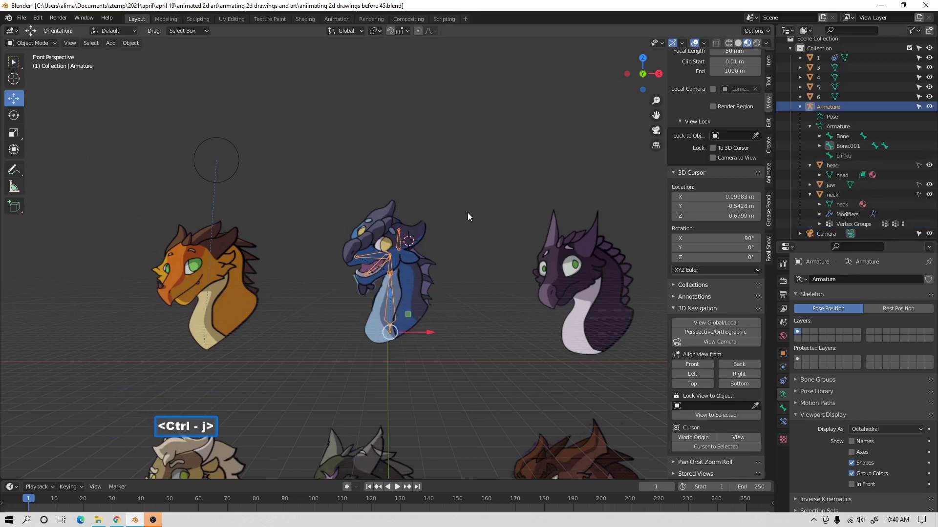
# Parent the blinkb bone to Bone.001 with Keep Offset in Edit Mode and return the armature to Object Mode.
pyautogui.scroll(3, 398, 279)
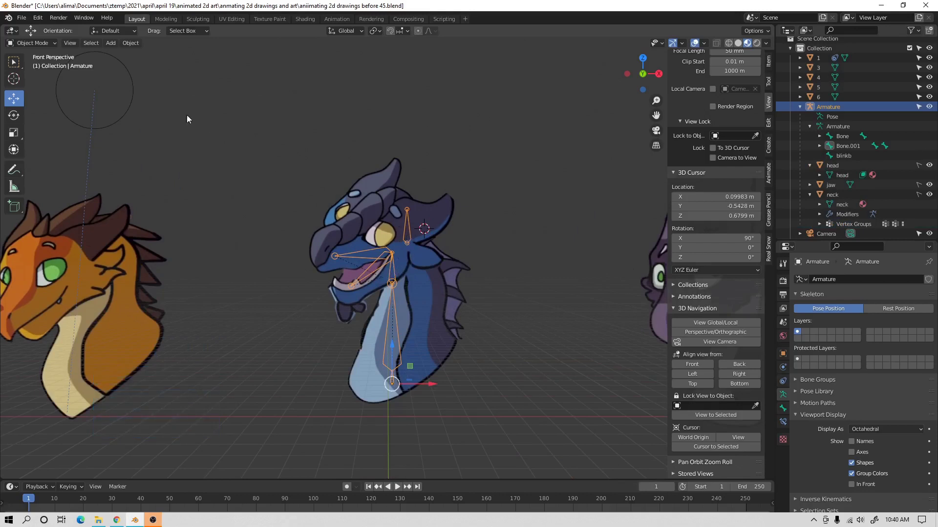
pyautogui.click(48, 42)
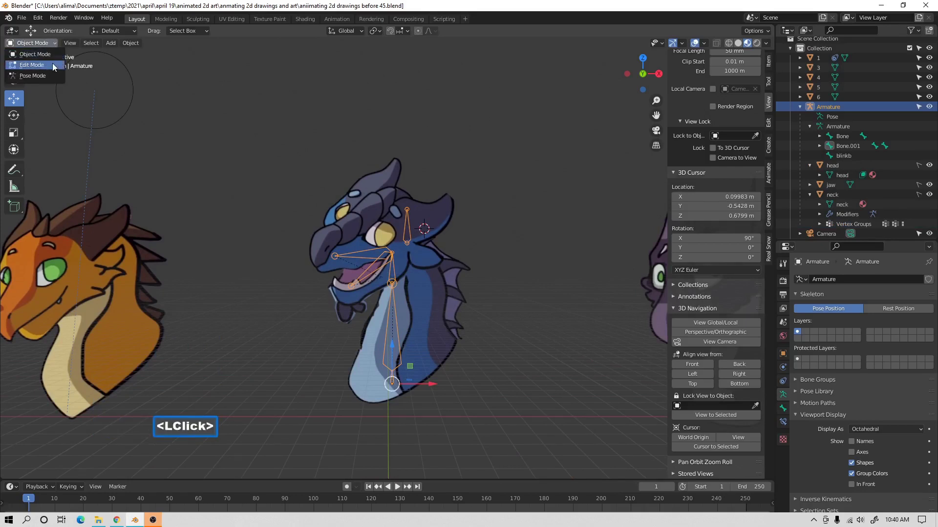
pyautogui.click(32, 65)
pyautogui.click(407, 226)
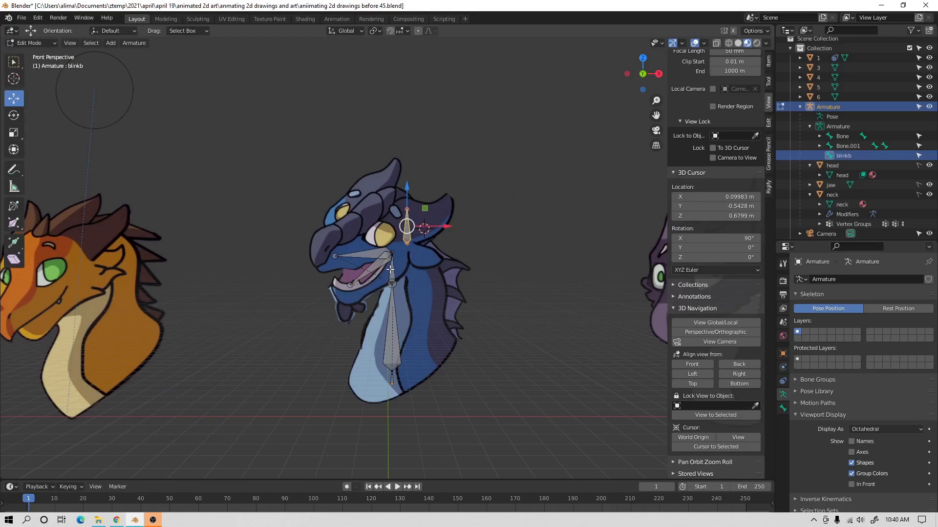
pyautogui.keyDown('shift'); pyautogui.click(391, 269); pyautogui.keyUp('shift')
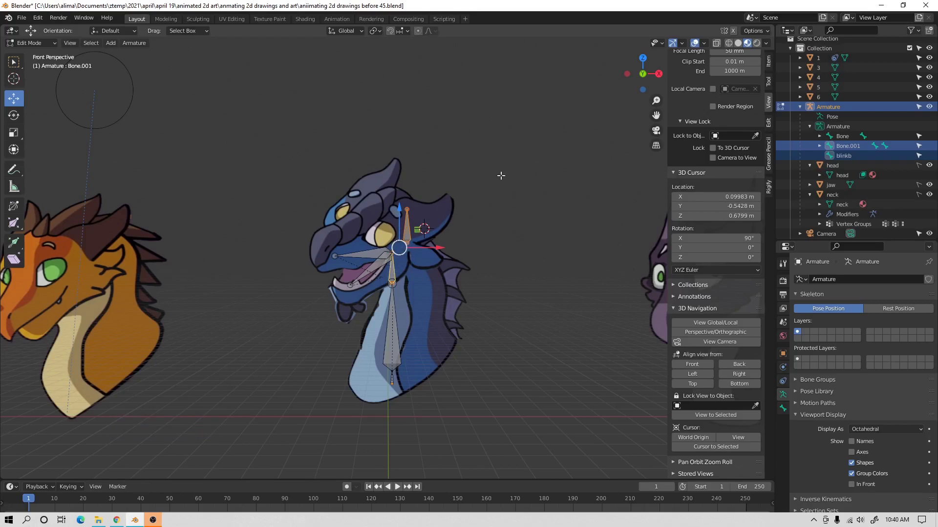
pyautogui.press('ctrl')
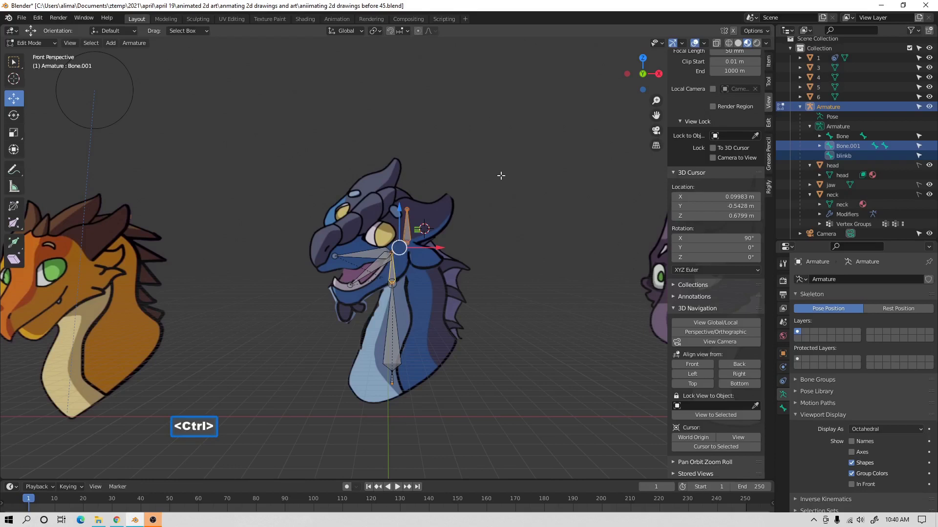
pyautogui.hotkey('ctrl', 'p')
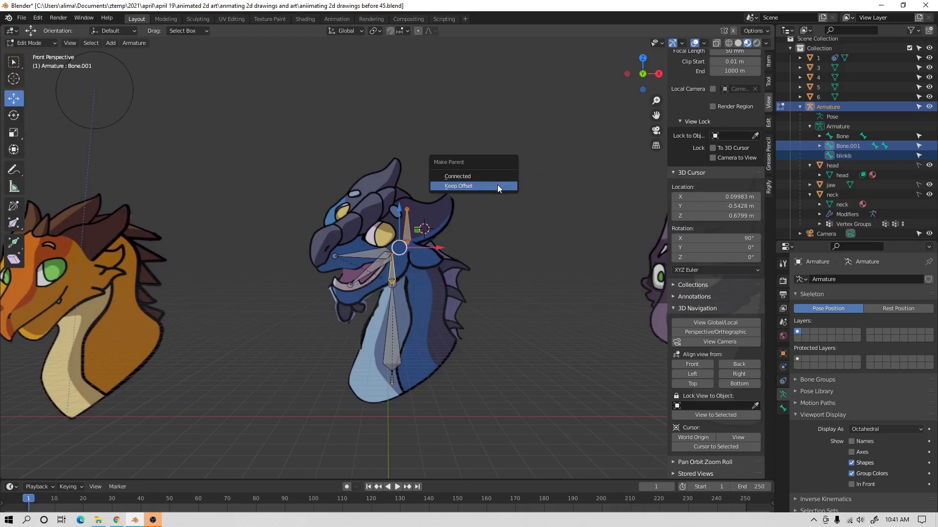
pyautogui.click(497, 185)
pyautogui.click(497, 184)
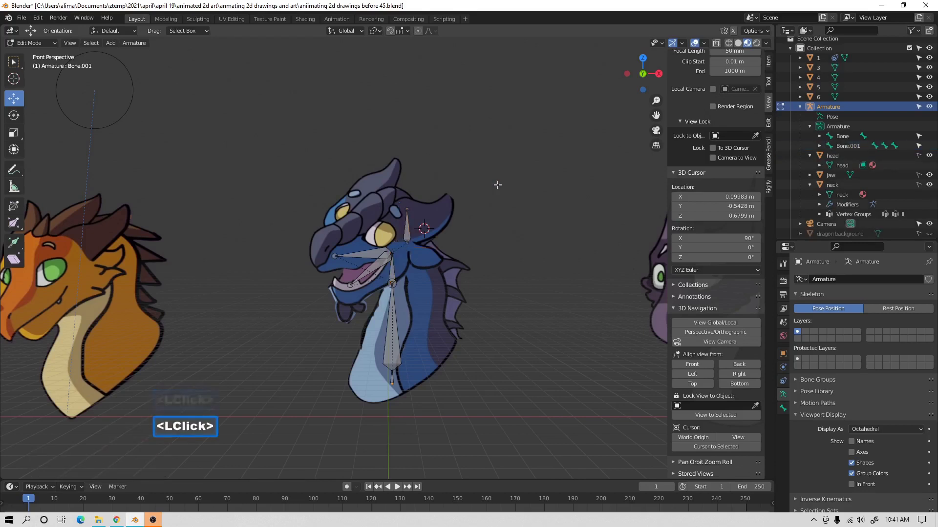
pyautogui.click(53, 44)
pyautogui.click(54, 54)
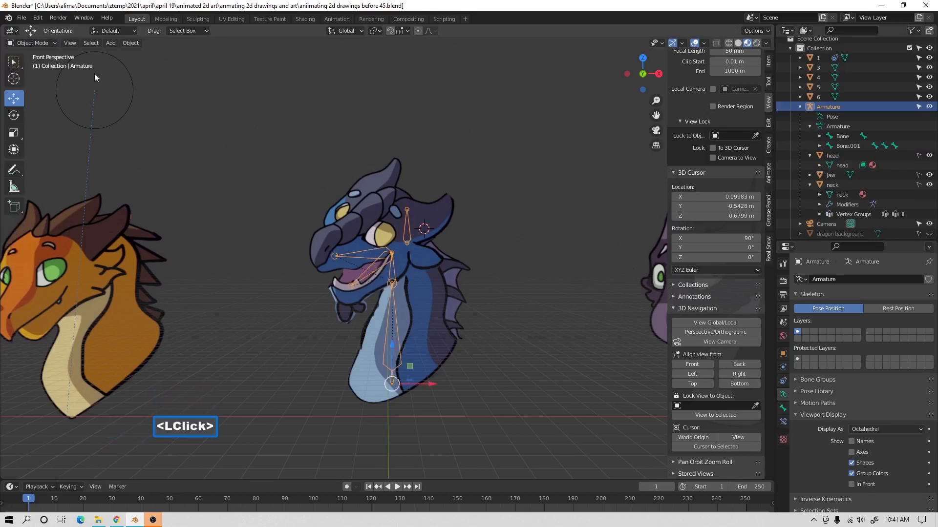
# Test the head rig in Pose Mode by moving Bone.001 about -0.13 m in X.
pyautogui.click(53, 43)
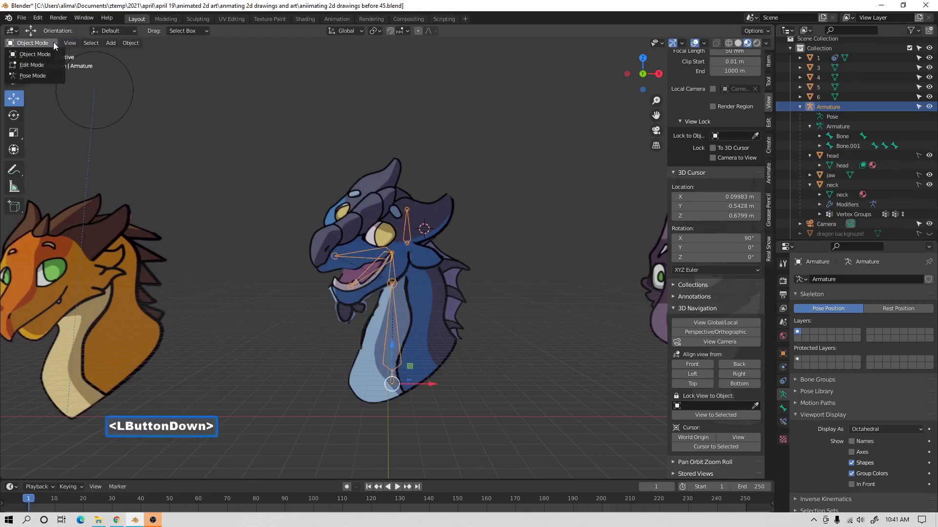
pyautogui.click(51, 77)
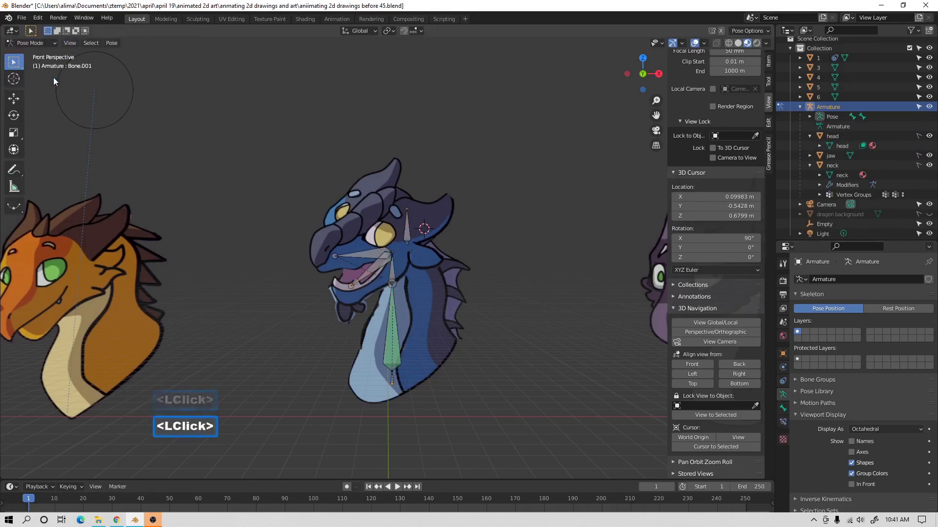
pyautogui.click(391, 272)
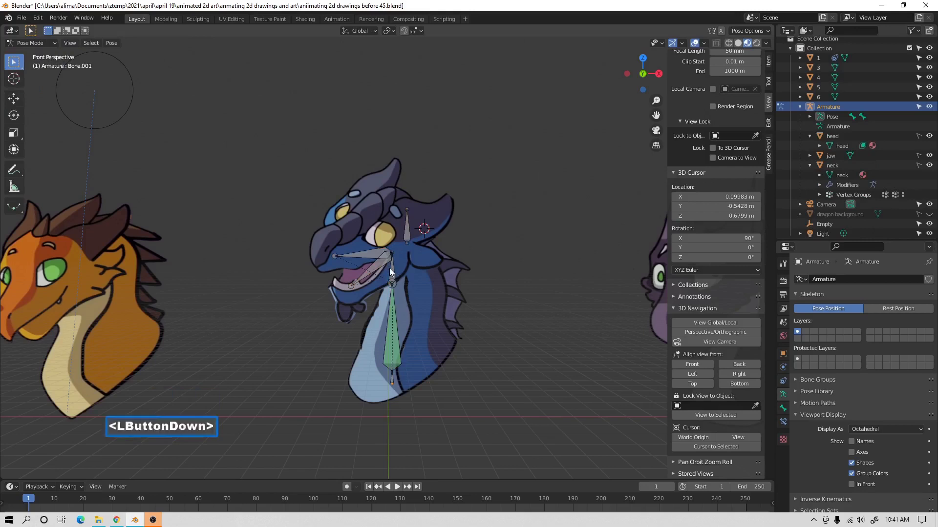
pyautogui.press('g')
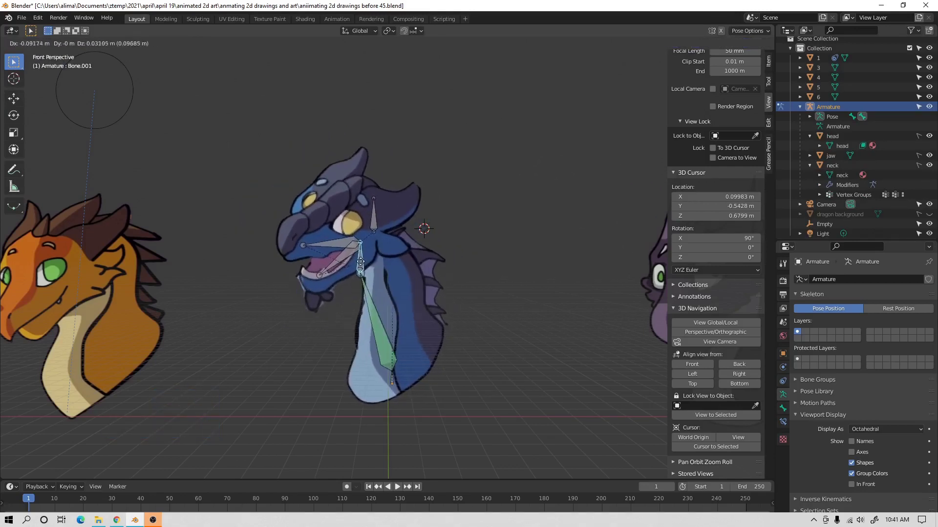
pyautogui.click(348, 268)
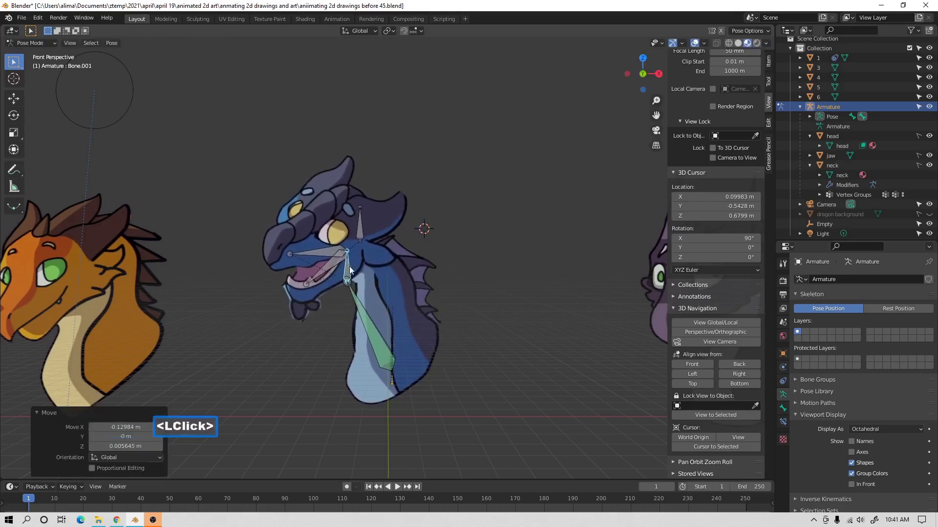
# Try moving the blinkb bone with the head displaced to check the blink, and cancel the move.
pyautogui.click(361, 224)
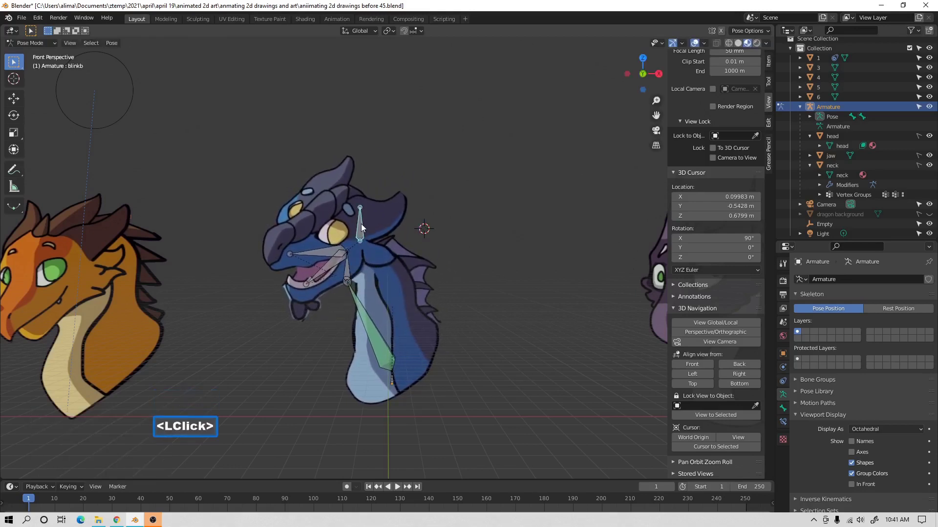
pyautogui.press('g')
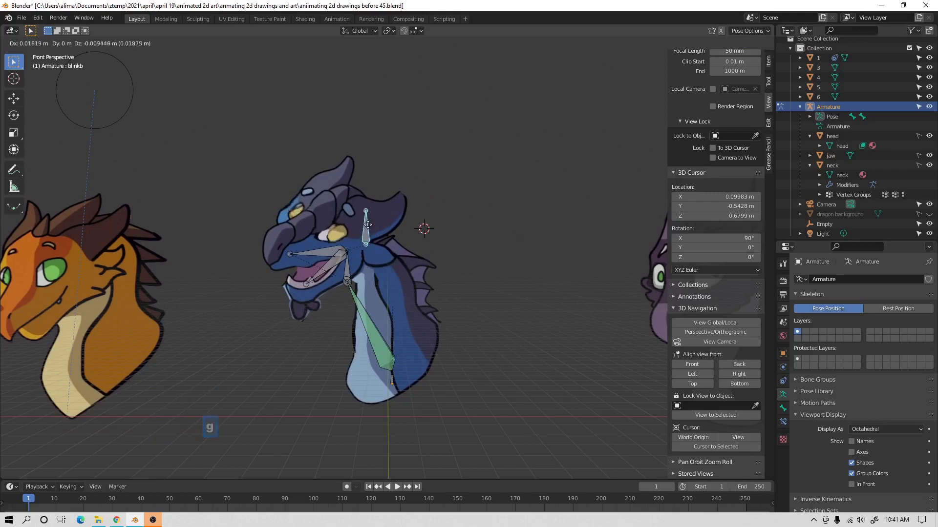
pyautogui.rightClick(371, 219)
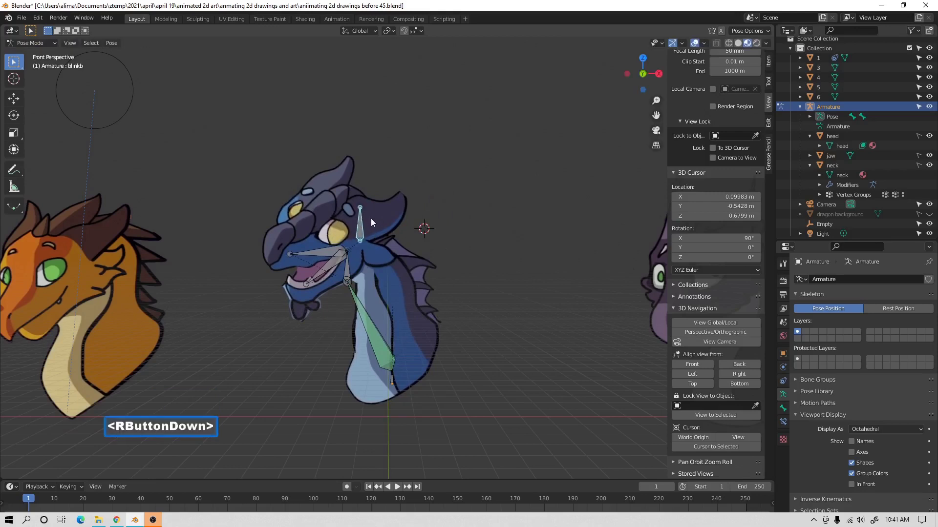
# Clear Bone.001's pose location and rotation and deselect the bone.
pyautogui.click(347, 267)
pyautogui.hotkey('alt', 'g')
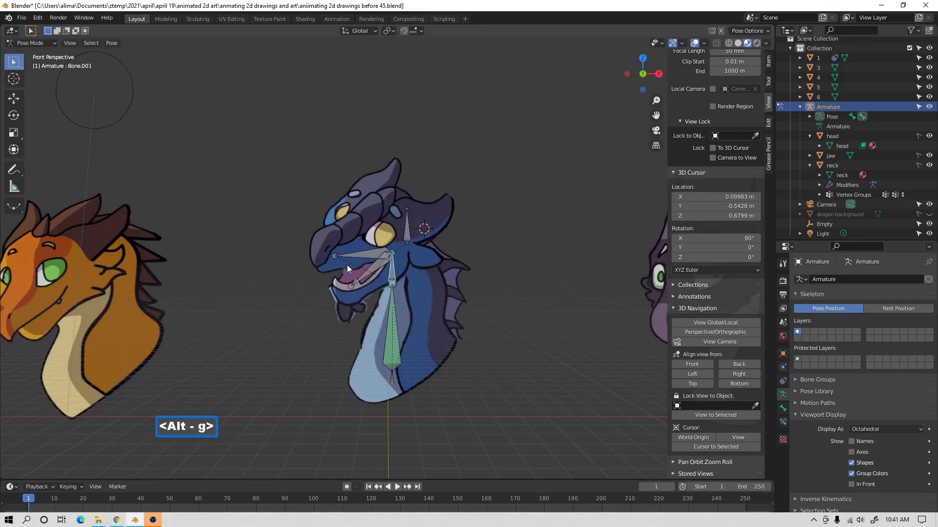
pyautogui.hotkey('alt', 'r')
pyautogui.click(493, 231)
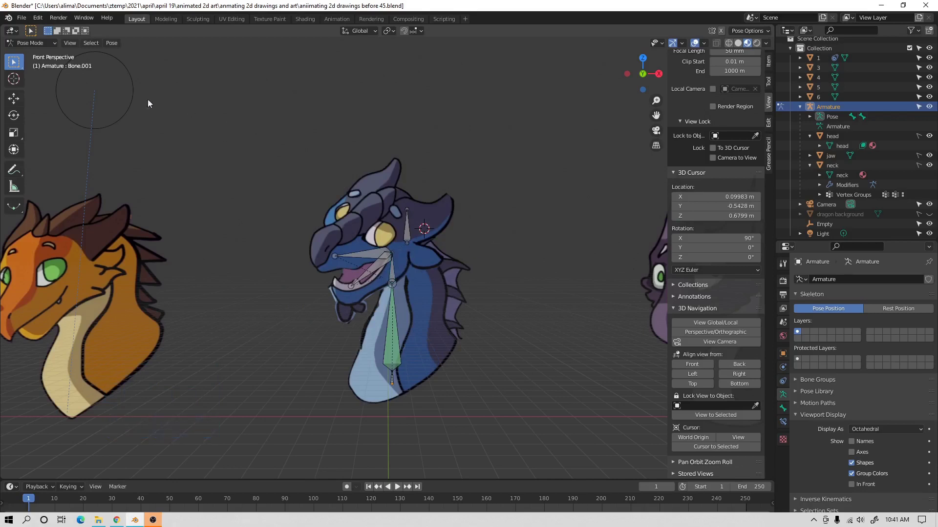
# Return the blue dragon's armature to Object Mode and deselect it.
pyautogui.click(55, 44)
pyautogui.click(46, 54)
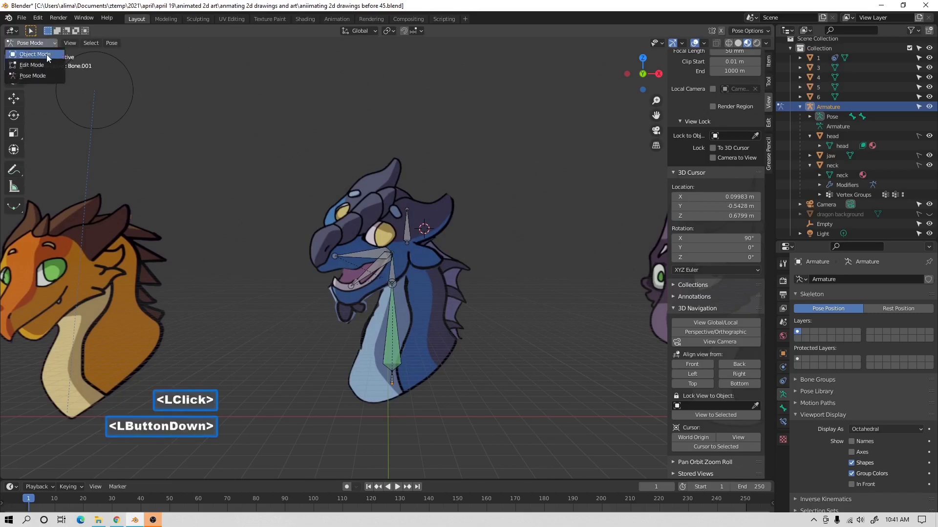
pyautogui.click(506, 201)
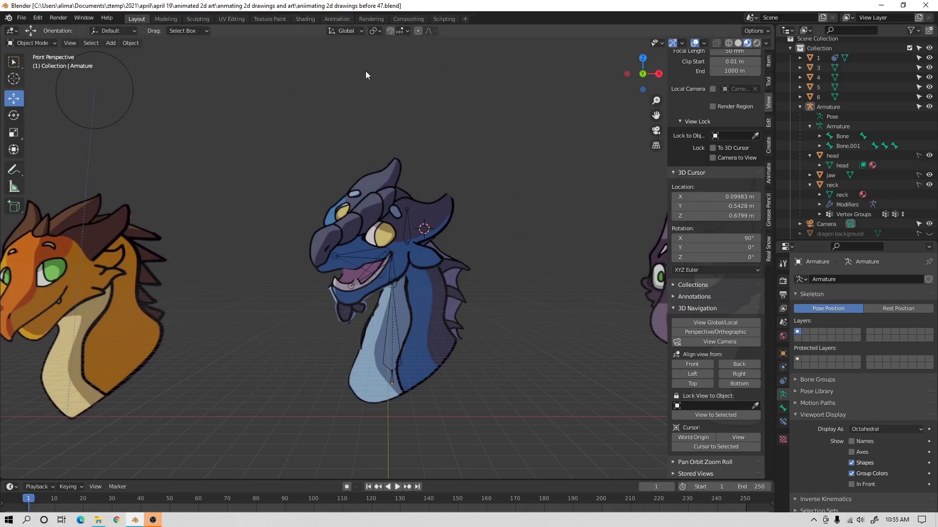
# Switch to the Animation workspace and set its camera viewport to Material Preview shading.
pyautogui.click(342, 20)
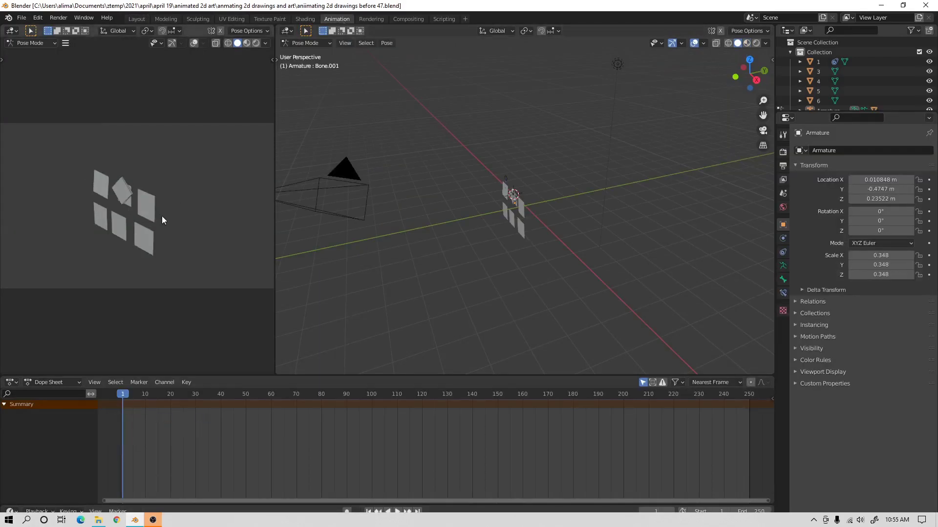
pyautogui.scroll(3, 162, 216)
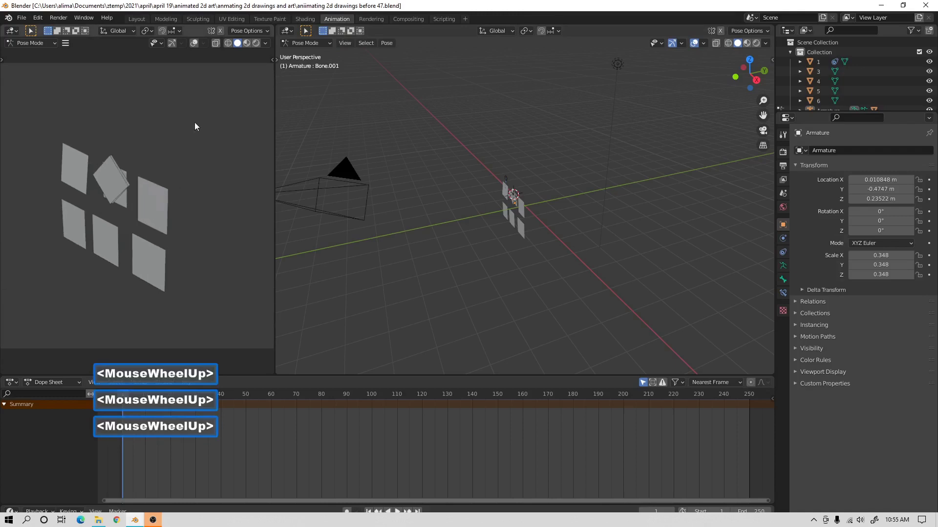
pyautogui.click(246, 43)
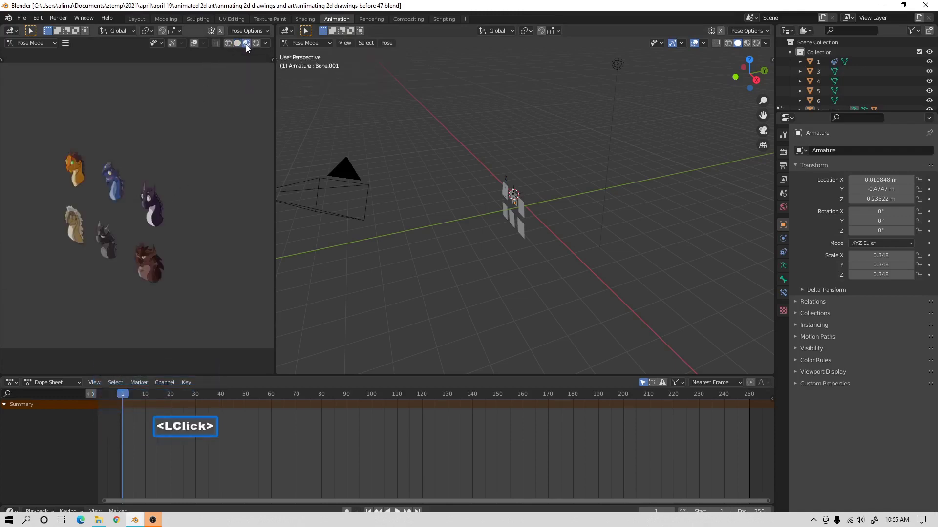
# Zoom the camera viewport in on the blue dragon so its head and neck fill the view.
pyautogui.scroll(4, 116, 192)
pyautogui.keyDown('shift'); pyautogui.moveTo(101, 194); pyautogui.dragTo(162, 221, button='middle'); pyautogui.keyUp('shift')
pyautogui.scroll(3, 177, 218)
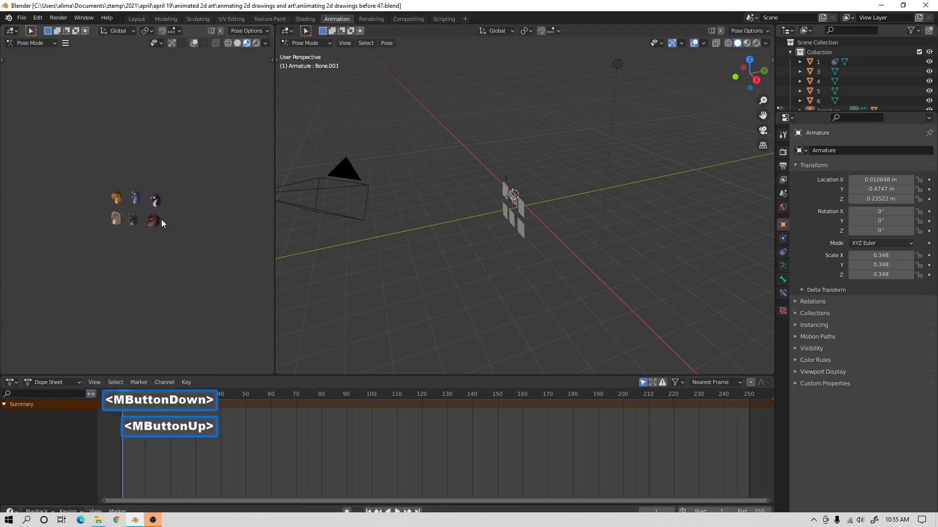
pyautogui.scroll(1, 121, 178)
pyautogui.press('b')
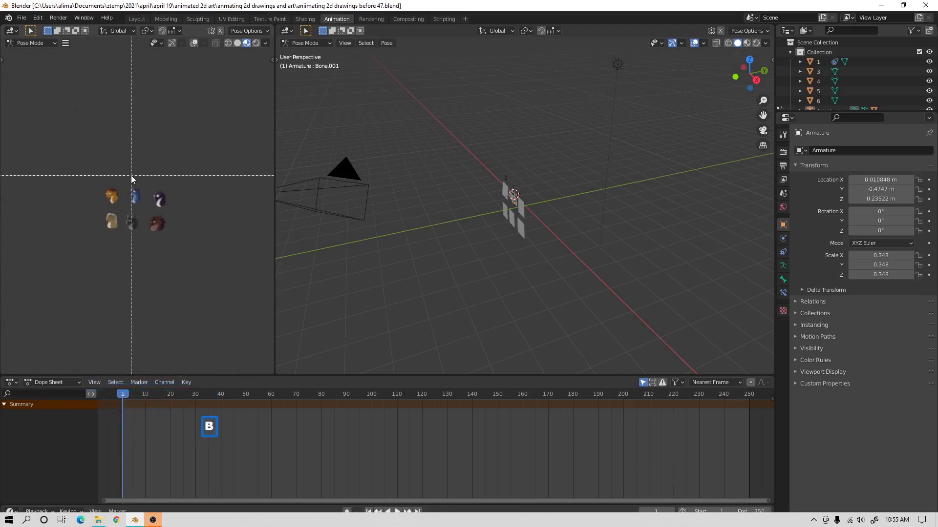
pyautogui.click(126, 182)
pyautogui.moveTo(126, 183); pyautogui.dragTo(148, 209)
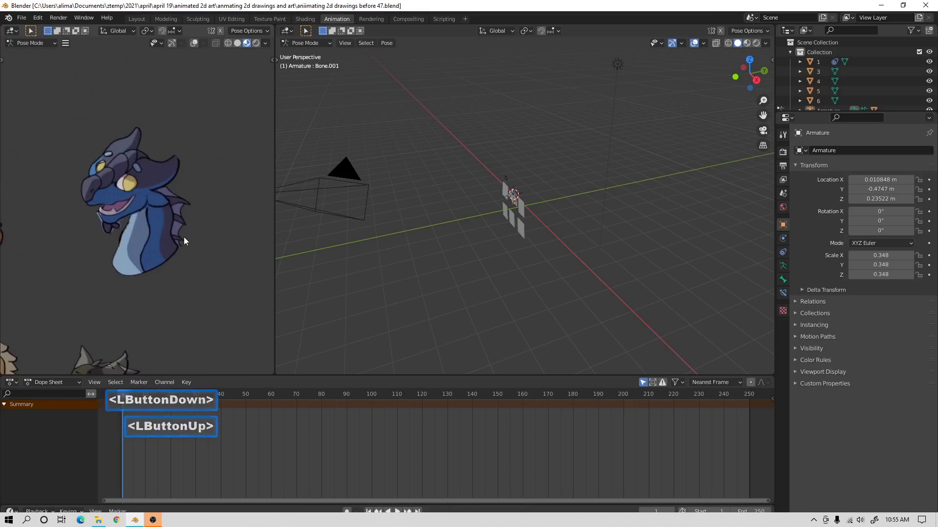
pyautogui.scroll(2, 162, 226)
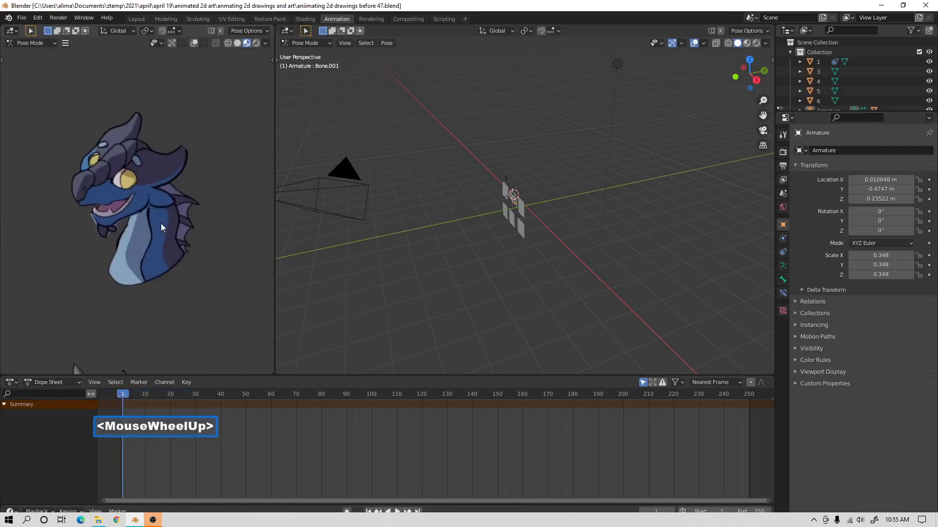
# Set the larger 3D viewport to Material Preview shading and frame the rigged blue dragon in it.
pyautogui.click(747, 43)
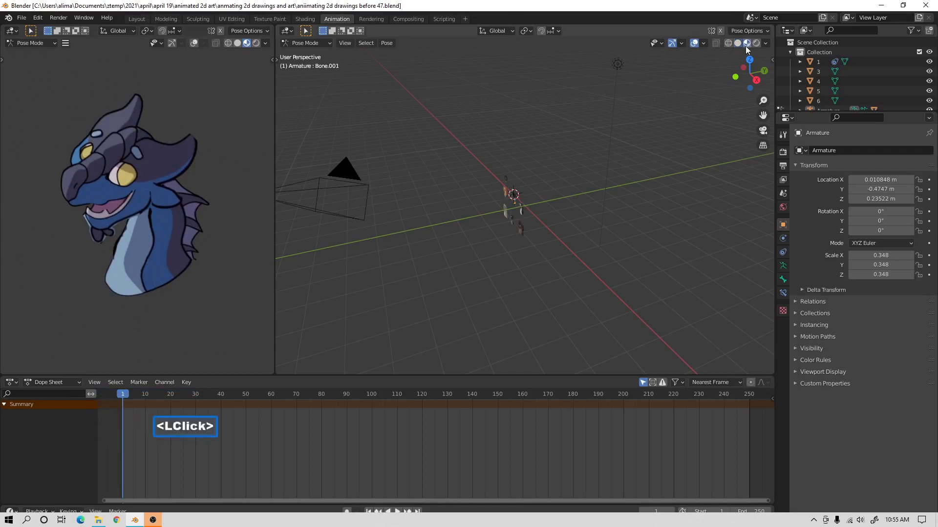
pyautogui.moveTo(508, 217); pyautogui.dragTo(562, 206, button='middle')
pyautogui.scroll(9, 569, 231)
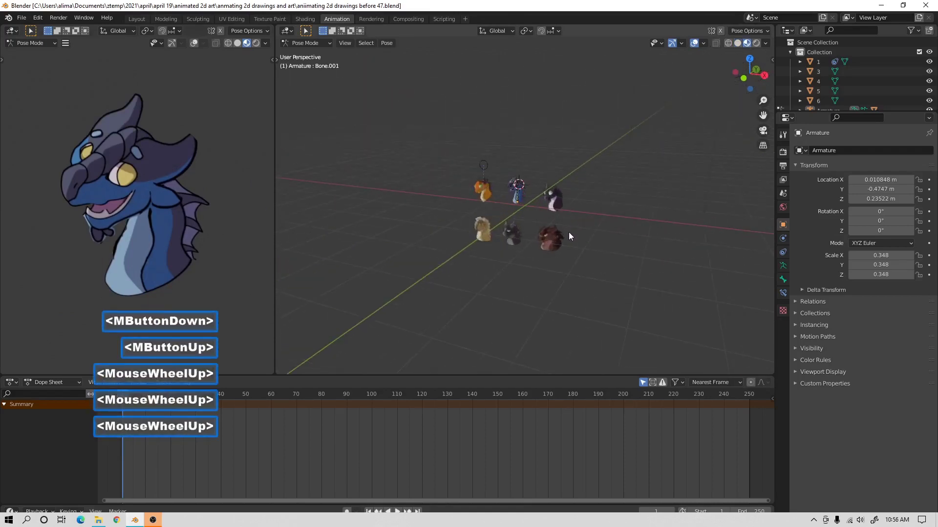
pyautogui.scroll(2, 577, 232)
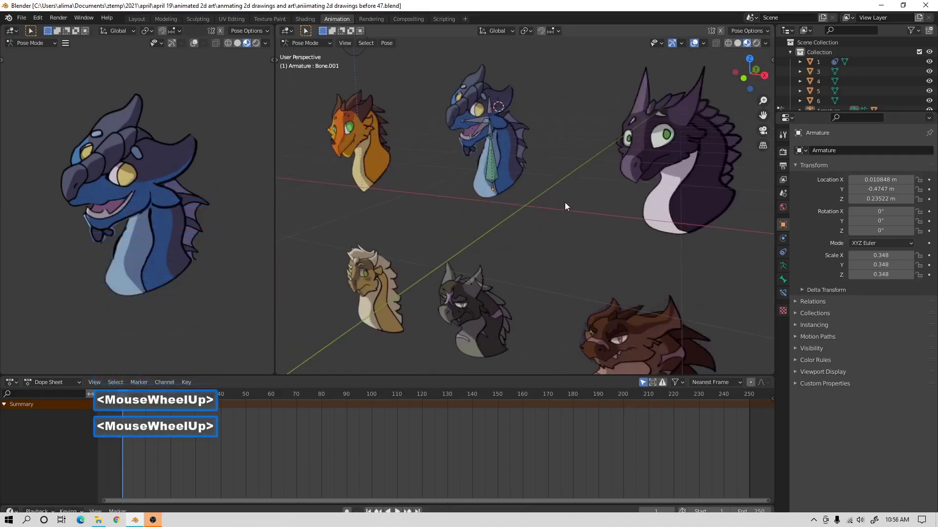
pyautogui.keyDown('shift'); pyautogui.moveTo(548, 186); pyautogui.dragTo(574, 230, button='middle'); pyautogui.keyUp('shift')
pyautogui.scroll(1, 573, 223)
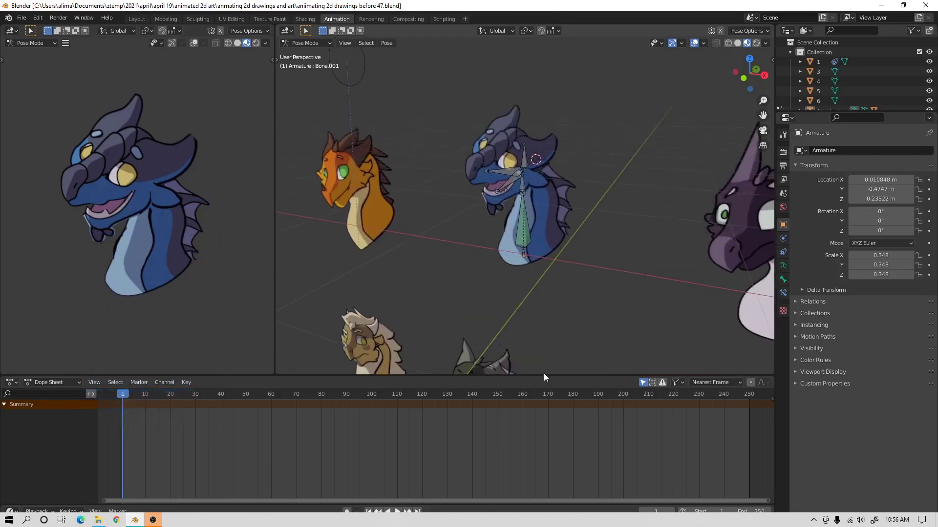
# Enlarge the Dope Sheet area beneath the viewports and switch it to Action Editor mode.
pyautogui.moveTo(544, 375); pyautogui.dragTo(540, 293)
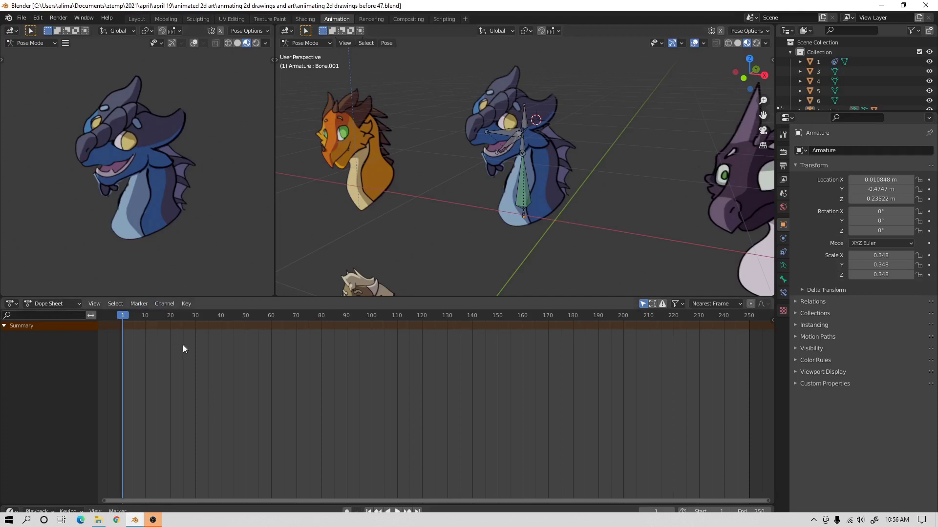
pyautogui.click(79, 303)
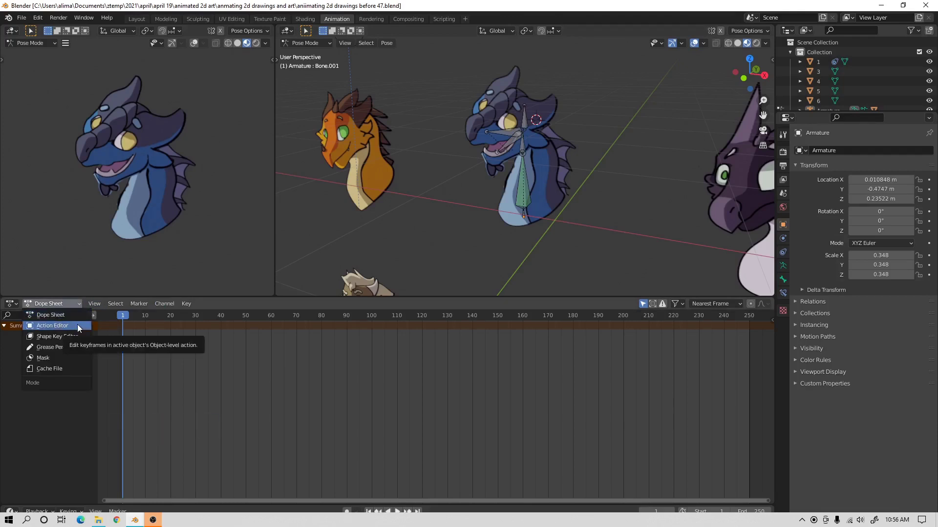
pyautogui.click(77, 325)
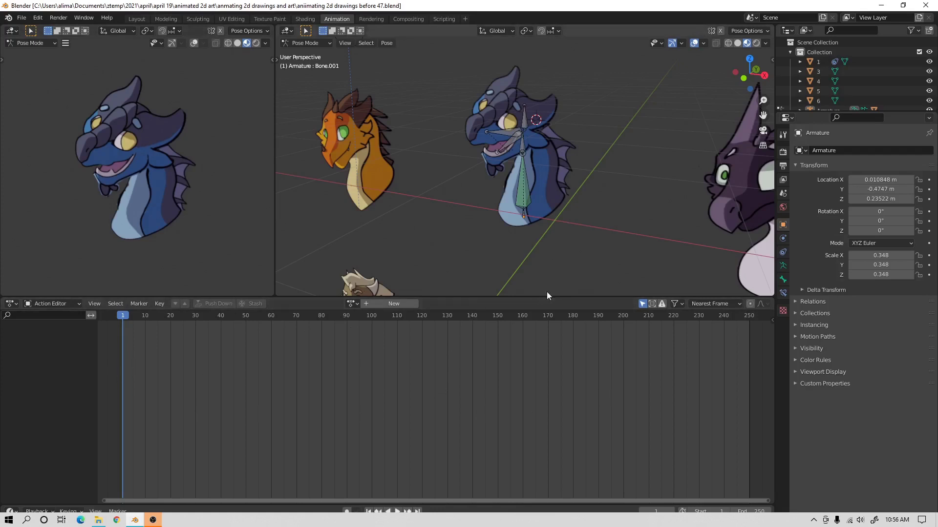
# Split the Action Editor area horizontally into two stacked editors.
pyautogui.rightClick(570, 297)
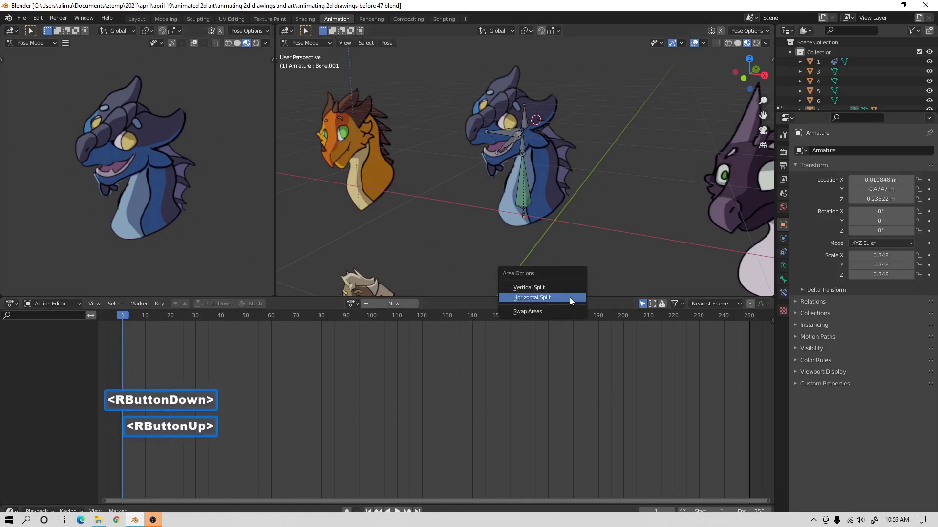
pyautogui.click(569, 297)
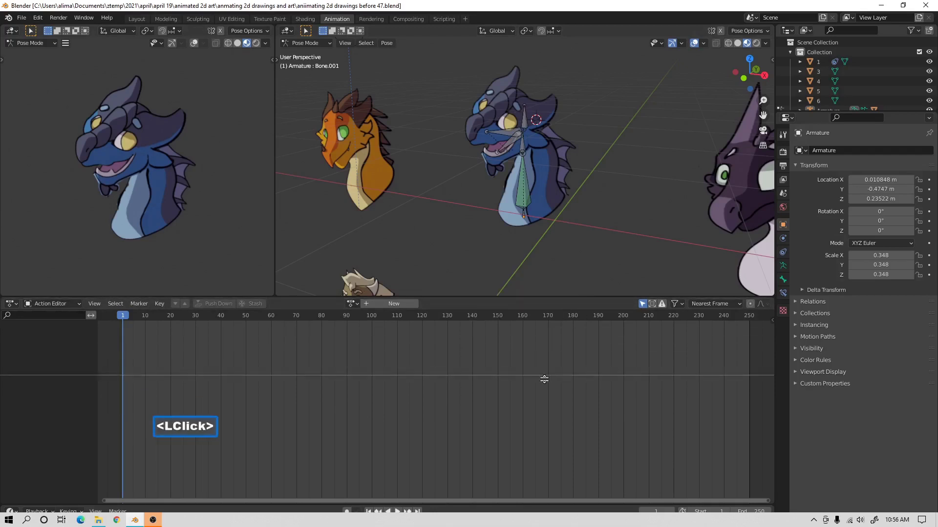
pyautogui.click(547, 415)
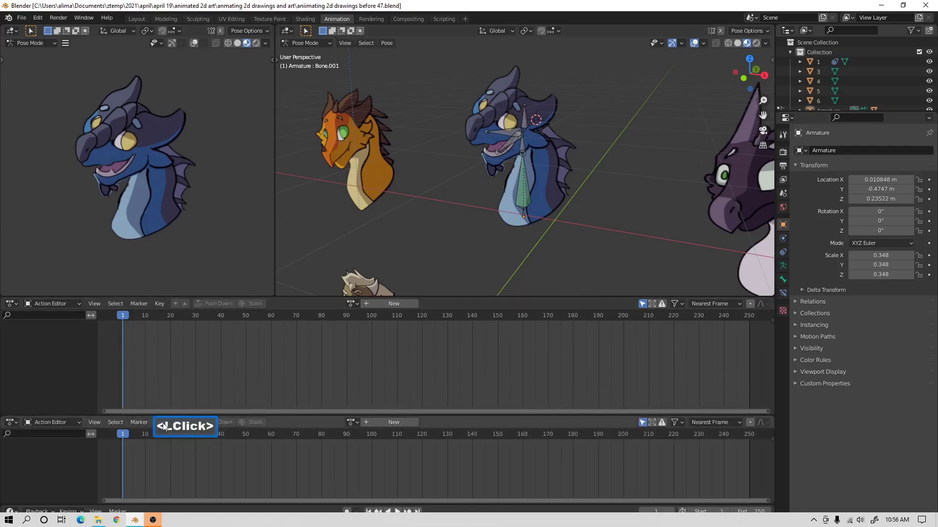
# Change the lower of the two stacked editors to Nonlinear Animation and make it slightly taller.
pyautogui.click(81, 421)
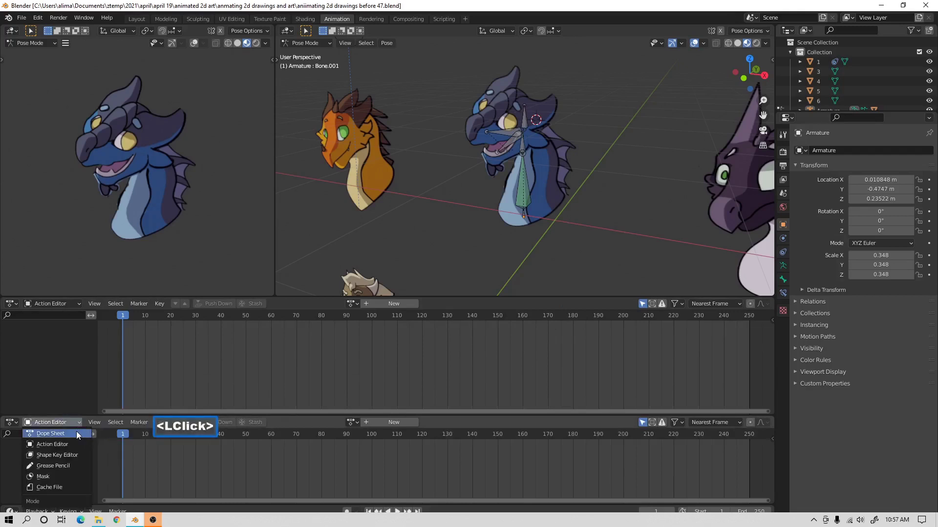
pyautogui.click(17, 425)
pyautogui.click(18, 426)
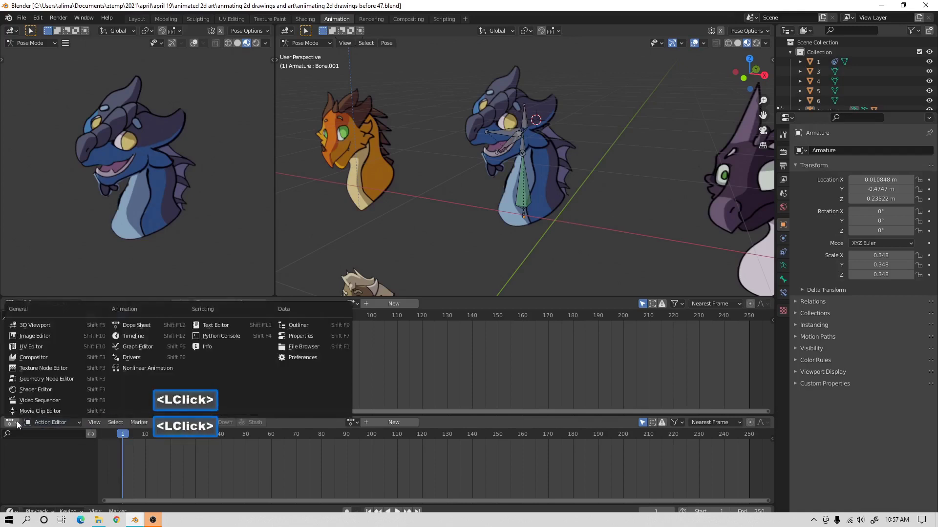
pyautogui.moveTo(44, 417)
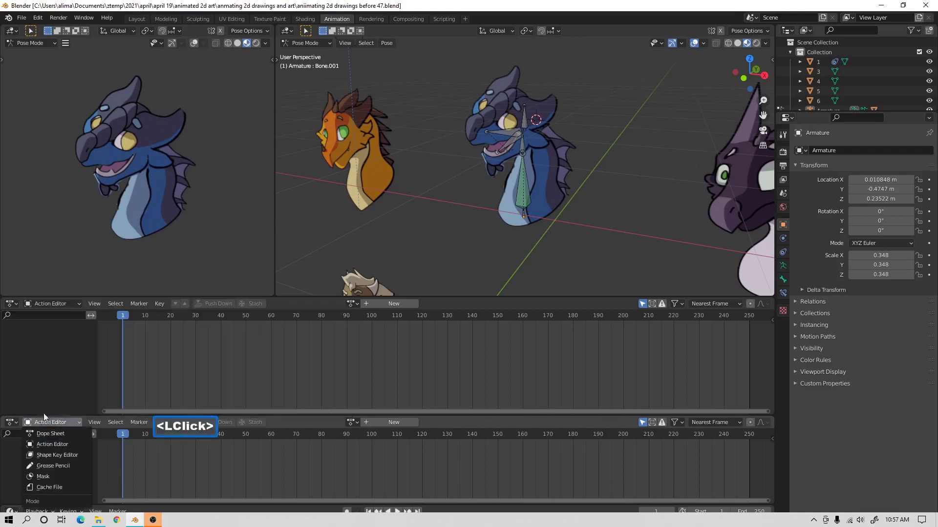
pyautogui.click(12, 422)
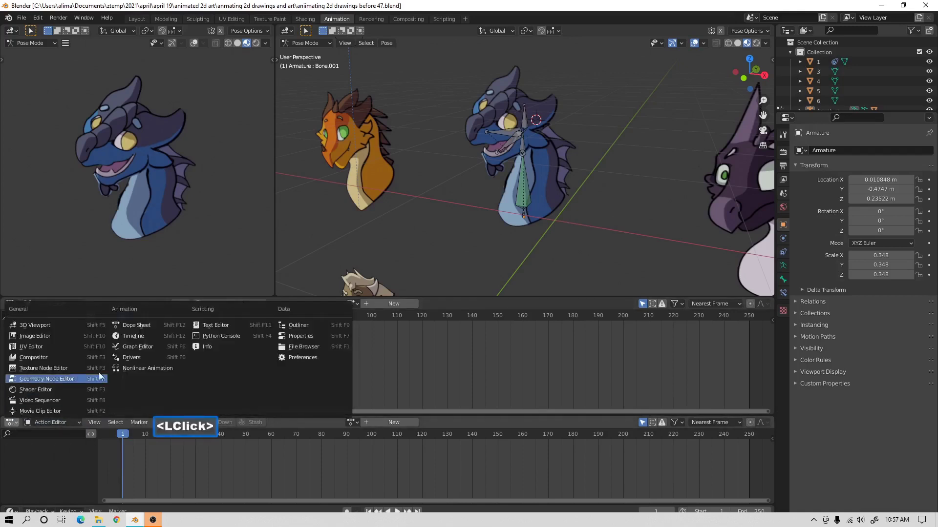
pyautogui.click(180, 367)
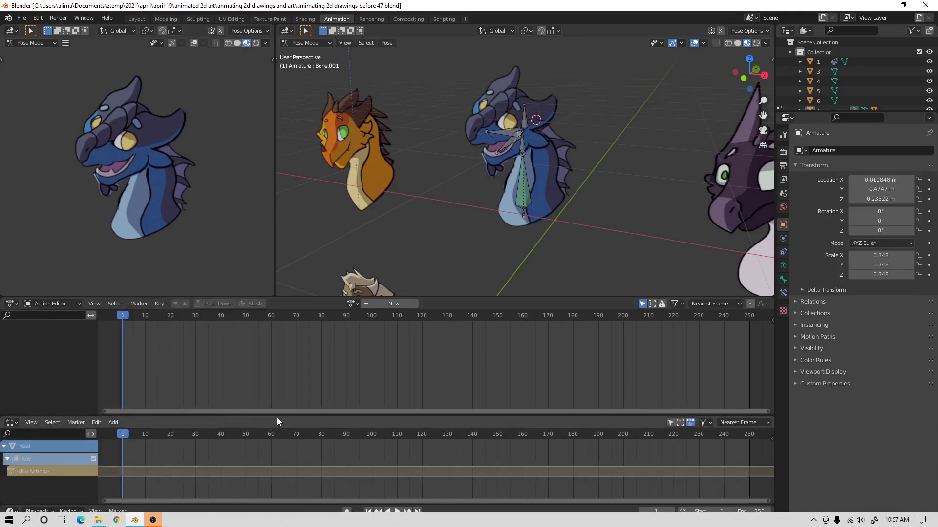
pyautogui.moveTo(302, 413); pyautogui.dragTo(303, 402)
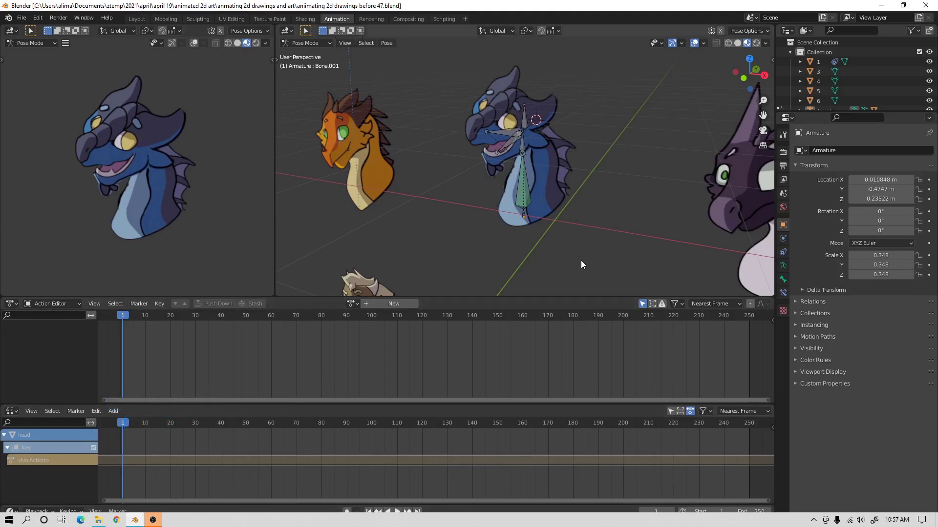
# Review the scene's render settings, followed by its output resolution, frame range and frame rate settings.
pyautogui.press('Pause')
pyautogui.click(783, 152)
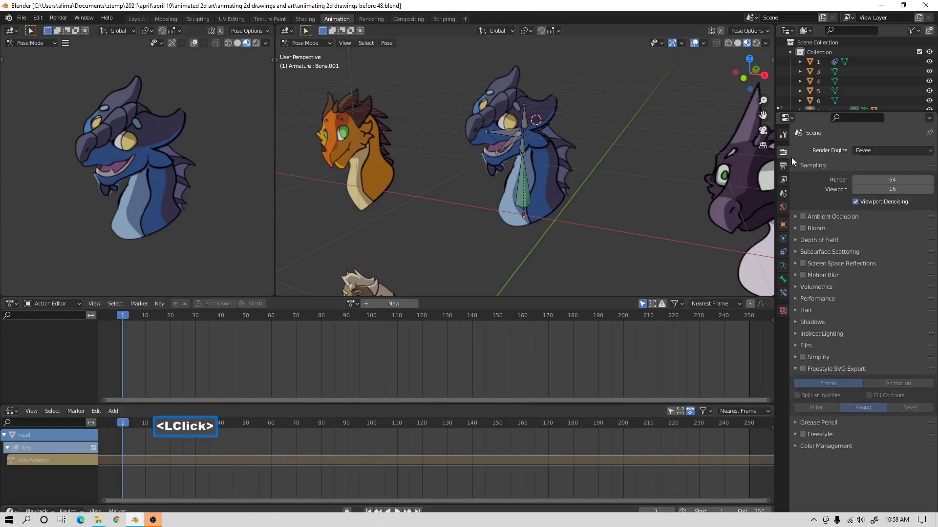
pyautogui.scroll(2, 816, 212)
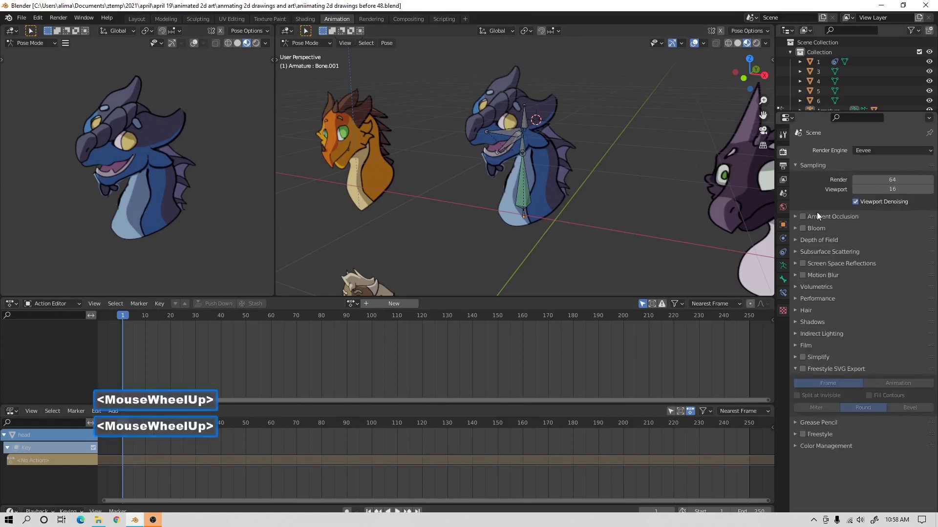
pyautogui.scroll(-2, 816, 254)
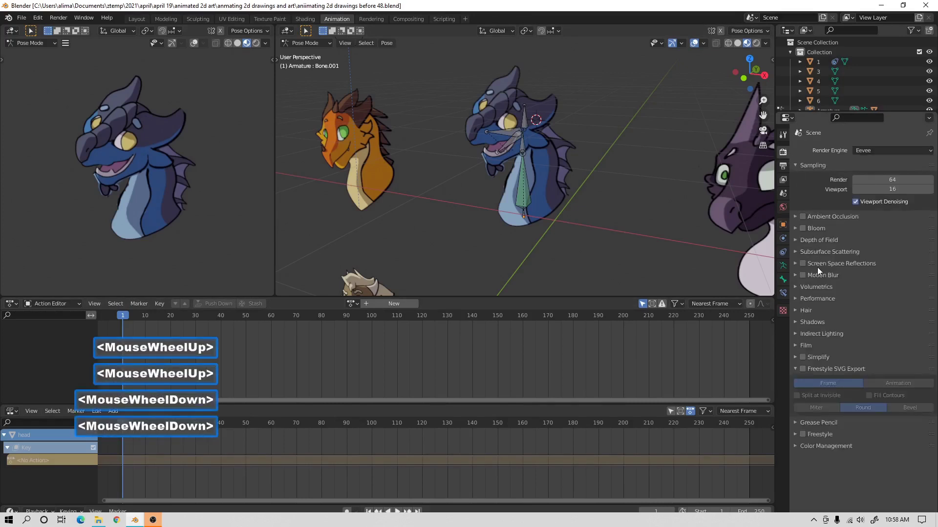
pyautogui.click(784, 167)
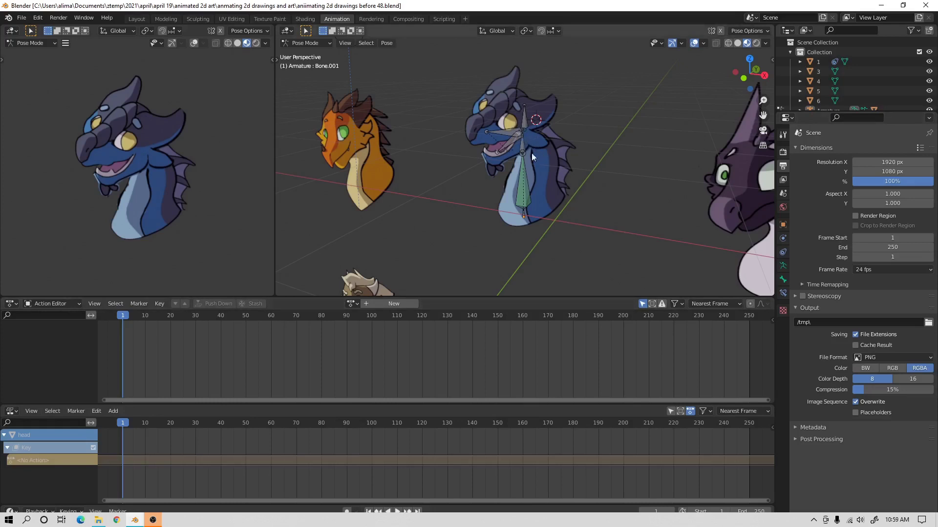
pyautogui.moveTo(604, 191)
pyautogui.mouseDown(button='middle')
pyautogui.moveTo(588, 180)
pyautogui.moveTo(617, 184)
pyautogui.mouseUp(button='middle')
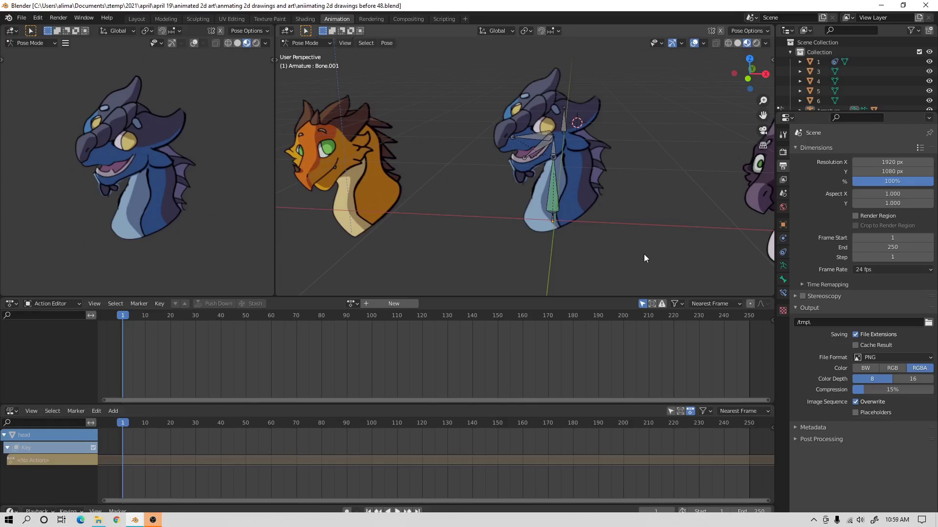
# Select the blinkb bone on the blue dragon's armature in Pose Mode.
pyautogui.press('Pause')
pyautogui.click(565, 123)
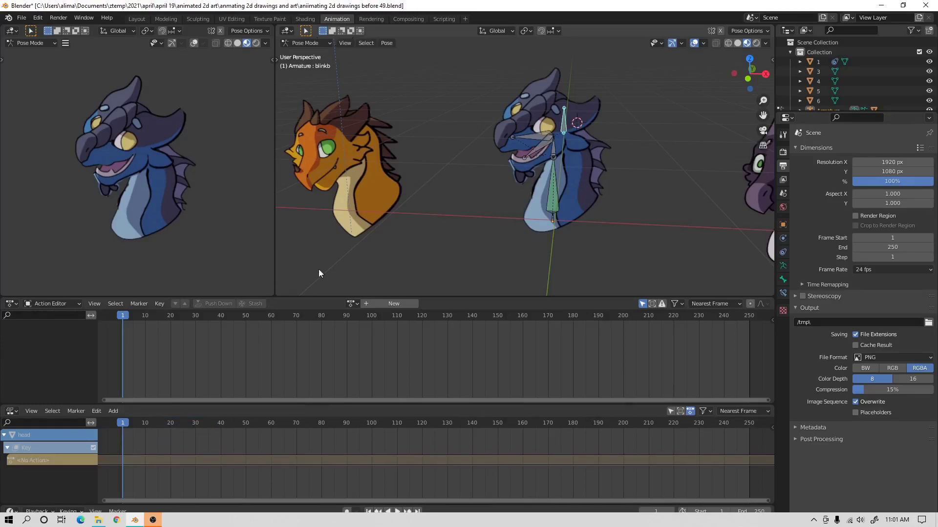
# Switch the upper animation editor to Dope Sheet mode to inspect its keyframe commands, and return it to Action Editor mode.
pyautogui.click(78, 303)
pyautogui.click(77, 312)
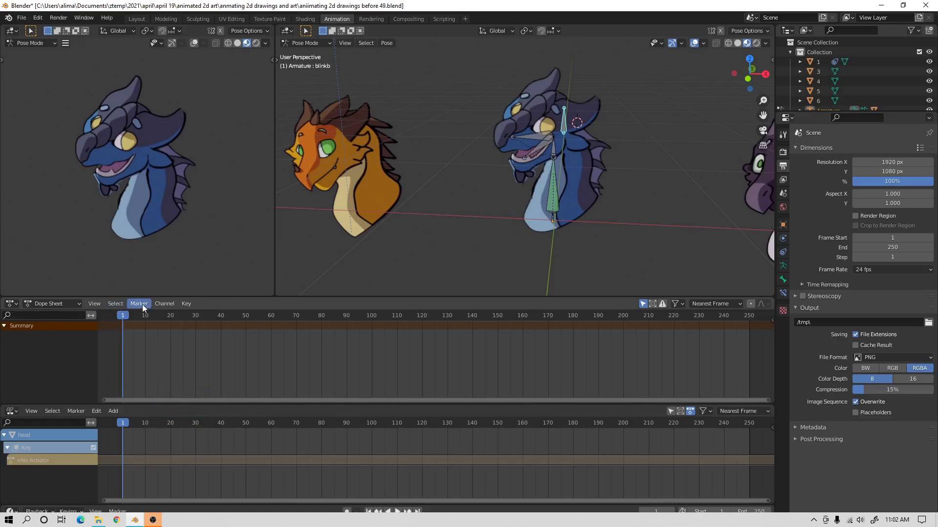
pyautogui.click(185, 303)
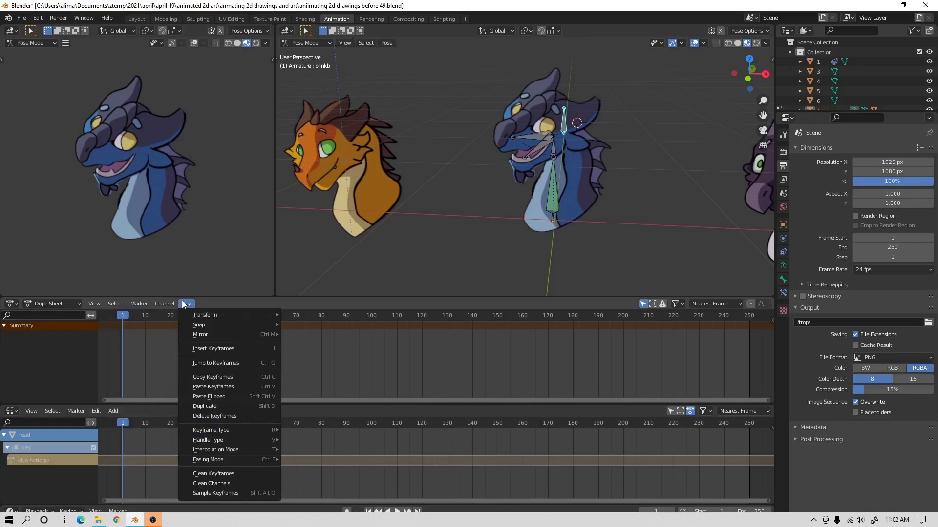
pyautogui.click(80, 308)
pyautogui.click(81, 308)
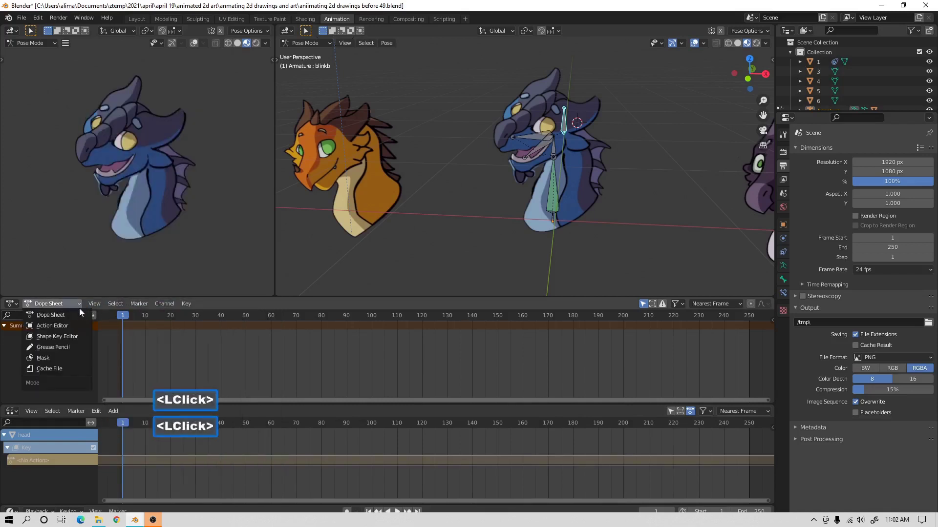
pyautogui.click(74, 325)
pyautogui.click(13, 306)
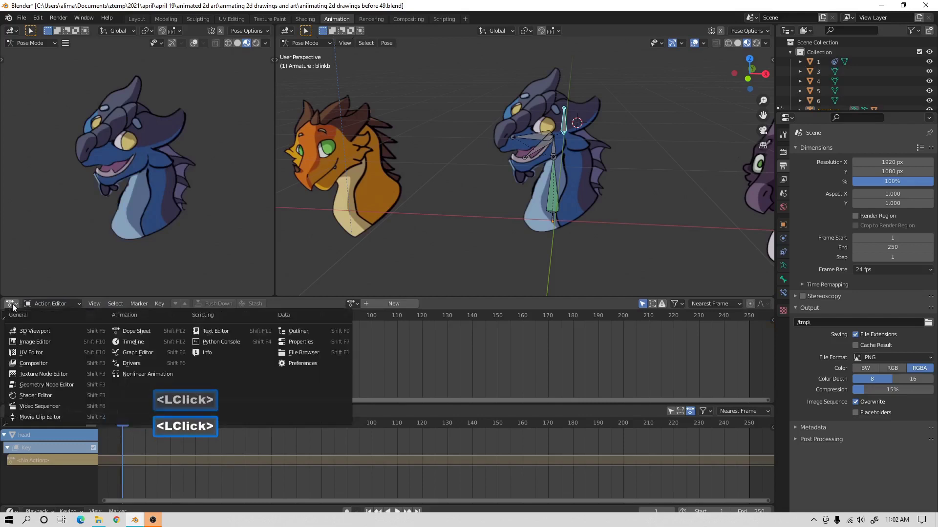
pyautogui.click(13, 308)
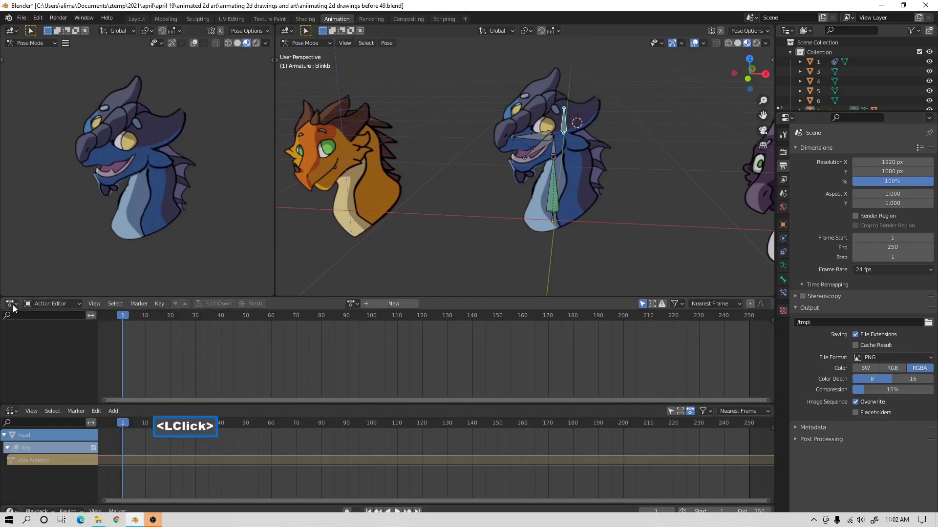
# Look at the Timeline in the Layout workspace and return to the Animation workspace.
pyautogui.click(137, 18)
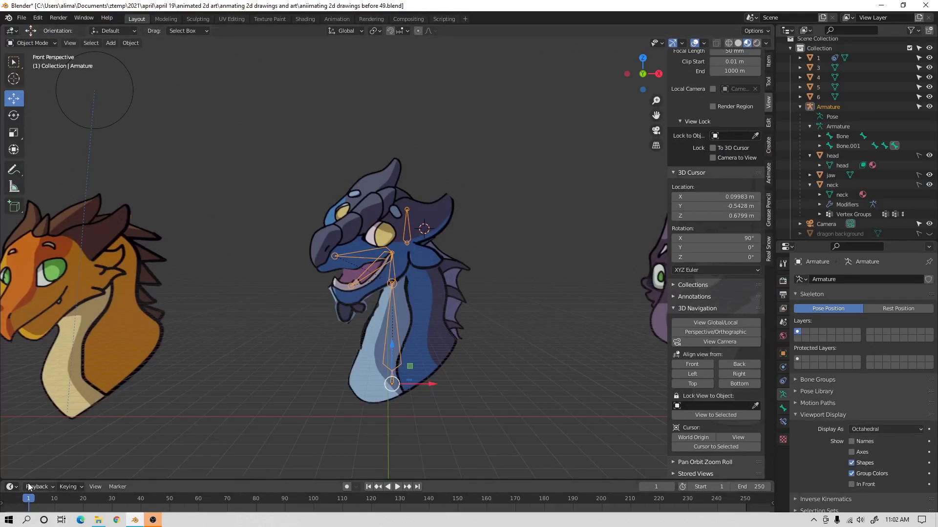
pyautogui.click(13, 487)
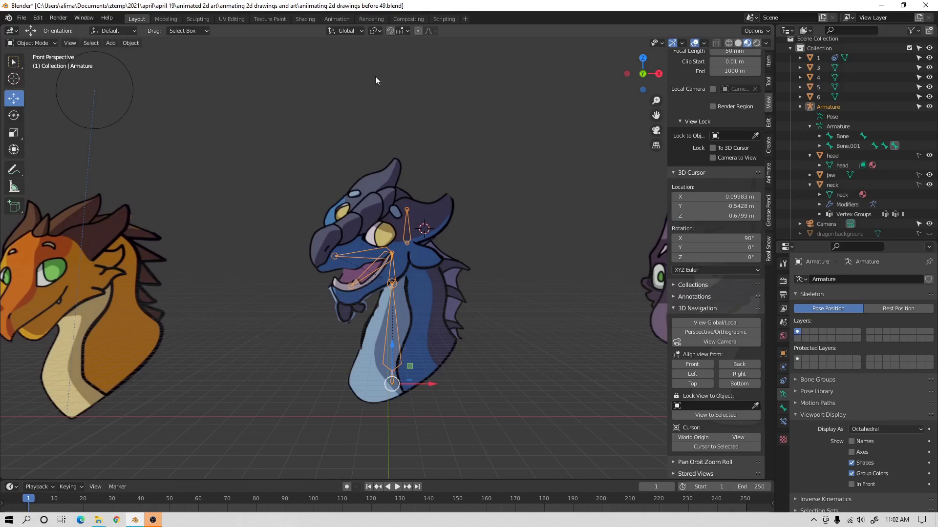
pyautogui.click(343, 21)
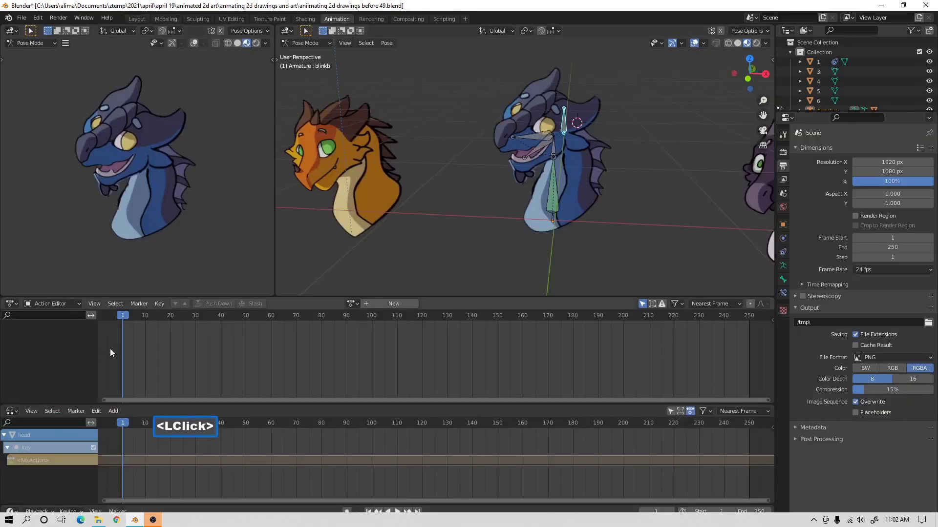
# Switch the upper animation editor to the Timeline and set the active keying set to Location & Rotation.
pyautogui.click(14, 304)
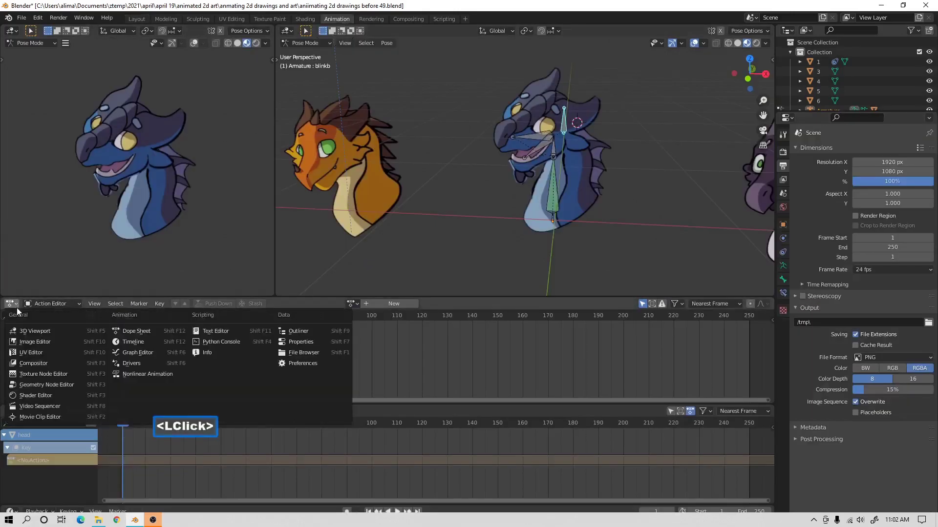
pyautogui.click(148, 343)
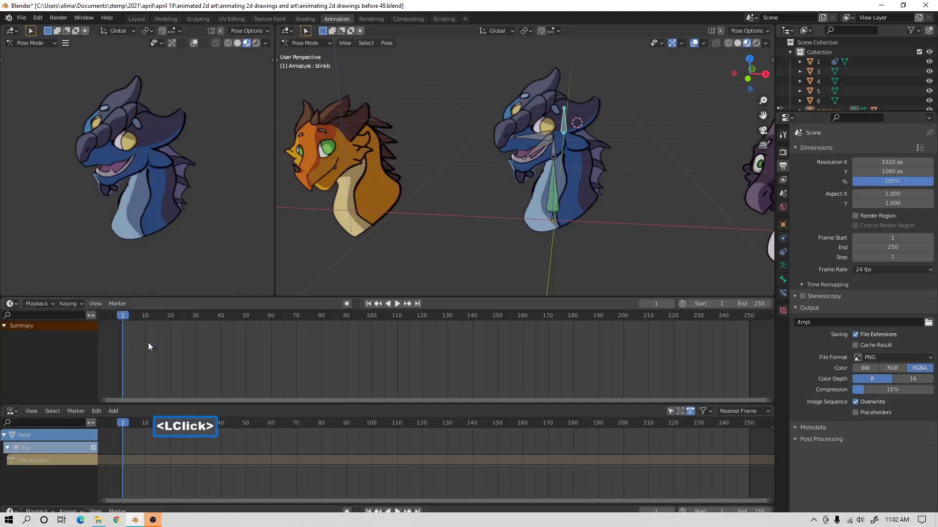
pyautogui.click(81, 302)
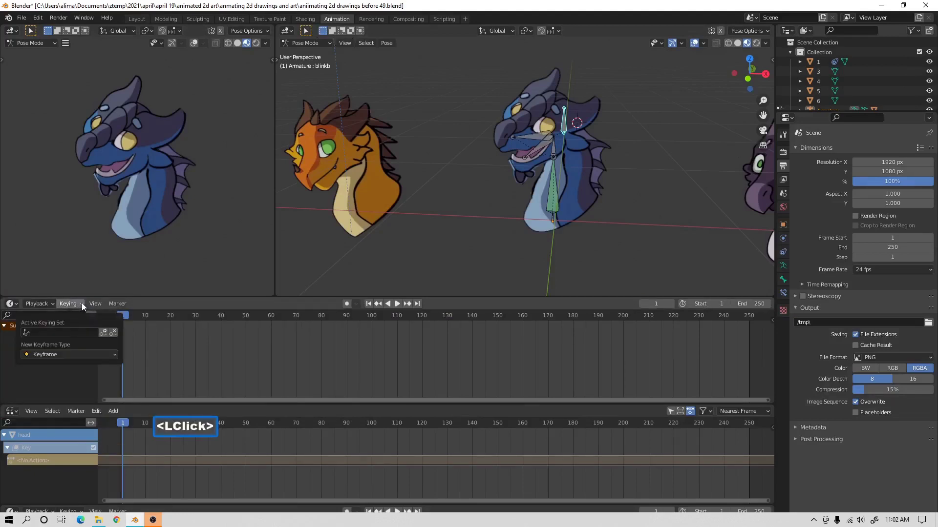
pyautogui.click(28, 332)
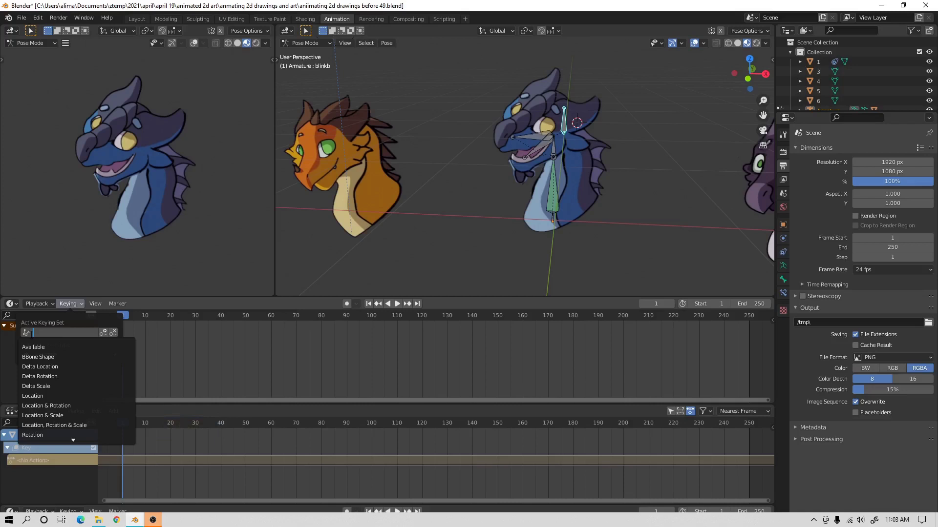
pyautogui.click(79, 405)
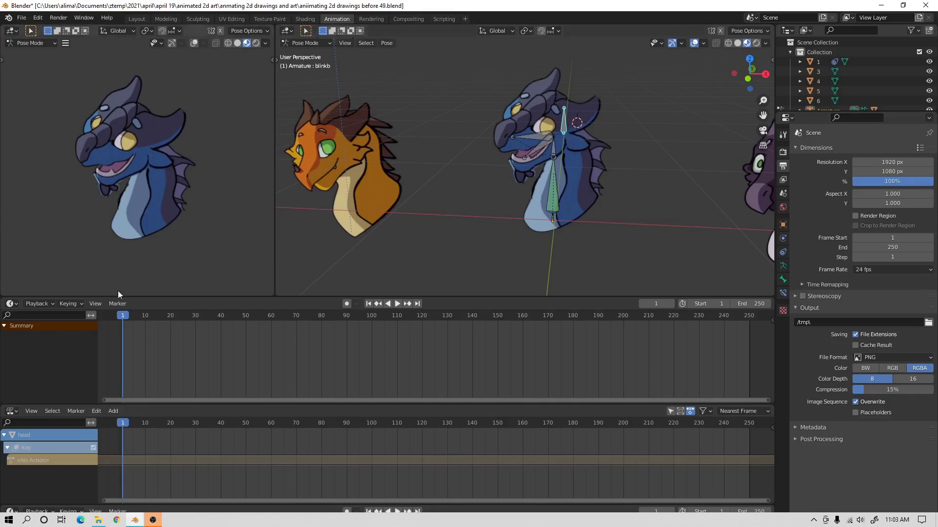
pyautogui.click(68, 305)
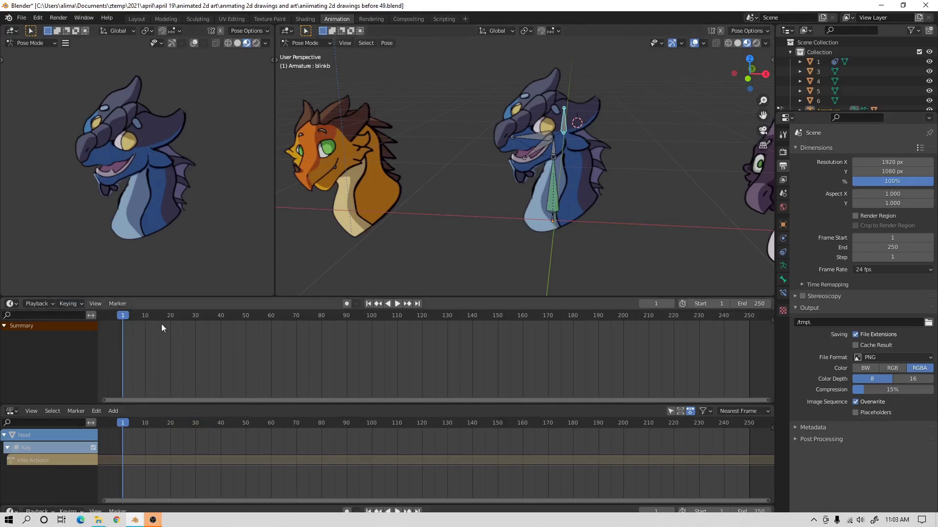
# Go to frame 2 and insert a keyframe on the blinkb bone with the eyes open.
pyautogui.moveTo(121, 316); pyautogui.dragTo(145, 323)
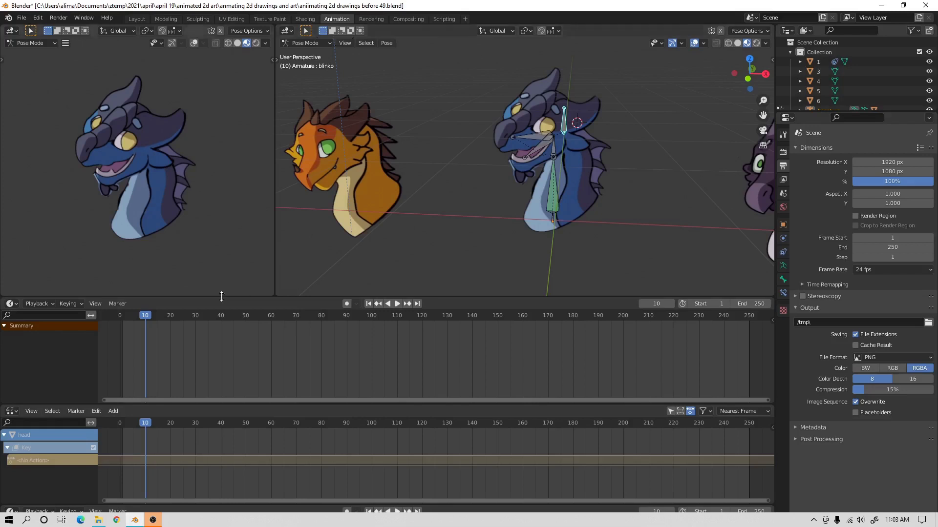
pyautogui.moveTo(151, 317); pyautogui.dragTo(126, 323)
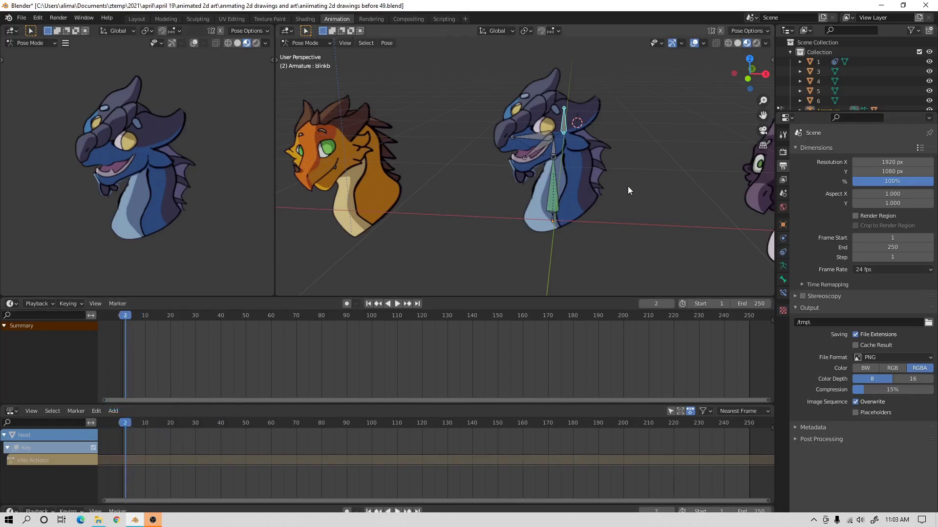
pyautogui.press('i')
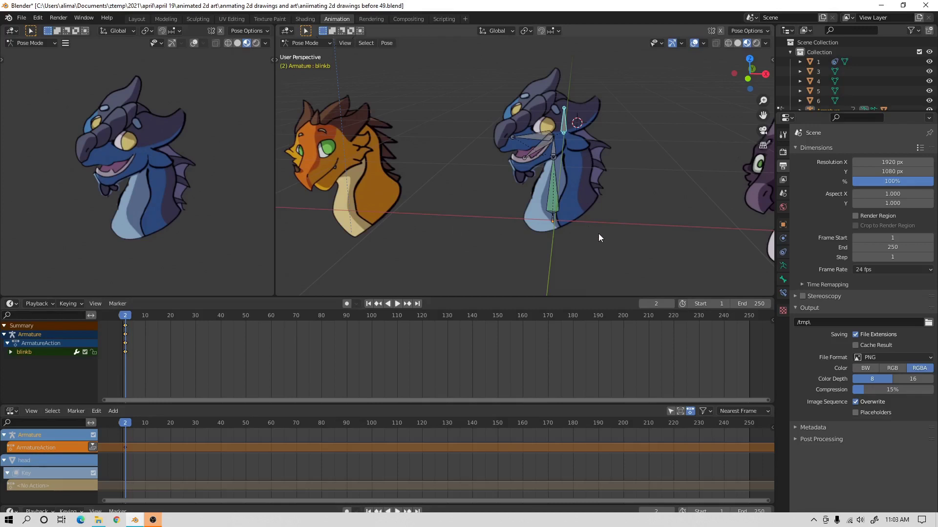
# At frame 4, move the blinkb bone down about 0.028 m along Z to close the eyes and insert a keyframe.
pyautogui.press('Right')
pyautogui.press('Right')
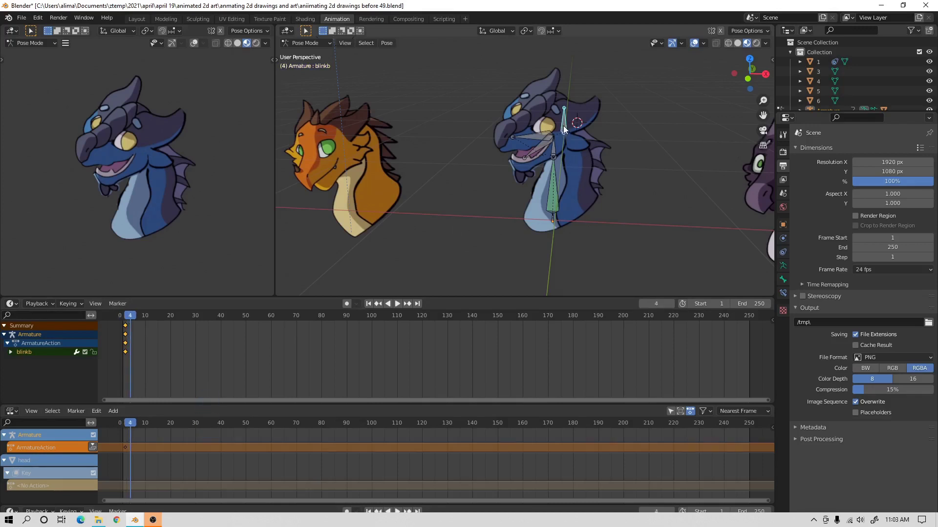
pyautogui.press('g')
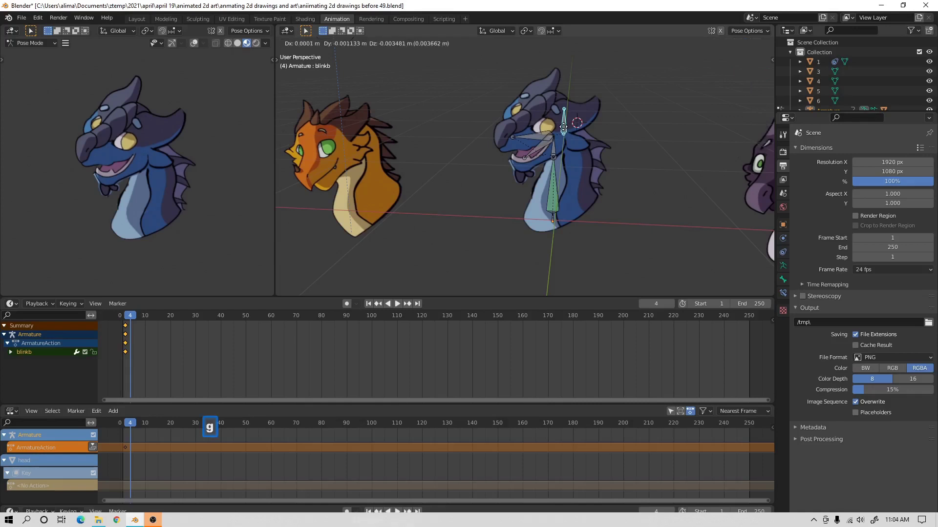
pyautogui.press('z')
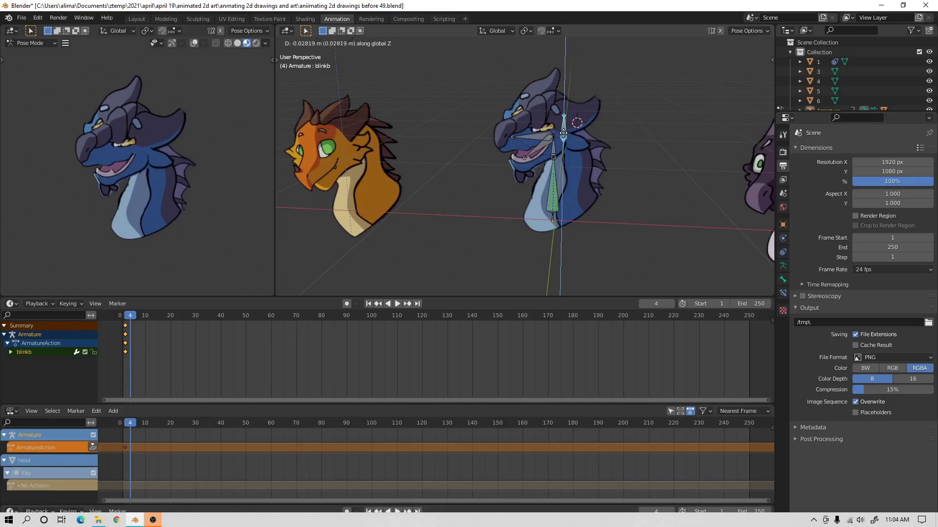
pyautogui.click(563, 130)
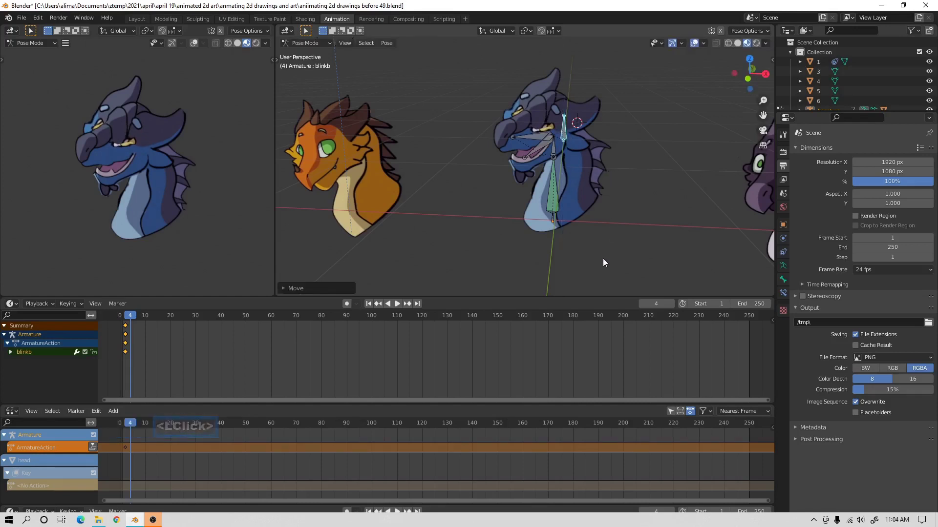
pyautogui.press('i')
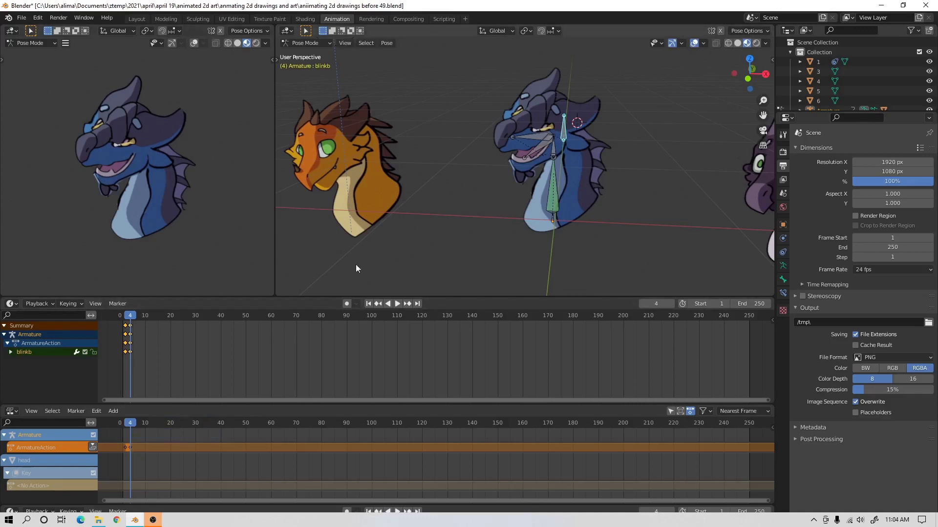
# At frame 7, move the blinkb bone back up about 0.03 m to reopen the eyes and insert a keyframe.
pyautogui.press('Right')
pyautogui.press('Right')
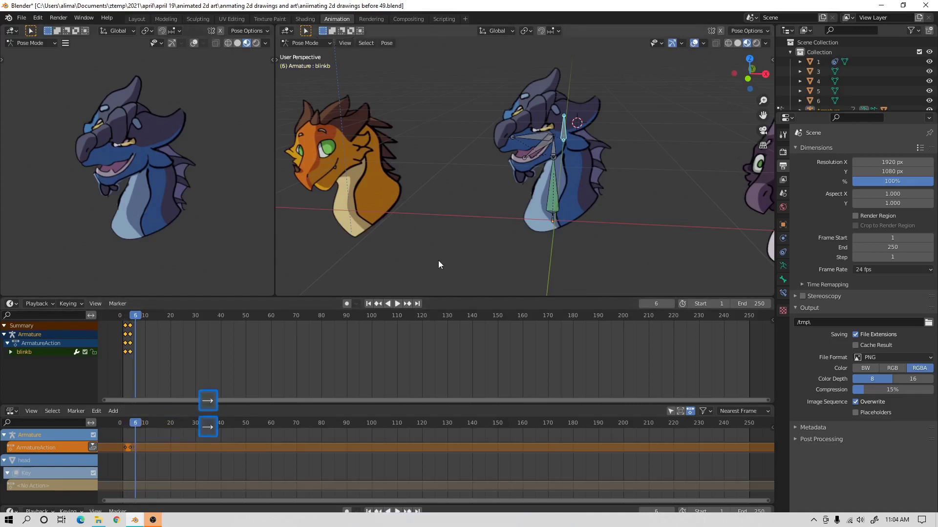
pyautogui.press('Right')
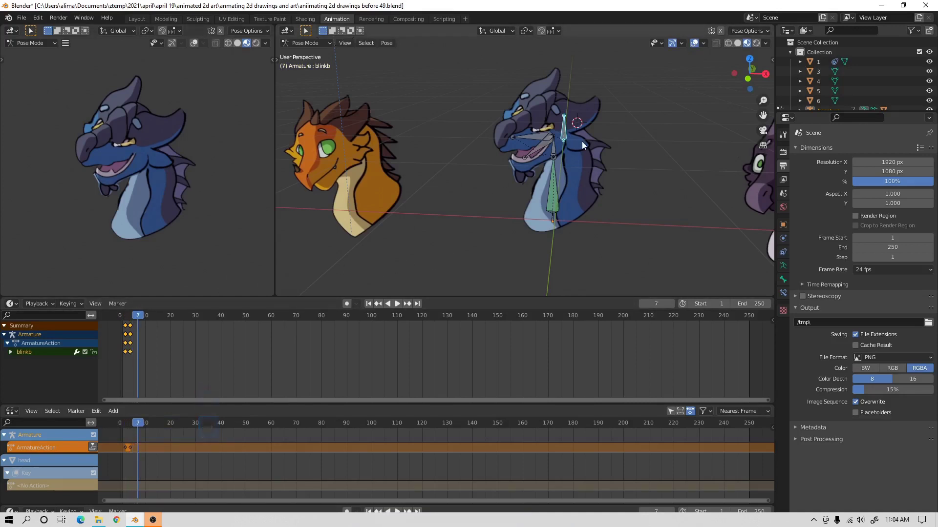
pyautogui.press('g')
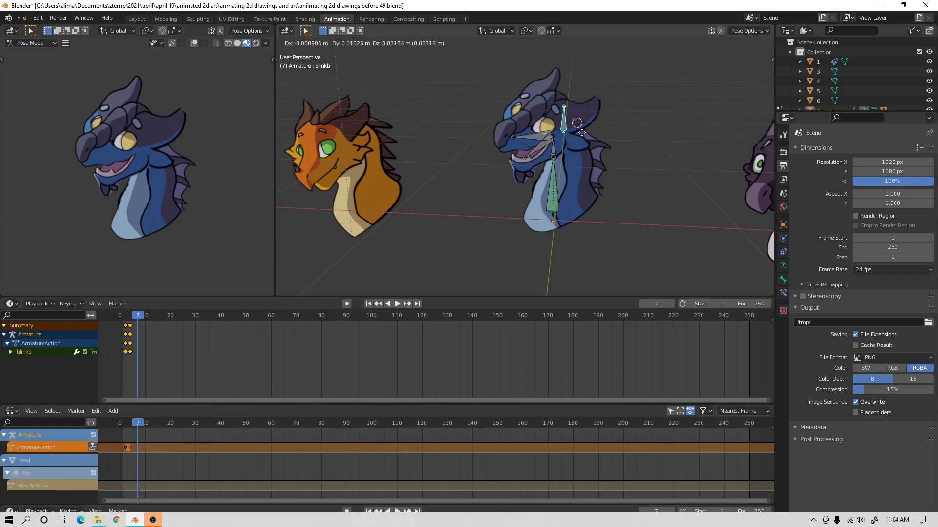
pyautogui.click(582, 132)
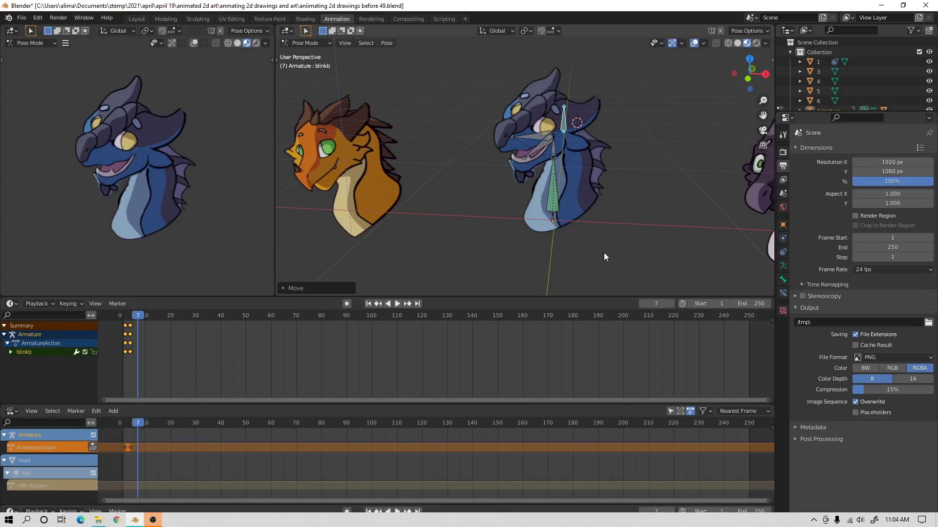
pyautogui.press('i')
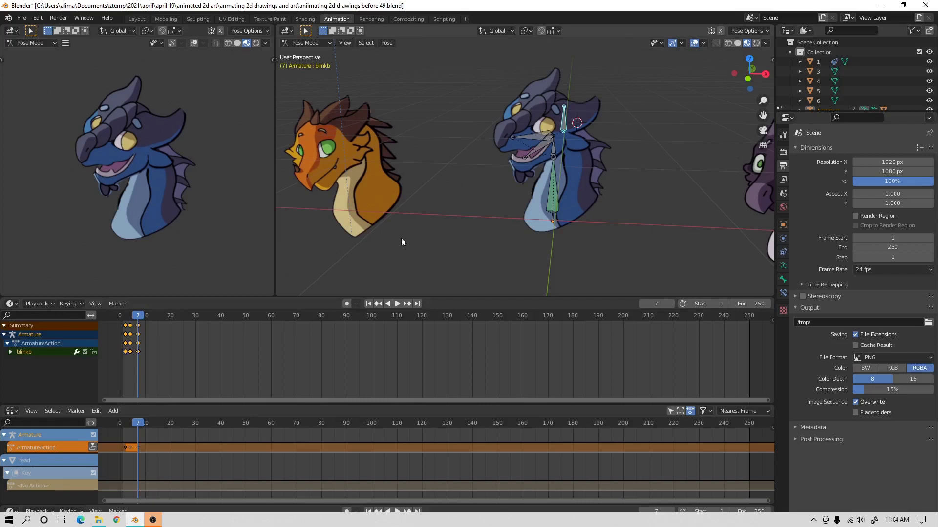
# Move the playhead to frame 8 and switch the upper animation editor back to the Action Editor.
pyautogui.moveTo(139, 319)
pyautogui.mouseDown()
pyautogui.moveTo(125, 320)
pyautogui.moveTo(153, 324)
pyautogui.moveTo(128, 325)
pyautogui.moveTo(152, 326)
pyautogui.moveTo(140, 328)
pyautogui.mouseUp()
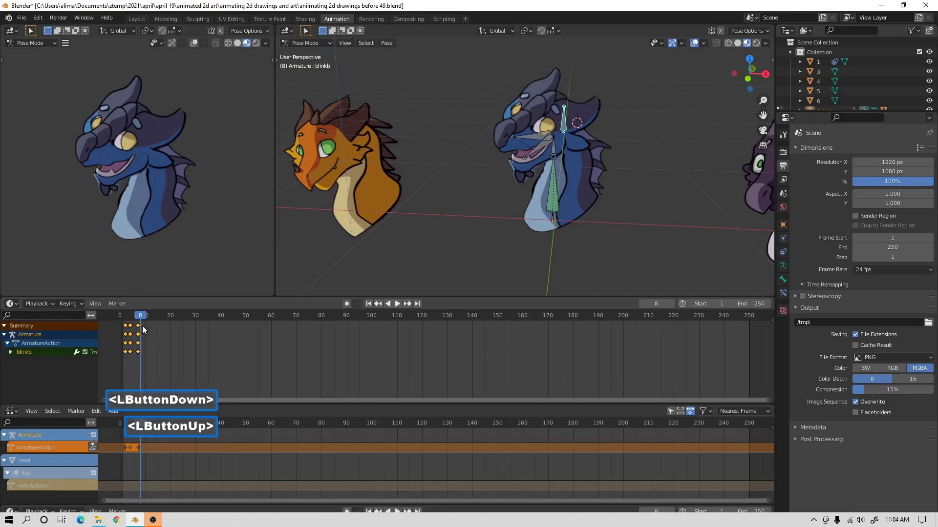
pyautogui.click(16, 303)
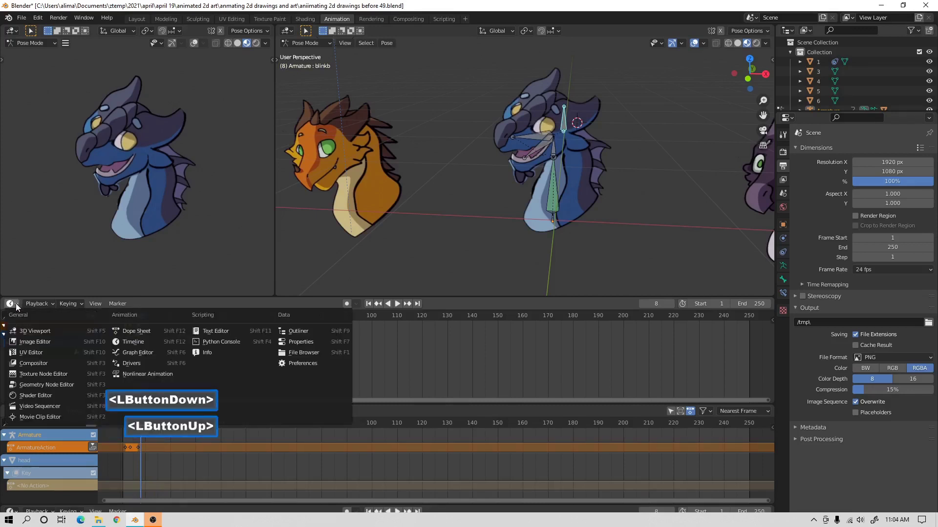
pyautogui.click(154, 335)
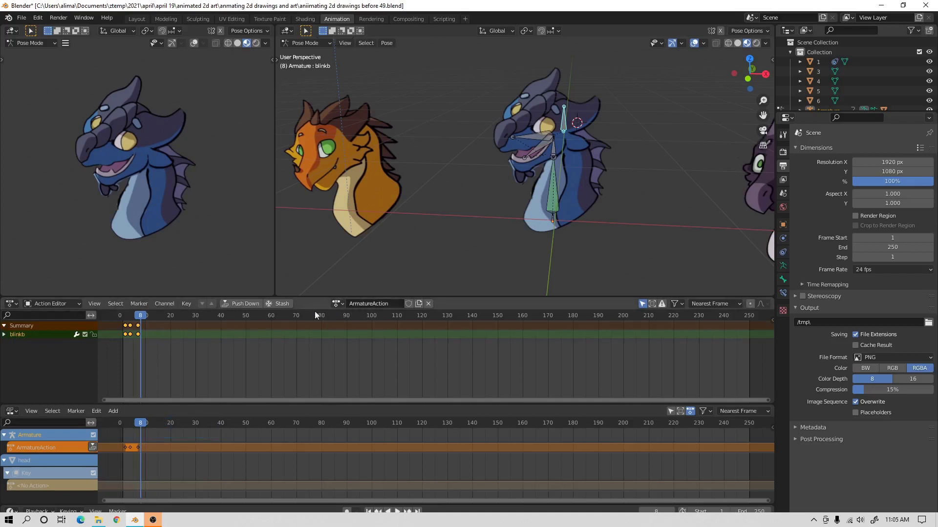
# Rename the armature's action to blueblink and protect it with a fake user.
pyautogui.click(363, 303)
pyautogui.write('blueblink')
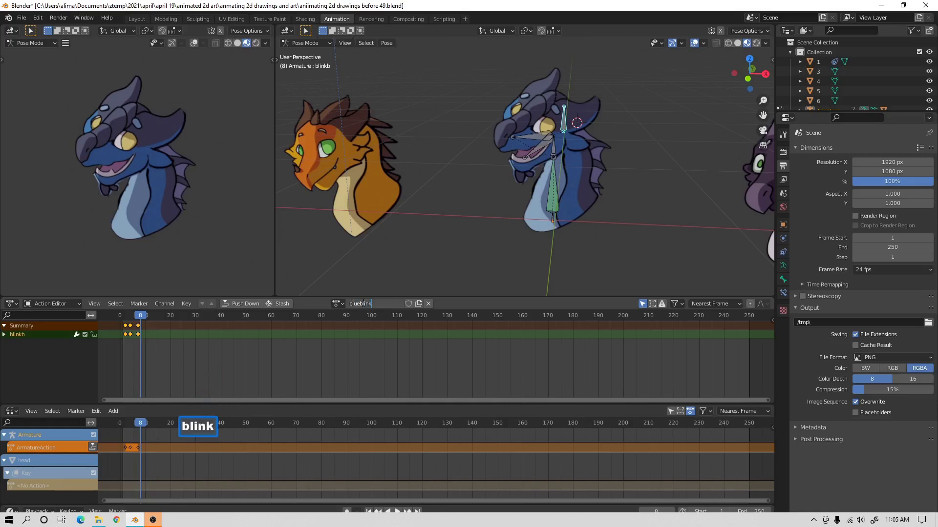
pyautogui.click(407, 272)
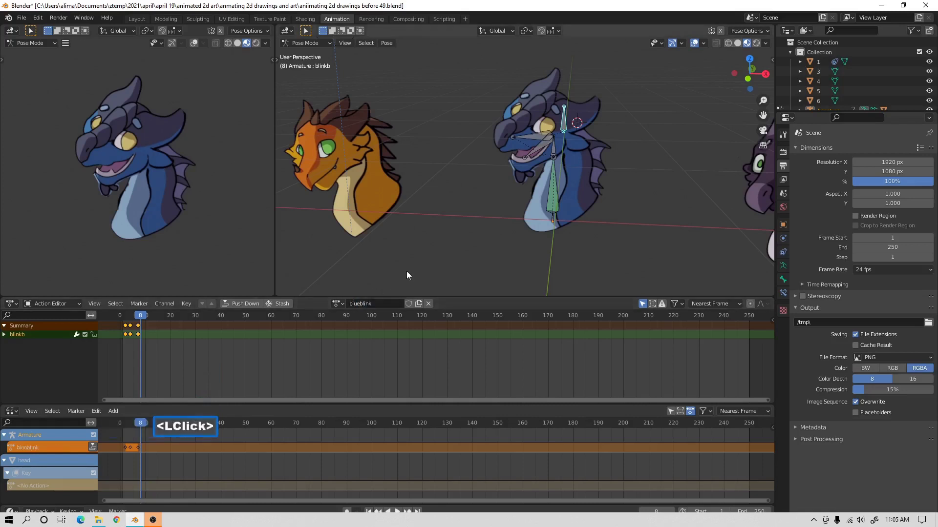
pyautogui.click(409, 304)
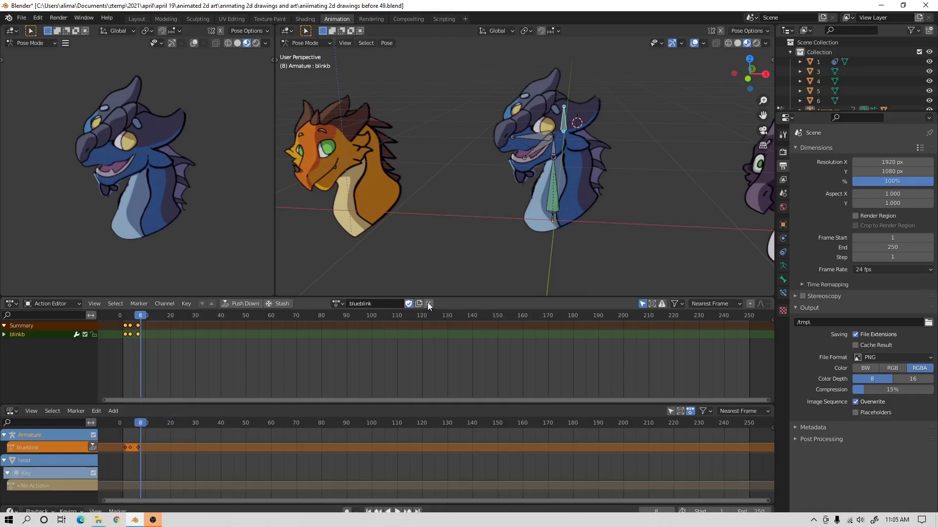
# Unlink the blueblink action from the armature and assign it again from the list of saved actions.
pyautogui.click(427, 304)
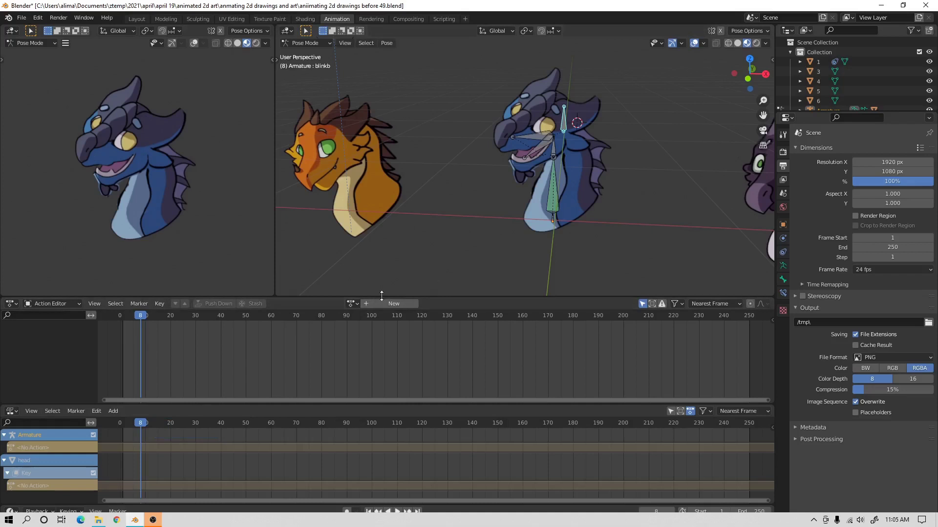
pyautogui.click(356, 304)
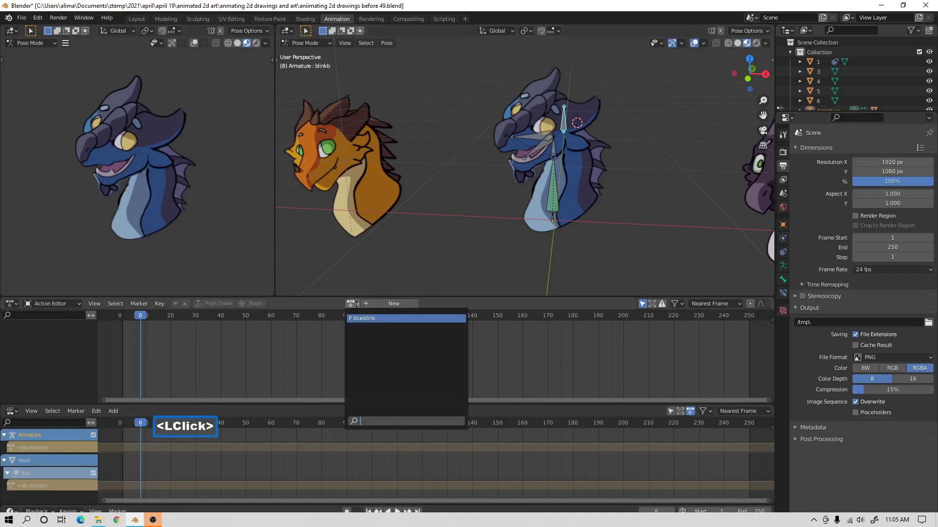
pyautogui.click(385, 319)
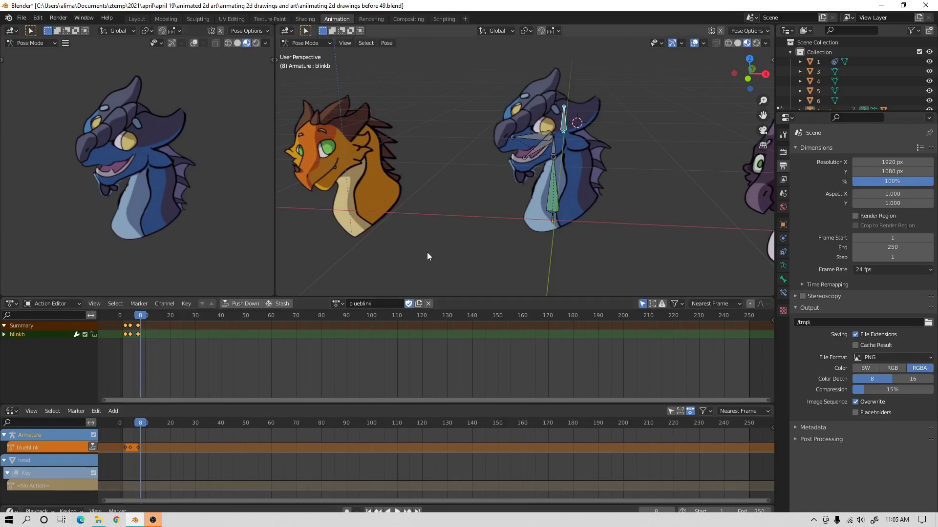
# Push the blueblink action down into an NLA strip, saving the file as incremental version 50 before and 51 after.
pyautogui.press('Pause')
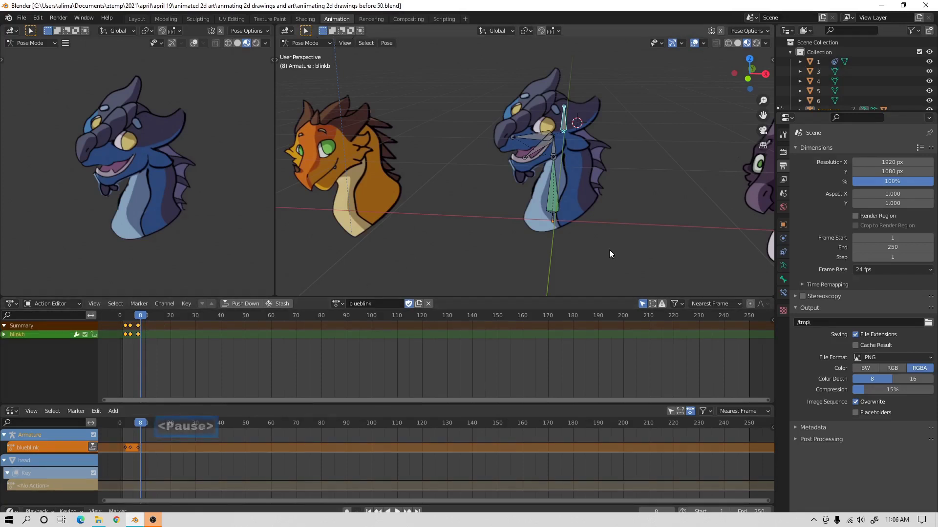
pyautogui.click(247, 303)
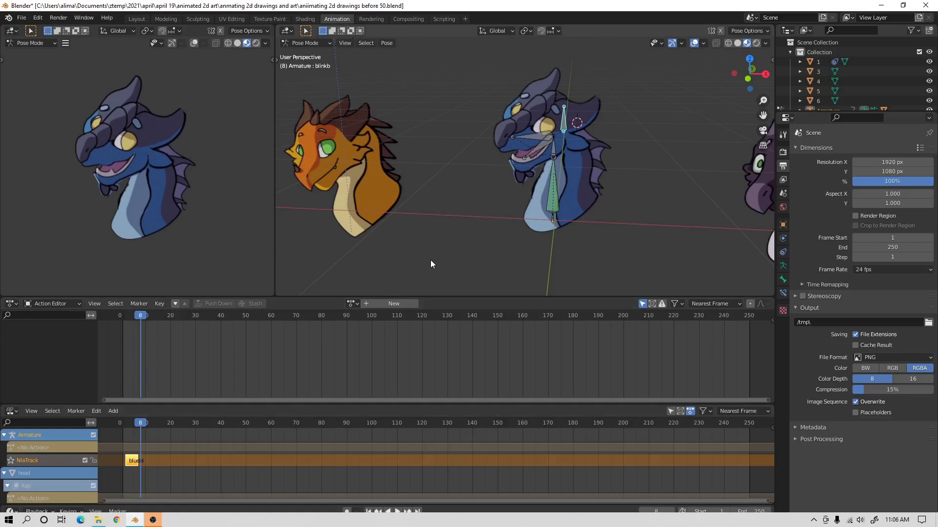
pyautogui.press('Pause')
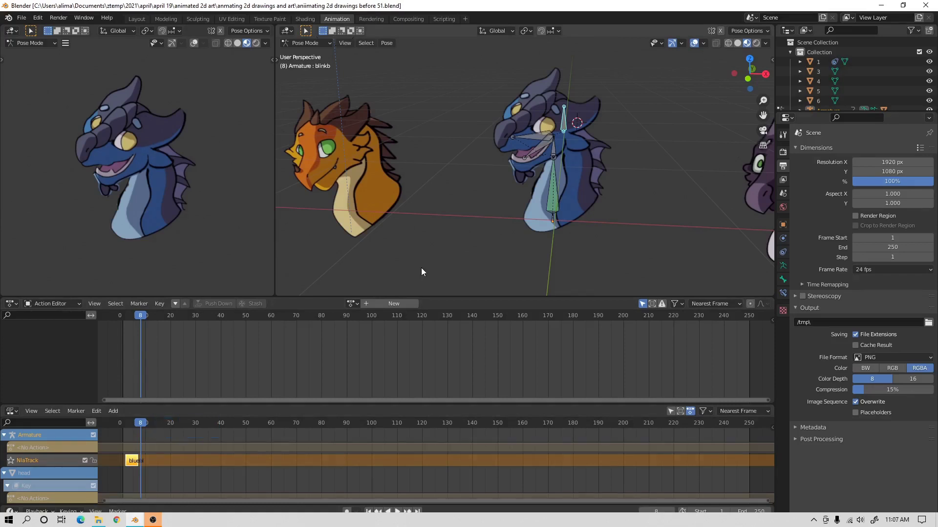
# Duplicate the blueblink strip five times along the NLA timeline, starting at about frames 51, 95, 153, 205 and 242.
pyautogui.click(134, 459)
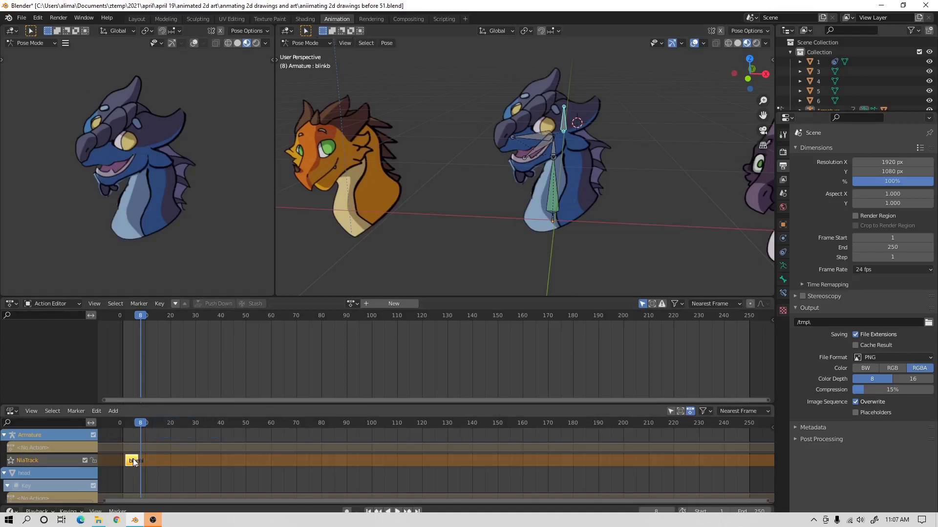
pyautogui.hotkey('shift', 'd')
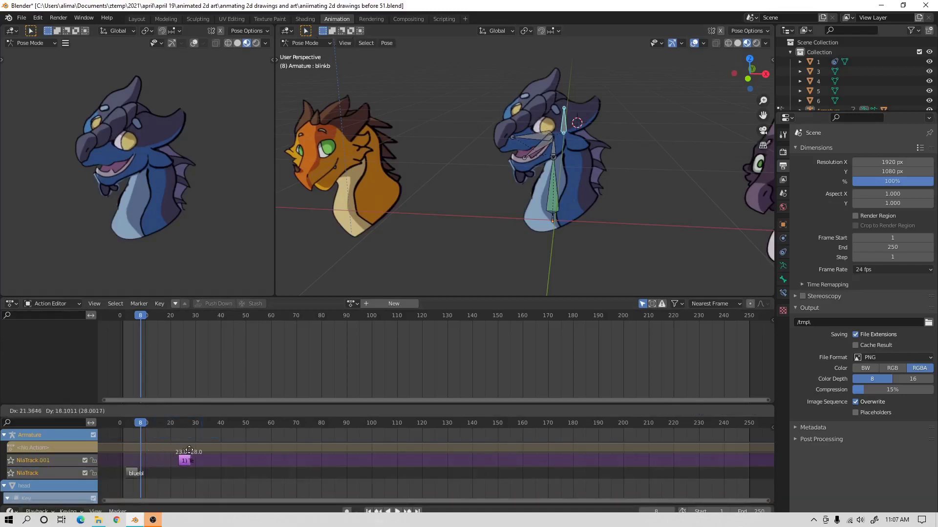
pyautogui.click(255, 451)
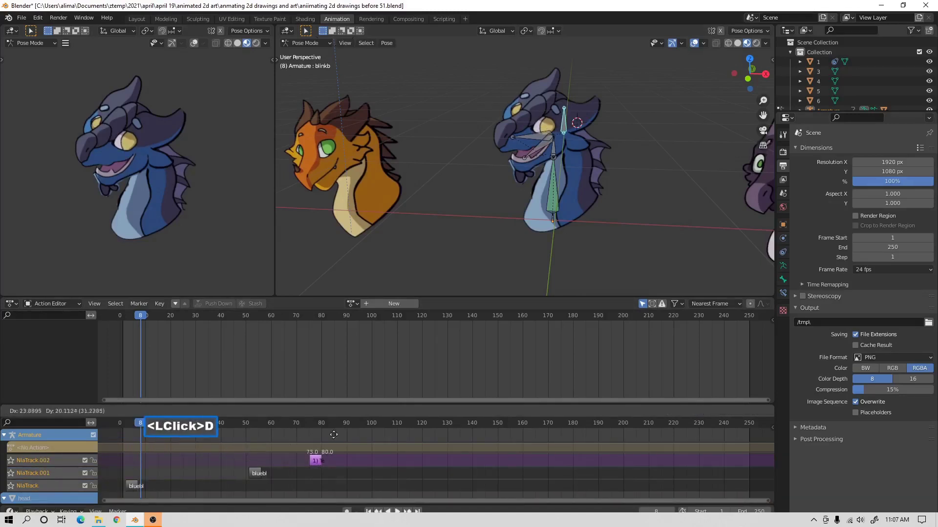
pyautogui.click(367, 430)
pyautogui.hotkey('shift', 'd')
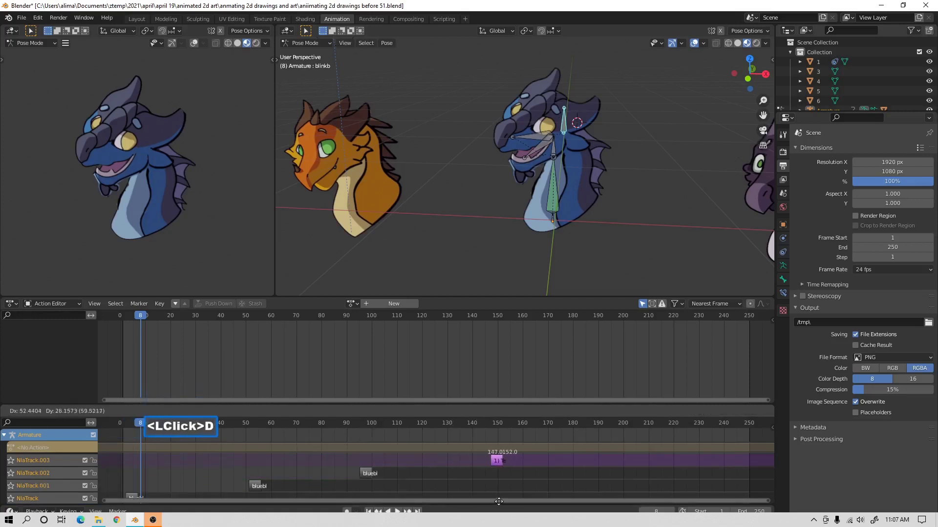
pyautogui.click(513, 499)
pyautogui.hotkey('shift', 'd')
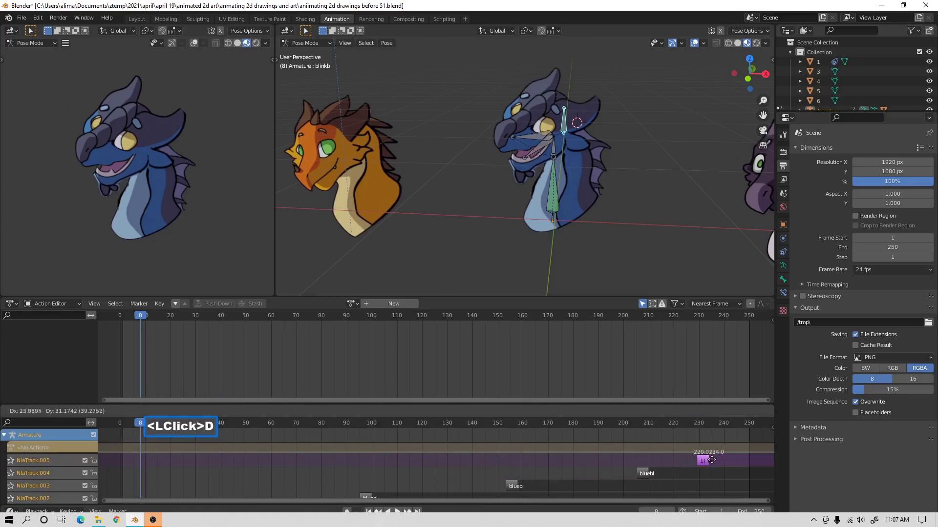
pyautogui.click(741, 461)
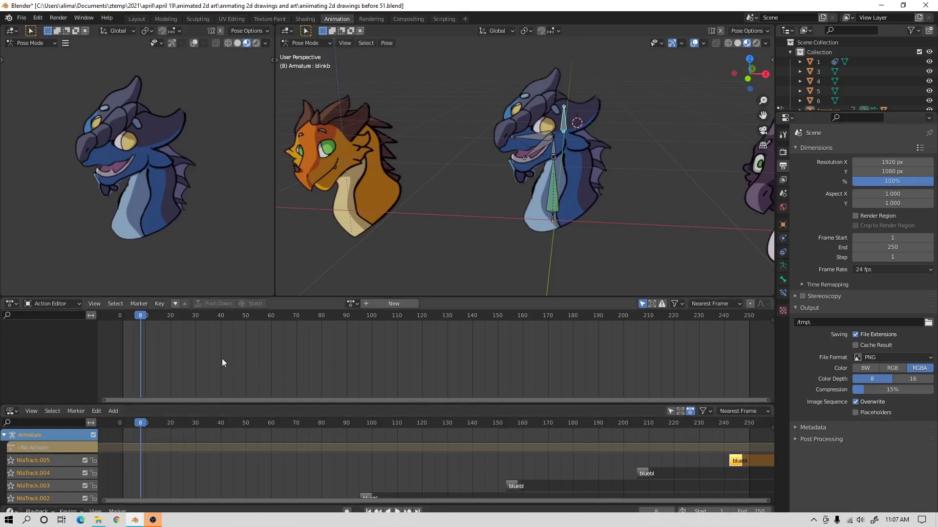
# Play the animation from frame 1 to review the repeated blinks and stop the playback.
pyautogui.moveTo(141, 316); pyautogui.dragTo(124, 319)
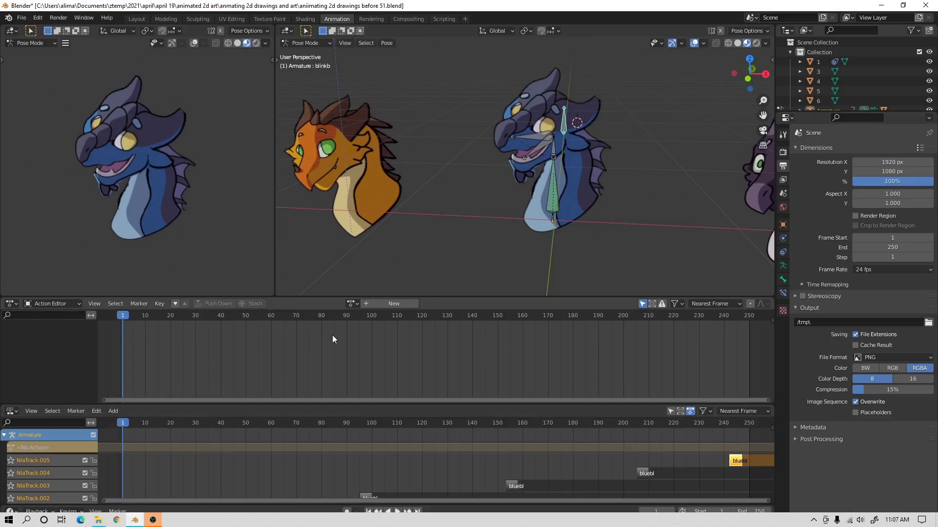
pyautogui.click(399, 511)
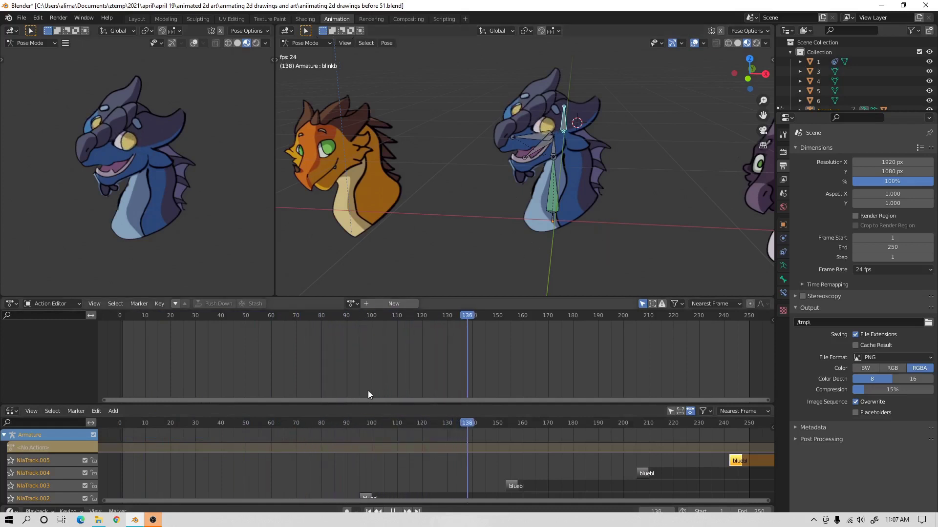
pyautogui.click(396, 512)
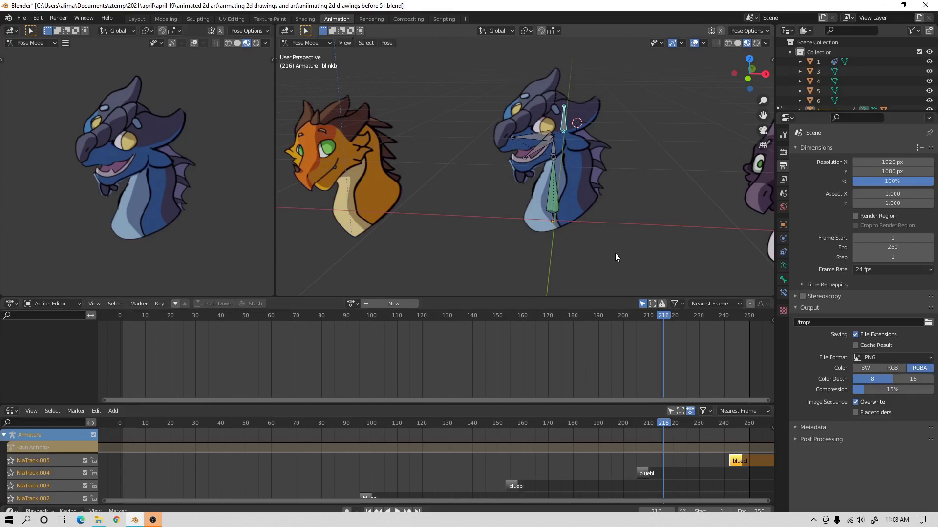
pyautogui.press('Pause')
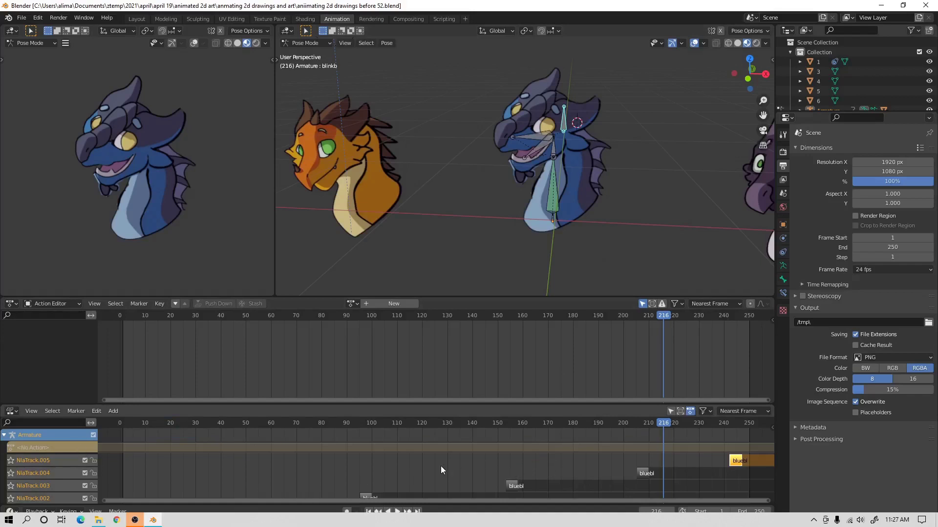
# Select all the NLA strips and bake the blink bone's action over frames 1 to 250 with Only Selected Bones and Pose data.
pyautogui.press('a')
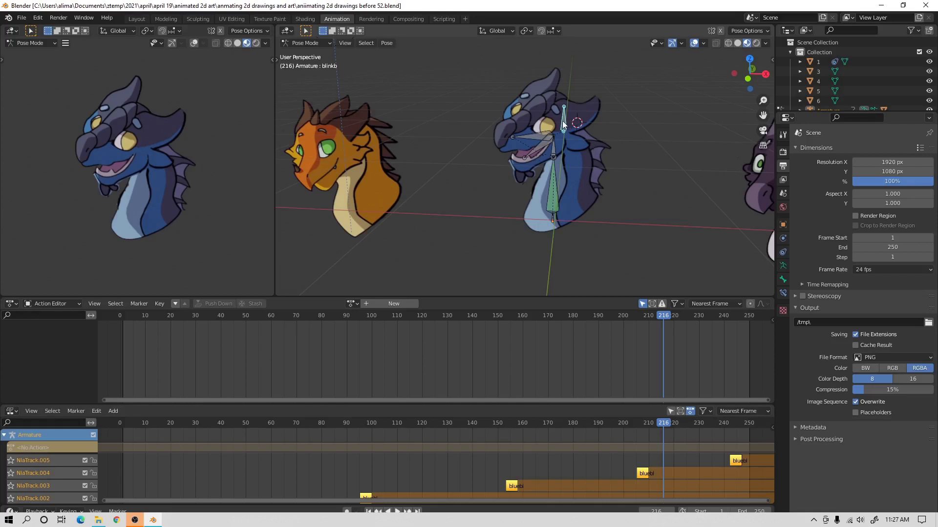
pyautogui.click(344, 43)
pyautogui.click(383, 42)
pyautogui.moveTo(419, 98)
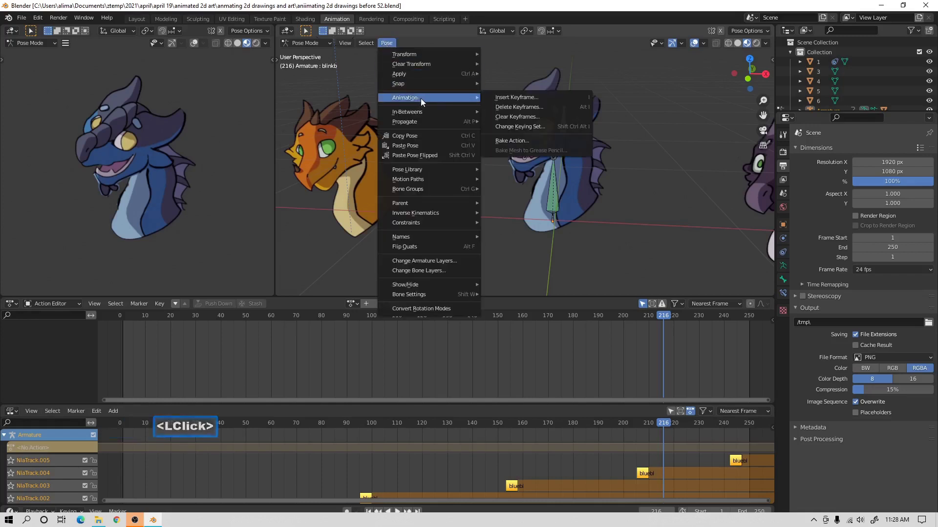
pyautogui.click(537, 140)
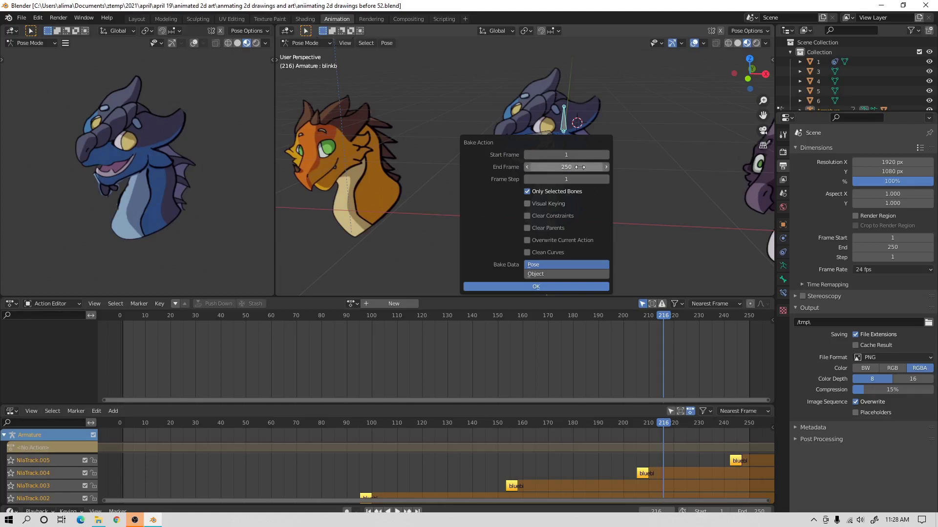
pyautogui.click(563, 285)
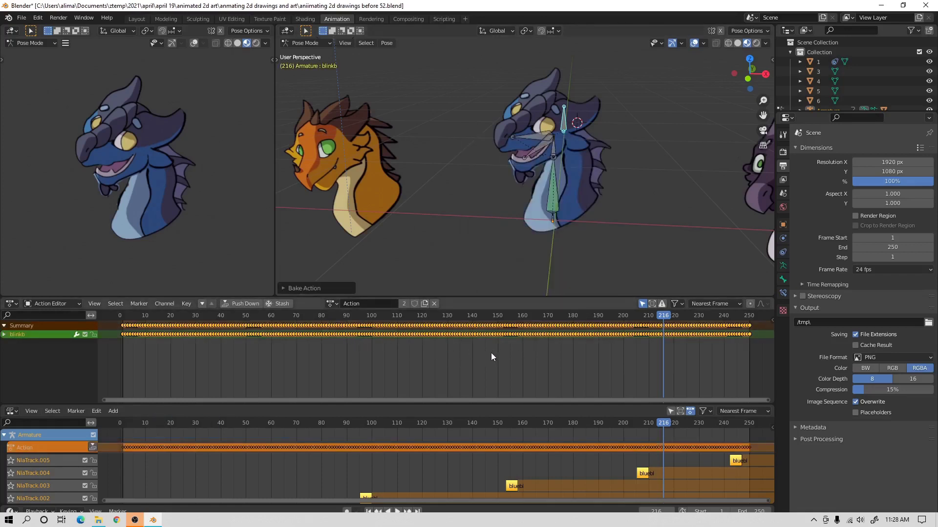
# Rename the newly baked action to baked1 and protect it with a fake user.
pyautogui.click(356, 304)
pyautogui.write('b')
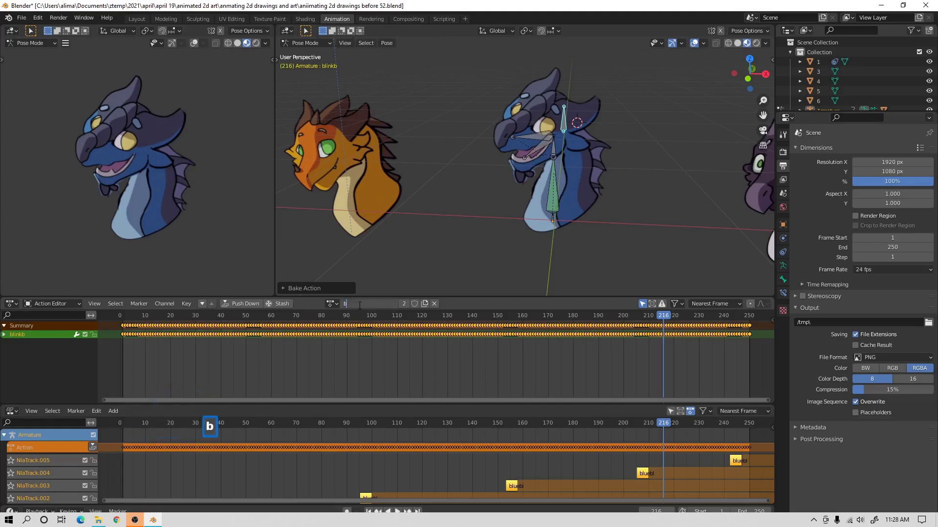
pyautogui.write('aked1')
pyautogui.press('Return')
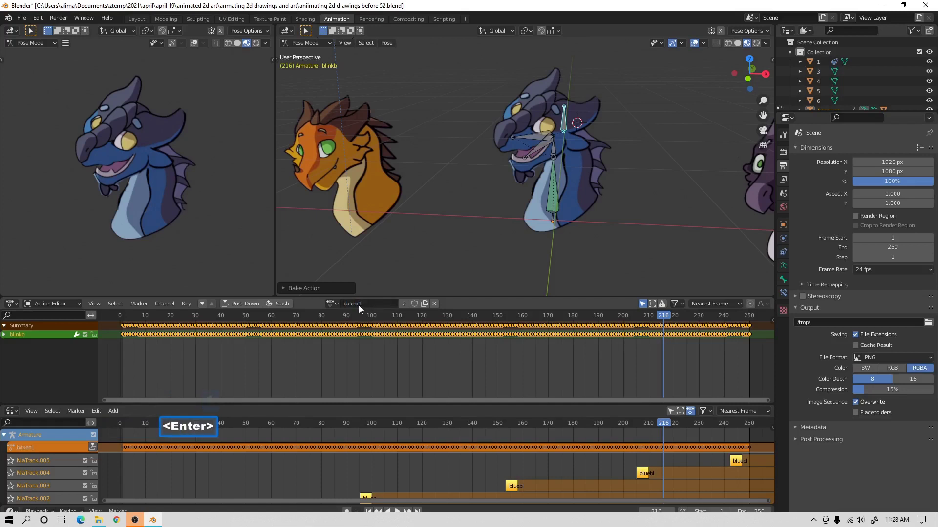
pyautogui.click(414, 304)
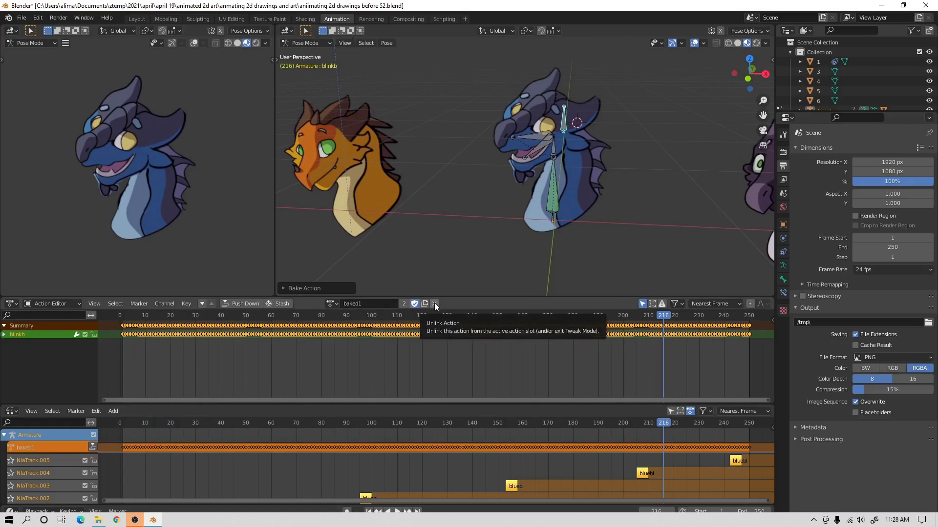
# Unlink the baked1 action from the armature and delete all the blueblink NLA tracks.
pyautogui.click(434, 304)
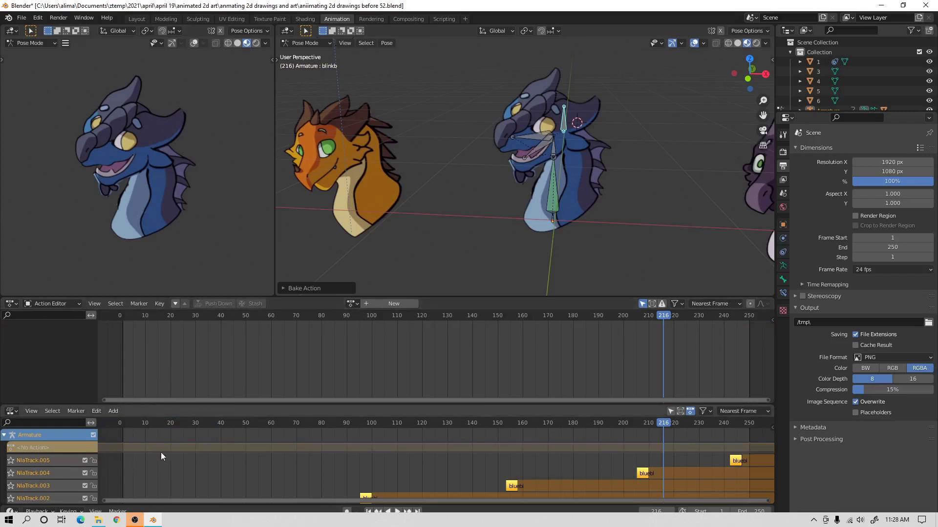
pyautogui.click(95, 411)
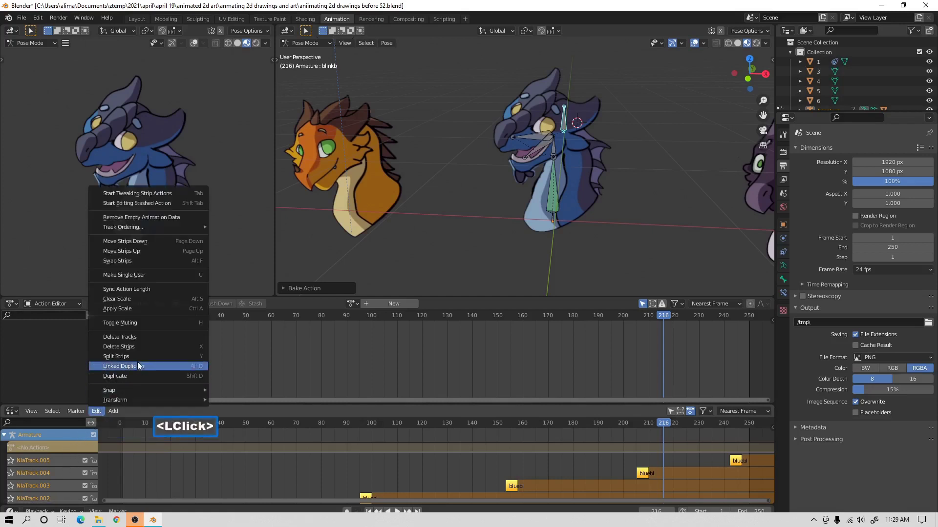
pyautogui.click(157, 336)
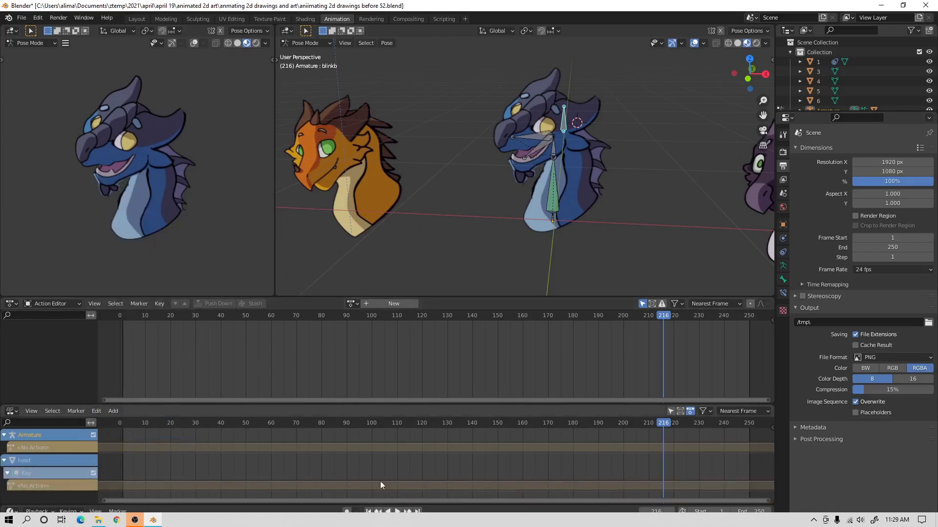
# Return to frame 1, assign the saved baked1 action to the armature and push it down into an NLA strip.
pyautogui.click(368, 511)
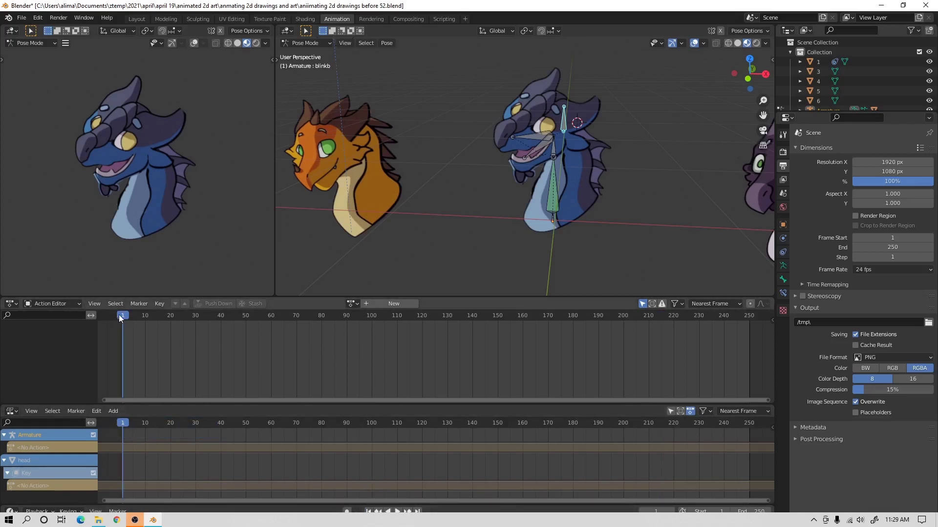
pyautogui.click(356, 304)
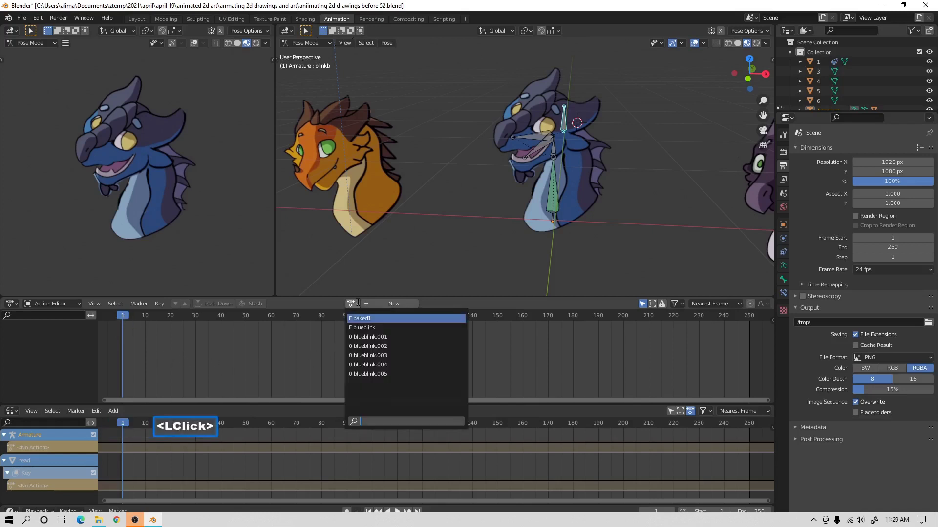
pyautogui.click(387, 319)
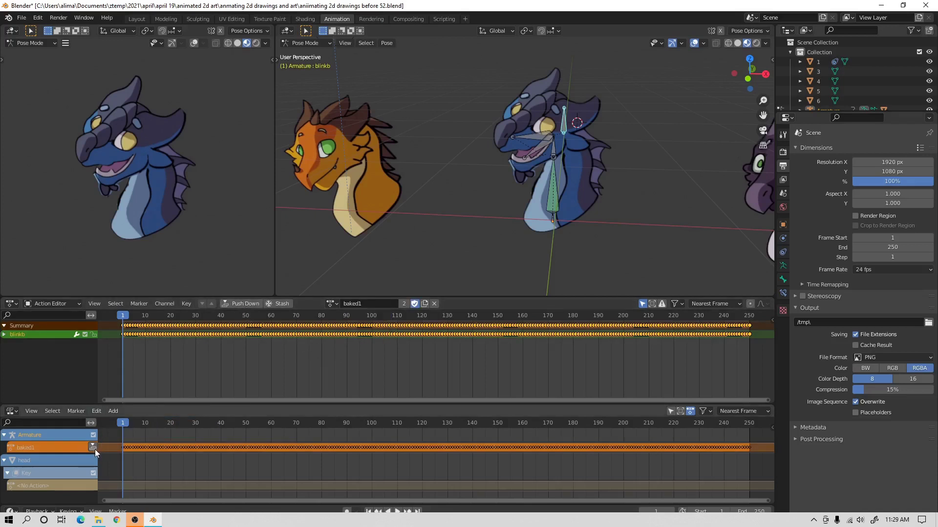
pyautogui.click(247, 304)
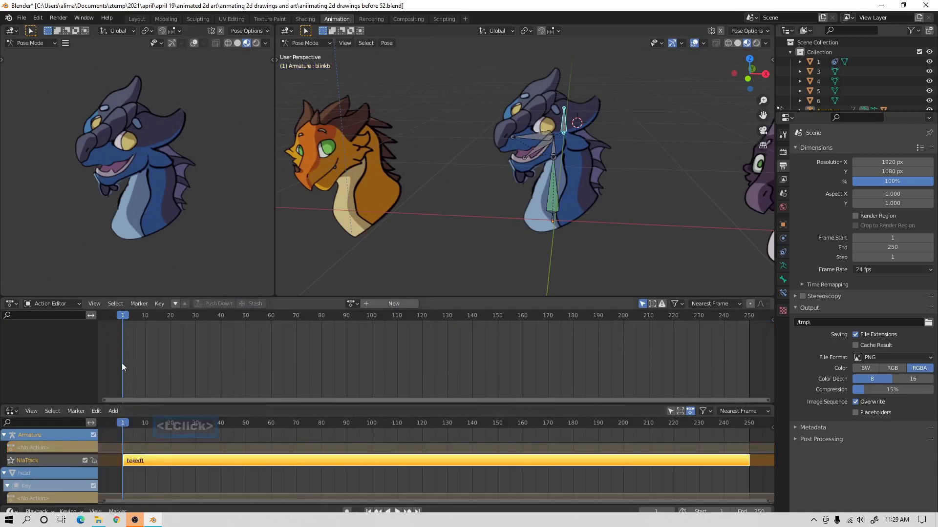
# Scrub through the baked1 strip to check the blinks, ending back at frame 1.
pyautogui.moveTo(124, 321); pyautogui.dragTo(508, 365)
pyautogui.moveTo(586, 362); pyautogui.dragTo(346, 425)
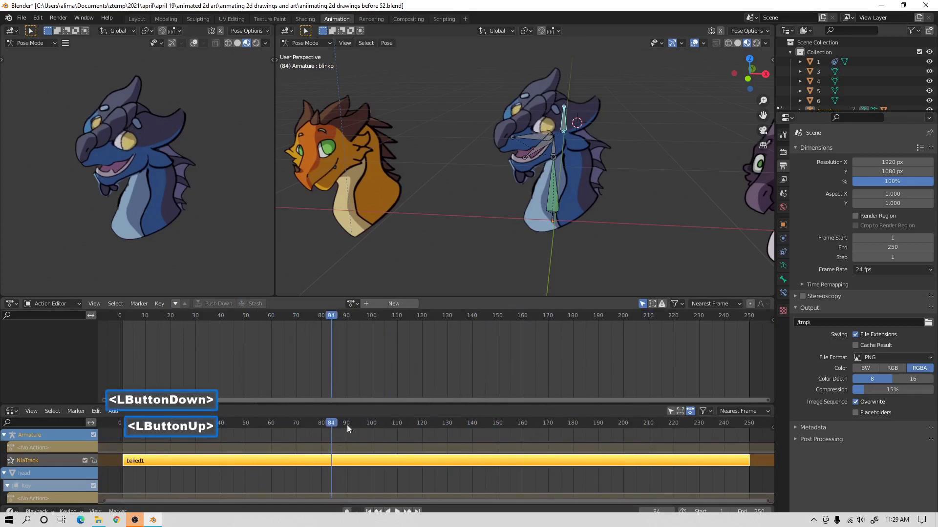
pyautogui.click(378, 511)
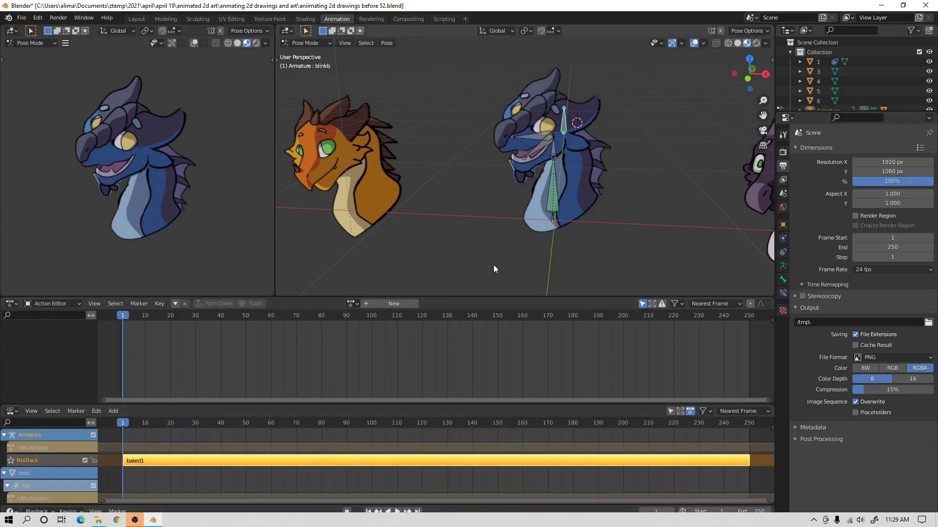
pyautogui.press('Pause')
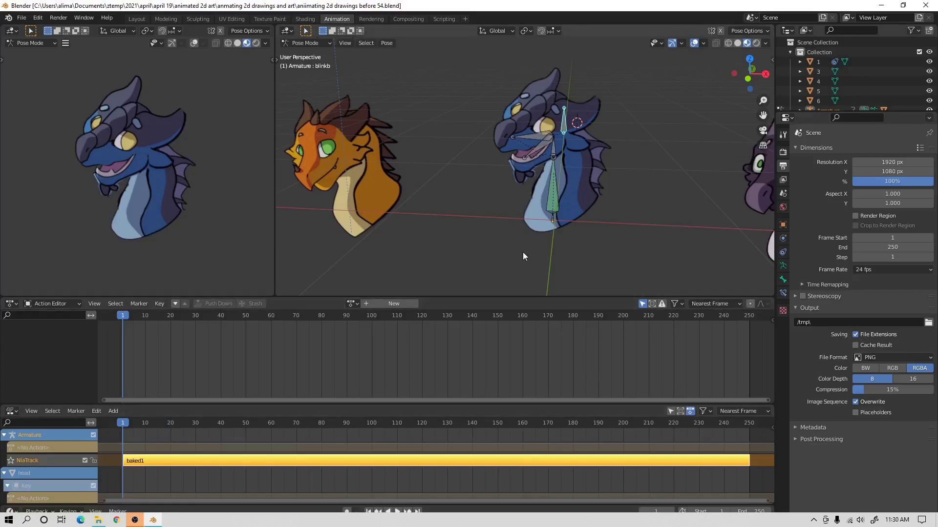
# Mute the baked1 NLA track and keyframe all the blue dragon's bones except the blink bone at frame 1.
pyautogui.click(86, 460)
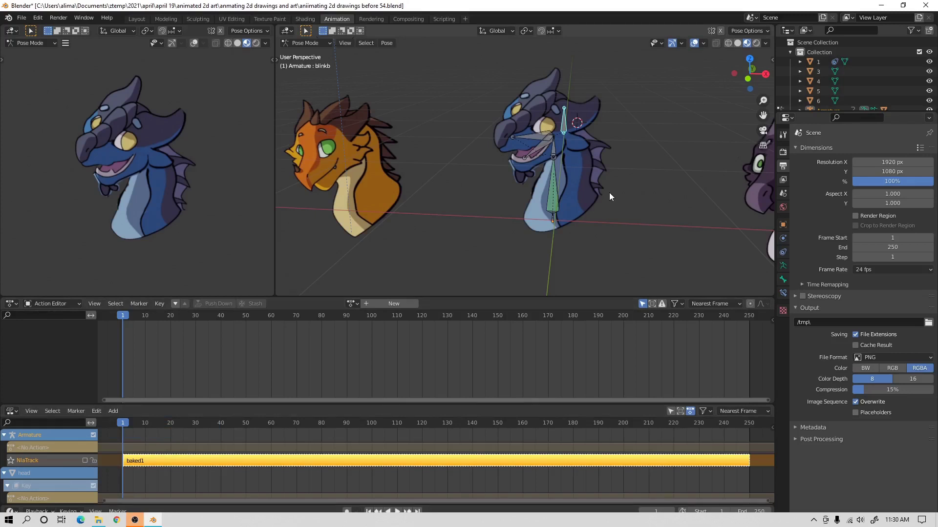
pyautogui.click(615, 240)
pyautogui.press('b')
pyautogui.moveTo(492, 124); pyautogui.dragTo(556, 219)
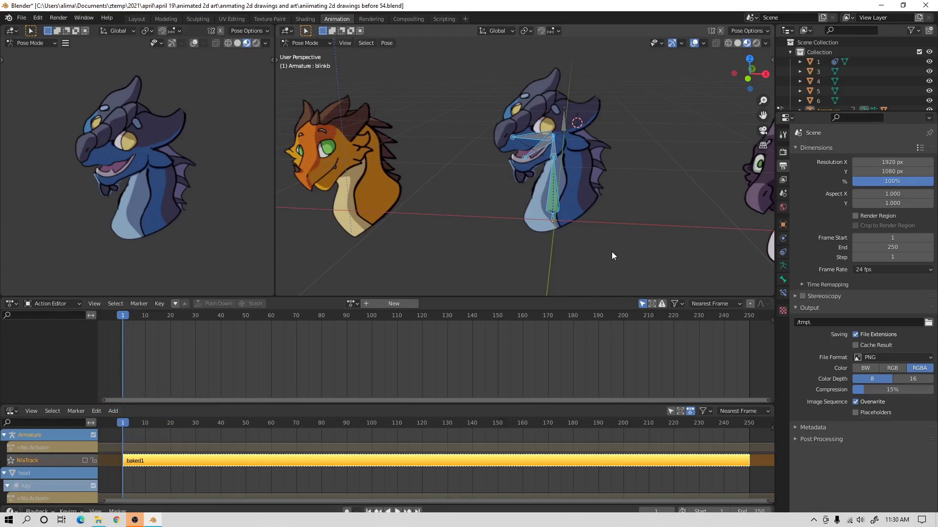
pyautogui.press('i')
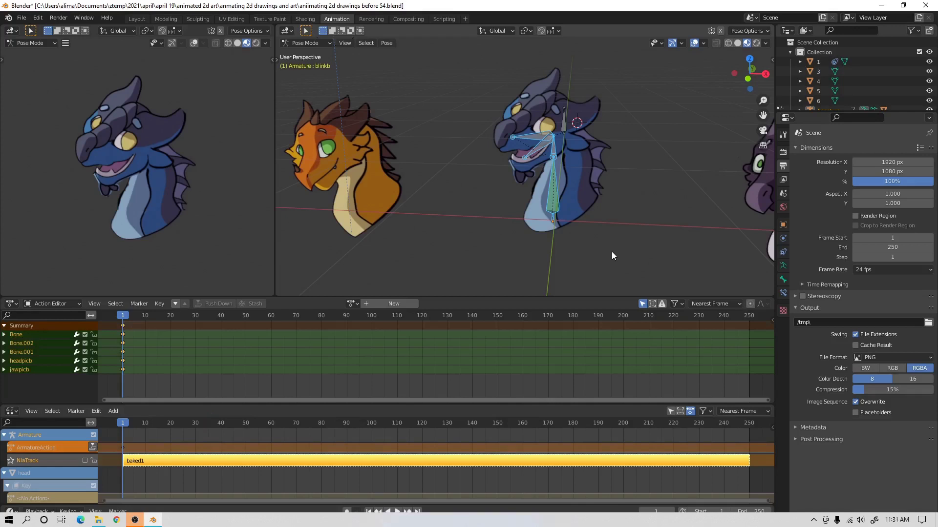
# Rotate the blue dragon's head bone by about -18° at frame 1 to tilt the head downward.
pyautogui.click(523, 136)
pyautogui.press('r')
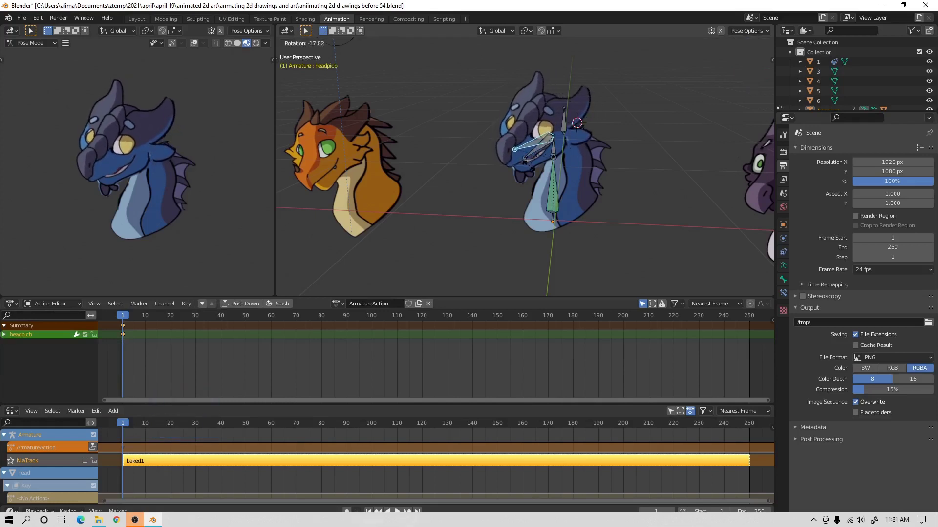
pyautogui.click(594, 218)
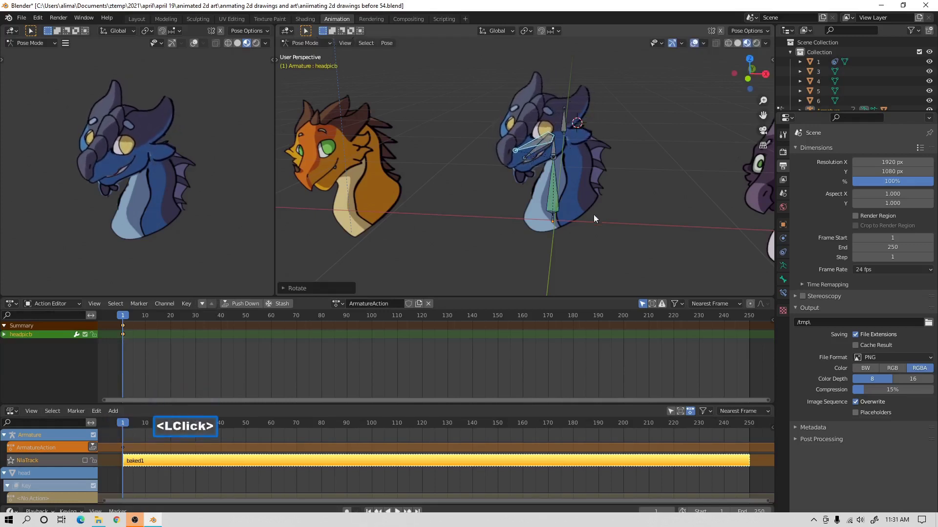
# Select all the blue dragon's bones except the blink bone and keyframe their pose at frames 1 and 50.
pyautogui.press('b')
pyautogui.moveTo(475, 131); pyautogui.dragTo(567, 222)
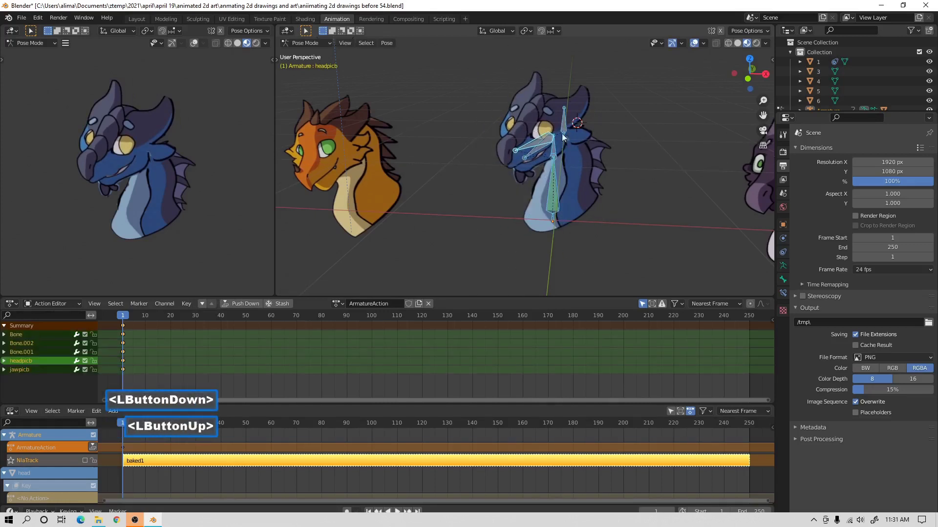
pyautogui.click(470, 166)
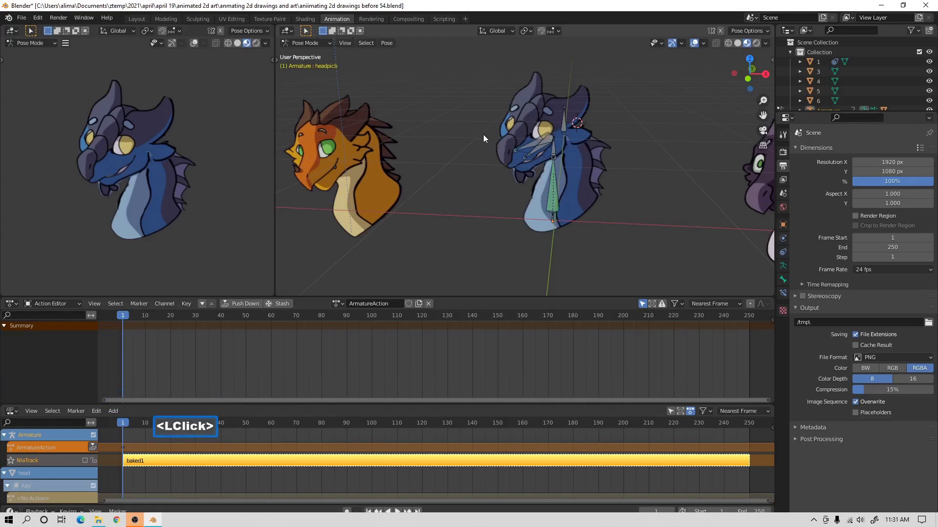
pyautogui.moveTo(463, 149); pyautogui.dragTo(558, 219)
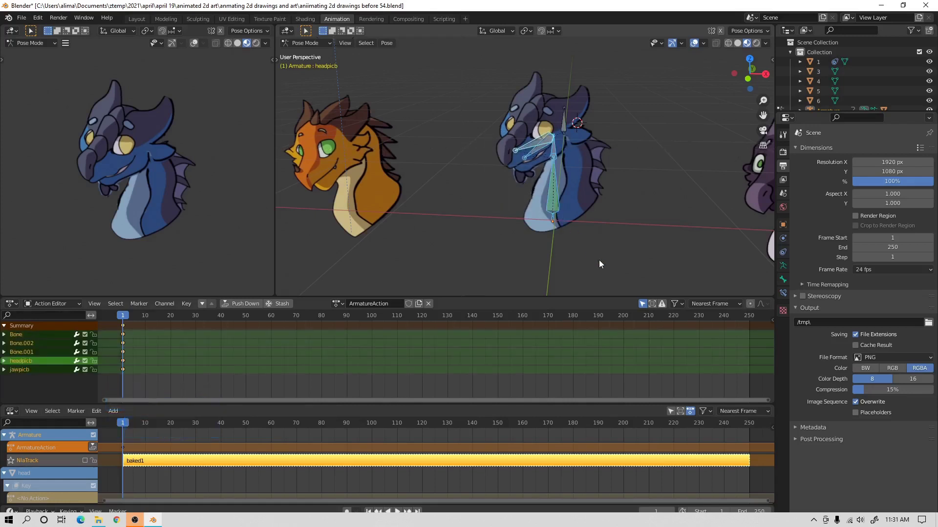
pyautogui.press('i')
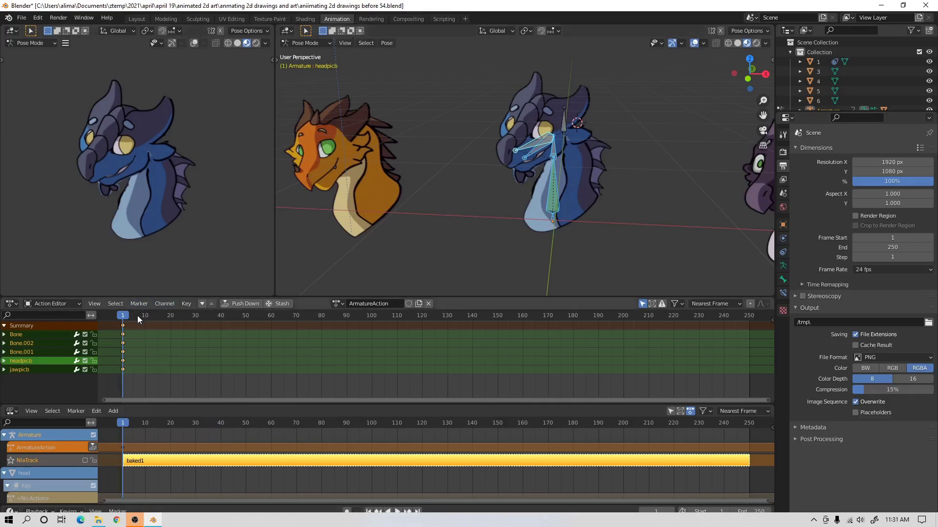
pyautogui.moveTo(130, 321); pyautogui.dragTo(246, 323)
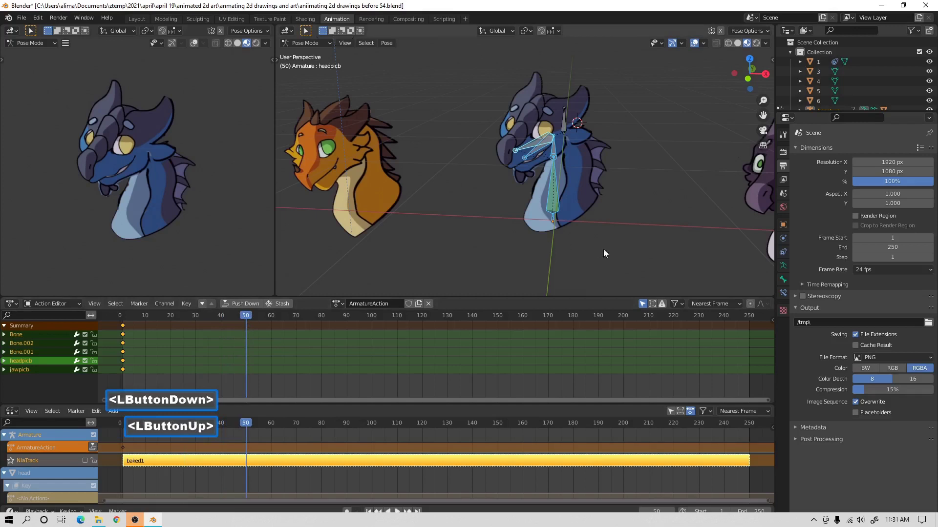
pyautogui.press('i')
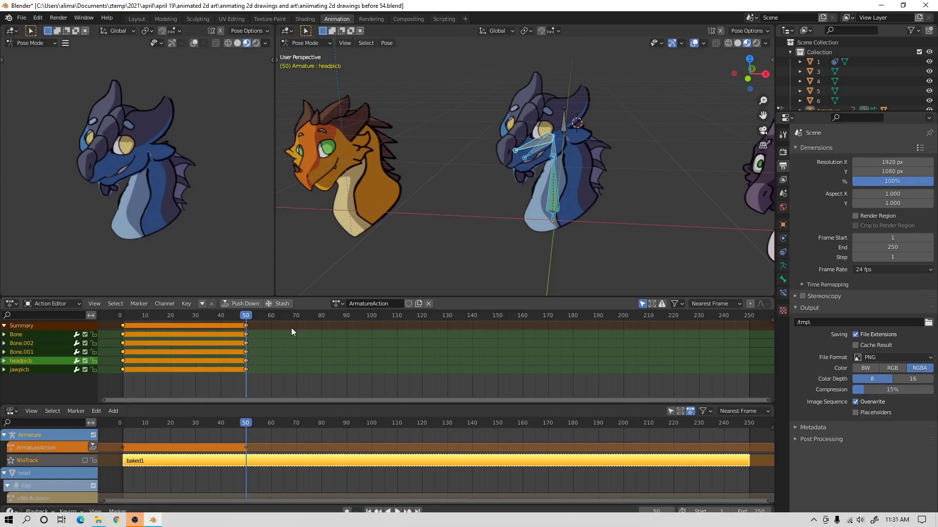
# At frame 29, shift the upper neck bone Bone.001 toward the dragon's front and rotate it to tilt the head down.
pyautogui.moveTo(248, 315); pyautogui.dragTo(195, 334)
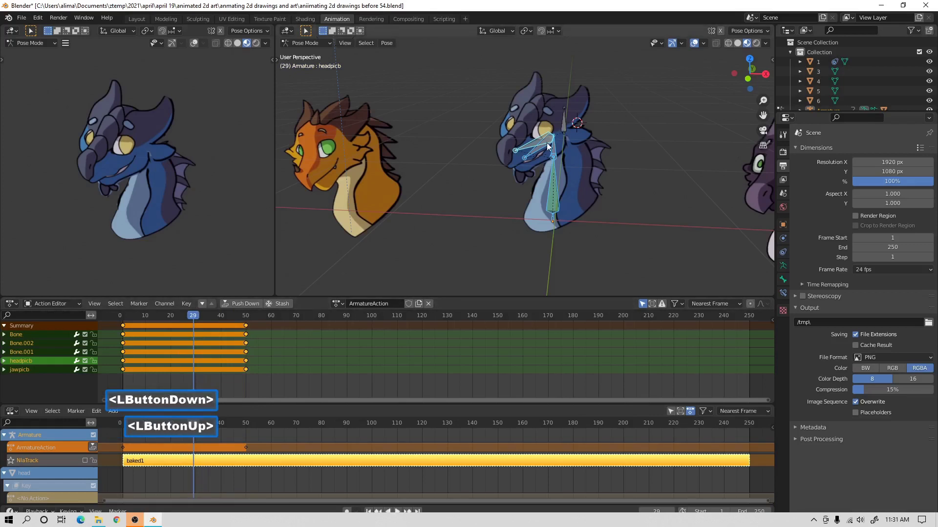
pyautogui.scroll(-2, 591, 176)
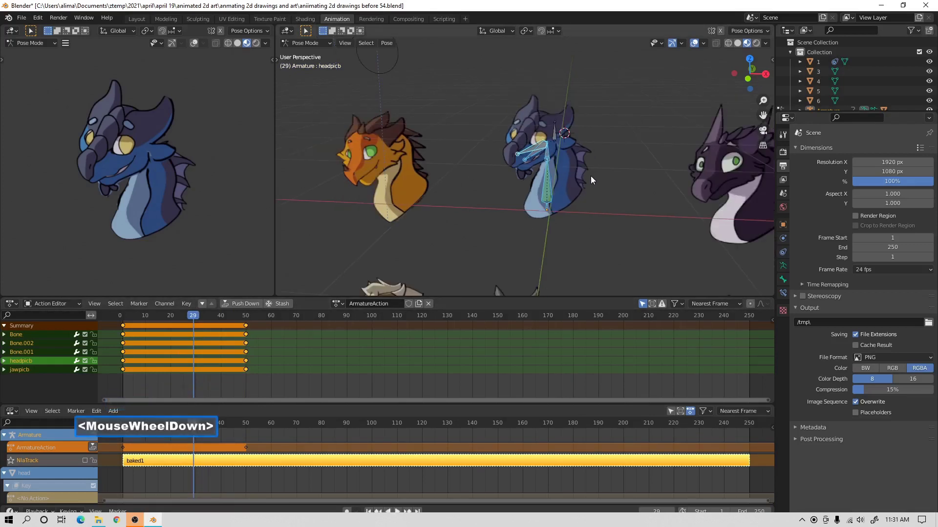
pyautogui.click(548, 151)
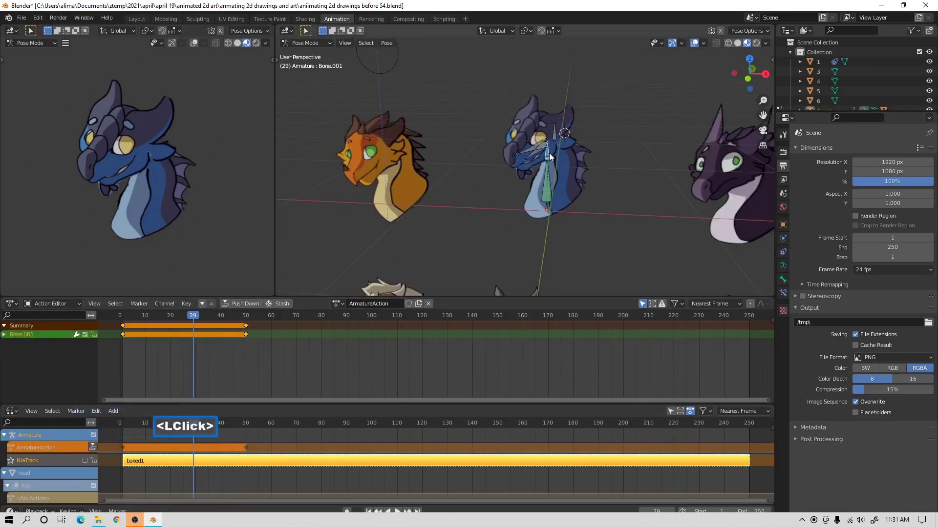
pyautogui.press('g')
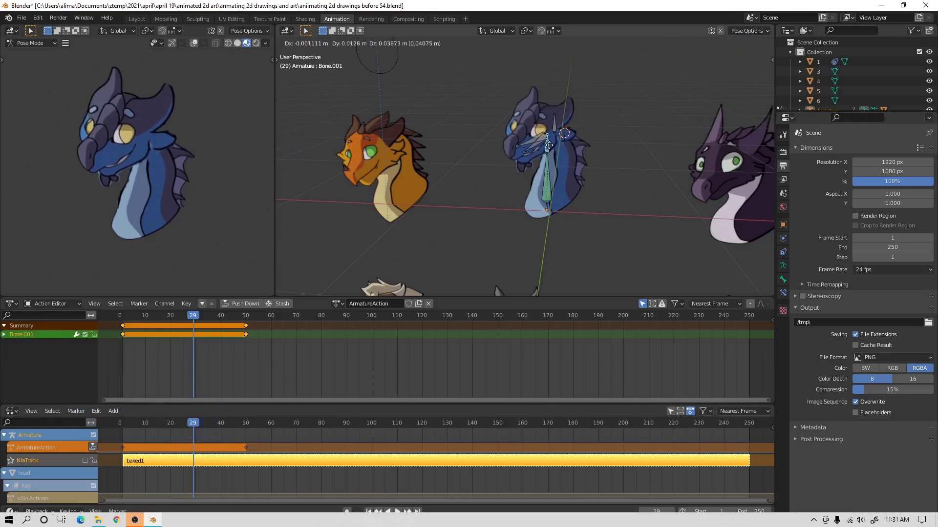
pyautogui.click(549, 145)
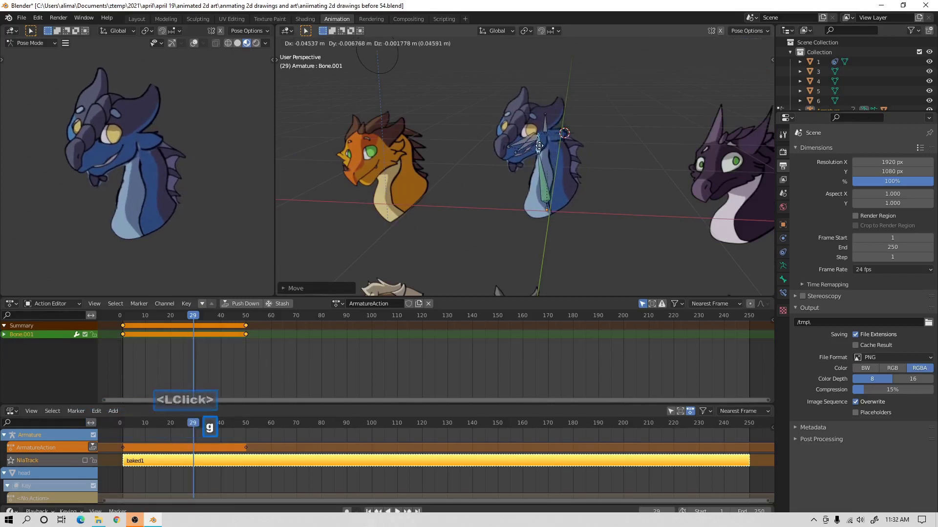
pyautogui.click(546, 150)
pyautogui.press('r')
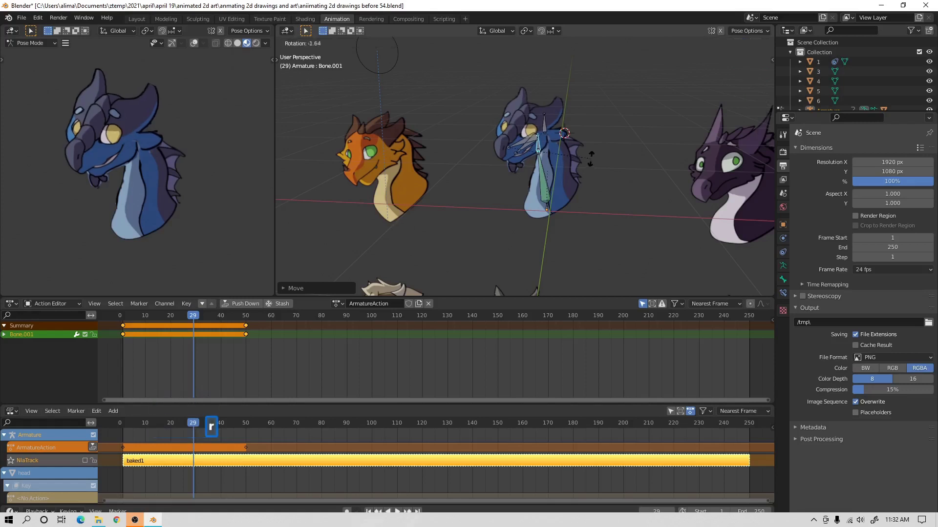
pyautogui.click(591, 151)
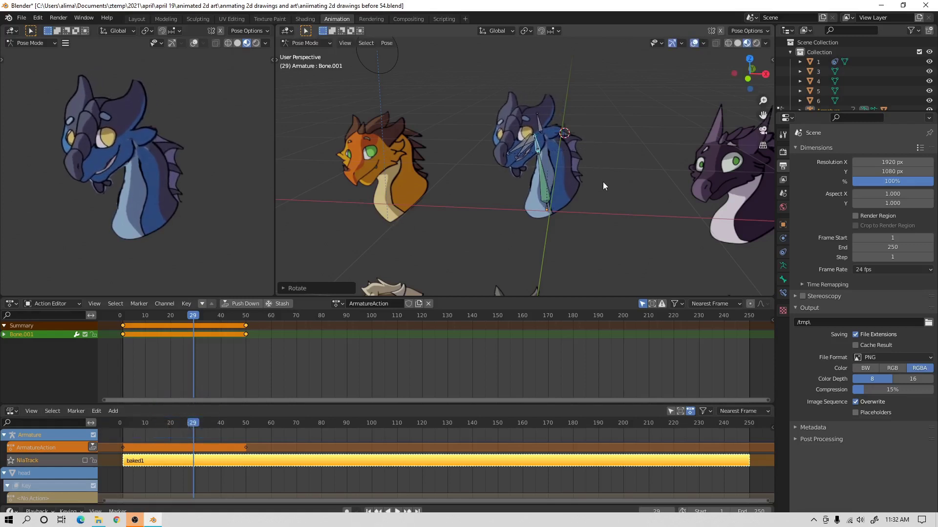
# Add the head, jaw and Bone.002 bones to the selection and keyframe the pose at frame 29.
pyautogui.press('b')
pyautogui.moveTo(491, 131); pyautogui.dragTo(530, 186)
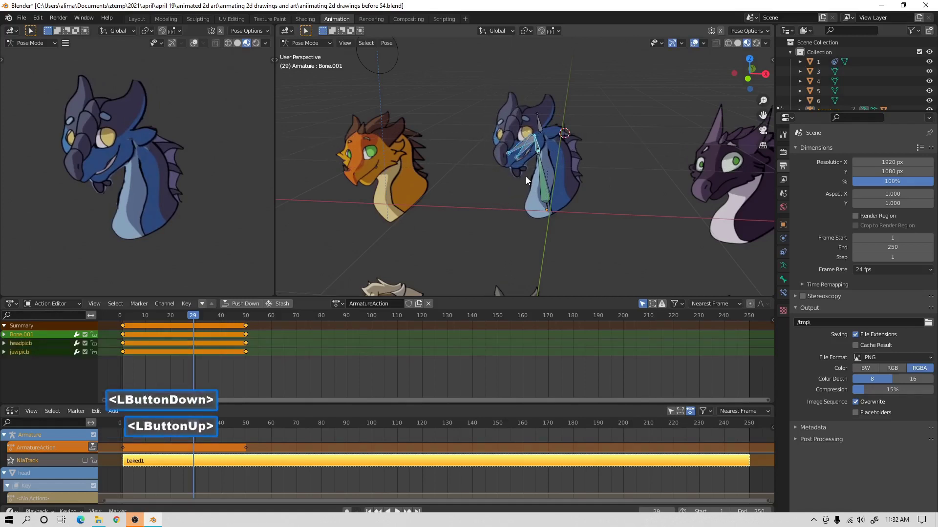
pyautogui.keyDown('shift'); pyautogui.click(538, 180); pyautogui.keyUp('shift')
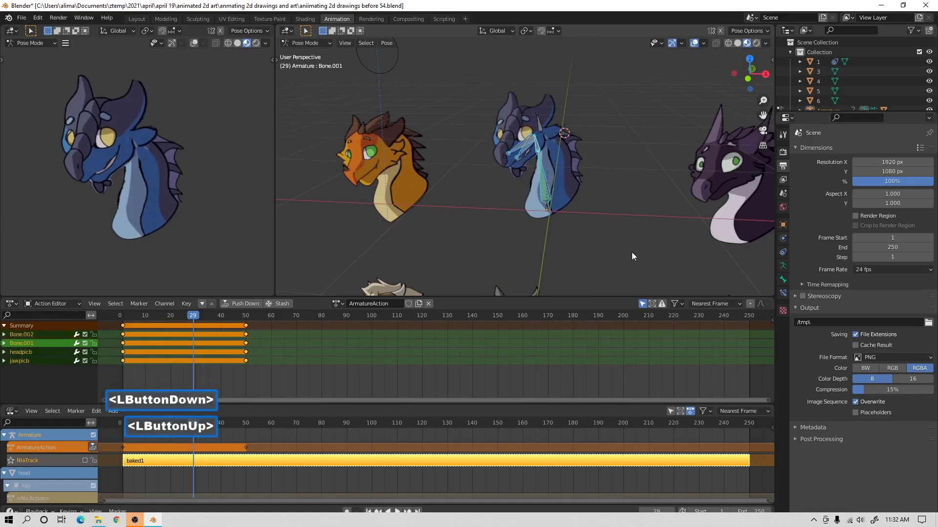
pyautogui.press('i')
# Keyframe only the jaw bone in its closed pose at frame 12.
pyautogui.moveTo(193, 320); pyautogui.dragTo(151, 330)
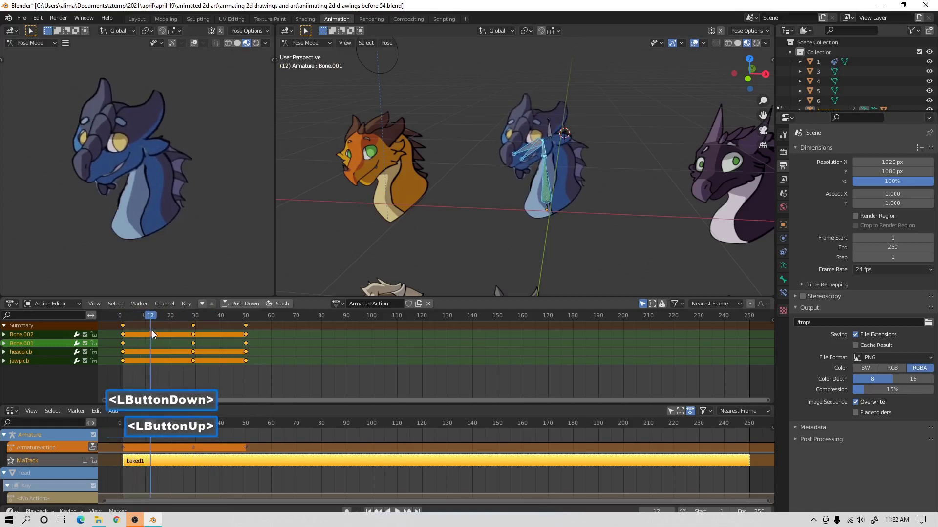
pyautogui.click(526, 159)
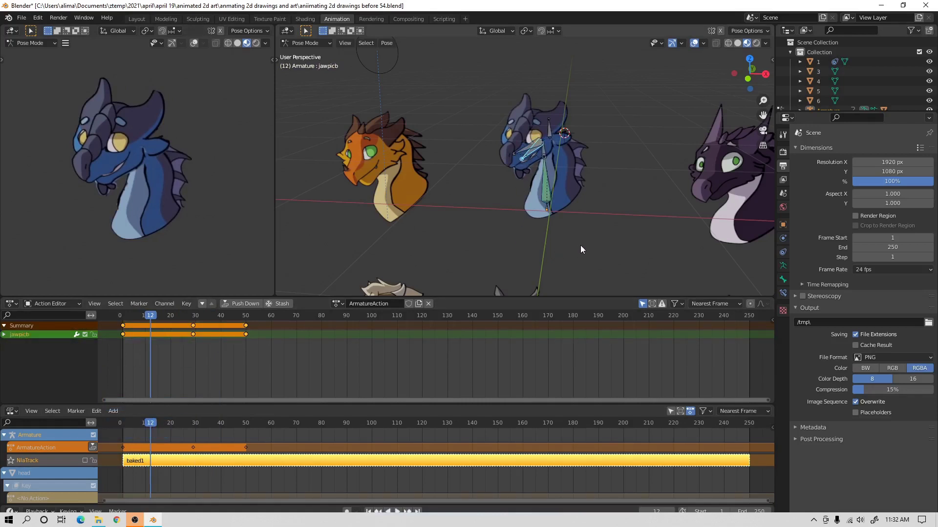
pyautogui.press('i')
# Rotate the jaw bone to open the mouth wide at frame 22 and keyframe it.
pyautogui.moveTo(150, 318); pyautogui.dragTo(177, 318)
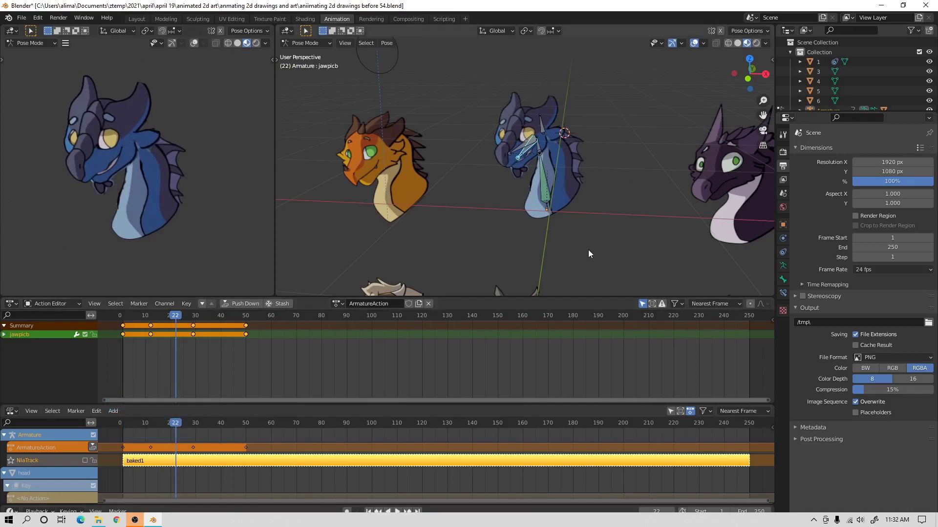
pyautogui.press('r')
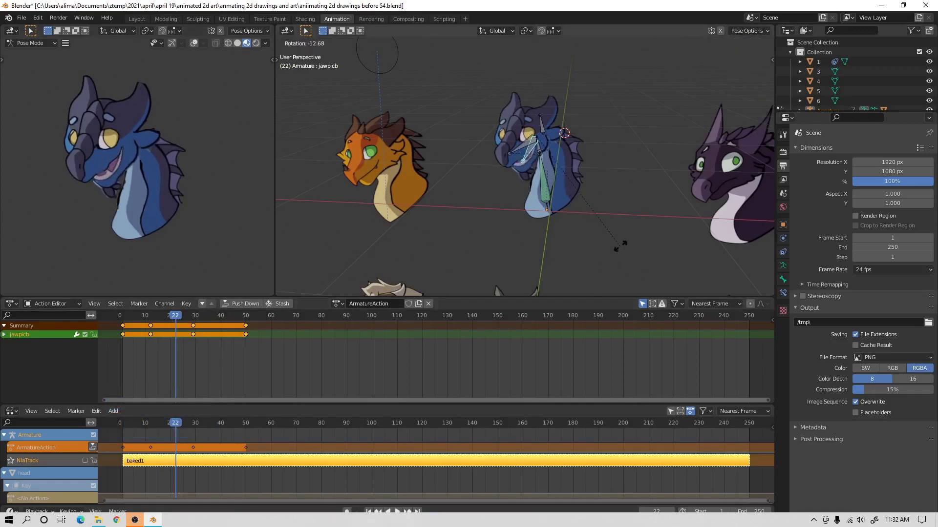
pyautogui.click(638, 228)
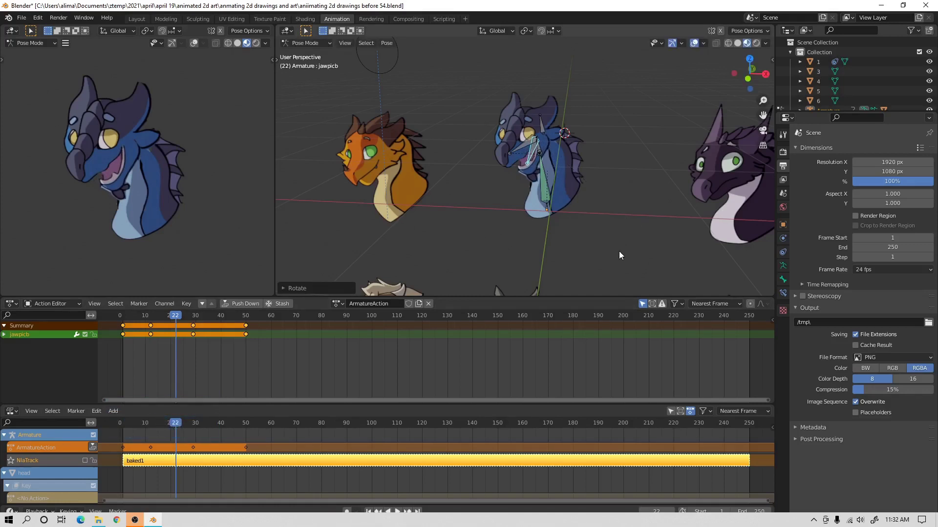
pyautogui.press('i')
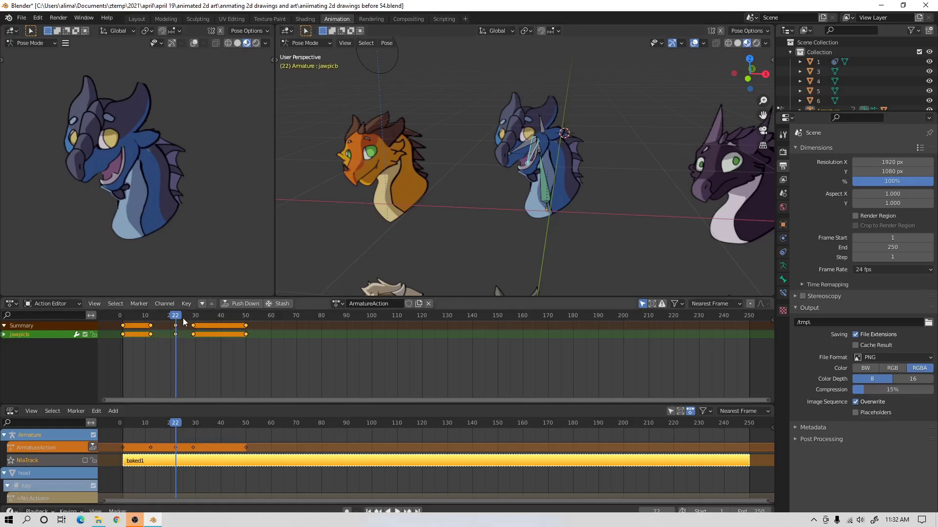
# Rotate the jaw bone to open the mouth slightly at frame 36 and keyframe it.
pyautogui.moveTo(178, 318); pyautogui.dragTo(212, 331)
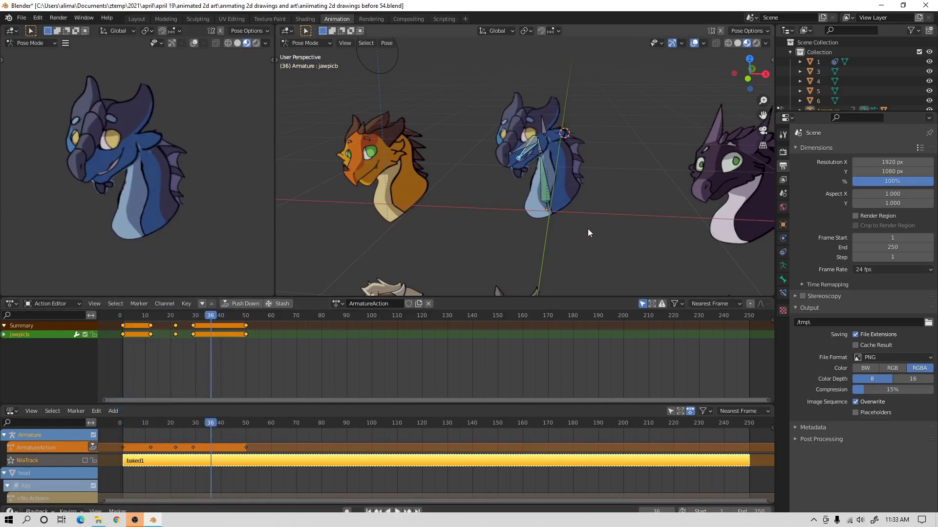
pyautogui.press('r')
pyautogui.click(604, 225)
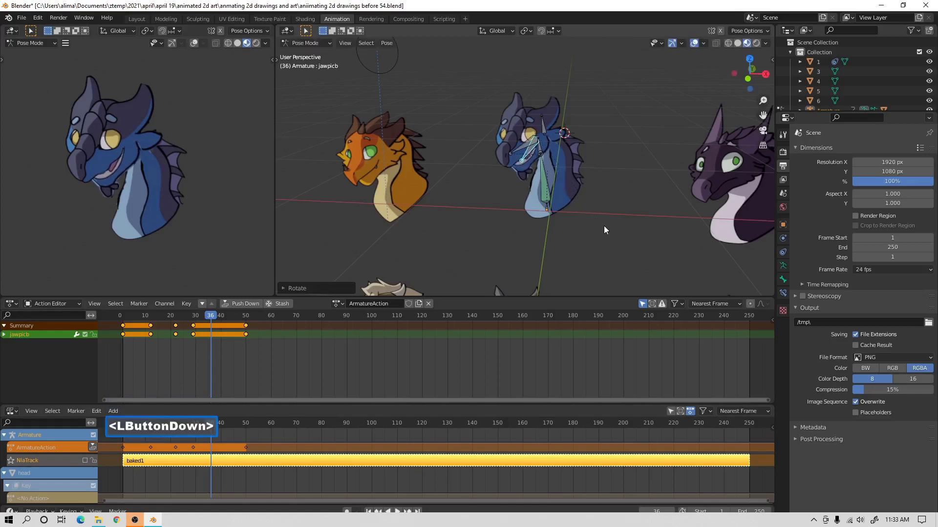
pyautogui.press('i')
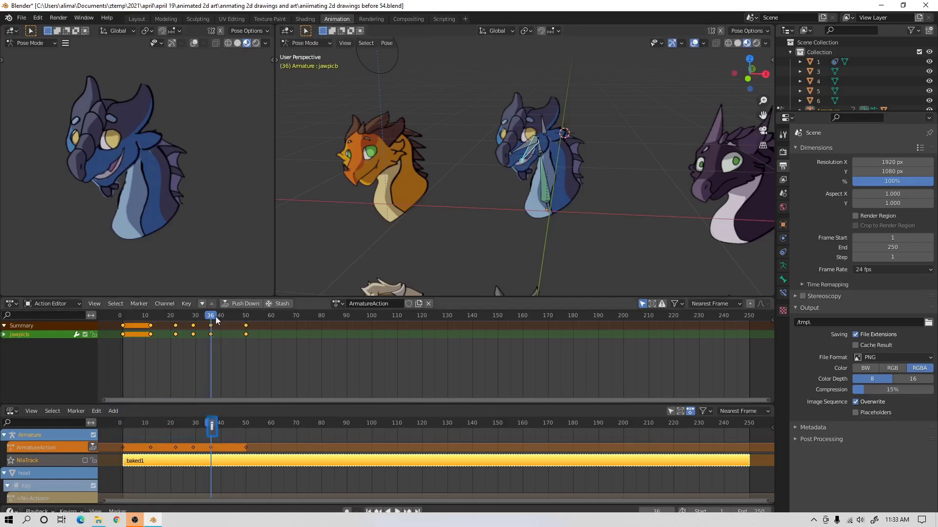
# Rotate the jaw bone to close the mouth at frame 44, keyframe it and advance to frame 50.
pyautogui.moveTo(216, 317); pyautogui.dragTo(231, 317)
pyautogui.press('r')
pyautogui.click(591, 249)
pyautogui.press('i')
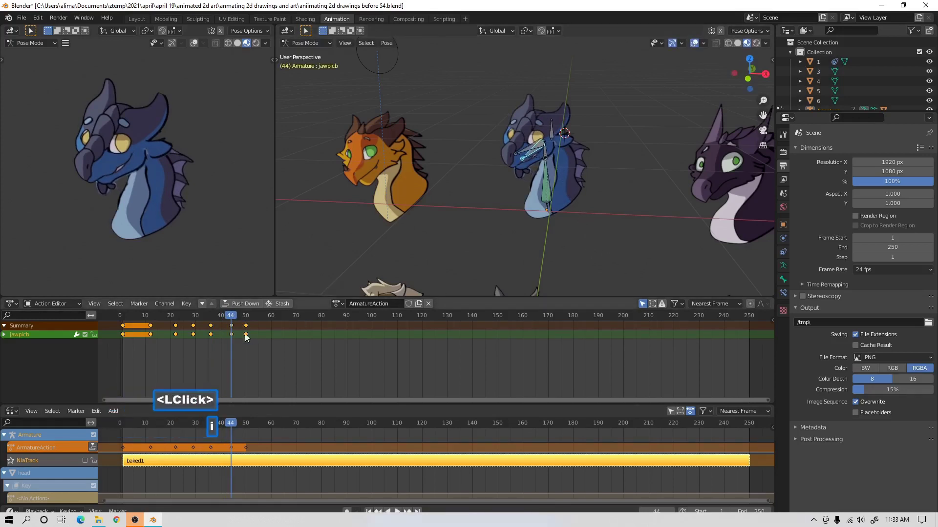
pyautogui.moveTo(231, 318)
pyautogui.mouseDown()
pyautogui.moveTo(150, 321)
pyautogui.moveTo(246, 328)
pyautogui.moveTo(139, 343)
pyautogui.moveTo(240, 337)
pyautogui.moveTo(165, 347)
pyautogui.moveTo(246, 327)
pyautogui.mouseUp()
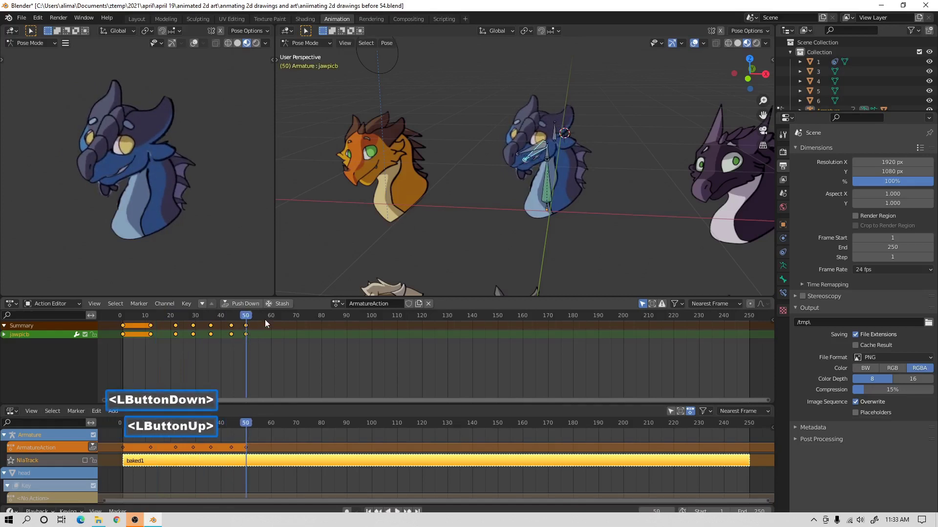
# Rename the armature's current action as headmove.
pyautogui.click(357, 305)
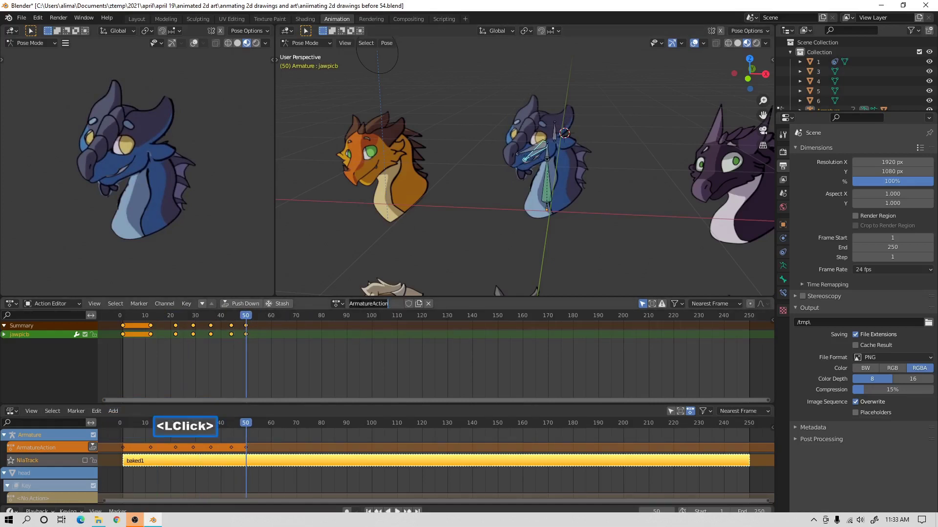
pyautogui.write('h')
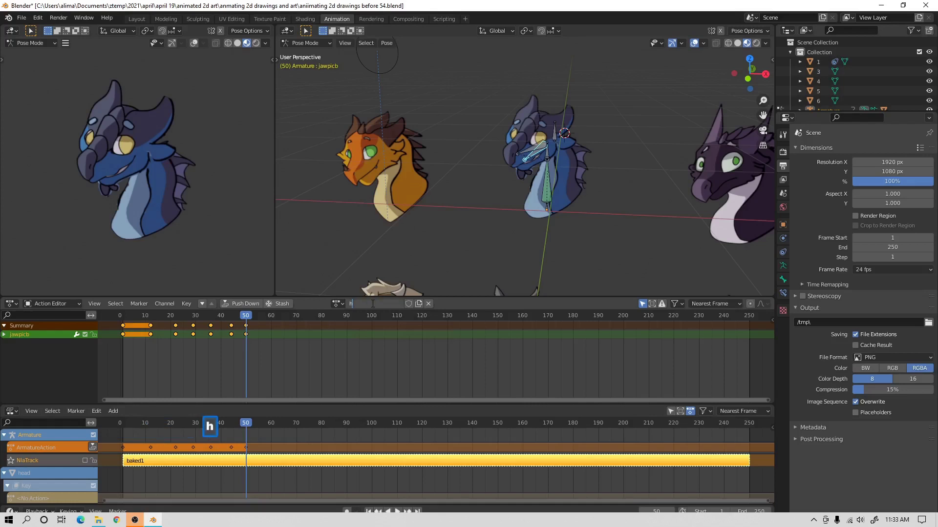
pyautogui.write('eadmove')
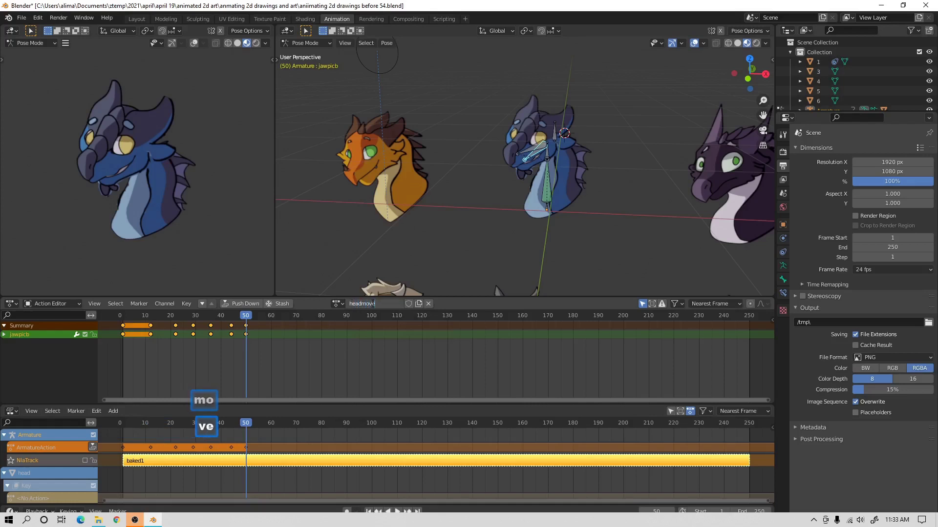
pyautogui.press('Return')
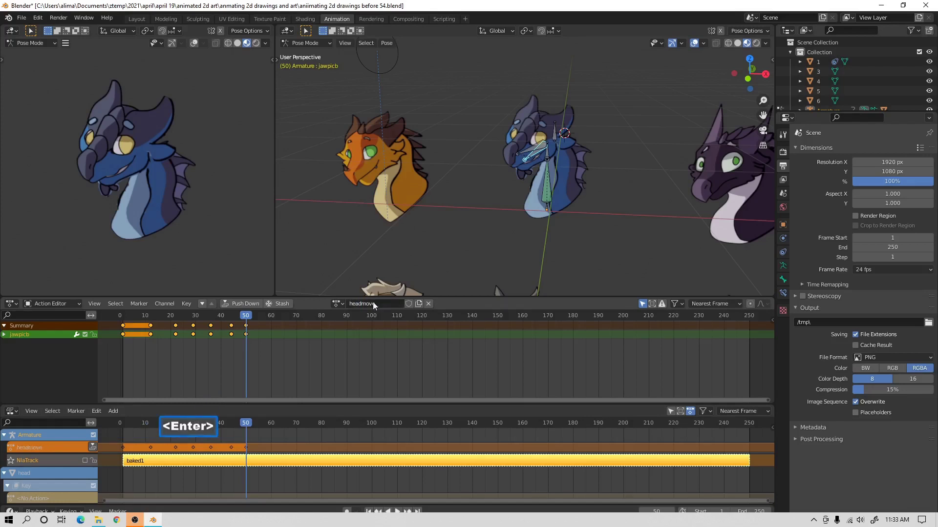
# Protect the headmove action with a fake user, unlink it from the armature and return to frame 1.
pyautogui.click(409, 304)
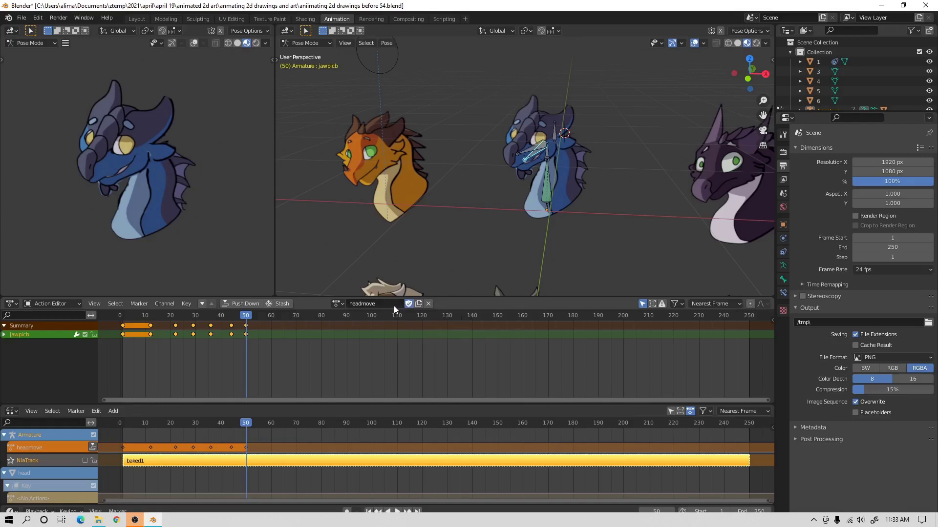
pyautogui.click(429, 304)
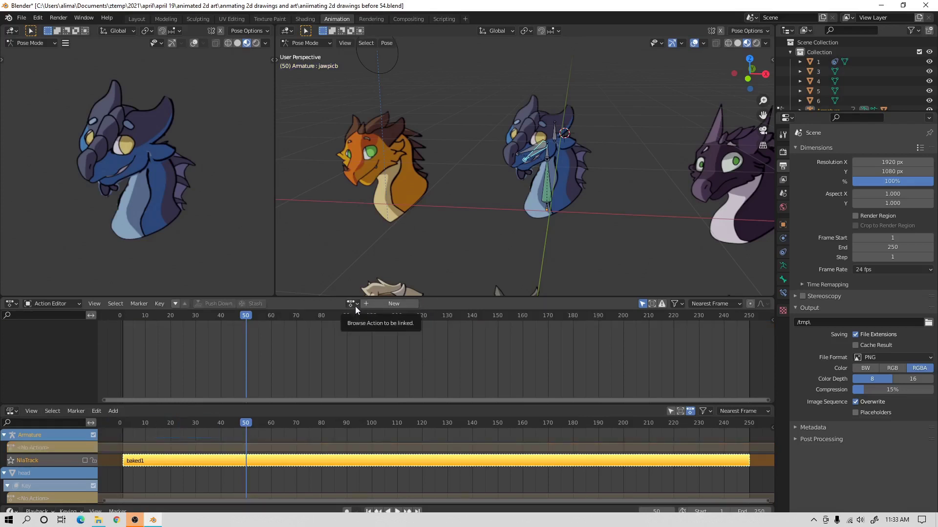
pyautogui.click(370, 511)
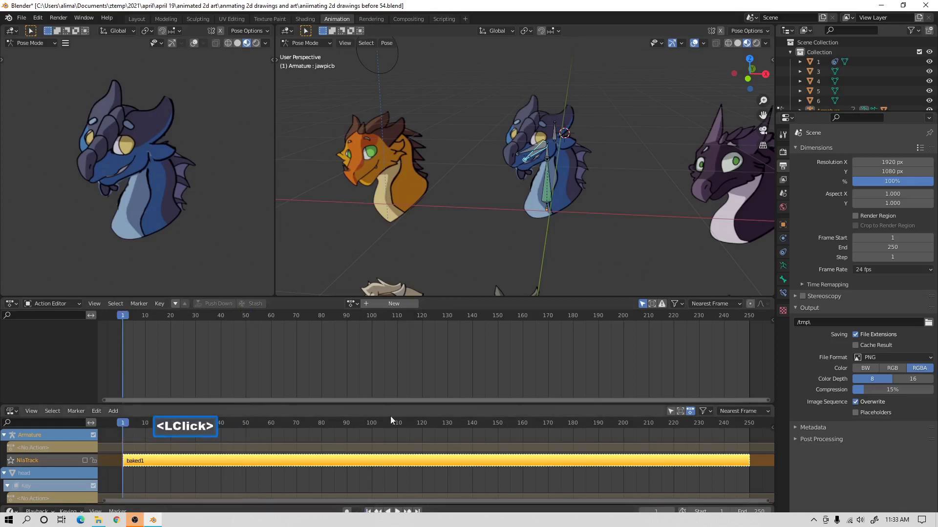
# Assign the saved headmove action to the armature, push it down as an NLA strip and preview it up to frame 35.
pyautogui.click(351, 303)
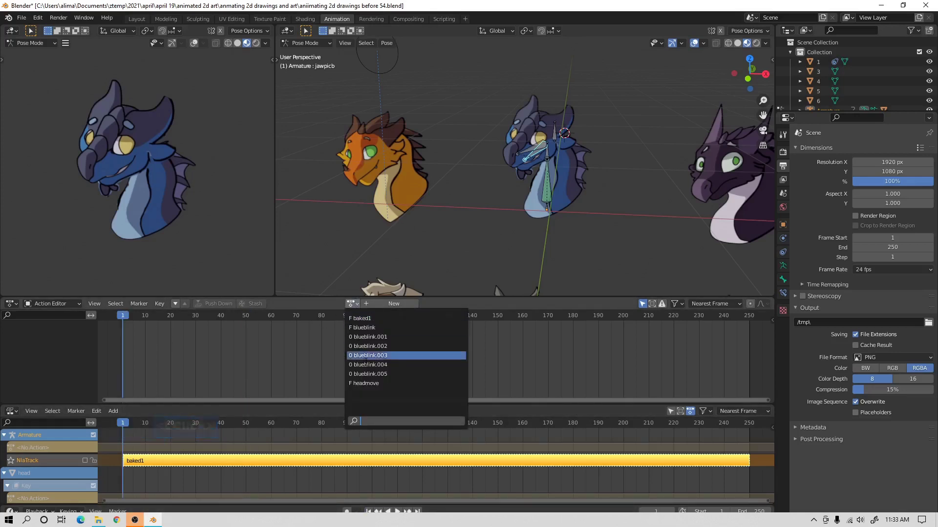
pyautogui.click(388, 383)
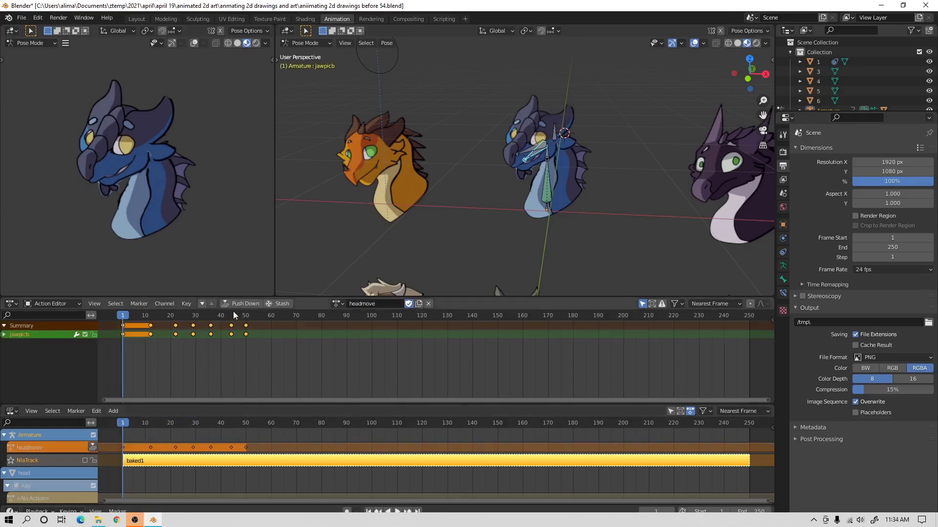
pyautogui.click(244, 304)
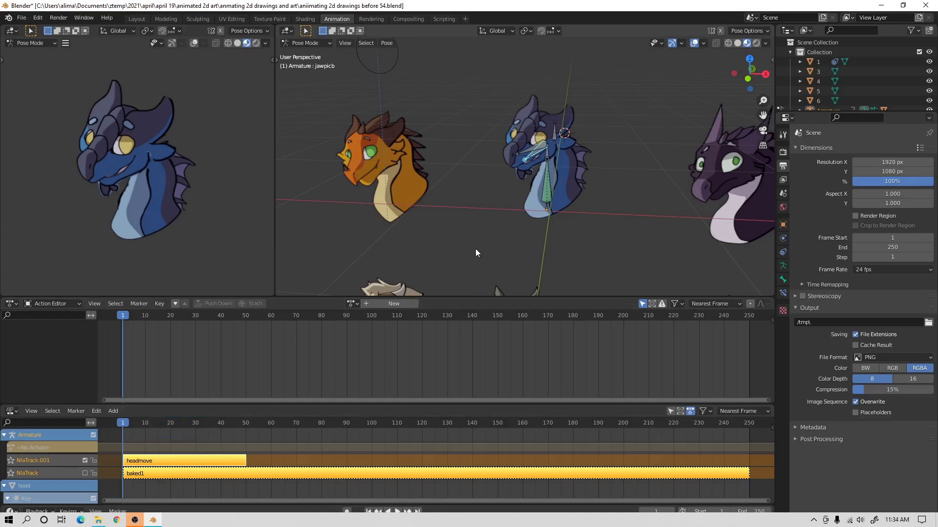
pyautogui.press('Pause')
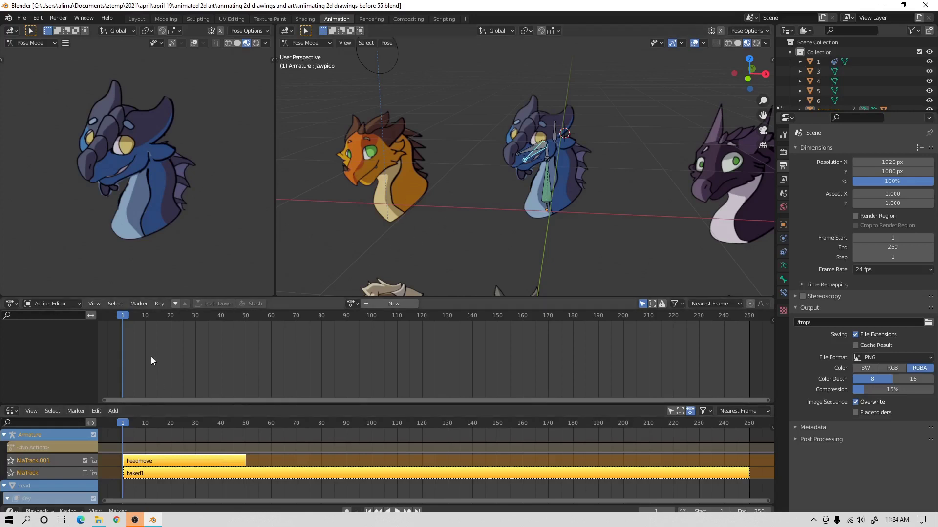
pyautogui.moveTo(120, 317); pyautogui.dragTo(208, 337)
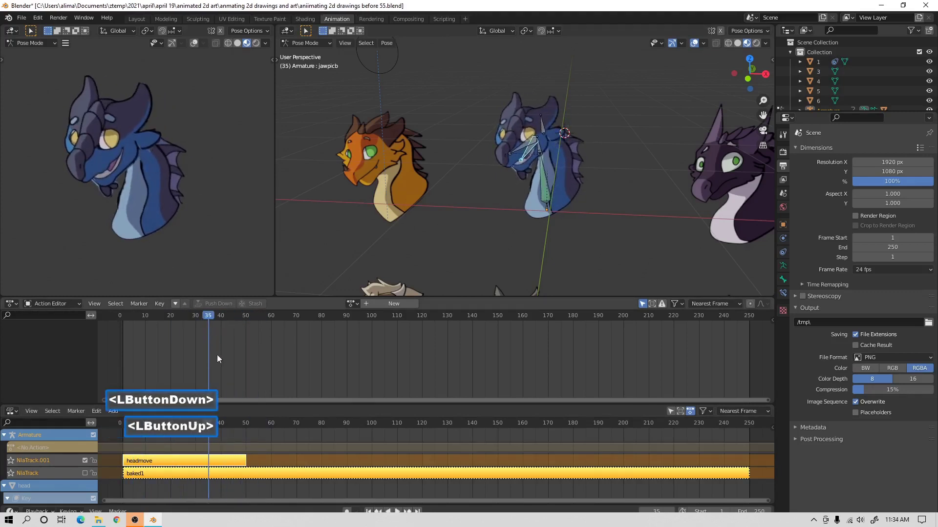
# Select the headmove strip, enlarge the NLA editor and show the strip's Action Clip settings.
pyautogui.click(215, 458)
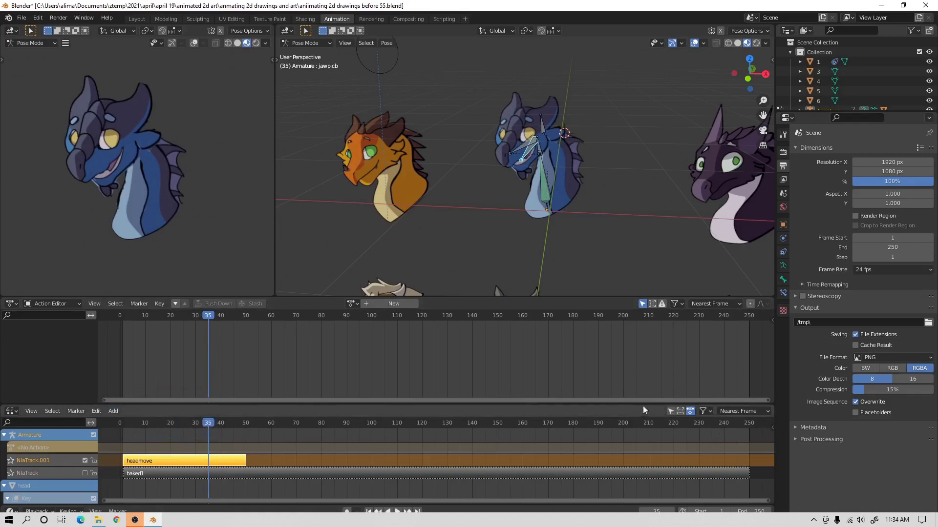
pyautogui.moveTo(631, 403); pyautogui.dragTo(638, 360)
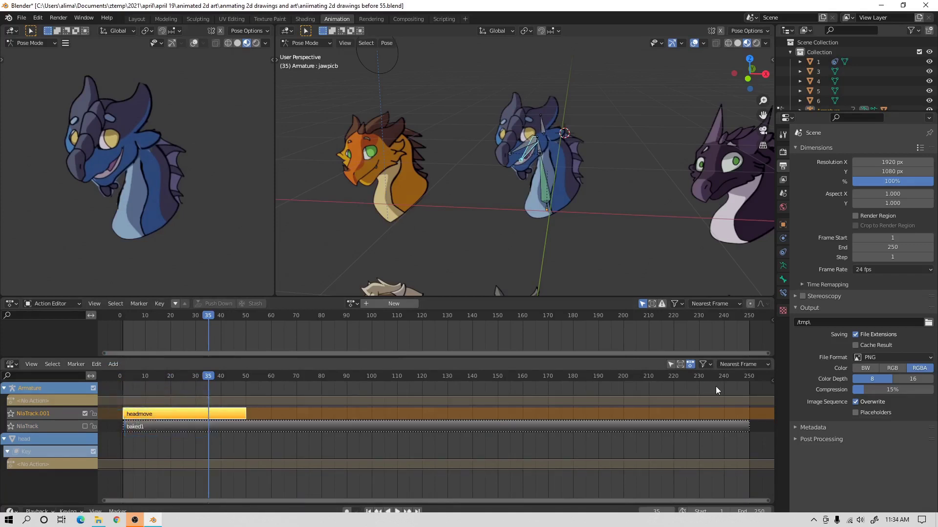
pyautogui.press('n')
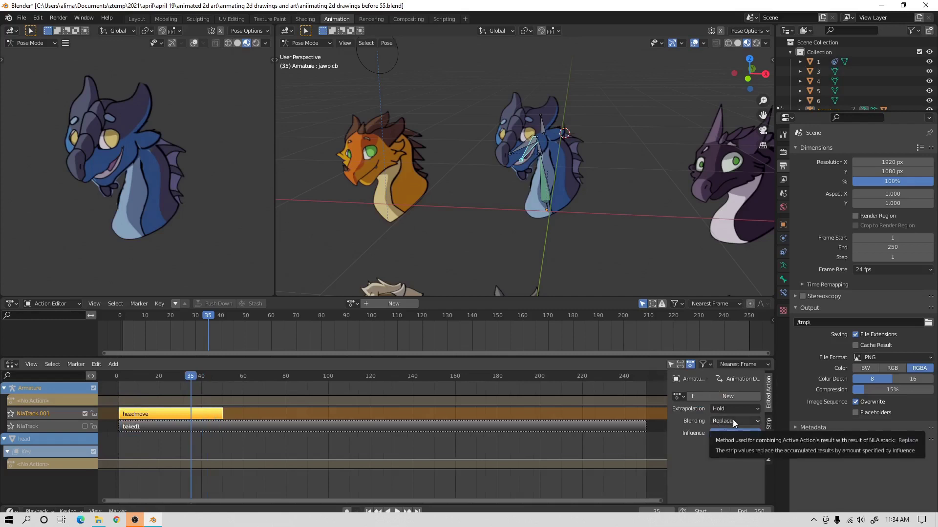
pyautogui.click(769, 426)
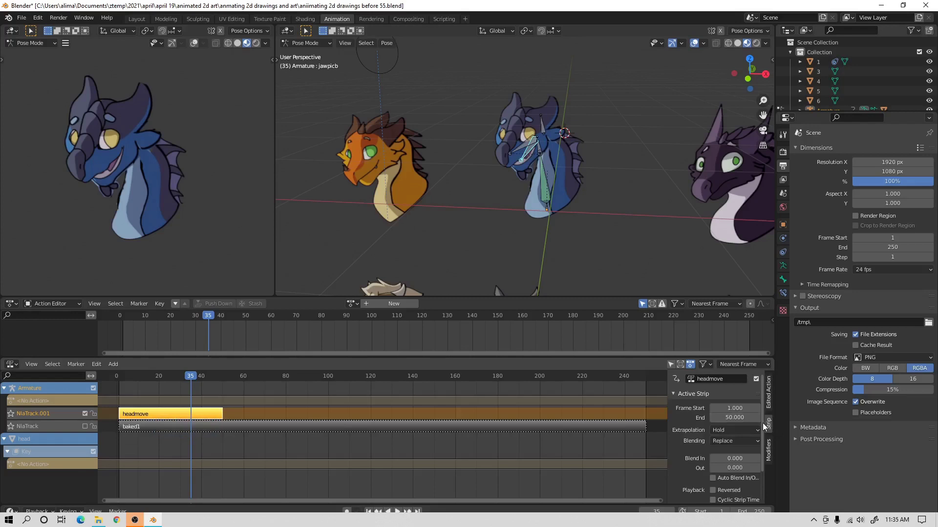
pyautogui.moveTo(762, 424); pyautogui.dragTo(755, 480)
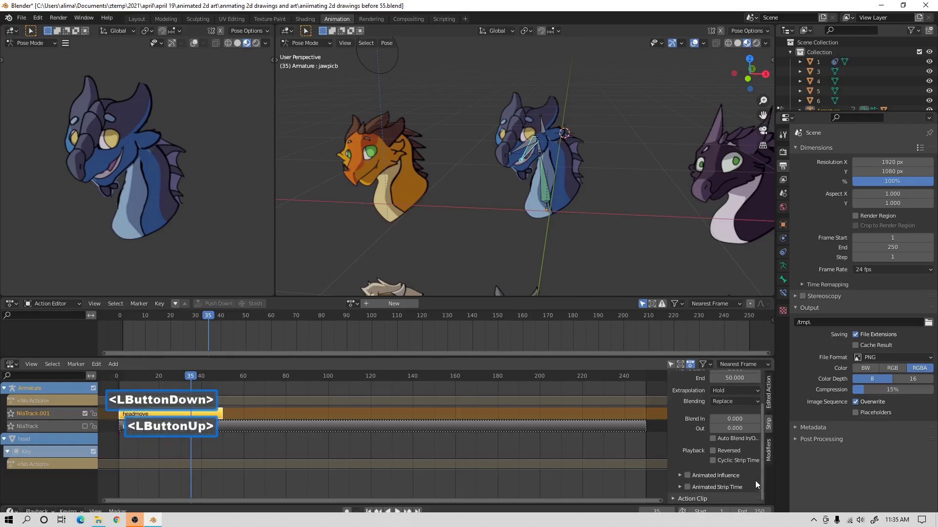
pyautogui.click(675, 499)
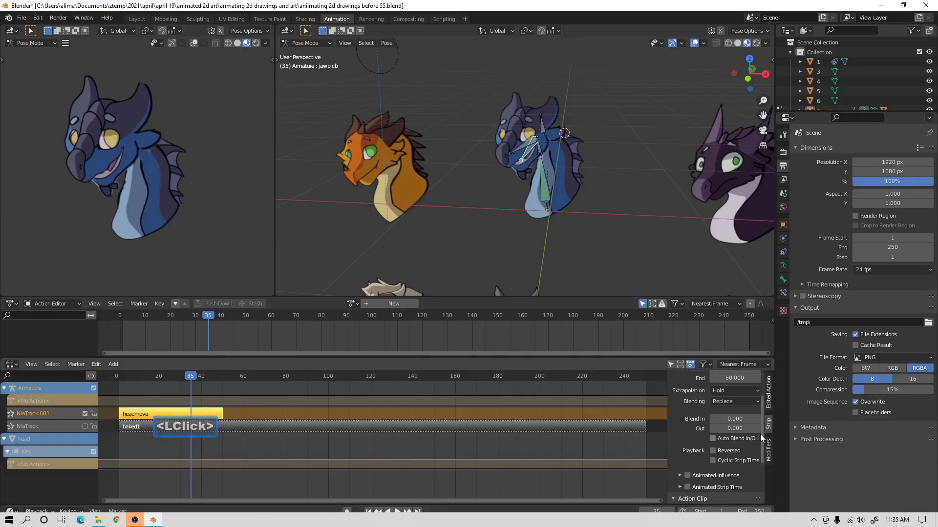
pyautogui.moveTo(762, 430); pyautogui.dragTo(769, 477)
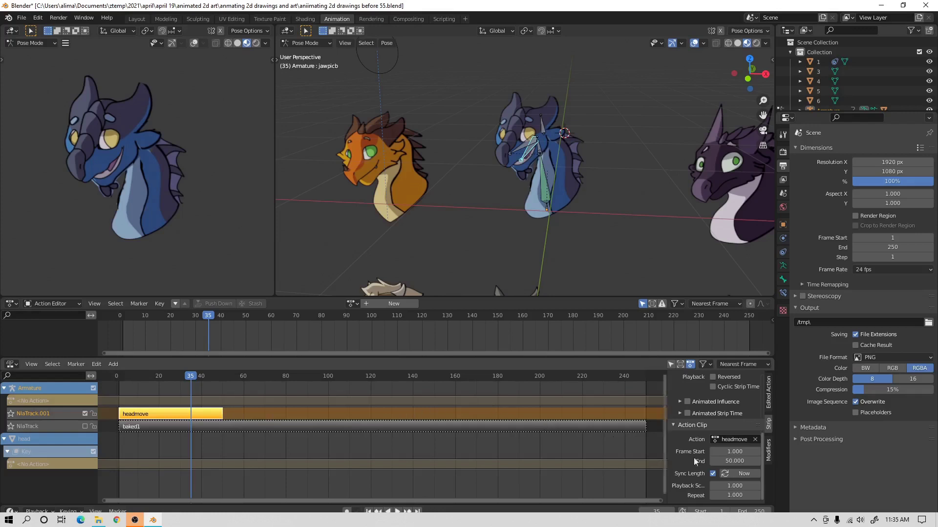
# Raise the headmove strip's repeat value to 5.000.
pyautogui.click(756, 495)
pyautogui.click(756, 495)
pyautogui.doubleClick(756, 495)
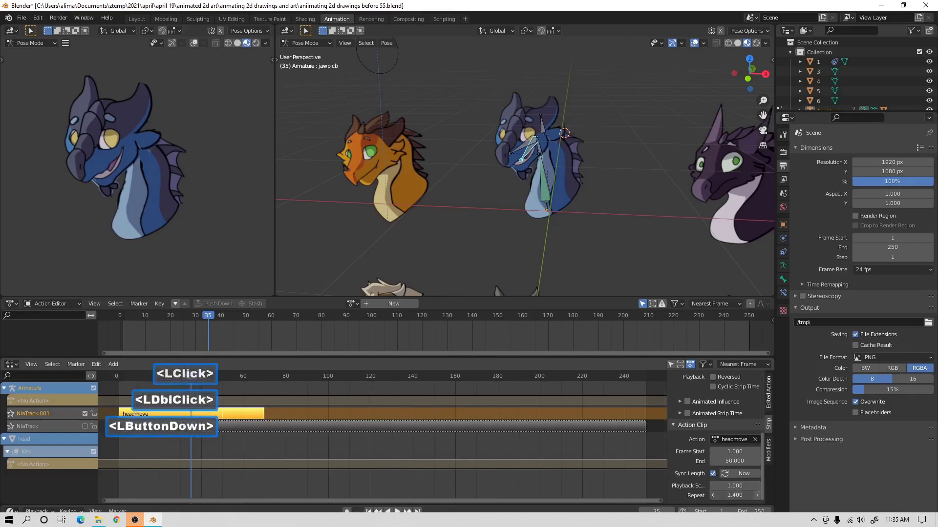
pyautogui.doubleClick(756, 495)
pyautogui.doubleClick(756, 495)
pyautogui.doubleClick(756, 494)
pyautogui.click(757, 494)
pyautogui.doubleClick(757, 496)
pyautogui.doubleClick(757, 495)
pyautogui.doubleClick(757, 495)
pyautogui.doubleClick(757, 496)
pyautogui.doubleClick(757, 495)
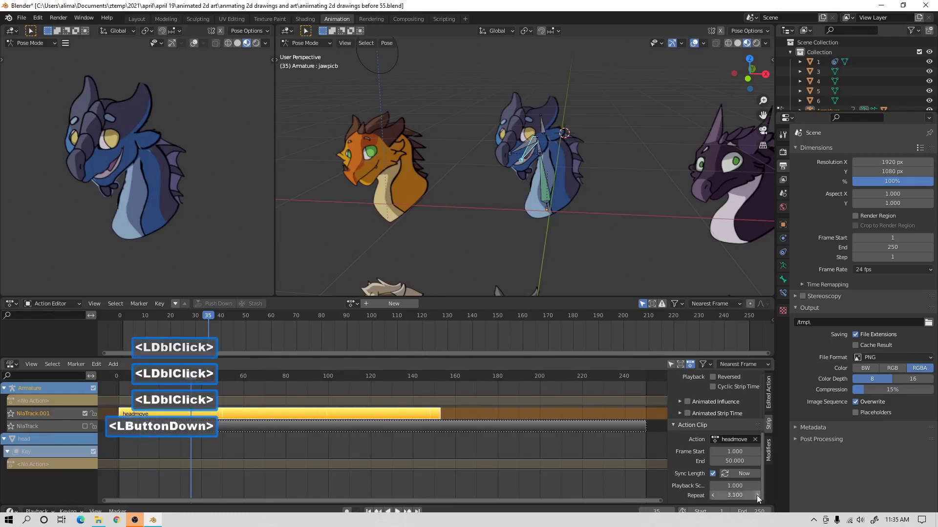
pyautogui.doubleClick(757, 495)
pyautogui.doubleClick(757, 496)
pyautogui.doubleClick(757, 496)
pyautogui.click(757, 495)
pyautogui.doubleClick(757, 496)
pyautogui.doubleClick(757, 496)
pyautogui.doubleClick(757, 495)
pyautogui.click(757, 495)
pyautogui.doubleClick(757, 495)
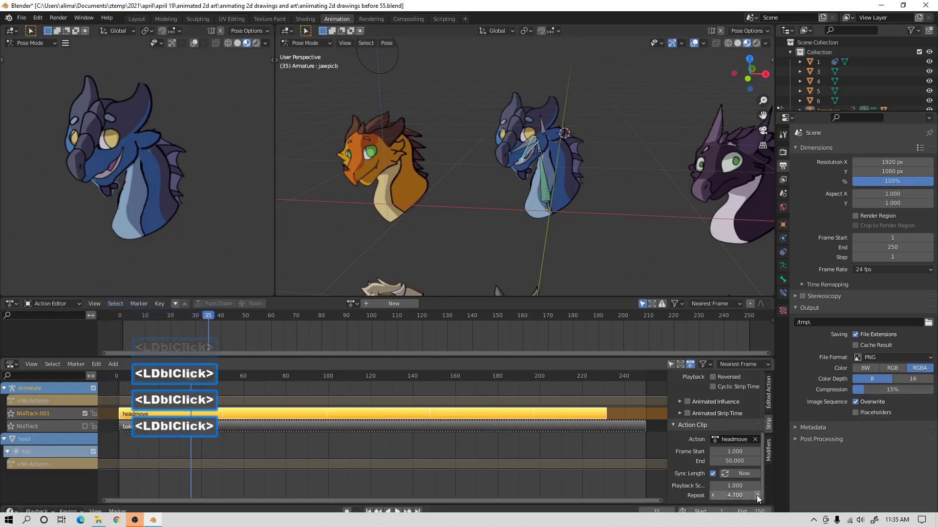
pyautogui.click(757, 495)
pyautogui.scroll(-1, 586, 481)
pyautogui.scroll(-3, 586, 474)
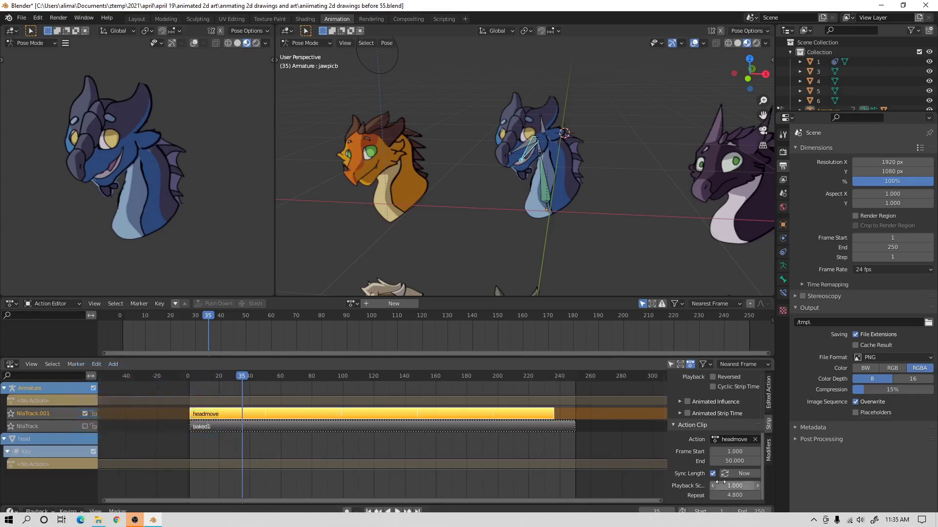
pyautogui.click(757, 495)
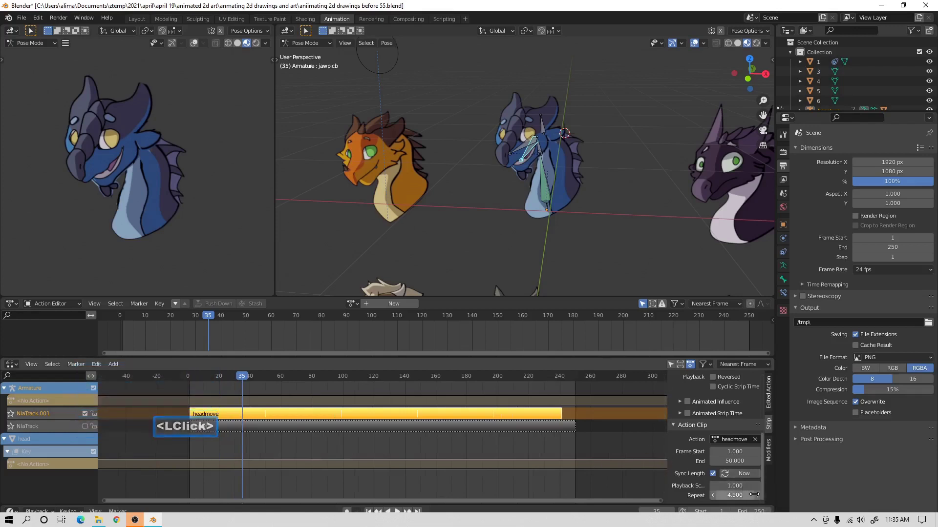
pyautogui.click(756, 495)
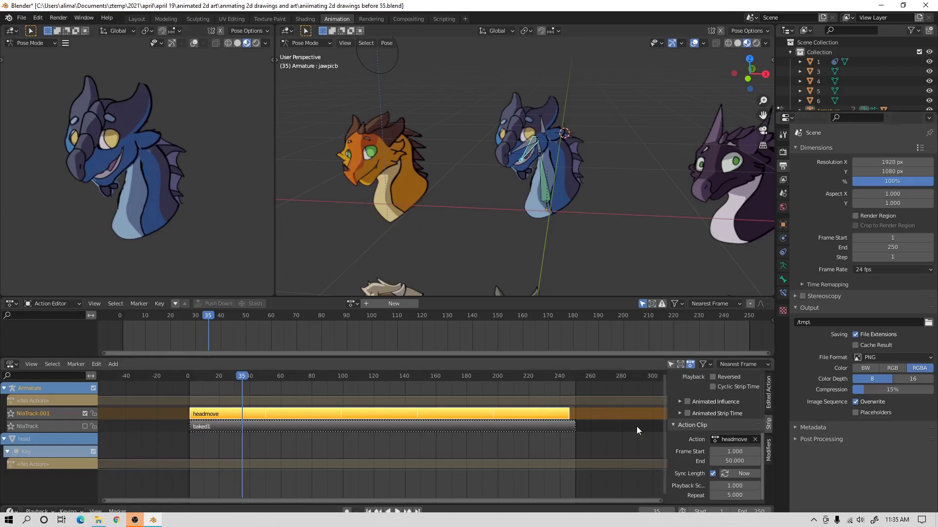
# Preview the repeated head motion at frame 240, set the headmove strip's repeat to 4.900 and scrub back to frame 80.
pyautogui.moveTo(242, 379); pyautogui.dragTo(560, 403)
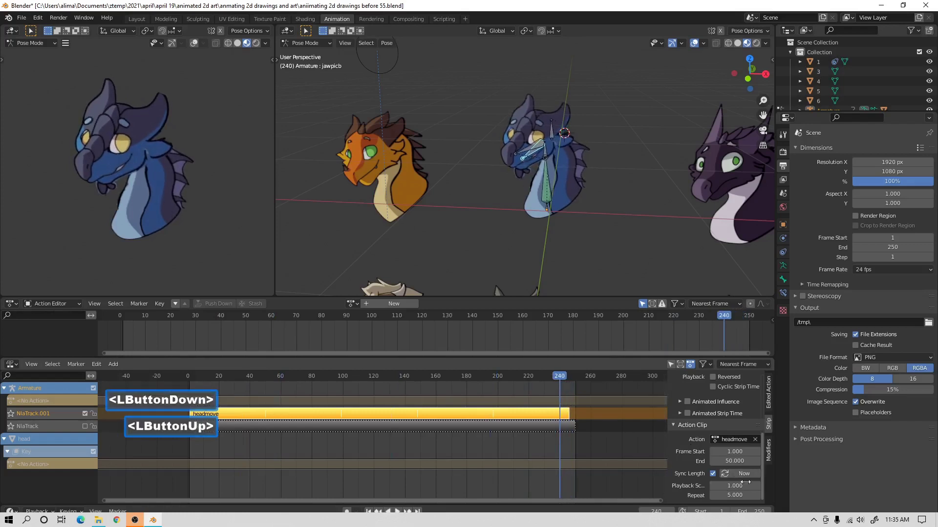
pyautogui.click(756, 497)
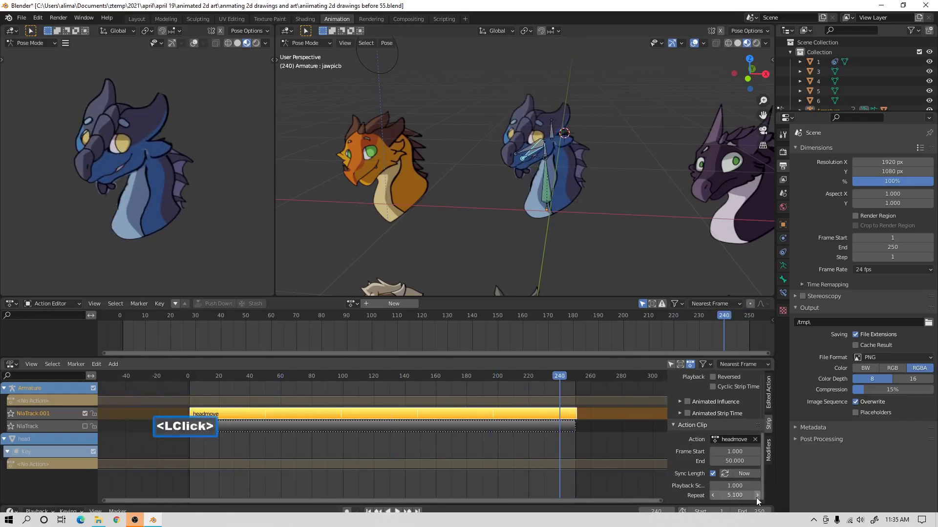
pyautogui.click(711, 497)
pyautogui.click(713, 496)
pyautogui.moveTo(560, 376)
pyautogui.mouseDown()
pyautogui.moveTo(230, 440)
pyautogui.moveTo(477, 434)
pyautogui.moveTo(270, 461)
pyautogui.moveTo(301, 461)
pyautogui.moveTo(481, 433)
pyautogui.moveTo(405, 459)
pyautogui.moveTo(312, 470)
pyautogui.mouseUp()
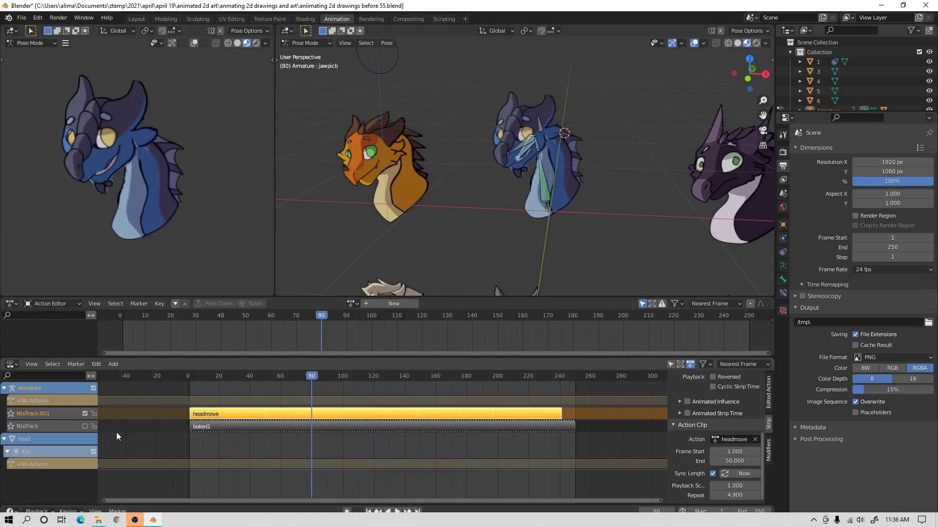
# Enable the NLA track holding baked1 and play both strips together from frame 1.
pyautogui.click(85, 426)
pyautogui.moveTo(312, 389); pyautogui.dragTo(189, 471)
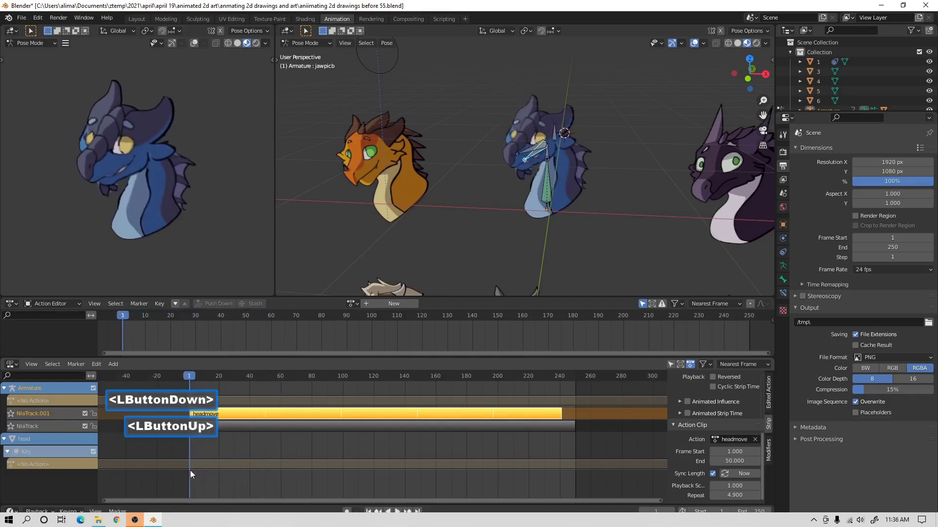
pyautogui.click(392, 512)
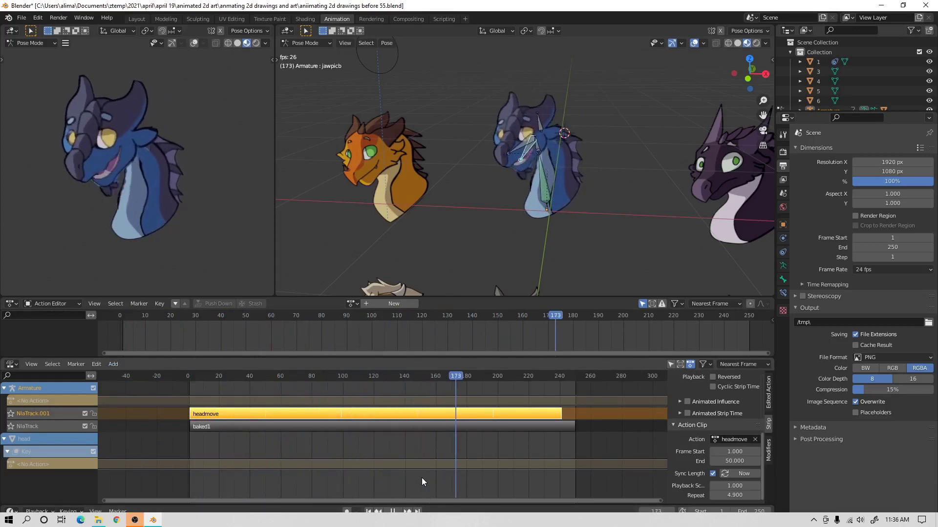
pyautogui.click(393, 512)
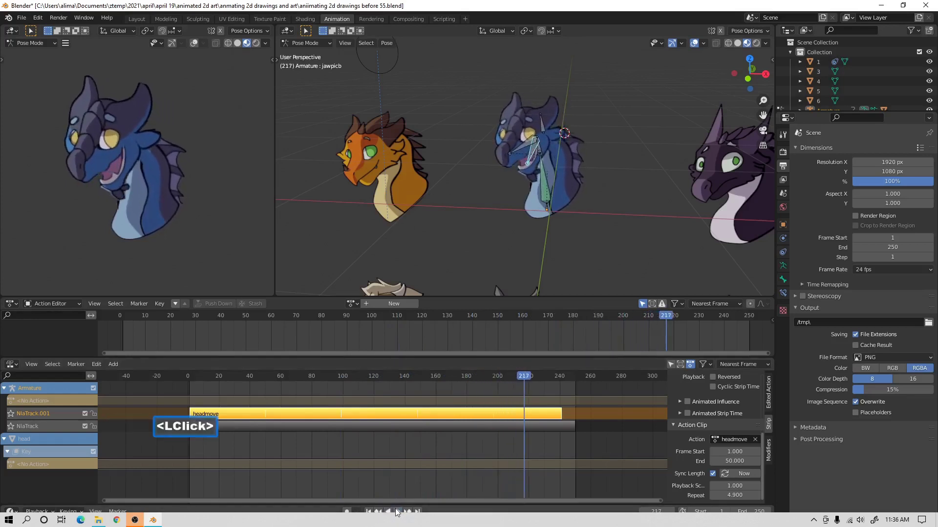
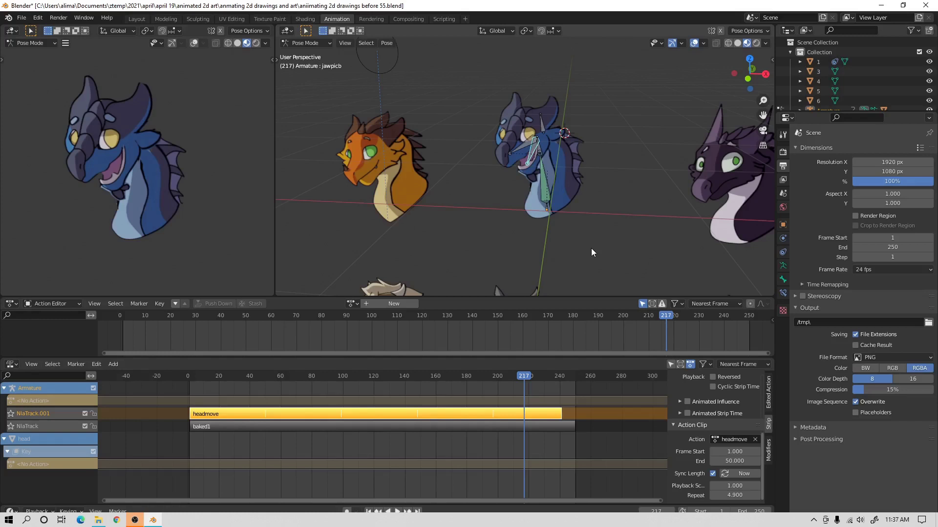
# Switch to the Layout workspace and unhide the dragon background object behind all the dragons.
pyautogui.press('Pause')
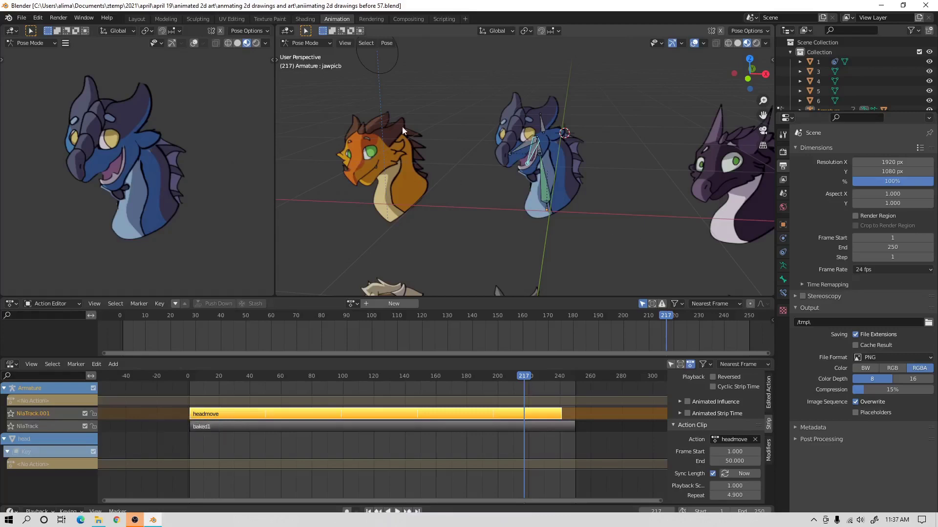
pyautogui.click(137, 19)
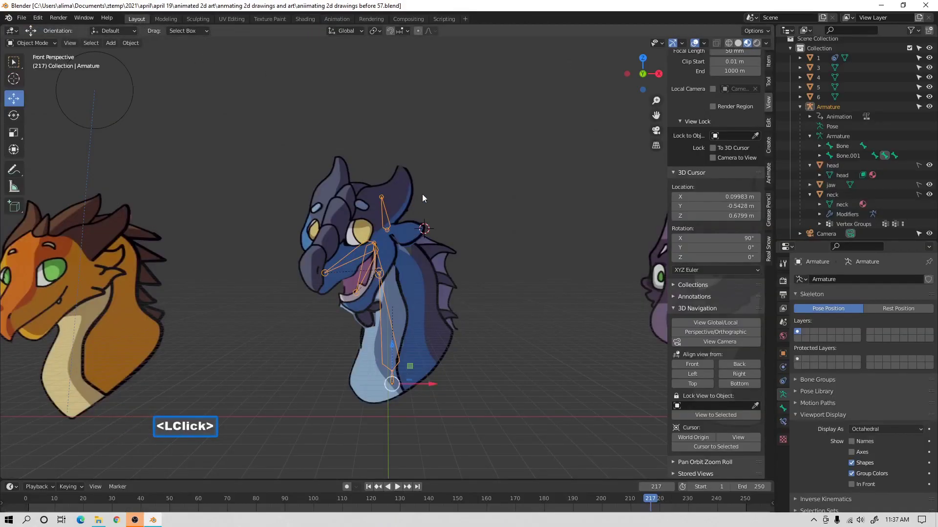
pyautogui.scroll(-6, 467, 217)
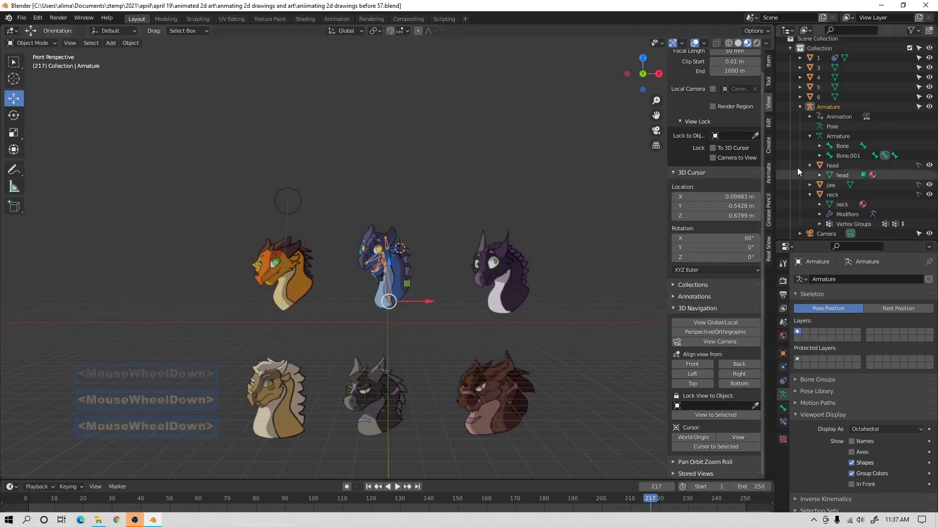
pyautogui.scroll(-3, 868, 117)
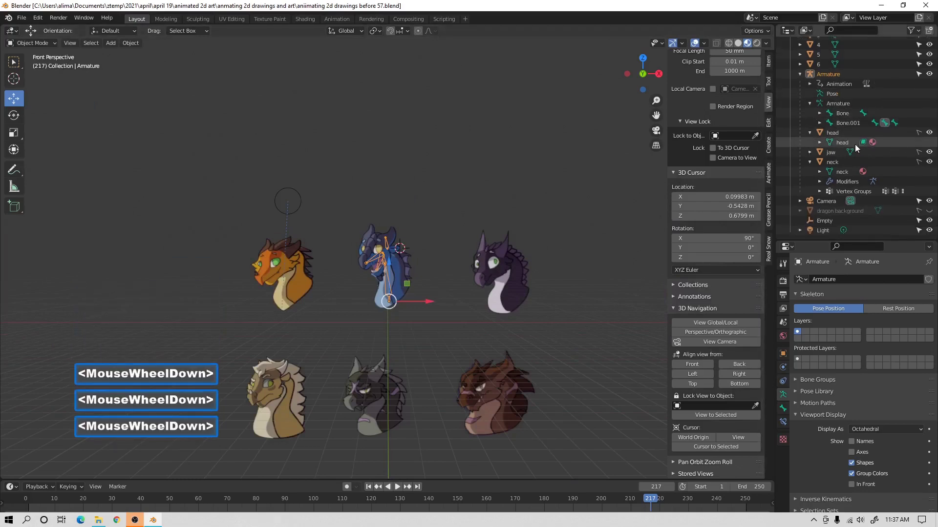
pyautogui.click(929, 211)
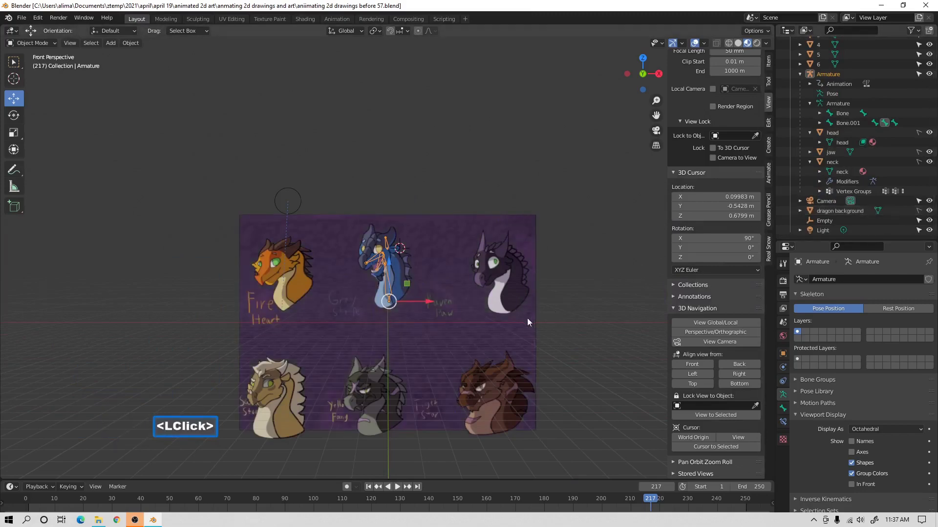
pyautogui.scroll(1, 530, 318)
pyautogui.keyDown('shift'); pyautogui.moveTo(551, 325); pyautogui.dragTo(544, 288, button='middle'); pyautogui.keyUp('shift')
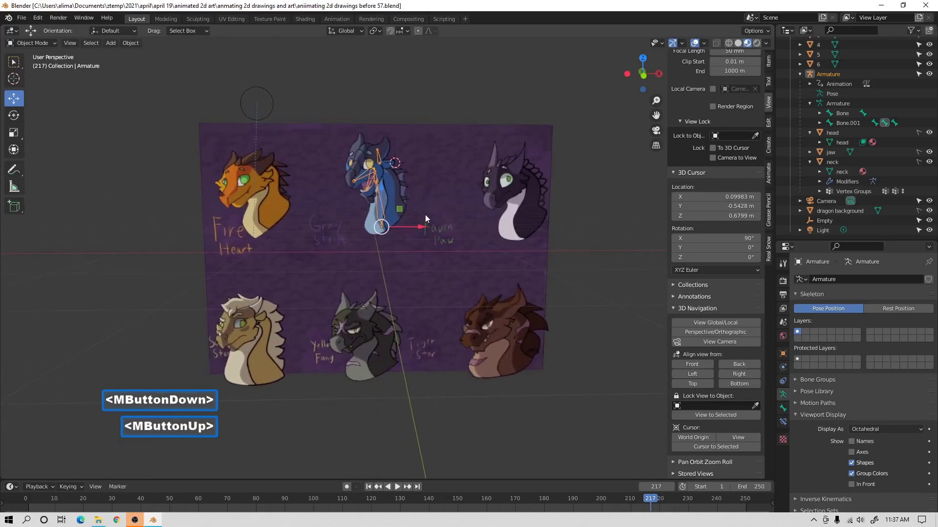
# Hide the viewport overlays and the move gizmo, and play the animation from the first frame.
pyautogui.click(695, 44)
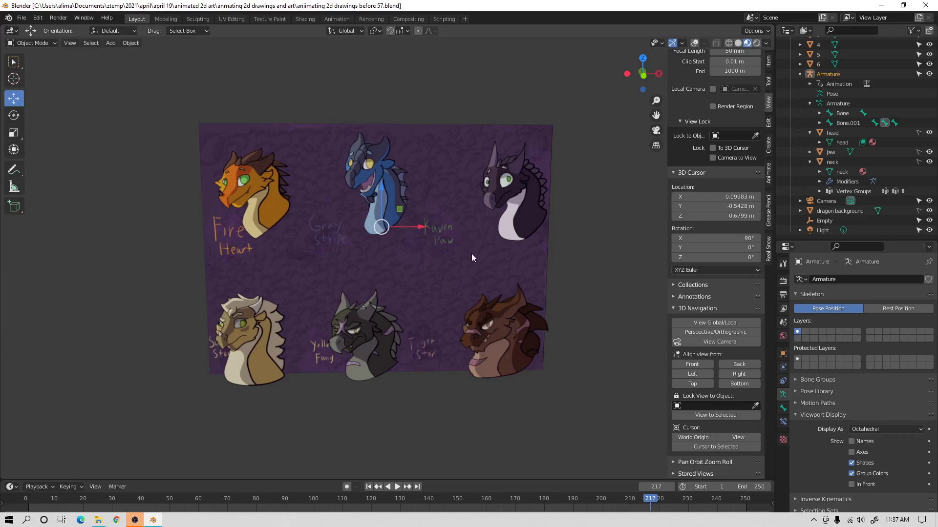
pyautogui.moveTo(477, 259)
pyautogui.mouseDown(button='middle')
pyautogui.moveTo(470, 267)
pyautogui.moveTo(475, 255)
pyautogui.mouseUp(button='middle')
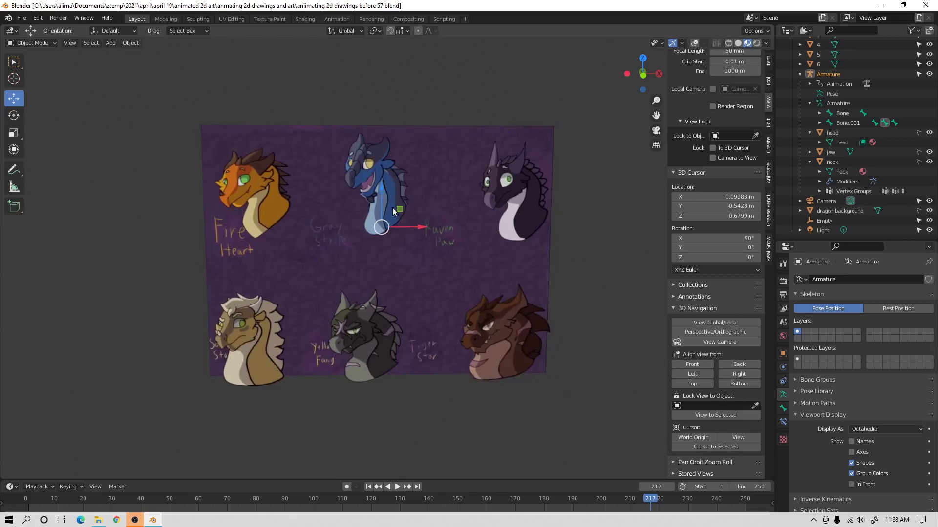
pyautogui.click(13, 62)
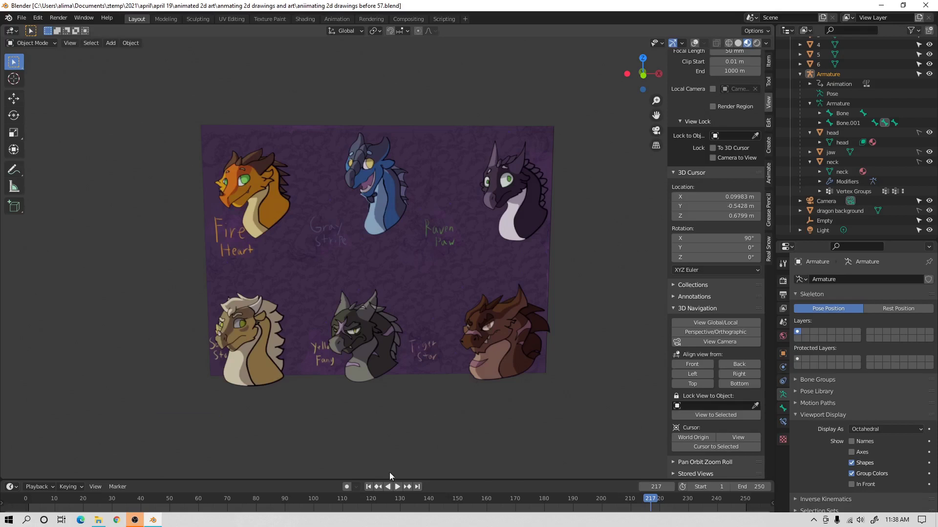
pyautogui.click(369, 486)
pyautogui.click(397, 488)
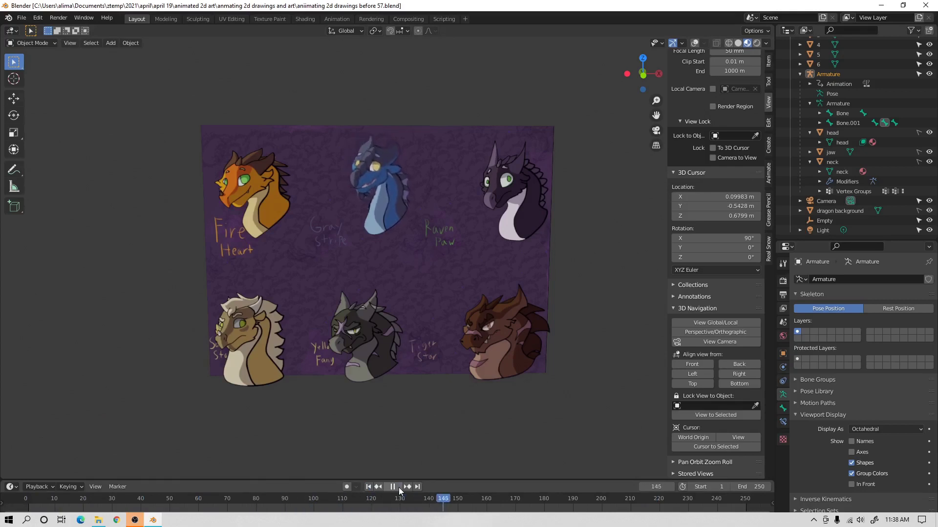
# Stop the playback, save the project as the next version ending in 58 and show the viewport overlays again.
pyautogui.click(397, 487)
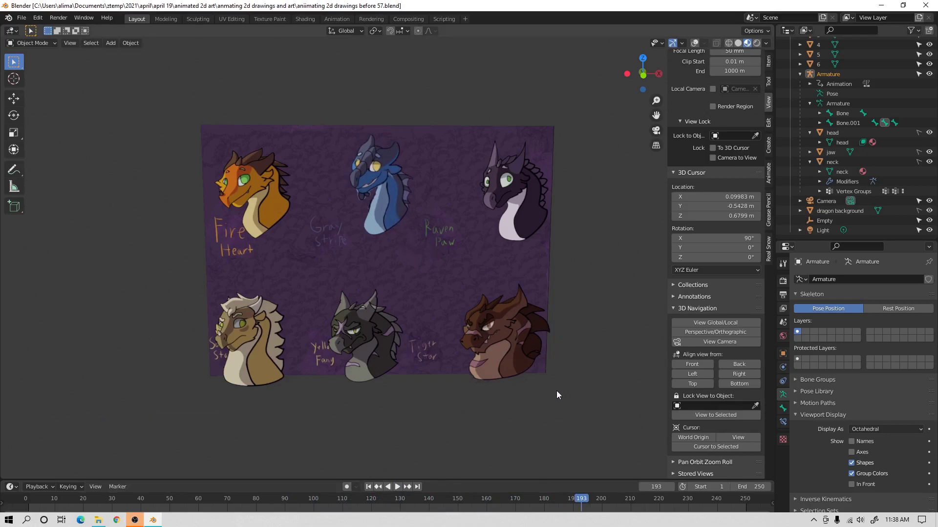
pyautogui.press('Pause')
pyautogui.click(696, 43)
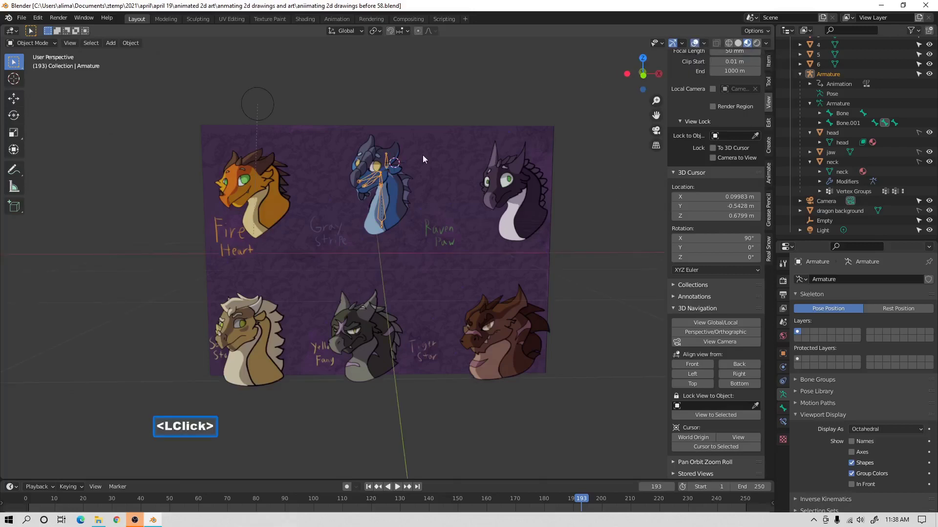
# Select the empty above the orange dragon and disable the armature's headmove and baked1 NLA tracks in the Animation workspace.
pyautogui.click(278, 209)
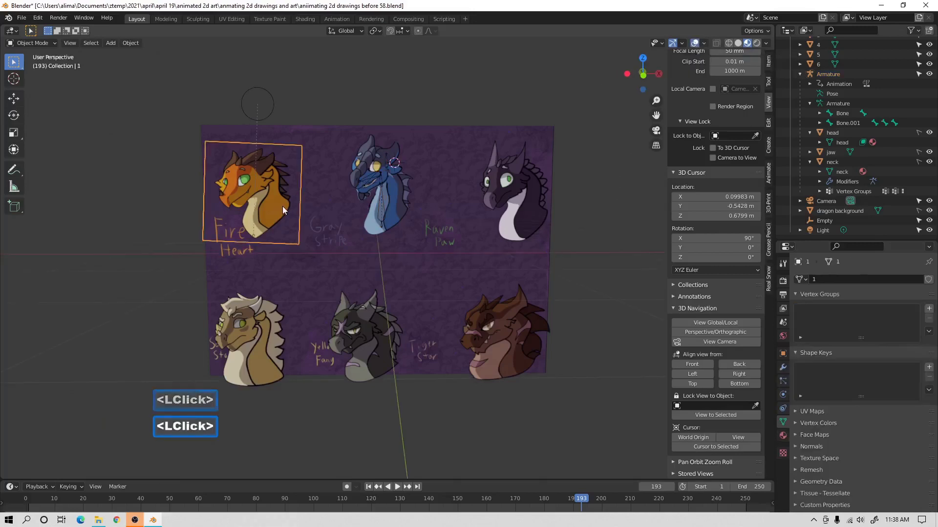
pyautogui.click(266, 117)
pyautogui.click(336, 19)
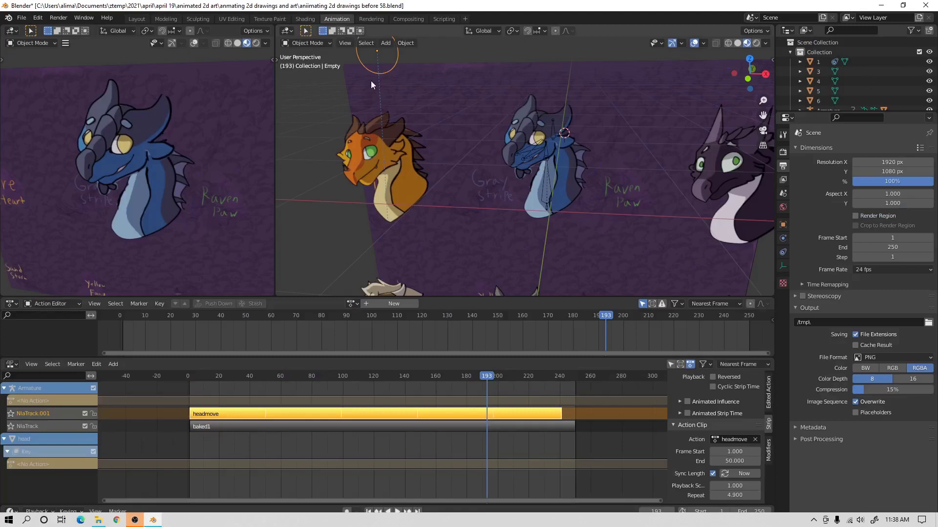
pyautogui.scroll(-3, 417, 139)
pyautogui.moveTo(481, 142); pyautogui.dragTo(503, 145, button='middle')
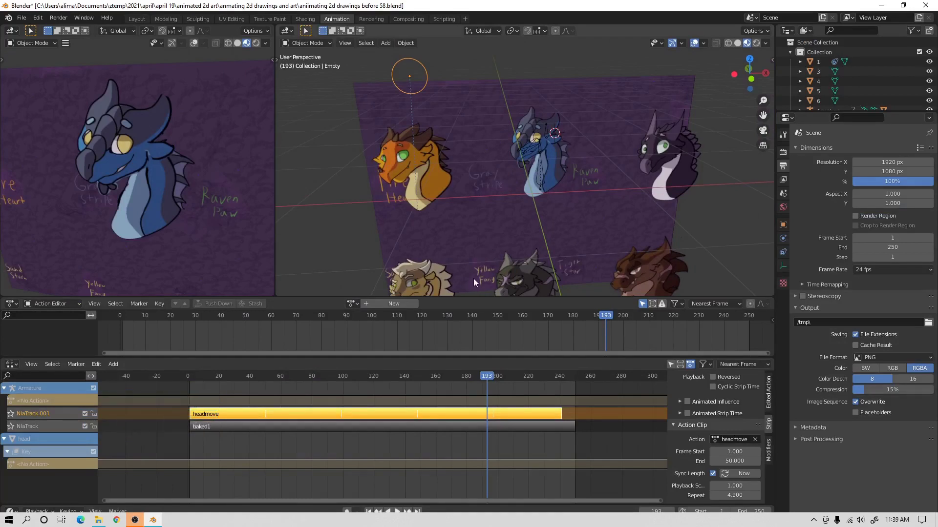
pyautogui.click(85, 414)
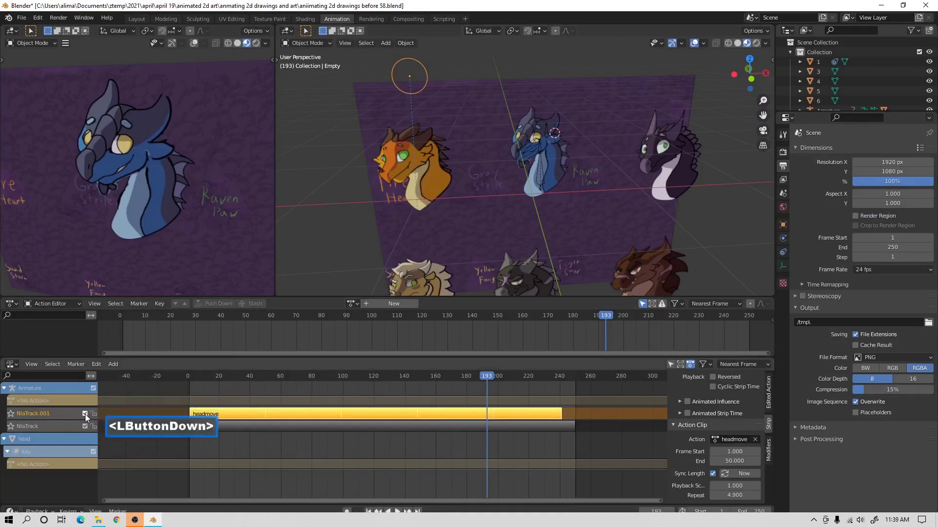
pyautogui.click(85, 427)
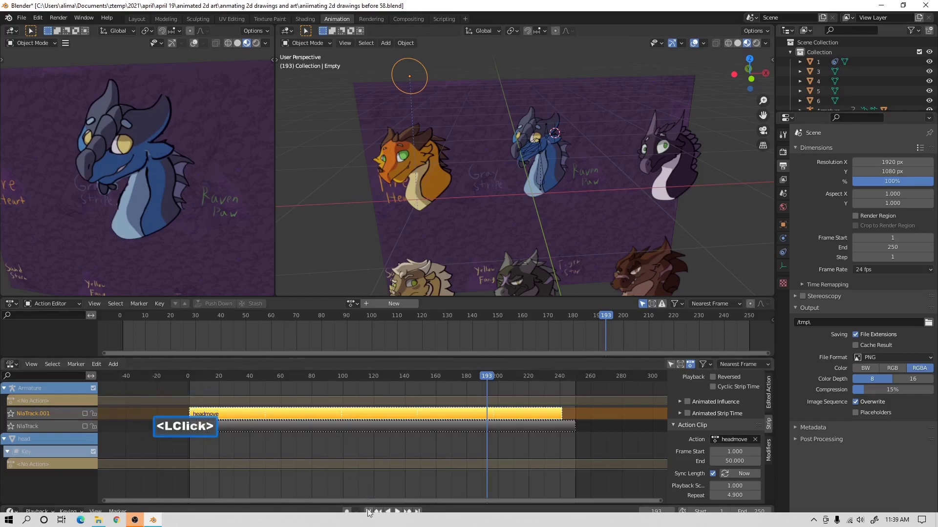
# Keyframe the empty at frame 1 and limit the NLA editor to the selected object.
pyautogui.hotkey('shift', 'Left')
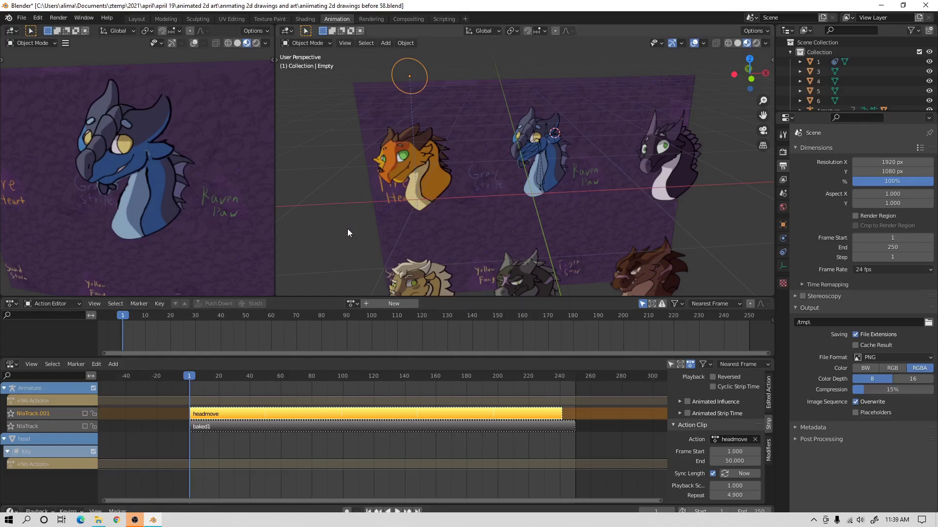
pyautogui.press('i')
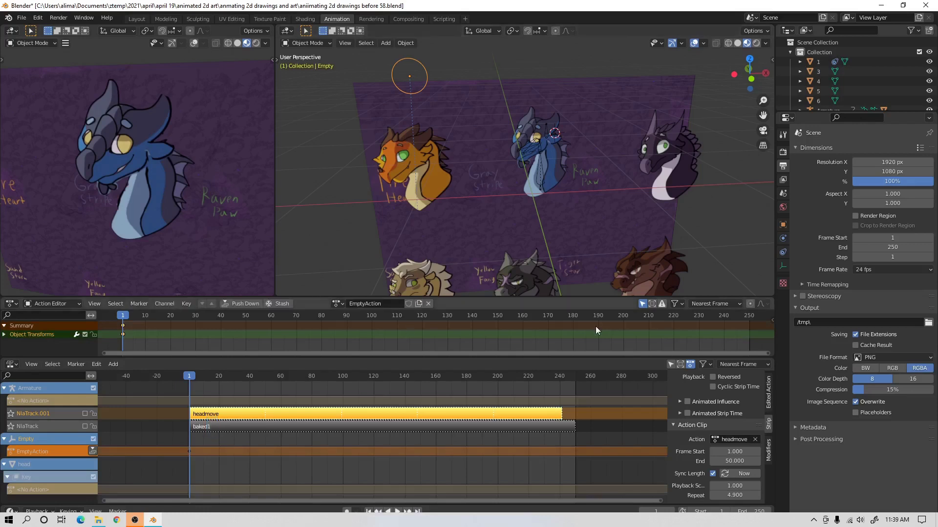
pyautogui.click(671, 364)
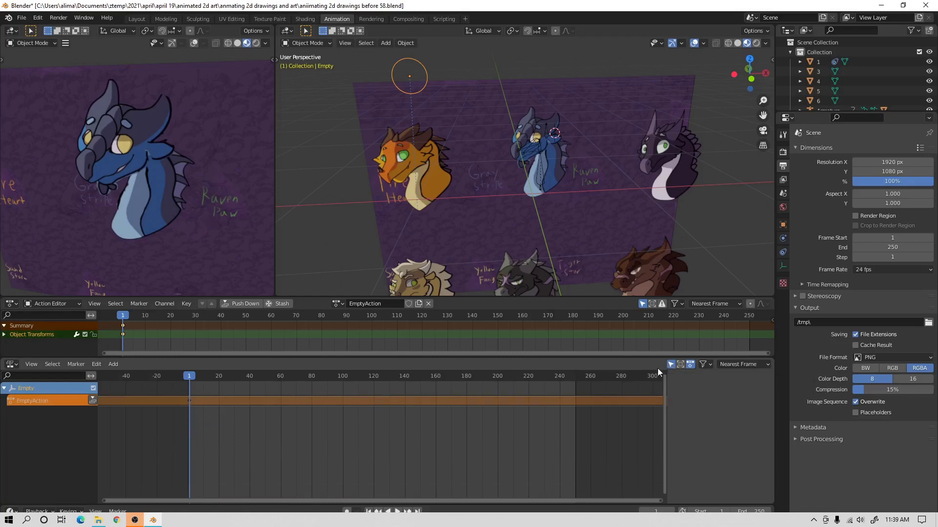
# Keyframe the empty in the same position at frame 68 and return to frame 27.
pyautogui.moveTo(191, 376)
pyautogui.mouseDown()
pyautogui.moveTo(201, 378)
pyautogui.moveTo(186, 382)
pyautogui.mouseUp()
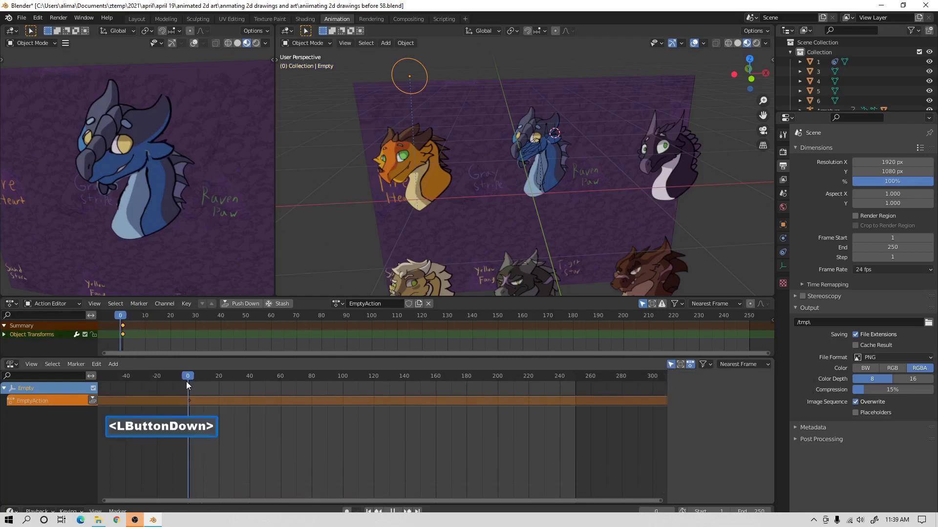
pyautogui.moveTo(186, 381); pyautogui.dragTo(266, 382)
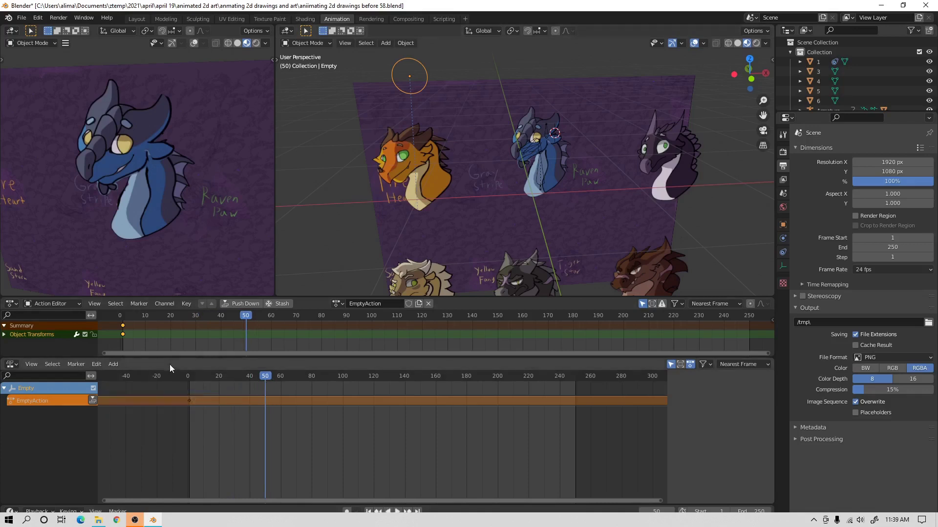
pyautogui.moveTo(264, 376); pyautogui.dragTo(292, 376)
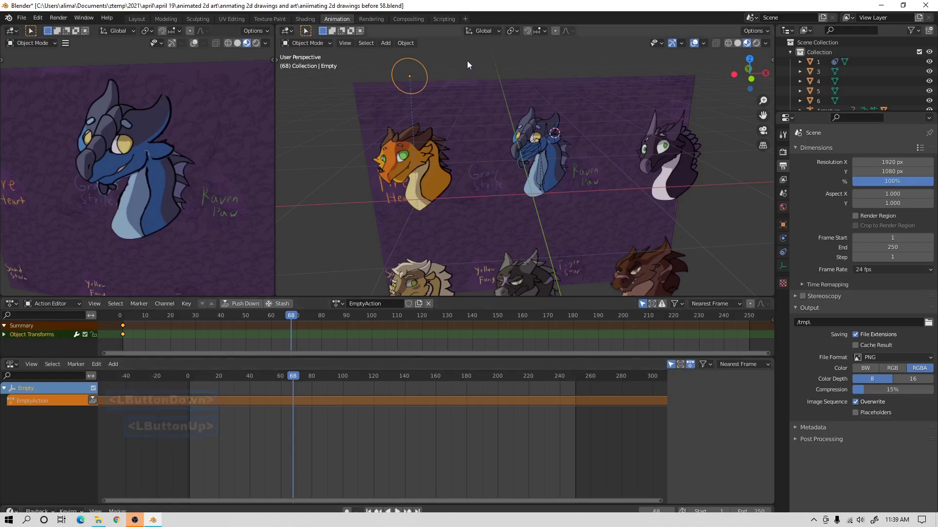
pyautogui.press('i')
pyautogui.moveTo(288, 374); pyautogui.dragTo(229, 390)
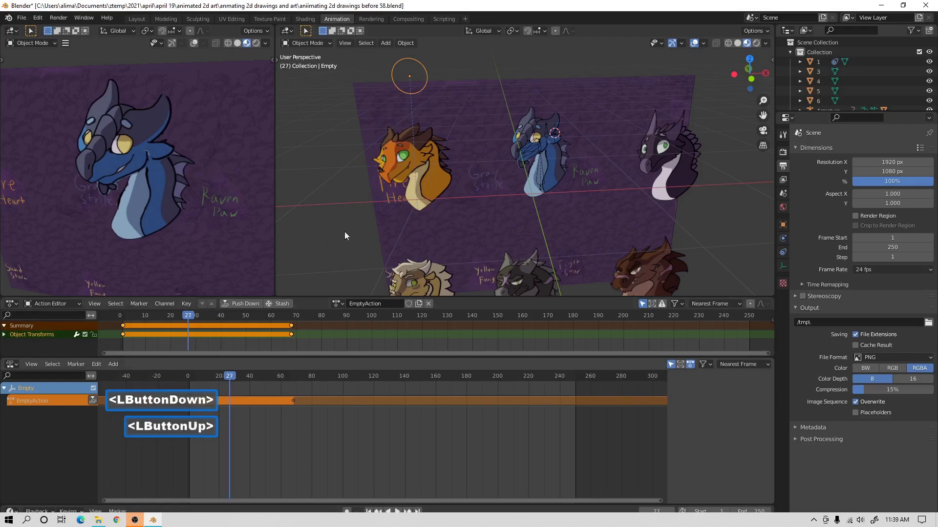
pyautogui.press('g')
pyautogui.press('z')
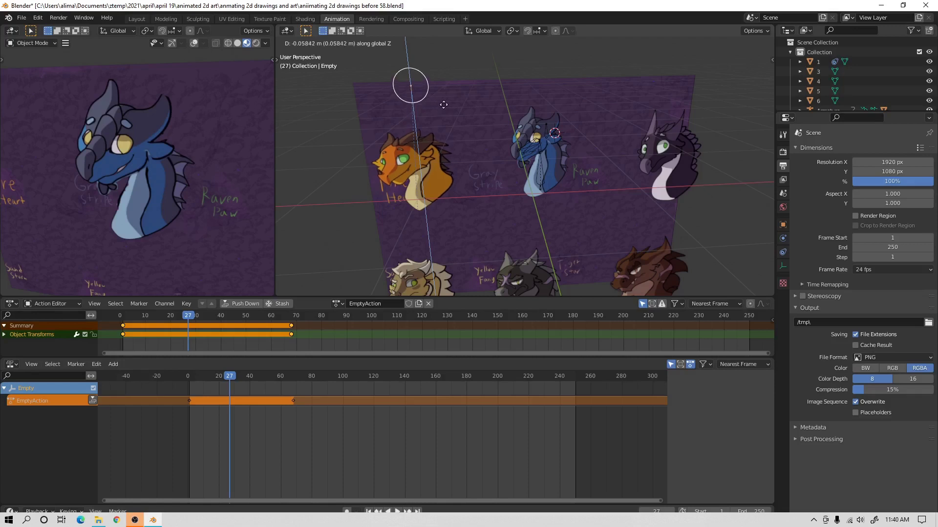
pyautogui.rightClick(441, 106)
# Move the empty down about 0.027 m along global Z and keyframe it at frame 27.
pyautogui.press('g')
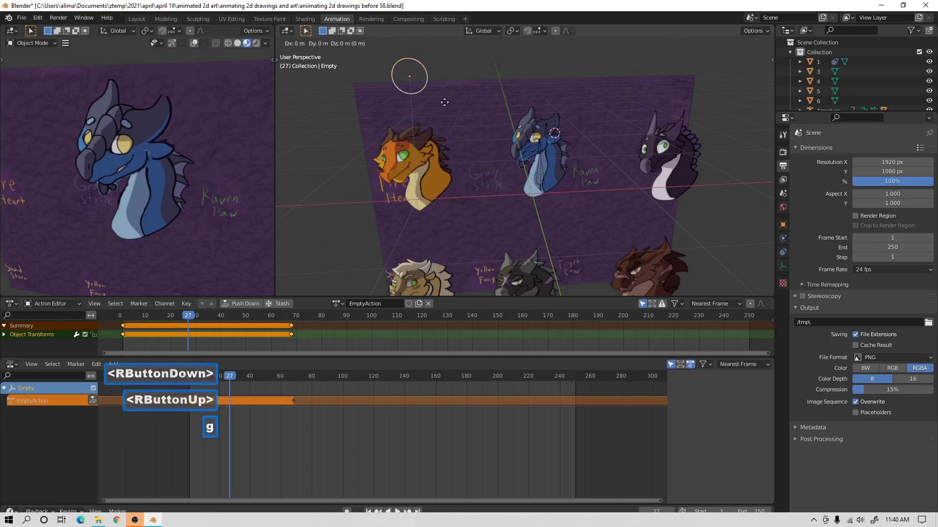
pyautogui.press('z')
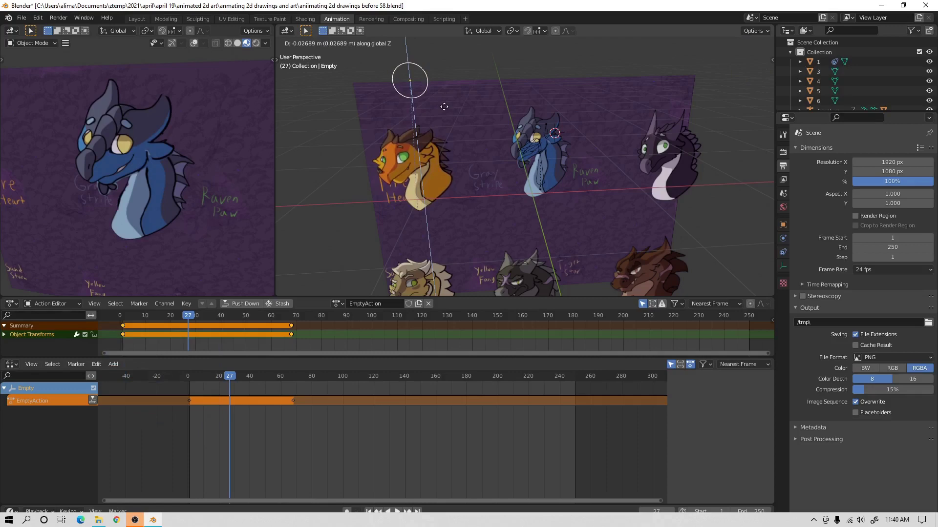
pyautogui.click(444, 106)
pyautogui.moveTo(502, 122)
pyautogui.mouseDown(button='middle')
pyautogui.moveTo(468, 123)
pyautogui.moveTo(509, 112)
pyautogui.moveTo(479, 125)
pyautogui.mouseUp(button='middle')
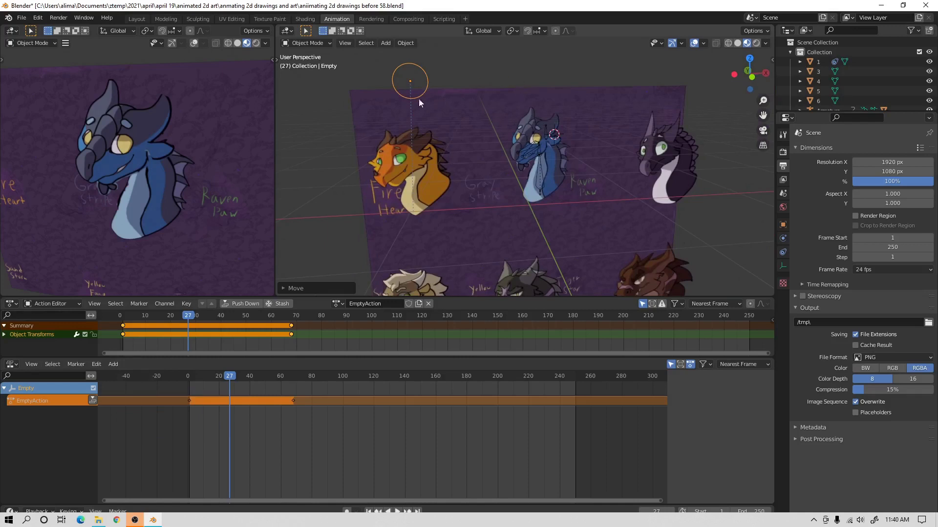
pyautogui.press('i')
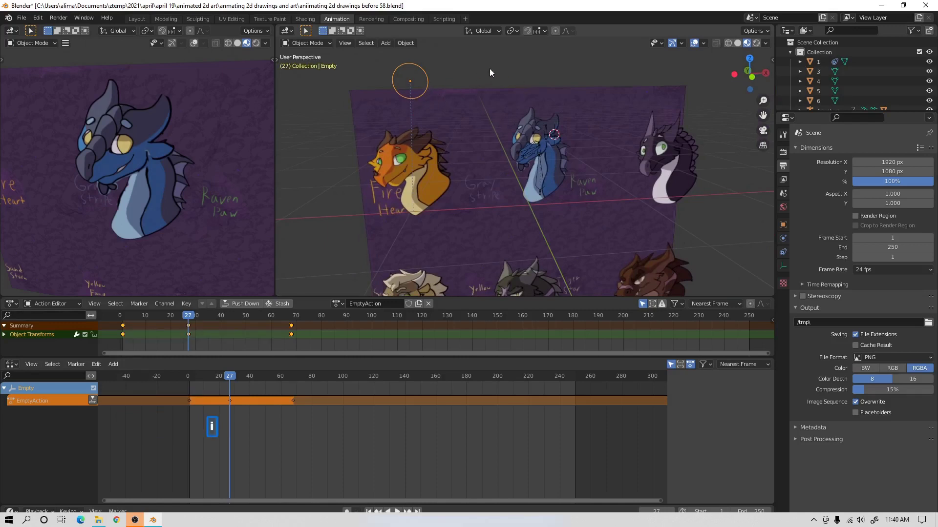
# Scrub through the bounce back to frame 0 and rename the empty's action to orangebounce.
pyautogui.moveTo(231, 381); pyautogui.dragTo(191, 424)
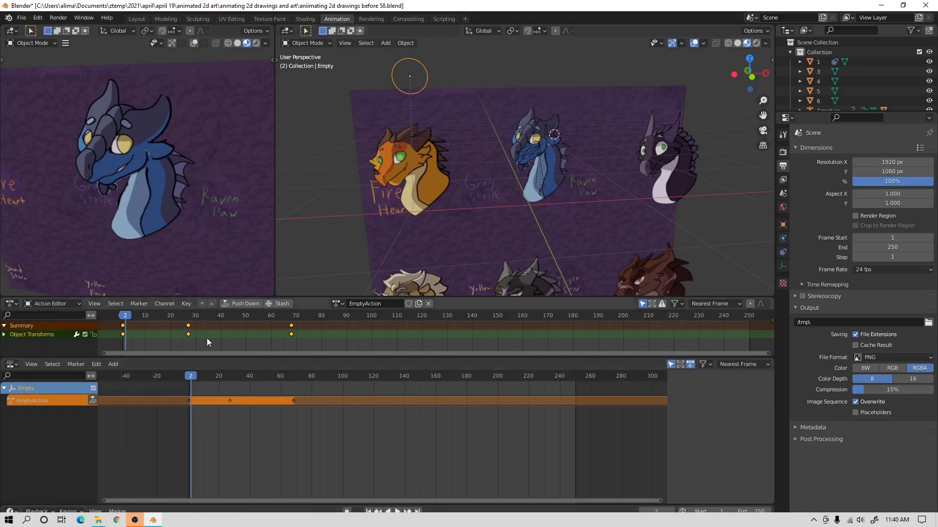
pyautogui.moveTo(190, 378); pyautogui.dragTo(186, 379)
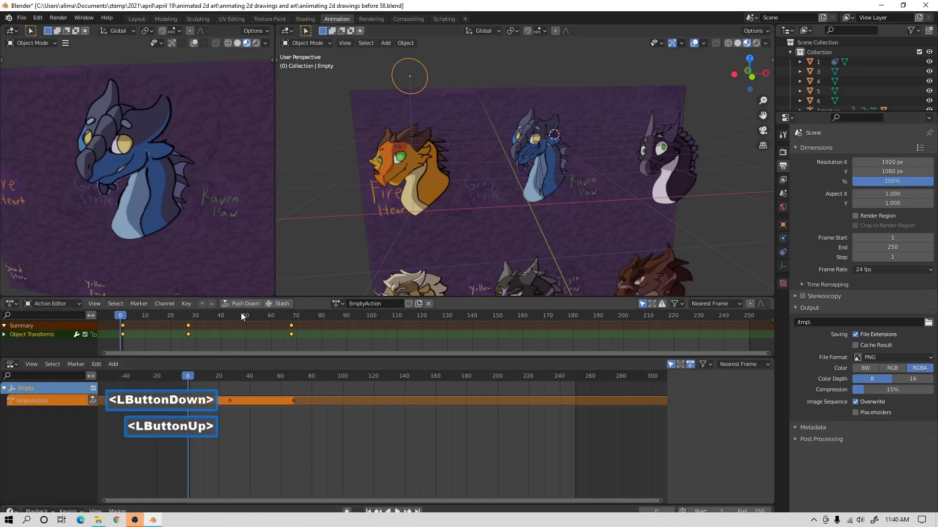
pyautogui.click(365, 303)
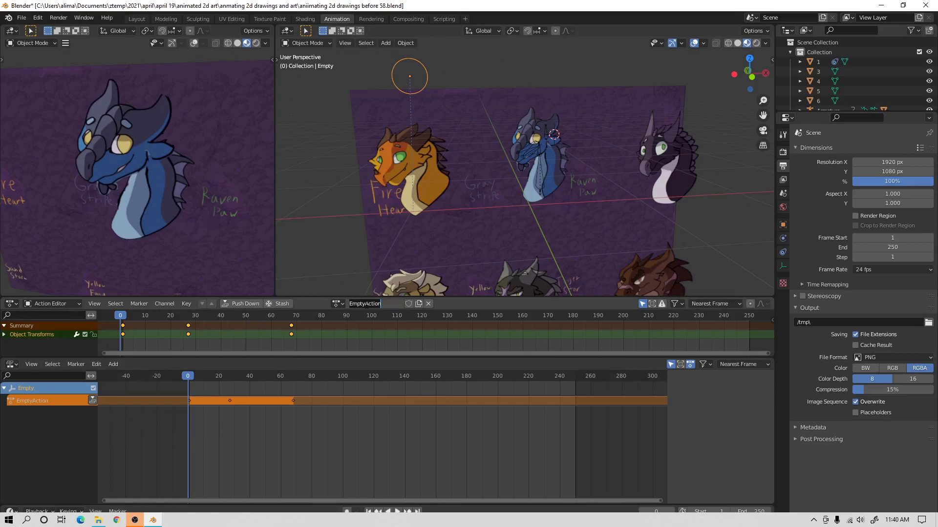
pyautogui.write('orange')
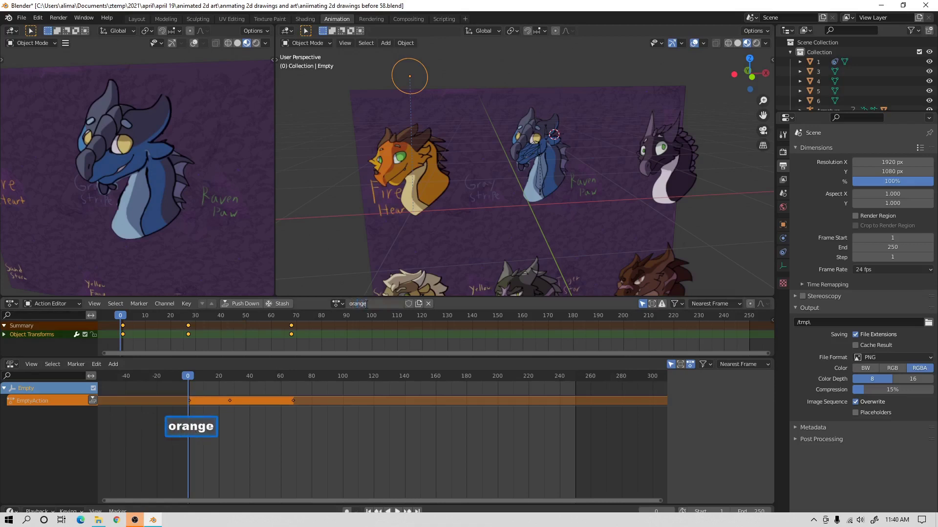
pyautogui.write('bounce')
pyautogui.press('Return')
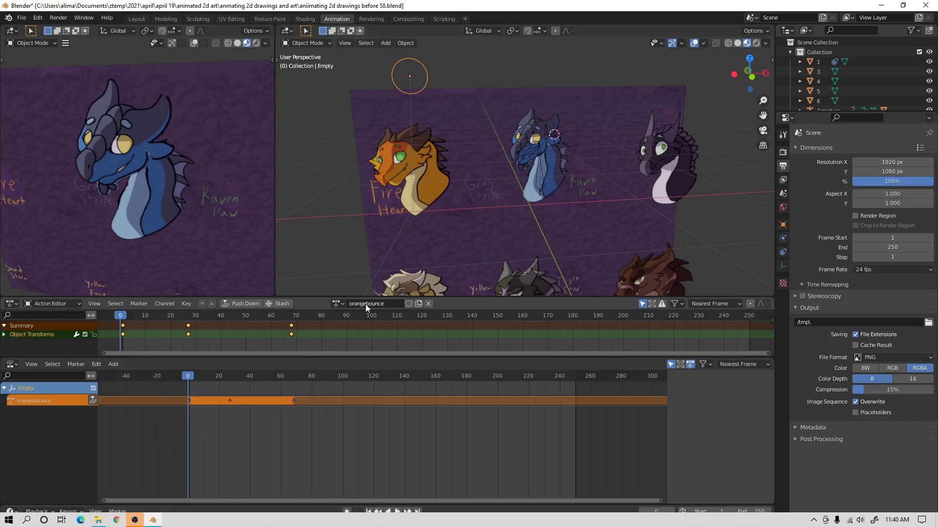
# Give the orangebounce action a fake user, unlink it and assign it to the empty again.
pyautogui.click(410, 302)
pyautogui.click(428, 304)
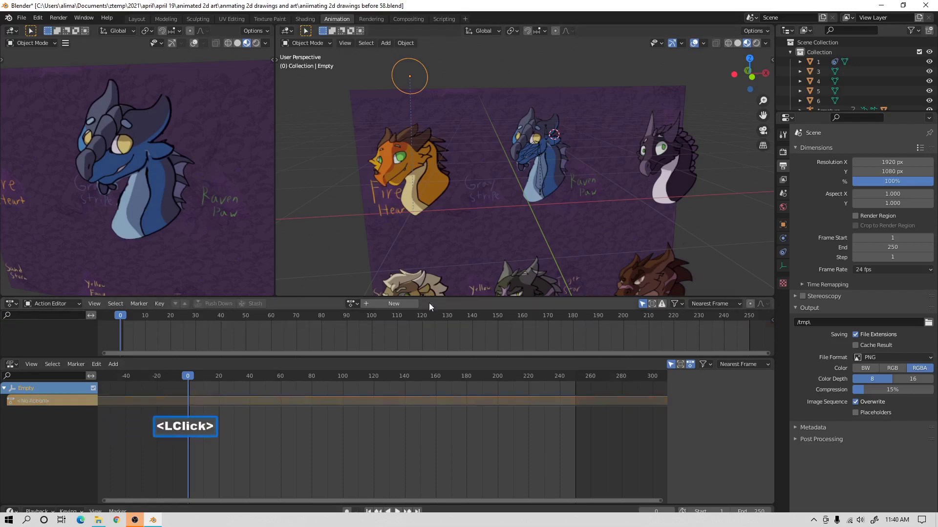
pyautogui.click(352, 304)
pyautogui.click(397, 393)
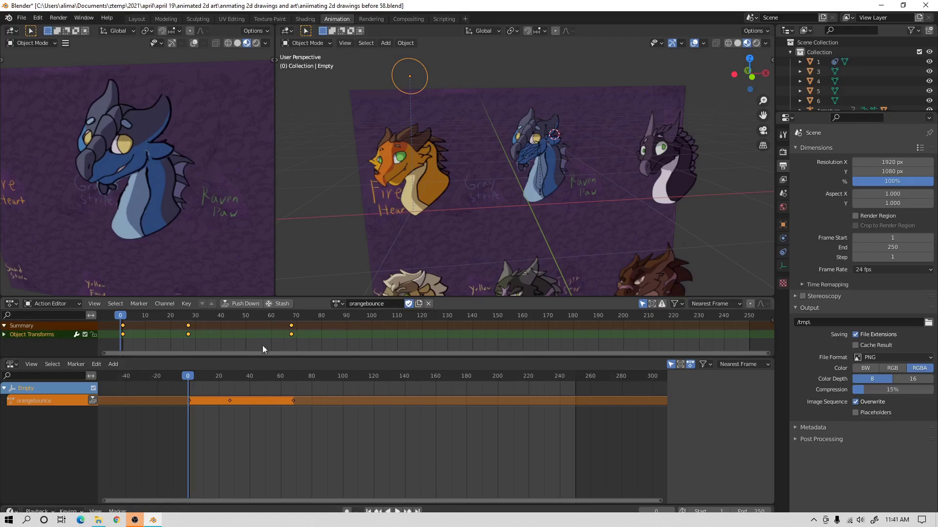
# Push the orangebounce action down into an NLA strip and set the strip's repeat to 3.600.
pyautogui.click(250, 305)
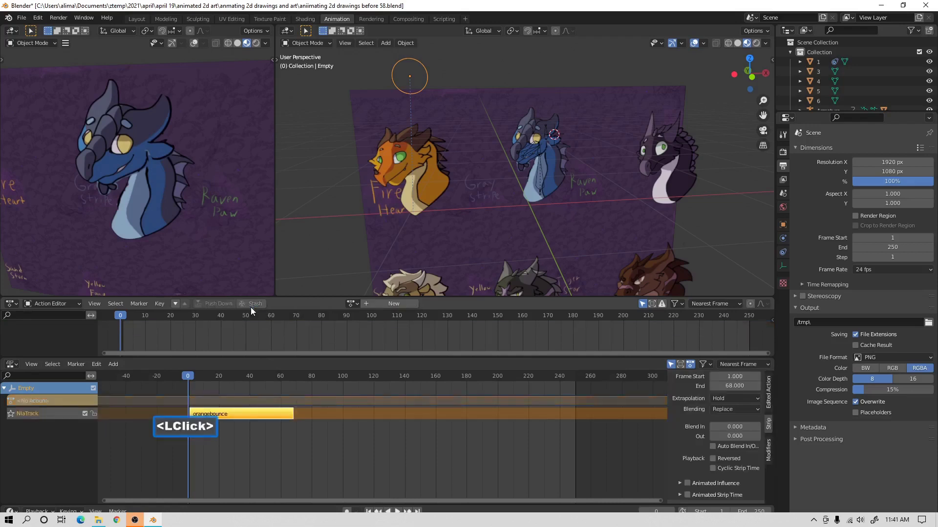
pyautogui.moveTo(187, 379); pyautogui.dragTo(288, 367)
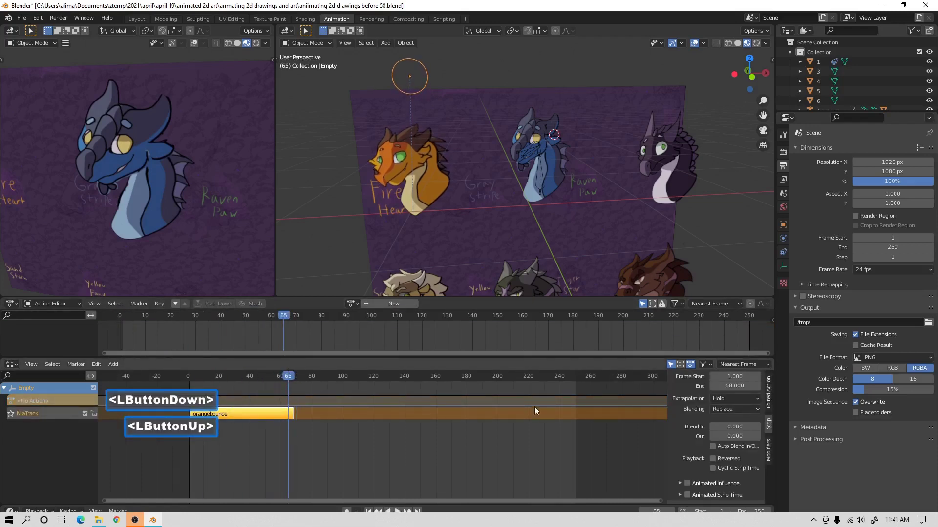
pyautogui.scroll(-2, 739, 438)
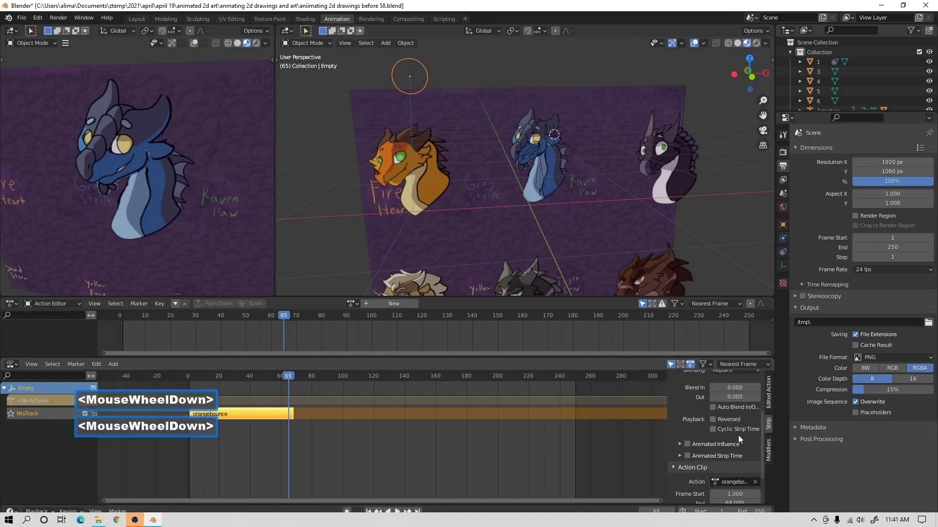
pyautogui.scroll(-4, 737, 436)
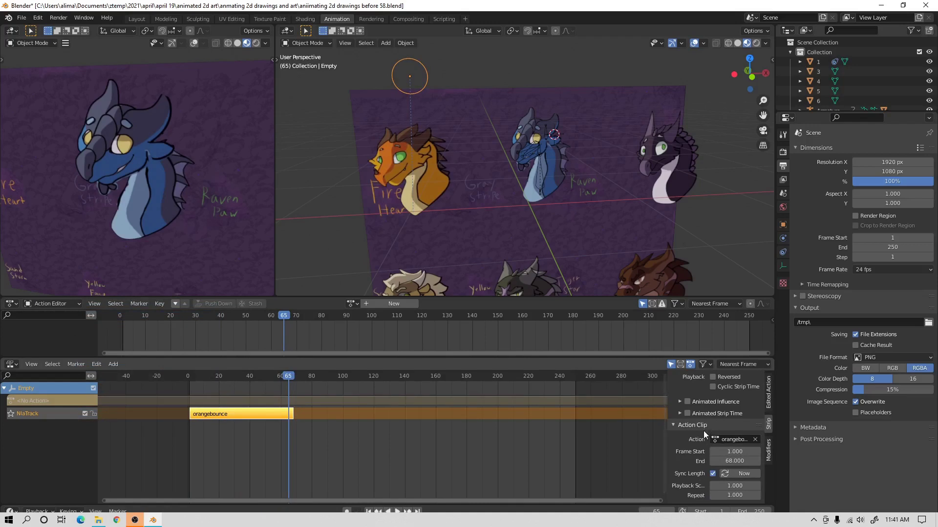
pyautogui.moveTo(737, 495); pyautogui.dragTo(813, 495)
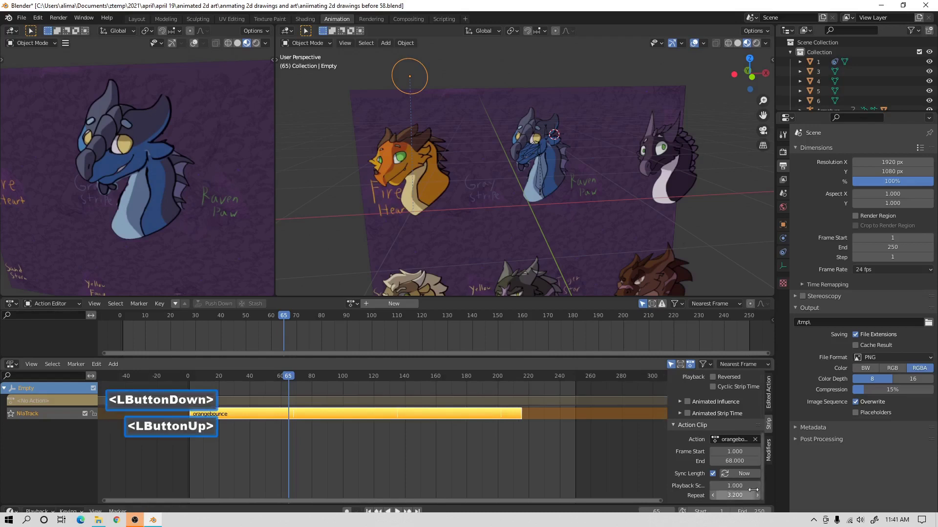
pyautogui.click(757, 495)
pyautogui.doubleClick(757, 495)
pyautogui.click(757, 495)
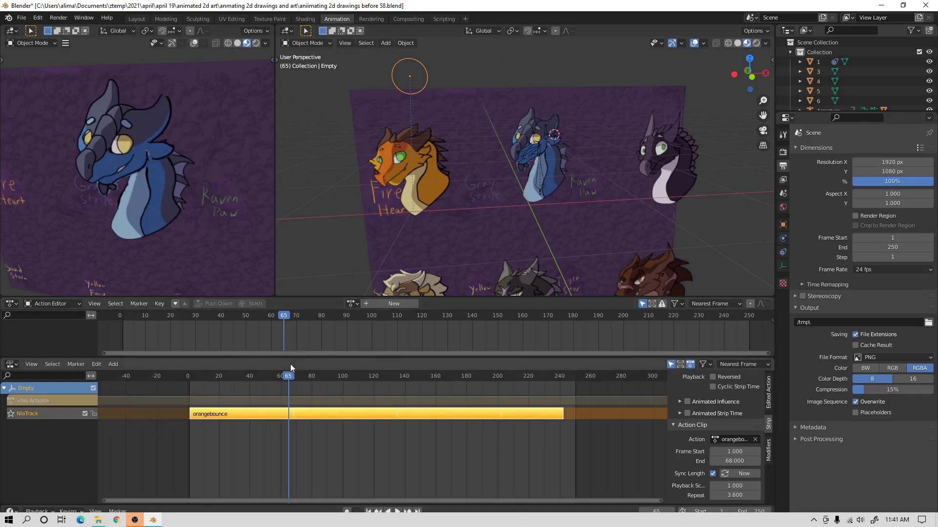
# Preview the repeated orange dragon bounce by playing from frame 27, then scrub back to frame 21.
pyautogui.moveTo(286, 376); pyautogui.dragTo(229, 416)
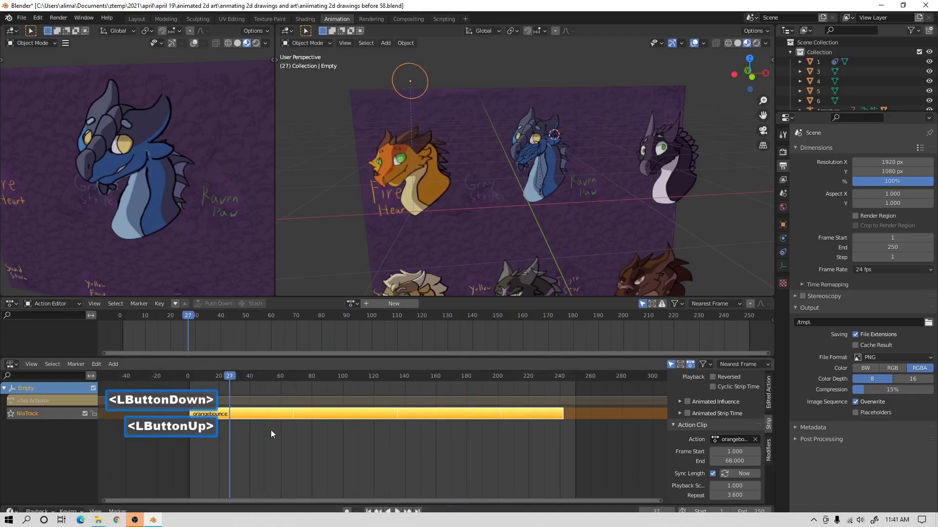
pyautogui.click(397, 512)
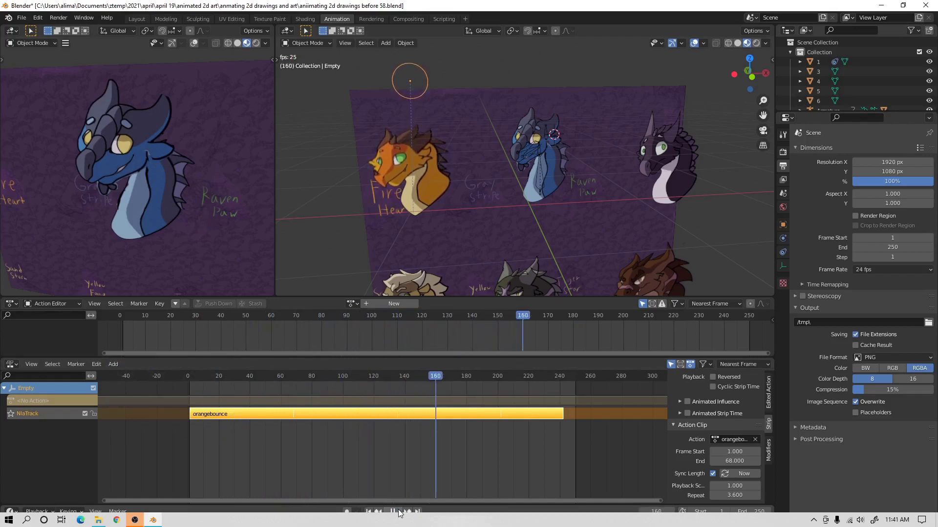
pyautogui.click(398, 512)
pyautogui.moveTo(453, 377); pyautogui.dragTo(222, 449)
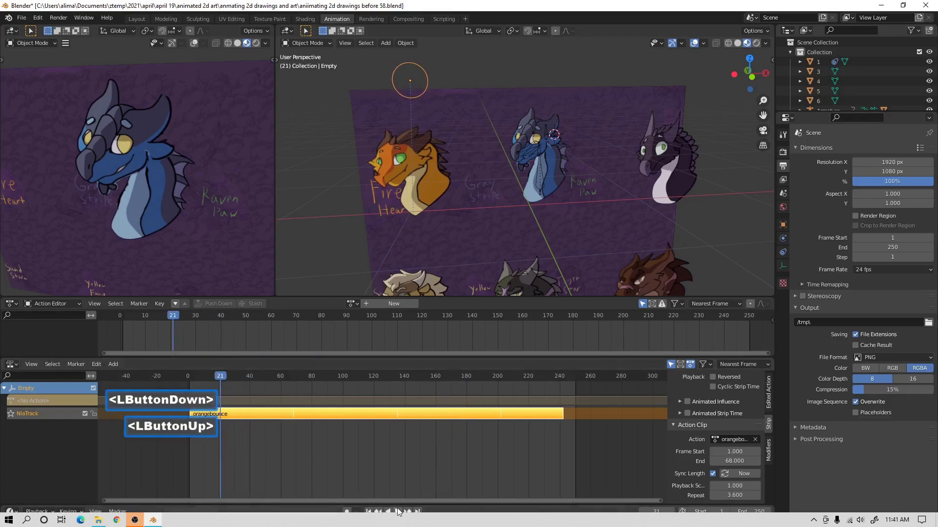
# Play the orange dragon's repeated bounce from frame 21, stop it and scrub back to frame 23.
pyautogui.click(397, 511)
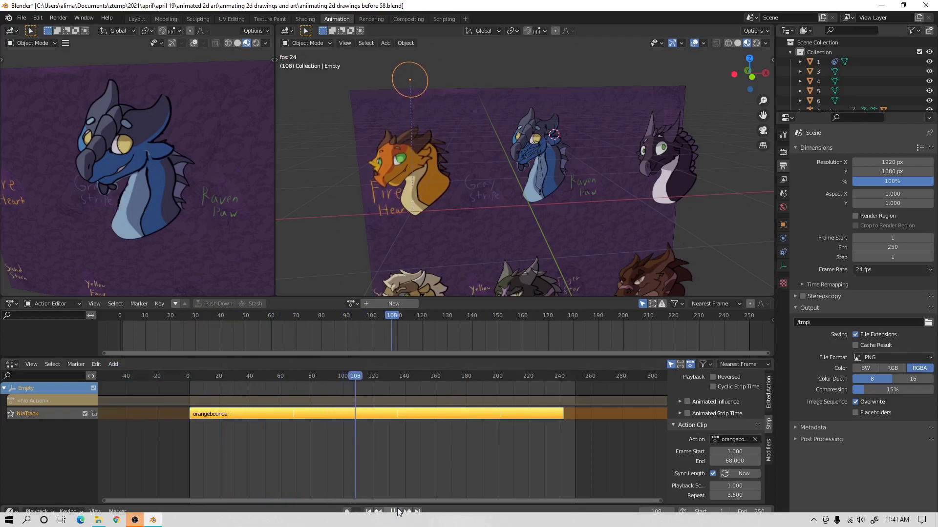
pyautogui.click(397, 511)
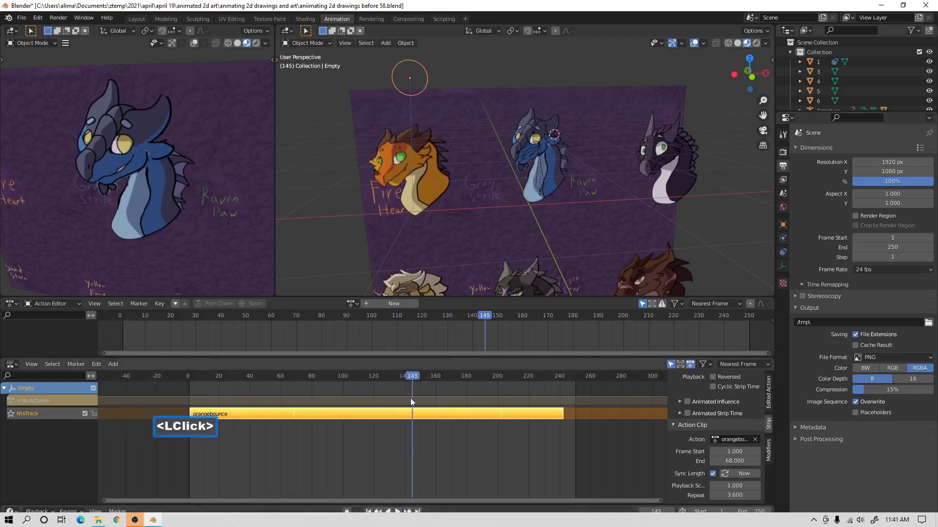
pyautogui.moveTo(419, 377); pyautogui.dragTo(224, 420)
# Enable the headmove and baked1 NLA tracks of the blue dragon's armature and scrub to frame 95.
pyautogui.click(537, 168)
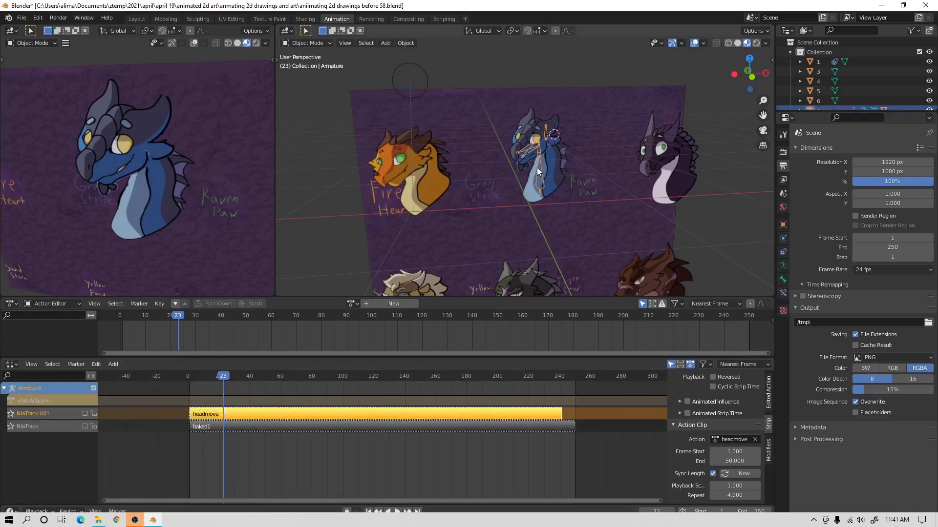
pyautogui.click(85, 413)
pyautogui.click(85, 426)
pyautogui.moveTo(214, 377); pyautogui.dragTo(335, 382)
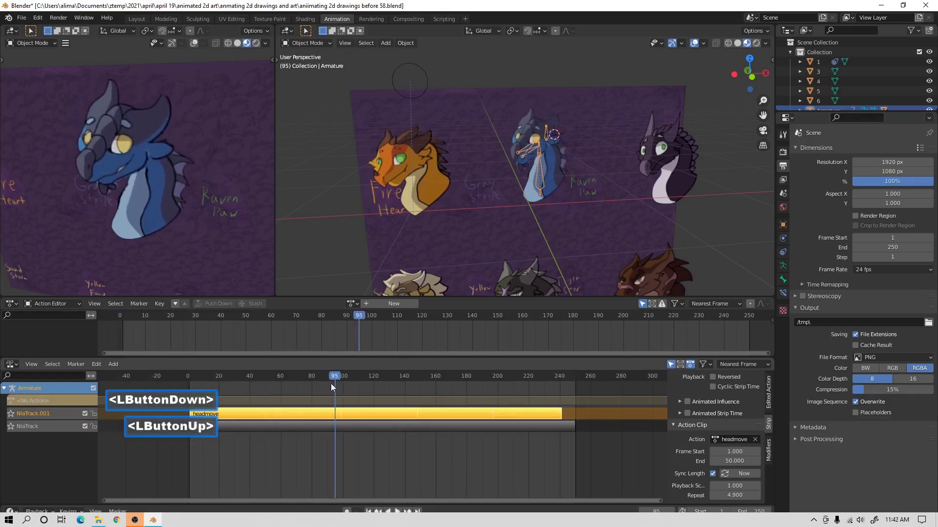
# In the Layout workspace, hide the viewport overlays, preview both dragons' animation from the first frame and move to frame 141.
pyautogui.click(137, 19)
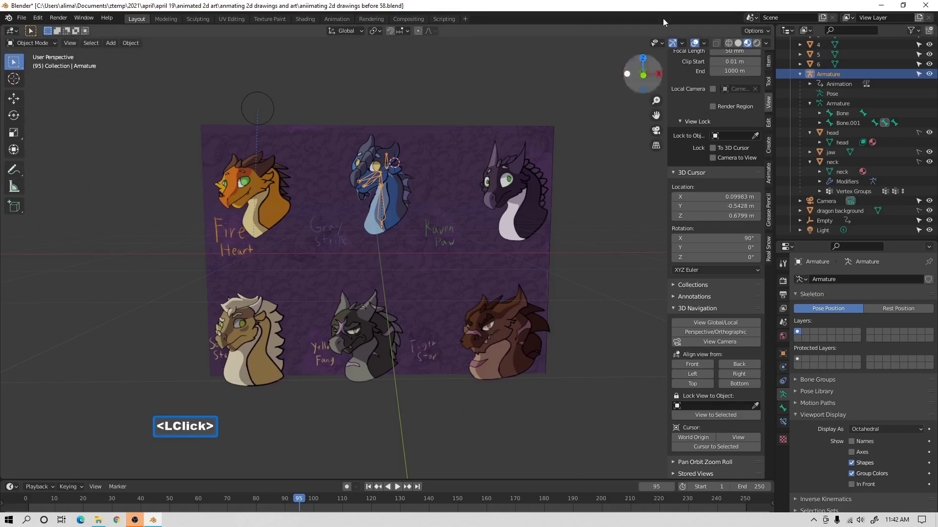
pyautogui.click(694, 43)
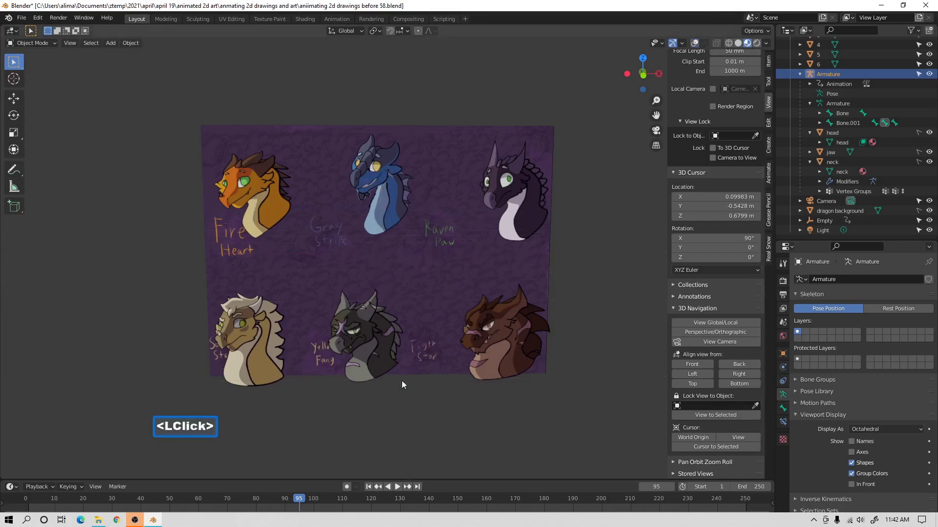
pyautogui.click(369, 486)
pyautogui.click(397, 487)
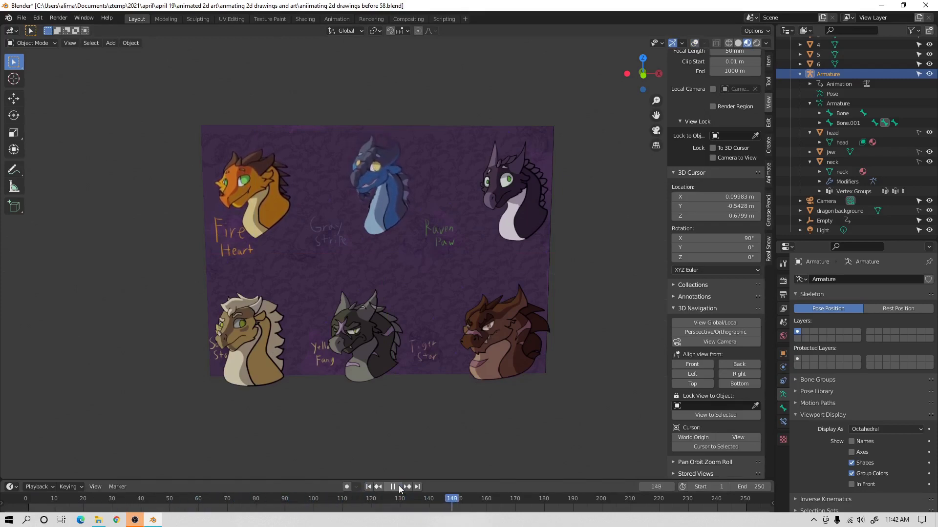
pyautogui.click(393, 487)
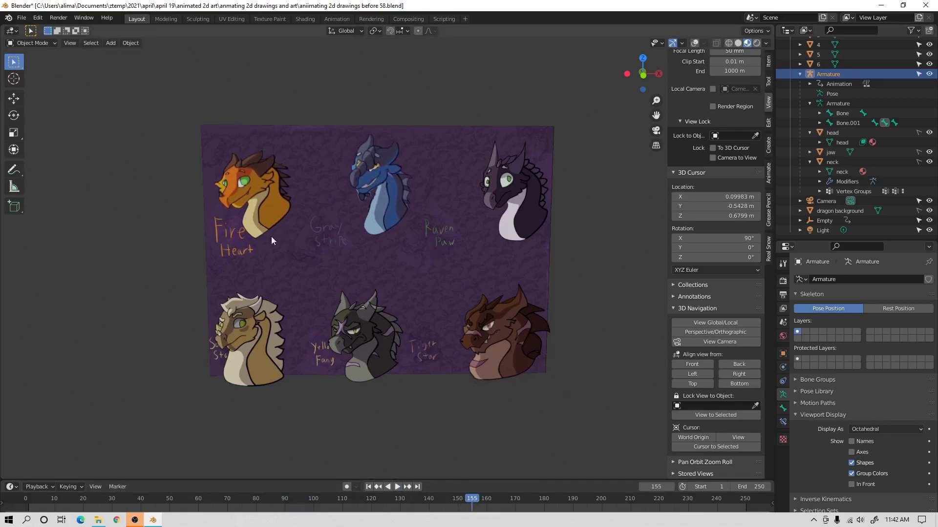
pyautogui.click(431, 498)
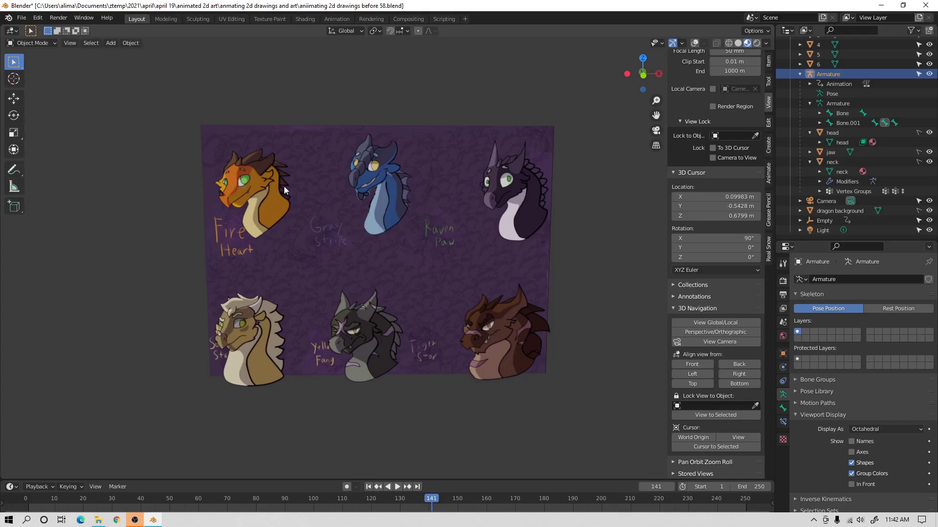
# Show the viewport overlays again and save the file.
pyautogui.click(695, 43)
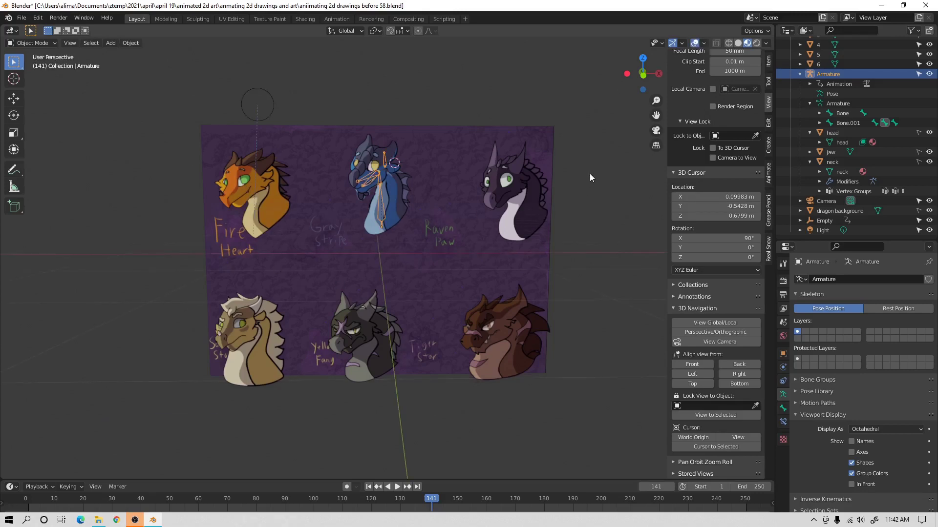
pyautogui.hotkey('ctrl', 's')
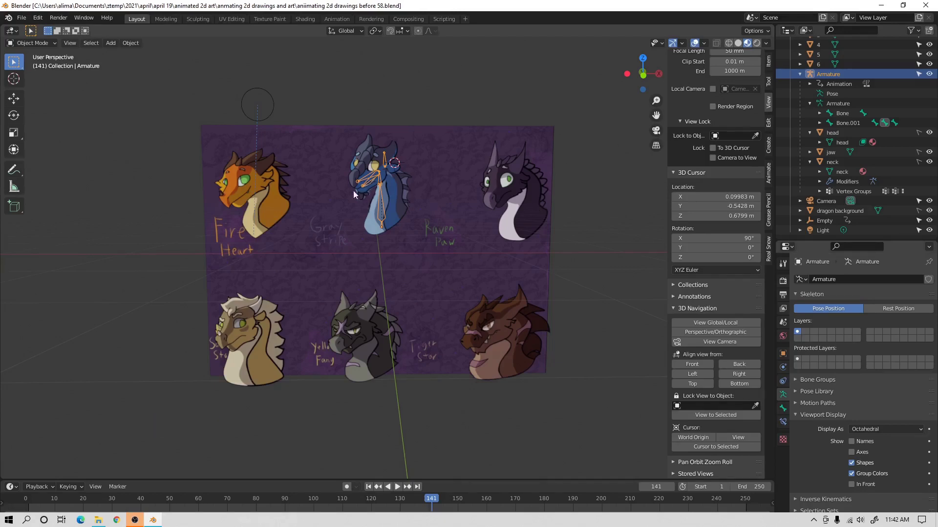
# Select the orange dragon plane, examine its mesh grid in Edit Mode and return to Object Mode.
pyautogui.click(277, 203)
pyautogui.scroll(1, 268, 210)
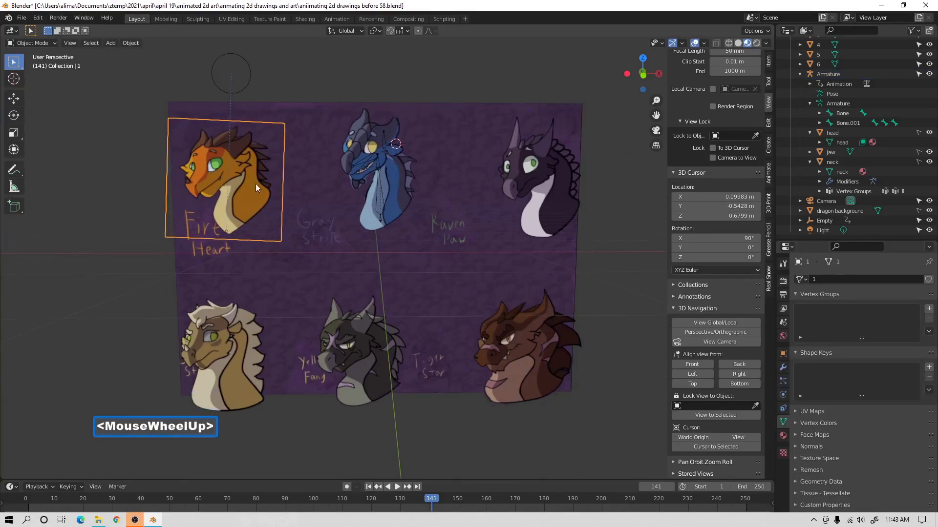
pyautogui.click(51, 44)
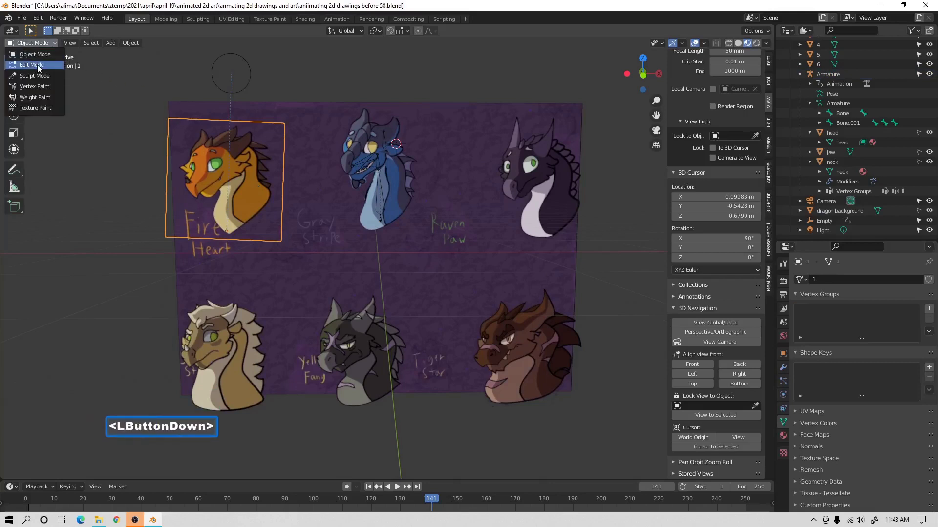
pyautogui.click(32, 65)
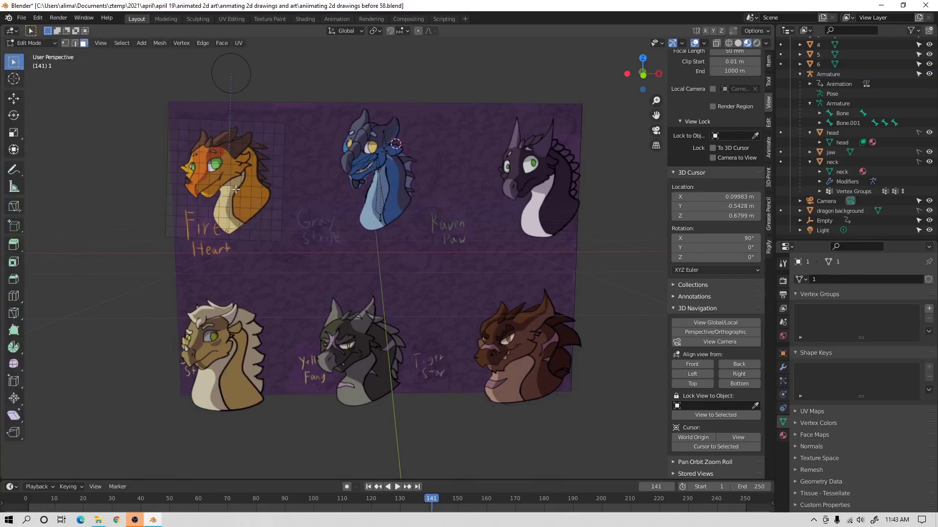
pyautogui.click(52, 44)
pyautogui.click(52, 58)
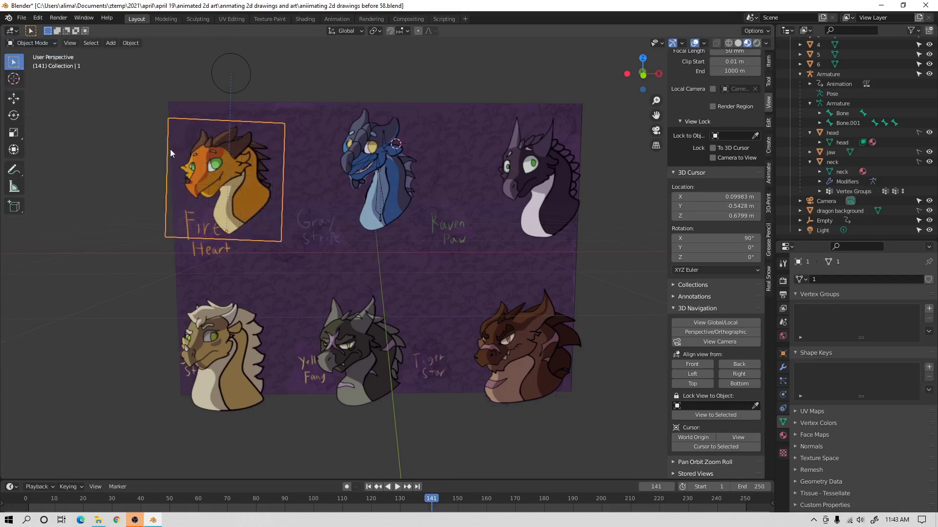
# Subdivide the orange dragon's entire mesh in Edit Mode with one cut, then clear the selection.
pyautogui.click(48, 44)
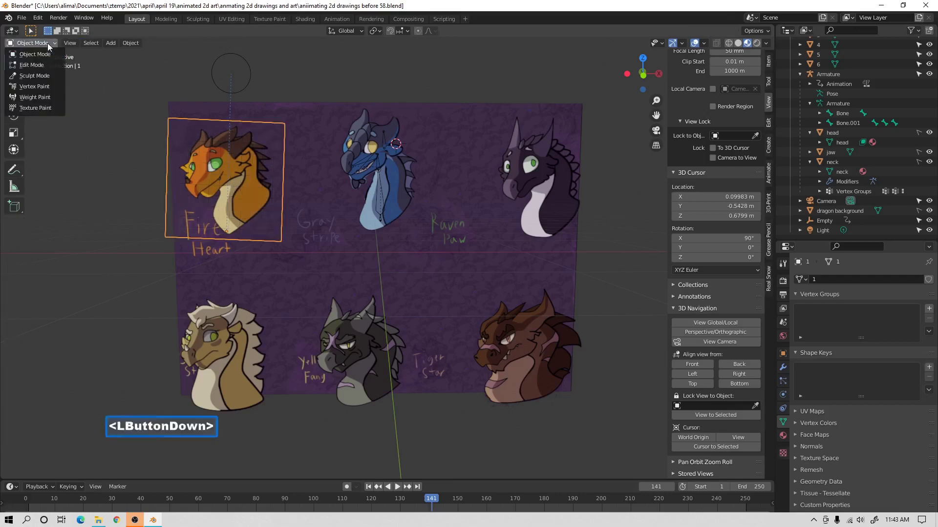
pyautogui.click(47, 64)
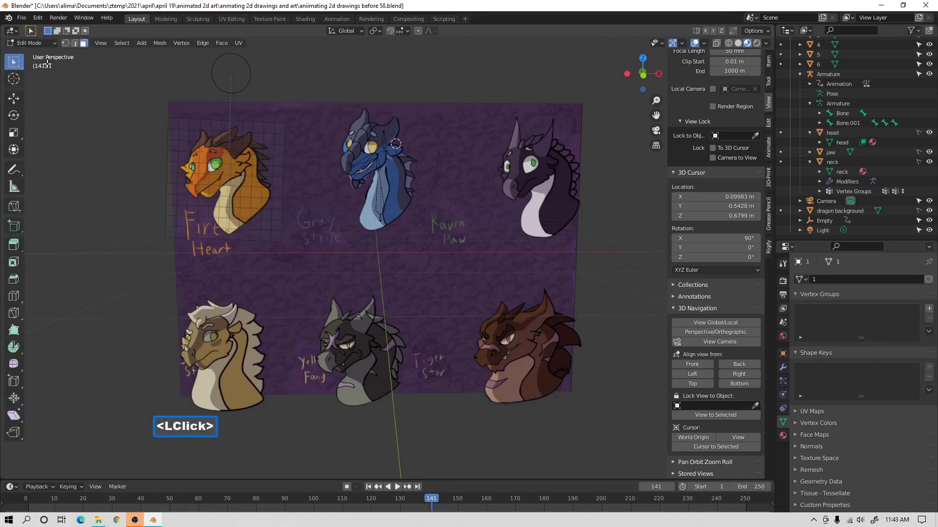
pyautogui.press('a')
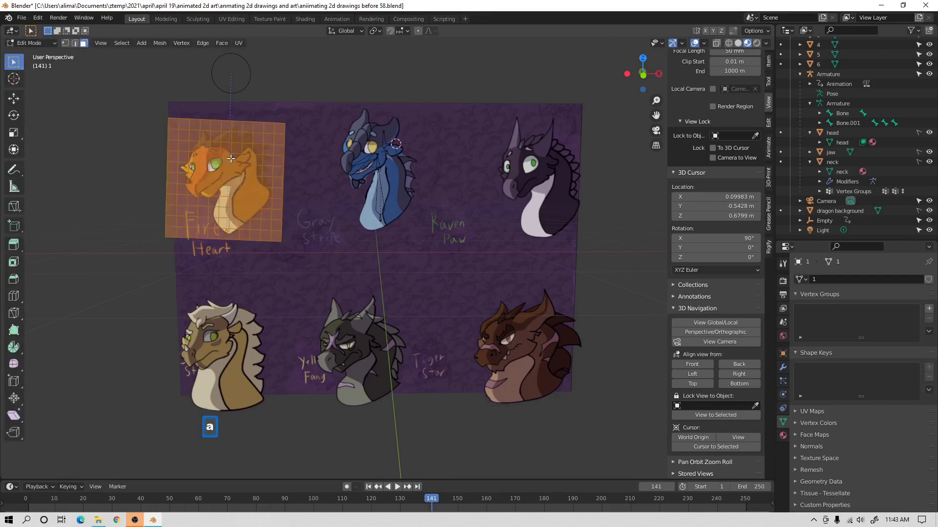
pyautogui.rightClick(268, 147)
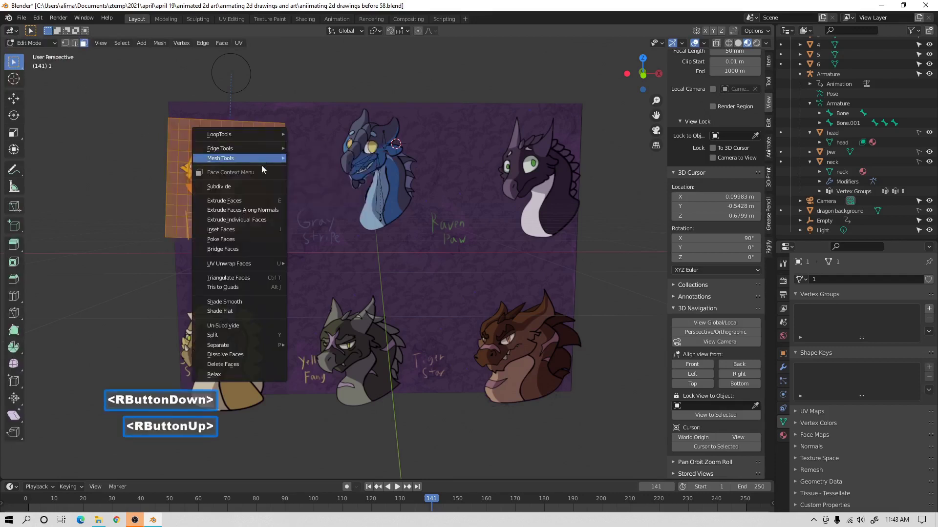
pyautogui.click(249, 186)
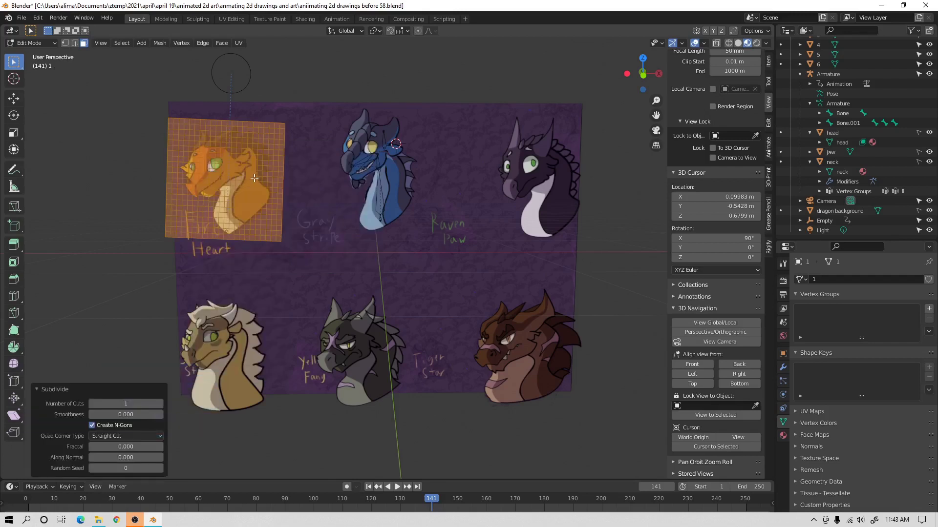
pyautogui.click(111, 96)
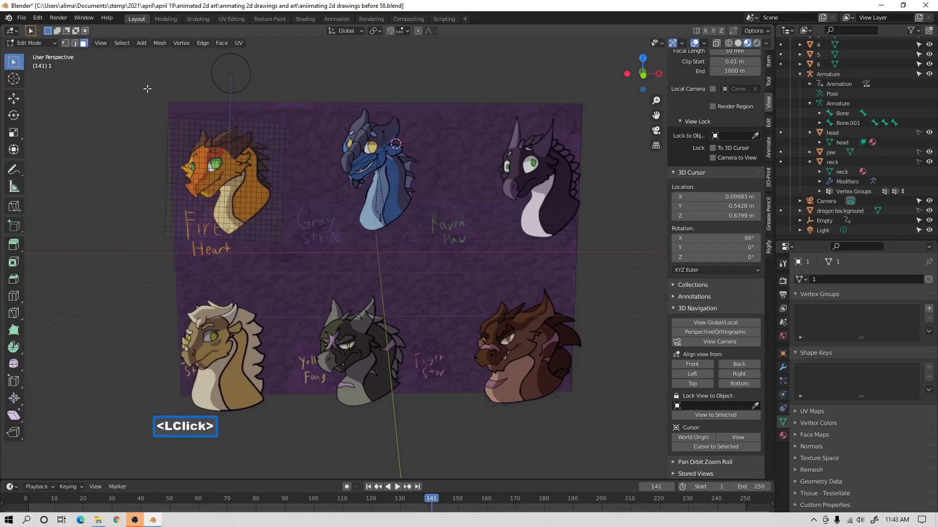
# Return to Object Mode and add a Basis shape key and a second shape key to the orange dragon.
pyautogui.click(55, 44)
pyautogui.click(52, 55)
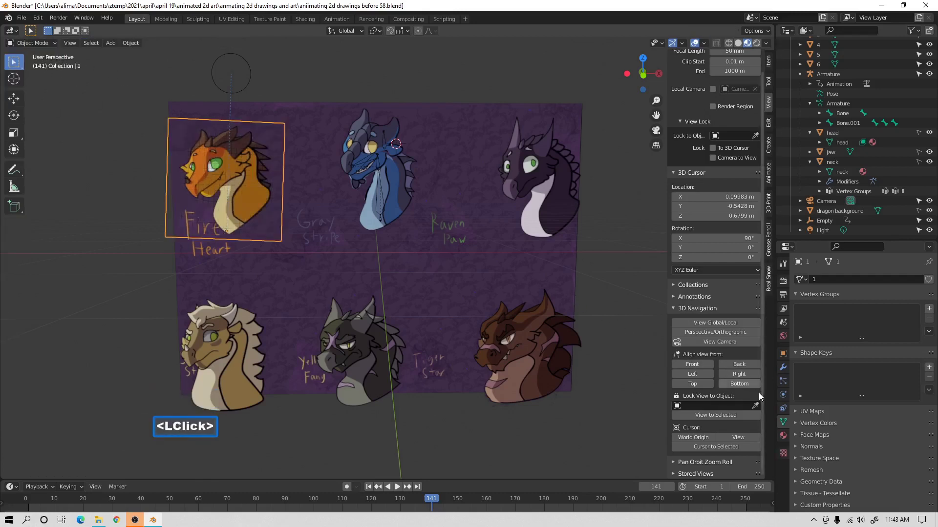
pyautogui.click(929, 367)
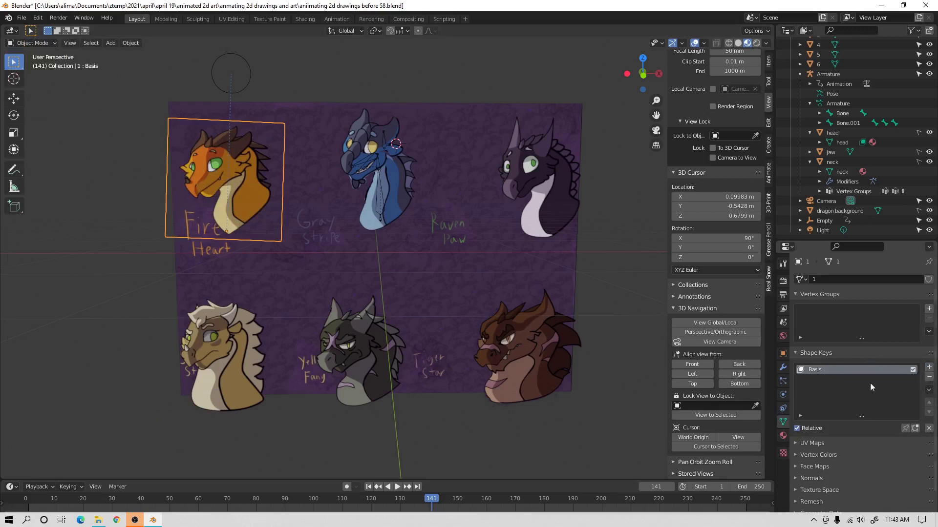
pyautogui.click(928, 368)
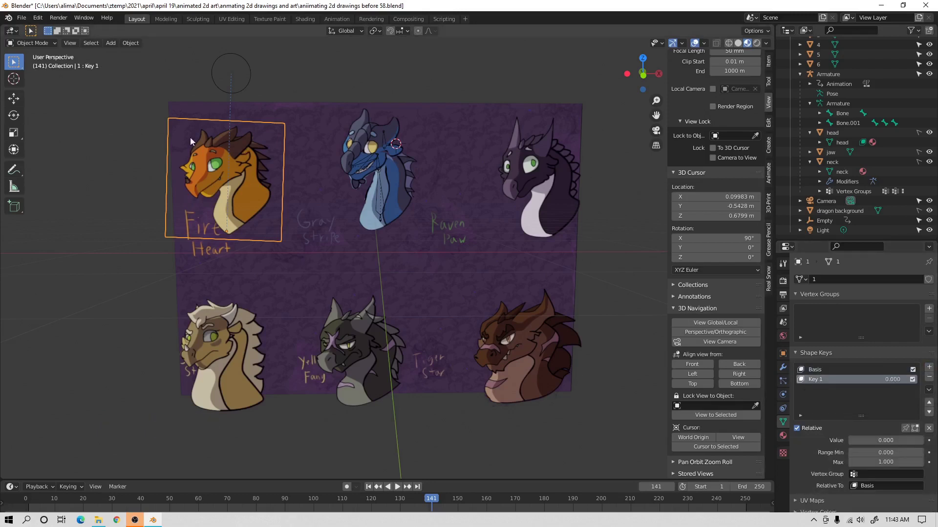
# Enter Edit Mode on the orange dragon with shape key Key 1 active and frame its face closely.
pyautogui.click(48, 43)
pyautogui.click(40, 66)
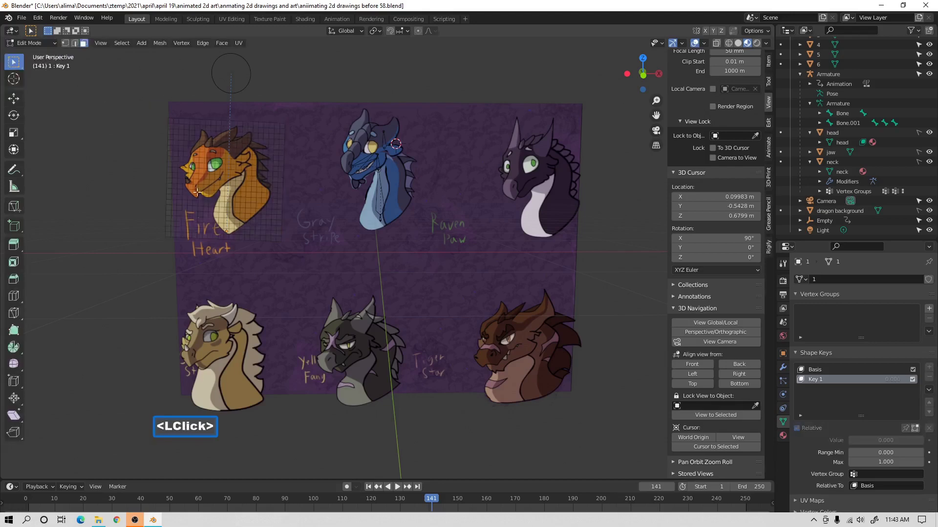
pyautogui.scroll(3, 204, 197)
pyautogui.keyDown('shift'); pyautogui.moveTo(229, 193); pyautogui.dragTo(239, 152, button='middle'); pyautogui.keyUp('shift')
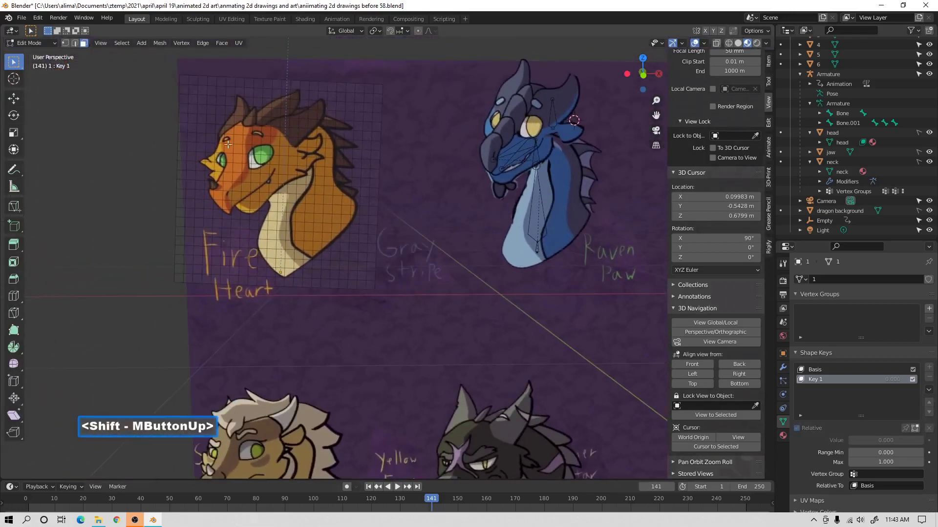
pyautogui.hotkey('shift', 'b')
pyautogui.moveTo(198, 120); pyautogui.dragTo(300, 182)
pyautogui.scroll(-4, 331, 198)
# Circle-select the faces around the orange dragon's larger eye and scale them along Z to about 0.151.
pyautogui.click(411, 245)
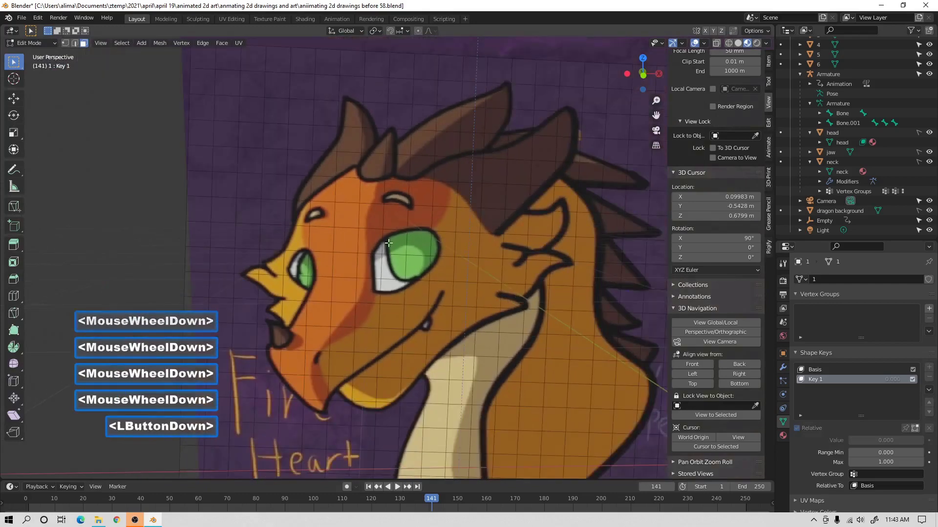
pyautogui.press('c')
pyautogui.click(412, 247)
pyautogui.click(399, 258)
pyautogui.click(420, 253)
pyautogui.click(423, 256)
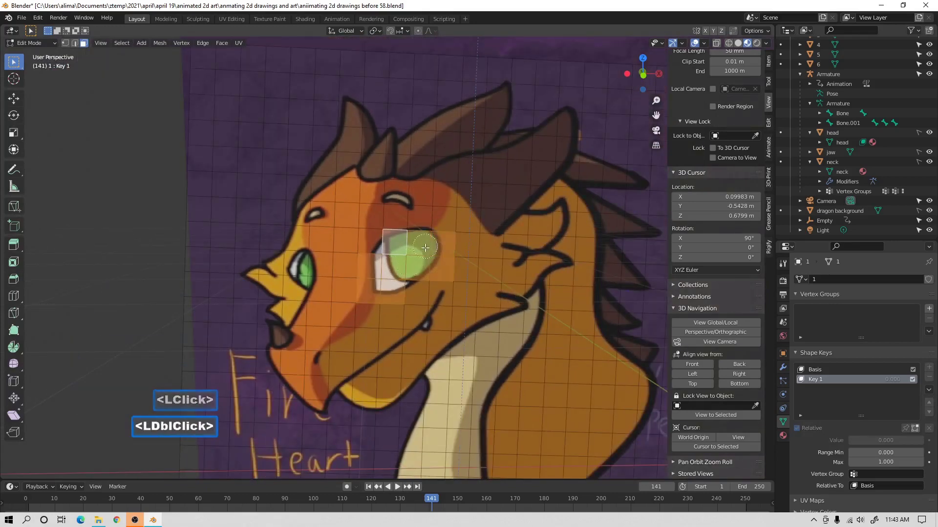
pyautogui.click(381, 252)
pyautogui.click(416, 280)
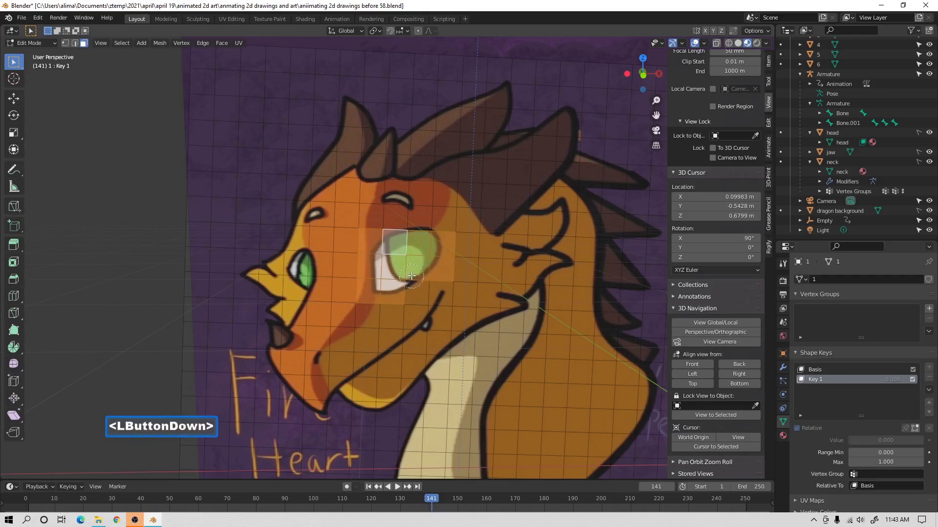
pyautogui.rightClick(472, 256)
pyautogui.press('s')
pyautogui.press('z')
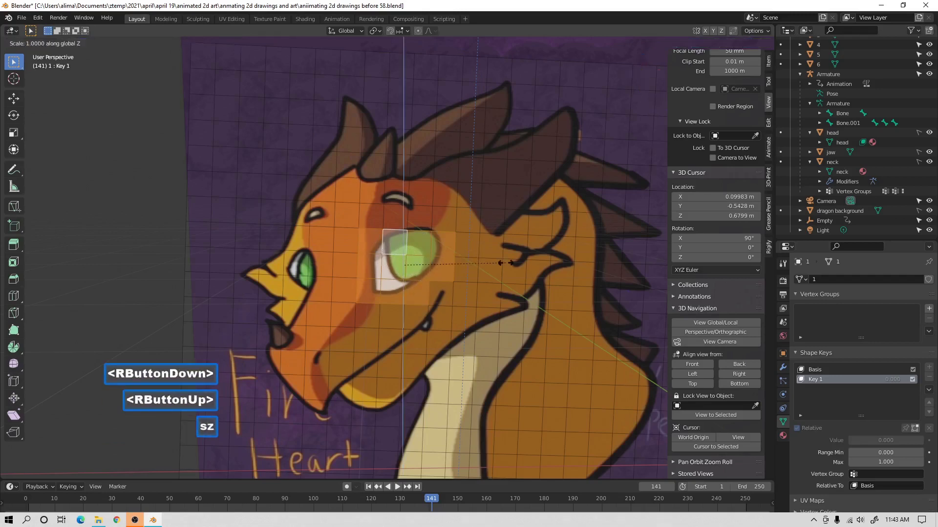
pyautogui.click(418, 266)
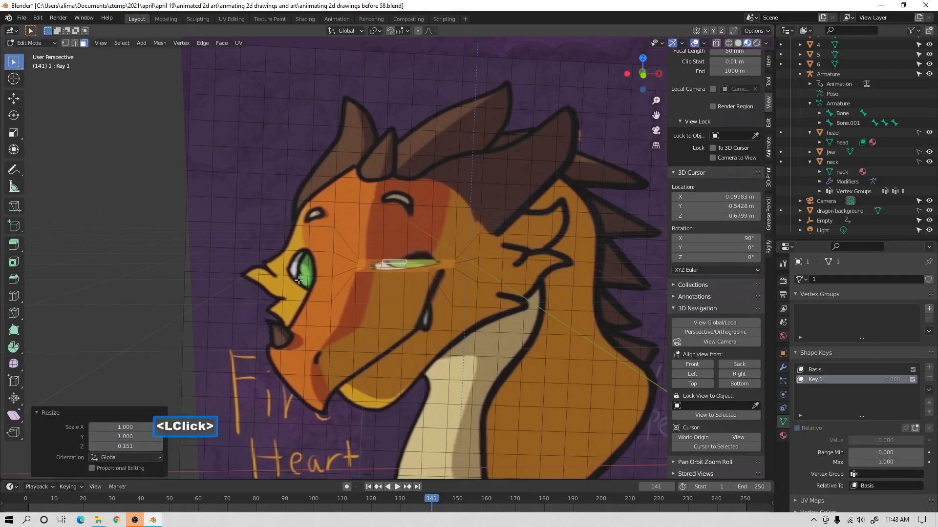
# Select the faces around the orange dragon's smaller eye and scale them along Z to about 0.256.
pyautogui.click(300, 272)
pyautogui.keyDown('shift'); pyautogui.click(307, 272); pyautogui.keyUp('shift')
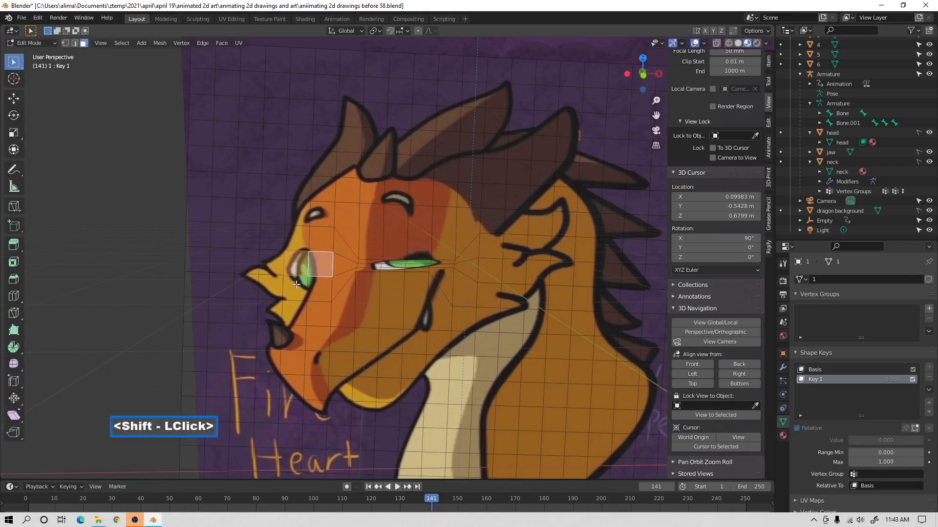
pyautogui.click(296, 285)
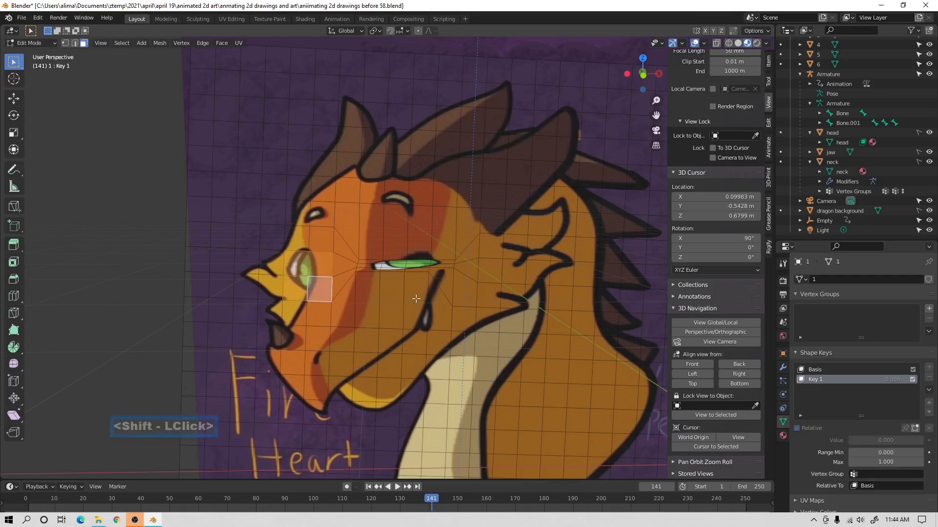
pyautogui.press('s')
pyautogui.press('z')
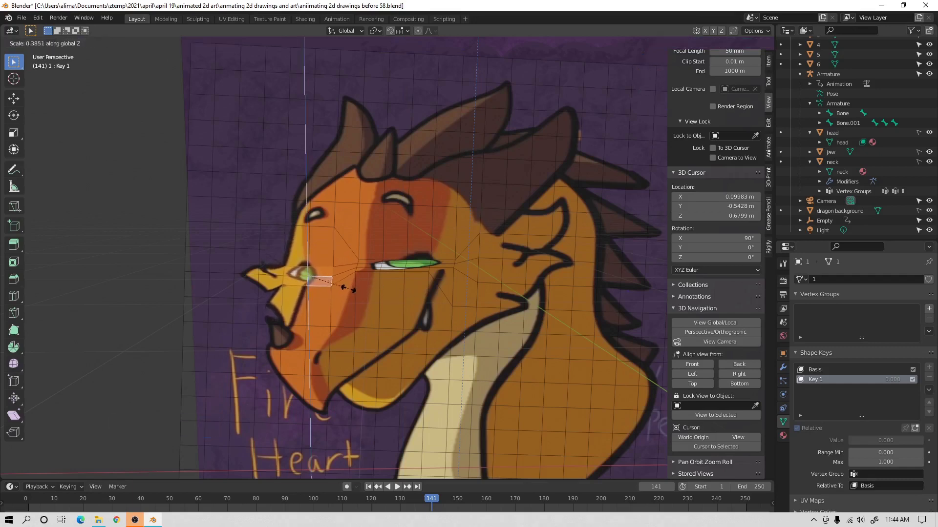
pyautogui.click(339, 285)
pyautogui.click(156, 184)
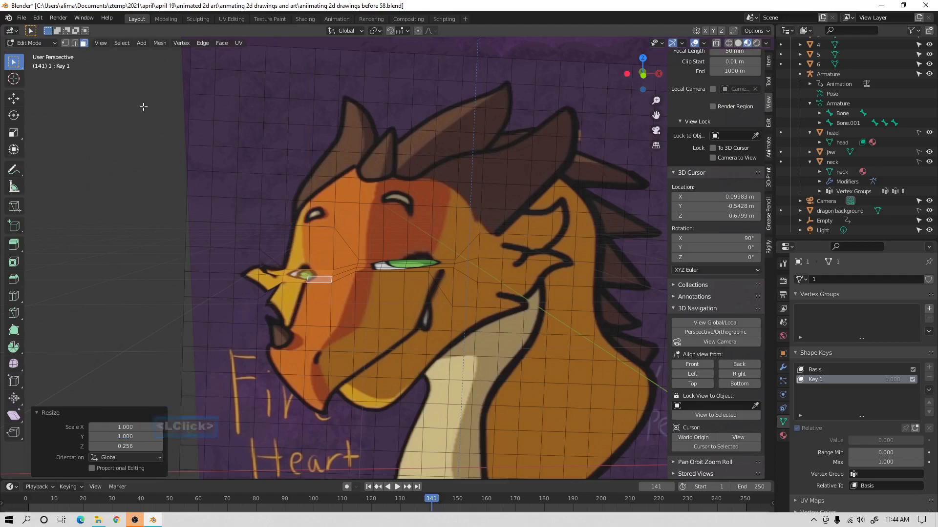
# Deselect the eye faces, return to Object Mode, and test the blink by sliding Key 1's value back to 0.
pyautogui.hotkey('alt', 'a')
pyautogui.click(30, 43)
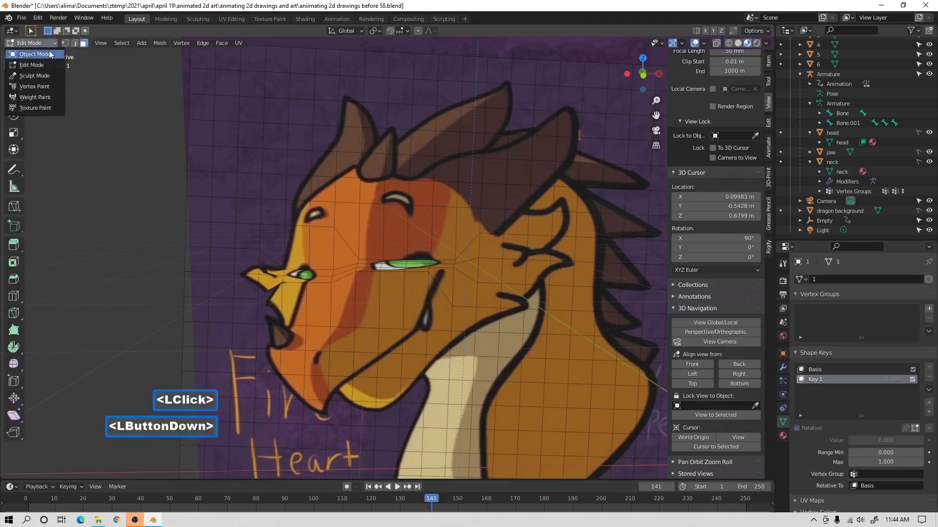
pyautogui.click(30, 53)
pyautogui.moveTo(860, 440)
pyautogui.mouseDown()
pyautogui.moveTo(913, 440)
pyautogui.moveTo(848, 440)
pyautogui.mouseUp()
pyautogui.scroll(-7, 494, 312)
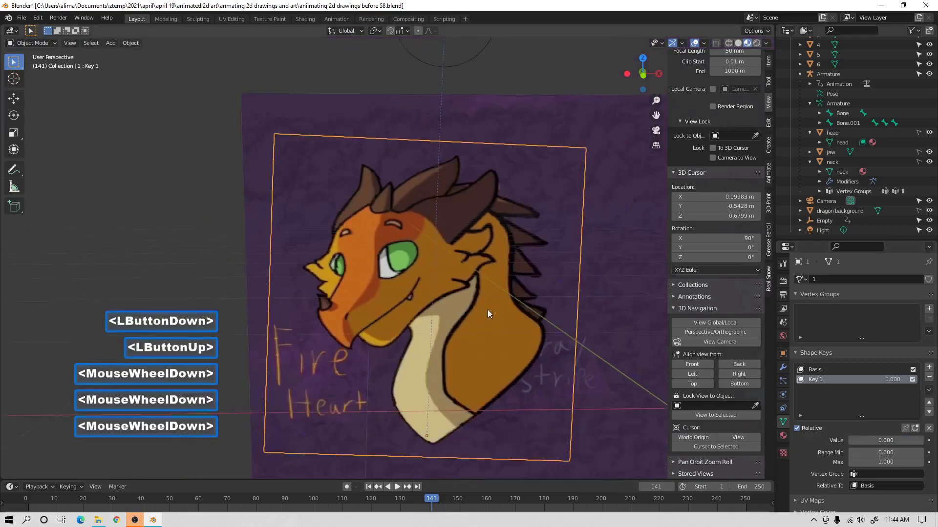
pyautogui.keyDown('shift'); pyautogui.moveTo(494, 288); pyautogui.dragTo(339, 284, button='middle'); pyautogui.keyUp('shift')
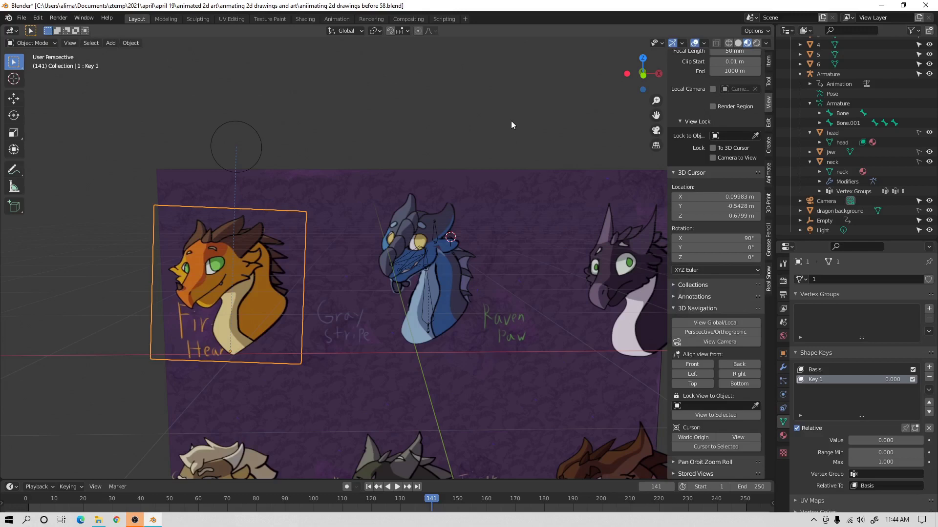
# Switch to the Animation workspace and keyframe the orange dragon's Key 1 value at 0 on frame 1.
pyautogui.press('Pause')
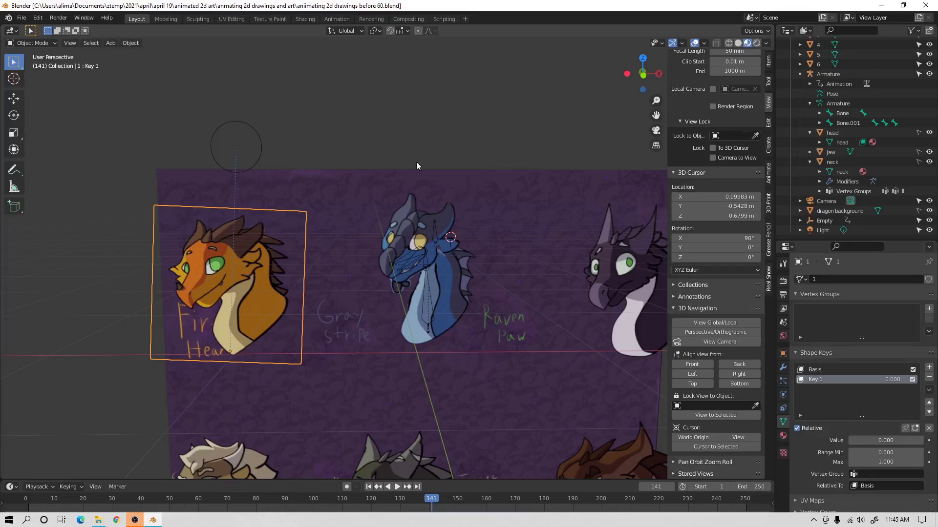
pyautogui.click(333, 19)
pyautogui.click(369, 512)
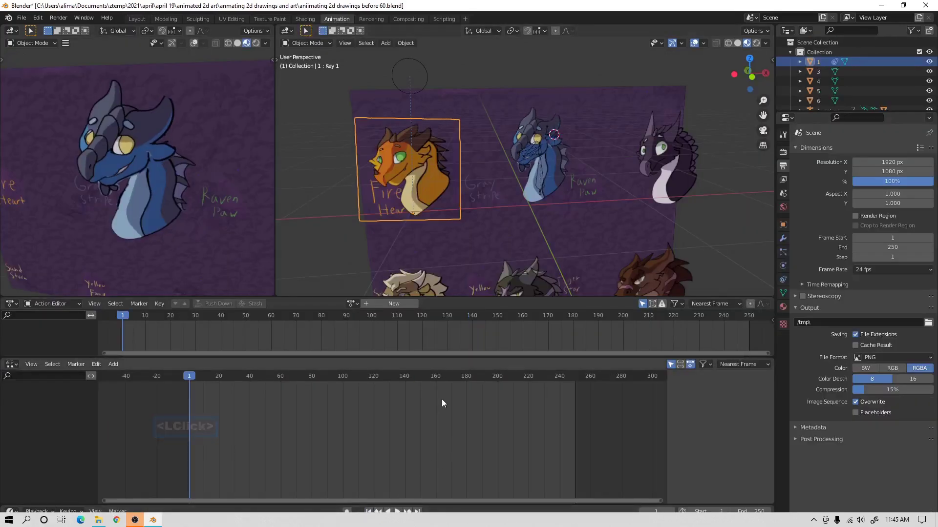
pyautogui.click(783, 294)
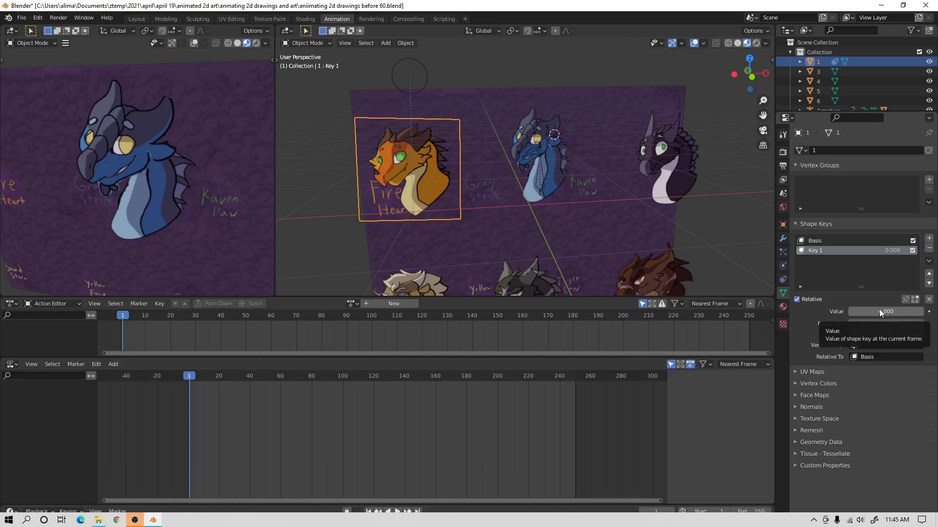
pyautogui.press('i')
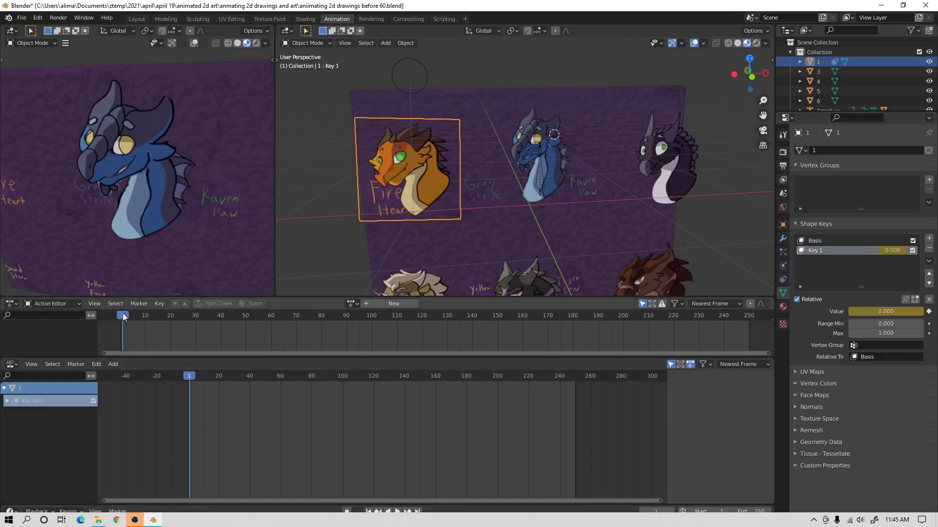
# Change the Action Editor to the Shape Key Editor and keyframe Key 1 at 1.000 on frame 3.
pyautogui.click(76, 304)
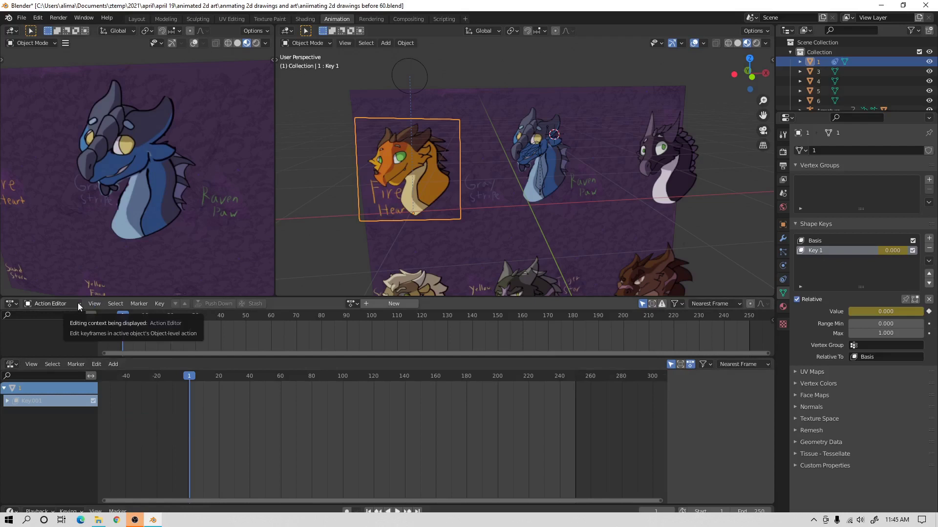
pyautogui.click(77, 303)
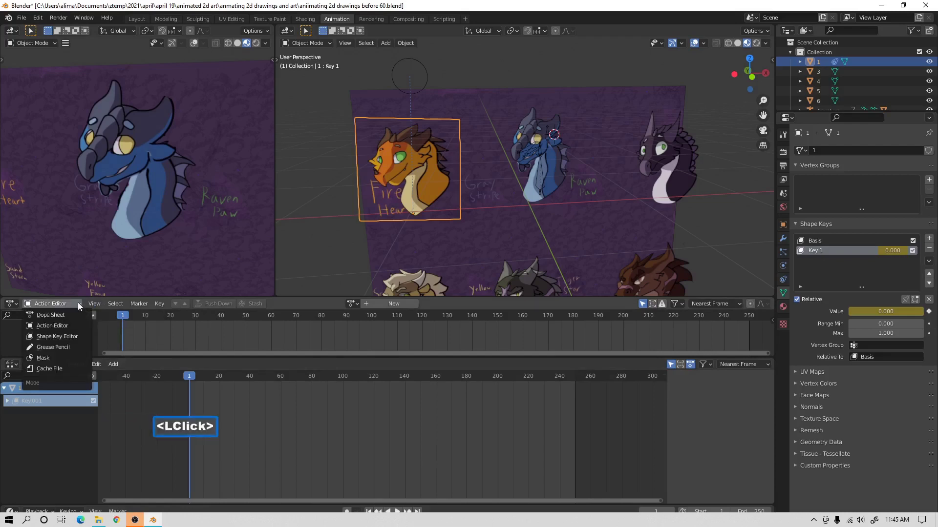
pyautogui.click(86, 339)
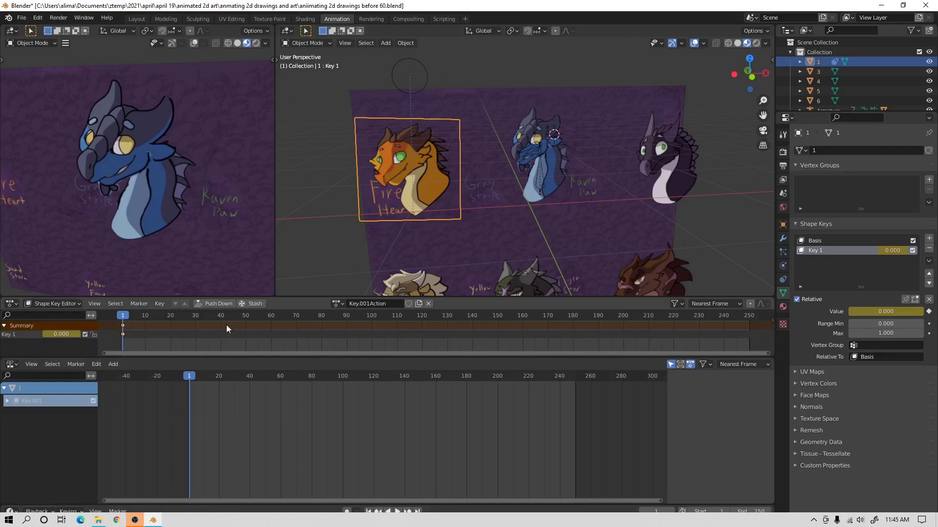
pyautogui.press('Right')
pyautogui.press('Right')
pyautogui.moveTo(856, 312); pyautogui.dragTo(921, 311)
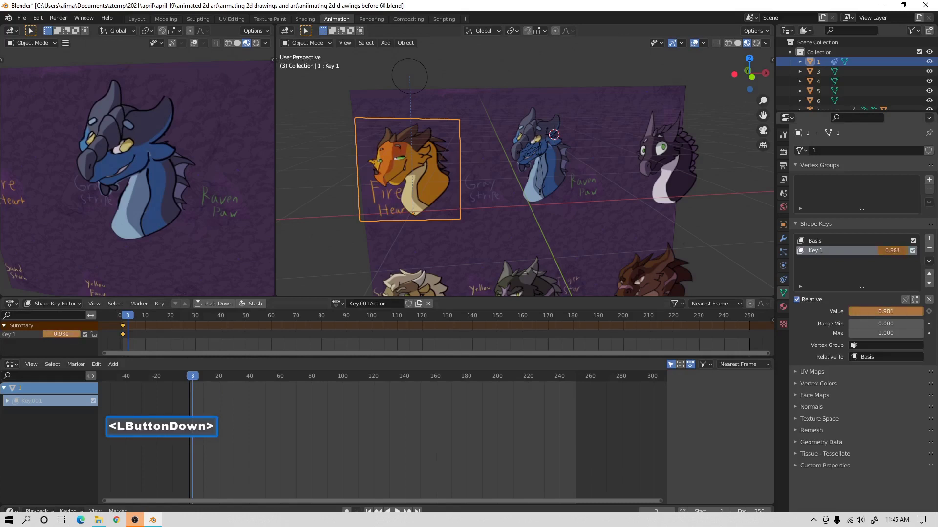
pyautogui.moveTo(921, 311); pyautogui.dragTo(907, 315)
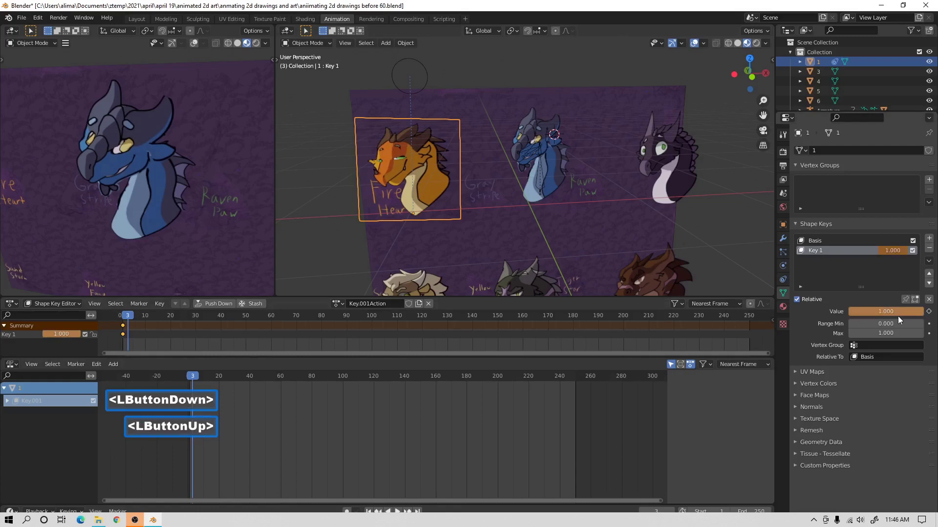
pyautogui.press('i')
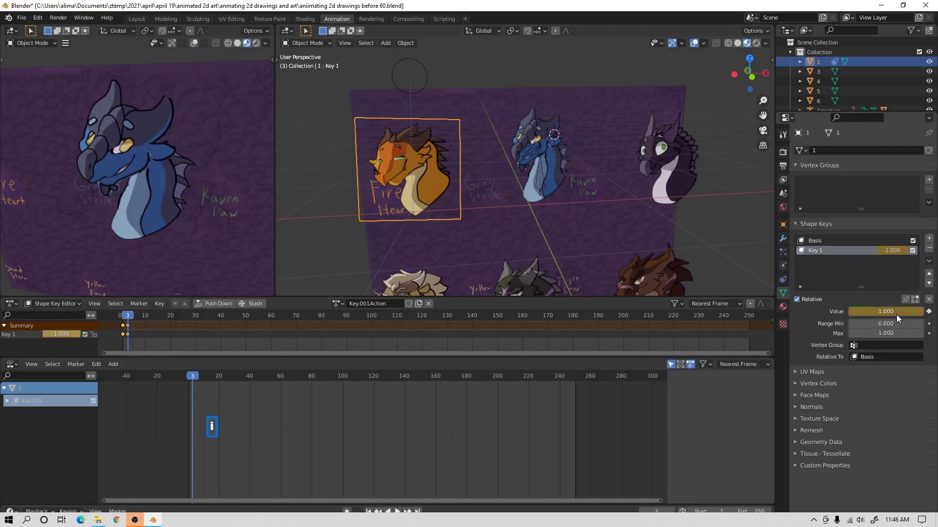
# Set the Key 1 value back to 0 on frame 6 and keyframe it.
pyautogui.press('Right')
pyautogui.press('Right')
pyautogui.press('Right')
pyautogui.moveTo(909, 311); pyautogui.dragTo(867, 311)
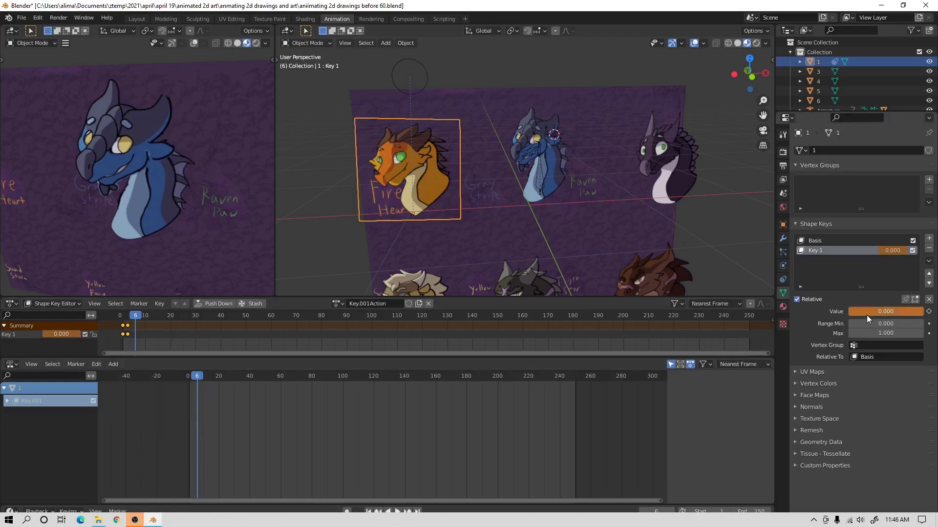
pyautogui.press('i')
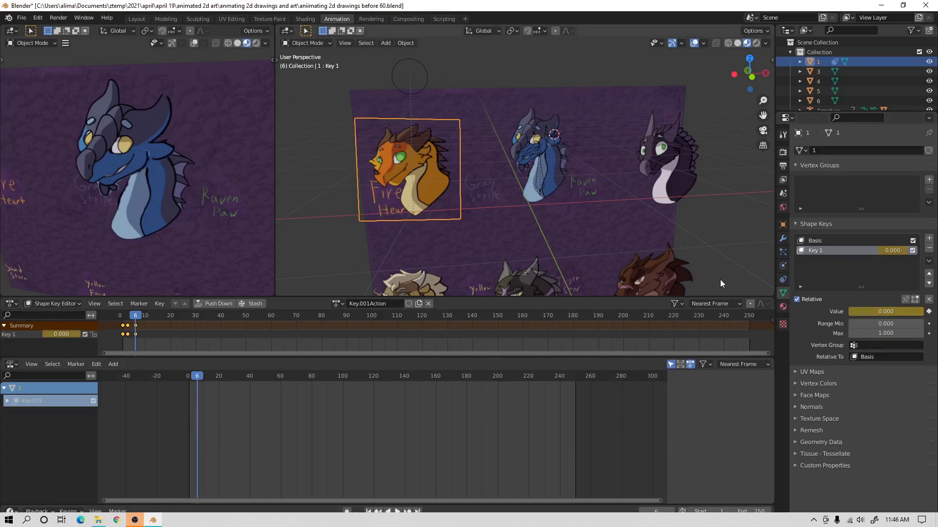
pyautogui.press('Pause')
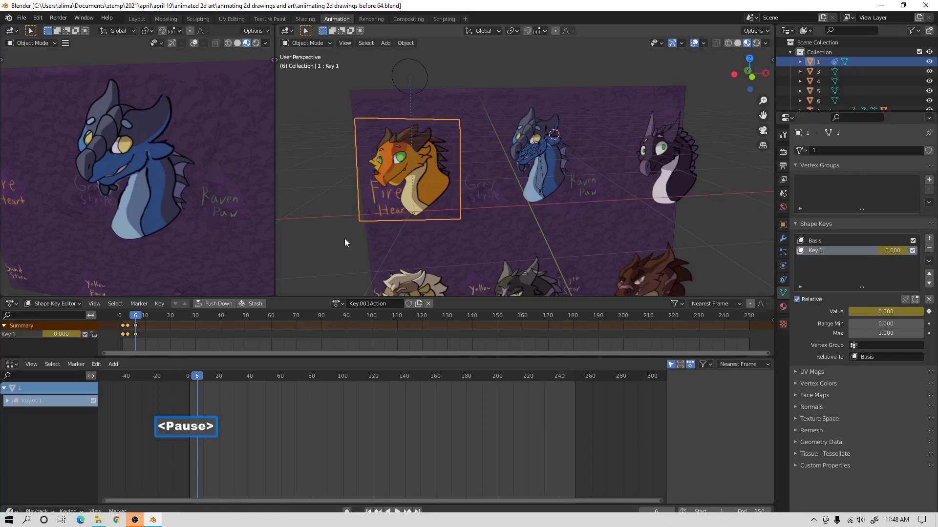
# Rename the shape key action to "orange blink", give it a fake user and unlink it.
pyautogui.click(370, 303)
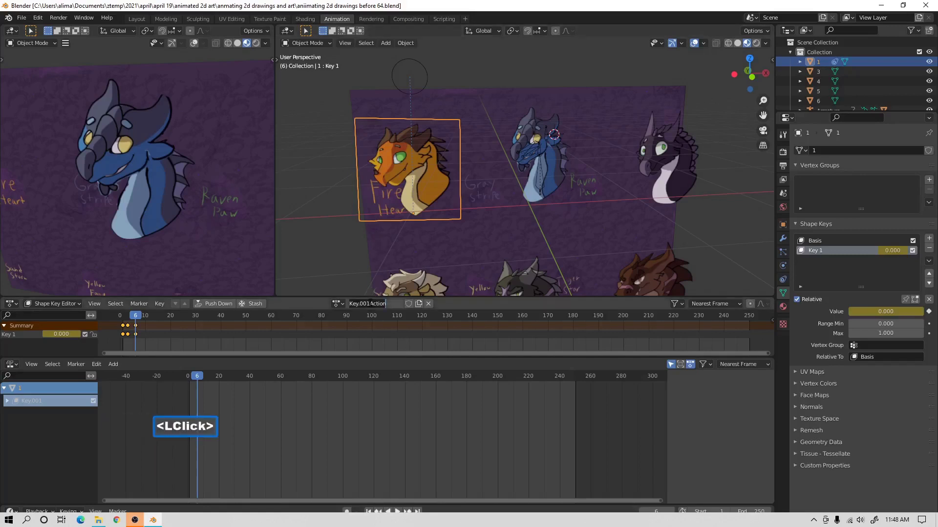
pyautogui.write('or')
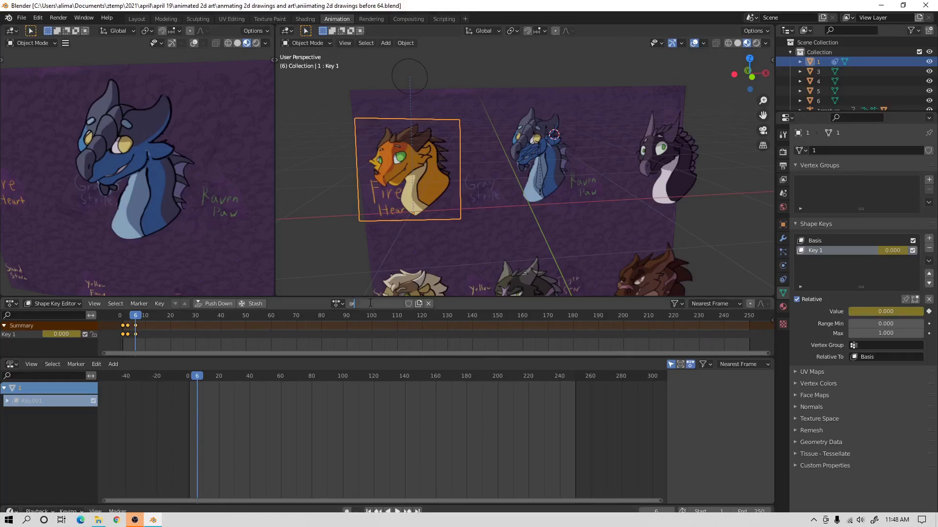
pyautogui.write('ange b')
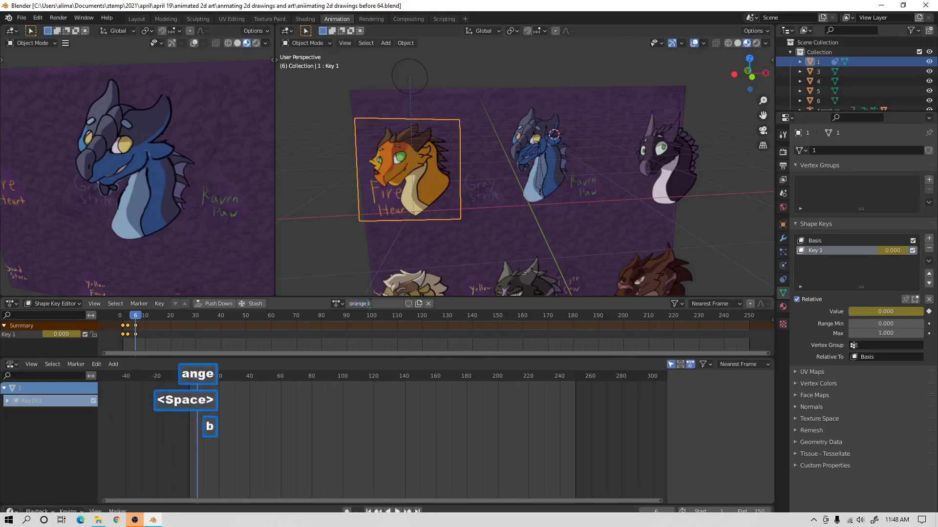
pyautogui.write('link')
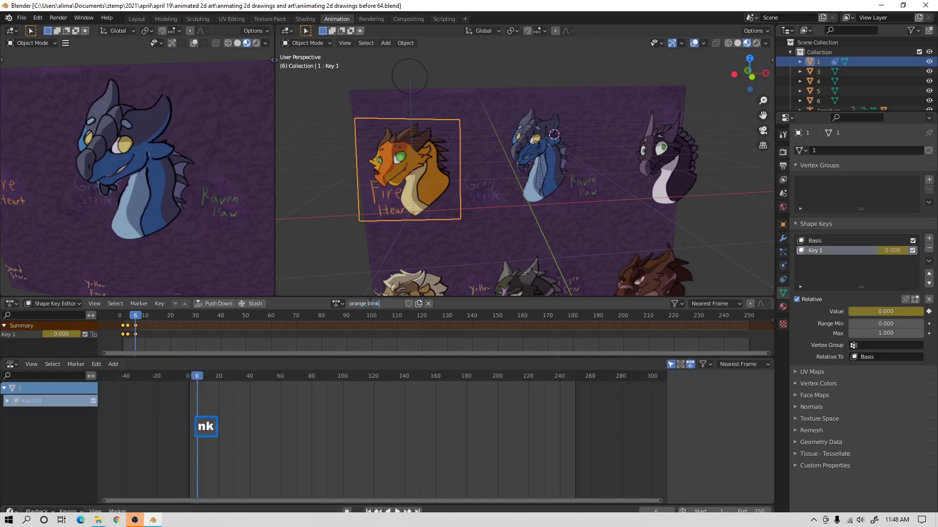
pyautogui.press('Return')
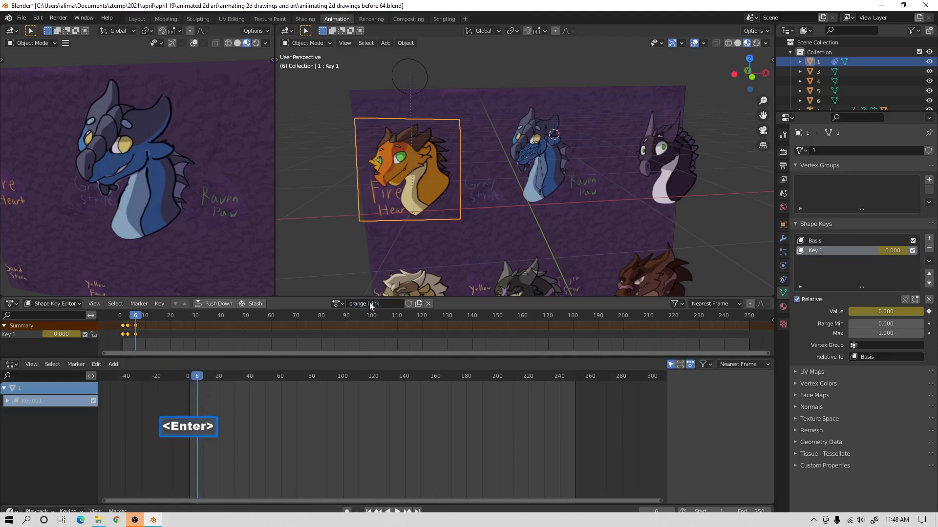
pyautogui.click(408, 304)
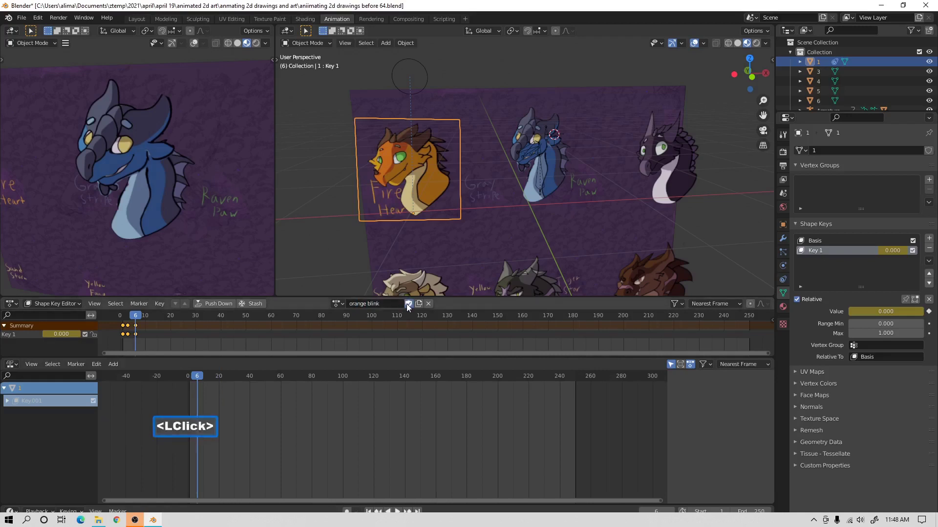
pyautogui.click(428, 303)
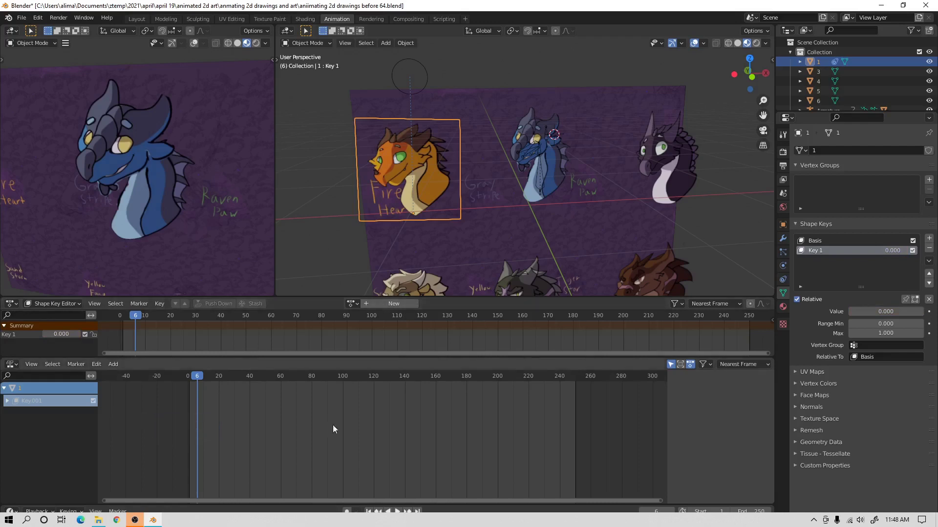
# On frame 1, reassign the orange blink action, push it down to an NLA strip and expand the Key.001 tracks.
pyautogui.click(369, 512)
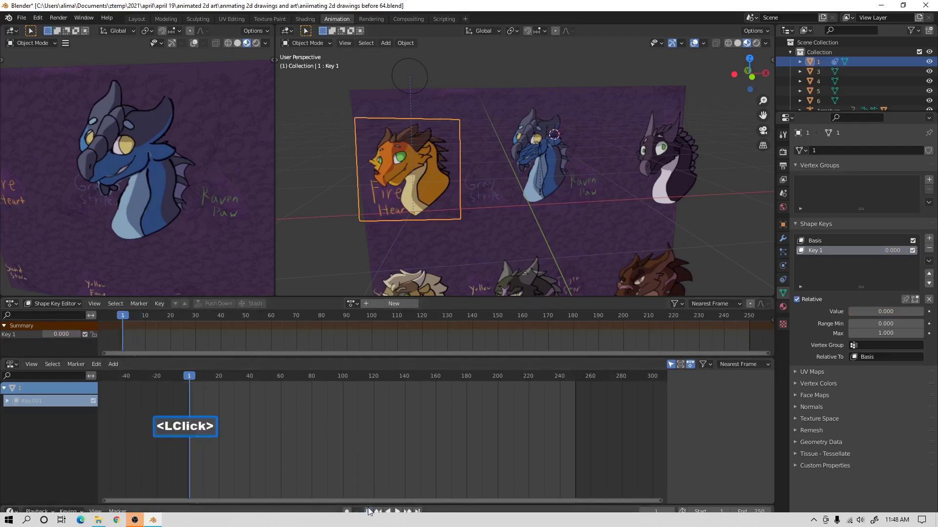
pyautogui.click(353, 304)
pyautogui.click(358, 318)
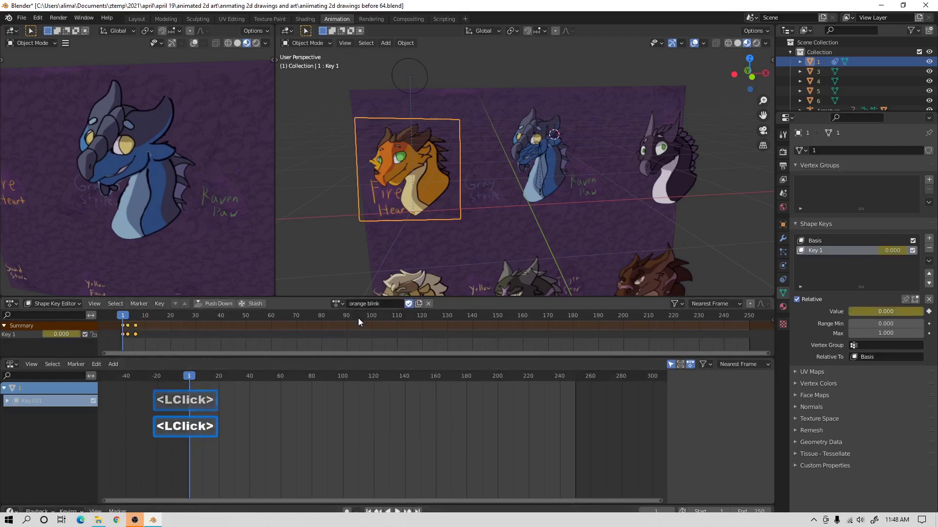
pyautogui.click(215, 304)
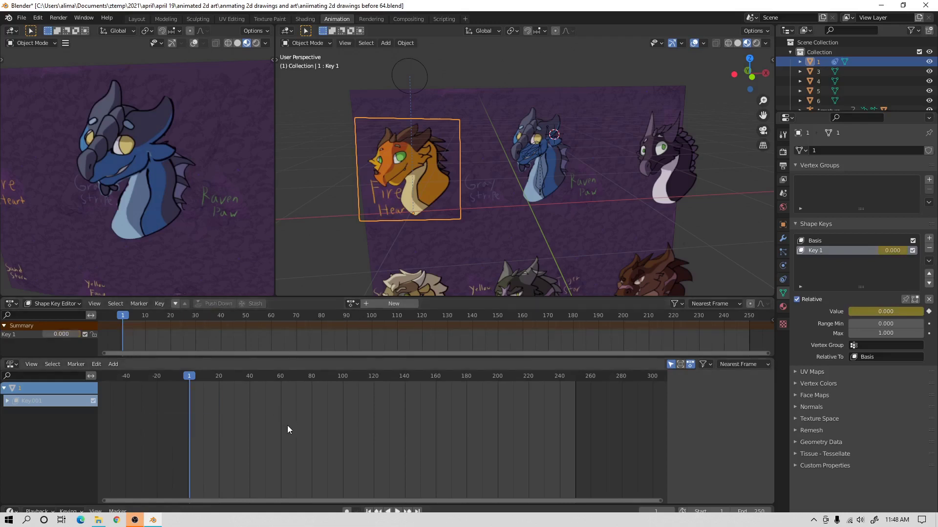
pyautogui.scroll(-1, 287, 430)
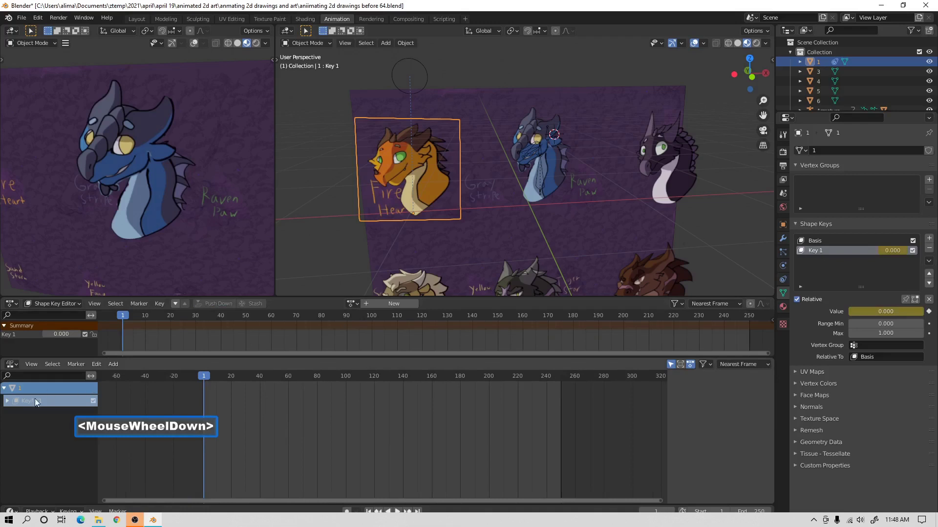
pyautogui.click(7, 402)
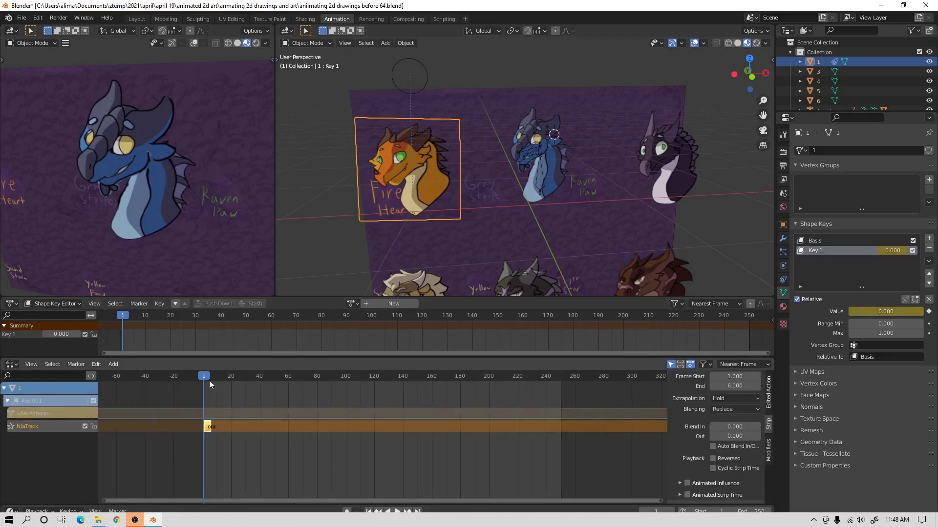
pyautogui.moveTo(207, 376)
pyautogui.mouseDown()
pyautogui.moveTo(225, 382)
pyautogui.moveTo(204, 391)
pyautogui.mouseUp()
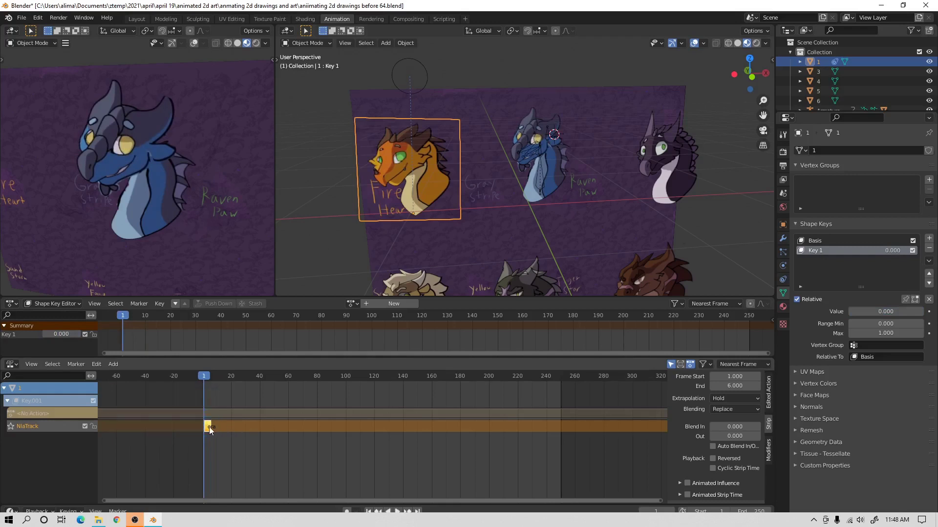
# Duplicate the orange blink strip four times, spacing the copies along the timeline with the last starting at frame 224.
pyautogui.click(207, 427)
pyautogui.hotkey('shift', 'd')
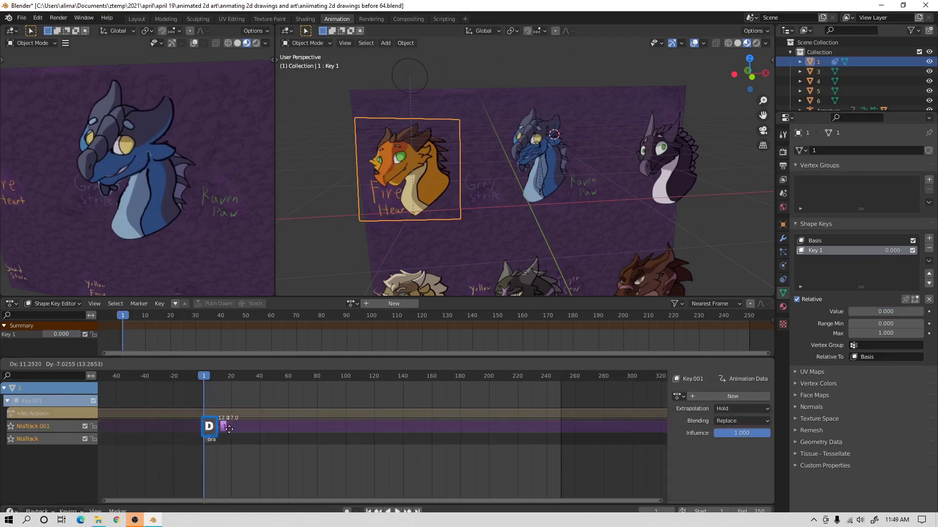
pyautogui.click(274, 429)
pyautogui.hotkey('shift', 'd')
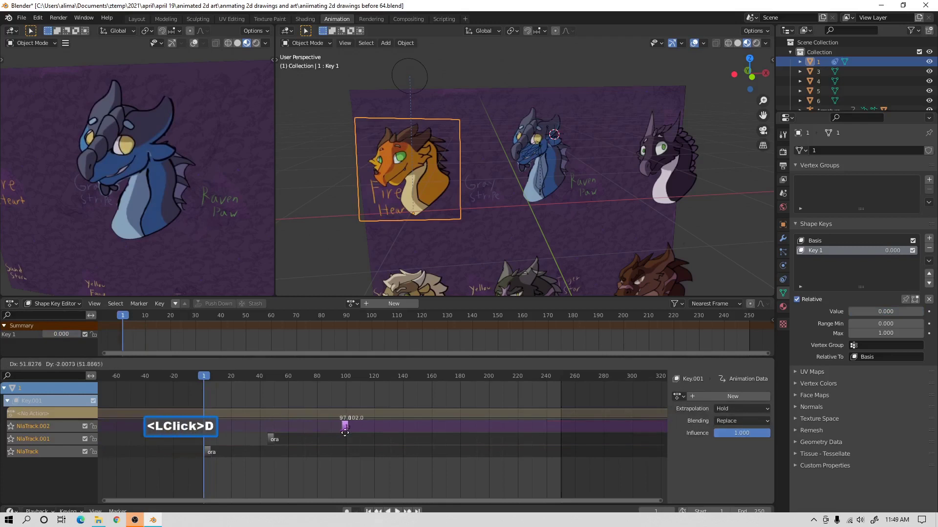
pyautogui.click(345, 433)
pyautogui.hotkey('shift', 'd')
pyautogui.click(439, 434)
pyautogui.hotkey('shift', 'd')
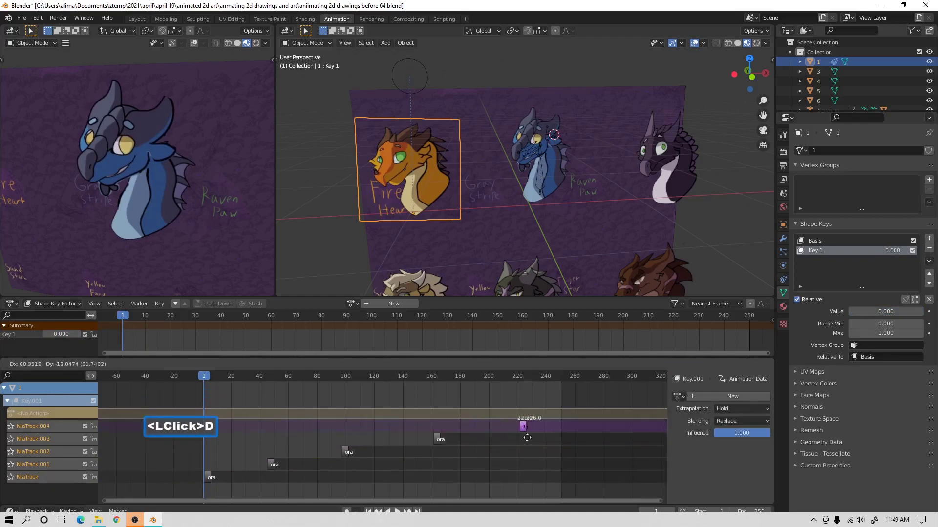
pyautogui.click(528, 437)
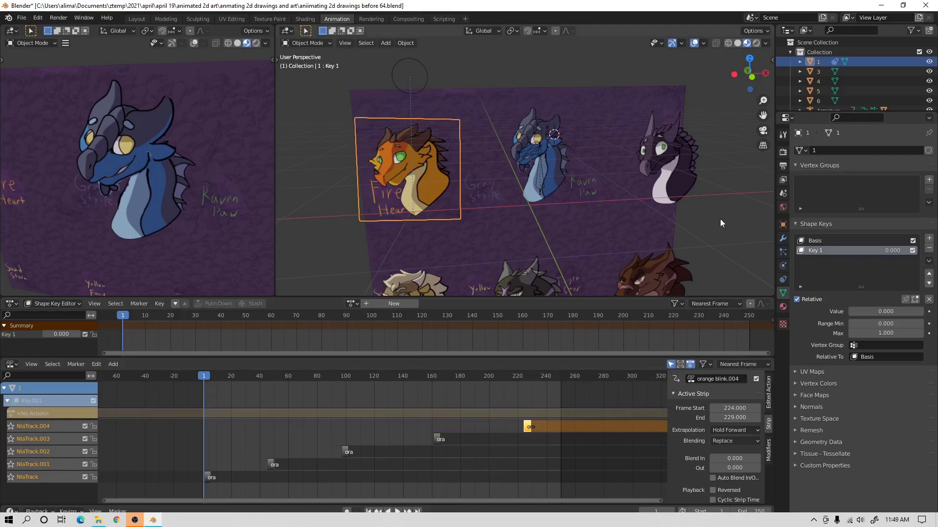
# Scrub the timeline from frame 1 to frame 206 to preview the orange dragon's repeated blinks.
pyautogui.press('Pause')
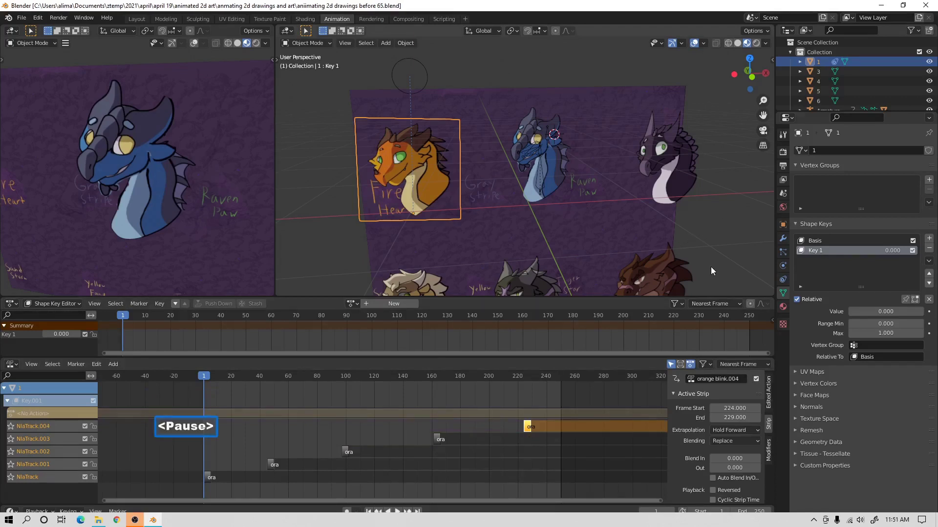
pyautogui.click(204, 378)
pyautogui.moveTo(204, 378); pyautogui.dragTo(498, 435)
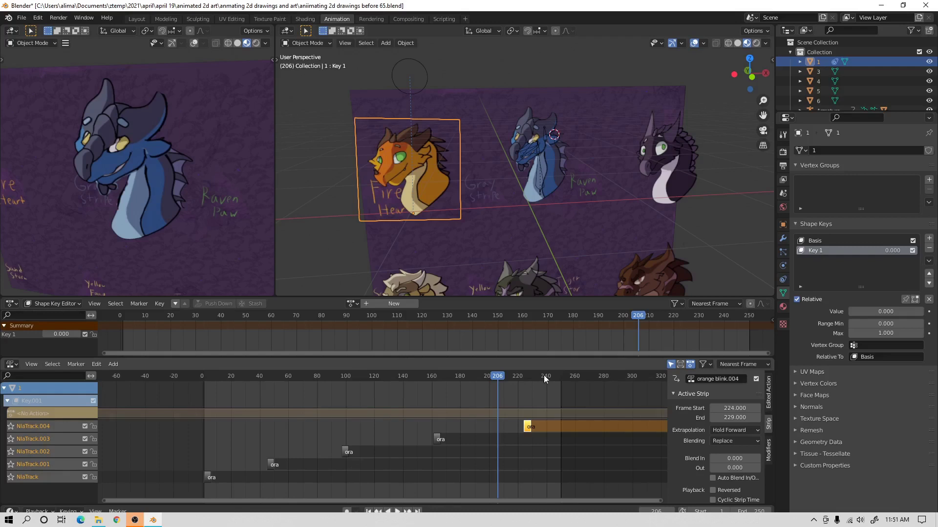
# Scrub the animation back to frame 94, switch to the Layout workspace and hide the viewport overlays.
pyautogui.moveTo(503, 380); pyautogui.dragTo(337, 435)
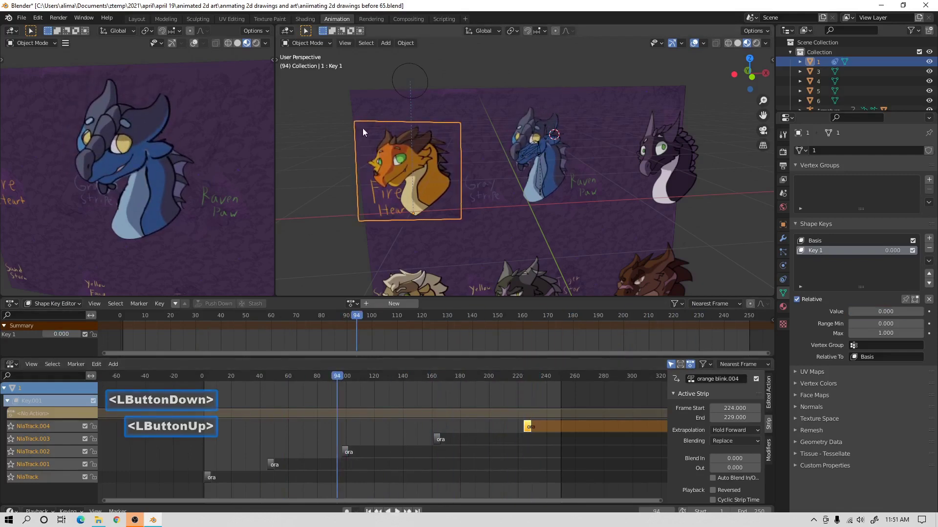
pyautogui.click(142, 19)
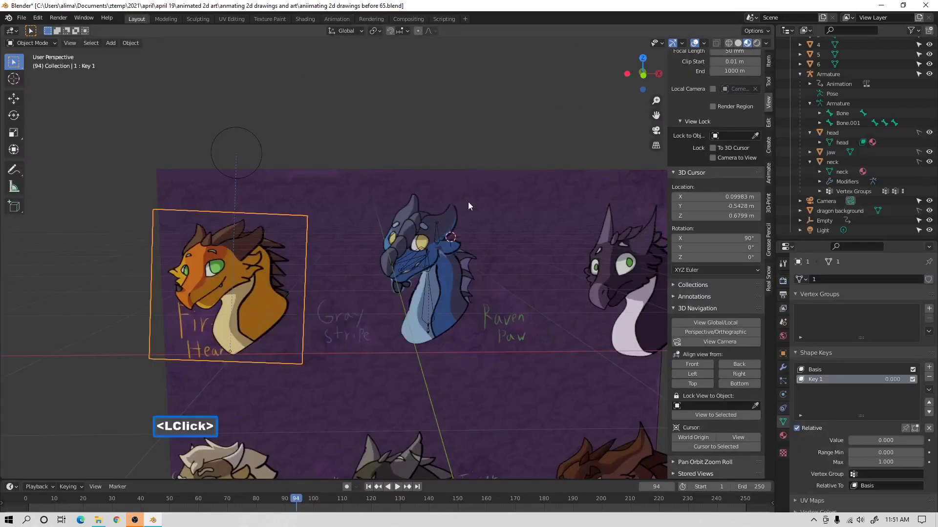
pyautogui.scroll(-1, 464, 205)
pyautogui.keyDown('shift'); pyautogui.moveTo(502, 233); pyautogui.dragTo(461, 155, button='middle'); pyautogui.keyUp('shift')
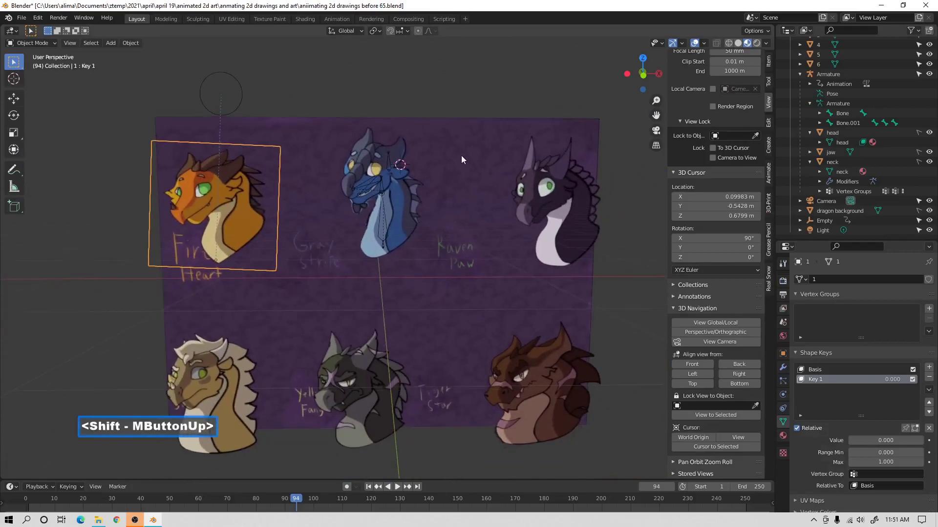
pyautogui.click(697, 43)
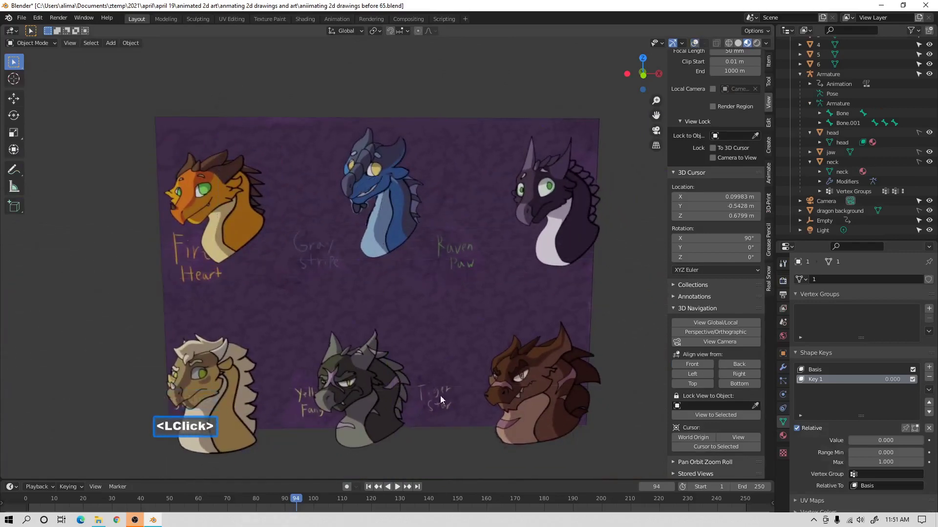
# Play the animation from frame 94 with all six dragons in view and stop it at frame 186.
pyautogui.click(398, 487)
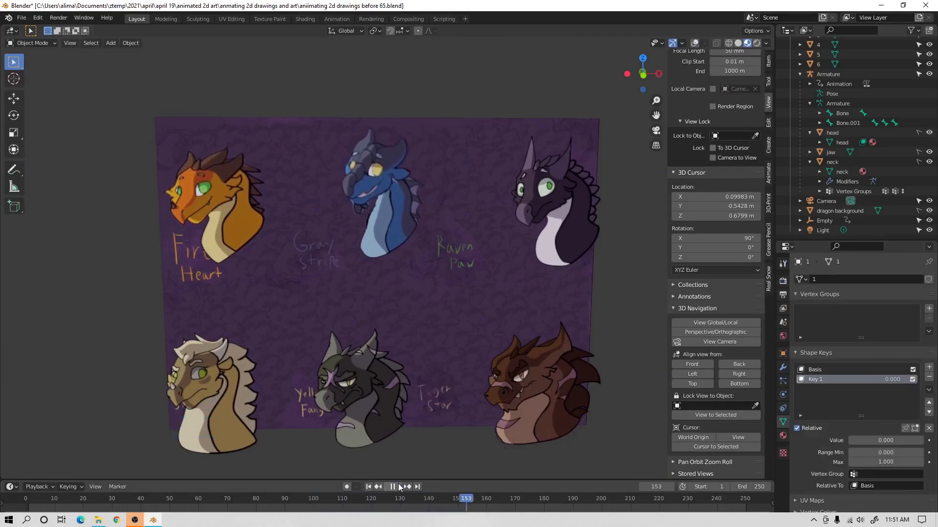
pyautogui.click(399, 487)
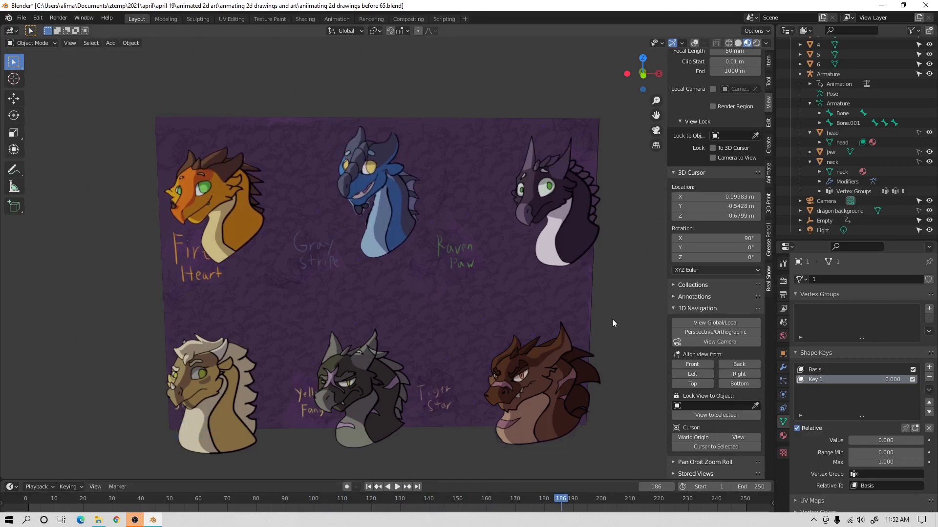
pyautogui.press('Pause')
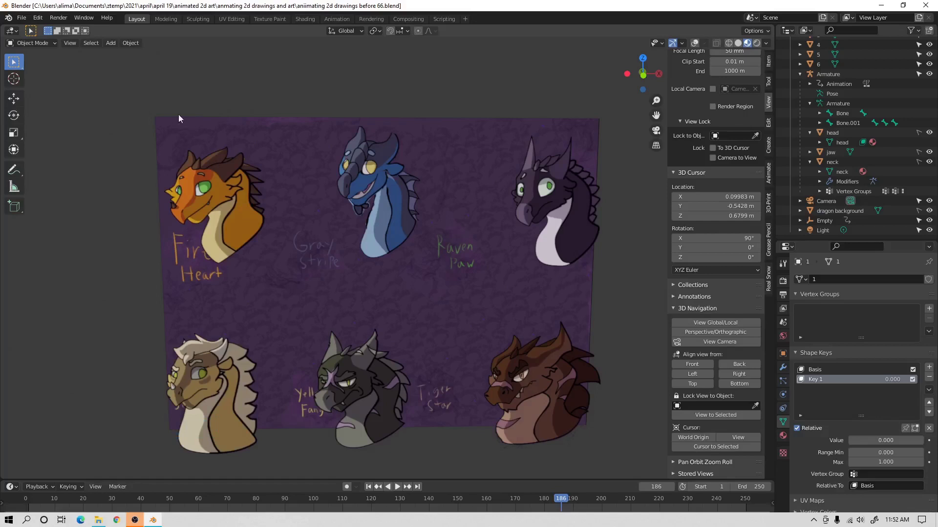
# Align the viewport to the front view and play the dragon animation from frame 1, then stop playback.
pyautogui.moveTo(118, 81); pyautogui.dragTo(485, 303)
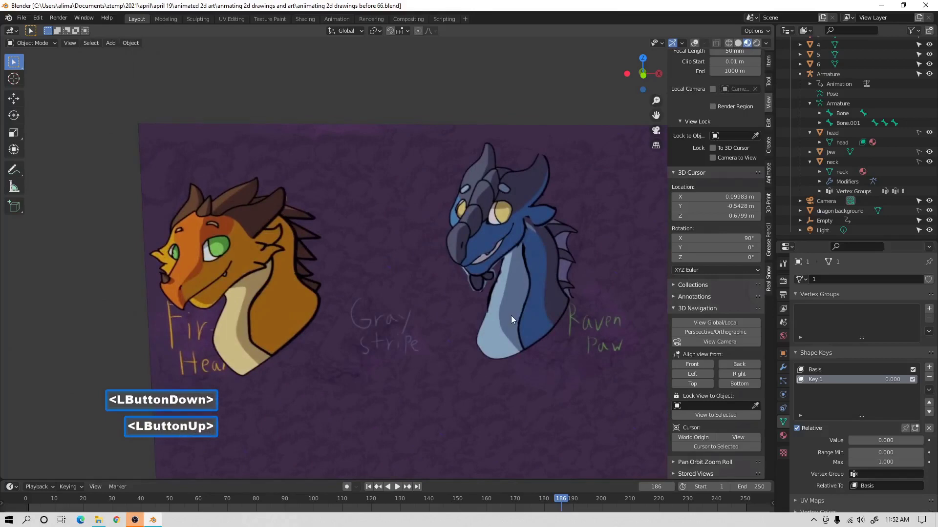
pyautogui.moveTo(523, 301)
pyautogui.keyDown('shift'); pyautogui.mouseDown(button='middle')
pyautogui.moveTo(395, 309)
pyautogui.moveTo(436, 289)
pyautogui.moveTo(440, 309)
pyautogui.moveTo(426, 313)
pyautogui.moveTo(439, 300)
pyautogui.moveTo(420, 296)
pyautogui.moveTo(439, 306)
pyautogui.mouseUp(button='middle'); pyautogui.keyUp('shift')
pyautogui.scroll(-1, 426, 313)
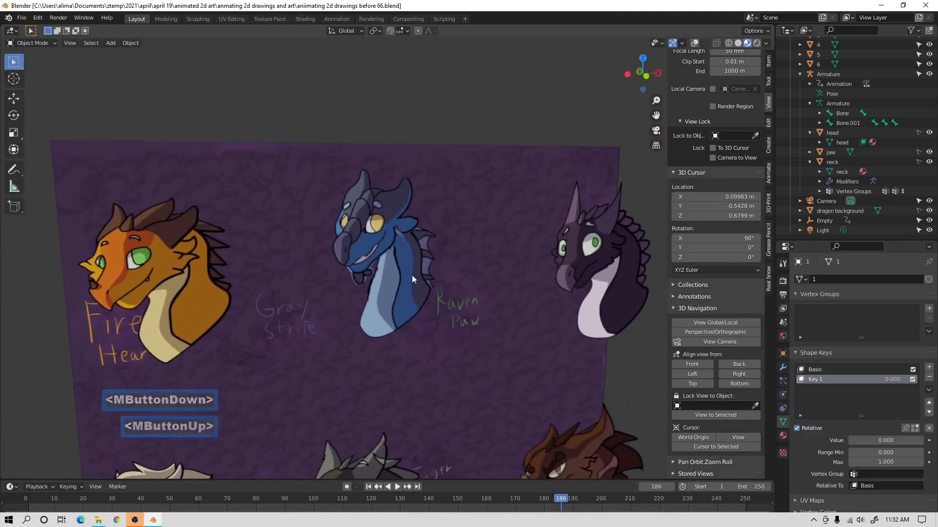
pyautogui.click(692, 364)
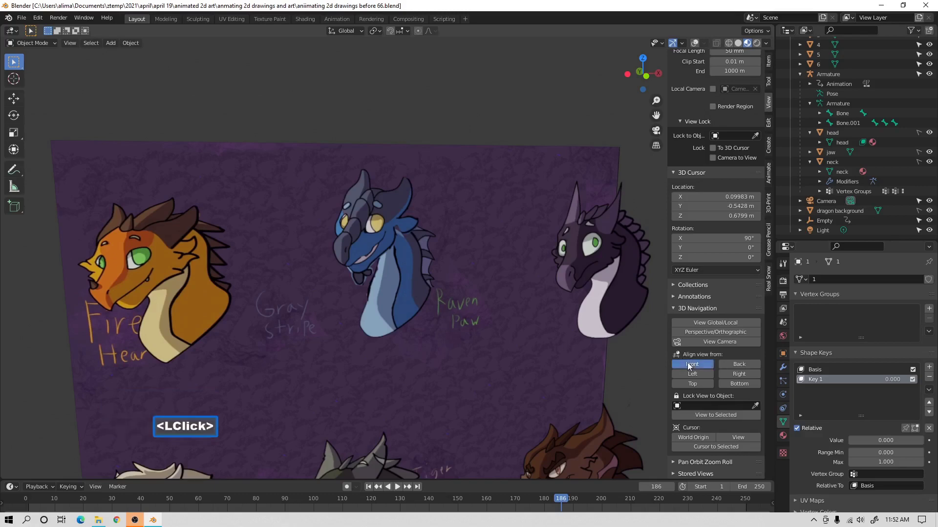
pyautogui.scroll(-2, 503, 324)
pyautogui.scroll(-2, 504, 323)
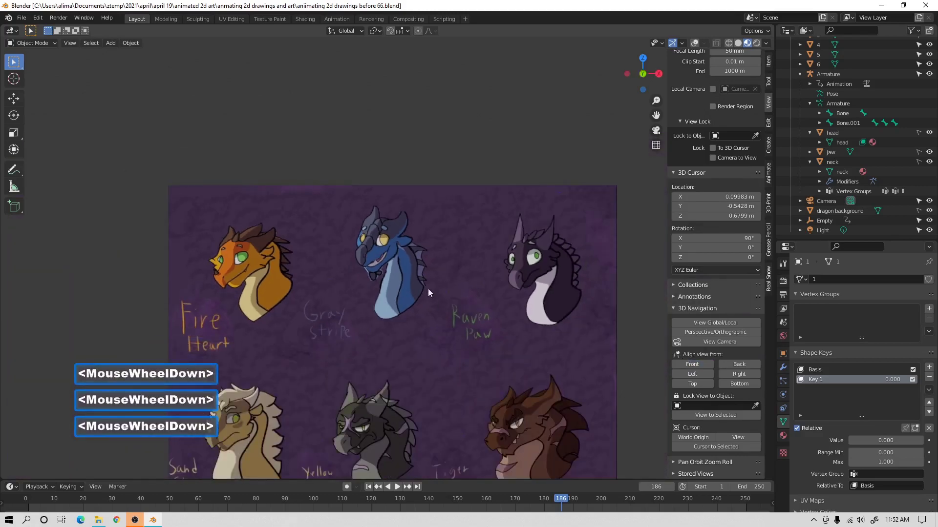
pyautogui.click(368, 487)
pyautogui.click(397, 487)
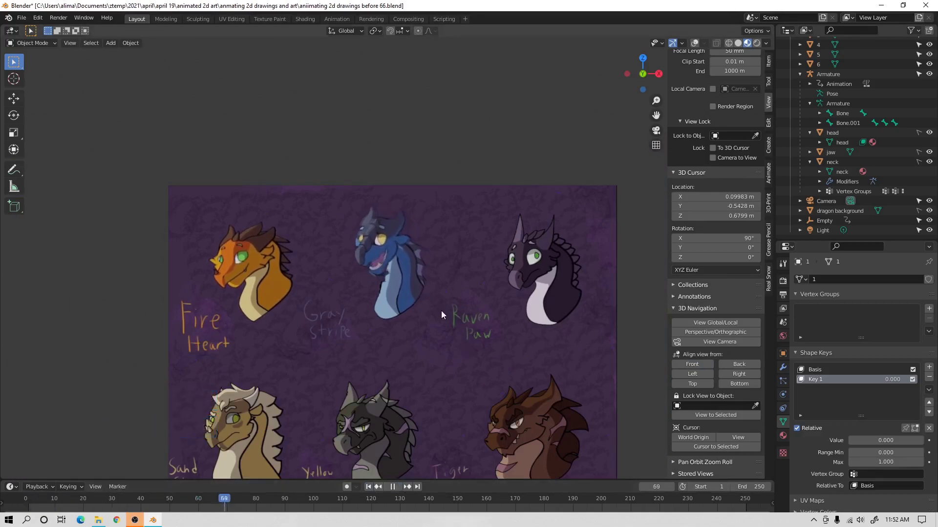
pyautogui.click(392, 487)
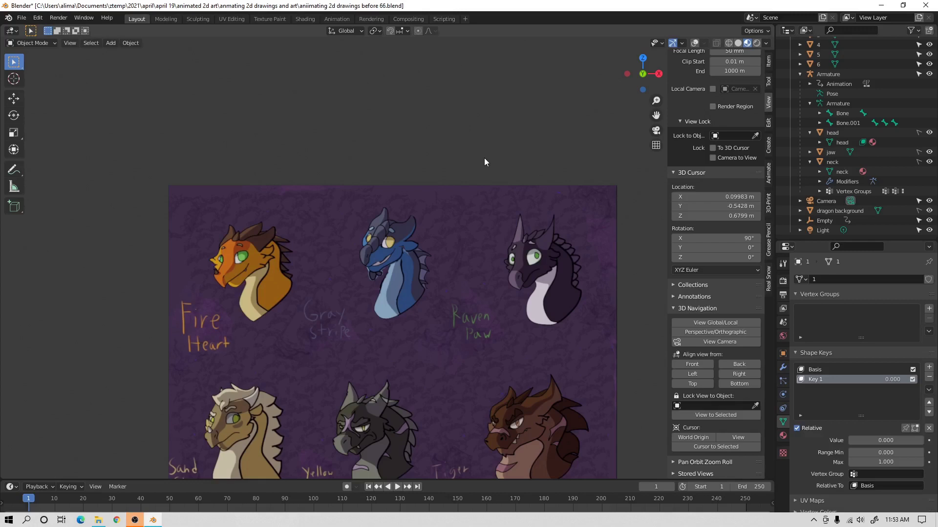
# Replay the animation with a closer view of the orange and blue dragons' blinks and head motion.
pyautogui.press('Pause')
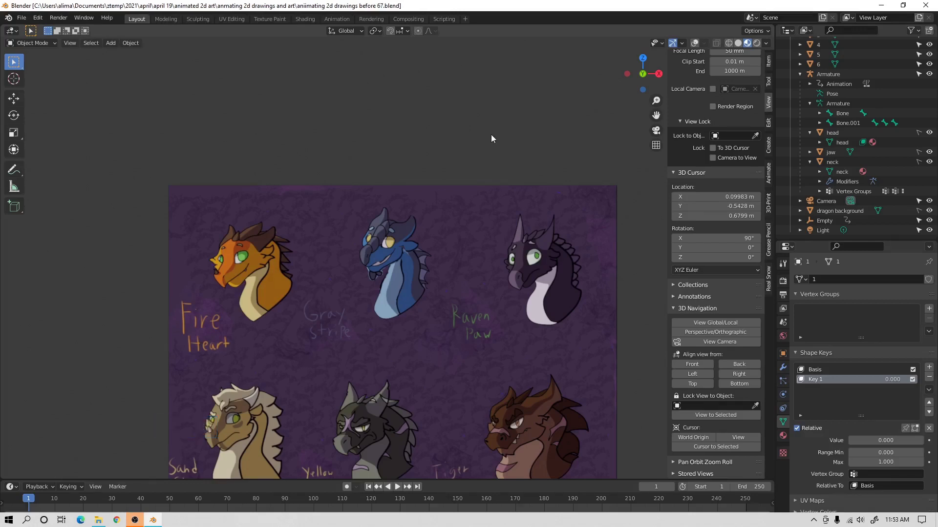
pyautogui.click(398, 487)
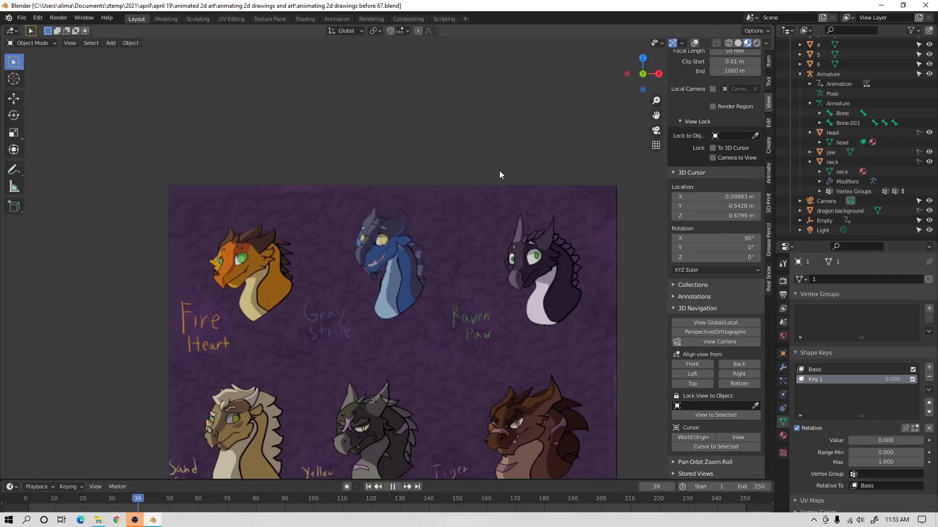
pyautogui.scroll(2, 500, 207)
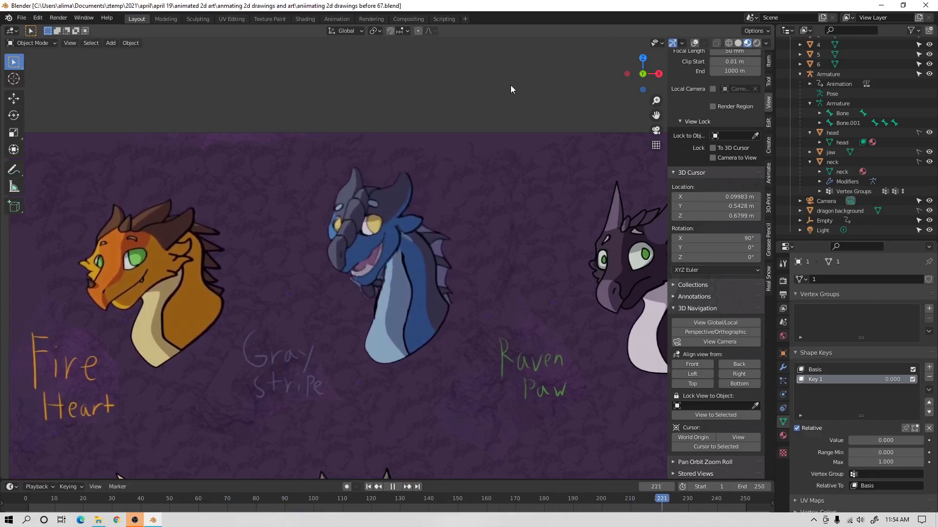
pyautogui.scroll(-1, 518, 95)
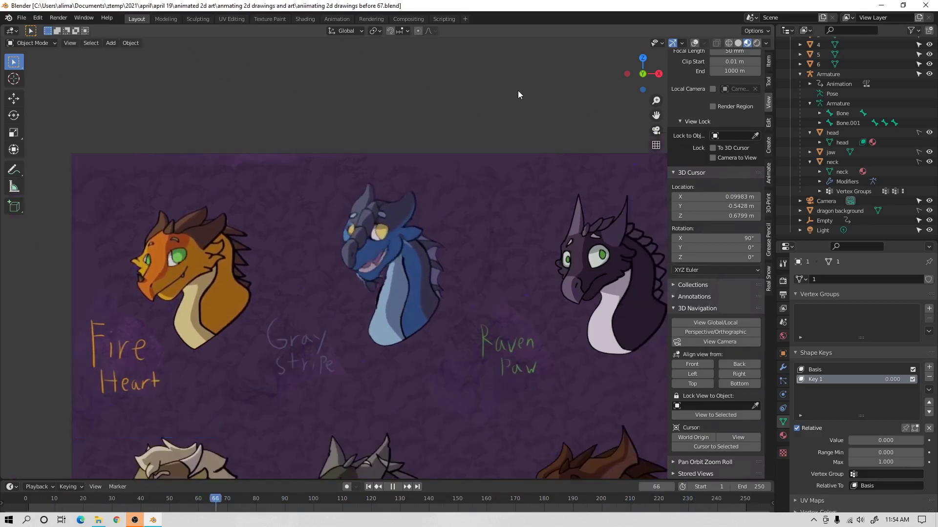